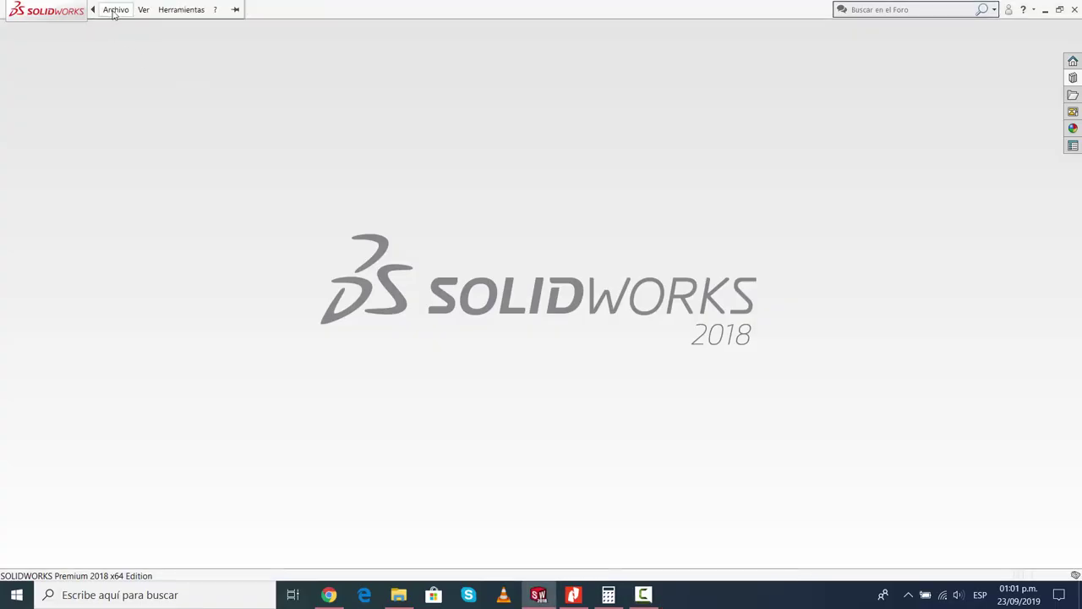
# Create a new part document
pyautogui.click(114, 11)
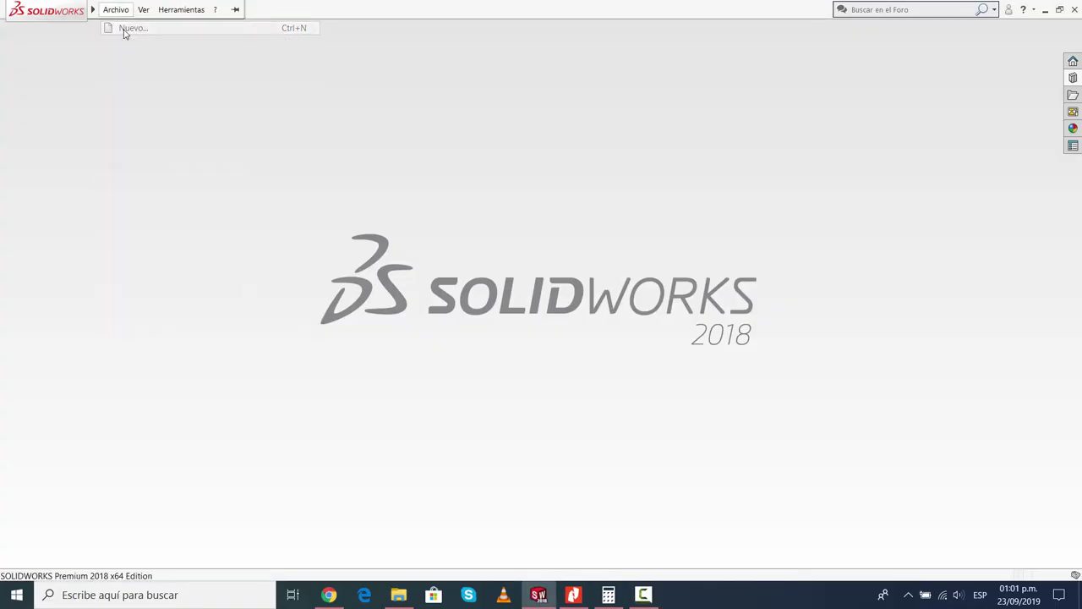
pyautogui.click(125, 32)
pyautogui.doubleClick(292, 283)
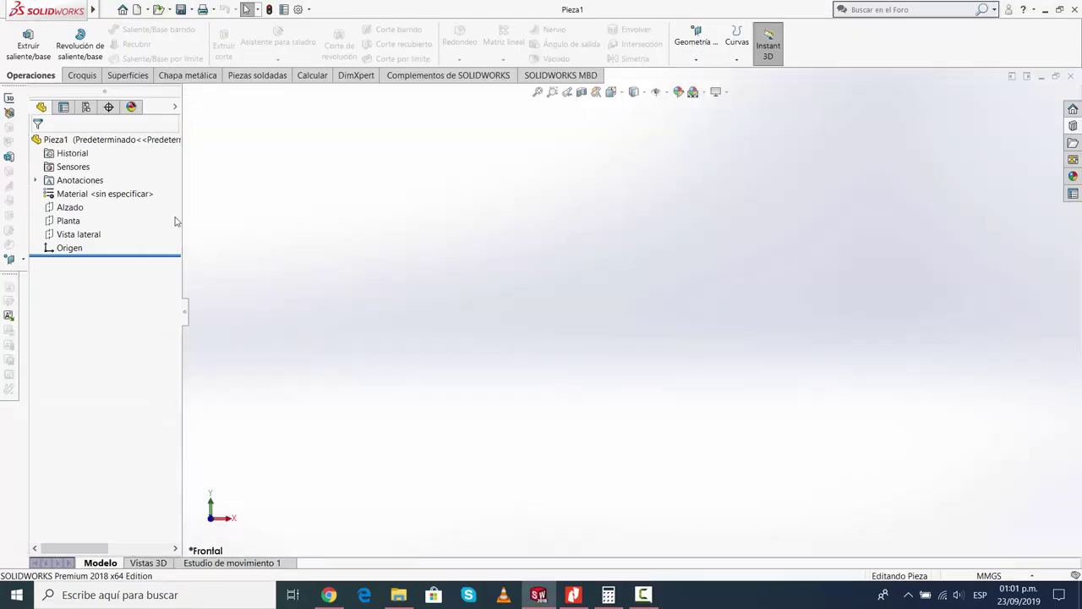
# Switch to the sketch tools and set the view to trimetric
pyautogui.click(78, 75)
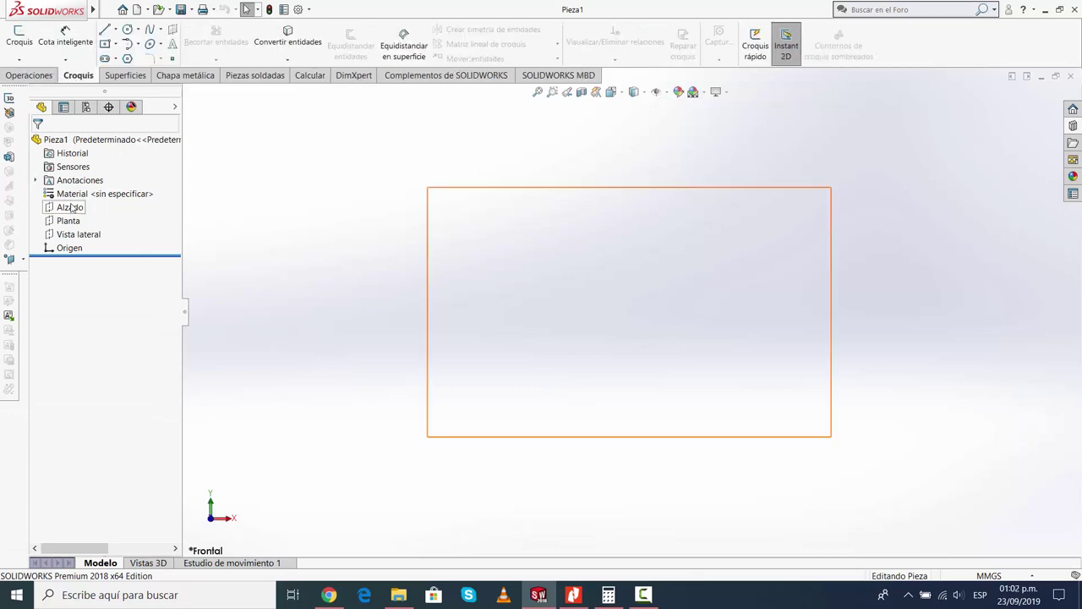
pyautogui.click(634, 91)
pyautogui.click(677, 123)
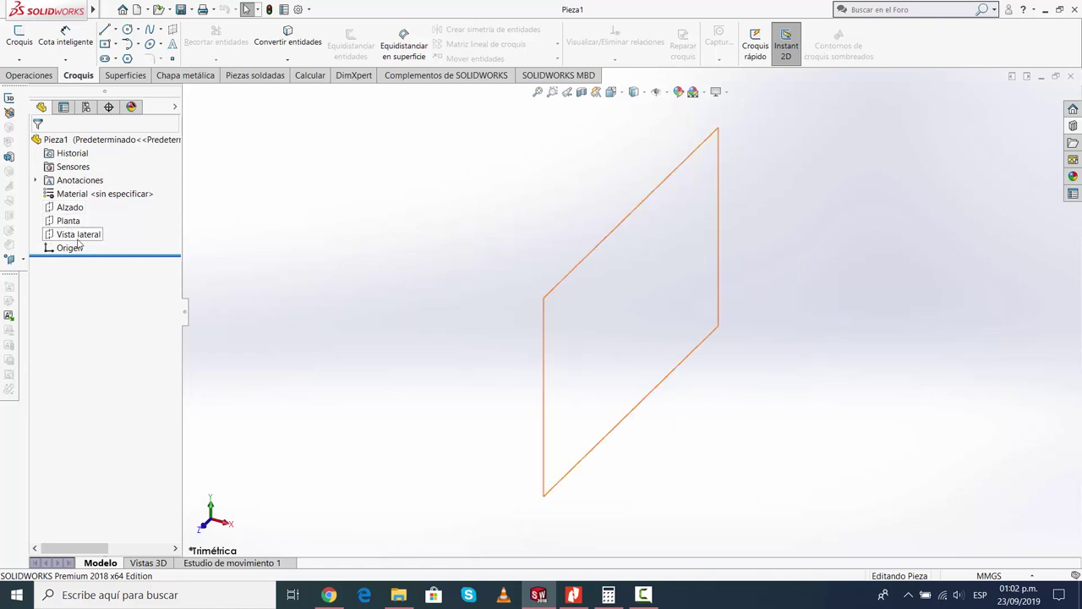
# Start a sketch on Vista lateral with horizontal and vertical construction centrelines through the origin
pyautogui.click(79, 235)
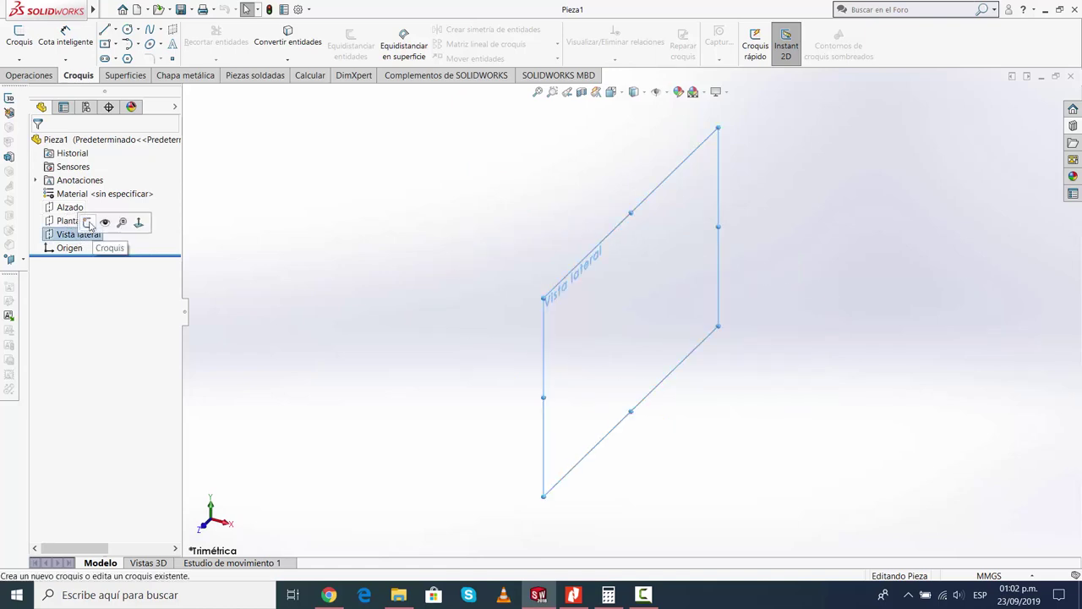
pyautogui.click(105, 222)
pyautogui.click(115, 30)
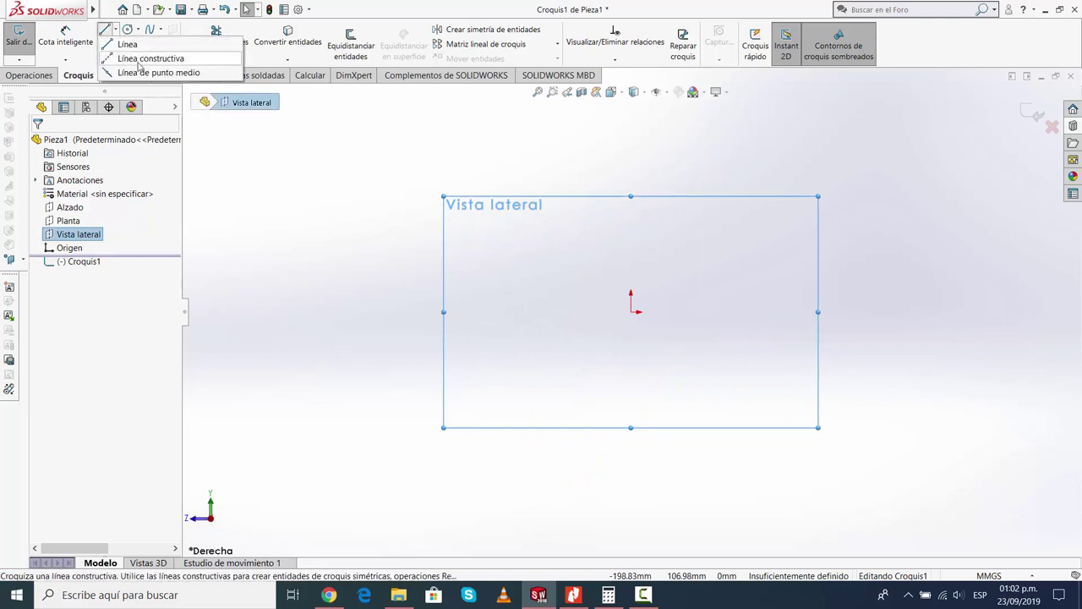
pyautogui.click(139, 50)
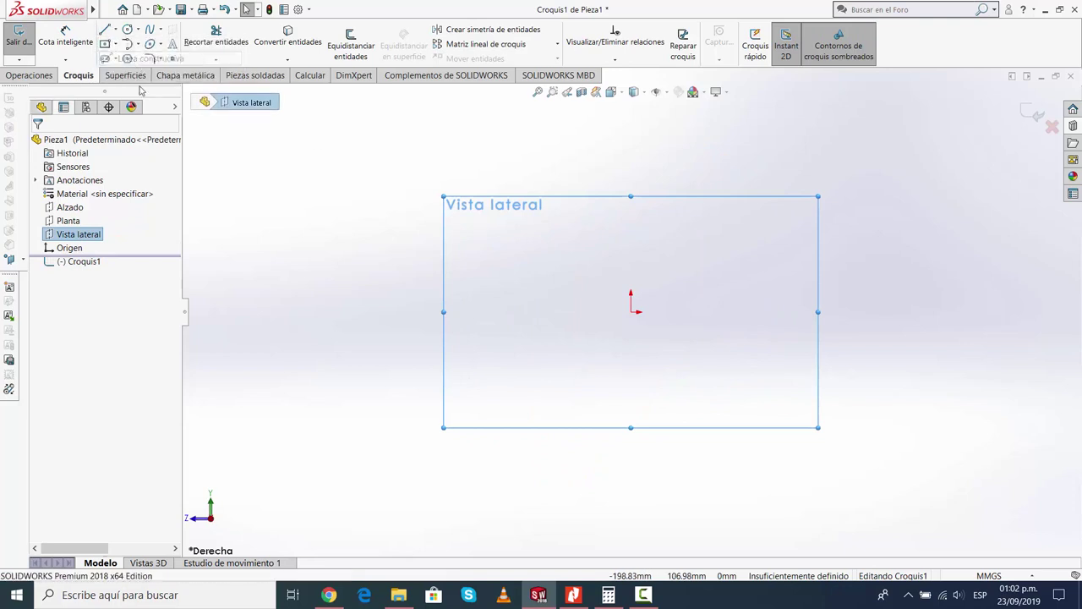
pyautogui.click(636, 311)
pyautogui.click(711, 313)
pyautogui.press('Escape')
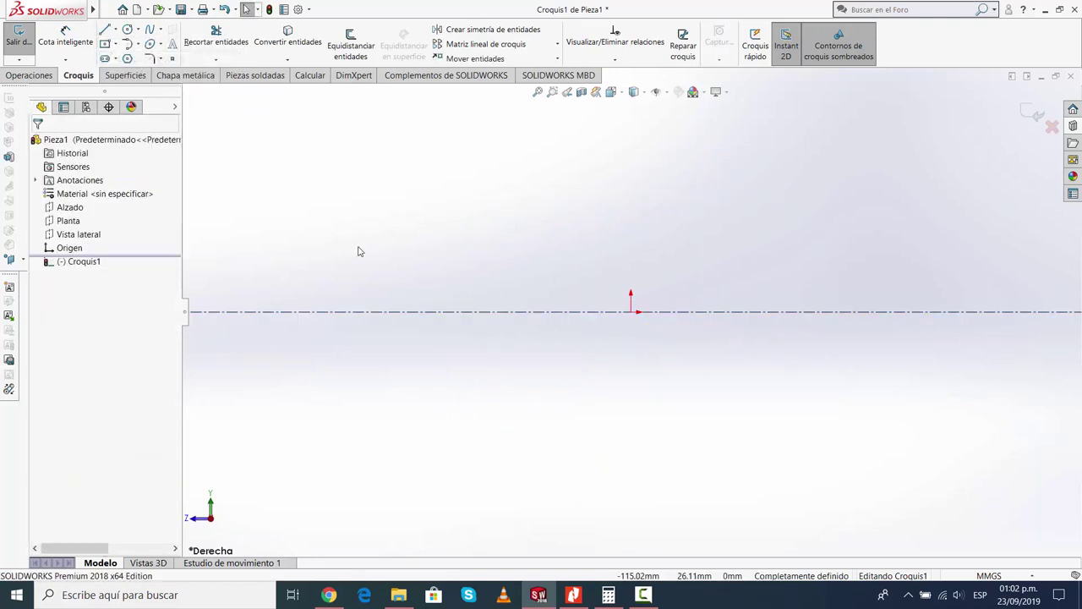
pyautogui.click(115, 30)
pyautogui.click(140, 52)
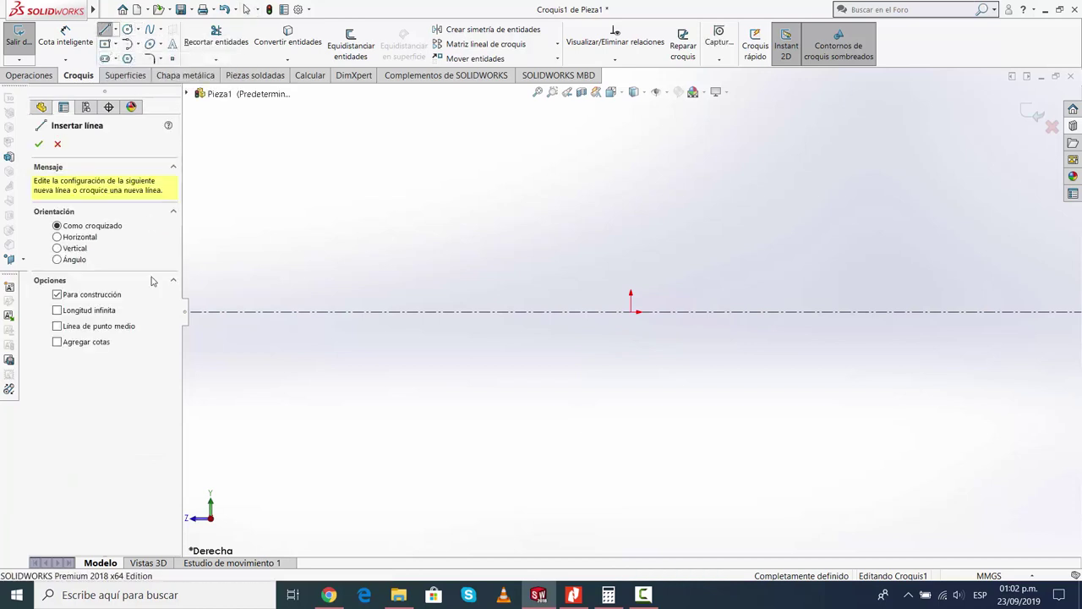
pyautogui.click(633, 312)
pyautogui.click(631, 250)
pyautogui.press('Escape')
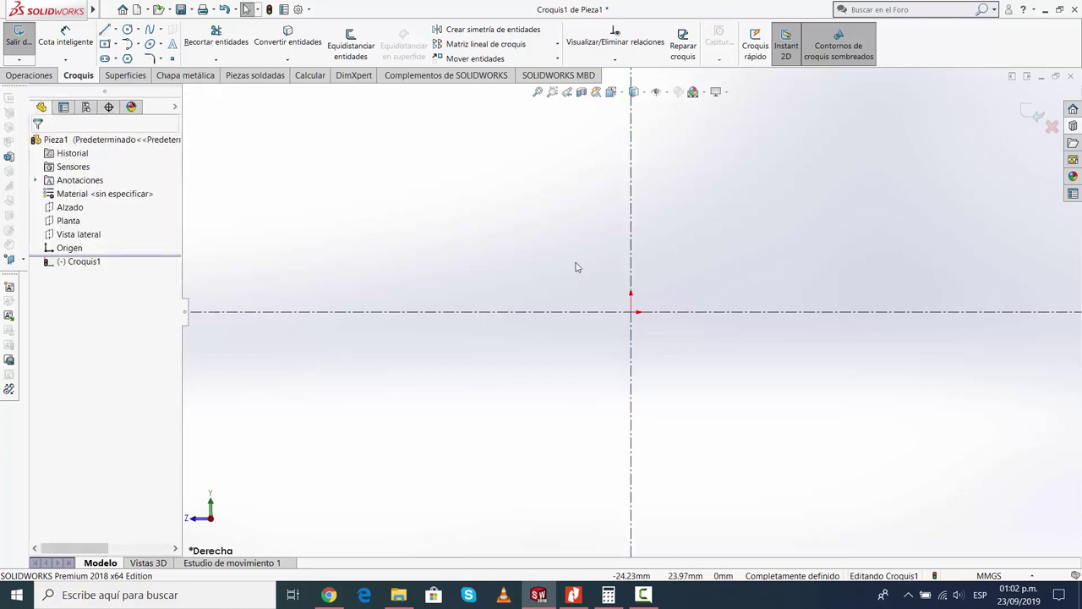
# Draw two vertical construction lines, one on each side of the origin
pyautogui.click(115, 30)
pyautogui.click(139, 53)
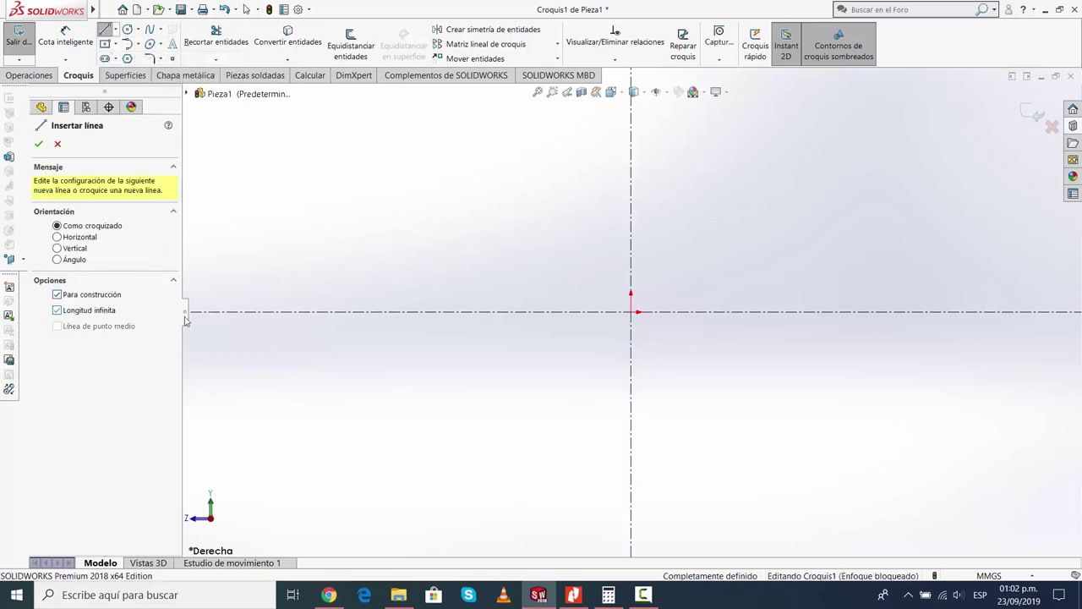
pyautogui.click(508, 312)
pyautogui.click(509, 271)
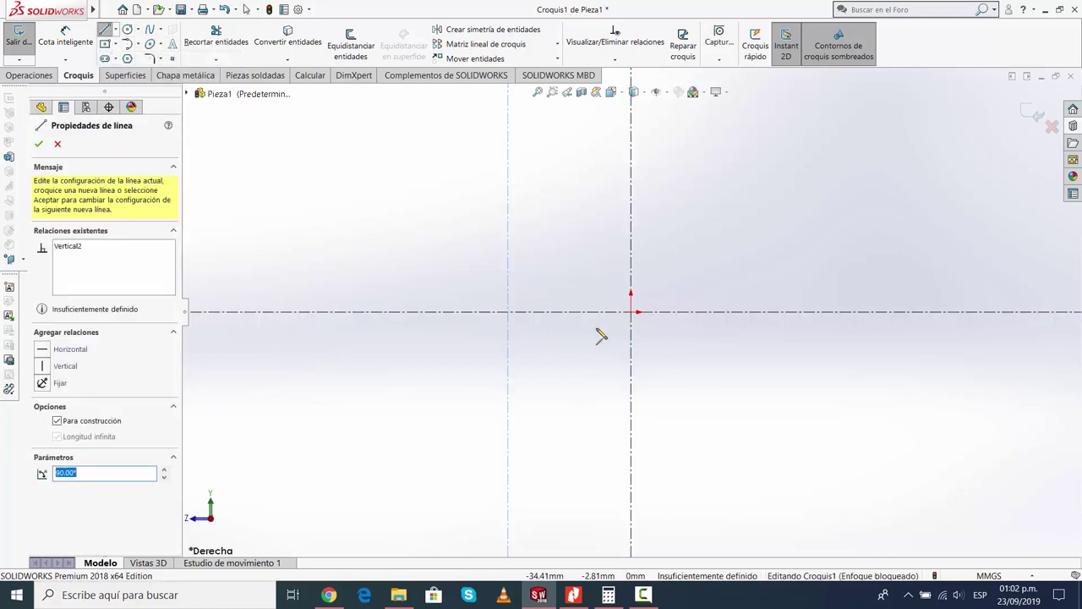
pyautogui.click(764, 312)
pyautogui.click(770, 291)
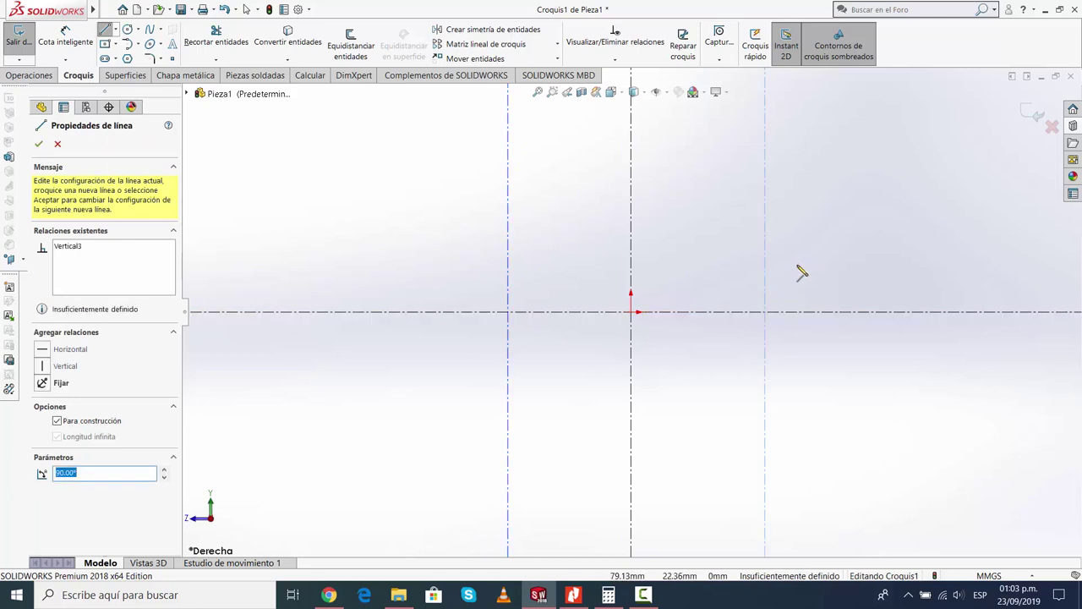
pyautogui.click(38, 144)
pyautogui.click(38, 145)
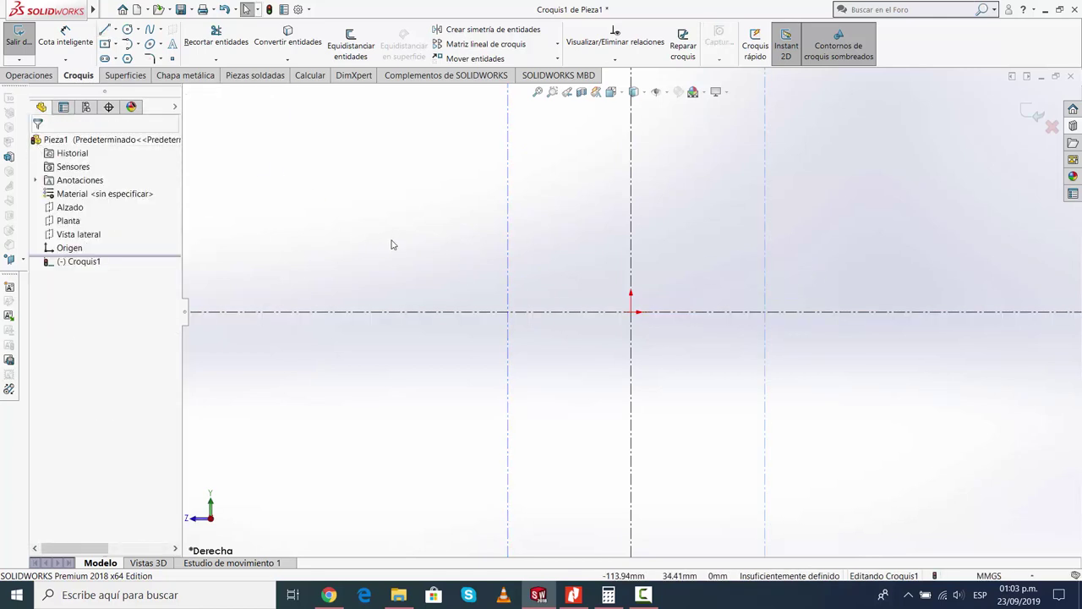
pyautogui.press('z')
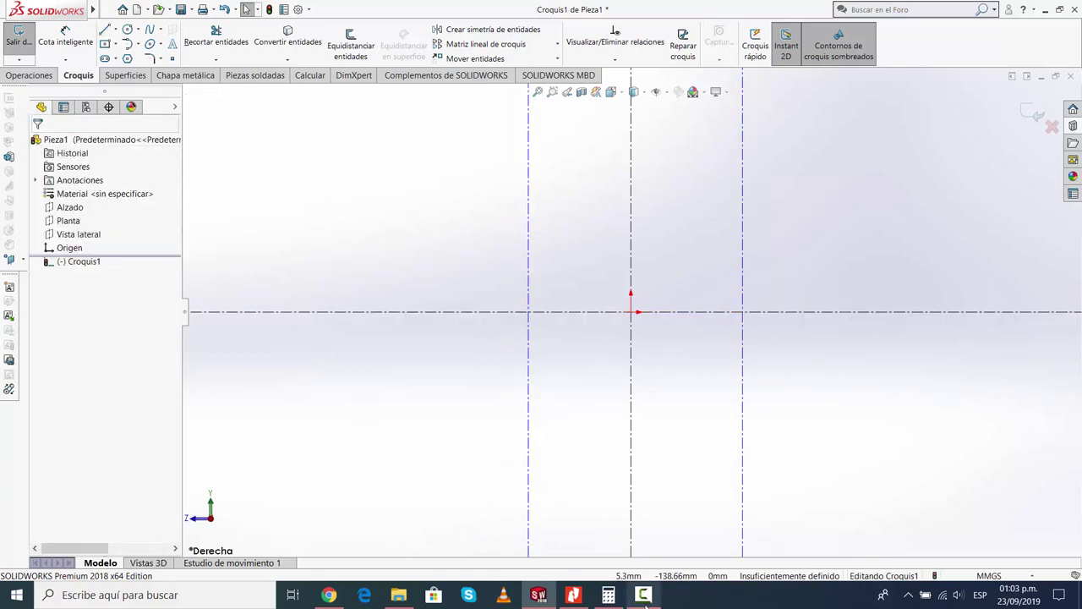
# Dimension the spacing between the two vertical construction lines as 153.84
pyautogui.click(63, 35)
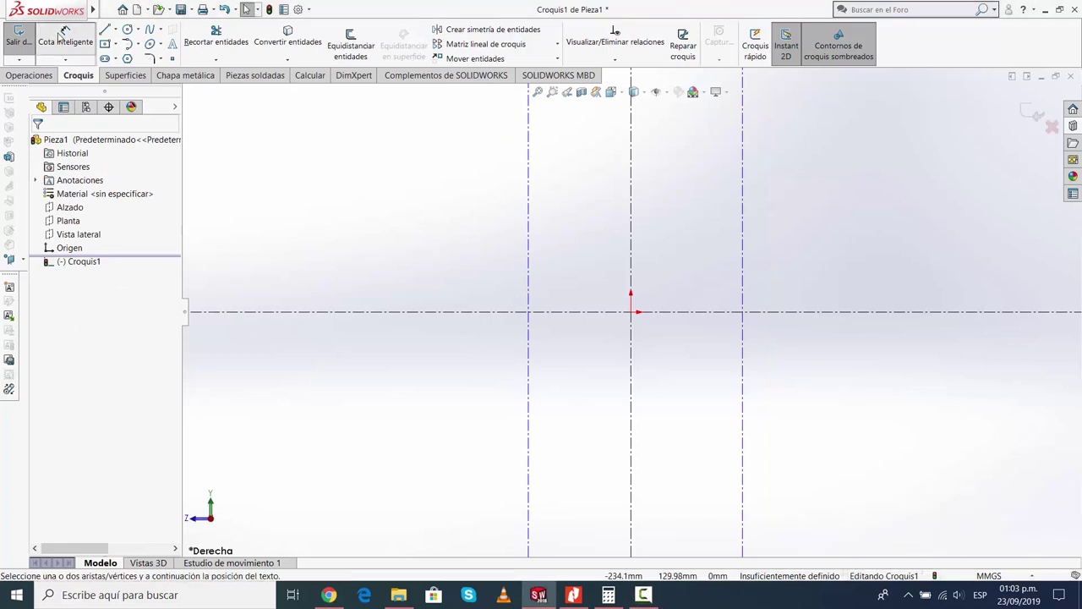
pyautogui.click(529, 461)
pyautogui.click(743, 469)
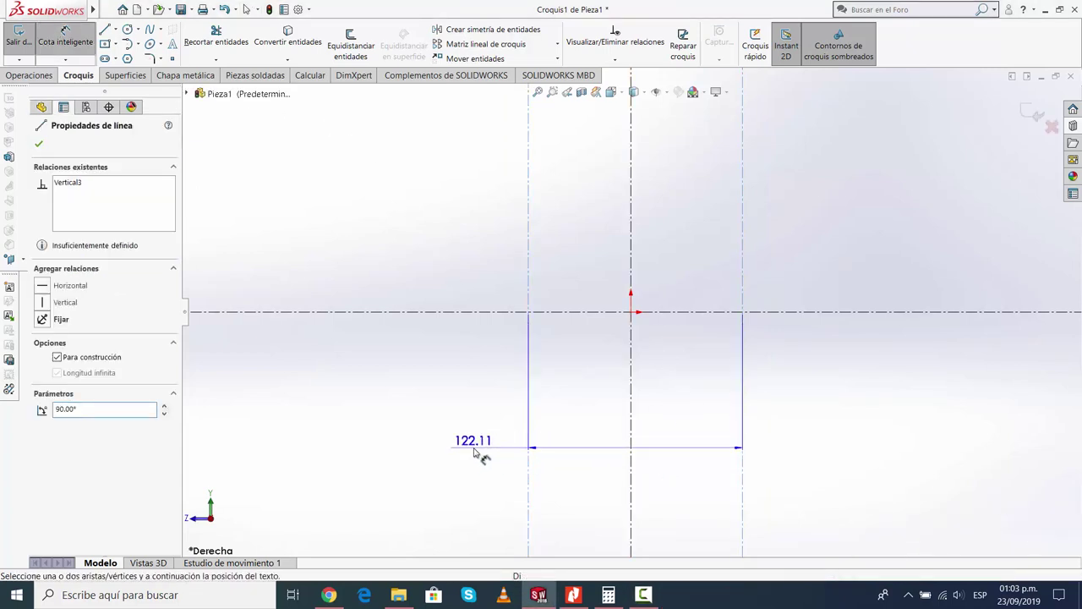
pyautogui.click(476, 454)
pyautogui.write('153.84')
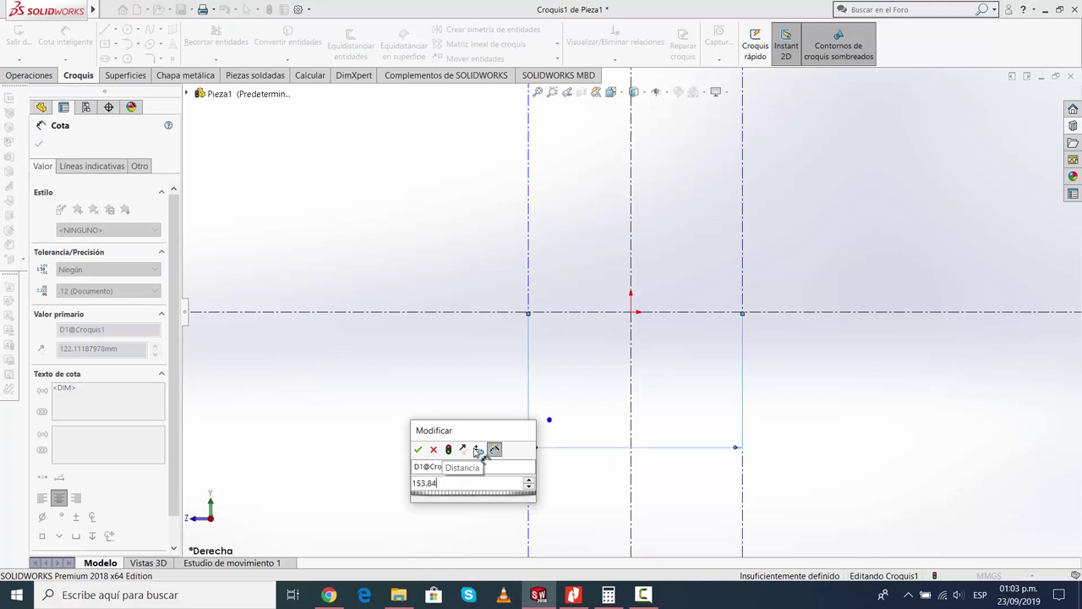
pyautogui.press('Return')
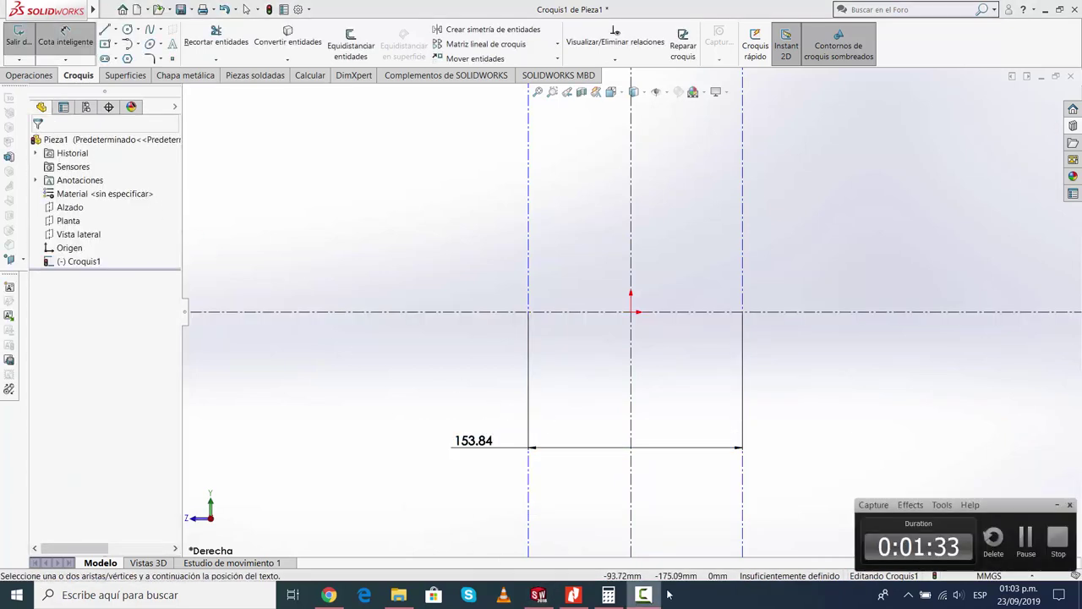
pyautogui.press('Escape')
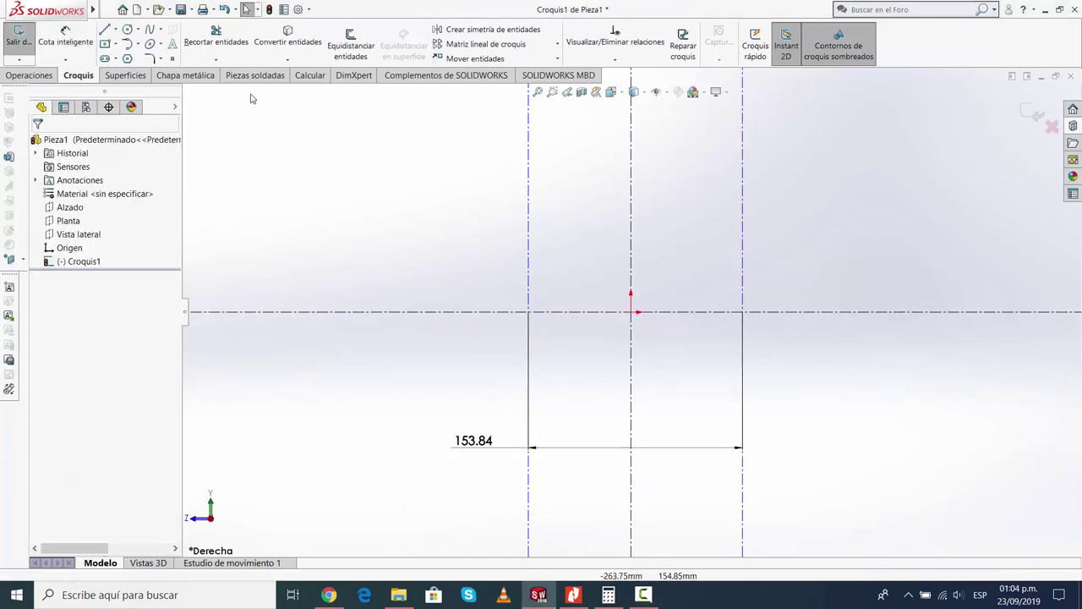
# Insert the 'chumacera superior' image from the Chumacera folder as a sketch picture
pyautogui.click(205, 9)
pyautogui.moveTo(293, 327)
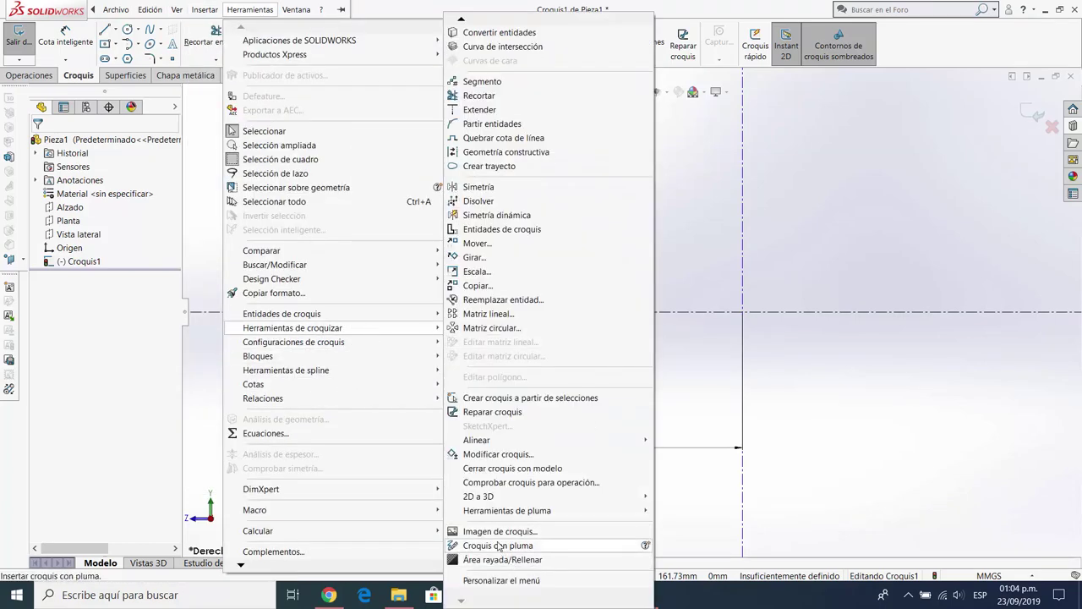
pyautogui.click(542, 517)
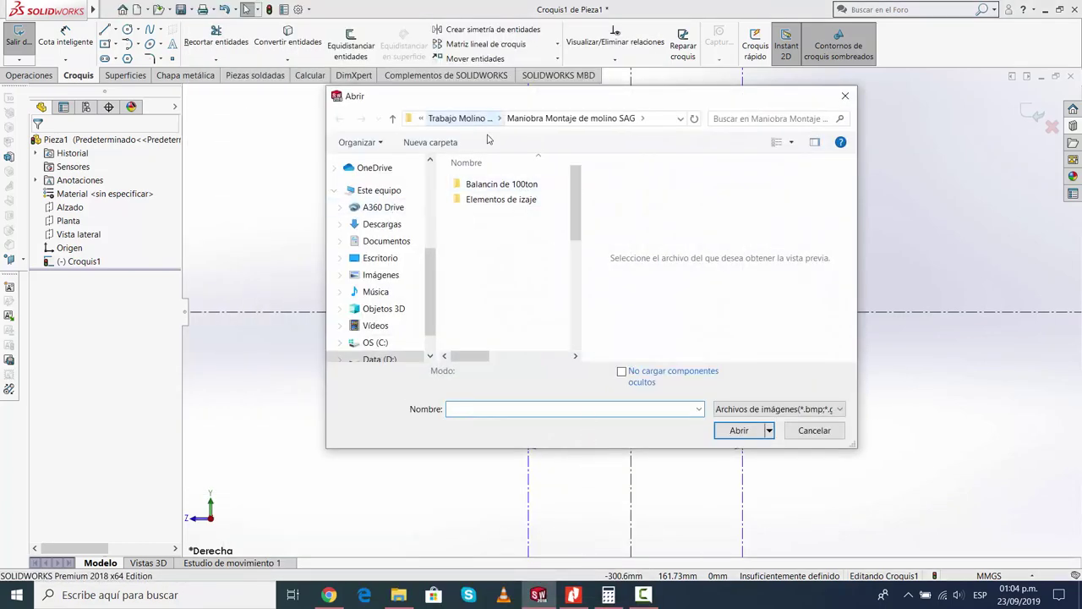
pyautogui.click(461, 118)
pyautogui.doubleClick(488, 304)
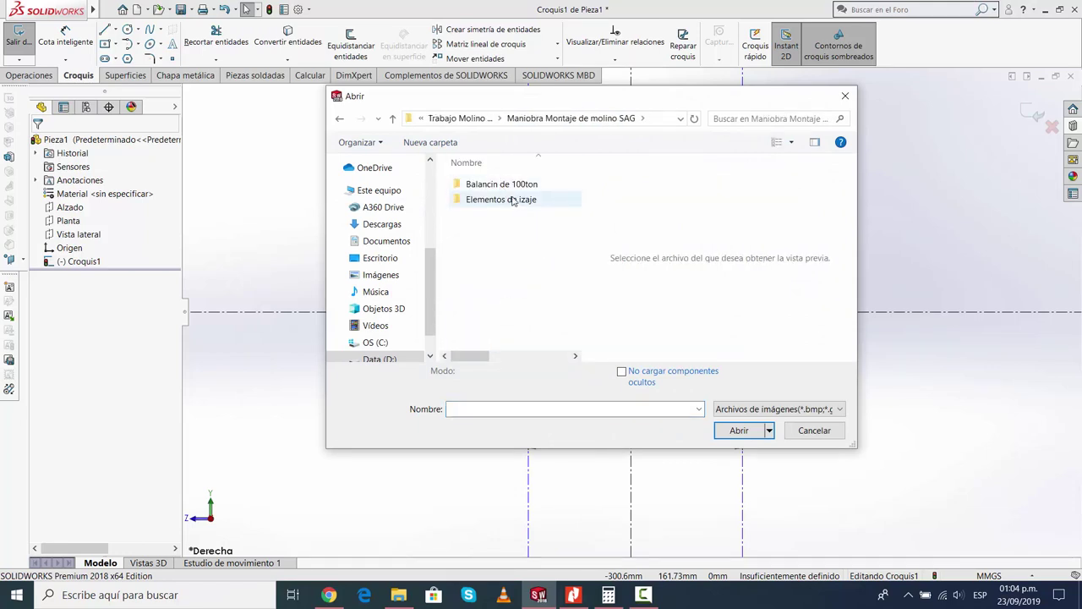
pyautogui.click(457, 119)
pyautogui.click(448, 118)
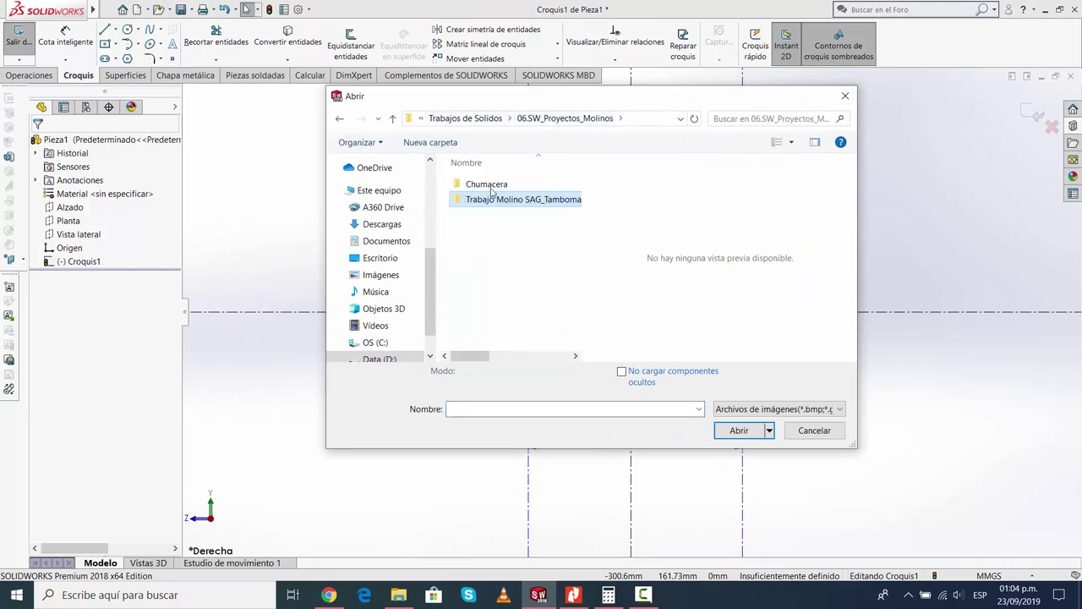
pyautogui.doubleClick(489, 185)
pyautogui.click(489, 187)
pyautogui.click(740, 433)
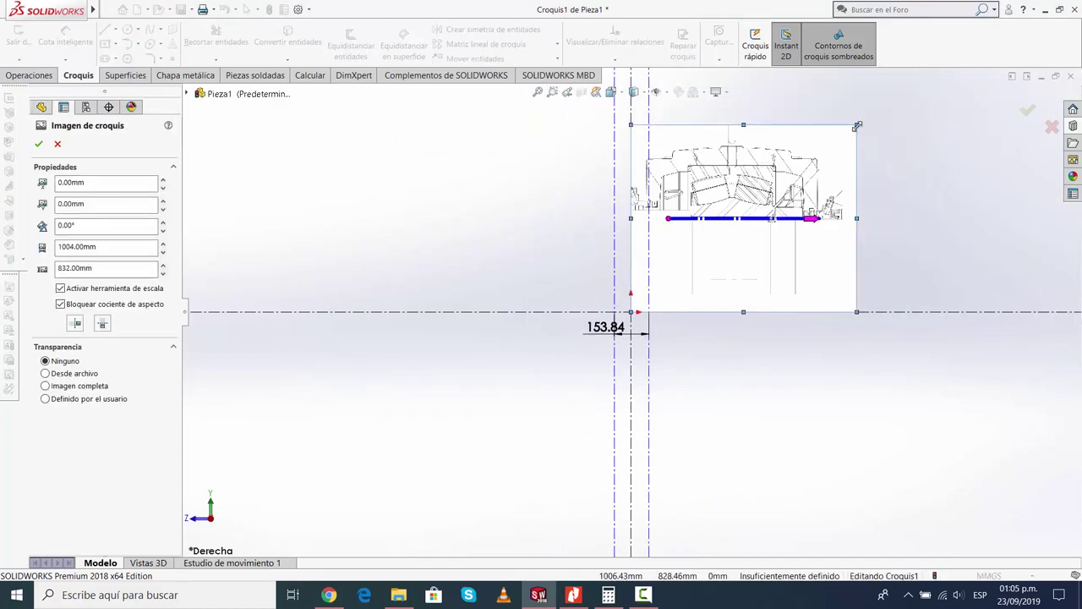
# Roughly rescale the reference picture and move it down-left onto the centrelines
pyautogui.moveTo(857, 126); pyautogui.dragTo(674, 301)
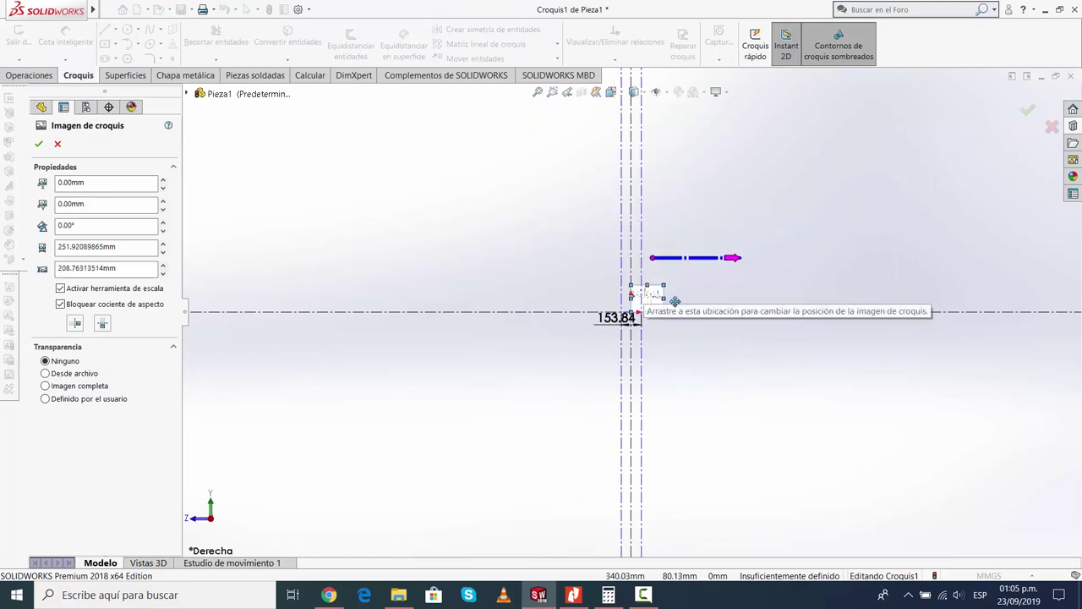
pyautogui.scroll(-5, 674, 301)
pyautogui.scroll(-6, 647, 295)
pyautogui.moveTo(664, 307)
pyautogui.mouseDown()
pyautogui.moveTo(623, 380)
pyautogui.moveTo(469, 403)
pyautogui.moveTo(501, 363)
pyautogui.mouseUp()
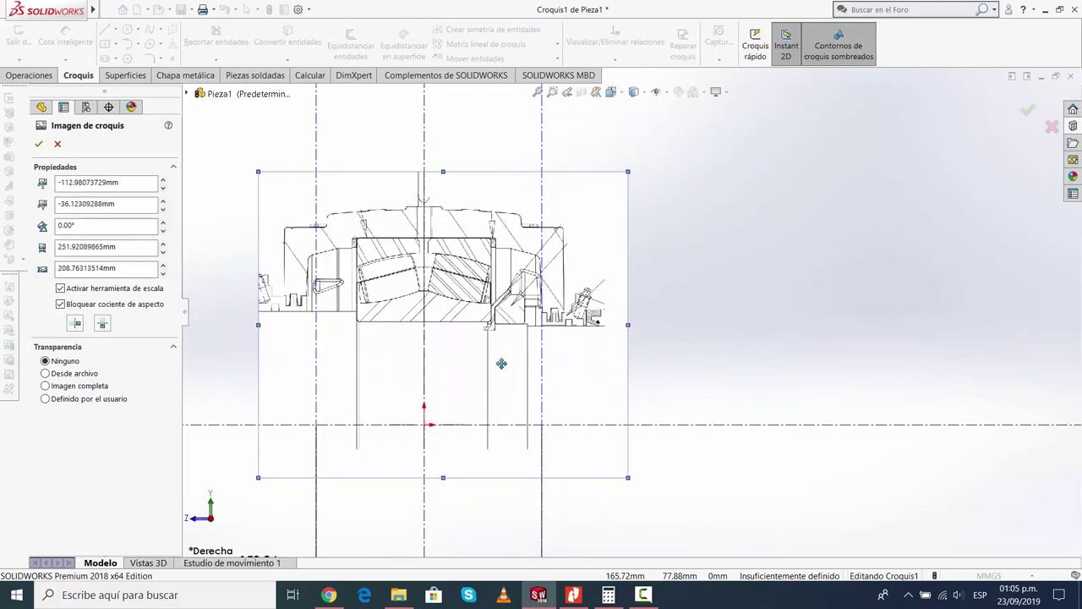
pyautogui.scroll(1, 628, 309)
pyautogui.scroll(-2, 463, 247)
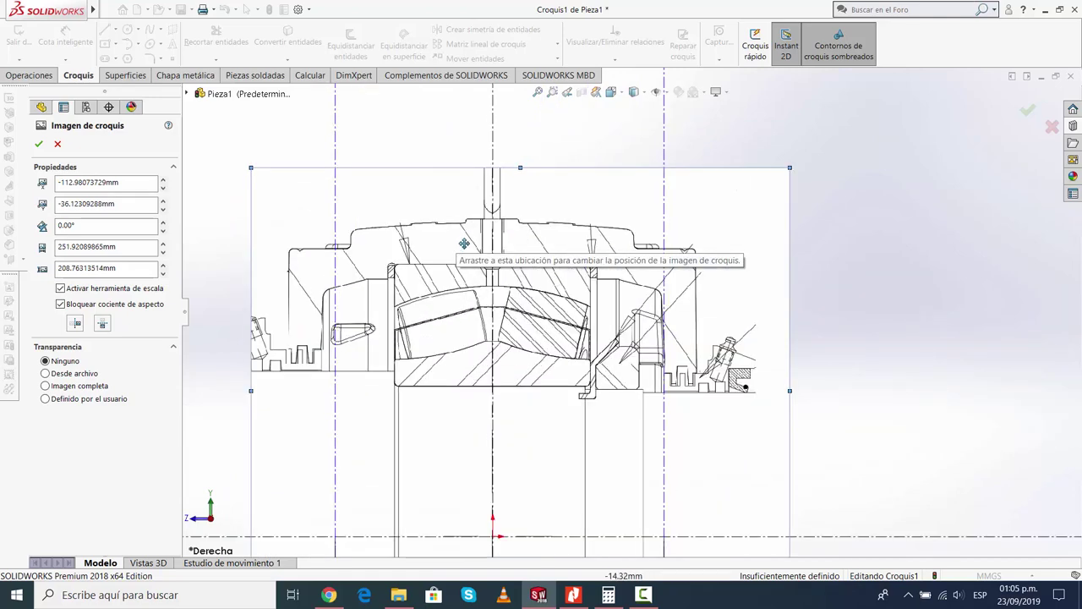
pyautogui.moveTo(797, 167); pyautogui.dragTo(954, 34)
pyautogui.scroll(2, 840, 313)
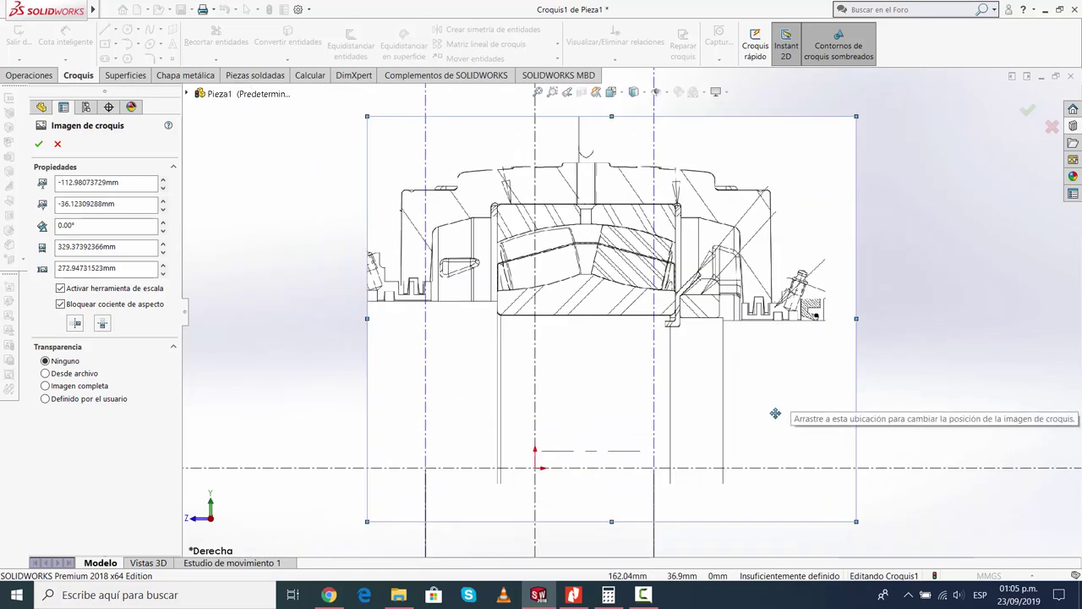
pyautogui.moveTo(778, 413)
pyautogui.mouseDown()
pyautogui.moveTo(539, 482)
pyautogui.moveTo(698, 469)
pyautogui.moveTo(719, 430)
pyautogui.moveTo(702, 415)
pyautogui.moveTo(710, 430)
pyautogui.mouseUp()
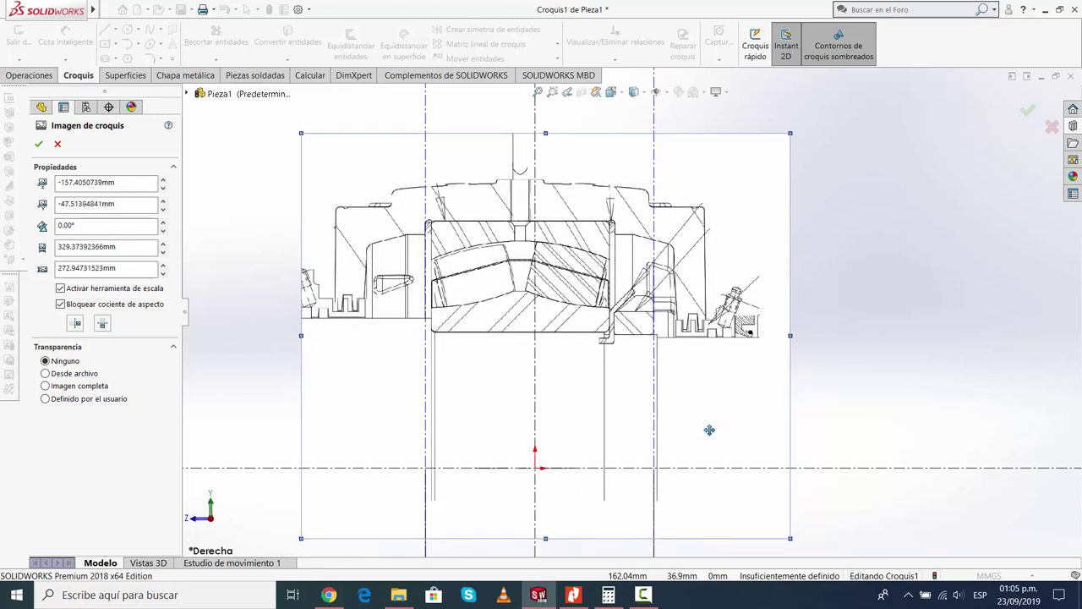
# Enlarge the picture to about 399 mm wide, nudging it into alignment
pyautogui.press('z')
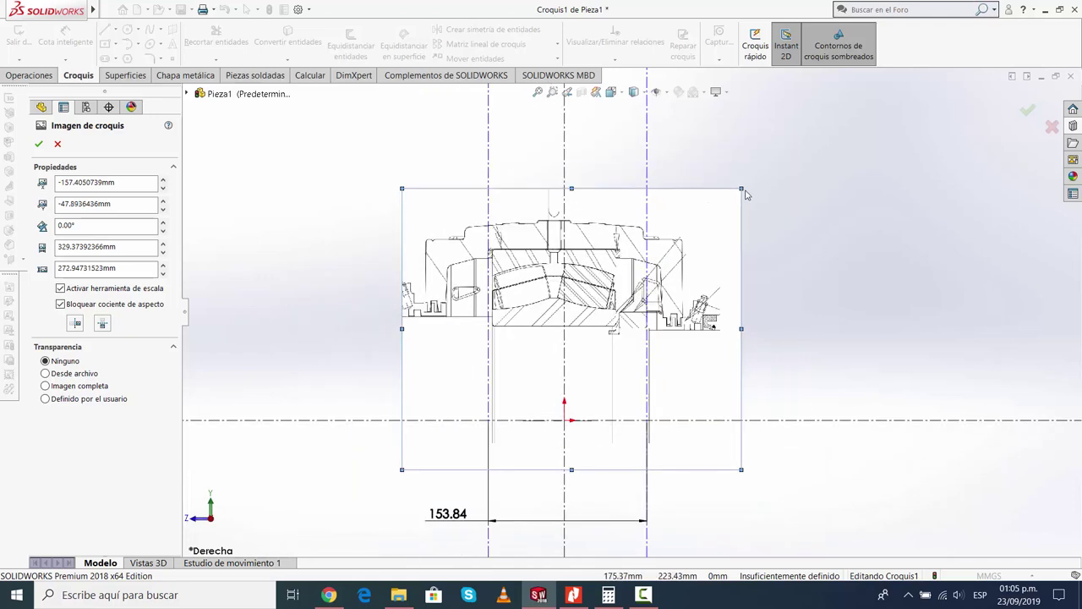
pyautogui.moveTo(742, 188); pyautogui.dragTo(762, 155)
pyautogui.moveTo(614, 377)
pyautogui.mouseDown()
pyautogui.moveTo(609, 370)
pyautogui.moveTo(603, 382)
pyautogui.mouseUp()
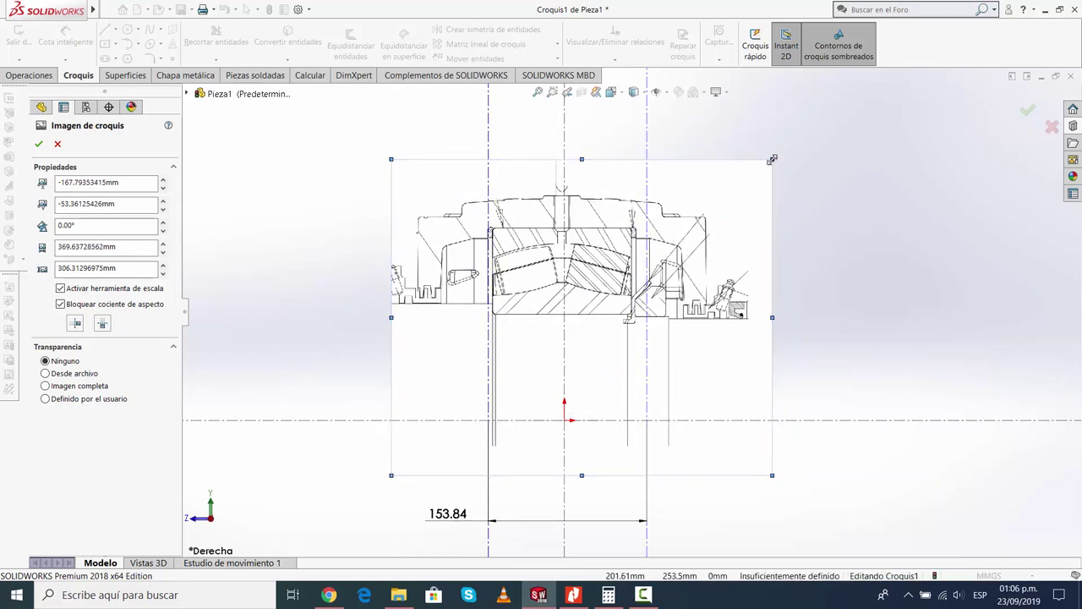
pyautogui.moveTo(772, 159); pyautogui.dragTo(802, 140)
pyautogui.moveTo(732, 379)
pyautogui.mouseDown()
pyautogui.moveTo(708, 379)
pyautogui.moveTo(737, 377)
pyautogui.moveTo(728, 381)
pyautogui.mouseUp()
# Slightly shrink the picture and shift it to line up with the centerlines
pyautogui.scroll(-2, 729, 360)
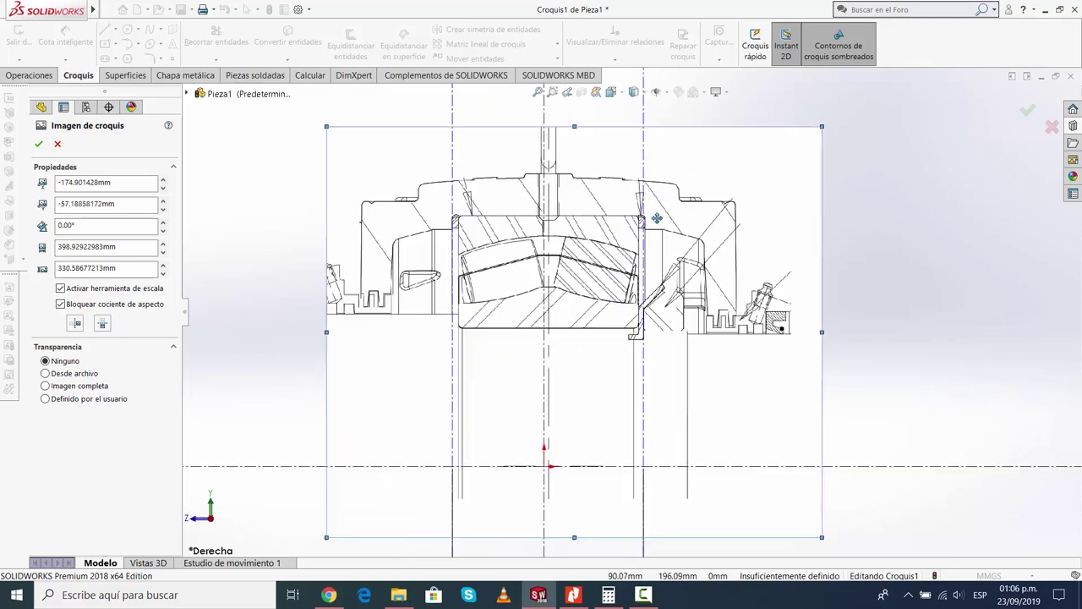
pyautogui.scroll(-4, 668, 270)
pyautogui.scroll(-2, 625, 267)
pyautogui.scroll(3, 616, 283)
pyautogui.scroll(2, 617, 282)
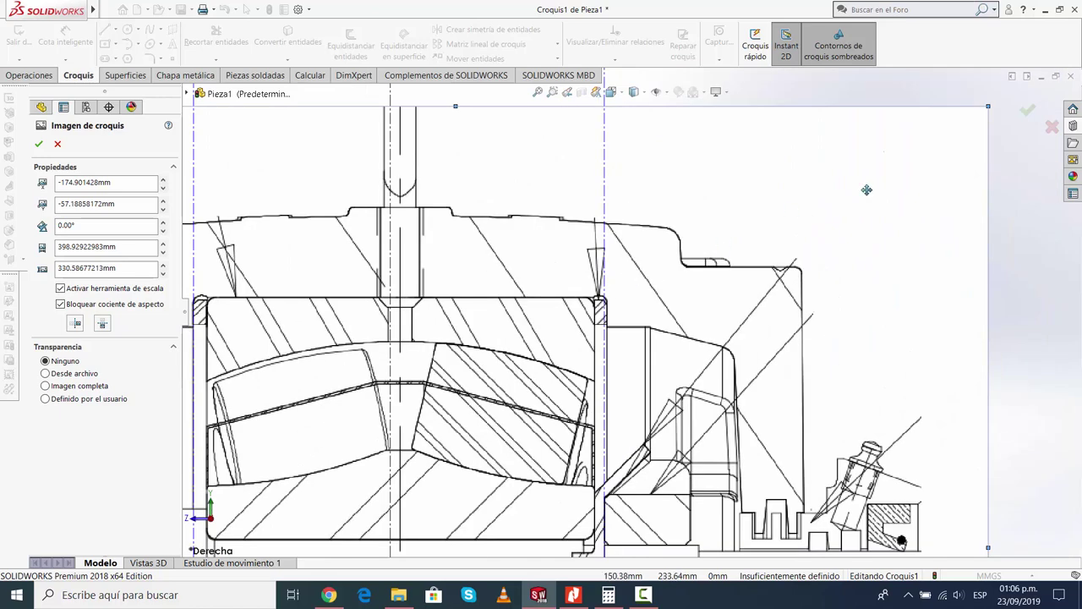
pyautogui.moveTo(987, 108); pyautogui.dragTo(986, 111)
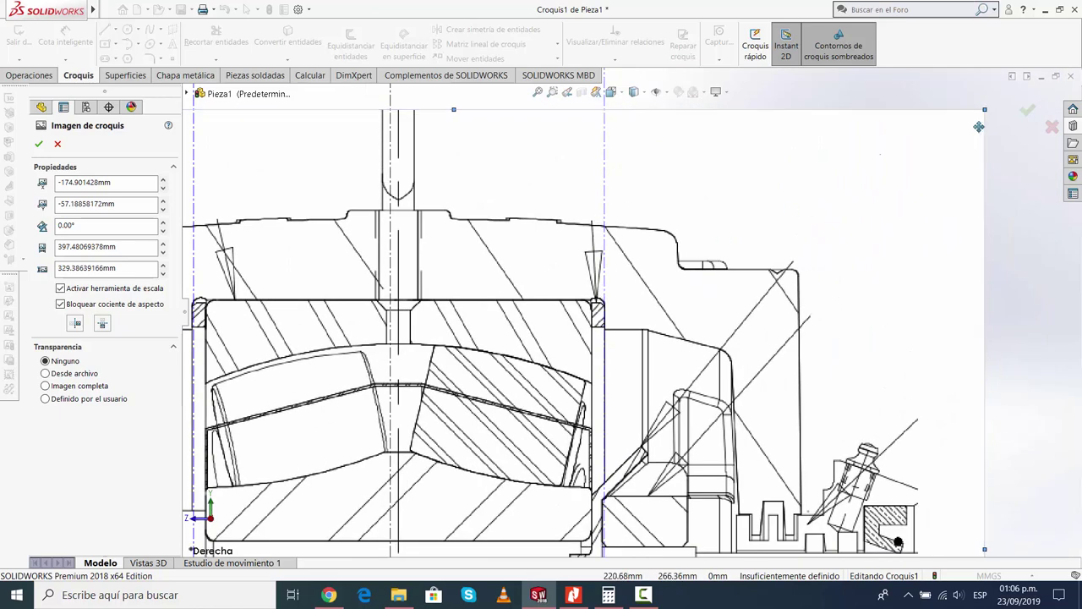
pyautogui.scroll(4, 632, 392)
pyautogui.scroll(-2, 558, 508)
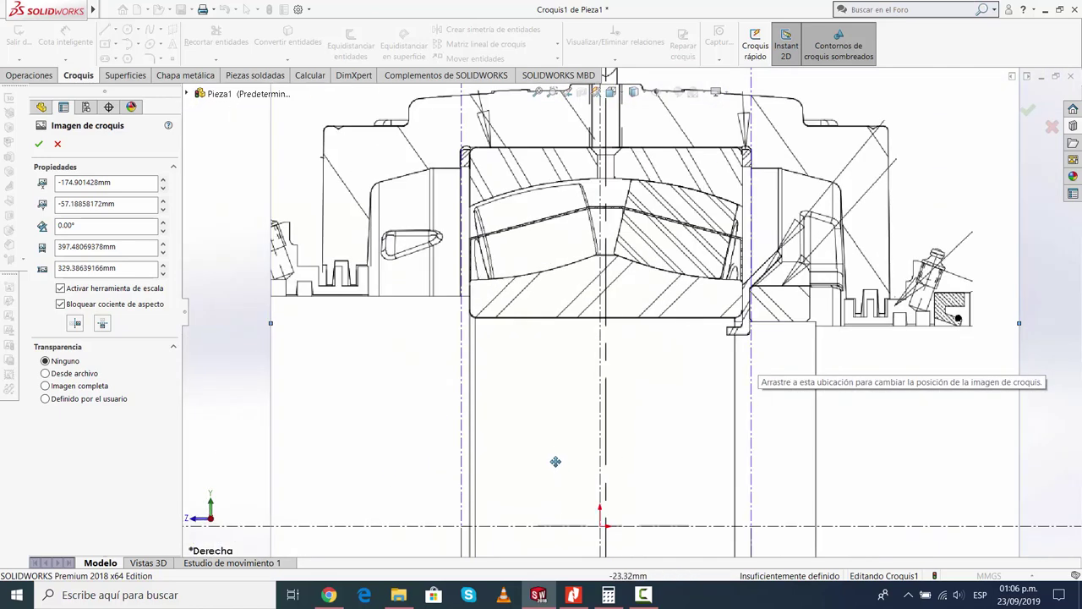
pyautogui.moveTo(556, 457); pyautogui.dragTo(553, 452)
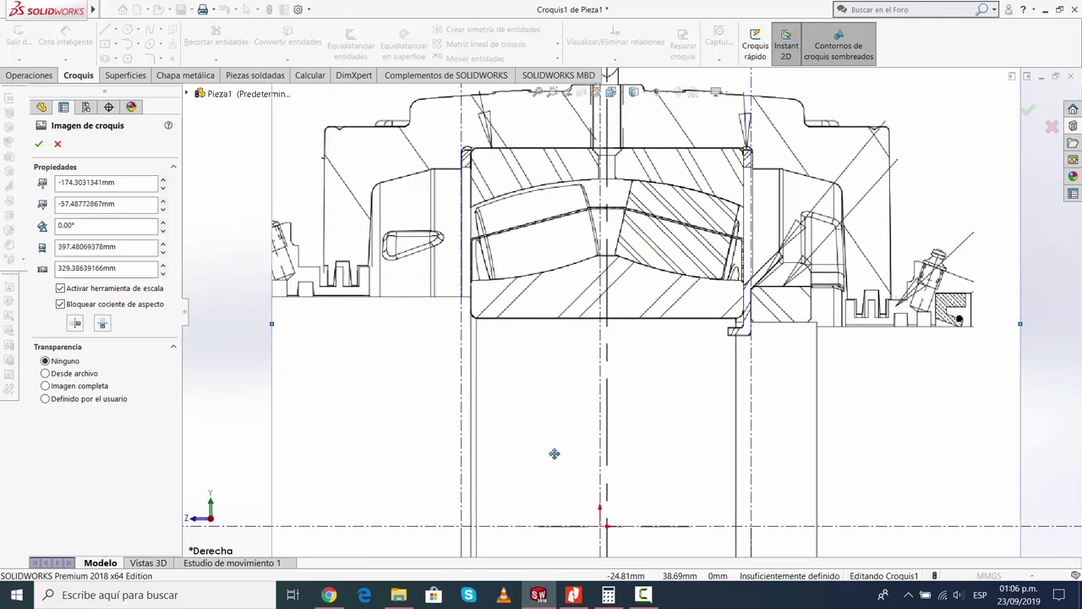
pyautogui.scroll(3, 621, 313)
pyautogui.scroll(-3, 645, 414)
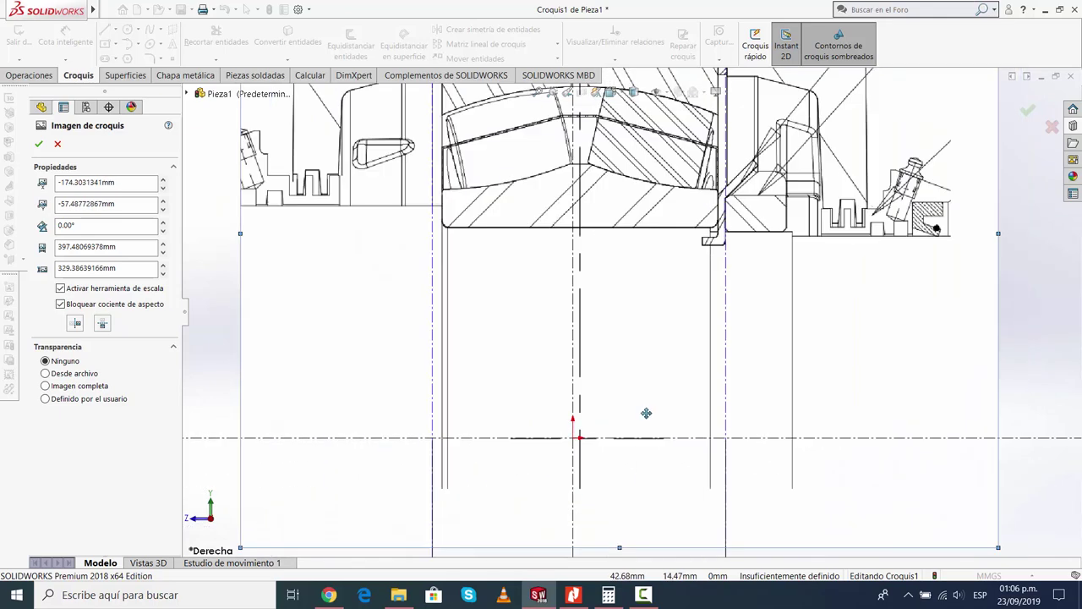
pyautogui.moveTo(600, 425)
pyautogui.mouseDown()
pyautogui.moveTo(665, 394)
pyautogui.moveTo(652, 389)
pyautogui.moveTo(640, 405)
pyautogui.mouseUp()
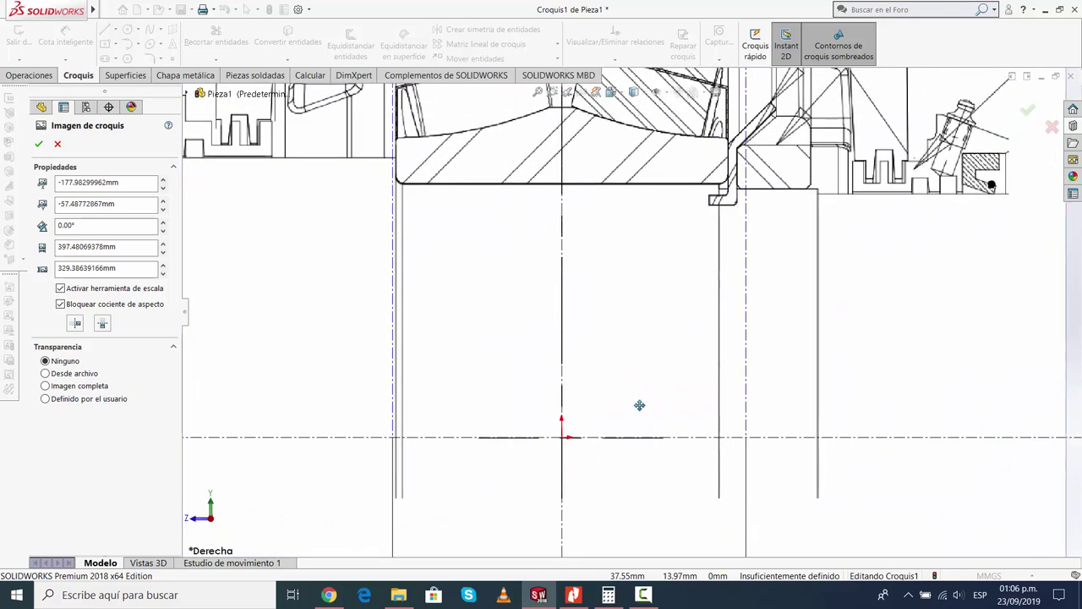
# Fine-tune the picture to 395.61 × 327.84 mm at about −177.33, −57.32 mm
pyautogui.scroll(1, 659, 403)
pyautogui.scroll(1, 671, 381)
pyautogui.scroll(2, 670, 371)
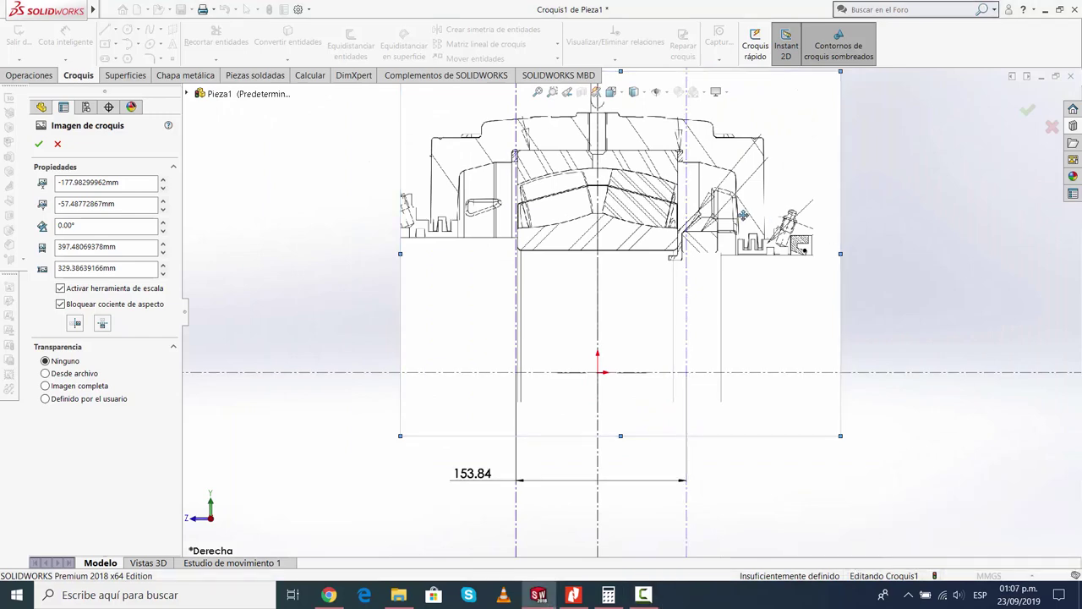
pyautogui.scroll(-1, 636, 213)
pyautogui.scroll(-1, 613, 222)
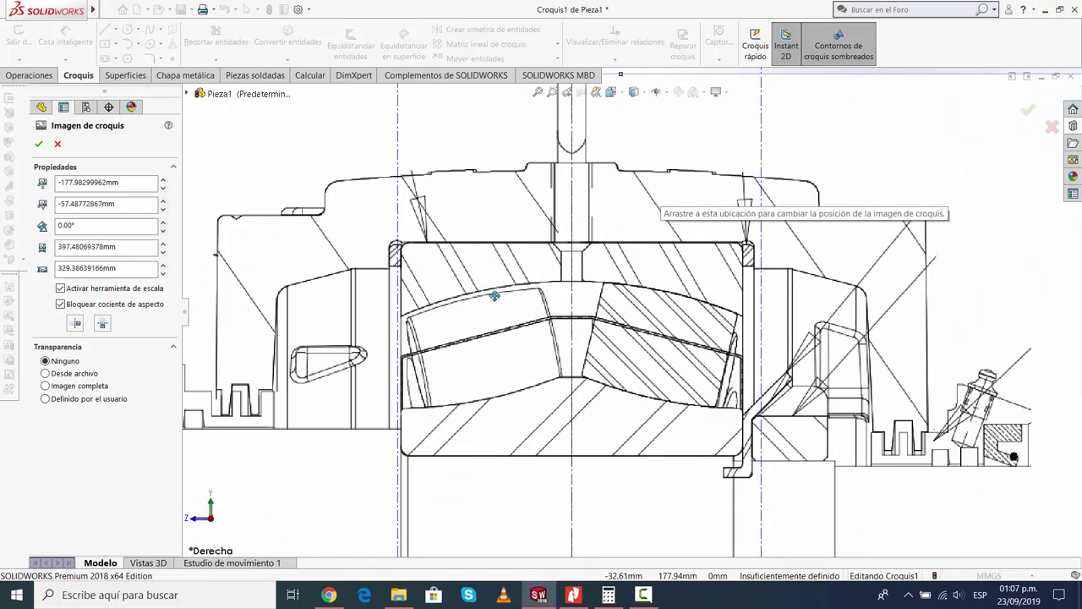
pyautogui.scroll(1, 494, 295)
pyautogui.scroll(1, 748, 306)
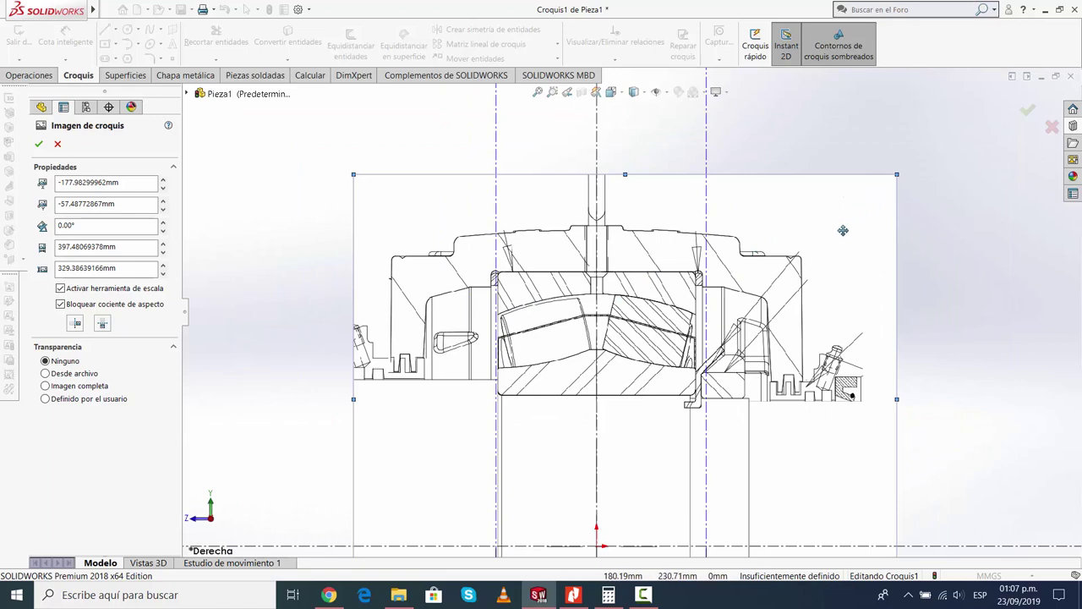
pyautogui.moveTo(351, 172); pyautogui.dragTo(361, 184)
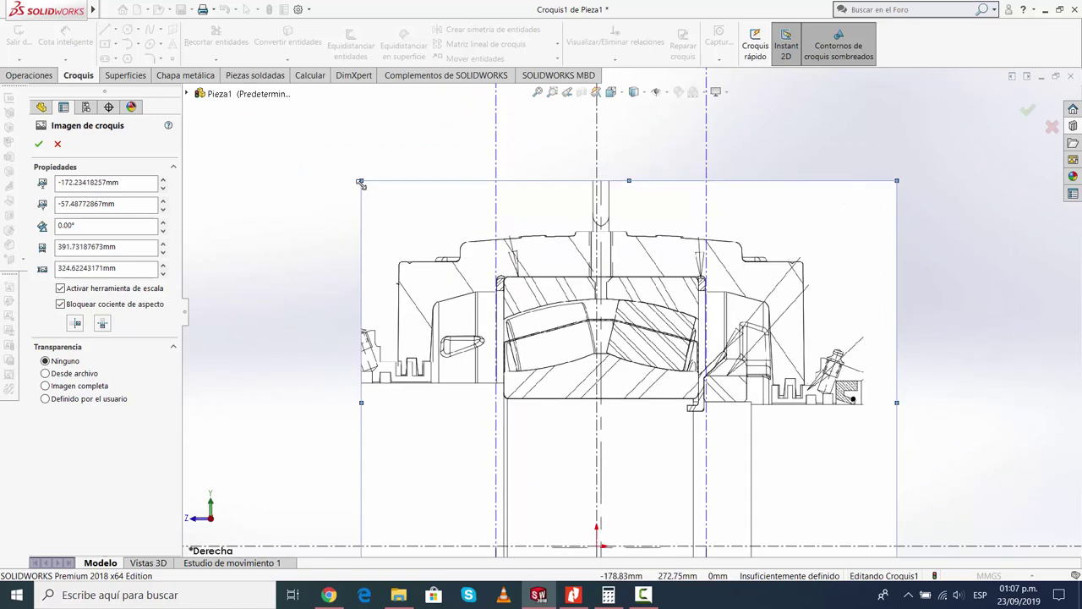
pyautogui.moveTo(361, 184); pyautogui.dragTo(360, 181)
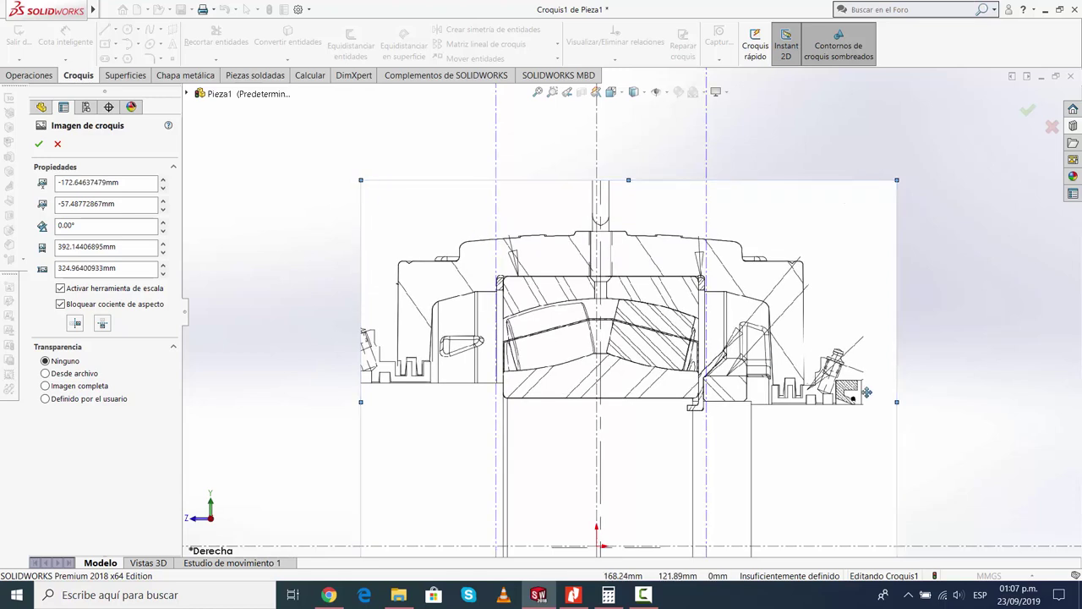
pyautogui.moveTo(842, 462); pyautogui.dragTo(837, 461)
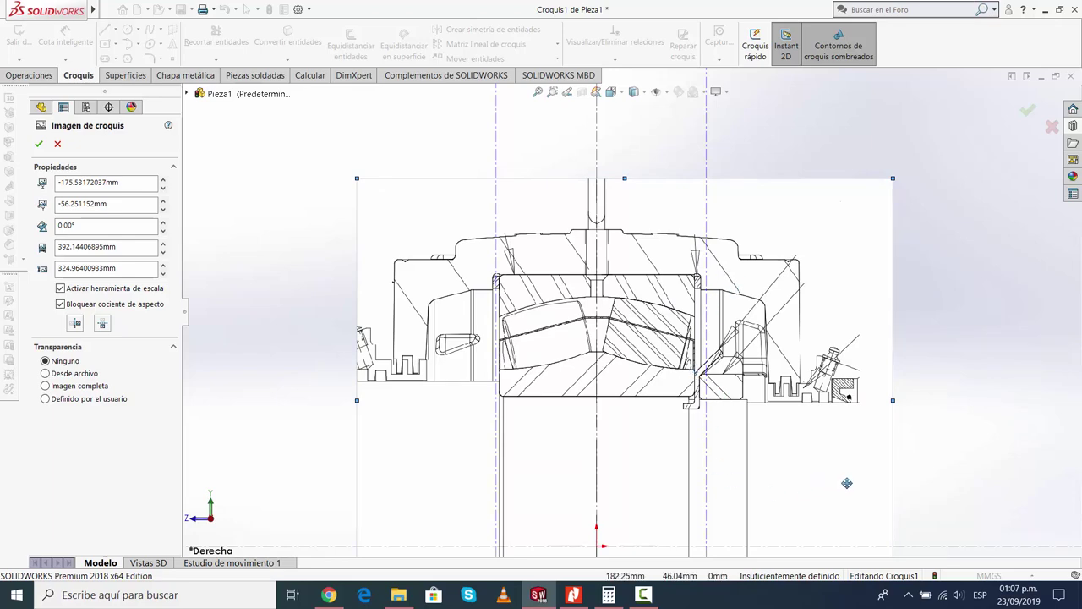
pyautogui.moveTo(847, 483); pyautogui.dragTo(849, 483)
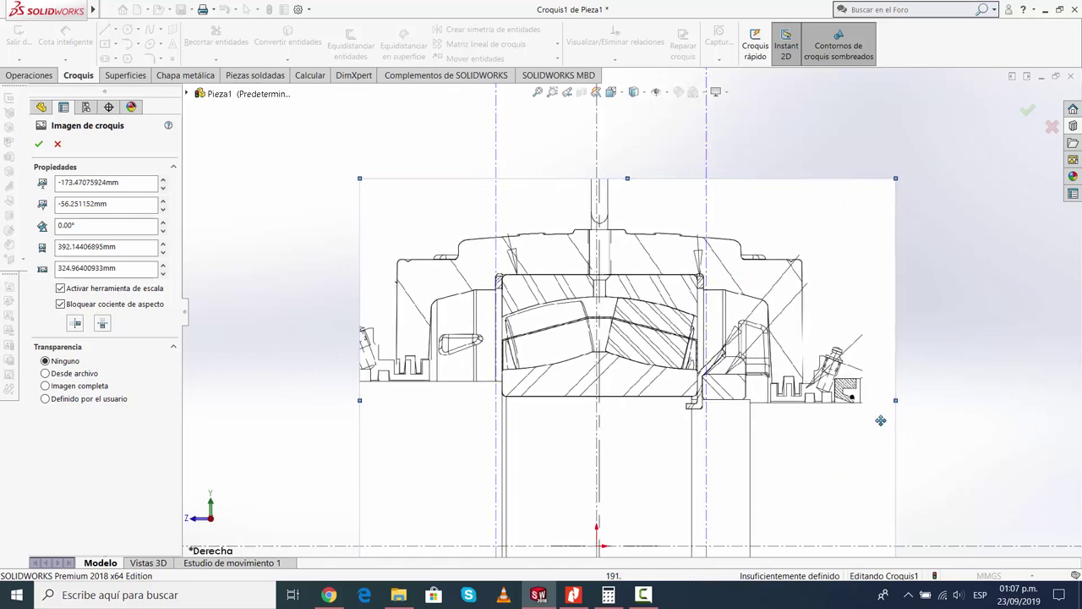
pyautogui.moveTo(897, 180); pyautogui.dragTo(901, 174)
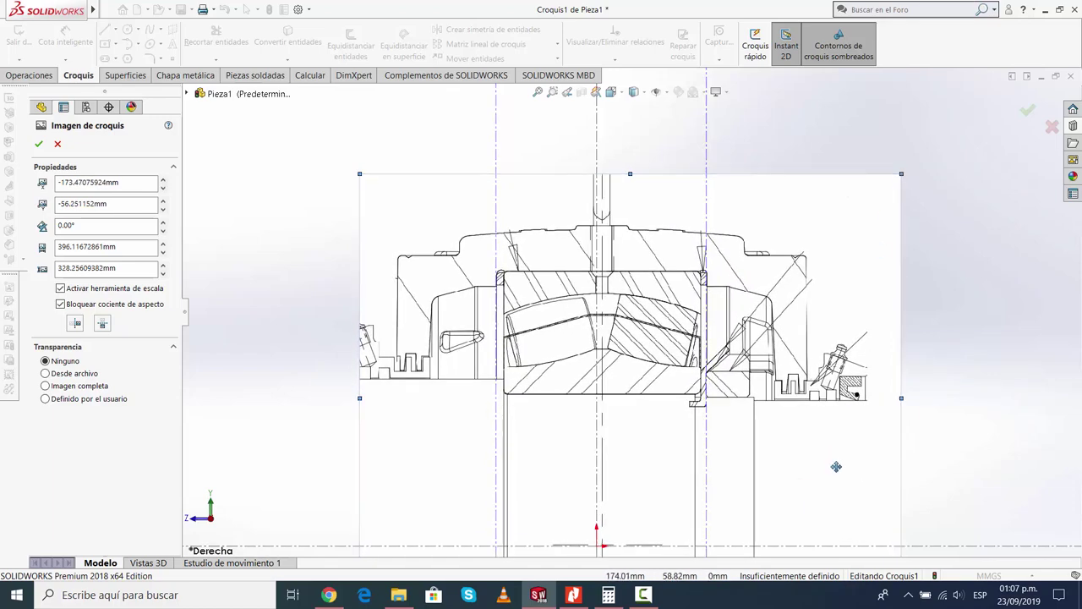
pyautogui.moveTo(836, 468); pyautogui.dragTo(835, 470)
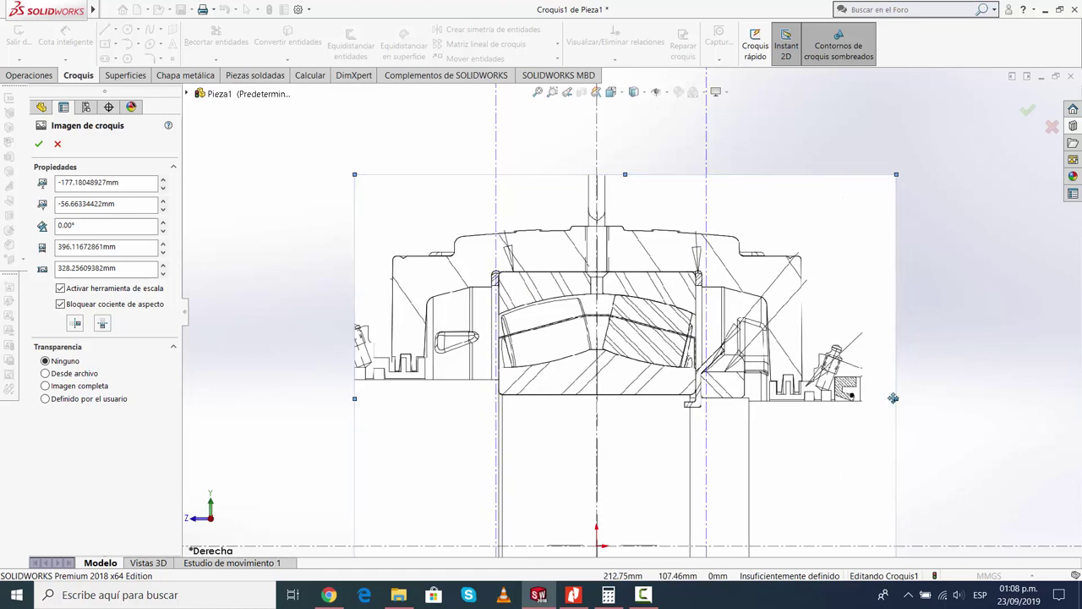
pyautogui.click(658, 598)
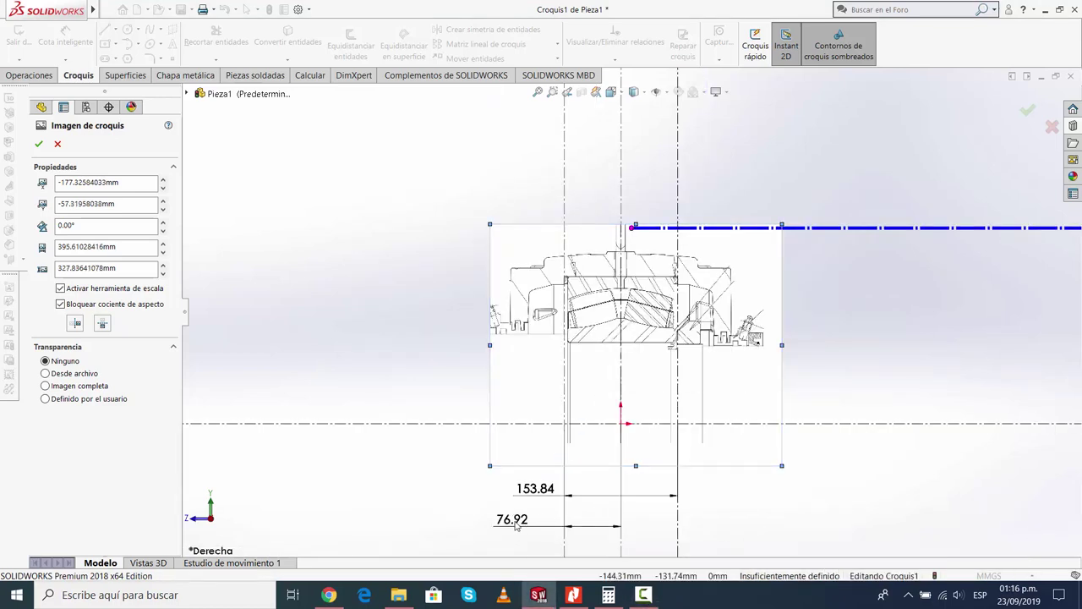
# Accept the picture placement and exit the first sketch
pyautogui.click(38, 145)
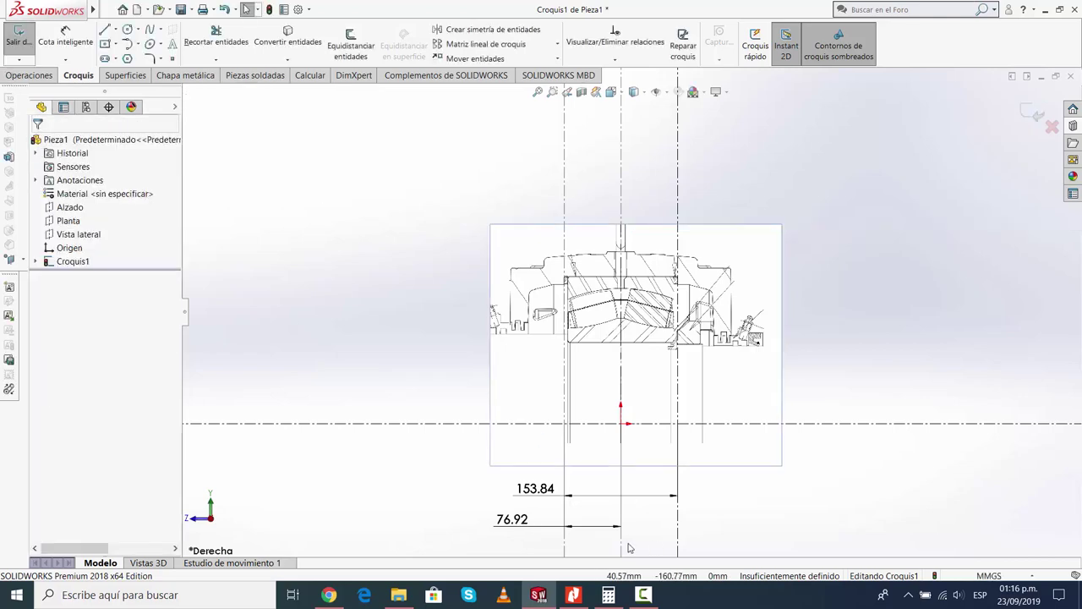
pyautogui.click(510, 518)
pyautogui.click(736, 511)
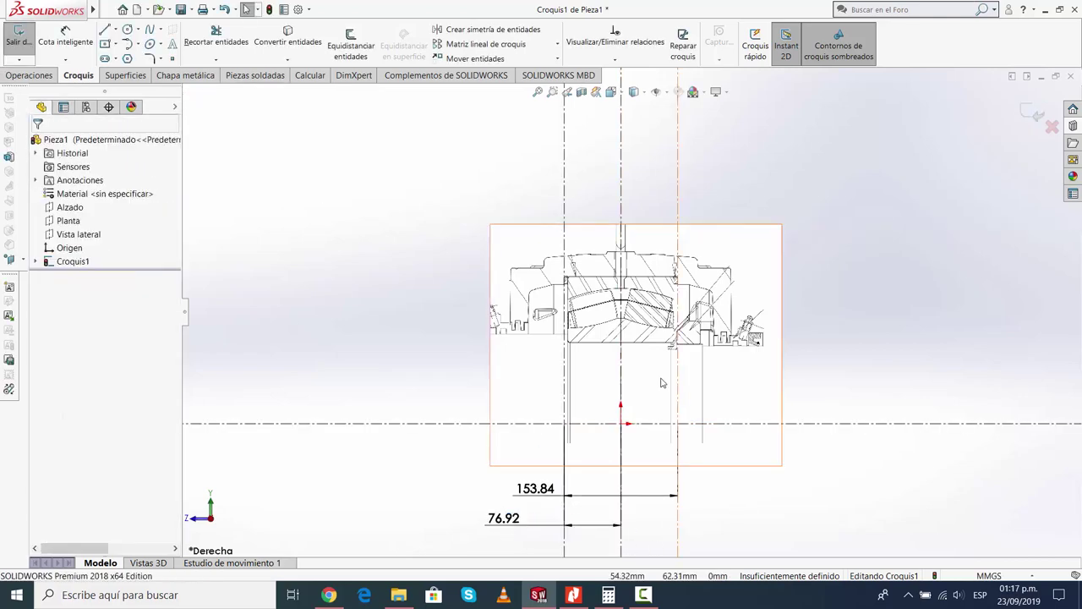
pyautogui.scroll(-3, 592, 279)
pyautogui.scroll(1, 608, 300)
pyautogui.scroll(1, 613, 306)
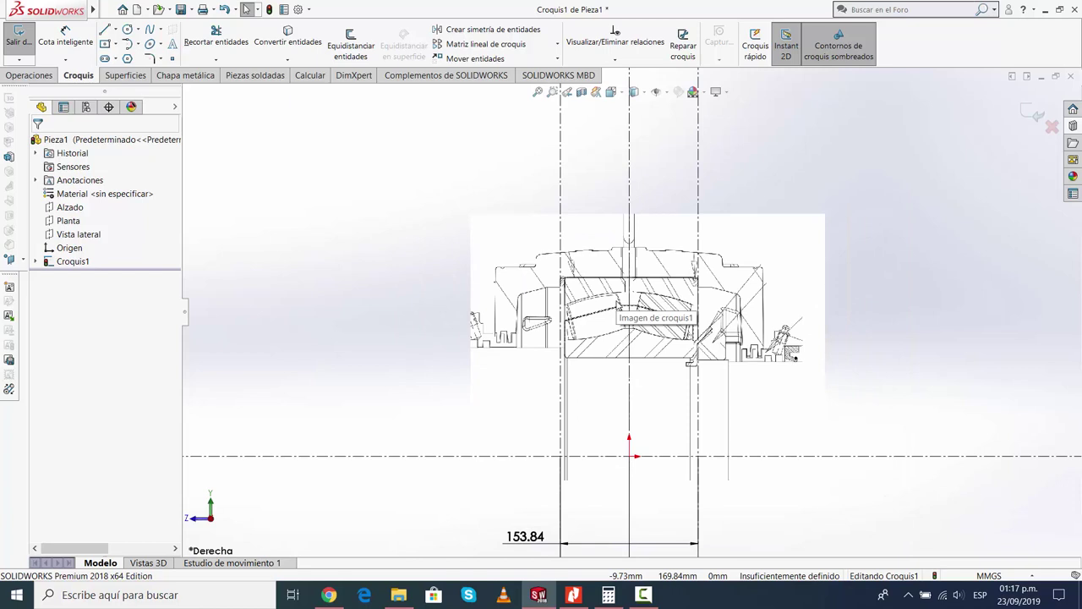
pyautogui.click(1036, 116)
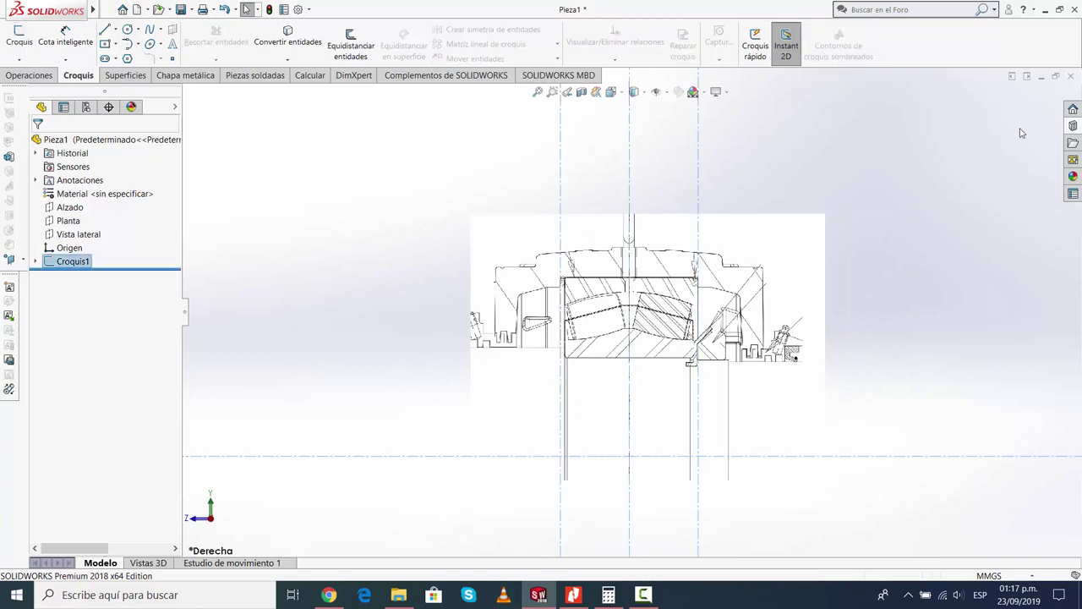
# Start a new Vista lateral sketch with an infinite horizontal construction line through the origin
pyautogui.click(74, 234)
pyautogui.click(85, 222)
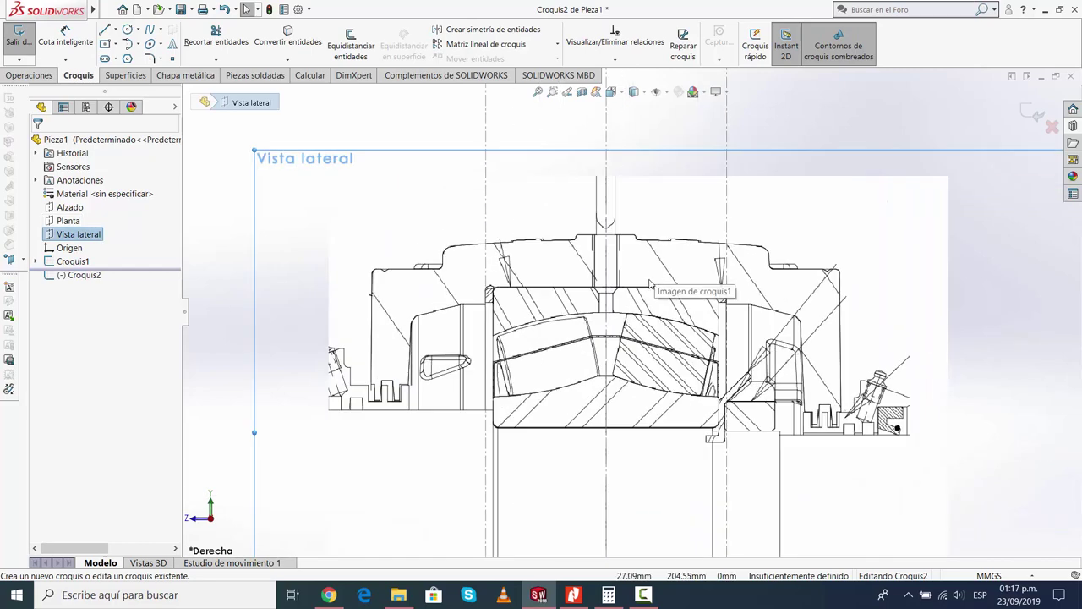
pyautogui.click(117, 32)
pyautogui.click(123, 55)
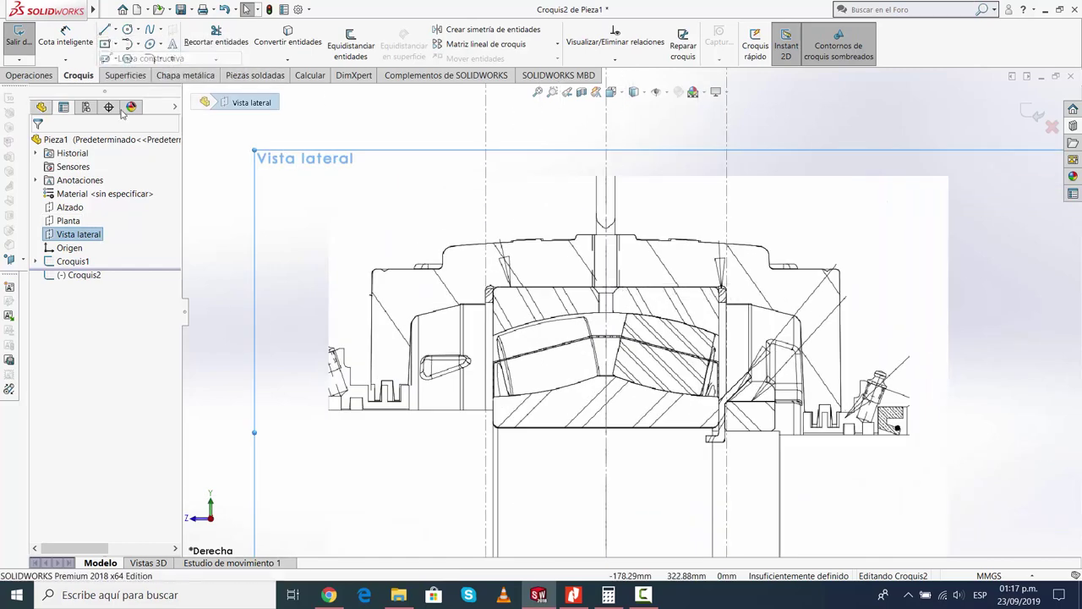
pyautogui.click(56, 310)
pyautogui.scroll(3, 625, 313)
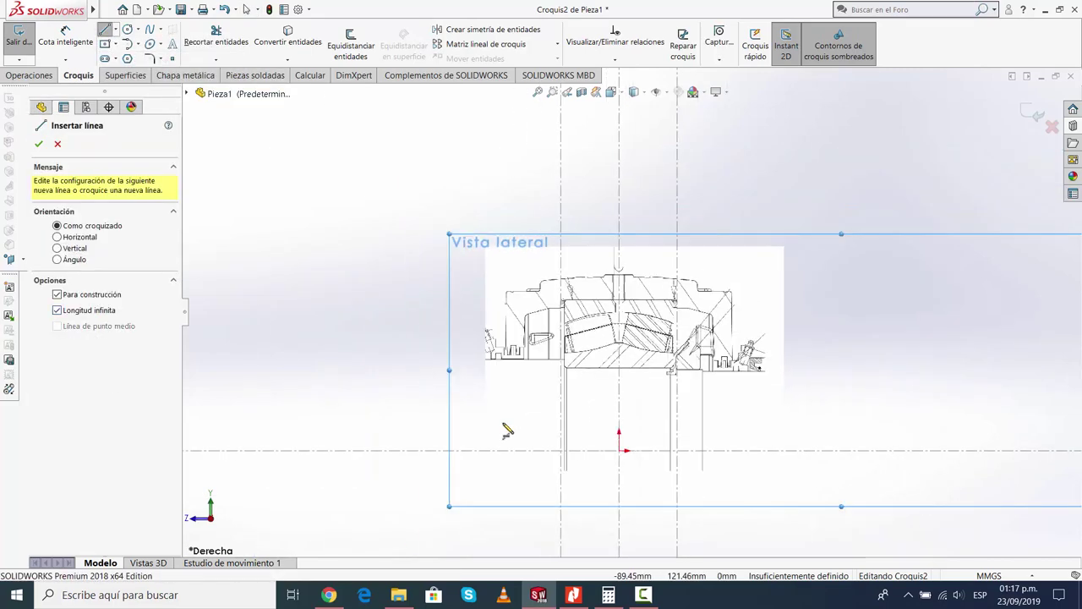
pyautogui.click(619, 450)
pyautogui.click(823, 451)
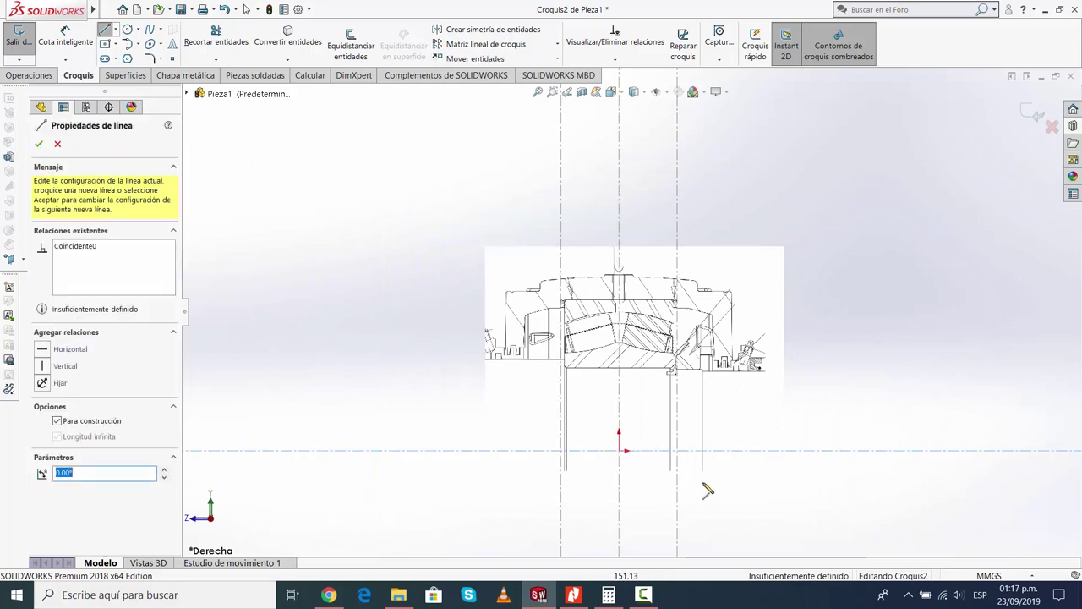
# Add a vertical construction centreline through the origin
pyautogui.click(620, 451)
pyautogui.click(640, 416)
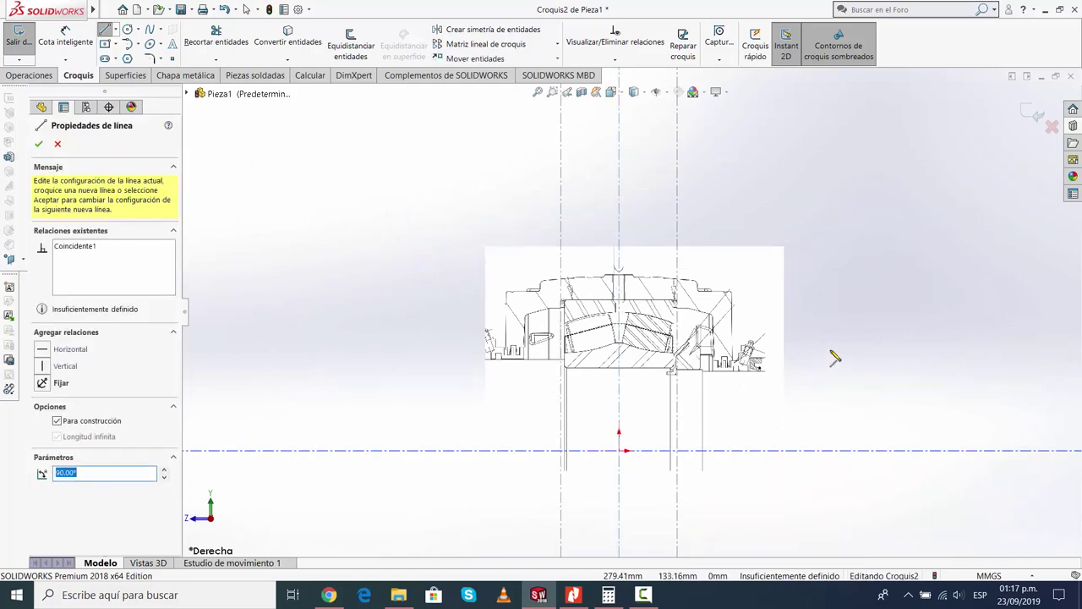
pyautogui.press('Escape')
pyautogui.scroll(-3, 575, 291)
pyautogui.scroll(-3, 575, 292)
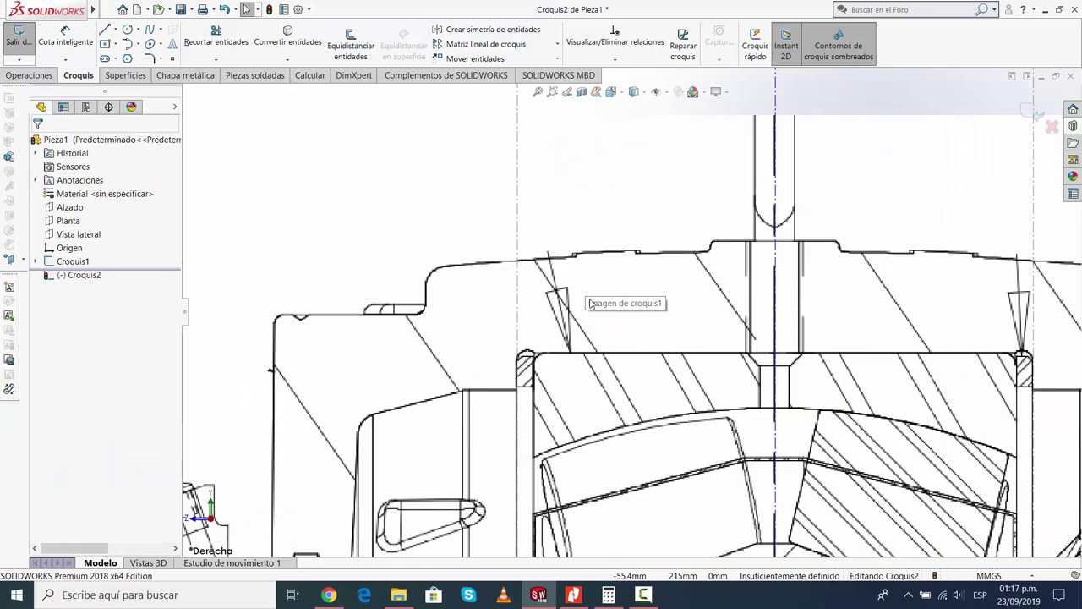
# Draw the seat's vertical edge and a small tangent-arc round at its top corner
pyautogui.click(103, 31)
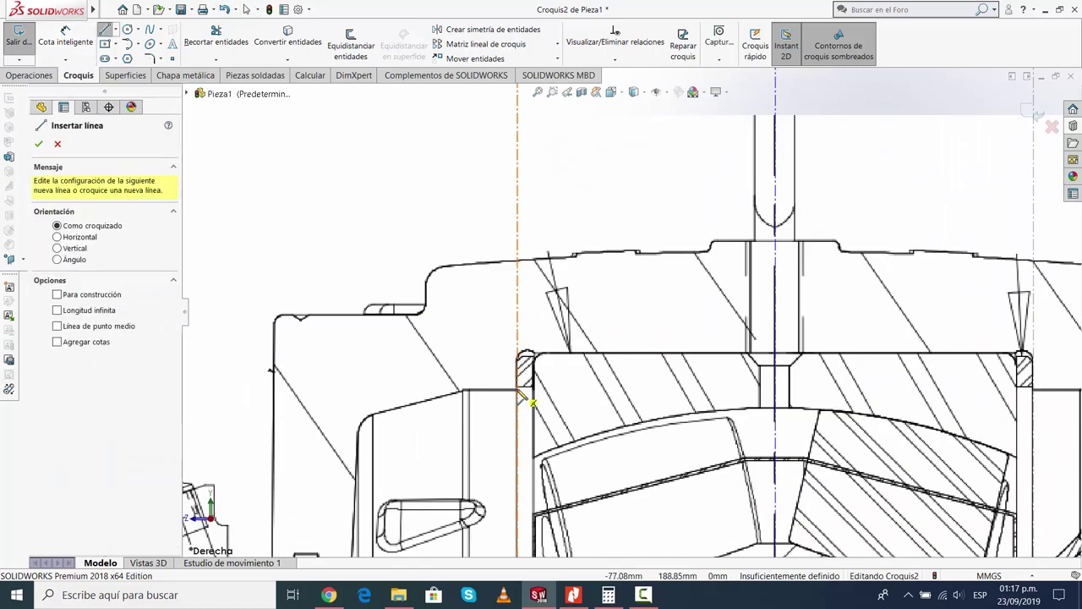
pyautogui.click(519, 391)
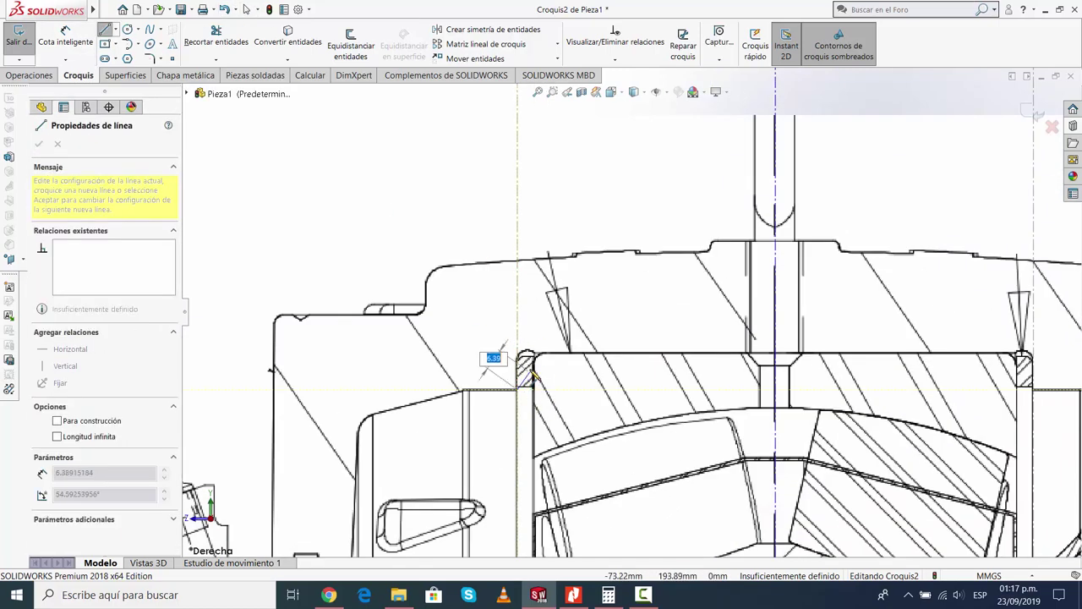
pyautogui.scroll(-5, 486, 373)
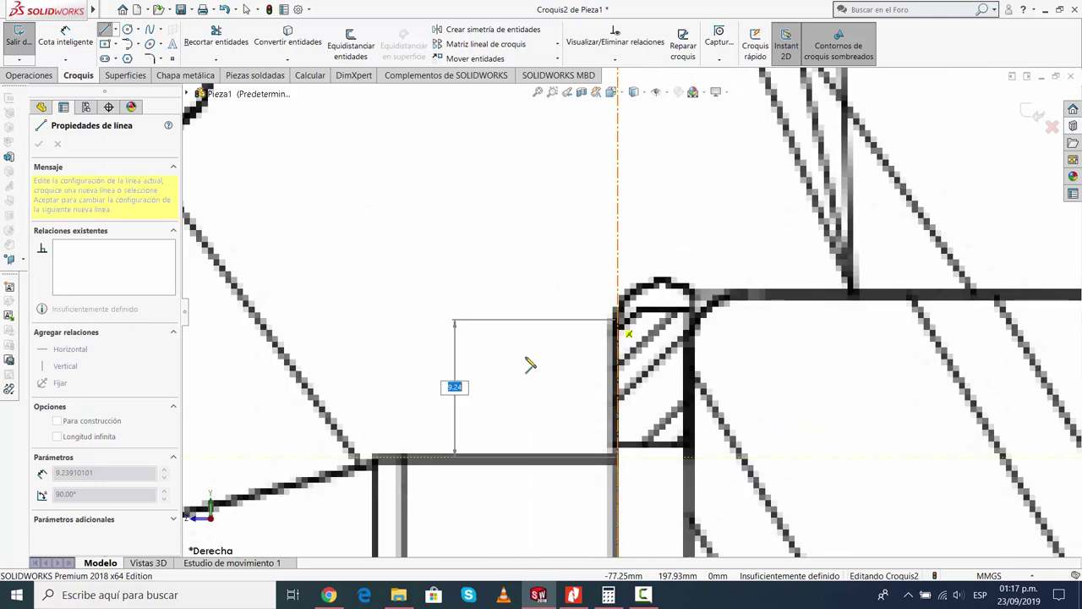
pyautogui.click(630, 323)
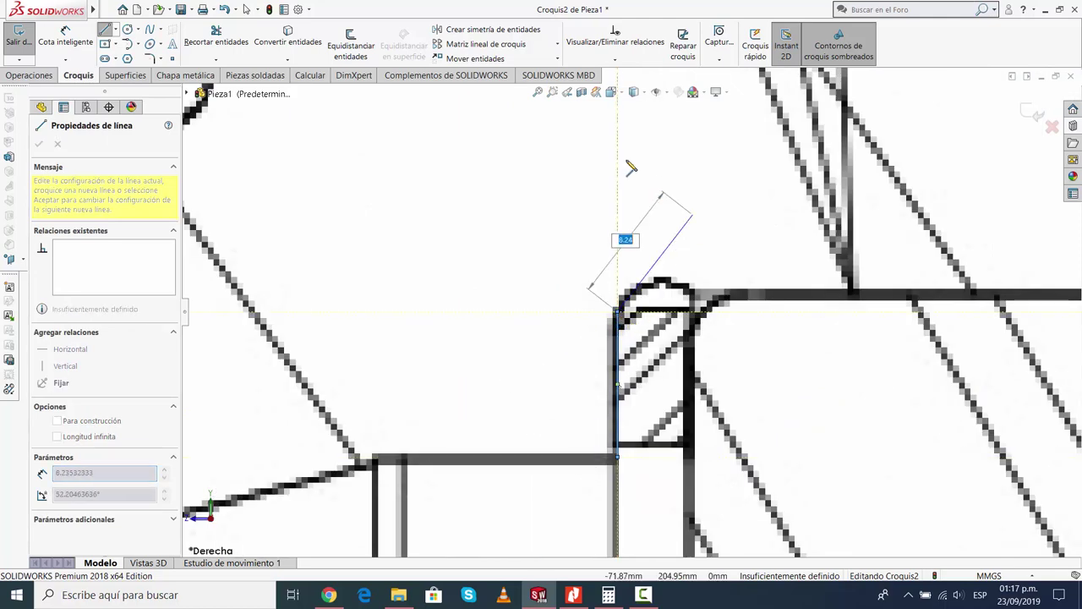
pyautogui.click(128, 45)
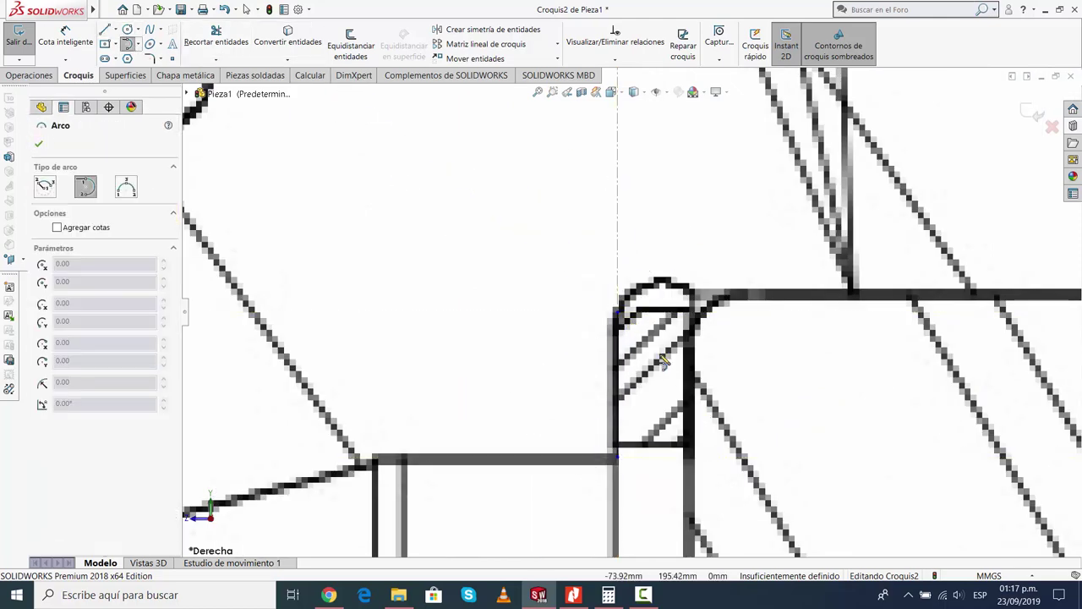
pyautogui.click(620, 313)
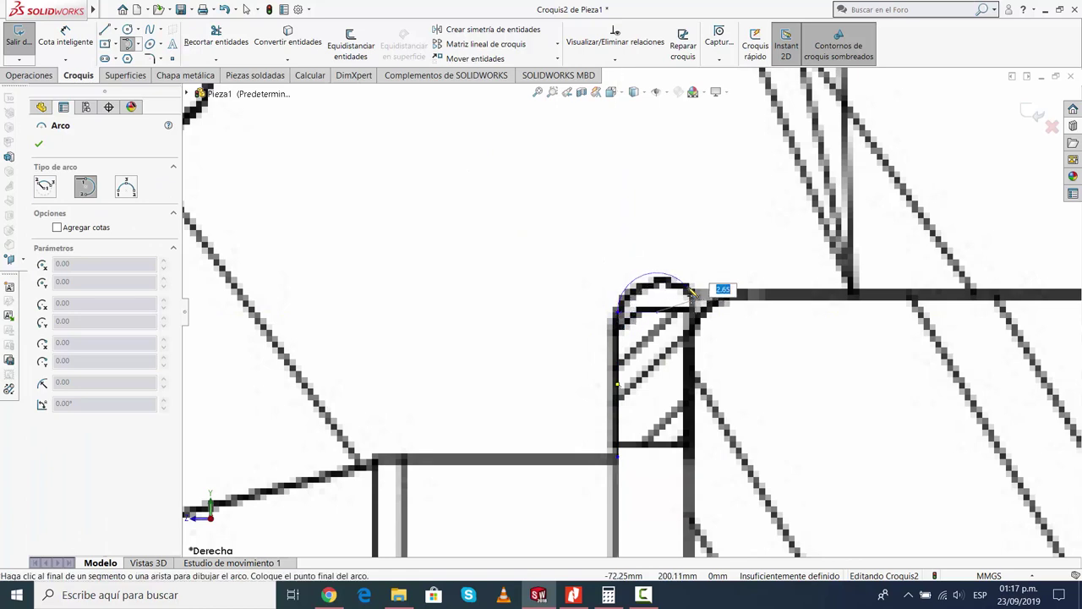
pyautogui.click(670, 306)
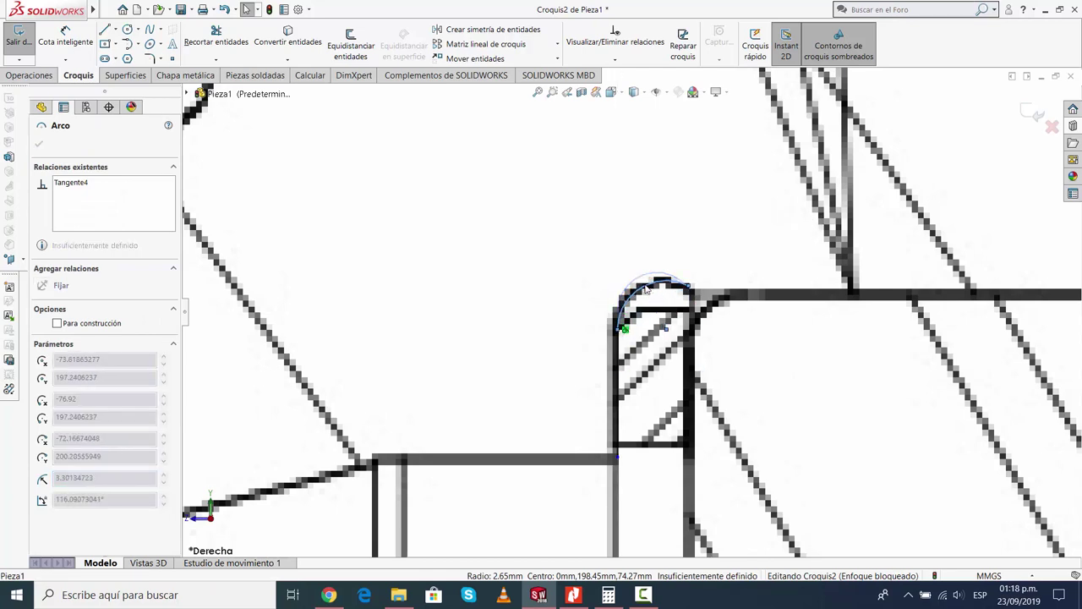
pyautogui.click(647, 288)
pyautogui.press('Escape')
pyautogui.press('z')
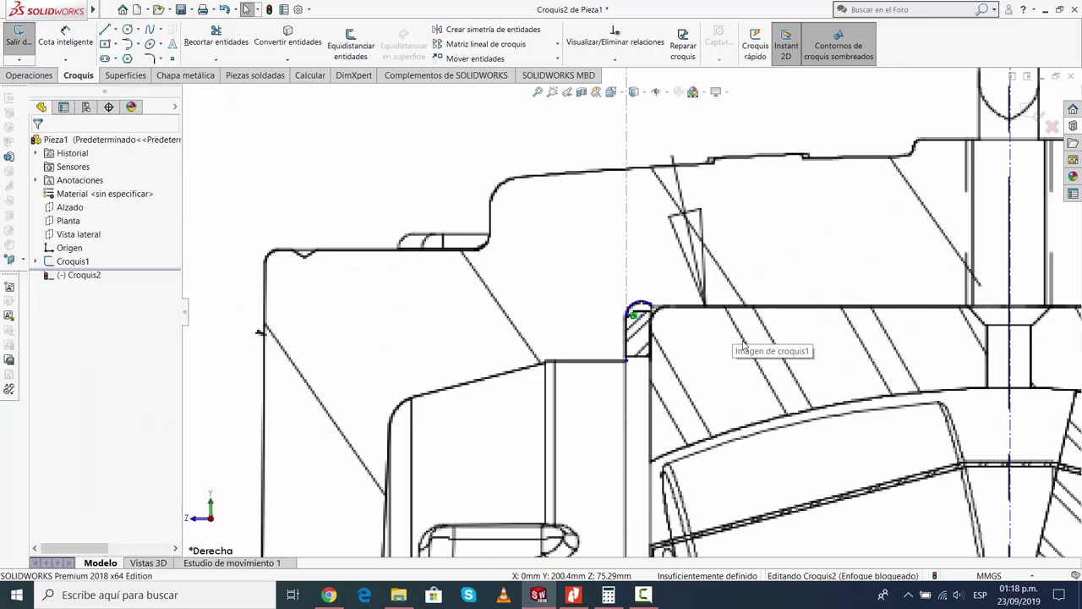
# Draw the top edge from the arc's end to the vertical centreline
pyautogui.click(104, 29)
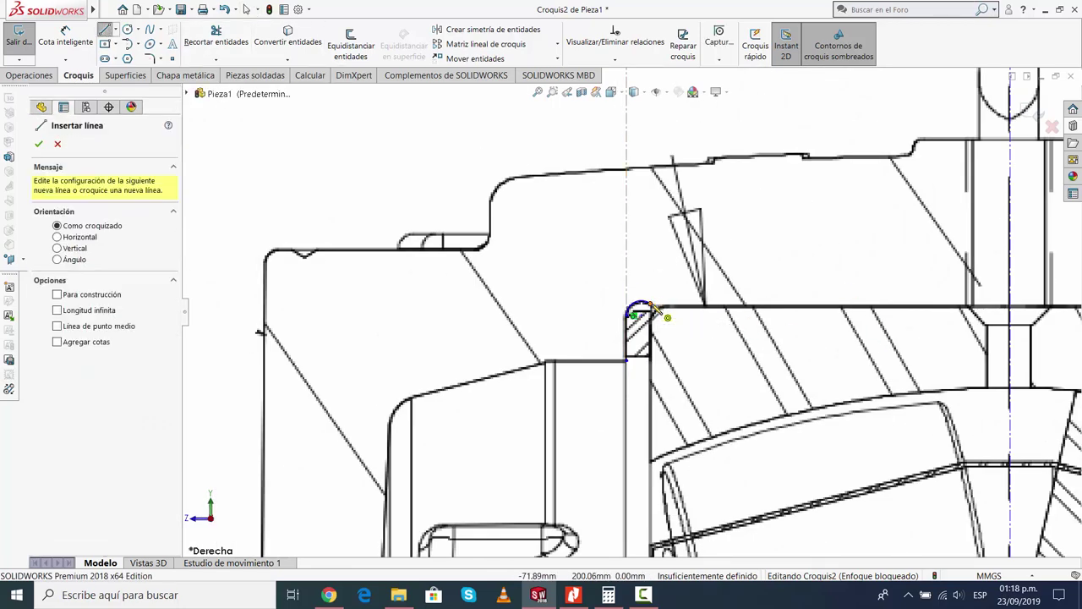
pyautogui.click(651, 307)
pyautogui.scroll(3, 812, 309)
pyautogui.scroll(-3, 829, 306)
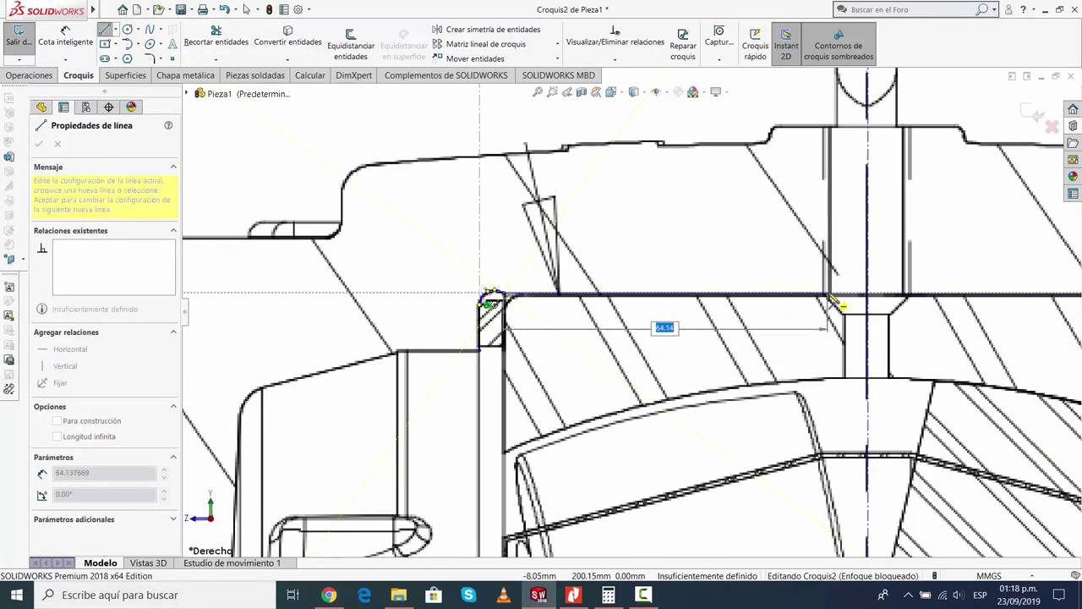
pyautogui.scroll(-3, 837, 303)
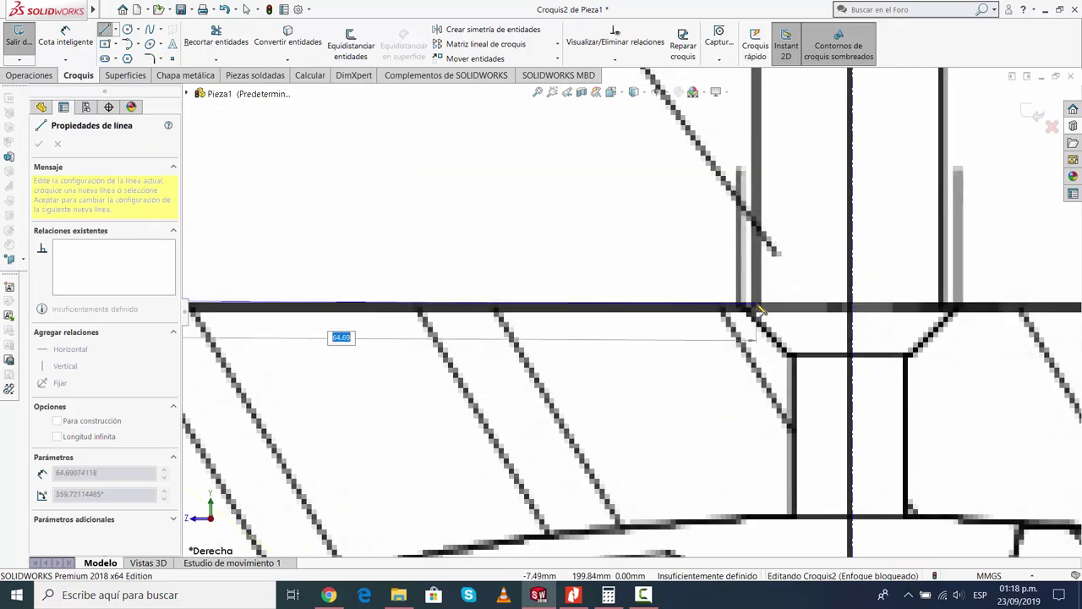
pyautogui.scroll(1, 744, 309)
pyautogui.scroll(1, 702, 313)
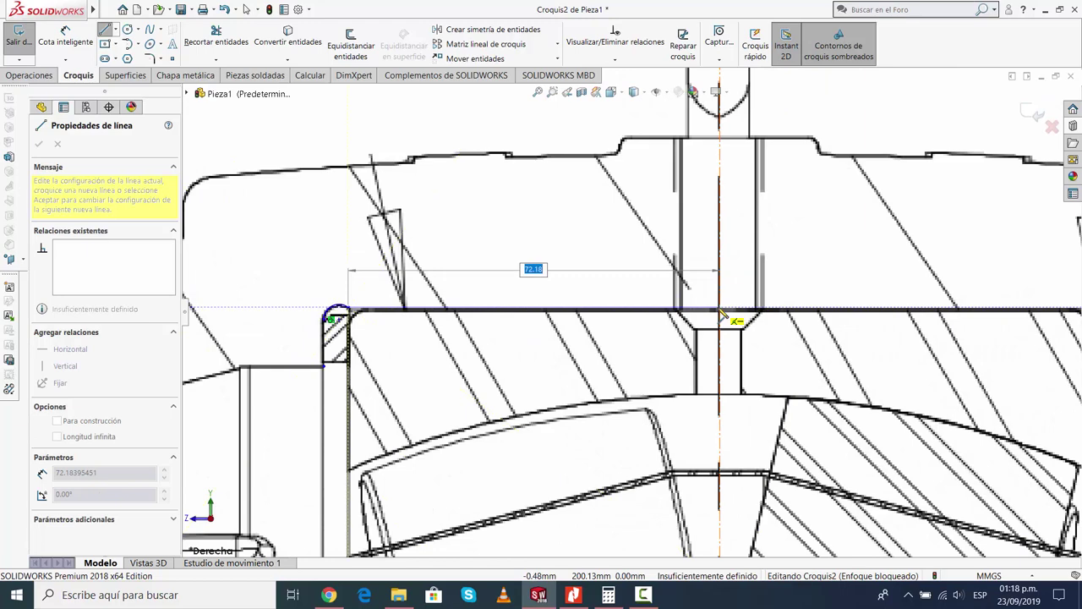
pyautogui.click(720, 311)
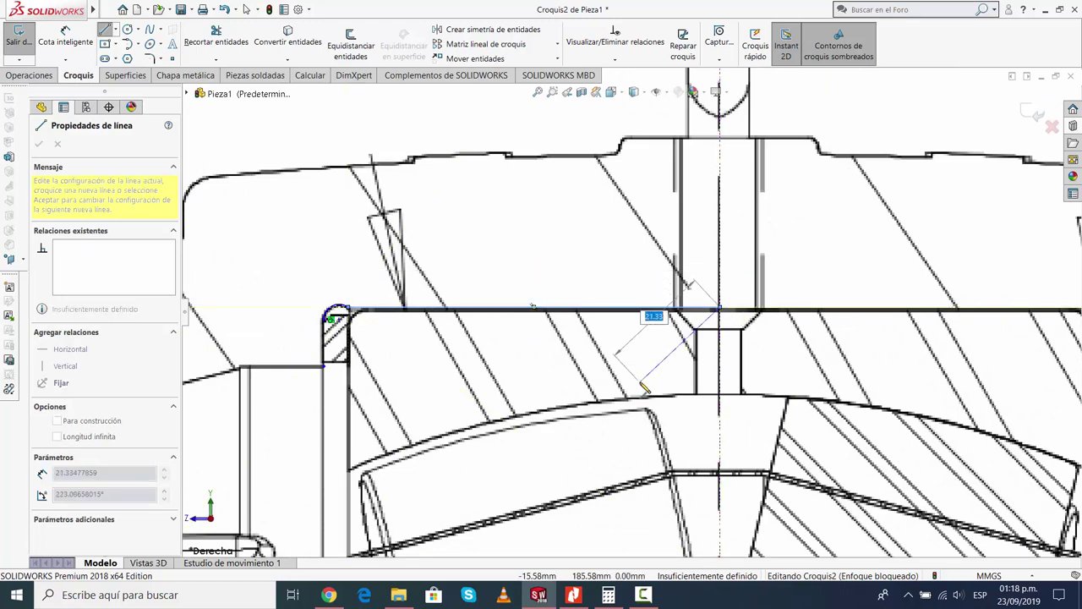
pyautogui.press('Escape')
pyautogui.scroll(2, 634, 313)
pyautogui.scroll(1, 527, 356)
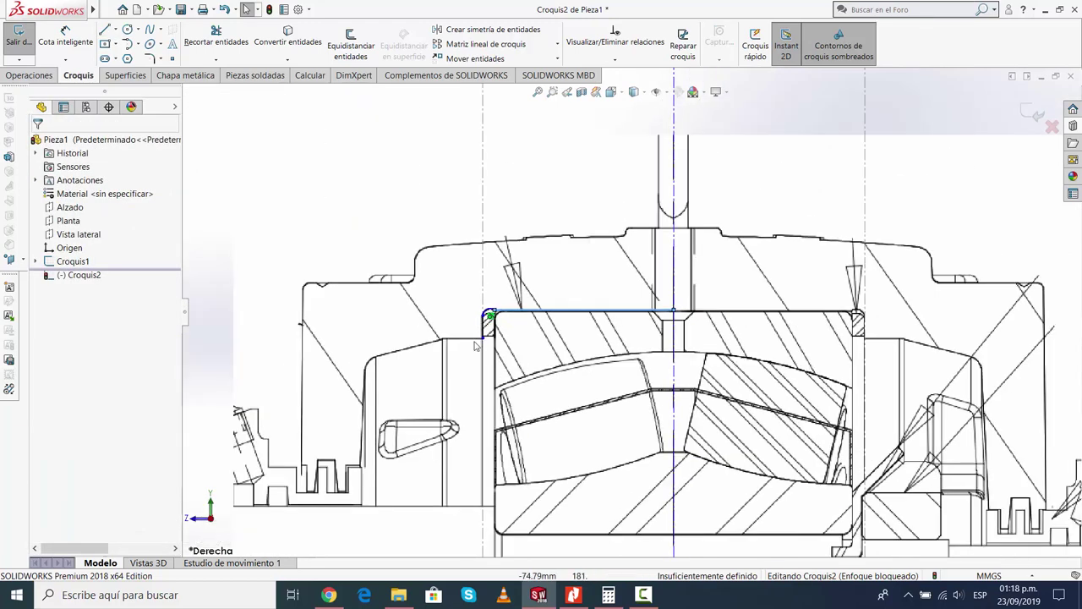
pyautogui.scroll(-3, 475, 344)
pyautogui.scroll(-3, 479, 331)
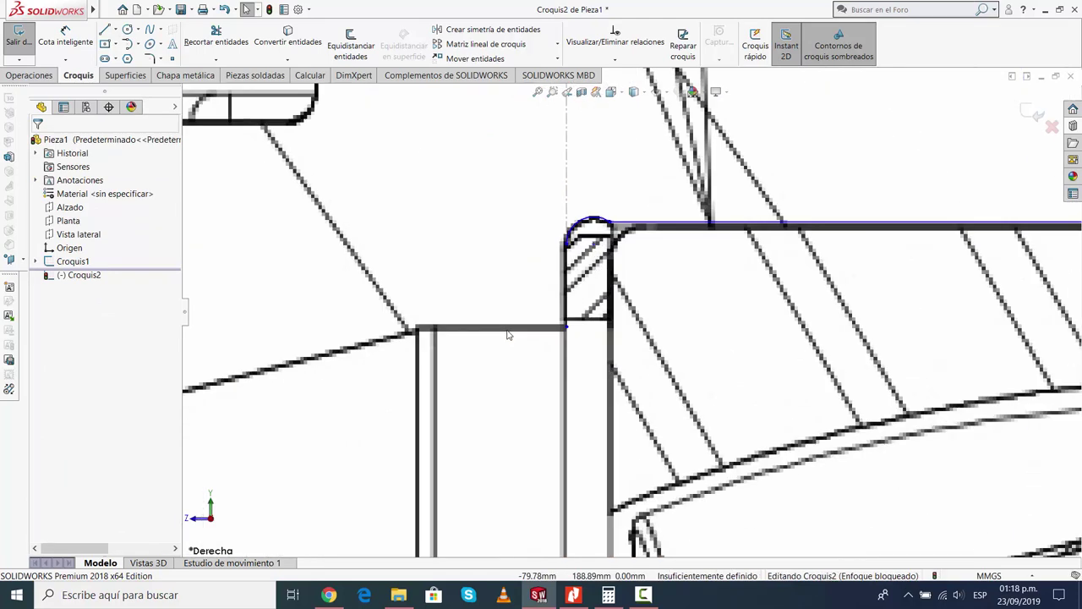
# Draw the horizontal lower ledge line to the left of the seat
pyautogui.click(104, 30)
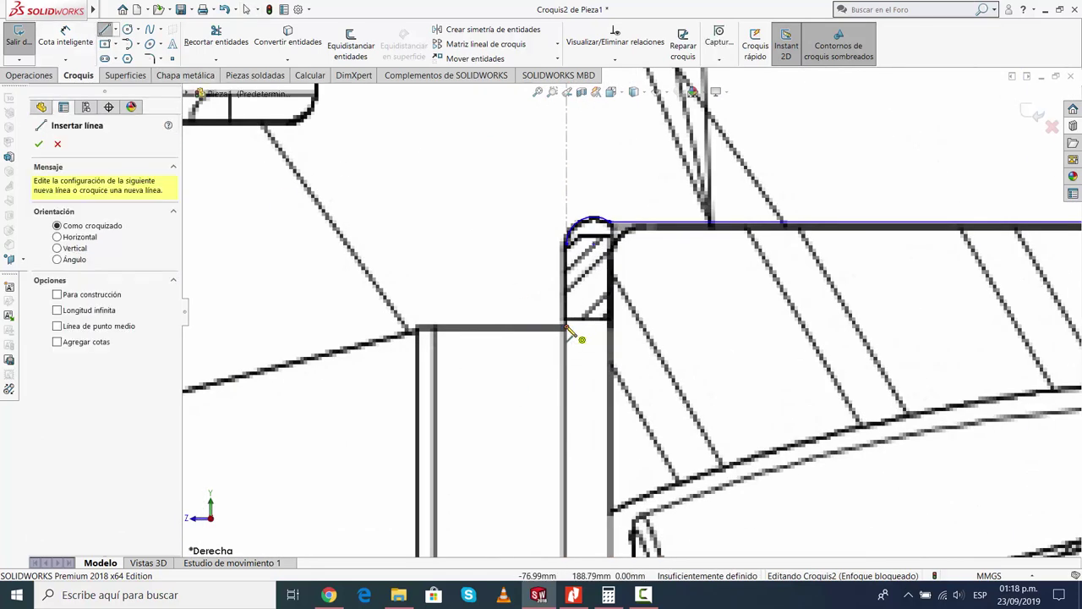
pyautogui.moveTo(568, 330); pyautogui.dragTo(418, 328)
pyautogui.press('Escape')
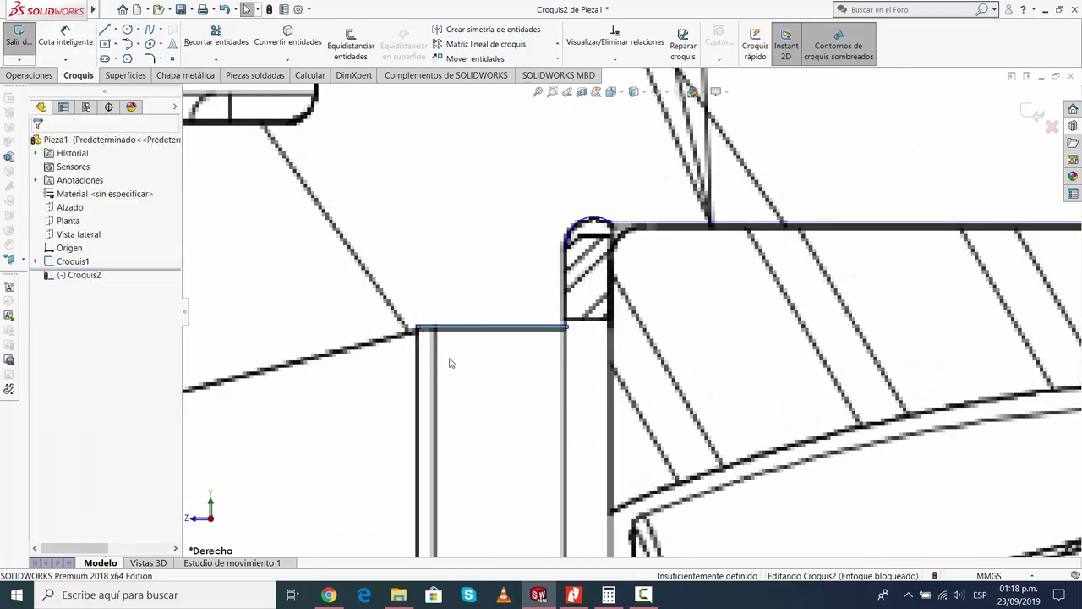
pyautogui.scroll(2, 450, 363)
pyautogui.scroll(1, 392, 324)
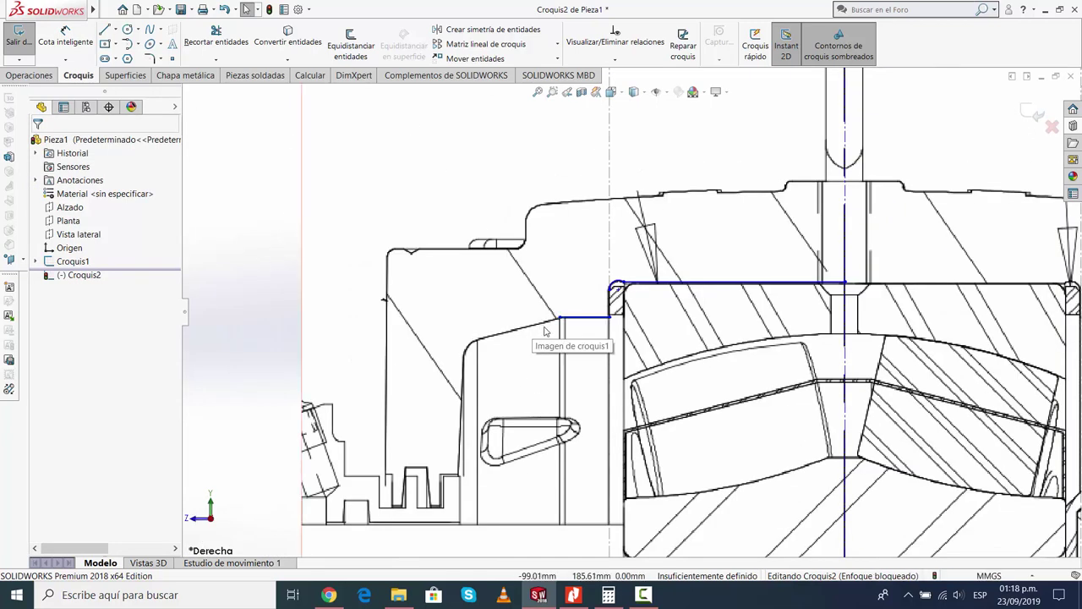
pyautogui.scroll(-1, 545, 331)
pyautogui.scroll(-1, 546, 331)
pyautogui.click(116, 9)
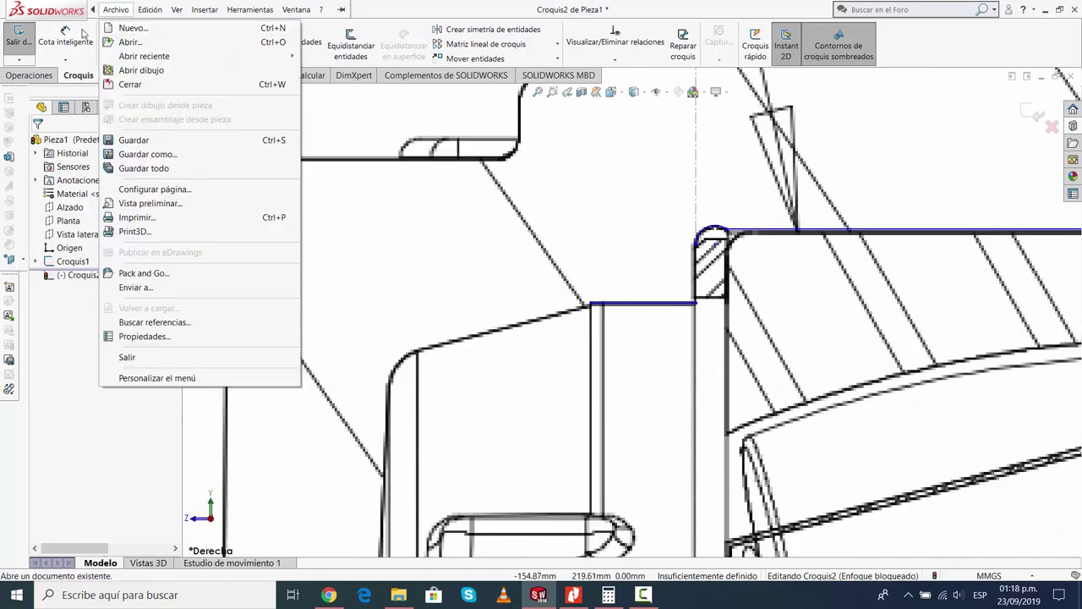
# Draw the sloped edge line from the ledge's left end to the upper-left corner
pyautogui.click(105, 31)
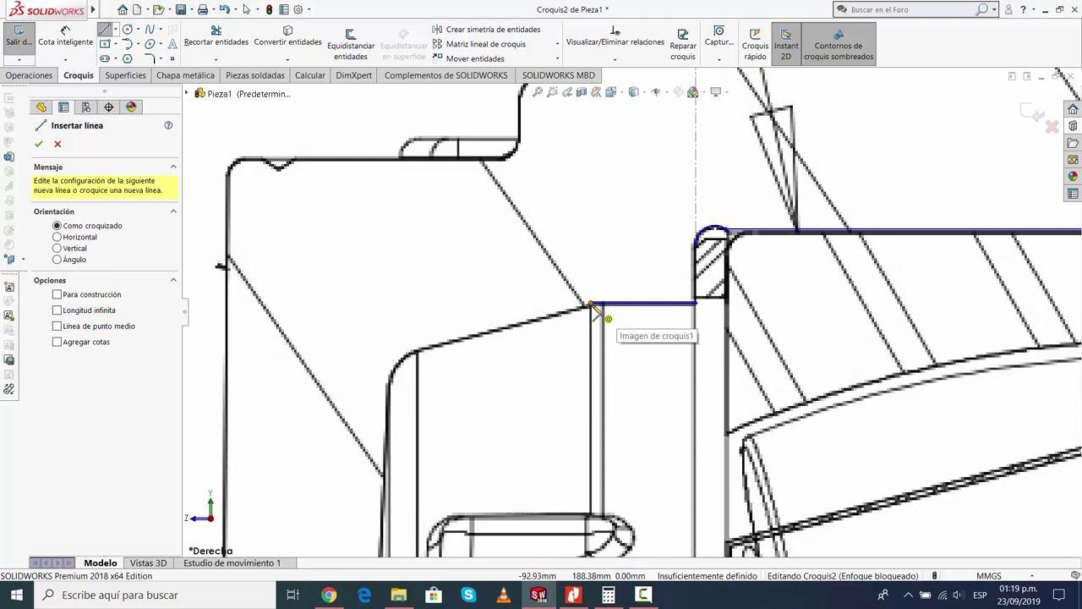
pyautogui.click(591, 305)
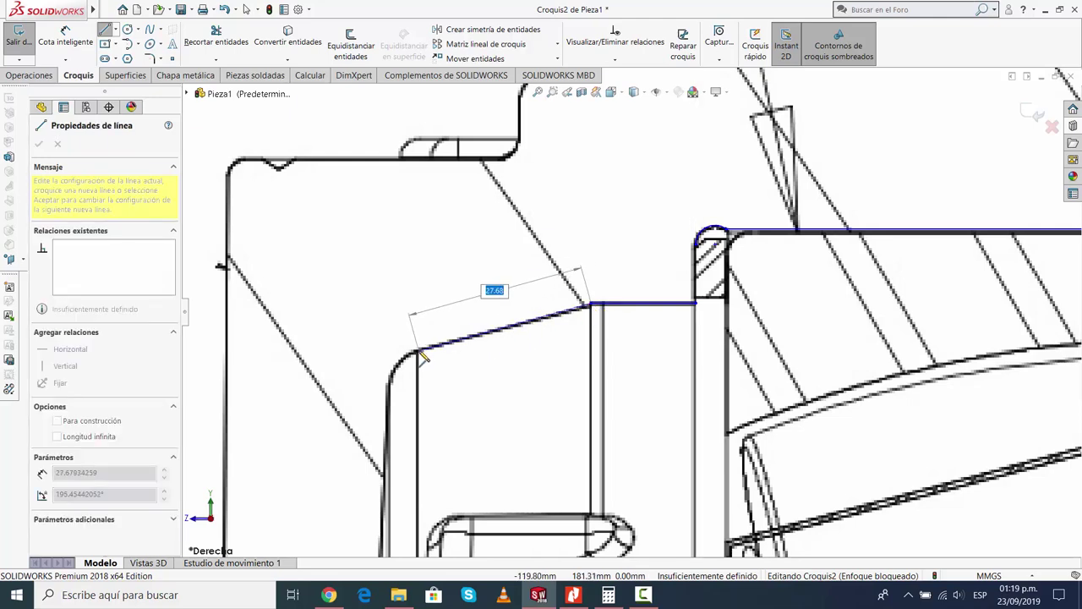
pyautogui.click(421, 350)
pyautogui.press('Escape')
pyautogui.scroll(-2, 453, 364)
pyautogui.scroll(-1, 448, 364)
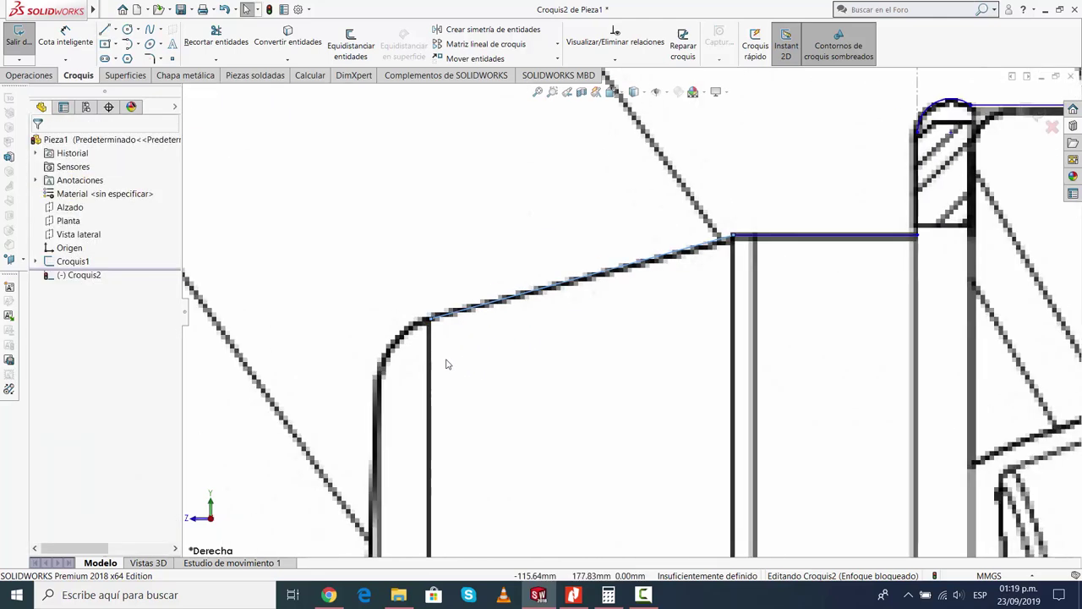
# Add a tangent arc rounding the corner from the sloped edge onto the outer wall
pyautogui.click(127, 45)
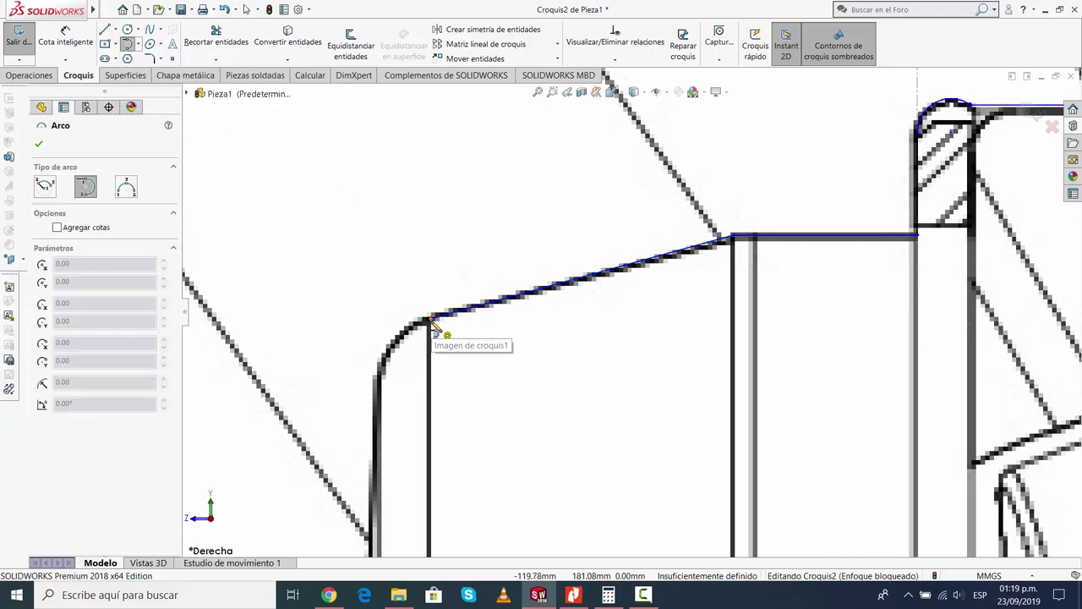
pyautogui.click(432, 321)
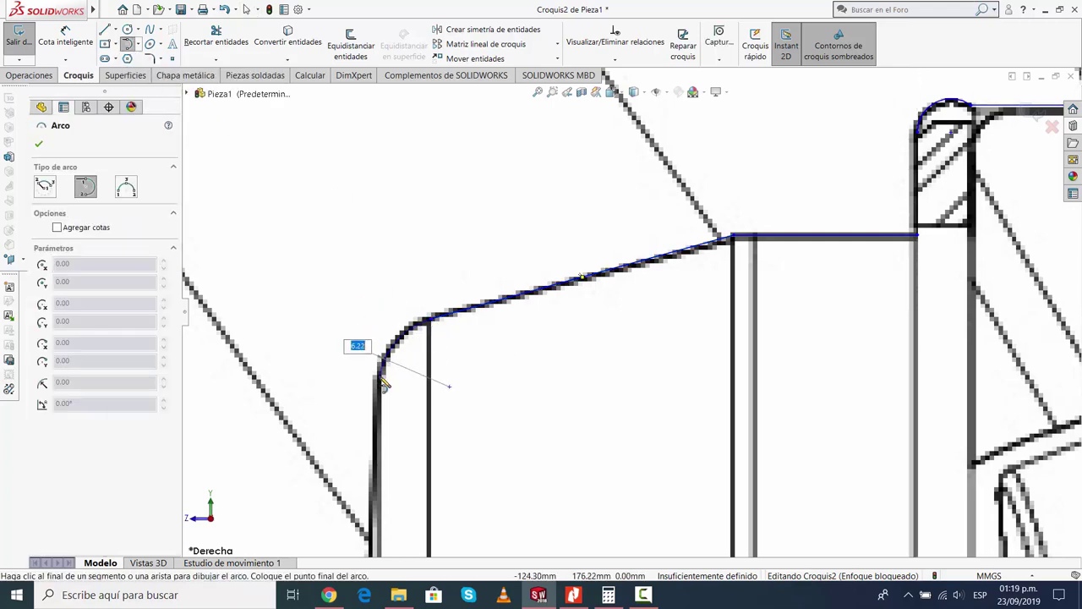
pyautogui.click(382, 380)
pyautogui.press('Escape')
pyautogui.scroll(3, 633, 311)
pyautogui.scroll(3, 634, 311)
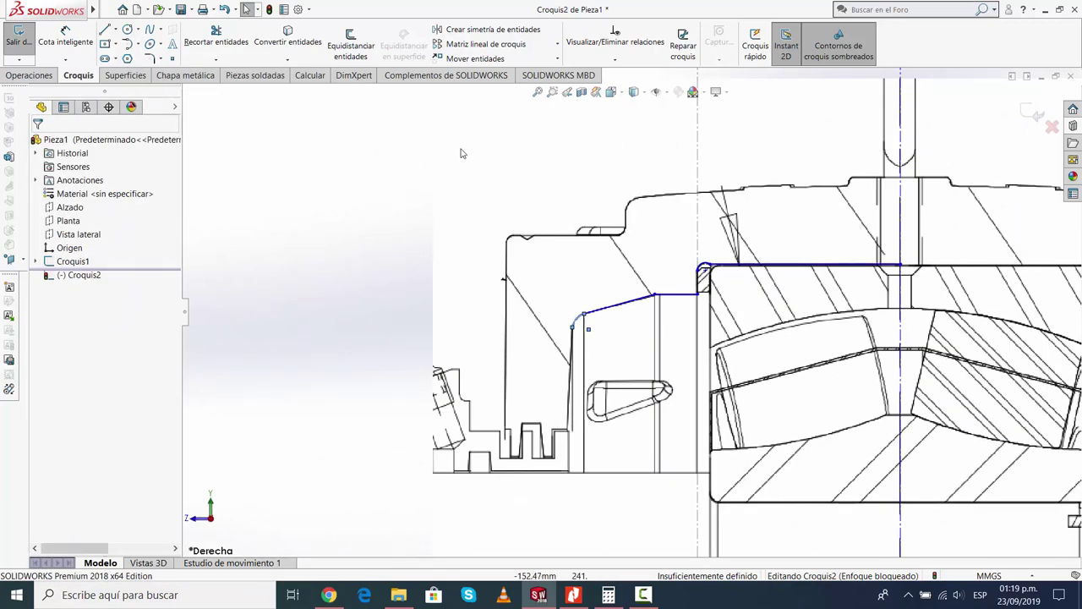
# Draw the vertical outer wall, the short step, and the first slot's sides and bottom
pyautogui.click(104, 30)
pyautogui.scroll(-2, 566, 227)
pyautogui.scroll(-3, 567, 227)
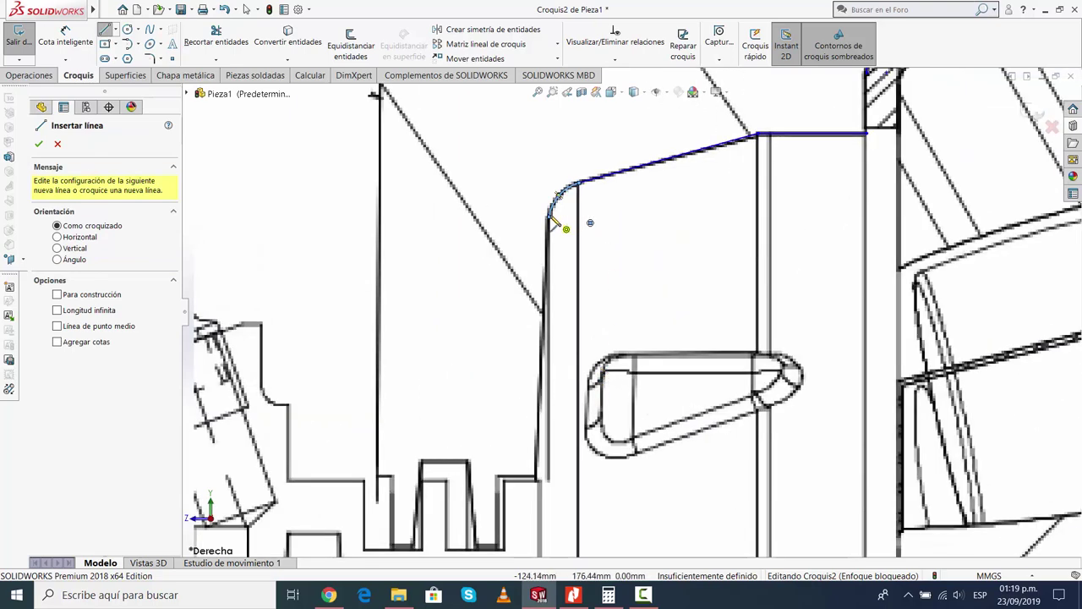
pyautogui.click(551, 218)
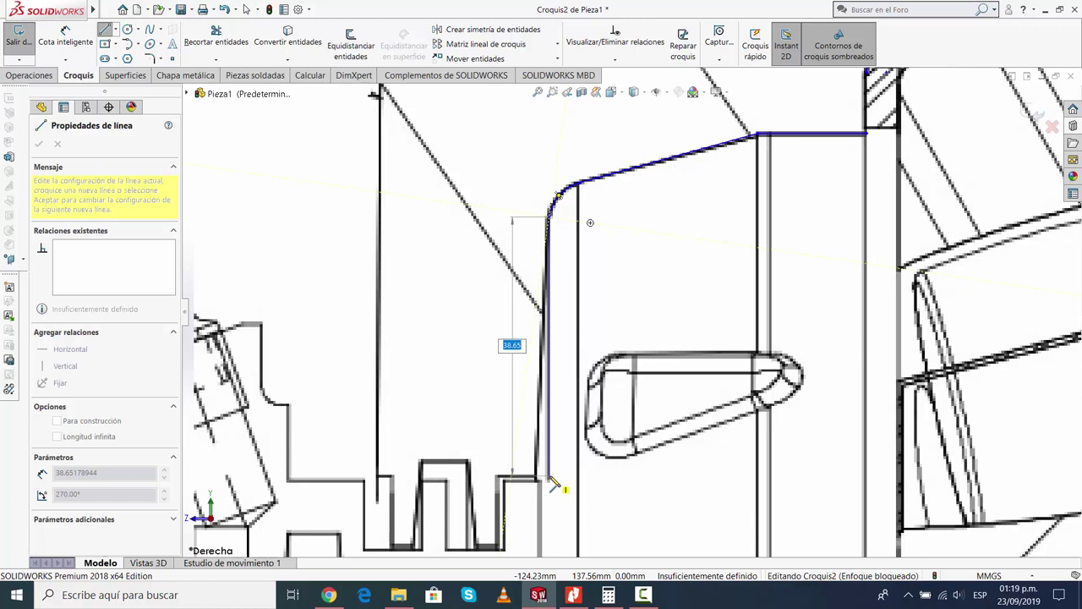
pyautogui.click(550, 478)
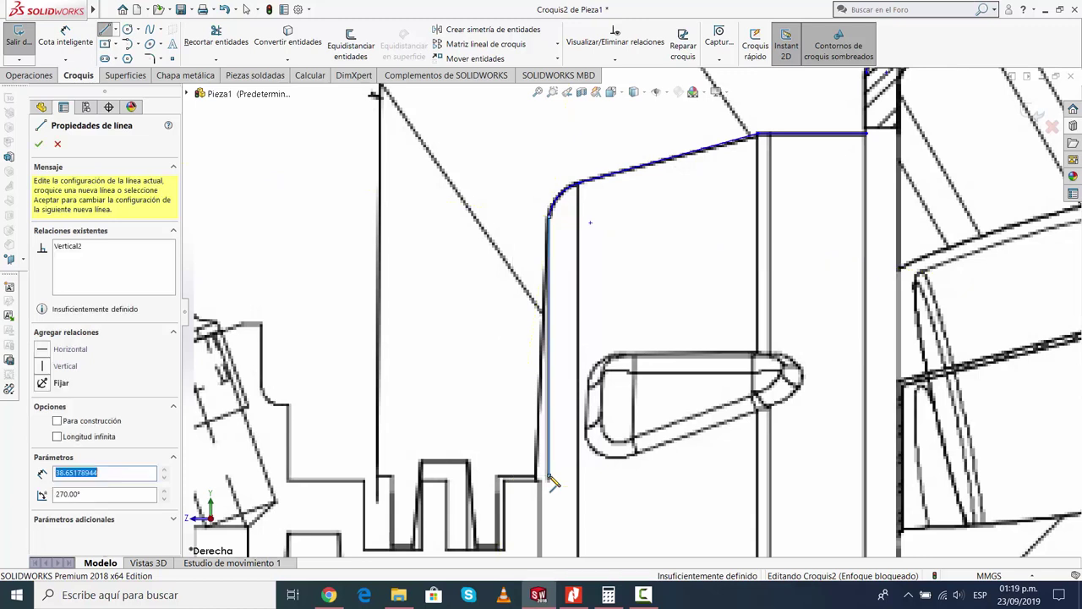
pyautogui.click(499, 478)
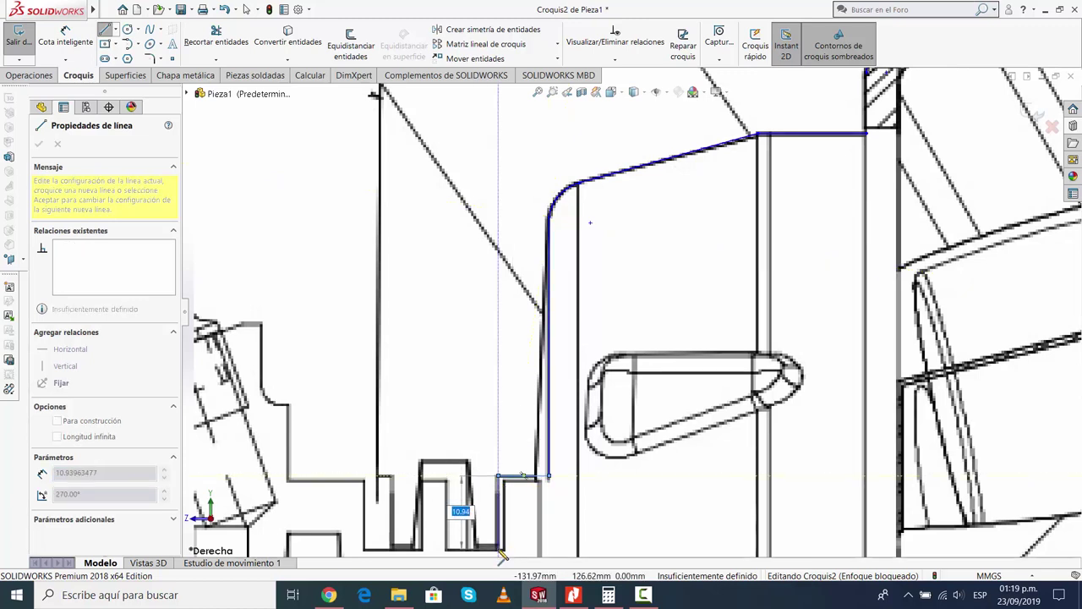
pyautogui.click(499, 550)
pyautogui.click(469, 549)
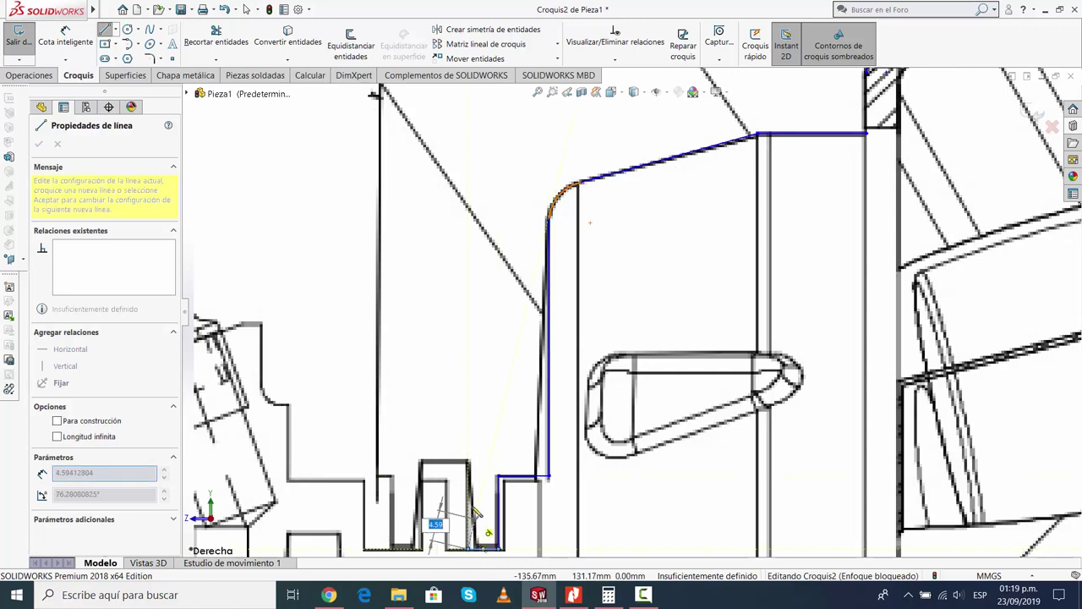
pyautogui.click(469, 461)
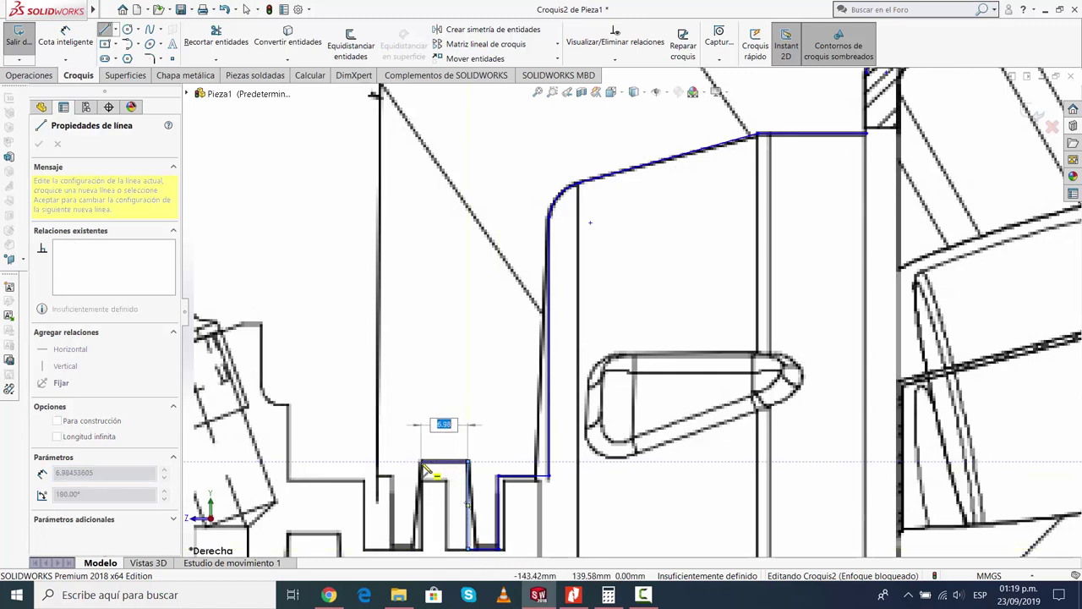
# Continue the lines across the tooth top, down the next slot, and up the long left wall
pyautogui.click(420, 461)
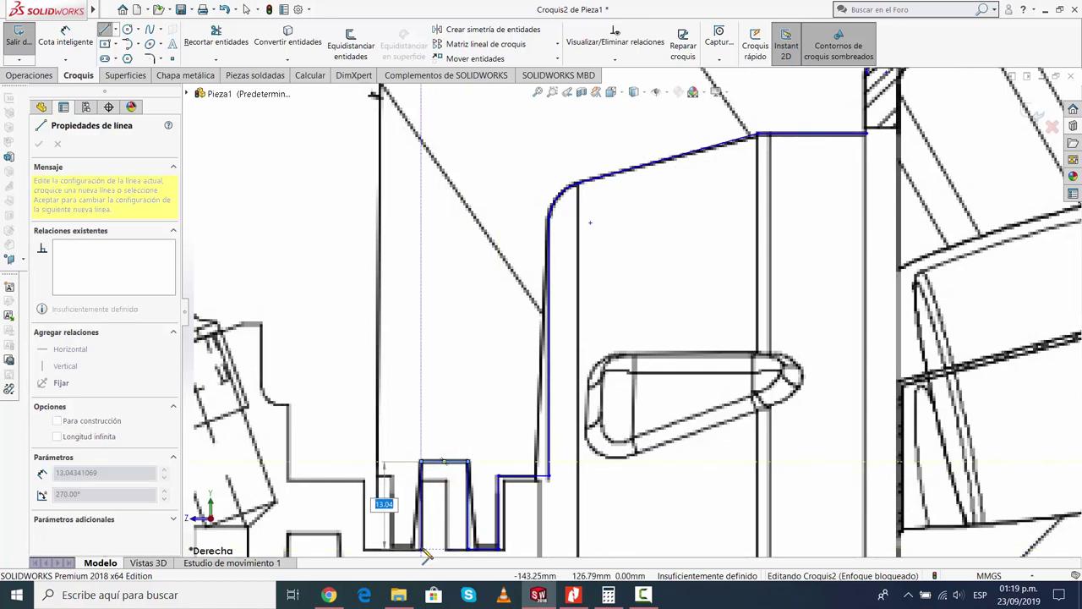
pyautogui.click(421, 549)
pyautogui.click(391, 548)
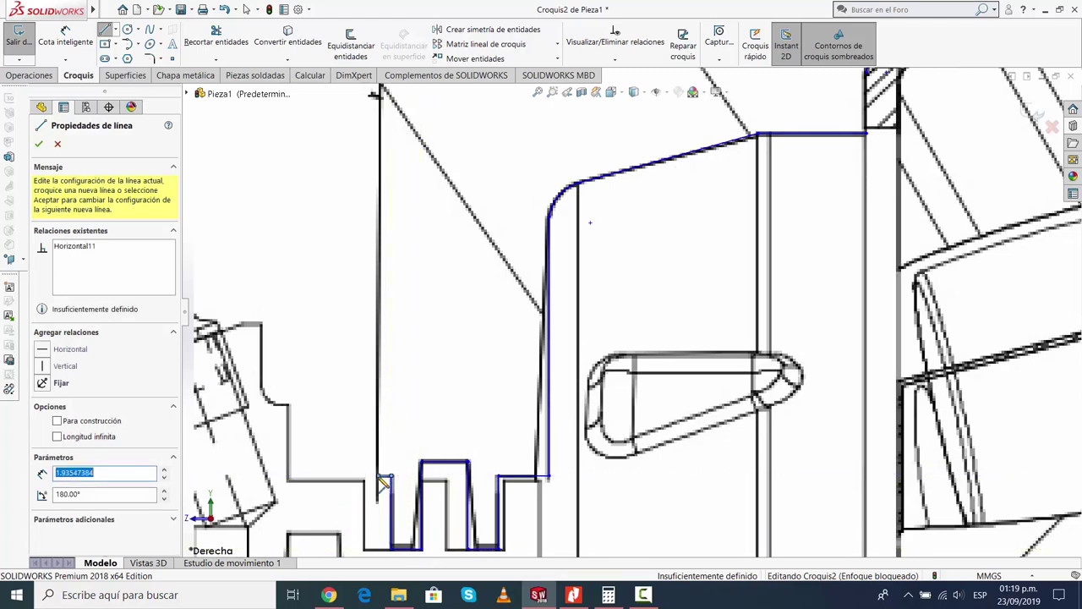
pyautogui.scroll(-2, 550, 482)
pyautogui.scroll(3, 727, 423)
pyautogui.scroll(-2, 551, 131)
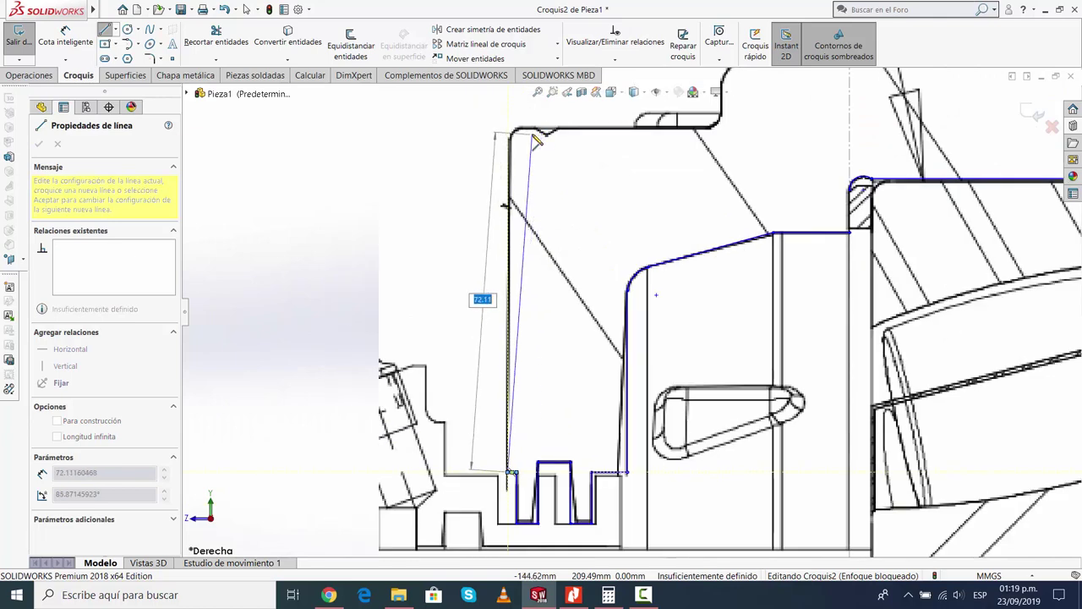
pyautogui.scroll(-2, 515, 203)
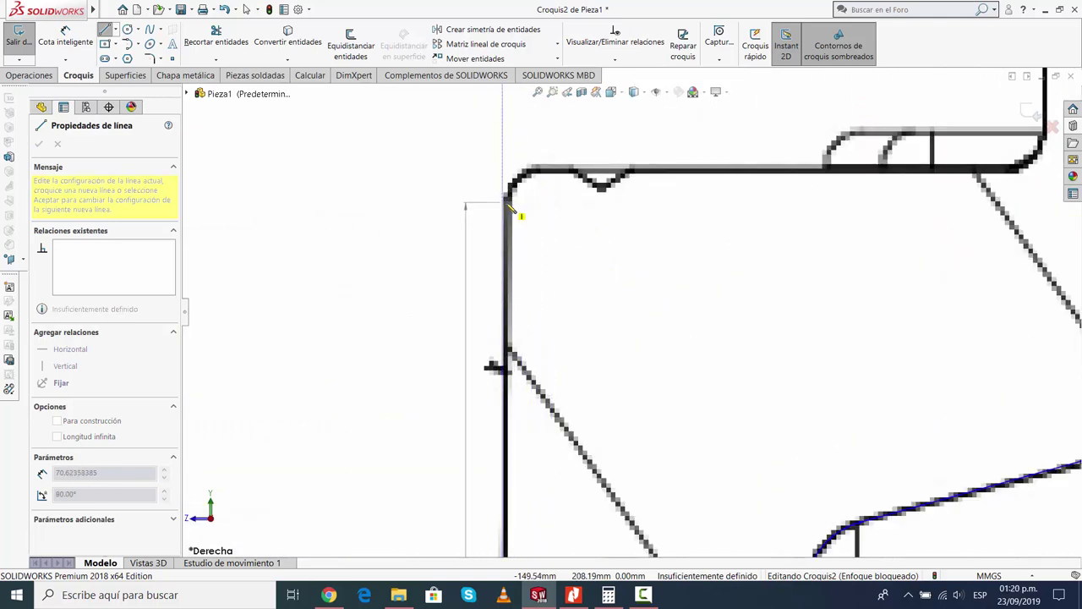
pyautogui.click(511, 208)
pyautogui.press('Escape')
# Round the top-left corner with a tangent arc, redrawing it after a first attempt
pyautogui.click(127, 43)
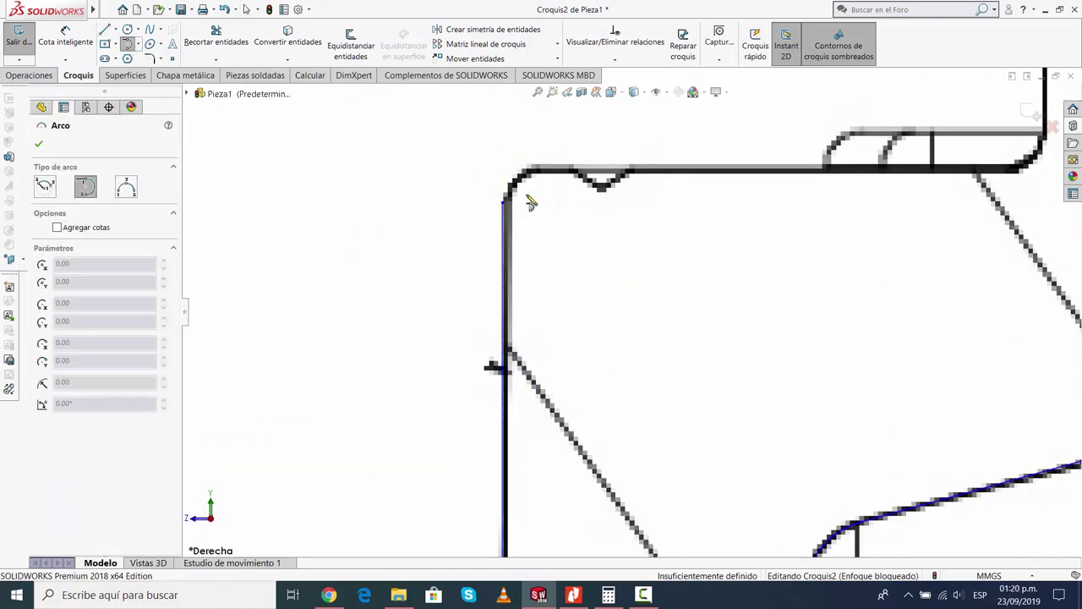
pyautogui.click(503, 203)
pyautogui.click(535, 172)
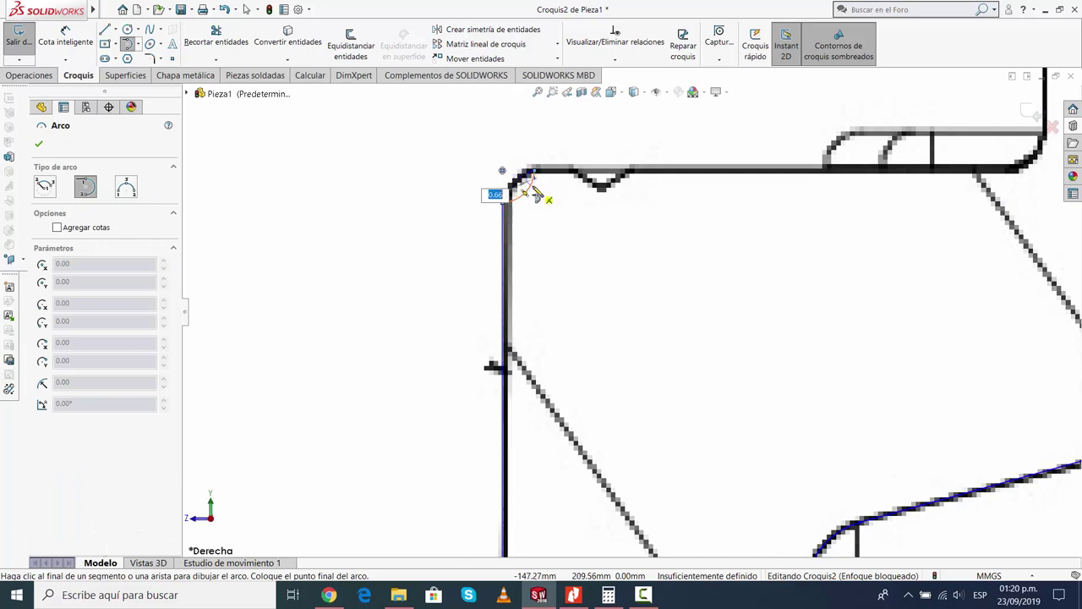
pyautogui.press('Escape')
pyautogui.click(530, 201)
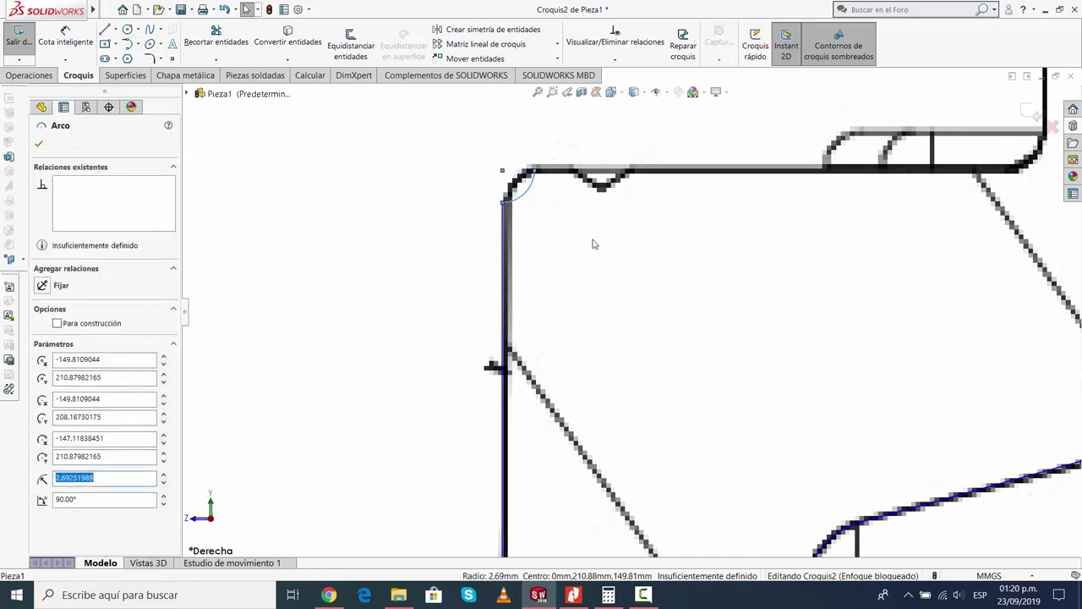
pyautogui.press('Escape')
pyautogui.press('Return')
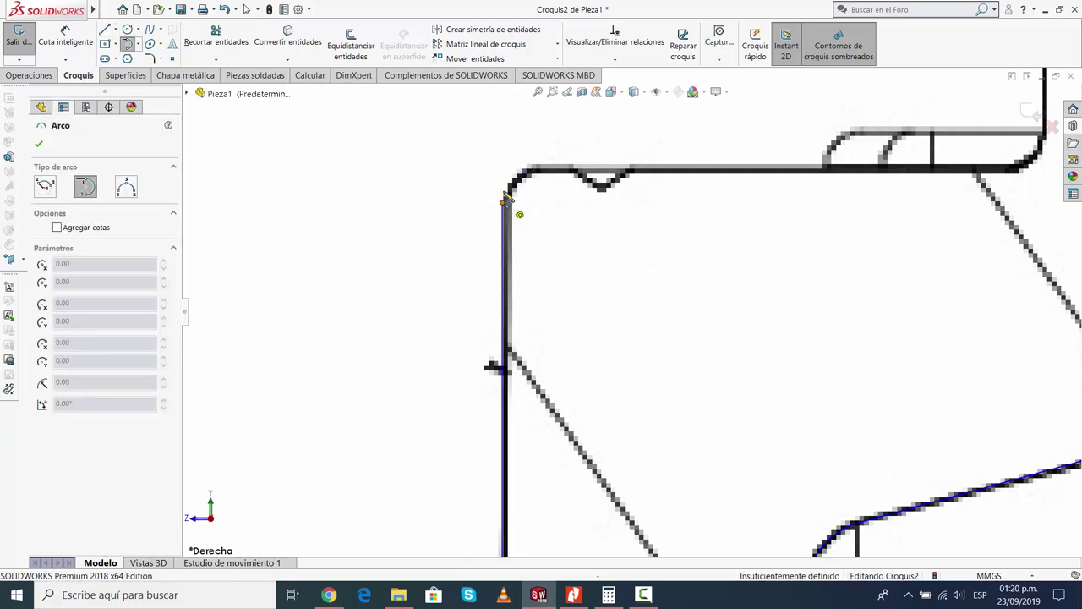
pyautogui.click(504, 203)
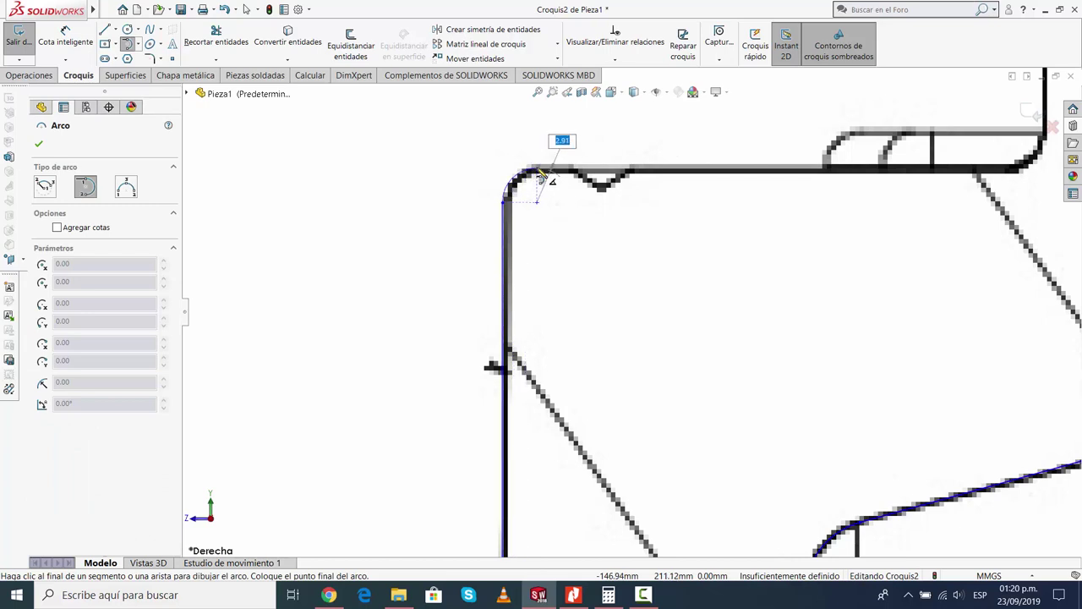
pyautogui.click(535, 171)
pyautogui.press('Escape')
# Draw the top line from the corner arc's end to the right corner
pyautogui.click(102, 32)
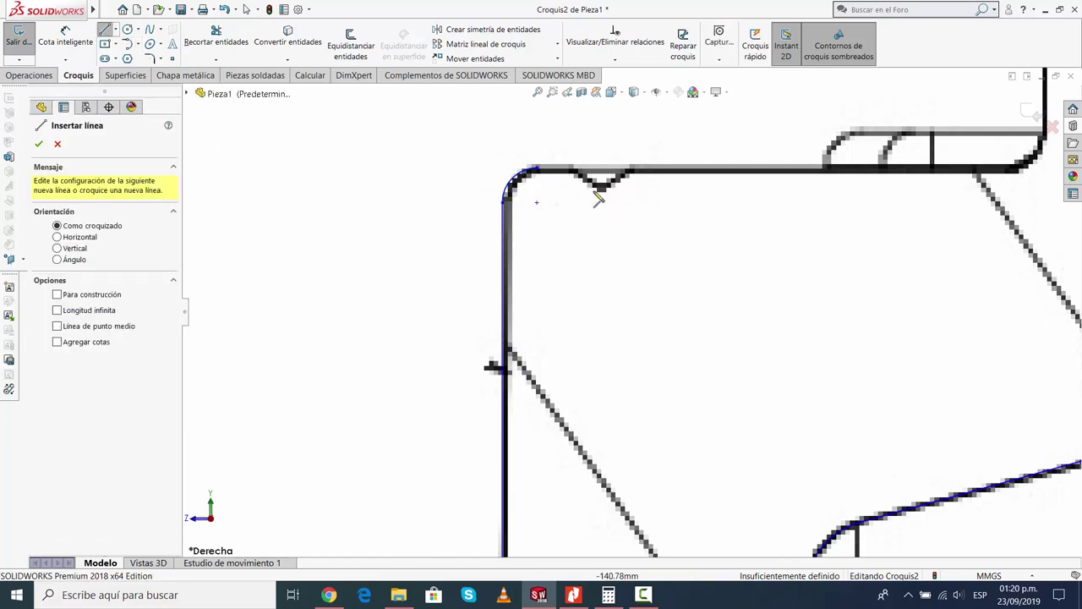
pyautogui.click(536, 169)
pyautogui.scroll(2, 625, 254)
pyautogui.scroll(-4, 724, 245)
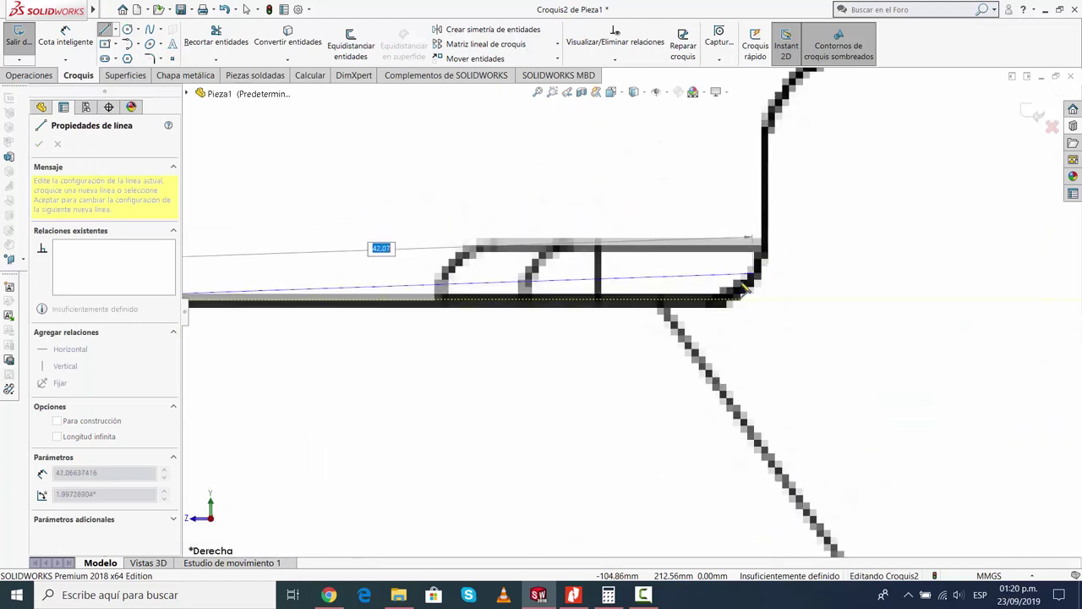
pyautogui.click(724, 307)
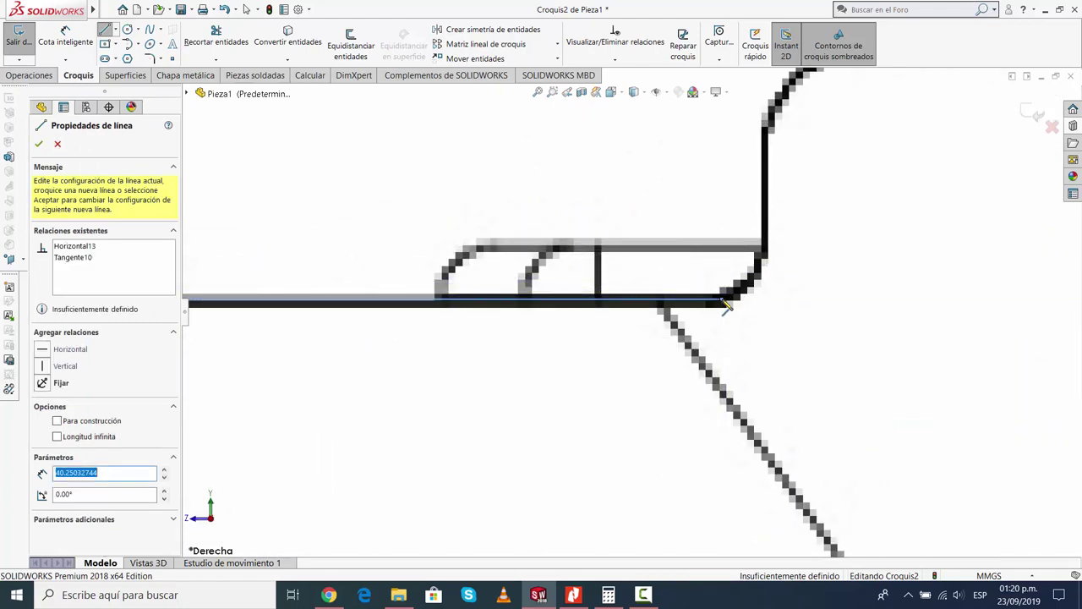
pyautogui.press('Escape')
# Add a tangent arc from the top line's end around the rounded corner
pyautogui.click(127, 43)
pyautogui.click(732, 305)
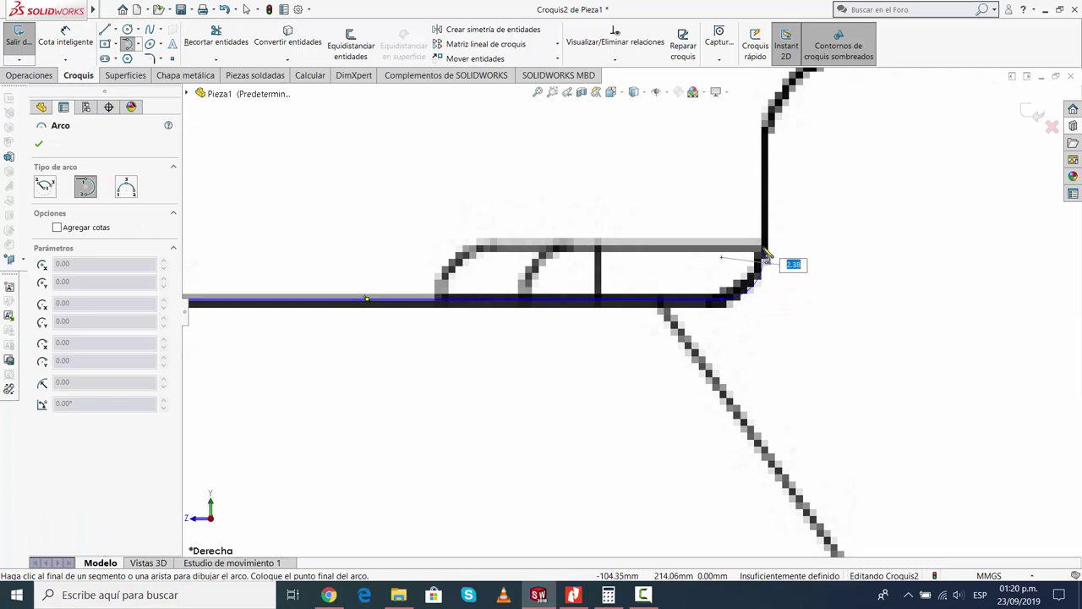
pyautogui.click(768, 264)
pyautogui.press('Escape')
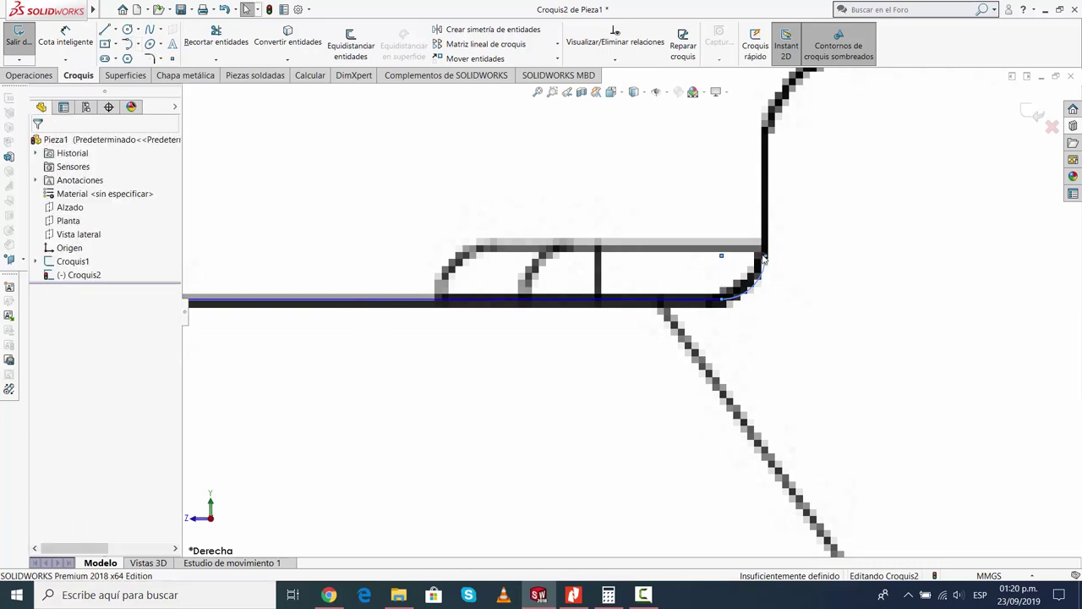
# Draw a vertical line up from the arc's end to just below the upper rounded corner
pyautogui.click(106, 31)
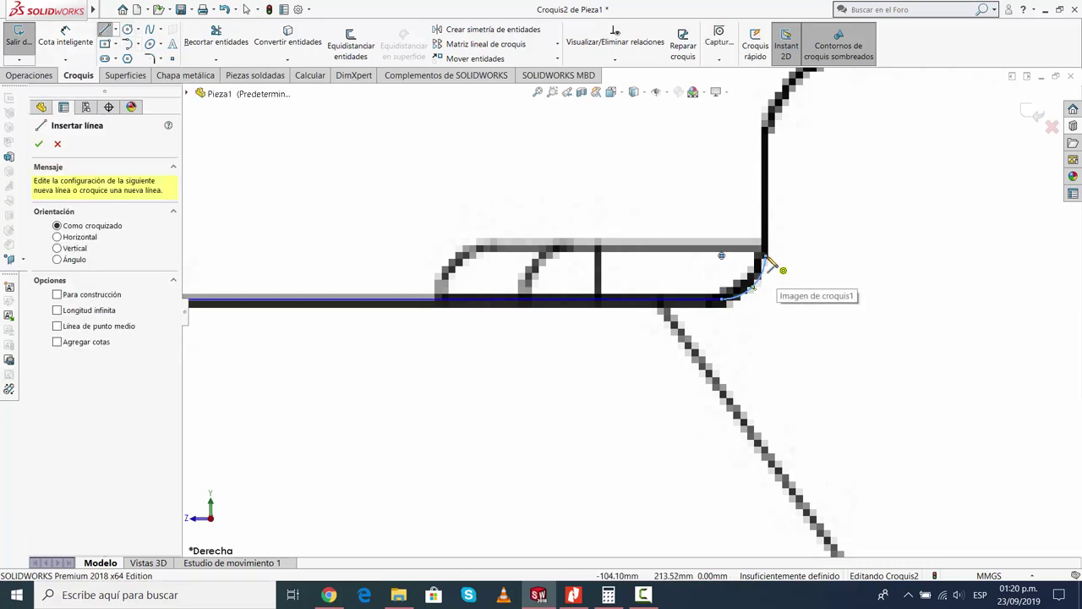
pyautogui.click(768, 262)
pyautogui.scroll(2, 715, 206)
pyautogui.scroll(-3, 683, 253)
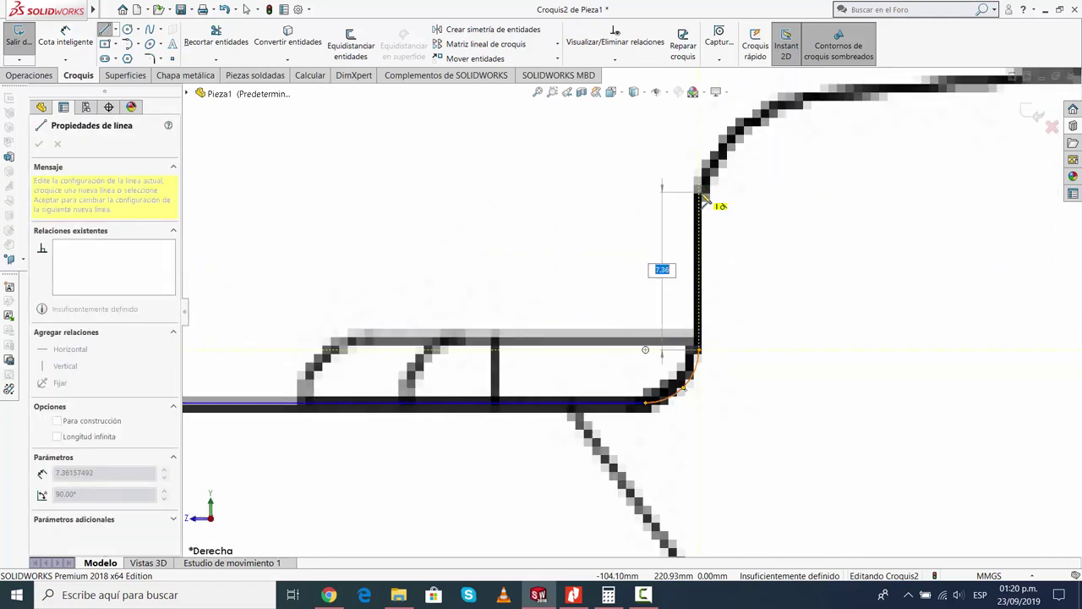
pyautogui.click(701, 200)
pyautogui.press('Escape')
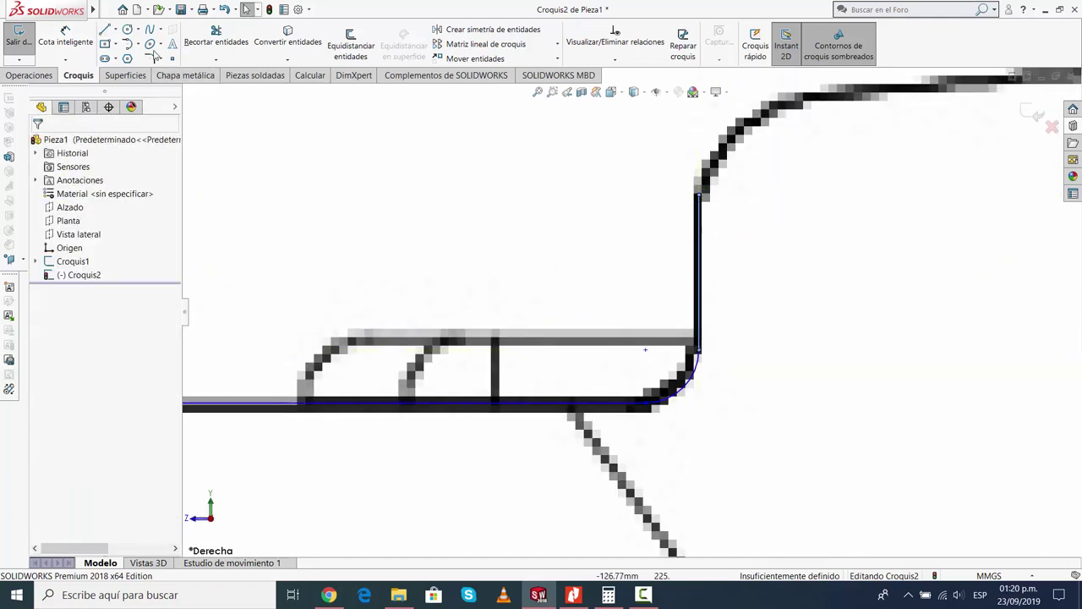
# Trace the upper rounded corner with a 3 Point Arc after abandoning a tangent arc
pyautogui.click(127, 44)
pyautogui.click(702, 199)
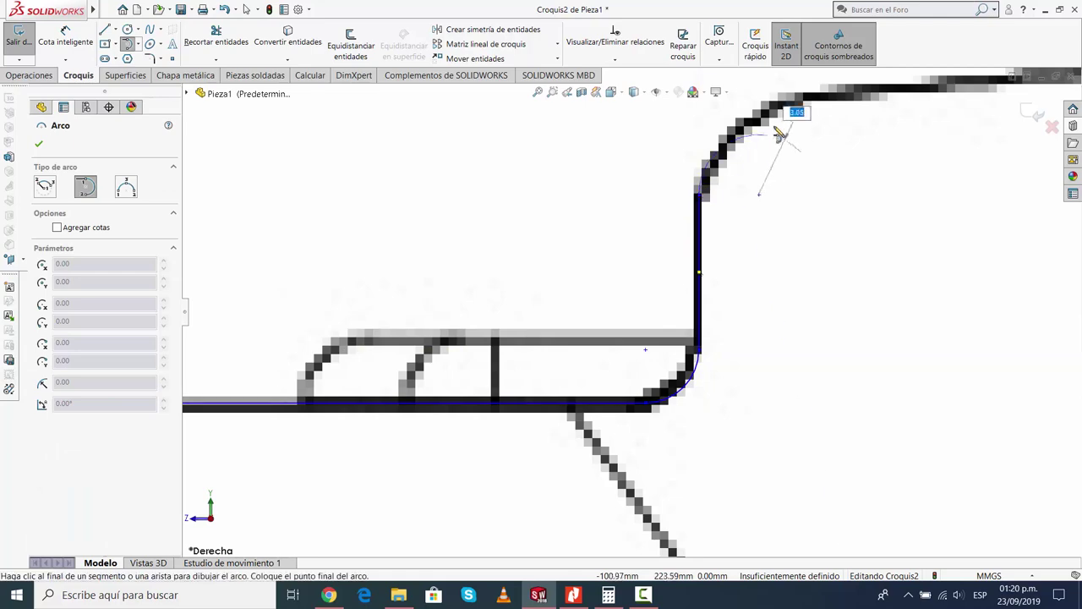
pyautogui.scroll(2, 897, 135)
pyautogui.scroll(2, 839, 188)
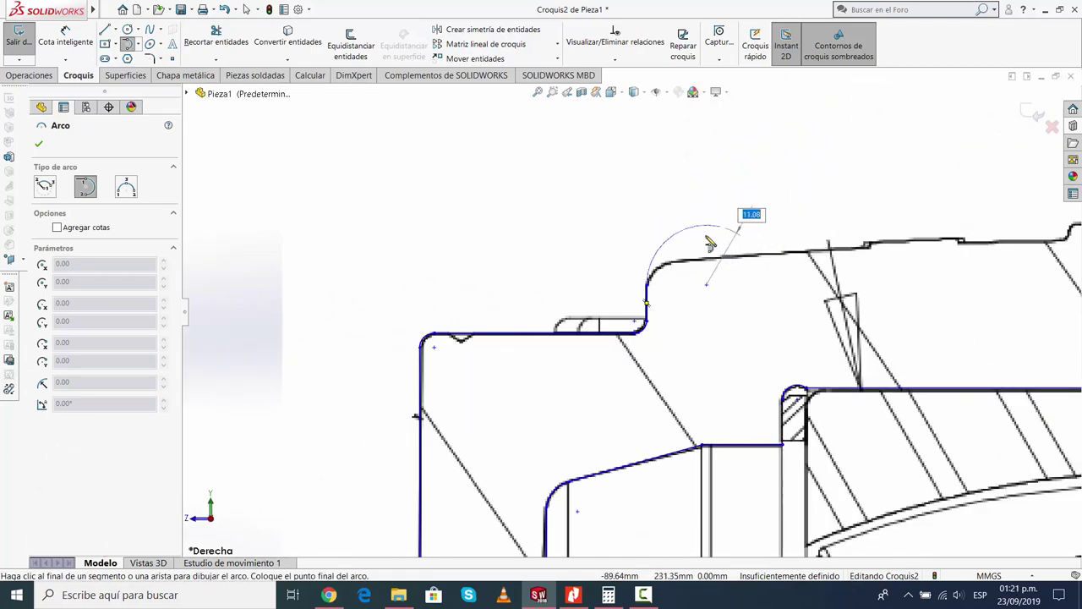
pyautogui.scroll(-3, 698, 271)
pyautogui.scroll(-3, 668, 275)
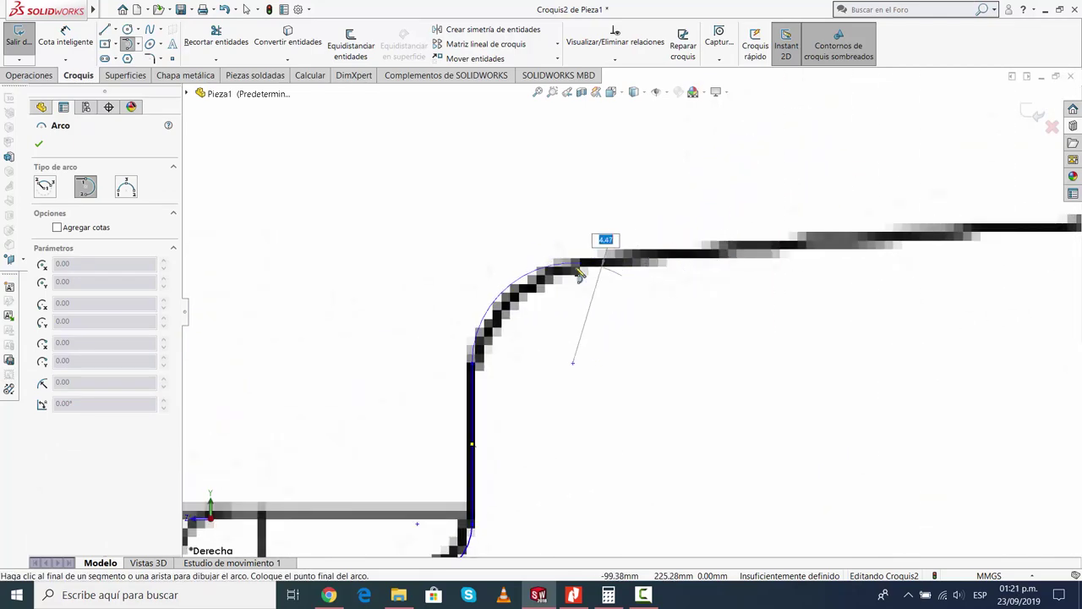
pyautogui.press('Escape')
pyautogui.click(136, 45)
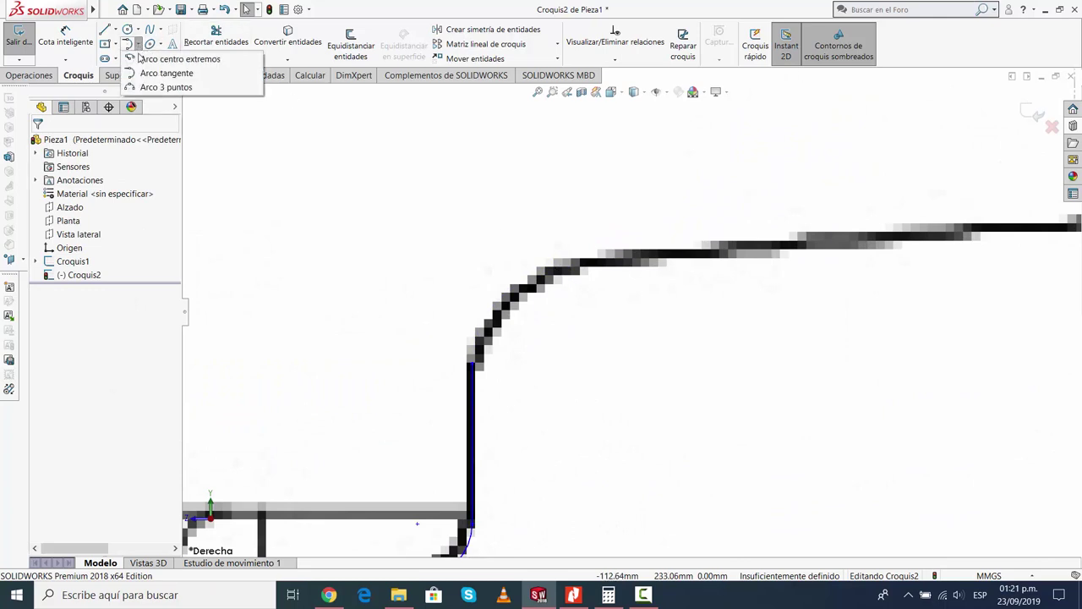
pyautogui.click(160, 87)
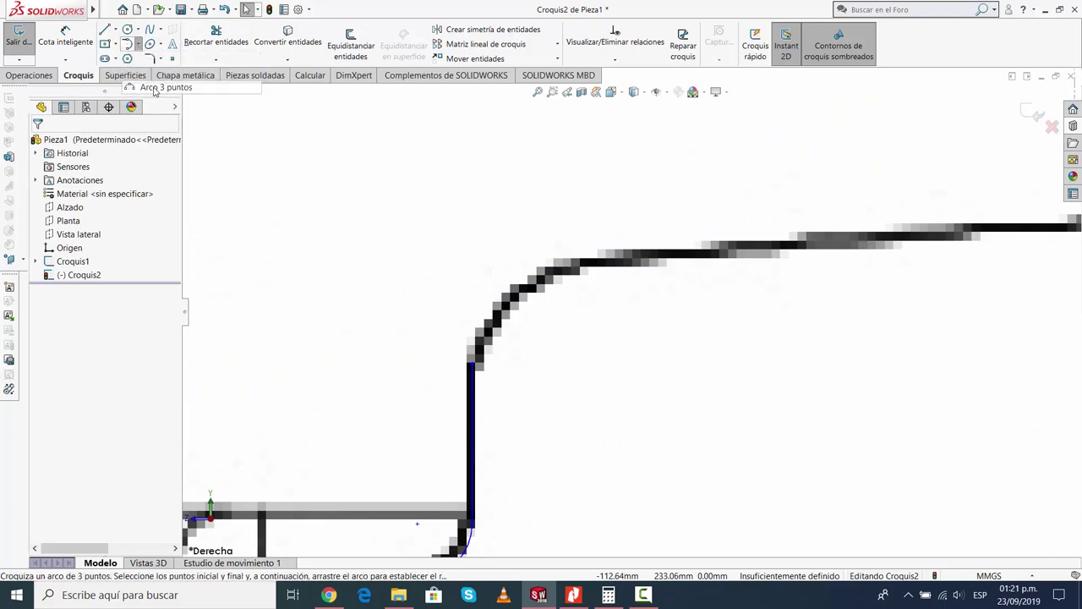
pyautogui.click(584, 271)
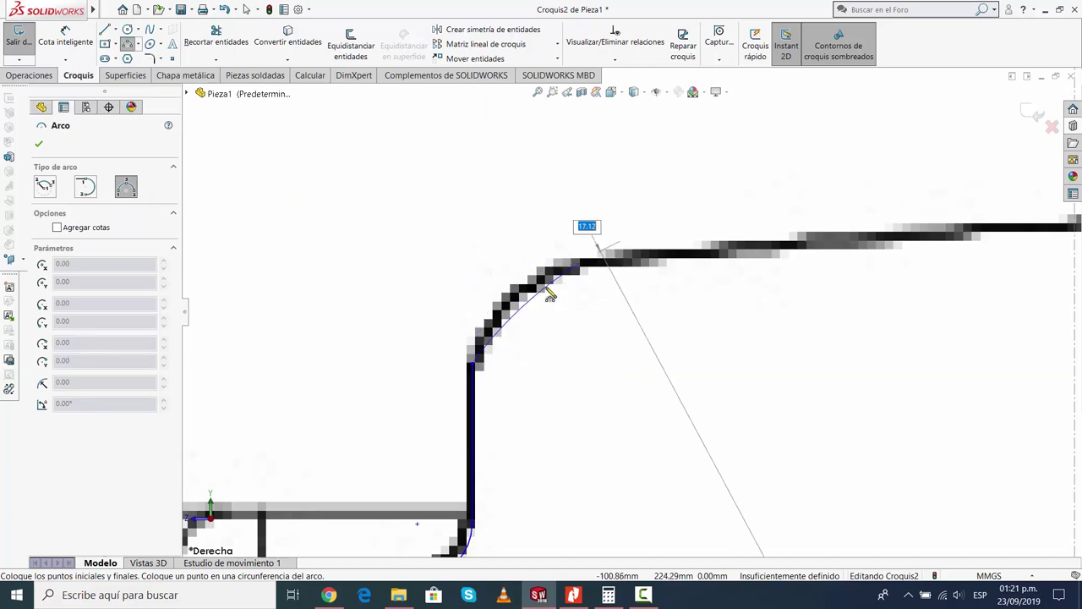
pyautogui.click(529, 289)
pyautogui.press('Escape')
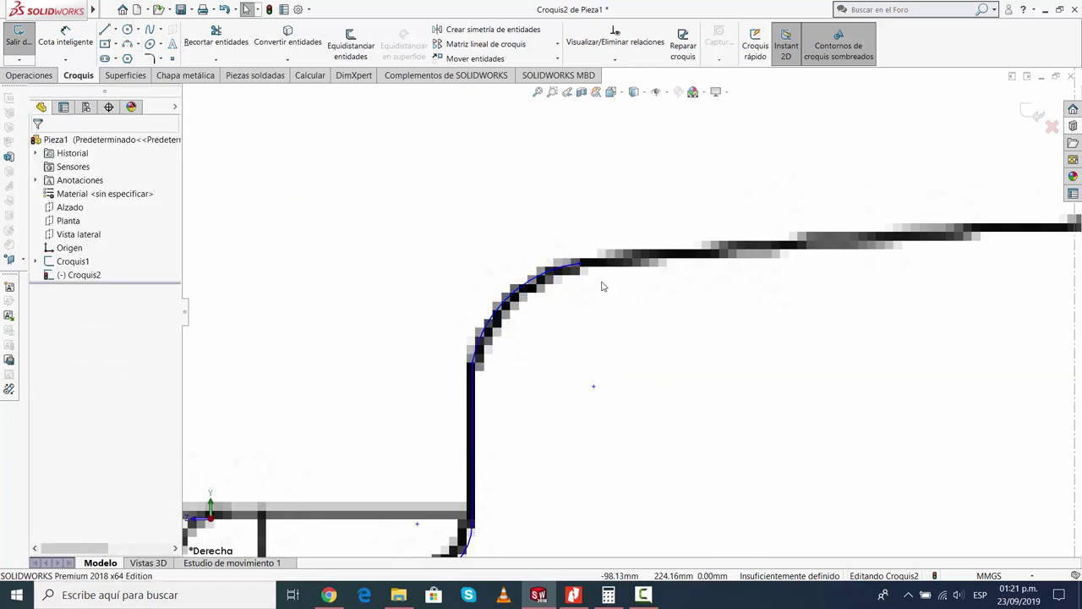
# Draw the sloped top line to the step corner and a short straight run along the top edge
pyautogui.click(104, 30)
pyautogui.click(584, 264)
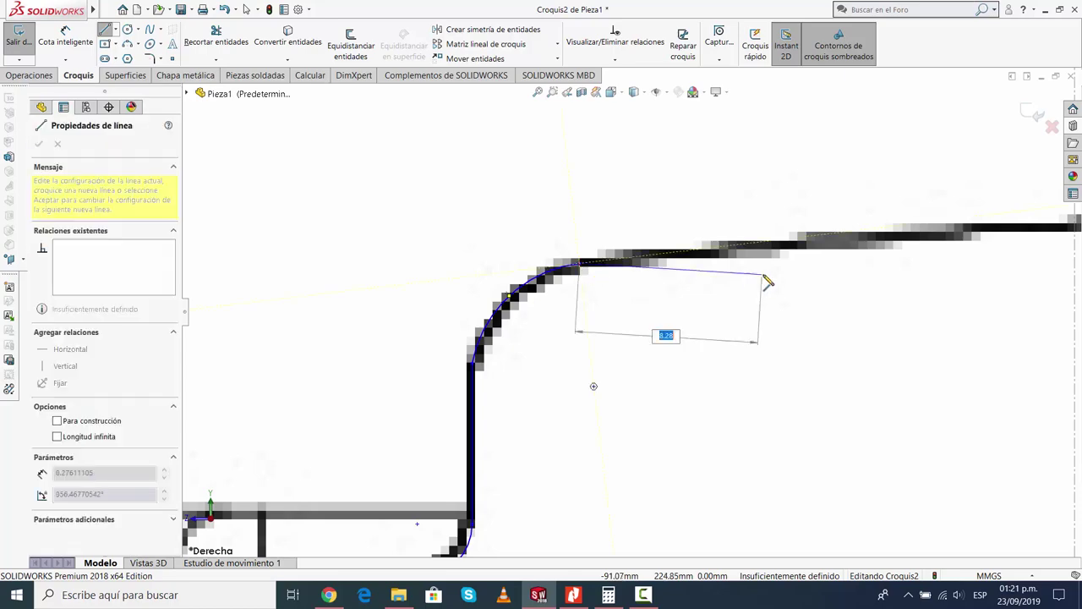
pyautogui.scroll(3, 787, 279)
pyautogui.scroll(3, 812, 279)
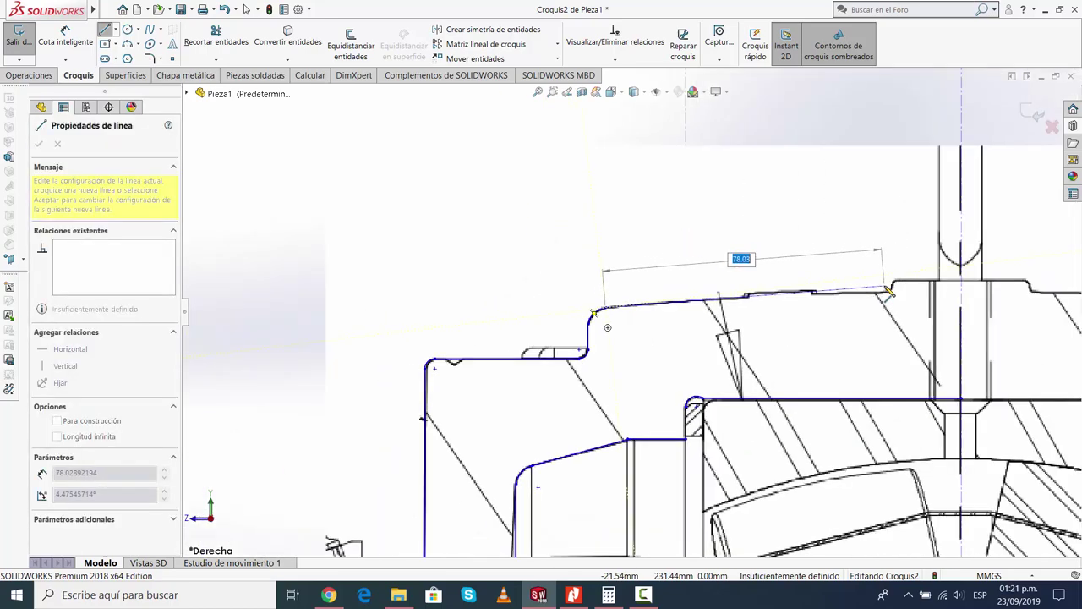
pyautogui.scroll(-2, 742, 306)
pyautogui.scroll(-1, 710, 307)
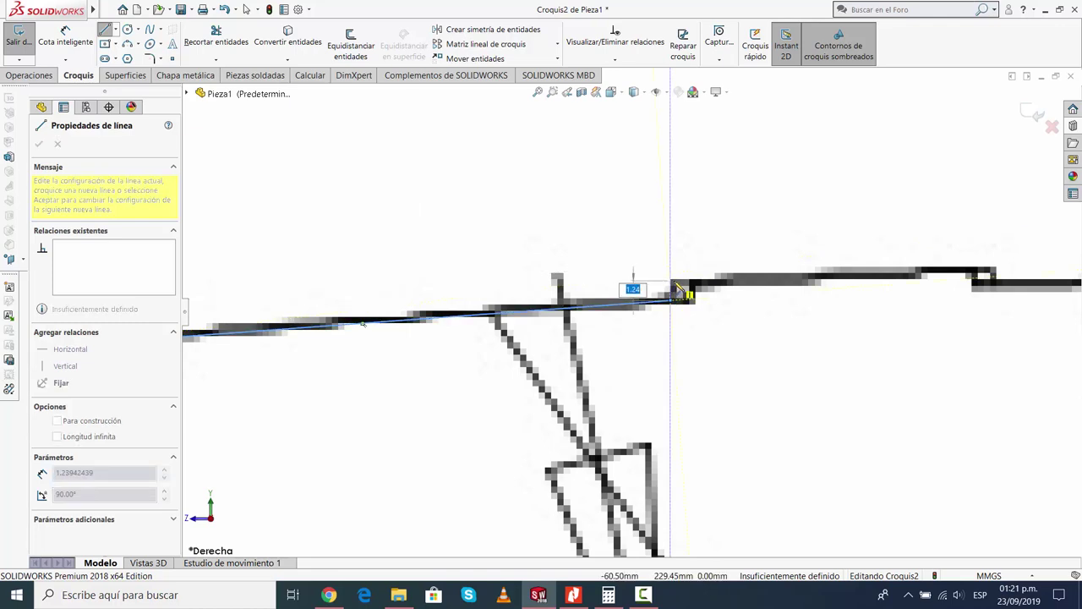
pyautogui.click(669, 282)
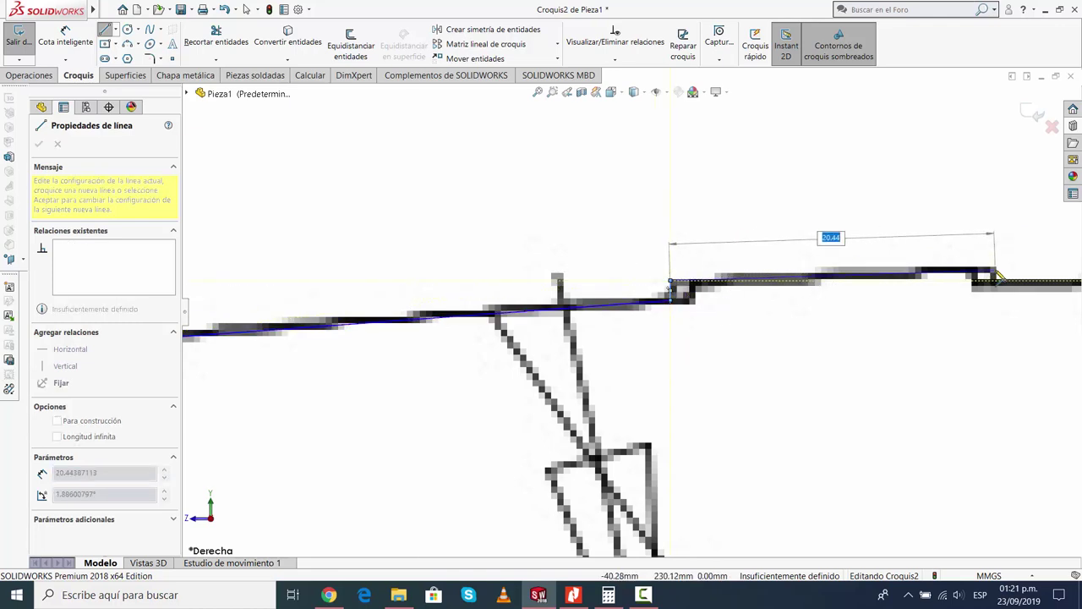
pyautogui.click(995, 272)
pyautogui.press('Escape')
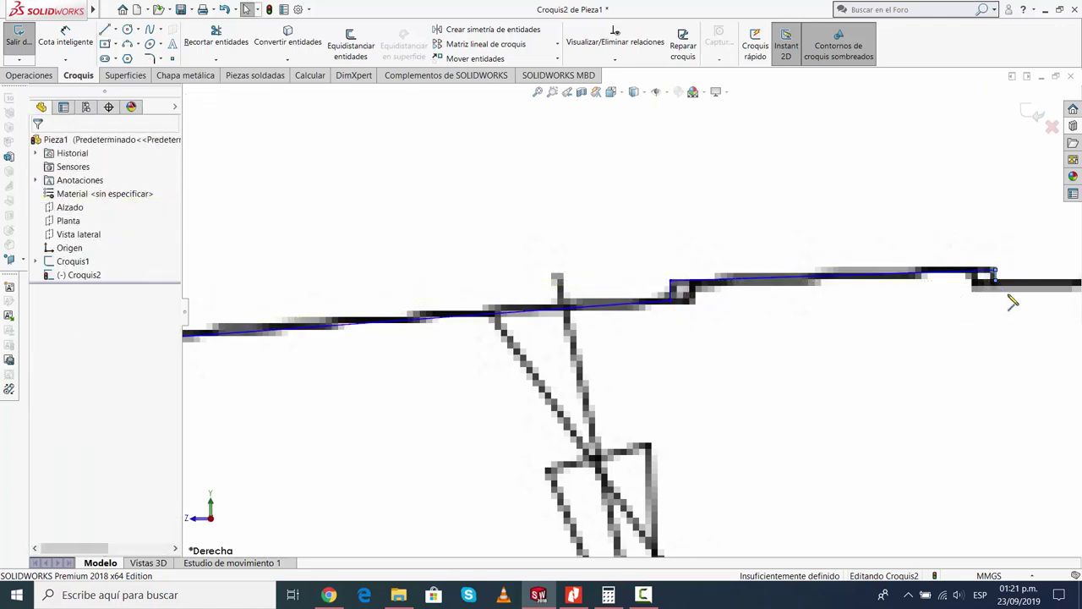
pyautogui.scroll(3, 930, 296)
pyautogui.scroll(-2, 865, 297)
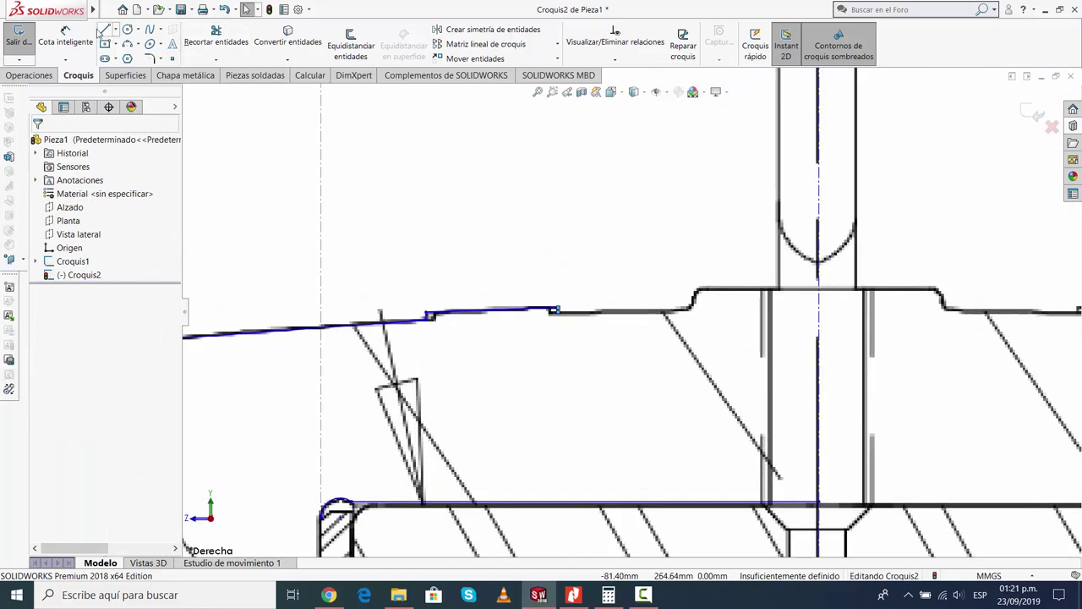
# Draw a line from the step corner to where the fillet begins
pyautogui.click(104, 30)
pyautogui.scroll(-3, 590, 326)
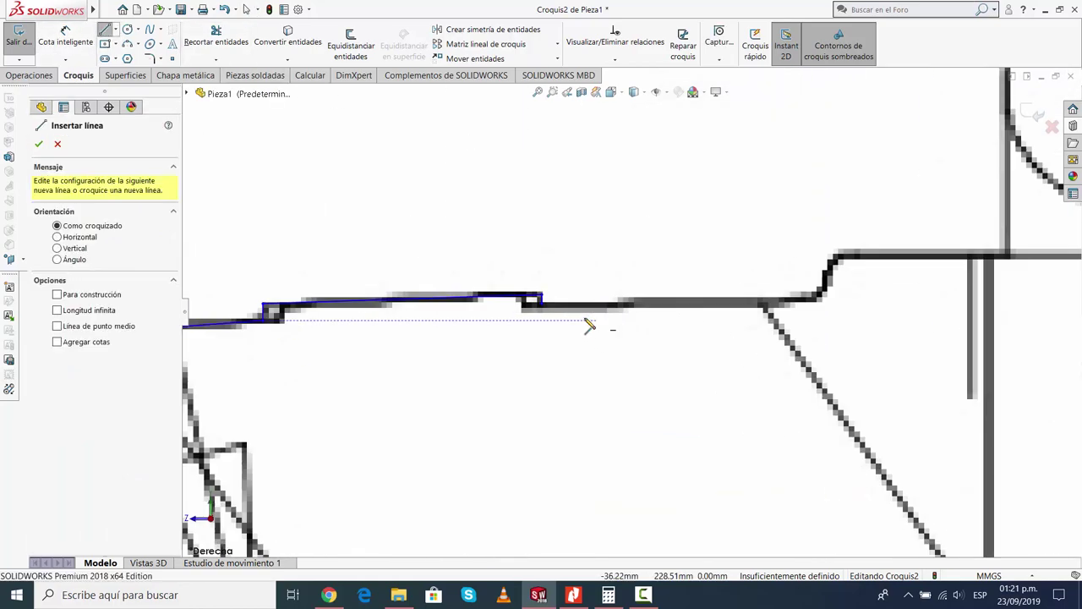
pyautogui.scroll(-2, 549, 304)
pyautogui.click(508, 287)
pyautogui.scroll(2, 761, 331)
pyautogui.scroll(-3, 804, 330)
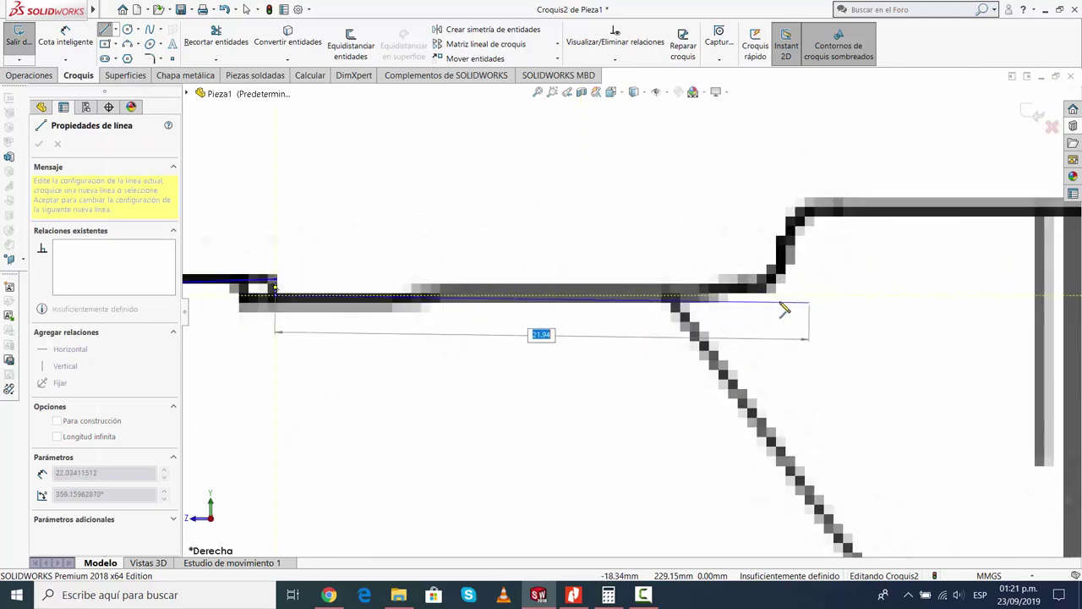
pyautogui.scroll(-2, 785, 310)
pyautogui.scroll(3, 704, 289)
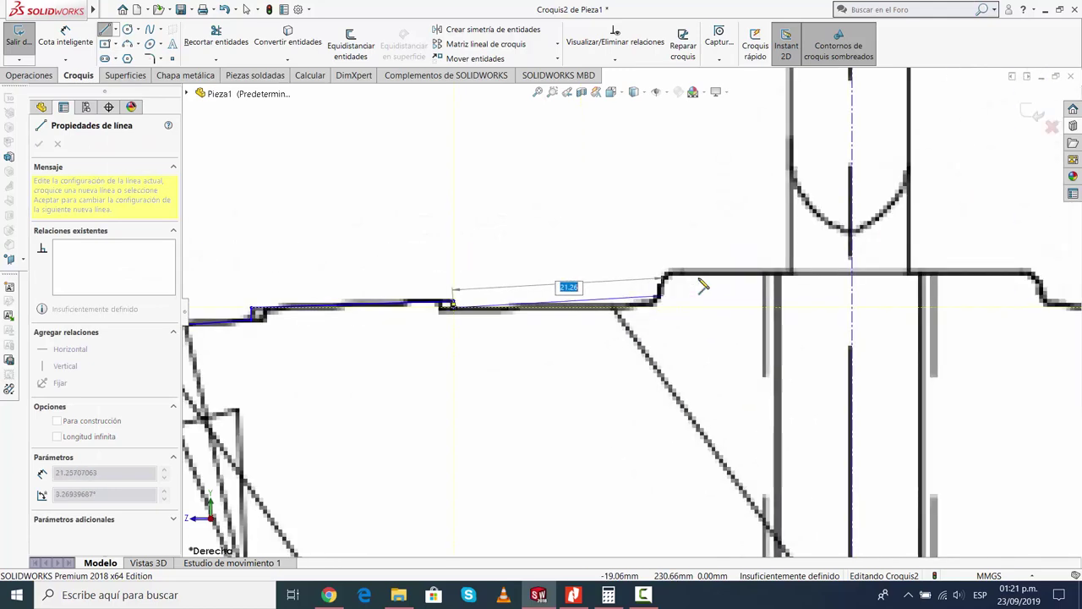
pyautogui.scroll(-3, 647, 311)
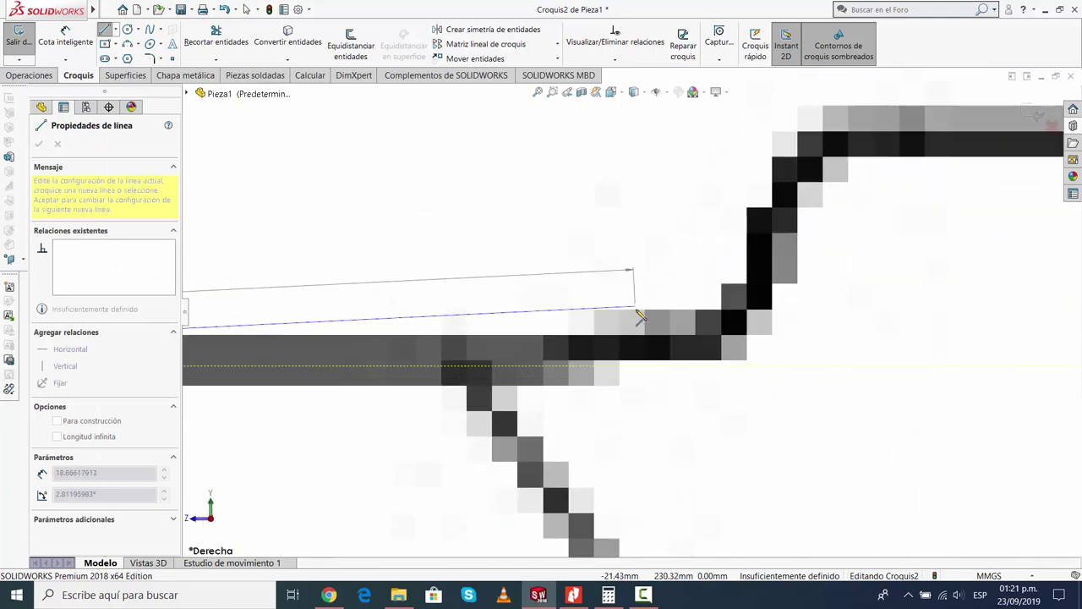
pyautogui.click(673, 349)
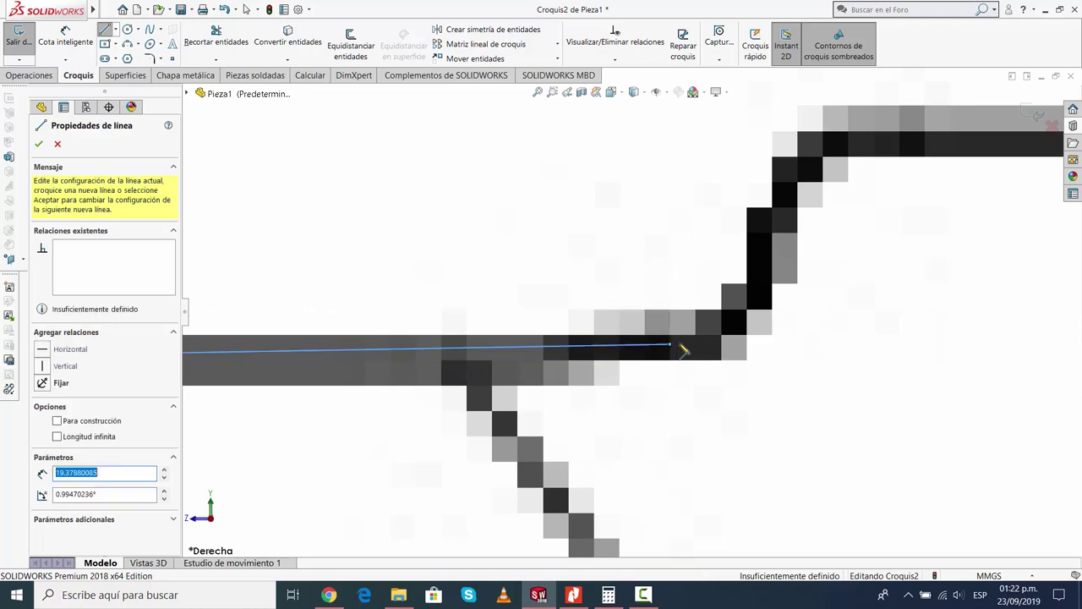
pyautogui.press('Escape')
pyautogui.scroll(2, 705, 370)
# Add the lower and upper three-point fillet arcs at the step corner
pyautogui.click(131, 45)
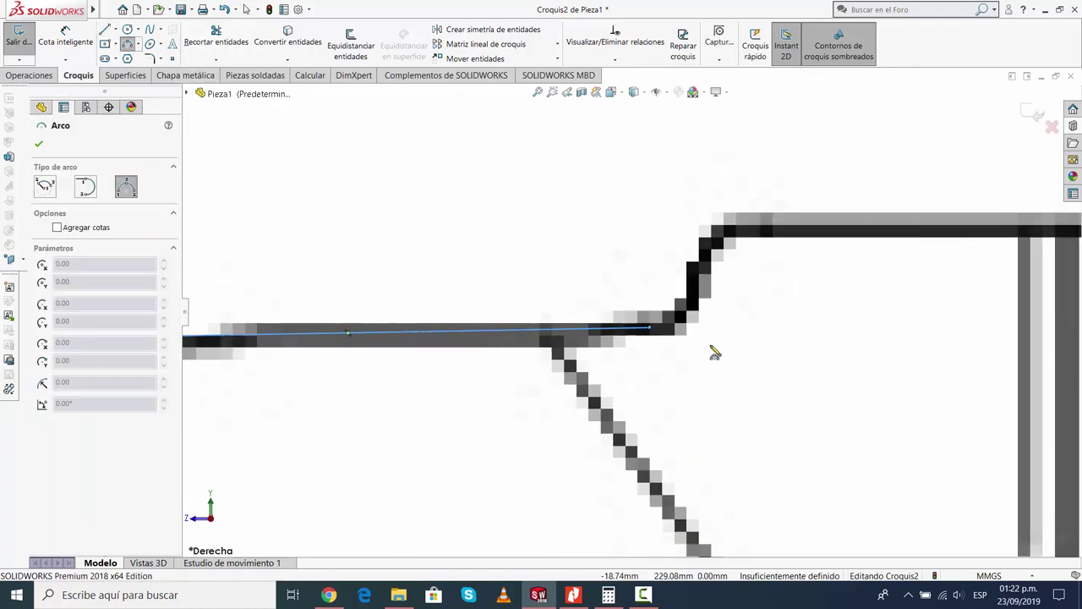
pyautogui.click(698, 276)
pyautogui.click(718, 302)
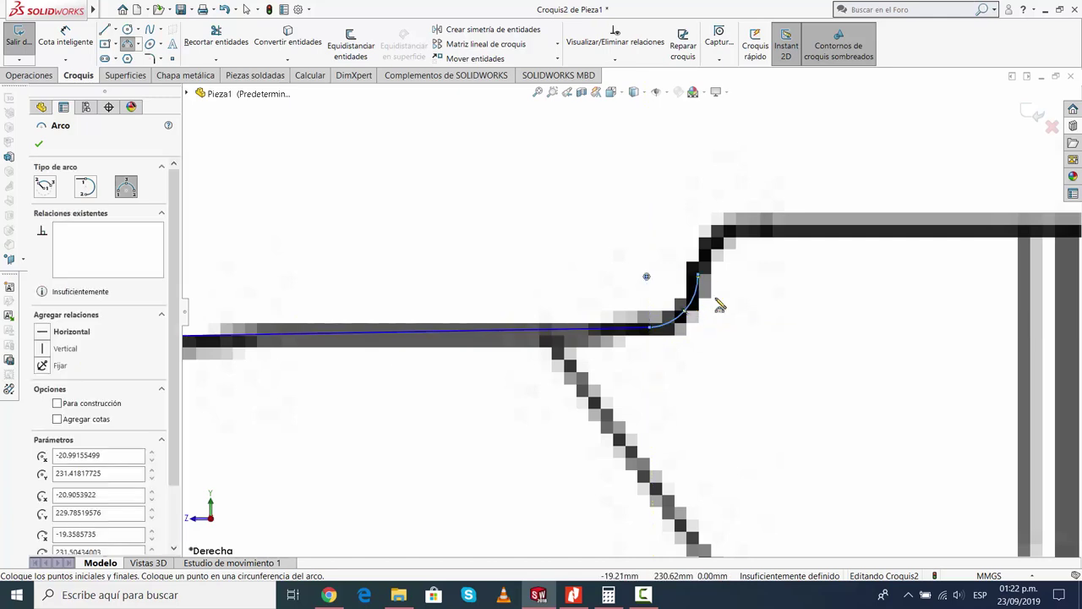
pyautogui.press('Escape')
pyautogui.click(129, 44)
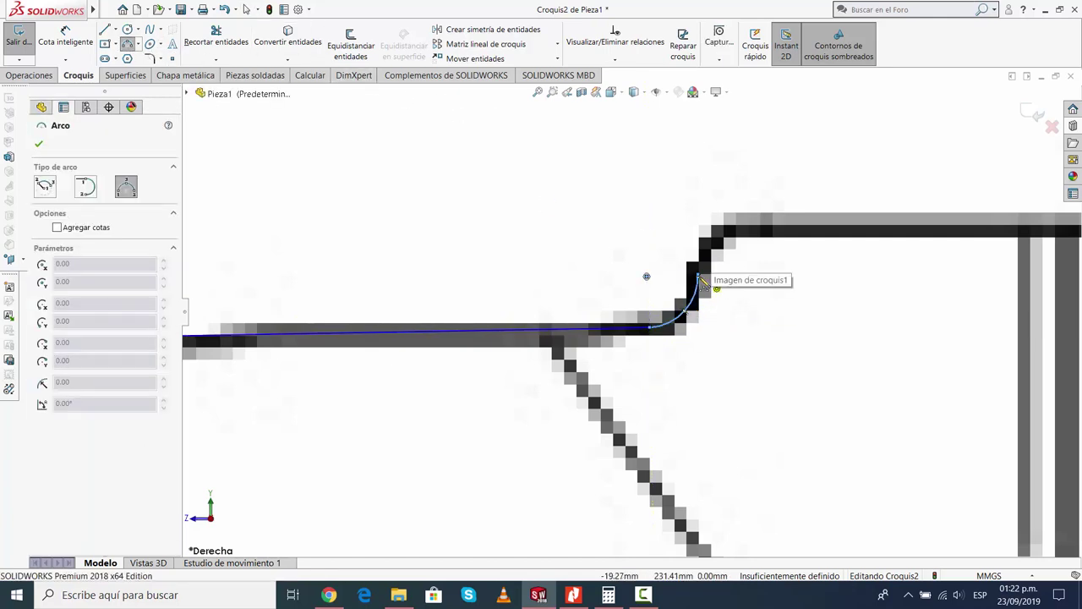
pyautogui.click(722, 241)
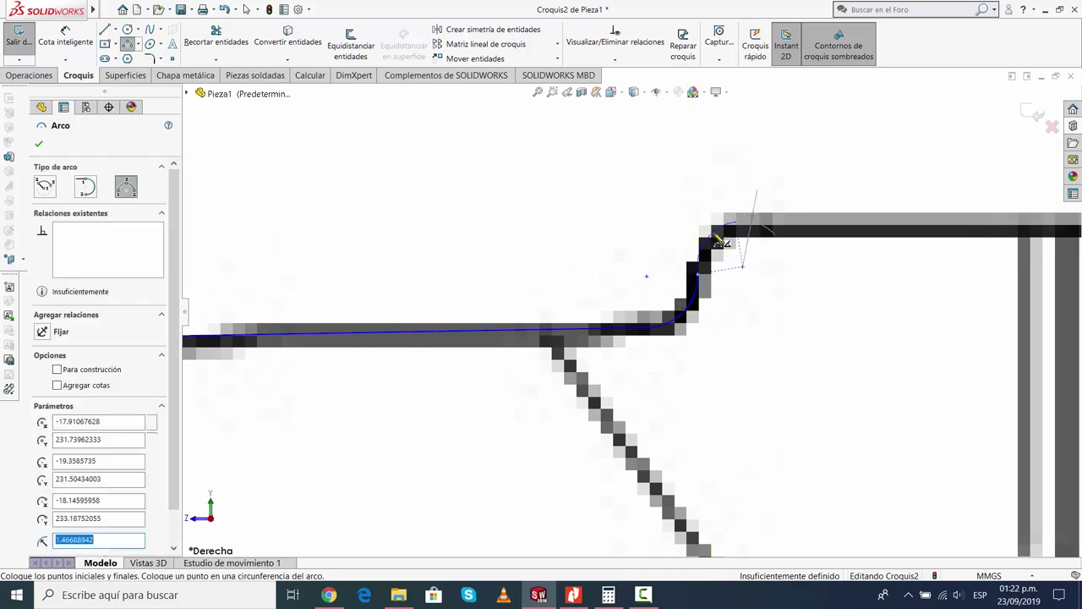
pyautogui.press('Escape')
pyautogui.scroll(4, 771, 332)
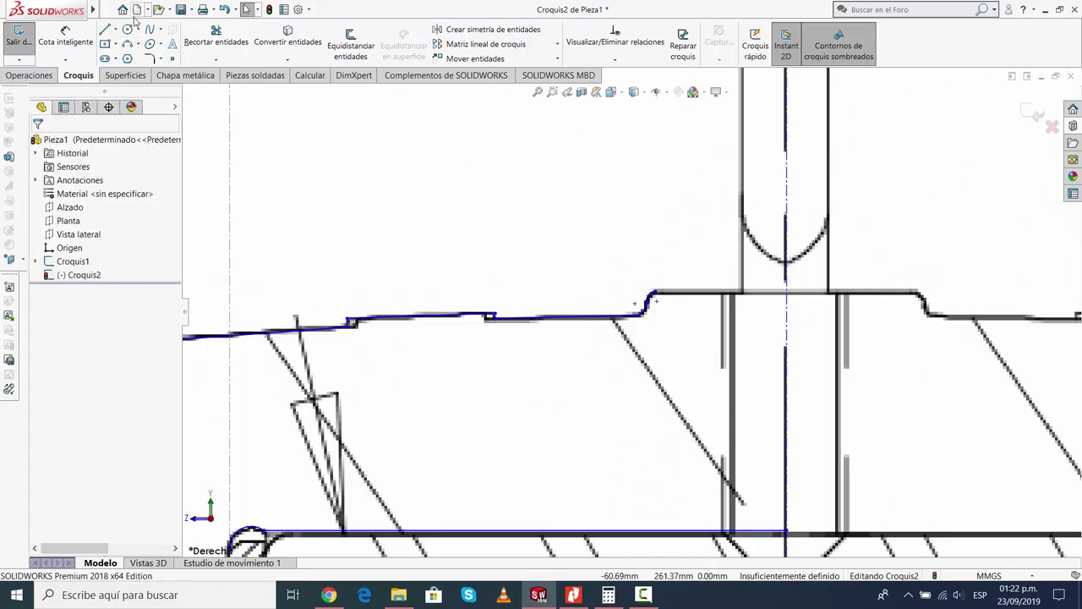
# Draw the 18.15 mm top line from the arc's upper end to the vertical centreline
pyautogui.press('l')
pyautogui.click(654, 300)
pyautogui.scroll(-2, 676, 304)
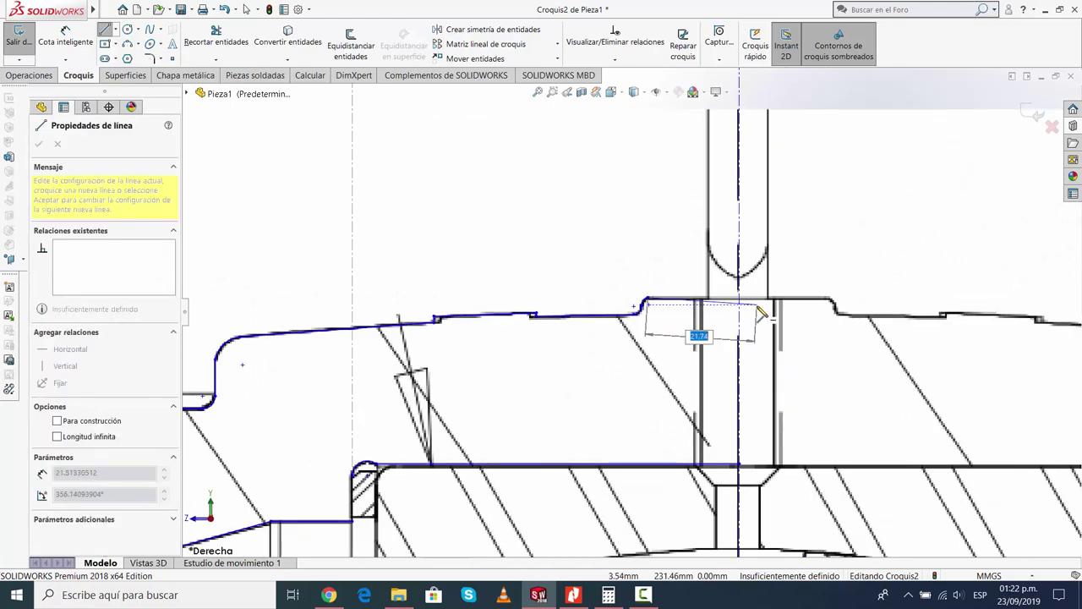
pyautogui.scroll(-2, 708, 310)
pyautogui.scroll(-2, 688, 319)
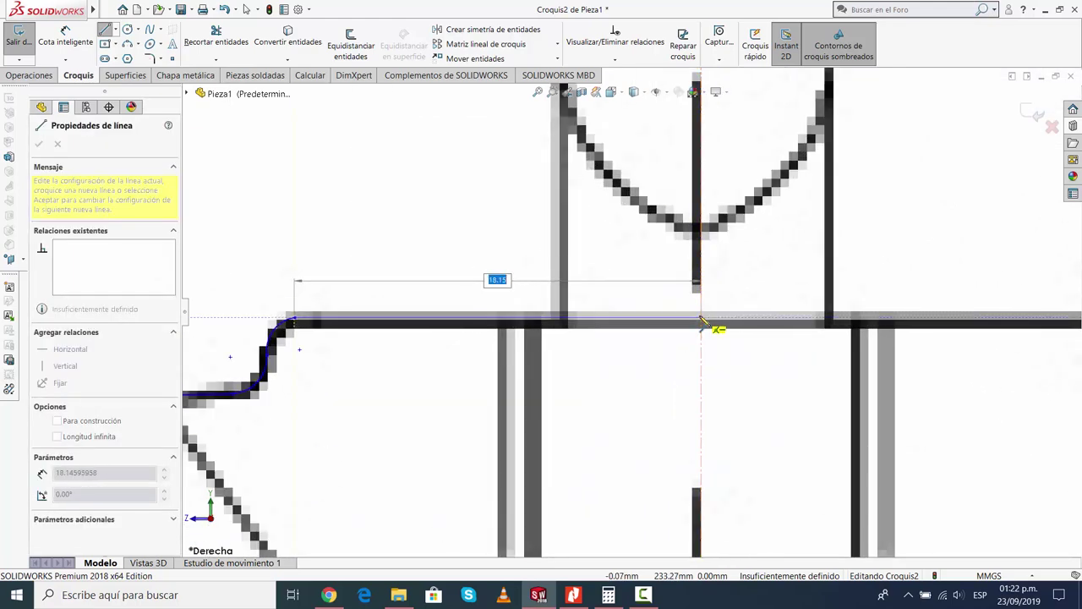
pyautogui.click(701, 319)
pyautogui.press('Escape')
pyautogui.scroll(3, 621, 353)
pyautogui.scroll(2, 618, 344)
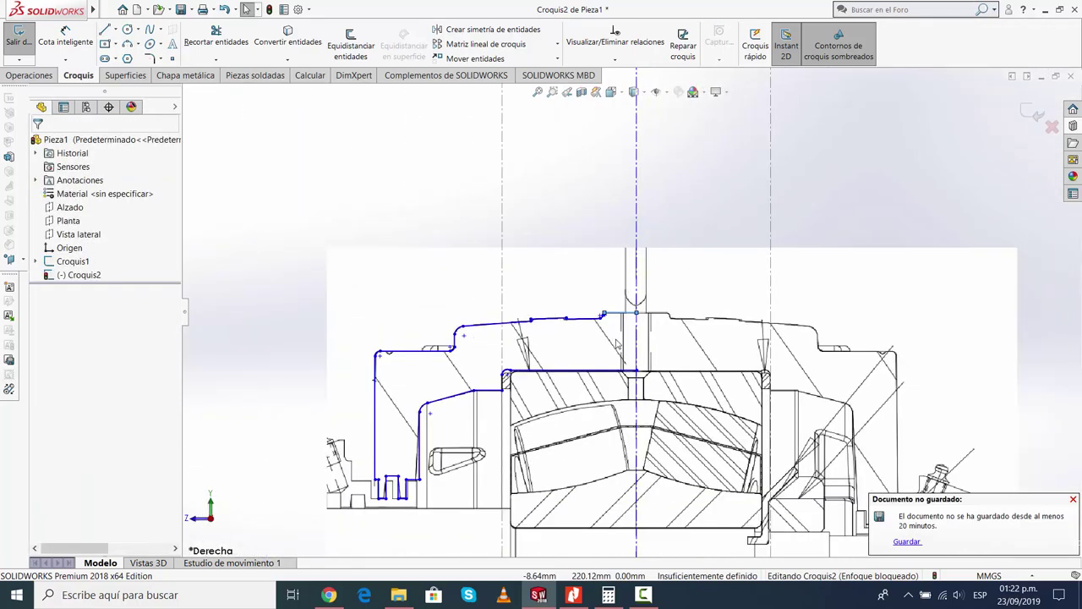
# Point Save As to D:\Trabajos de Solidos\06.SW_Proyectos_Molinos\Chumacera and enter the name Chumacera_01
pyautogui.click(907, 541)
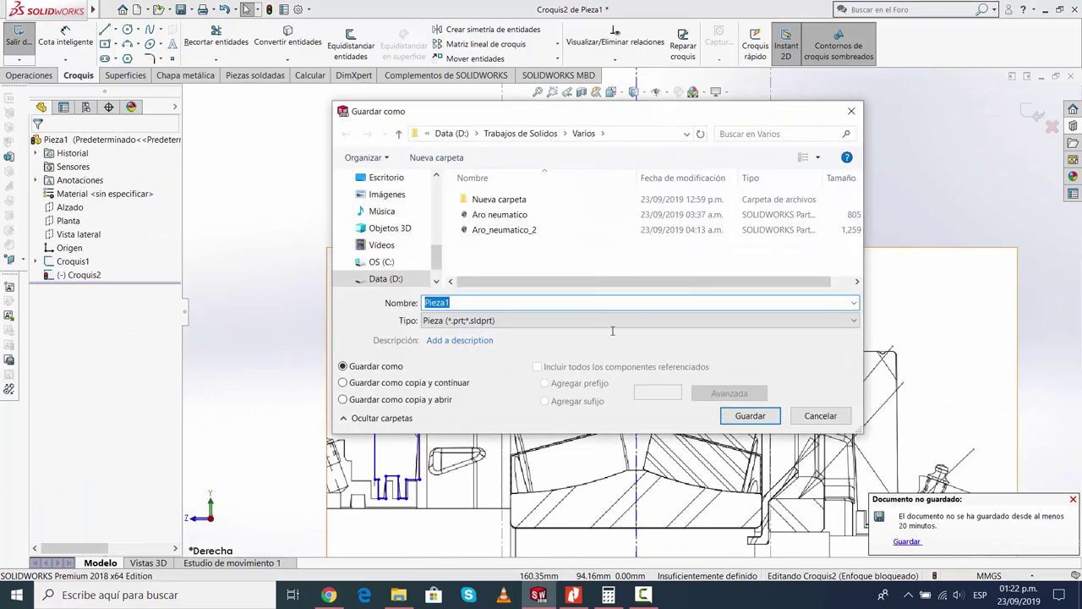
pyautogui.click(457, 133)
pyautogui.scroll(-5, 535, 267)
pyautogui.doubleClick(511, 253)
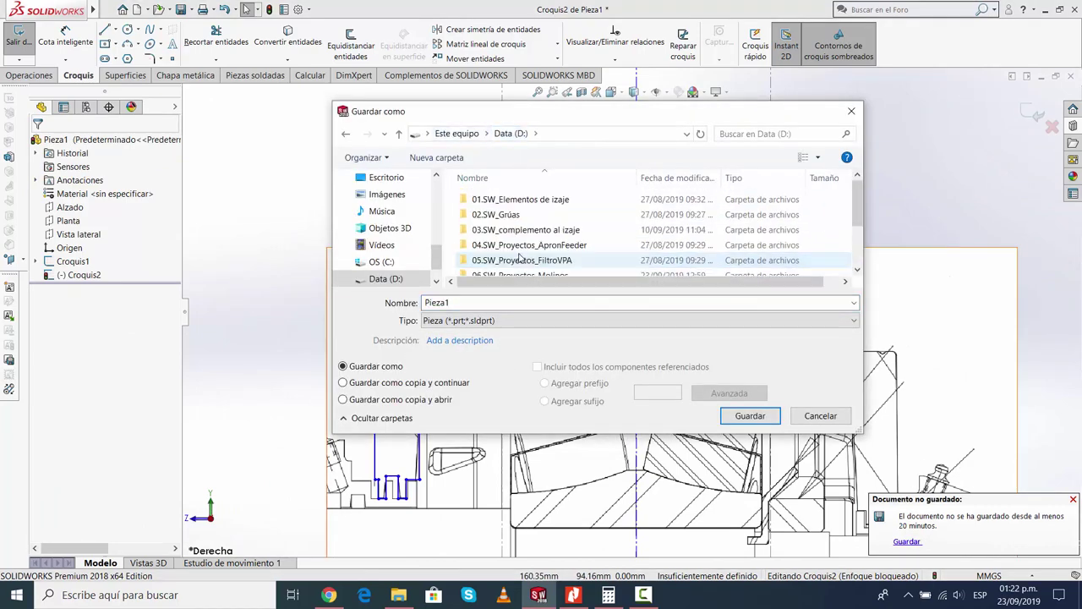
pyautogui.scroll(-2, 507, 254)
pyautogui.doubleClick(494, 210)
pyautogui.doubleClick(493, 200)
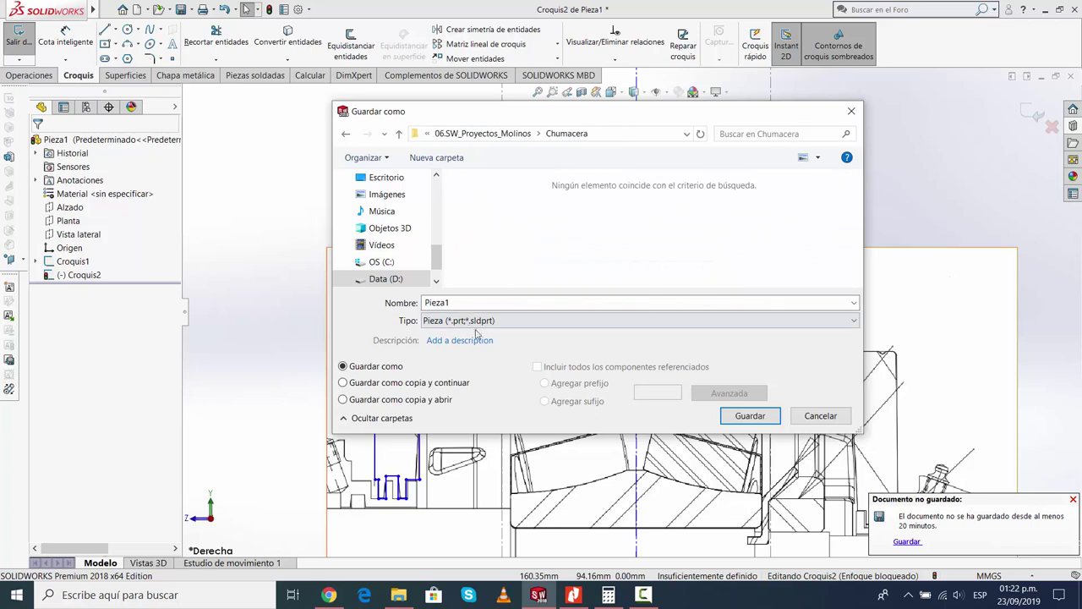
pyautogui.doubleClick(465, 302)
pyautogui.write('Chumacera')
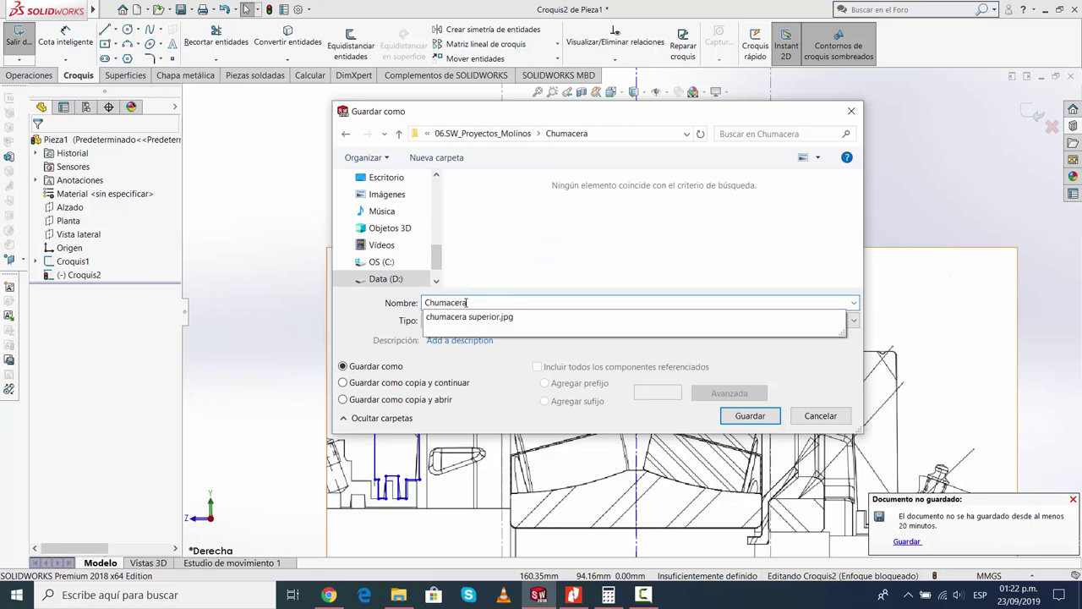
pyautogui.click(467, 302)
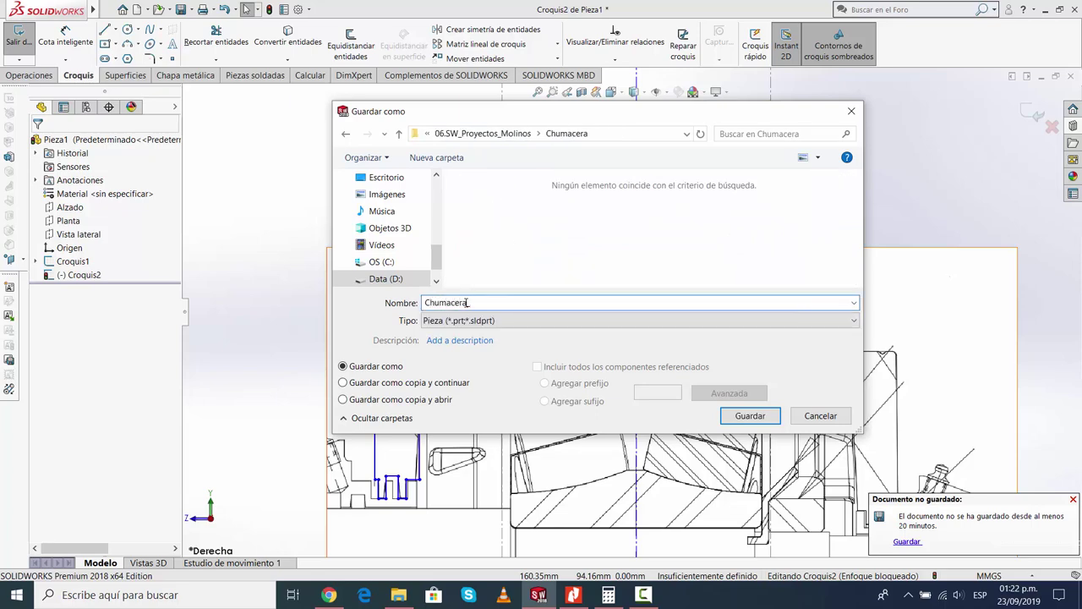
# Save the part as Chumacera_01 in the Chumacera folder
pyautogui.click(748, 425)
pyautogui.scroll(2, 598, 344)
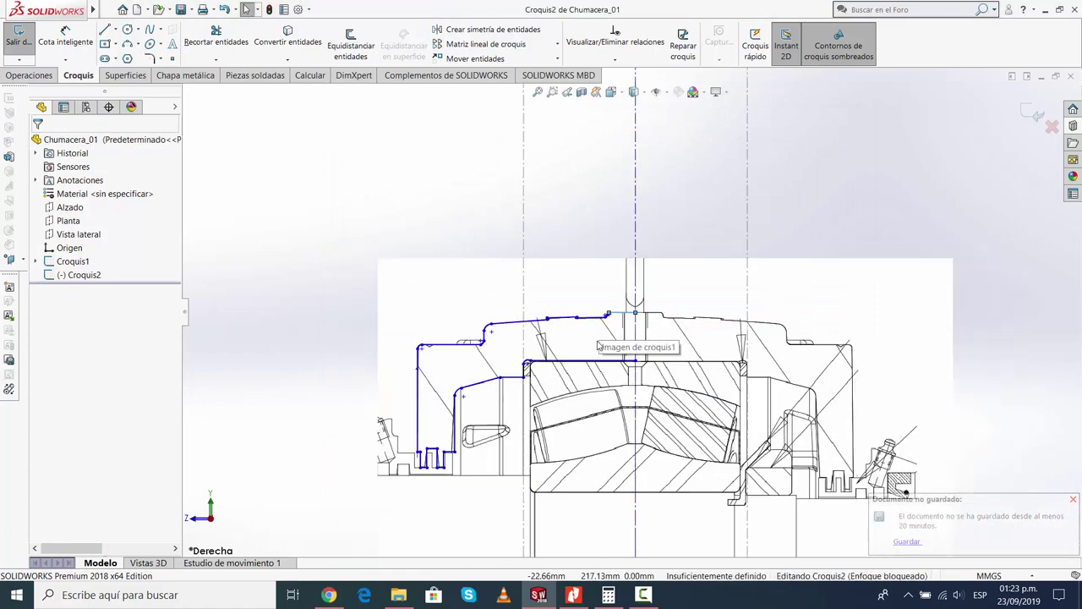
pyautogui.scroll(-1, 598, 344)
pyautogui.scroll(1, 660, 340)
pyautogui.scroll(2, 647, 351)
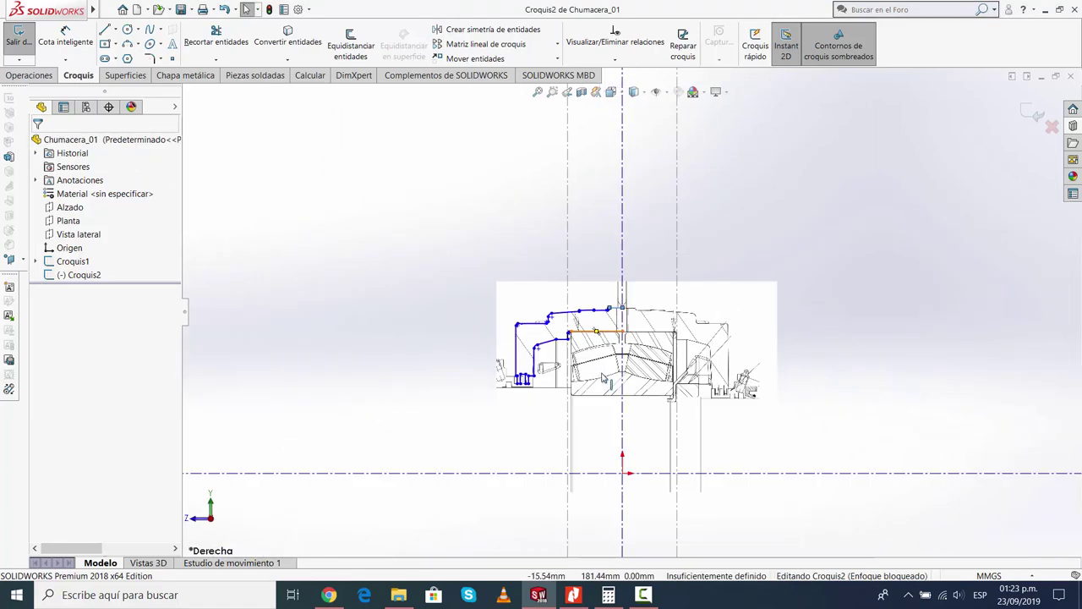
pyautogui.scroll(-2, 698, 372)
pyautogui.click(663, 602)
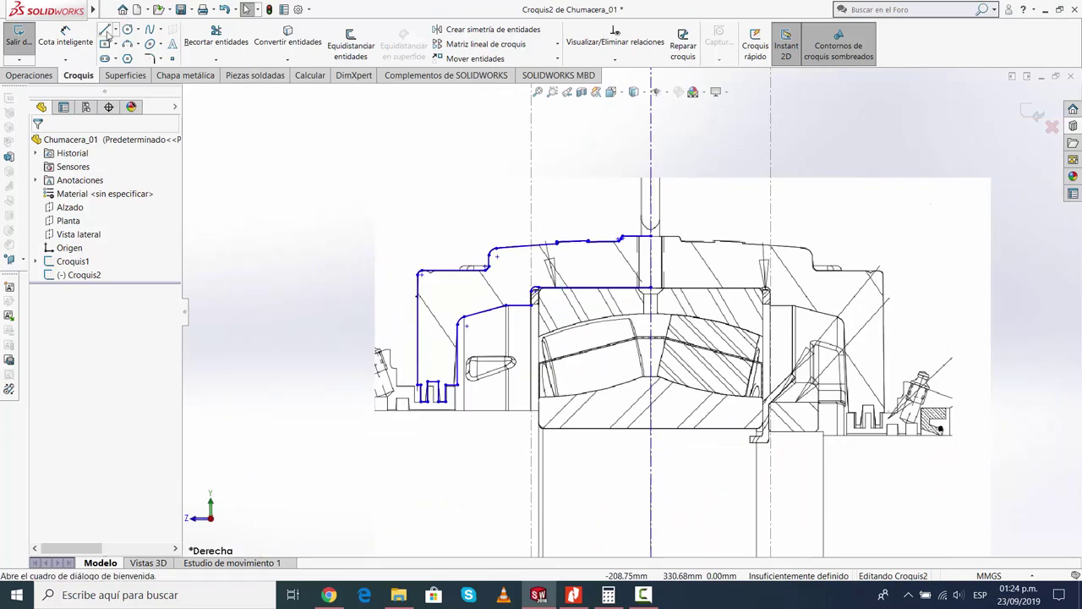
# Hide Croquis1, the sketch holding the reference image
pyautogui.scroll(-2, 664, 224)
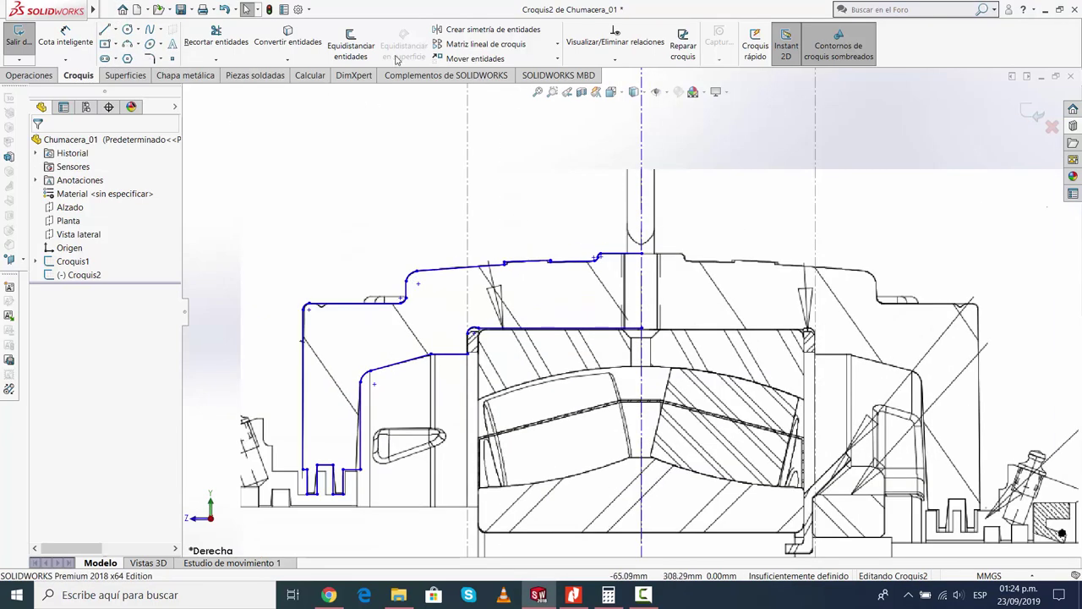
pyautogui.click(73, 261)
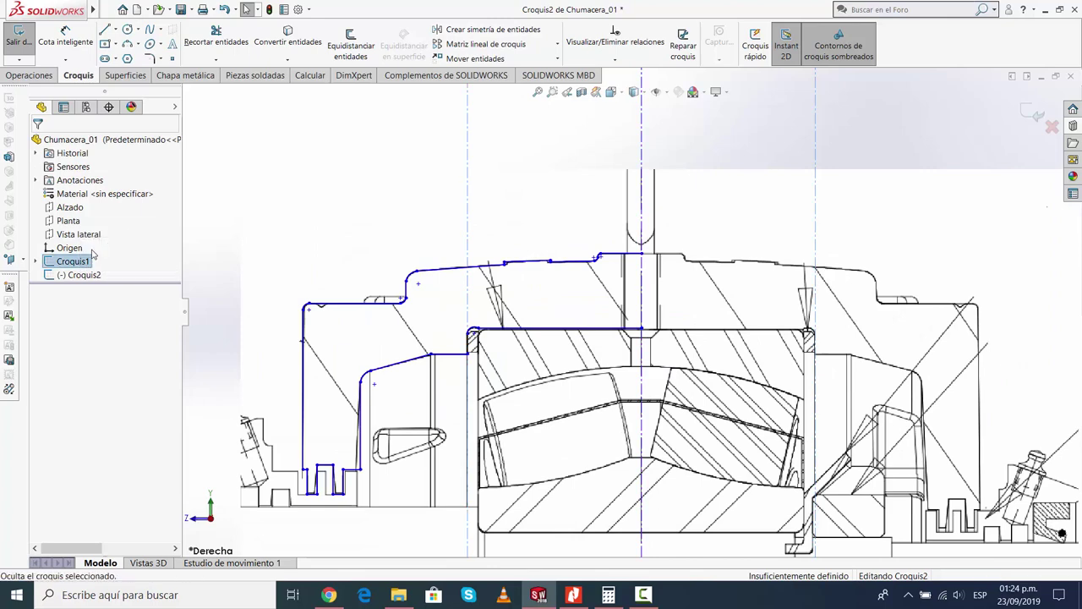
pyautogui.click(84, 247)
# Mirror the whole traced outline, including the lower horizontal line, about the vertical centreline
pyautogui.click(439, 37)
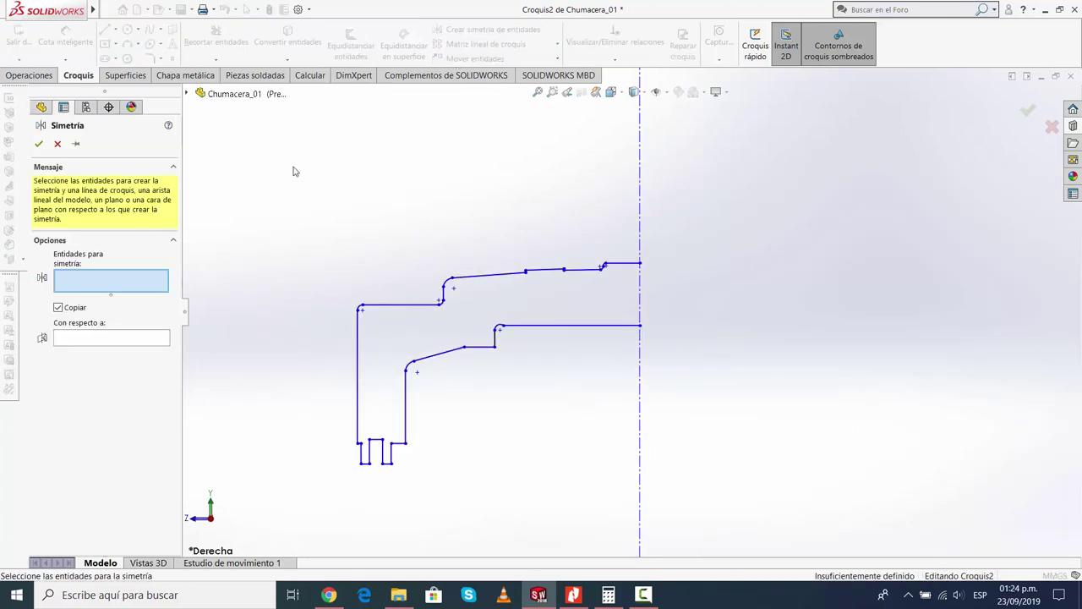
pyautogui.moveTo(293, 167)
pyautogui.mouseDown()
pyautogui.moveTo(649, 482)
pyautogui.moveTo(633, 470)
pyautogui.mouseUp()
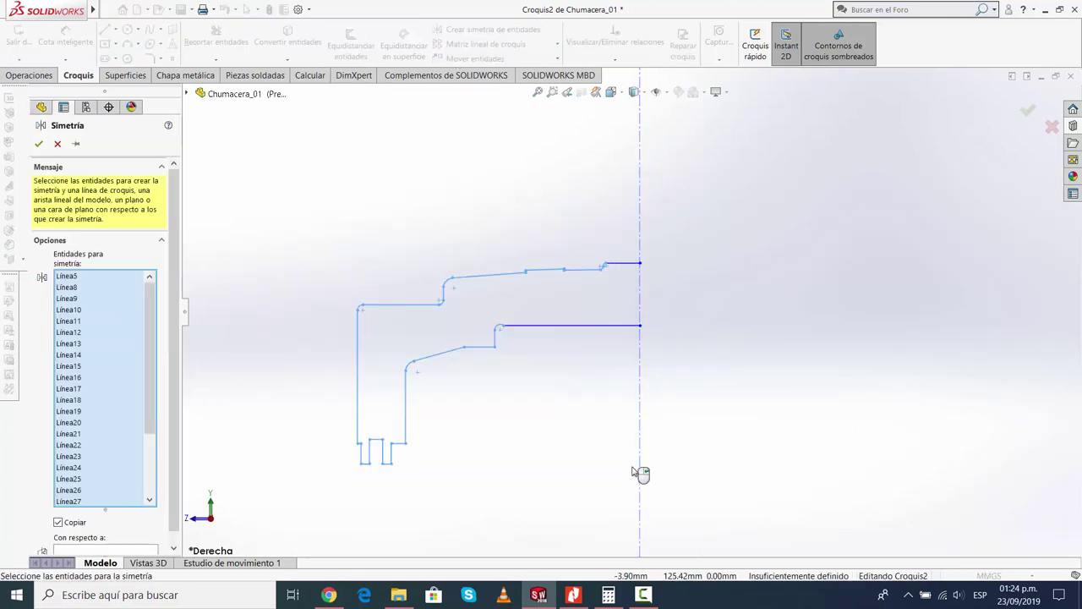
pyautogui.click(580, 330)
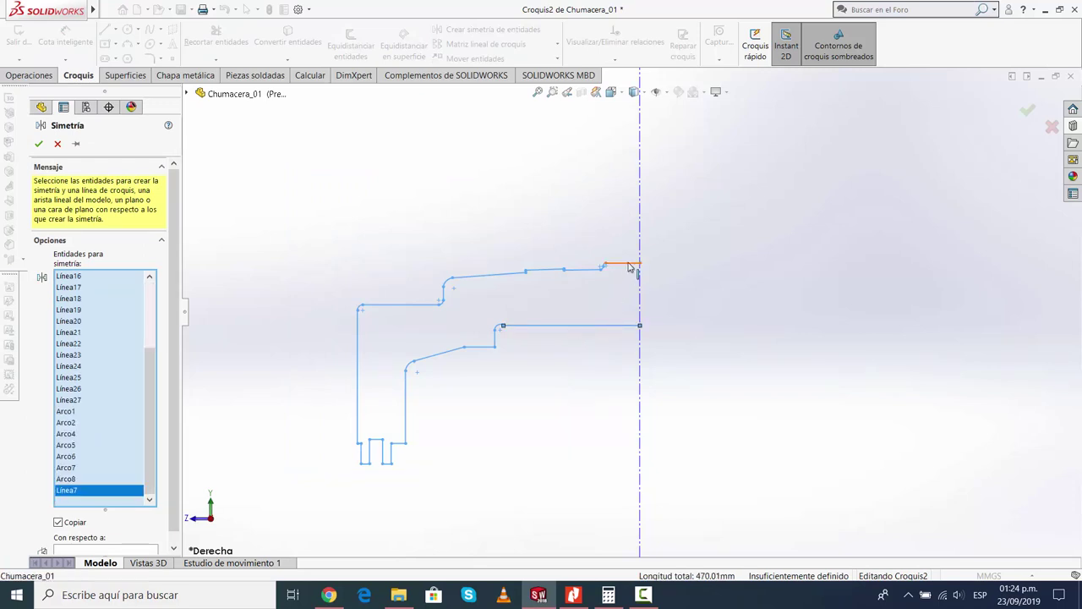
pyautogui.click(131, 550)
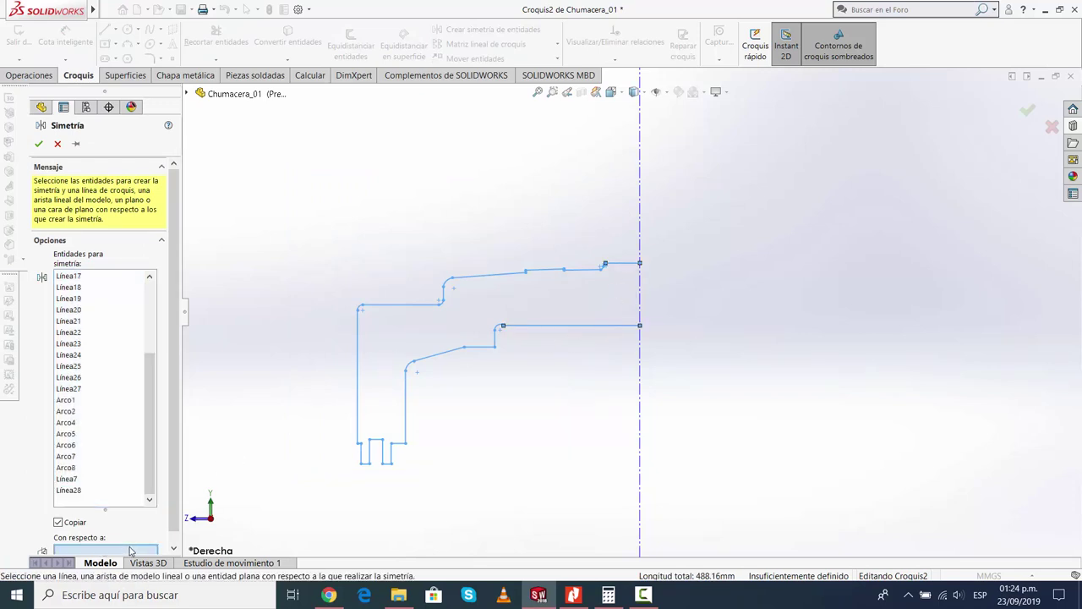
pyautogui.click(643, 464)
pyautogui.click(41, 143)
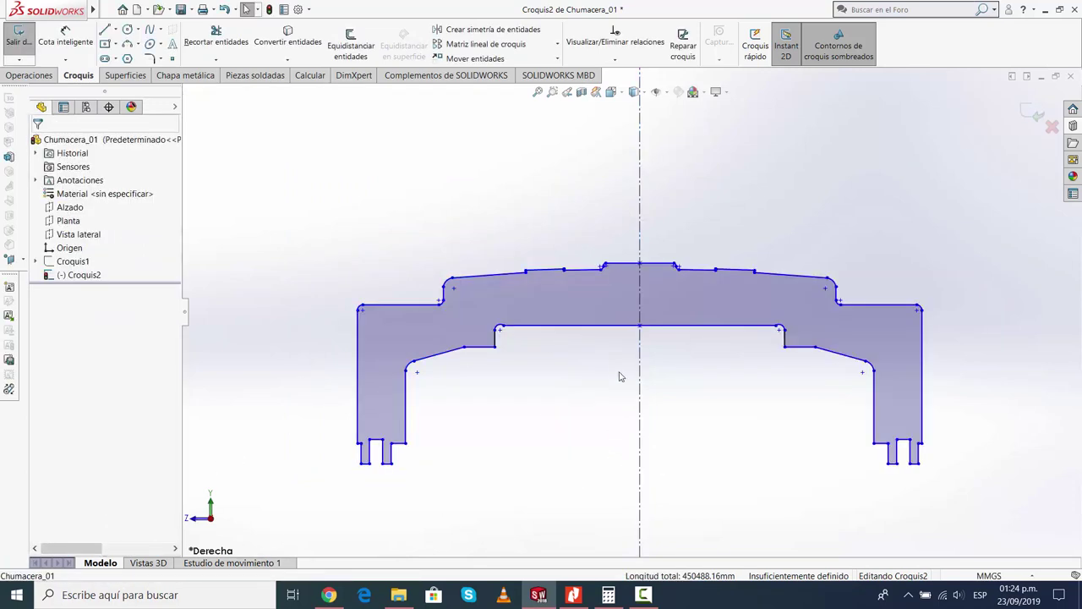
# Try a 153.84 dimension between the mirrored inner step lines, then discard it as redundant
pyautogui.click(61, 34)
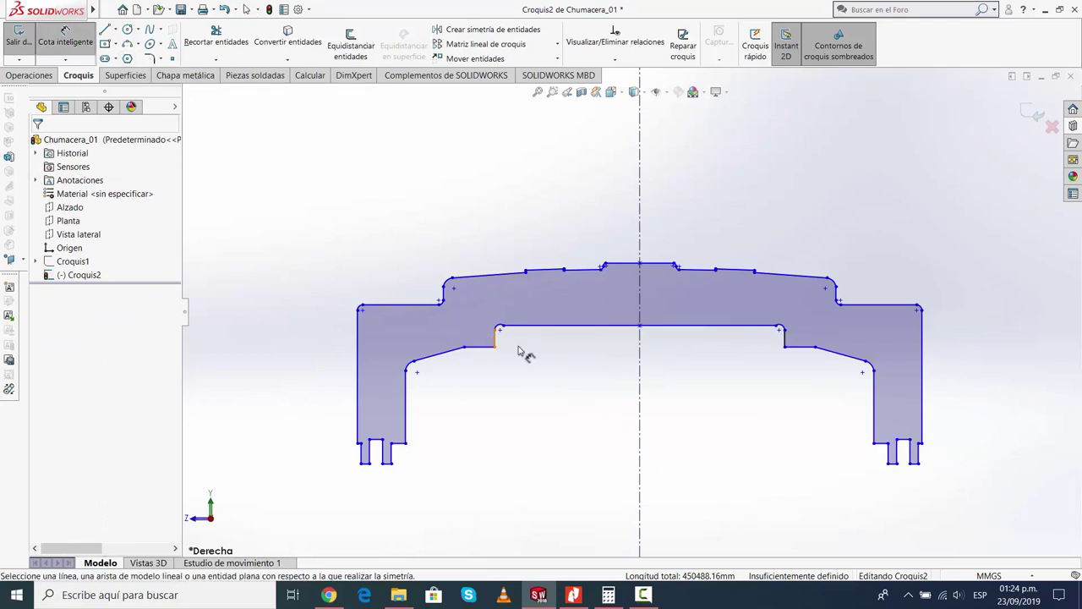
pyautogui.scroll(-2, 498, 348)
pyautogui.click(497, 334)
pyautogui.click(916, 334)
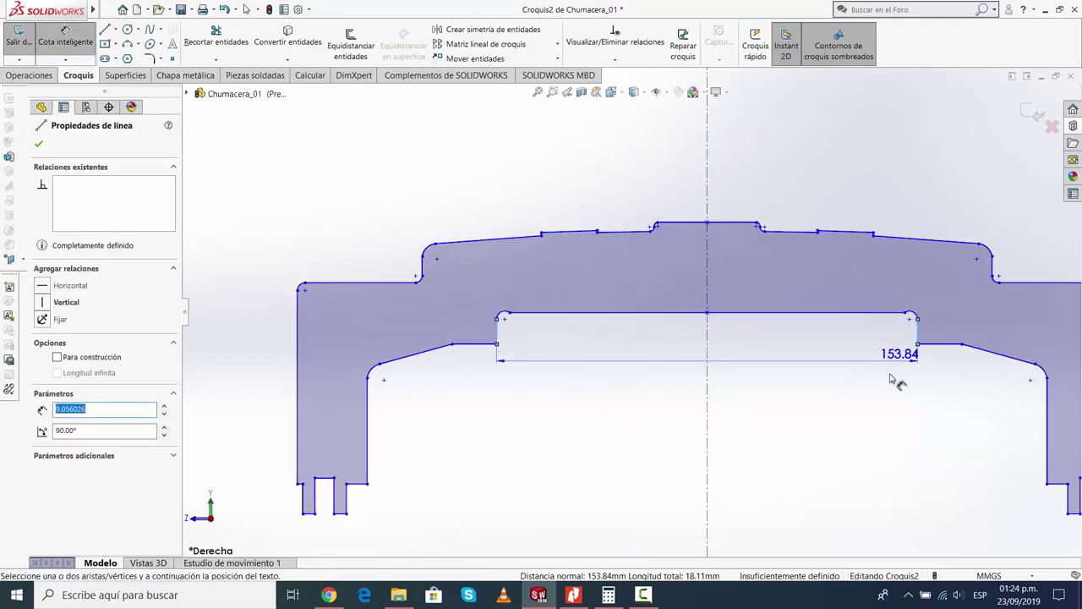
pyautogui.press('z')
pyautogui.press('z')
pyautogui.press('z')
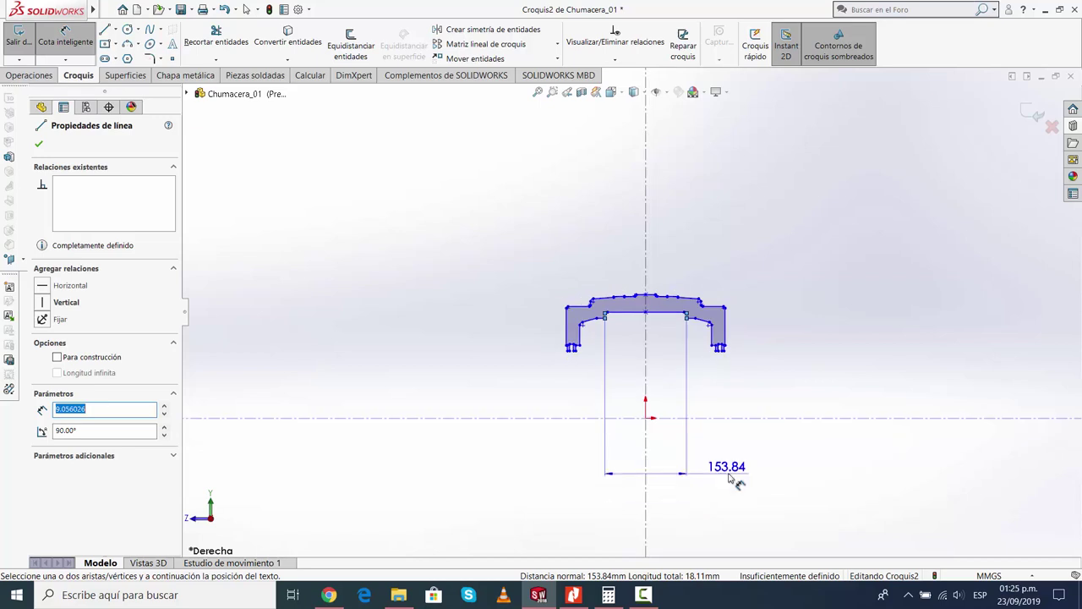
pyautogui.click(736, 482)
pyautogui.press('Escape')
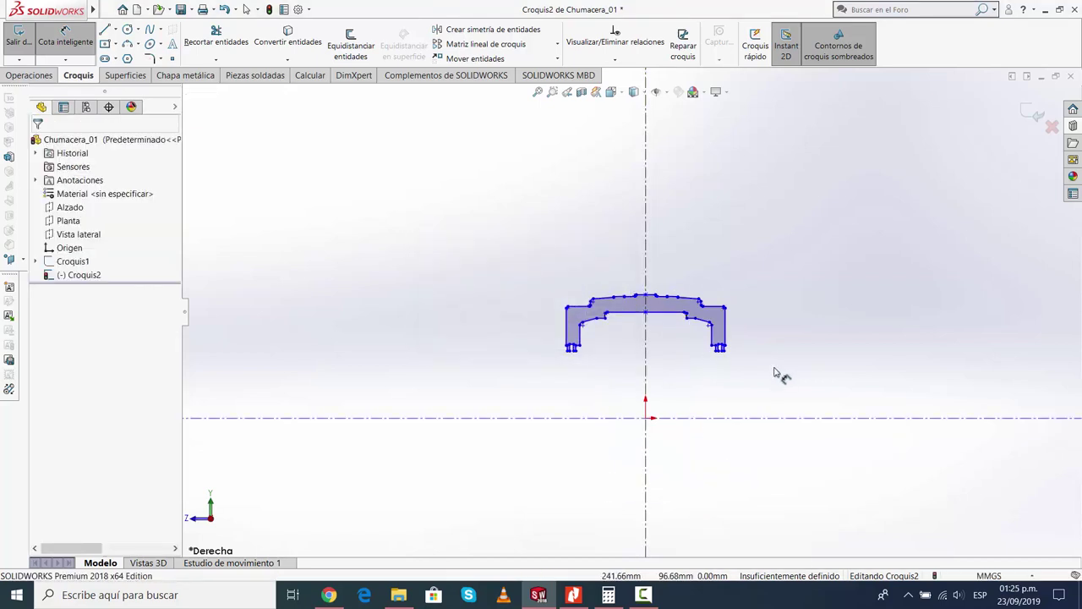
pyautogui.scroll(-2, 669, 338)
pyautogui.scroll(-2, 478, 285)
pyautogui.scroll(-2, 479, 285)
pyautogui.press('Escape')
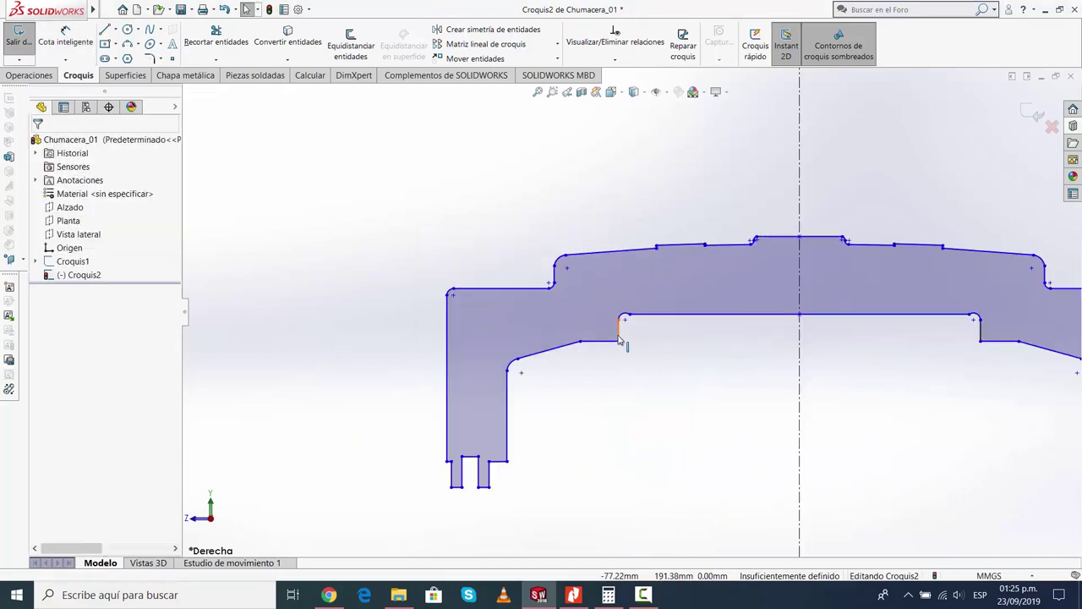
# Make the lower-left fillet arc tangent to the vertical line below it
pyautogui.scroll(-3, 597, 349)
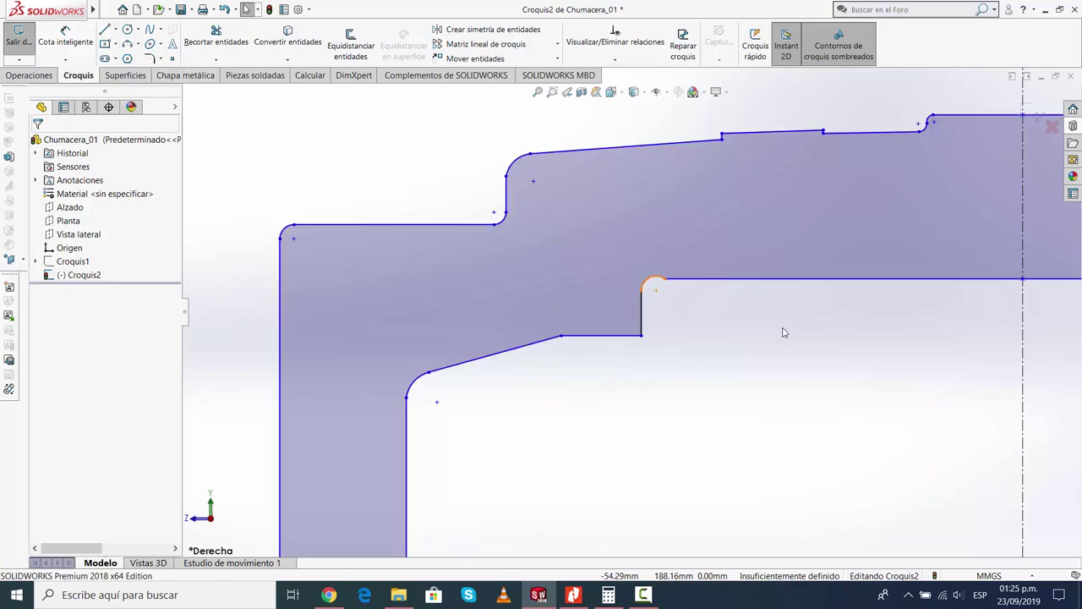
pyautogui.scroll(-2, 782, 330)
pyautogui.click(517, 253)
pyautogui.keyDown('ctrl'); pyautogui.click(506, 294); pyautogui.keyUp('ctrl')
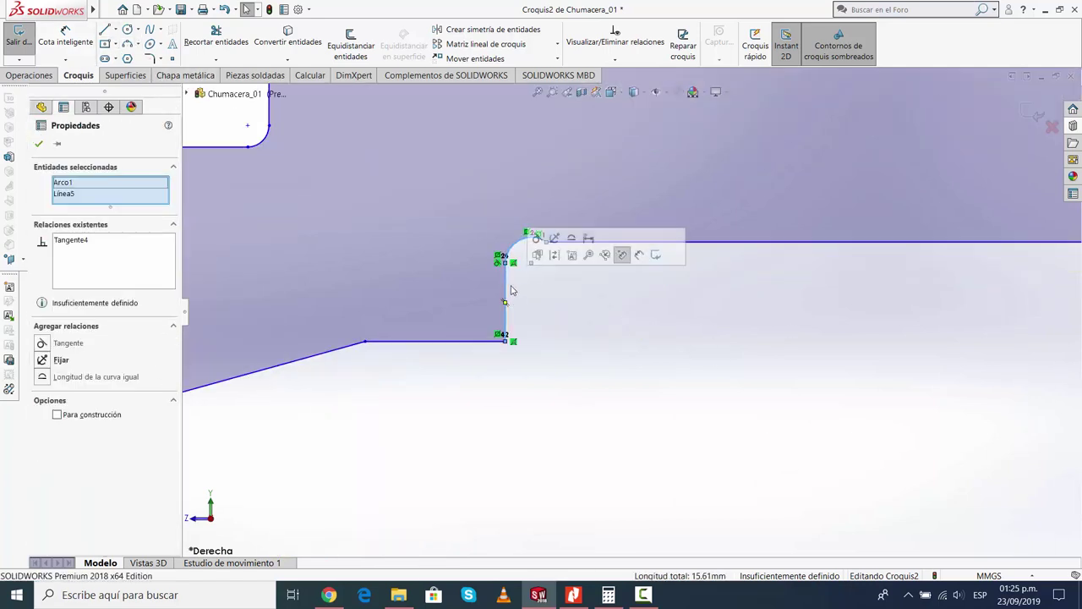
pyautogui.click(415, 387)
pyautogui.keyDown('ctrl'); pyautogui.moveTo(414, 387); pyautogui.dragTo(757, 301, button='middle'); pyautogui.keyUp('ctrl')
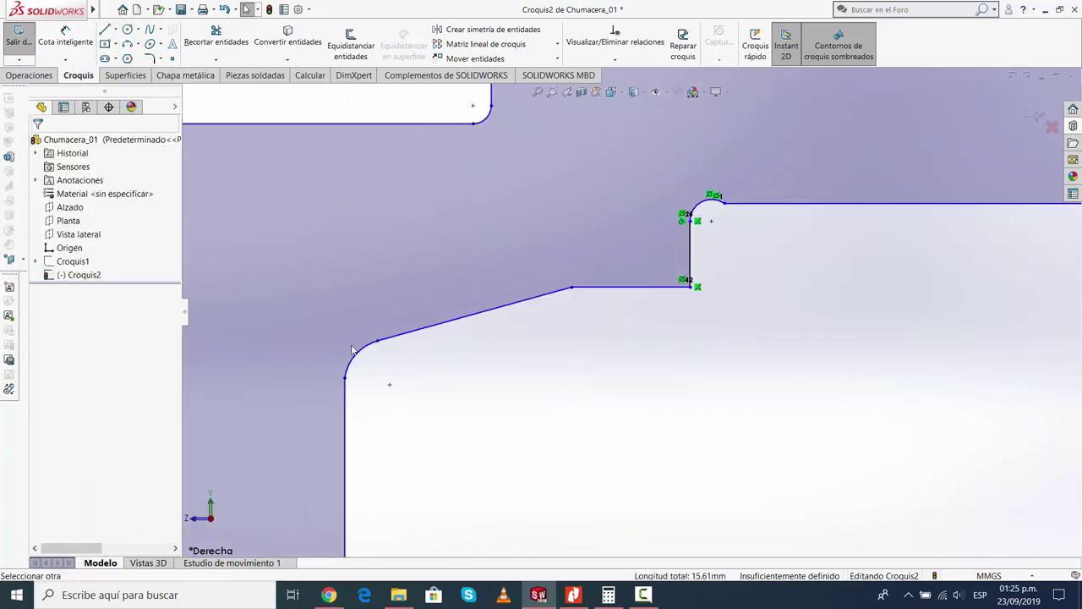
pyautogui.click(383, 342)
pyautogui.keyDown('ctrl'); pyautogui.click(425, 327); pyautogui.keyUp('ctrl')
pyautogui.click(455, 362)
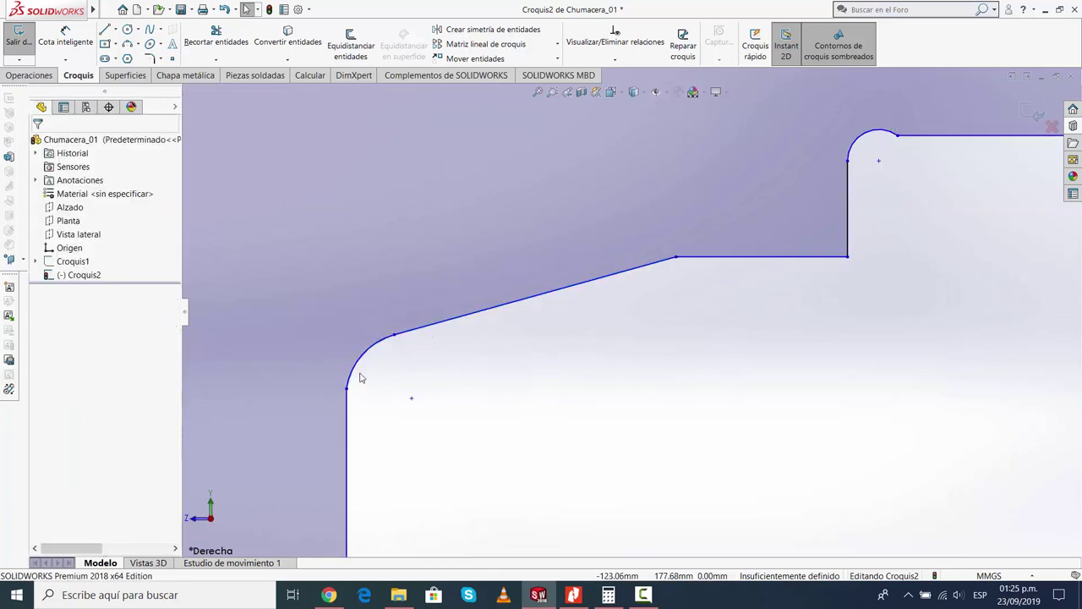
pyautogui.click(352, 369)
pyautogui.click(347, 427)
pyautogui.keyDown('ctrl'); pyautogui.click(352, 367); pyautogui.keyUp('ctrl')
pyautogui.click(383, 376)
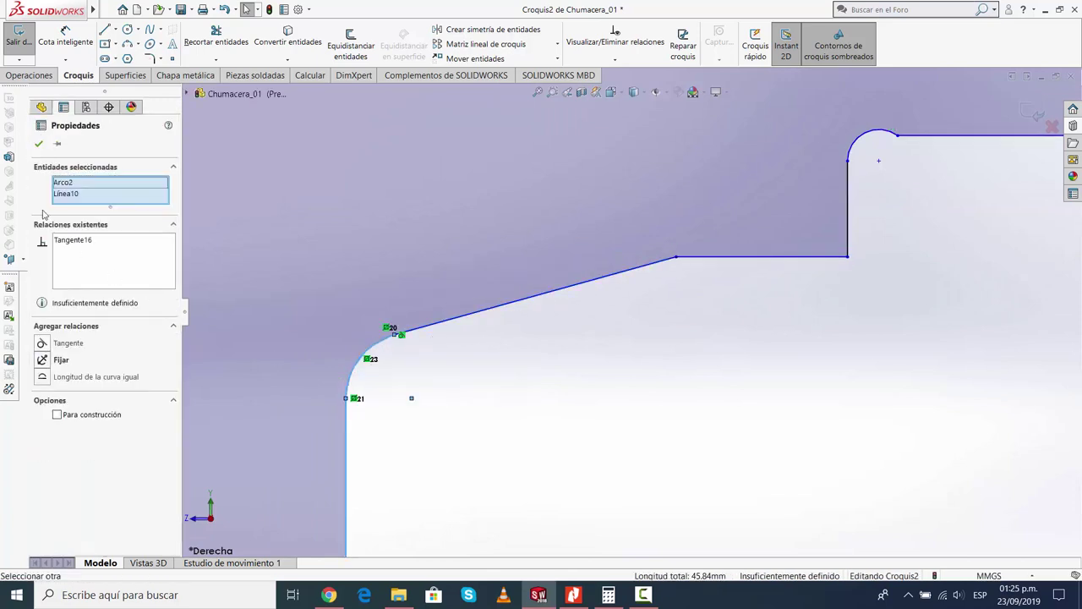
pyautogui.click(476, 426)
# Pair the upper-left corner fillet arc with its top line and then its left vertical edge
pyautogui.scroll(5, 476, 426)
pyautogui.scroll(-4, 508, 244)
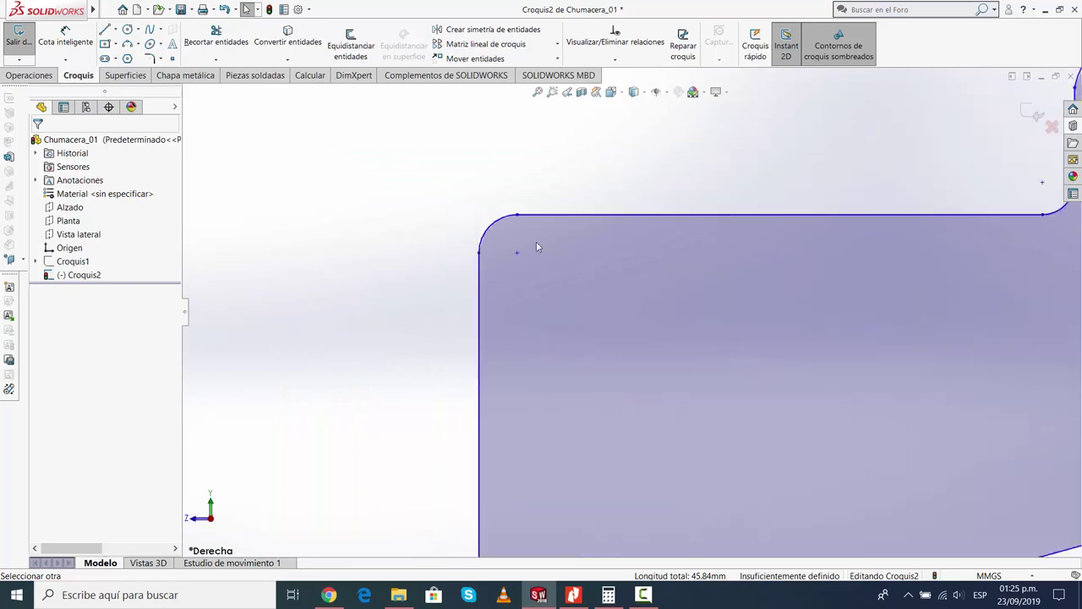
pyautogui.scroll(-2, 545, 234)
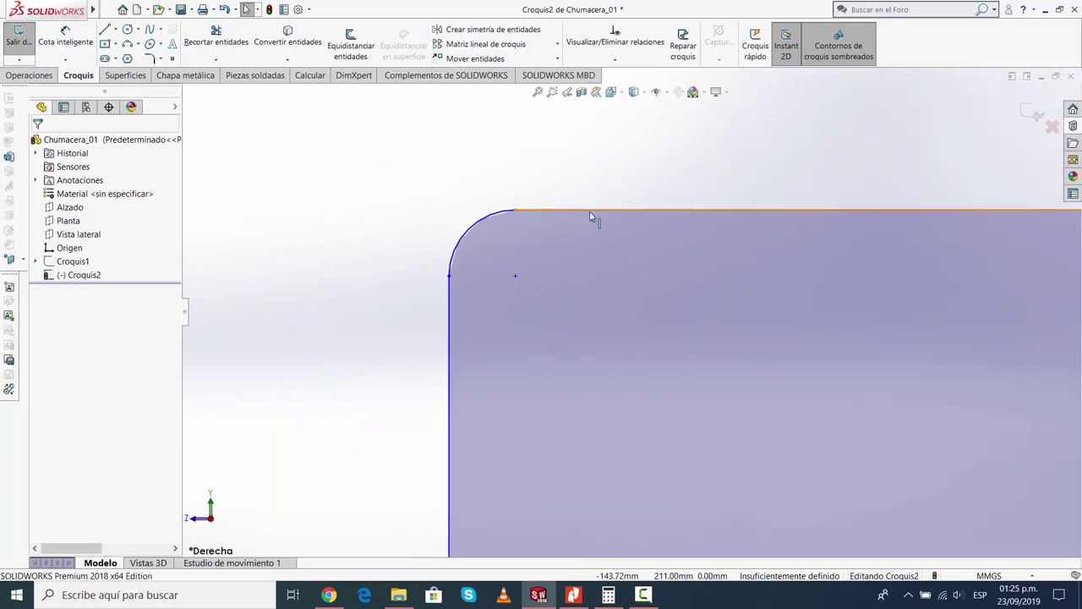
pyautogui.click(589, 211)
pyautogui.keyDown('ctrl'); pyautogui.click(497, 213); pyautogui.keyUp('ctrl')
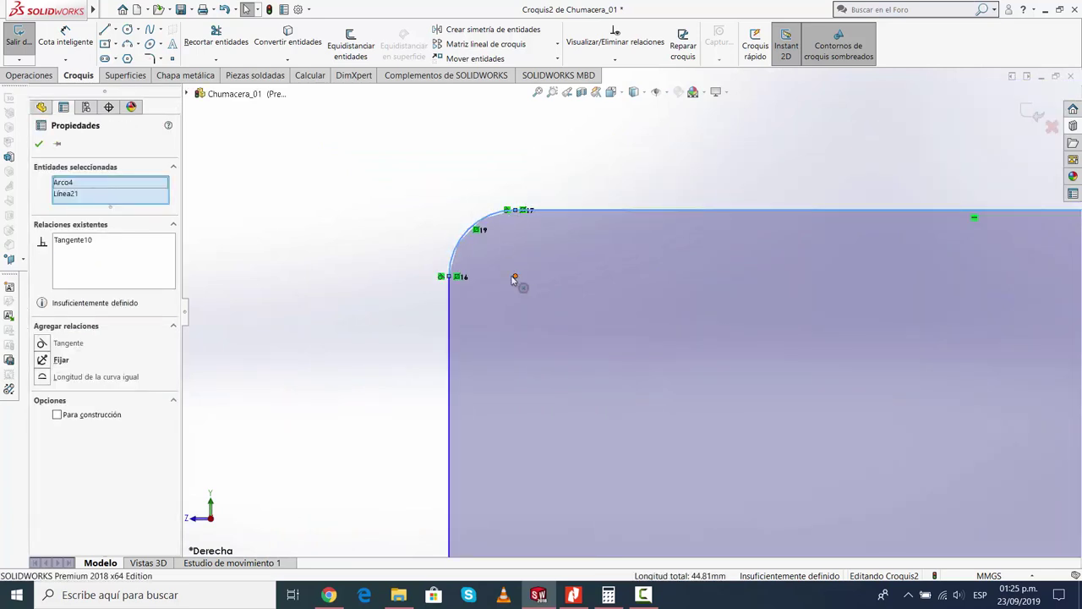
pyautogui.click(533, 262)
pyautogui.click(453, 293)
pyautogui.keyDown('ctrl'); pyautogui.click(450, 305); pyautogui.keyUp('ctrl')
pyautogui.click(385, 283)
pyautogui.scroll(3, 384, 283)
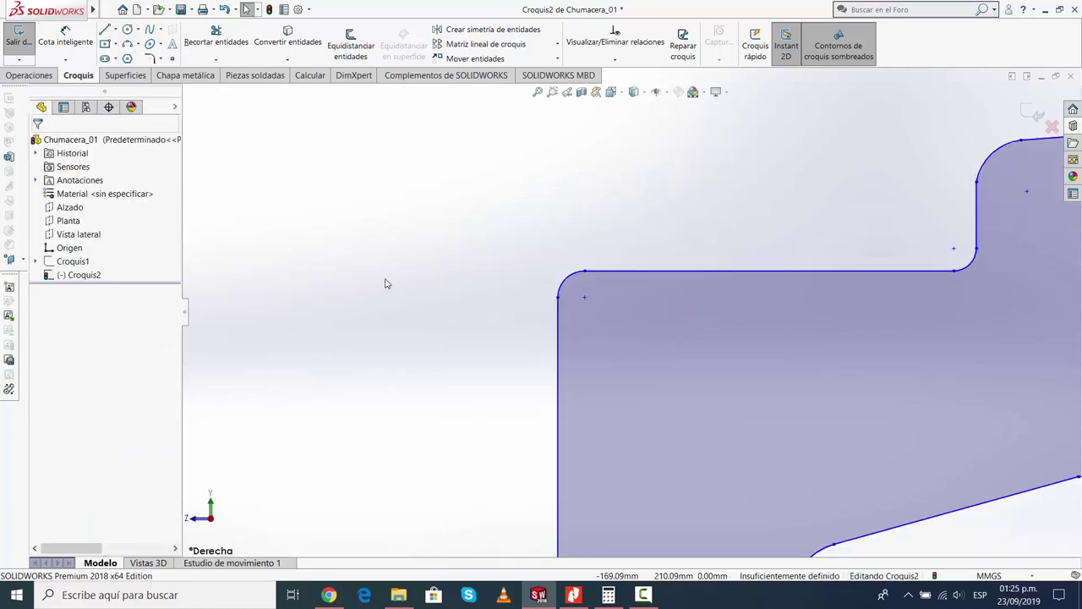
pyautogui.scroll(-2, 806, 291)
pyautogui.scroll(-3, 678, 269)
# Make the inner-corner fillet arc tangent to the sloped top line beside it
pyautogui.click(659, 254)
pyautogui.click(654, 299)
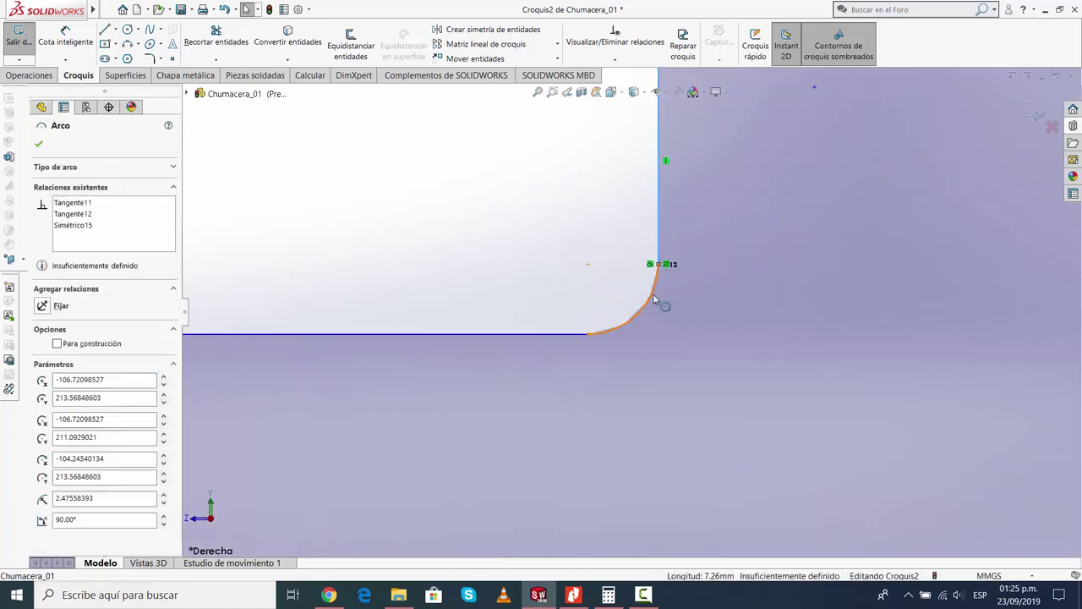
pyautogui.keyDown('ctrl'); pyautogui.click(659, 279); pyautogui.keyUp('ctrl')
pyautogui.click(554, 309)
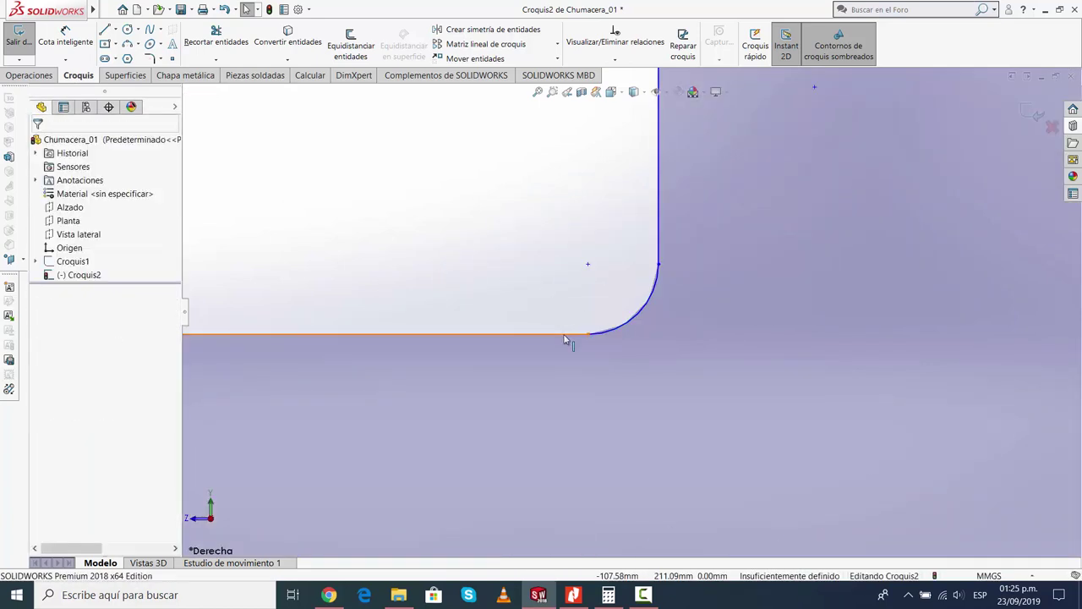
pyautogui.click(566, 335)
pyautogui.keyDown('ctrl'); pyautogui.click(624, 328); pyautogui.keyUp('ctrl')
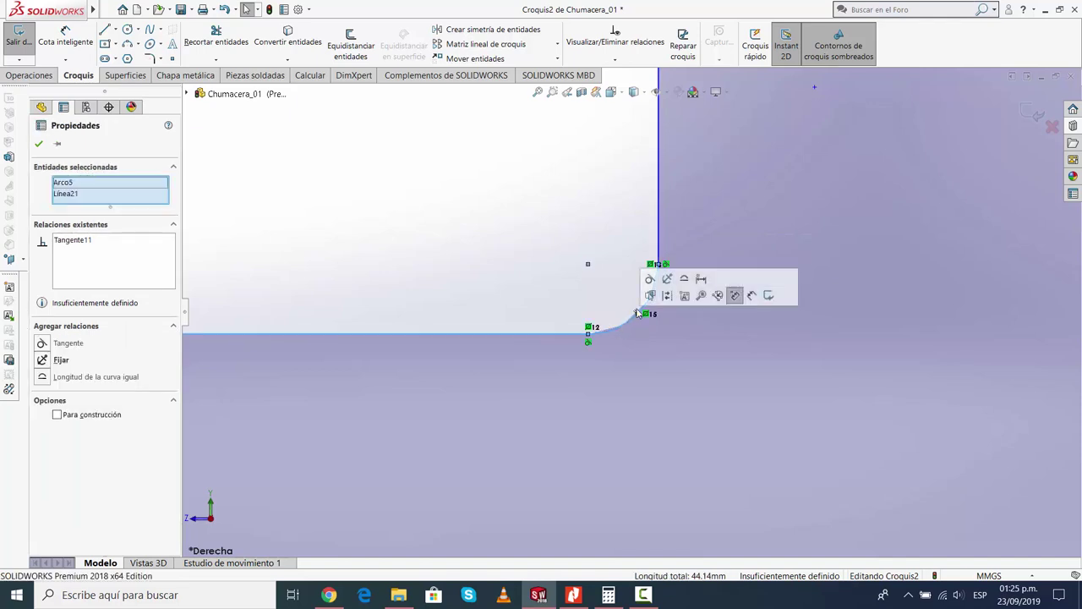
pyautogui.click(518, 296)
pyautogui.scroll(3, 738, 320)
pyautogui.scroll(-4, 658, 273)
pyautogui.click(664, 236)
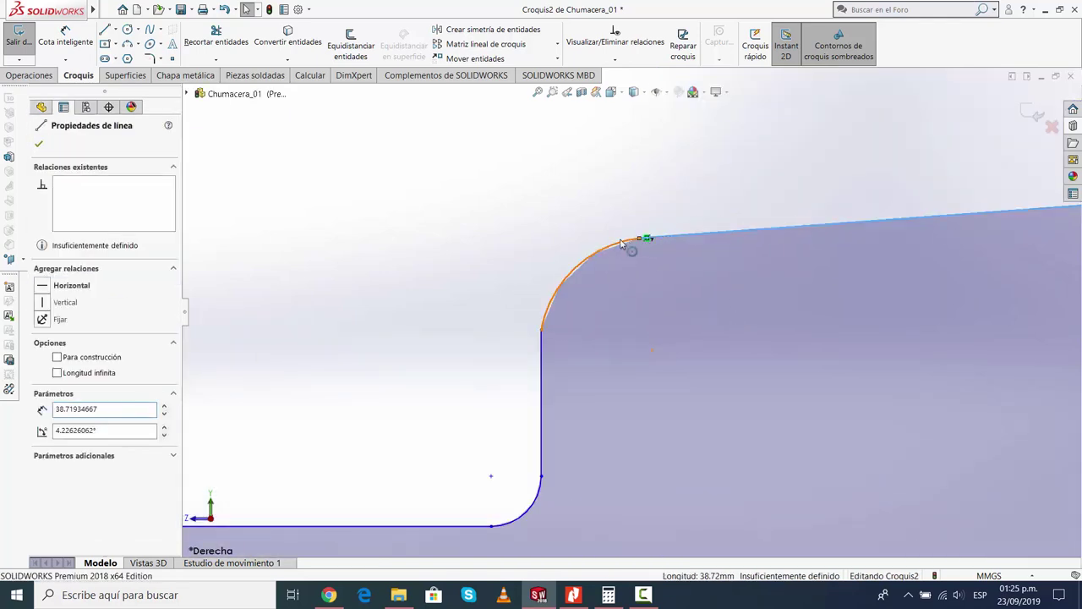
pyautogui.keyDown('ctrl'); pyautogui.click(621, 244); pyautogui.keyUp('ctrl')
pyautogui.click(738, 204)
pyautogui.click(284, 252)
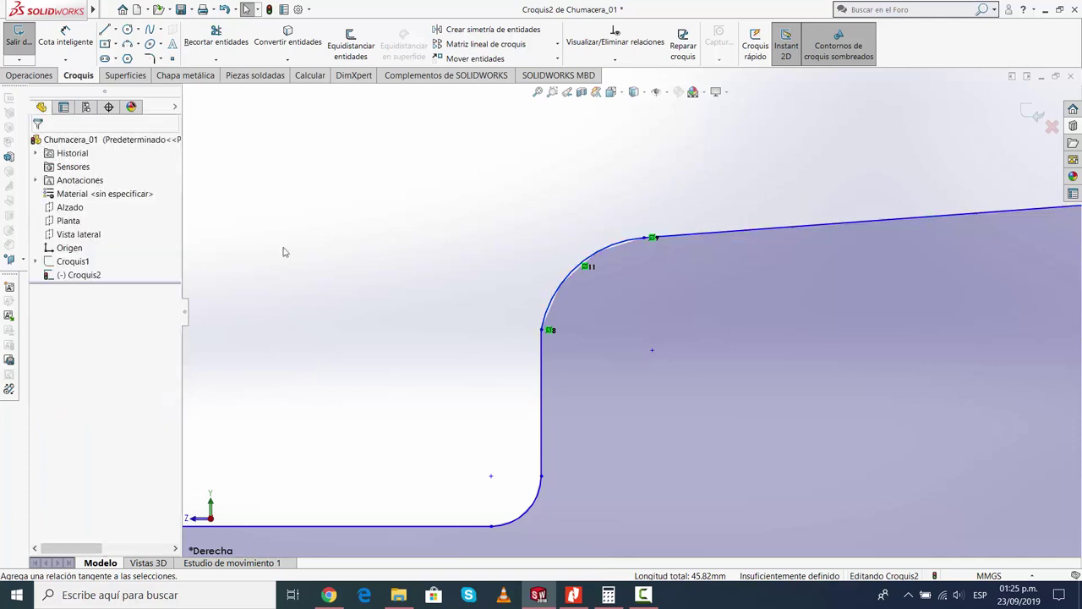
# Make the upper fillet arc tangent to its vertical line and the two S-curve arcs tangent
pyautogui.click(545, 318)
pyautogui.keyDown('ctrl'); pyautogui.click(542, 364); pyautogui.keyUp('ctrl')
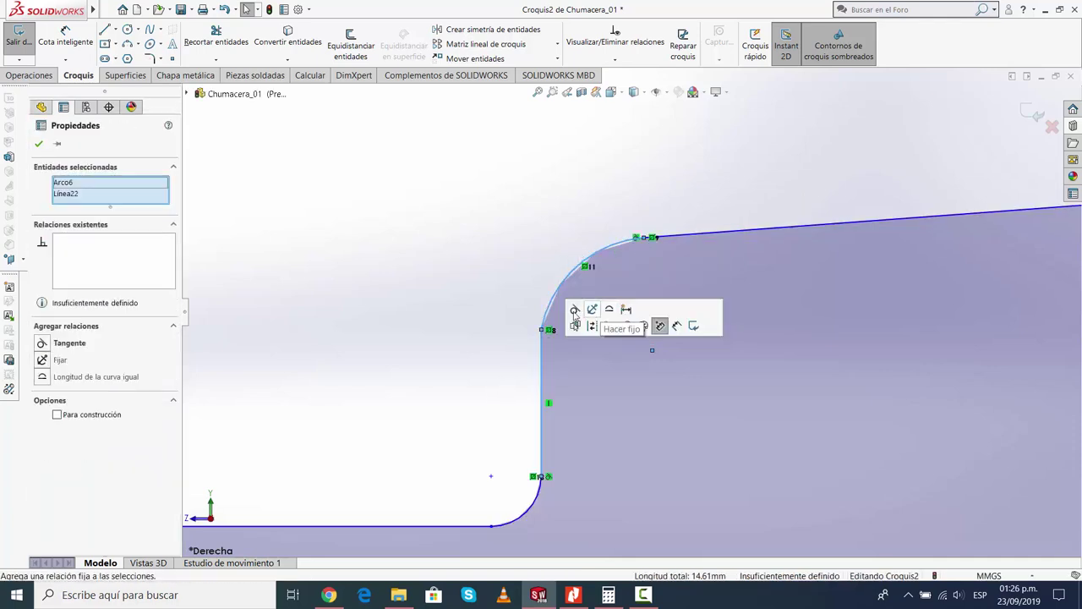
pyautogui.click(575, 310)
pyautogui.click(38, 144)
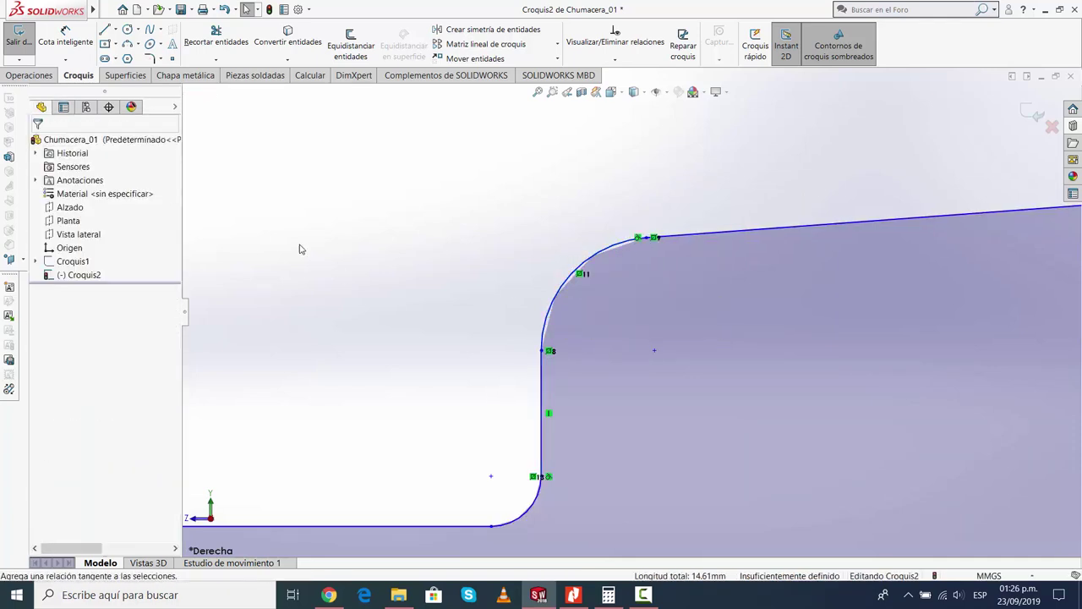
pyautogui.scroll(3, 922, 296)
pyautogui.scroll(3, 917, 298)
pyautogui.scroll(-3, 928, 295)
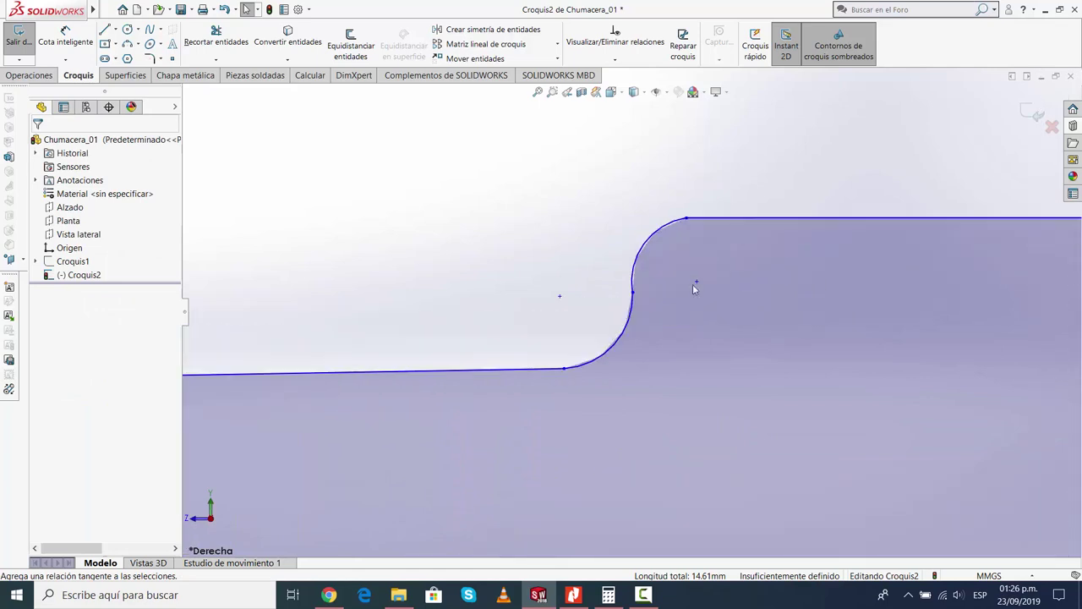
pyautogui.scroll(-3, 694, 286)
pyautogui.click(604, 273)
pyautogui.keyDown('ctrl'); pyautogui.click(606, 316); pyautogui.keyUp('ctrl')
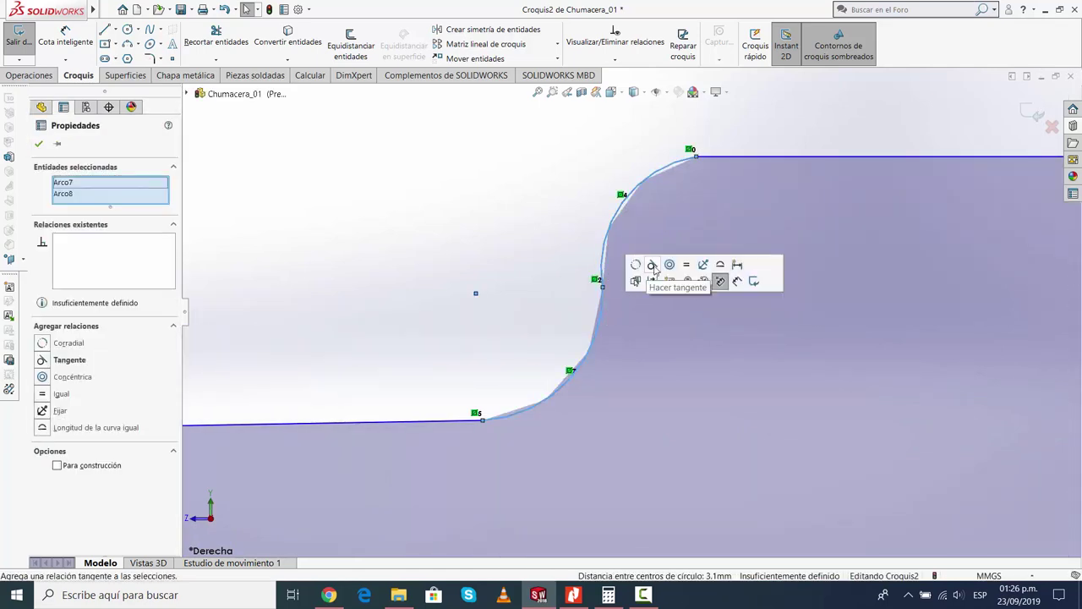
pyautogui.click(721, 281)
pyautogui.click(38, 145)
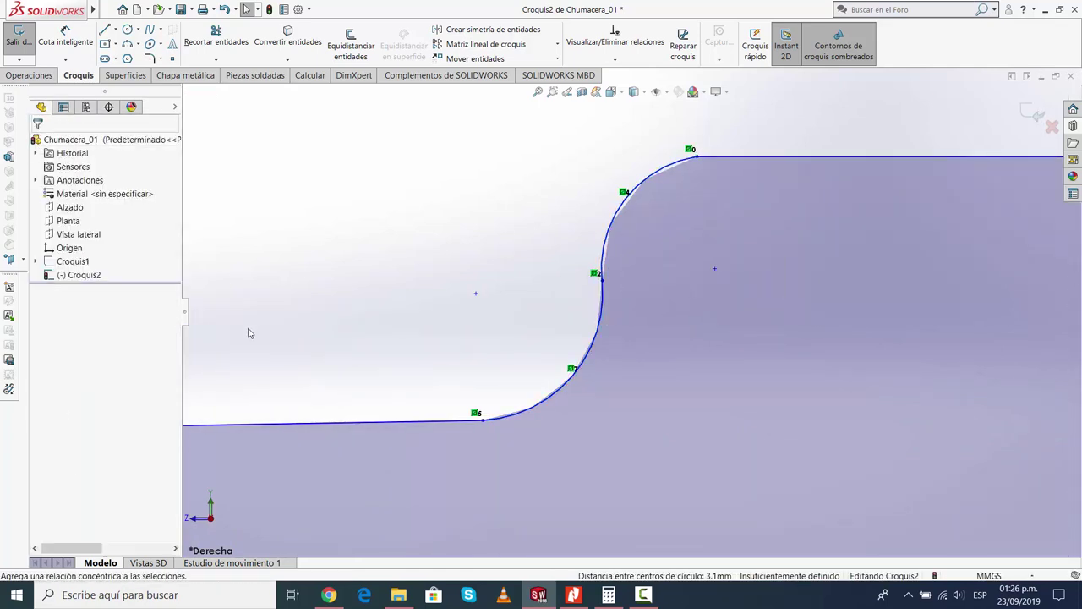
# Make the lower S-curve arc tangent to its horizontal line and the upper fillet arc tangent to its line
pyautogui.click(505, 417)
pyautogui.keyDown('ctrl'); pyautogui.click(477, 422); pyautogui.keyUp('ctrl')
pyautogui.click(591, 386)
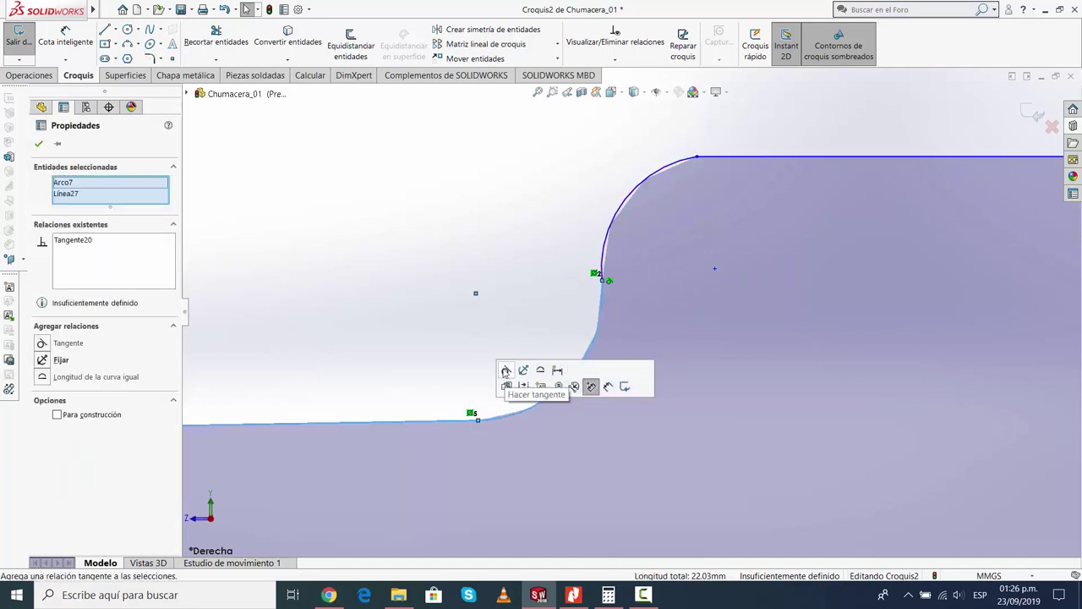
pyautogui.click(38, 144)
pyautogui.click(680, 163)
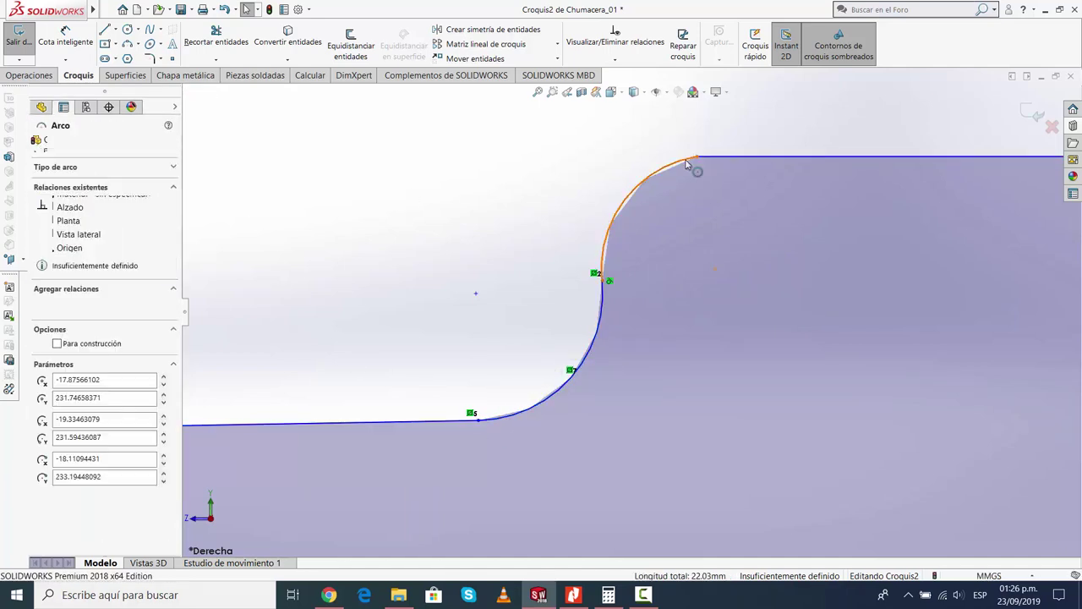
pyautogui.keyDown('ctrl'); pyautogui.click(735, 156); pyautogui.keyUp('ctrl')
pyautogui.click(753, 110)
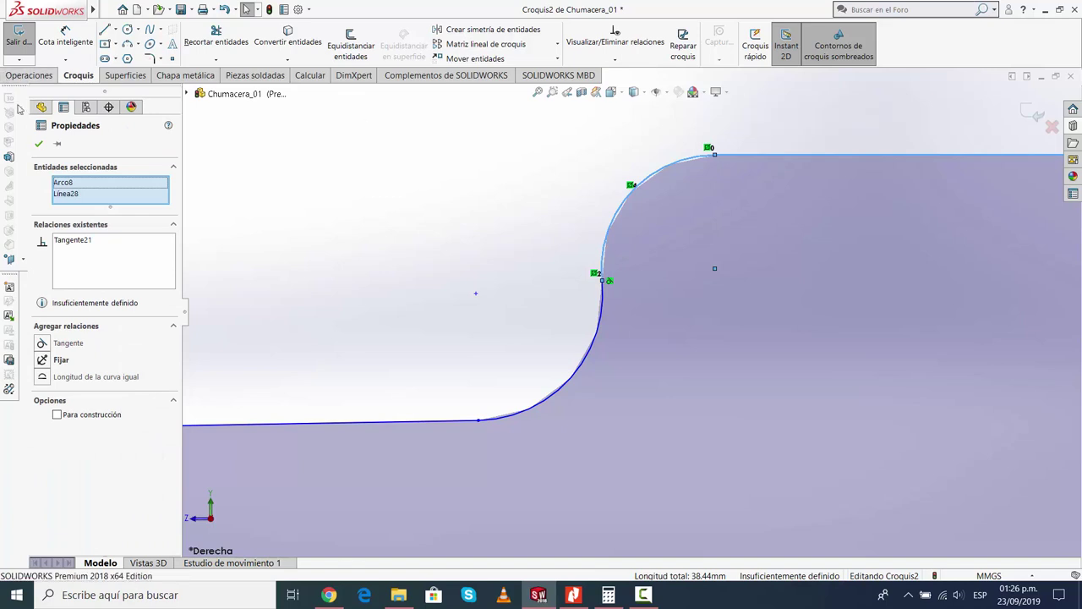
pyautogui.click(38, 144)
# Make the left corner arc tangent to its adjoining vertical line
pyautogui.scroll(3, 502, 319)
pyautogui.scroll(2, 501, 317)
pyautogui.scroll(2, 520, 347)
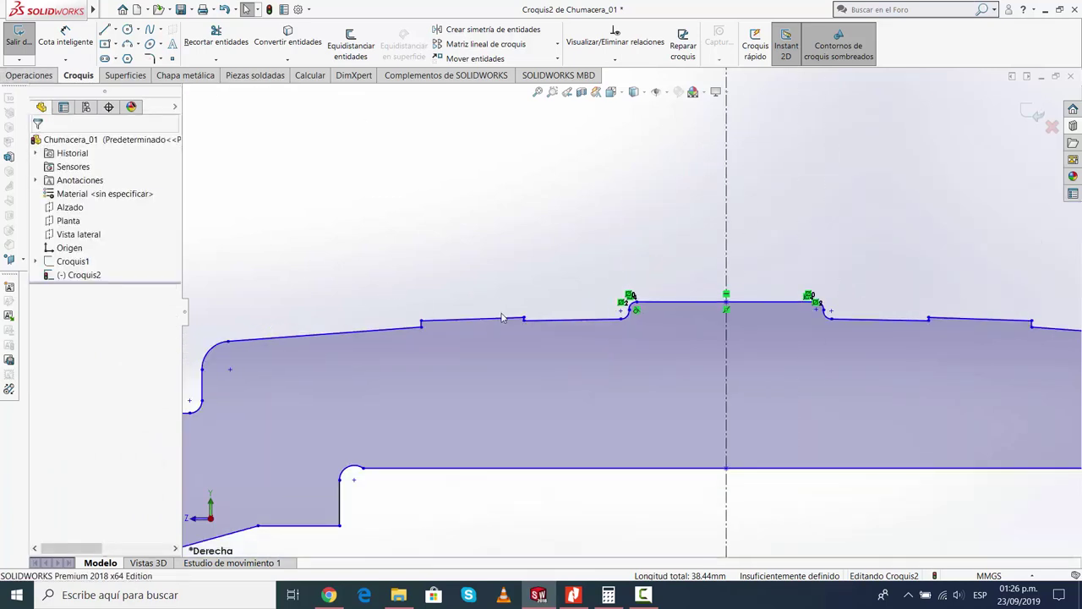
pyautogui.scroll(2, 527, 361)
pyautogui.scroll(2, 499, 433)
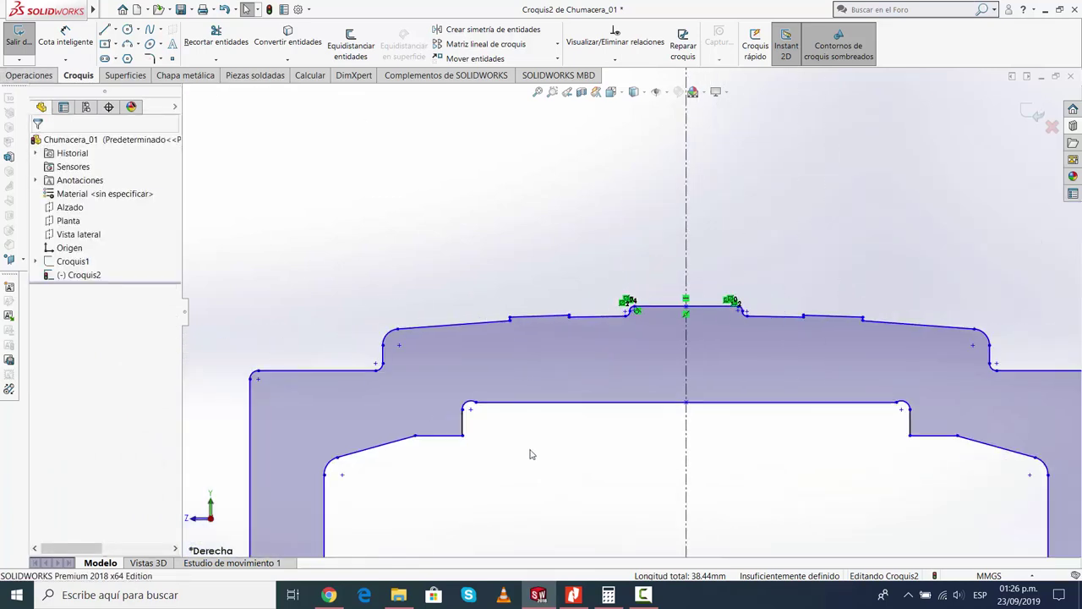
pyautogui.scroll(2, 531, 454)
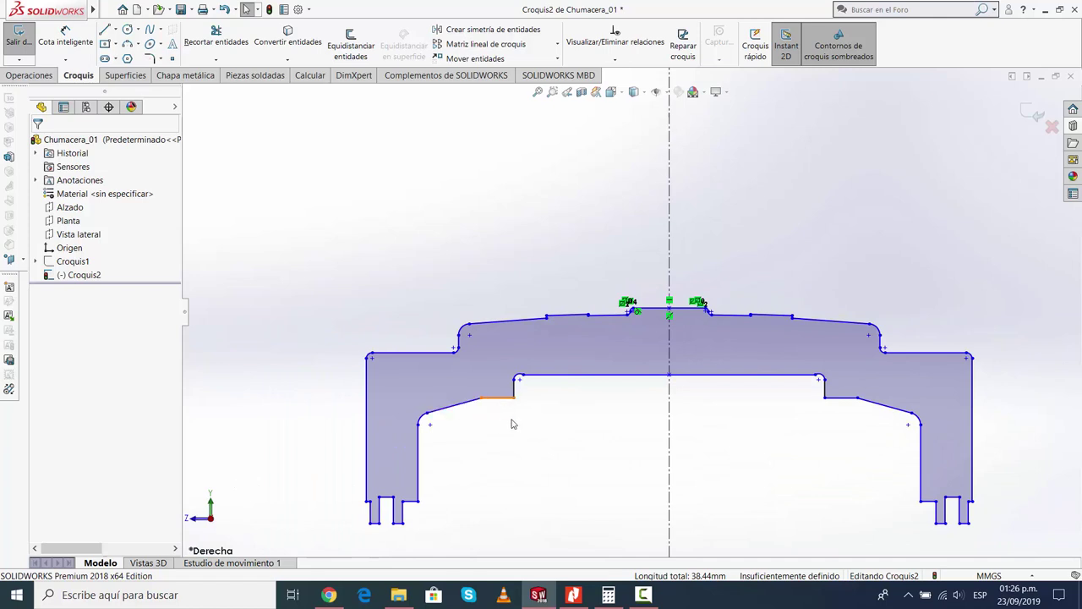
pyautogui.scroll(-5, 352, 347)
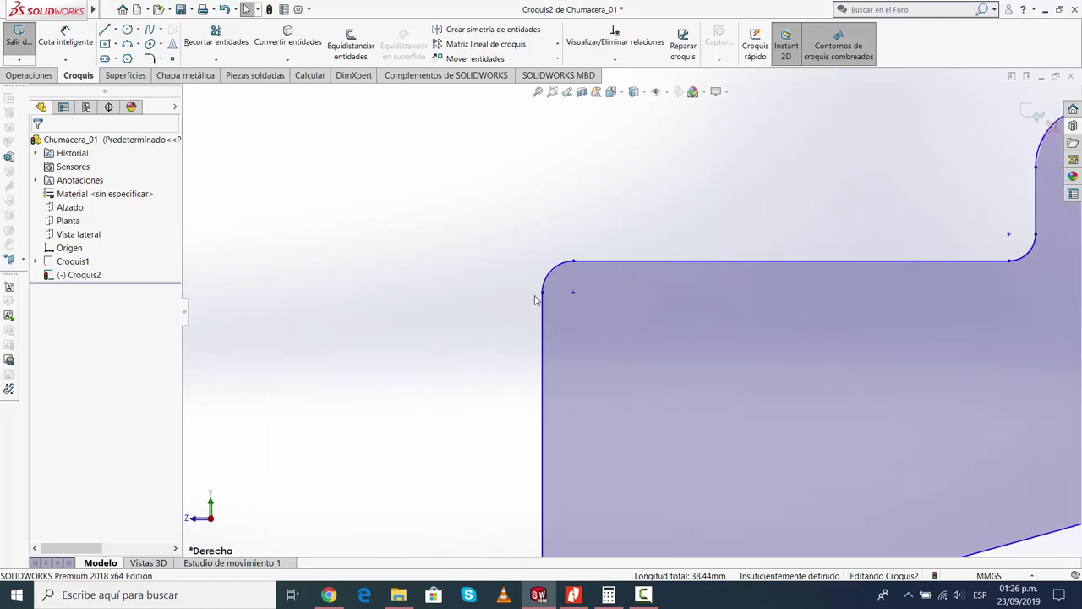
pyautogui.click(545, 282)
pyautogui.keyDown('ctrl'); pyautogui.click(542, 311); pyautogui.keyUp('ctrl')
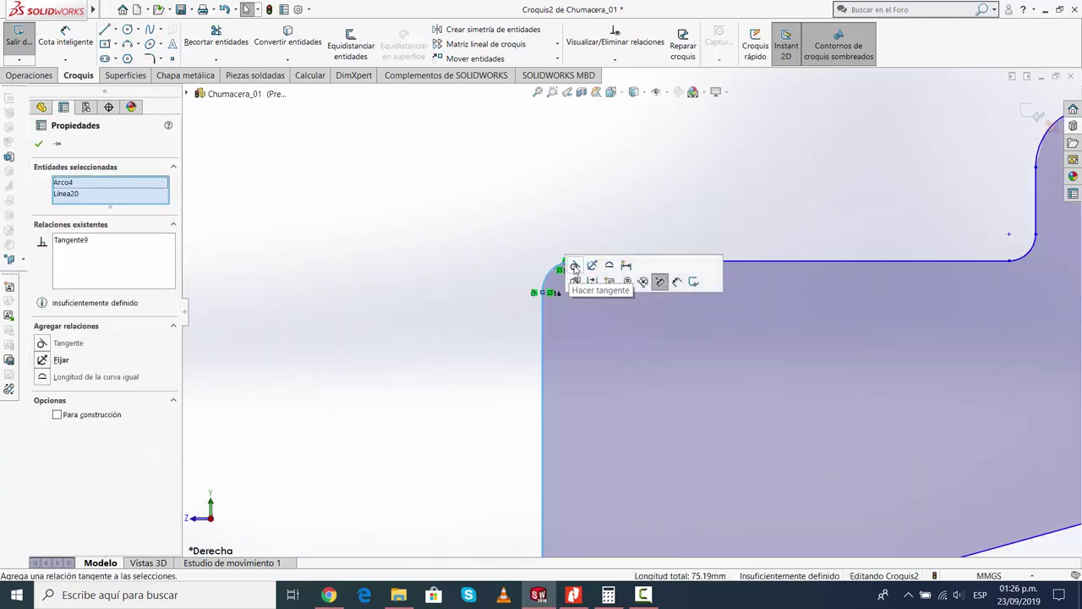
pyautogui.click(575, 267)
pyautogui.scroll(3, 443, 357)
pyautogui.scroll(3, 599, 350)
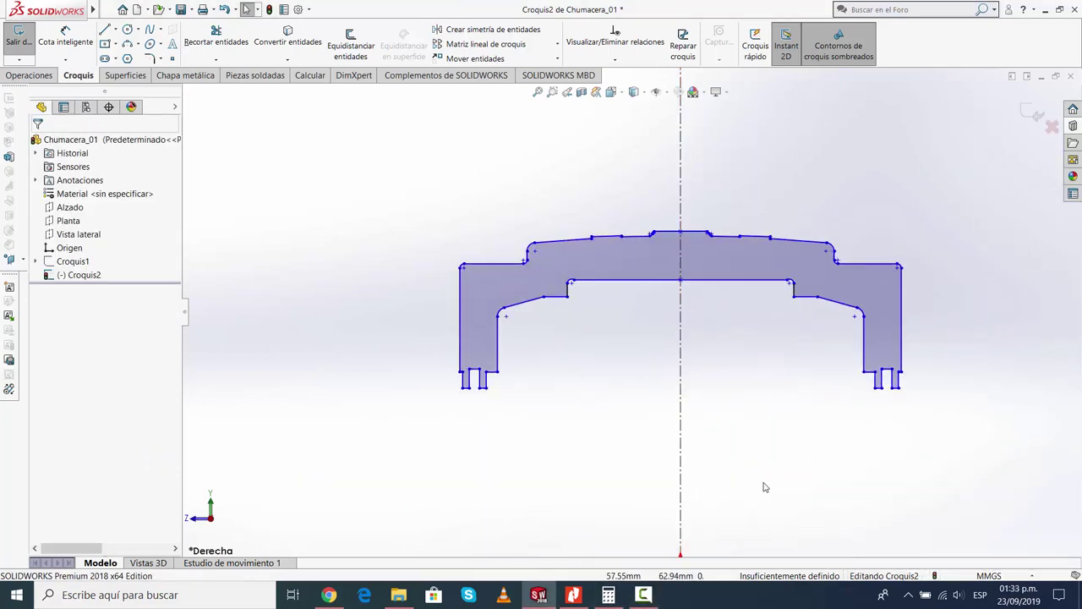
# Dimension the left foot's bottom edge to the centerline as 242.89+2*5.36 (253.61 mm)
pyautogui.scroll(2, 592, 406)
pyautogui.scroll(-2, 600, 402)
pyautogui.press('d')
pyautogui.scroll(-3, 533, 339)
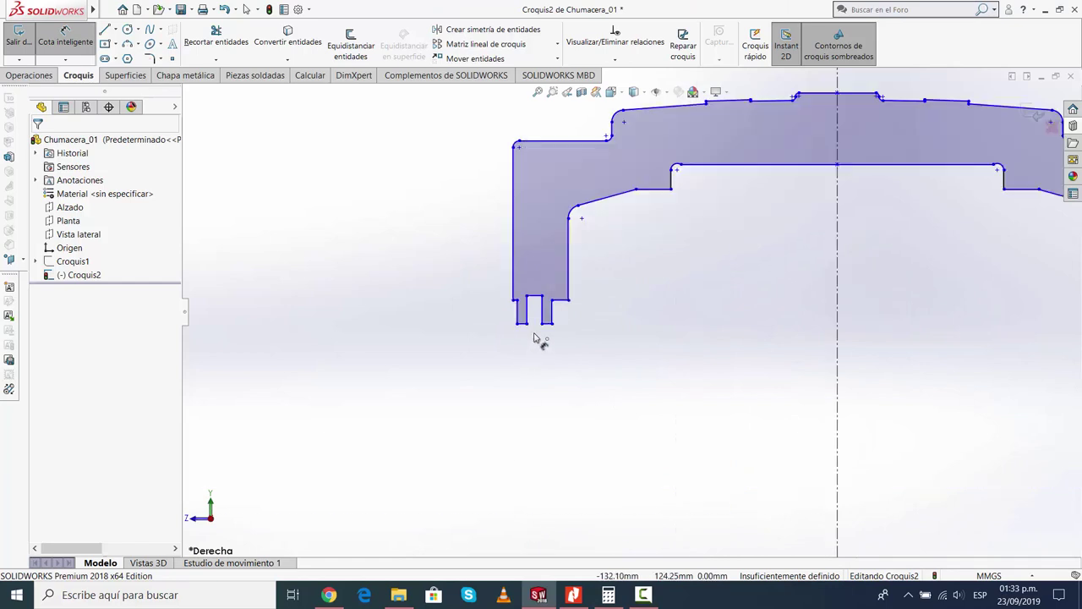
pyautogui.click(523, 324)
pyautogui.scroll(3, 602, 474)
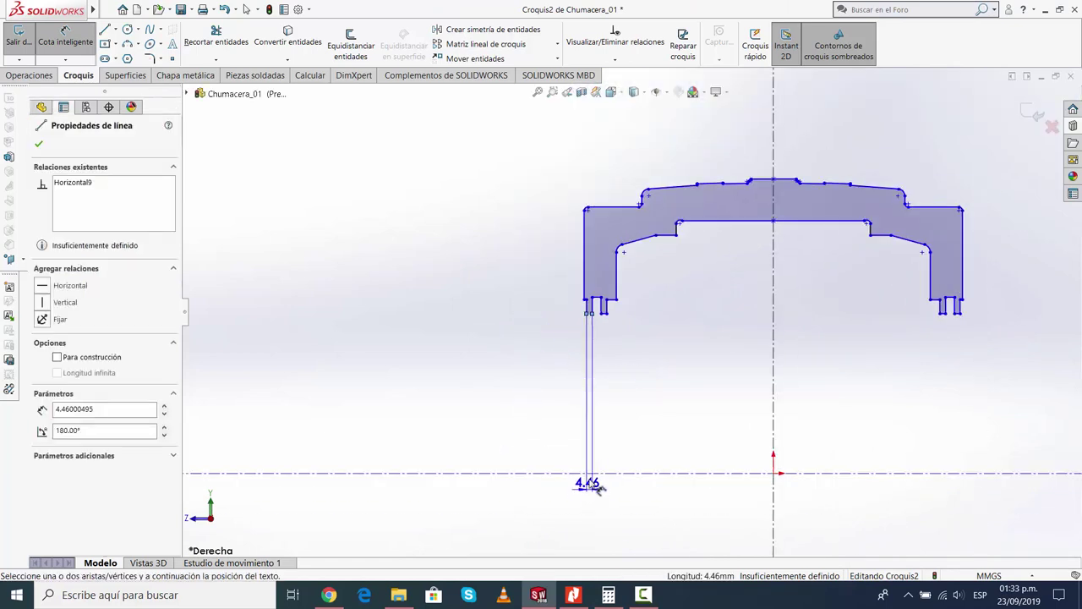
pyautogui.moveTo(597, 486); pyautogui.dragTo(469, 508)
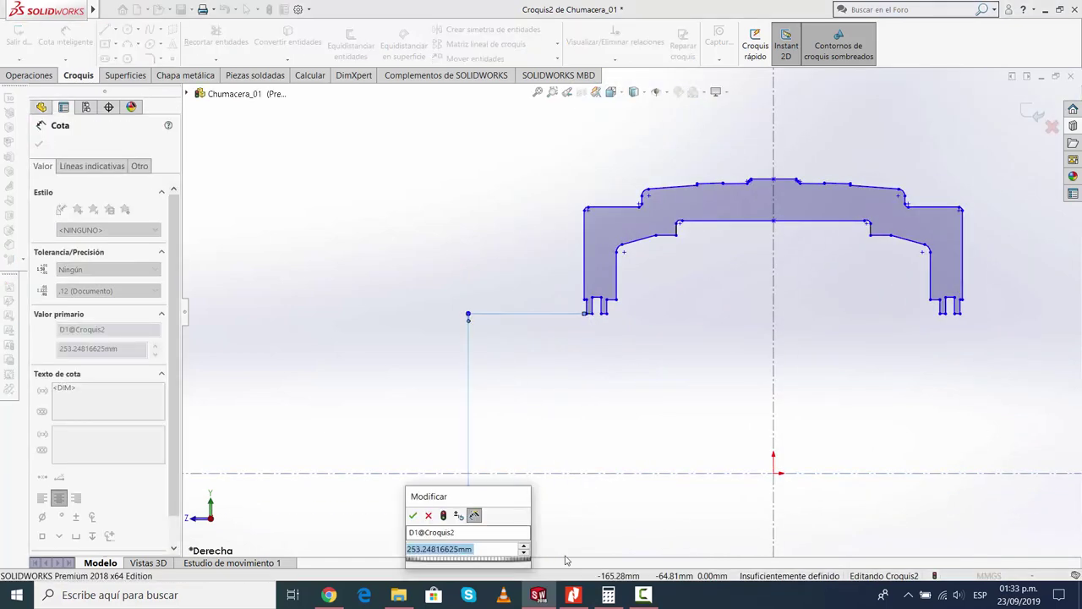
pyautogui.write('242.')
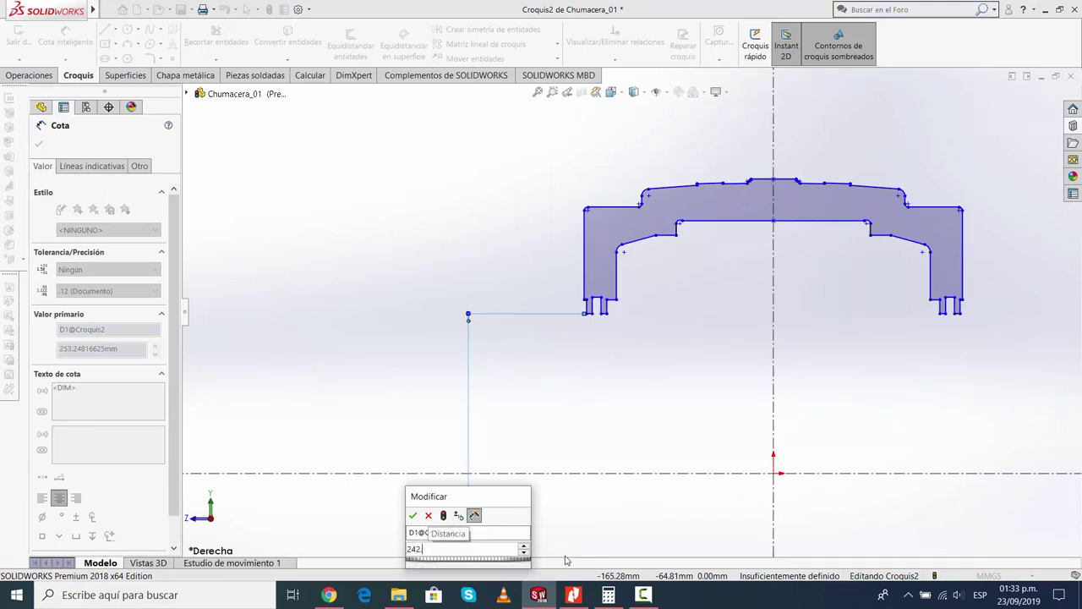
pyautogui.write('89+2')
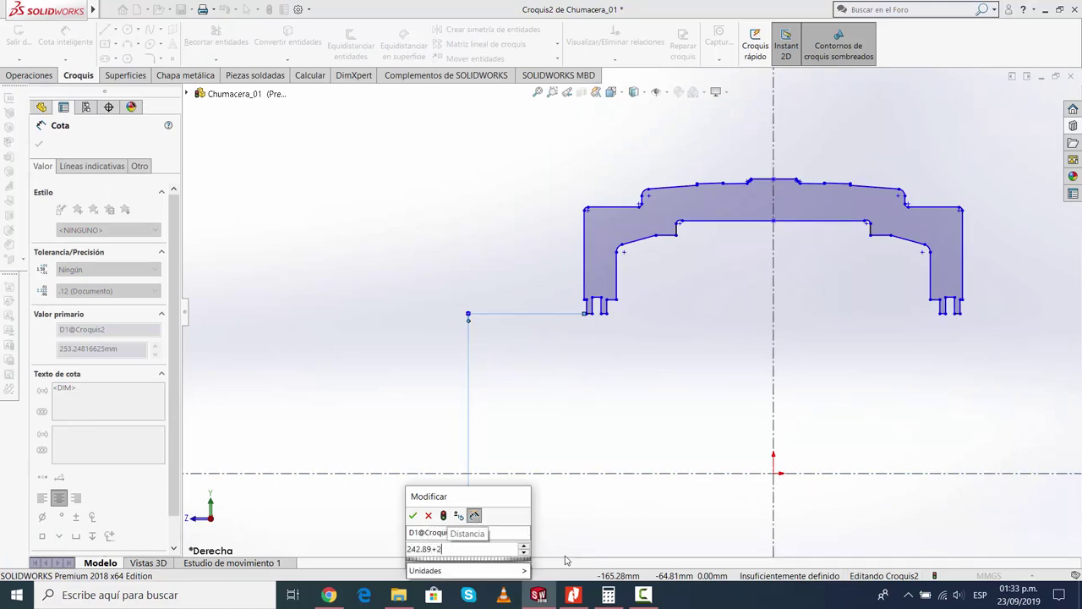
pyautogui.write('*5.')
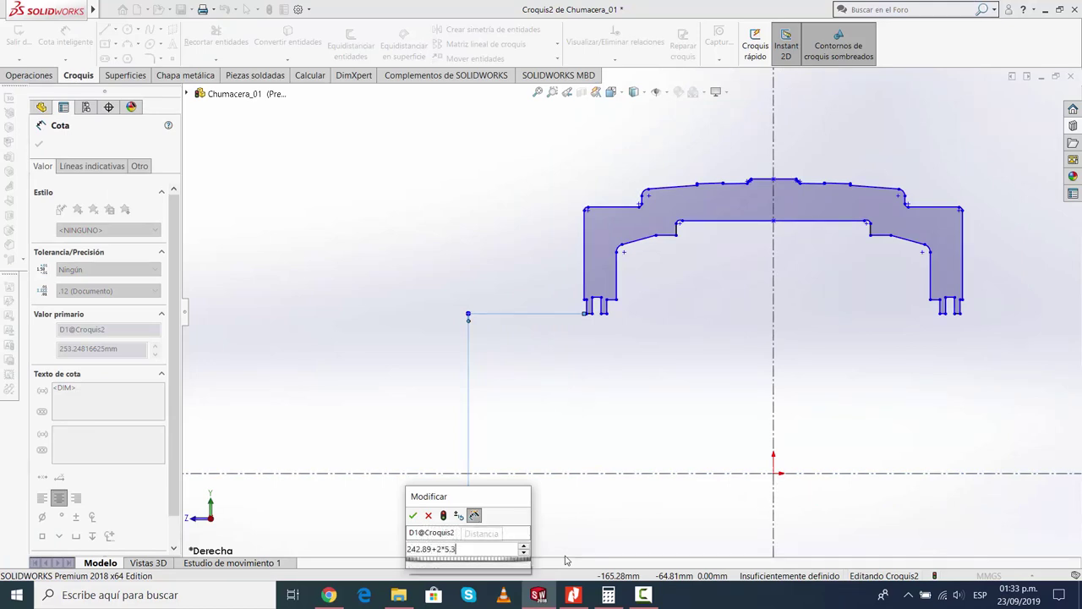
pyautogui.write('36')
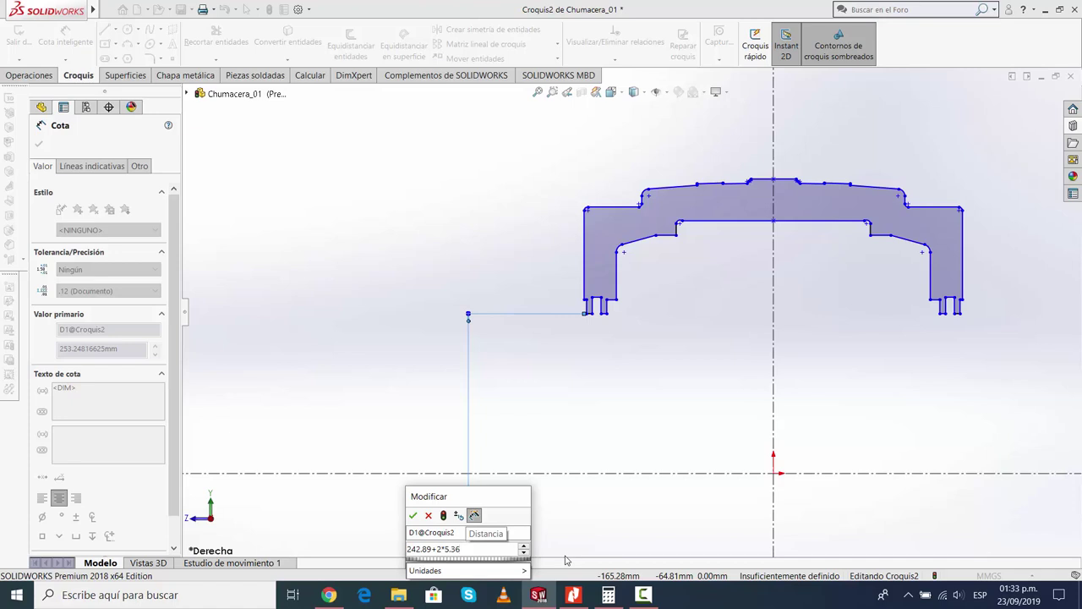
pyautogui.press('Return')
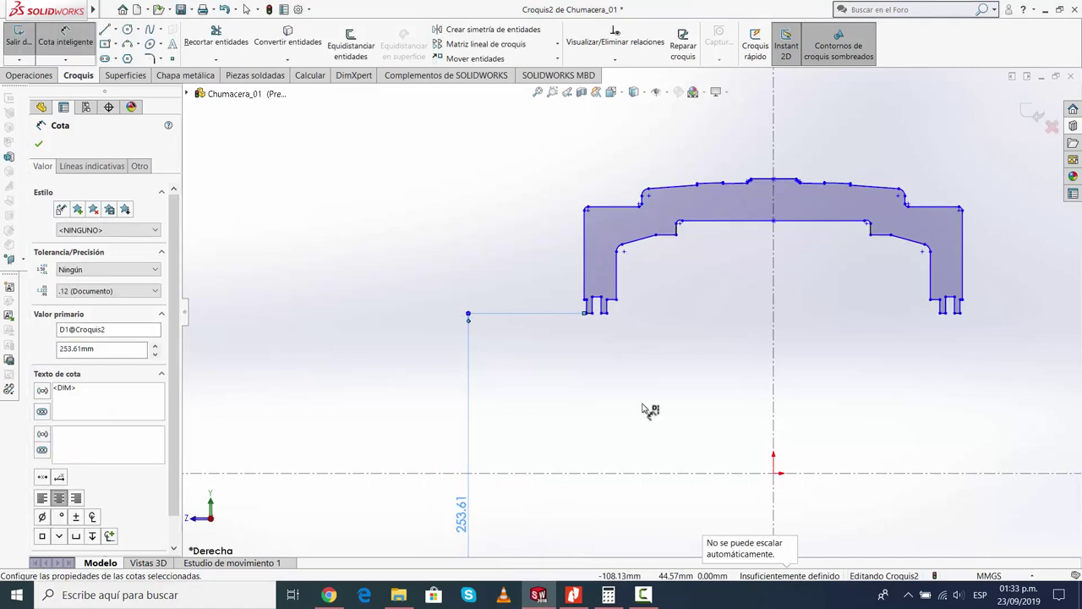
pyautogui.scroll(3, 626, 436)
pyautogui.press('Escape')
pyautogui.scroll(-3, 641, 372)
pyautogui.scroll(-2, 637, 321)
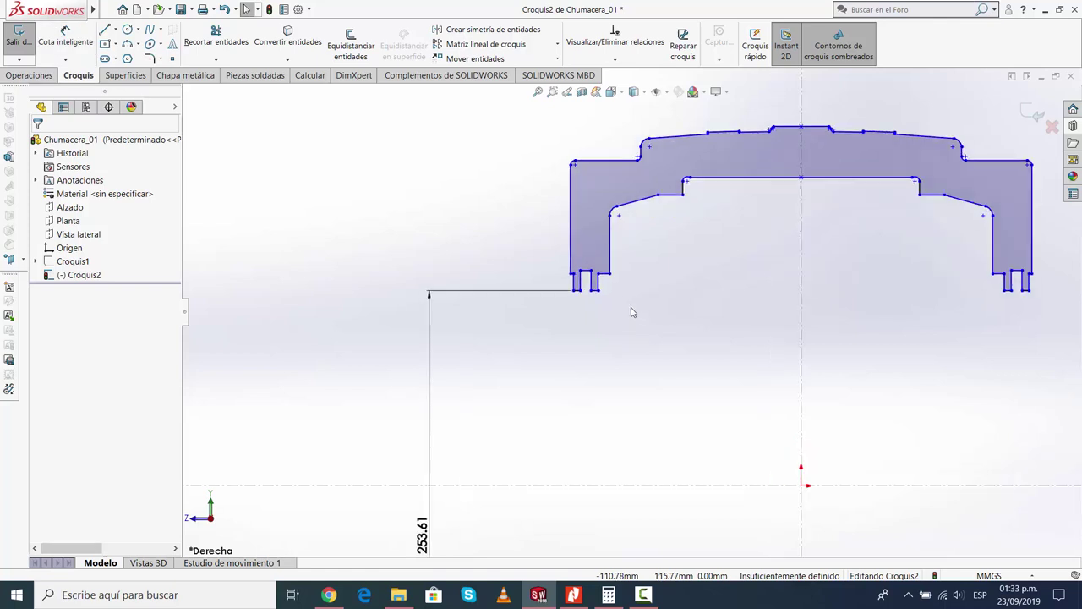
pyautogui.scroll(-2, 592, 296)
# Add a collinear relation between the left and right feet's bottom edges
pyautogui.click(554, 288)
pyautogui.scroll(3, 554, 288)
pyautogui.keyDown('ctrl'); pyautogui.click(901, 292); pyautogui.keyUp('ctrl')
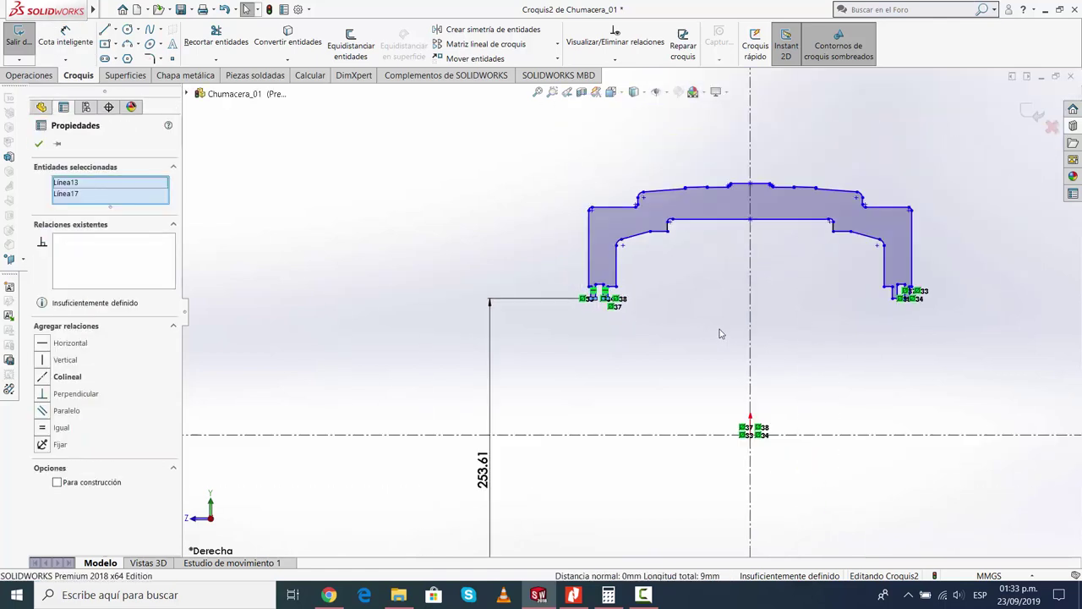
pyautogui.scroll(-3, 693, 288)
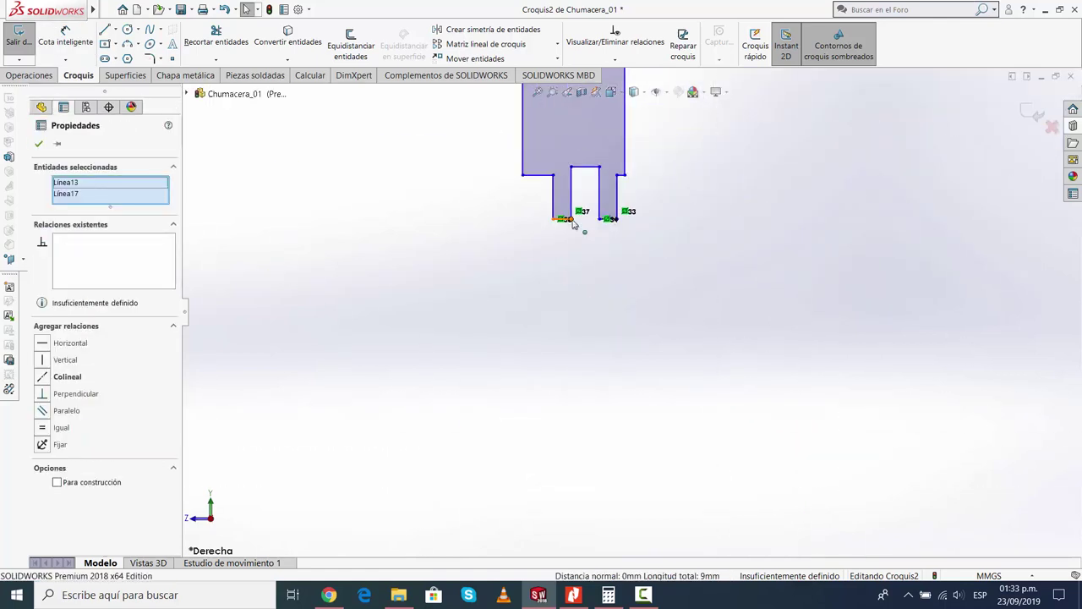
pyautogui.scroll(2, 572, 222)
pyautogui.scroll(3, 594, 316)
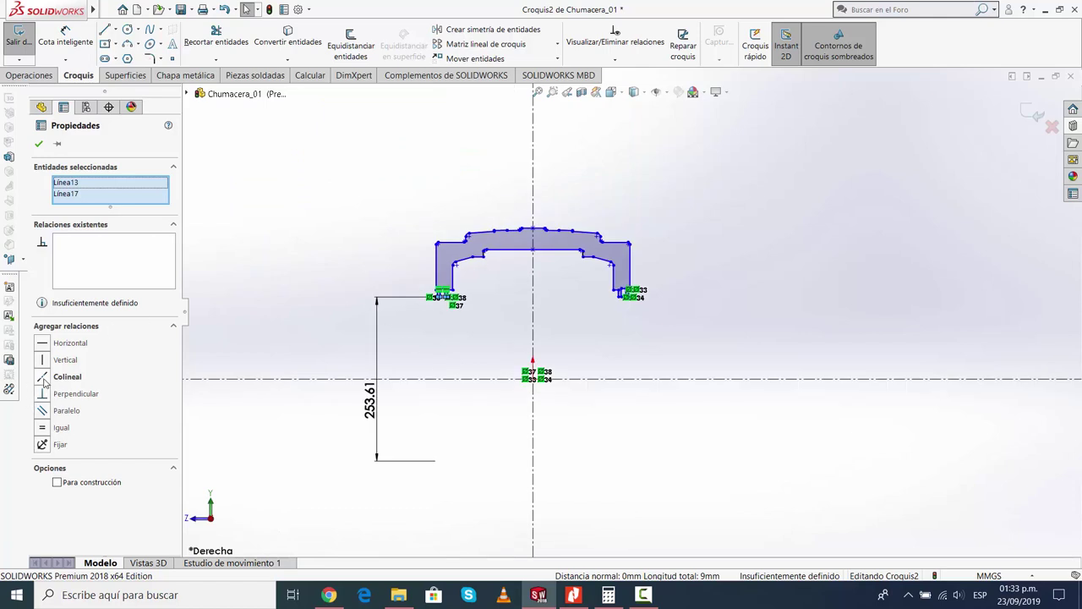
pyautogui.click(39, 145)
pyautogui.scroll(-2, 379, 306)
pyautogui.scroll(1, 422, 338)
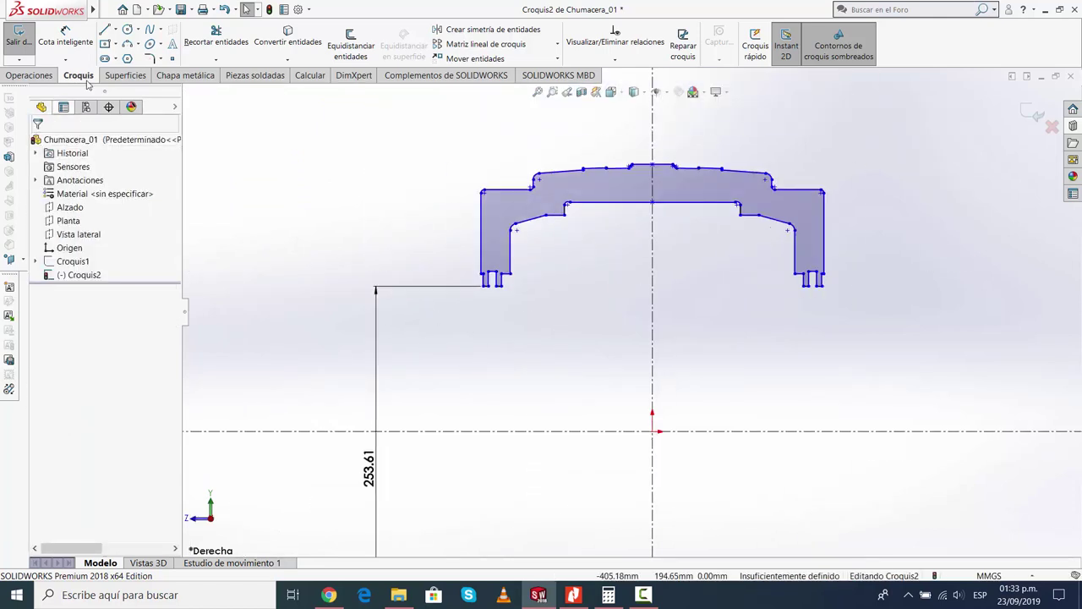
# Start dimensions on the left and right slot bottom lines, then cancel both unwanted dimensions
pyautogui.click(65, 38)
pyautogui.scroll(-2, 505, 306)
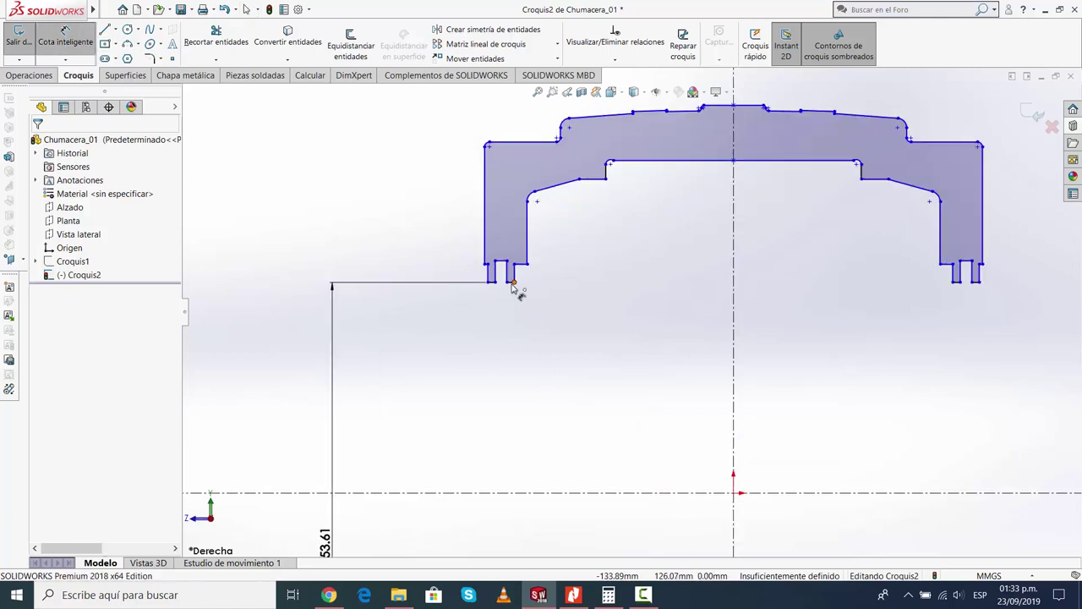
pyautogui.scroll(-2, 511, 288)
pyautogui.click(532, 291)
pyautogui.scroll(3, 534, 293)
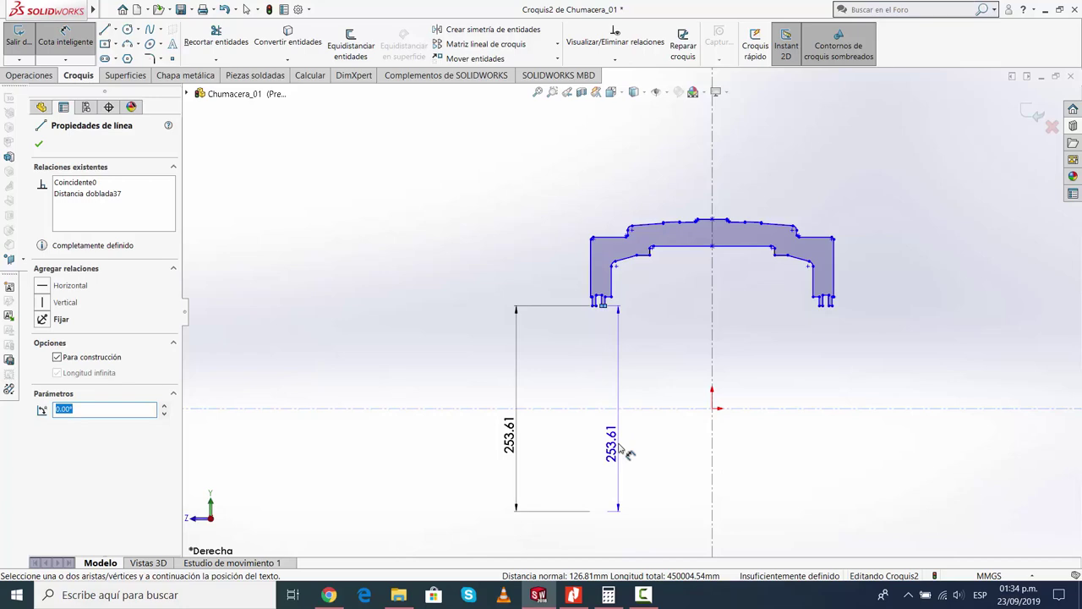
pyautogui.press('Escape')
pyautogui.scroll(-3, 738, 313)
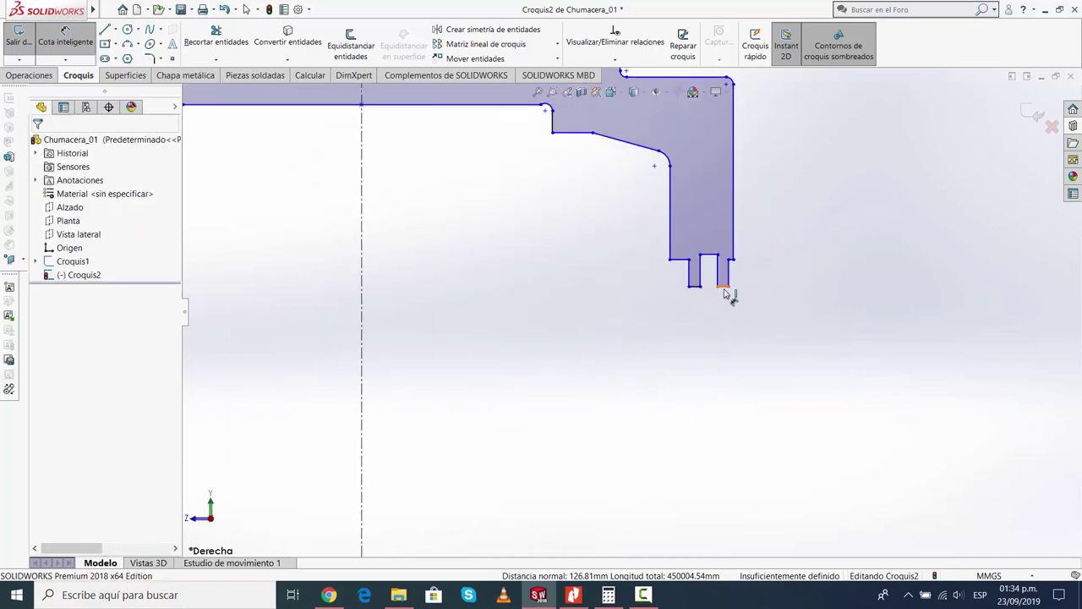
pyautogui.click(725, 290)
pyautogui.scroll(3, 739, 397)
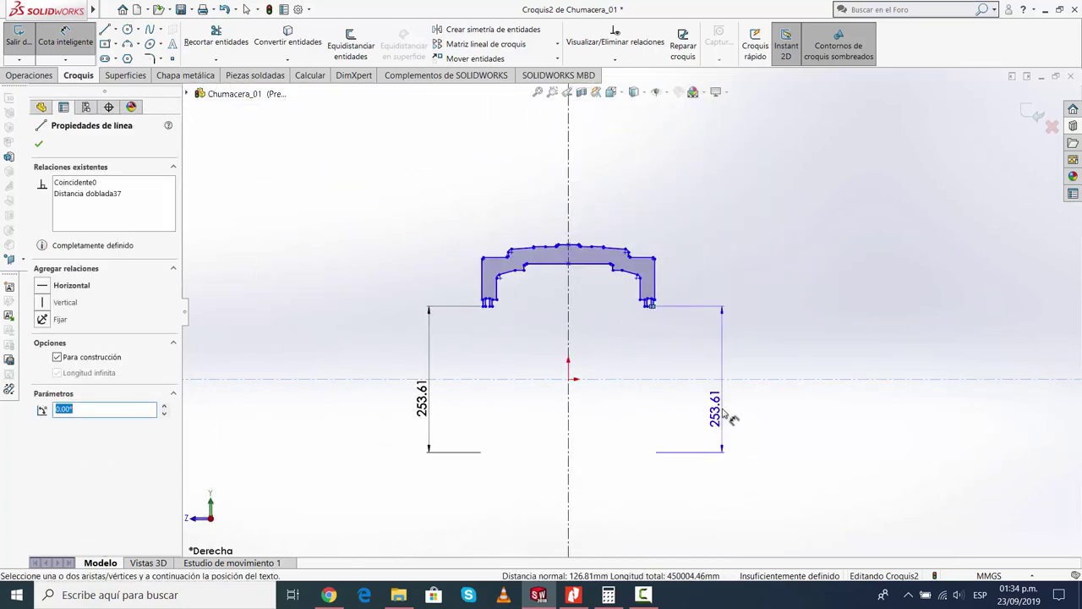
pyautogui.press('Escape')
pyautogui.scroll(-2, 575, 302)
pyautogui.scroll(-3, 575, 302)
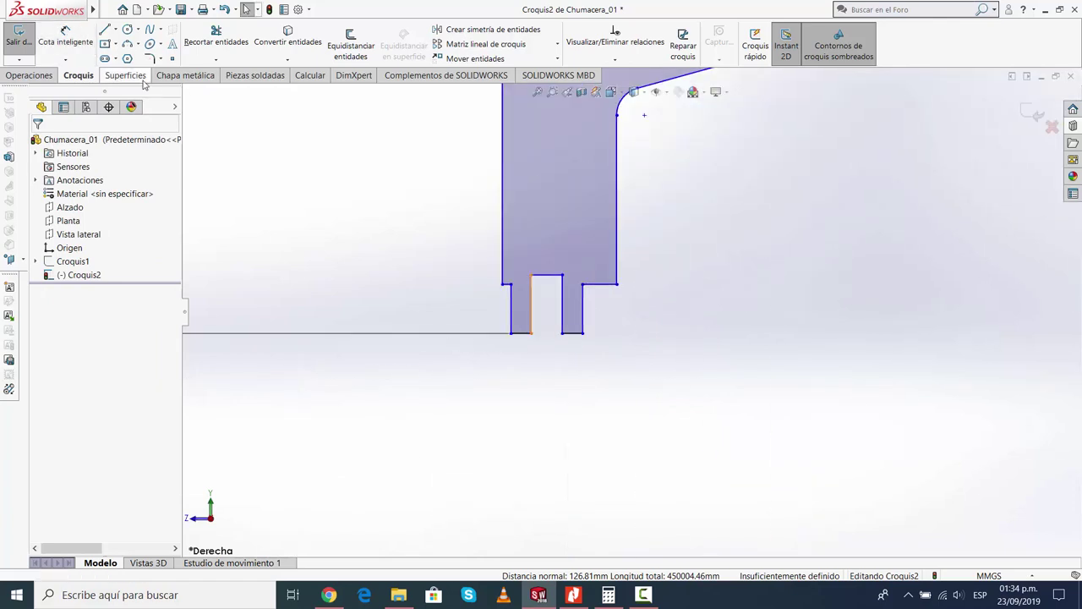
# With Smart Dimension, dimension both left foot legs to 4.50 mm width
pyautogui.click(65, 39)
pyautogui.click(561, 311)
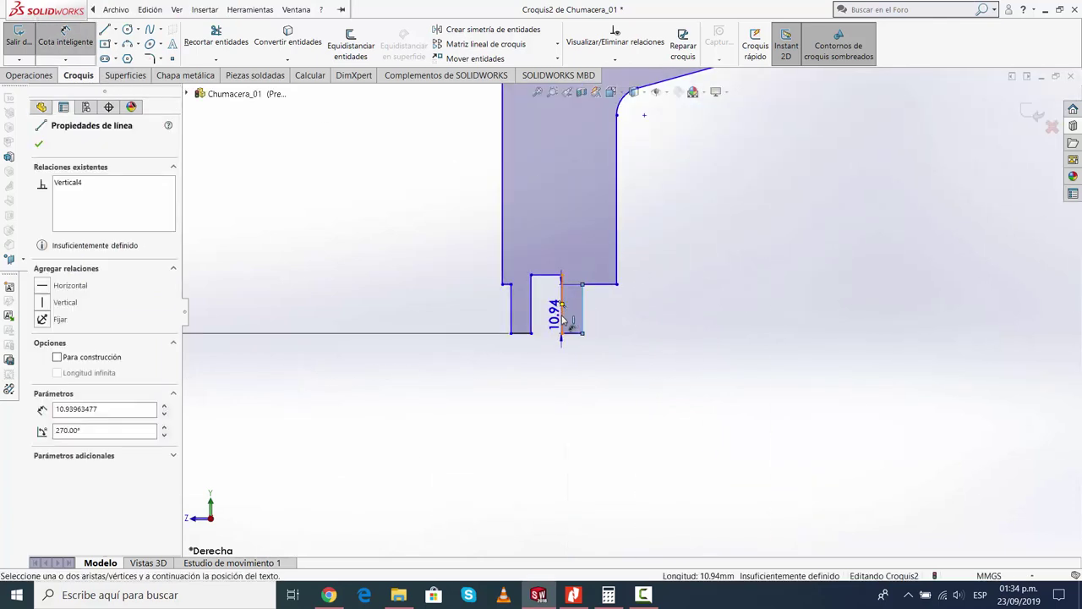
pyautogui.click(583, 313)
pyautogui.click(575, 380)
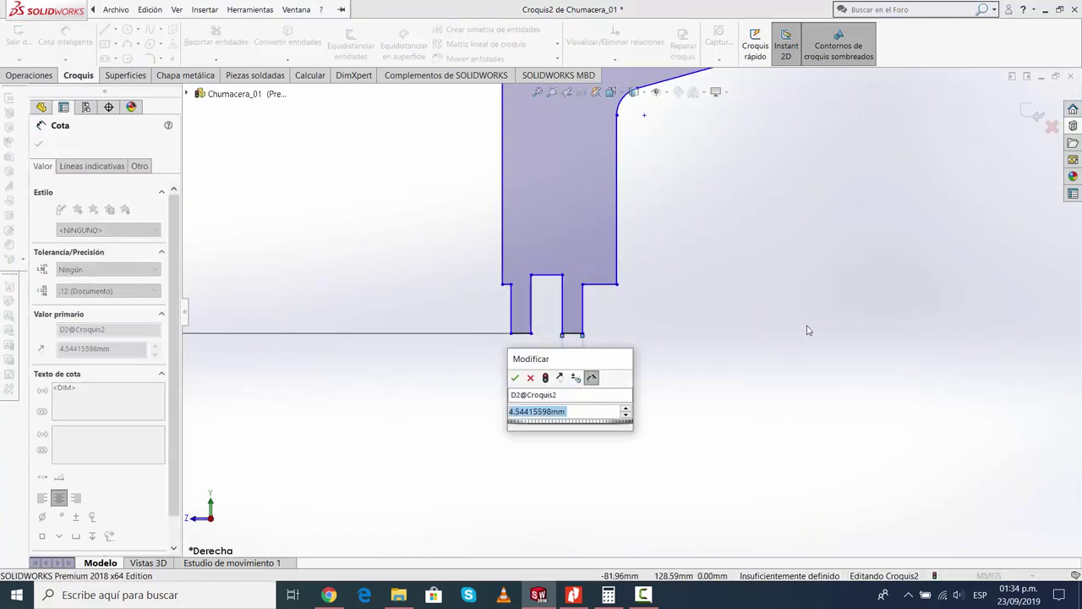
pyautogui.write('4.5')
pyautogui.press('Return')
pyautogui.click(530, 326)
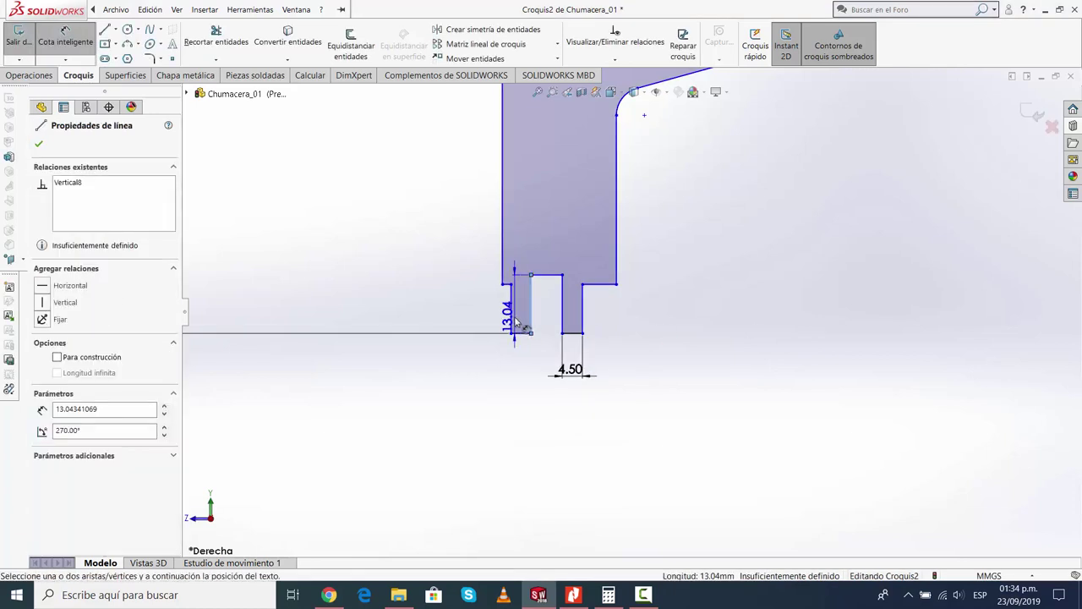
pyautogui.click(512, 309)
pyautogui.click(526, 372)
pyautogui.write('4.')
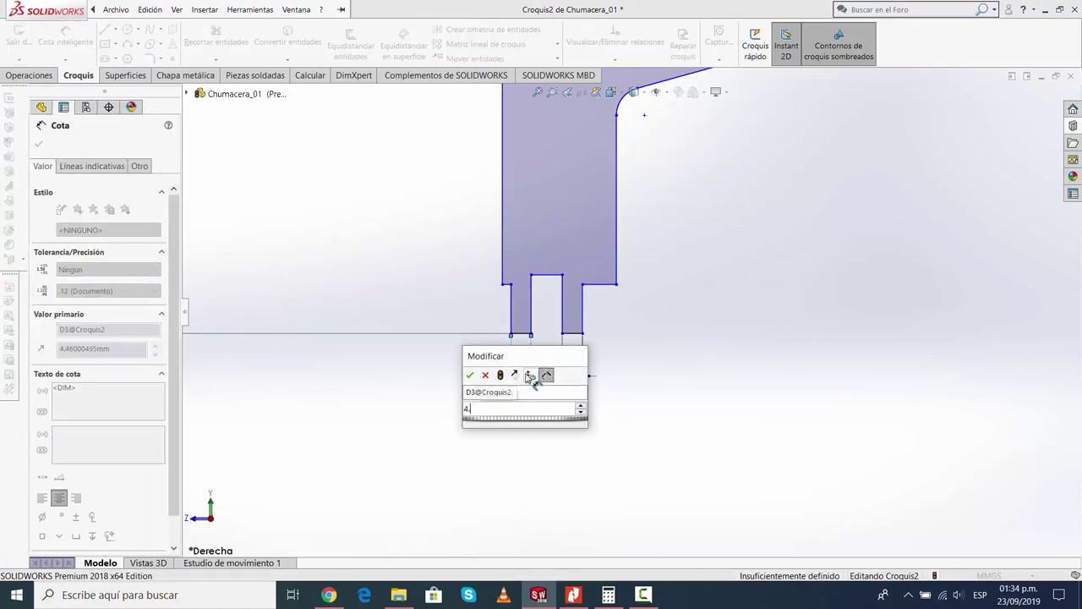
pyautogui.write('5')
pyautogui.press('Return')
pyautogui.press('Escape')
# Dimension the horizontal ledge edge to 7.50 mm
pyautogui.scroll(-1, 604, 318)
pyautogui.scroll(-1, 608, 287)
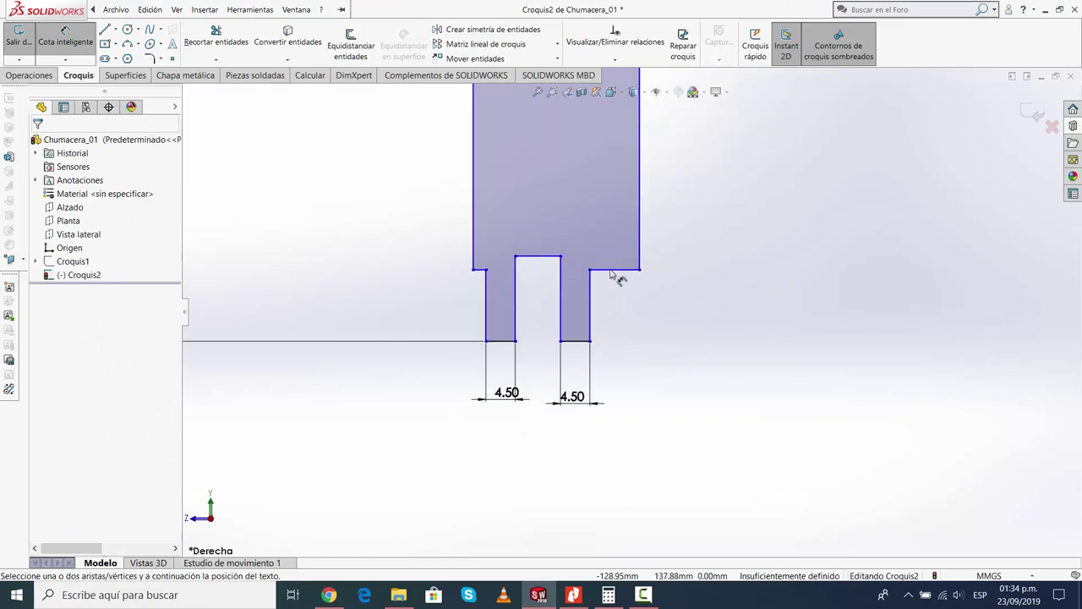
pyautogui.click(632, 269)
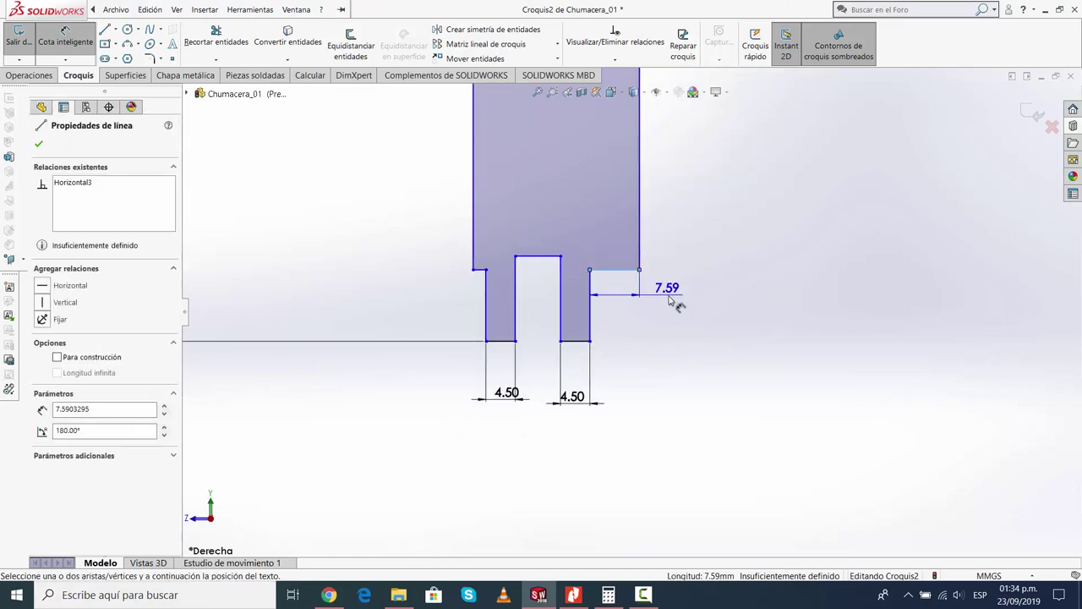
pyautogui.click(675, 302)
pyautogui.write('7.5')
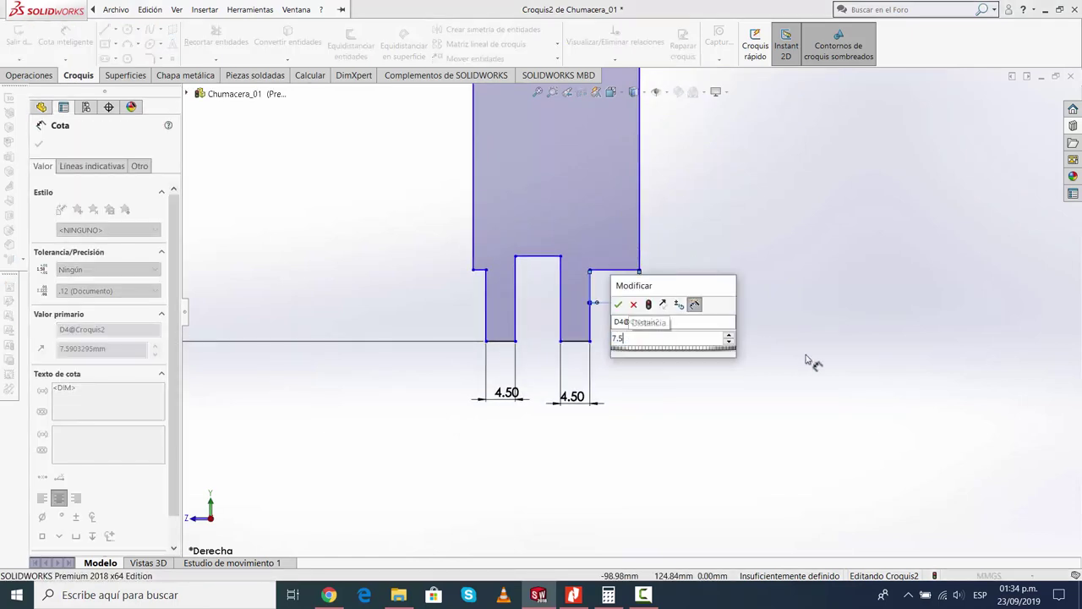
pyautogui.press('Return')
pyautogui.press('Escape')
# Set the slot's top width to 7.00 mm
pyautogui.click(542, 255)
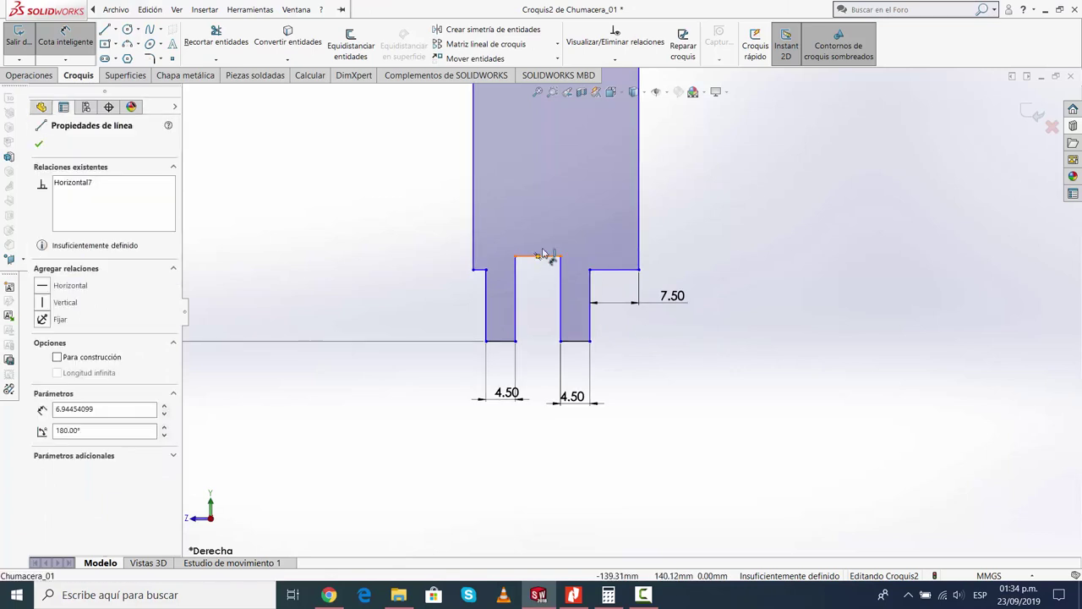
pyautogui.click(545, 225)
pyautogui.write('7')
pyautogui.press('Return')
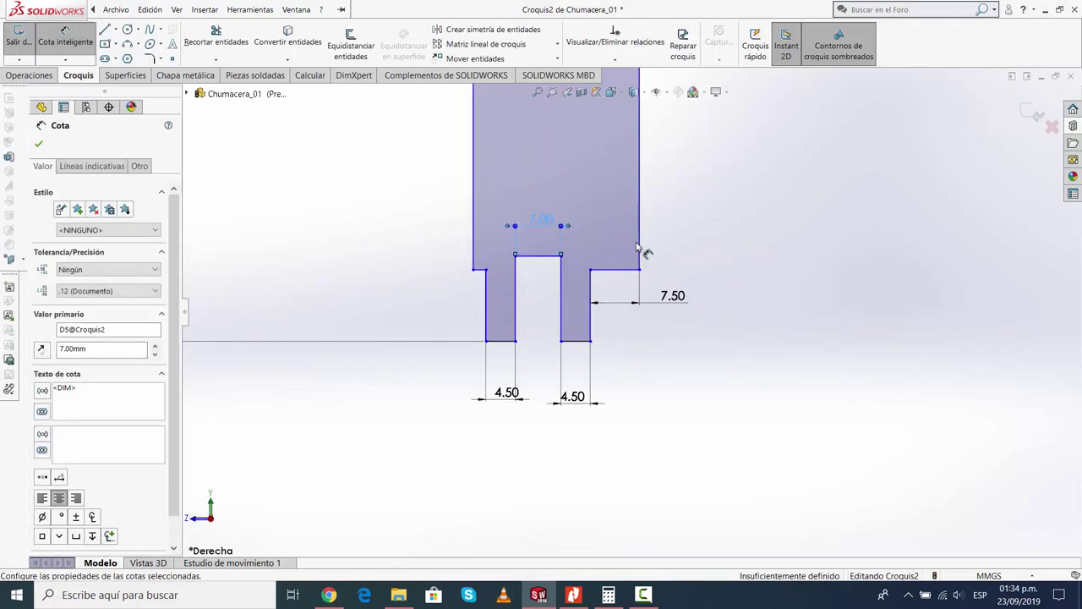
pyautogui.press('Escape')
# Dimension the slot depth to 13.00 mm, from its top to its bottom edge
pyautogui.scroll(-3, 563, 279)
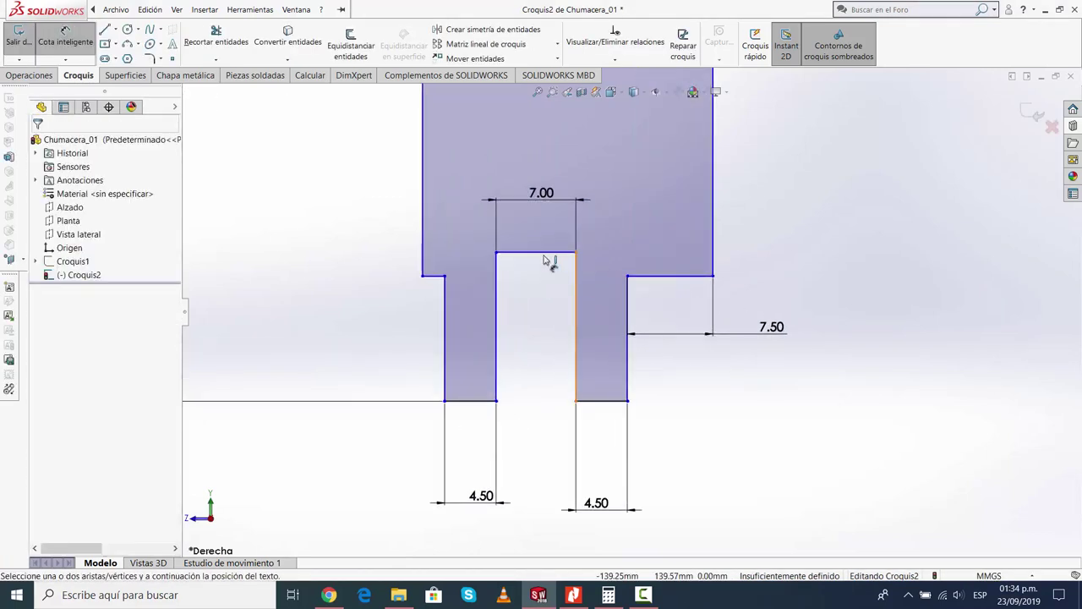
pyautogui.click(545, 253)
pyautogui.click(596, 401)
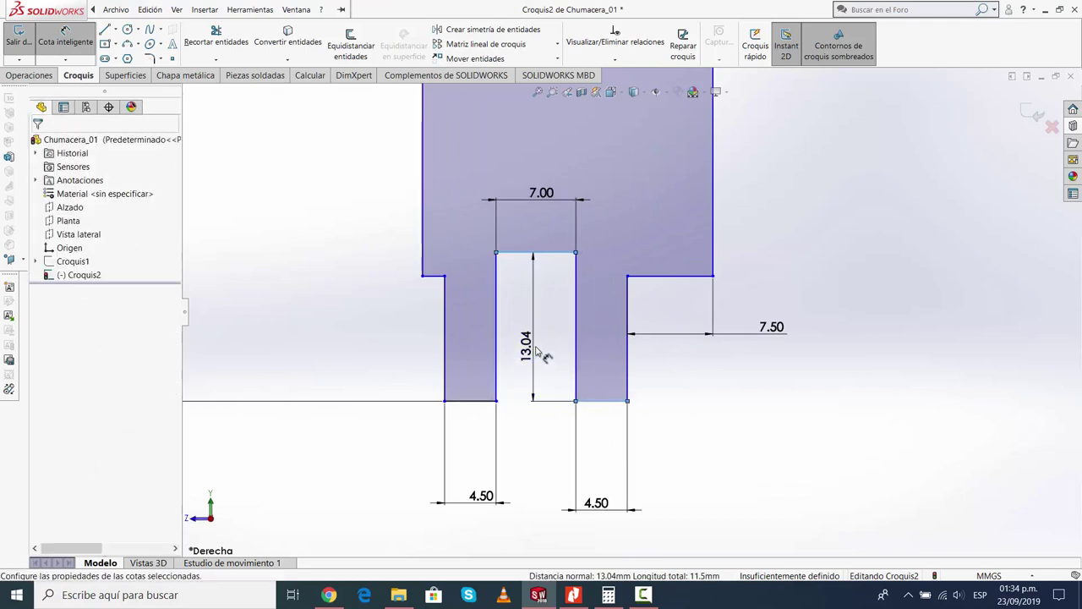
pyautogui.click(538, 353)
pyautogui.write('13')
pyautogui.press('Return')
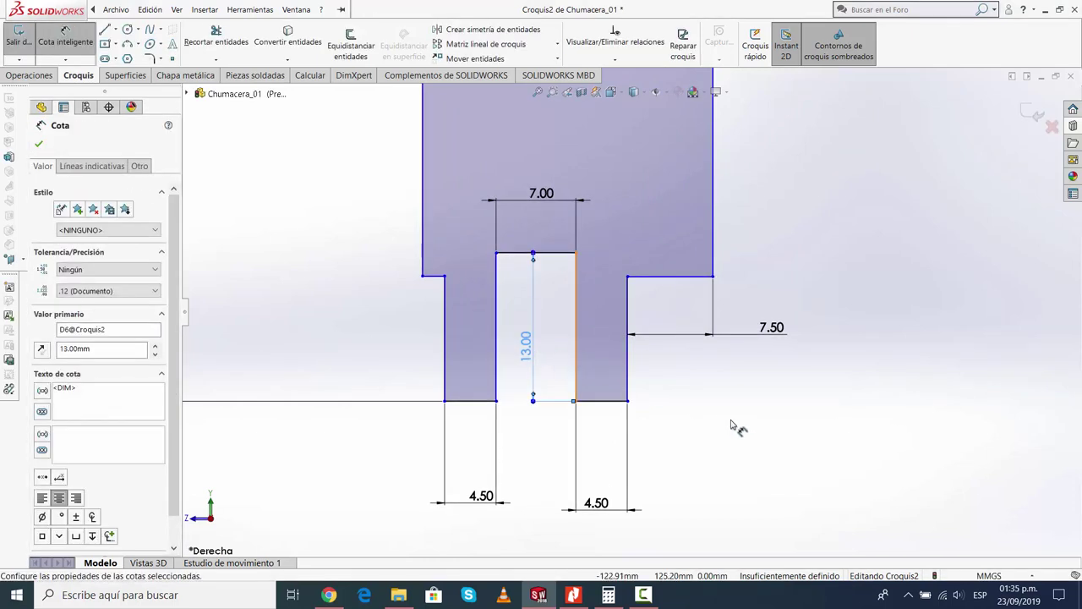
pyautogui.press('Escape')
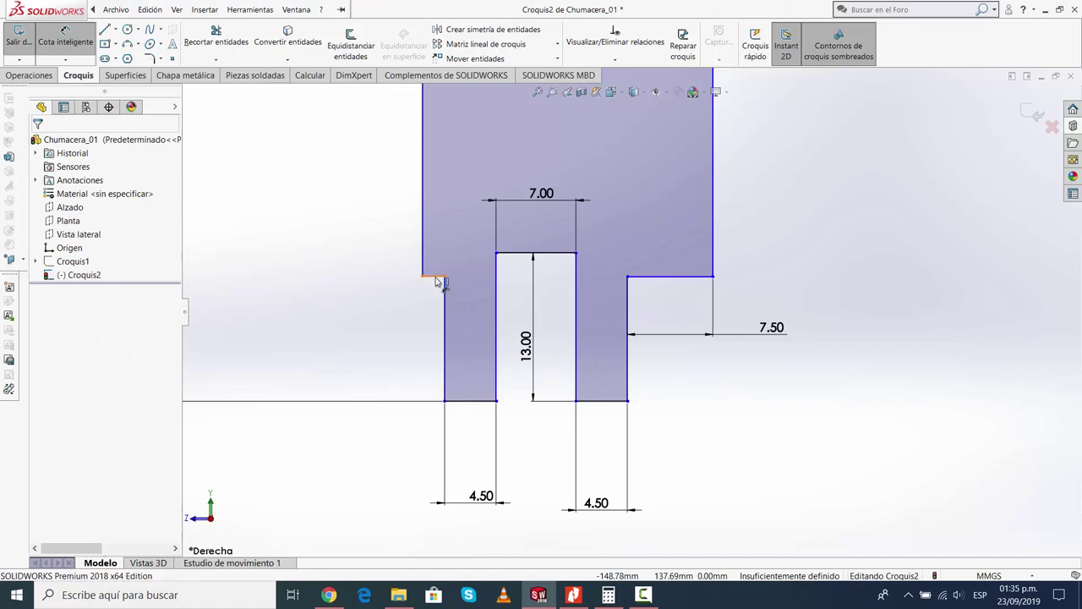
# Dimension the short step edge beside the foot to 2.00 mm
pyautogui.click(435, 276)
pyautogui.click(397, 252)
pyautogui.write('2')
pyautogui.press('Return')
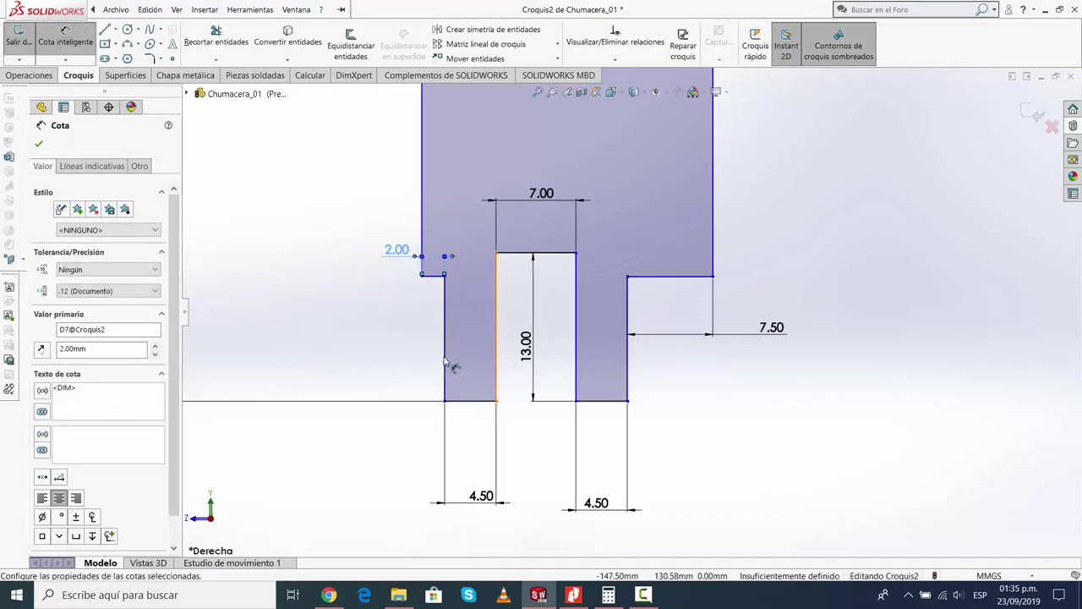
pyautogui.press('Escape')
pyautogui.scroll(2, 406, 338)
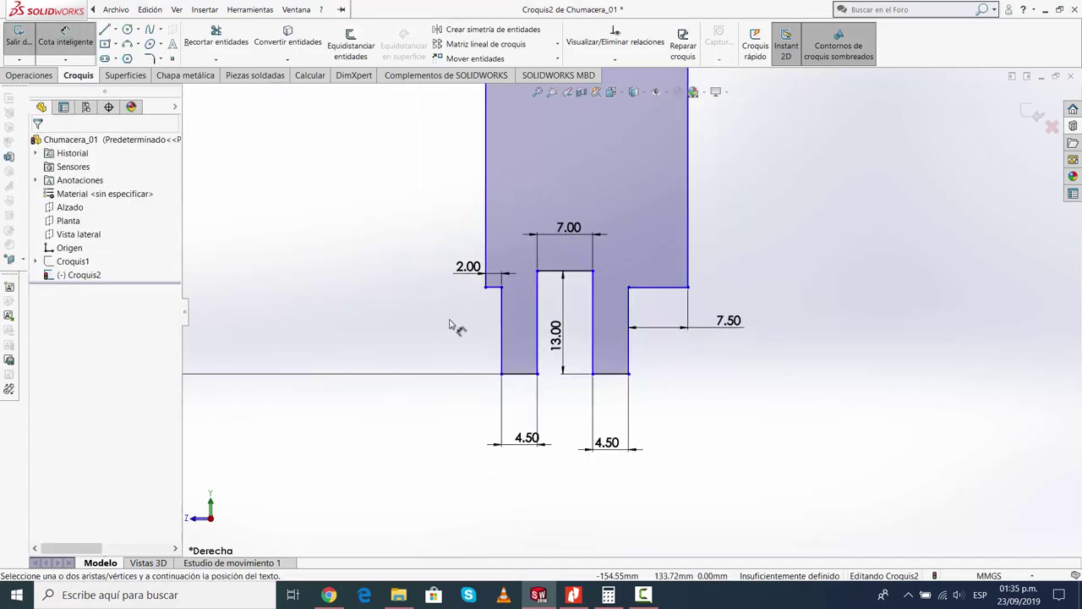
pyautogui.scroll(3, 454, 324)
pyautogui.scroll(1, 459, 318)
pyautogui.scroll(3, 462, 320)
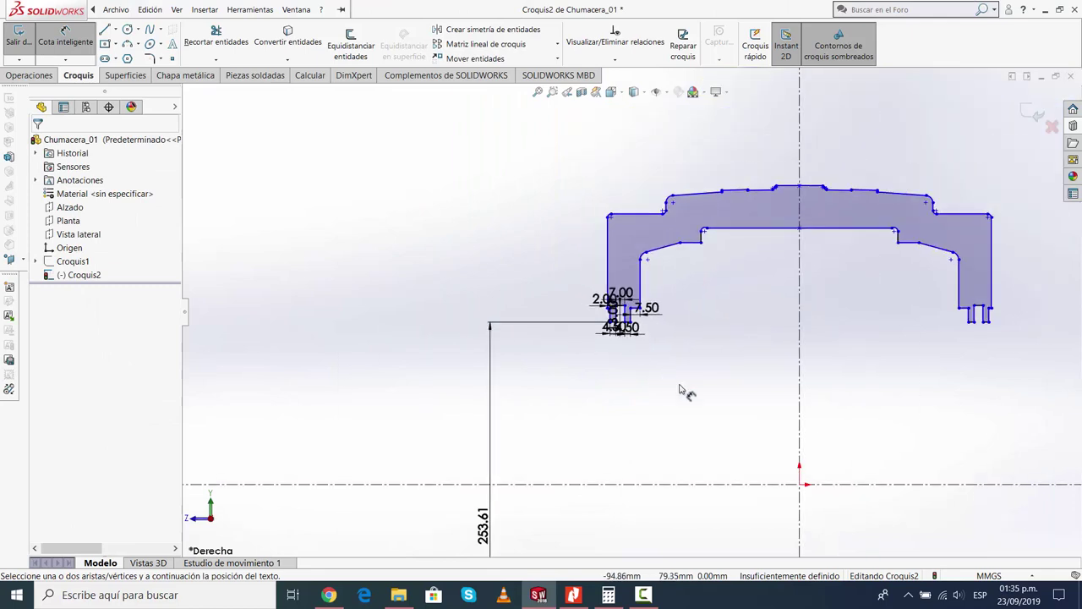
# Give the inner corner fillet a radius of R6.22
pyautogui.scroll(-3, 668, 283)
pyautogui.scroll(-1, 801, 315)
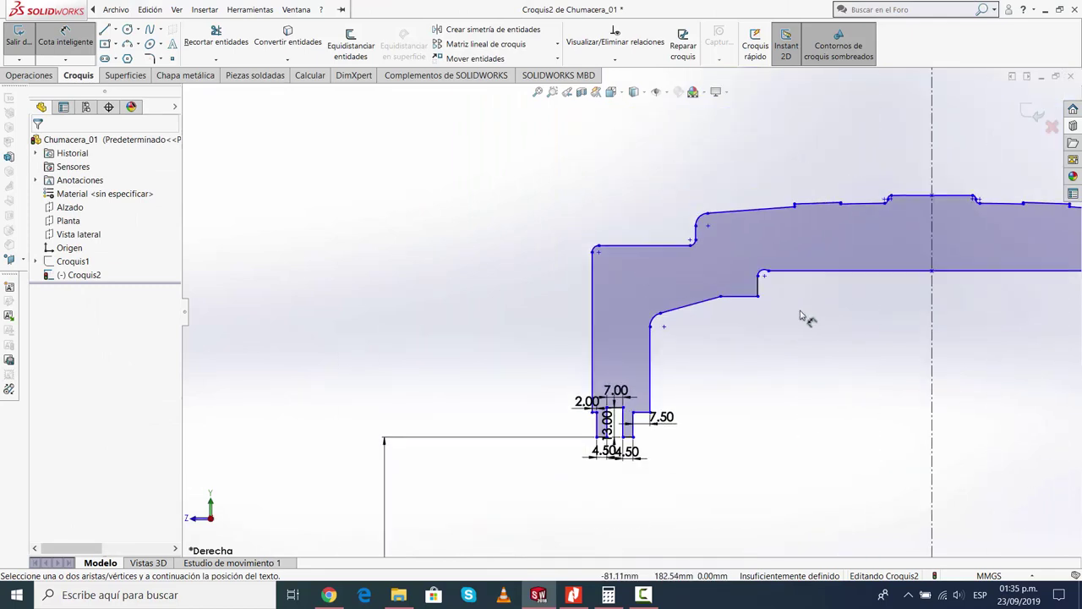
pyautogui.click(662, 325)
pyautogui.scroll(-2, 655, 319)
pyautogui.scroll(-1, 630, 300)
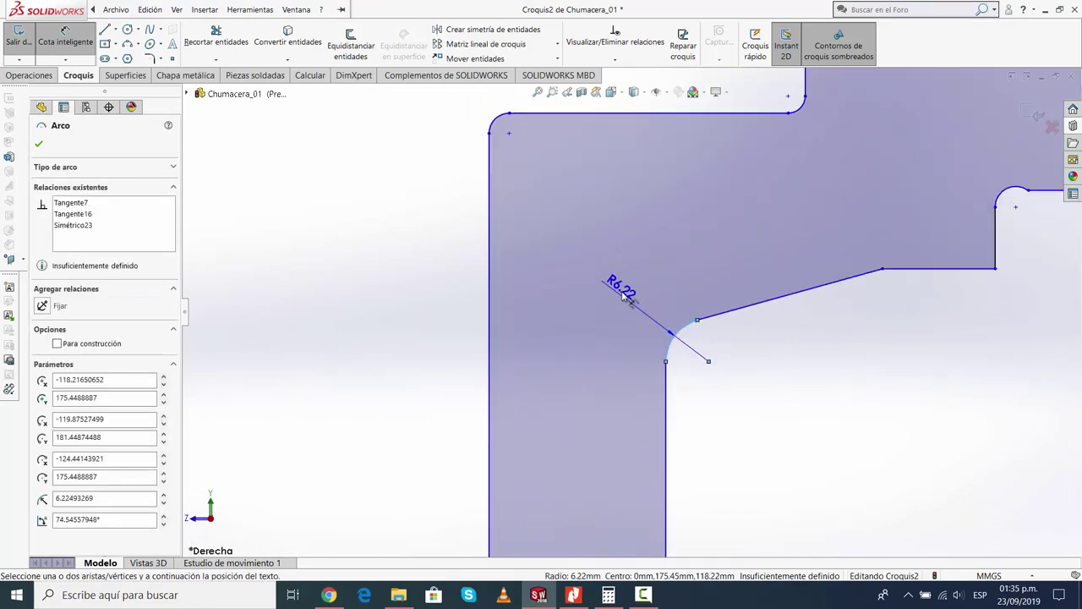
pyautogui.doubleClick(624, 293)
pyautogui.write('6.')
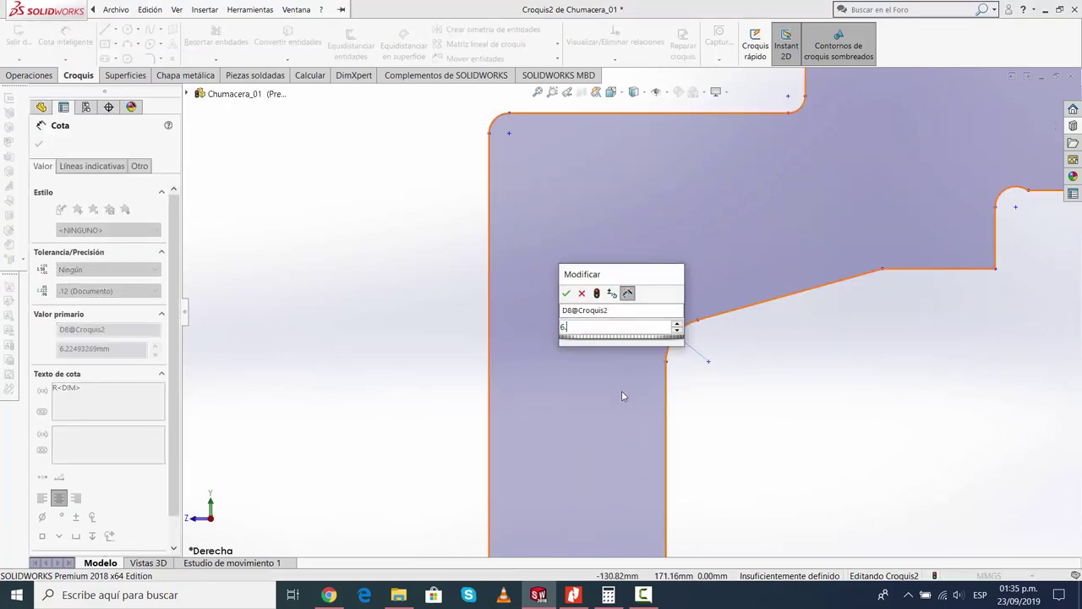
pyautogui.write('22')
pyautogui.press('Return')
# Dimension the outer top-left corner fillet to R3.00
pyautogui.scroll(2, 749, 387)
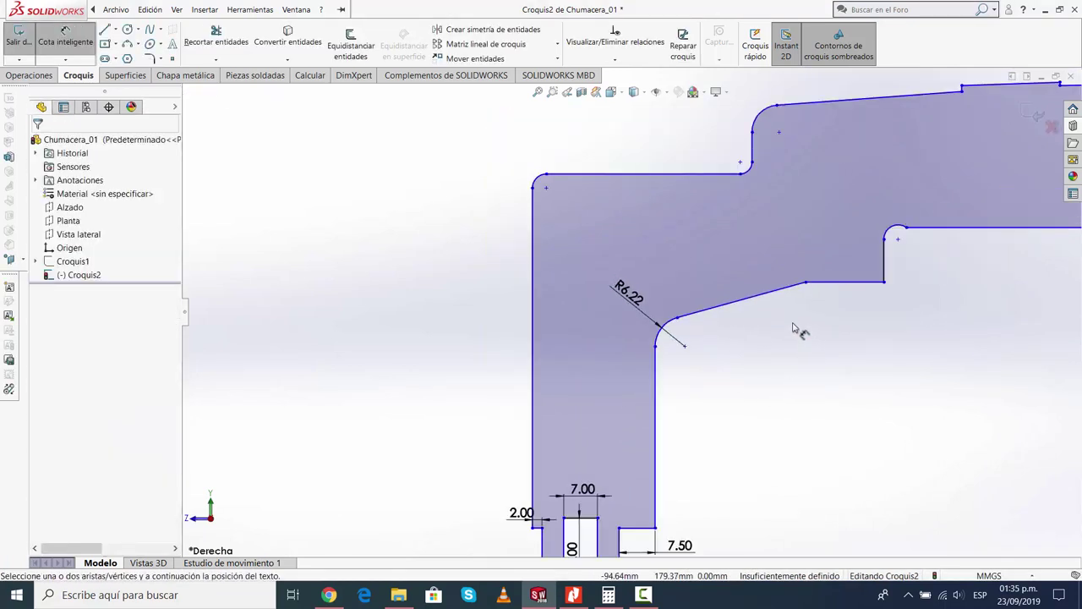
pyautogui.scroll(-1, 536, 174)
pyautogui.scroll(-1, 536, 174)
pyautogui.click(575, 204)
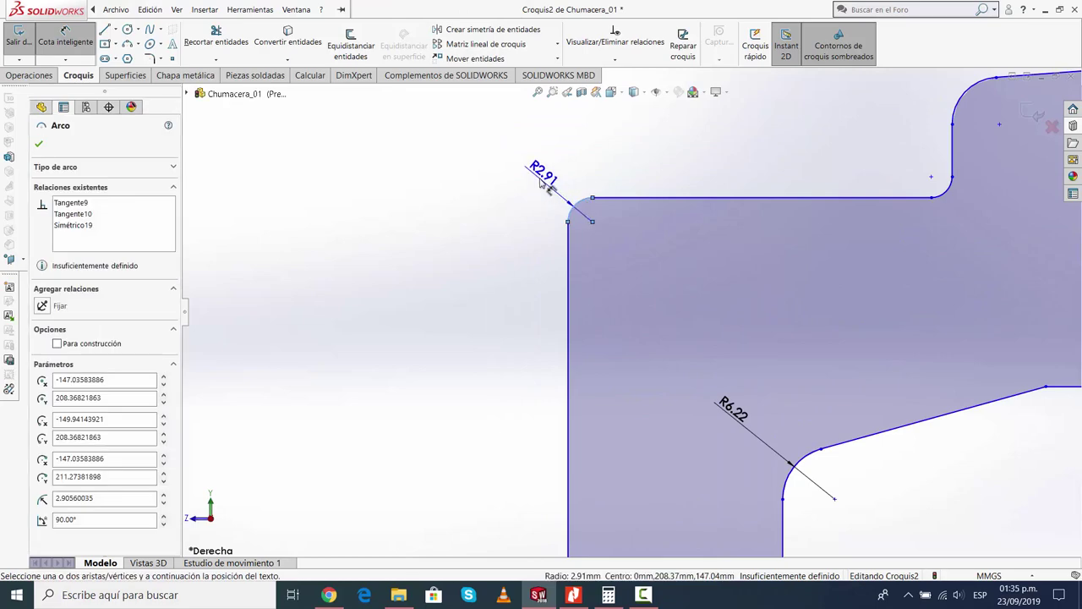
pyautogui.doubleClick(541, 182)
pyautogui.write('3')
pyautogui.press('Return')
# Dimension the step corner fillet to R2.50
pyautogui.scroll(2, 535, 241)
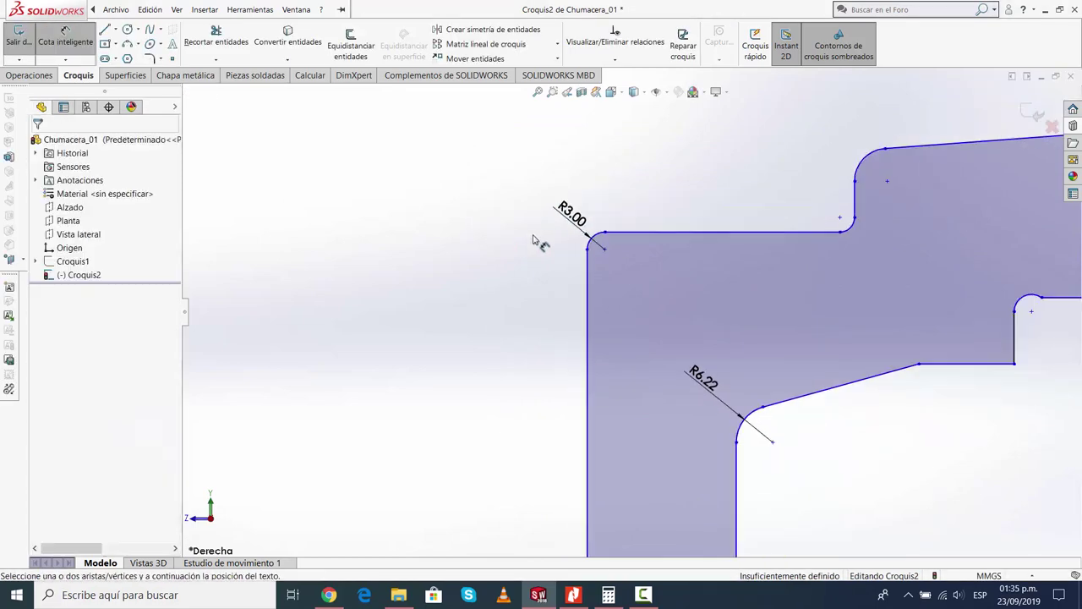
pyautogui.scroll(-2, 758, 261)
pyautogui.scroll(-2, 570, 273)
pyautogui.click(564, 269)
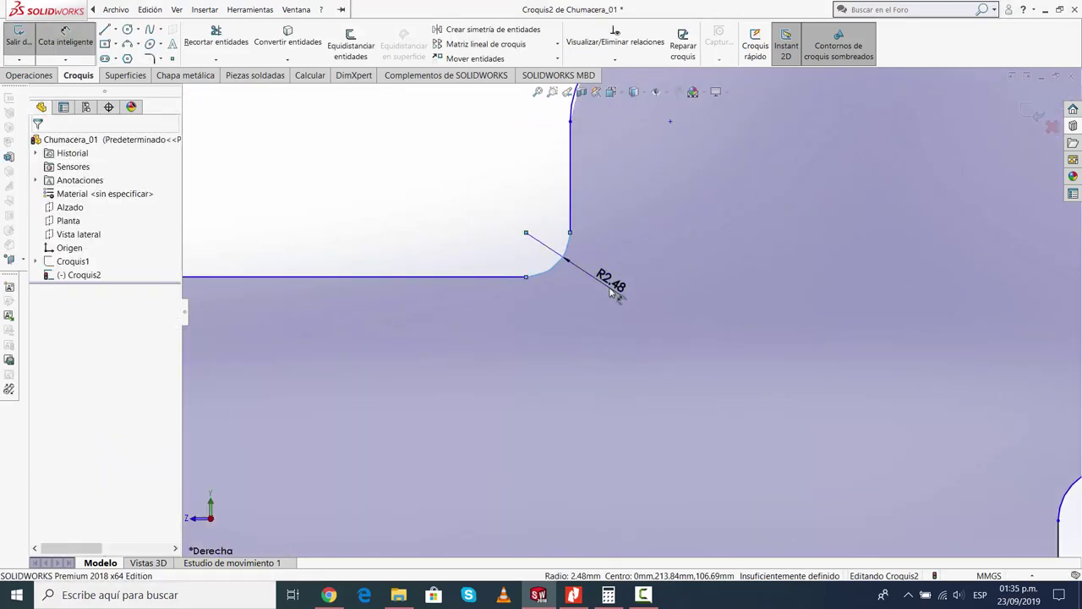
pyautogui.click(611, 290)
pyautogui.write('2.5')
pyautogui.press('Return')
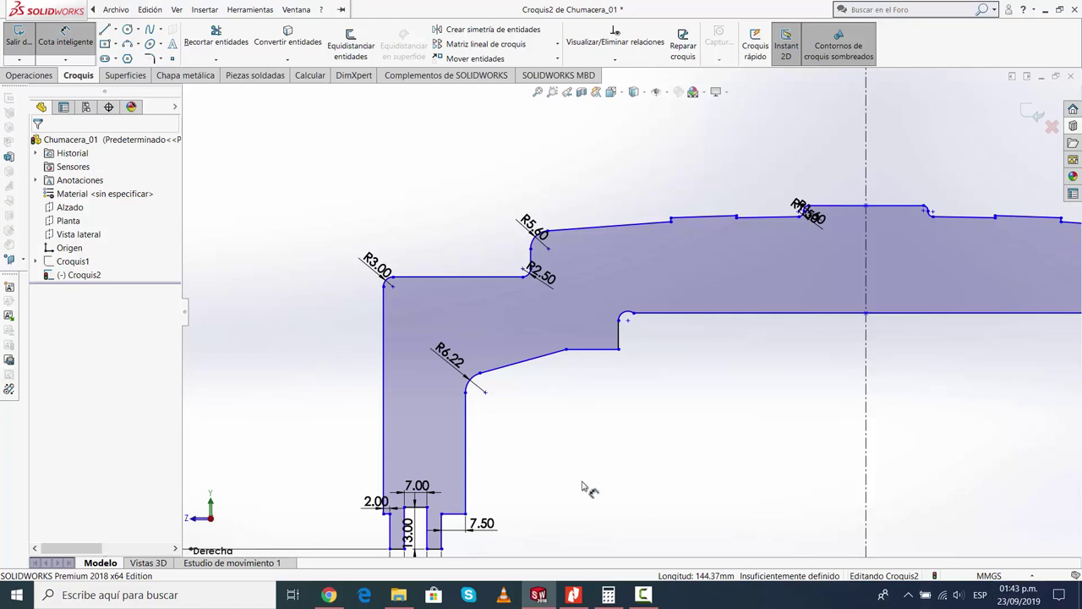
pyautogui.scroll(2, 582, 489)
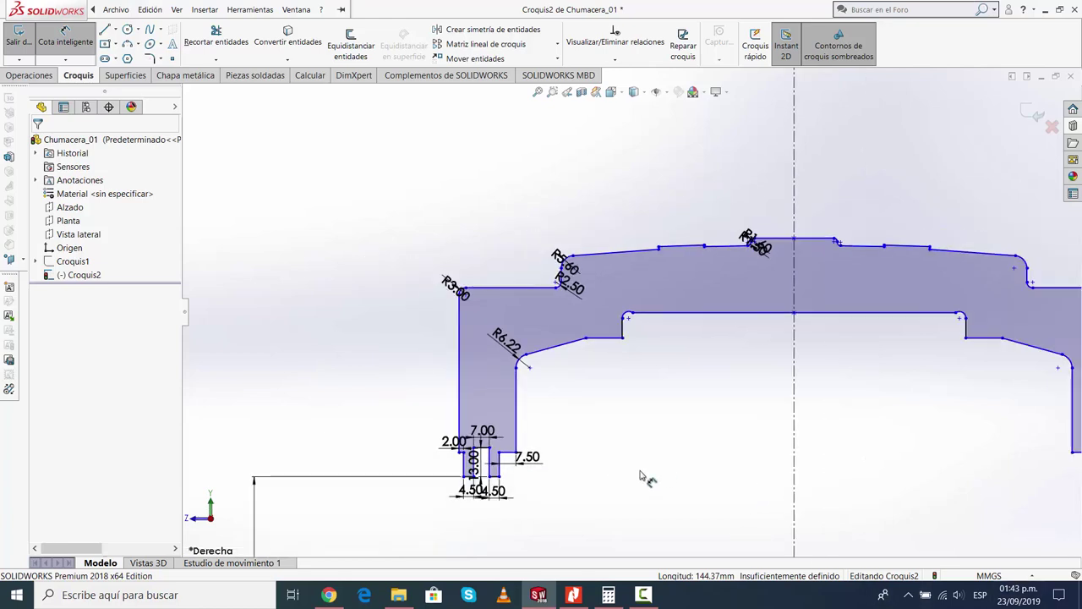
pyautogui.scroll(2, 648, 479)
pyautogui.scroll(2, 657, 473)
pyautogui.scroll(-4, 682, 357)
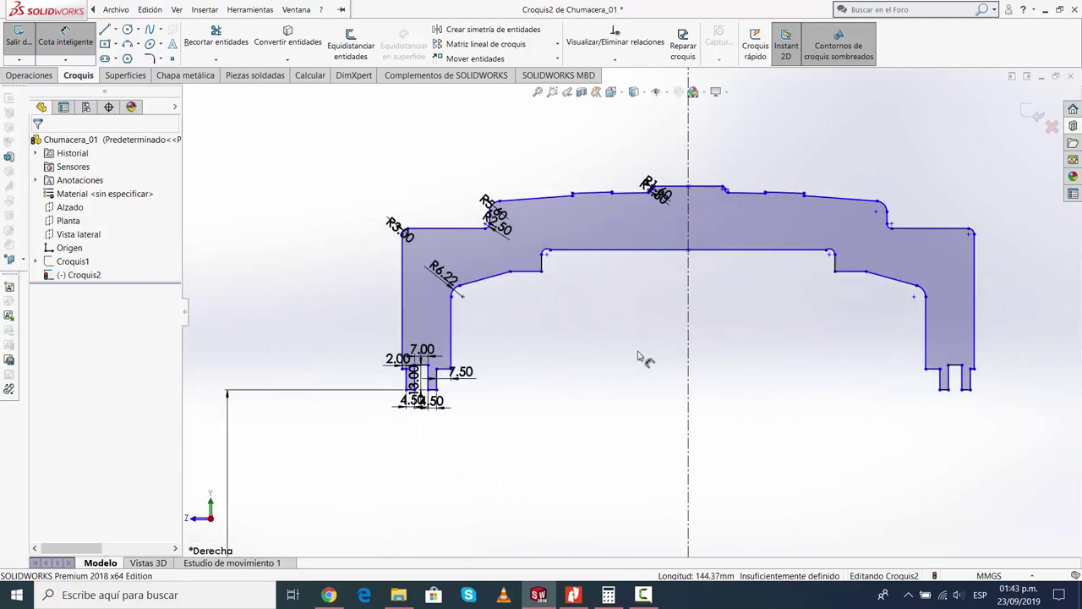
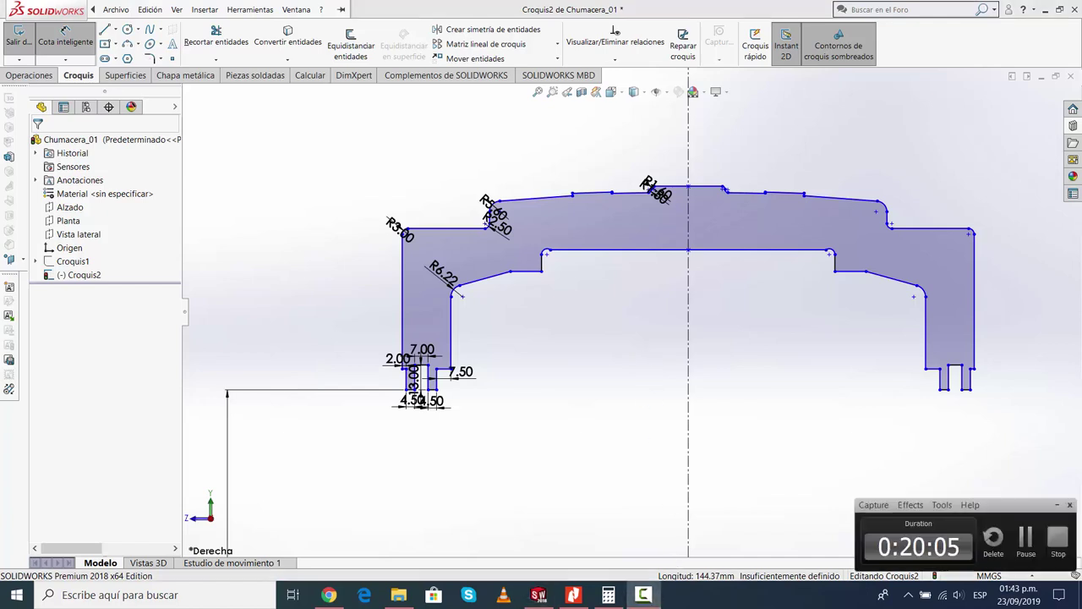
# Dimension the small inner step arc to R3
pyautogui.scroll(-5, 579, 283)
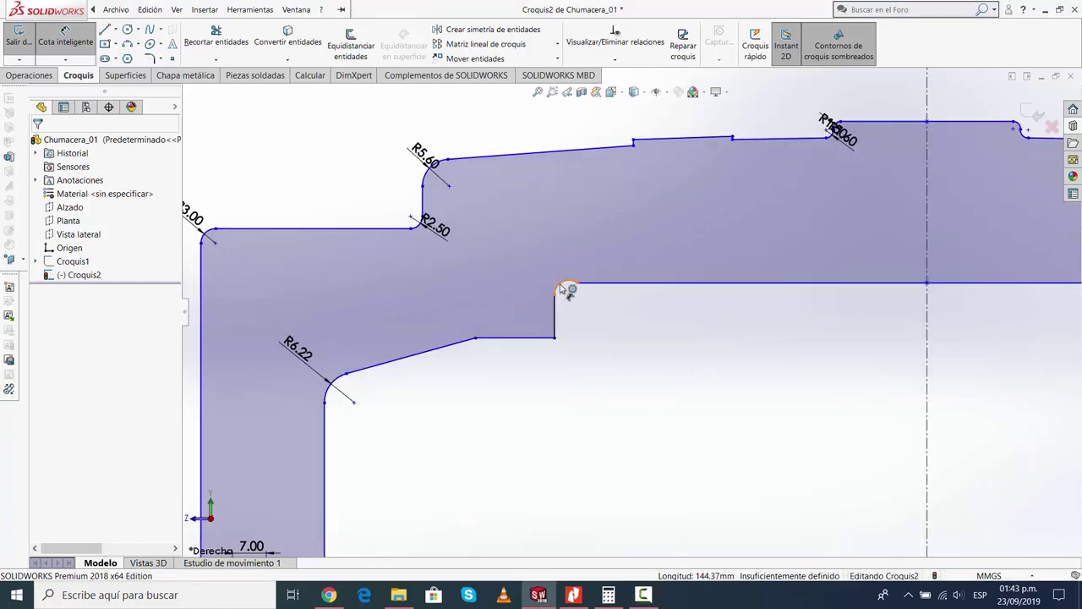
pyautogui.click(570, 290)
pyautogui.click(552, 304)
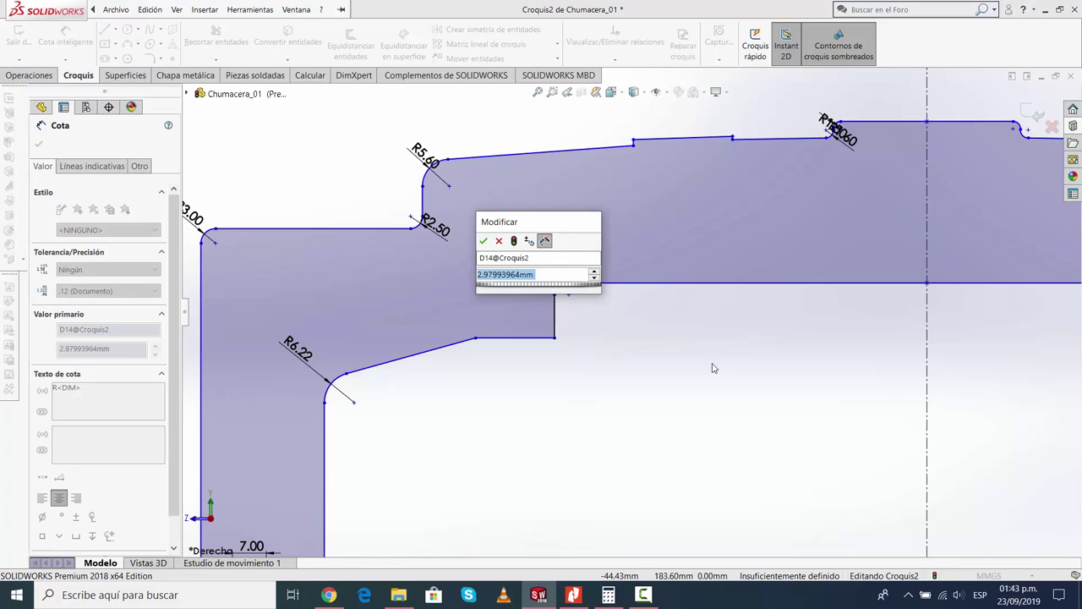
pyautogui.write('3')
pyautogui.press('Return')
pyautogui.press('Escape')
# Add a 27.68 length dimension to the sloped line, then delete it
pyautogui.scroll(2, 609, 417)
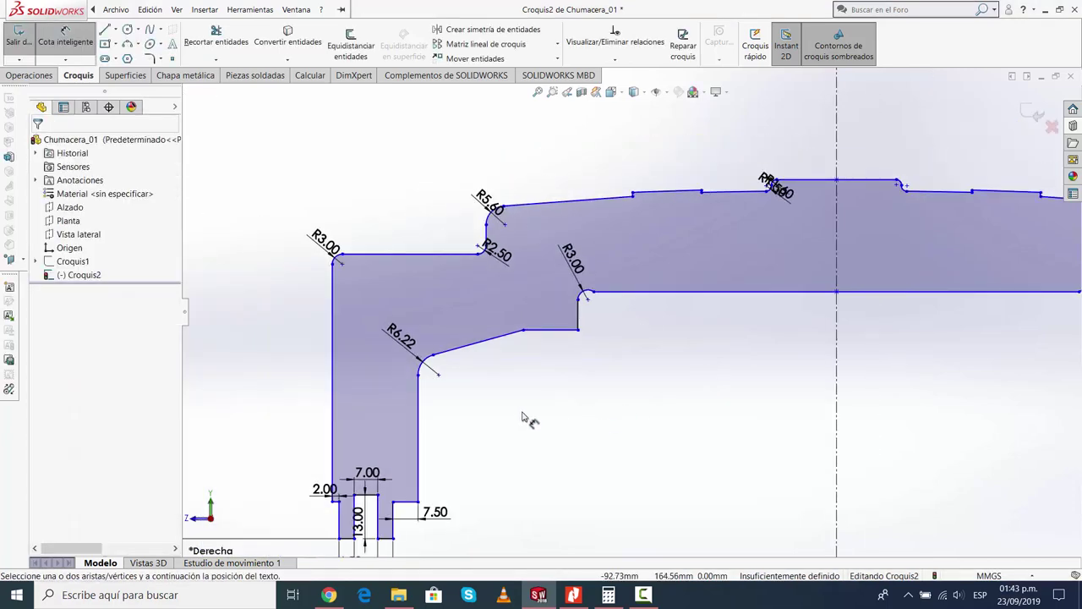
pyautogui.scroll(-2, 523, 417)
pyautogui.scroll(-2, 517, 350)
pyautogui.click(531, 314)
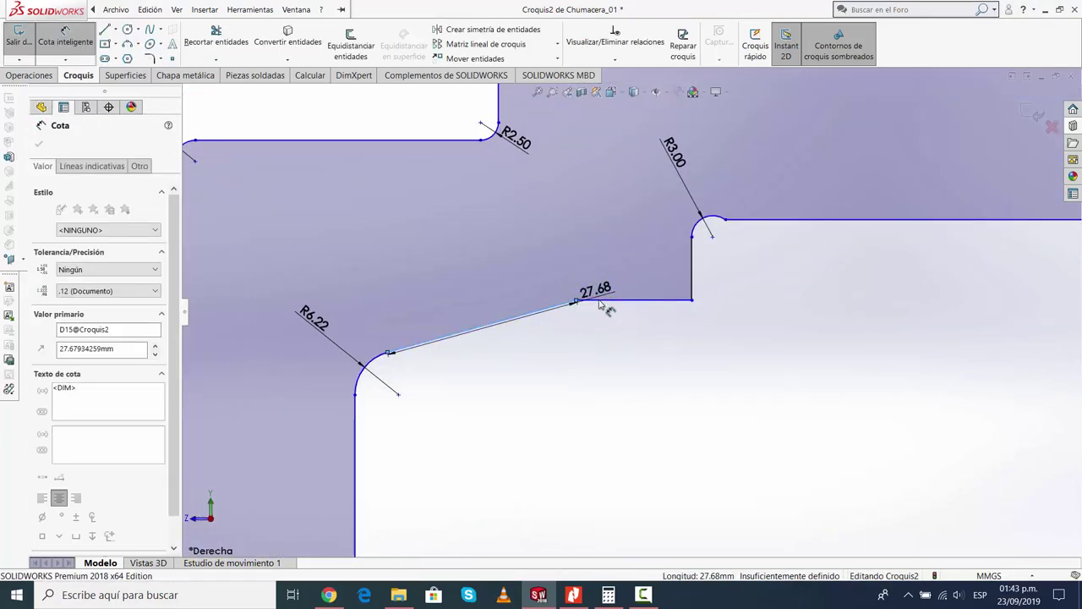
pyautogui.click(603, 306)
pyautogui.press('Return')
pyautogui.moveTo(602, 301); pyautogui.dragTo(604, 347)
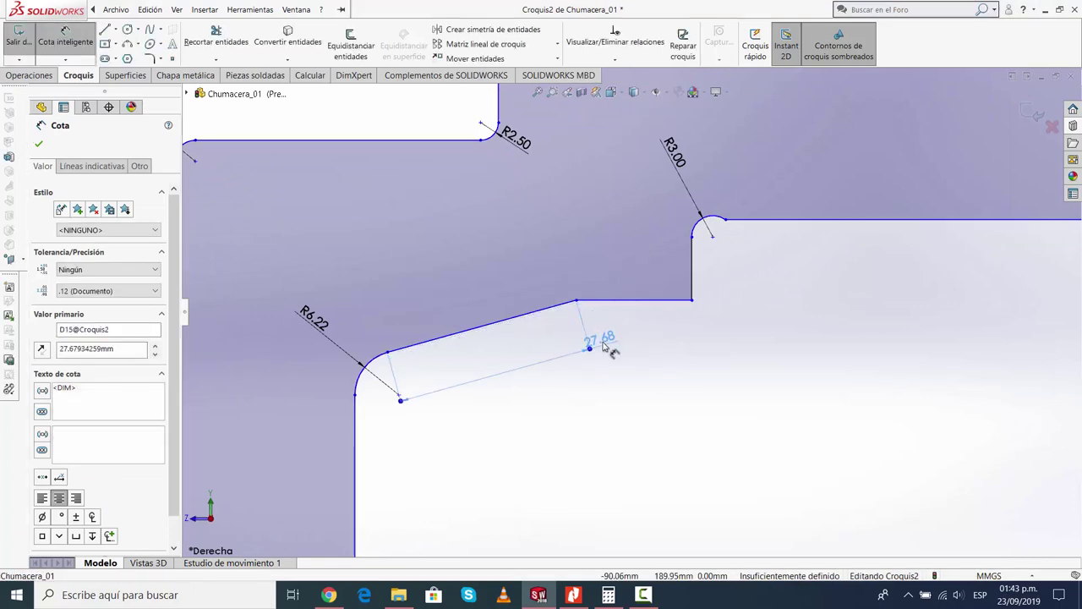
pyautogui.click(592, 351)
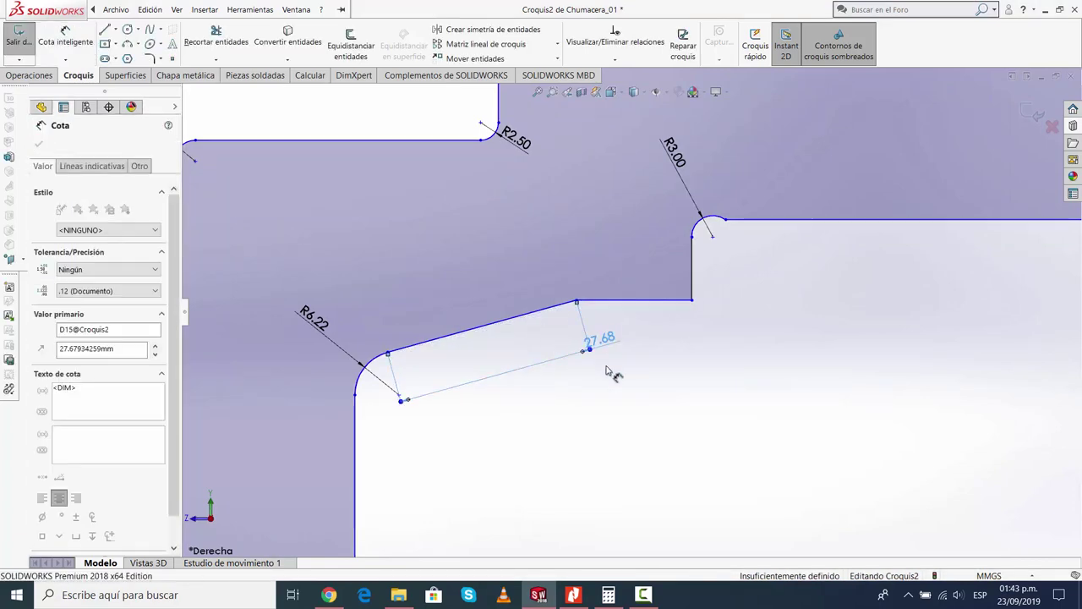
pyautogui.press('Escape')
pyautogui.click(576, 346)
pyautogui.press('Delete')
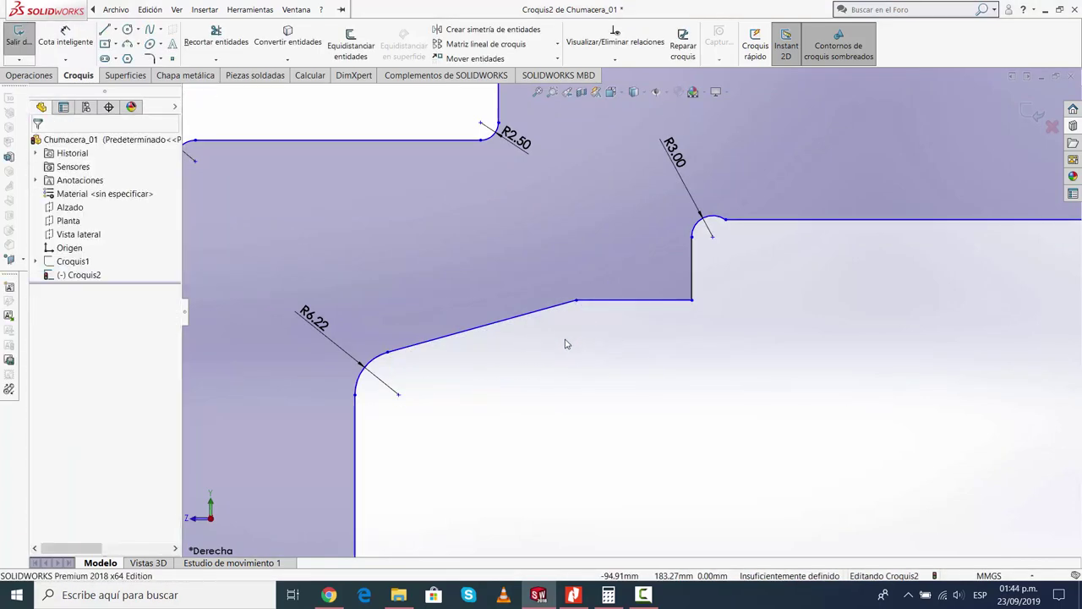
# Set a 15° angle between the sloped edge and the adjoining horizontal line
pyautogui.click(65, 38)
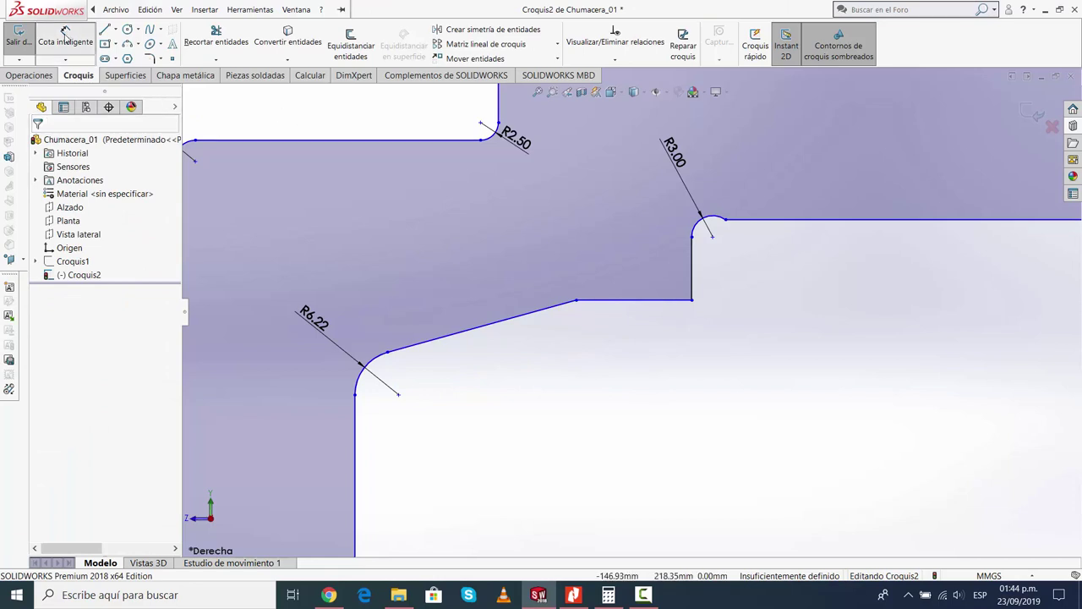
pyautogui.click(532, 312)
pyautogui.click(592, 299)
pyautogui.click(478, 313)
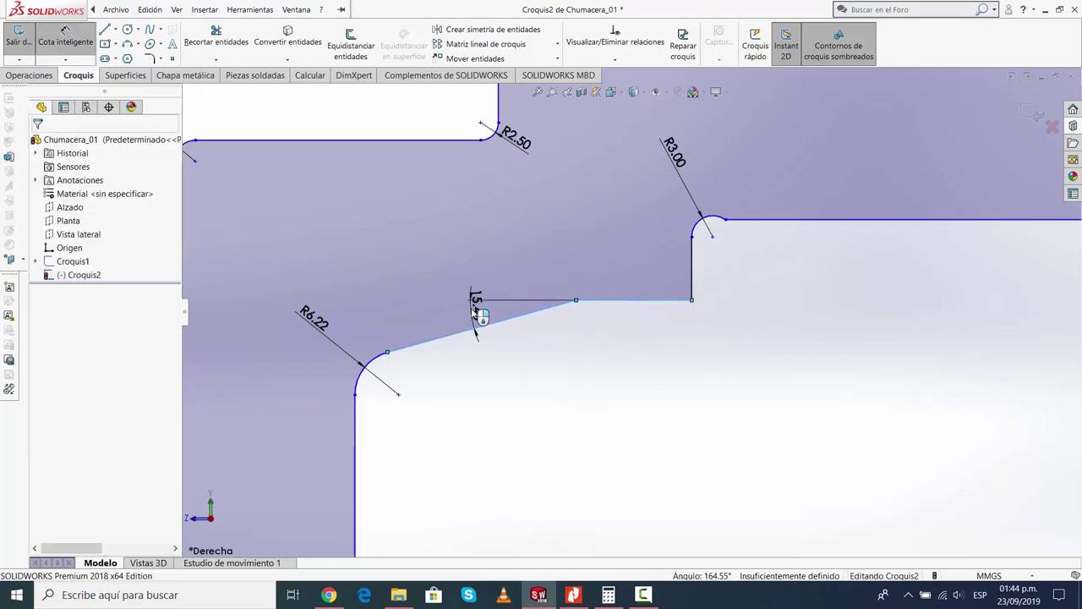
pyautogui.write('15')
pyautogui.press('Return')
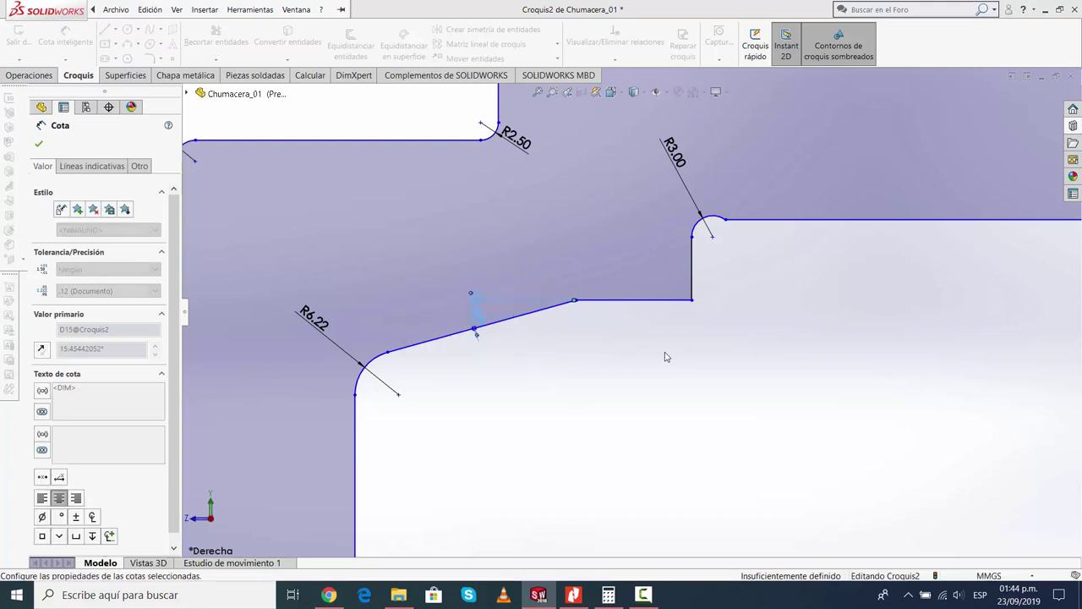
pyautogui.scroll(1, 587, 364)
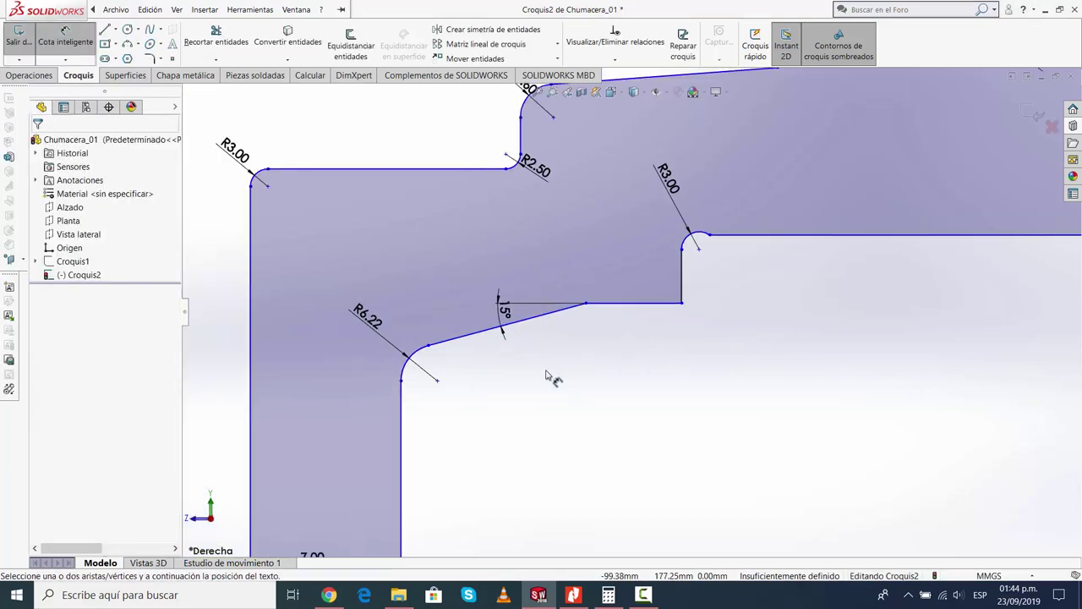
pyautogui.scroll(1, 553, 380)
pyautogui.scroll(2, 541, 381)
pyautogui.scroll(-2, 642, 382)
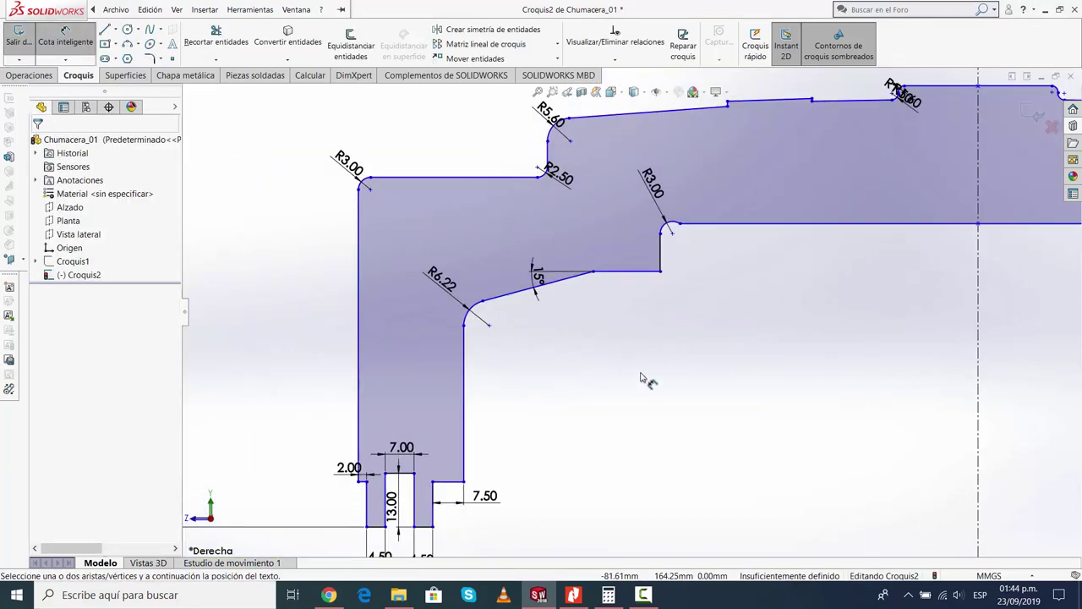
pyautogui.click(464, 403)
# Dimension the inner vertical line to 38 and the short horizontal ledge to 16.2
pyautogui.click(542, 403)
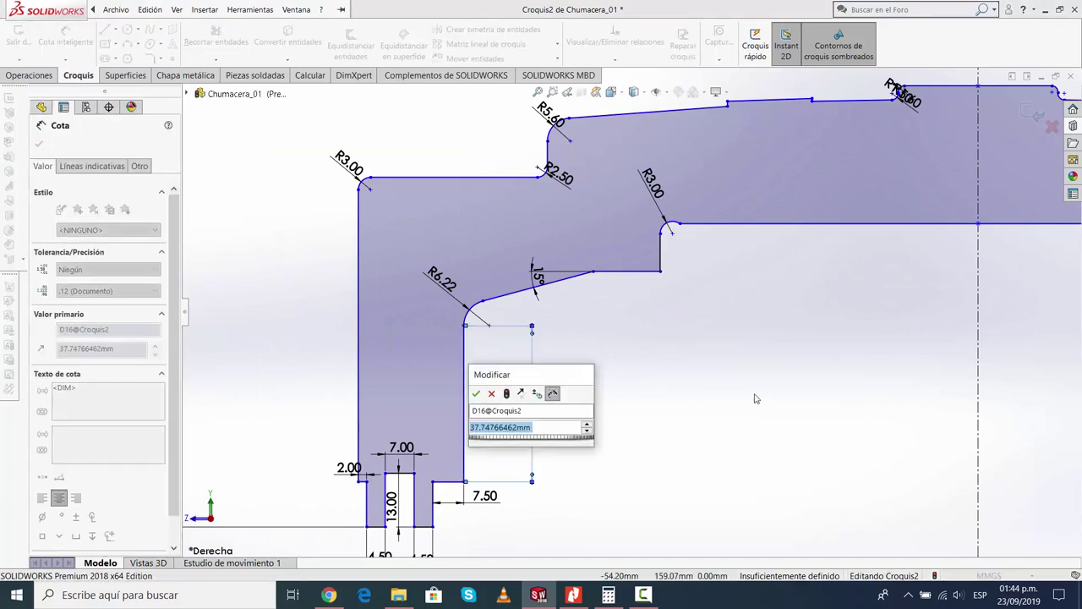
pyautogui.write('38')
pyautogui.press('Return')
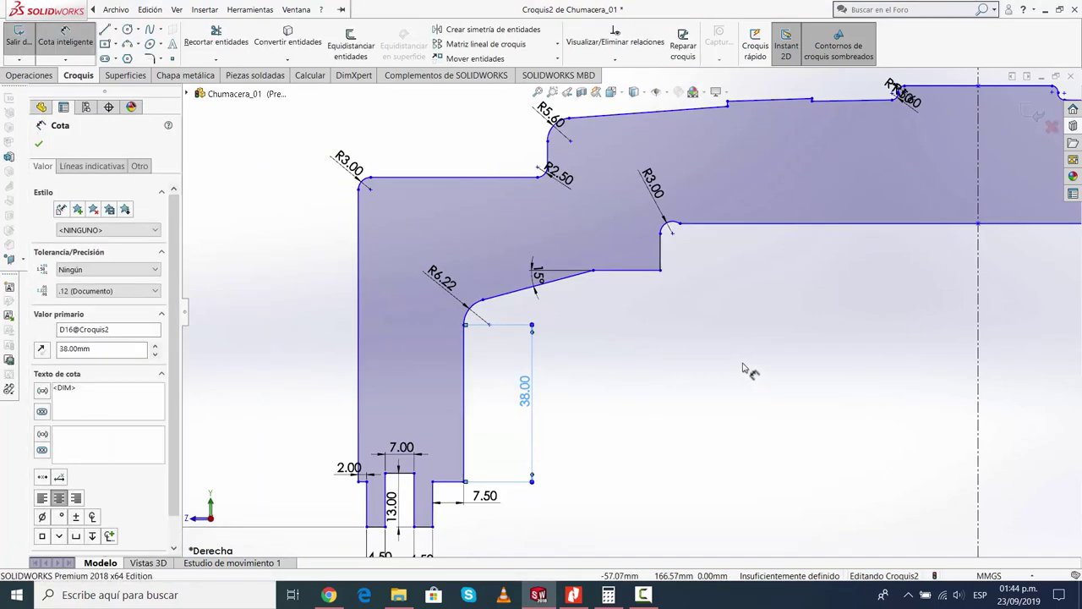
pyautogui.scroll(-2, 613, 288)
pyautogui.click(626, 269)
pyautogui.click(634, 246)
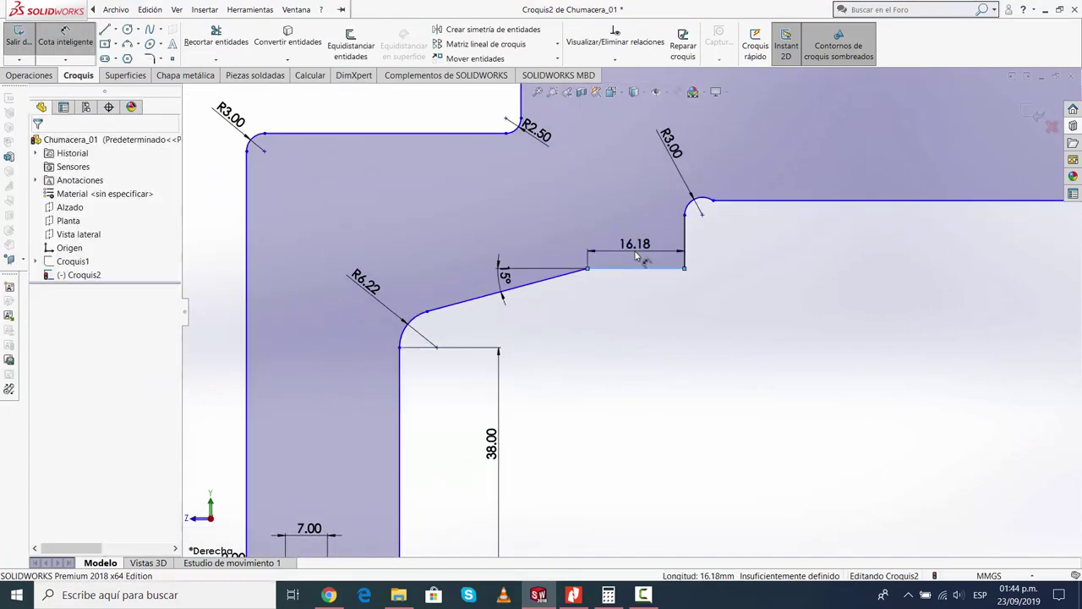
pyautogui.write('16.2')
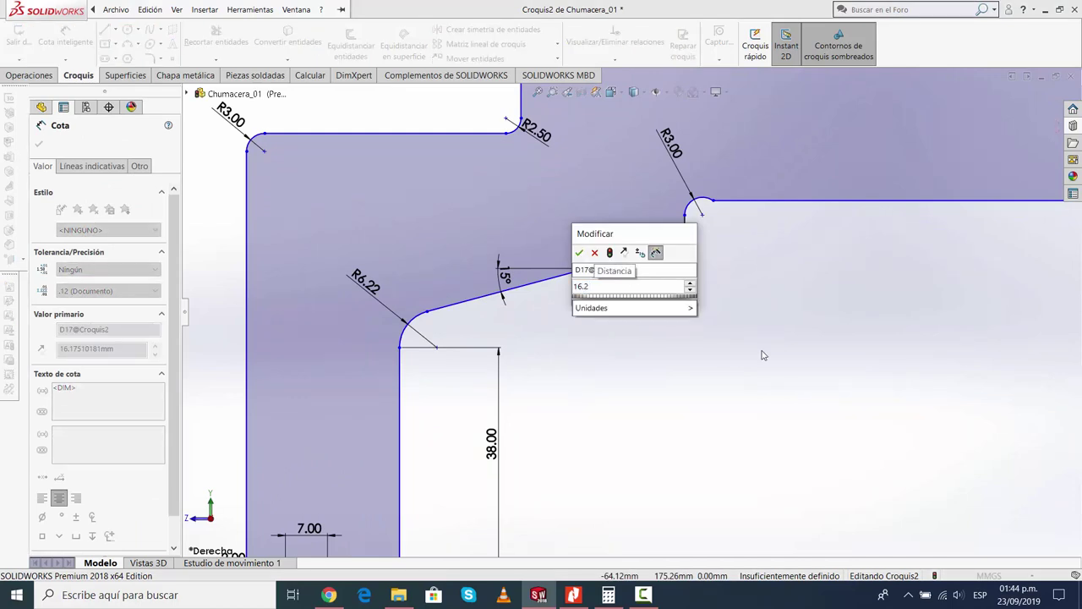
pyautogui.press('Return')
pyautogui.scroll(2, 609, 355)
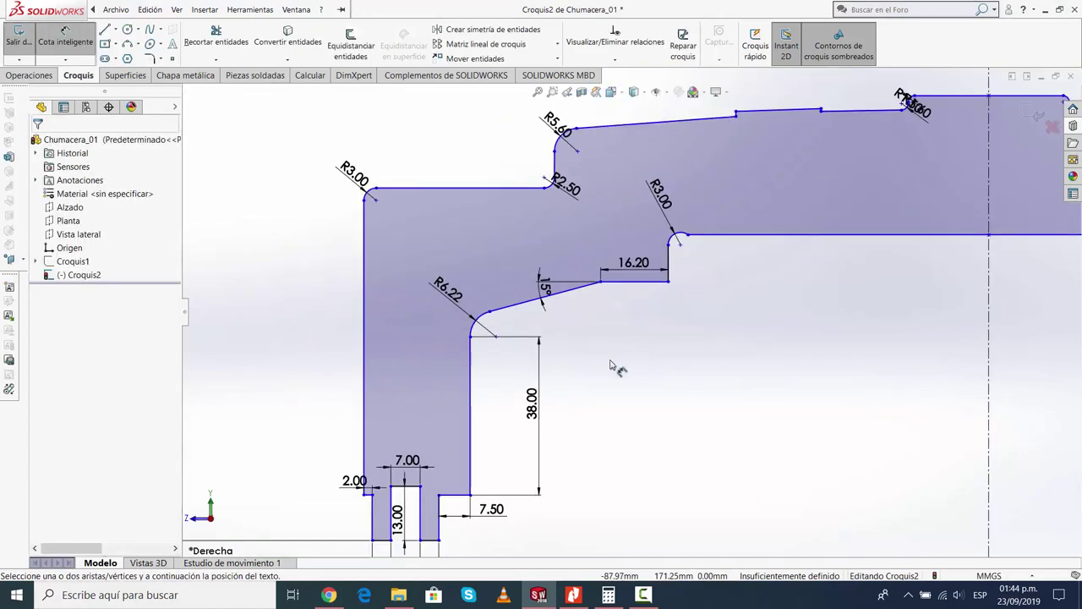
# Dimension the outer left edge to 70.6
pyautogui.click(366, 327)
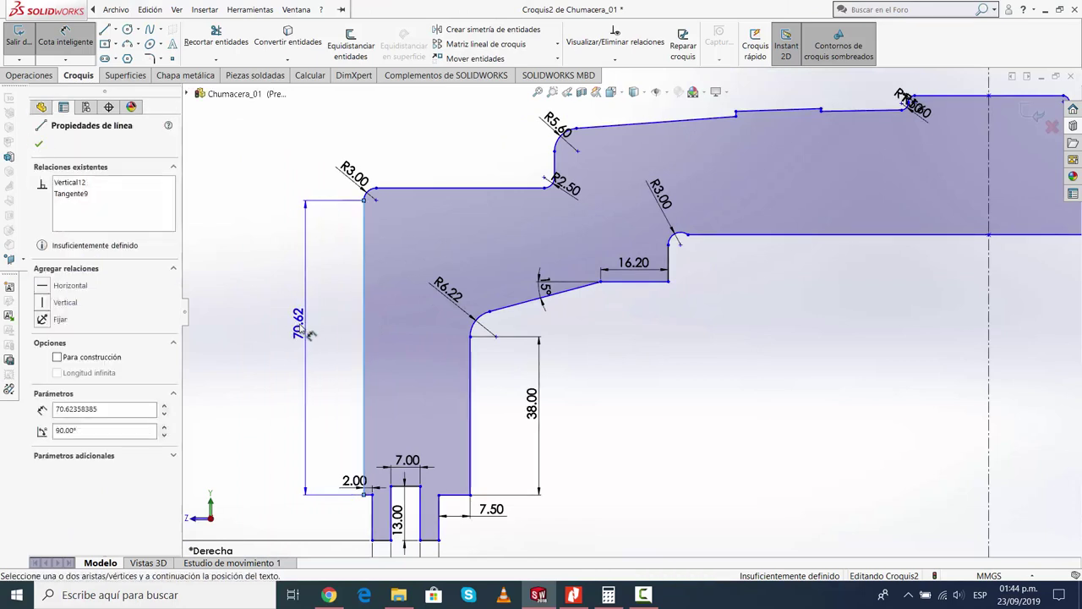
pyautogui.click(296, 342)
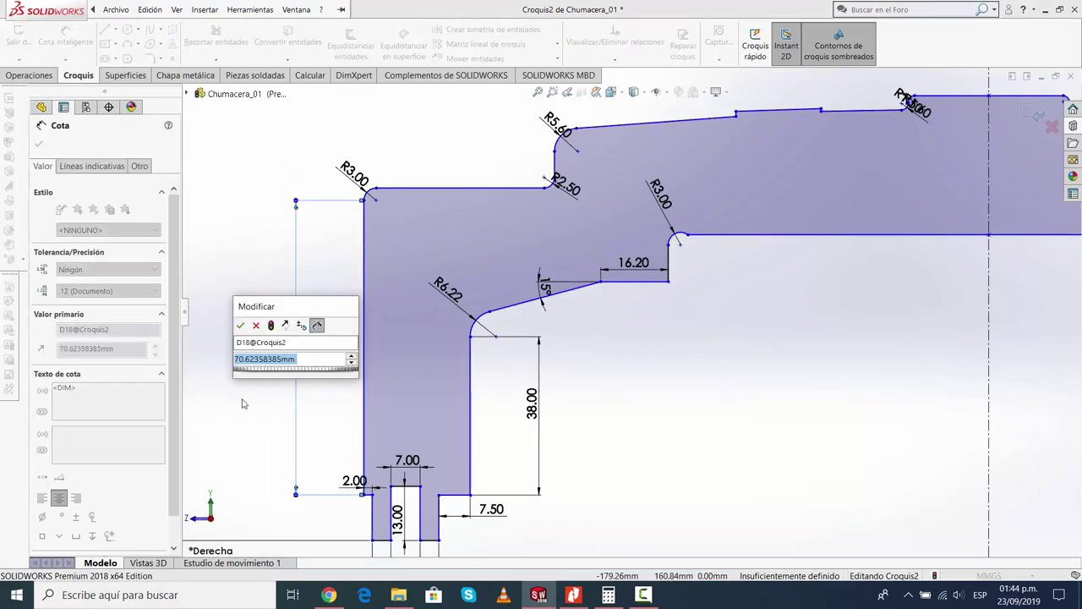
pyautogui.write('70.')
pyautogui.press('Escape')
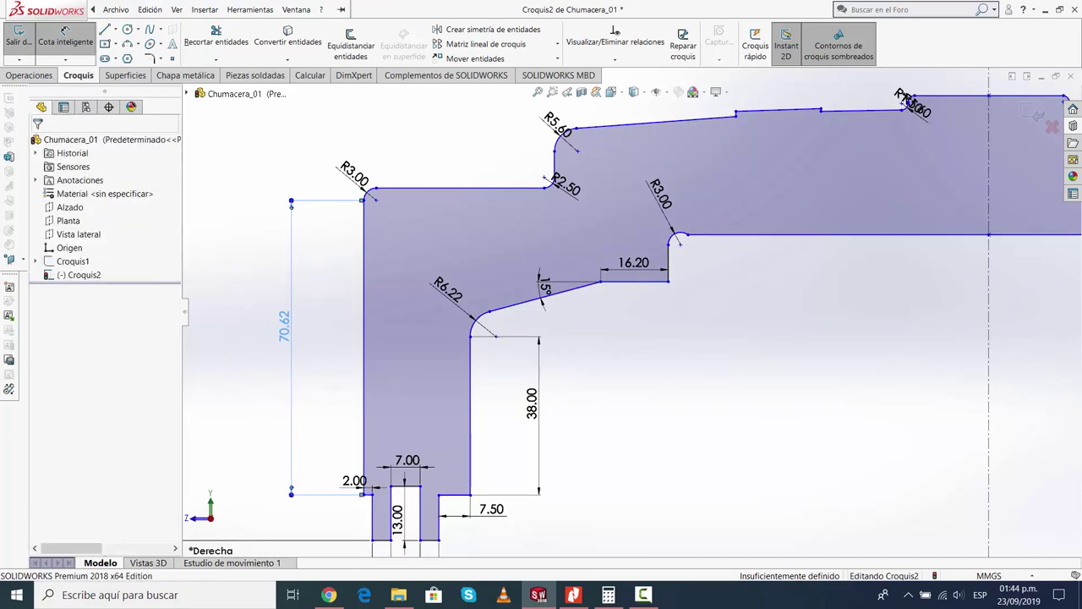
pyautogui.doubleClick(288, 330)
pyautogui.write('70')
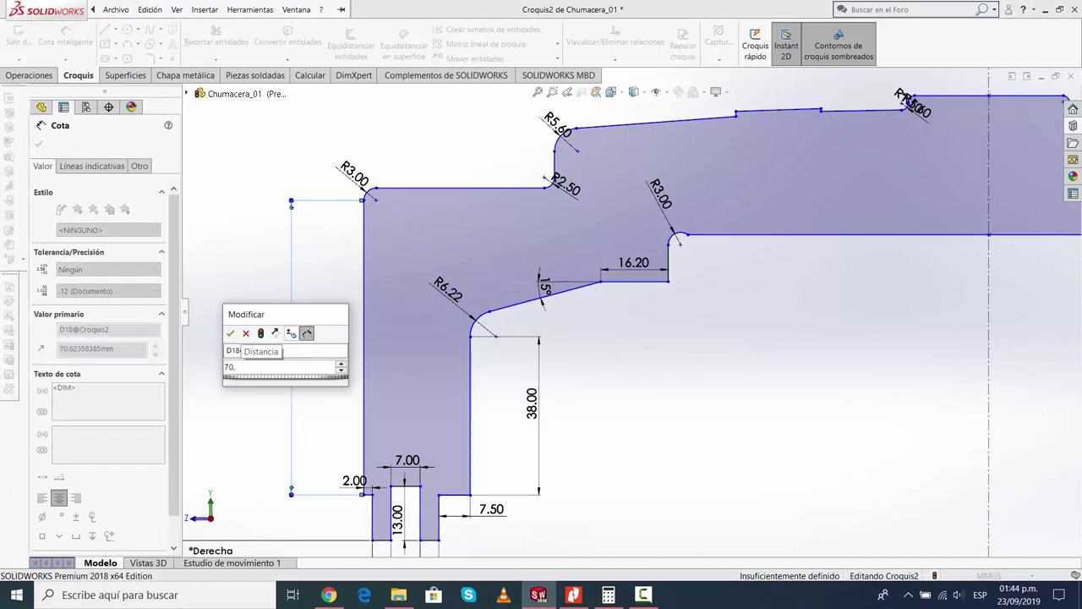
pyautogui.write('.6')
pyautogui.press('Return')
pyautogui.click(343, 284)
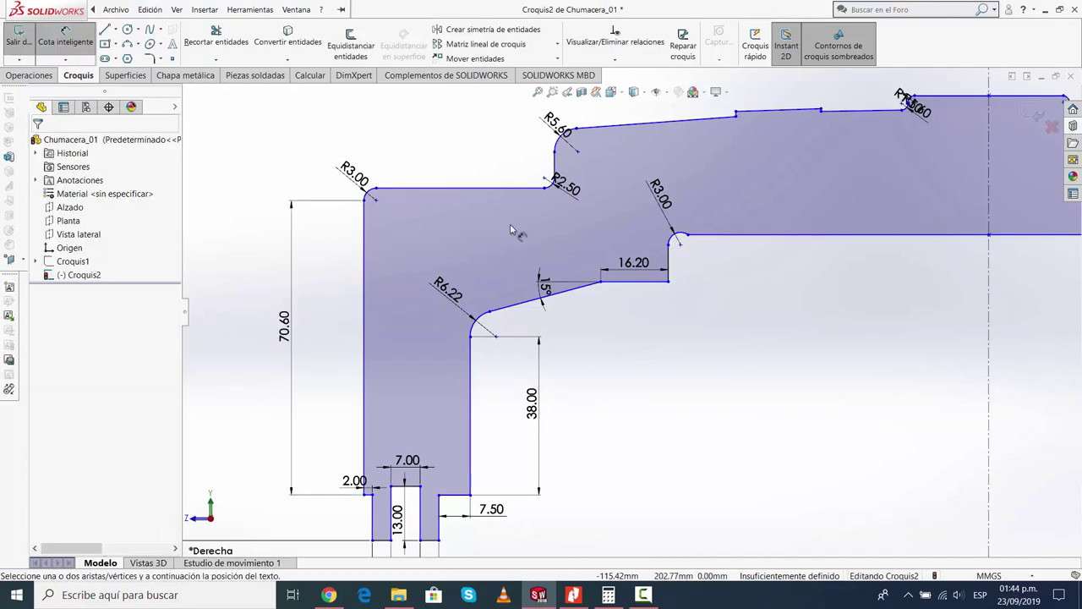
pyautogui.scroll(2, 499, 250)
# Add a 40.25 length dimension to the top horizontal edge
pyautogui.scroll(3, 541, 262)
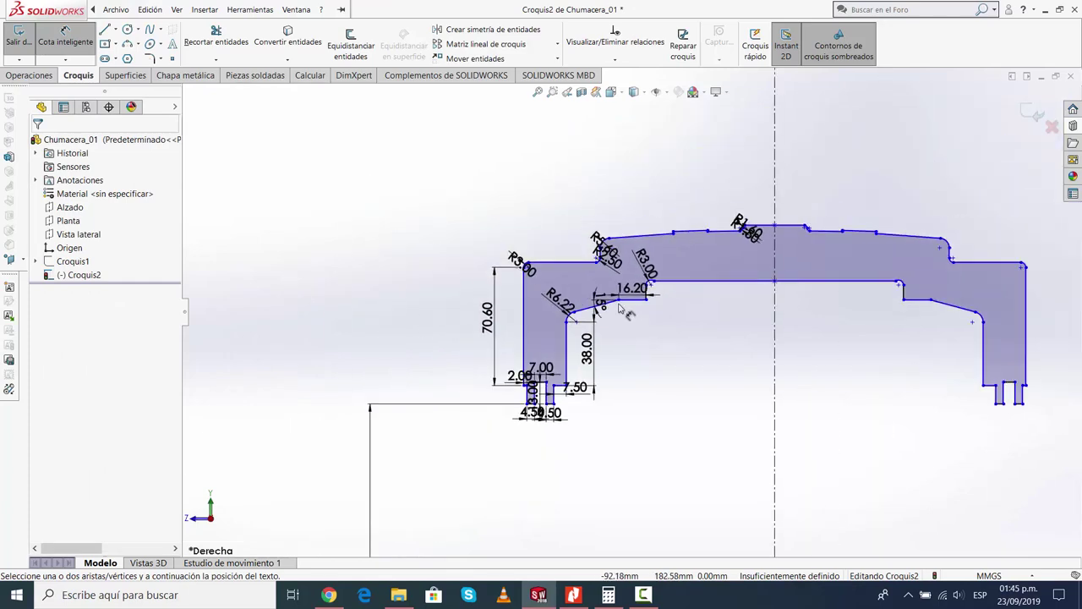
pyautogui.scroll(-3, 590, 279)
pyautogui.scroll(-3, 558, 275)
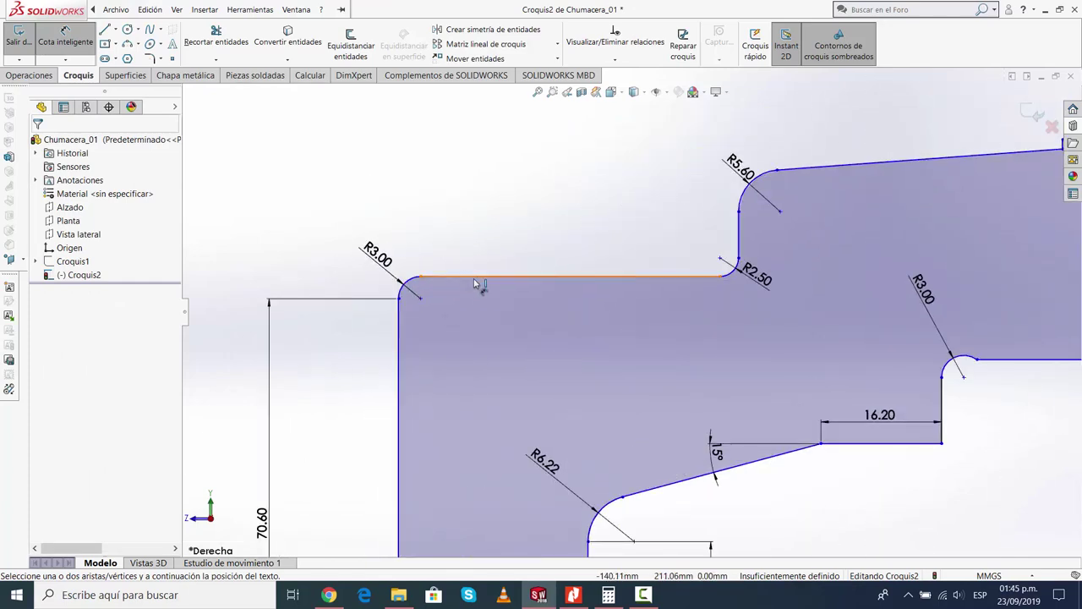
pyautogui.click(495, 276)
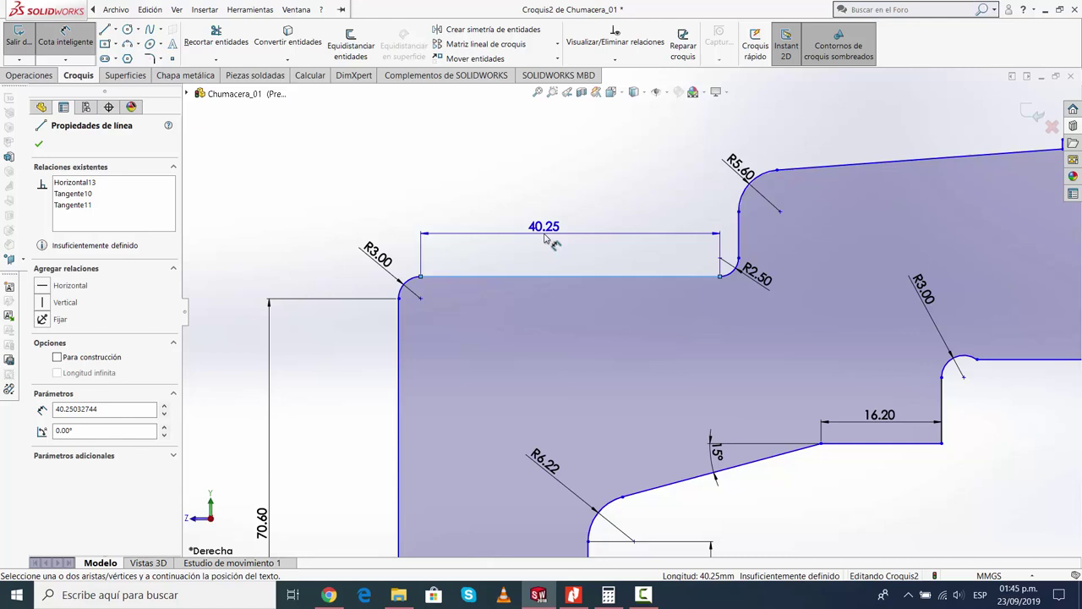
pyautogui.click(546, 239)
pyautogui.write('40.25')
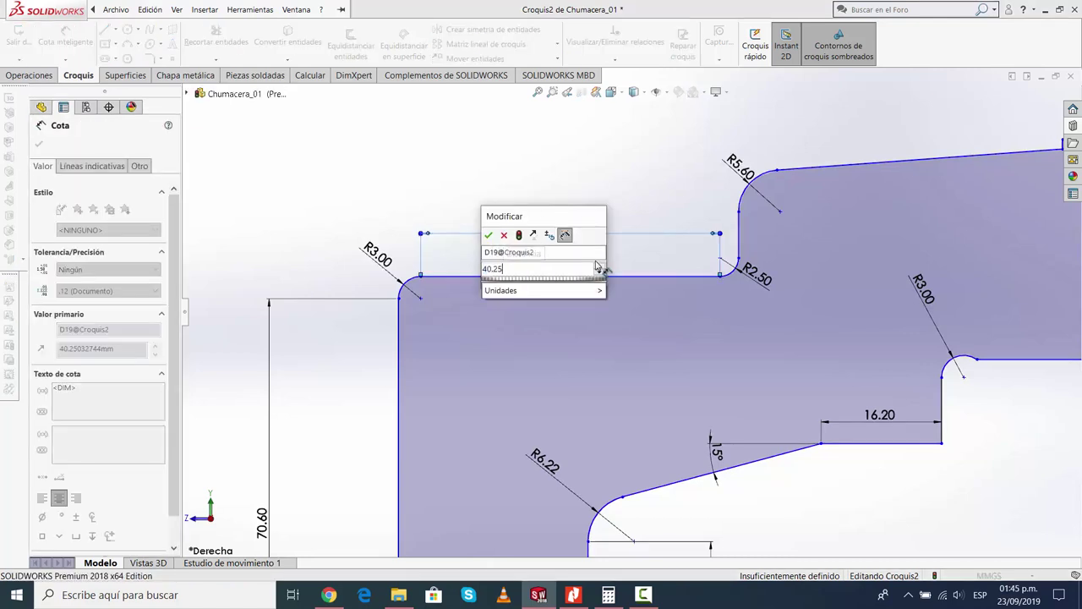
pyautogui.press('Return')
pyautogui.scroll(1, 599, 267)
pyautogui.scroll(1, 598, 267)
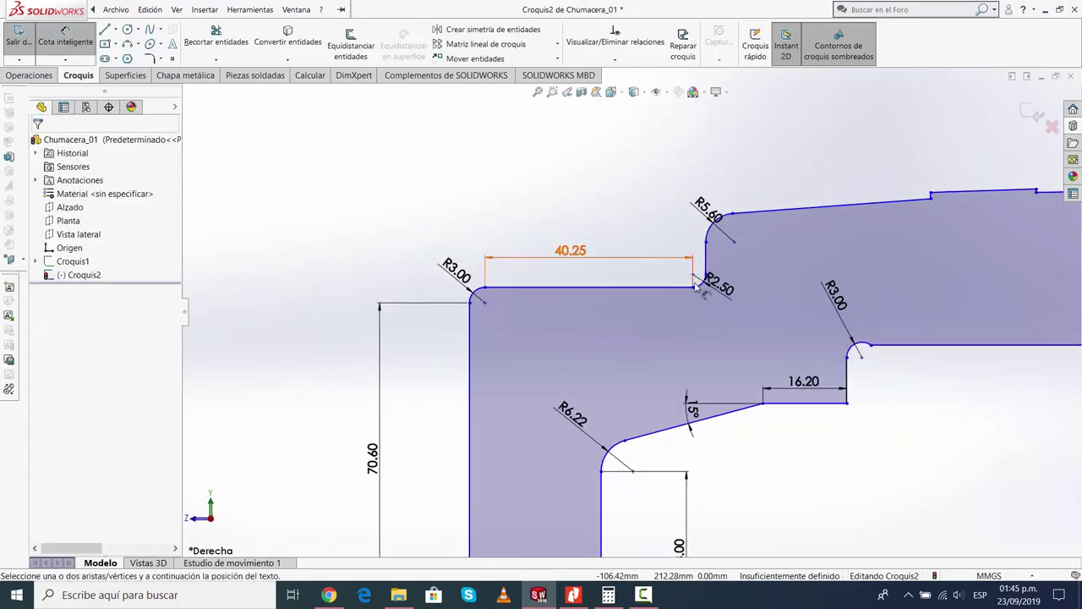
pyautogui.scroll(1, 733, 272)
pyautogui.scroll(-1, 732, 272)
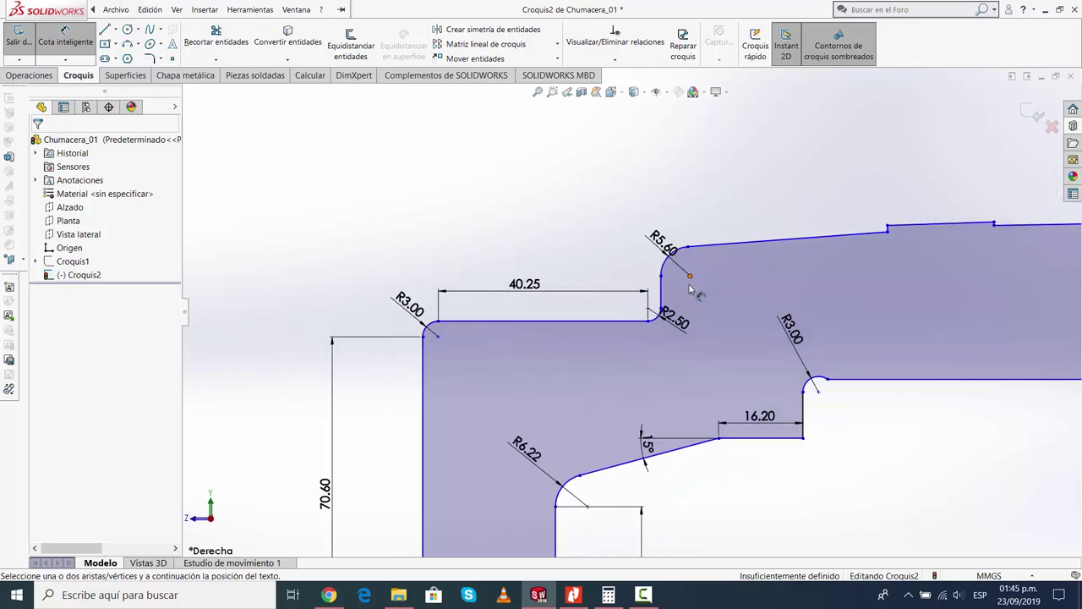
pyautogui.scroll(-3, 702, 275)
# Dimension the short vertical step line to 6.2 and the first step height to 1.2
pyautogui.click(623, 310)
pyautogui.click(652, 311)
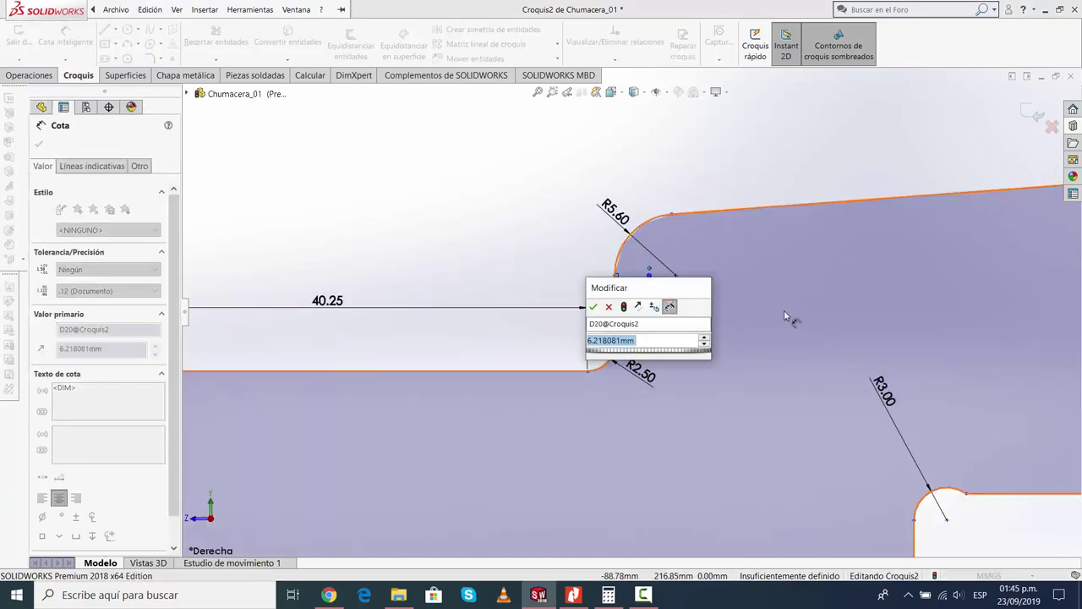
pyautogui.write('6.2')
pyautogui.press('Return')
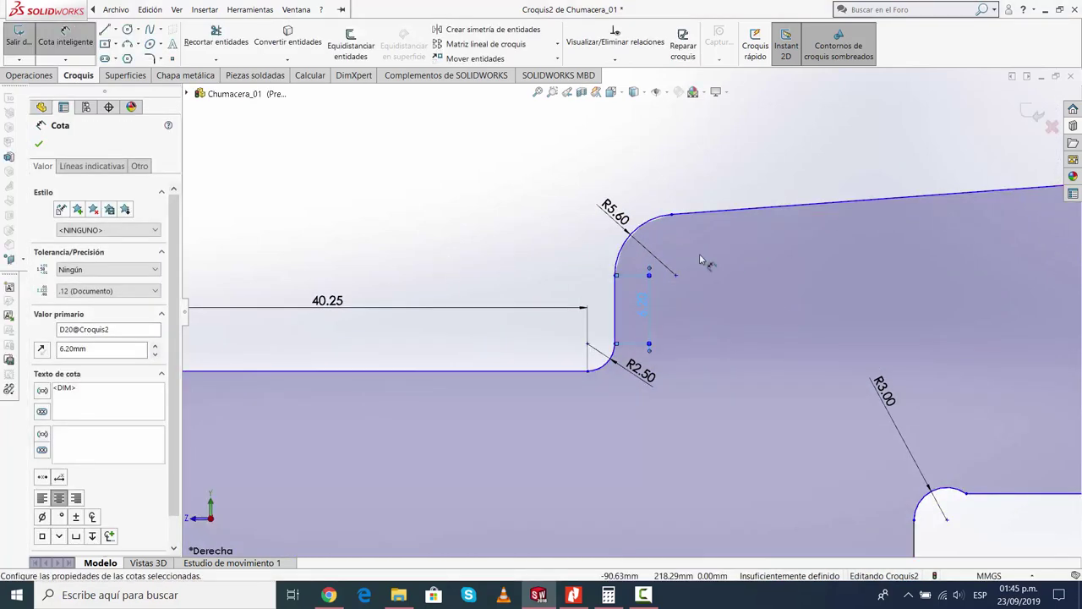
pyautogui.scroll(3, 802, 254)
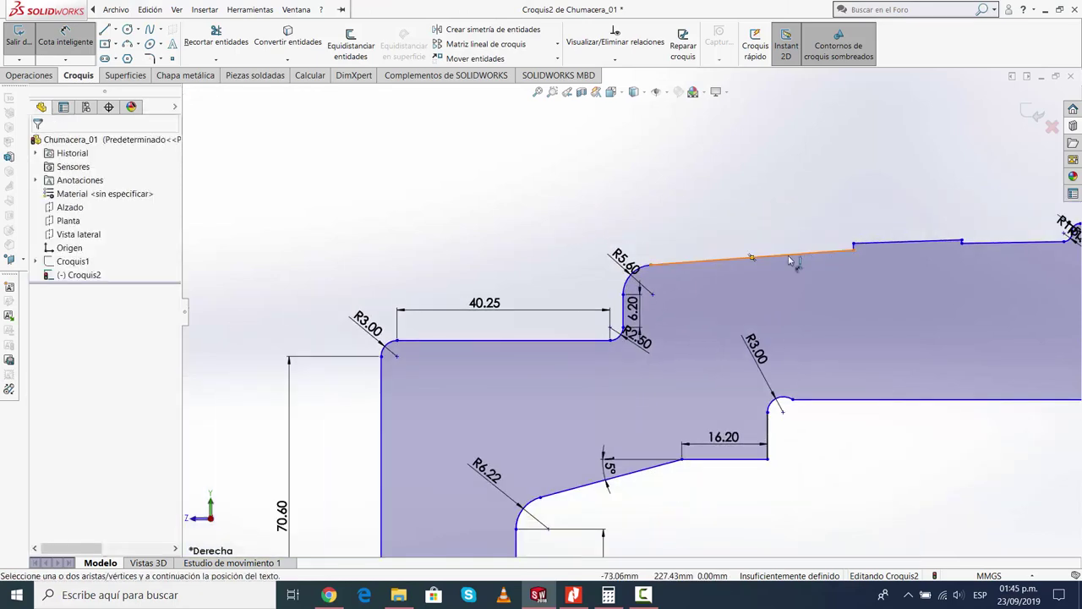
pyautogui.scroll(-2, 795, 259)
pyautogui.scroll(-2, 797, 259)
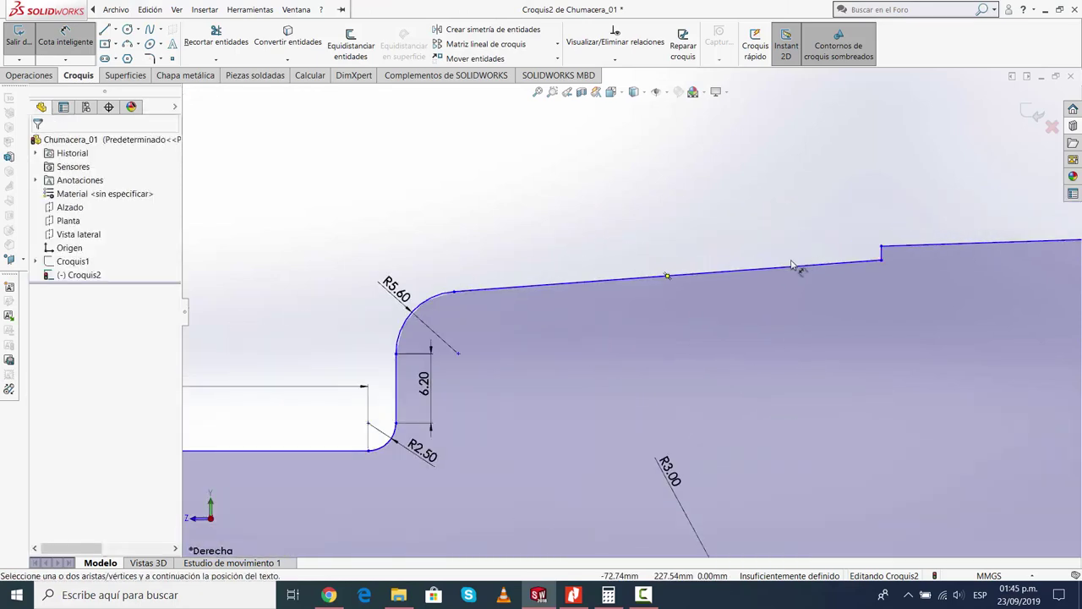
pyautogui.click(864, 252)
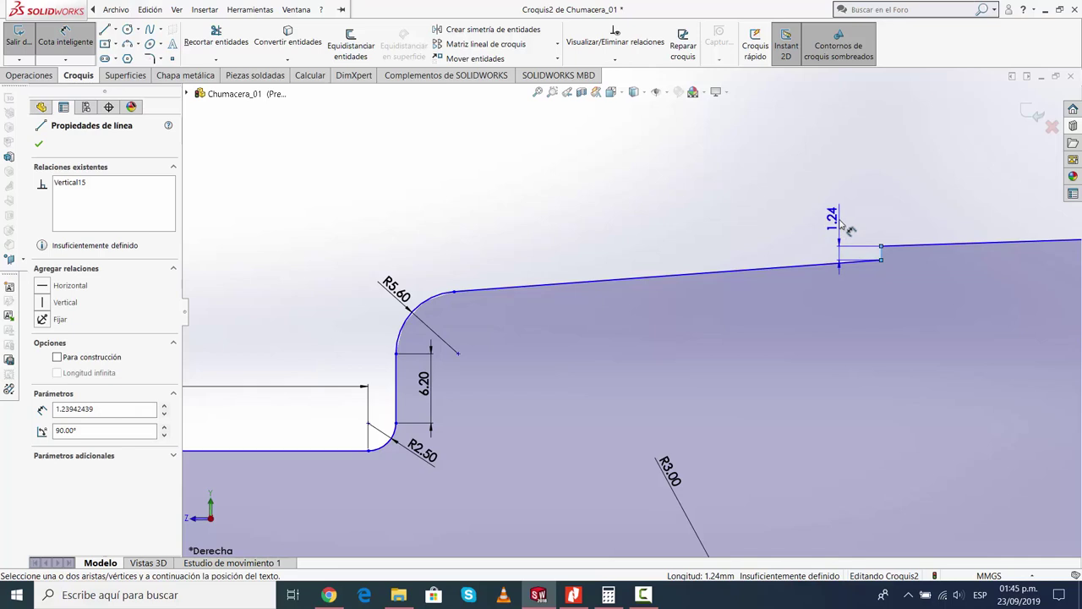
pyautogui.click(831, 222)
pyautogui.write('1')
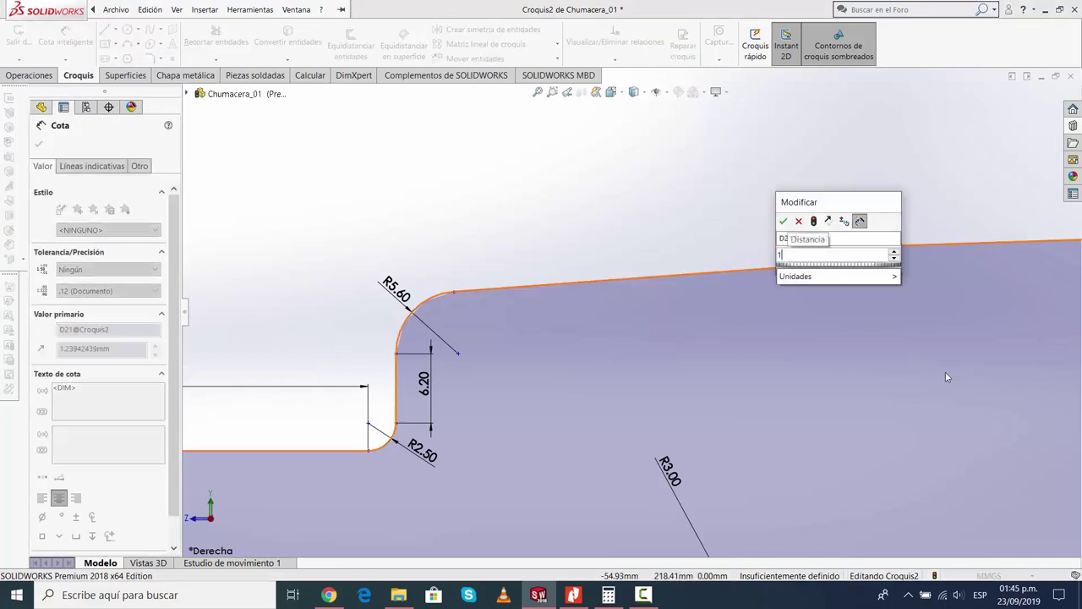
pyautogui.write('.2')
pyautogui.press('Return')
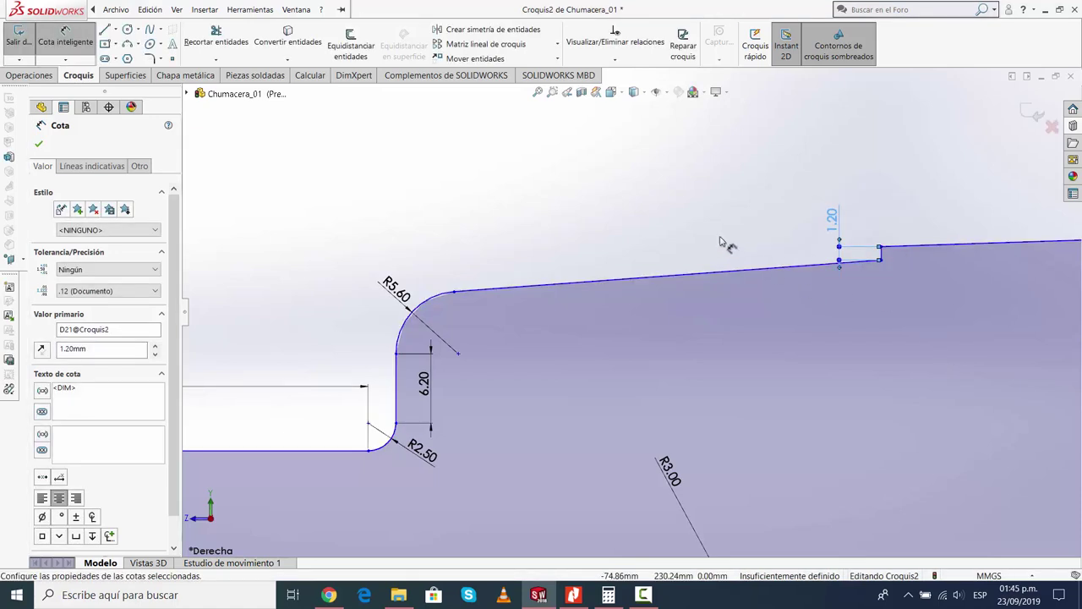
# Shift the second step along the top edge and set its height to 0.67
pyautogui.scroll(3, 720, 241)
pyautogui.scroll(-4, 719, 241)
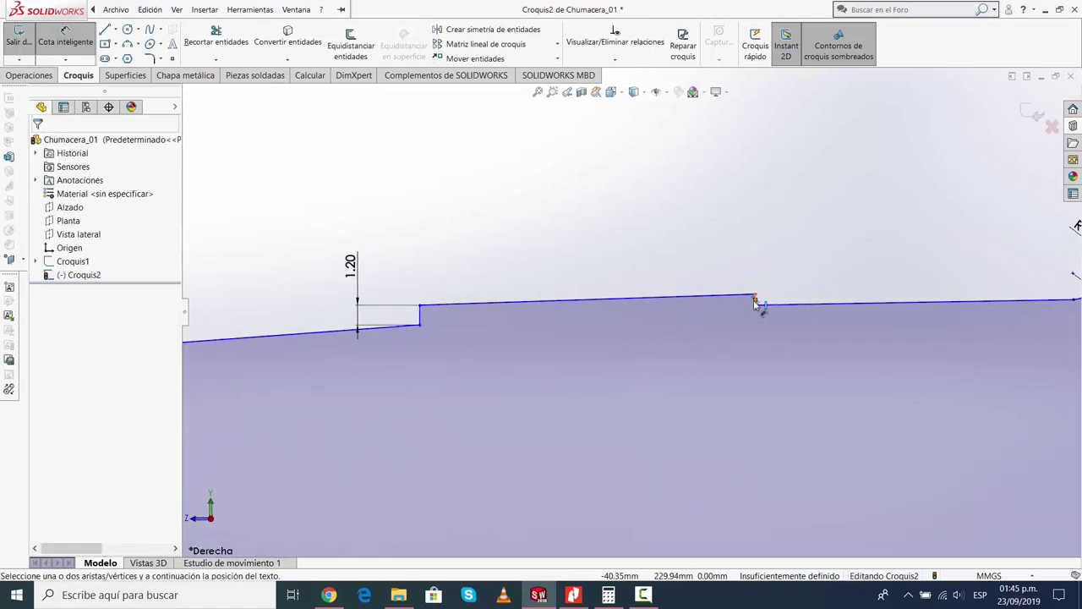
pyautogui.click(755, 301)
pyautogui.moveTo(779, 299); pyautogui.dragTo(689, 315)
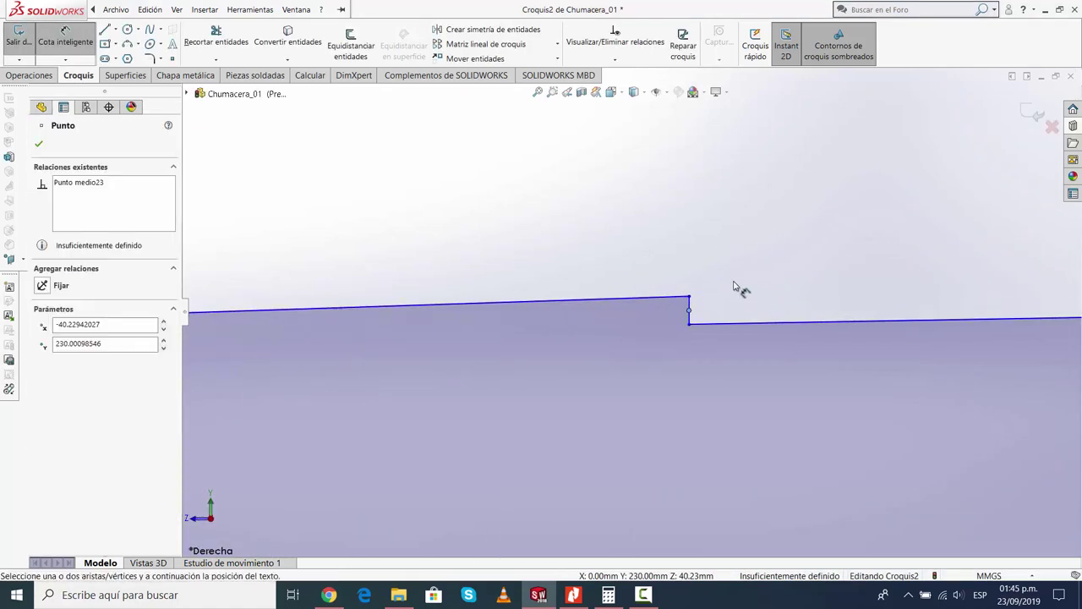
pyautogui.click(690, 313)
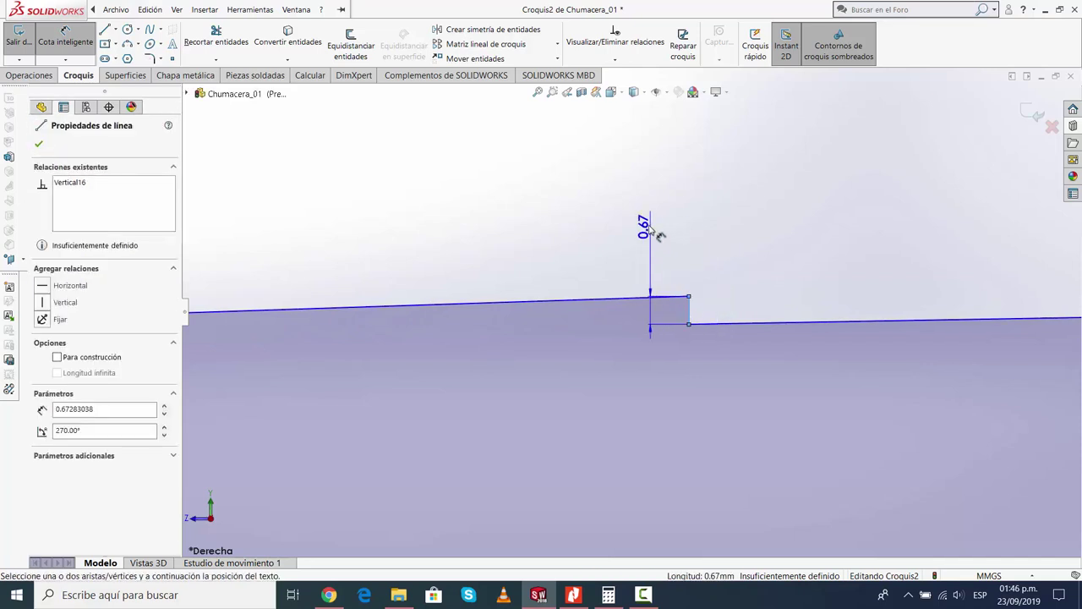
pyautogui.click(602, 213)
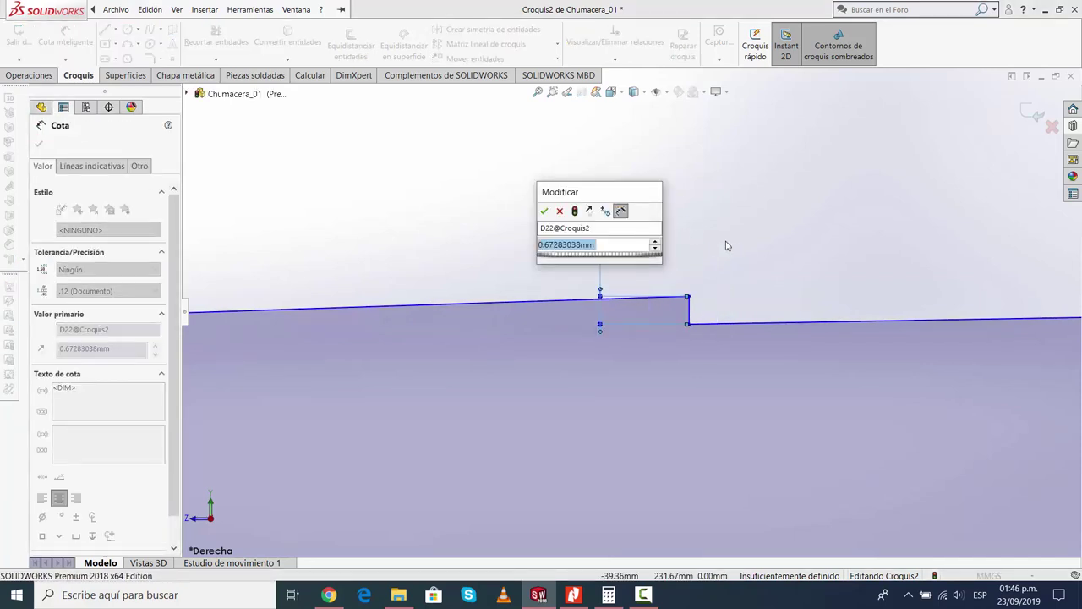
pyautogui.write('0.67')
pyautogui.press('Return')
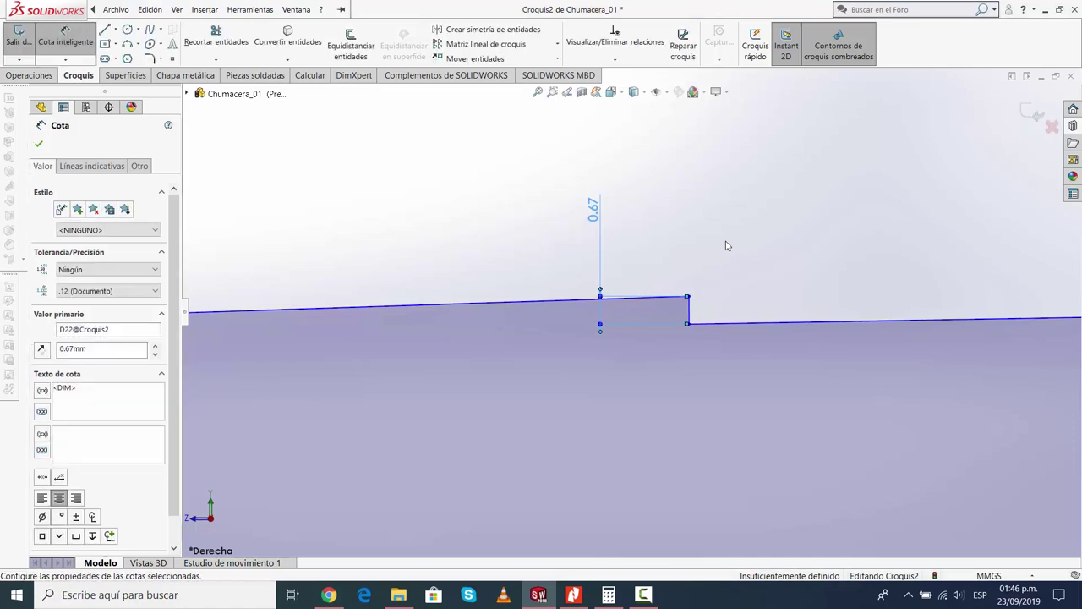
# Dimension the segment before the fillet to 19.30
pyautogui.scroll(2, 743, 263)
pyautogui.scroll(-3, 926, 320)
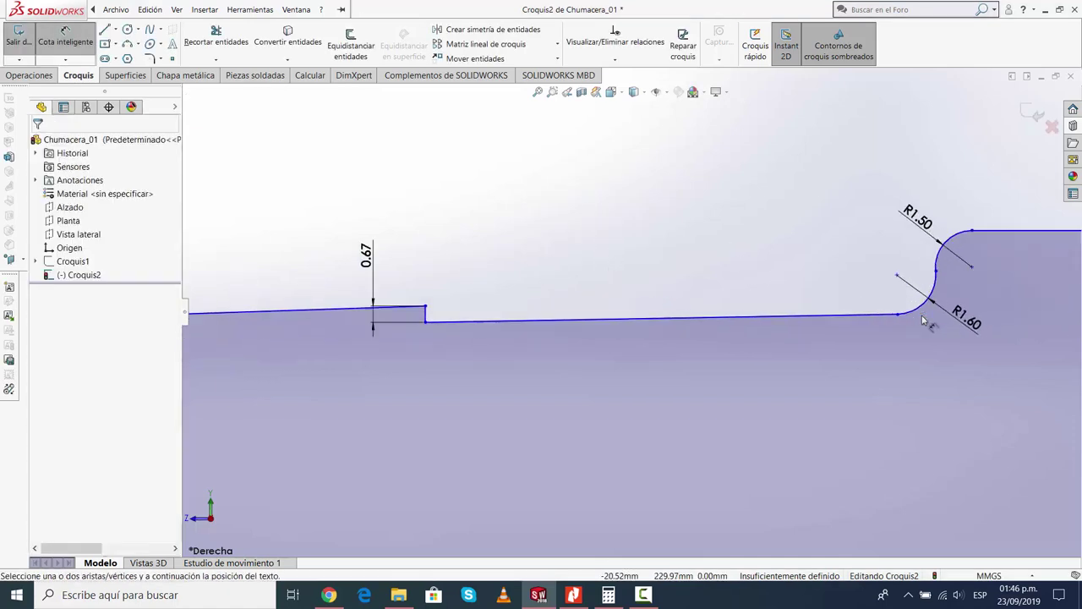
pyautogui.scroll(1, 922, 317)
pyautogui.scroll(2, 797, 302)
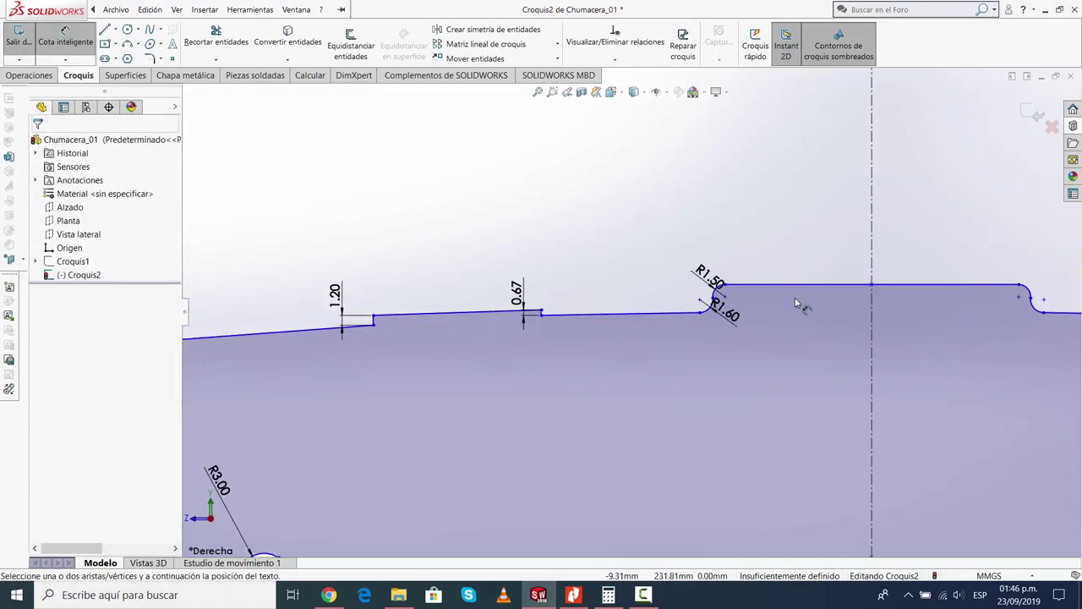
pyautogui.click(640, 313)
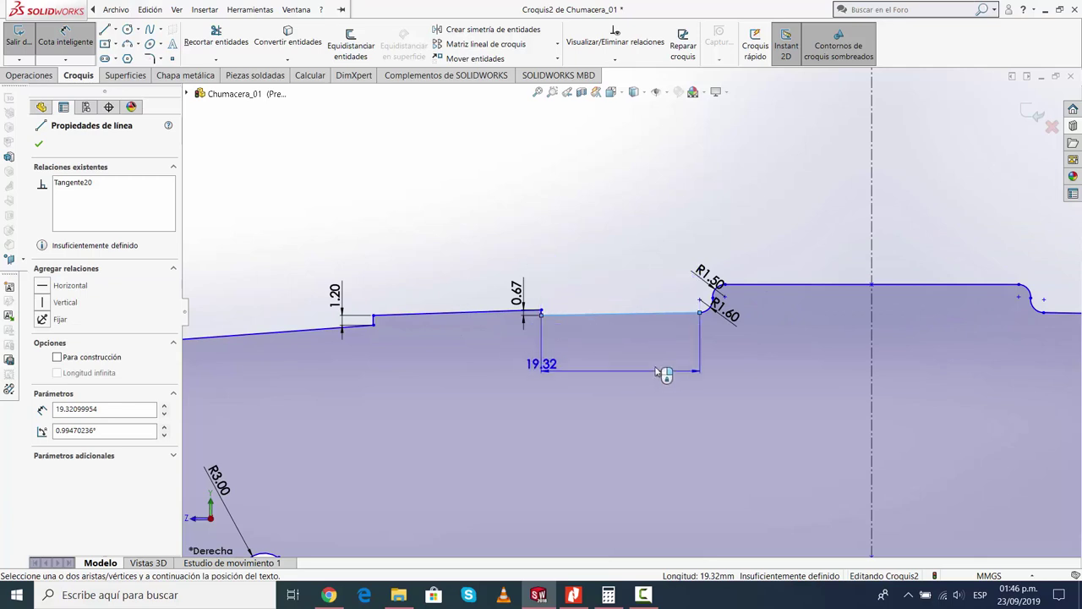
pyautogui.click(605, 394)
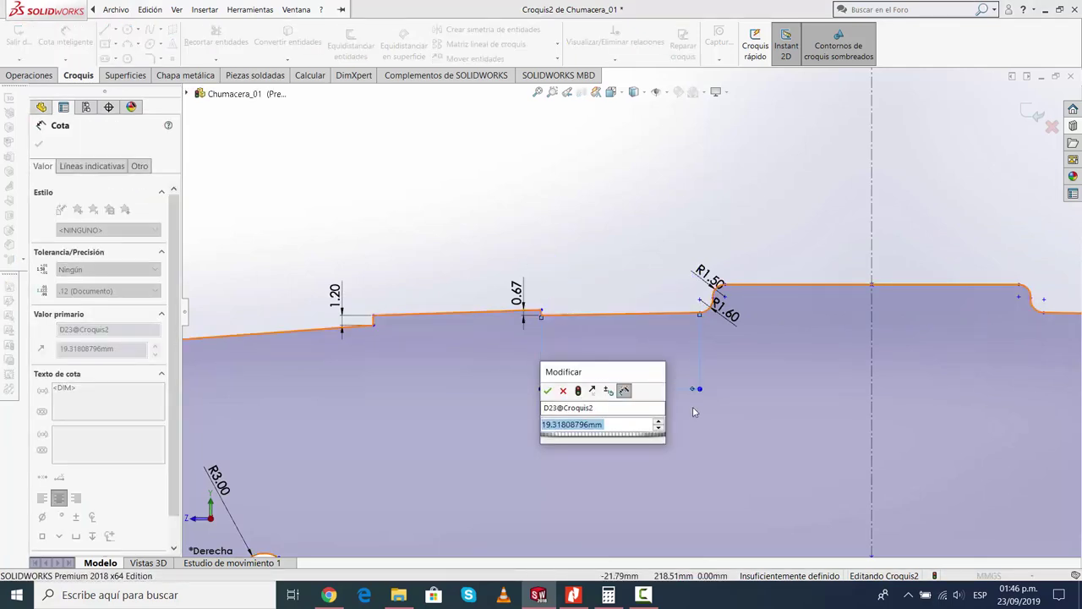
pyautogui.write('19.3')
pyautogui.press('Return')
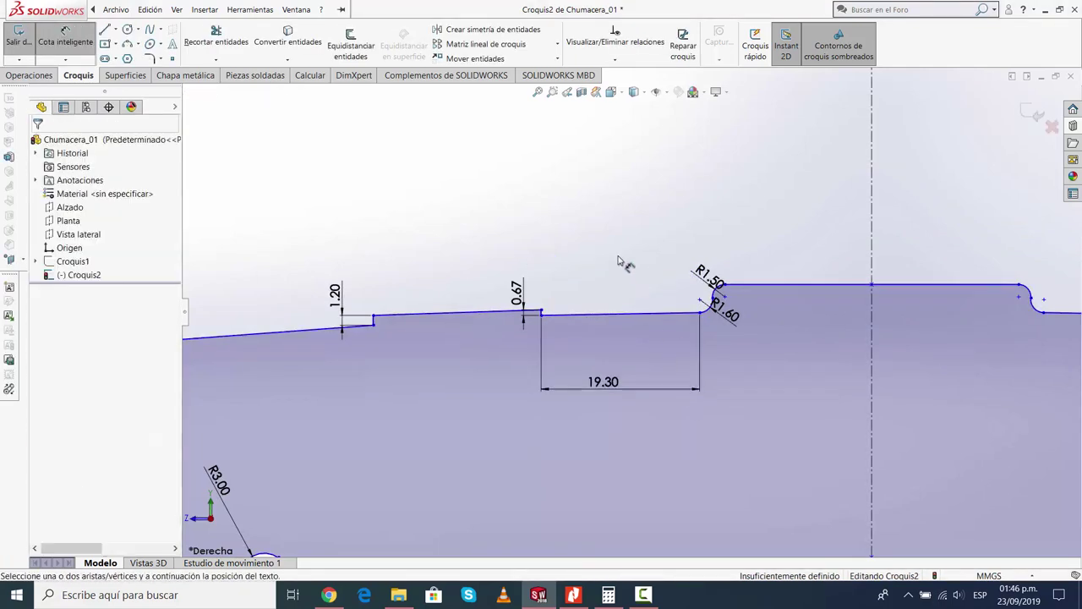
# Set a 4° angle between the sloped top edge and the bottom line
pyautogui.scroll(-3, 554, 406)
pyautogui.scroll(1, 524, 355)
pyautogui.scroll(2, 501, 332)
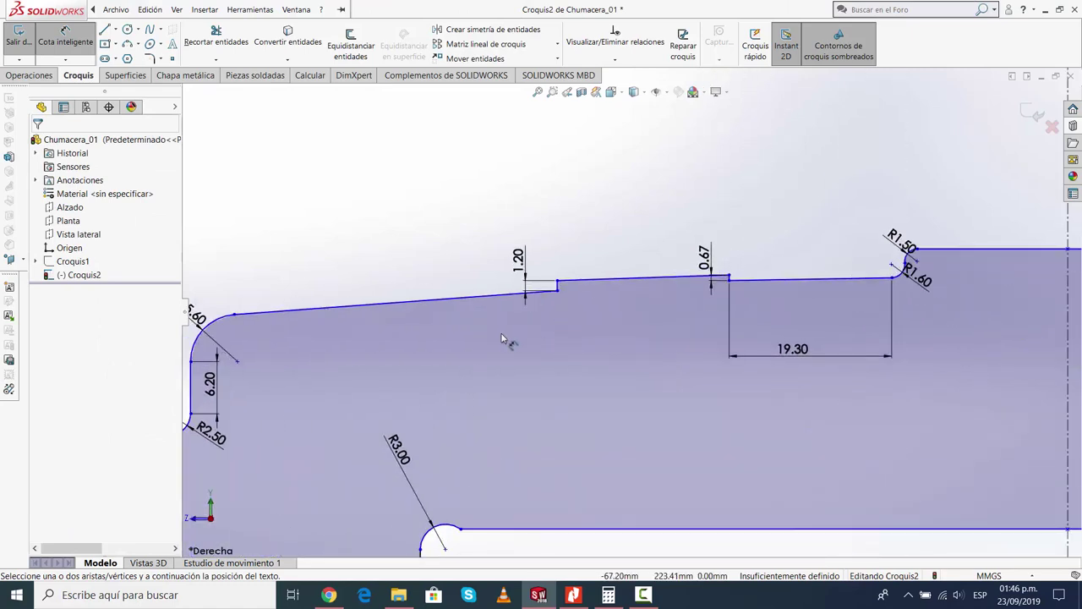
pyautogui.click(410, 305)
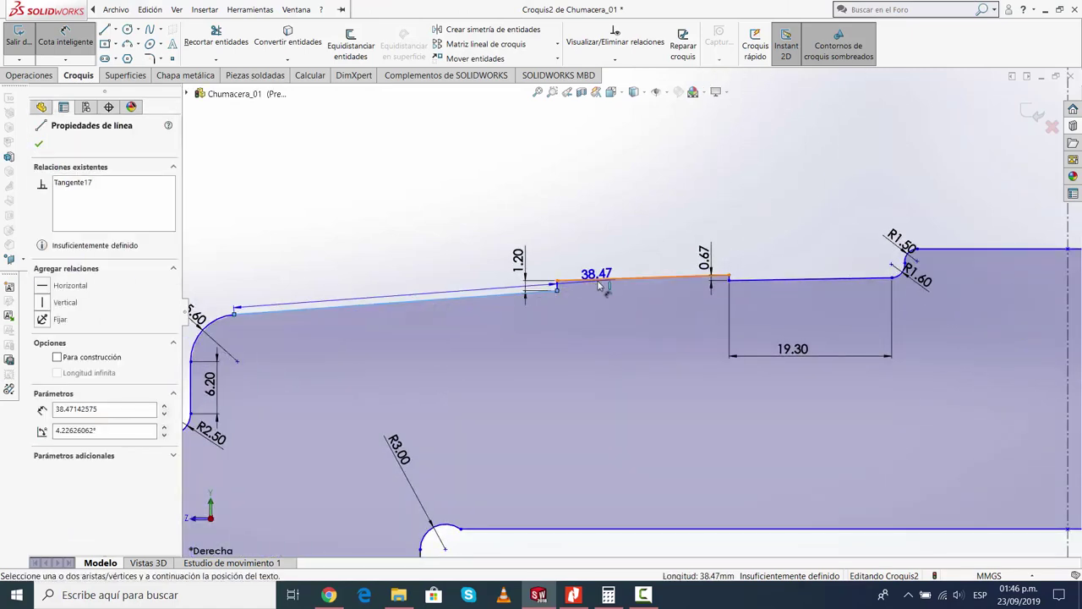
pyautogui.click(573, 529)
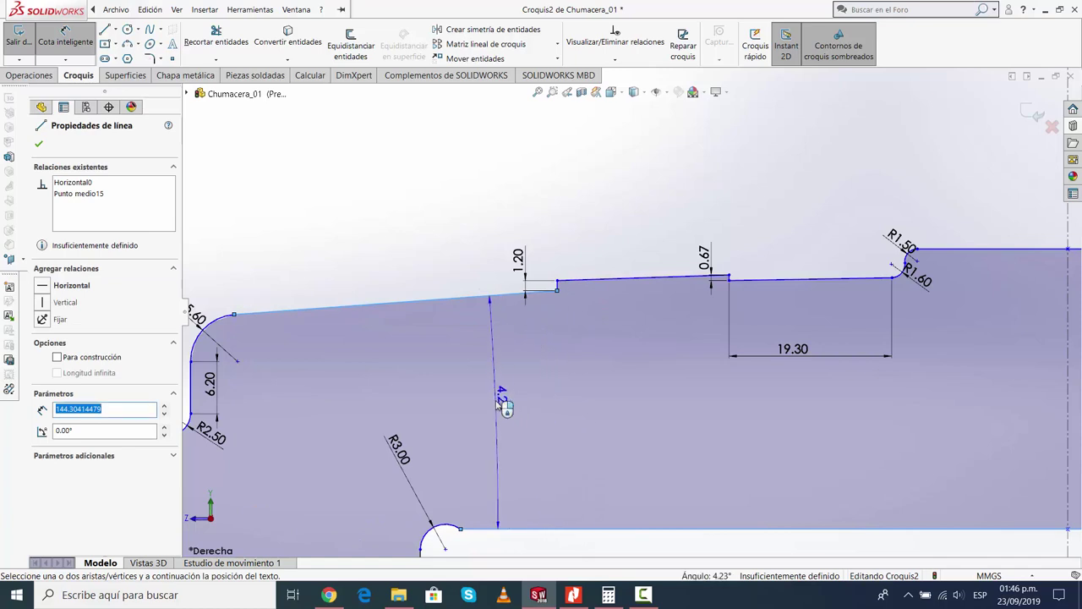
pyautogui.click(492, 409)
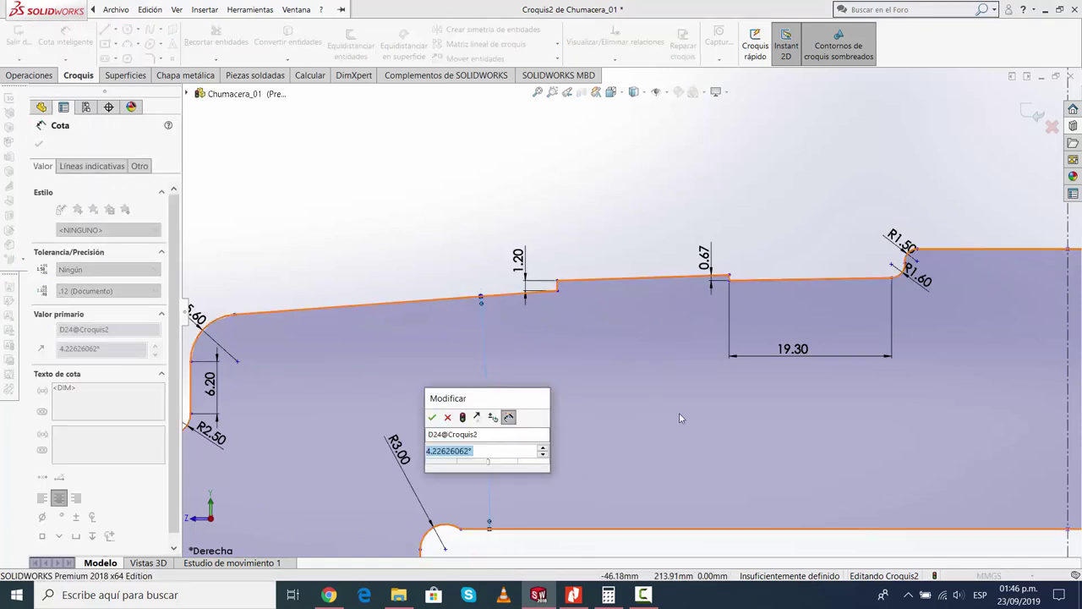
pyautogui.write('5')
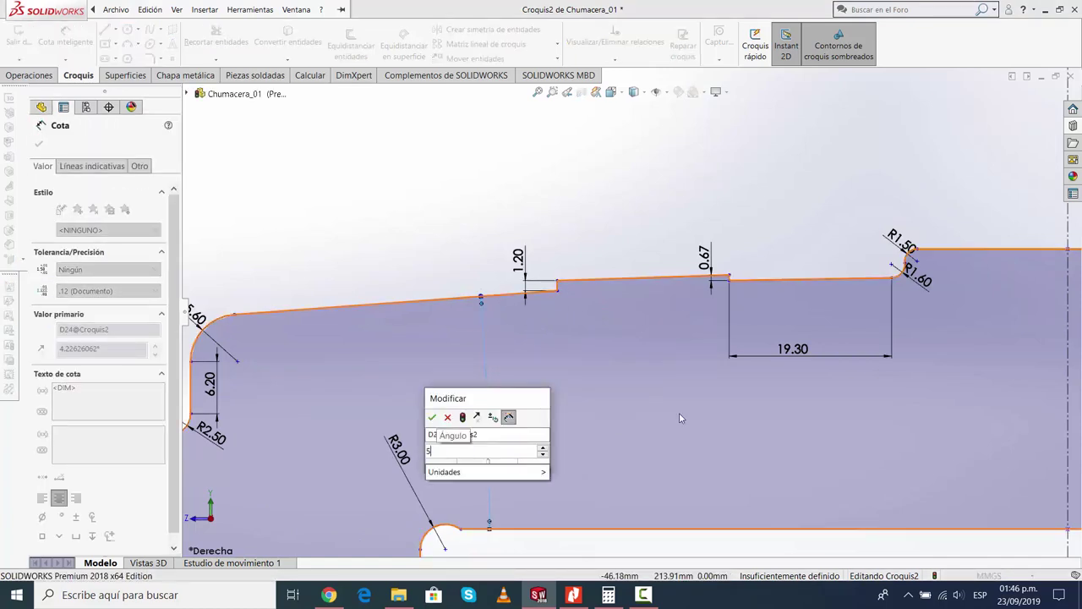
pyautogui.press('BackSpace')
pyautogui.write('4')
pyautogui.press('Return')
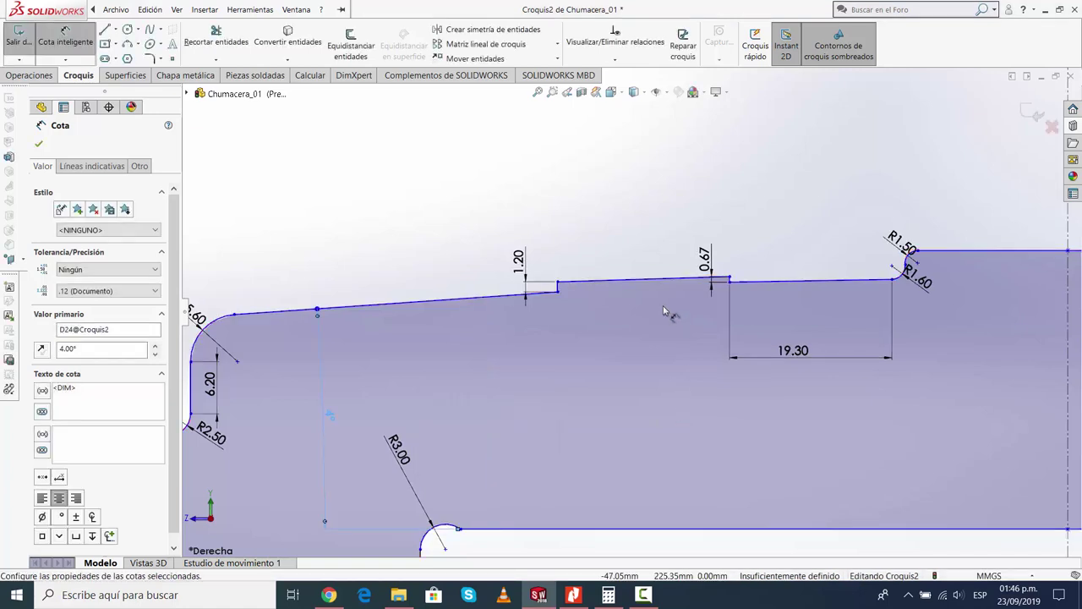
pyautogui.moveTo(332, 418); pyautogui.dragTo(351, 420)
pyautogui.press('Escape')
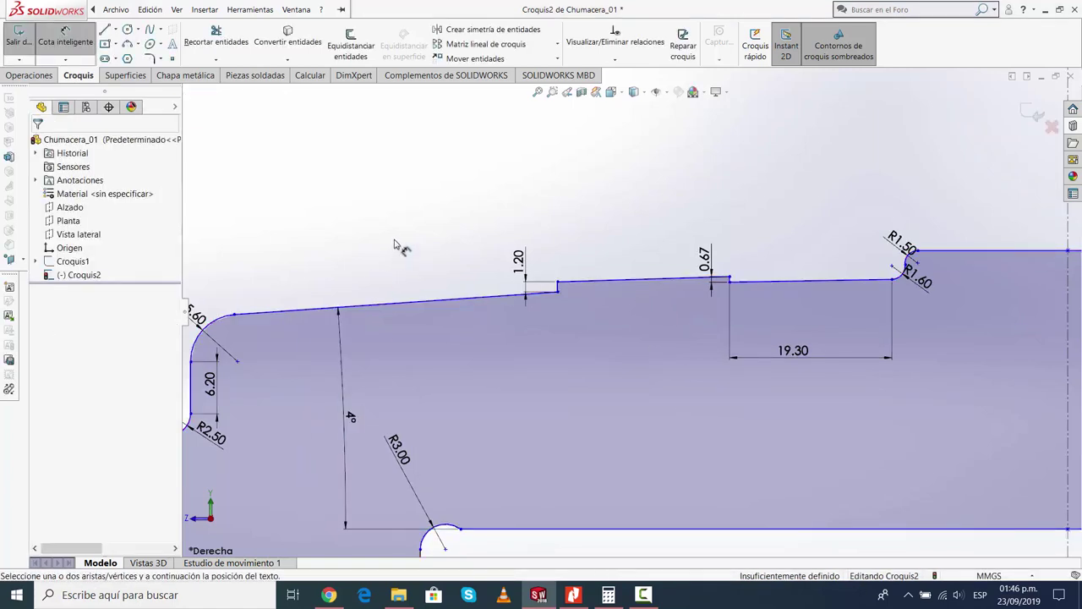
# Add 1.75° and 1° angles from the middle and pre-fillet segments to the bottom line
pyautogui.scroll(-3, 626, 286)
pyautogui.click(630, 286)
pyautogui.scroll(3, 630, 290)
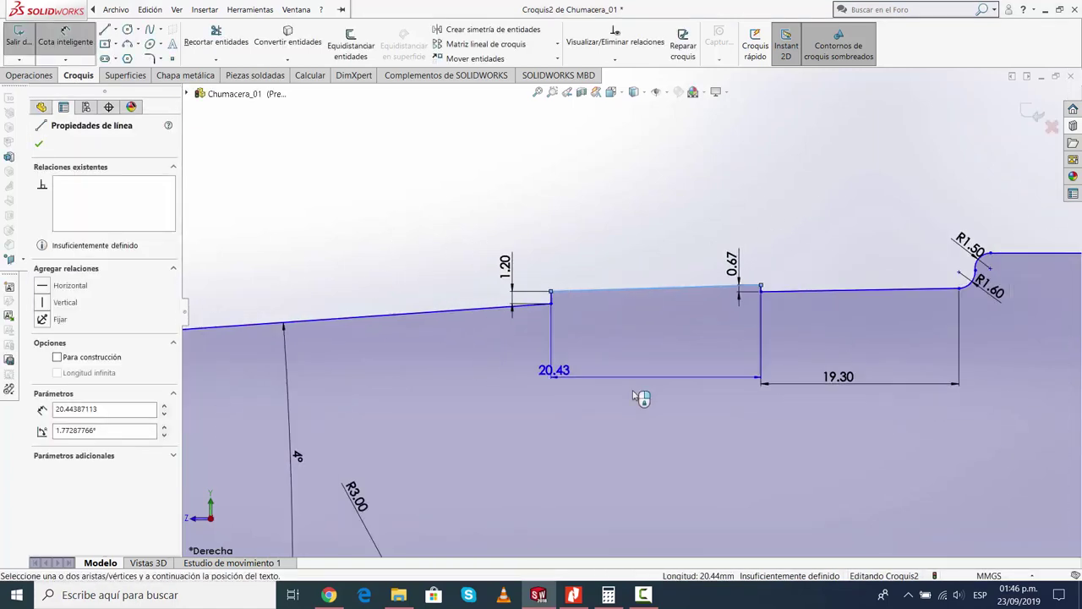
pyautogui.click(648, 472)
pyautogui.click(632, 406)
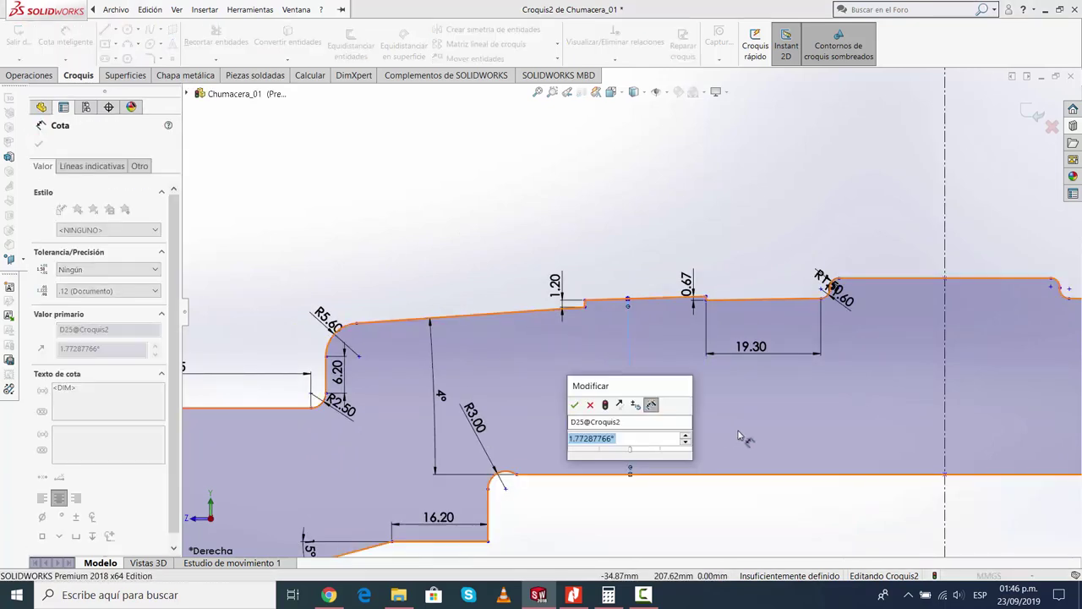
pyautogui.write('1.75')
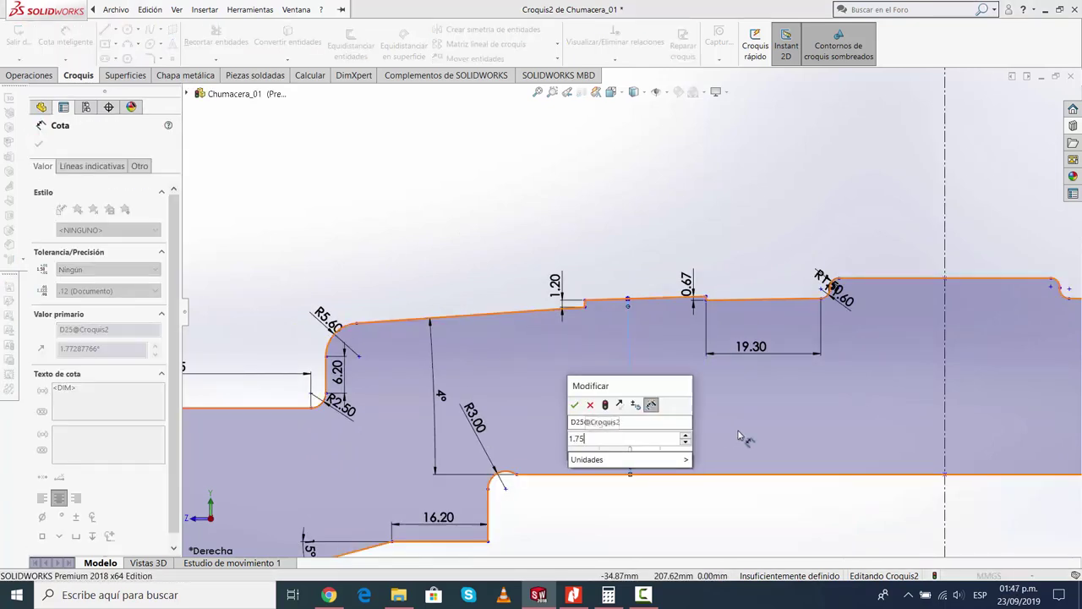
pyautogui.press('Return')
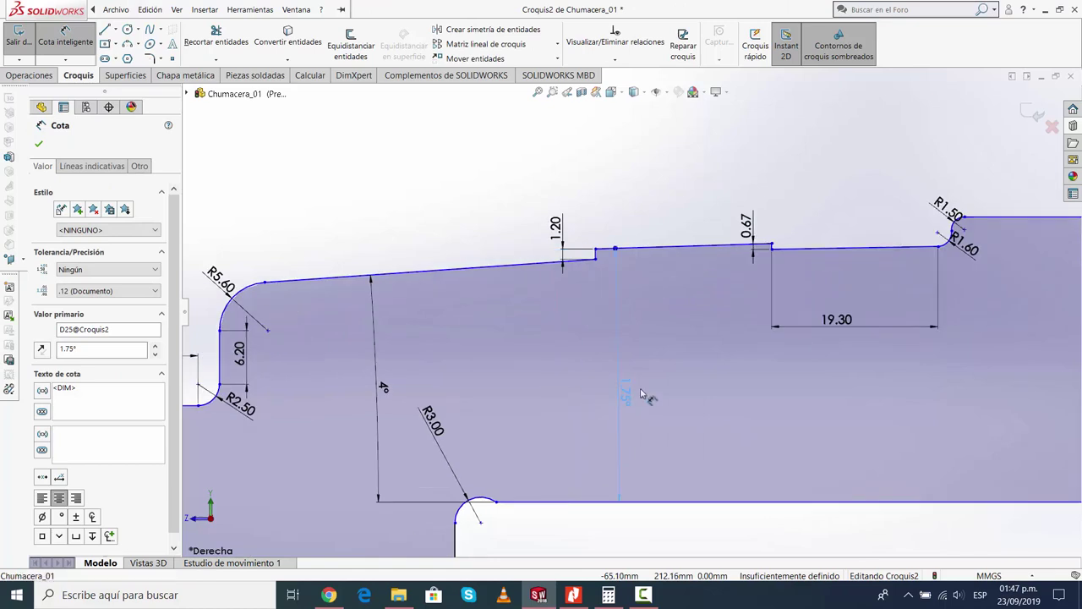
pyautogui.scroll(2, 803, 253)
pyautogui.scroll(2, 778, 285)
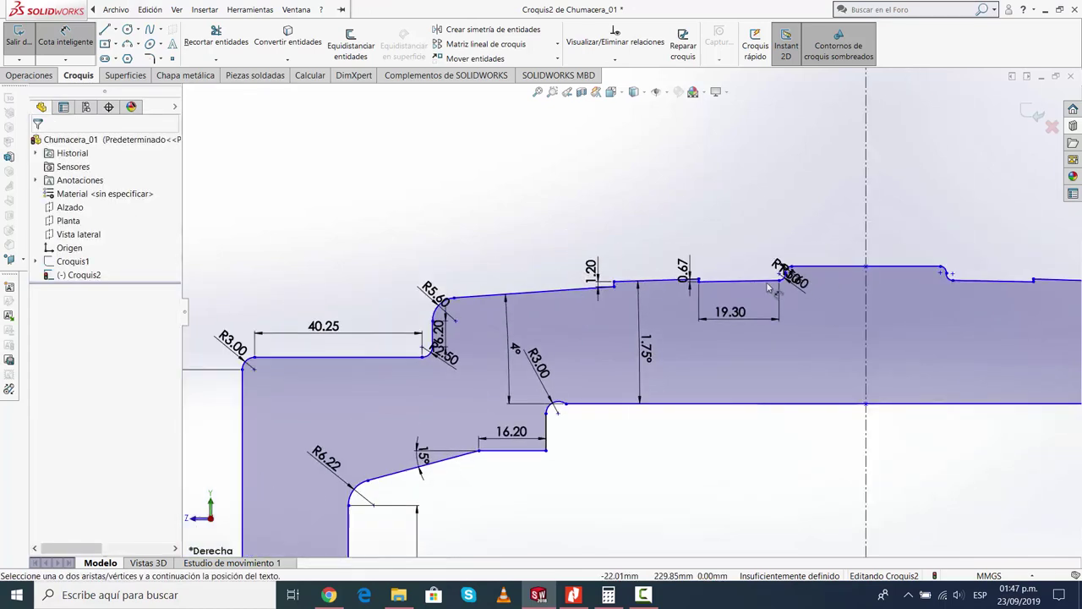
pyautogui.click(757, 282)
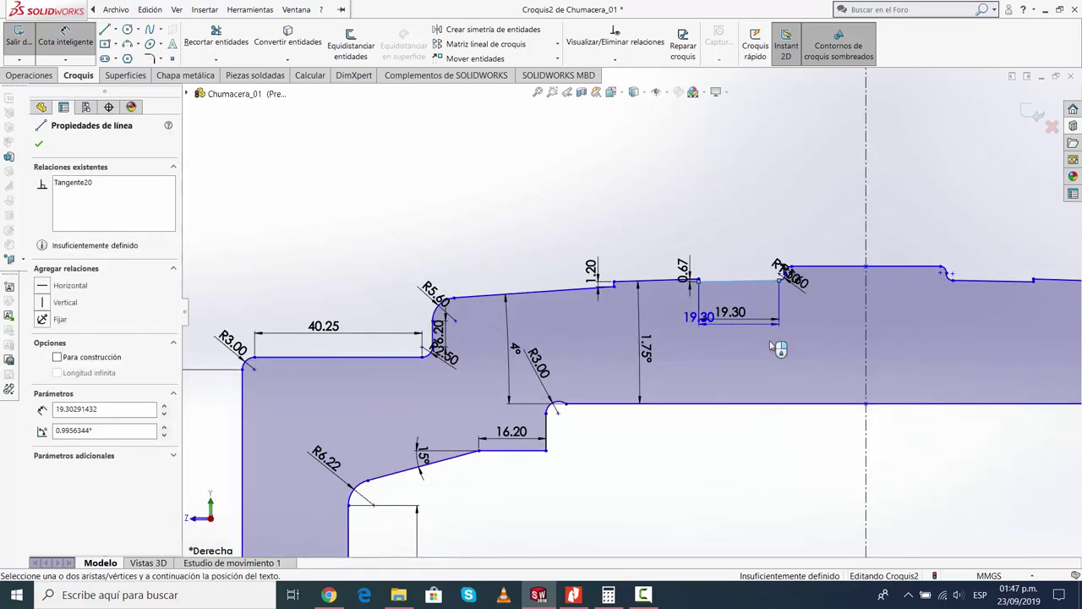
pyautogui.click(766, 402)
pyautogui.click(802, 357)
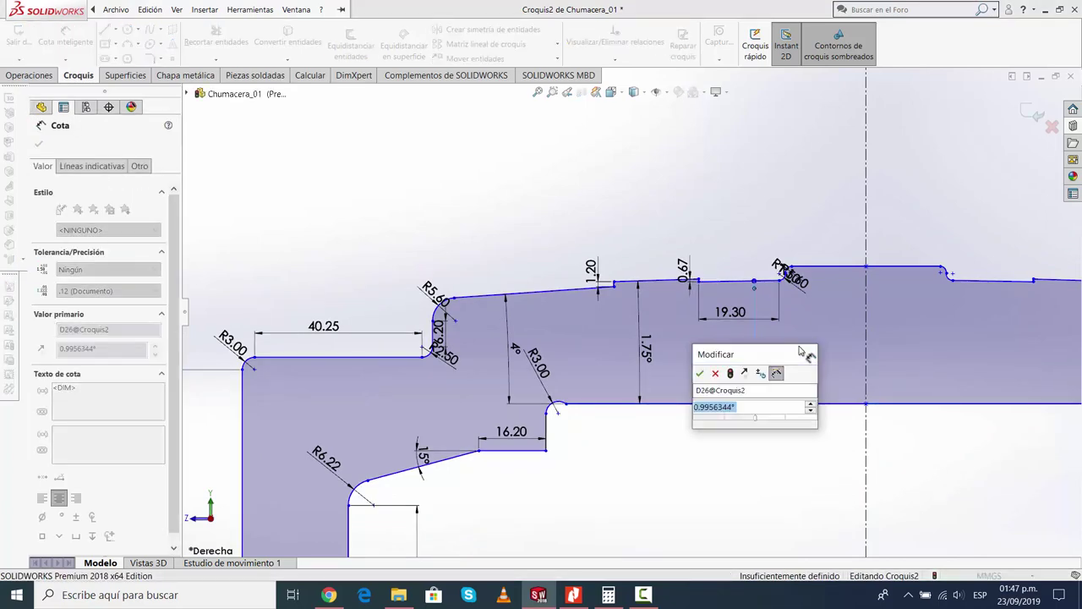
pyautogui.press('Return')
pyautogui.click(739, 435)
# Dimension the flat top construction line's length at 35.68
pyautogui.scroll(-1, 827, 291)
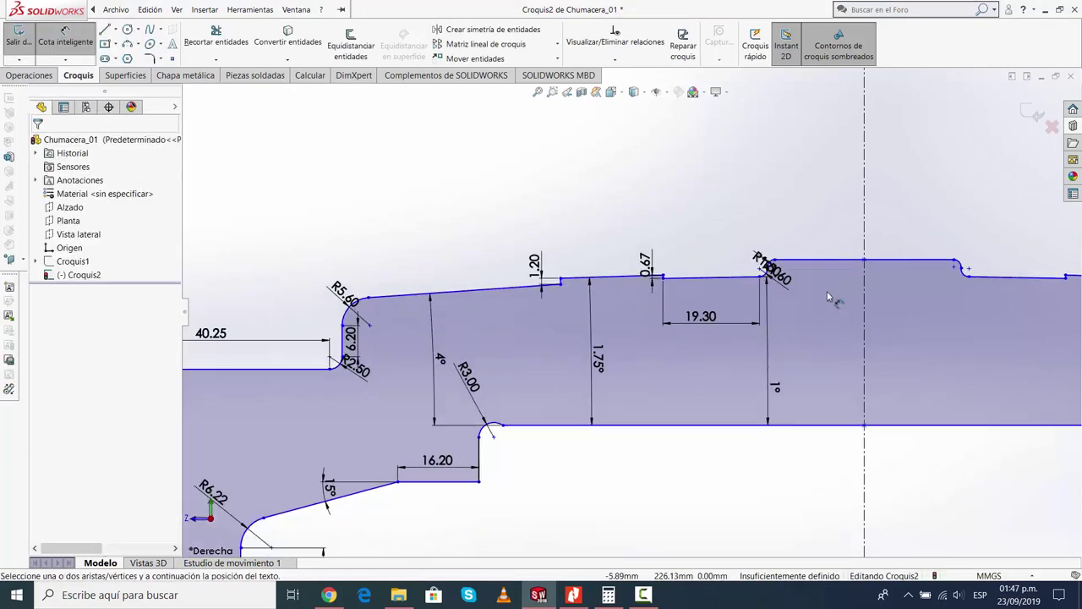
pyautogui.scroll(-3, 827, 291)
pyautogui.click(769, 239)
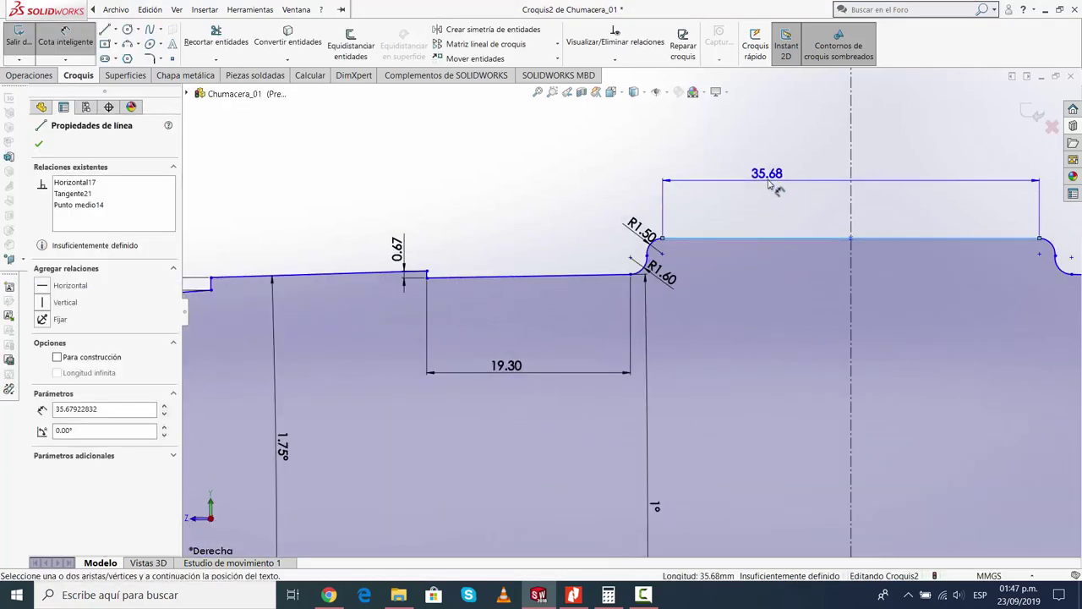
pyautogui.click(771, 198)
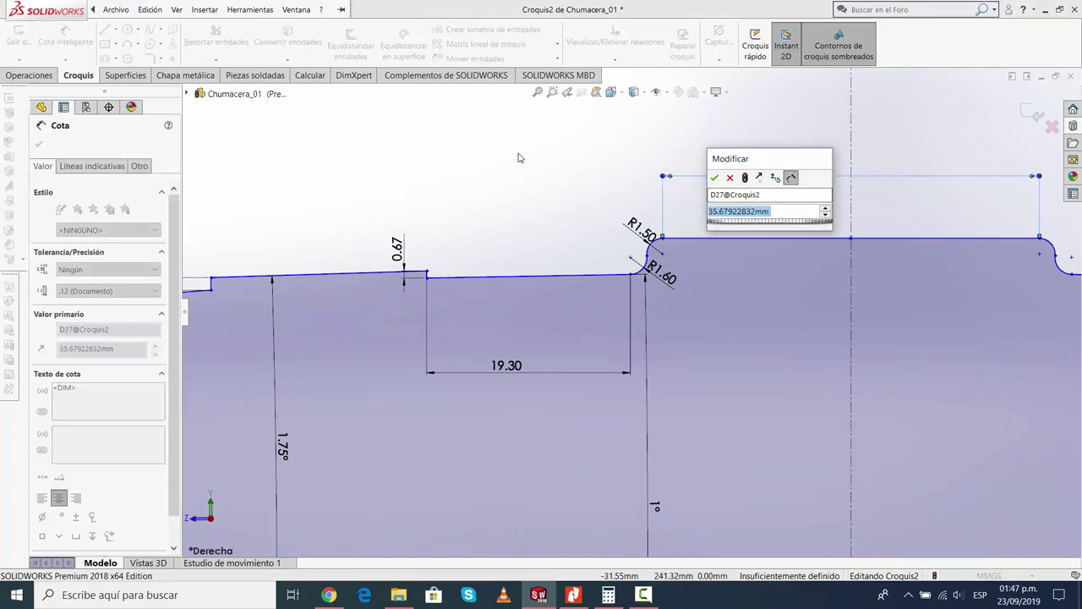
pyautogui.press('Return')
pyautogui.scroll(2, 630, 292)
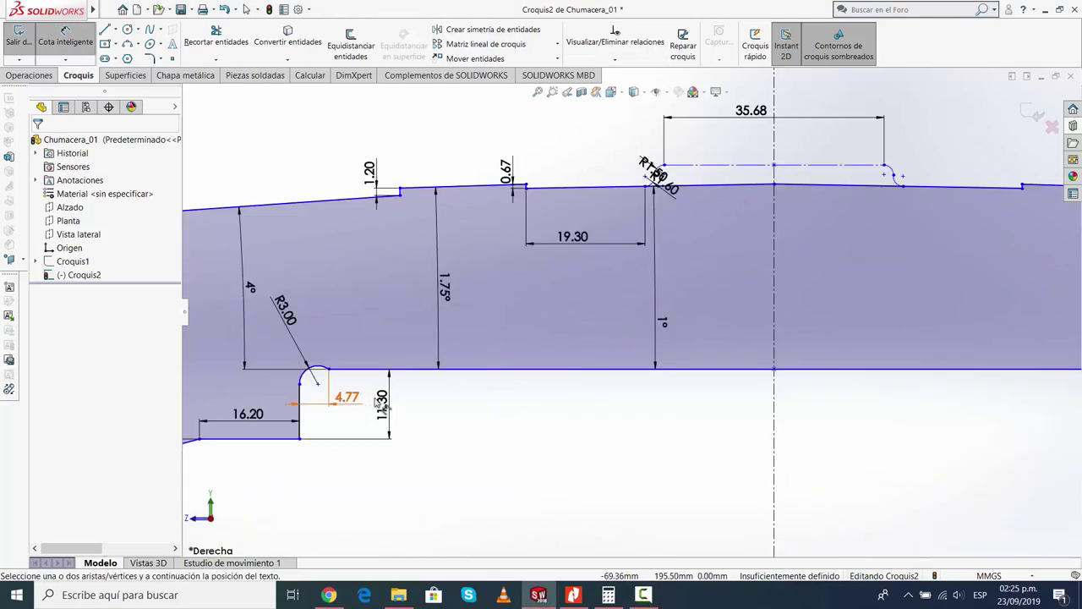
pyautogui.scroll(-2, 355, 395)
pyautogui.scroll(-2, 369, 406)
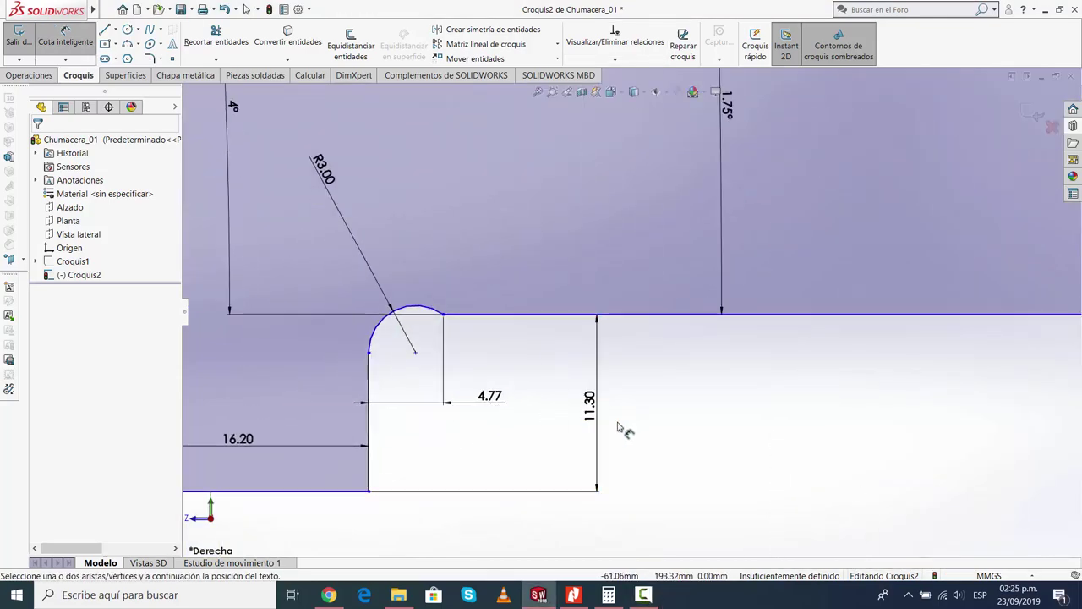
pyautogui.scroll(3, 719, 405)
pyautogui.scroll(2, 719, 406)
pyautogui.scroll(-3, 790, 234)
pyautogui.scroll(-2, 391, 262)
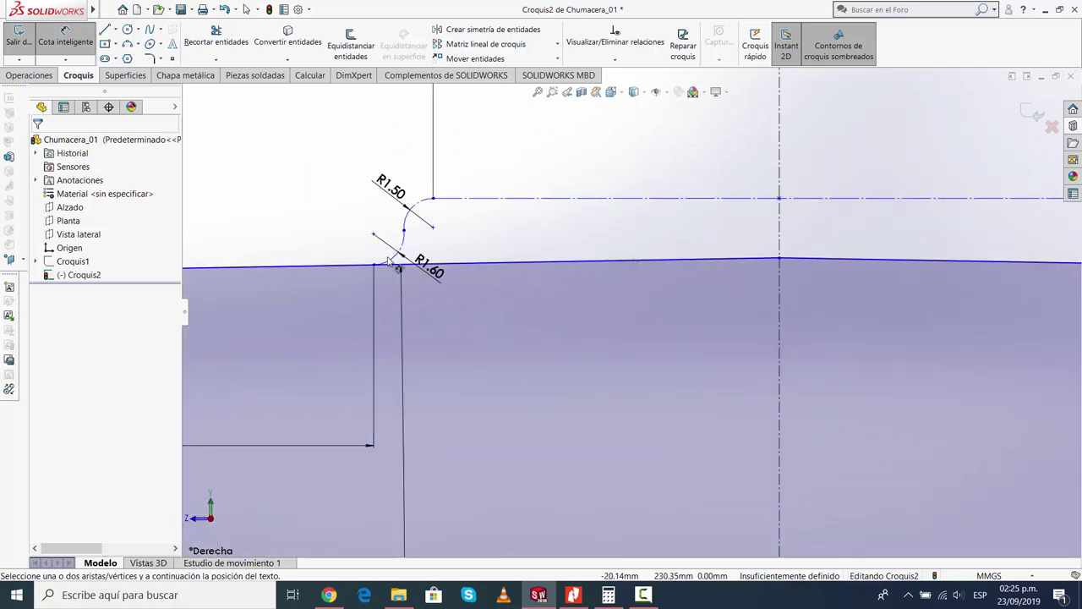
pyautogui.scroll(2, 632, 279)
pyautogui.scroll(-2, 981, 267)
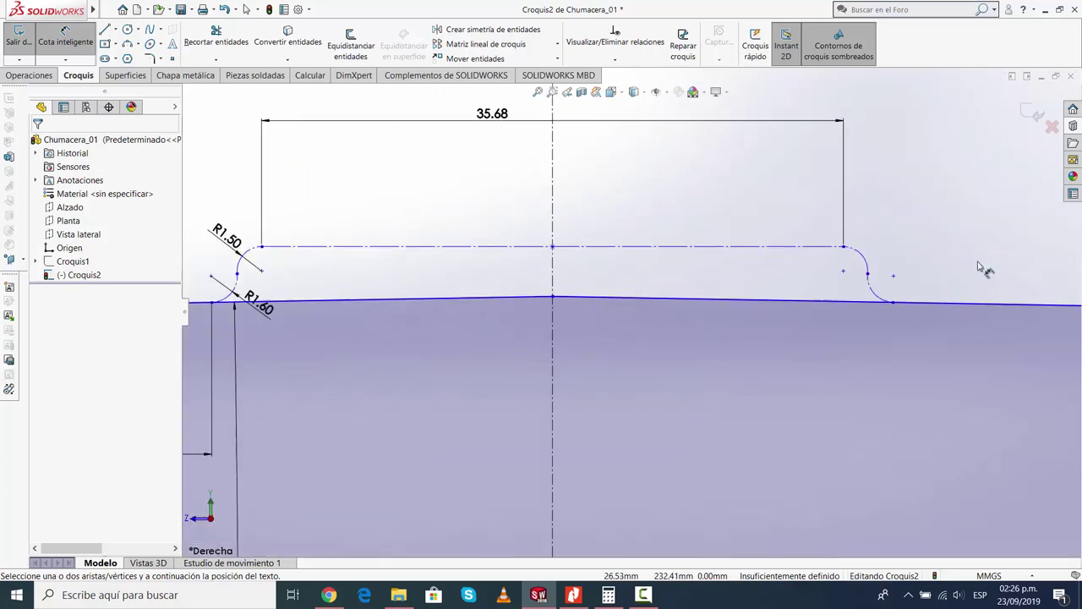
pyautogui.scroll(-2, 769, 290)
pyautogui.scroll(3, 519, 278)
pyautogui.scroll(3, 527, 358)
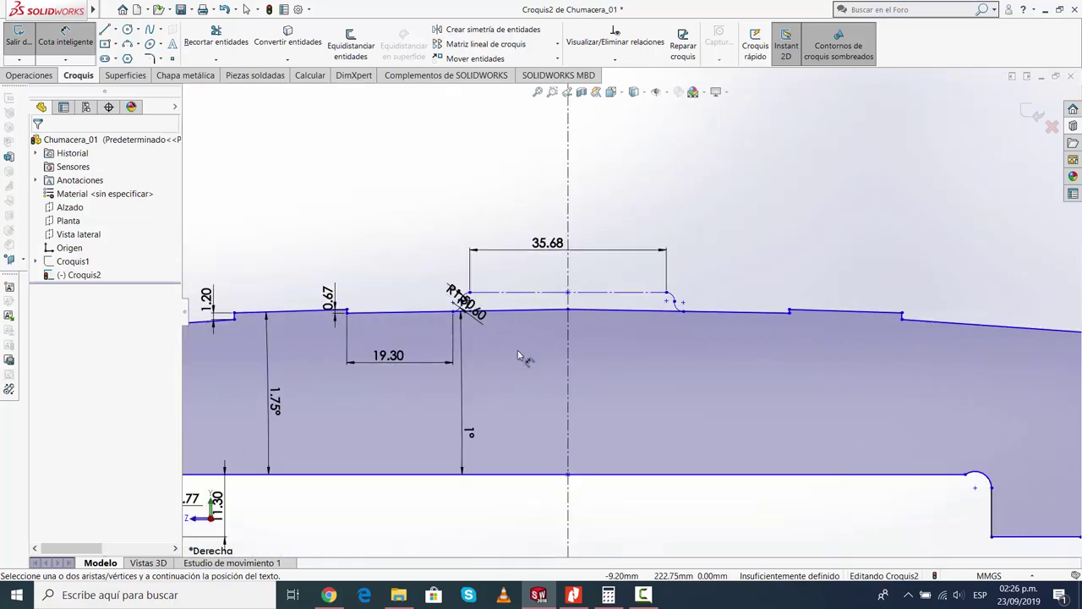
pyautogui.scroll(3, 533, 440)
pyautogui.scroll(-2, 533, 439)
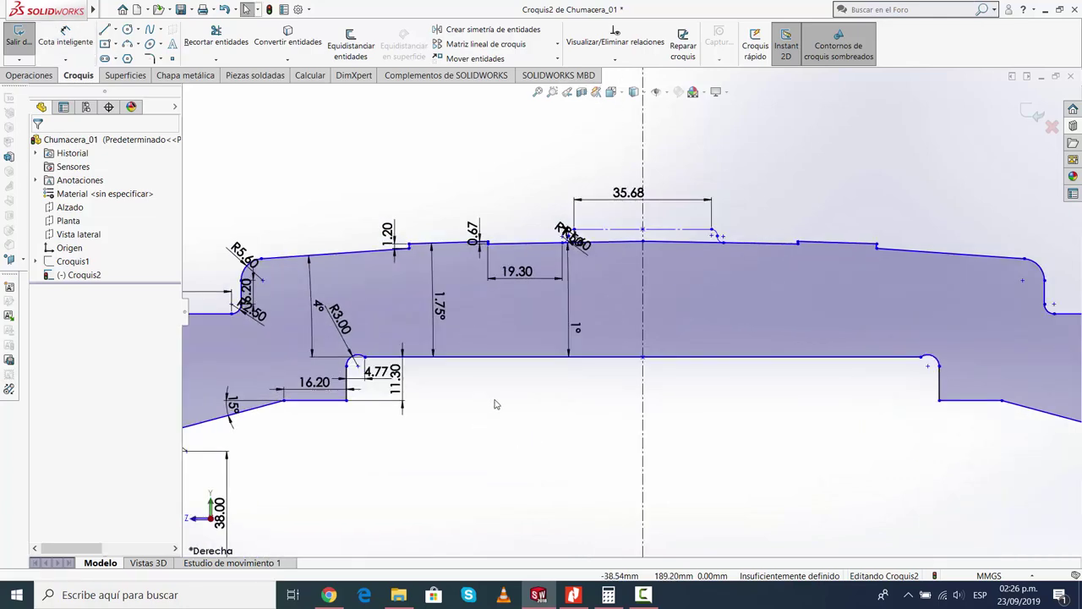
pyautogui.scroll(1, 511, 397)
pyautogui.click(65, 38)
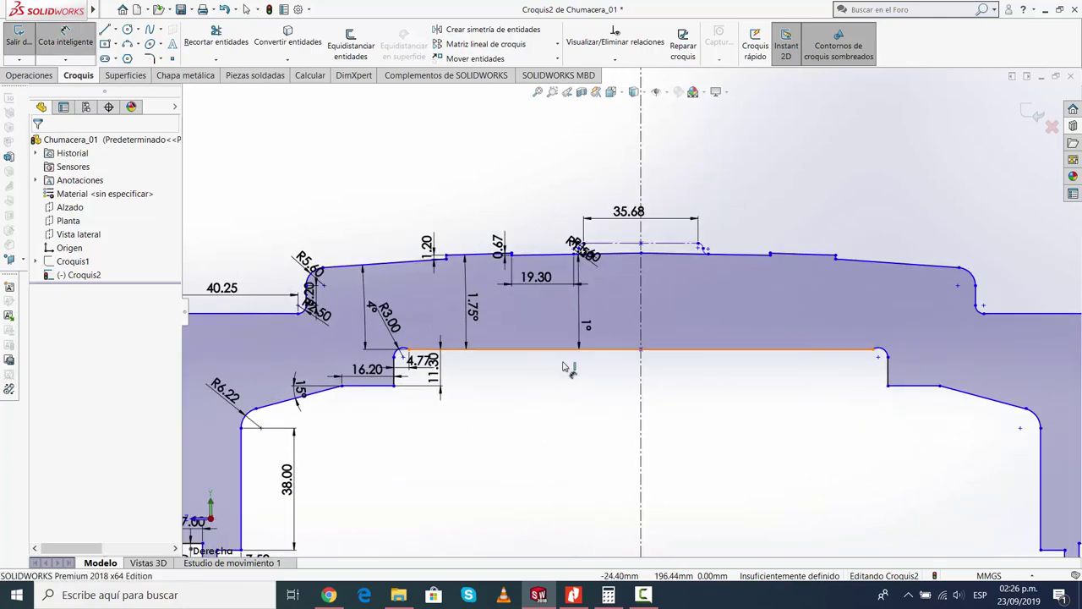
pyautogui.click(554, 350)
pyautogui.click(574, 459)
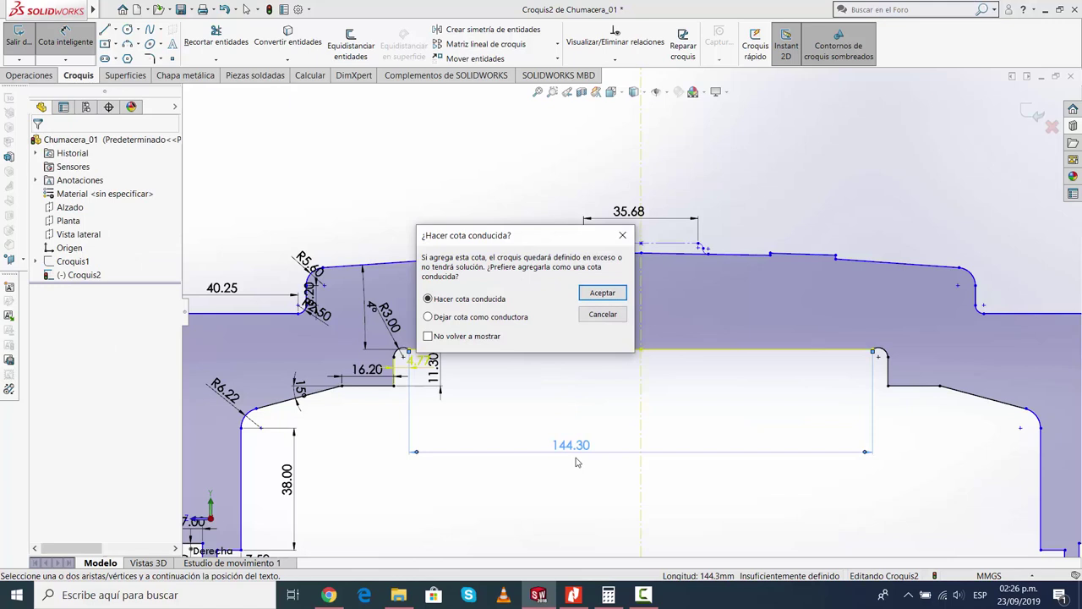
pyautogui.click(602, 314)
pyautogui.press('Escape')
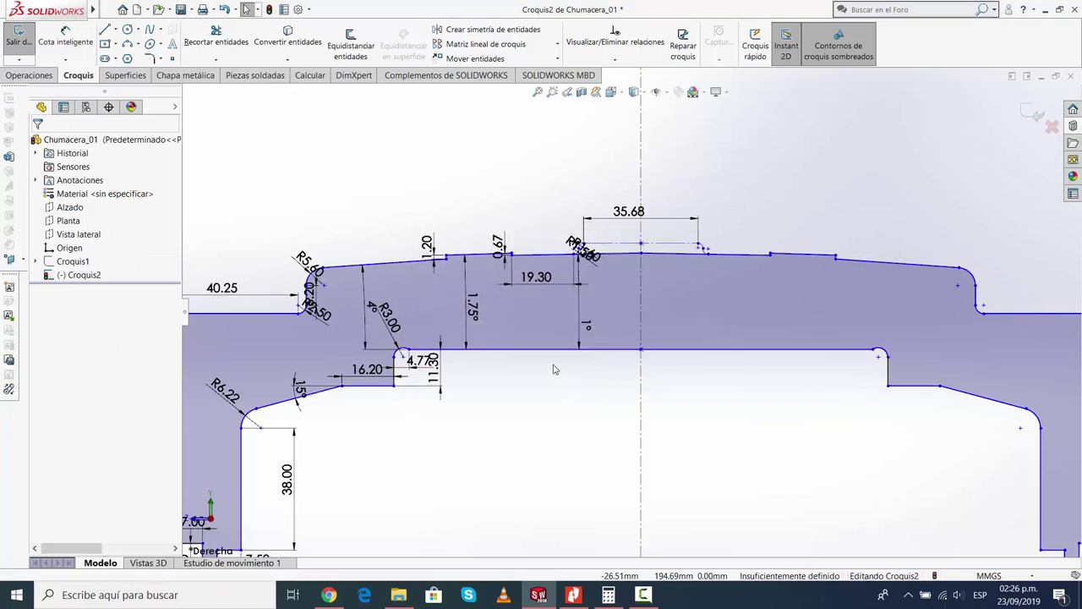
pyautogui.click(582, 349)
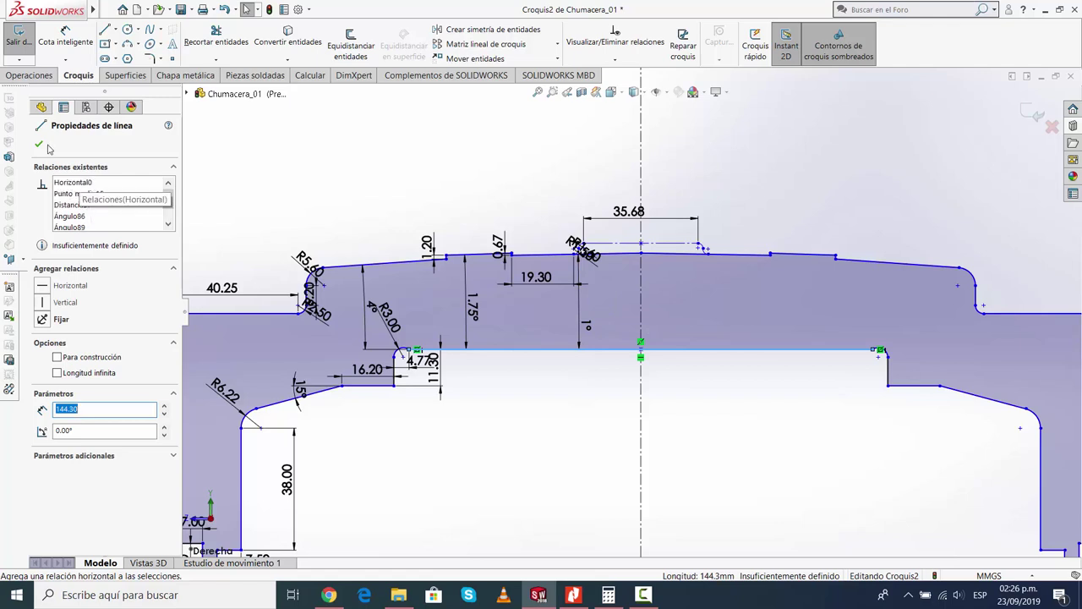
pyautogui.press('Escape')
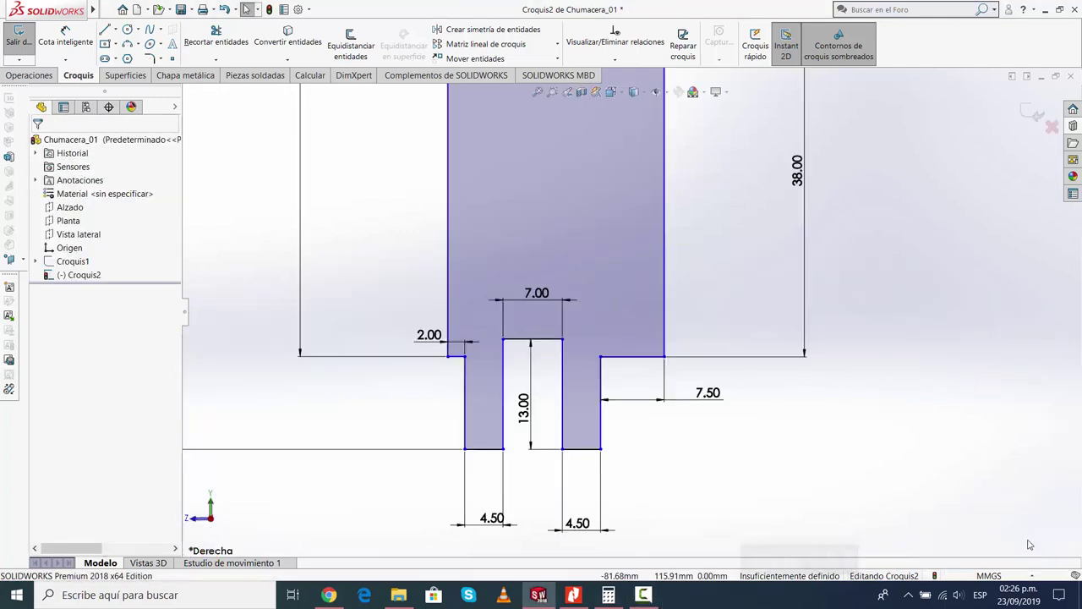
# Apply a Colineal relation to the step lines left and right of the slot, fully defining Croquis2
pyautogui.click(627, 356)
pyautogui.keyDown('ctrl'); pyautogui.click(459, 356); pyautogui.keyUp('ctrl')
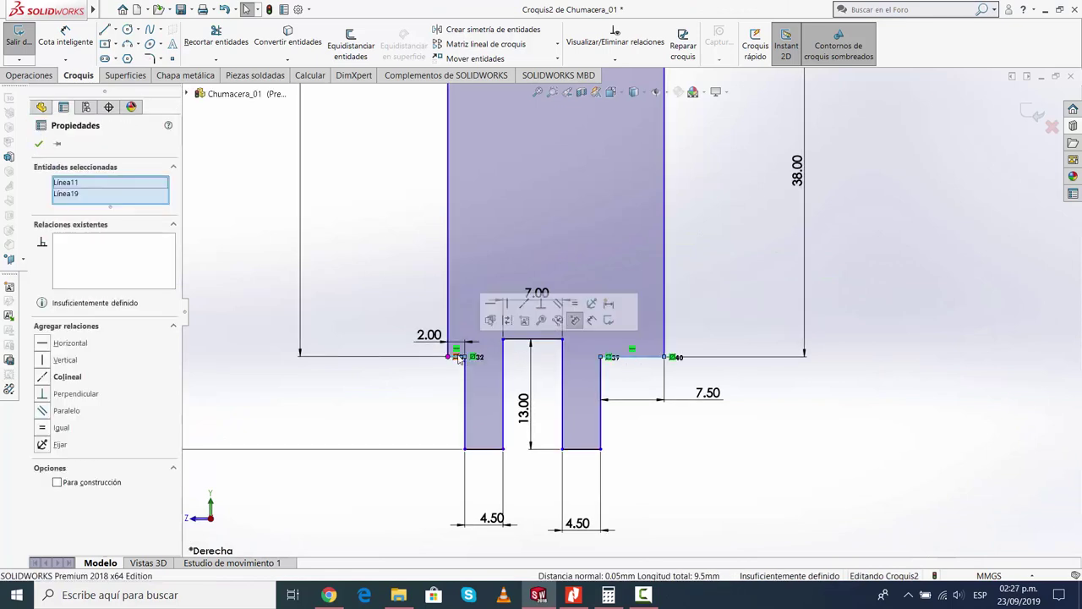
pyautogui.click(41, 378)
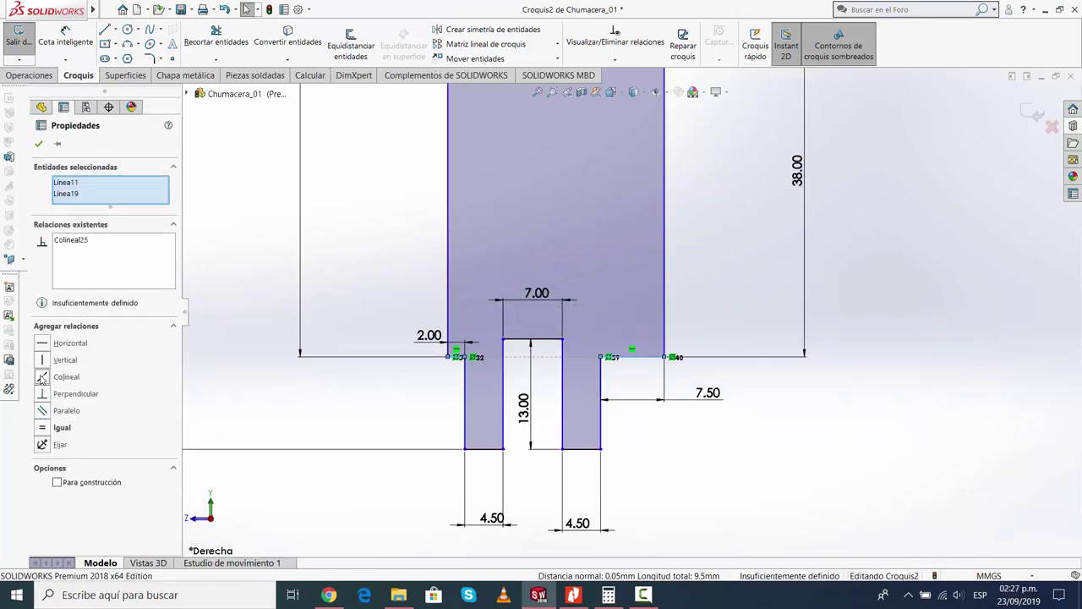
pyautogui.click(38, 144)
pyautogui.scroll(3, 768, 418)
pyautogui.scroll(2, 857, 413)
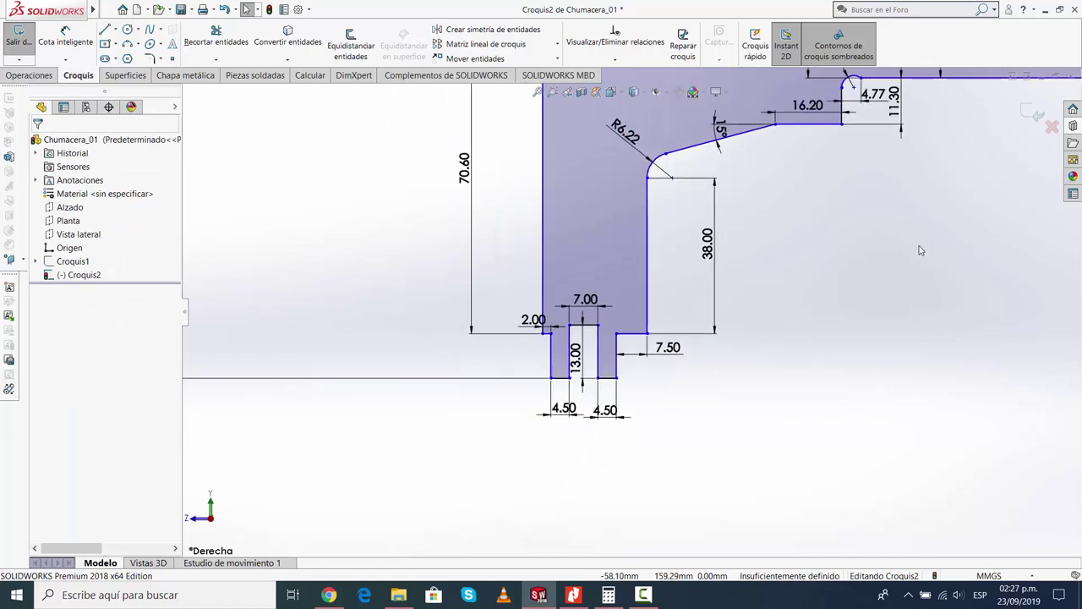
pyautogui.scroll(3, 923, 241)
pyautogui.scroll(1, 854, 254)
pyautogui.scroll(-2, 794, 269)
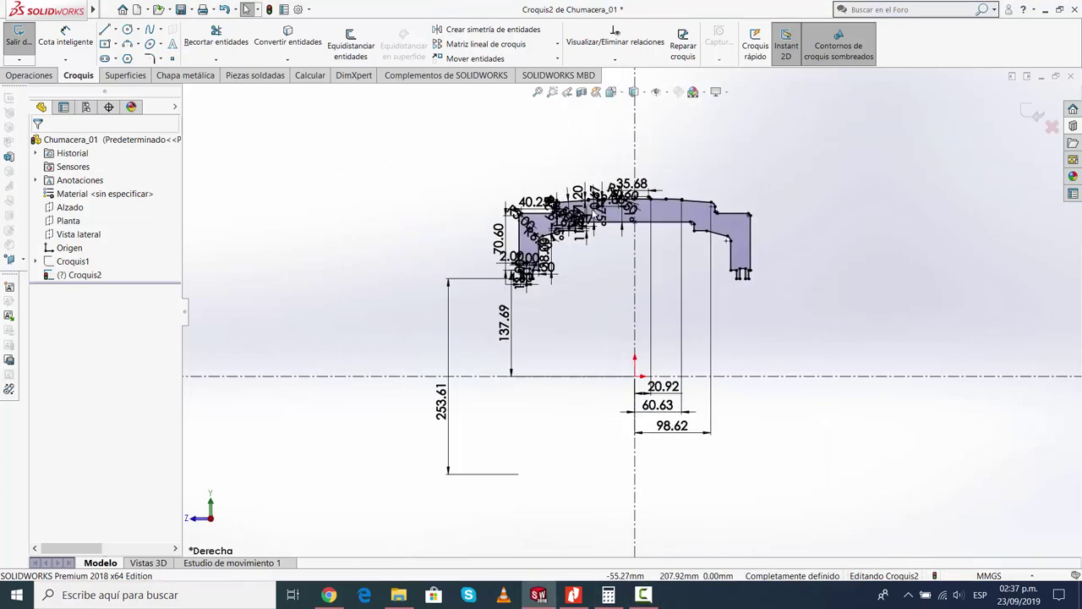
pyautogui.scroll(-5, 634, 279)
pyautogui.scroll(-3, 660, 167)
pyautogui.scroll(-3, 633, 293)
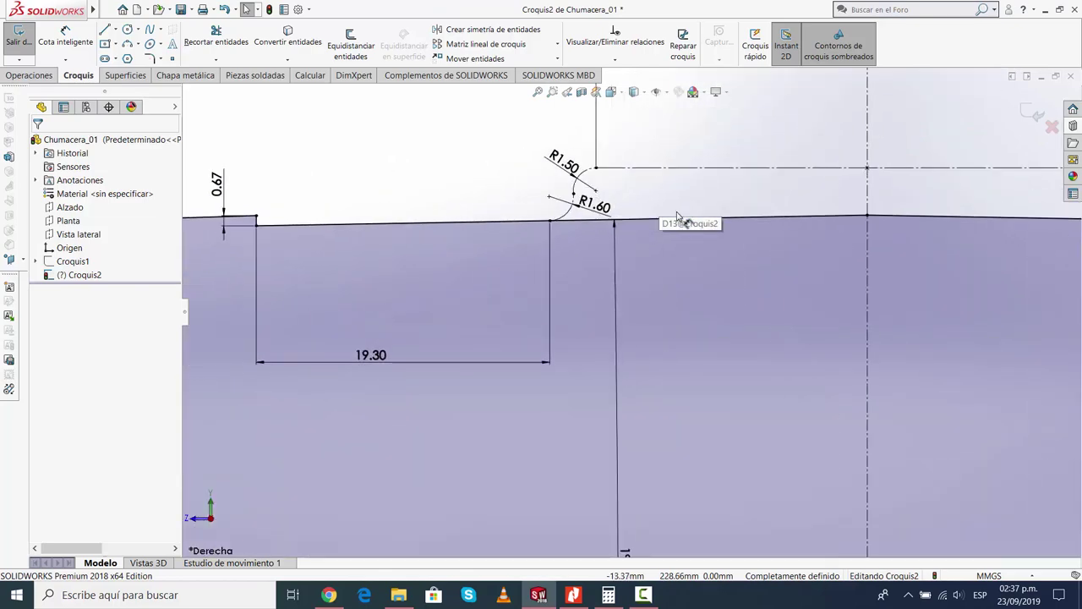
pyautogui.scroll(3, 633, 296)
pyautogui.scroll(4, 648, 334)
pyautogui.scroll(1, 712, 312)
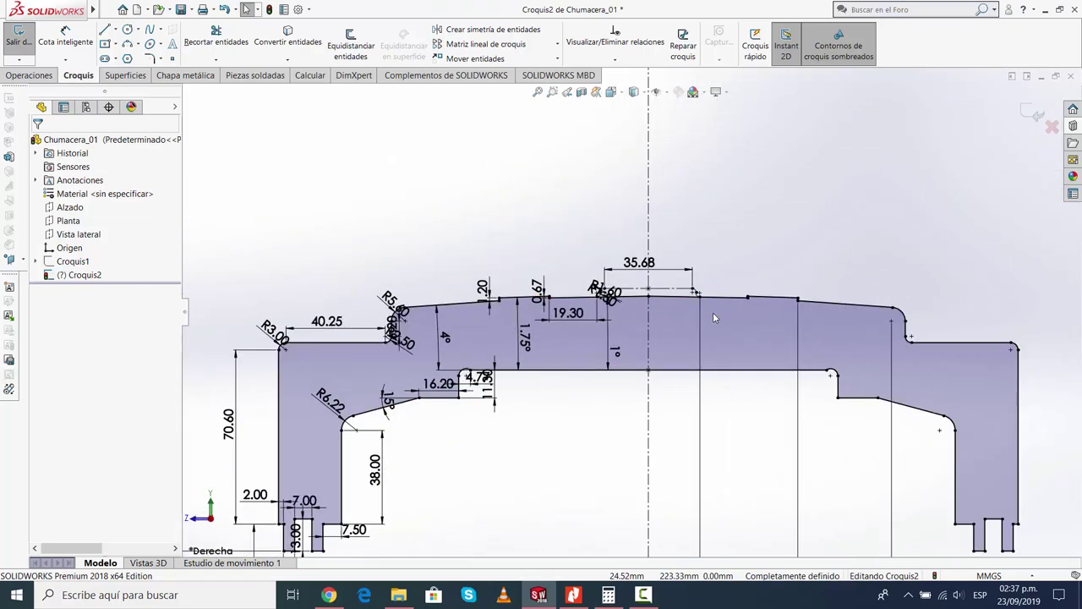
pyautogui.scroll(-4, 672, 282)
pyautogui.scroll(-3, 623, 285)
pyautogui.scroll(3, 651, 300)
pyautogui.scroll(-5, 693, 313)
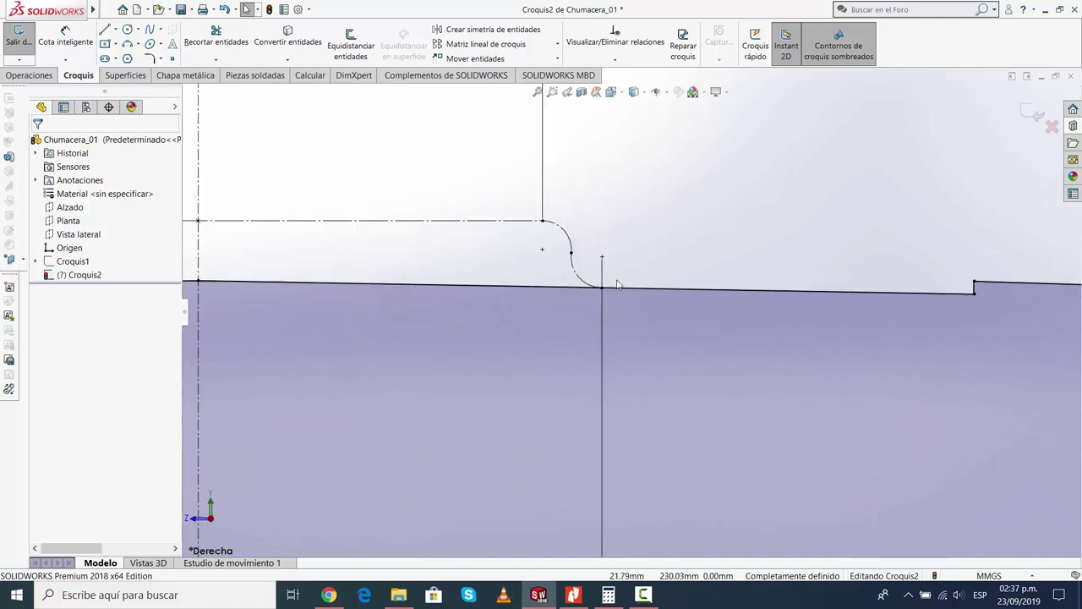
pyautogui.scroll(4, 845, 334)
pyautogui.scroll(-3, 888, 325)
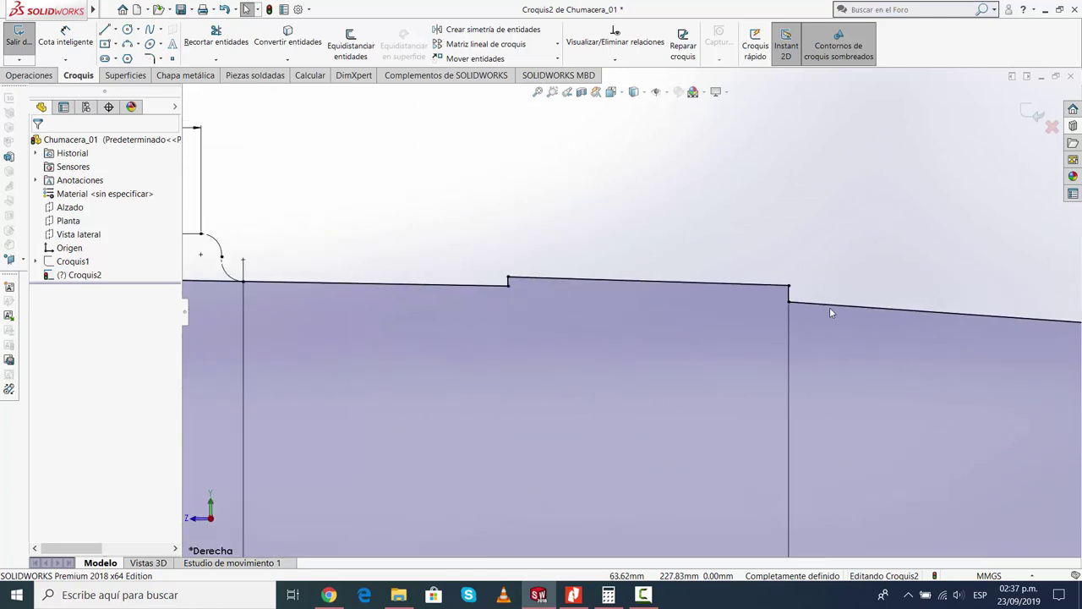
pyautogui.scroll(-2, 795, 309)
pyautogui.scroll(1, 748, 330)
pyautogui.scroll(3, 741, 355)
pyautogui.scroll(-1, 741, 355)
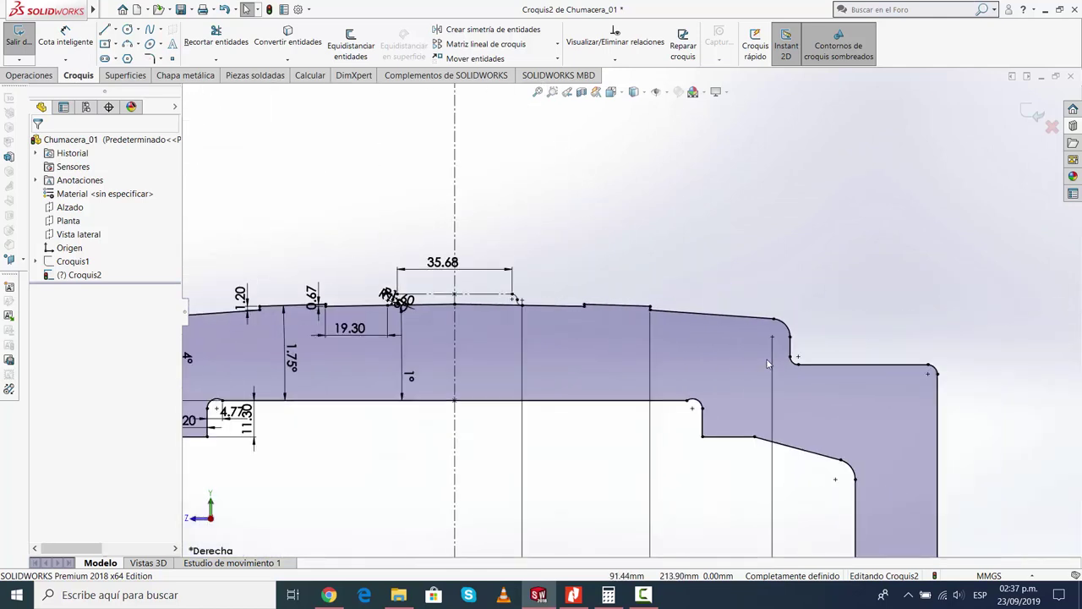
pyautogui.scroll(2, 783, 382)
pyautogui.scroll(2, 782, 382)
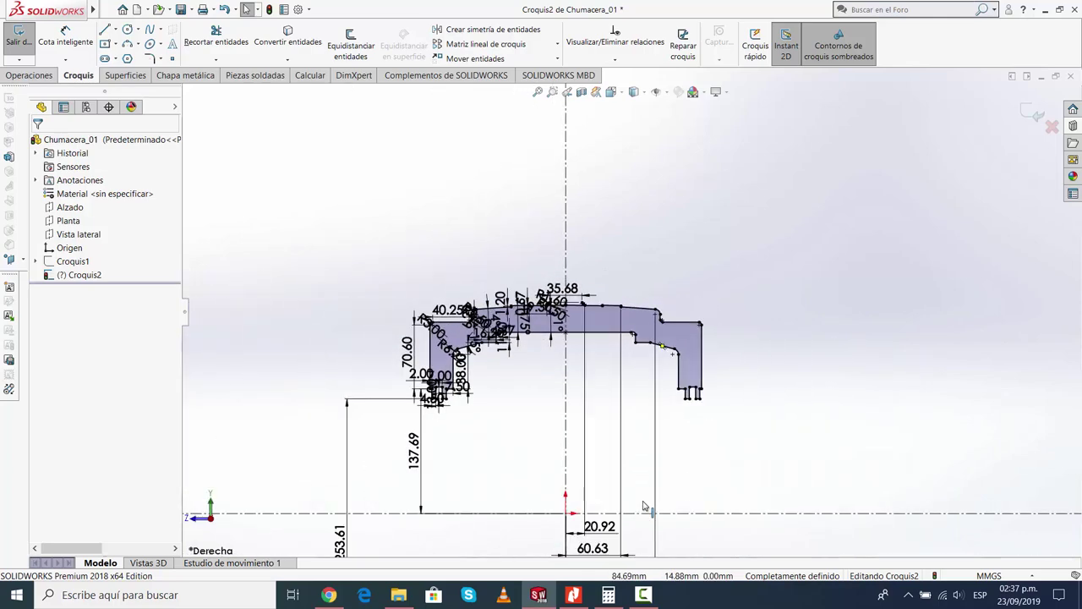
pyautogui.scroll(-2, 554, 389)
pyautogui.scroll(-3, 558, 383)
pyautogui.scroll(3, 475, 393)
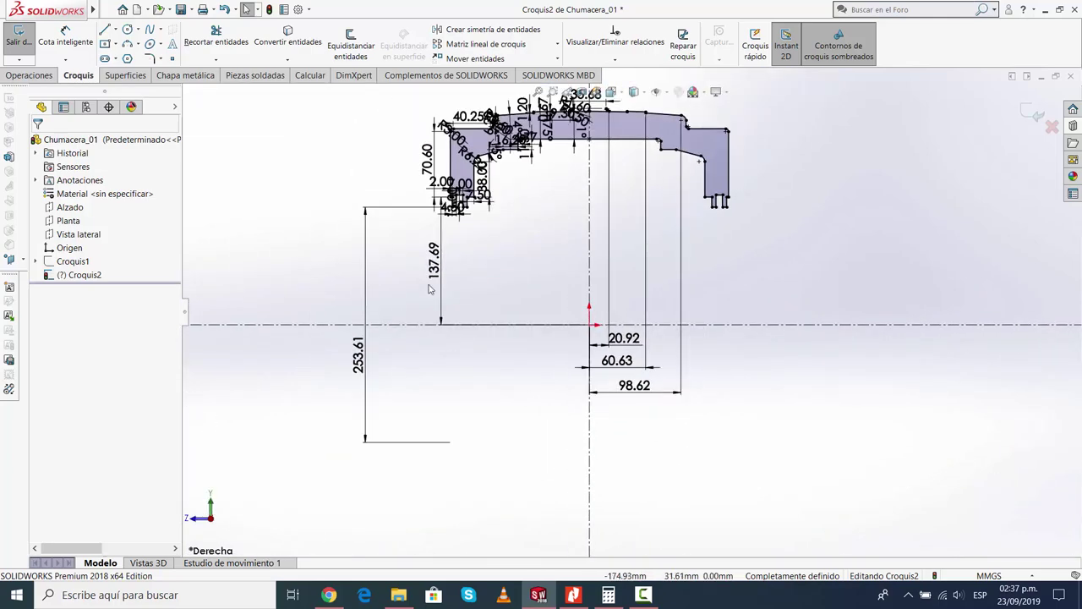
pyautogui.scroll(-2, 564, 196)
pyautogui.scroll(-2, 564, 195)
pyautogui.scroll(3, 605, 226)
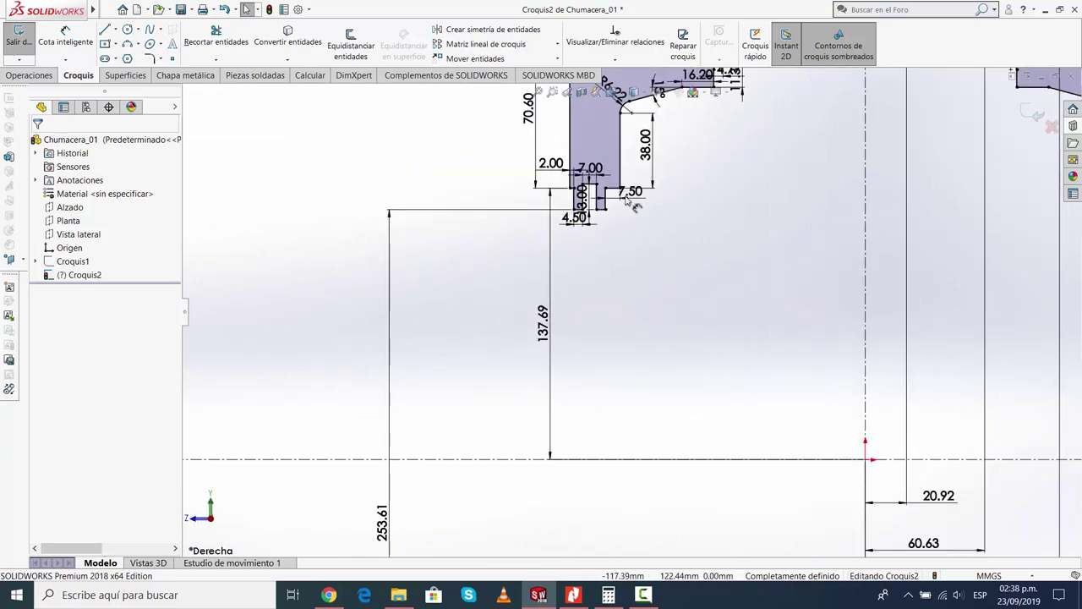
pyautogui.scroll(-3, 618, 205)
pyautogui.scroll(-1, 618, 205)
pyautogui.scroll(1, 618, 205)
pyautogui.scroll(3, 627, 190)
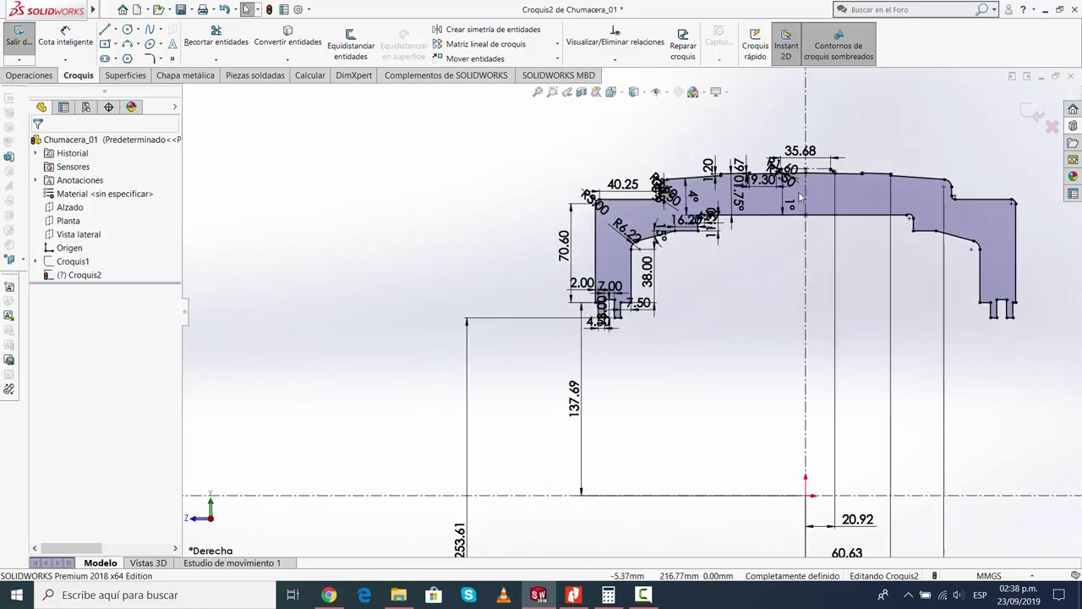
pyautogui.scroll(1, 676, 304)
pyautogui.scroll(1, 732, 426)
pyautogui.scroll(-1, 733, 426)
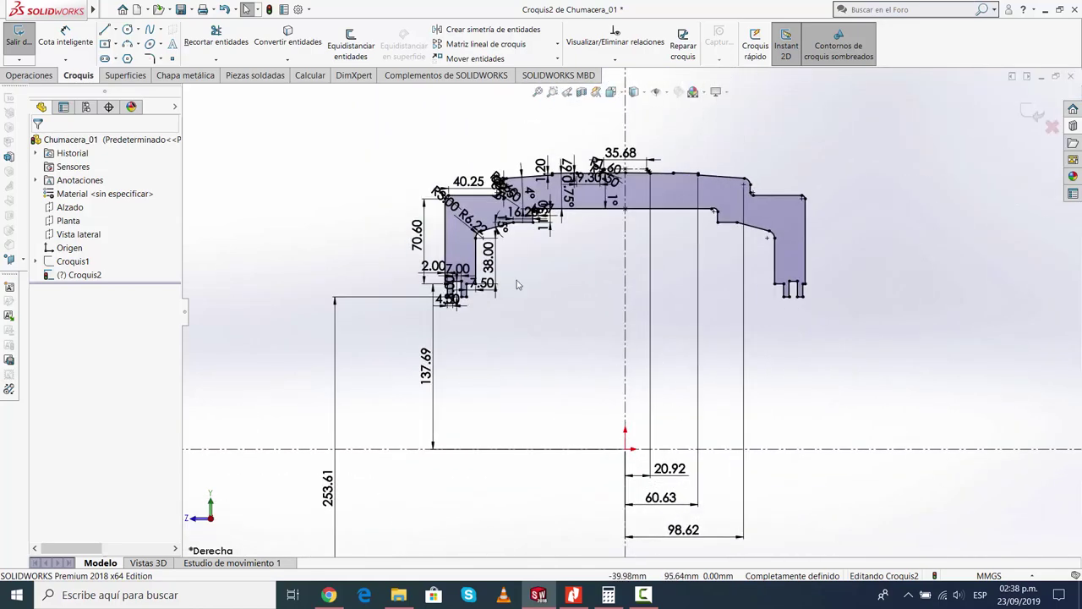
# Revolve the profile 180° mid-plane about the horizontal centre line as Revolución1
pyautogui.click(29, 76)
pyautogui.click(80, 47)
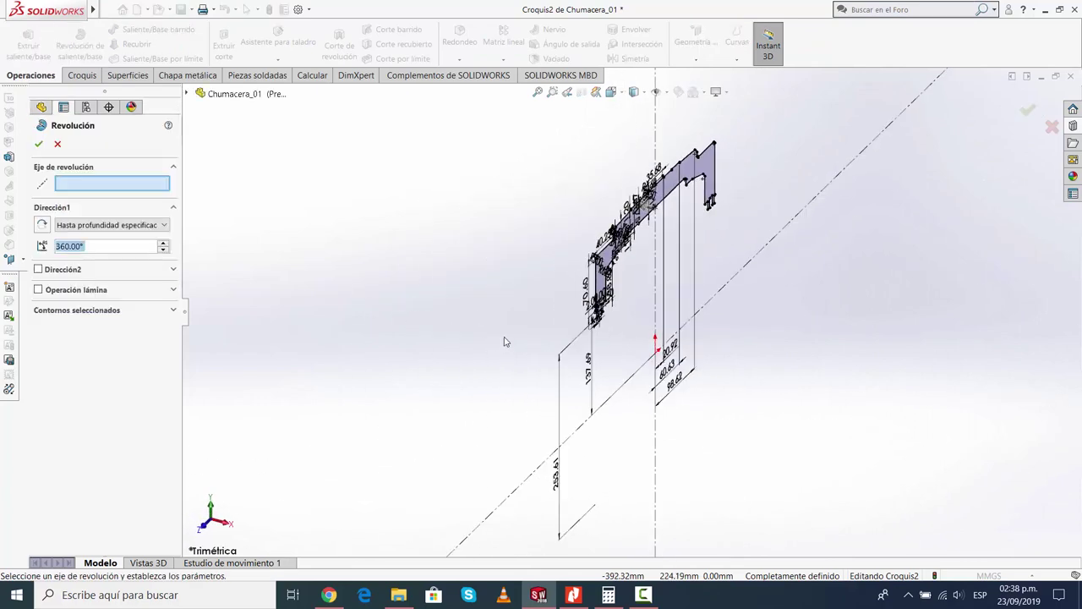
pyautogui.click(515, 496)
pyautogui.write('1')
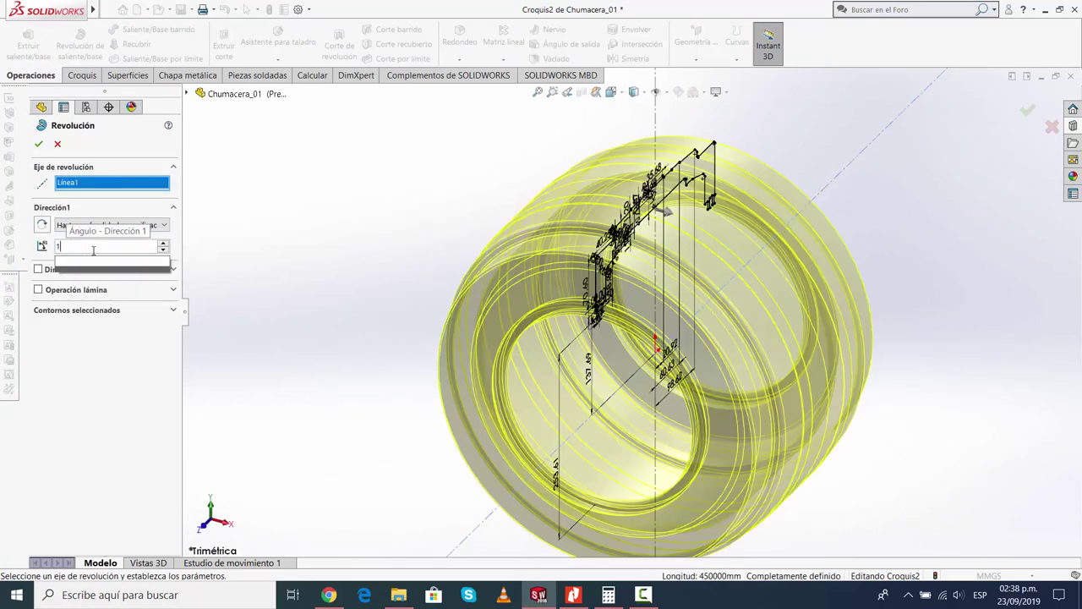
pyautogui.write('80')
pyautogui.press('Return')
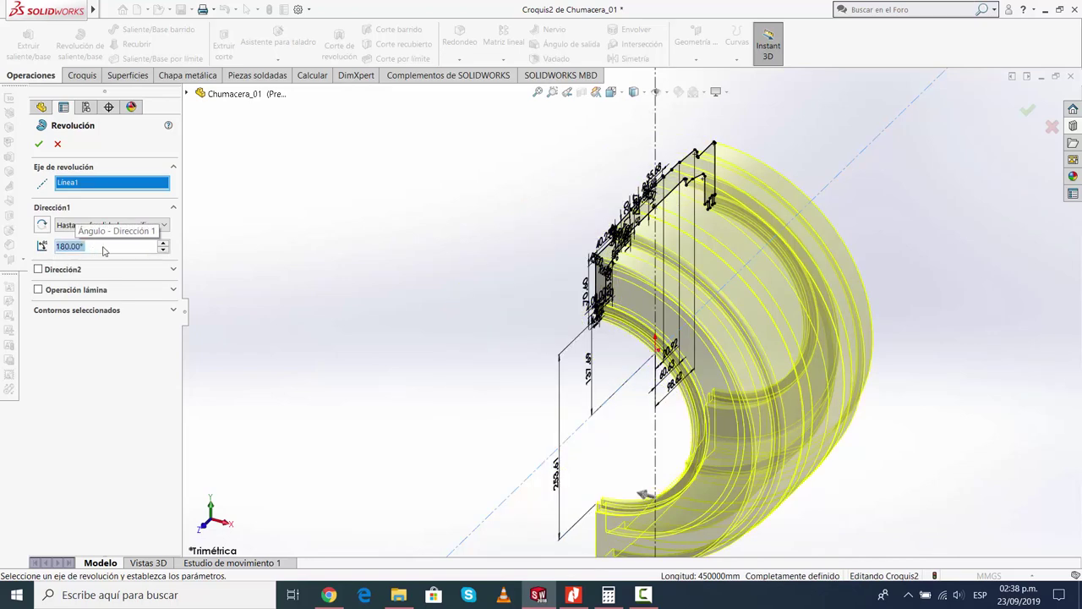
pyautogui.click(142, 232)
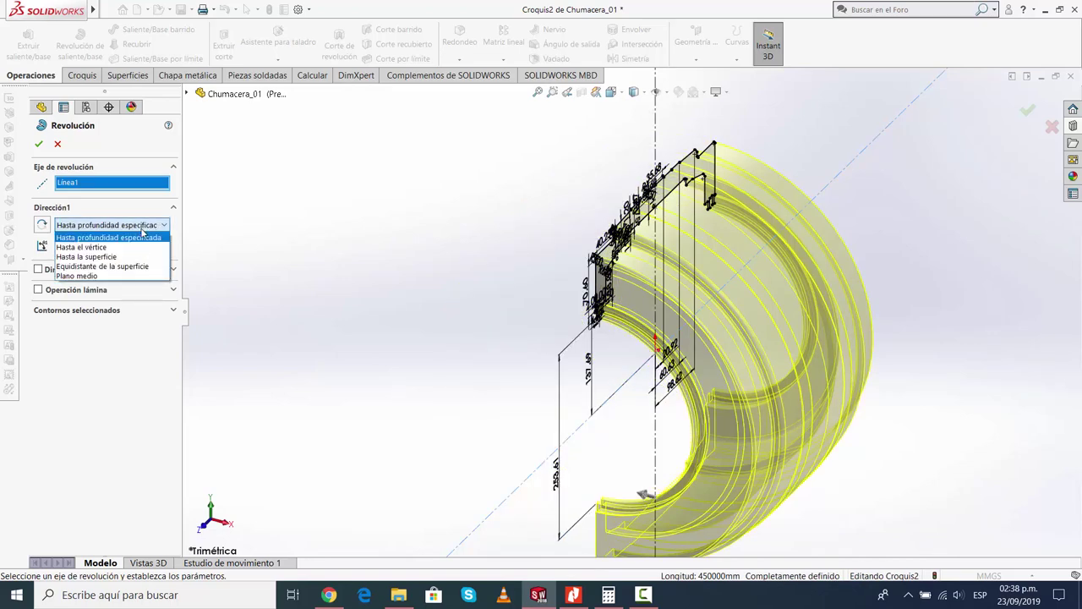
pyautogui.click(119, 276)
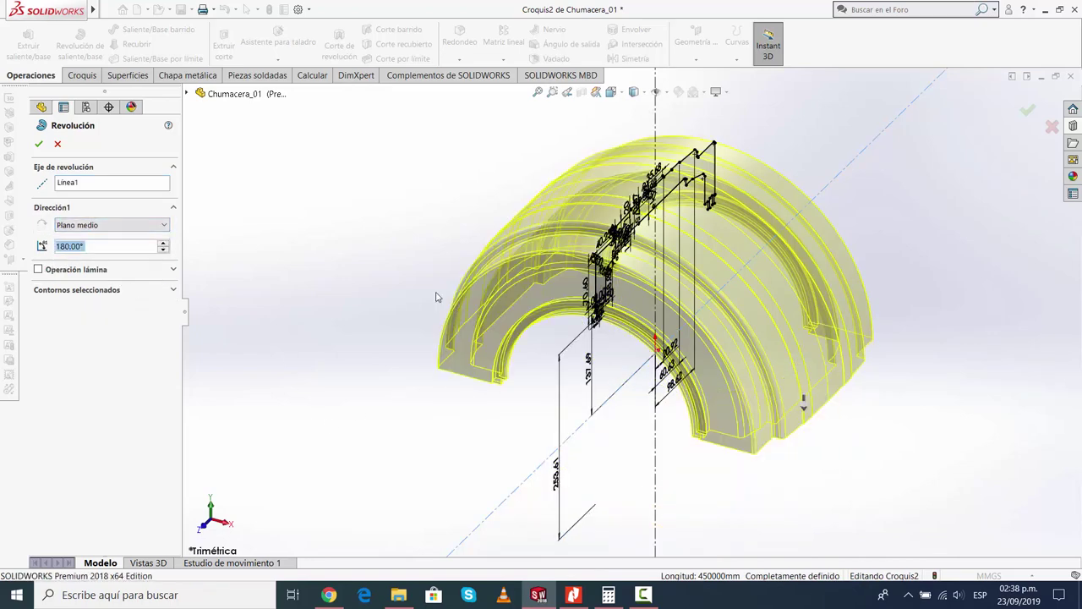
pyautogui.click(39, 144)
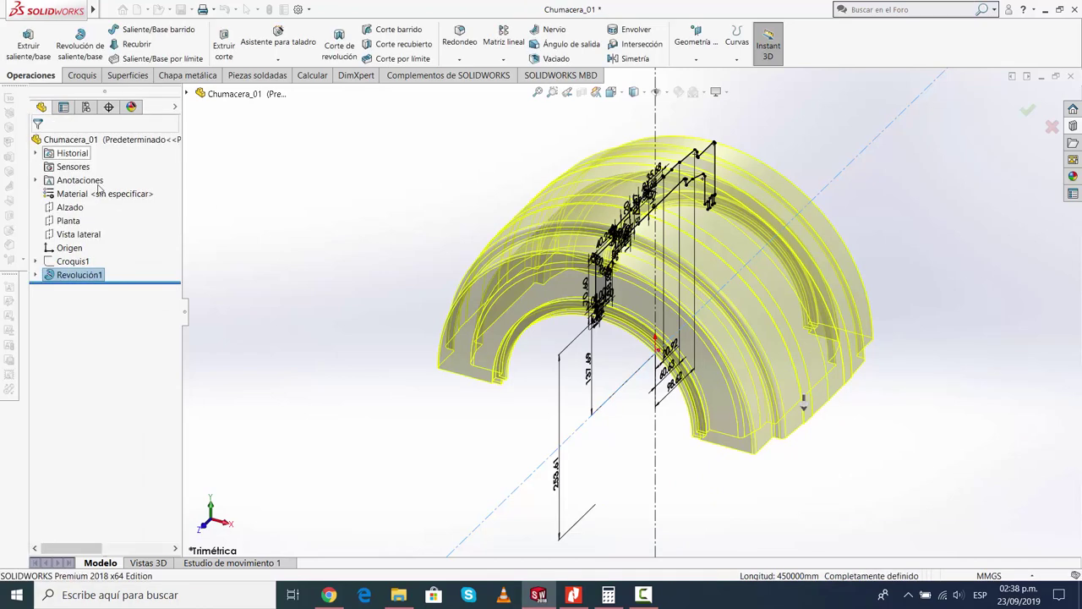
# Show the body in trimetric view and select the Planta plane
pyautogui.scroll(2, 628, 389)
pyautogui.moveTo(629, 389)
pyautogui.mouseDown(button='middle')
pyautogui.moveTo(526, 186)
pyautogui.moveTo(558, 121)
pyautogui.moveTo(596, 101)
pyautogui.mouseUp(button='middle')
pyautogui.click(611, 91)
pyautogui.click(680, 126)
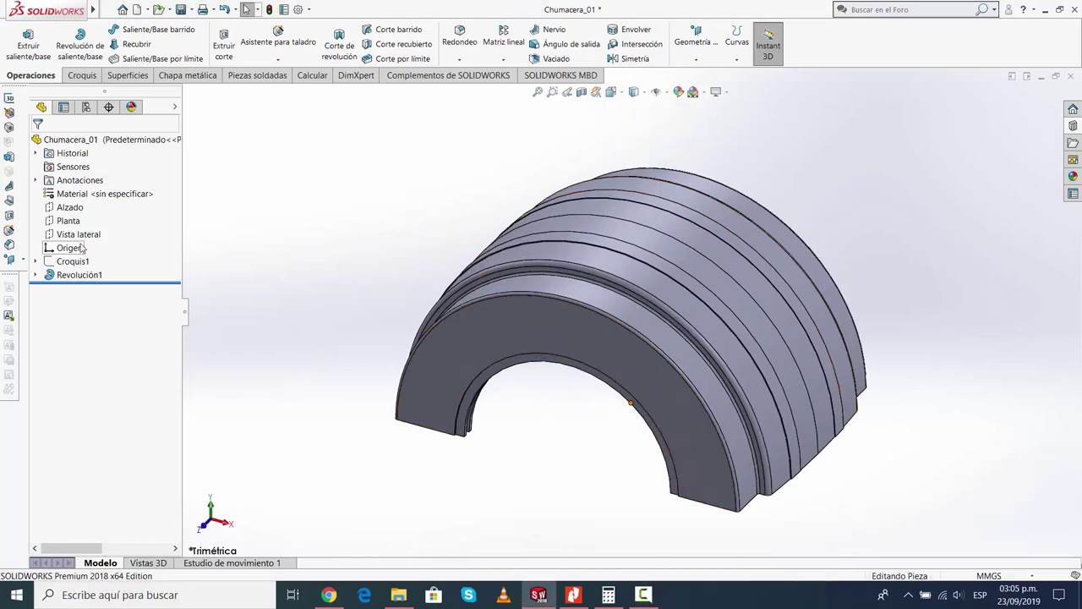
pyautogui.click(67, 221)
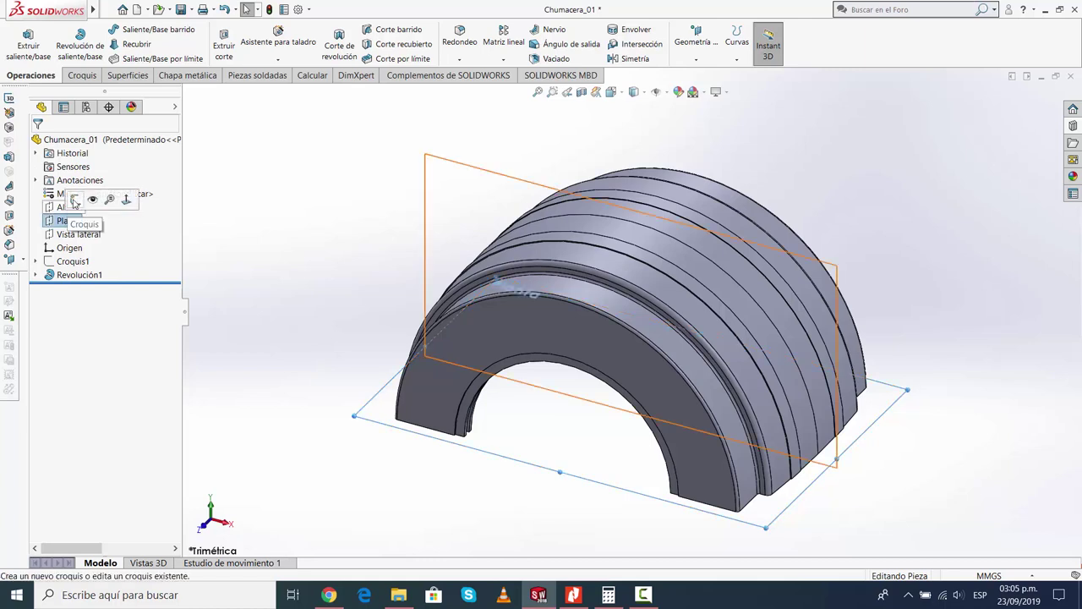
# Start a sketch on Planta in top view and draw a horizontal midpoint centreline through the origin
pyautogui.click(75, 201)
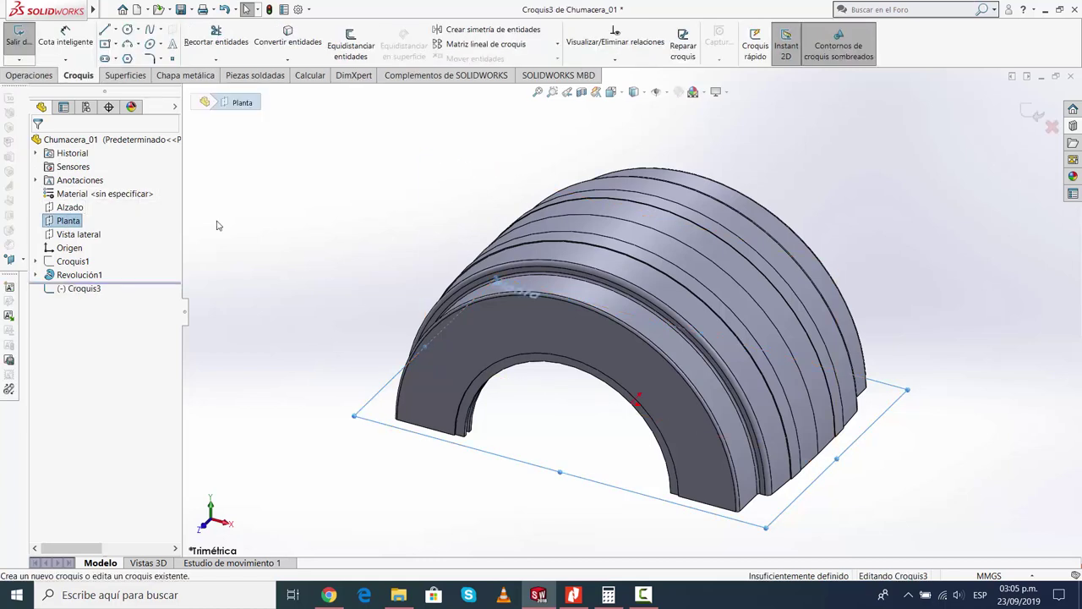
pyautogui.click(620, 95)
pyautogui.click(630, 127)
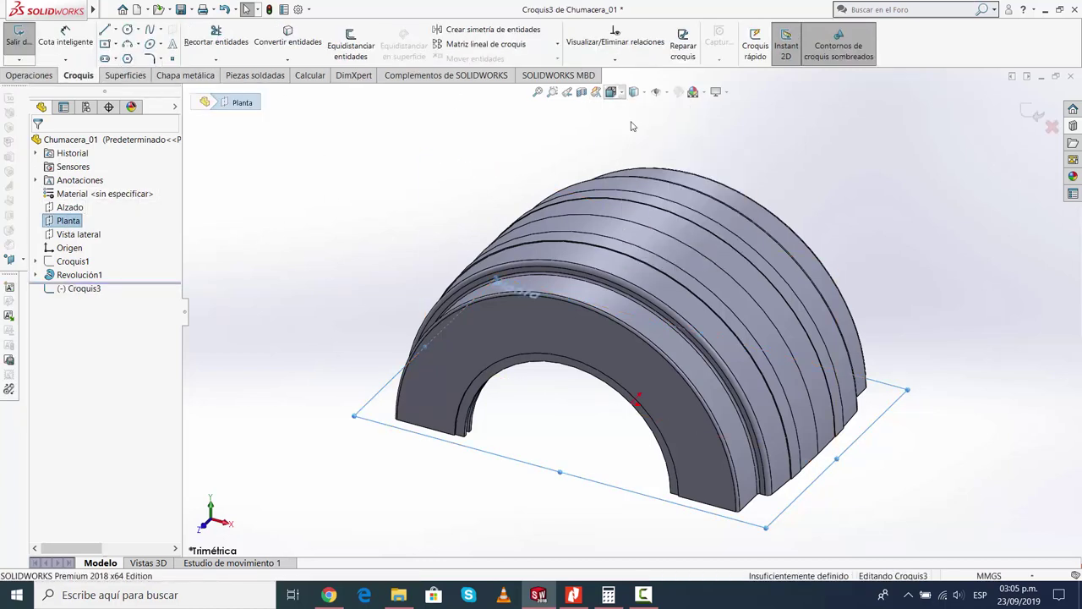
pyautogui.click(115, 29)
pyautogui.click(131, 53)
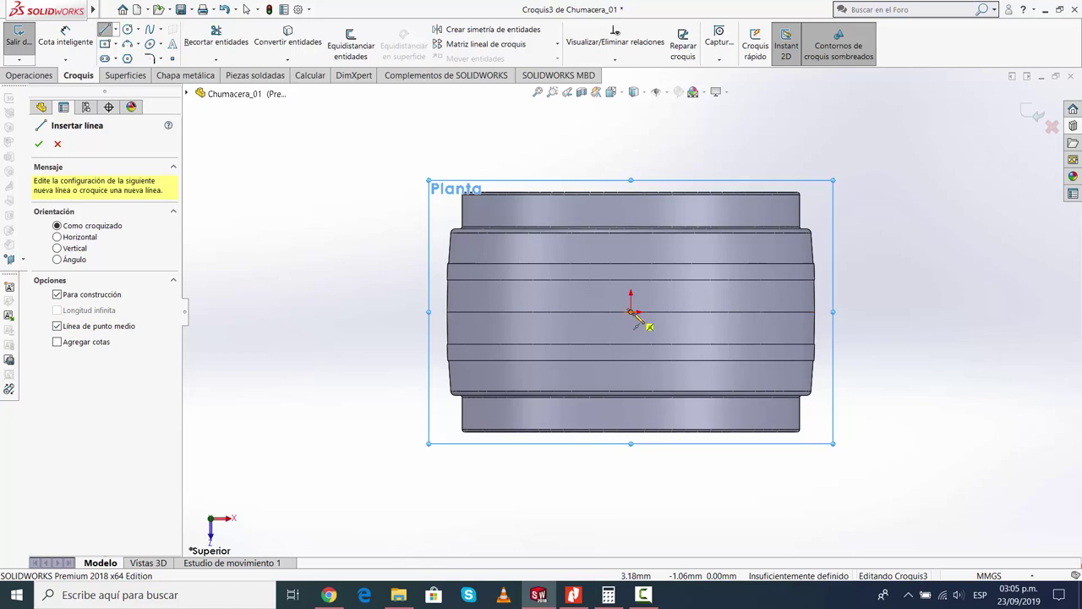
pyautogui.click(633, 313)
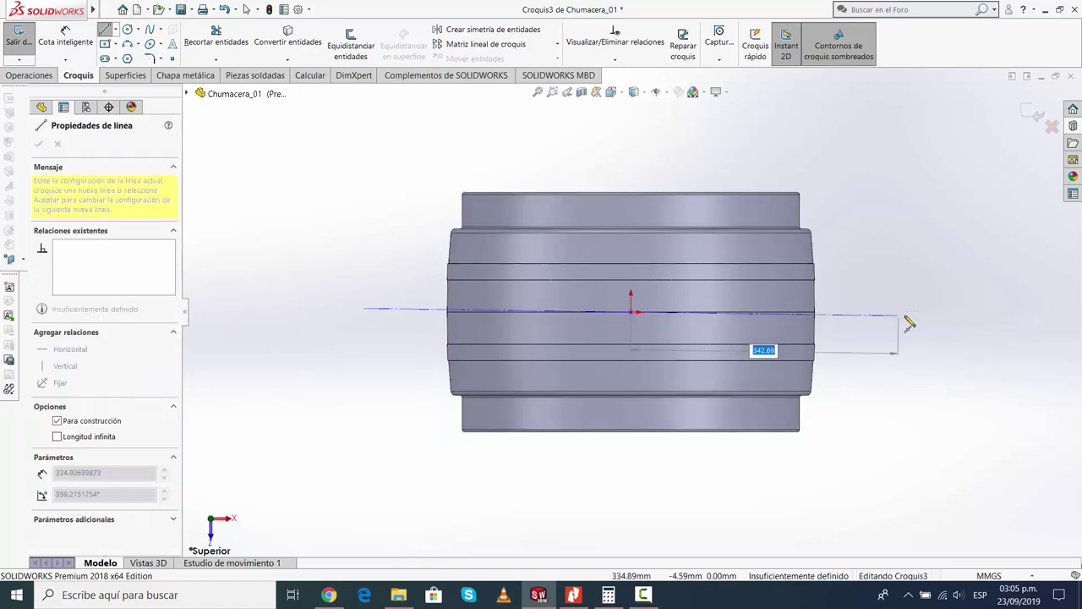
pyautogui.click(1007, 312)
pyautogui.press('Escape')
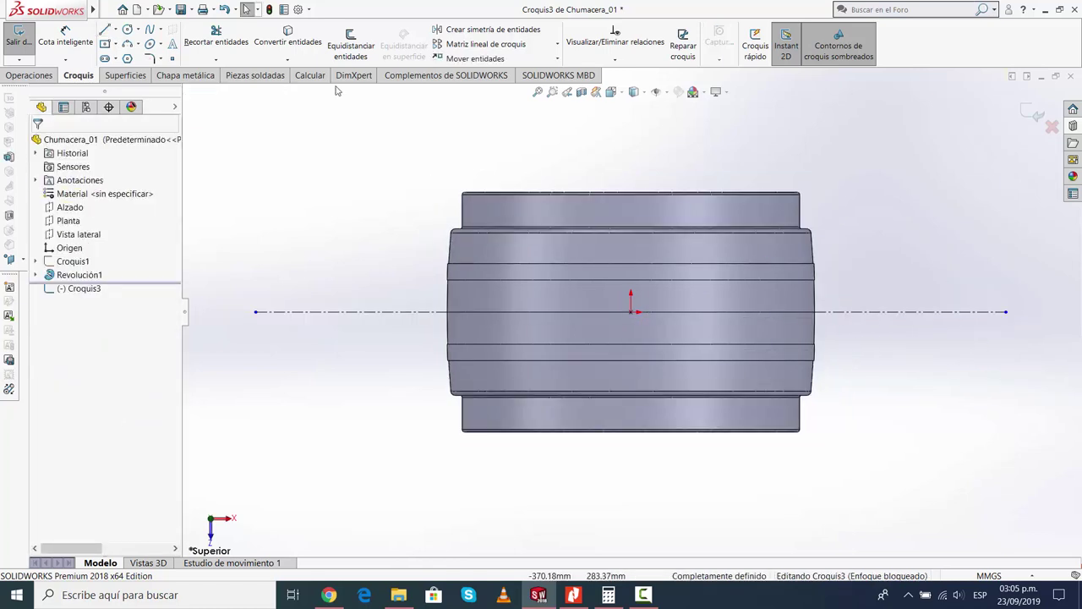
# Add a vertical midpoint construction line through the origin, then choose plain, non-symmetric construction lines
pyautogui.click(117, 34)
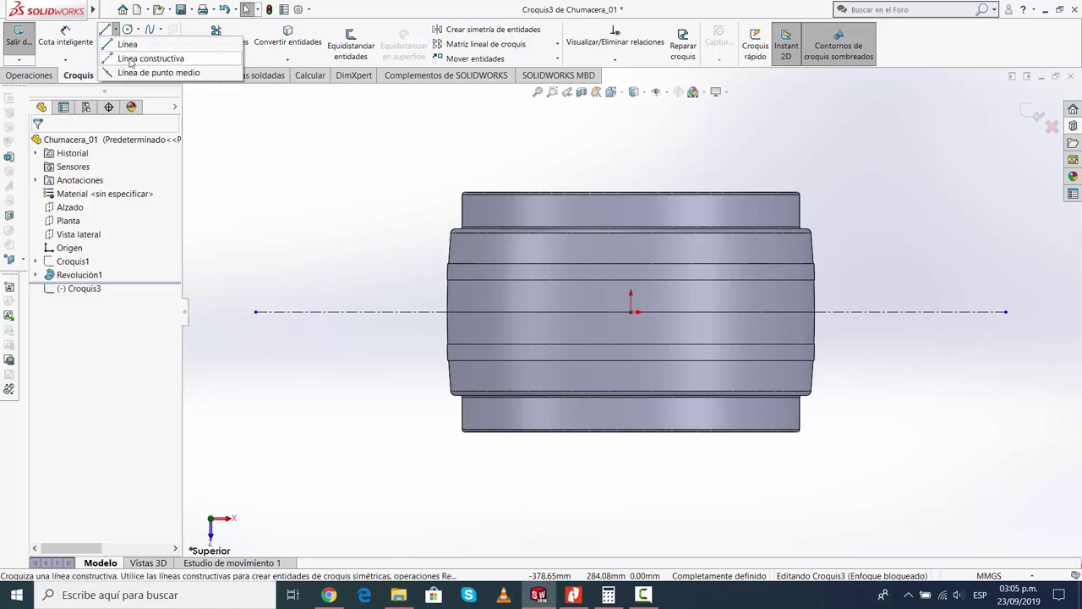
pyautogui.click(136, 48)
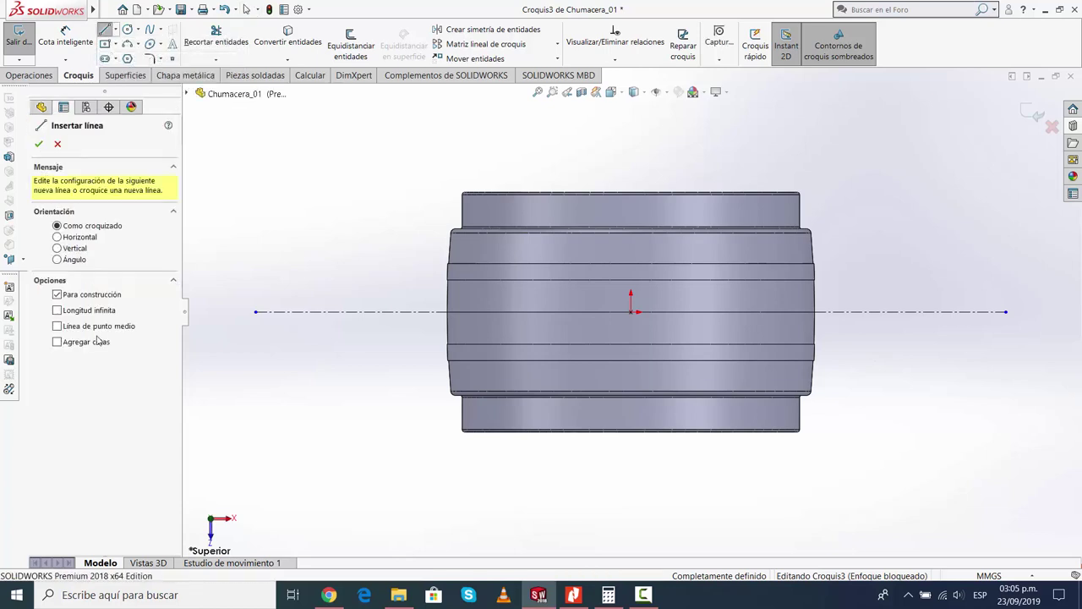
pyautogui.click(632, 312)
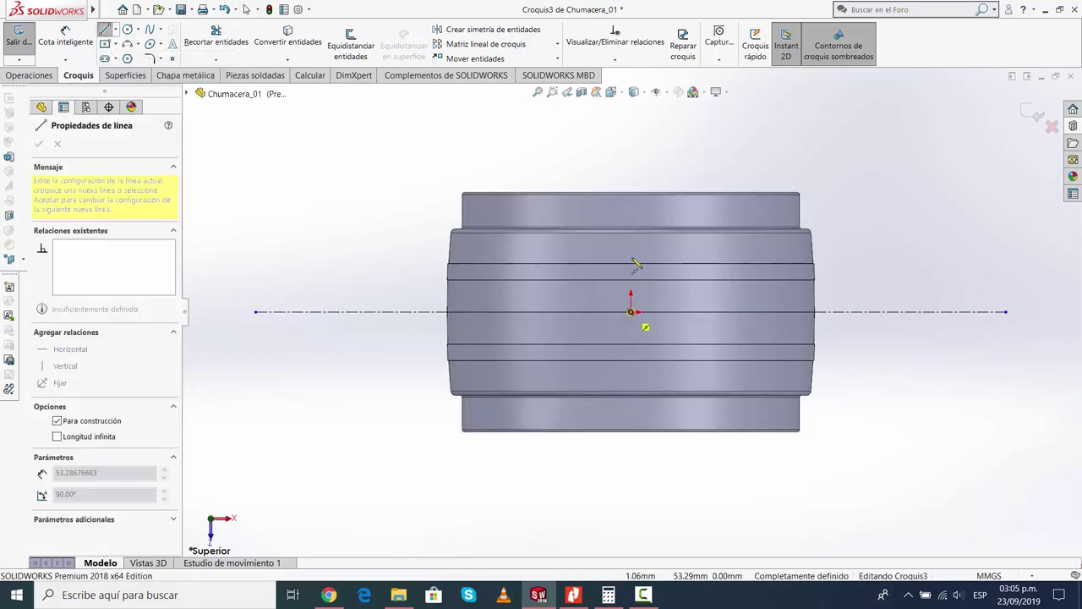
pyautogui.click(631, 107)
pyautogui.press('Escape')
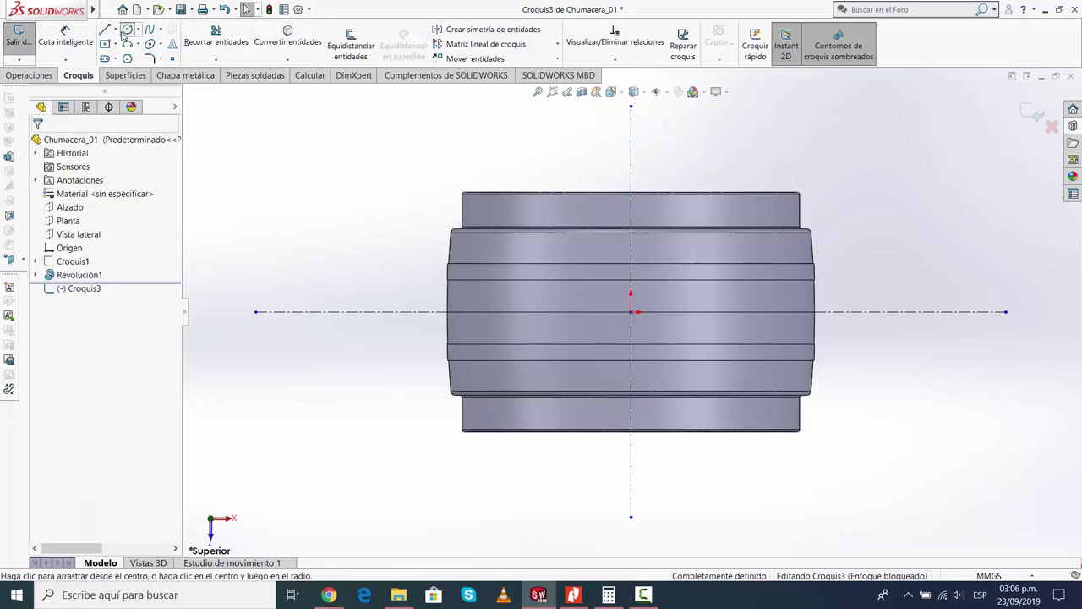
pyautogui.click(127, 31)
pyautogui.click(116, 30)
pyautogui.click(144, 64)
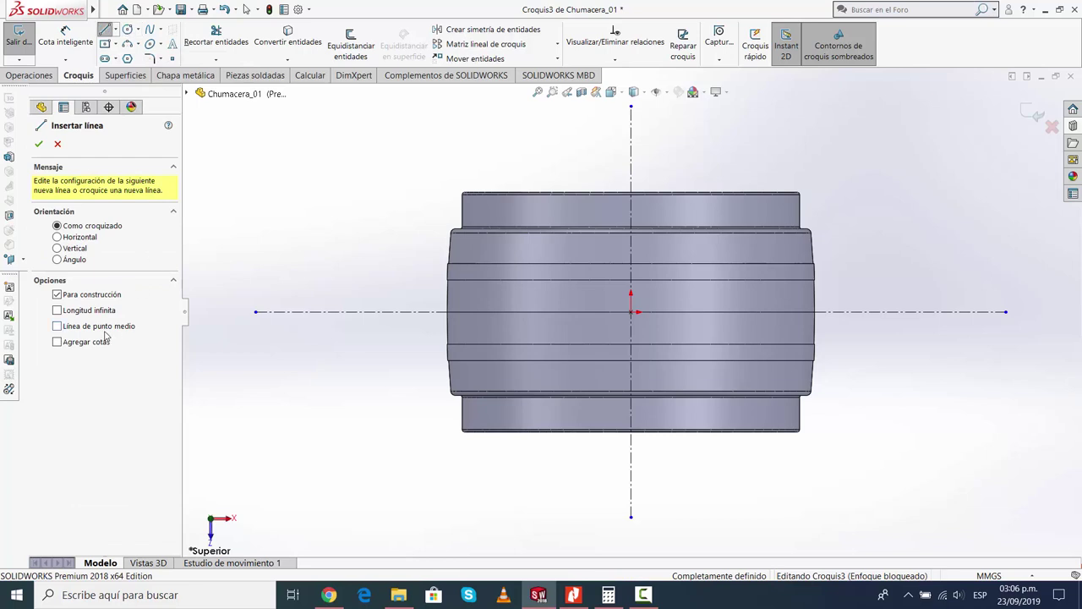
# Place an infinite horizontal construction line along the housing's top edge
pyautogui.scroll(-3, 669, 186)
pyautogui.scroll(-3, 651, 211)
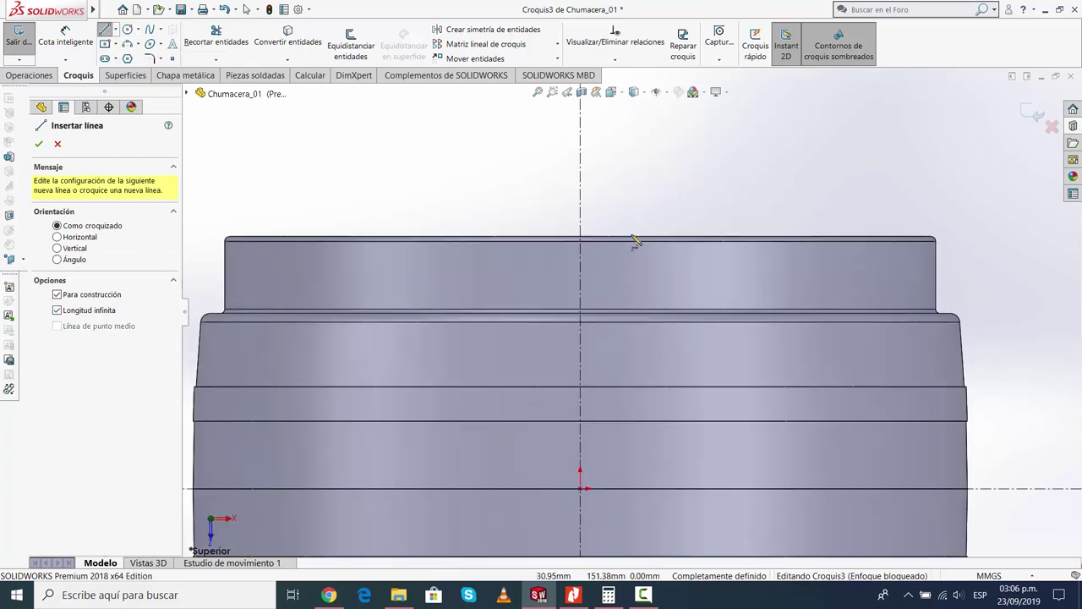
pyautogui.click(580, 237)
pyautogui.click(640, 239)
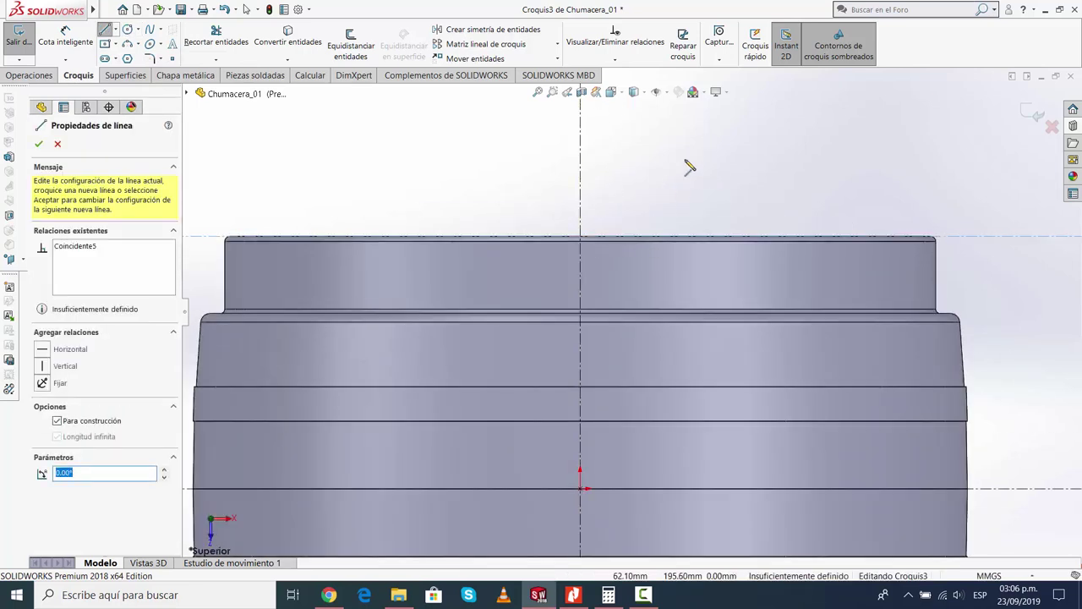
pyautogui.scroll(3, 618, 188)
pyautogui.scroll(2, 618, 188)
pyautogui.press('Escape')
pyautogui.press('Escape')
pyautogui.scroll(-3, 676, 338)
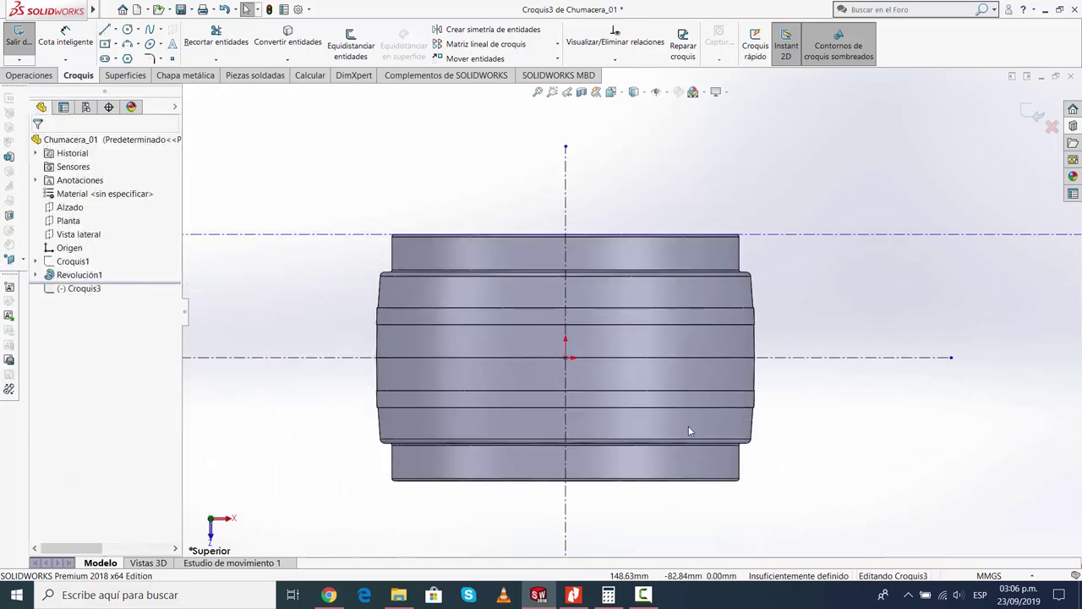
pyautogui.scroll(-1, 623, 483)
# Add a matching infinite horizontal construction line along the housing's bottom edge
pyautogui.click(115, 29)
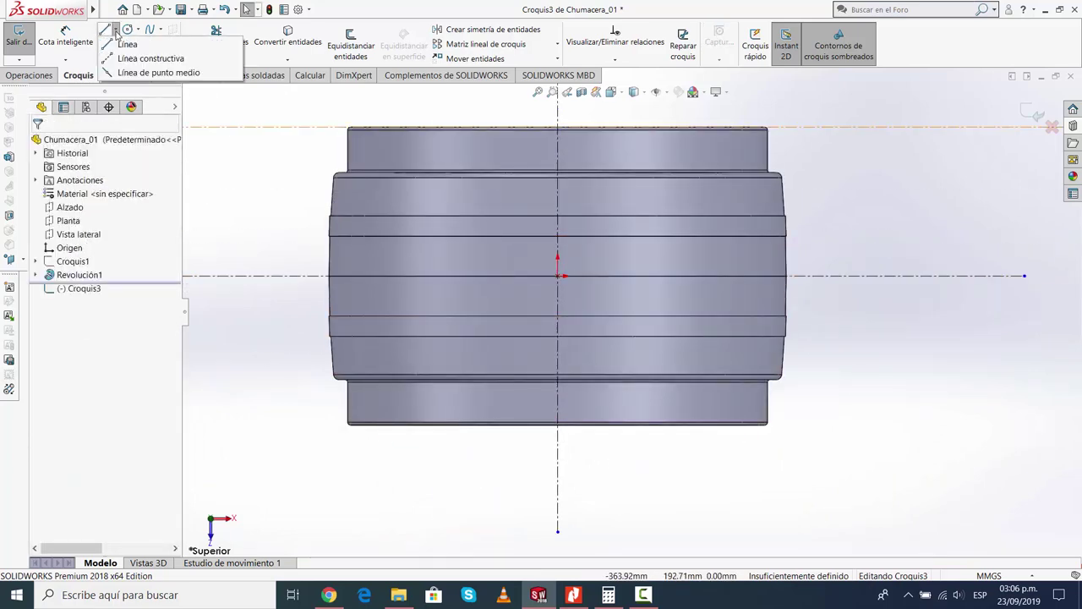
pyautogui.click(127, 46)
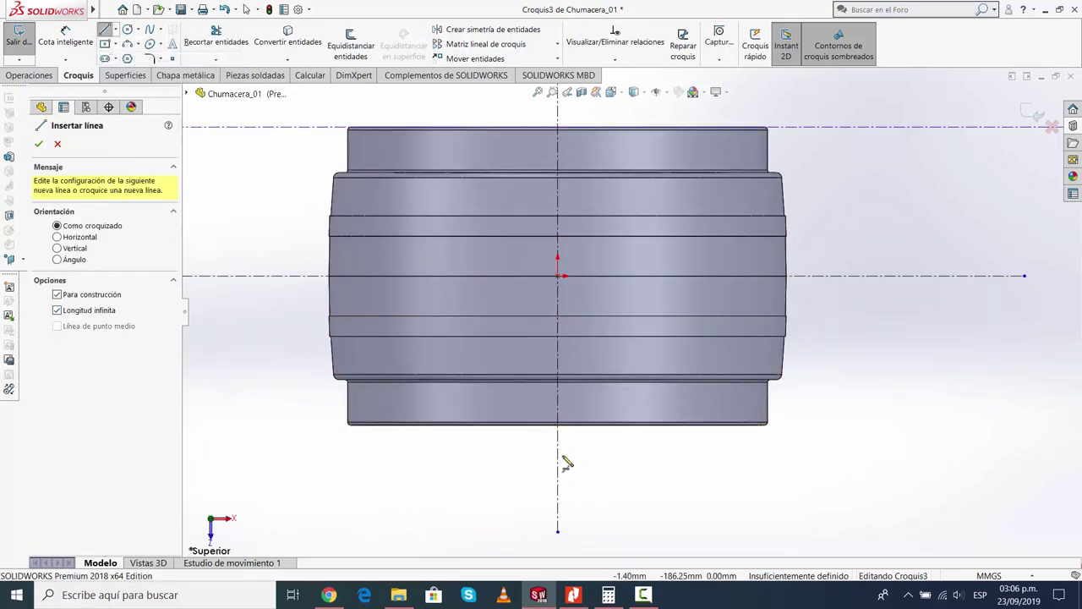
pyautogui.scroll(-4, 567, 463)
pyautogui.click(572, 352)
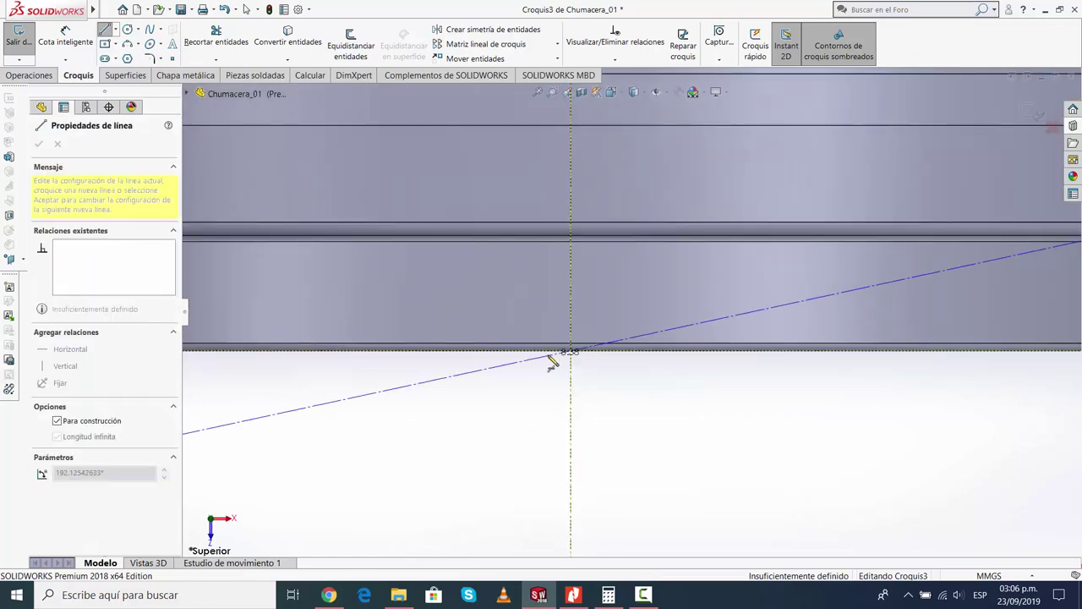
pyautogui.click(526, 354)
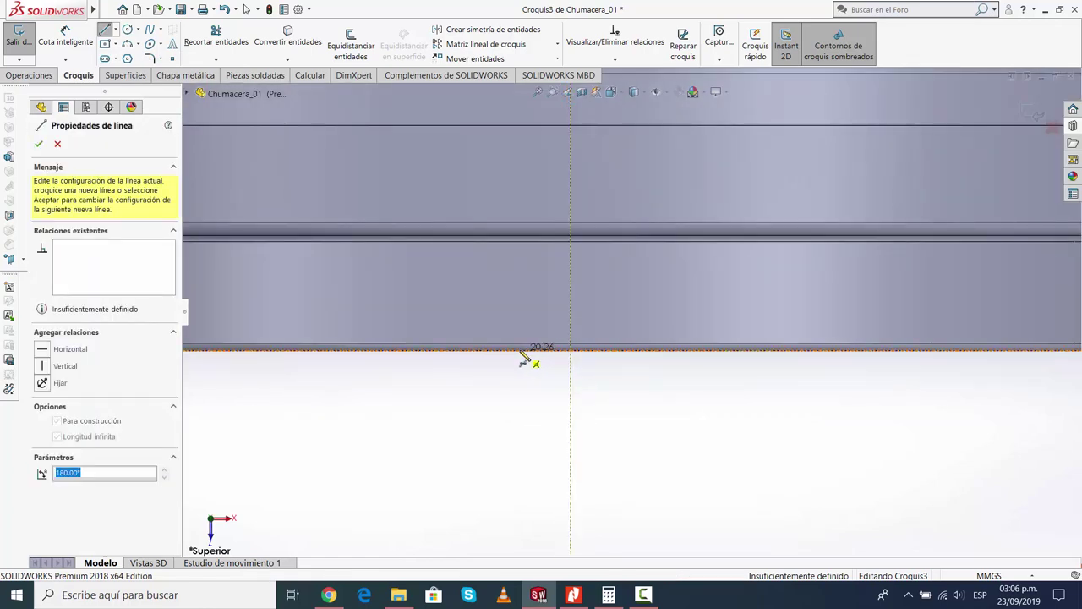
pyautogui.click(38, 145)
pyautogui.press('f')
pyautogui.click(38, 146)
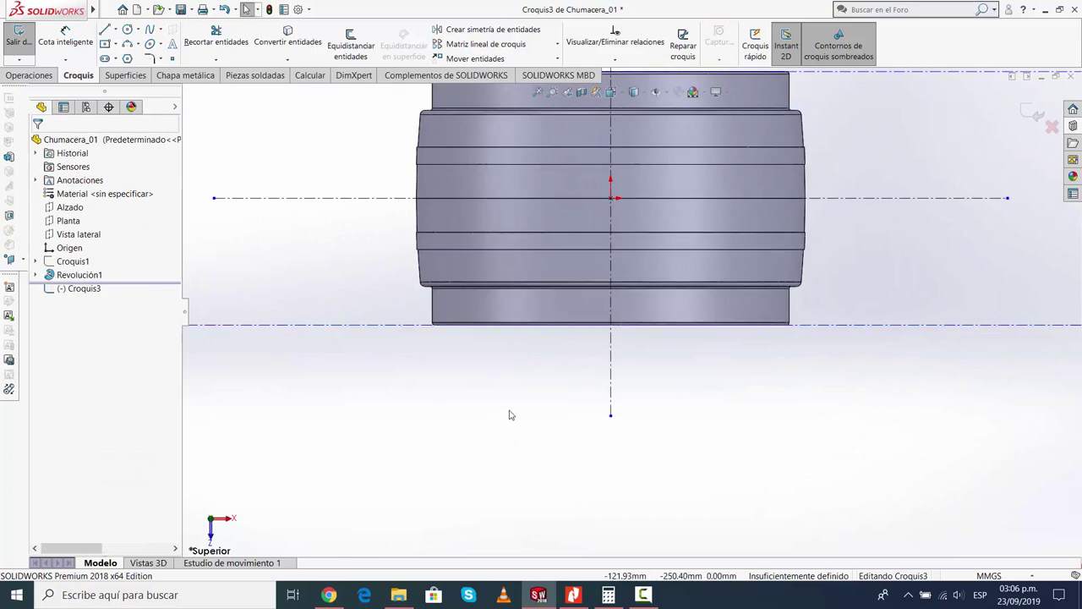
pyautogui.scroll(2, 603, 217)
pyautogui.scroll(-2, 707, 200)
pyautogui.scroll(-1, 692, 199)
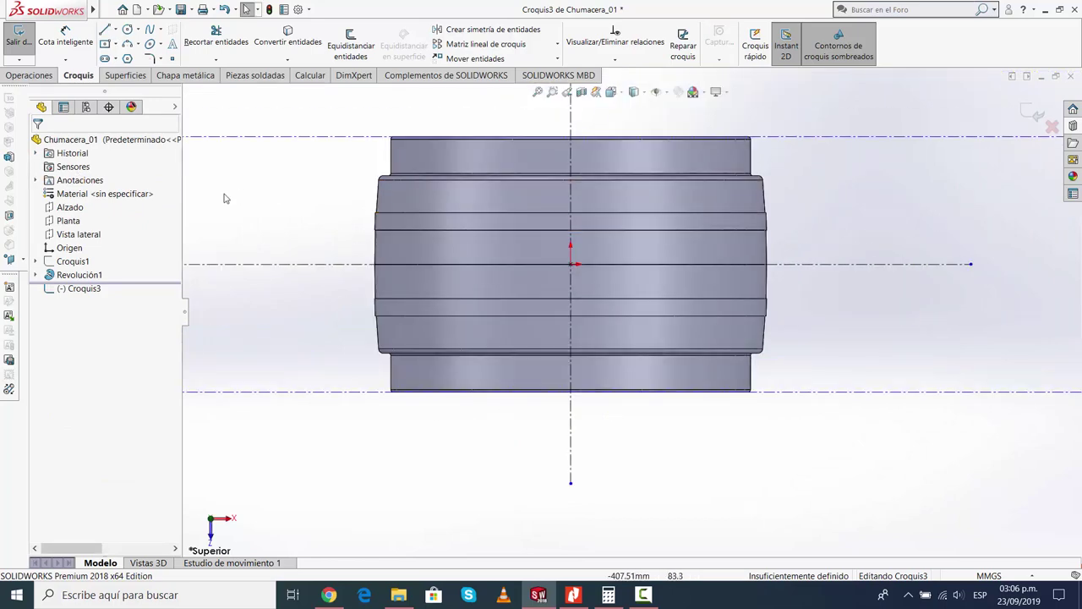
# Insert chumacera superior_2 as a sketch picture over the housing and make Revolución1 transparent
pyautogui.click(250, 9)
pyautogui.moveTo(293, 328)
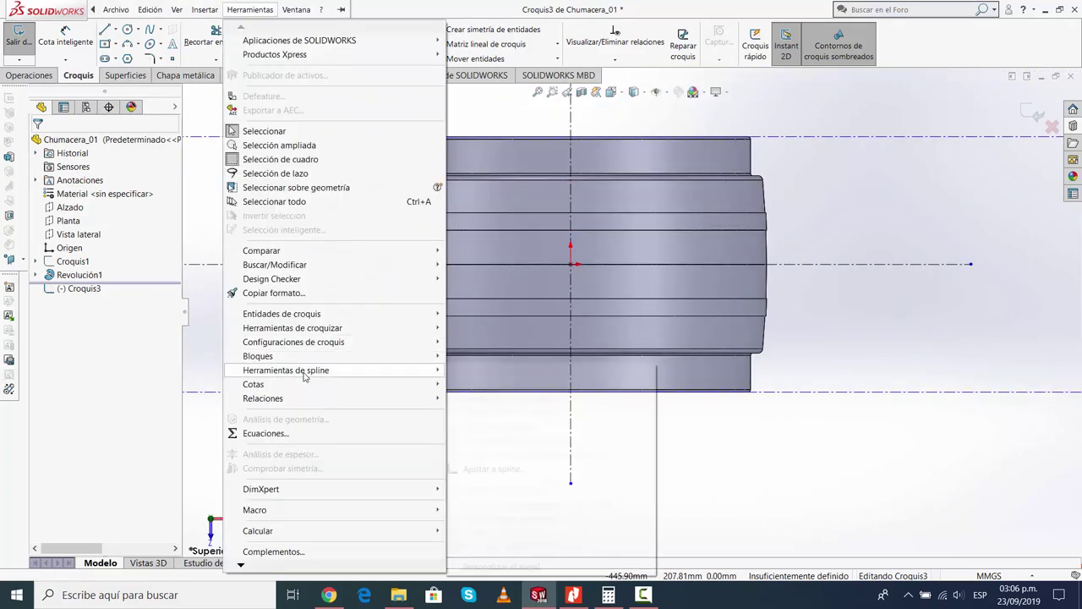
pyautogui.click(499, 531)
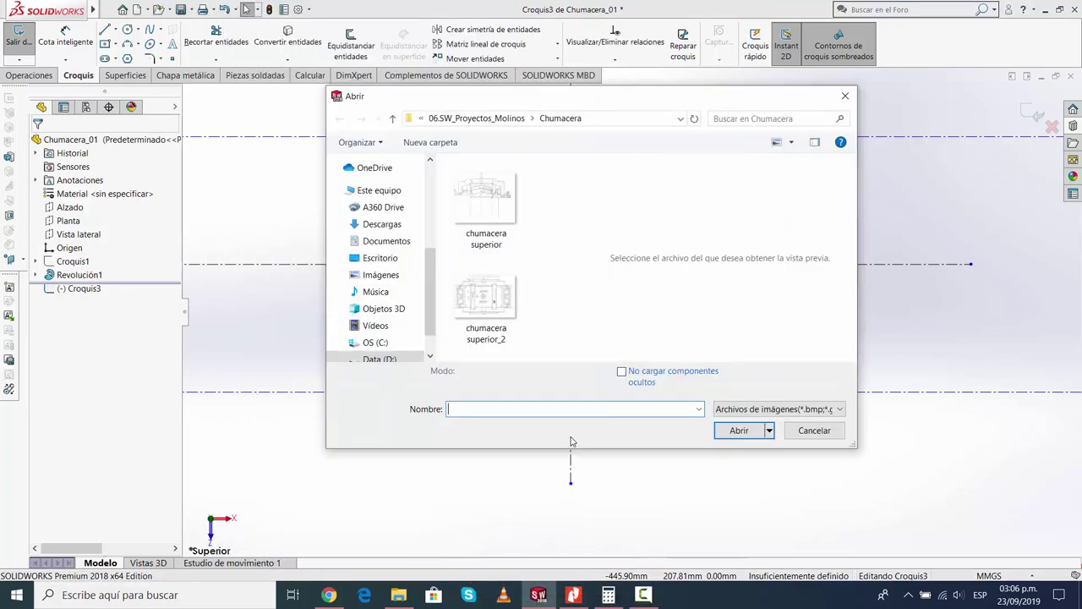
pyautogui.click(485, 297)
pyautogui.click(737, 436)
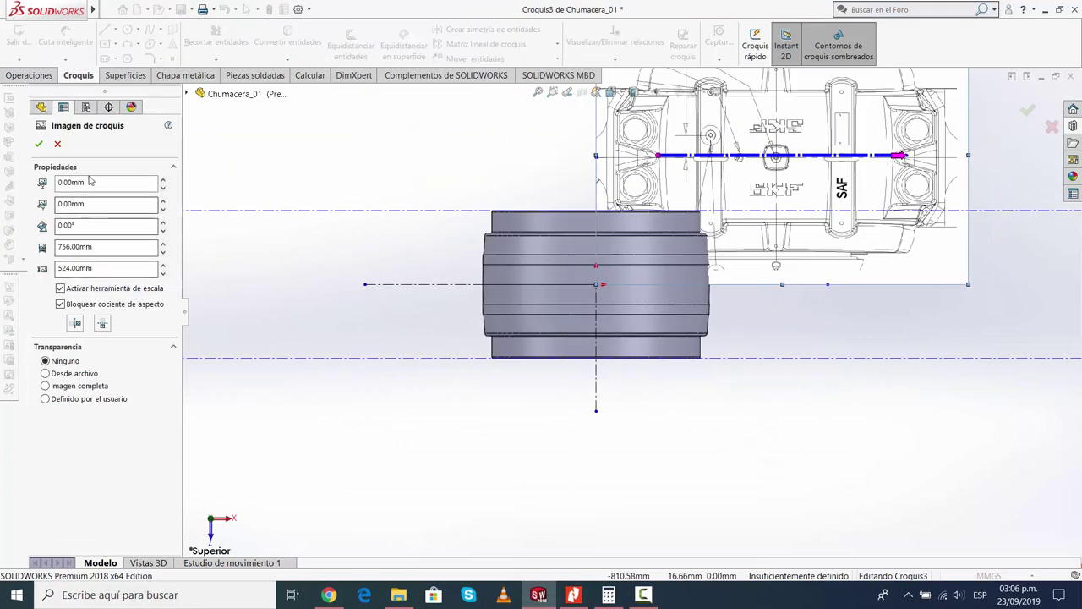
pyautogui.moveTo(803, 189)
pyautogui.mouseDown()
pyautogui.moveTo(710, 301)
pyautogui.moveTo(621, 311)
pyautogui.mouseUp()
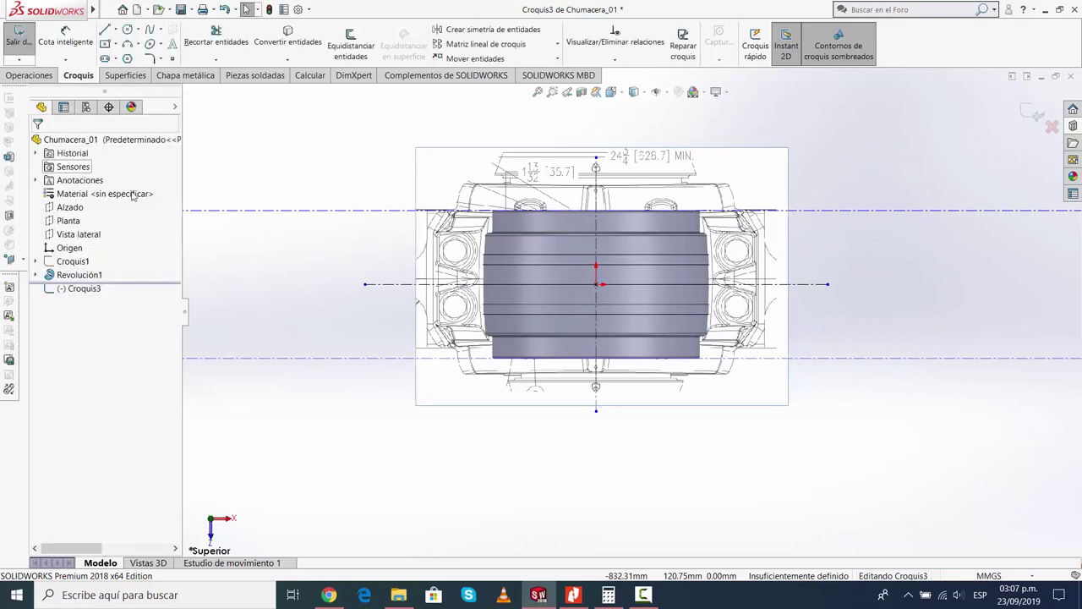
pyautogui.click(125, 277)
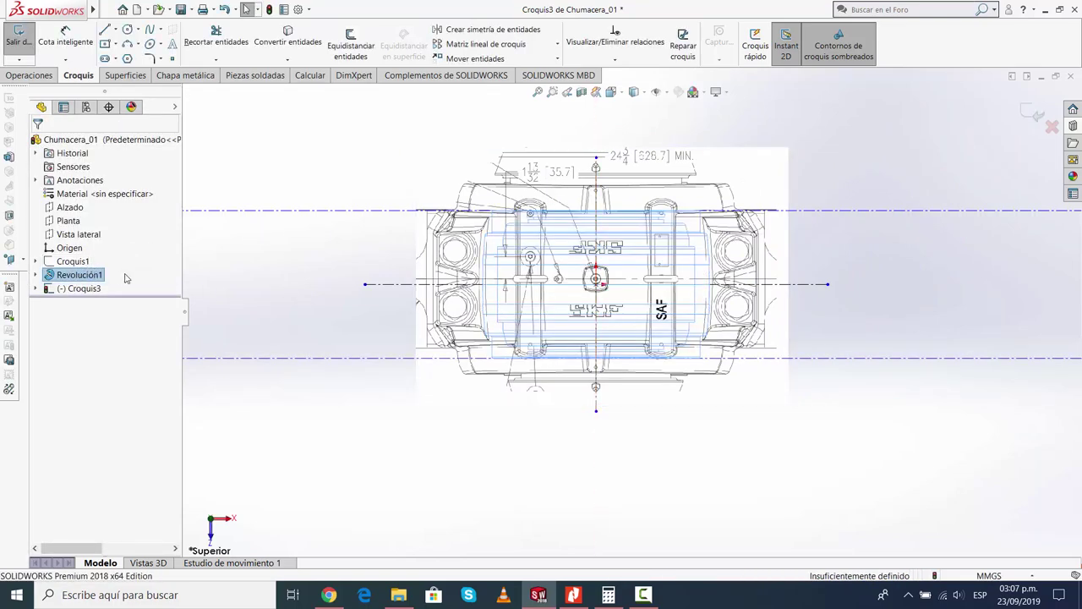
pyautogui.click(948, 309)
pyautogui.scroll(-2, 756, 152)
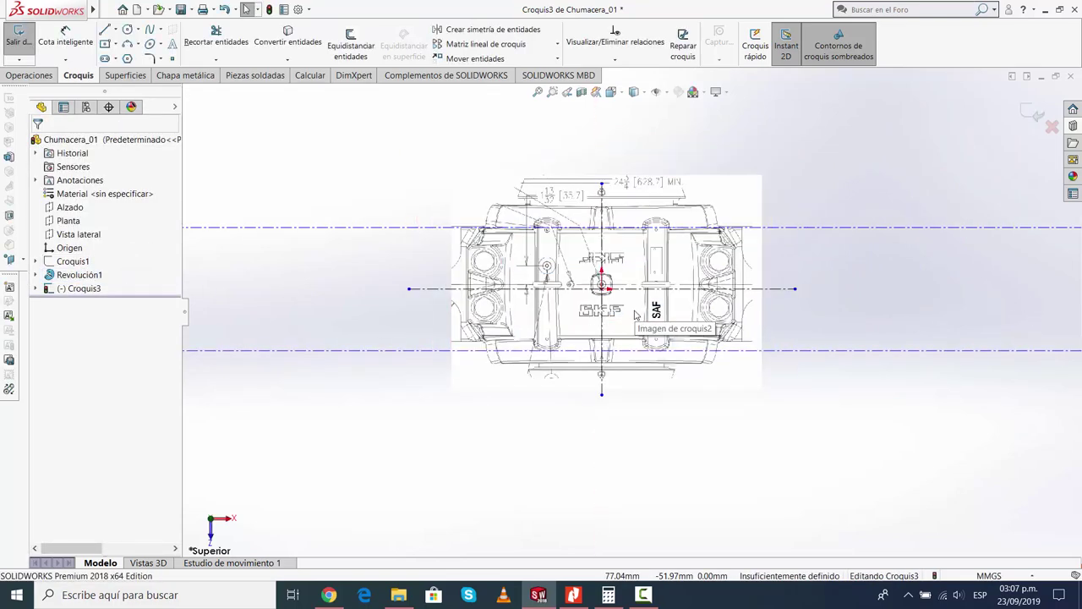
# Shrink the reference picture roughly to the housing's size and line it up with the origin
pyautogui.doubleClick(757, 178)
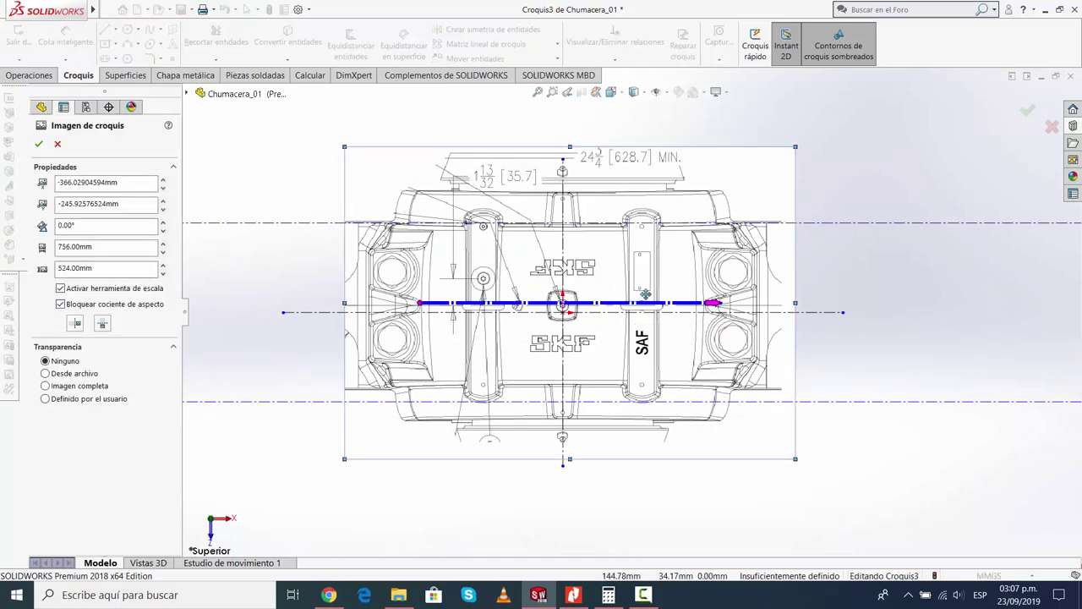
pyautogui.scroll(-1, 633, 274)
pyautogui.moveTo(771, 162); pyautogui.dragTo(759, 202)
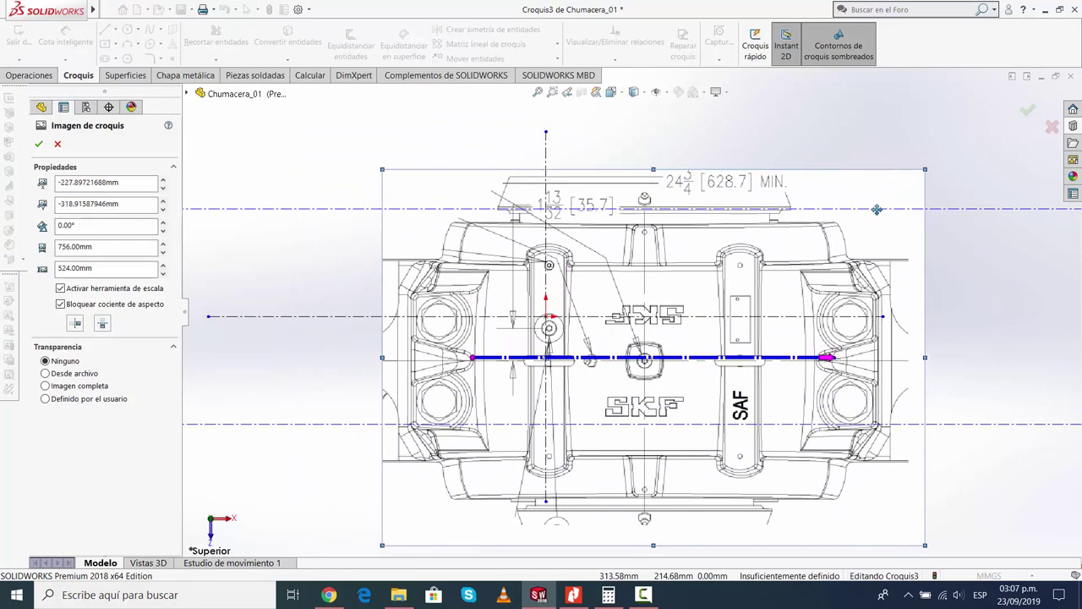
pyautogui.moveTo(309, 154); pyautogui.dragTo(484, 271)
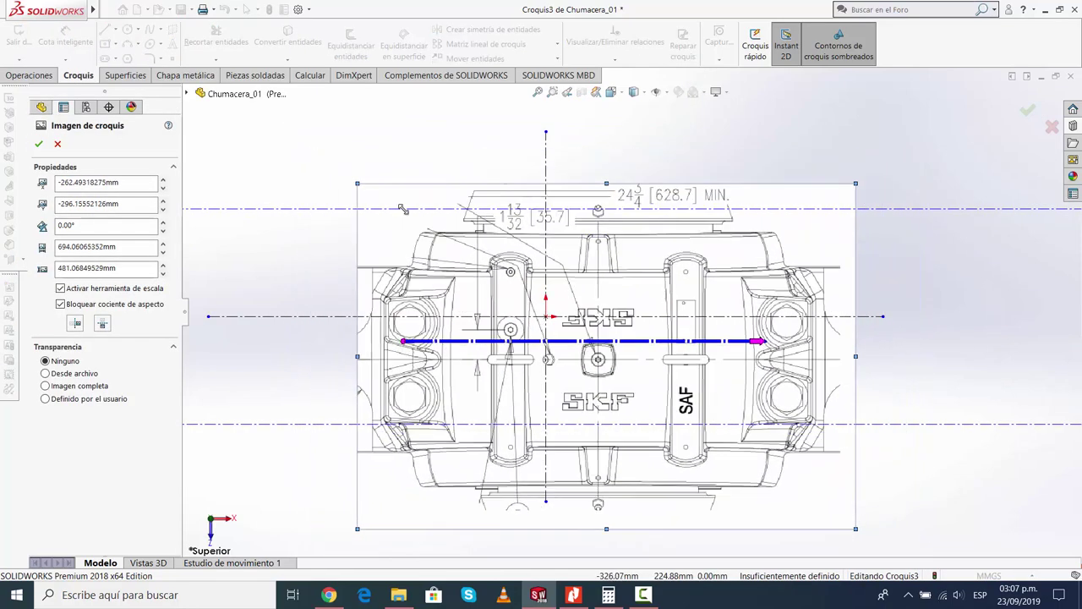
pyautogui.moveTo(753, 297); pyautogui.dragTo(638, 215)
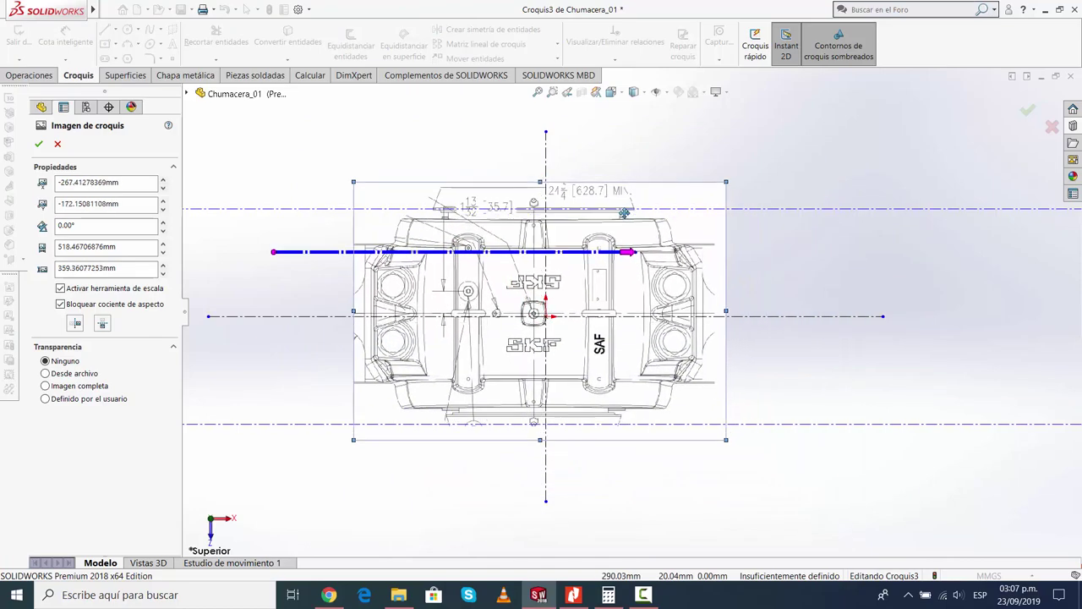
pyautogui.scroll(-5, 587, 319)
pyautogui.moveTo(586, 320); pyautogui.dragTo(544, 326)
pyautogui.scroll(4, 582, 405)
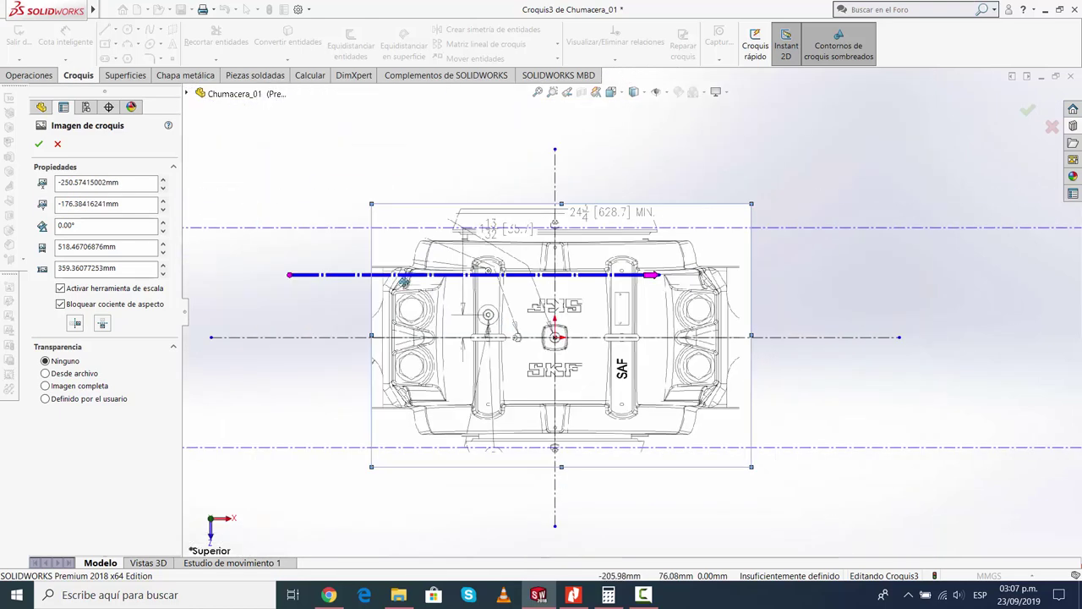
pyautogui.moveTo(405, 282)
pyautogui.mouseDown()
pyautogui.moveTo(362, 292)
pyautogui.moveTo(415, 181)
pyautogui.moveTo(407, 216)
pyautogui.mouseUp()
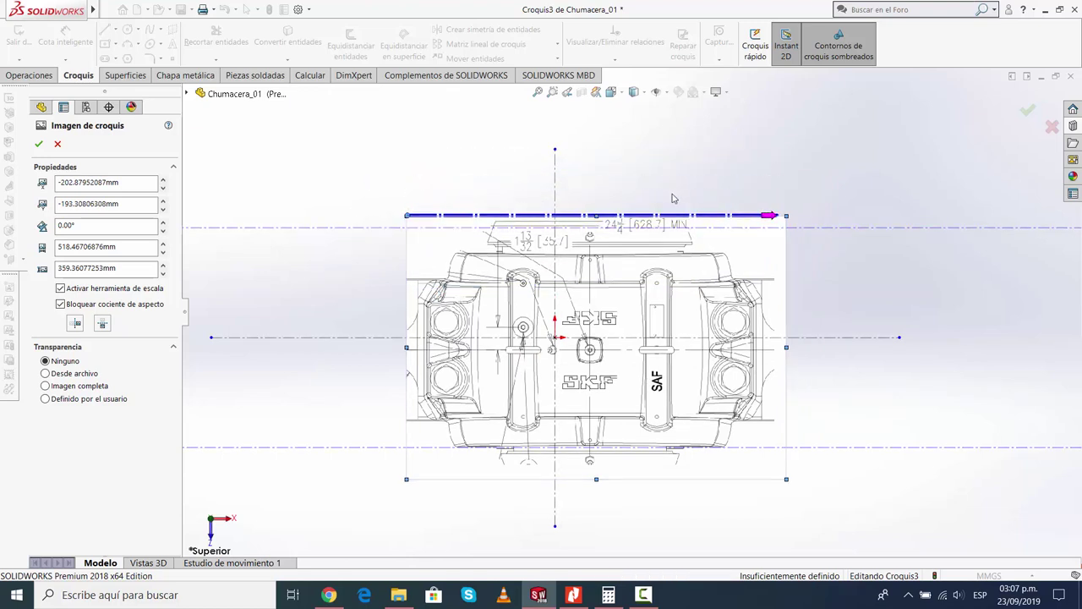
pyautogui.moveTo(669, 375); pyautogui.dragTo(633, 363)
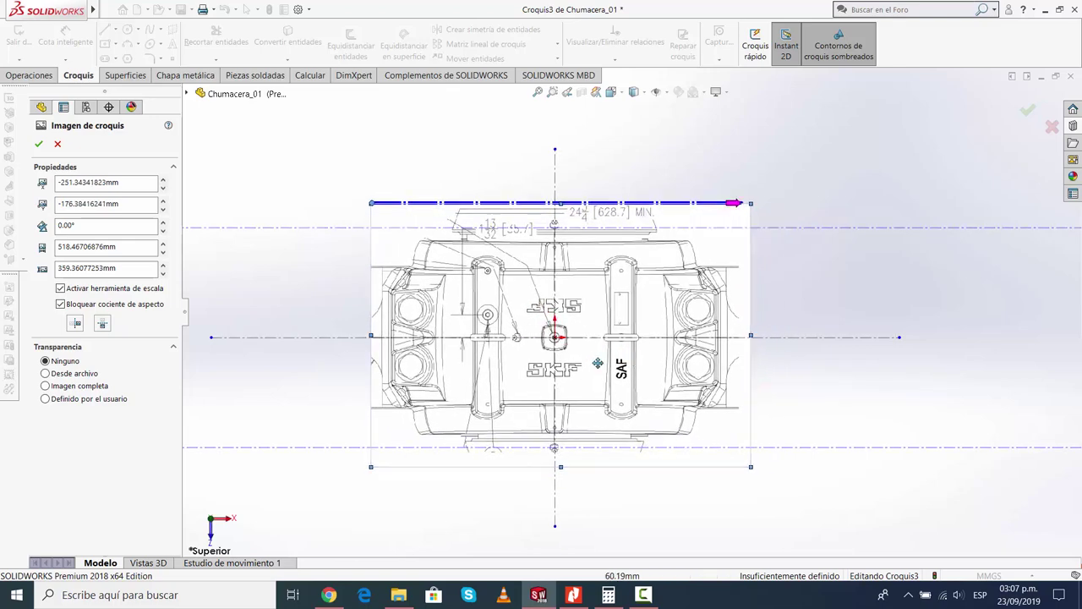
pyautogui.scroll(-10, 562, 361)
pyautogui.scroll(2, 575, 287)
pyautogui.moveTo(623, 295)
pyautogui.mouseDown()
pyautogui.moveTo(662, 319)
pyautogui.moveTo(626, 292)
pyautogui.mouseUp()
pyautogui.scroll(-2, 662, 318)
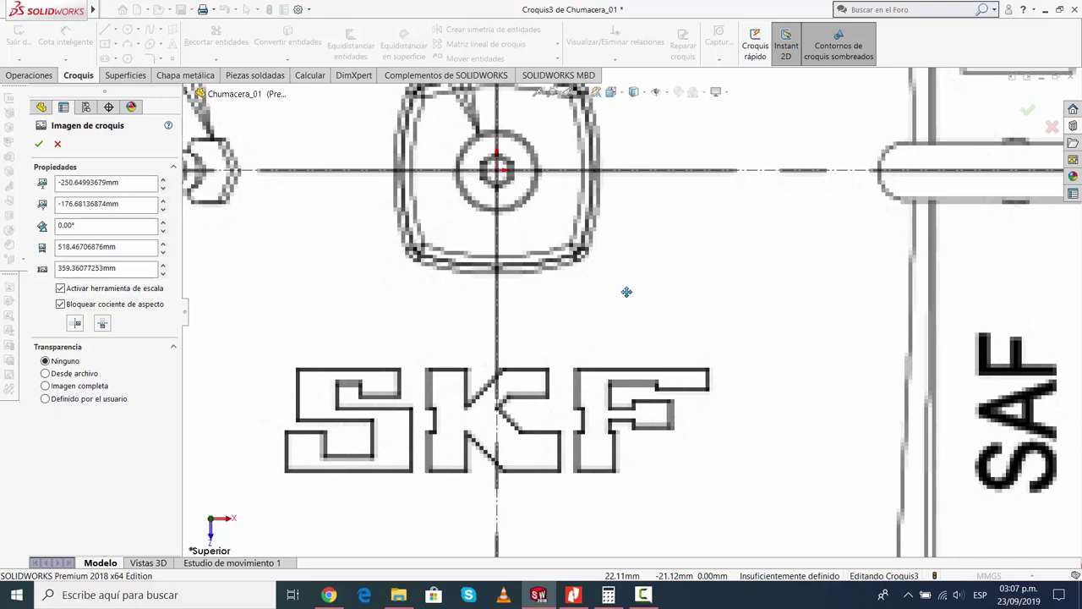
pyautogui.scroll(6, 696, 333)
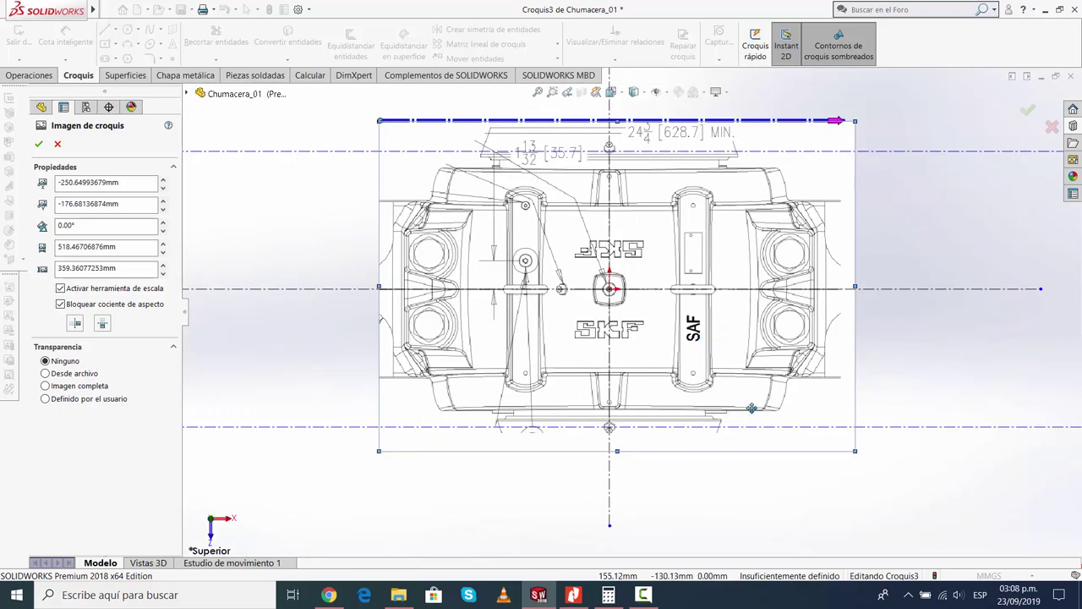
# Enlarge the picture to 586.67 mm wide, align it with the centre lines and accept
pyautogui.moveTo(857, 453); pyautogui.dragTo(878, 470)
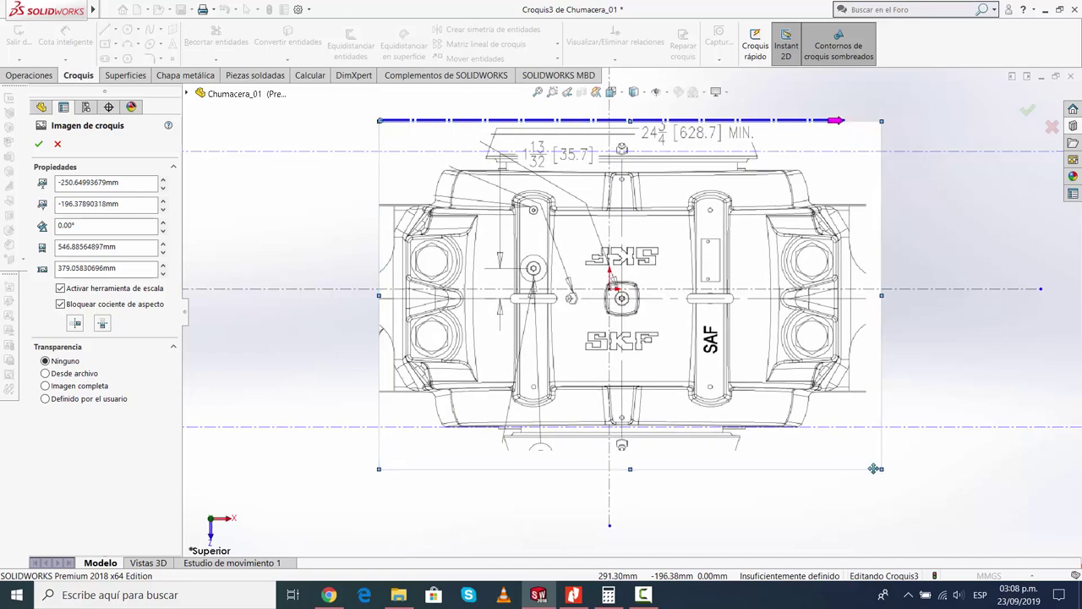
pyautogui.press('z')
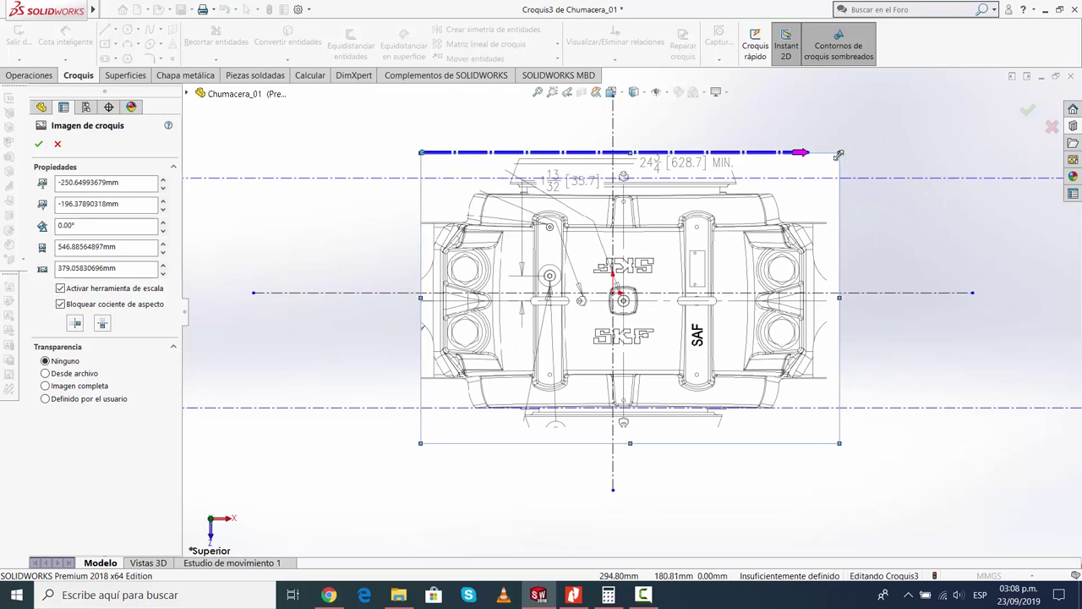
pyautogui.moveTo(839, 155); pyautogui.dragTo(867, 141)
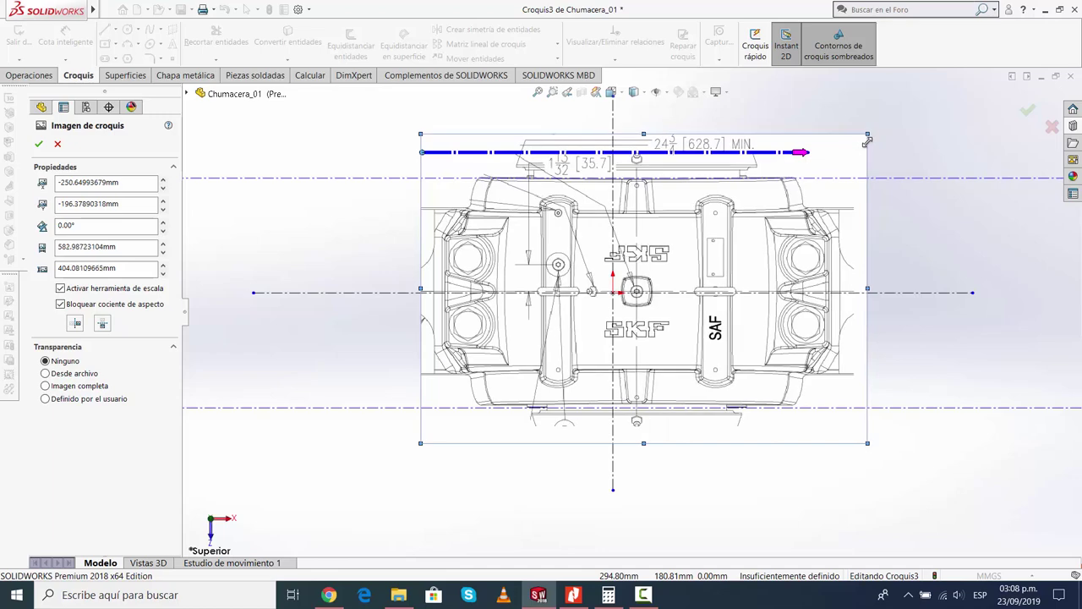
pyautogui.moveTo(867, 442); pyautogui.dragTo(871, 445)
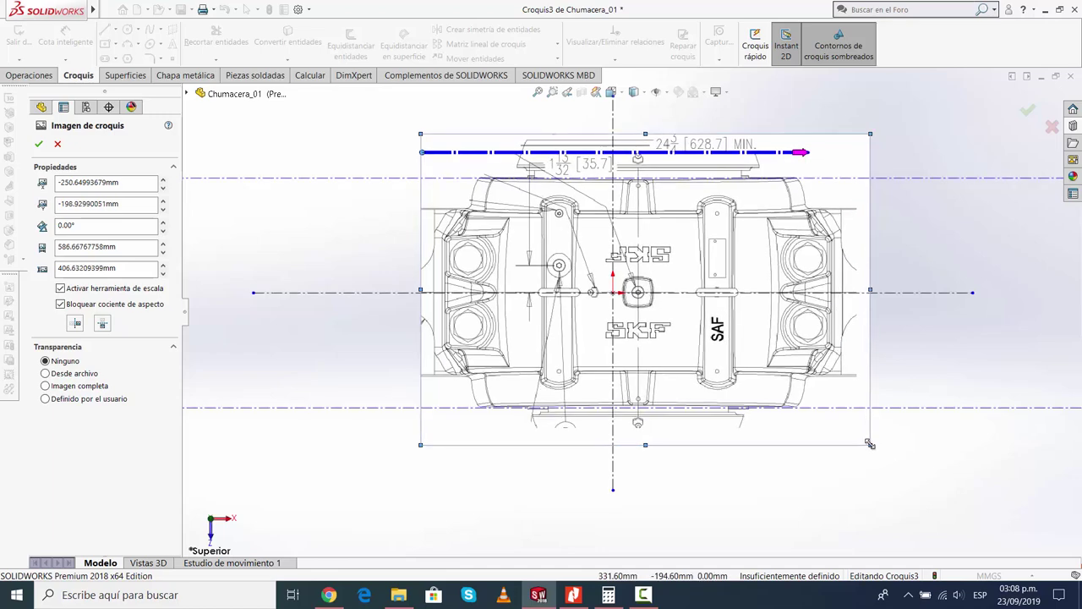
pyautogui.scroll(3, 727, 338)
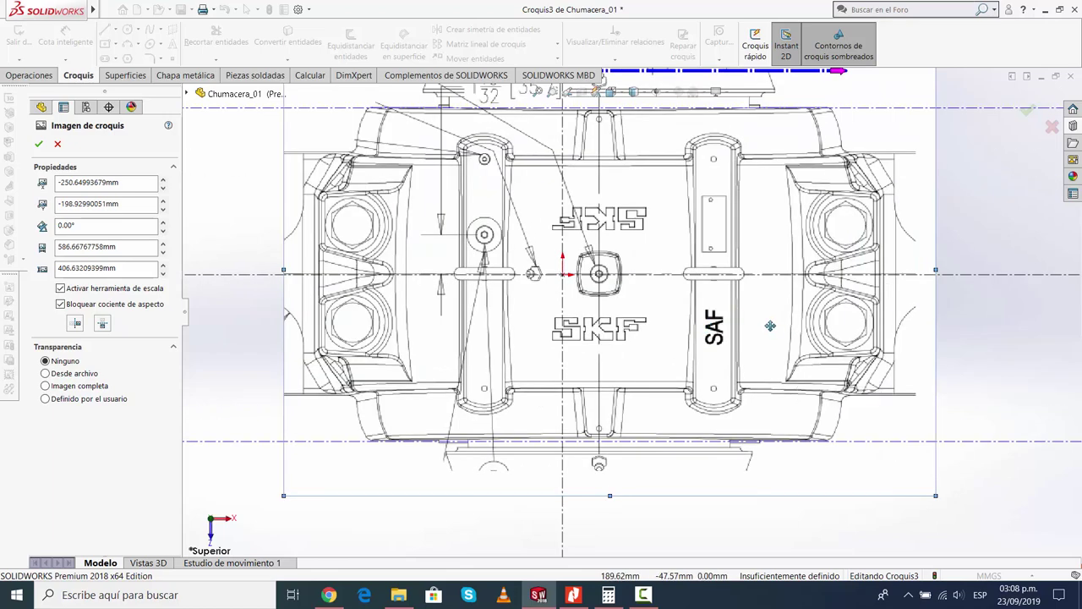
pyautogui.moveTo(761, 322); pyautogui.dragTo(736, 328)
pyautogui.moveTo(737, 327); pyautogui.dragTo(736, 328)
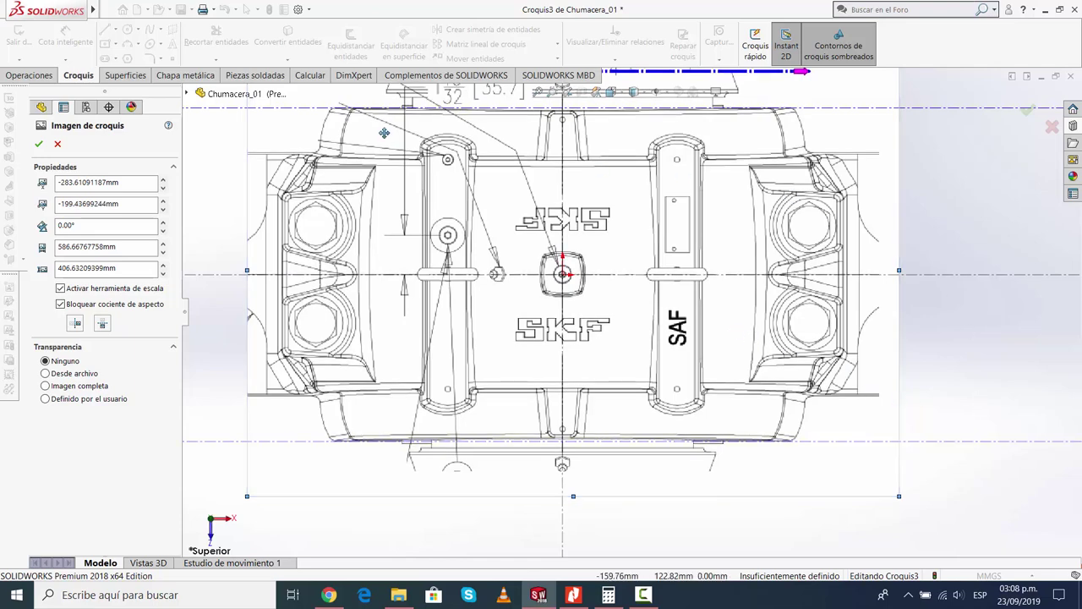
pyautogui.press('z')
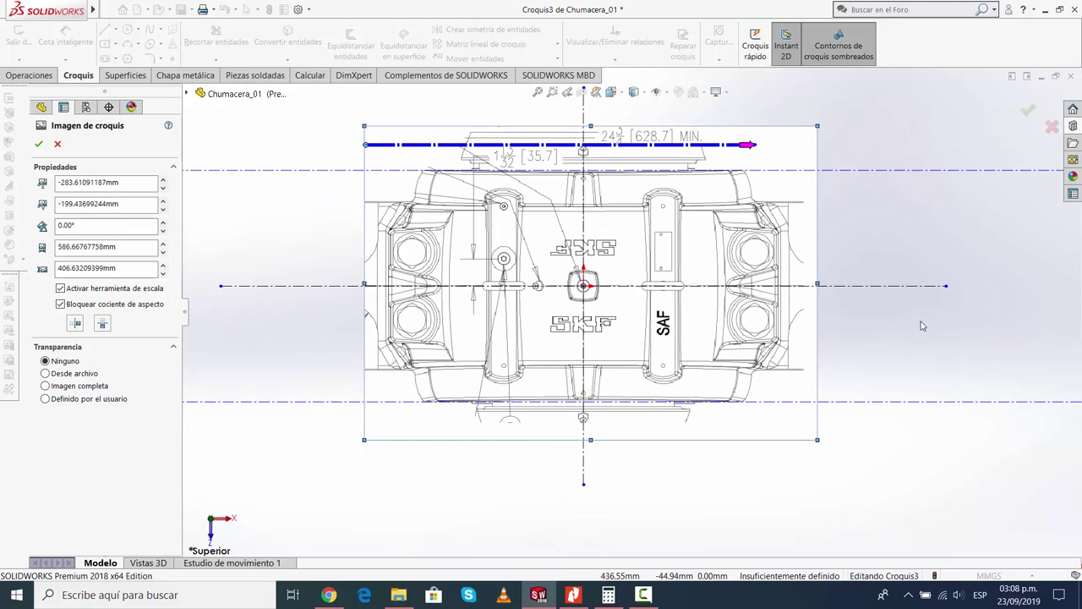
pyautogui.press('z')
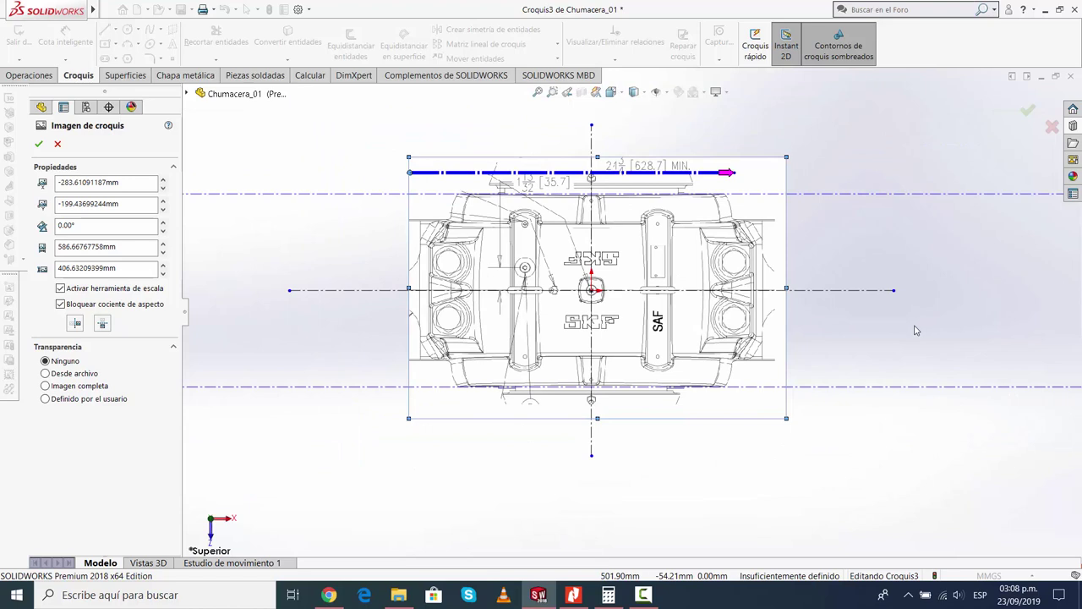
pyautogui.click(1034, 109)
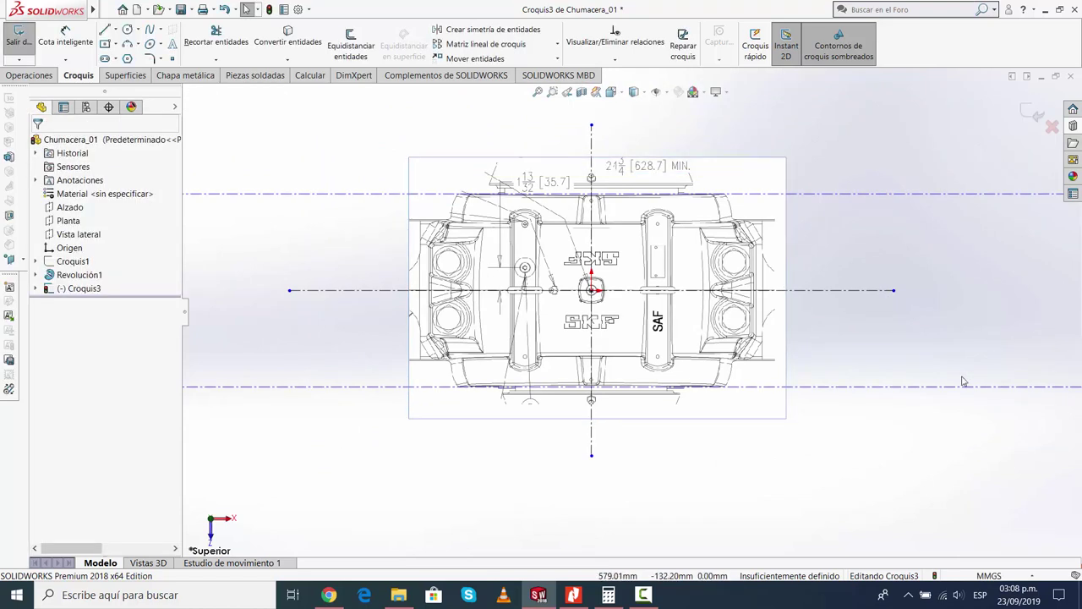
# Exit Croquis3, start a new sketch on Planta and draw a vertical construction line from the origin
pyautogui.click(1025, 117)
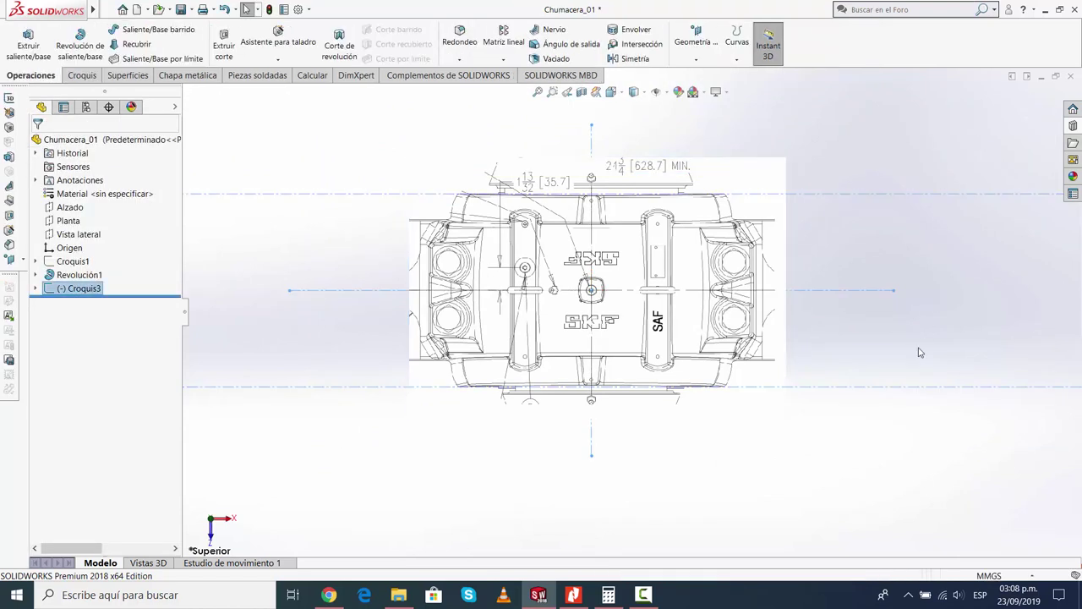
pyautogui.click(67, 220)
pyautogui.click(72, 213)
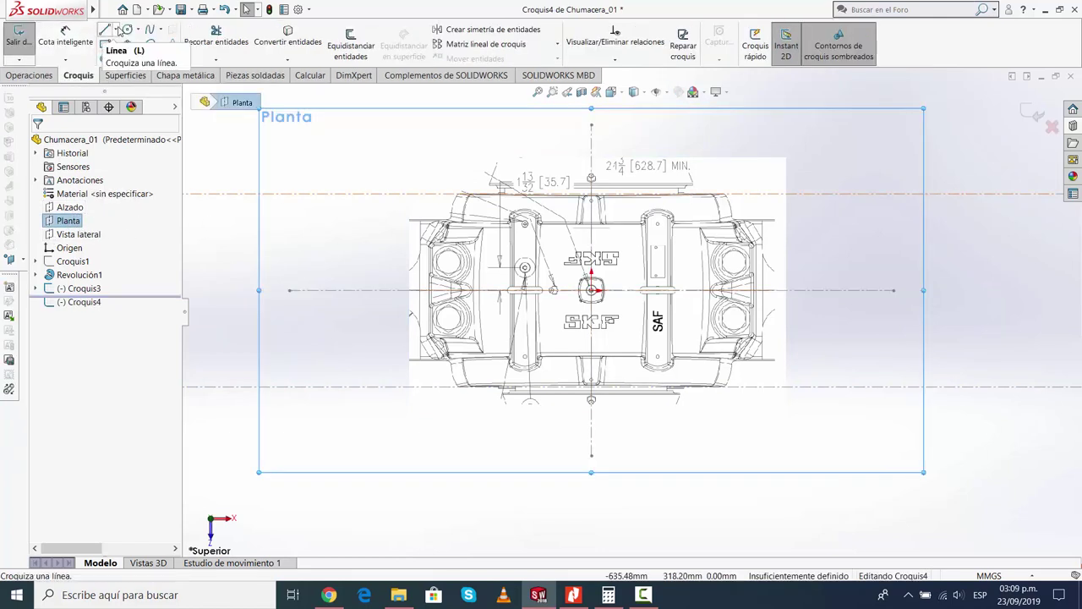
pyautogui.click(117, 30)
pyautogui.click(136, 51)
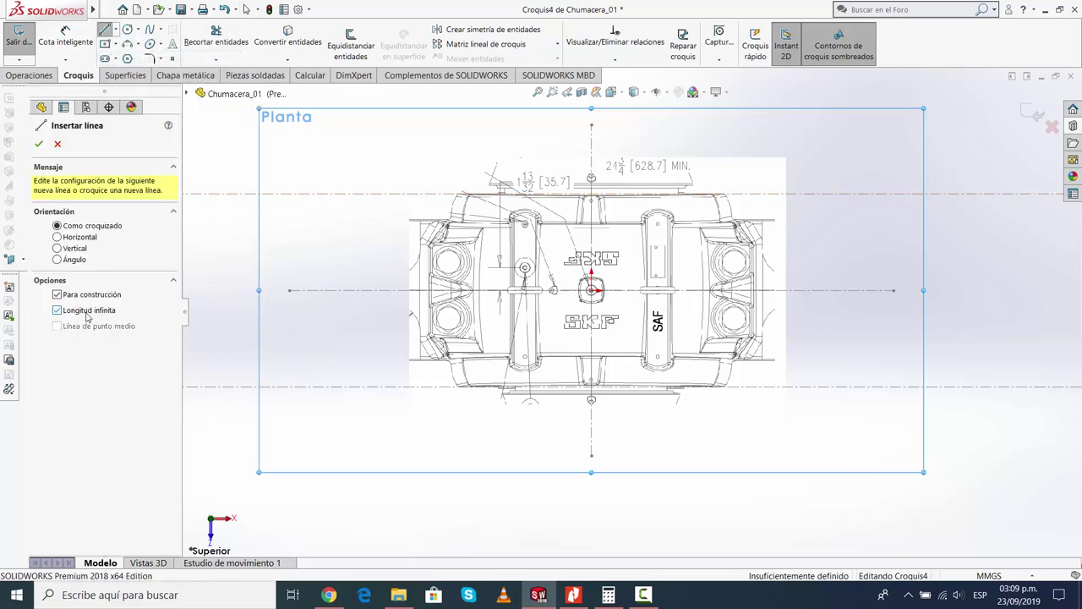
pyautogui.click(591, 290)
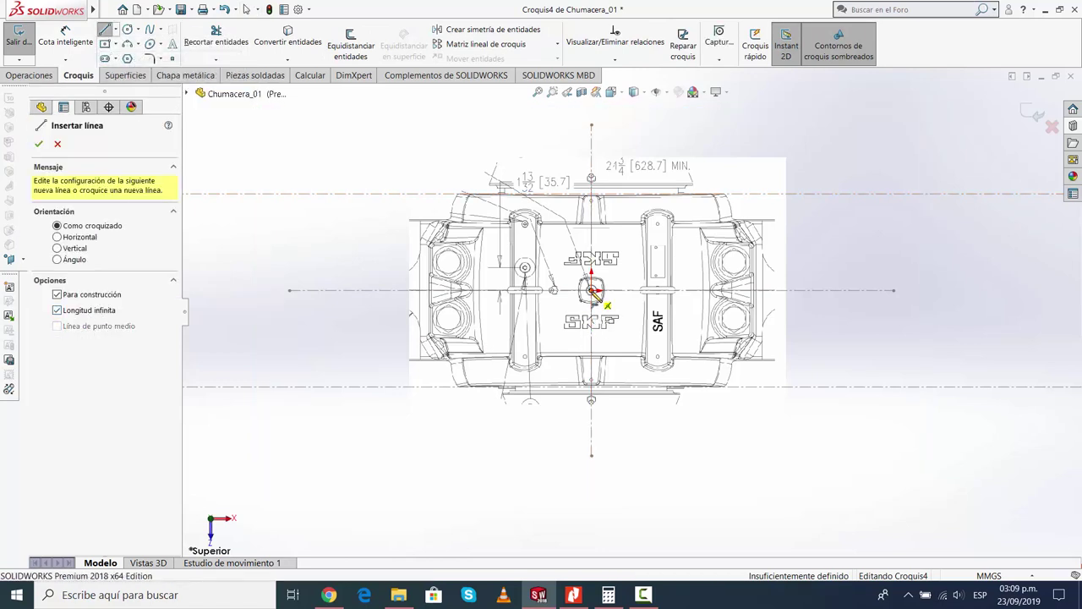
pyautogui.click(592, 114)
pyautogui.press('Escape')
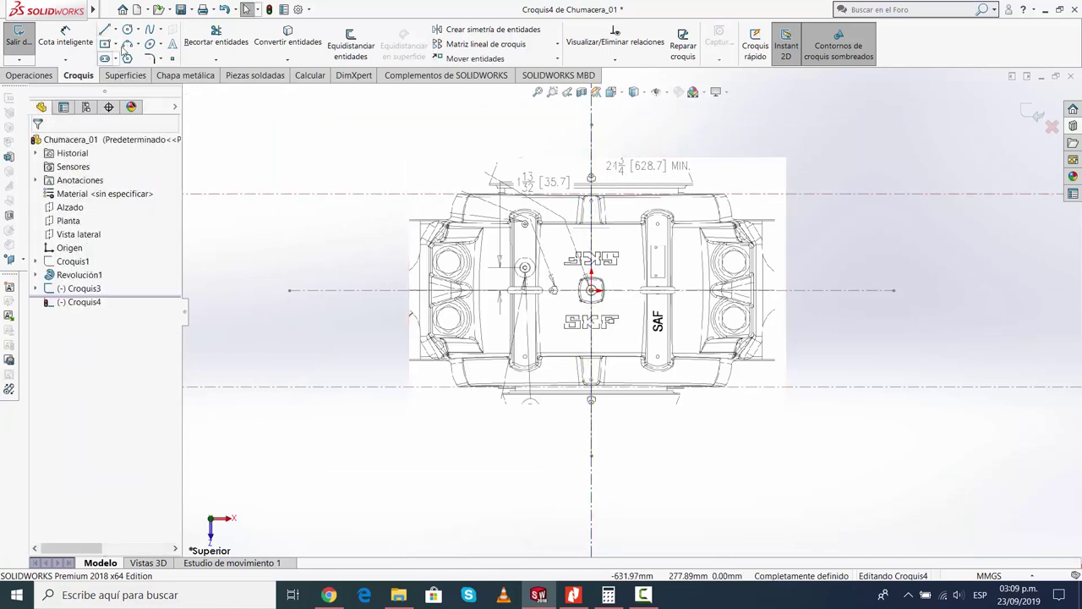
# Add an infinite horizontal construction line through the origin
pyautogui.click(116, 31)
pyautogui.click(136, 58)
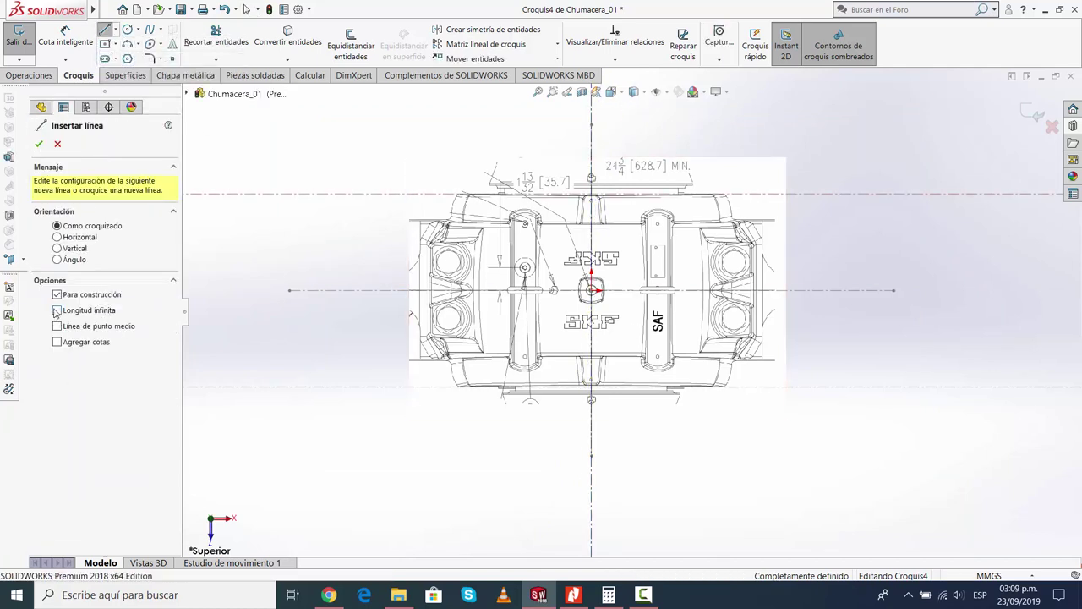
pyautogui.click(56, 310)
pyautogui.click(592, 290)
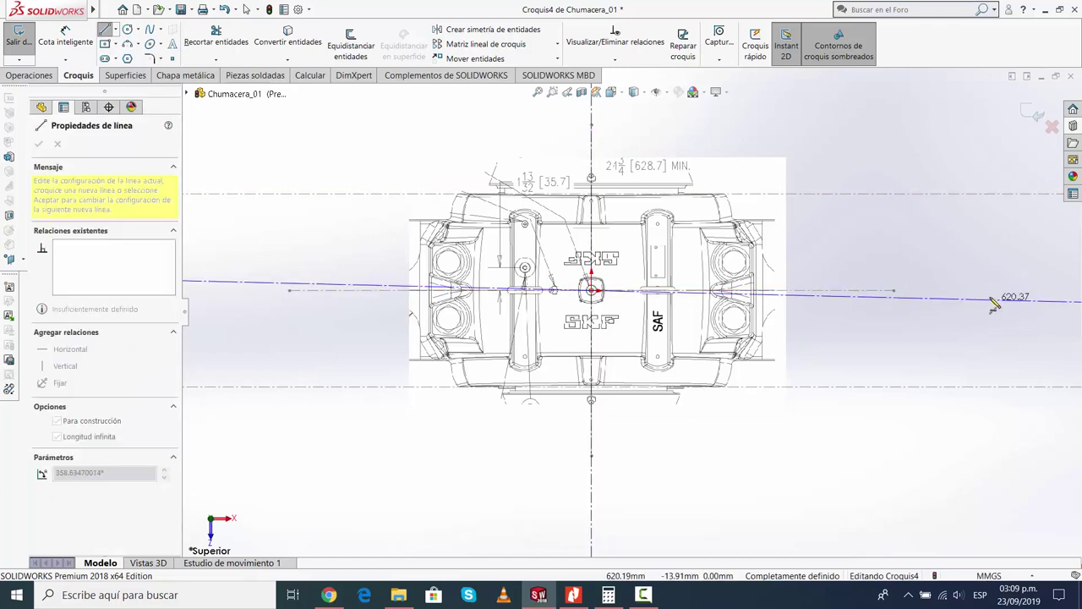
pyautogui.press('Escape')
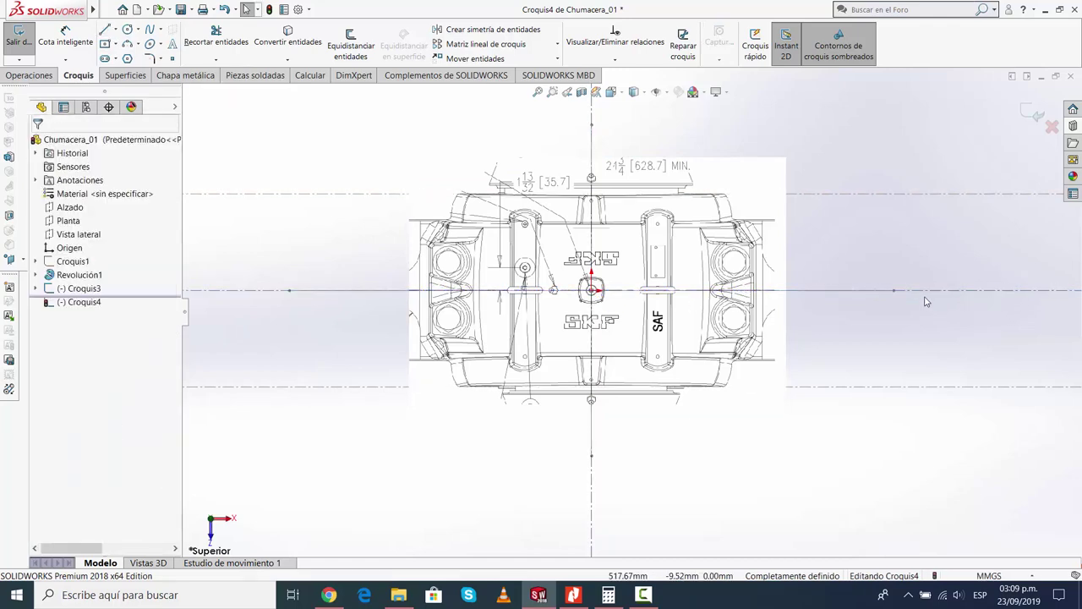
pyautogui.scroll(3, 456, 166)
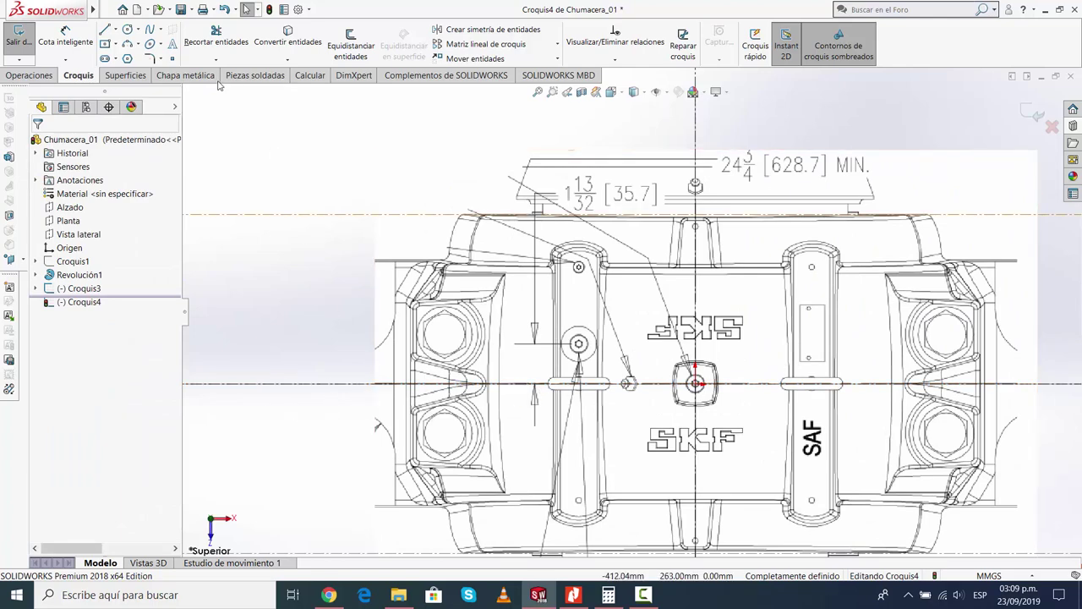
# Draw a vertical sketch line tracing the housing's left edge from the centre line
pyautogui.click(105, 29)
pyautogui.scroll(4, 448, 397)
pyautogui.scroll(-4, 676, 338)
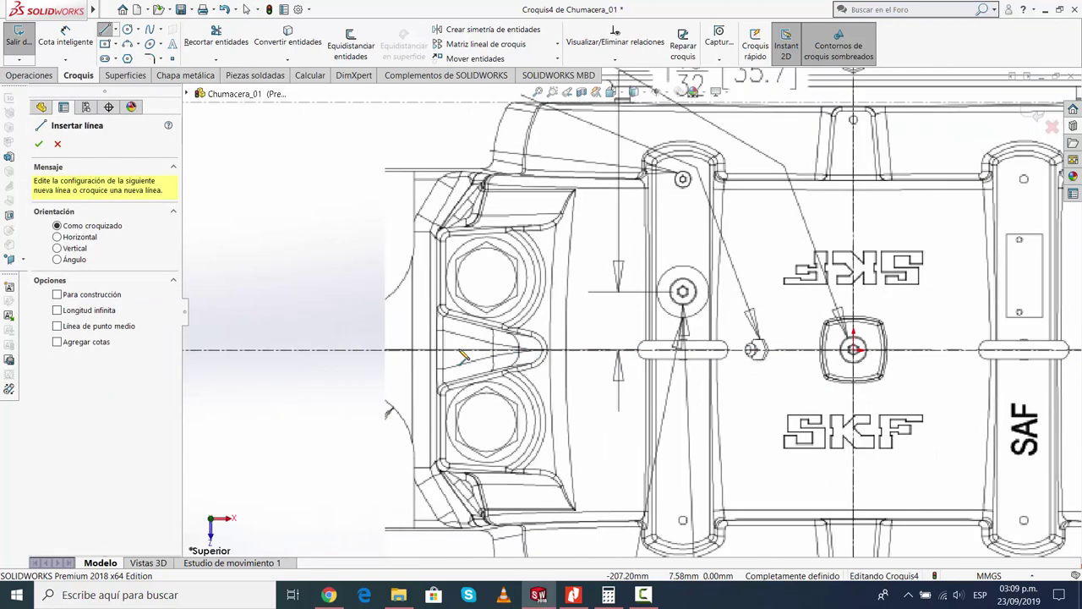
pyautogui.scroll(-3, 728, 337)
pyautogui.scroll(3, 939, 372)
pyautogui.press('Escape')
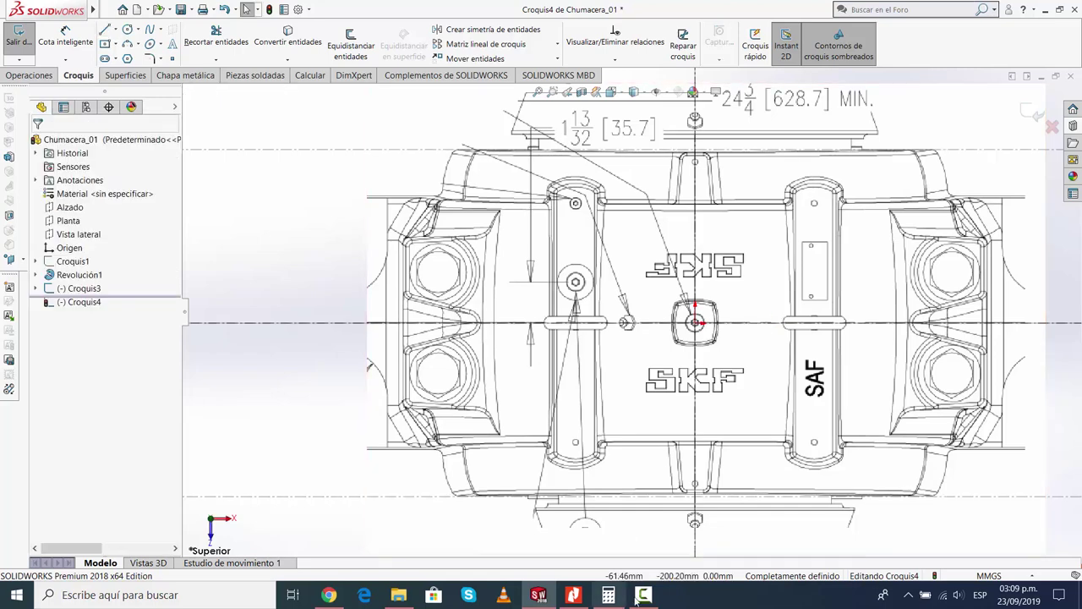
pyautogui.click(1051, 550)
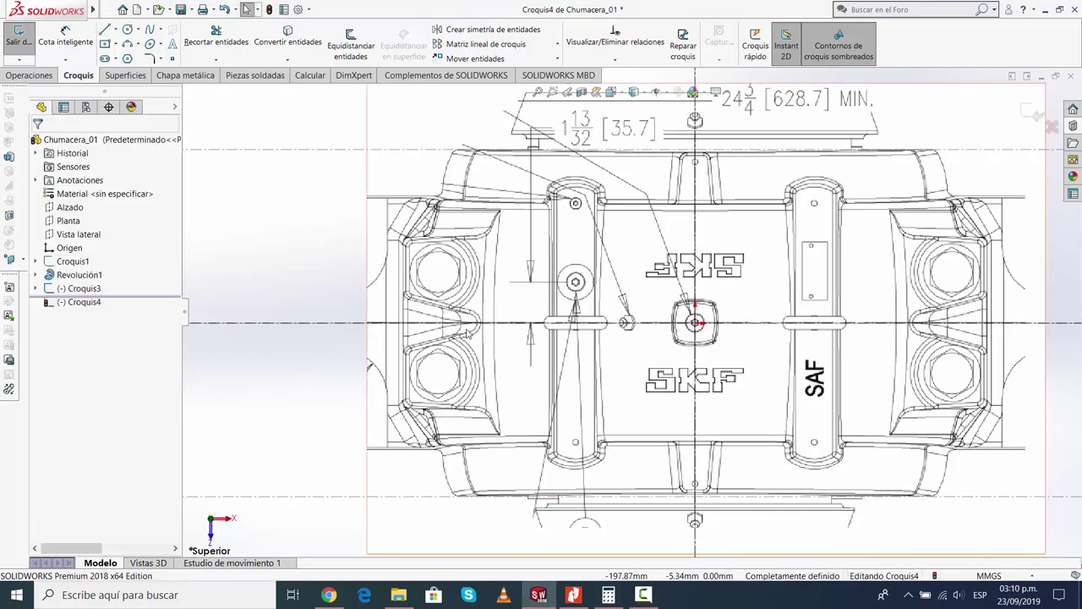
pyautogui.scroll(3, 467, 334)
pyautogui.click(104, 29)
pyautogui.scroll(1, 437, 353)
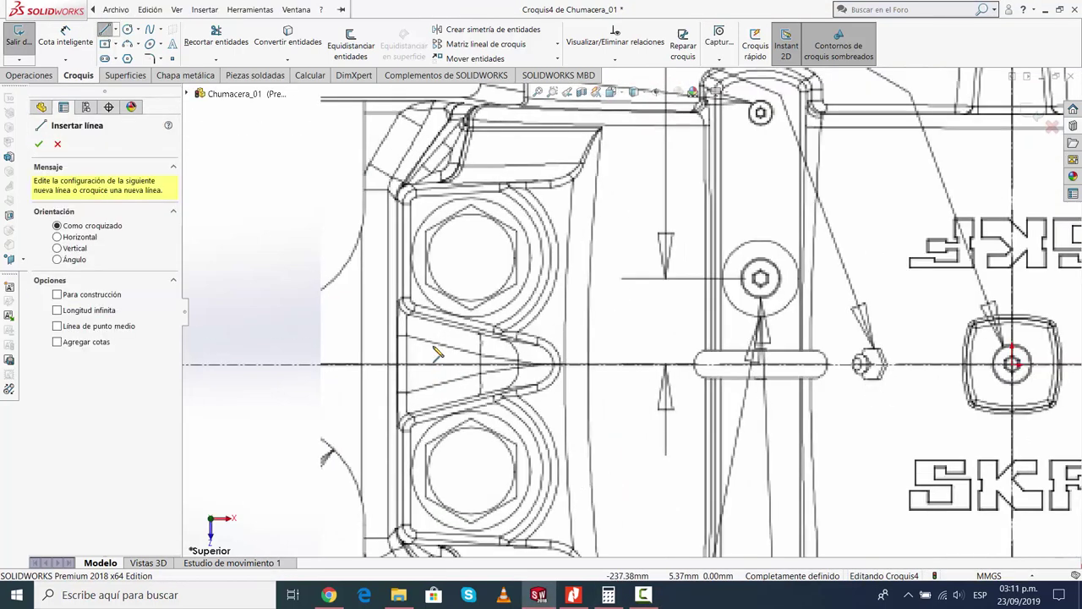
pyautogui.scroll(1, 389, 367)
pyautogui.click(392, 368)
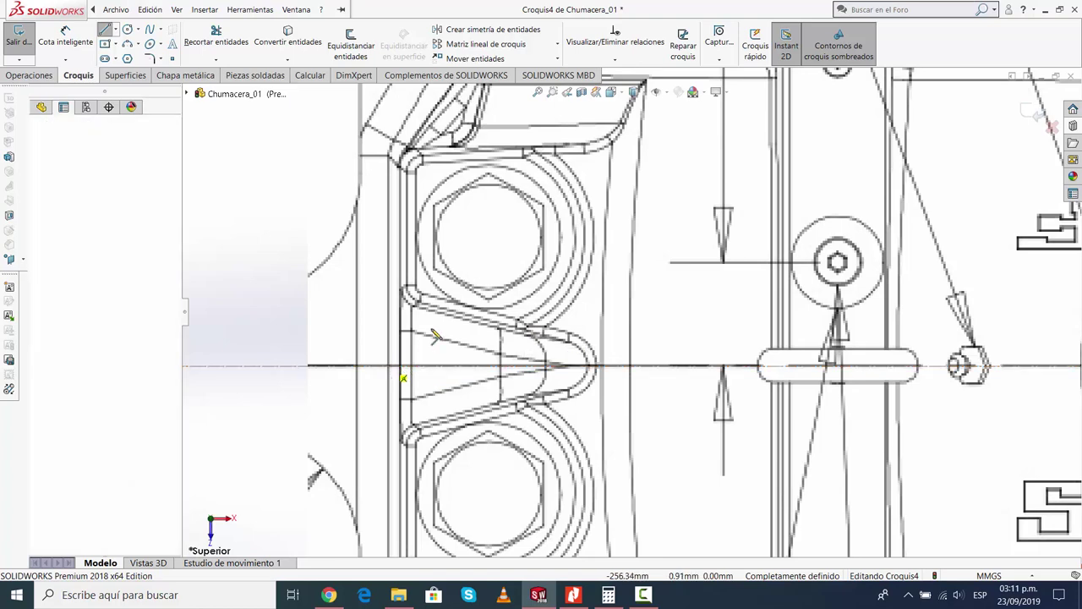
pyautogui.scroll(-2, 632, 302)
pyautogui.scroll(2, 480, 237)
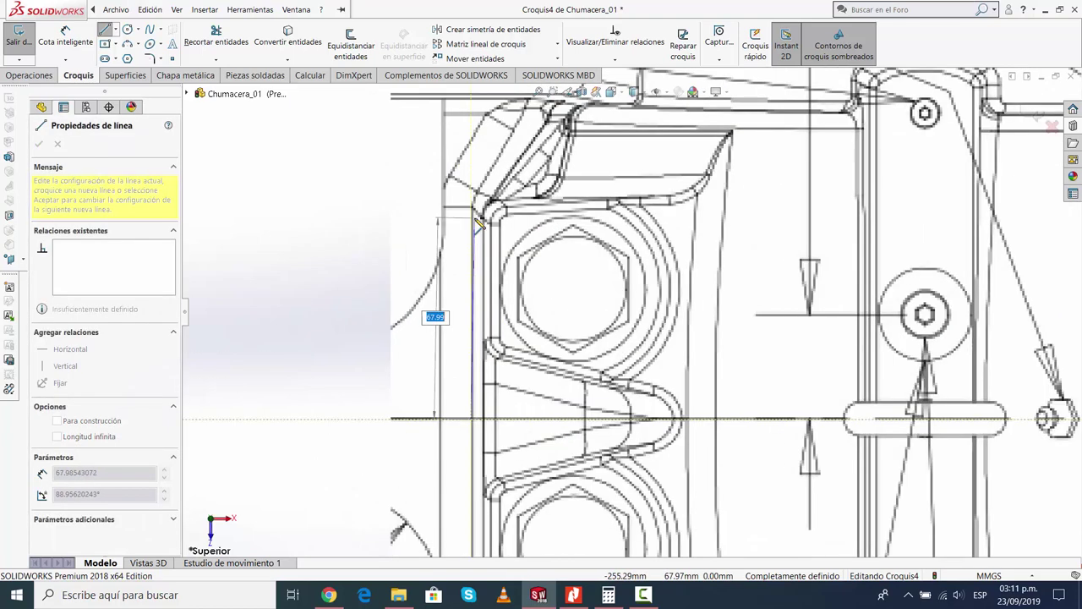
pyautogui.scroll(2, 490, 237)
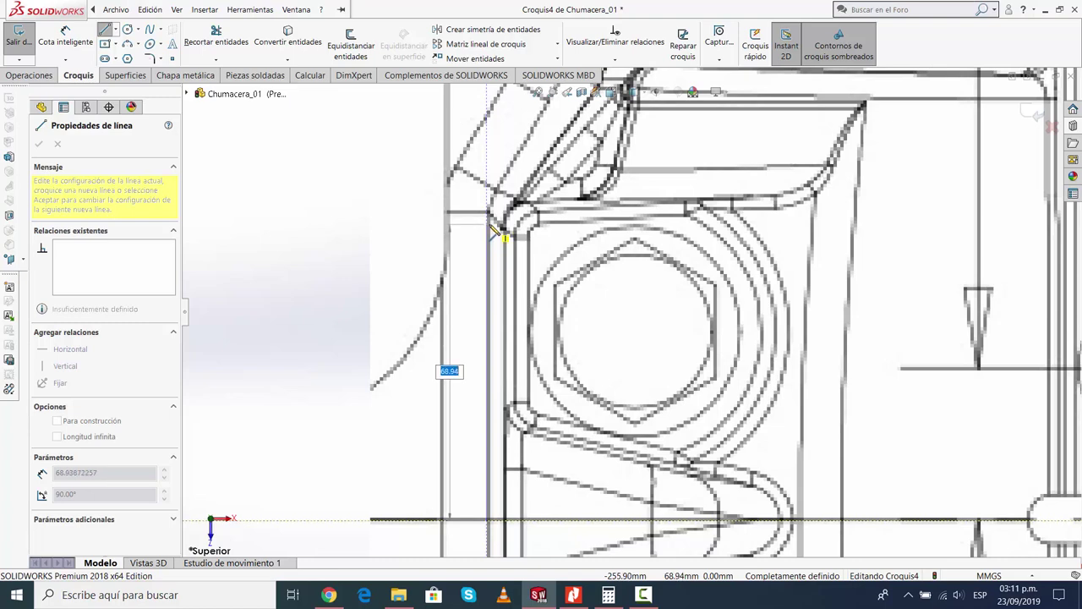
pyautogui.click(490, 228)
pyautogui.press('Escape')
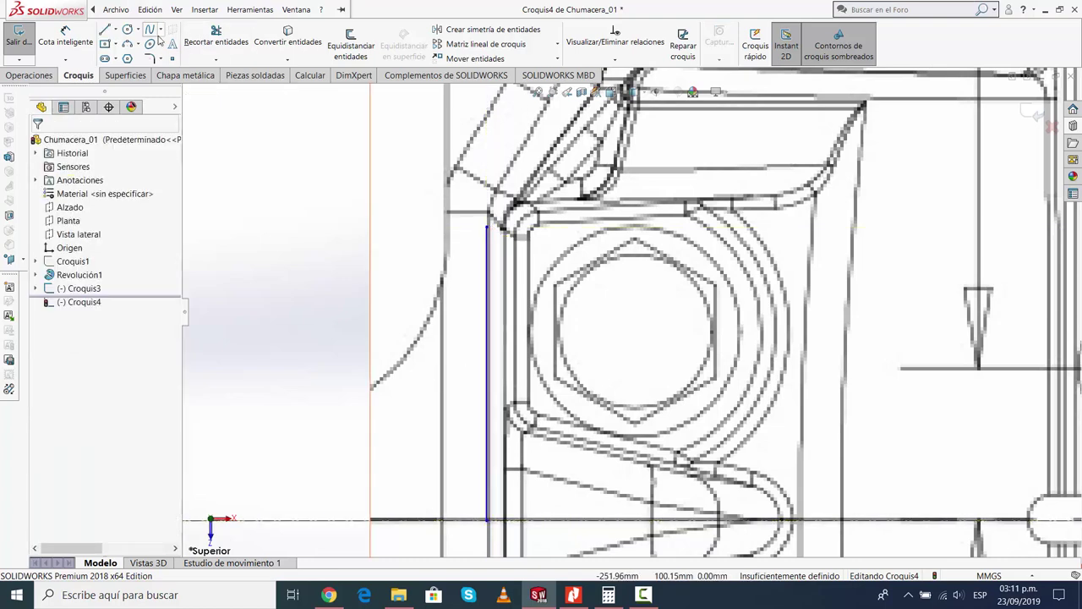
# Round the left edge's top corner with a small three-point arc
pyautogui.click(127, 43)
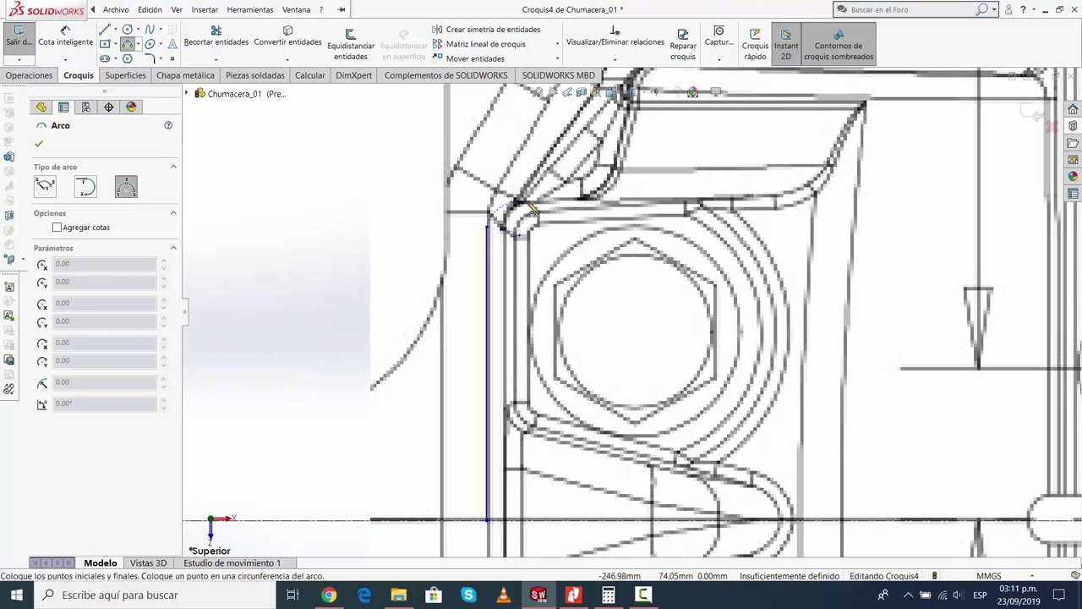
pyautogui.click(529, 208)
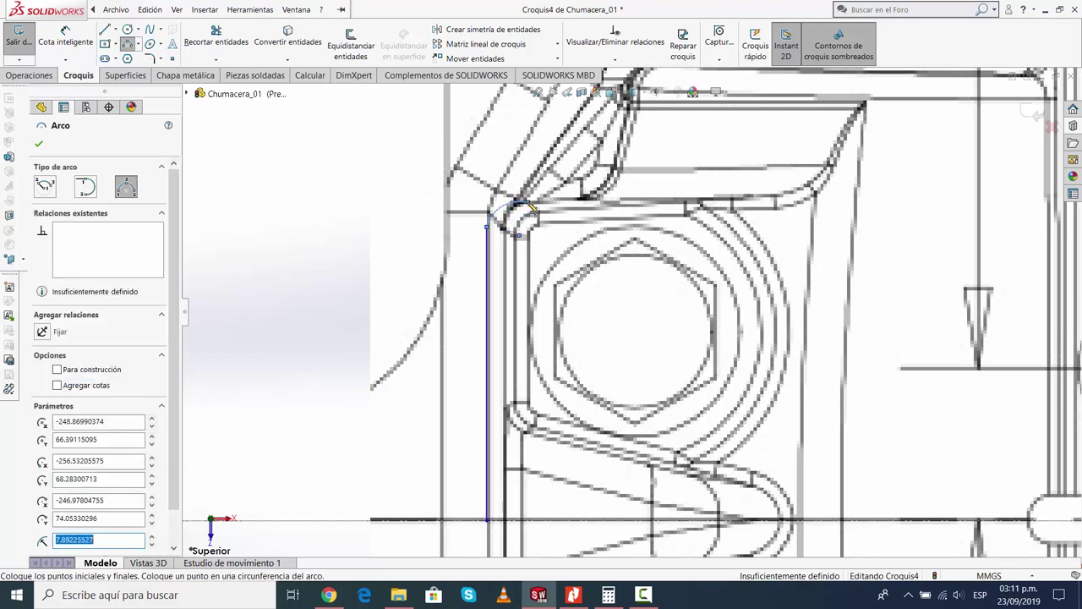
pyautogui.press('Escape')
pyautogui.click(116, 10)
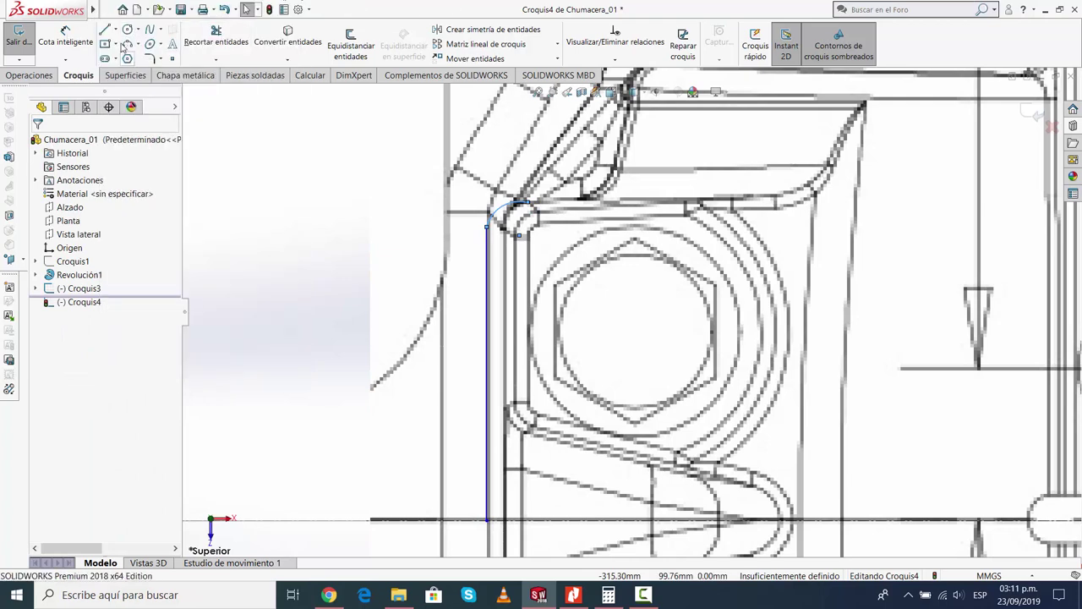
pyautogui.click(105, 29)
# Draw a line along the top edge and a three-point arc rising at its right end
pyautogui.click(518, 202)
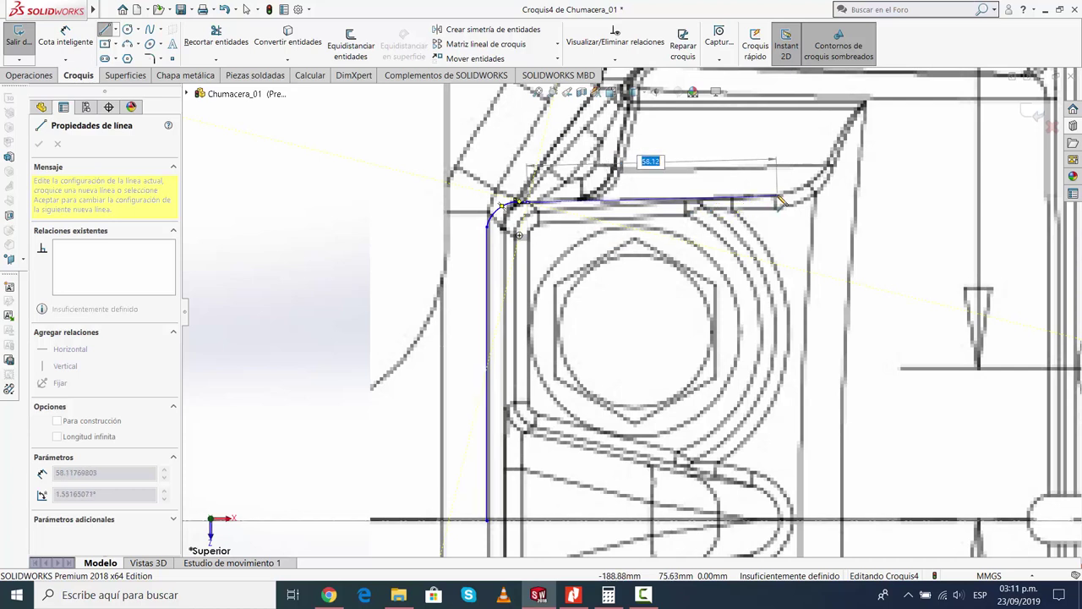
pyautogui.click(779, 200)
pyautogui.press('Escape')
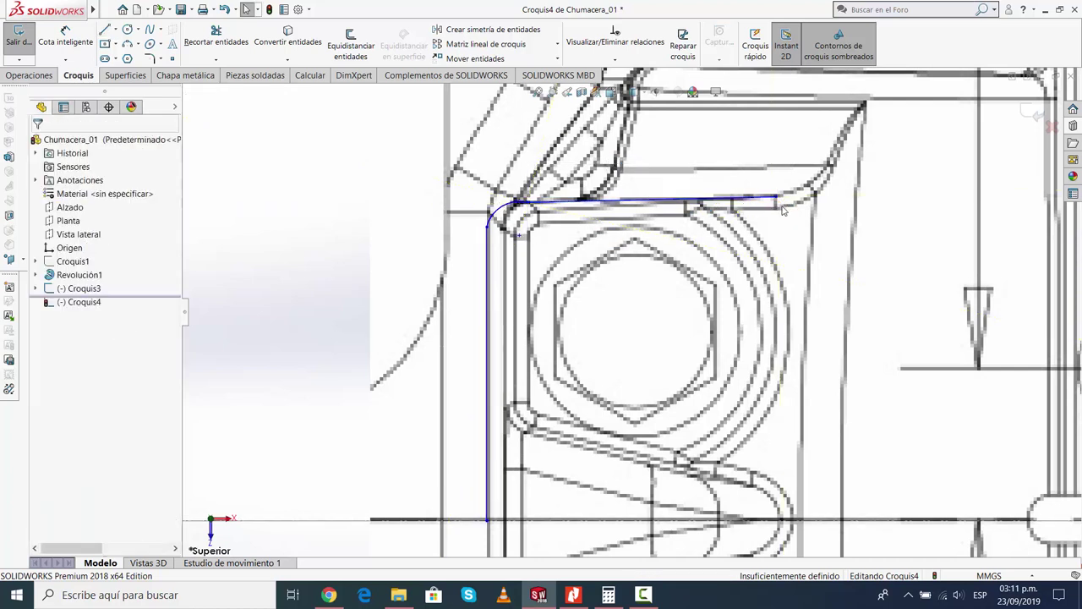
pyautogui.click(127, 43)
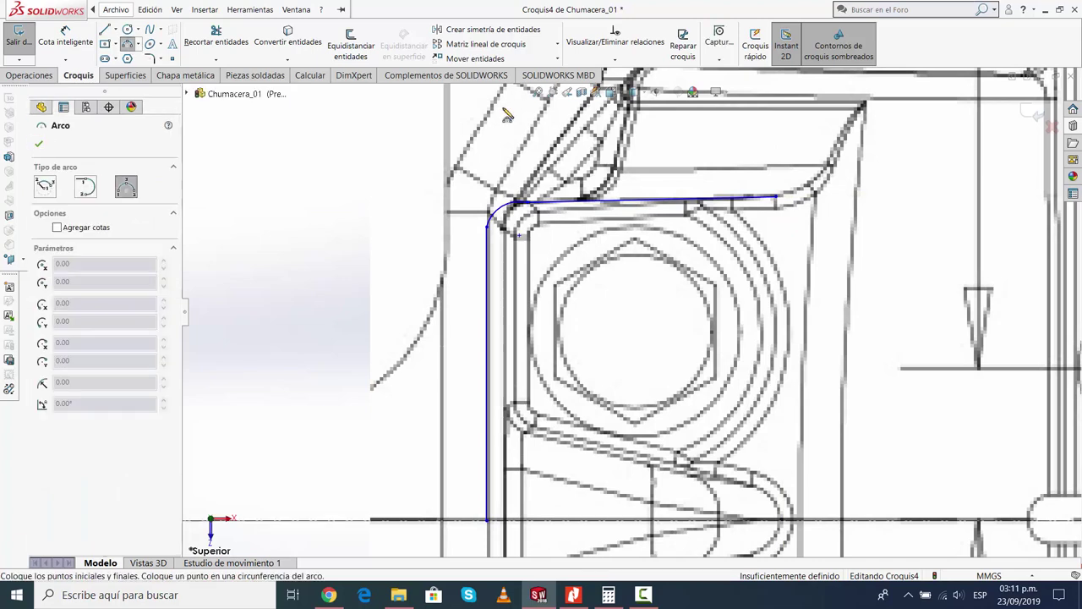
pyautogui.scroll(-3, 865, 188)
pyautogui.click(661, 243)
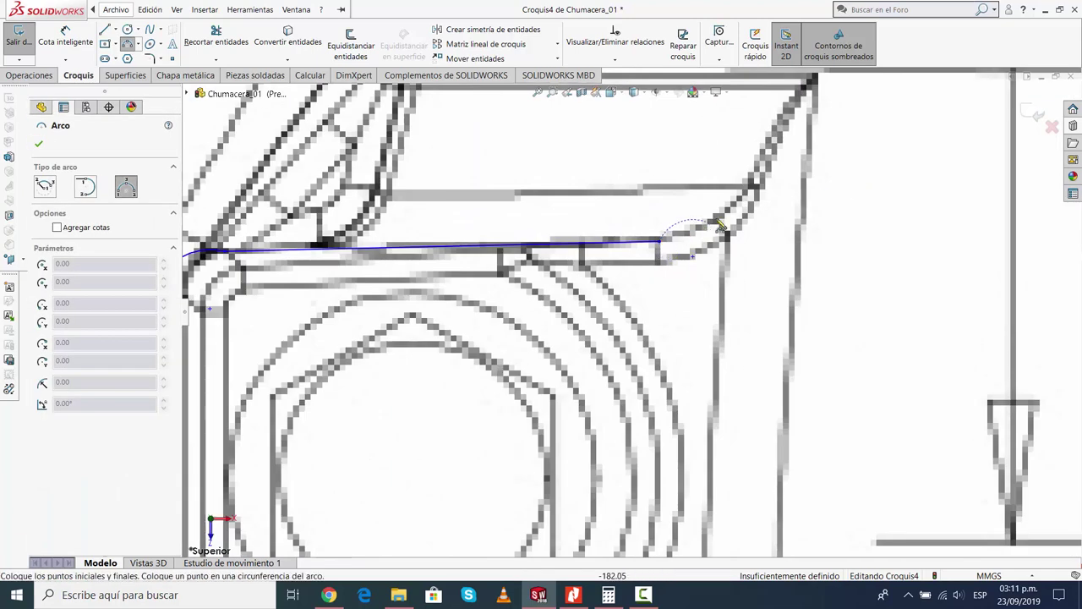
pyautogui.click(750, 186)
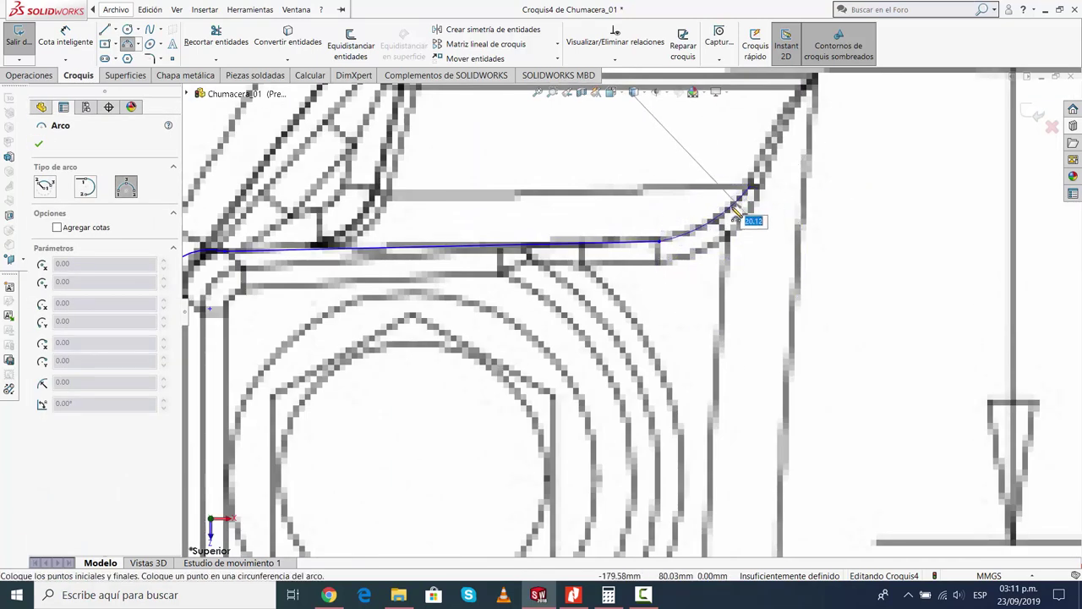
pyautogui.click(747, 214)
# Add a second arc ending at the upper corner via Repeat Last Command
pyautogui.press('Escape')
pyautogui.click(150, 9)
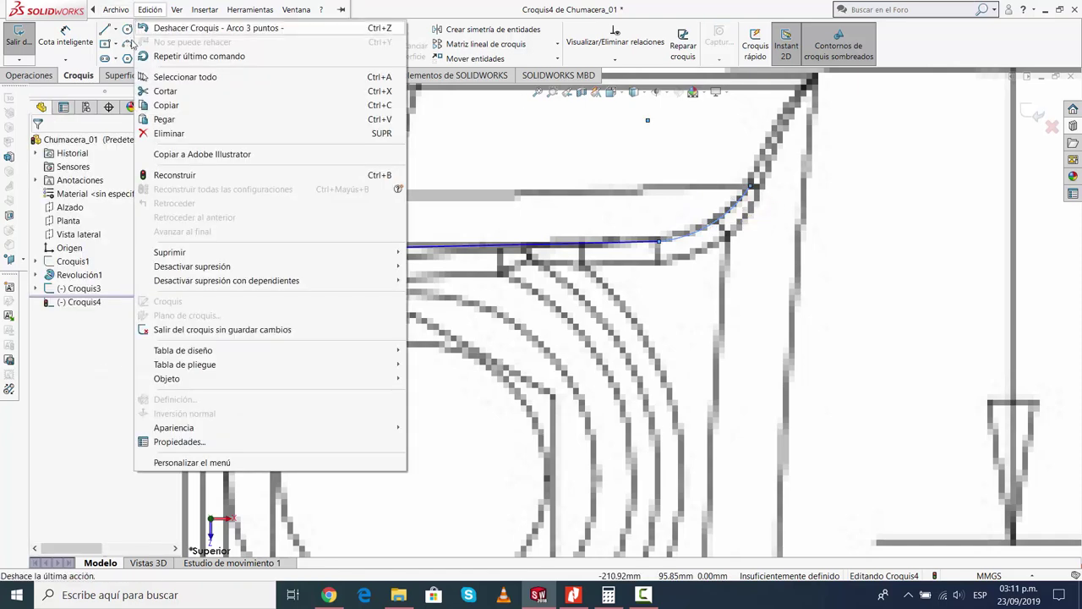
pyautogui.click(135, 47)
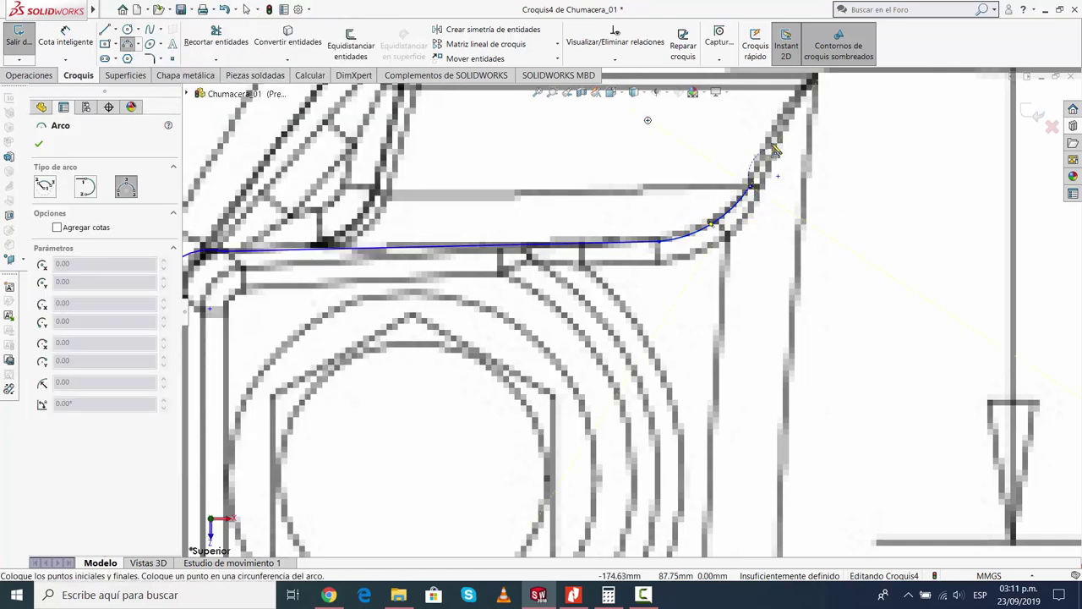
pyautogui.scroll(3, 790, 131)
pyautogui.scroll(-3, 694, 218)
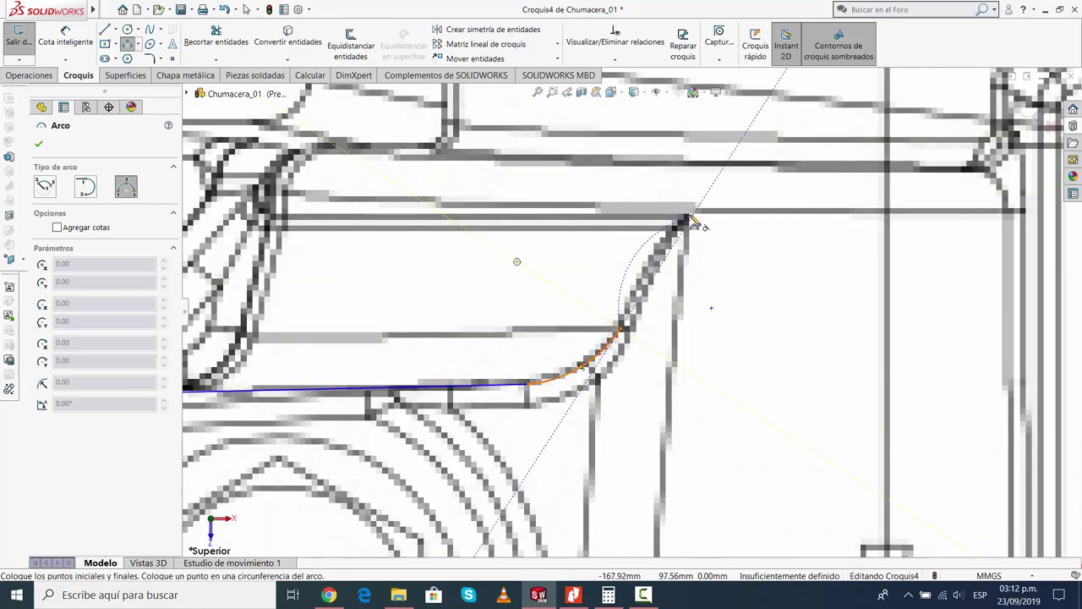
pyautogui.click(690, 216)
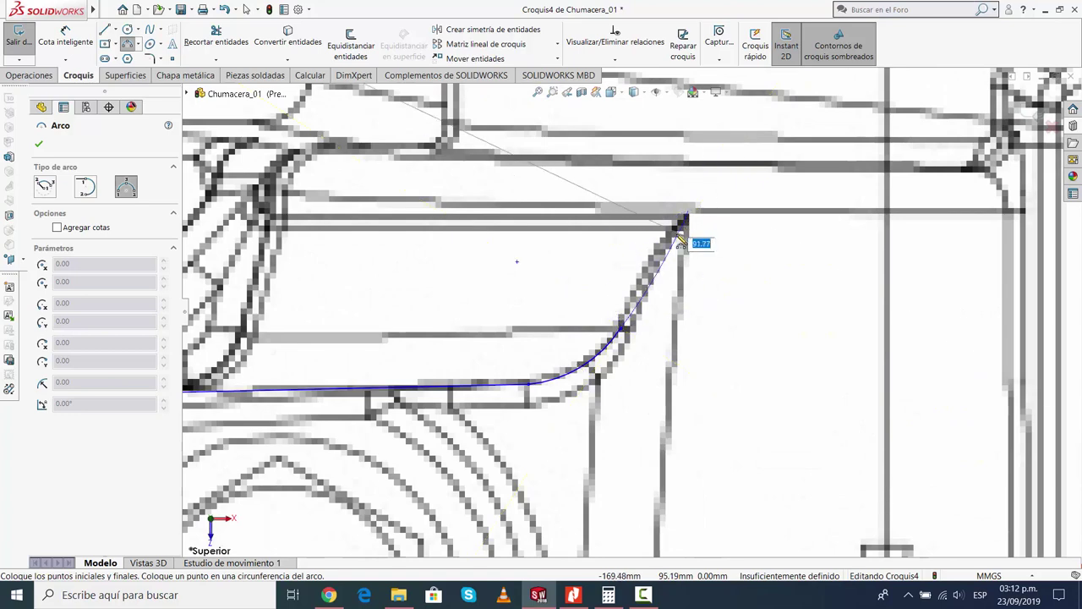
pyautogui.press('Escape')
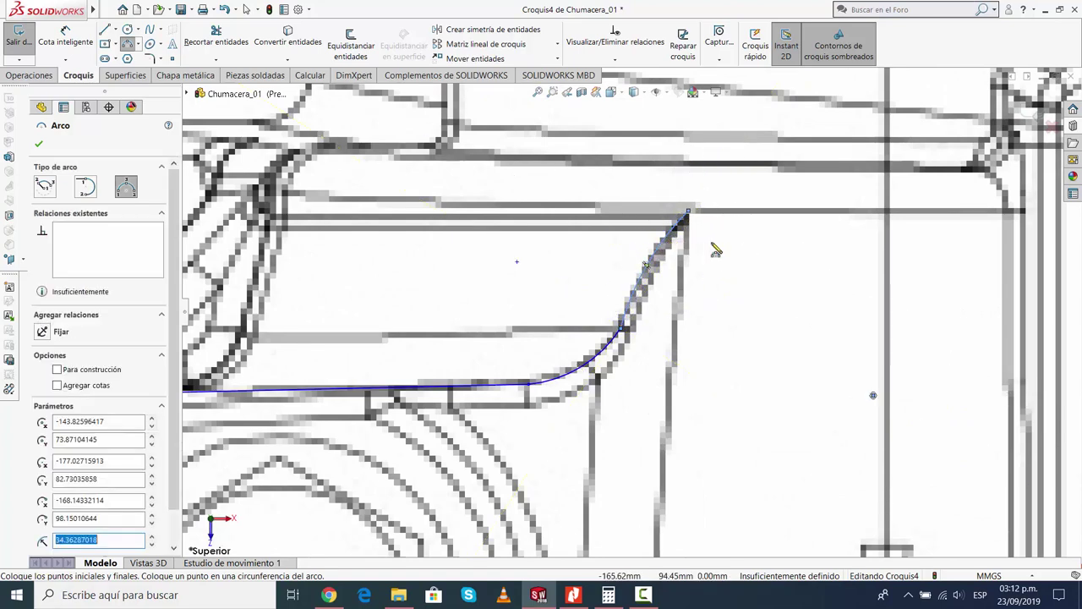
pyautogui.press('Escape')
pyautogui.scroll(2, 717, 250)
pyautogui.scroll(2, 721, 340)
pyautogui.scroll(2, 721, 342)
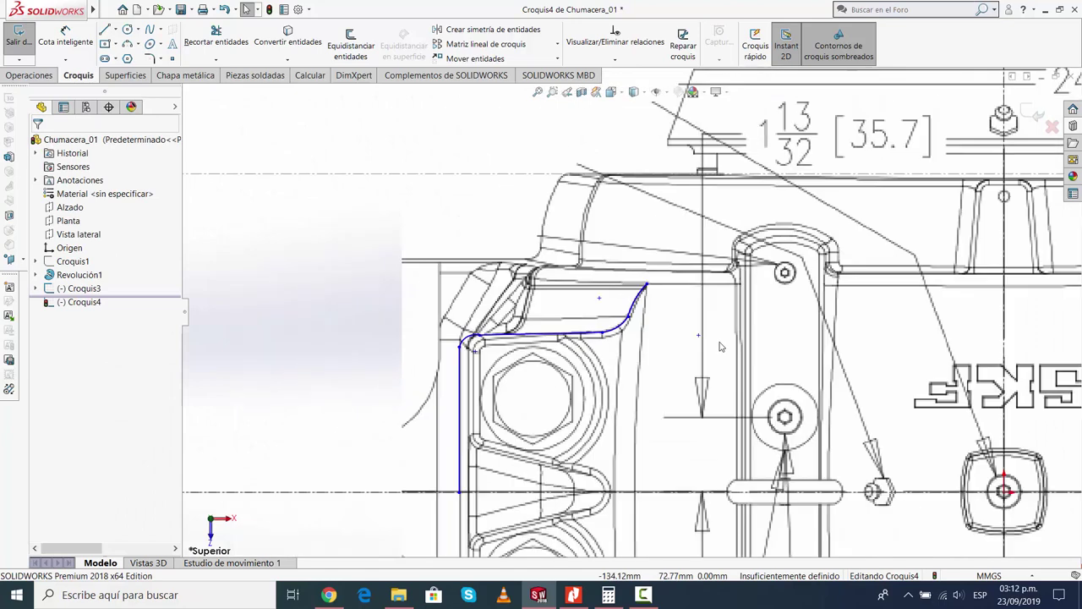
# Draw a shallow 3-point arc from the top line's right end down to the centreline
pyautogui.click(127, 42)
pyautogui.scroll(3, 695, 386)
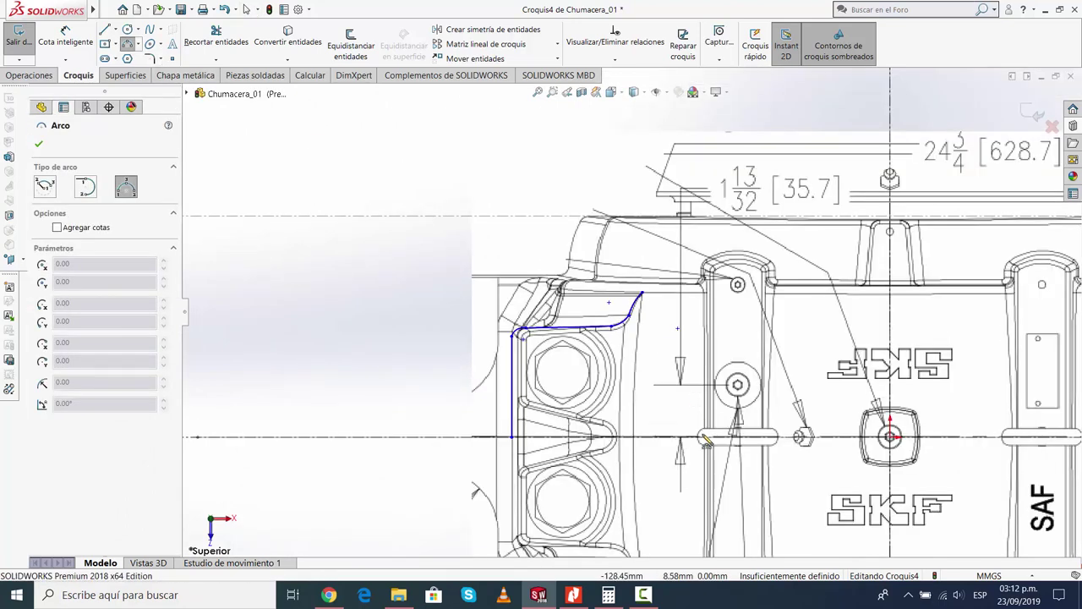
pyautogui.scroll(-3, 617, 237)
pyautogui.click(606, 217)
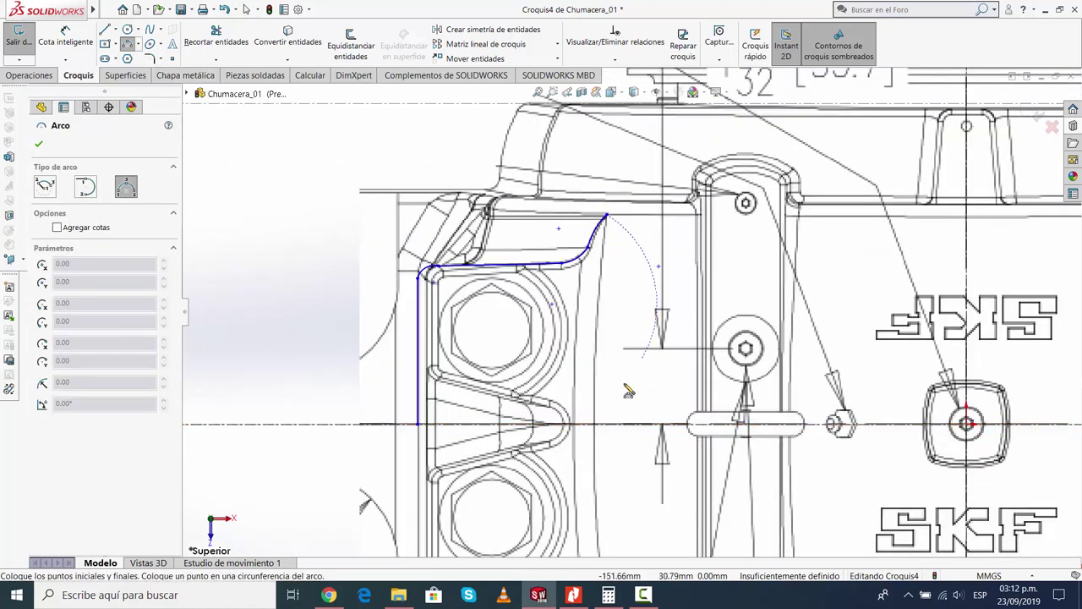
pyautogui.scroll(-3, 598, 431)
pyautogui.scroll(-3, 608, 380)
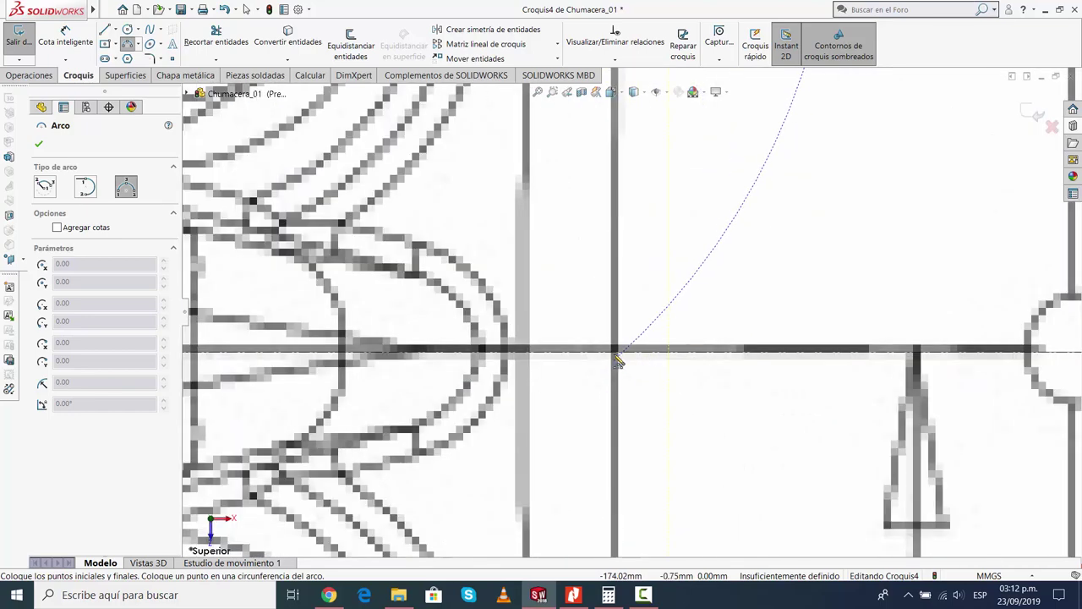
pyautogui.click(619, 352)
pyautogui.scroll(2, 643, 321)
pyautogui.scroll(2, 651, 287)
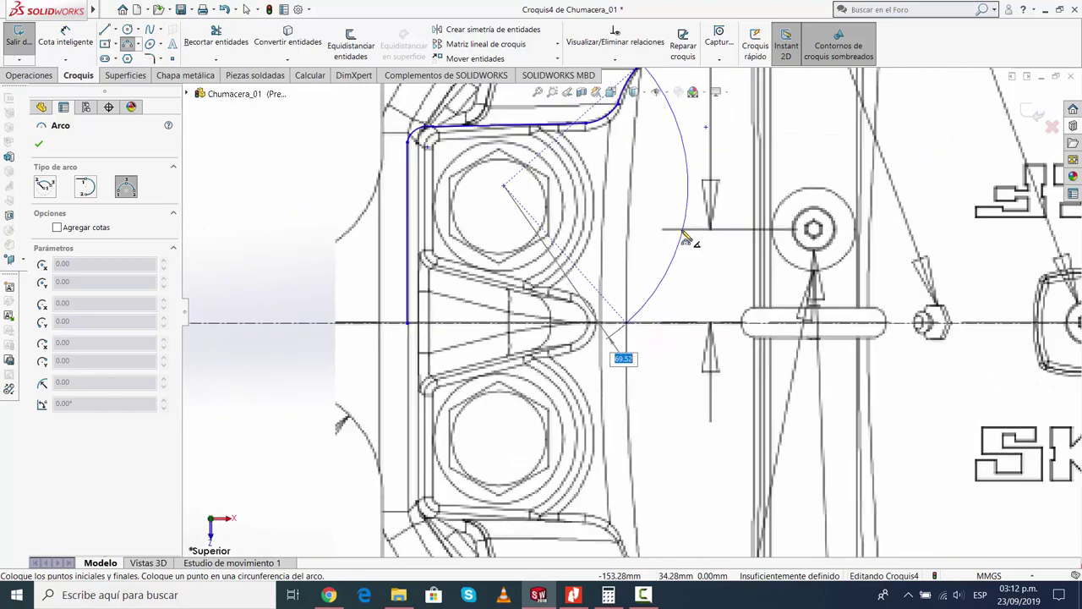
pyautogui.scroll(2, 642, 254)
pyautogui.scroll(1, 635, 222)
pyautogui.scroll(-5, 636, 222)
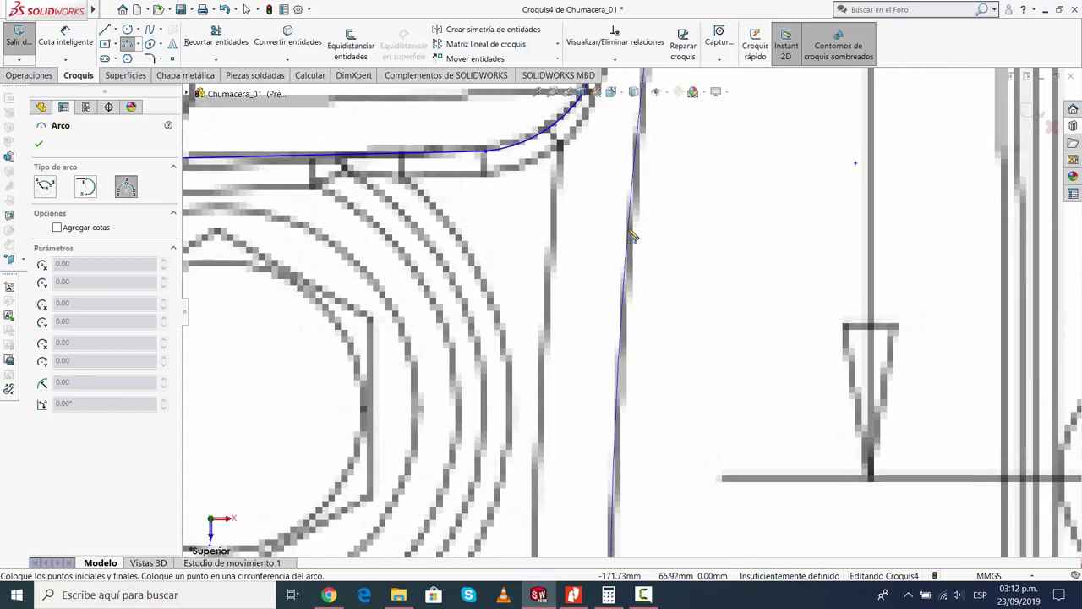
pyautogui.click(634, 238)
pyautogui.scroll(5, 676, 279)
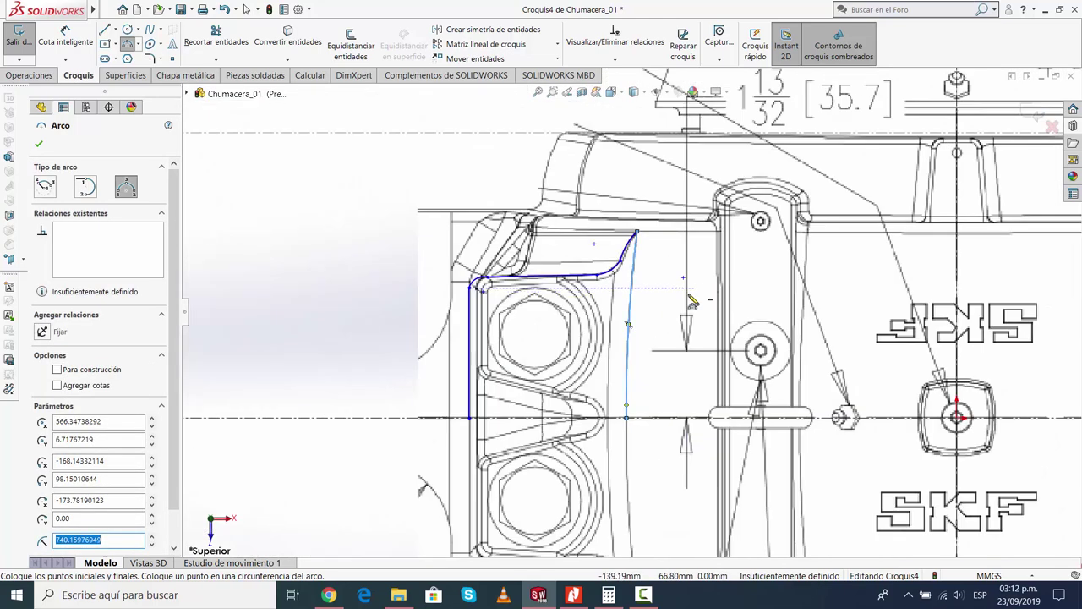
pyautogui.press('Escape')
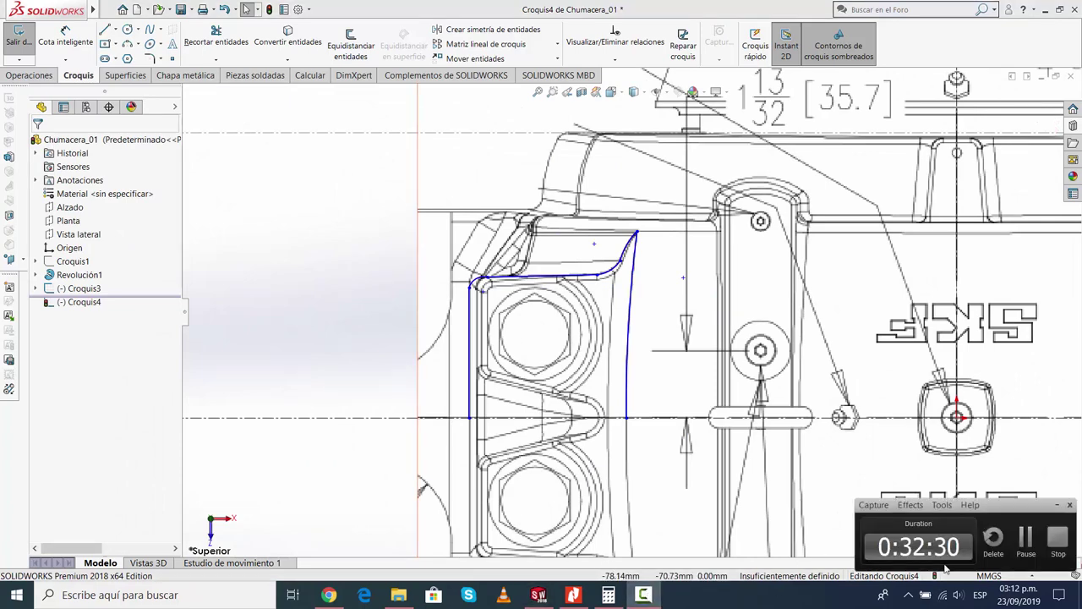
pyautogui.scroll(-3, 524, 419)
pyautogui.scroll(-1, 520, 355)
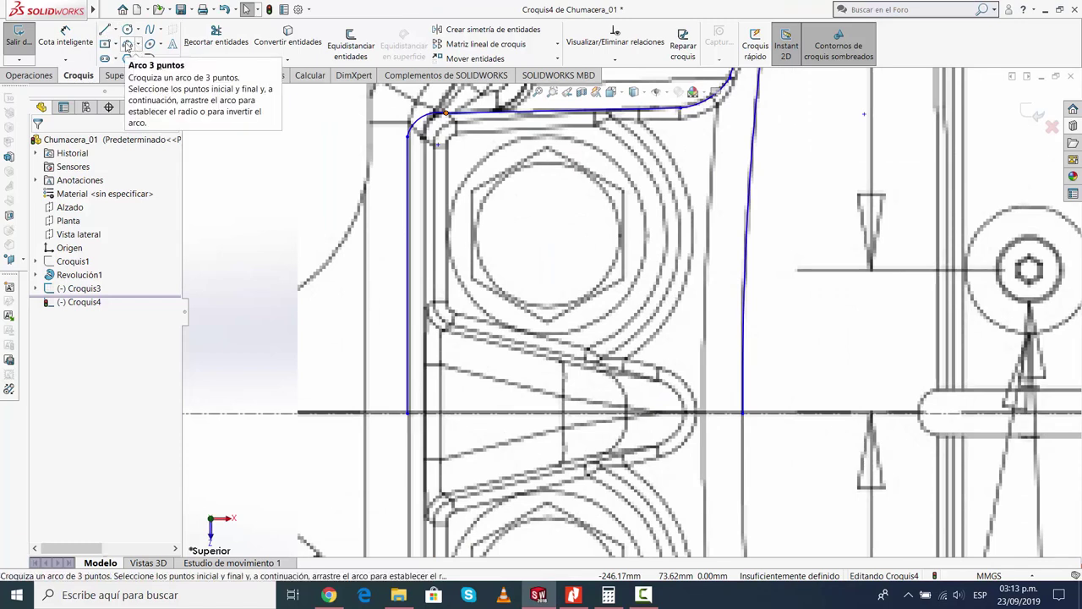
# Delete the left vertical line from the outline
pyautogui.click(126, 44)
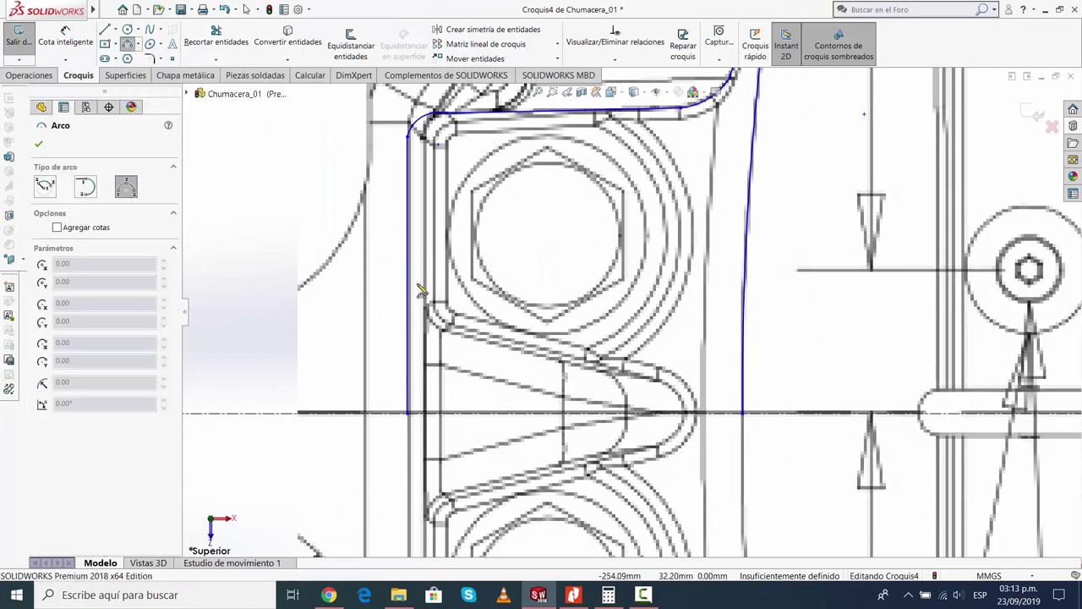
pyautogui.press('Escape')
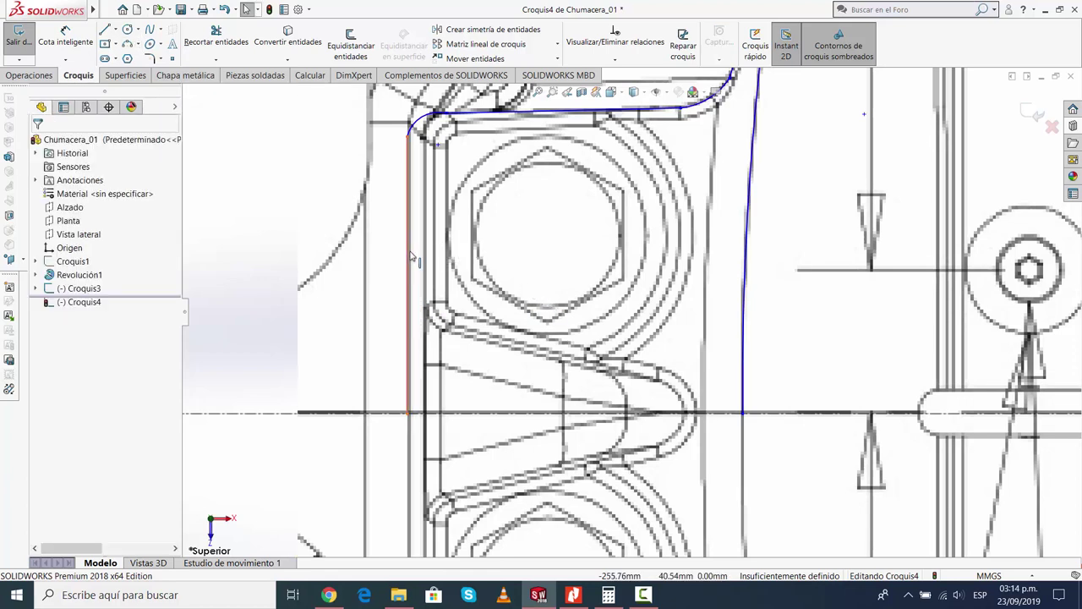
pyautogui.click(408, 269)
pyautogui.press('Escape')
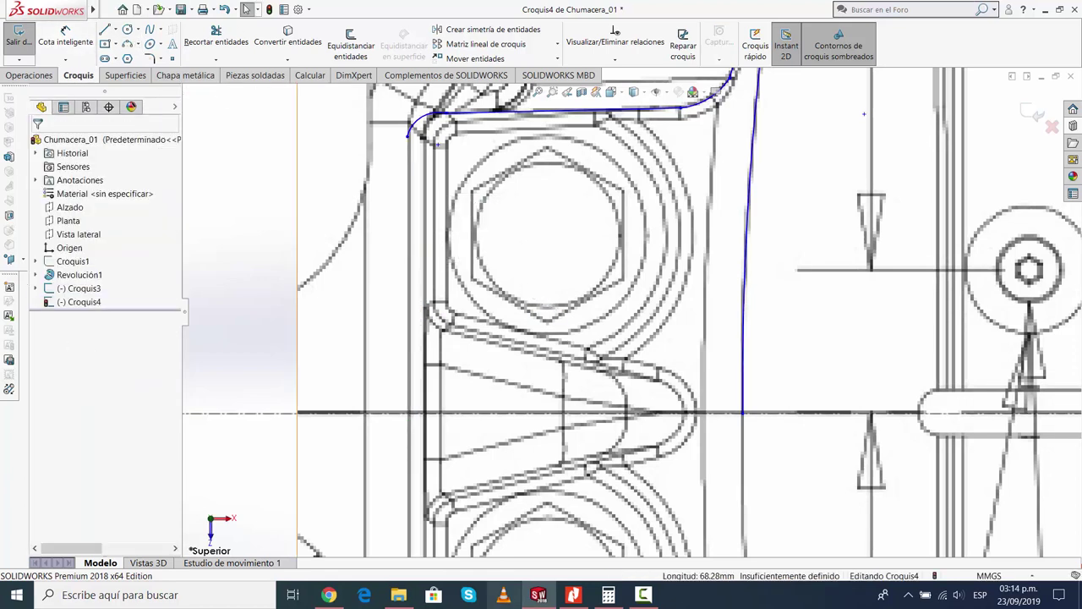
pyautogui.click(643, 595)
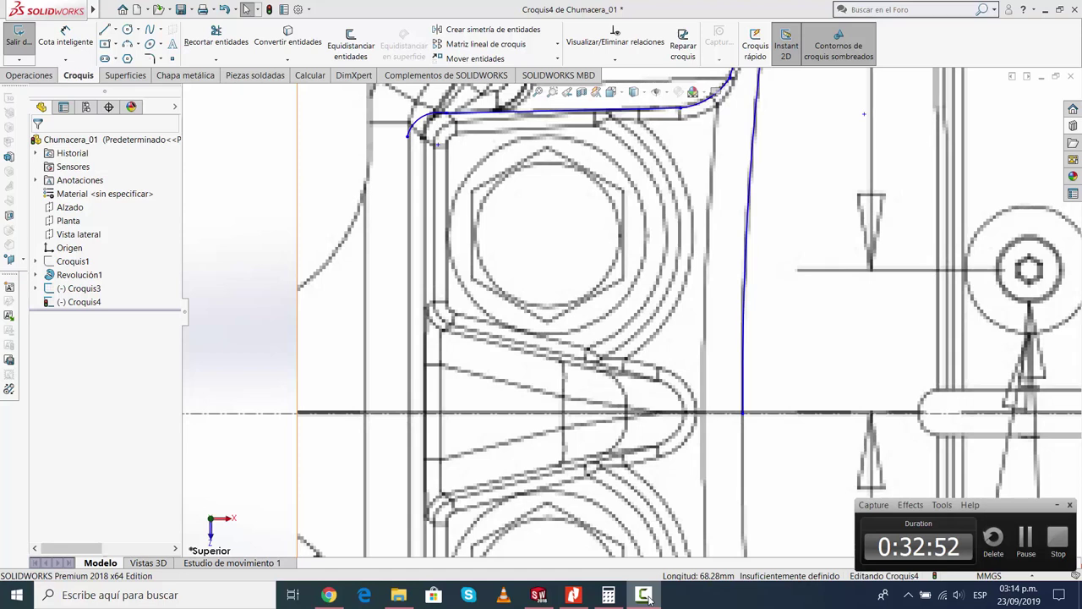
pyautogui.click(643, 594)
# Draw a sloped line about 53.81 mm long along the groove's upper edge
pyautogui.click(104, 32)
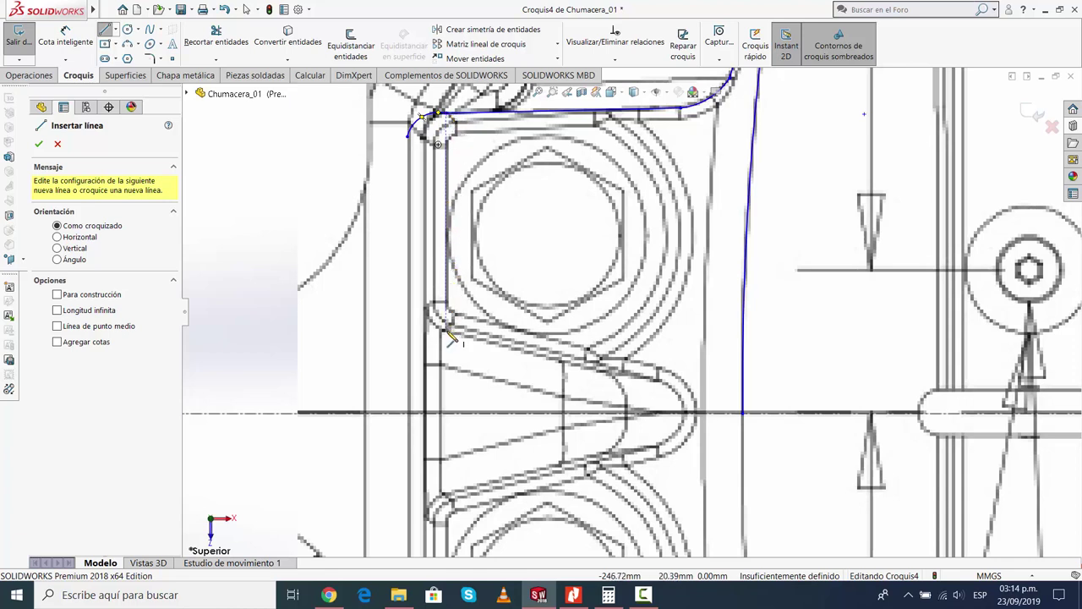
pyautogui.click(447, 333)
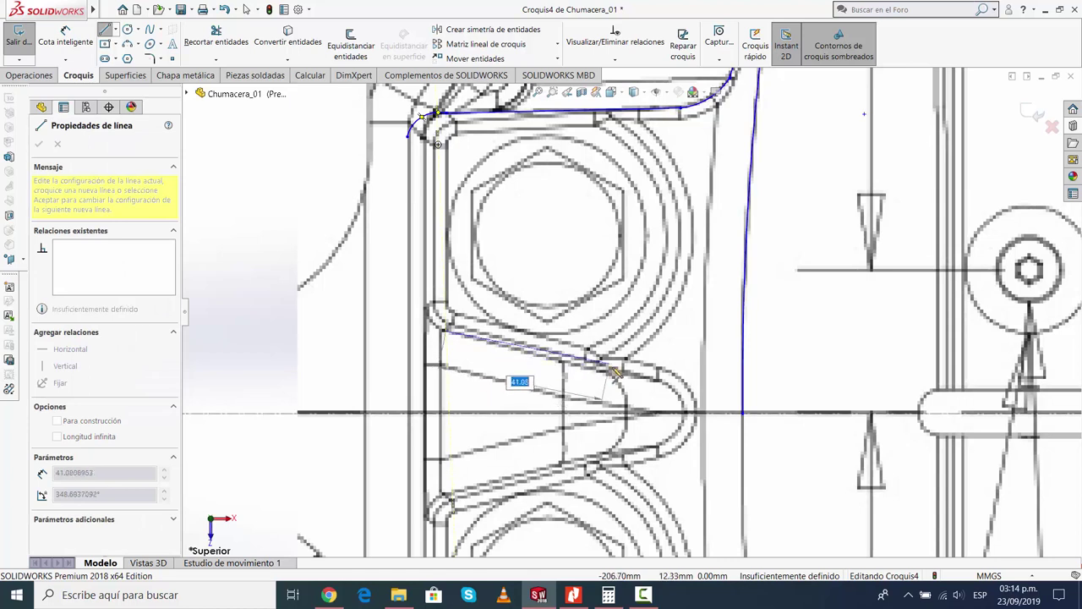
pyautogui.click(659, 380)
pyautogui.press('Escape')
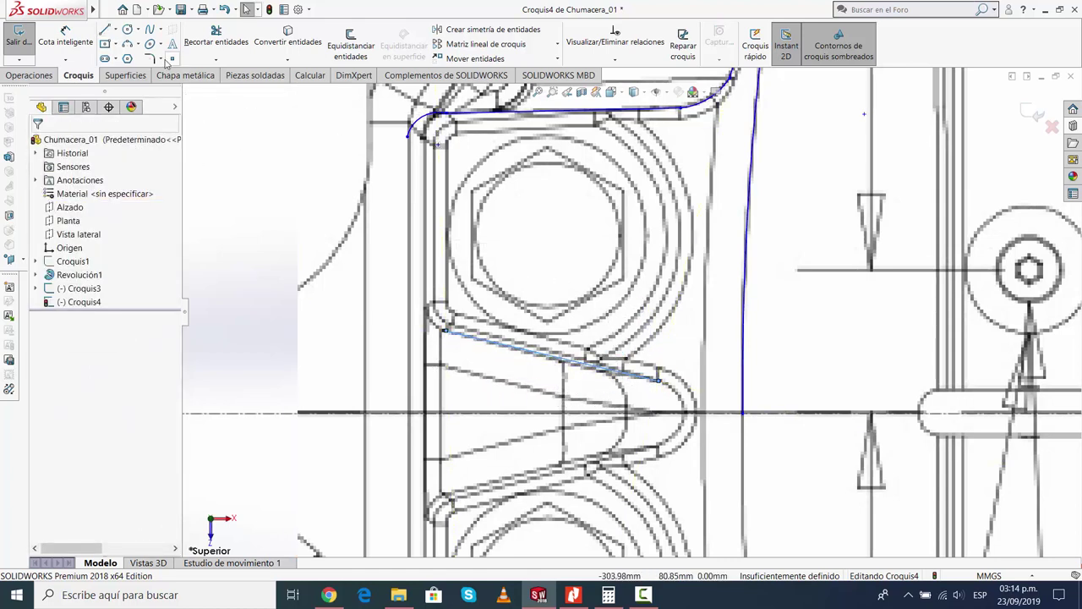
# Add a 7.14 mm-radius arc from the sloped line's end down to the centreline
pyautogui.click(275, 150)
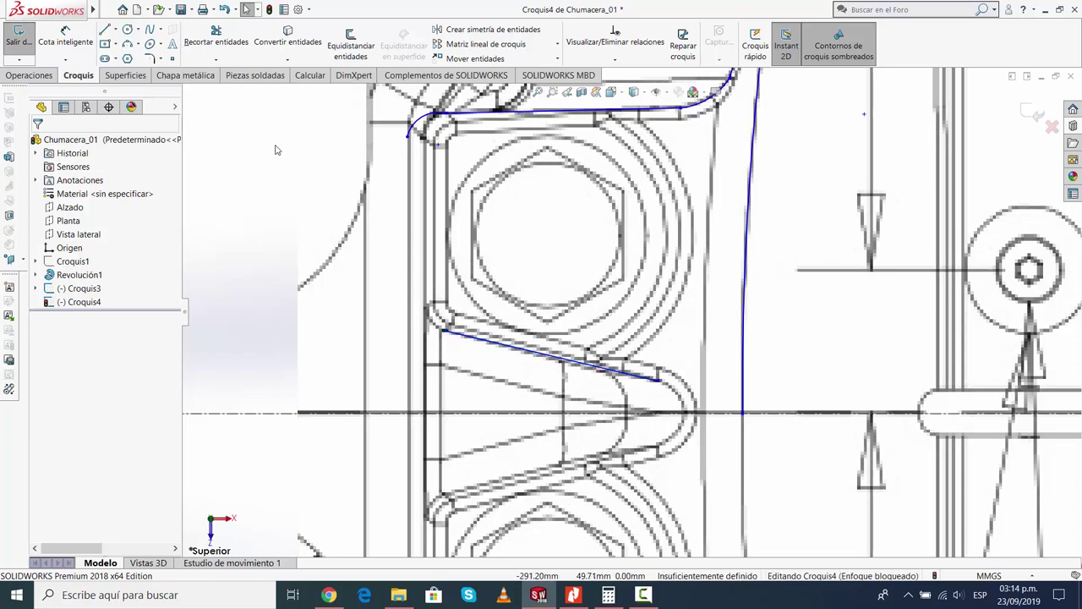
pyautogui.click(127, 44)
pyautogui.scroll(-3, 703, 394)
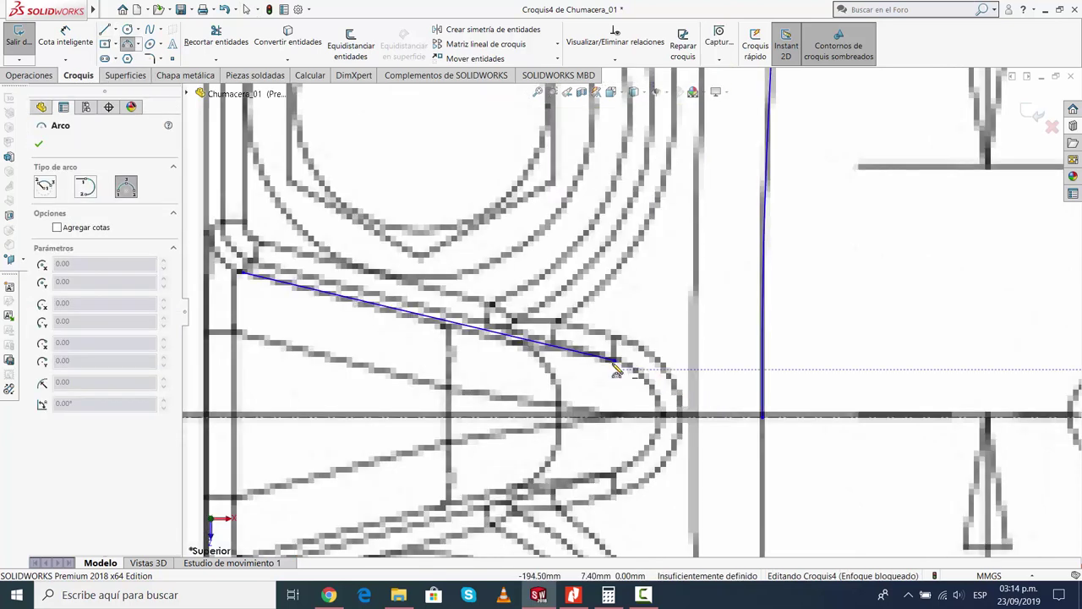
pyautogui.click(614, 359)
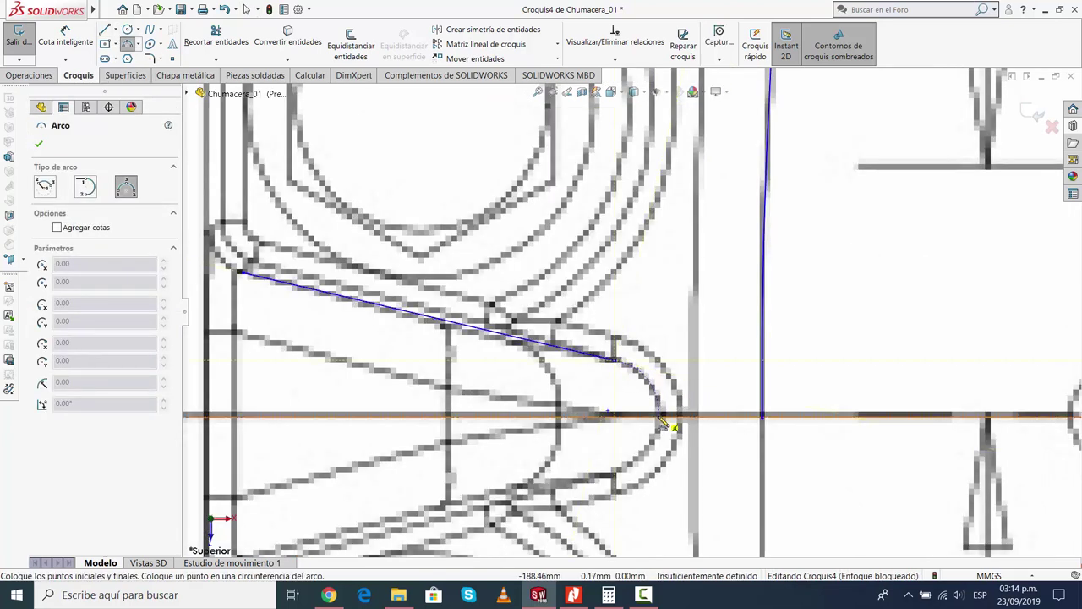
pyautogui.click(661, 416)
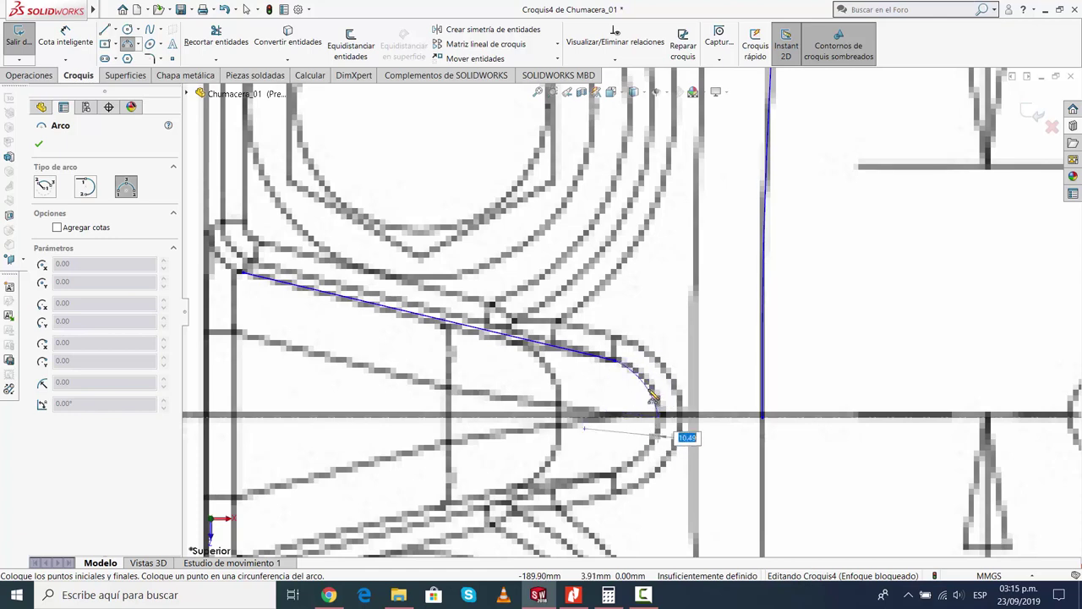
pyautogui.scroll(-3, 655, 397)
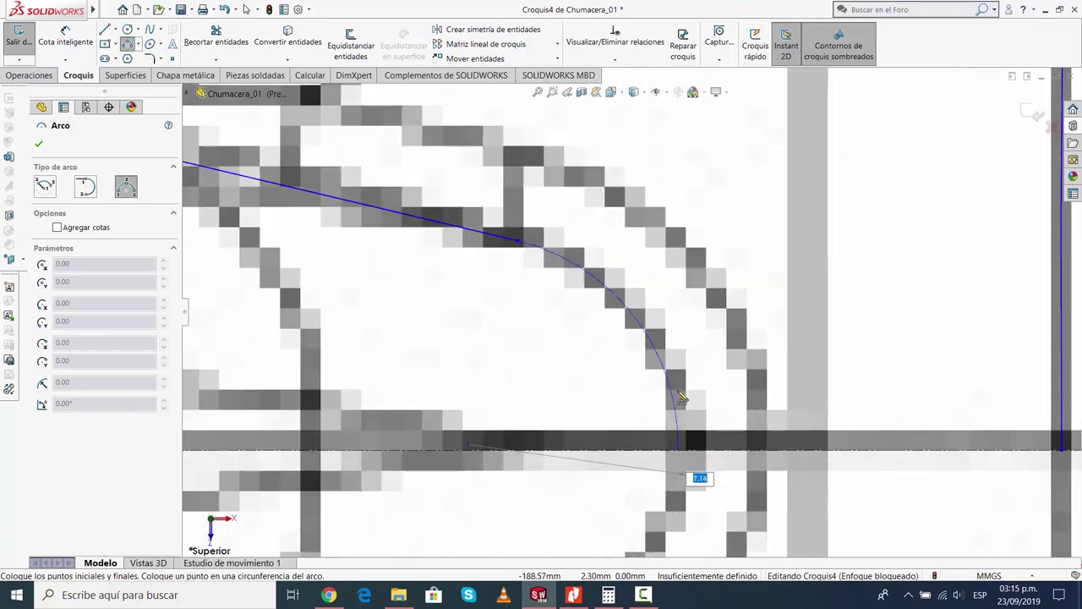
pyautogui.click(683, 397)
pyautogui.scroll(3, 688, 398)
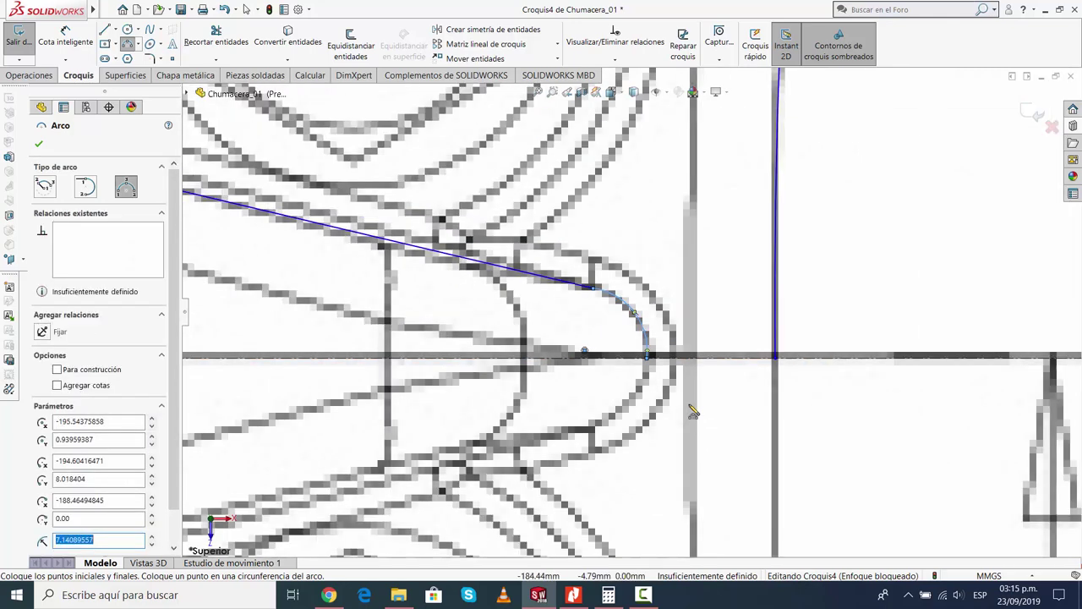
pyautogui.scroll(3, 689, 389)
pyautogui.press('Escape')
pyautogui.scroll(-1, 499, 203)
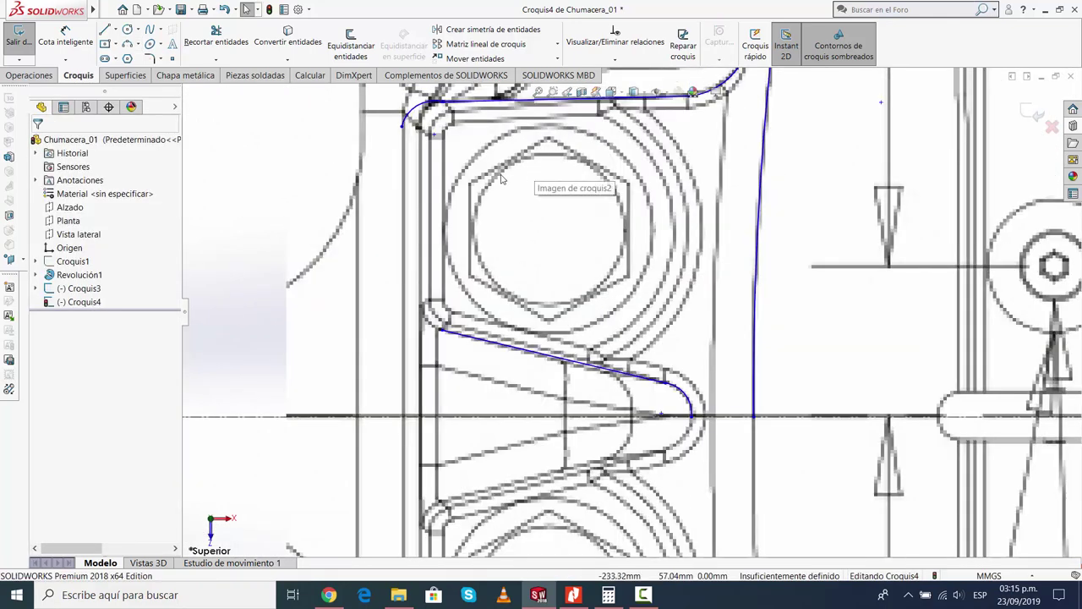
pyautogui.scroll(-1, 505, 213)
pyautogui.scroll(-1, 511, 235)
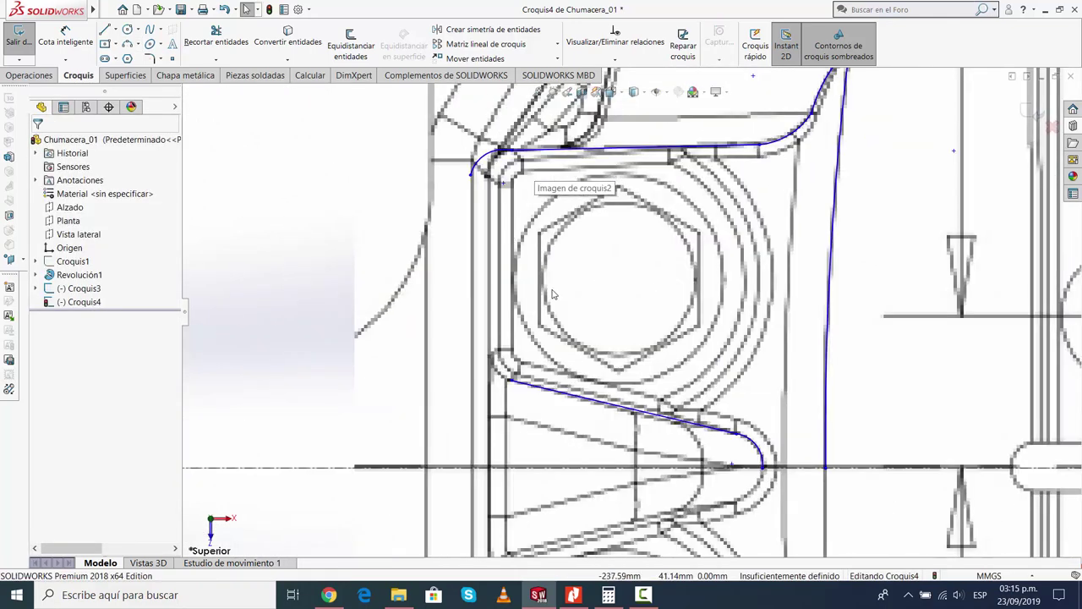
pyautogui.scroll(-1, 537, 330)
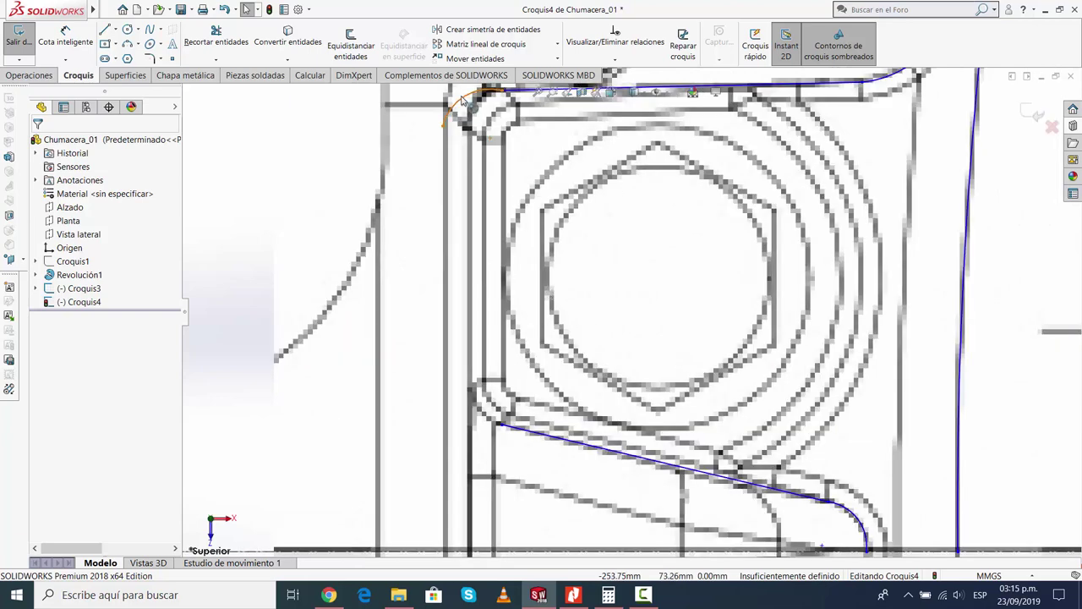
# Draw a vertical construction line along the left edge of the outline
pyautogui.click(118, 30)
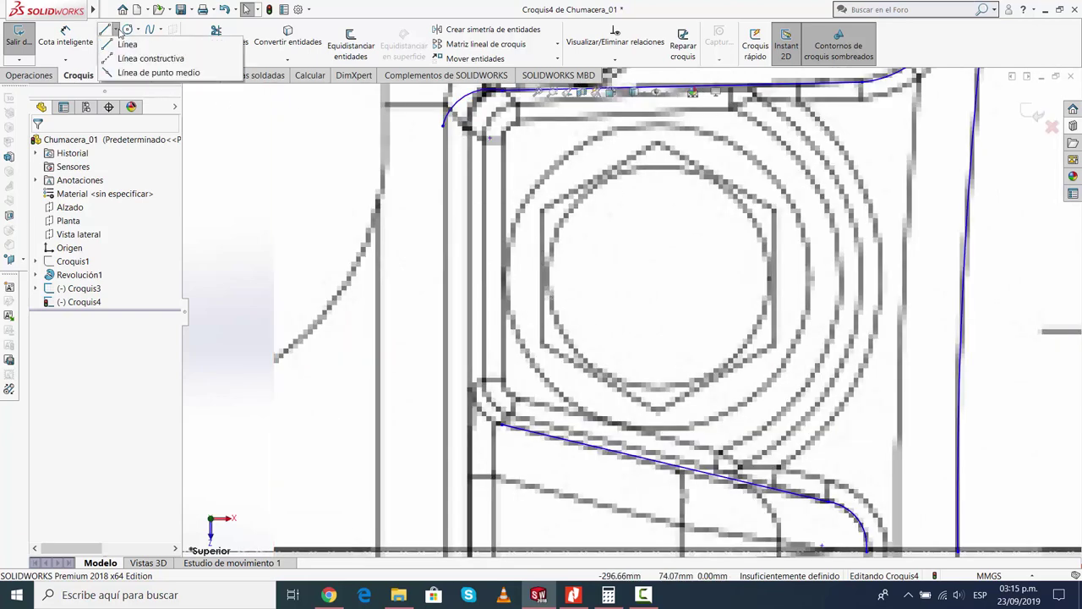
pyautogui.click(149, 58)
pyautogui.click(502, 136)
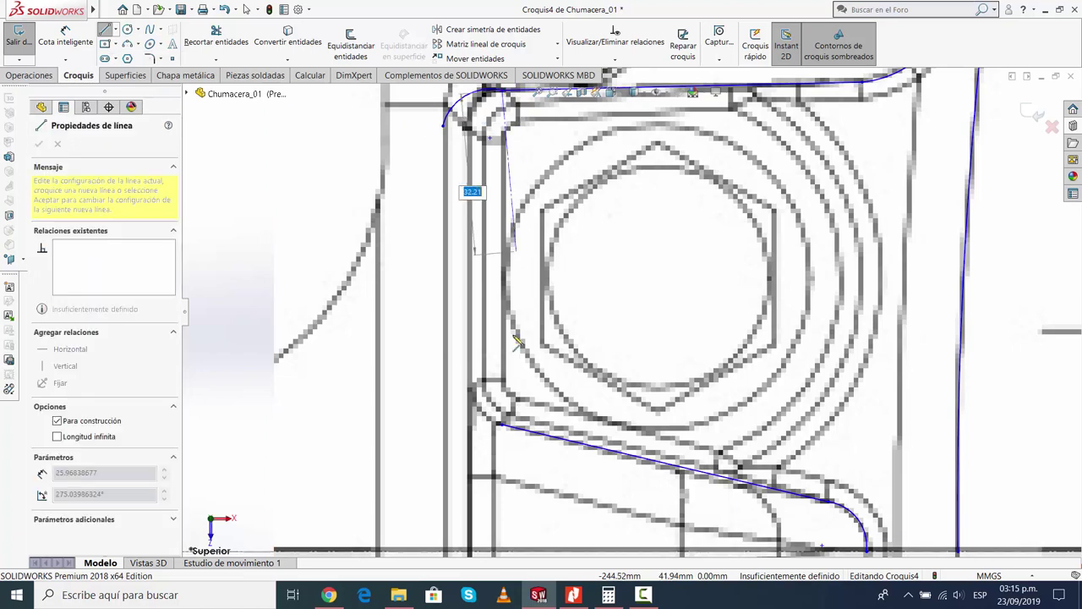
pyautogui.click(501, 423)
pyautogui.press('Escape')
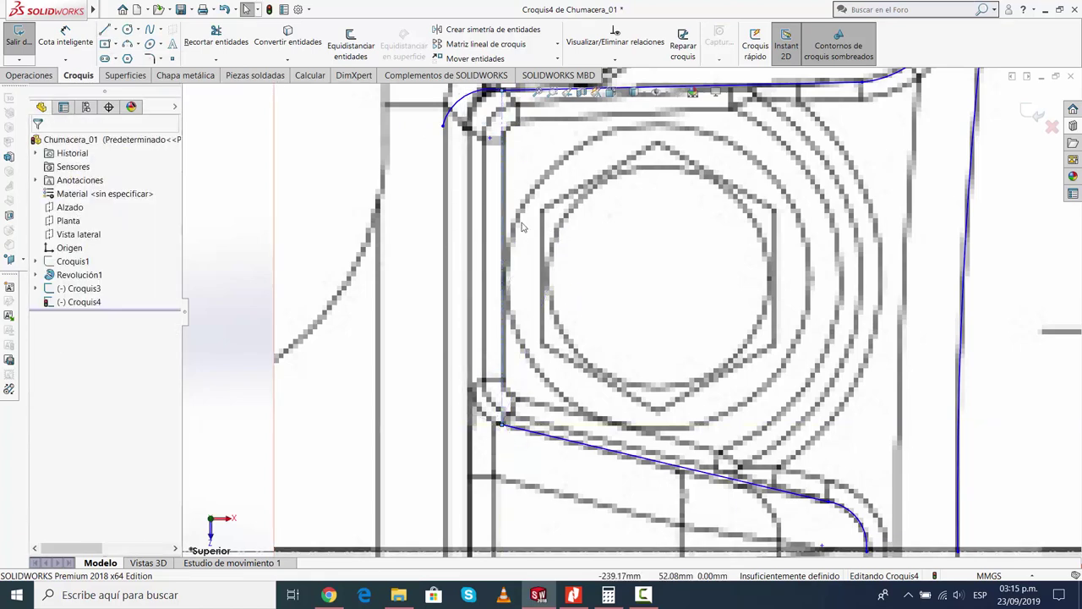
# Draw a horizontal midpoint centreline from the middle of the vertical construction line
pyautogui.click(115, 29)
pyautogui.click(140, 54)
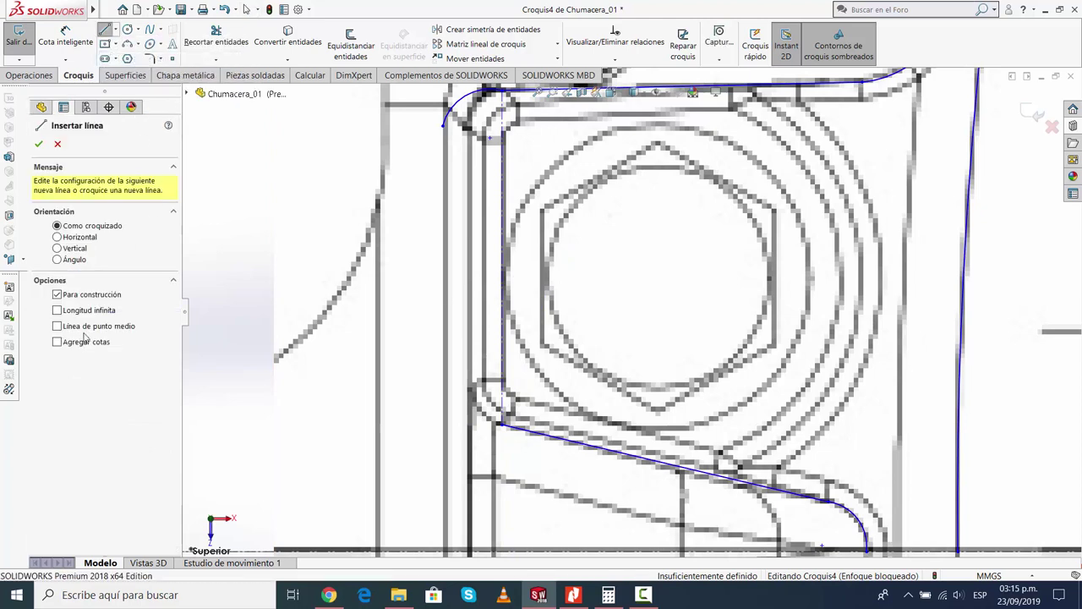
pyautogui.click(502, 257)
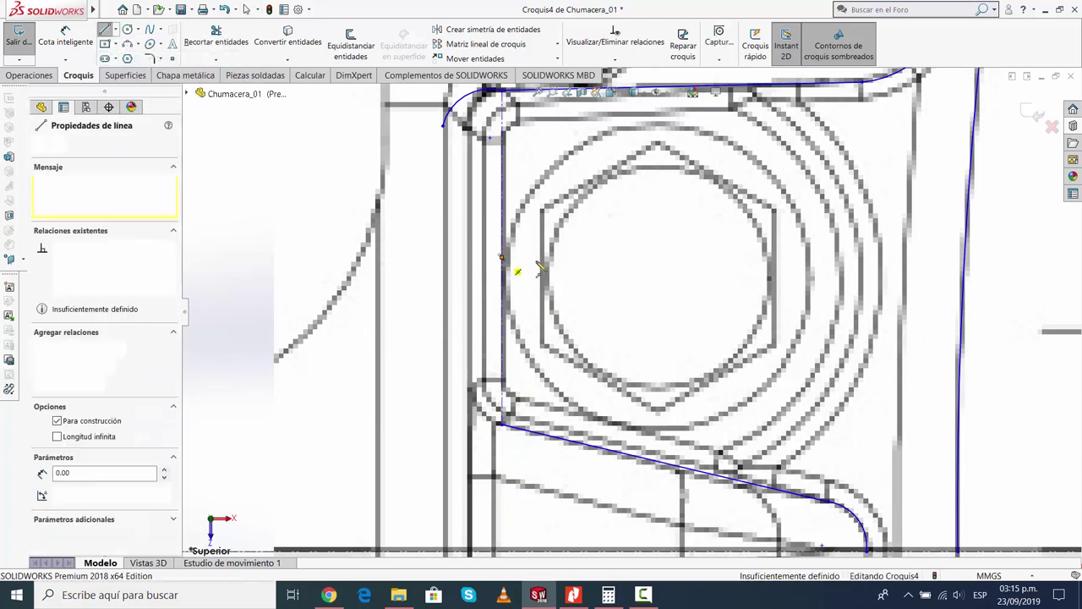
pyautogui.click(606, 257)
pyautogui.press('Escape')
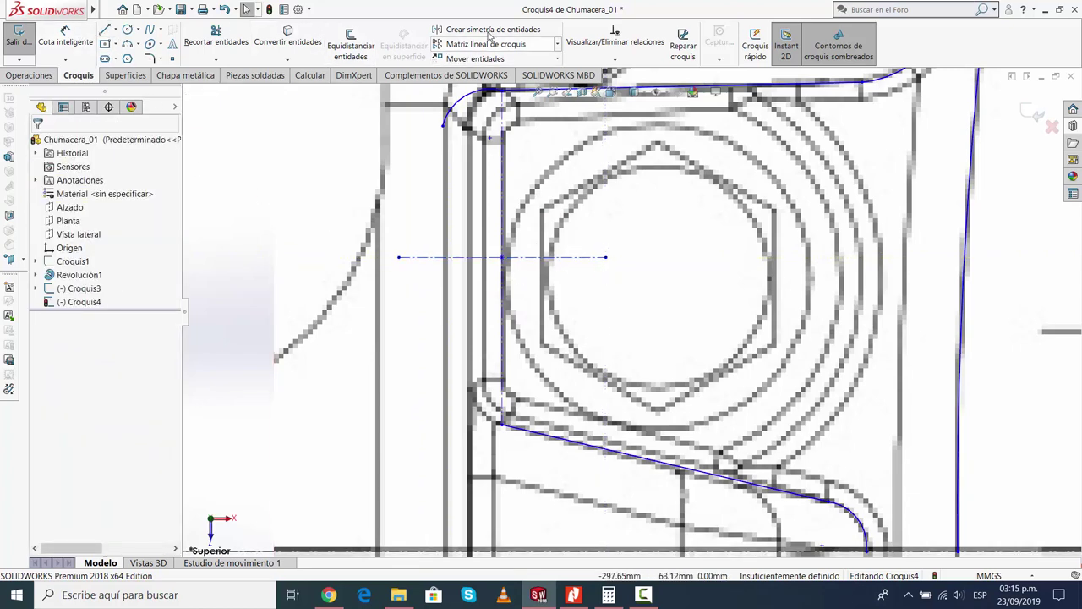
# Mirror the top-left corner arc (Arco1) about the horizontal centreline
pyautogui.click(488, 30)
pyautogui.click(460, 107)
pyautogui.click(123, 342)
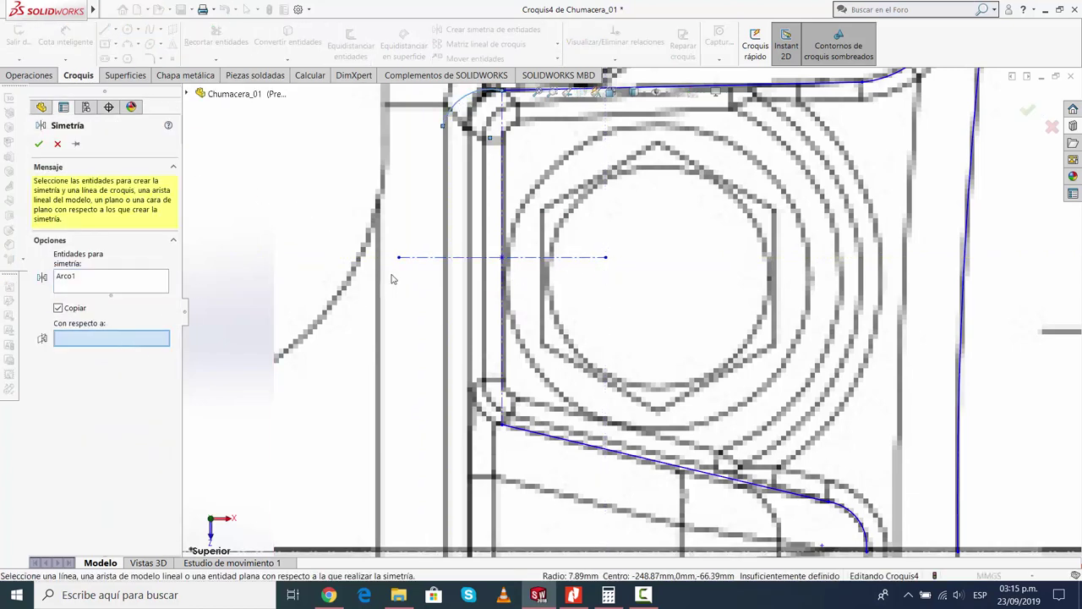
pyautogui.click(421, 258)
pyautogui.click(54, 142)
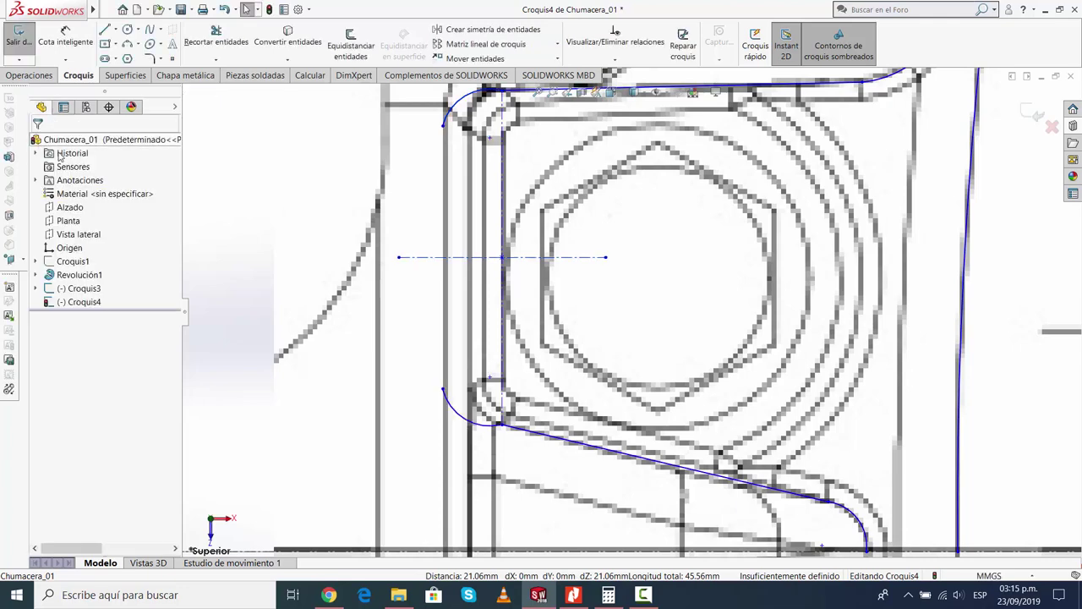
pyautogui.click(105, 29)
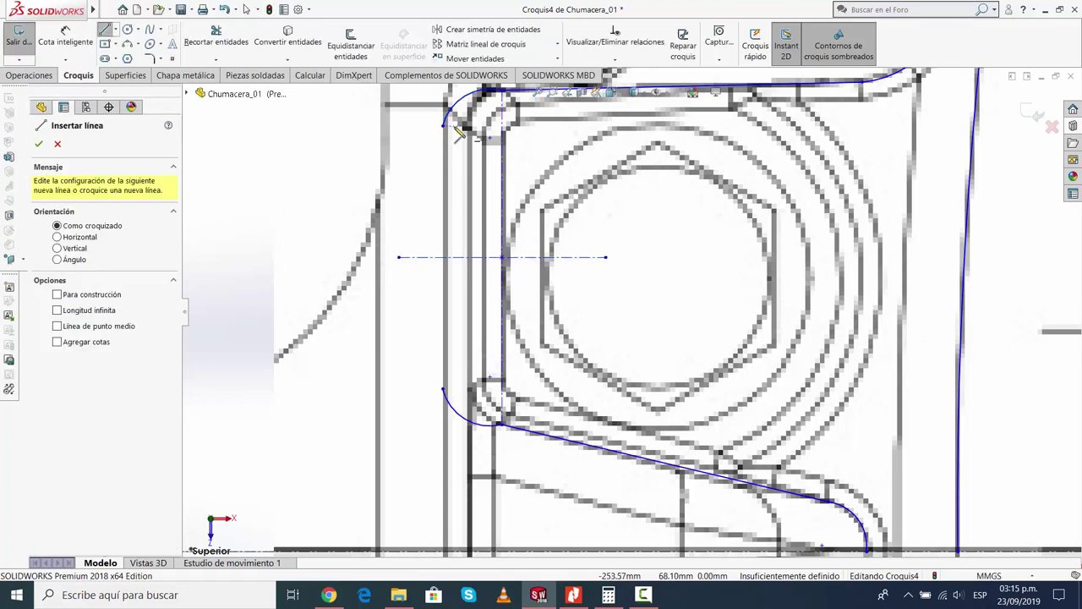
# Draw a vertical line joining the two left corner arcs, tangent to the lower arc
pyautogui.moveTo(442, 125); pyautogui.dragTo(443, 389)
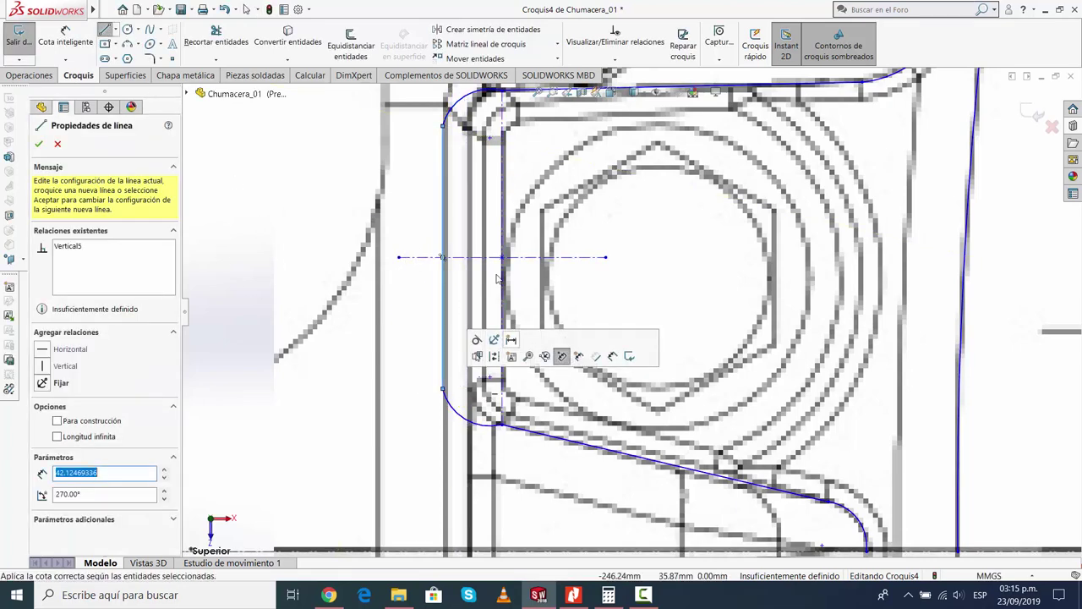
pyautogui.press('Escape')
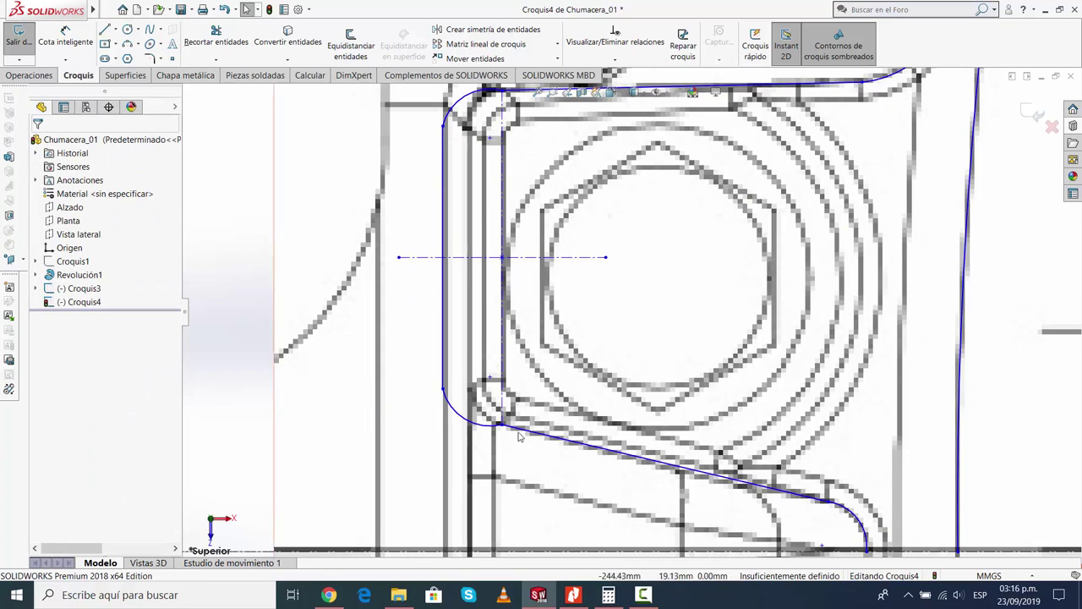
pyautogui.click(520, 434)
pyautogui.keyDown('ctrl'); pyautogui.click(460, 412); pyautogui.keyUp('ctrl')
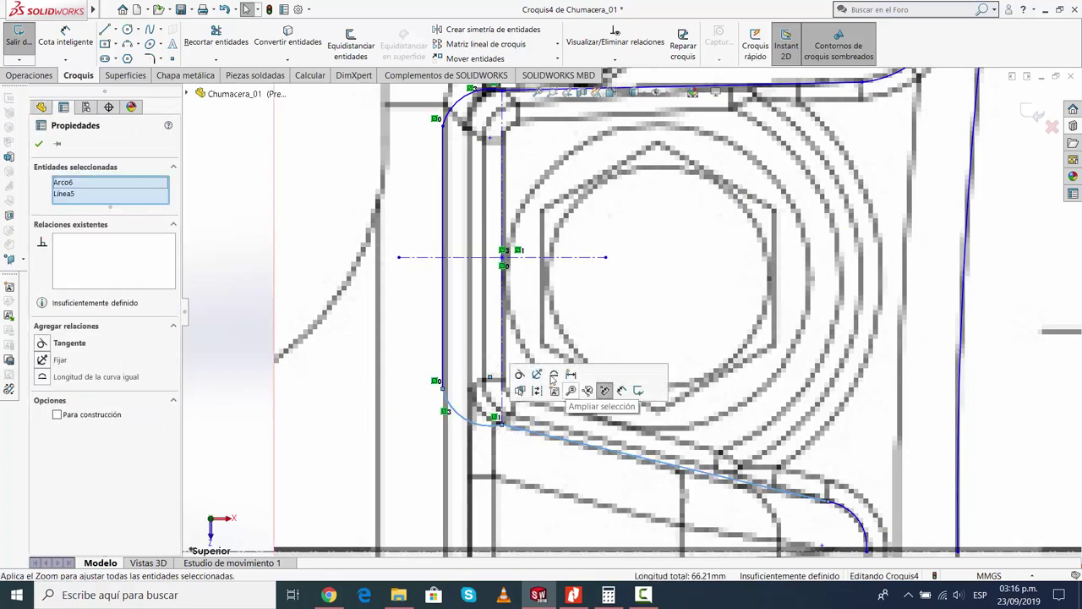
pyautogui.click(519, 375)
pyautogui.press('Escape')
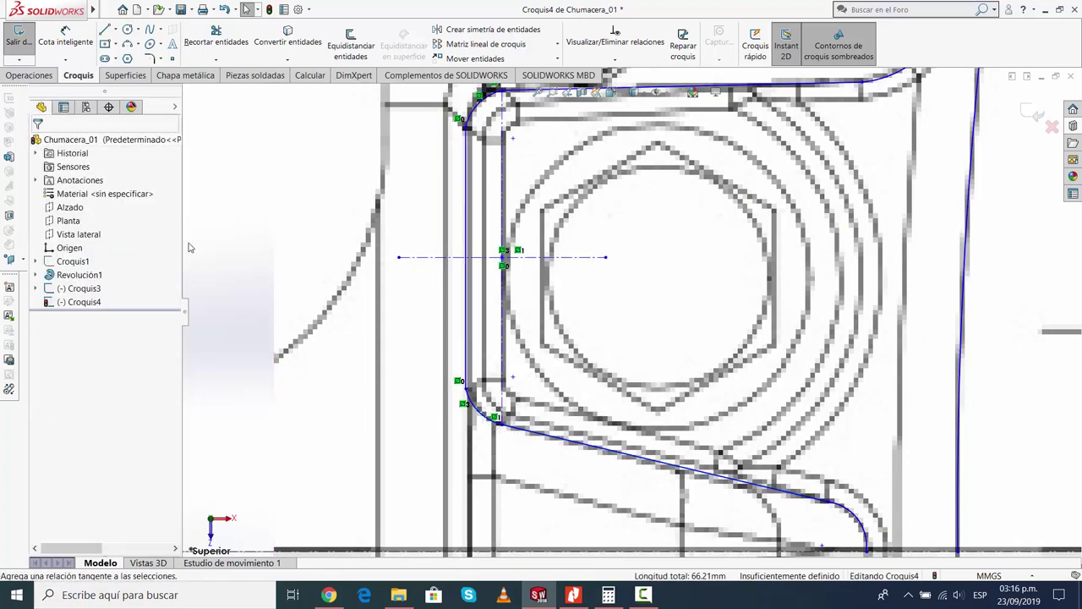
# Make the top-left and bottom-left corner arcs tangent to the vertical line
pyautogui.scroll(2, 437, 383)
pyautogui.scroll(2, 439, 387)
pyautogui.scroll(2, 626, 330)
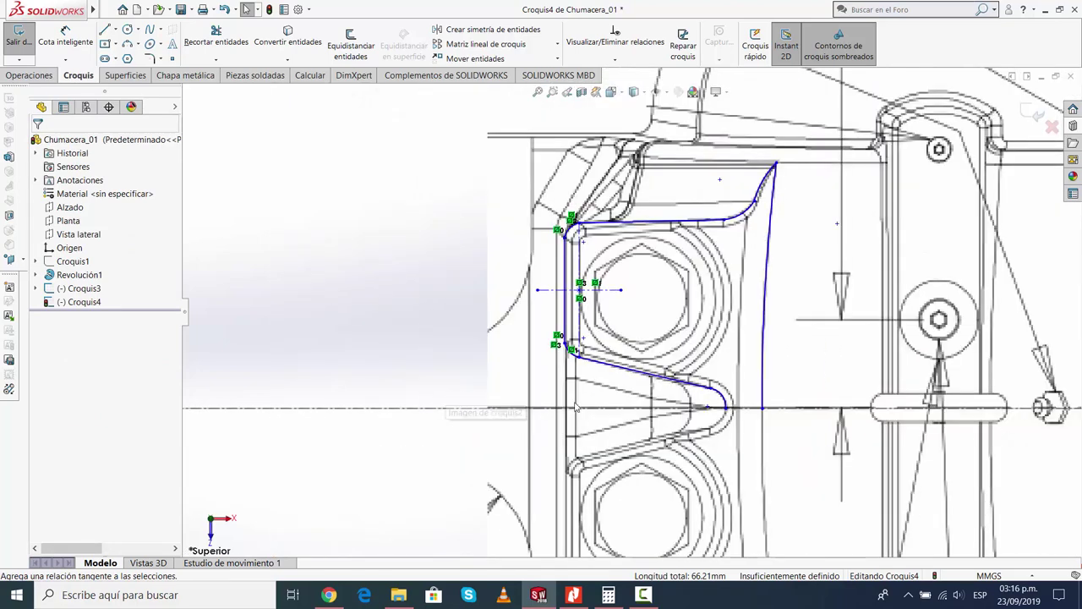
pyautogui.scroll(-1, 626, 330)
pyautogui.scroll(-2, 613, 247)
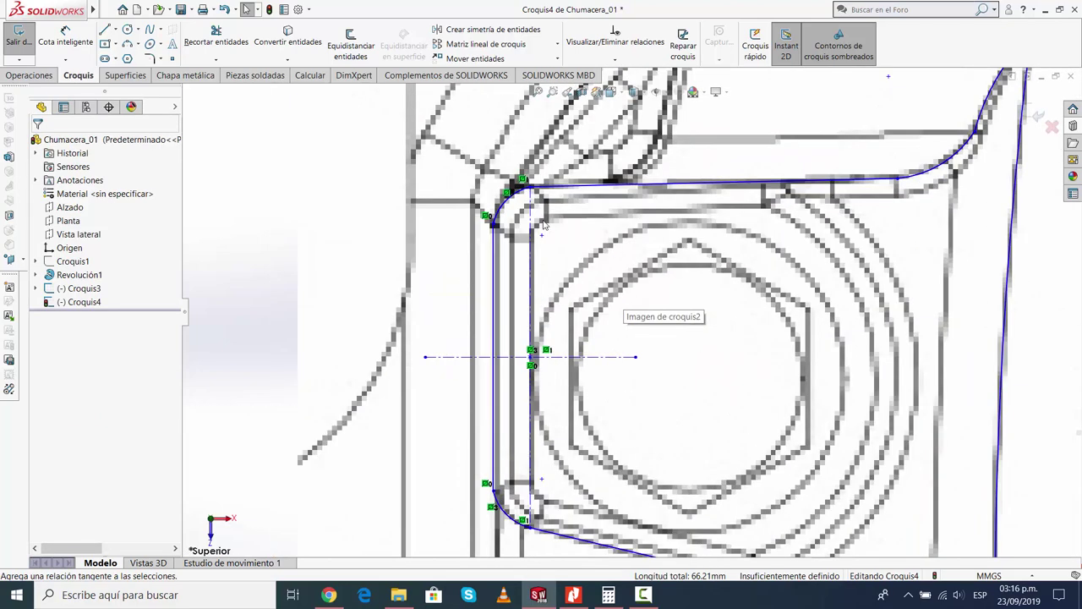
pyautogui.click(495, 268)
pyautogui.keyDown('ctrl'); pyautogui.click(496, 269); pyautogui.keyUp('ctrl')
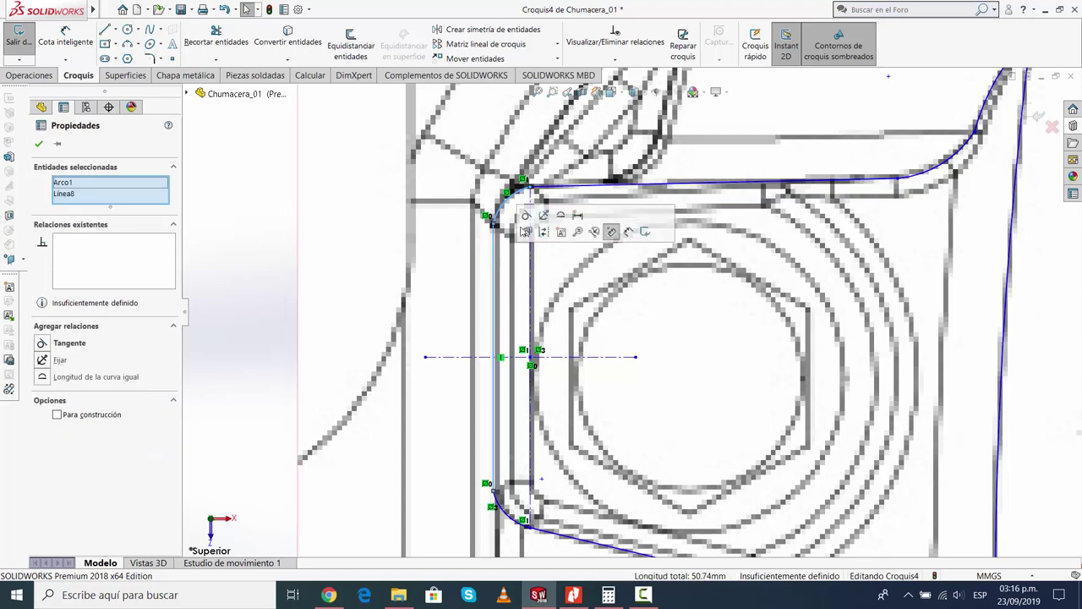
pyautogui.click(556, 226)
pyautogui.click(39, 145)
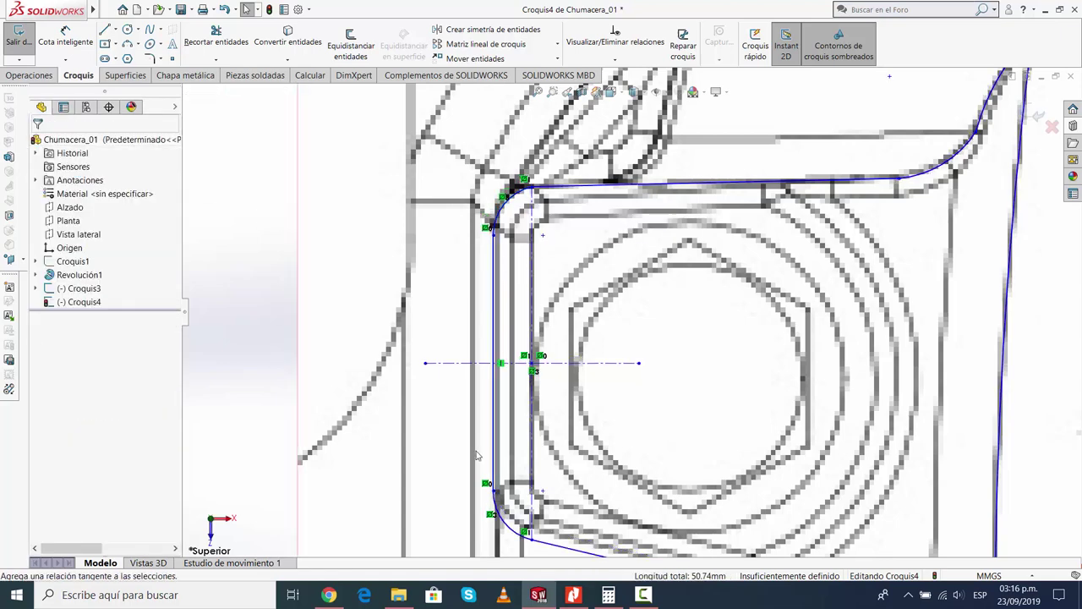
pyautogui.click(492, 505)
pyautogui.click(494, 457)
pyautogui.keyDown('ctrl'); pyautogui.click(492, 506); pyautogui.keyUp('ctrl')
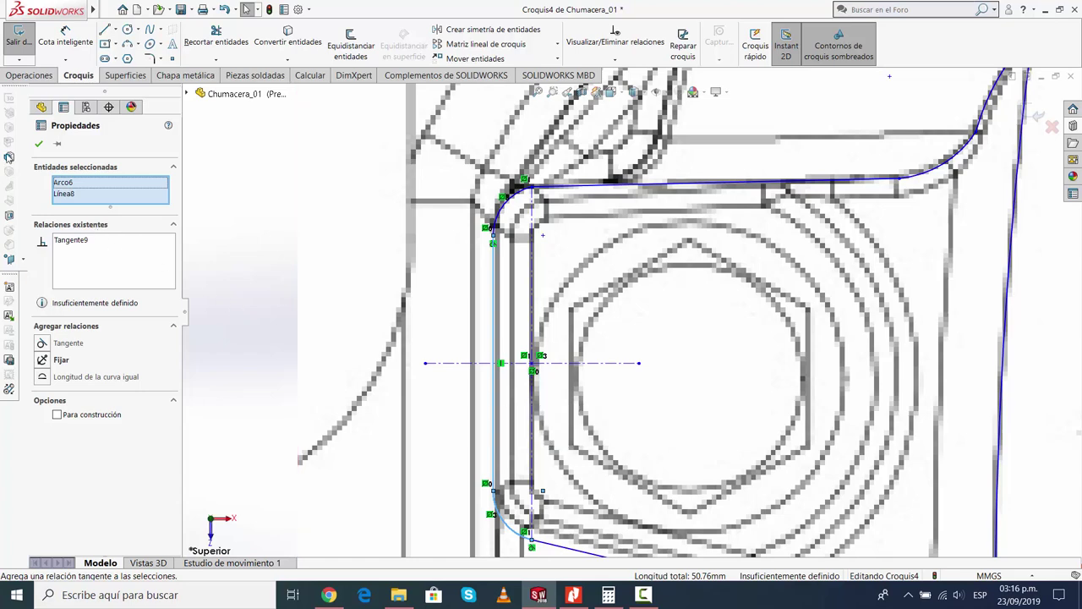
pyautogui.click(38, 144)
# Make the rounded slot-tip arc tangent to the sloped line
pyautogui.scroll(-2, 557, 424)
pyautogui.scroll(-2, 557, 424)
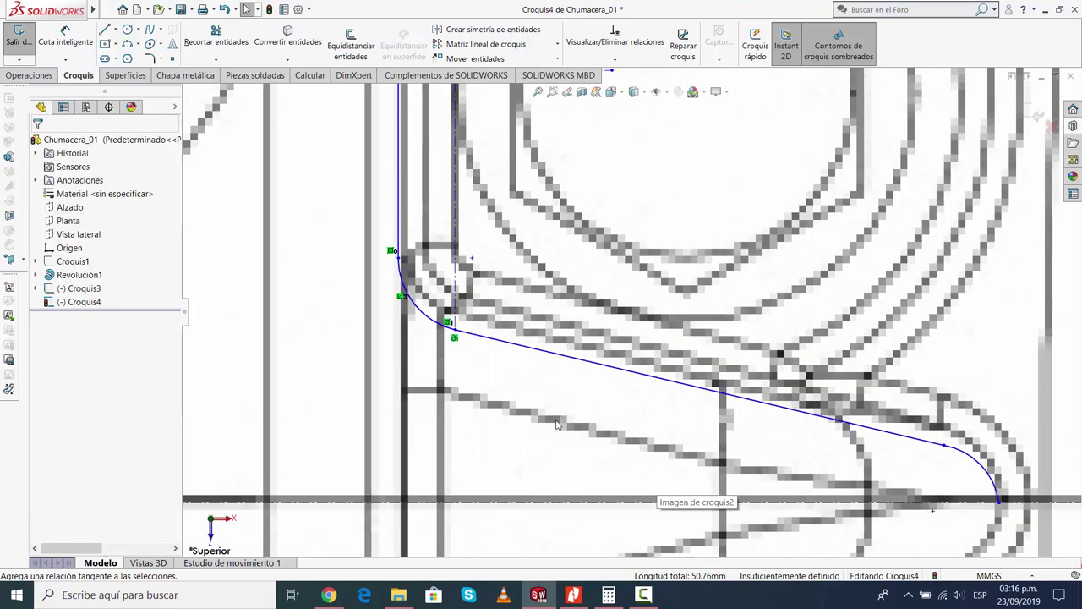
pyautogui.click(491, 342)
pyautogui.keyDown('ctrl'); pyautogui.click(414, 306); pyautogui.keyUp('ctrl')
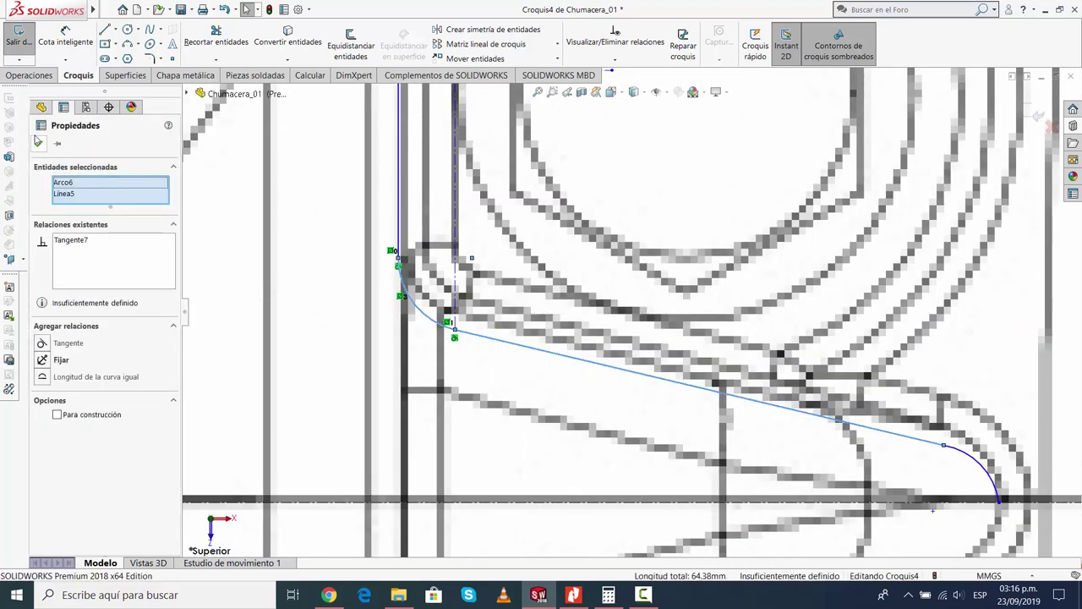
pyautogui.press('Escape')
pyautogui.click(976, 463)
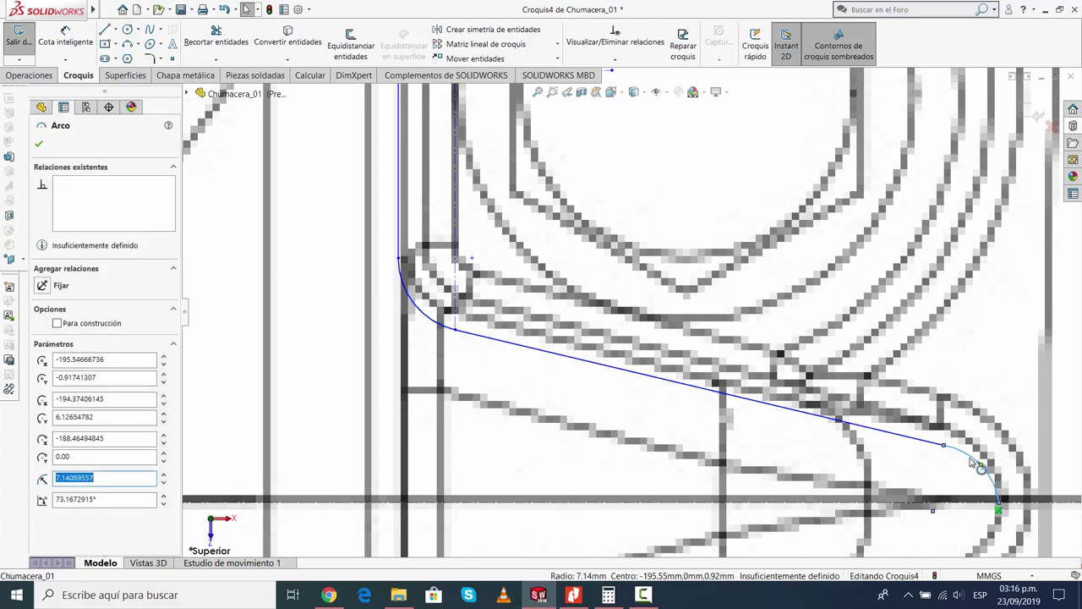
pyautogui.keyDown('ctrl'); pyautogui.click(927, 444); pyautogui.keyUp('ctrl')
pyautogui.click(932, 390)
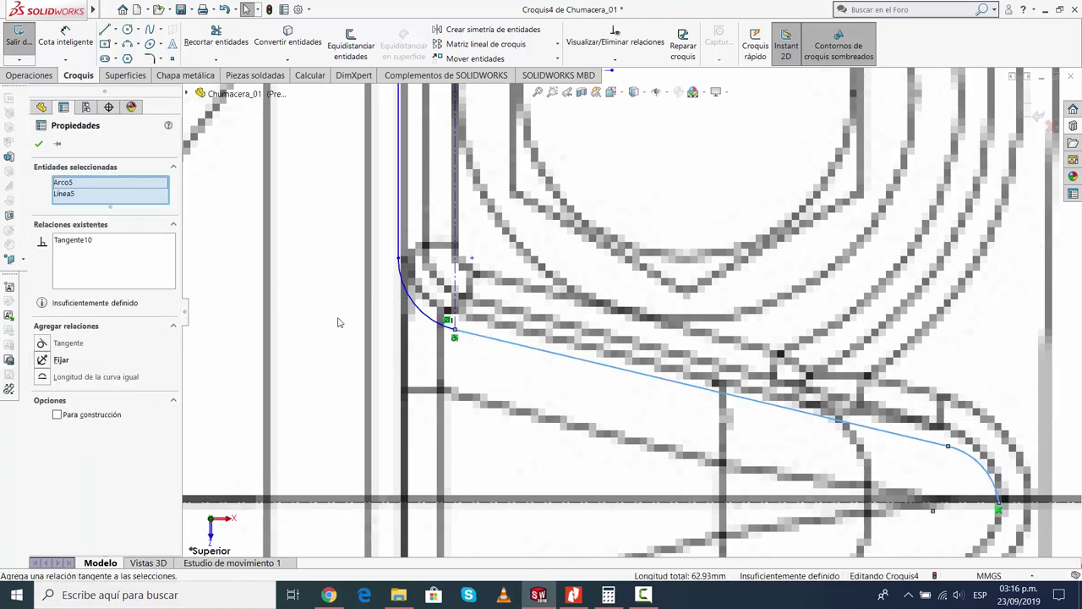
pyautogui.click(41, 143)
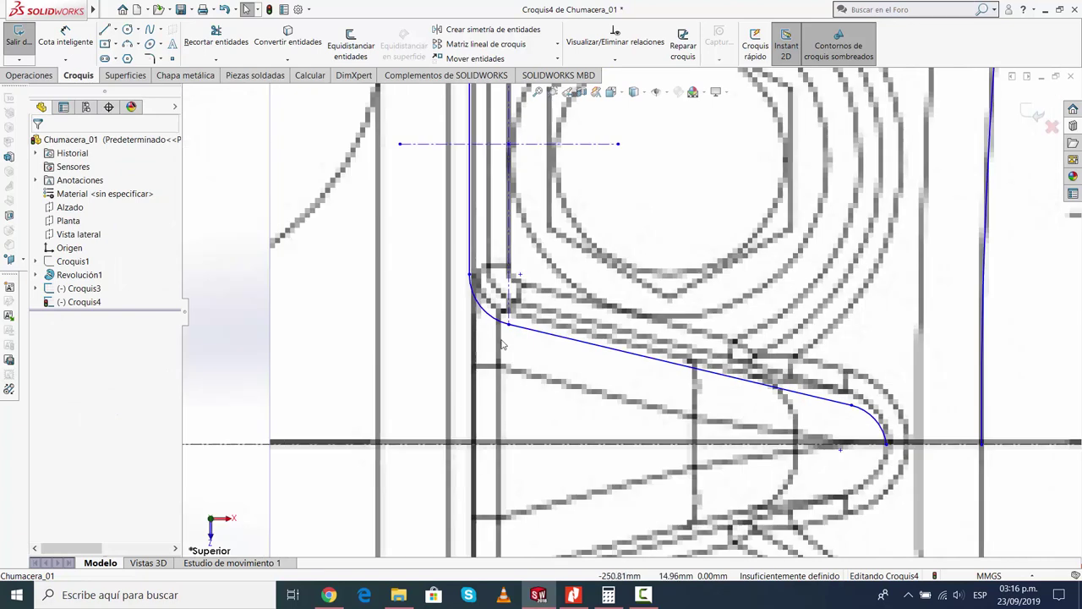
# Drag the groove arc's line–arc endpoint down onto the horizontal axis
pyautogui.scroll(-5, 538, 340)
pyautogui.moveTo(548, 313); pyautogui.dragTo(553, 295)
pyautogui.scroll(3, 558, 292)
pyautogui.scroll(3, 558, 291)
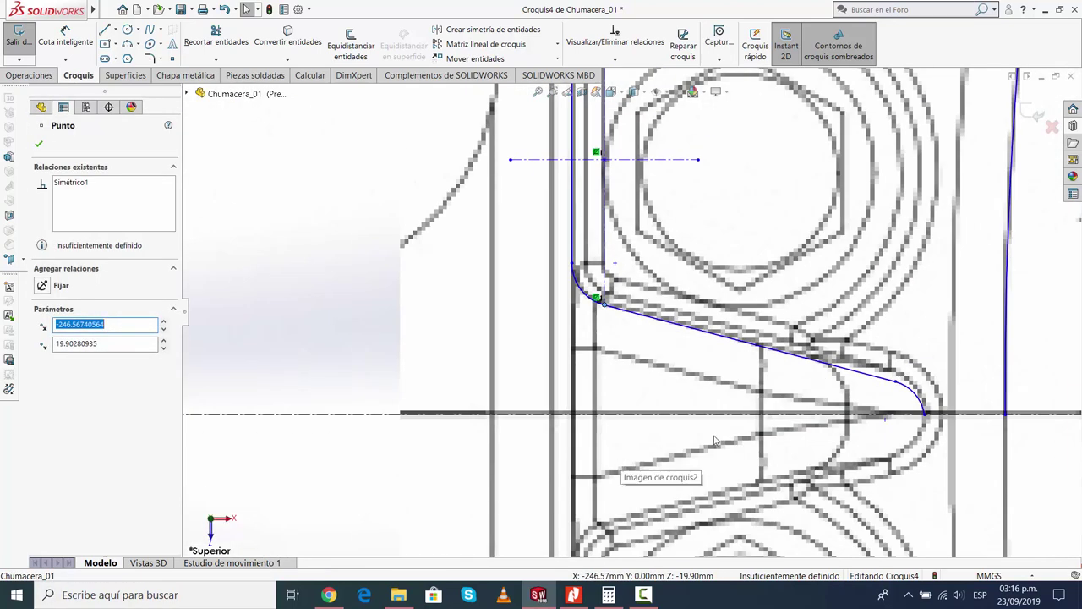
pyautogui.scroll(-4, 916, 456)
pyautogui.scroll(-3, 916, 456)
pyautogui.click(903, 308)
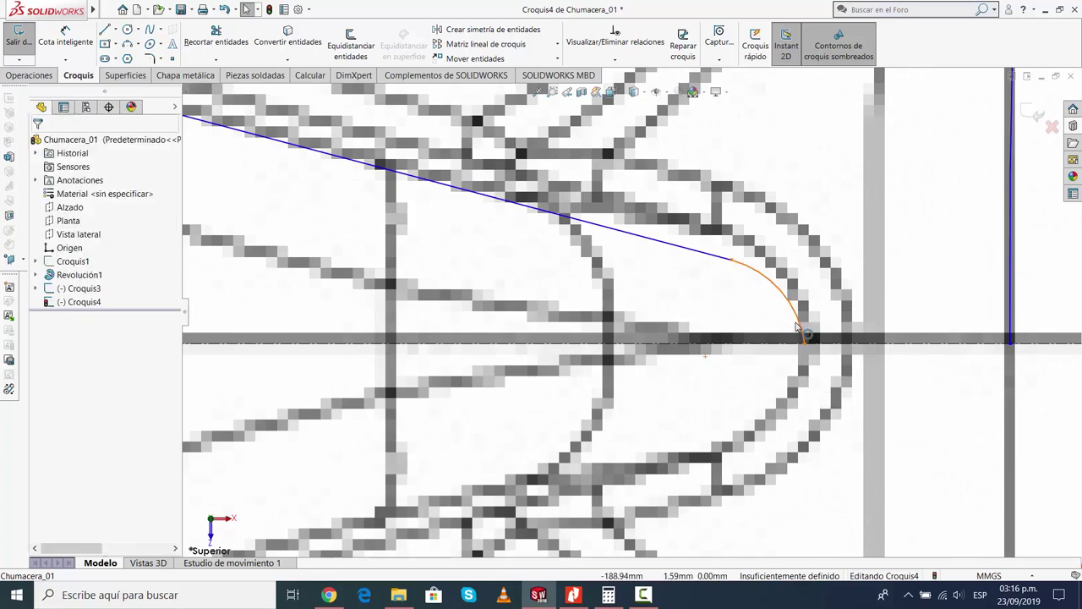
pyautogui.scroll(3, 681, 386)
pyautogui.scroll(-3, 651, 318)
pyautogui.scroll(-2, 677, 296)
pyautogui.click(671, 248)
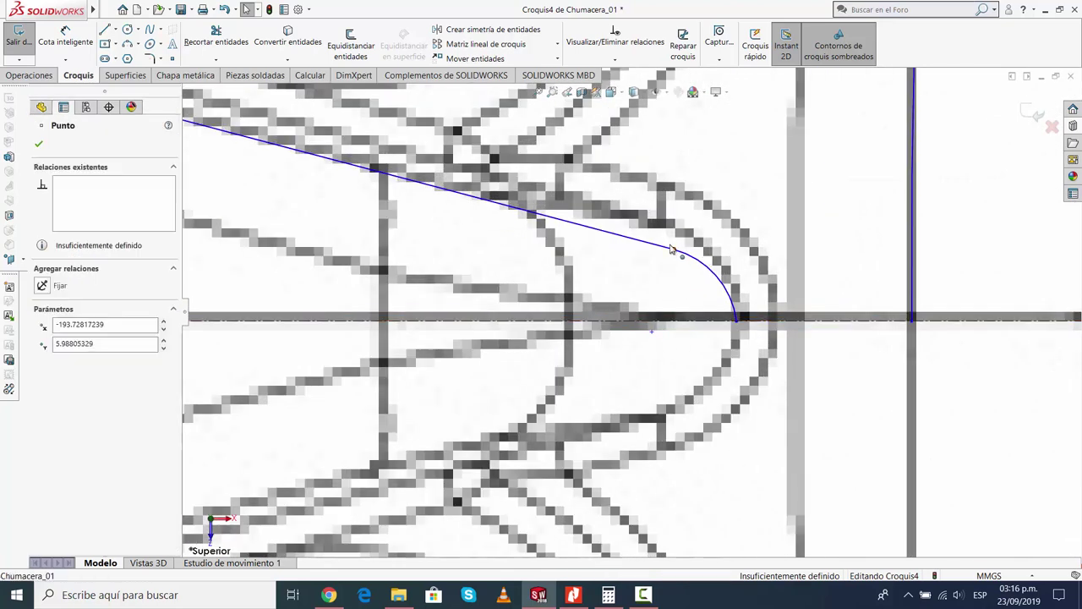
pyautogui.scroll(2, 670, 248)
pyautogui.moveTo(665, 234); pyautogui.dragTo(666, 314)
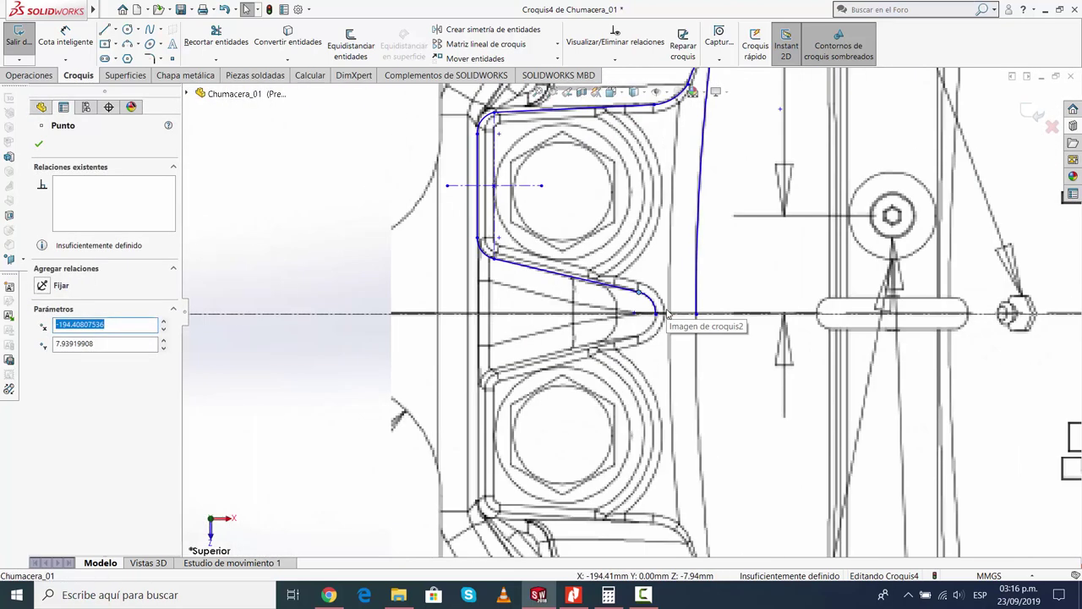
pyautogui.press('Escape')
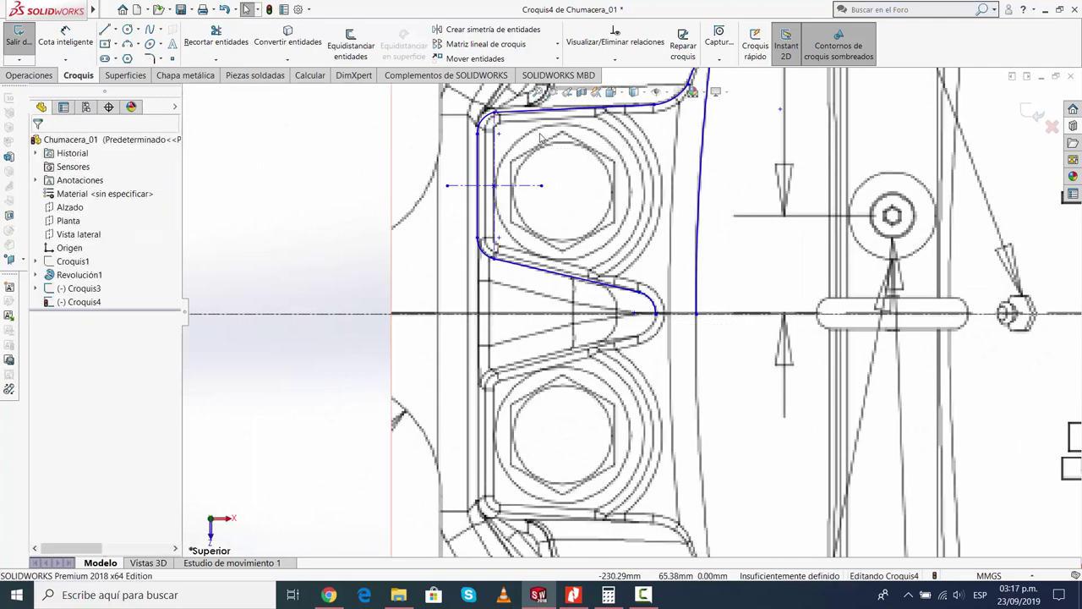
# Make the upper-right corner arc (Arco2) tangent to the top line (Linea4)
pyautogui.scroll(-2, 540, 137)
pyautogui.scroll(1, 592, 199)
pyautogui.scroll(1, 597, 196)
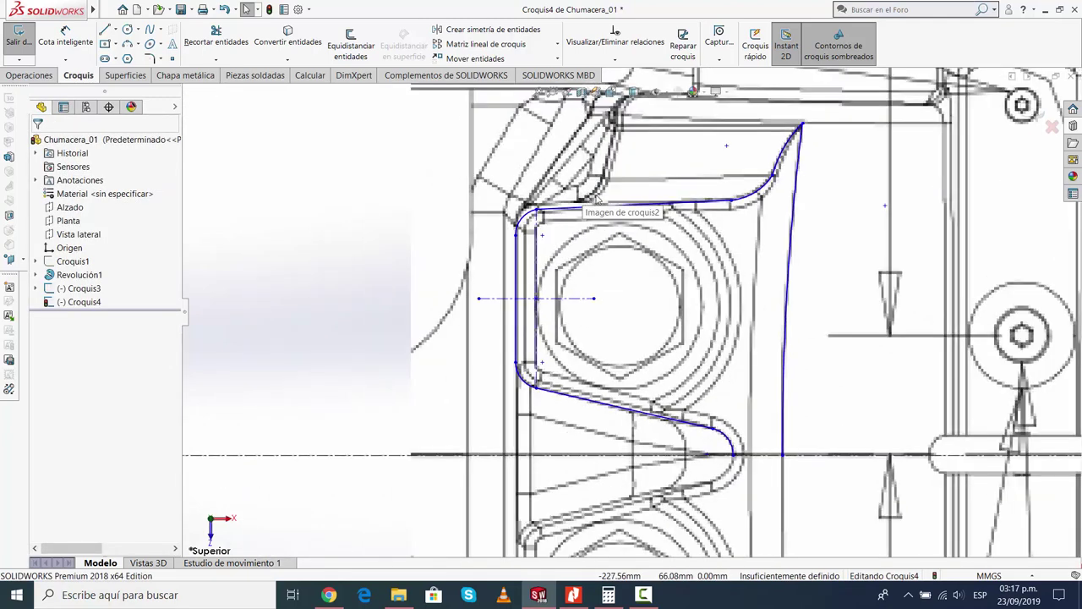
pyautogui.scroll(-3, 597, 197)
pyautogui.click(702, 310)
pyautogui.keyDown('ctrl'); pyautogui.click(679, 318); pyautogui.keyUp('ctrl')
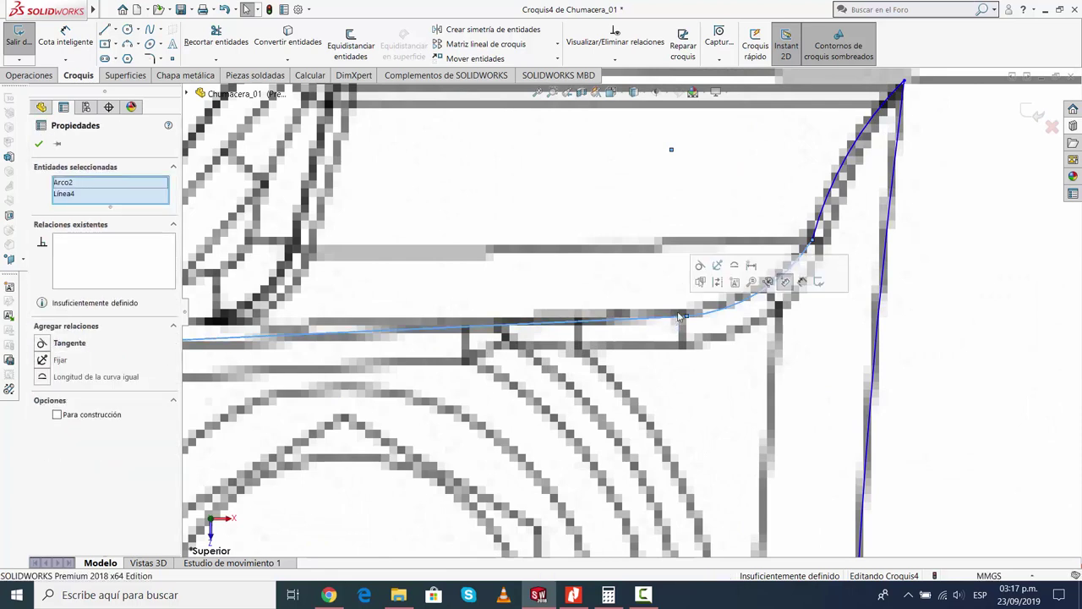
pyautogui.click(786, 282)
pyautogui.click(38, 144)
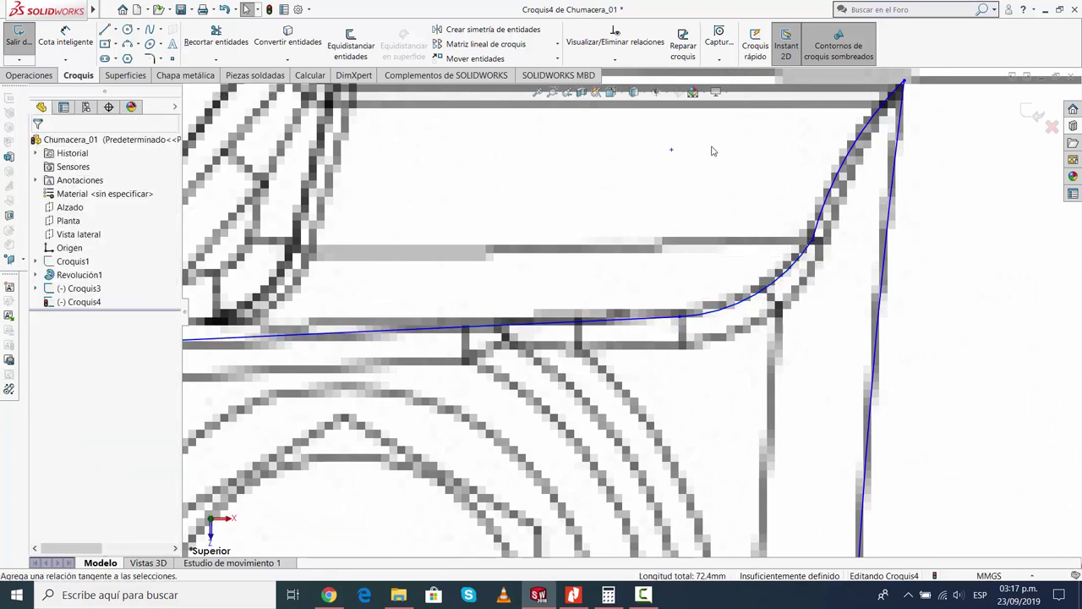
# Make the two upper-right arcs (Arco3 and Arco2) tangent to each other
pyautogui.click(827, 235)
pyautogui.keyDown('ctrl'); pyautogui.click(804, 261); pyautogui.keyUp('ctrl')
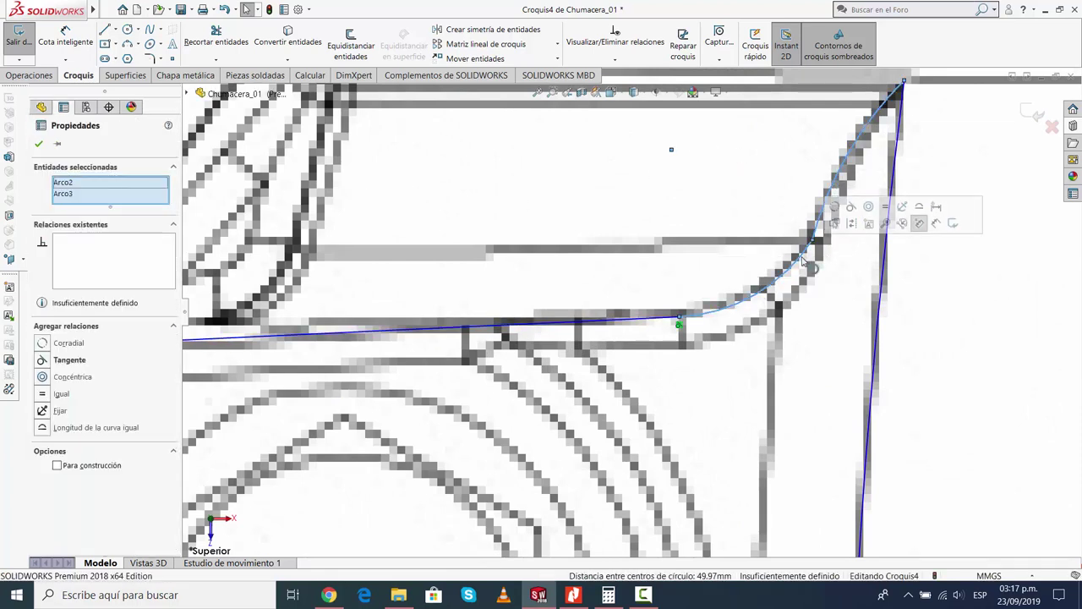
pyautogui.click(851, 206)
pyautogui.click(38, 144)
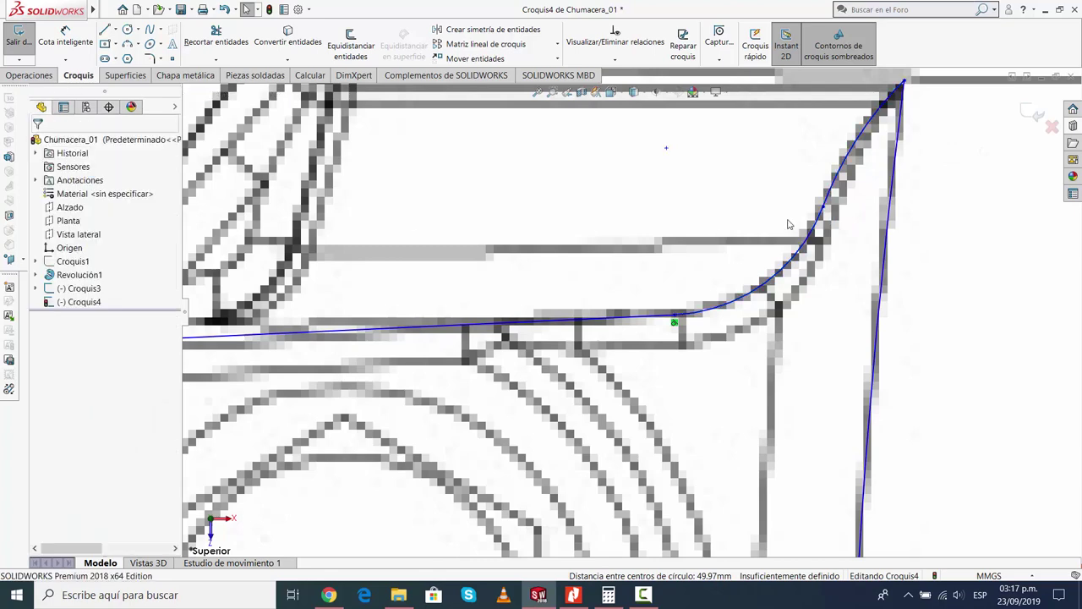
pyautogui.scroll(2, 647, 308)
pyautogui.scroll(2, 844, 303)
pyautogui.scroll(2, 635, 318)
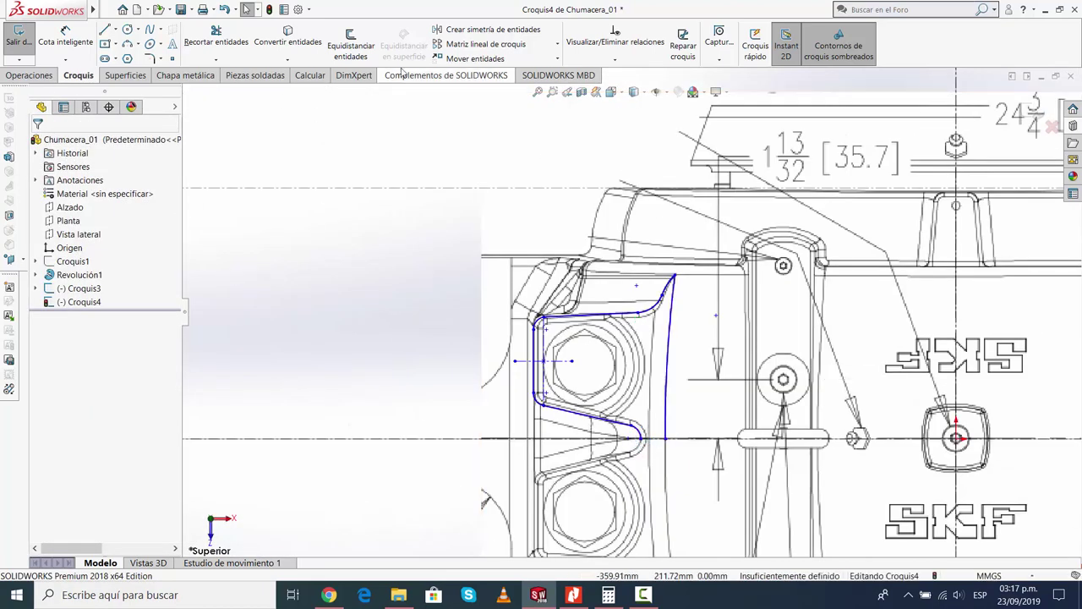
# Mirror the nine outline entities about the horizontal axis Línea2 to form the lower half
pyautogui.click(476, 29)
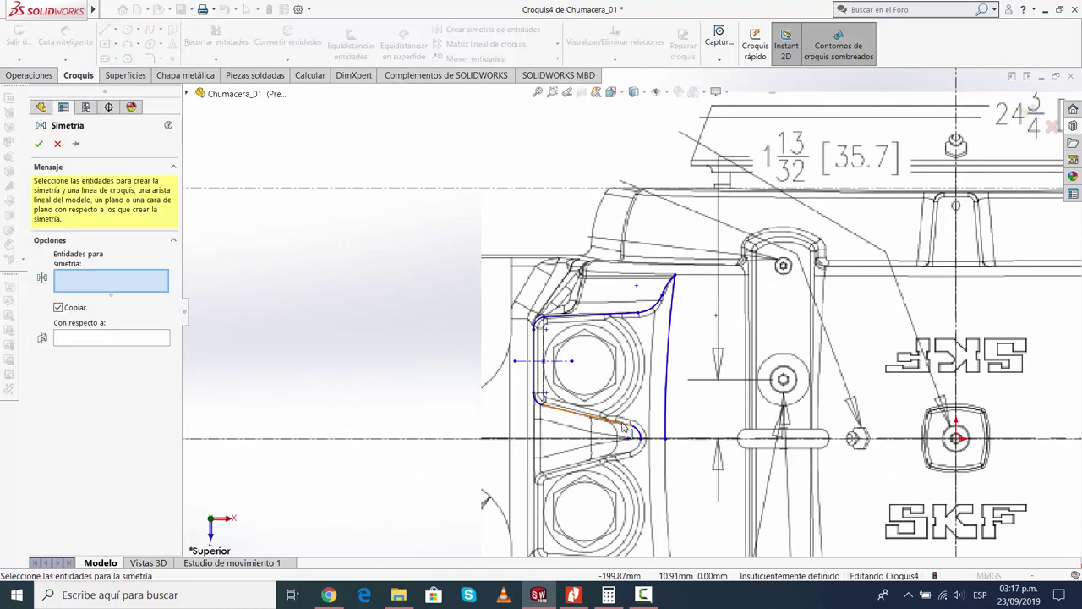
pyautogui.click(668, 414)
pyautogui.click(644, 433)
pyautogui.click(609, 419)
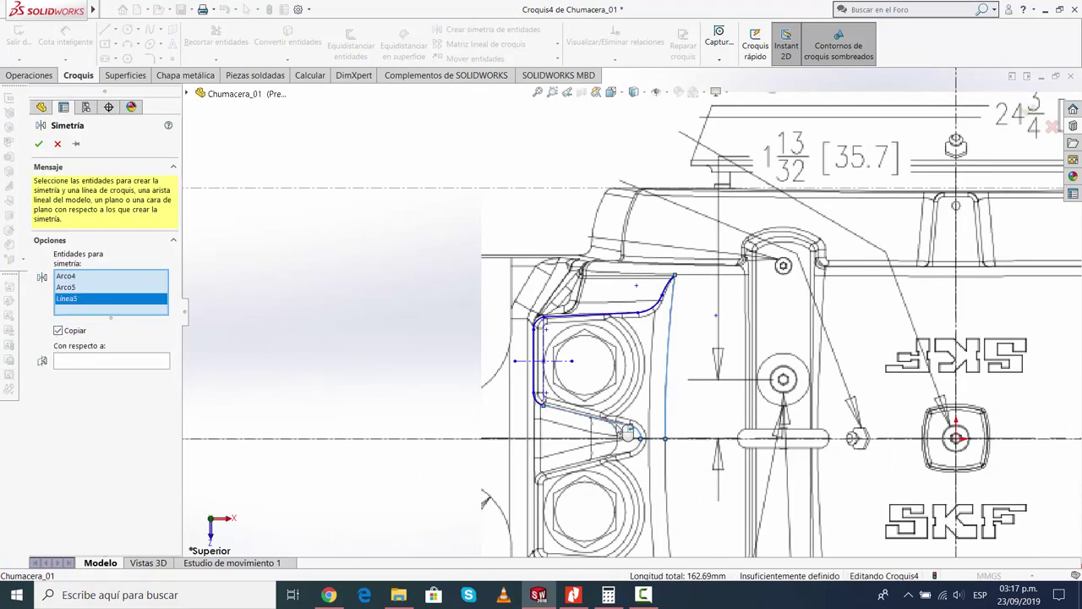
pyautogui.click(541, 397)
pyautogui.click(536, 382)
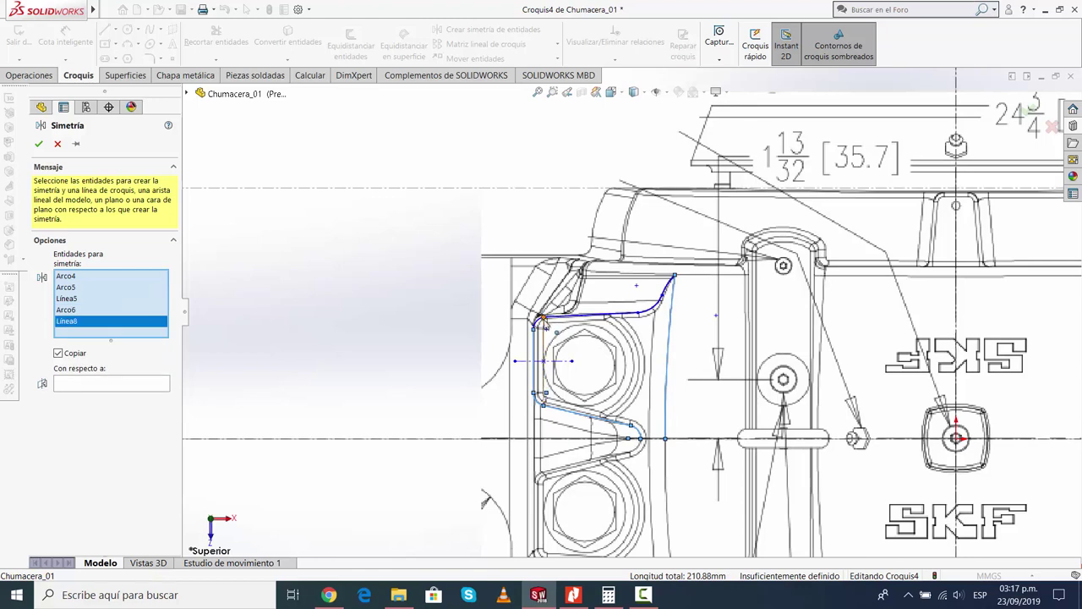
pyautogui.click(539, 321)
pyautogui.click(592, 316)
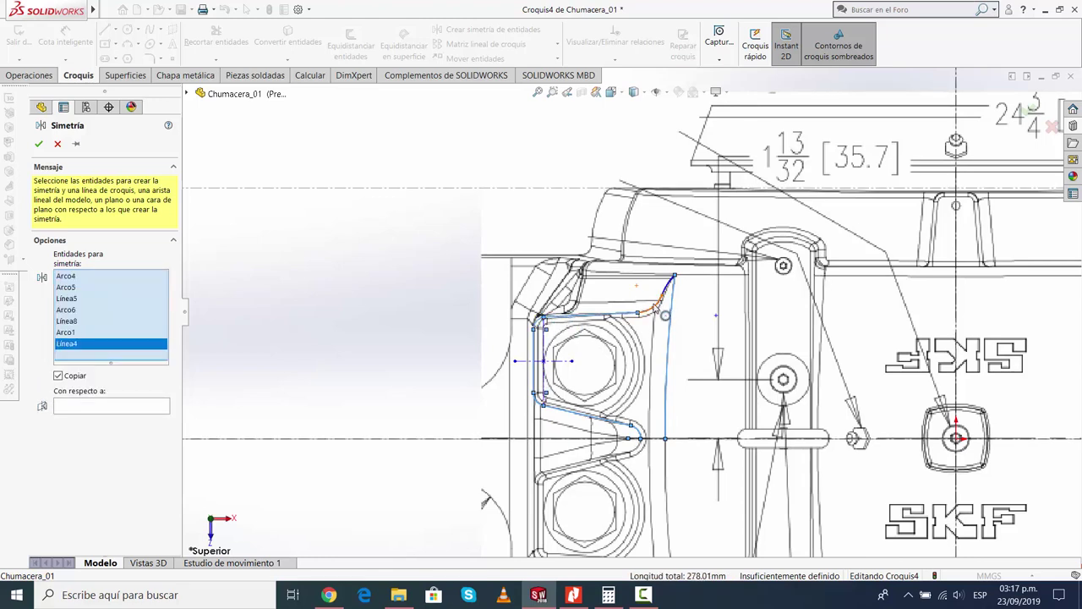
pyautogui.click(655, 309)
pyautogui.click(668, 288)
pyautogui.click(108, 434)
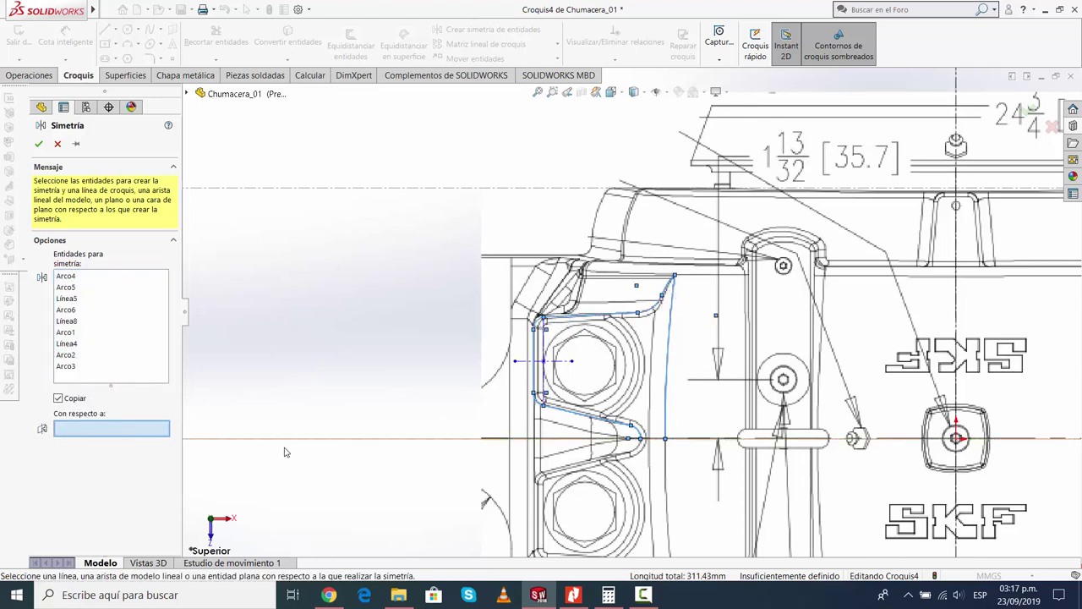
pyautogui.click(287, 440)
pyautogui.click(38, 143)
# Mirror the full outline across the vertical centreline Línea1 onto the right end
pyautogui.scroll(-3, 677, 397)
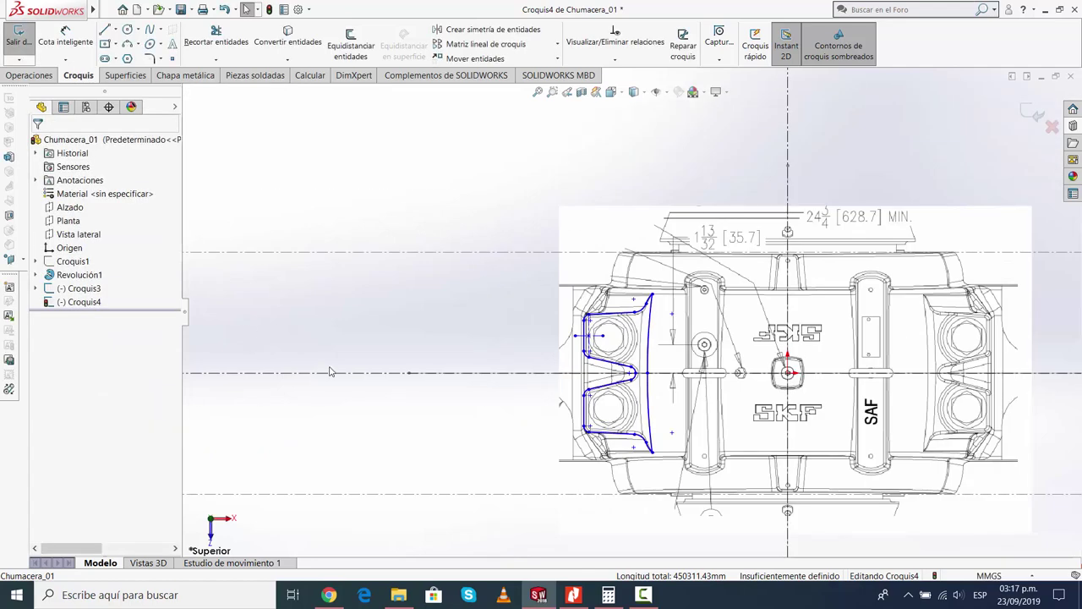
pyautogui.scroll(1, 677, 397)
pyautogui.scroll(-1, 676, 397)
pyautogui.scroll(-2, 721, 356)
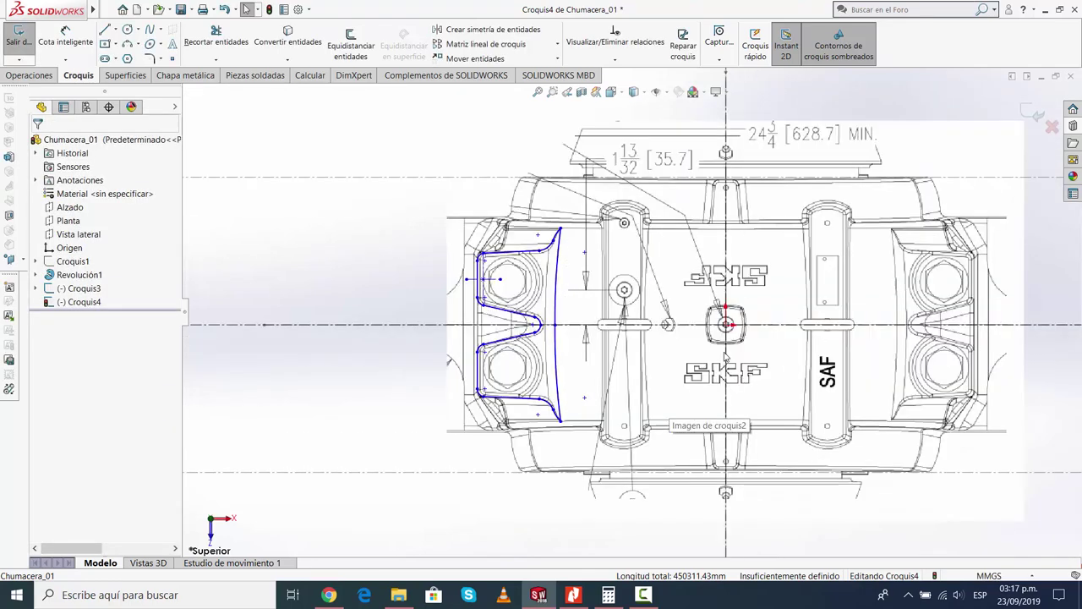
pyautogui.click(302, 326)
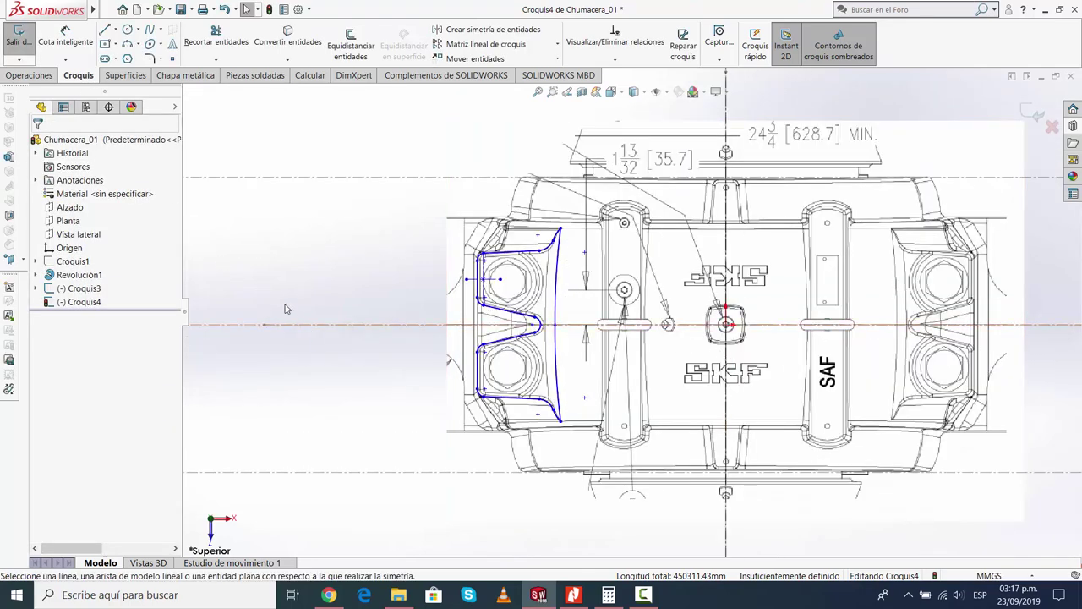
pyautogui.click(486, 29)
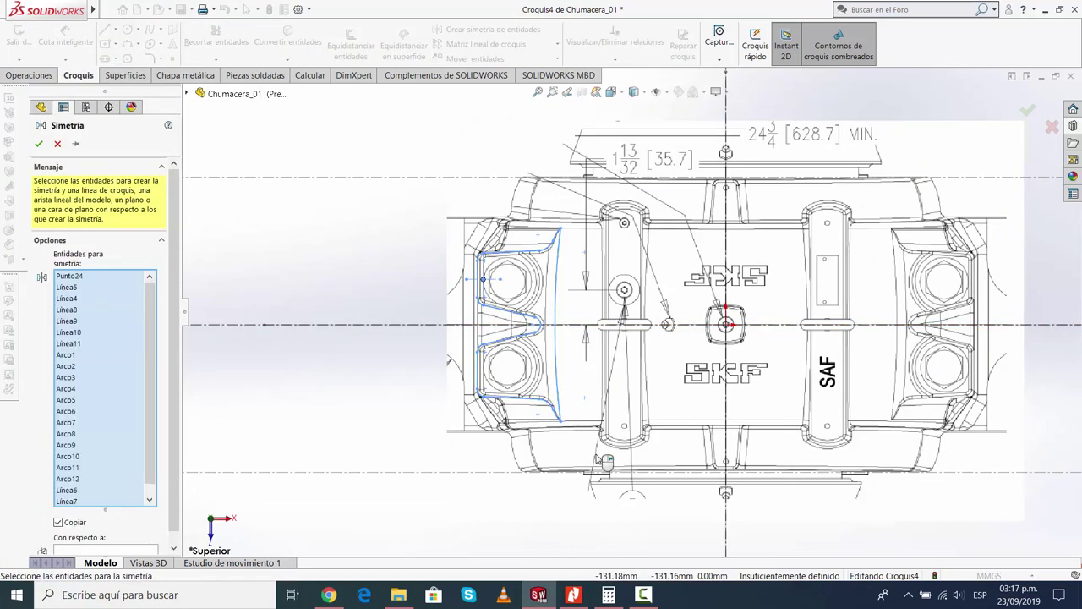
pyautogui.click(102, 551)
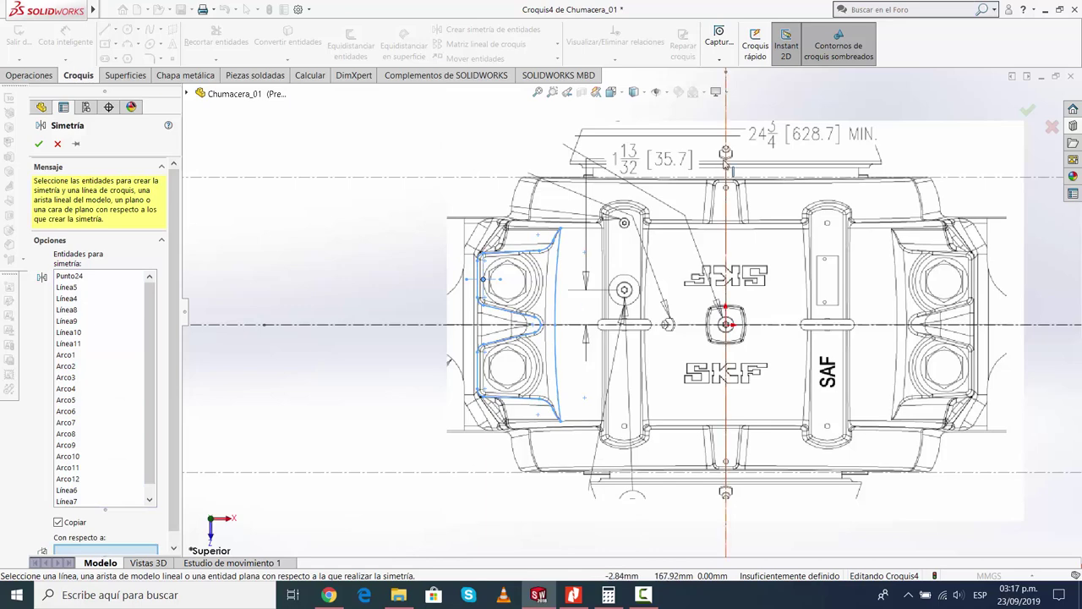
pyautogui.click(726, 113)
# Confirm the mirrored lug outline and hide the reference sketch picture
pyautogui.click(38, 144)
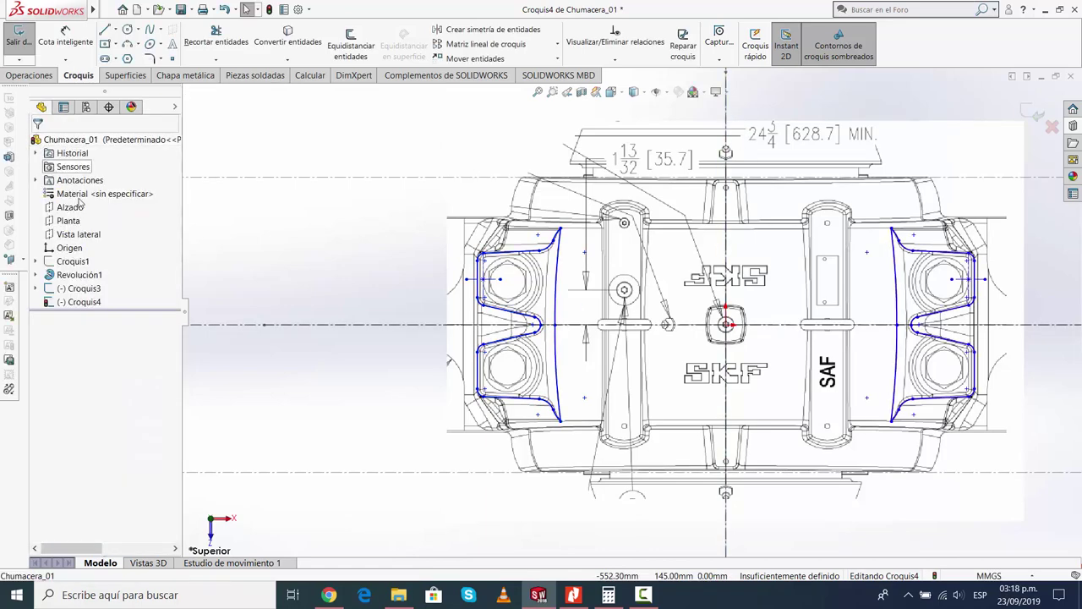
pyautogui.scroll(2, 719, 338)
pyautogui.scroll(2, 643, 355)
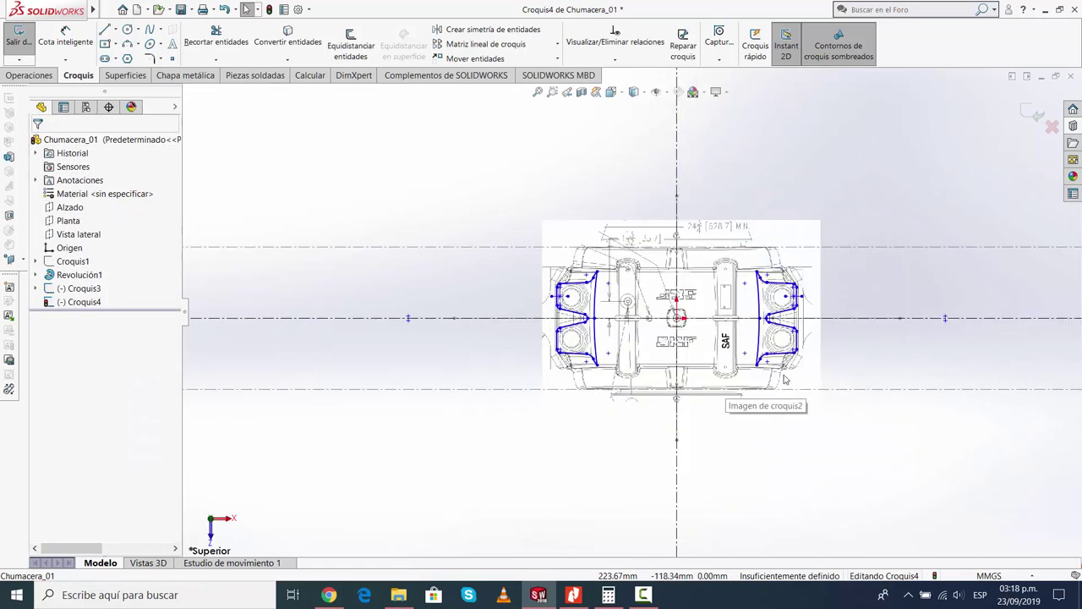
pyautogui.scroll(-2, 837, 381)
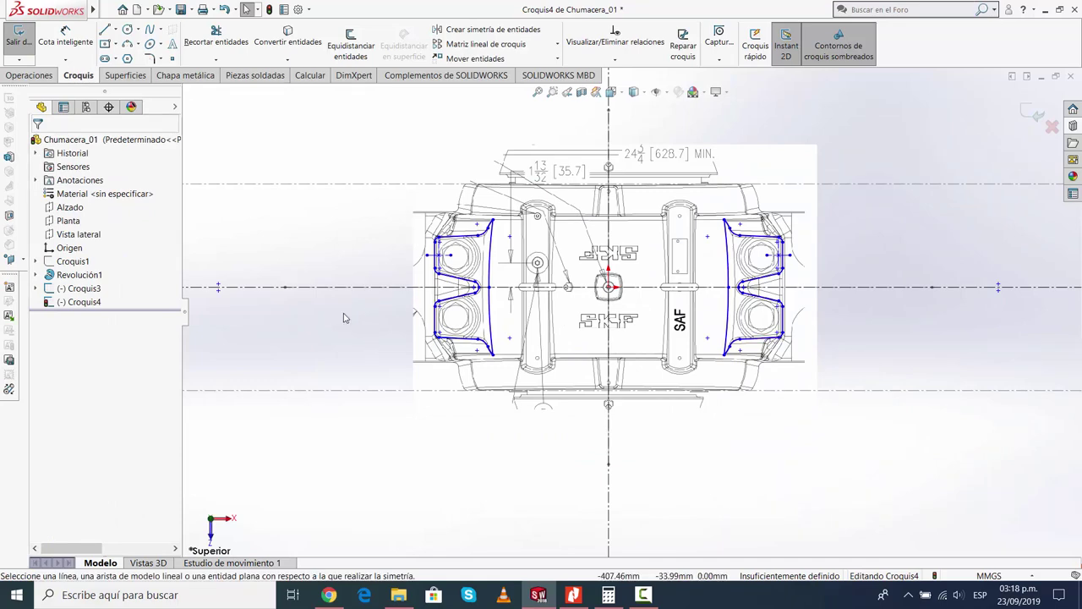
pyautogui.click(74, 261)
pyautogui.click(51, 287)
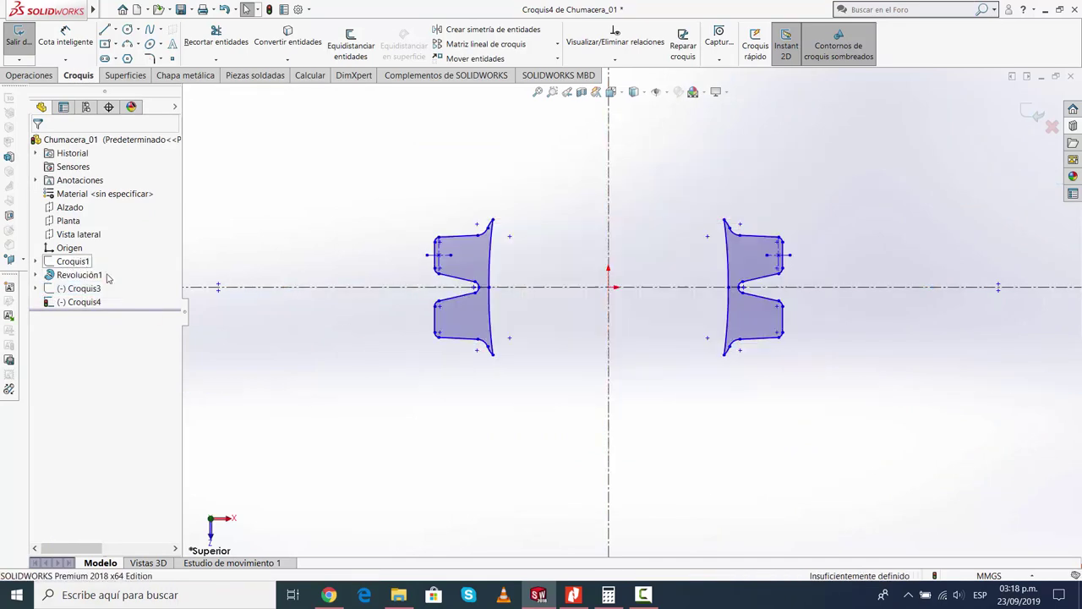
pyautogui.scroll(-3, 550, 296)
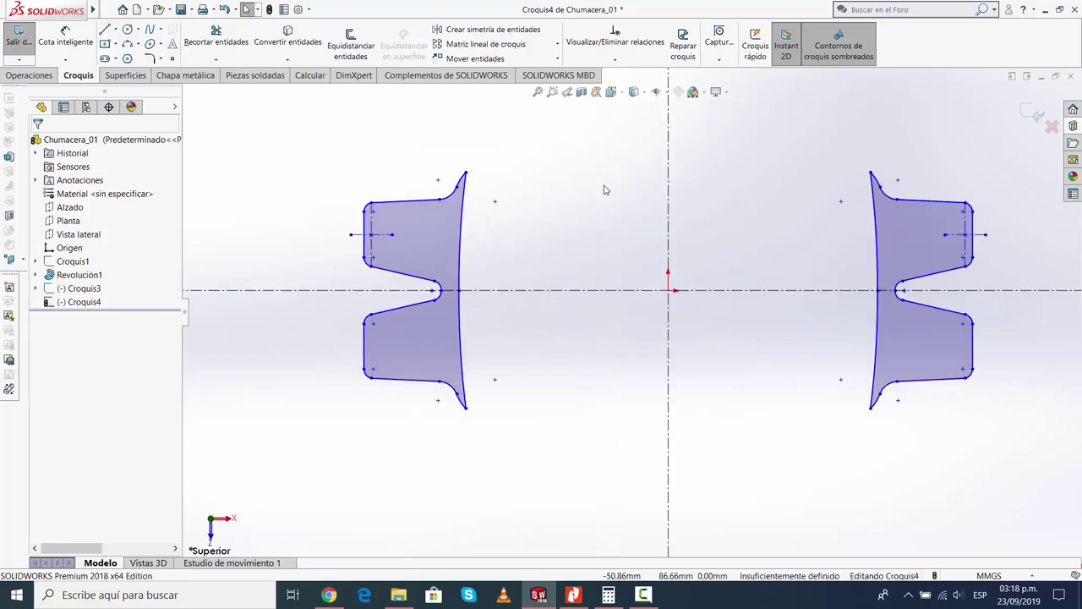
# Fully define Croquis4 with automatic dimensions such as 4XR34.36, 4XR740.16 and 566.36
pyautogui.click(615, 59)
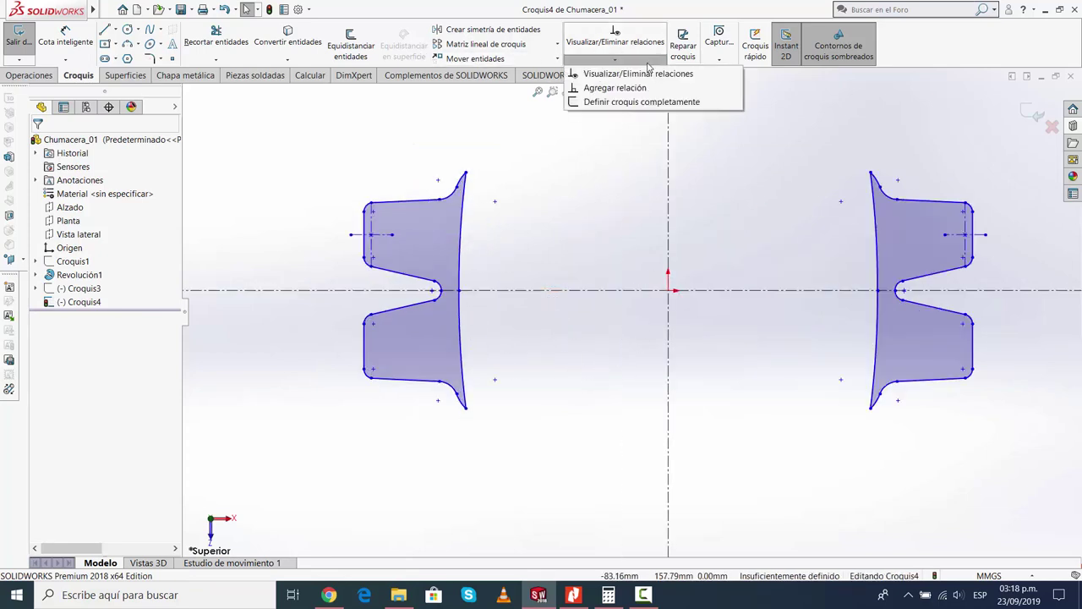
pyautogui.click(632, 104)
pyautogui.click(38, 144)
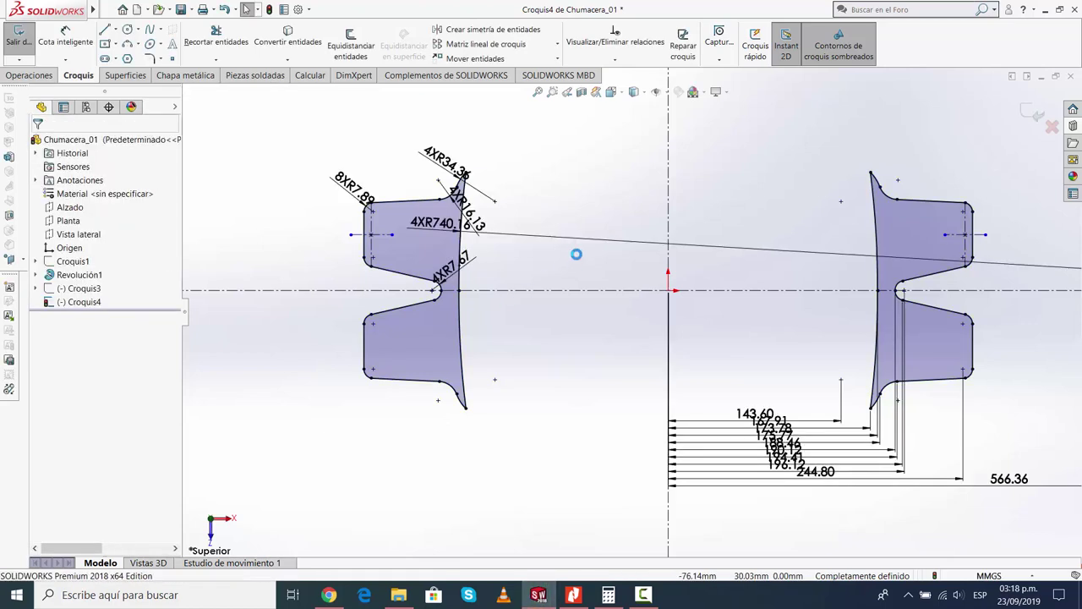
pyautogui.scroll(1, 577, 259)
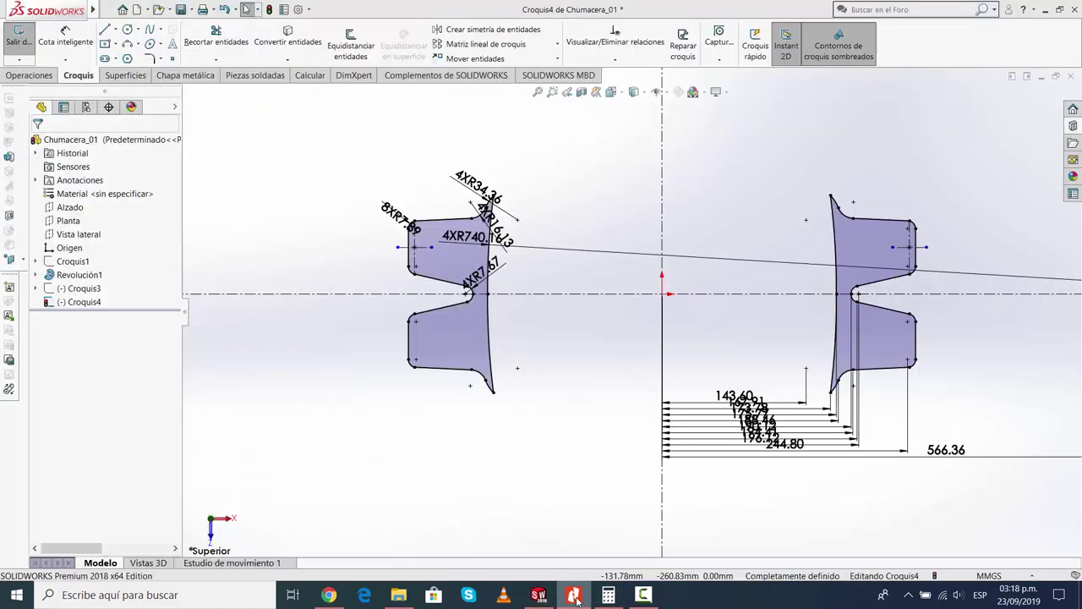
pyautogui.click(656, 599)
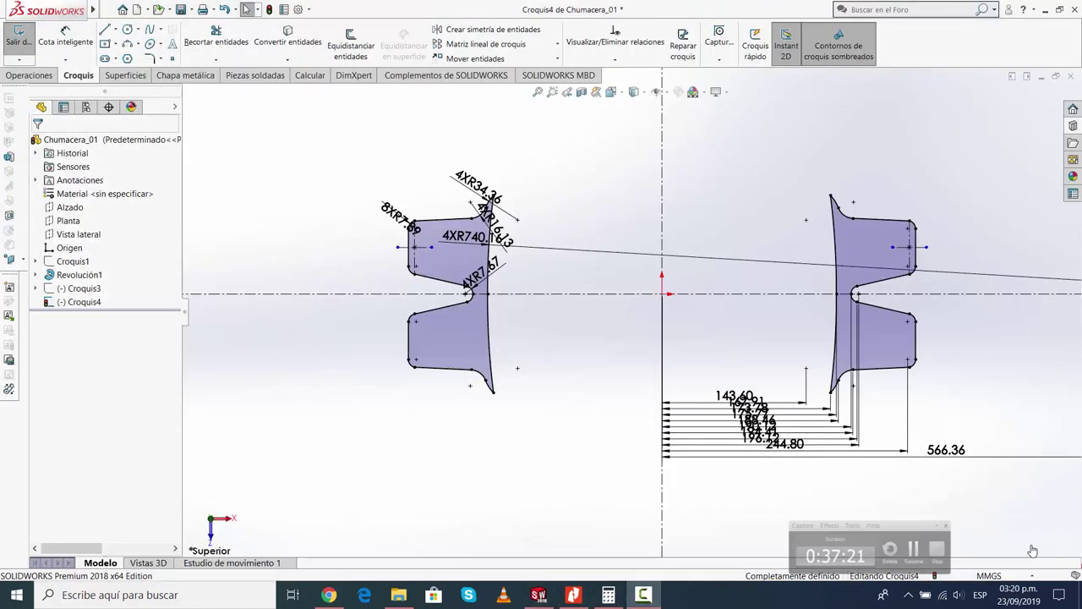
# Extrude both lug outlines 143.44 mm with a 1° draft
pyautogui.click(40, 77)
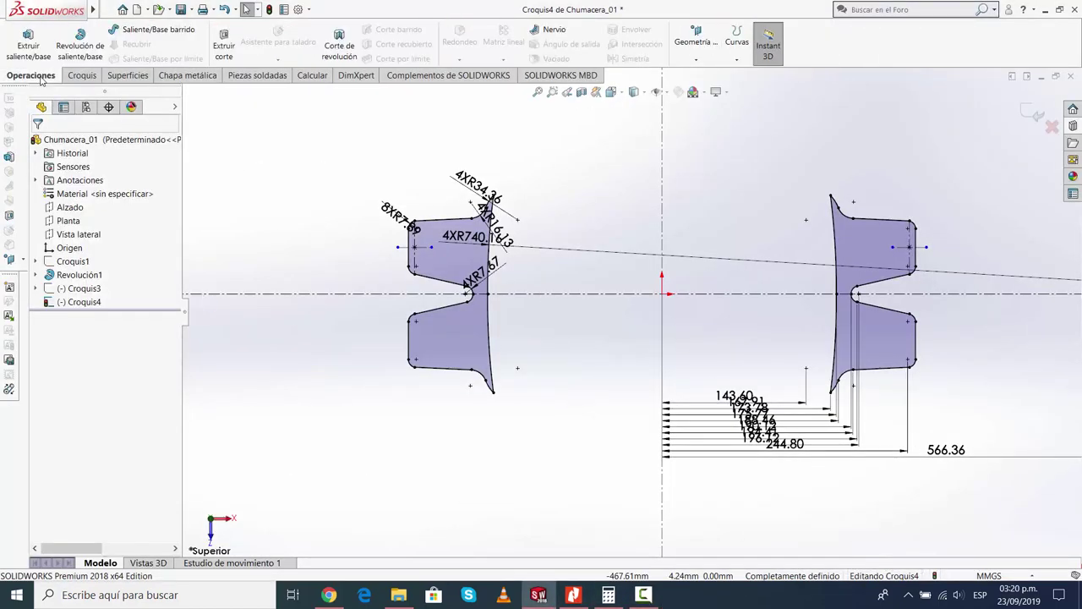
pyautogui.click(27, 37)
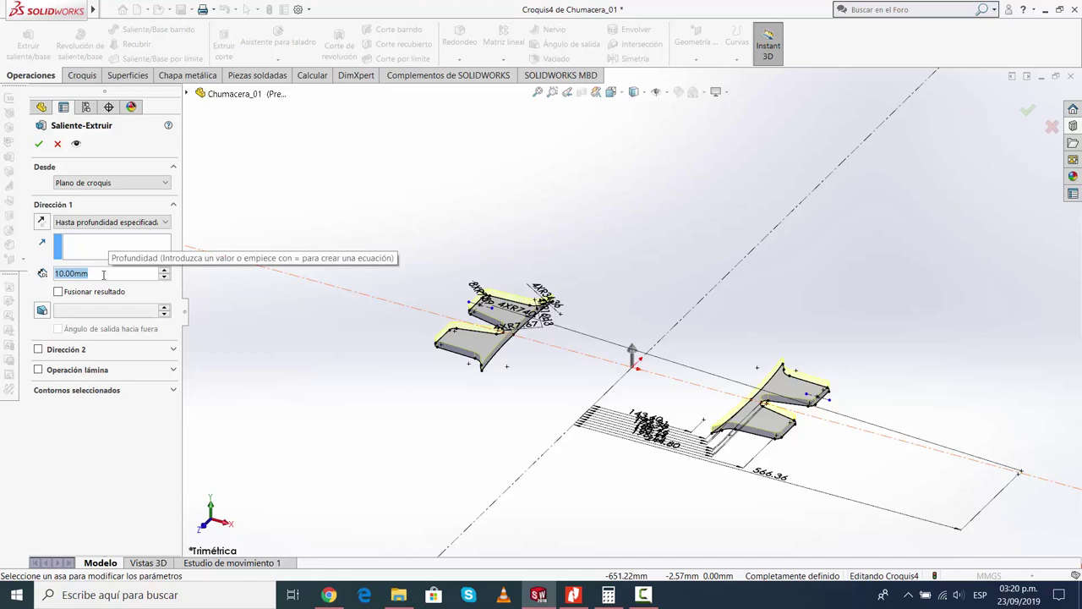
pyautogui.write('143.')
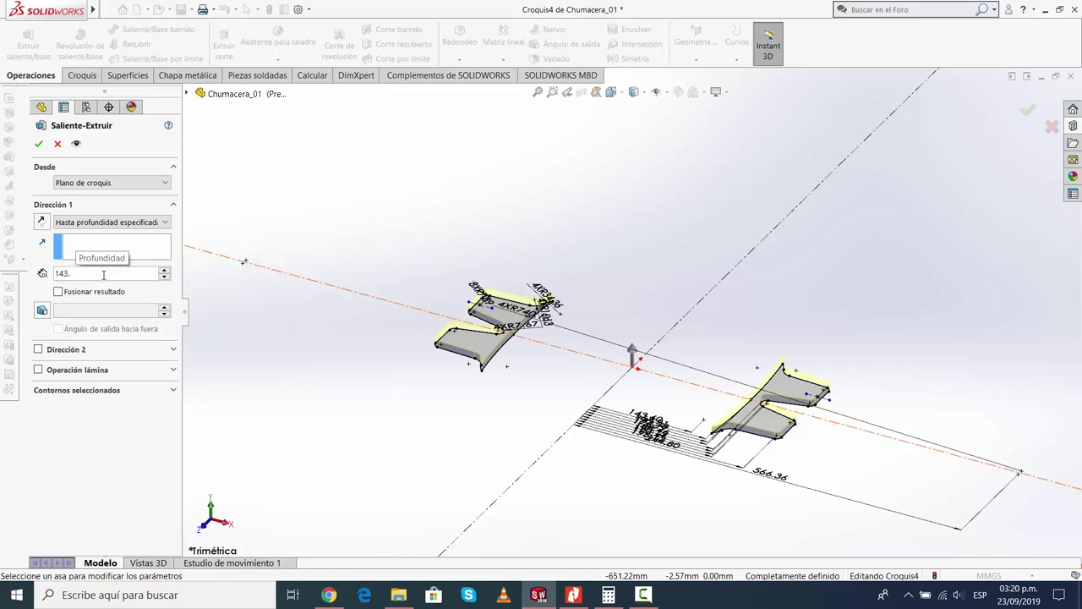
pyautogui.write('44')
pyautogui.press('Return')
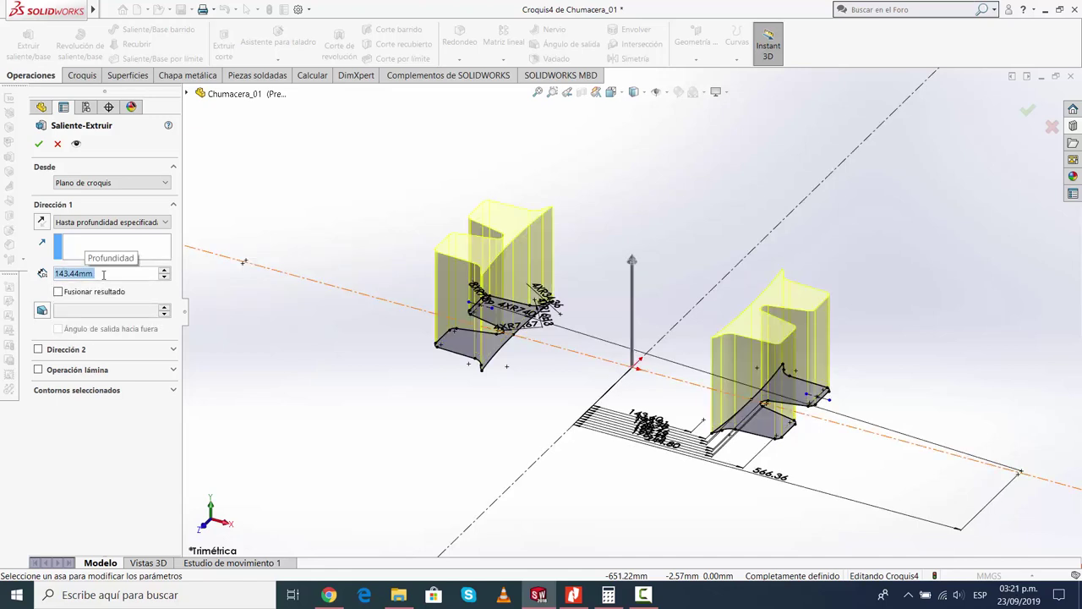
pyautogui.click(44, 311)
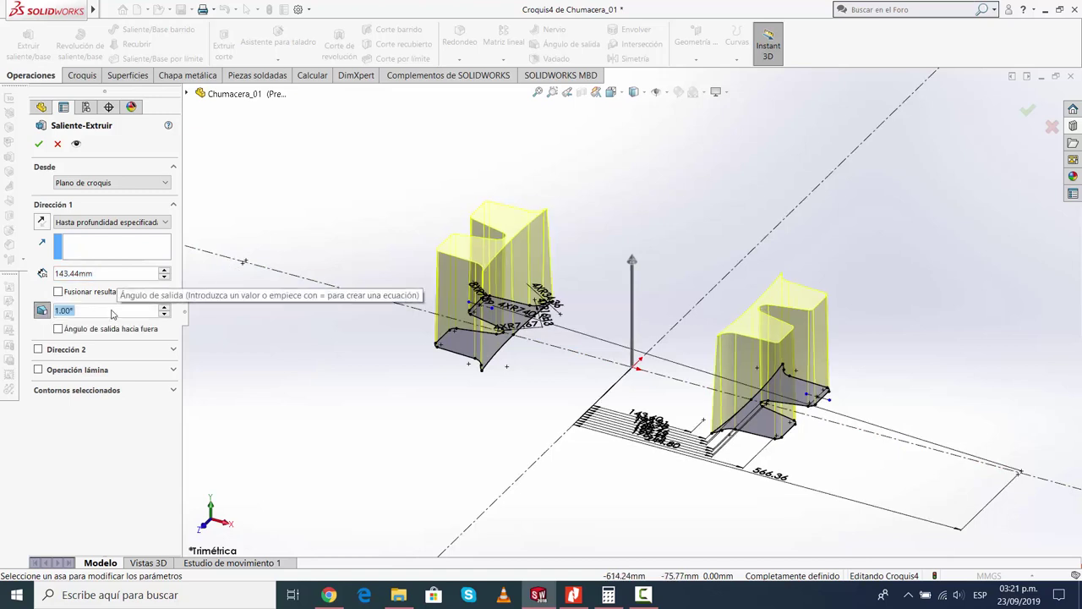
pyautogui.write('5')
pyautogui.press('Return')
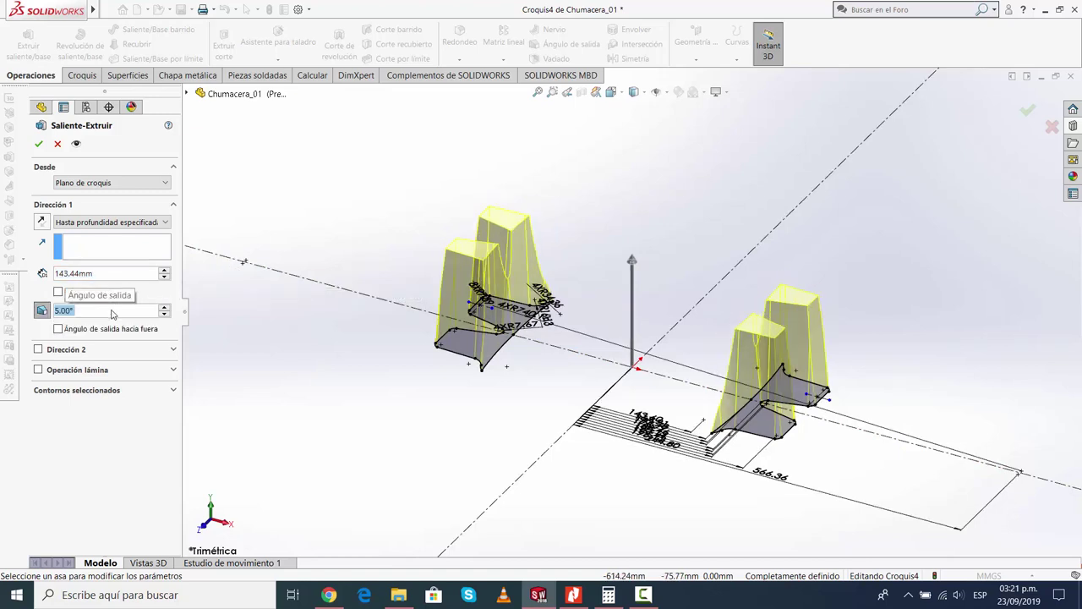
pyautogui.click(113, 315)
pyautogui.write('1')
pyautogui.click(72, 323)
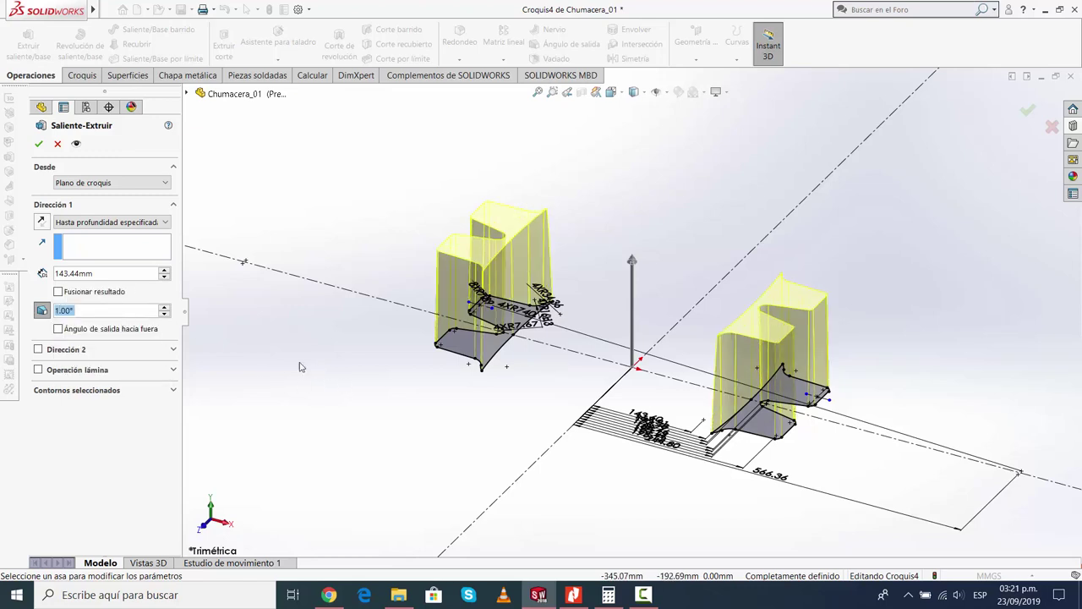
pyautogui.click(39, 144)
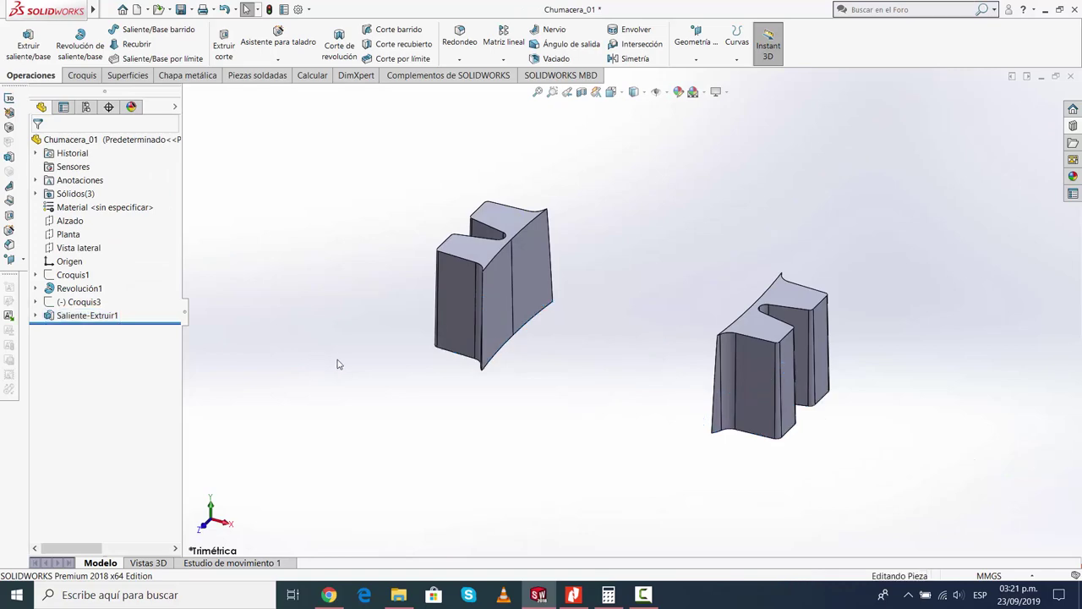
# Inspect the revolved body and orbit the part to view the new lugs
pyautogui.click(71, 289)
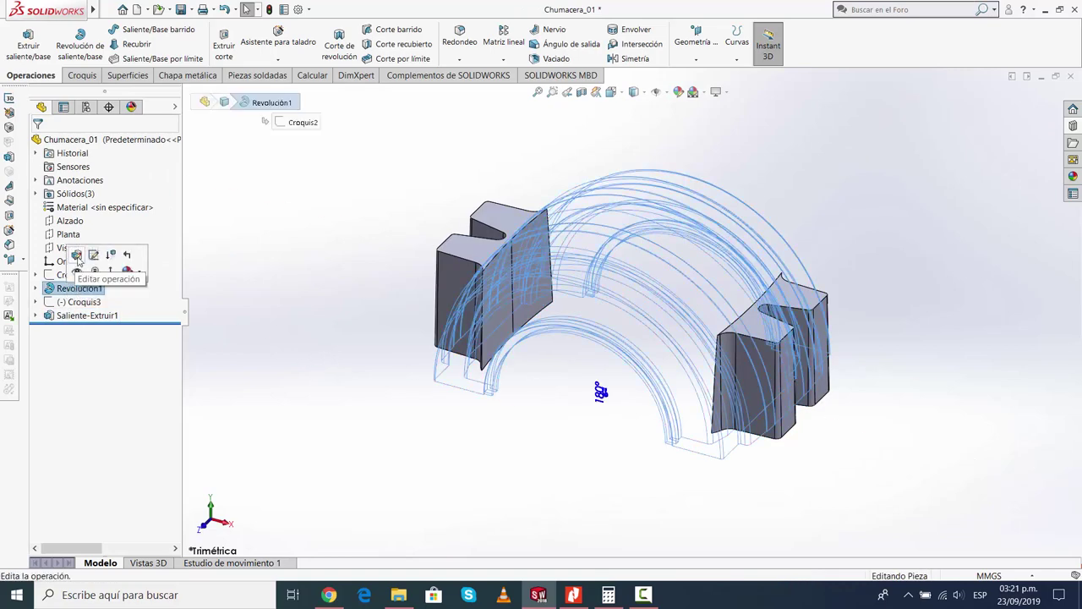
pyautogui.click(405, 403)
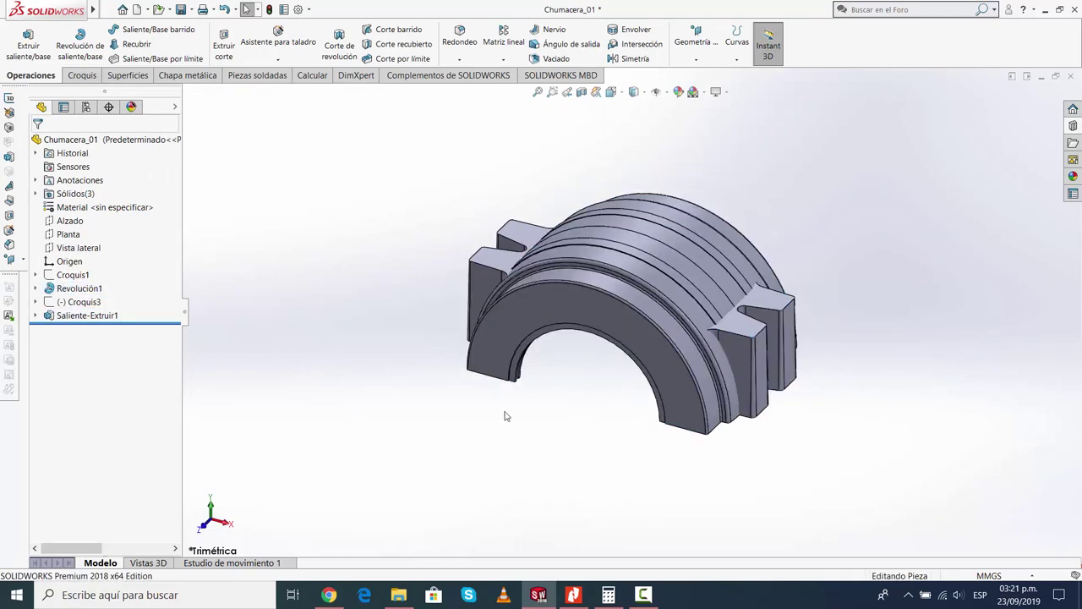
pyautogui.moveTo(507, 415)
pyautogui.mouseDown(button='middle')
pyautogui.moveTo(597, 443)
pyautogui.moveTo(430, 423)
pyautogui.moveTo(514, 447)
pyautogui.moveTo(523, 474)
pyautogui.mouseUp(button='middle')
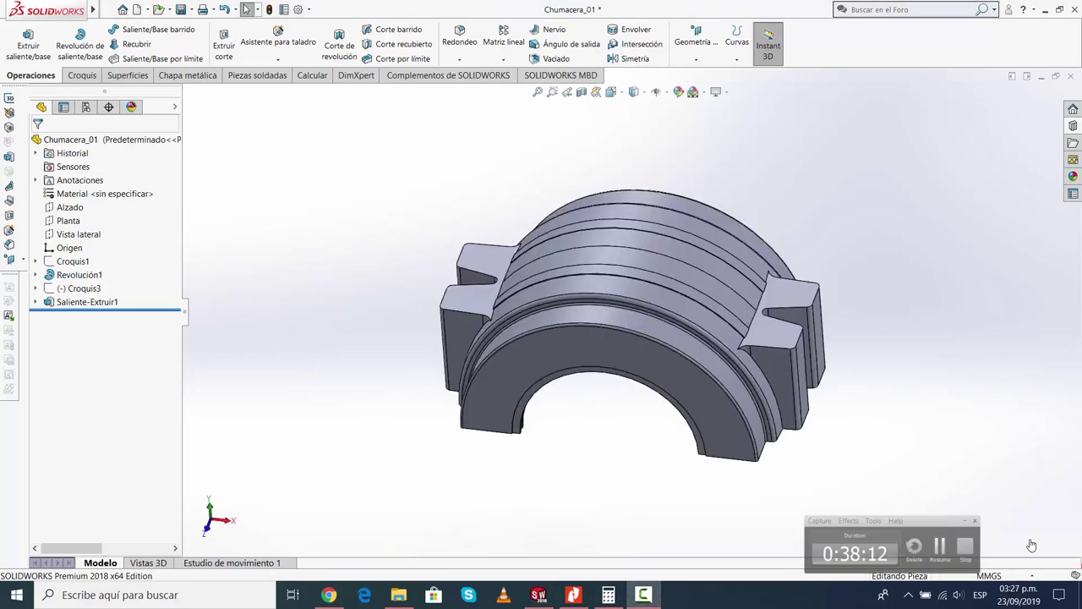
# Start a 6 mm fillet on the curved edge at the lug's base
pyautogui.click(459, 38)
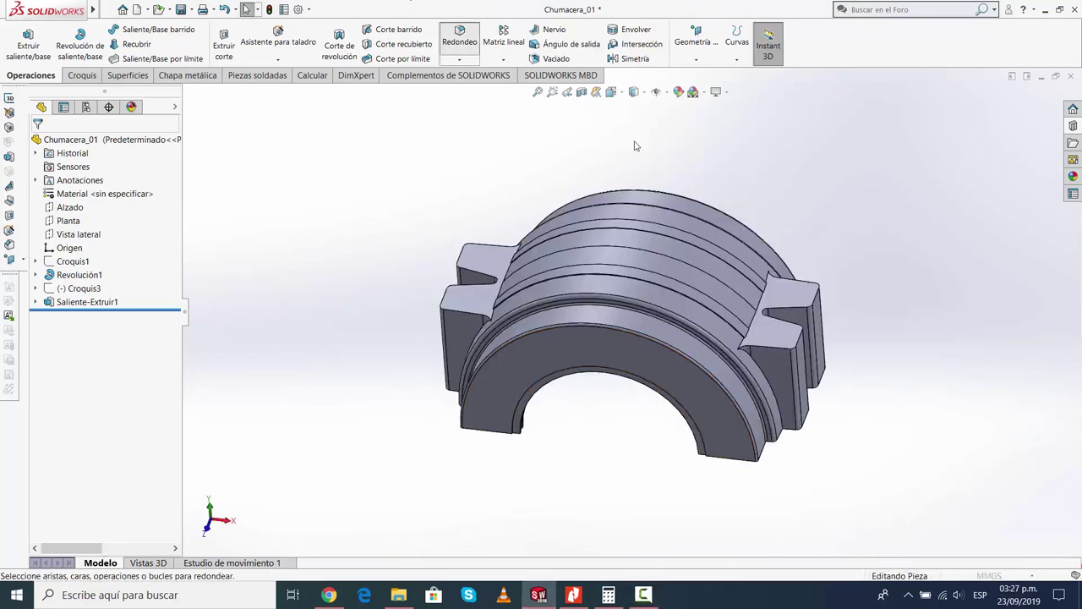
pyautogui.scroll(-3, 793, 335)
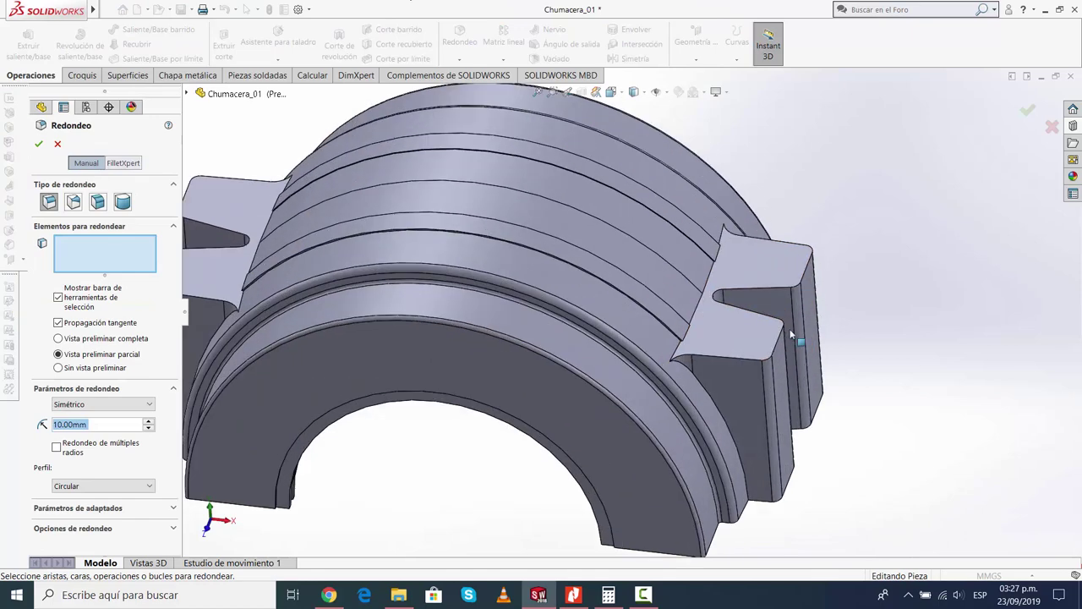
pyautogui.click(707, 395)
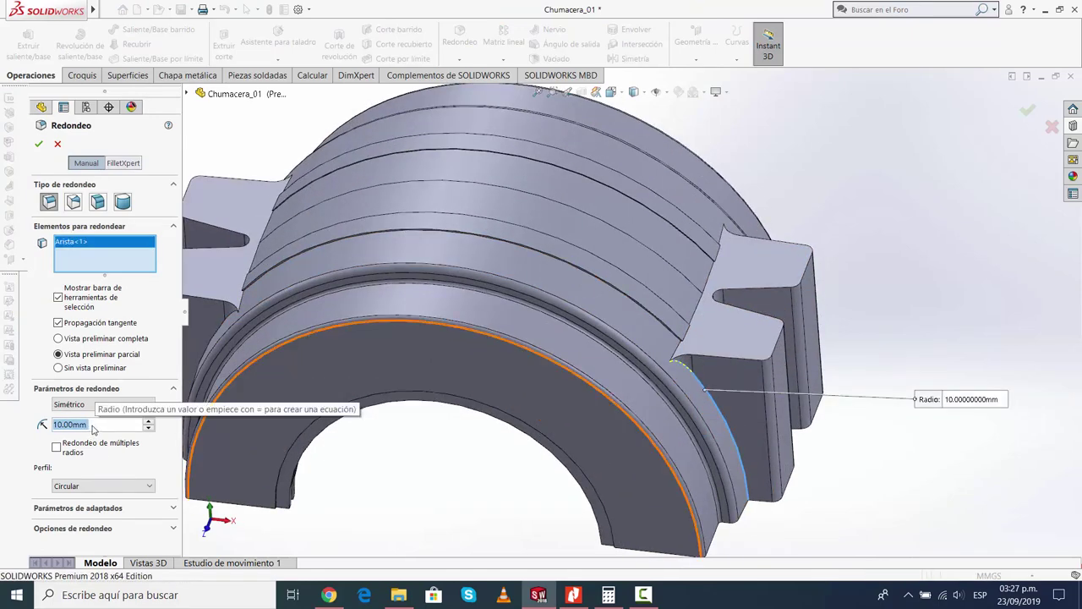
pyautogui.write('6')
pyautogui.press('Return')
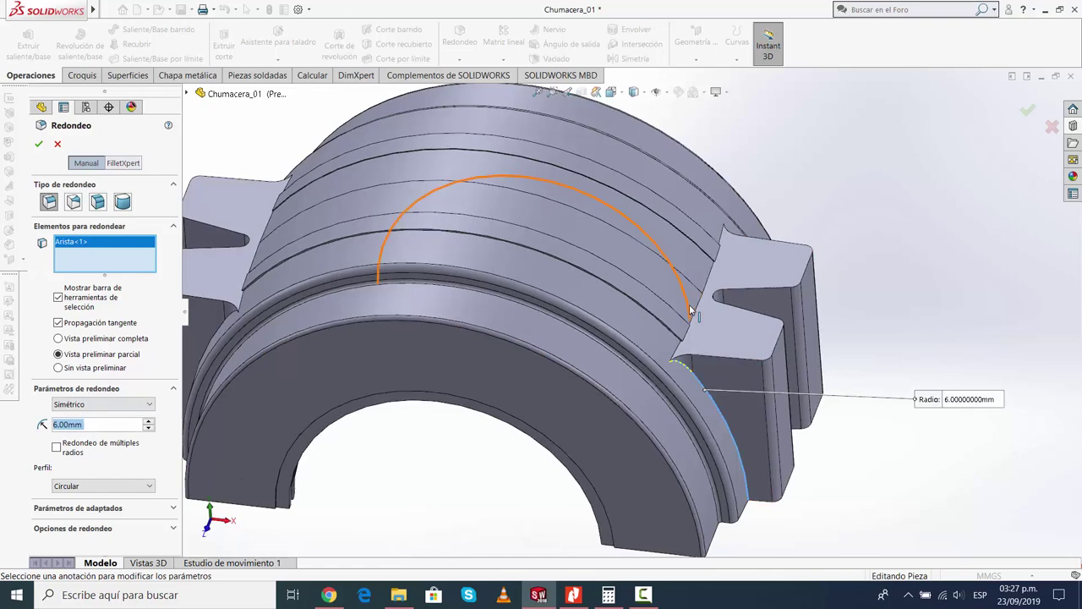
# Add the lug top face and grooved band faces to the fillet, removing stray edges
pyautogui.scroll(-3, 681, 350)
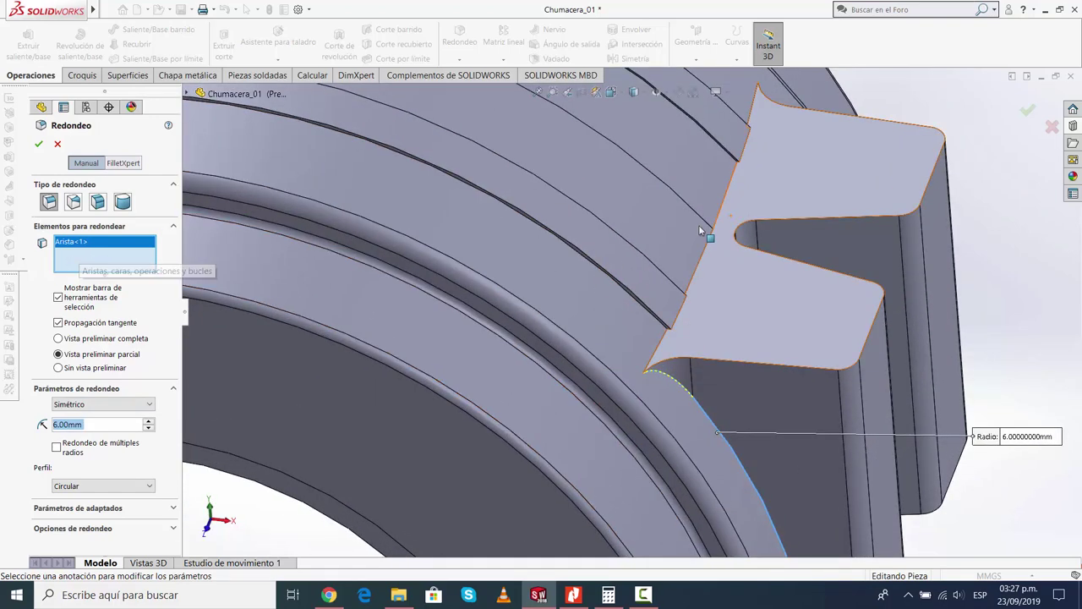
pyautogui.click(734, 308)
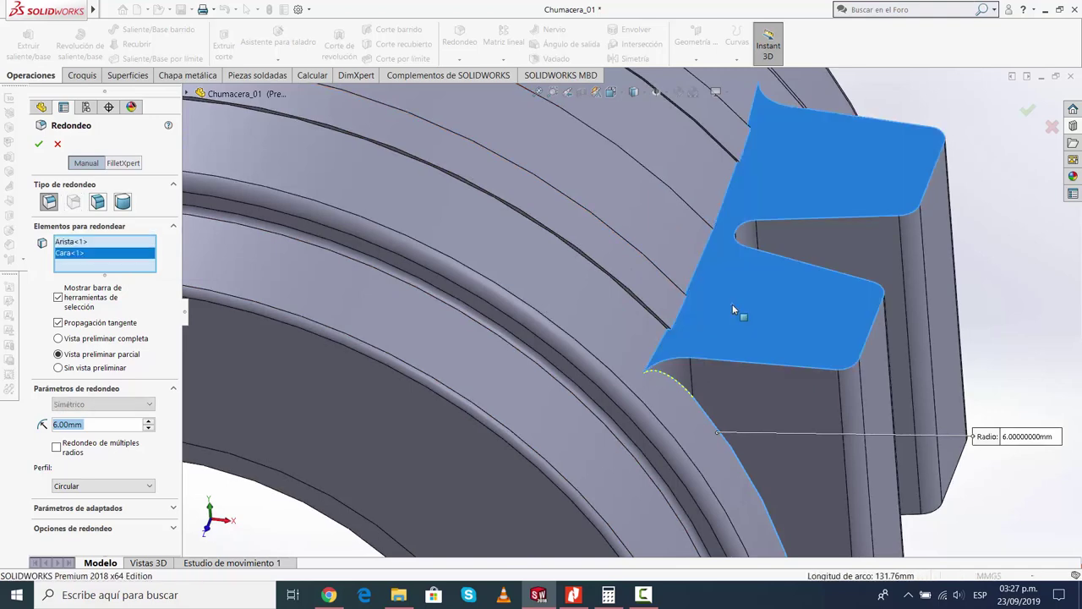
pyautogui.click(647, 332)
pyautogui.click(672, 304)
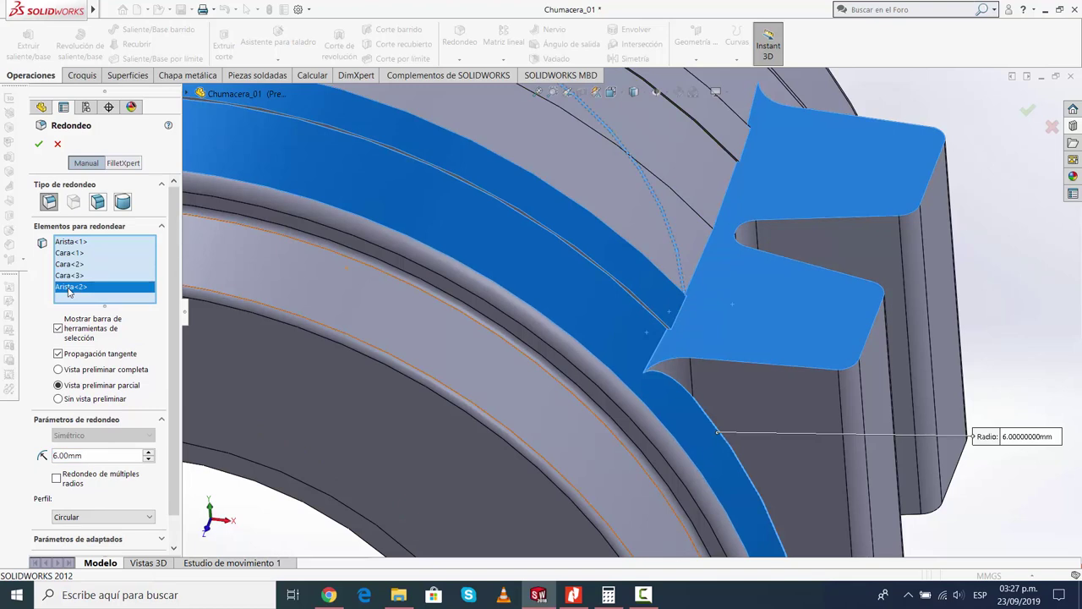
pyautogui.press('Delete')
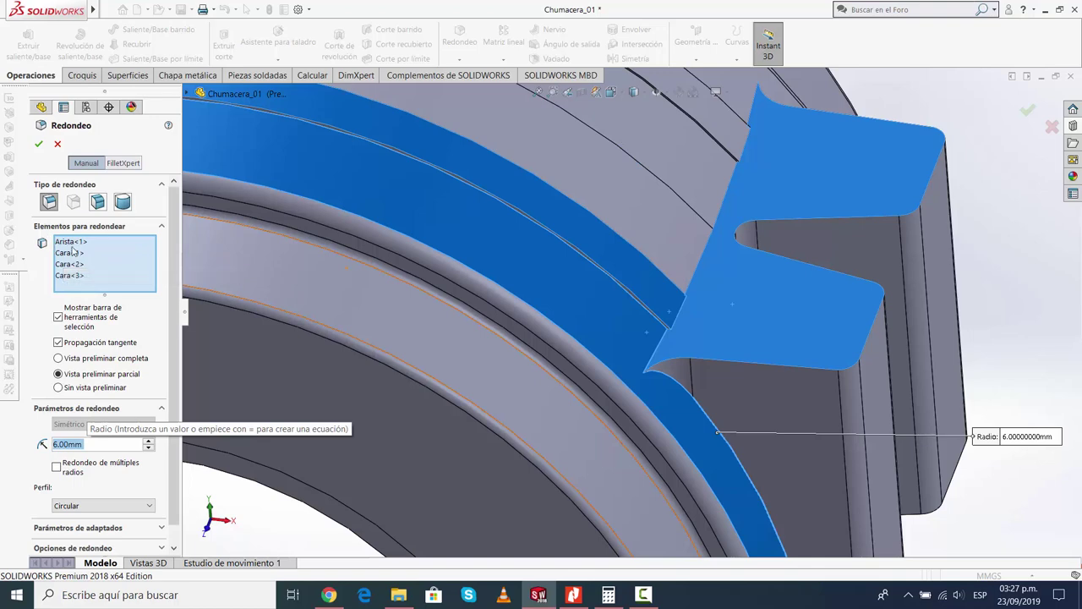
pyautogui.click(72, 244)
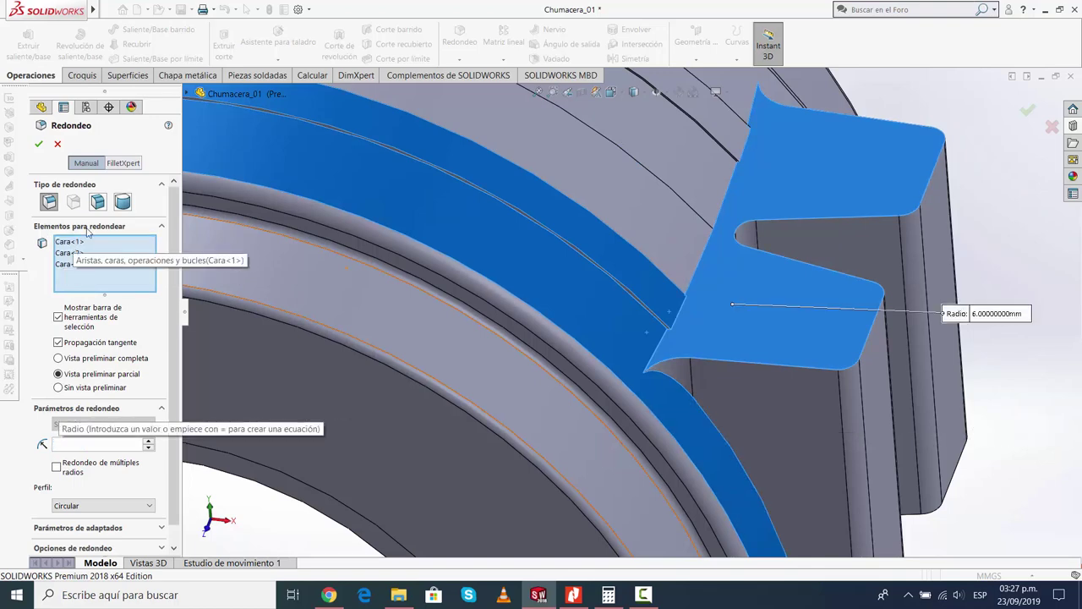
pyautogui.press('Delete')
# Add the remaining lug faces, including the left lug's top face, to the fillet
pyautogui.click(702, 199)
pyautogui.click(701, 195)
pyautogui.moveTo(767, 178); pyautogui.dragTo(669, 197, button='middle')
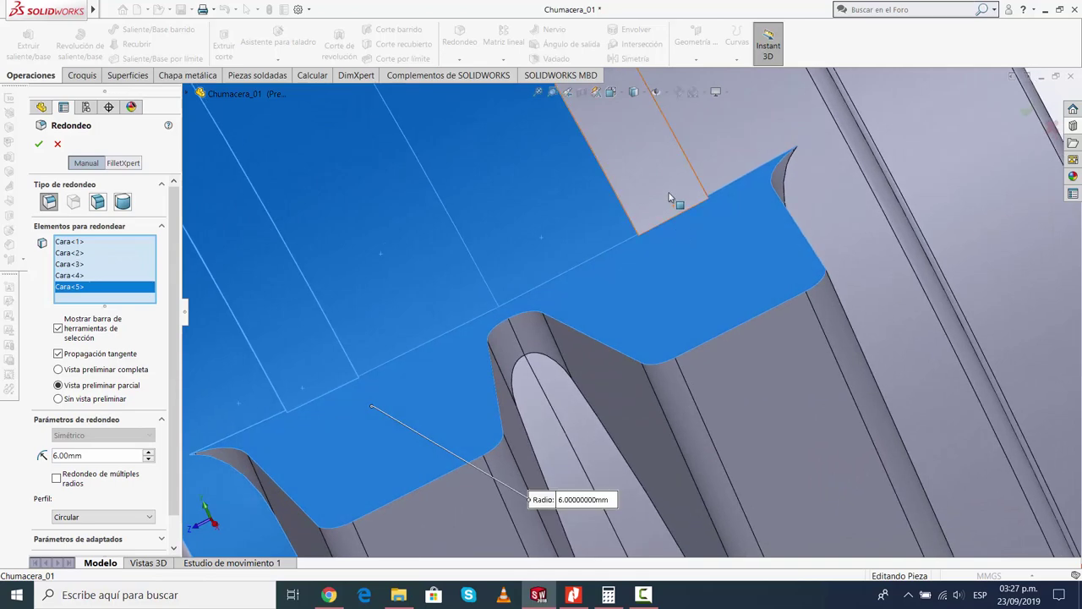
pyautogui.click(669, 197)
pyautogui.click(719, 253)
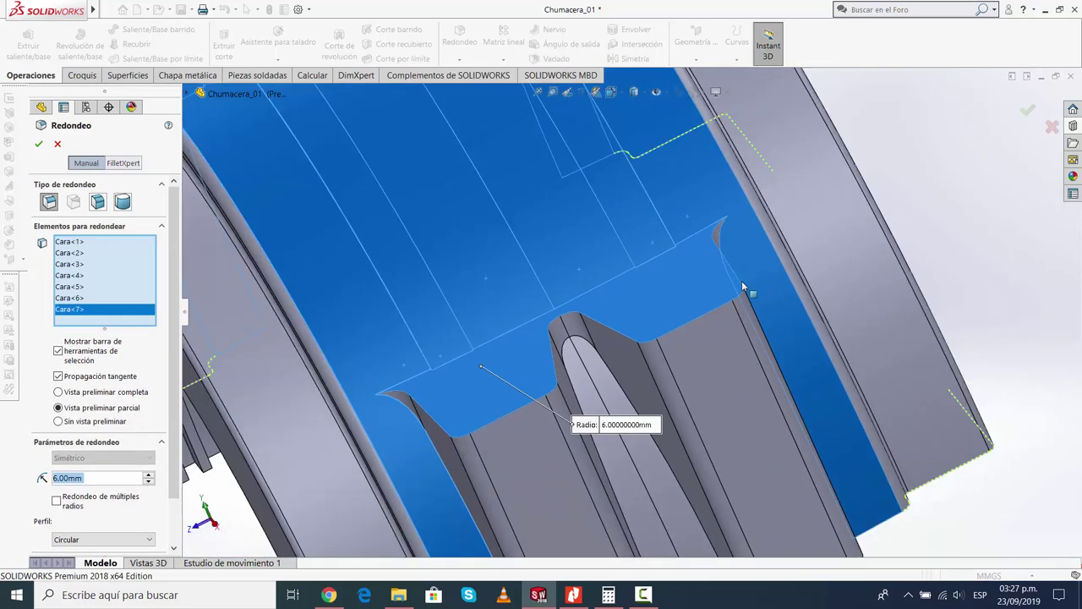
pyautogui.moveTo(719, 254)
pyautogui.mouseDown(button='middle')
pyautogui.moveTo(743, 342)
pyautogui.moveTo(795, 383)
pyautogui.mouseUp(button='middle')
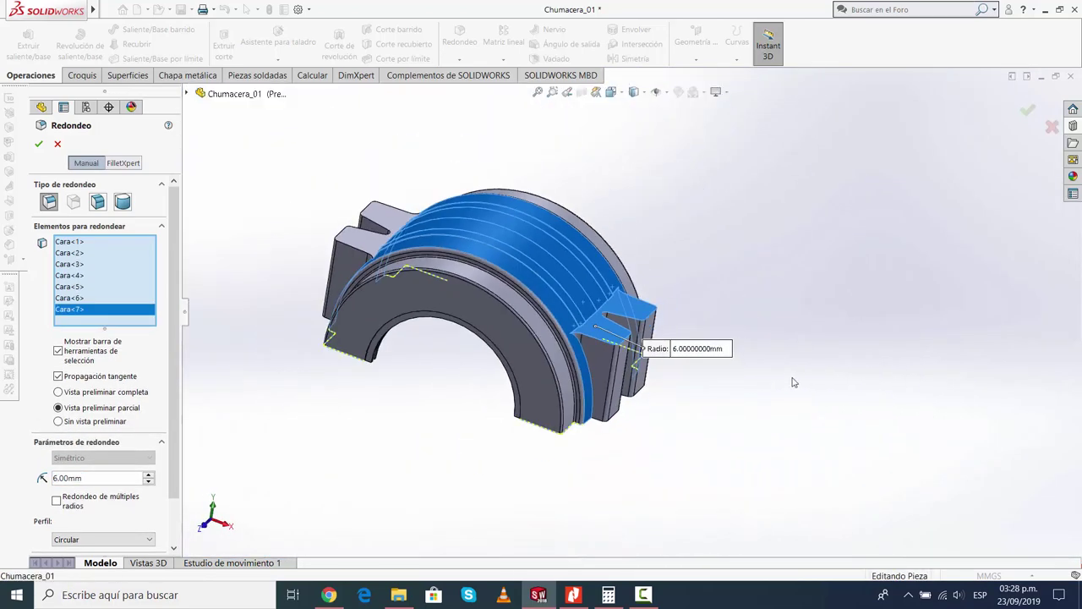
pyautogui.click(381, 257)
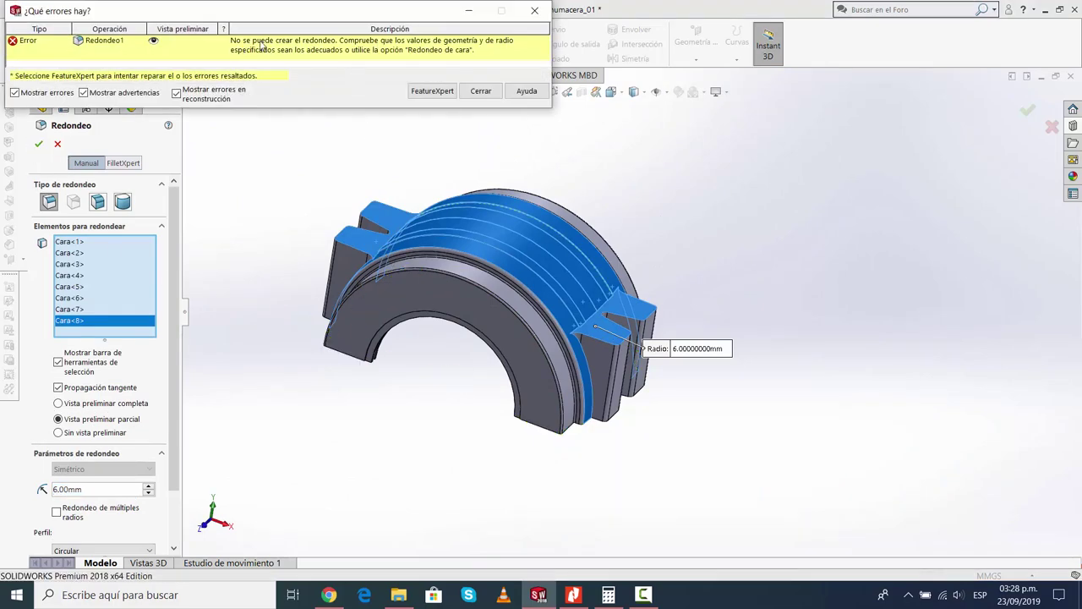
# Dismiss the fillet error and retry with a 3 mm radius
pyautogui.click(480, 92)
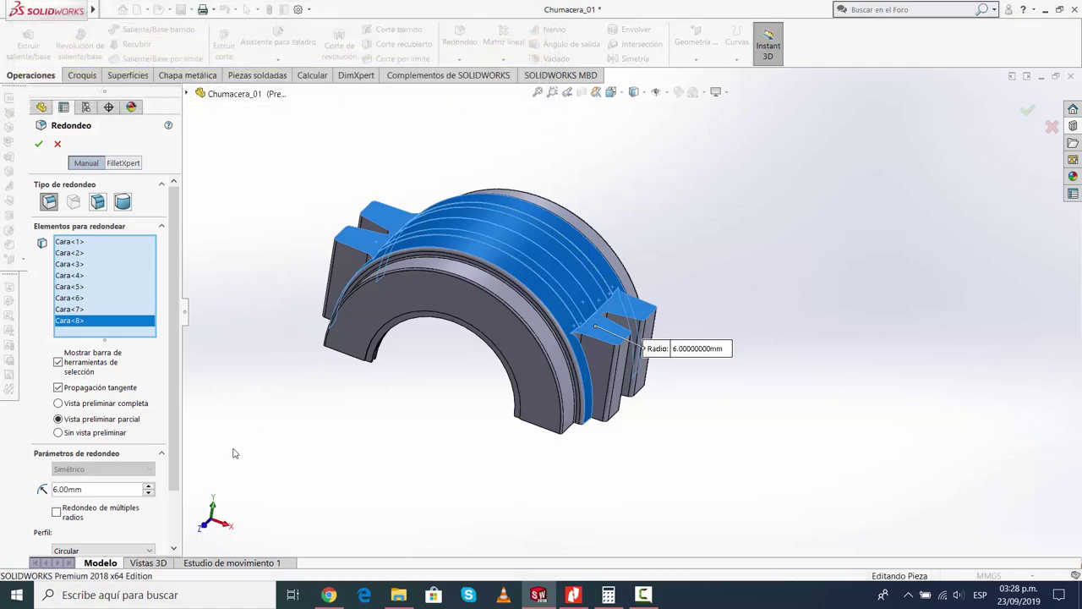
pyautogui.hotkey('ctrl', 'a')
pyautogui.write('3')
pyautogui.press('Return')
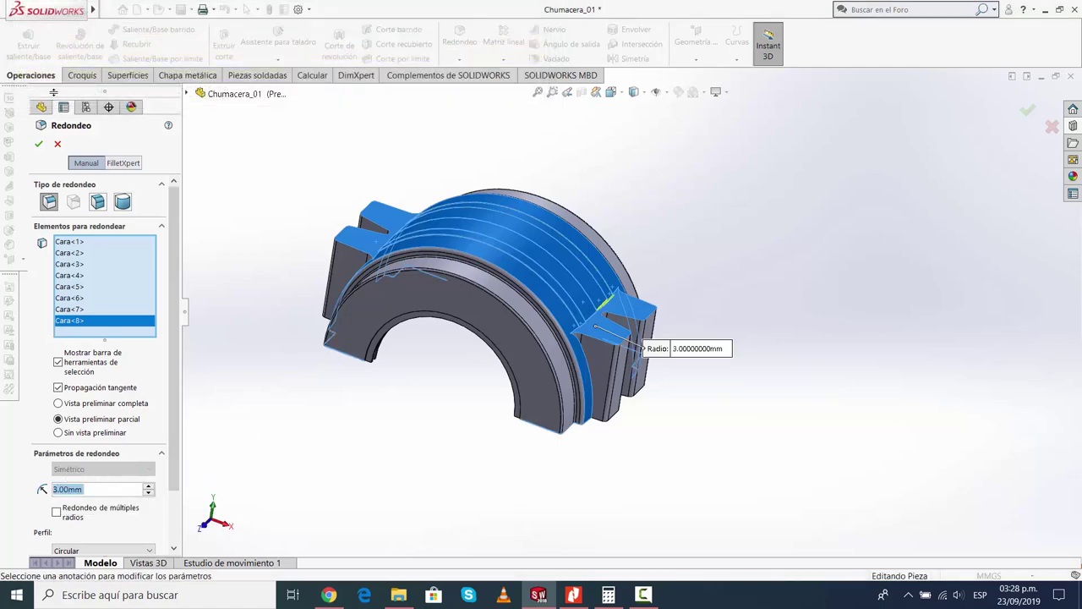
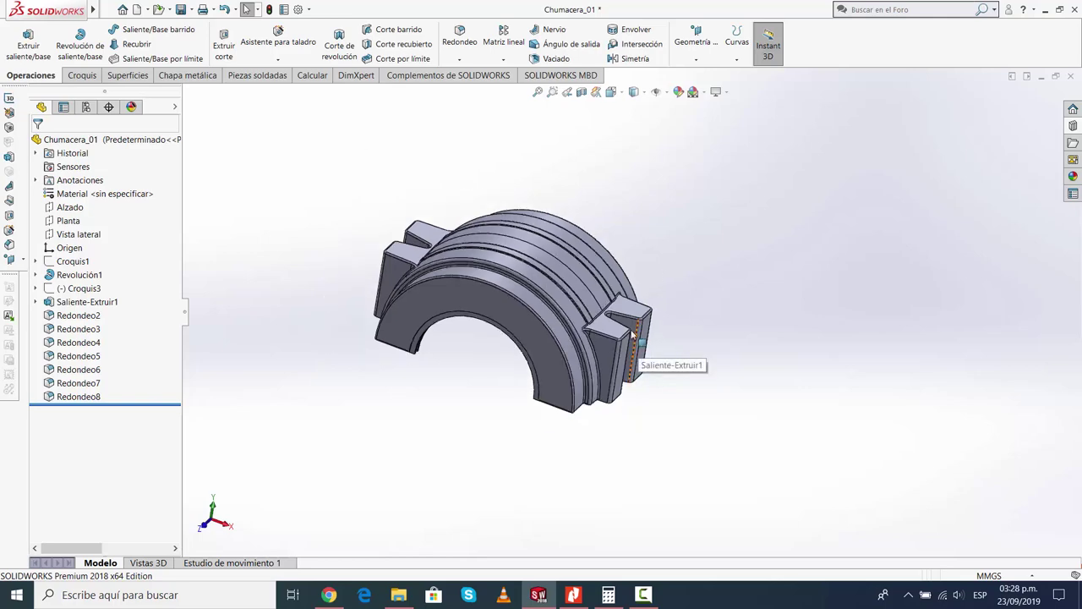
# Start a new sketch on the left boss face, viewed Normal To
pyautogui.scroll(-2, 617, 351)
pyautogui.scroll(-3, 596, 350)
pyautogui.scroll(5, 592, 349)
pyautogui.moveTo(592, 349)
pyautogui.mouseDown(button='middle')
pyautogui.moveTo(706, 353)
pyautogui.moveTo(649, 375)
pyautogui.moveTo(657, 377)
pyautogui.mouseUp(button='middle')
pyautogui.scroll(-6, 706, 353)
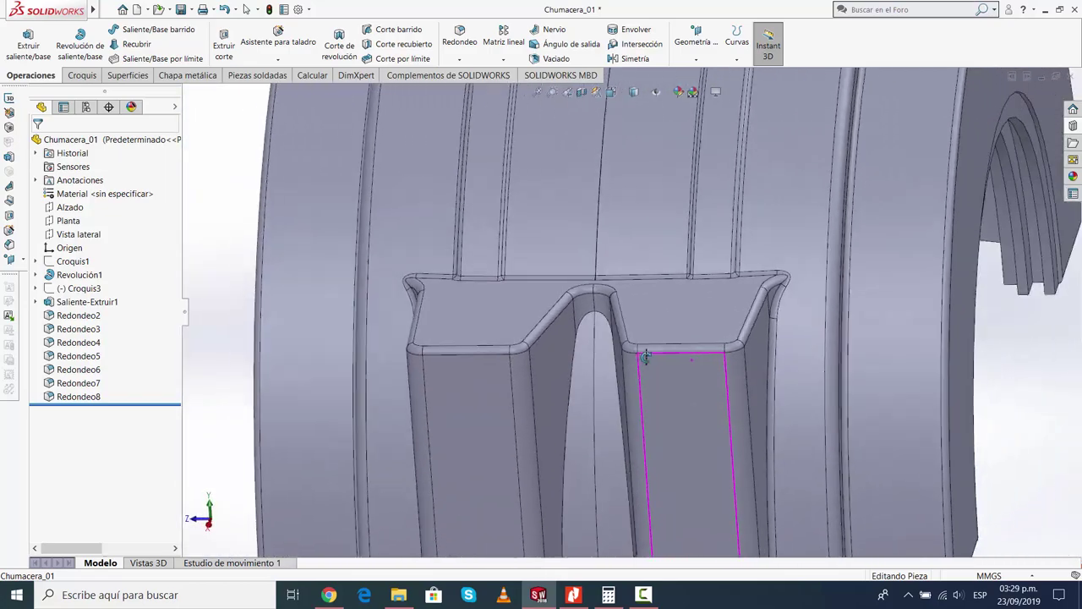
pyautogui.scroll(5, 657, 375)
pyautogui.scroll(-3, 424, 125)
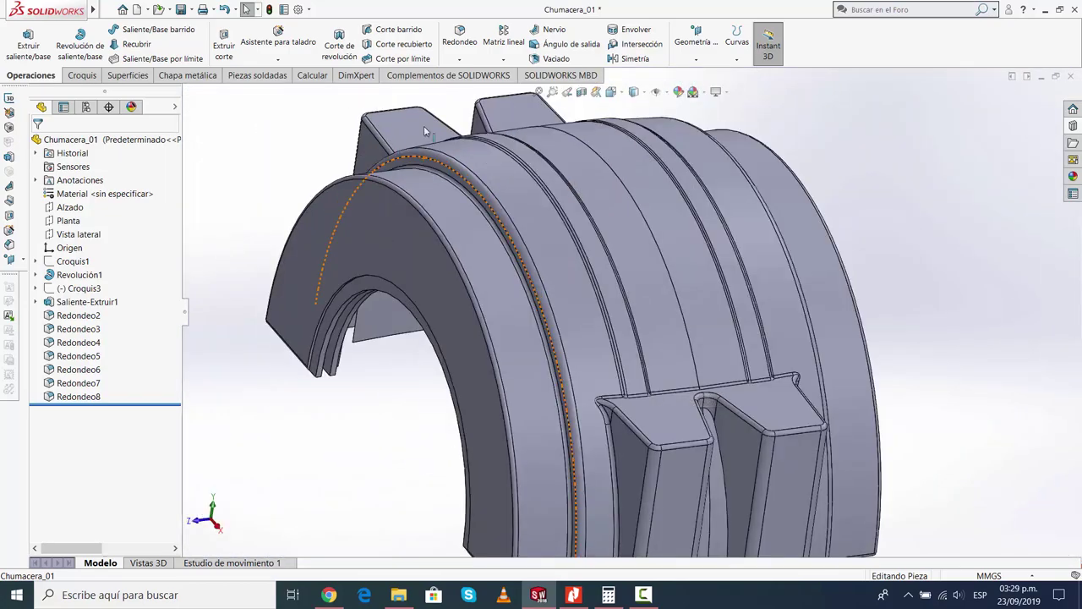
pyautogui.scroll(-2, 507, 169)
pyautogui.scroll(-2, 565, 200)
pyautogui.moveTo(565, 200)
pyautogui.mouseDown(button='middle')
pyautogui.moveTo(651, 302)
pyautogui.moveTo(458, 317)
pyautogui.moveTo(395, 256)
pyautogui.mouseUp(button='middle')
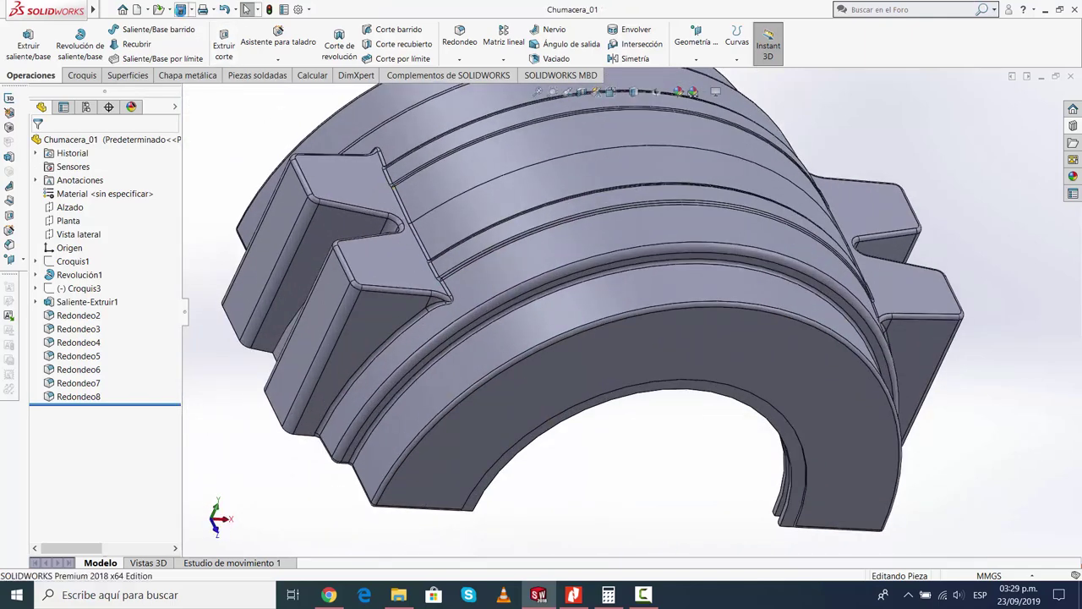
pyautogui.moveTo(649, 314); pyautogui.dragTo(601, 288, button='middle')
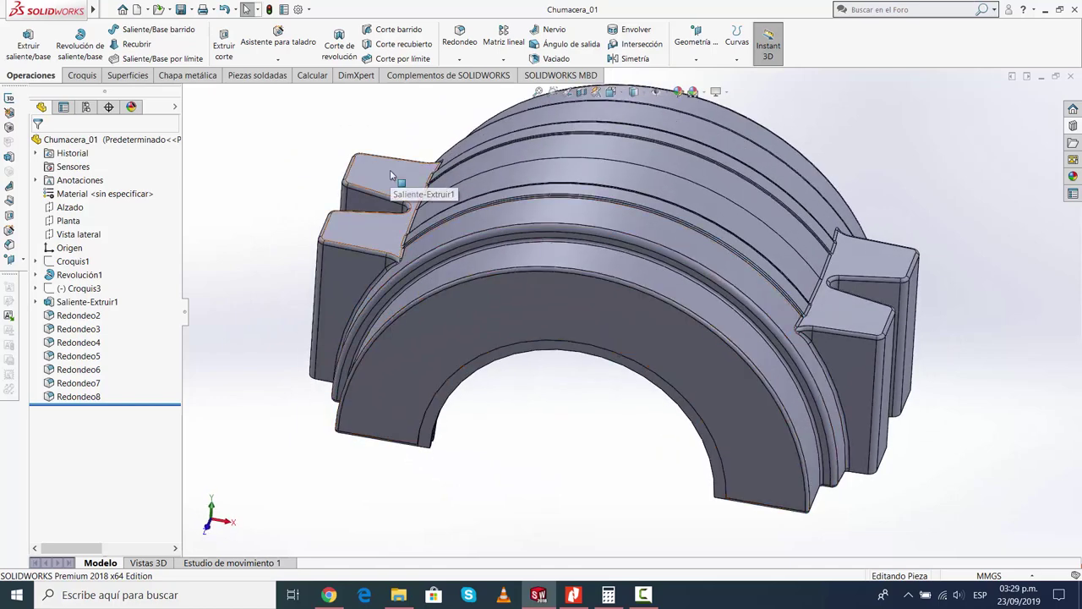
pyautogui.click(643, 595)
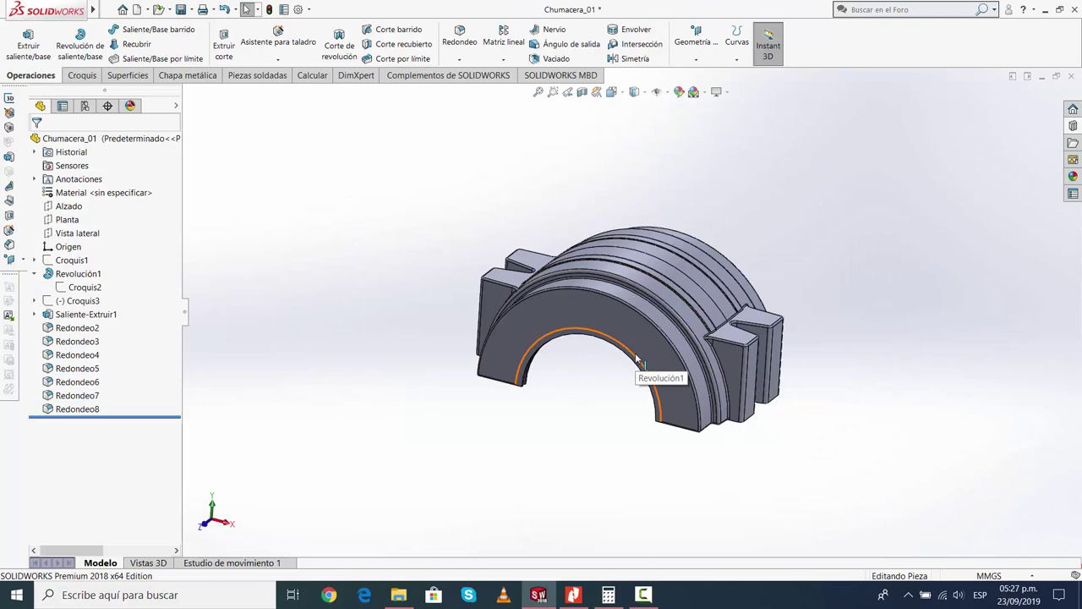
pyautogui.scroll(-2, 638, 360)
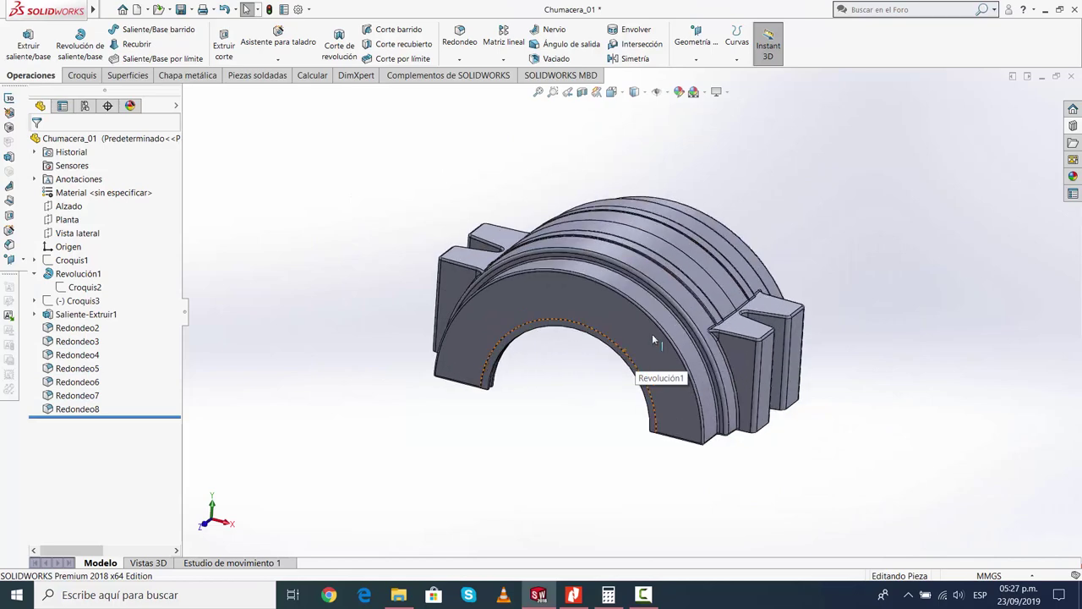
pyautogui.click(503, 231)
pyautogui.click(605, 198)
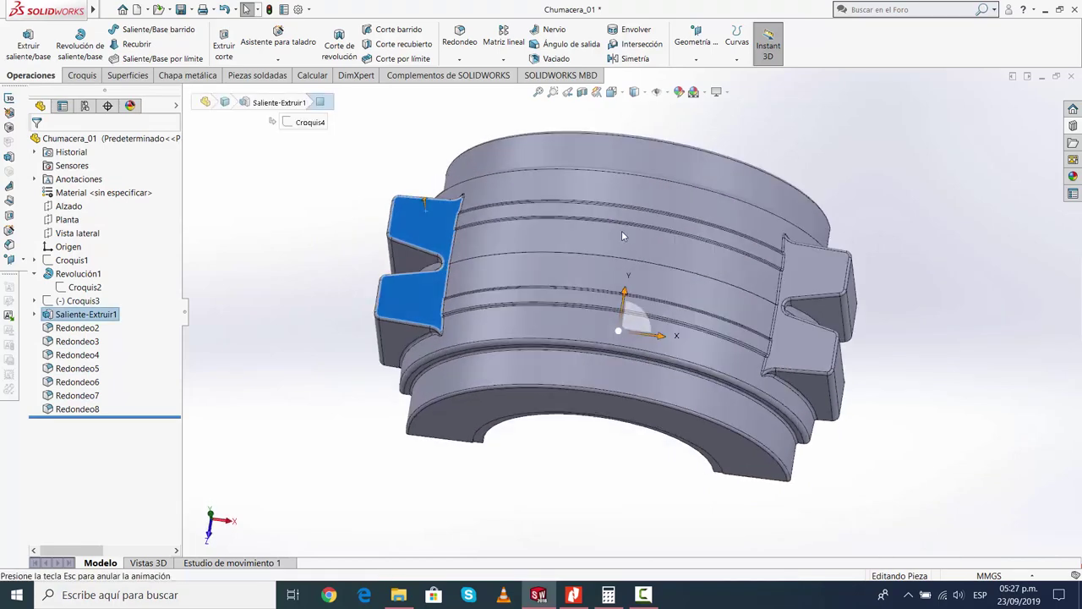
pyautogui.click(82, 75)
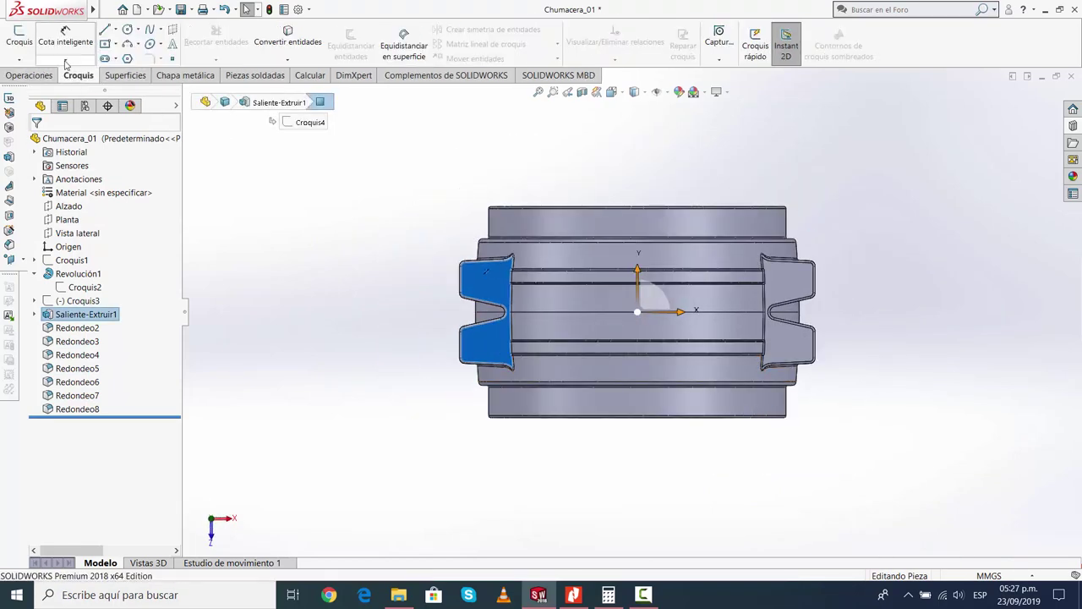
pyautogui.click(17, 40)
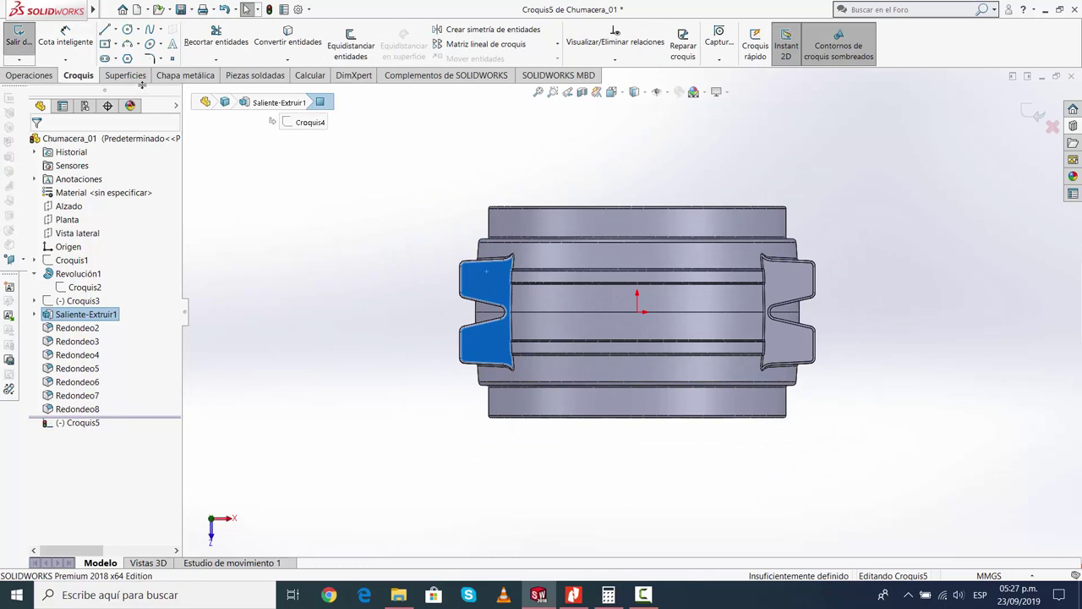
# Draw an infinite horizontal construction line through the origin
pyautogui.click(115, 30)
pyautogui.click(127, 55)
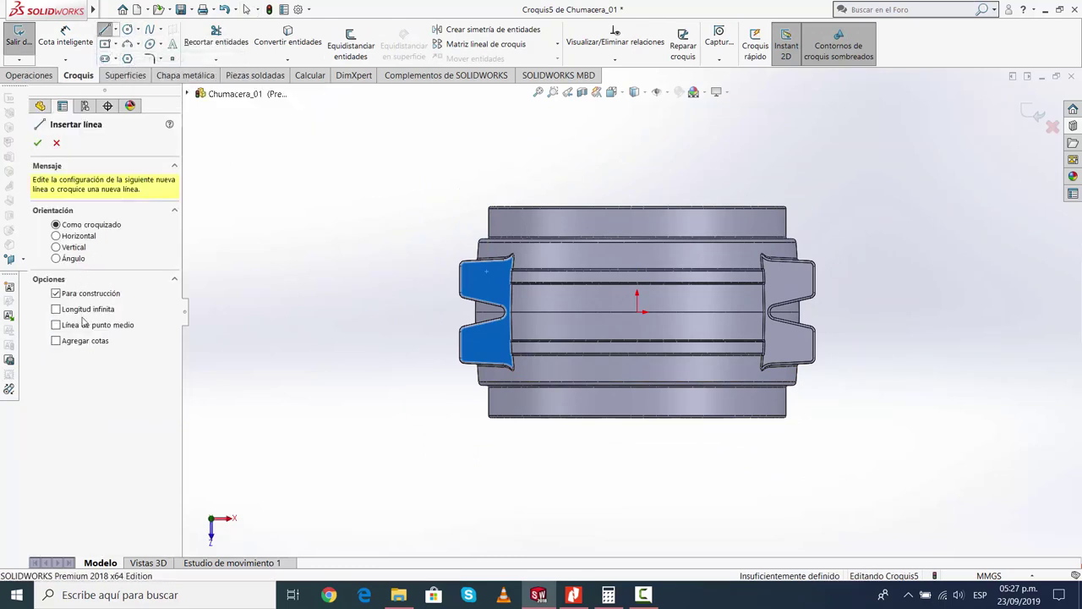
pyautogui.click(640, 312)
pyautogui.click(905, 312)
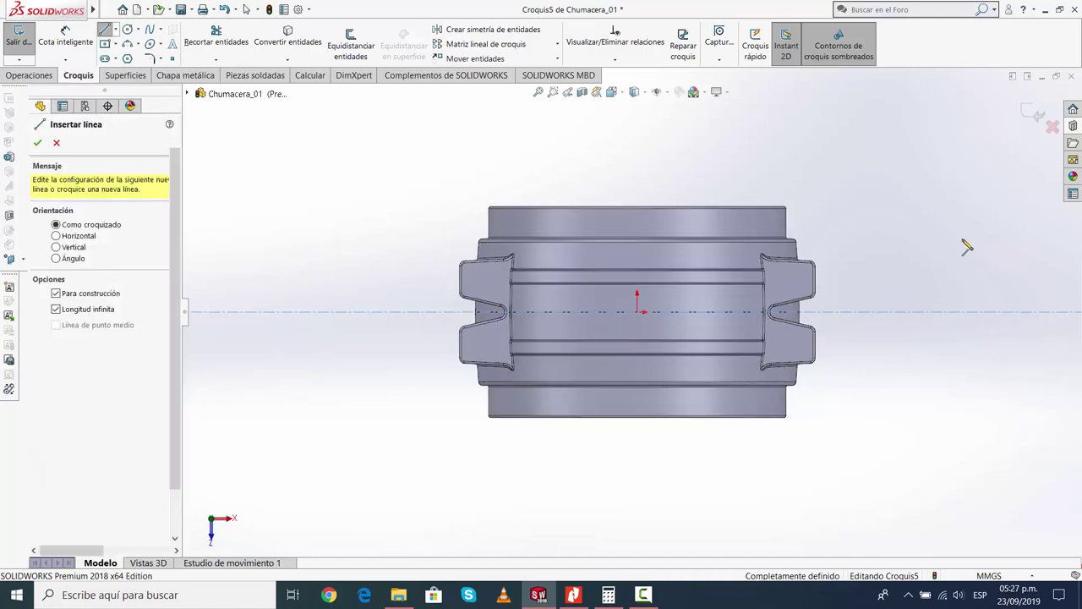
pyautogui.press('Escape')
# Draw a vertical midpoint construction line from the origin down past the part
pyautogui.click(116, 9)
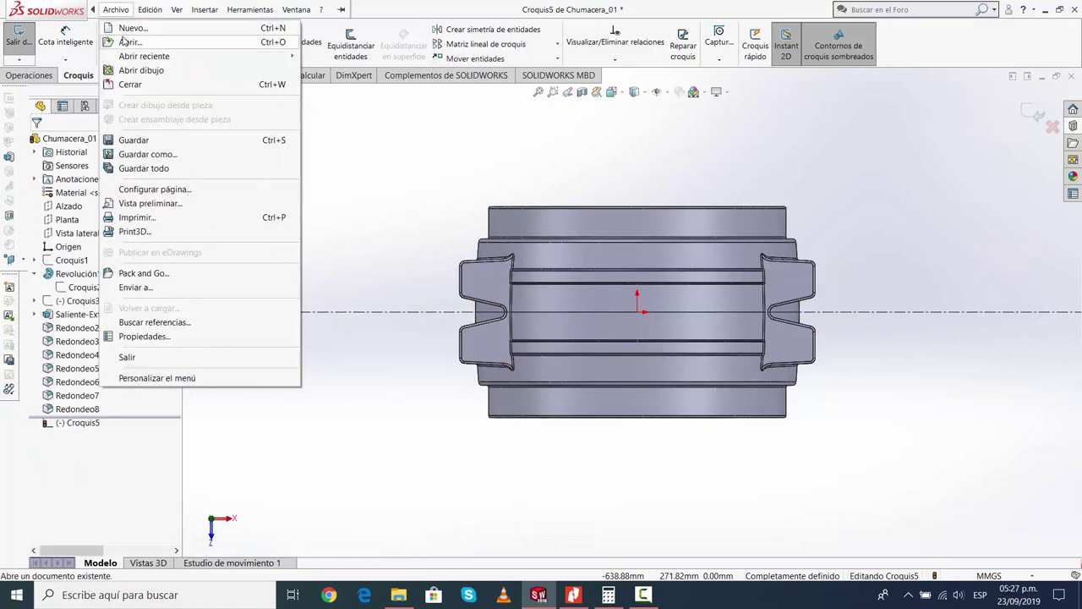
pyautogui.click(418, 5)
pyautogui.click(116, 29)
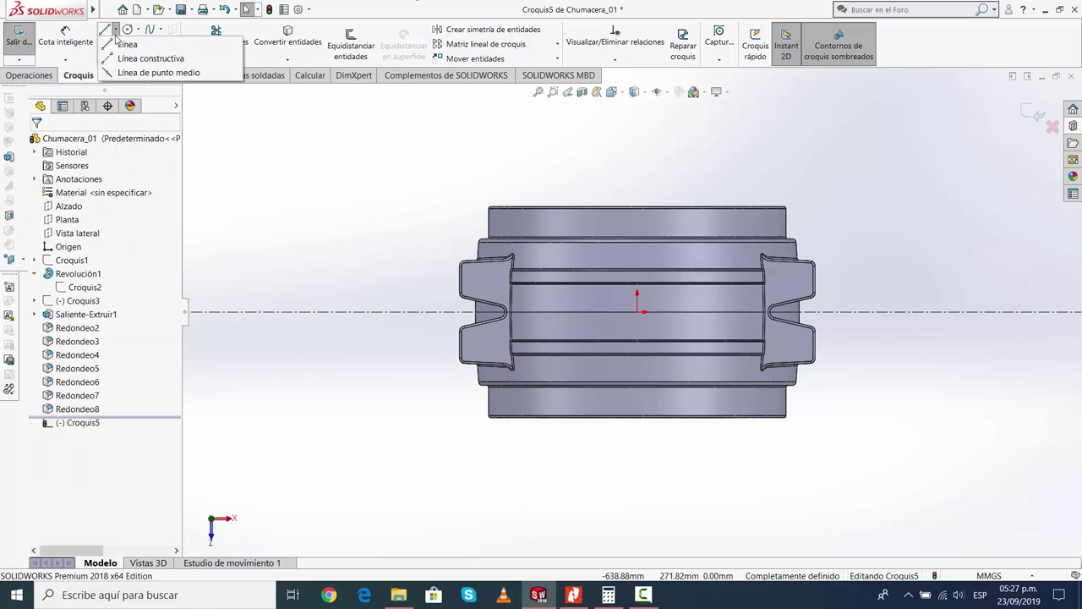
pyautogui.click(126, 53)
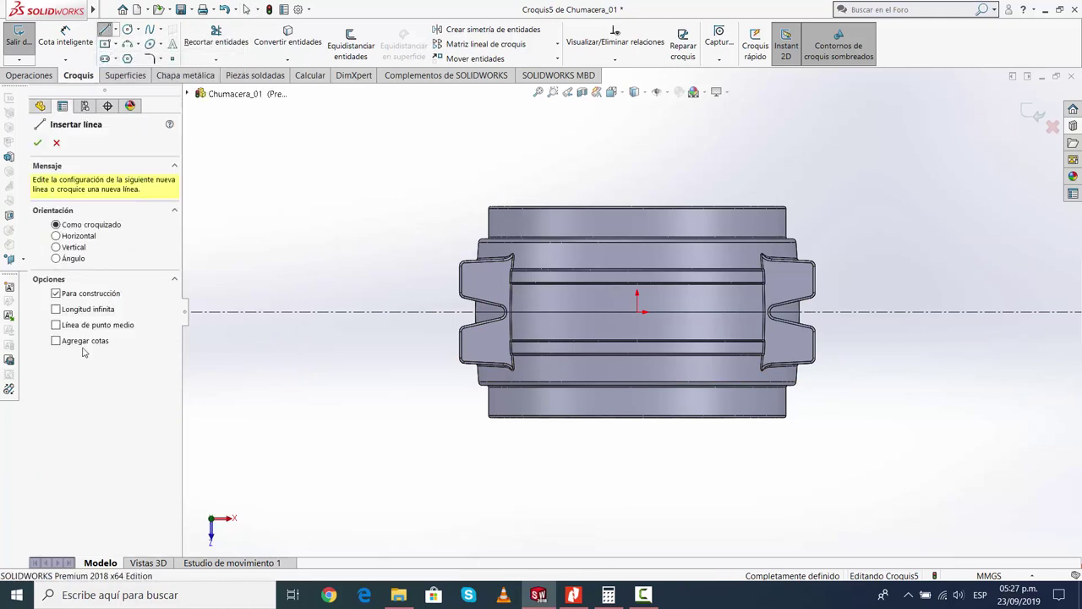
pyautogui.click(643, 310)
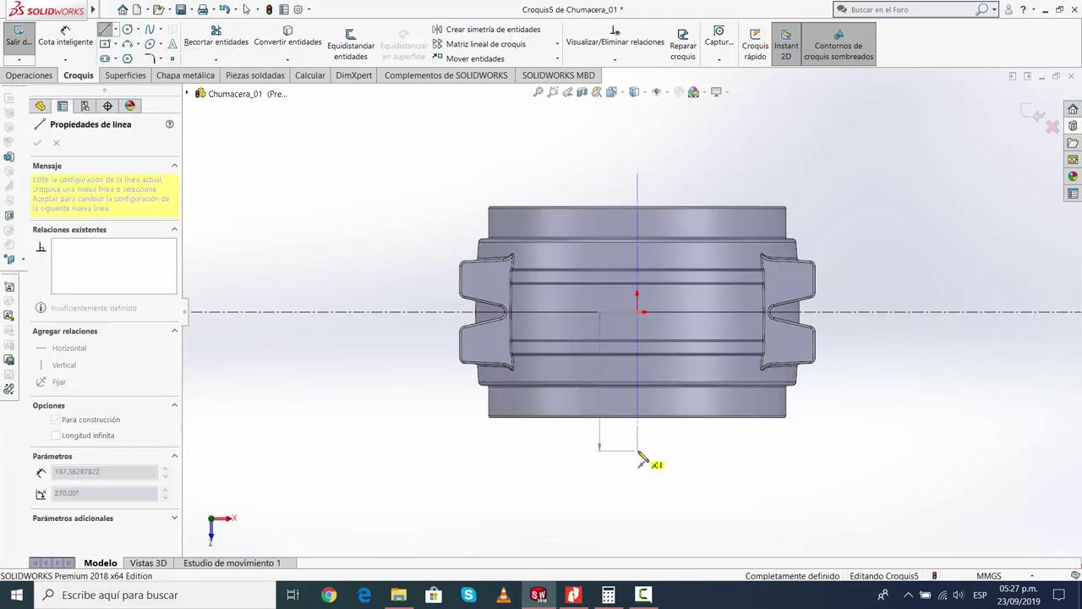
pyautogui.click(640, 454)
pyautogui.press('Escape')
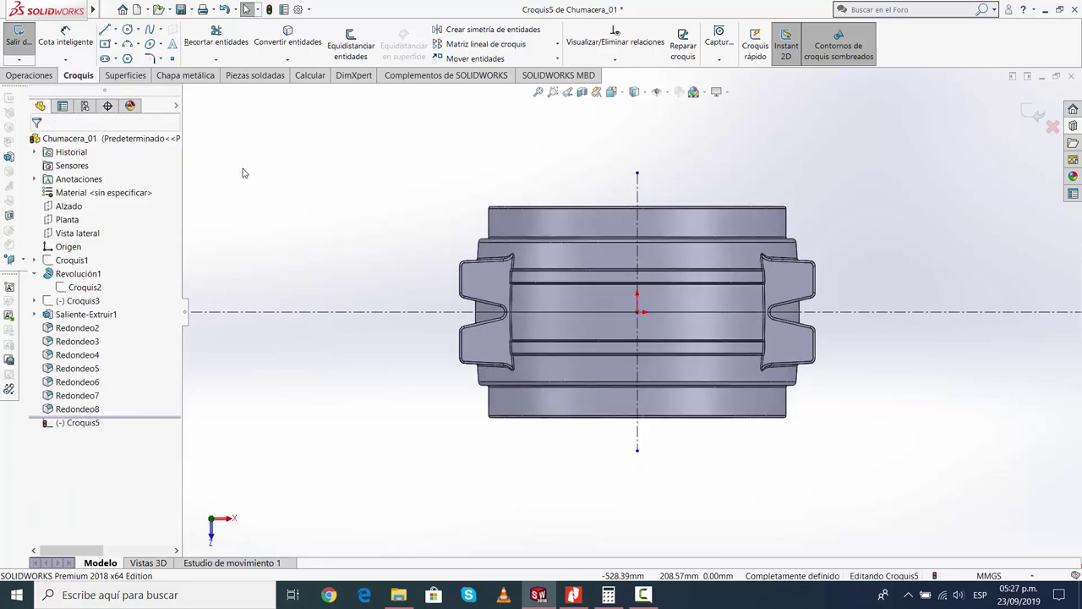
# Draw a circle on the left boss
pyautogui.click(127, 28)
pyautogui.scroll(-2, 480, 283)
pyautogui.scroll(-2, 481, 288)
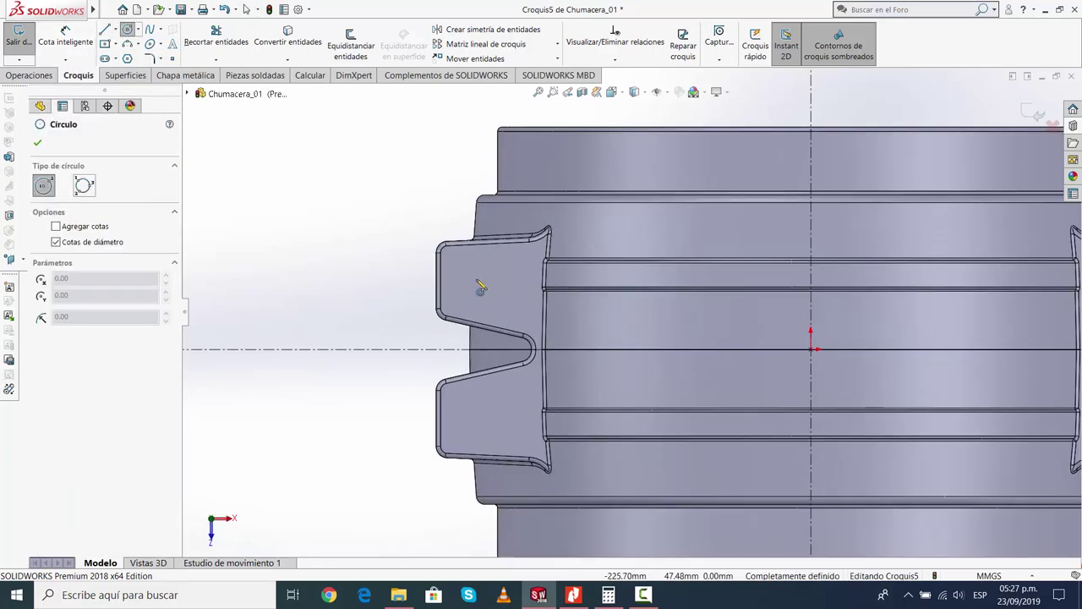
pyautogui.click(485, 278)
pyautogui.click(474, 292)
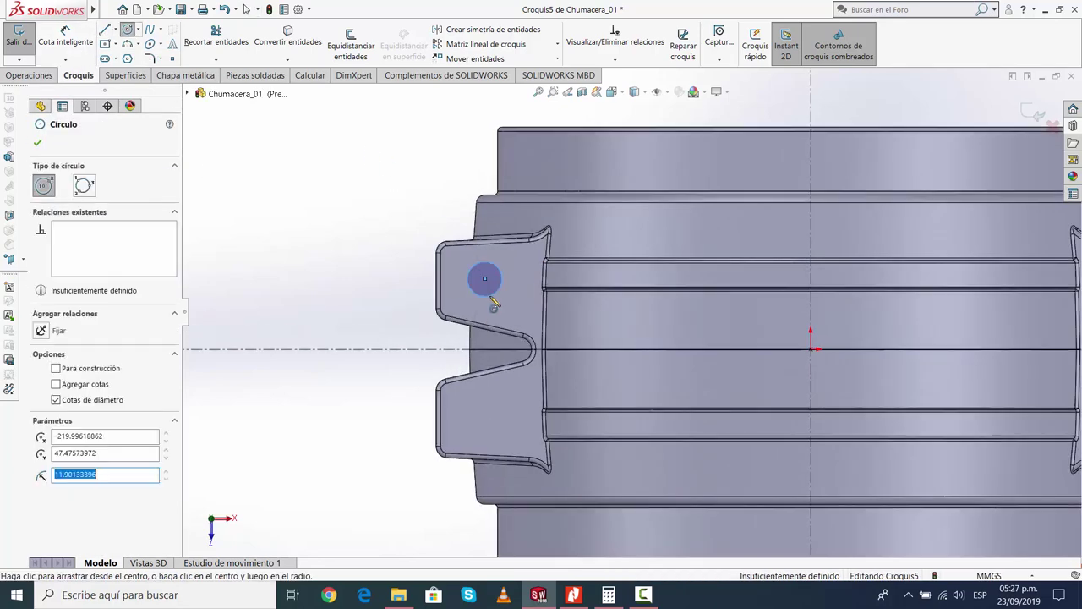
pyautogui.press('Escape')
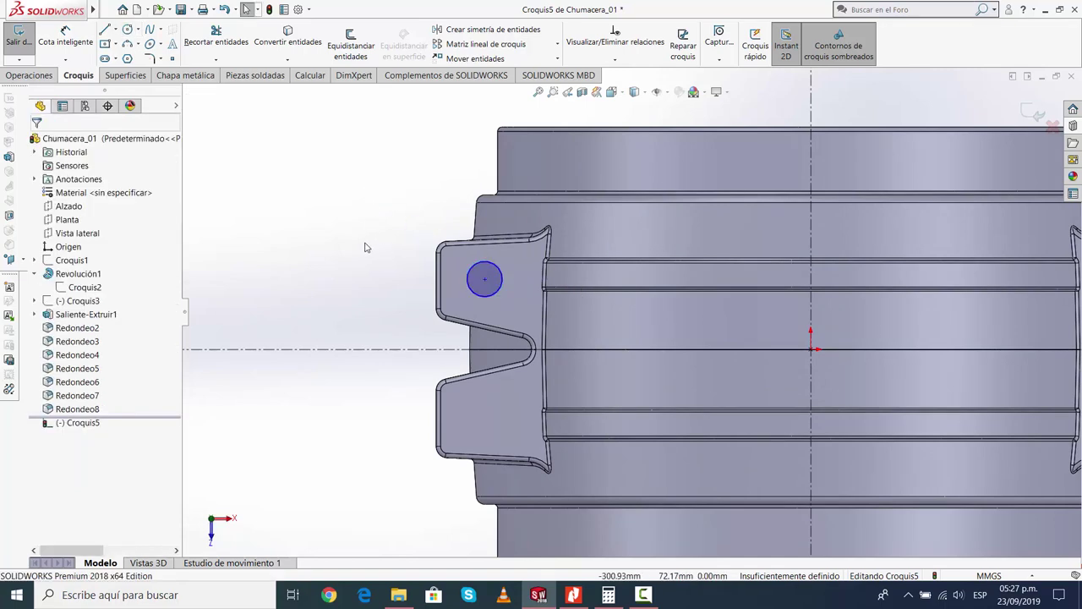
# Dimension the circle's diameter as 24 mm
pyautogui.click(73, 43)
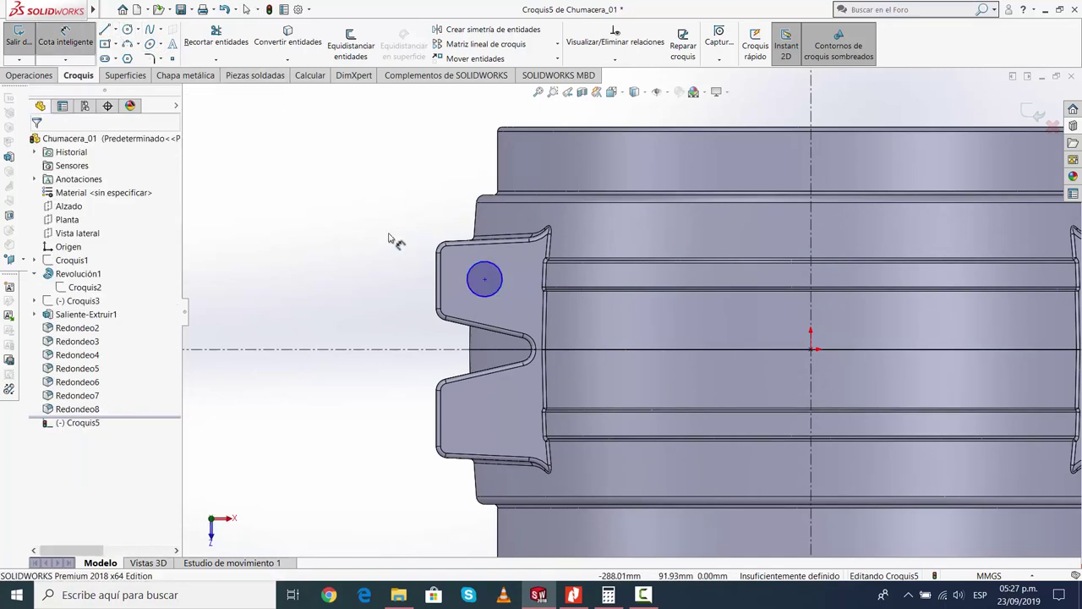
pyautogui.click(471, 282)
pyautogui.click(359, 272)
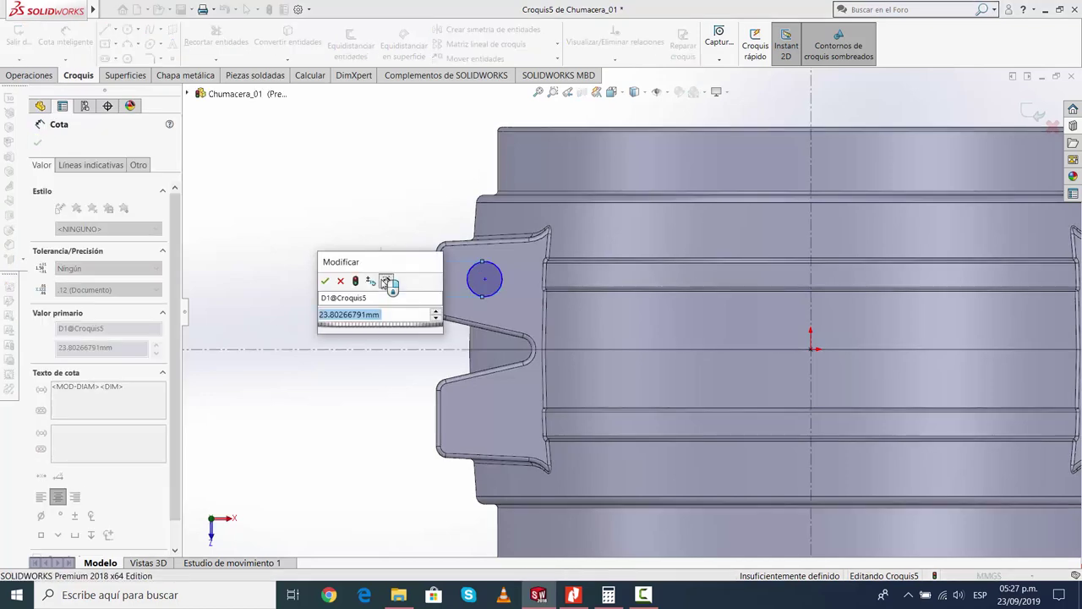
pyautogui.write('24')
pyautogui.press('Return')
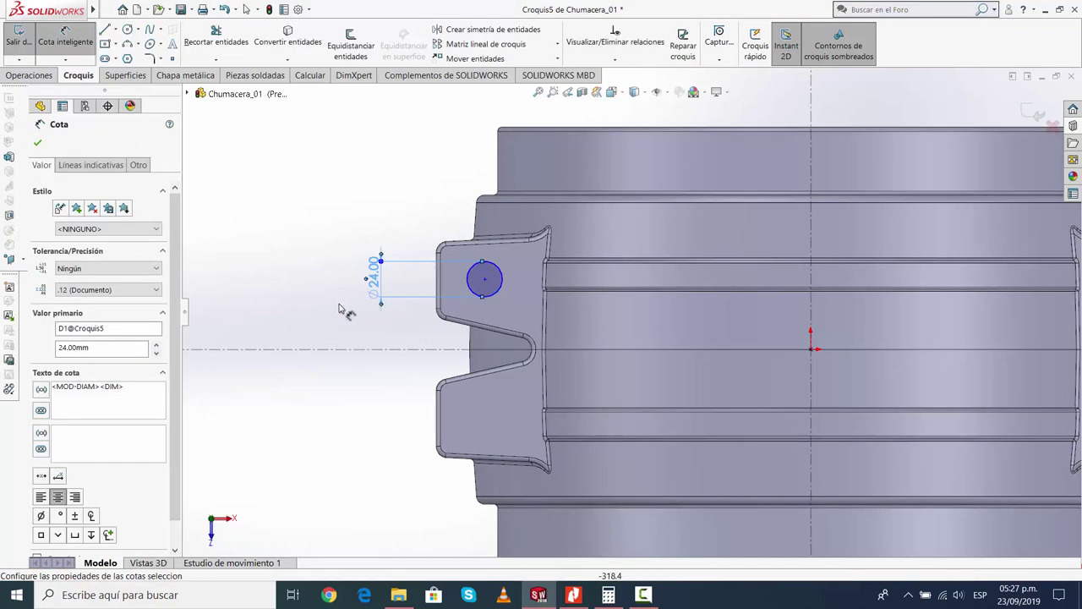
pyautogui.click(342, 310)
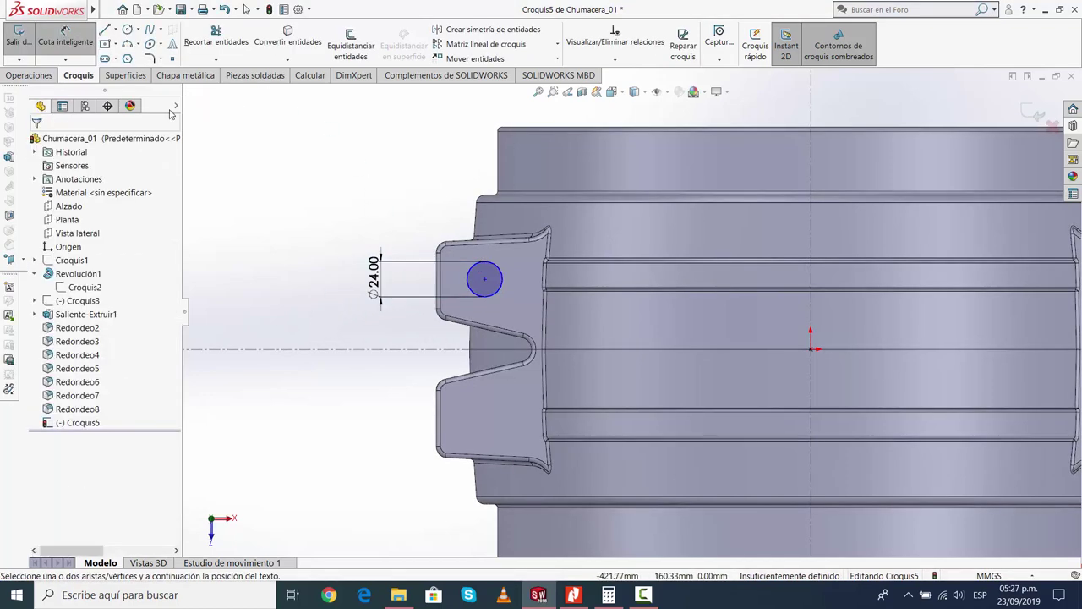
# Dimension the circle centre 76.65 mm from the horizontal centreline
pyautogui.click(484, 279)
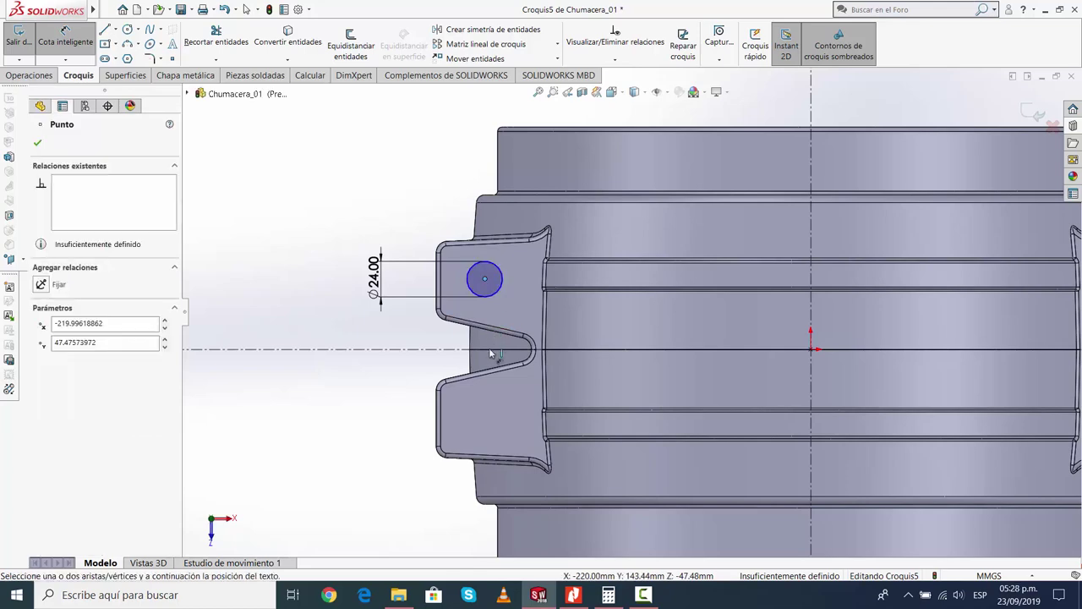
pyautogui.click(495, 349)
pyautogui.click(300, 381)
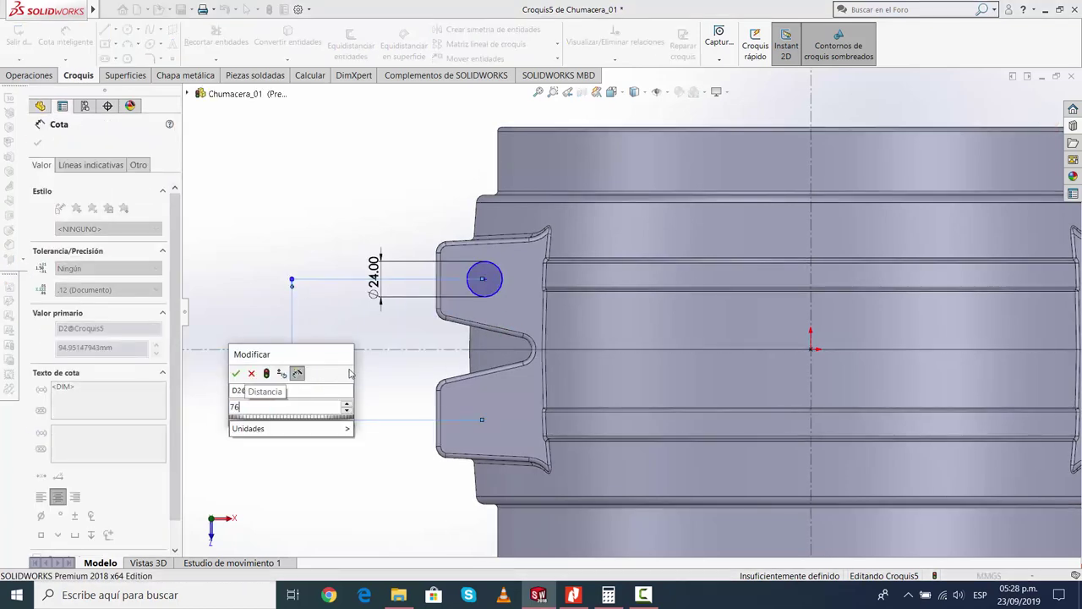
pyautogui.write('76.65')
pyautogui.press('Return')
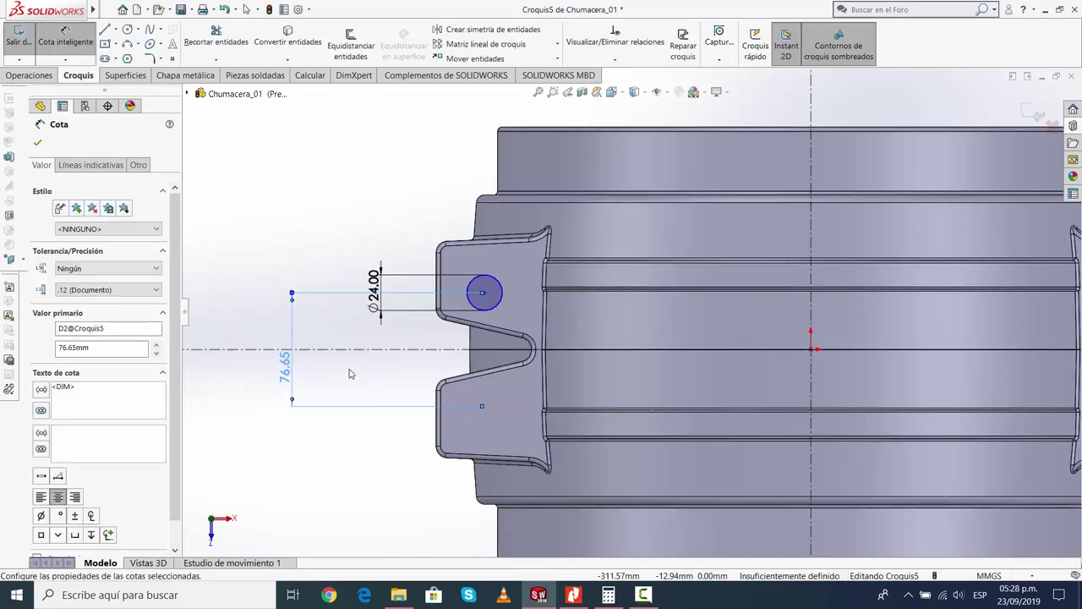
pyautogui.click(273, 248)
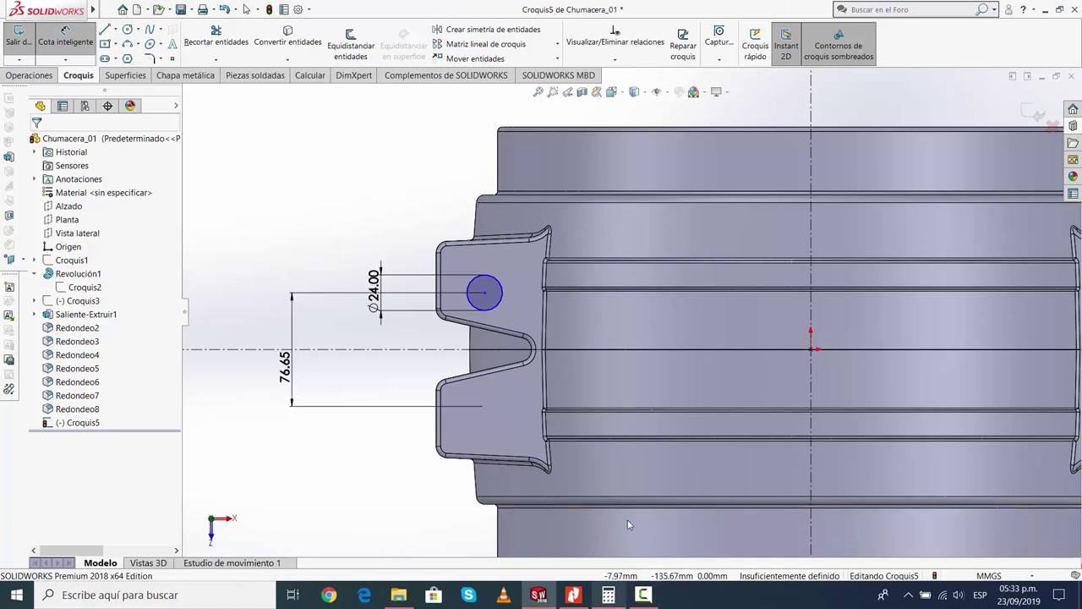
# Dimension the circle centre 223.42 mm from the vertical centreline
pyautogui.click(485, 294)
pyautogui.click(812, 317)
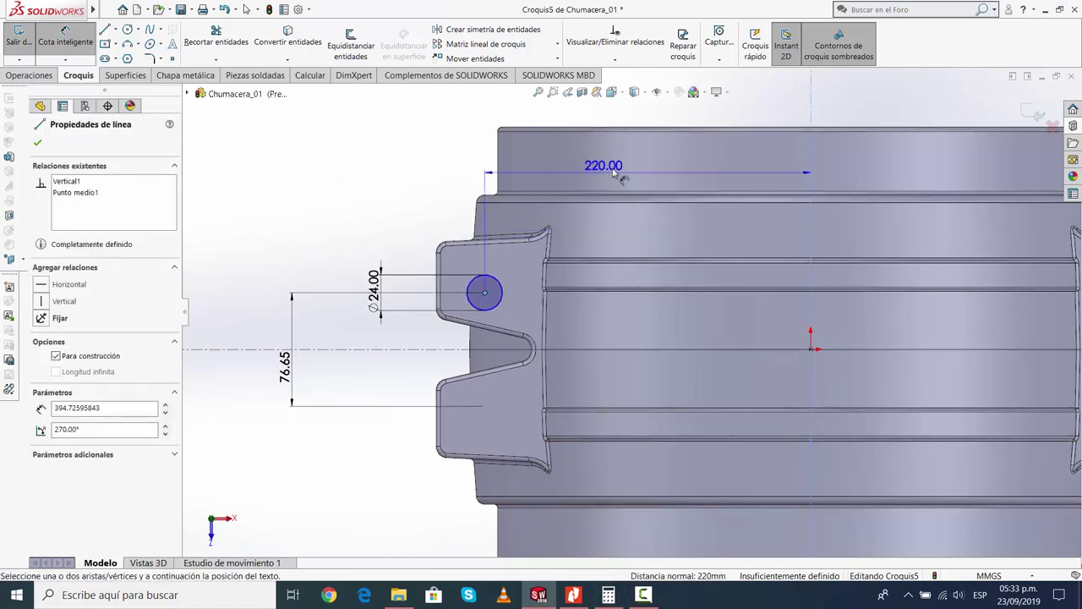
pyautogui.click(636, 170)
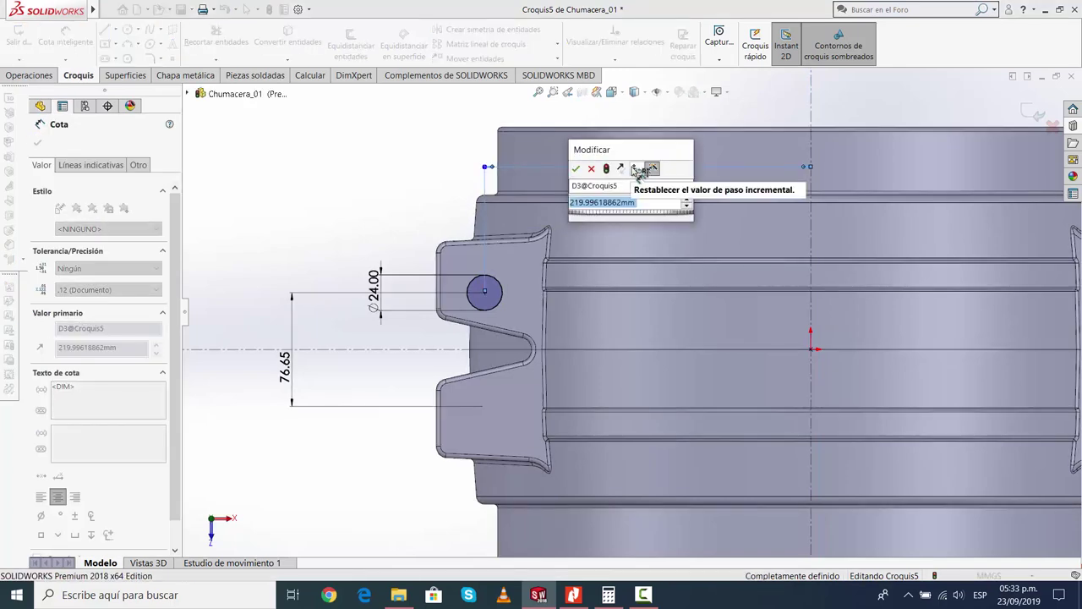
pyautogui.write('223.')
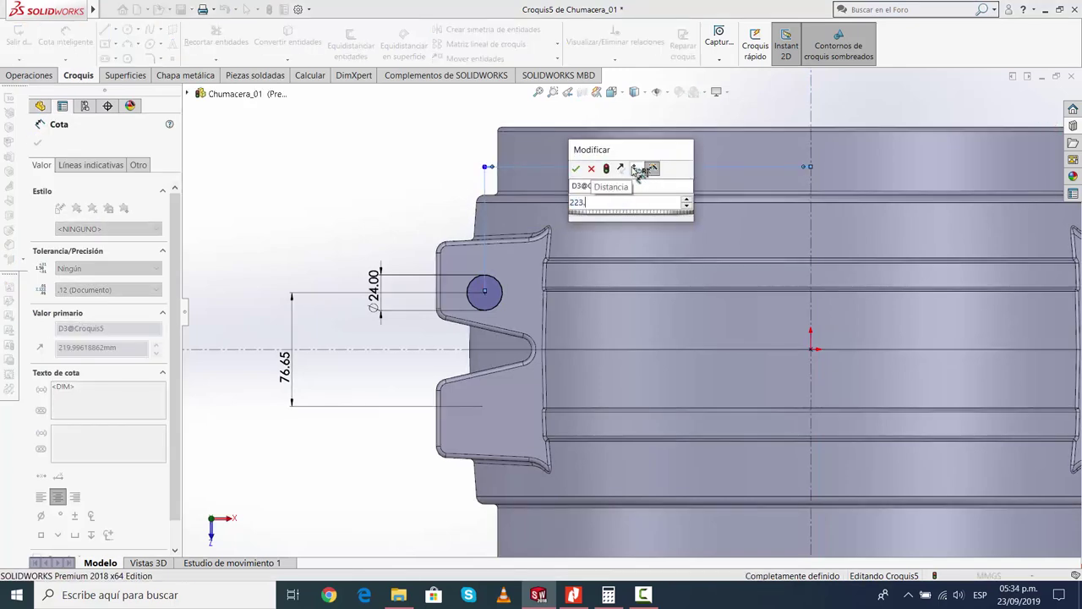
pyautogui.write('42')
pyautogui.press('Return')
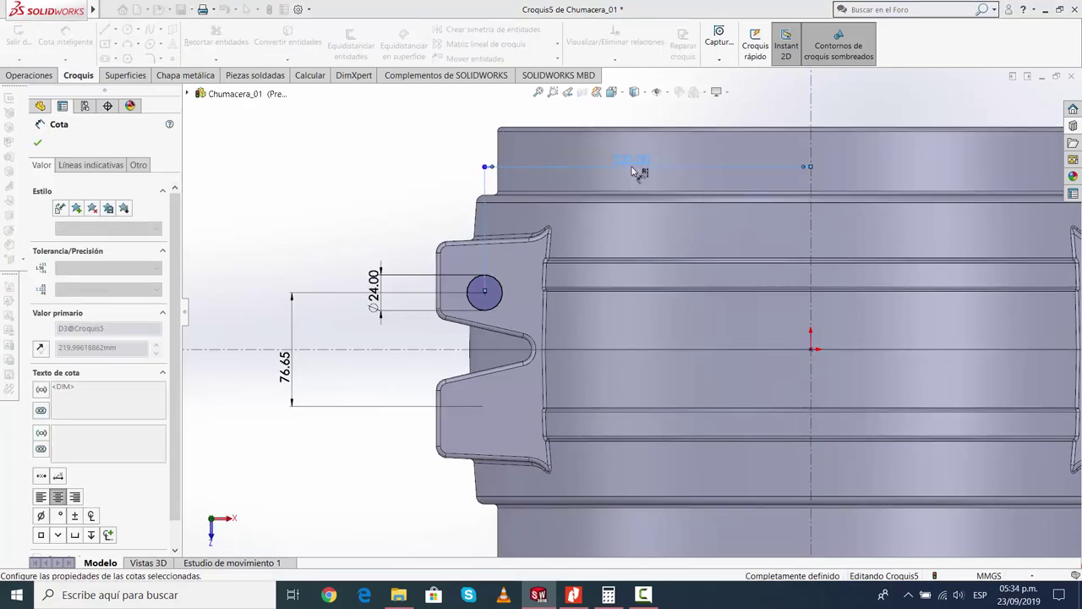
# Change the 76.65 vertical dimension to 88.70 mm and close the PropertyManager
pyautogui.click(331, 355)
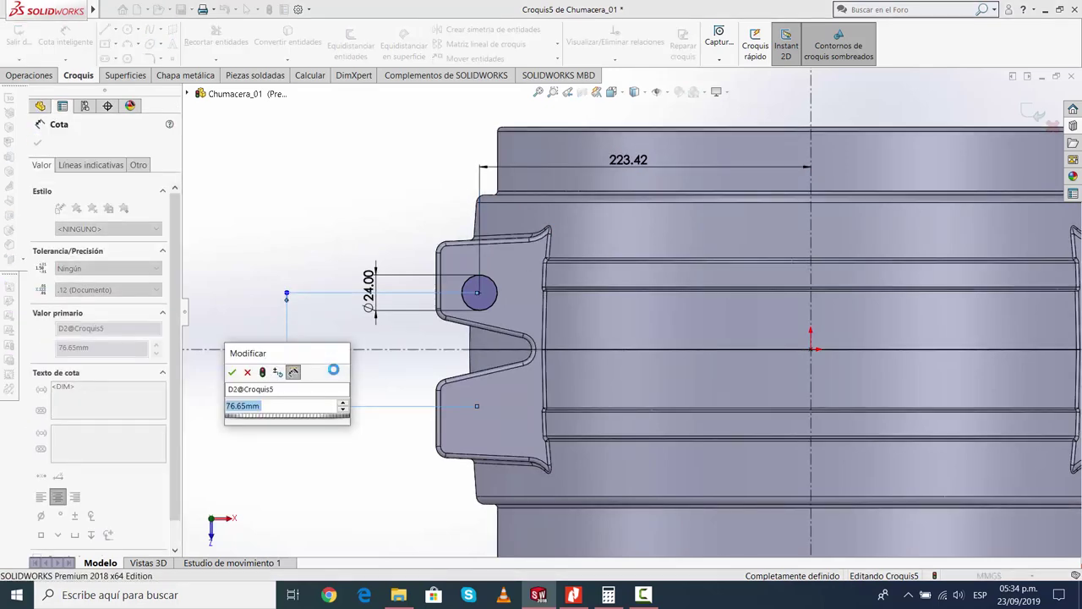
pyautogui.write('88.7')
pyautogui.press('Return')
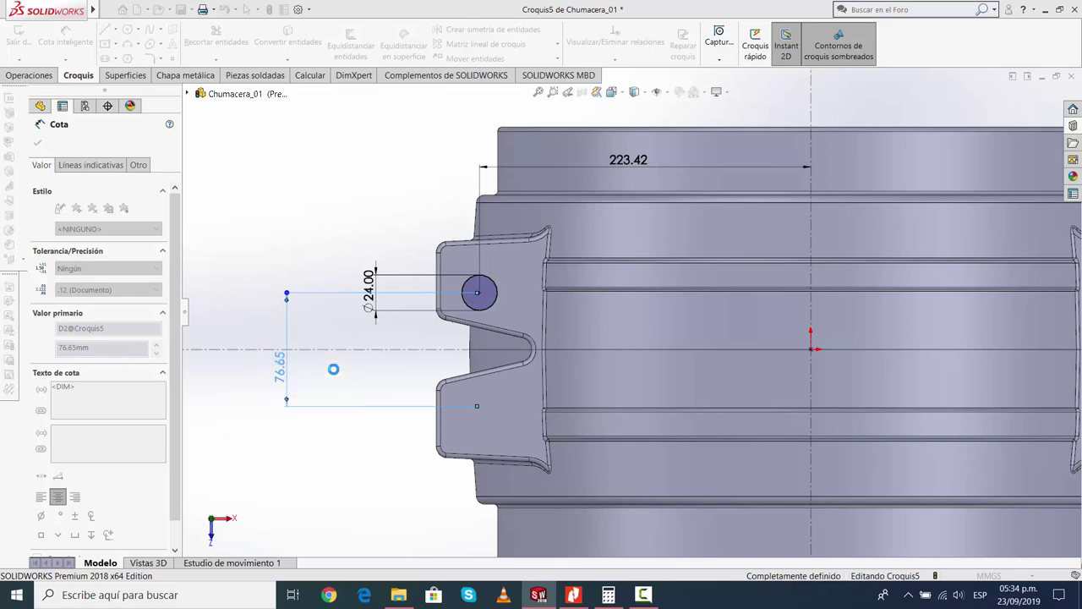
pyautogui.click(37, 145)
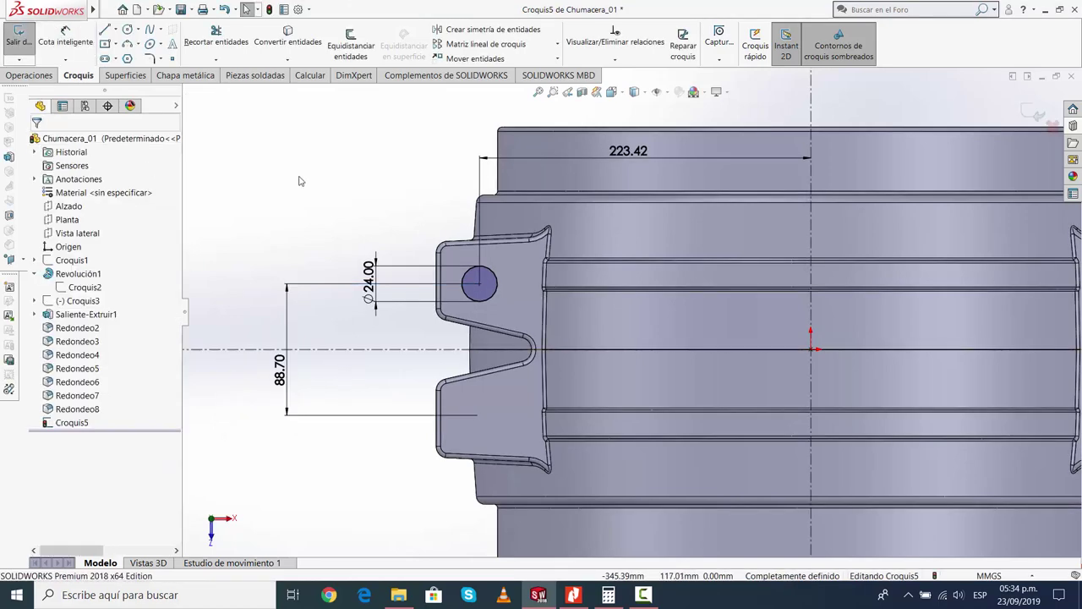
pyautogui.scroll(1, 463, 333)
pyautogui.scroll(1, 736, 300)
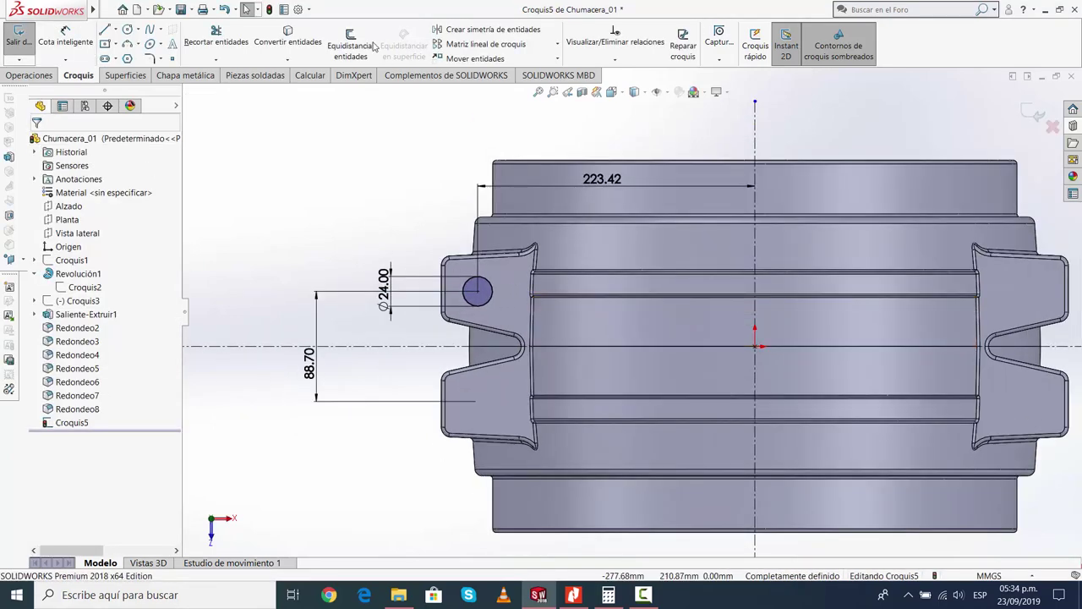
# Mirror the Ø24 circle about the vertical centreline to the right side
pyautogui.click(506, 29)
pyautogui.click(478, 291)
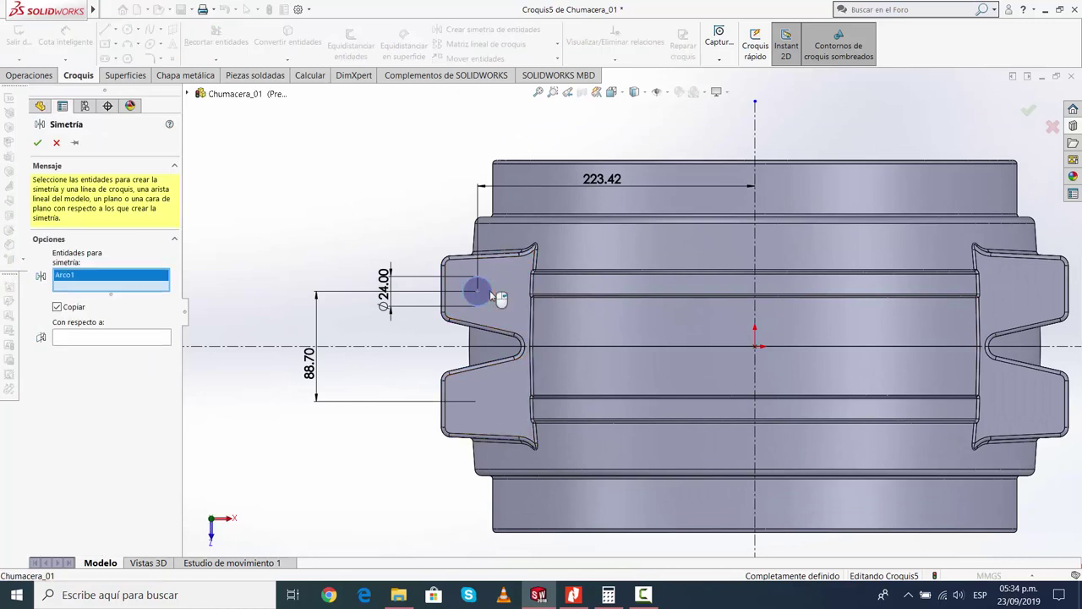
pyautogui.click(144, 340)
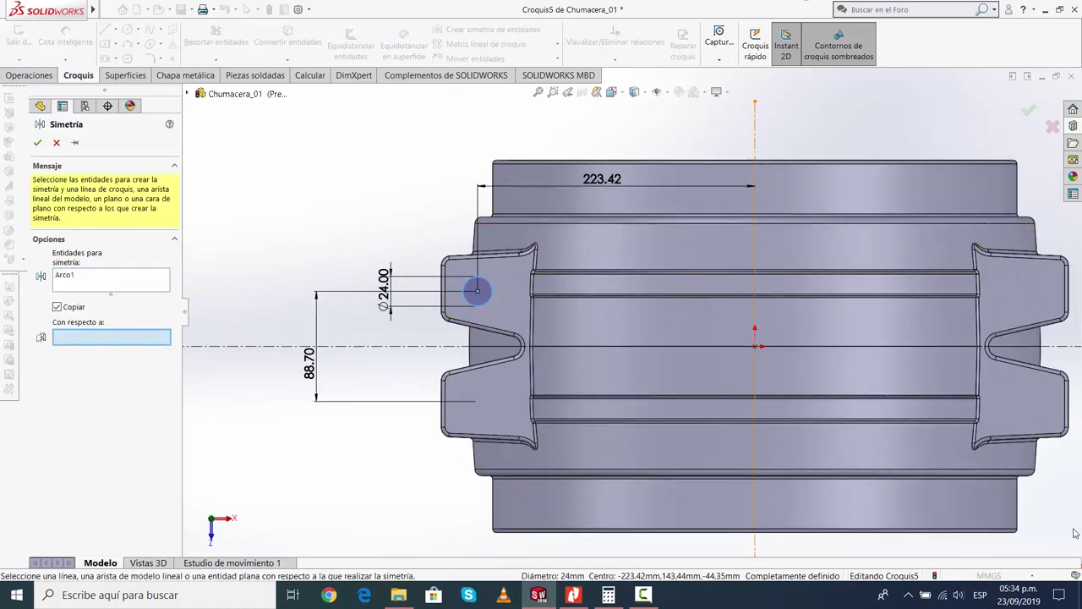
pyautogui.click(755, 148)
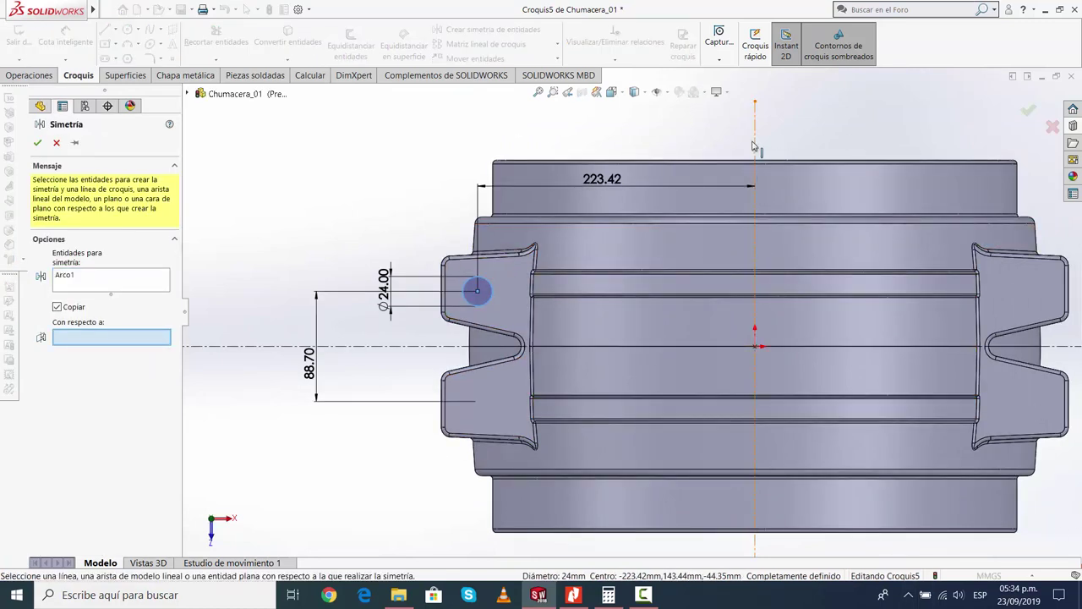
pyautogui.click(37, 142)
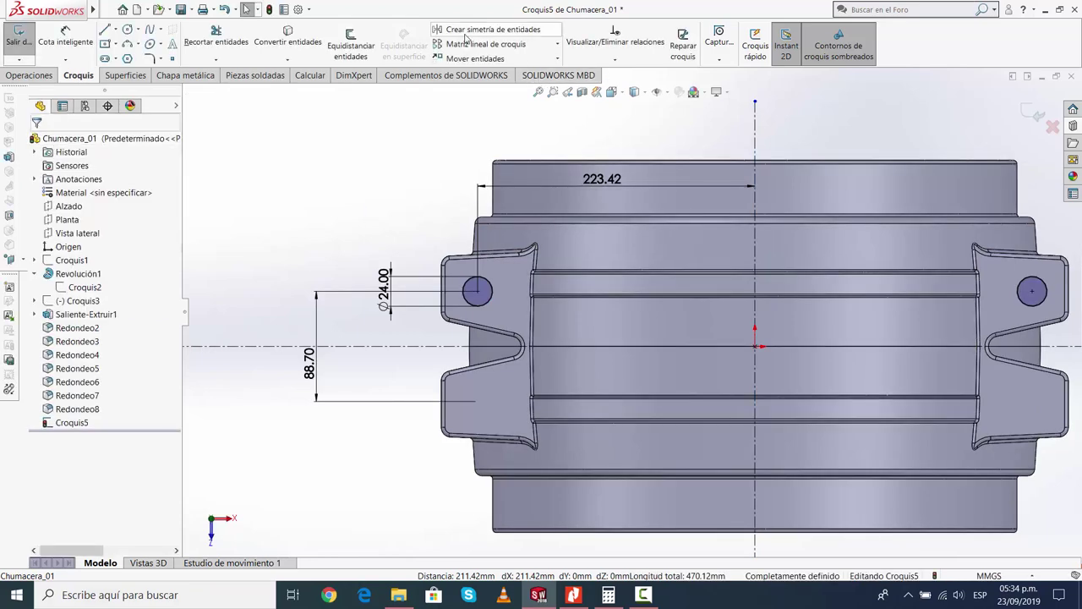
# Mirror both circles about the horizontal centreline and exit the sketch
pyautogui.click(506, 30)
pyautogui.click(477, 291)
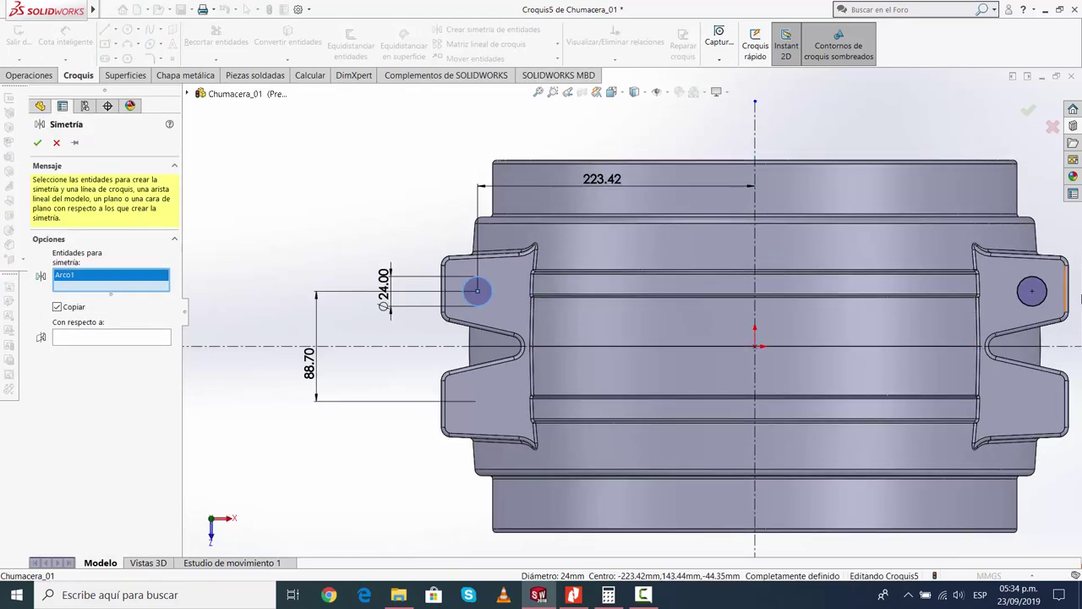
pyautogui.click(1031, 291)
pyautogui.click(244, 347)
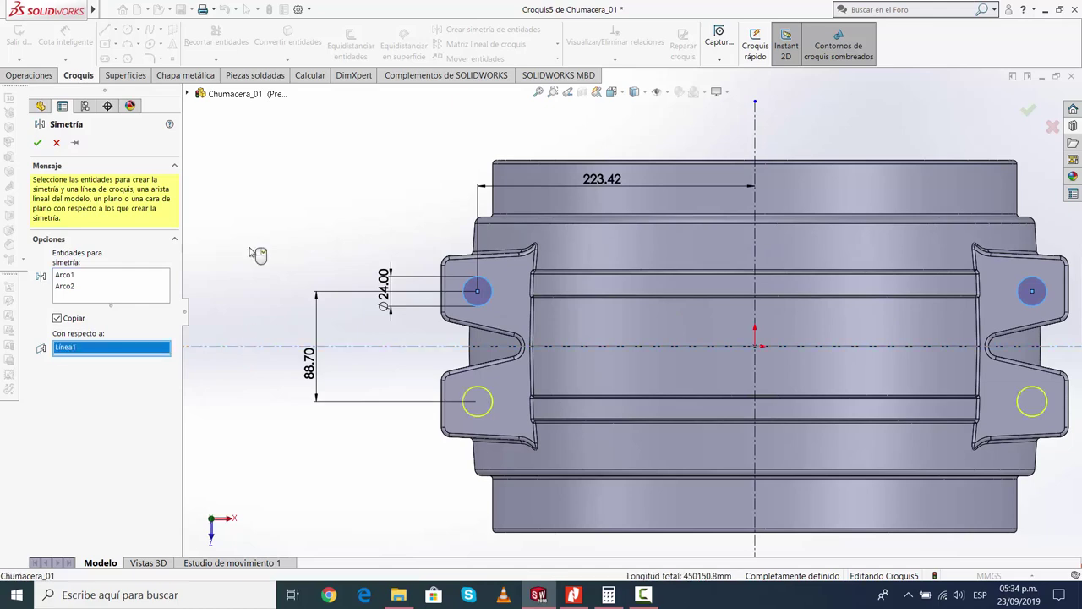
pyautogui.click(37, 142)
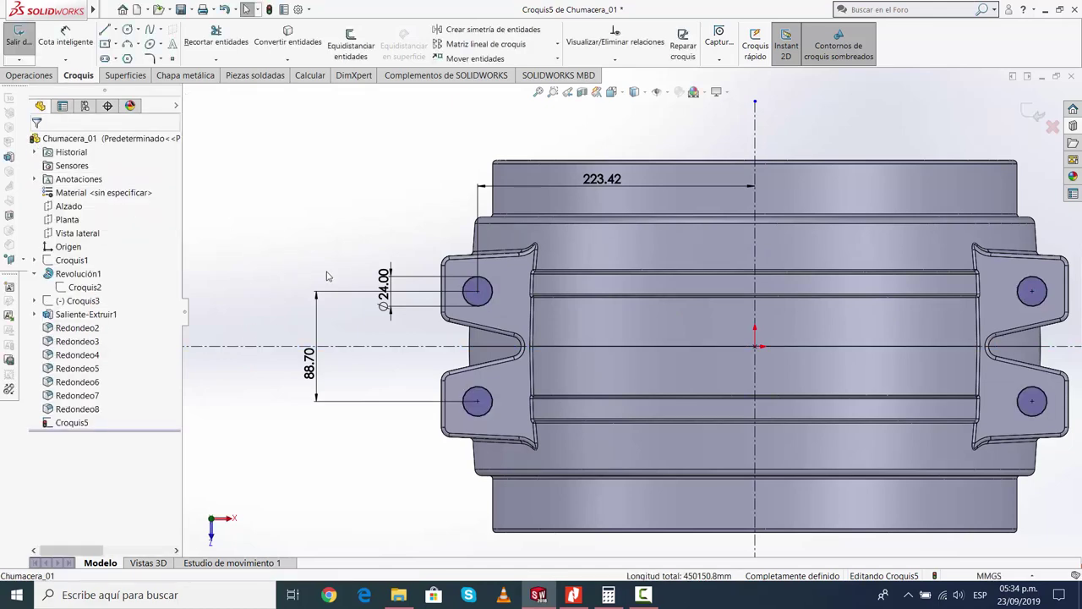
pyautogui.click(18, 38)
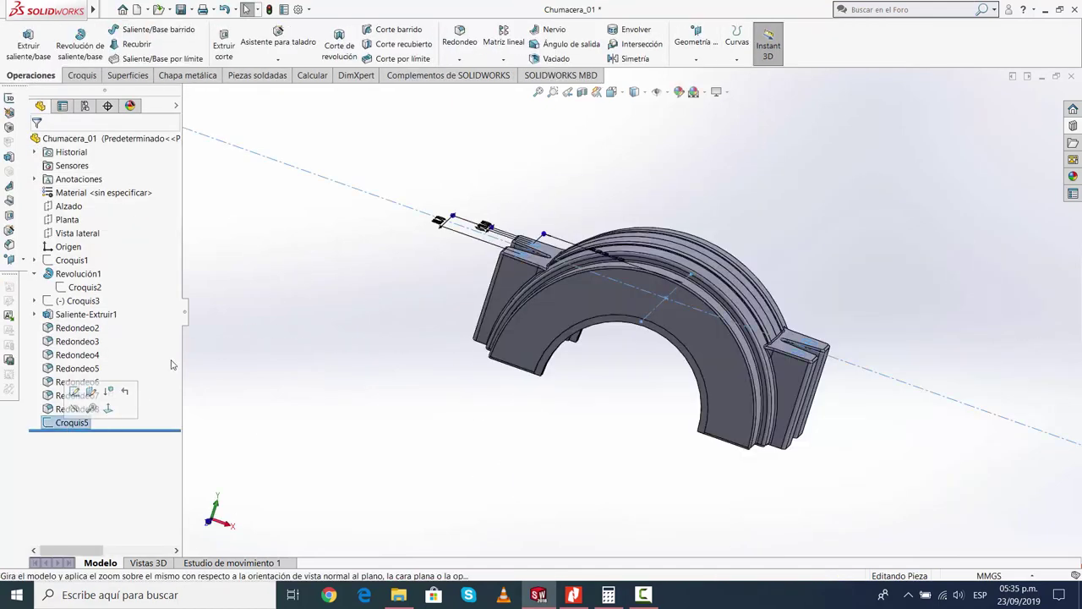
# Cut the four circles through the flanges as Cortar-Extruir1 and inspect the holes
pyautogui.click(224, 47)
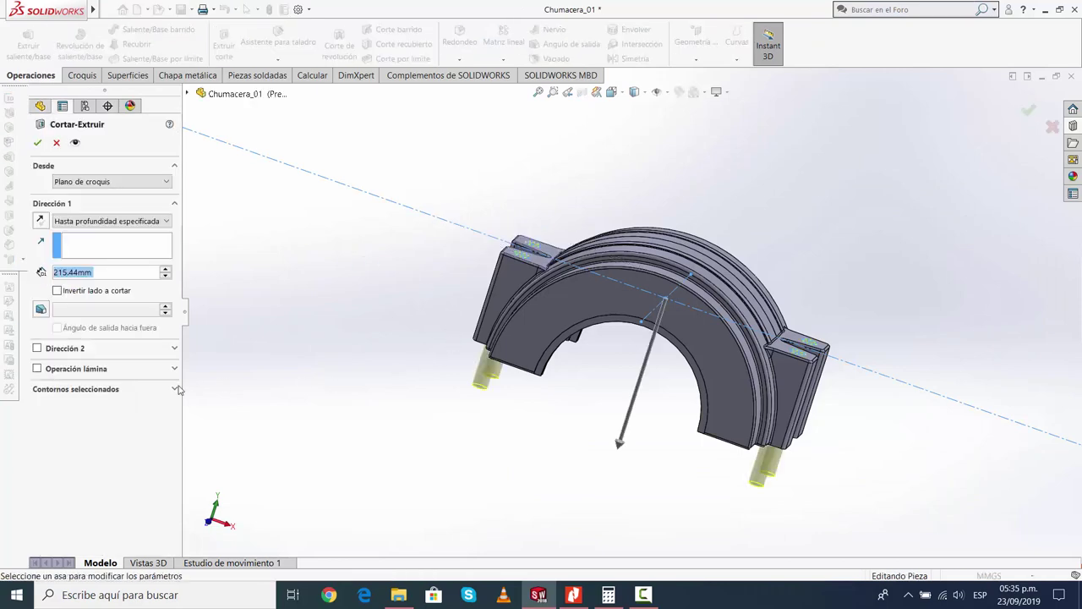
pyautogui.click(37, 142)
pyautogui.moveTo(386, 341)
pyautogui.mouseDown(button='middle')
pyautogui.moveTo(588, 419)
pyautogui.moveTo(665, 353)
pyautogui.mouseUp(button='middle')
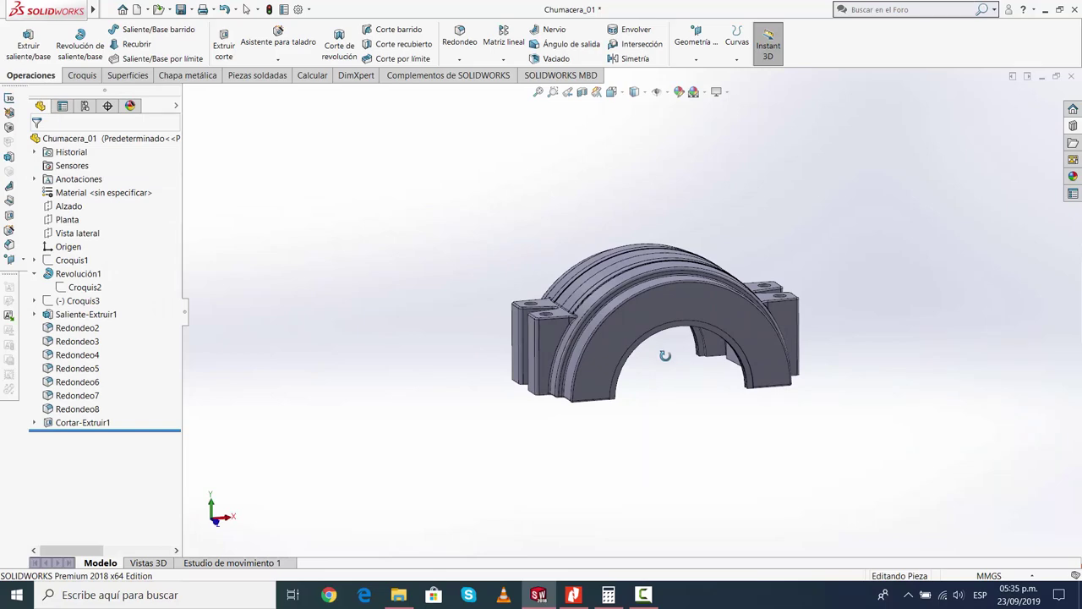
pyautogui.moveTo(665, 356); pyautogui.dragTo(711, 332, button='middle')
# Start a new sketch, Croquis7, on the Alzado plane
pyautogui.scroll(-3, 711, 331)
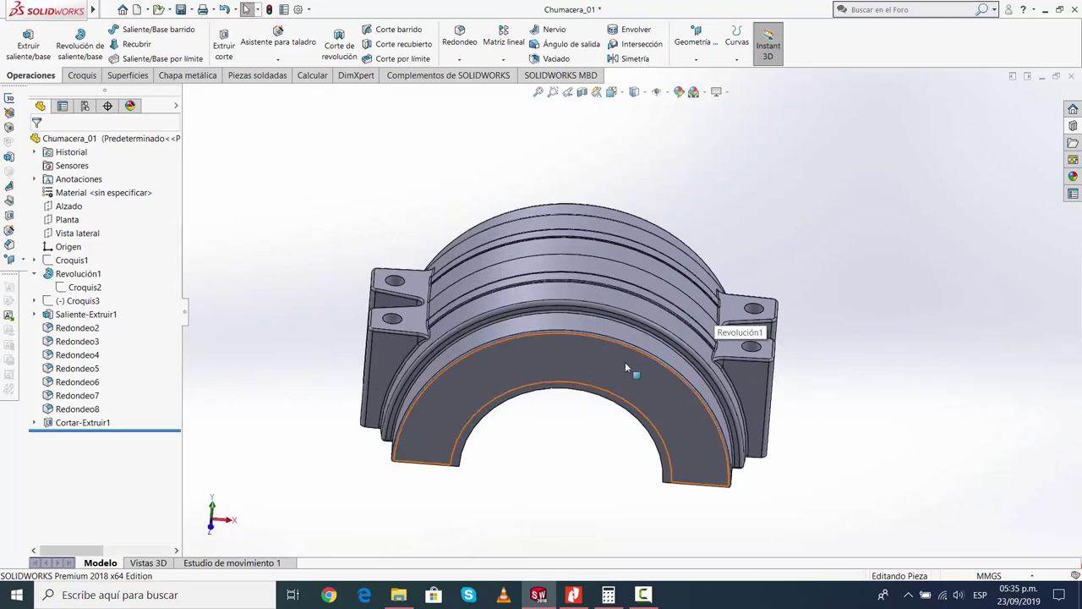
pyautogui.moveTo(626, 368); pyautogui.dragTo(606, 542, button='middle')
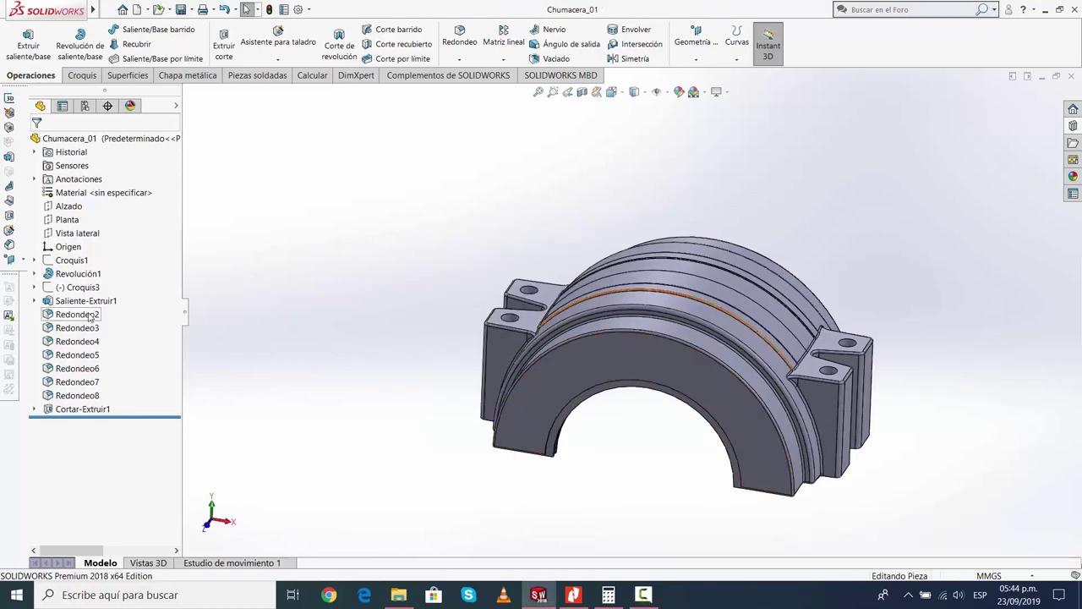
pyautogui.click(68, 206)
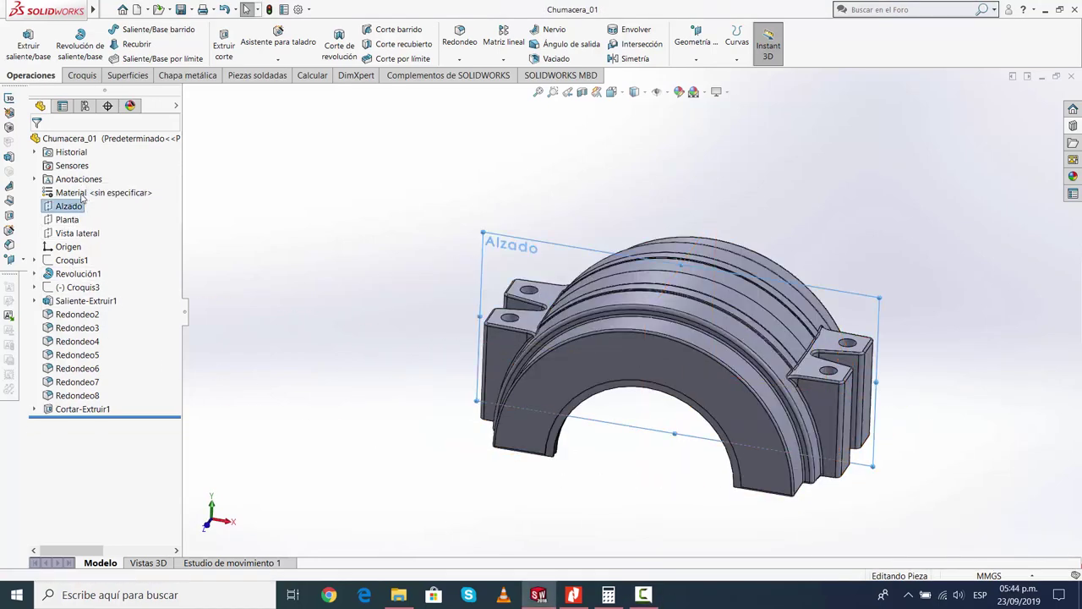
pyautogui.click(85, 190)
# Viewing the sketch plane straight on, draw two vertical centrelines, one through the origin
pyautogui.click(634, 91)
pyautogui.click(621, 135)
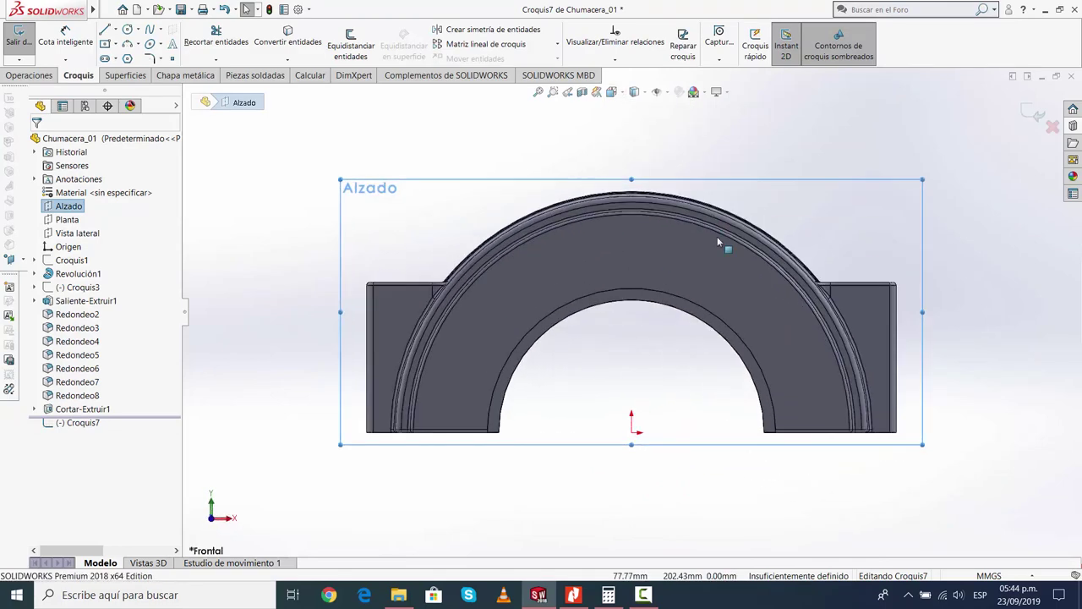
pyautogui.click(115, 28)
pyautogui.click(140, 48)
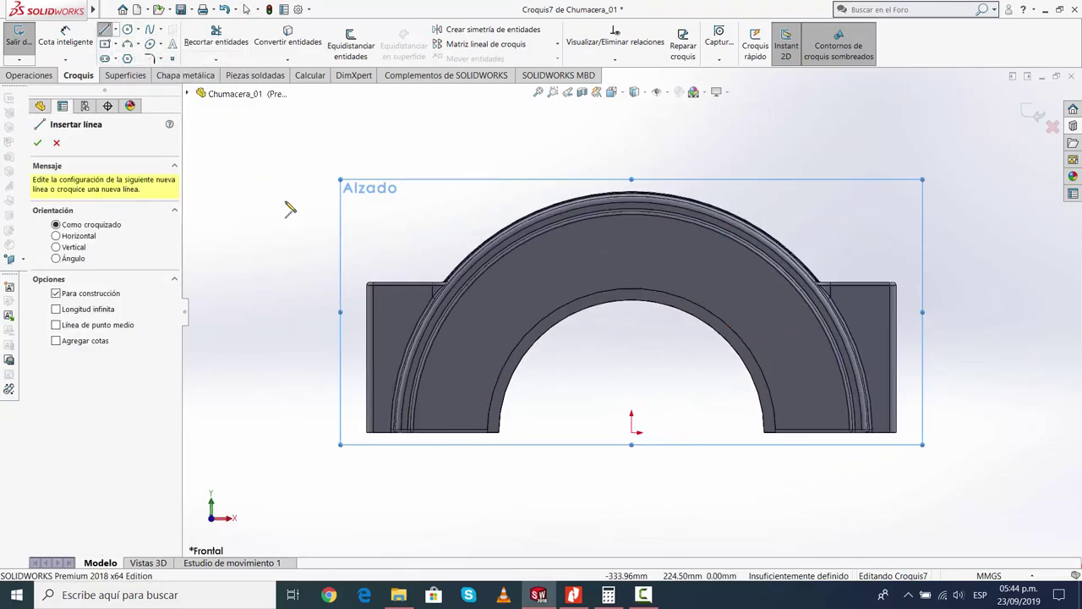
pyautogui.click(631, 432)
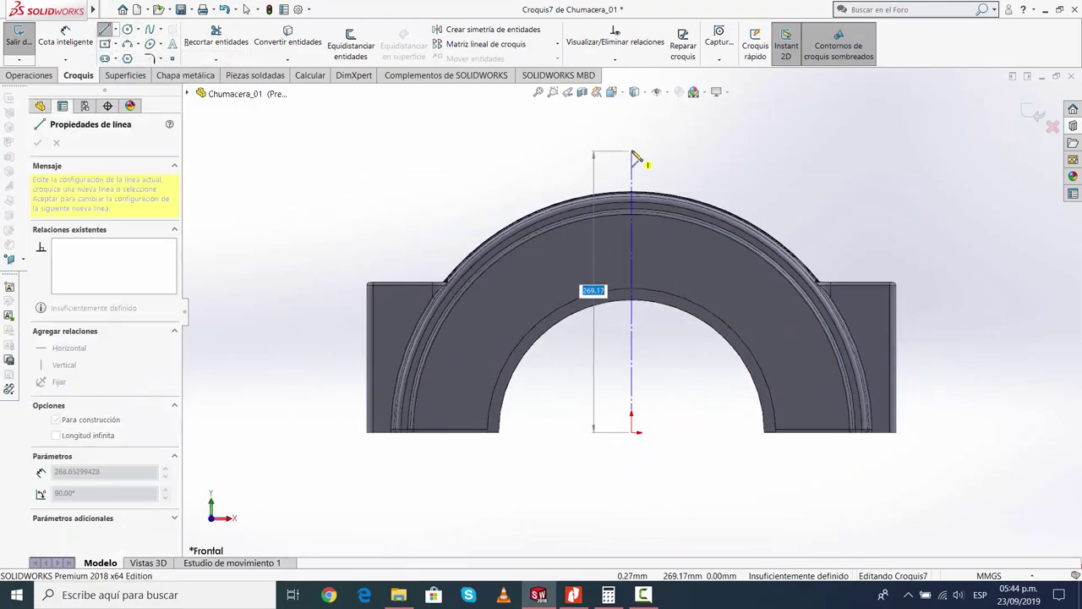
pyautogui.click(632, 147)
pyautogui.press('Escape')
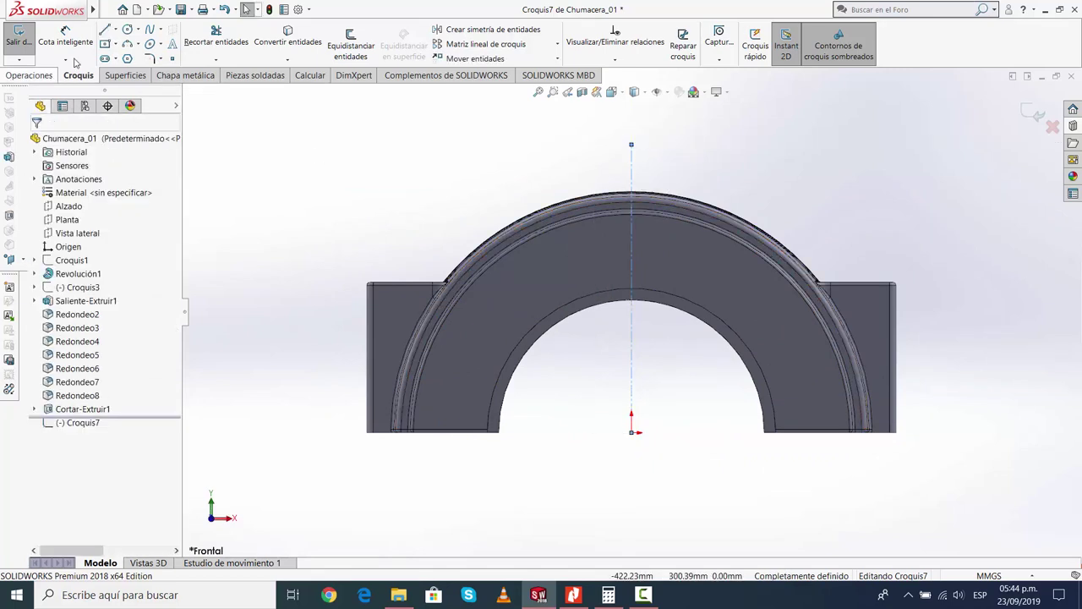
pyautogui.click(115, 29)
pyautogui.click(139, 54)
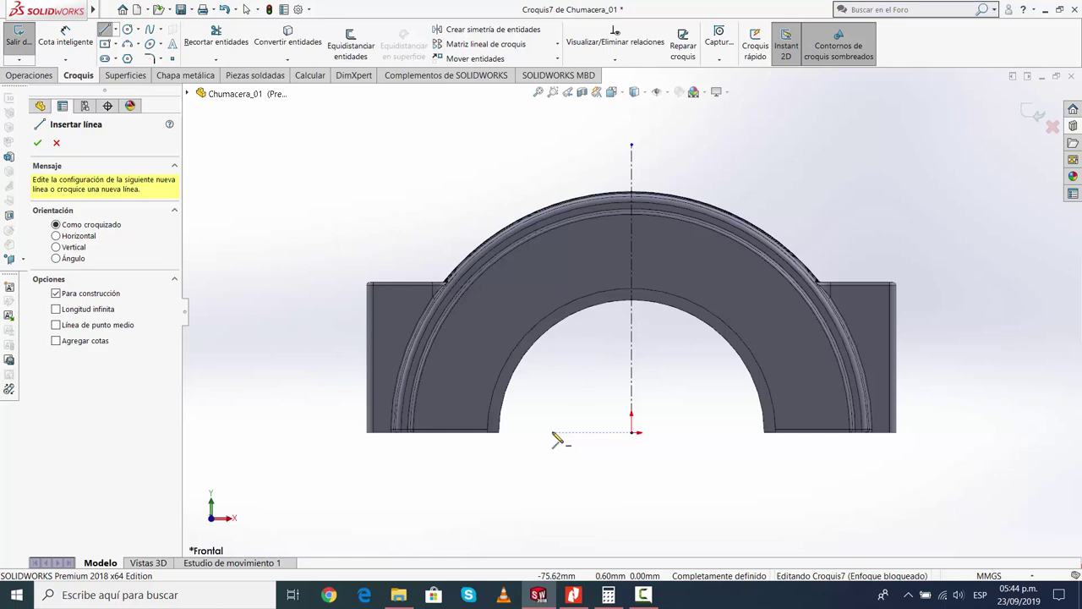
pyautogui.click(554, 432)
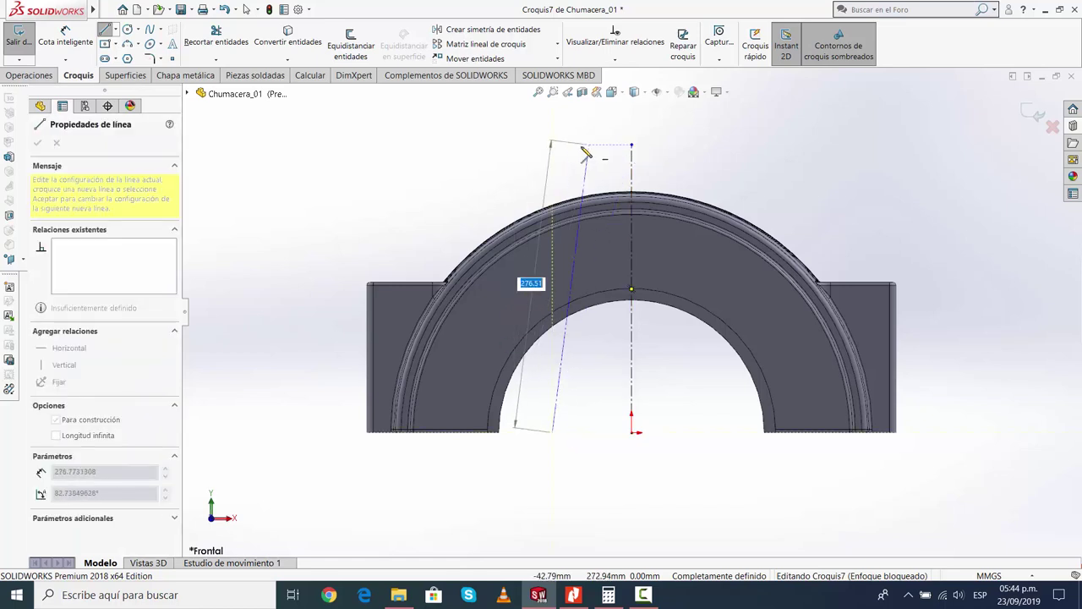
pyautogui.click(553, 146)
pyautogui.press('Escape')
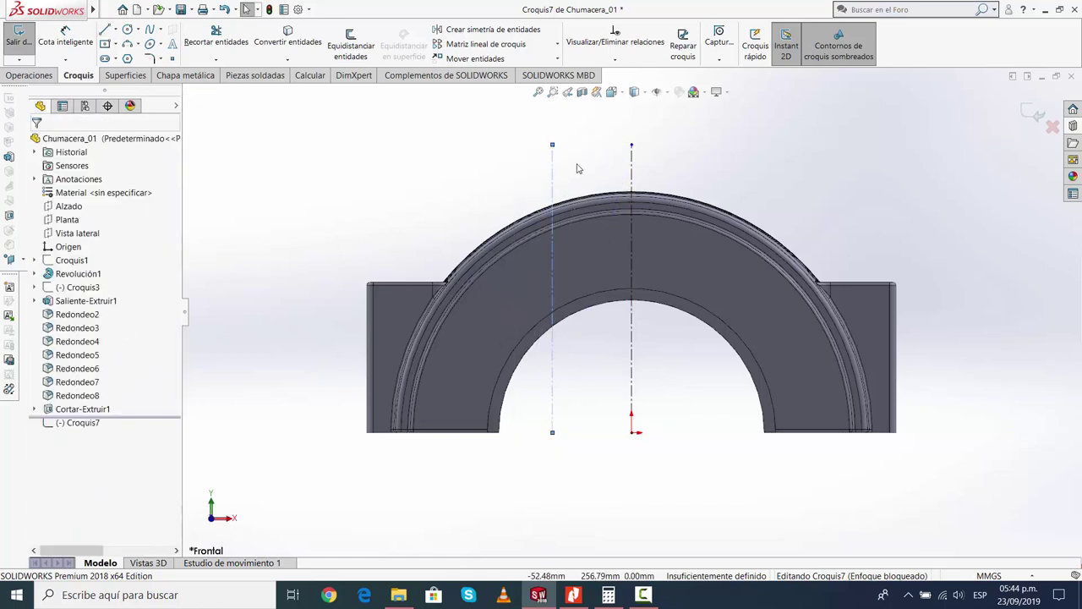
# Dimension the spacing between the two centrelines as 104.80 mm per the reference drawing
pyautogui.click(65, 38)
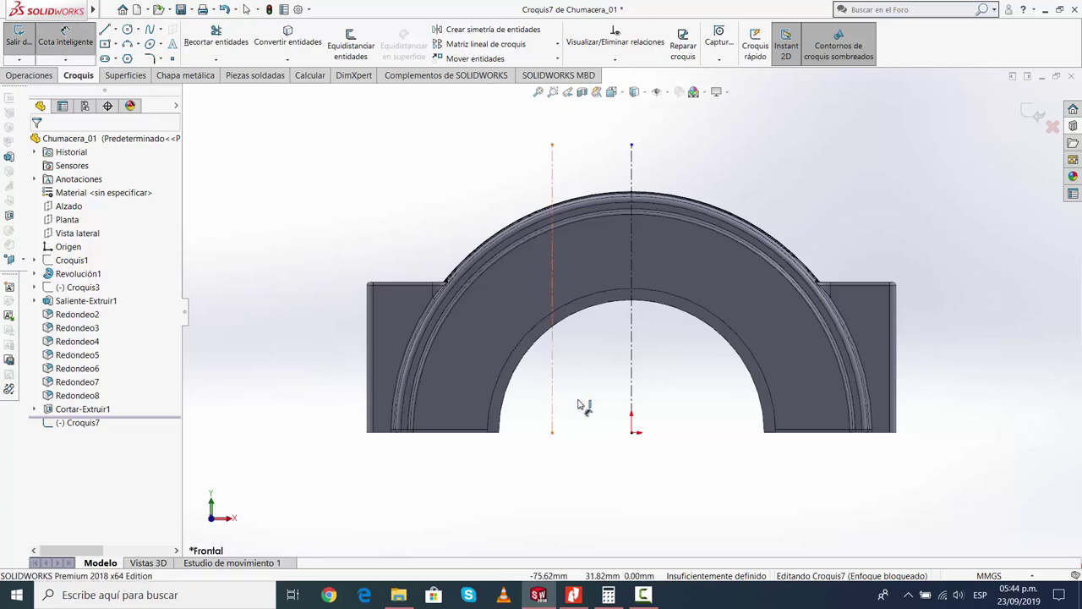
pyautogui.click(632, 398)
pyautogui.click(552, 402)
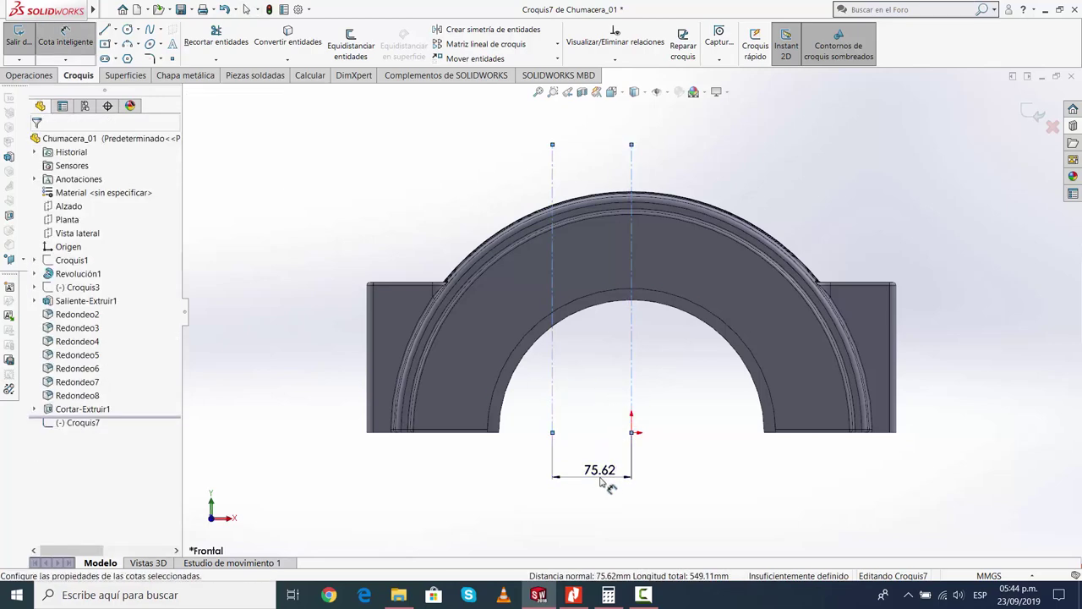
pyautogui.click(602, 480)
pyautogui.click(573, 595)
pyautogui.scroll(3, 877, 343)
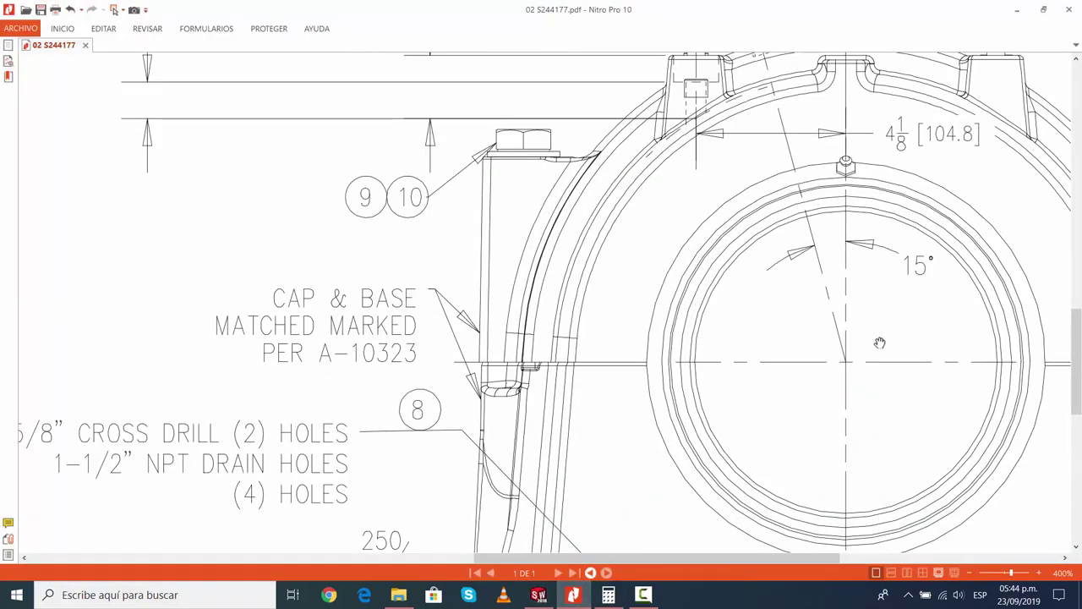
pyautogui.scroll(3, 845, 331)
pyautogui.click(538, 594)
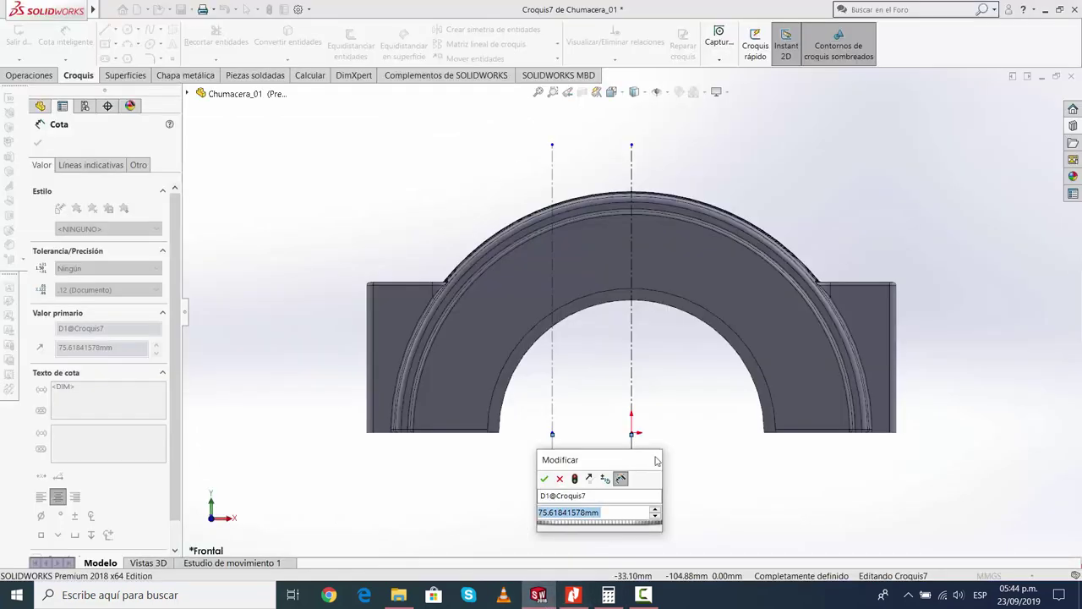
pyautogui.write('104.8')
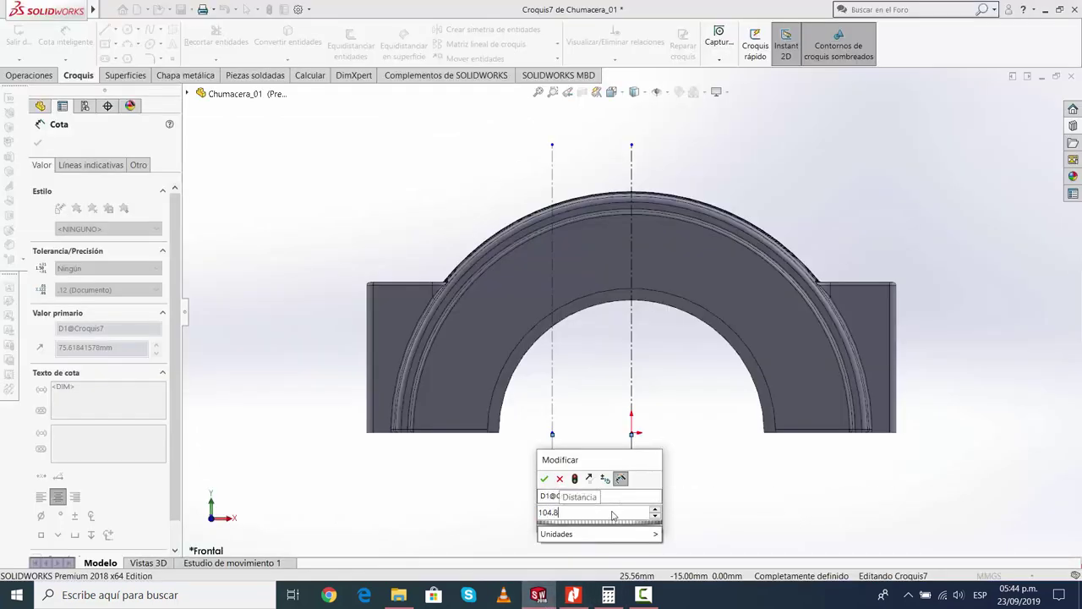
pyautogui.press('Return')
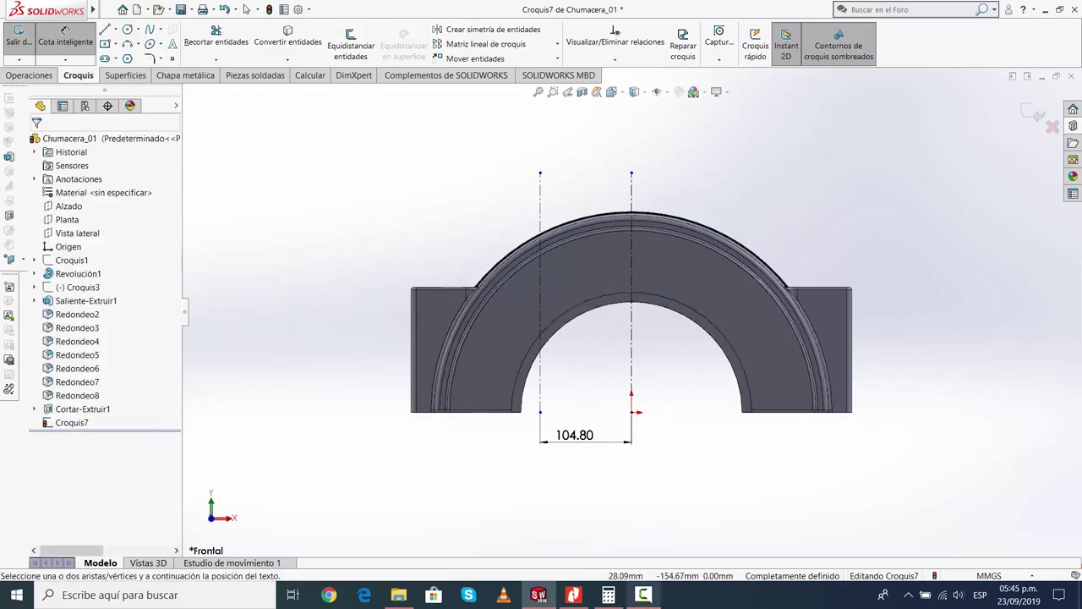
pyautogui.scroll(-2, 579, 264)
# Draw a vertical line rising from the arch's outer edge
pyautogui.scroll(-3, 556, 245)
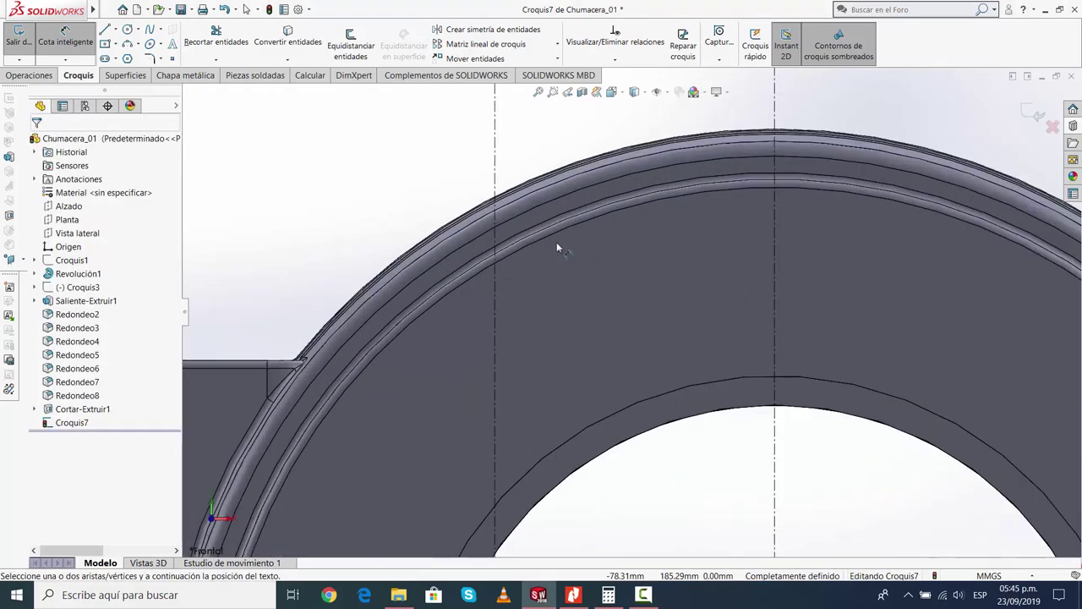
pyautogui.press('Escape')
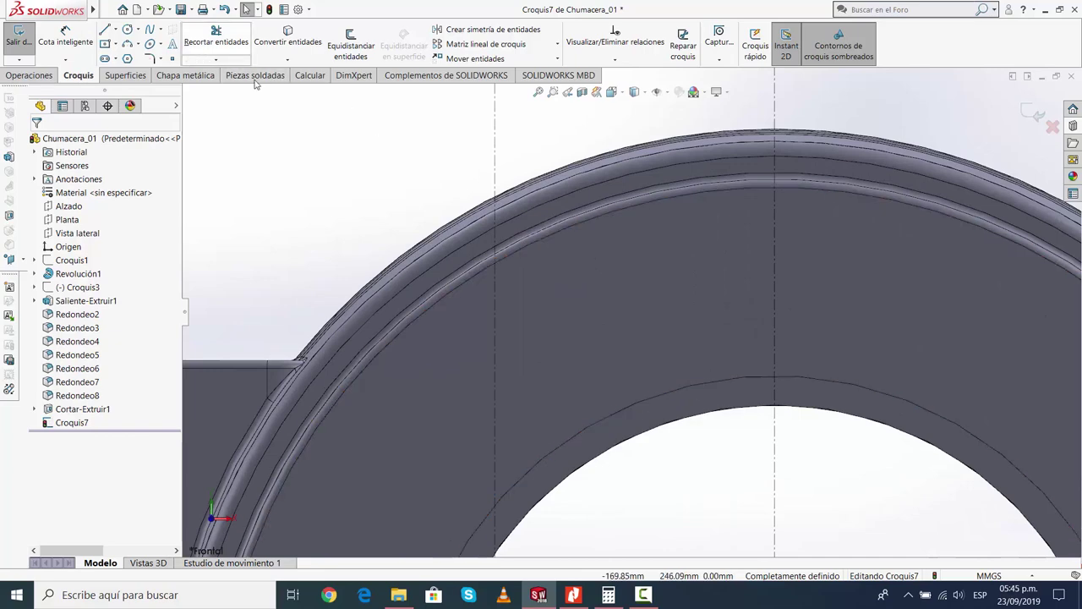
pyautogui.click(105, 31)
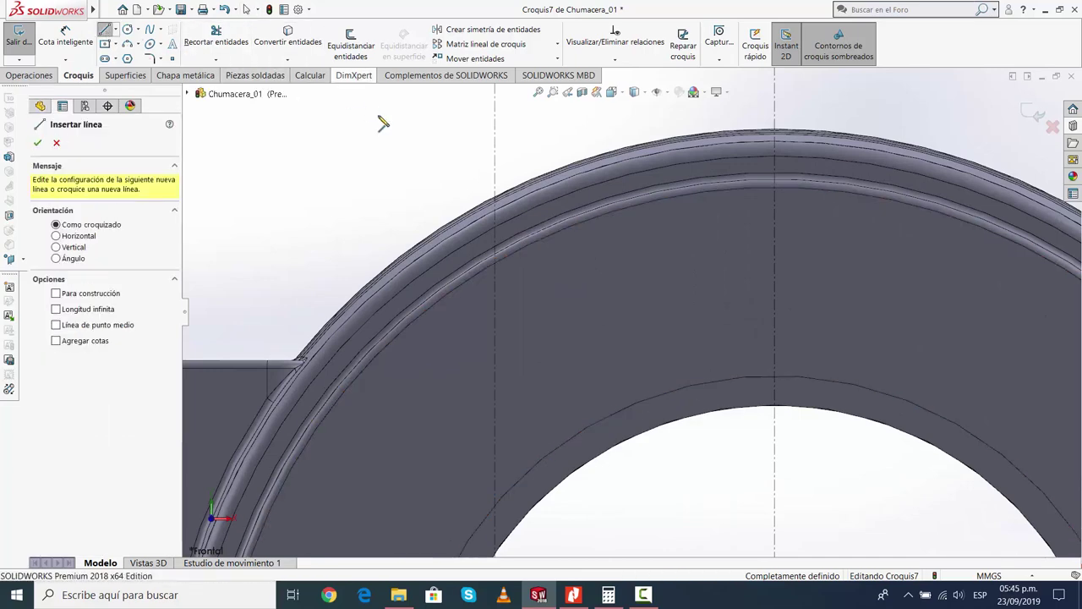
pyautogui.click(496, 256)
pyautogui.scroll(3, 536, 222)
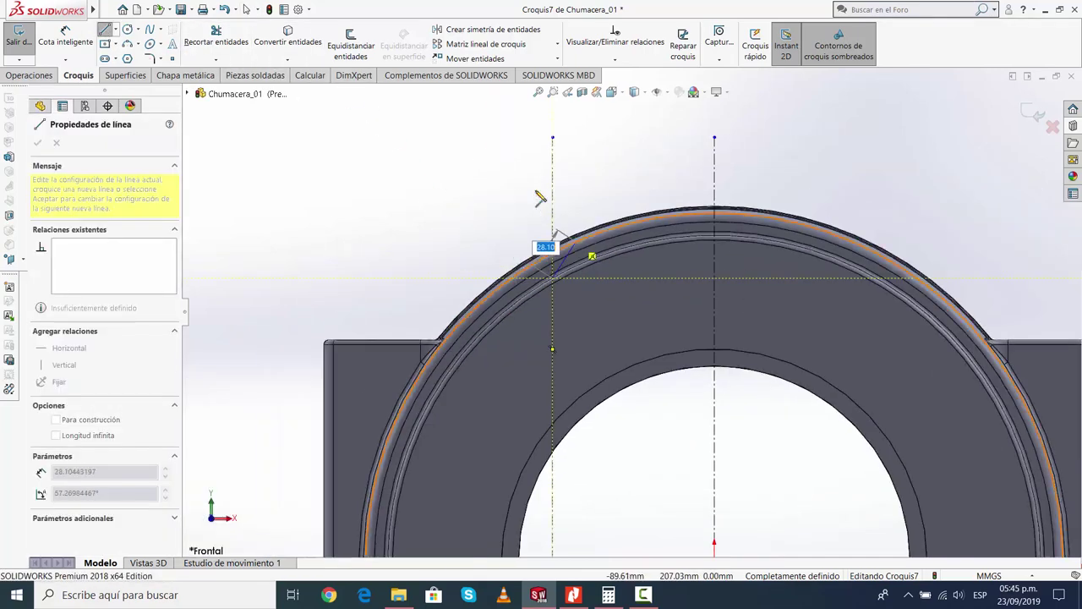
pyautogui.click(553, 180)
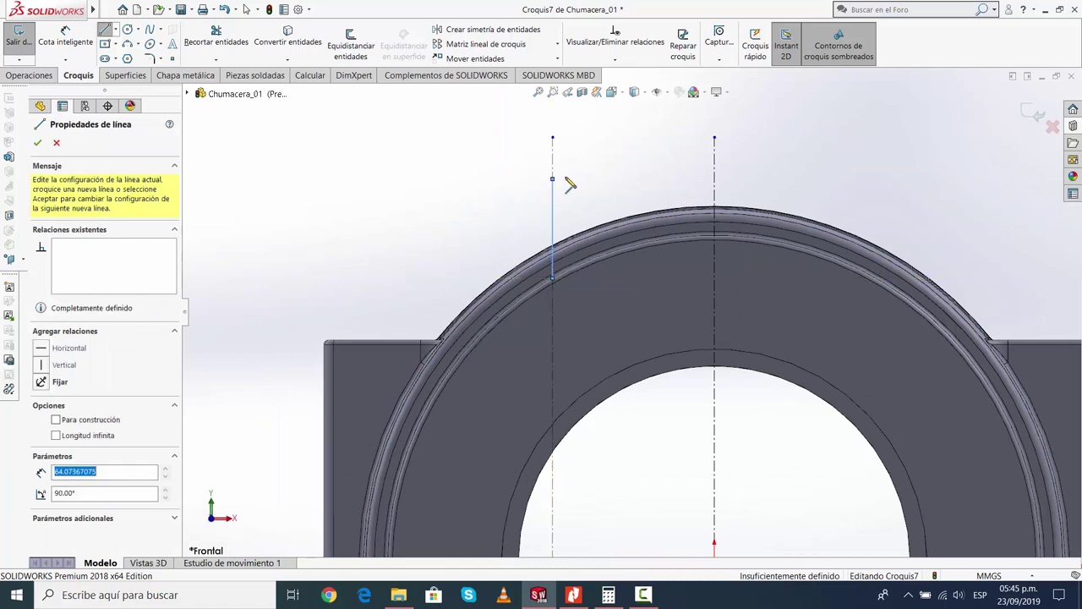
pyautogui.press('Escape')
# Dimension the vertical line's length as 44 mm
pyautogui.click(73, 46)
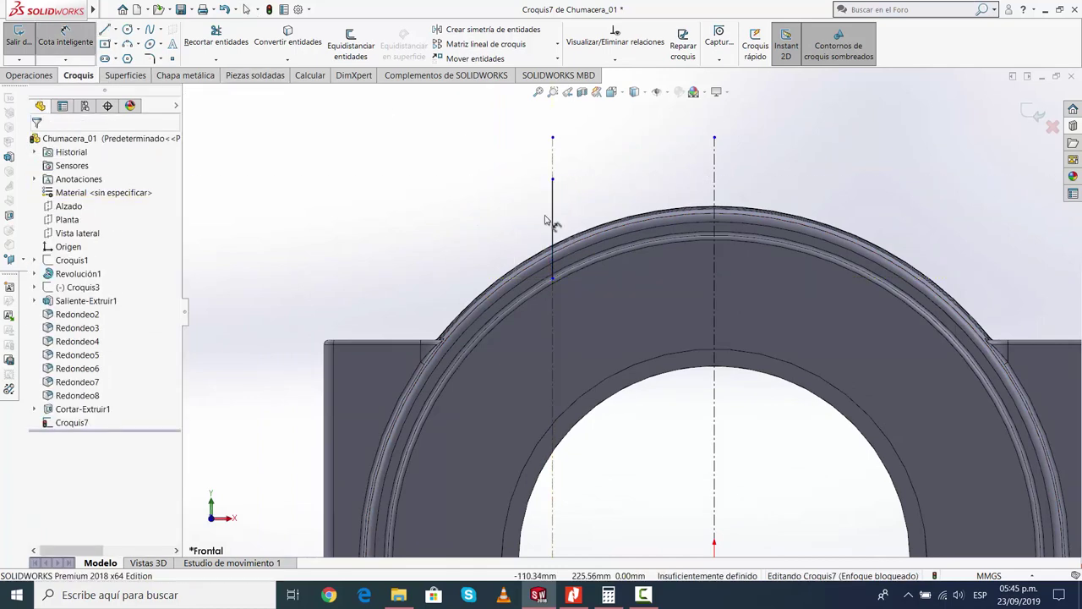
pyautogui.click(552, 220)
pyautogui.click(456, 222)
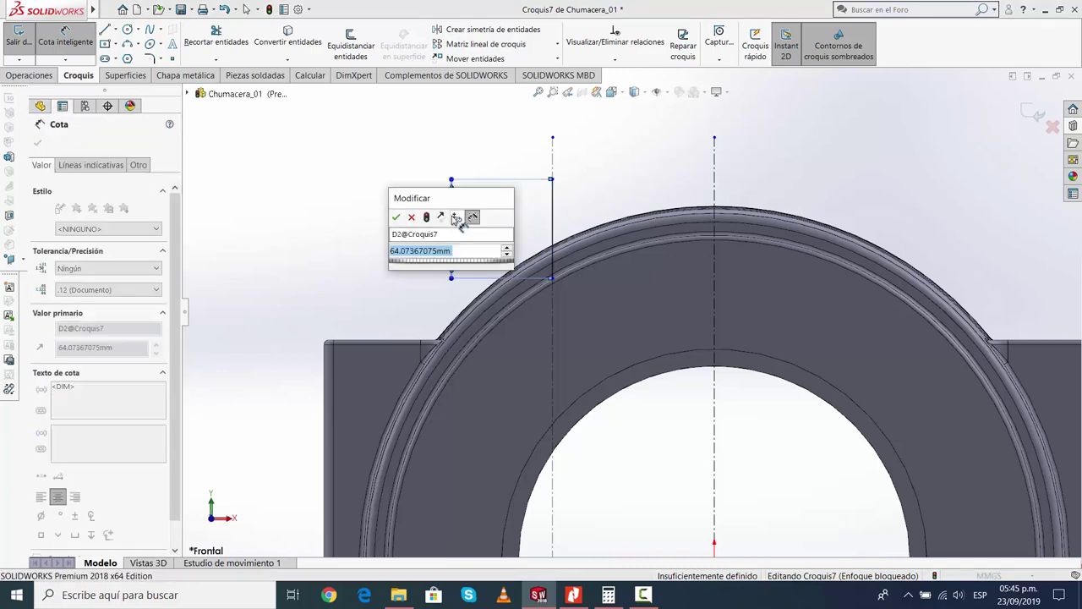
pyautogui.click(575, 596)
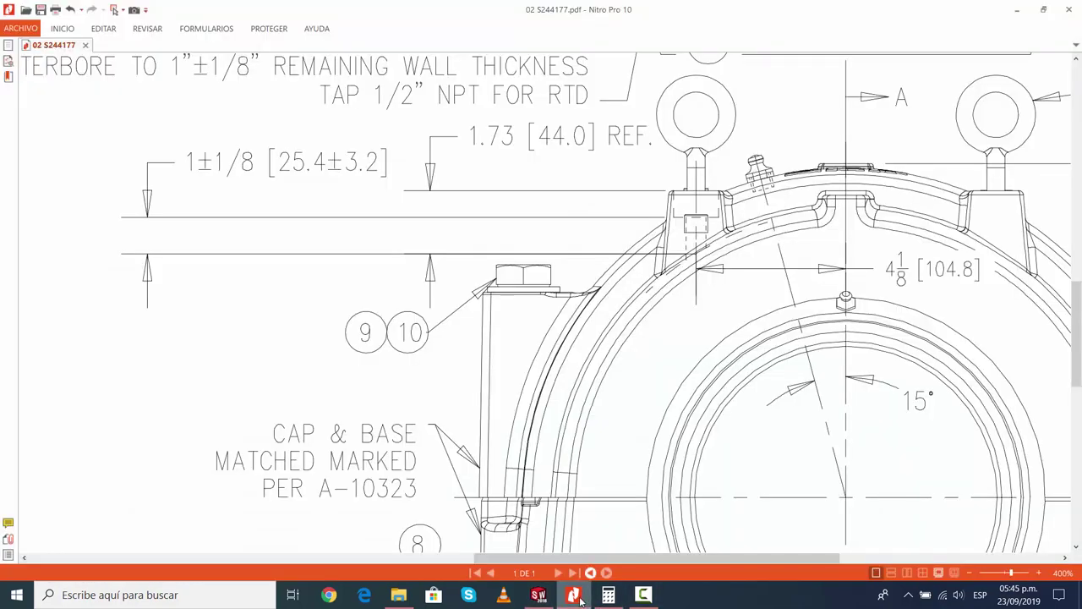
pyautogui.click(575, 596)
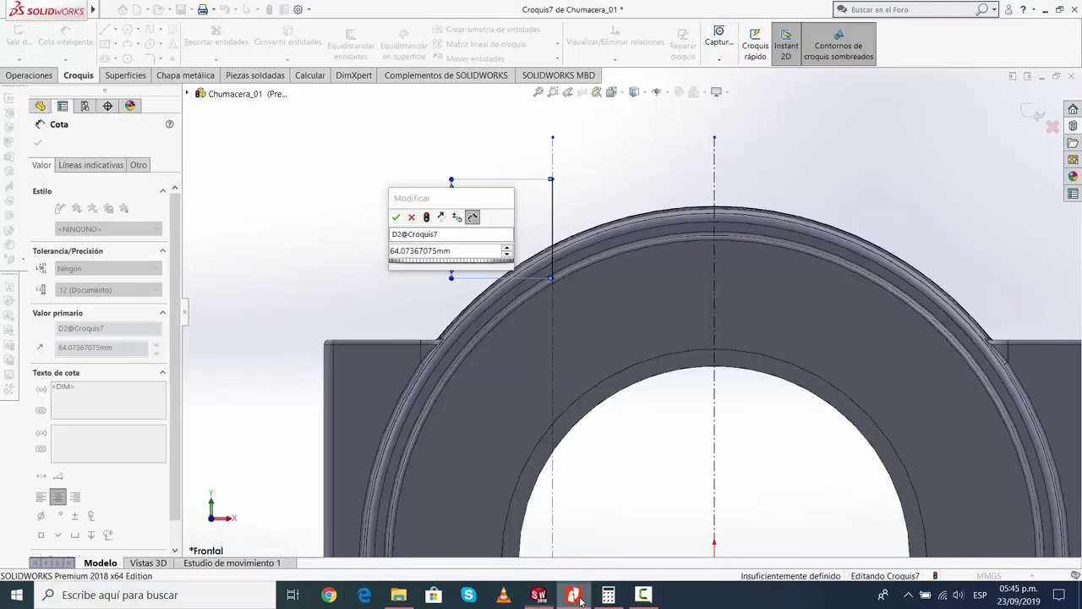
pyautogui.click(442, 251)
pyautogui.write('44')
pyautogui.press('Return')
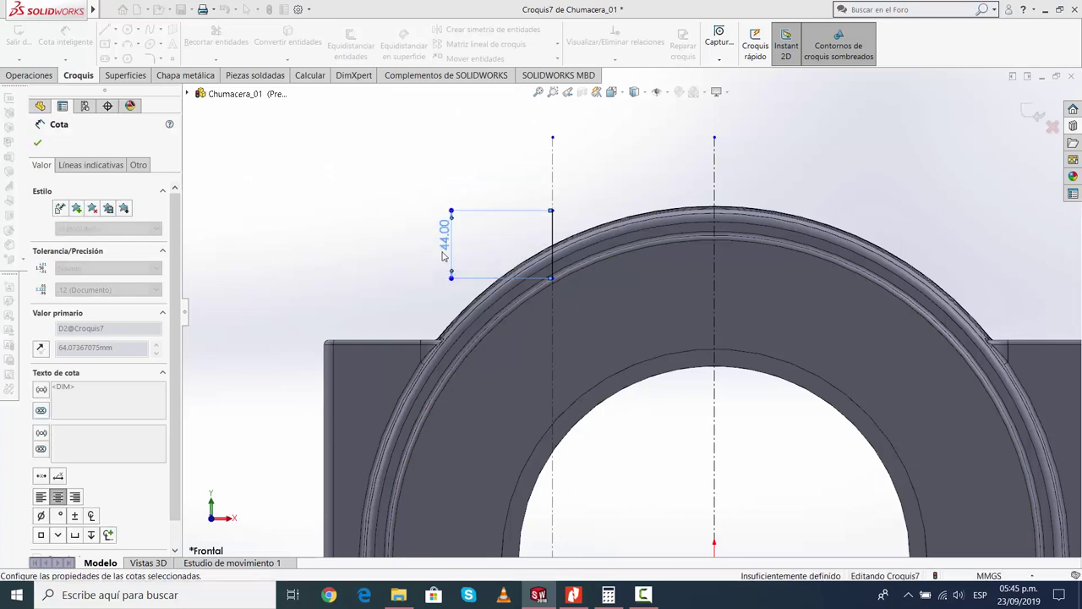
pyautogui.press('Escape')
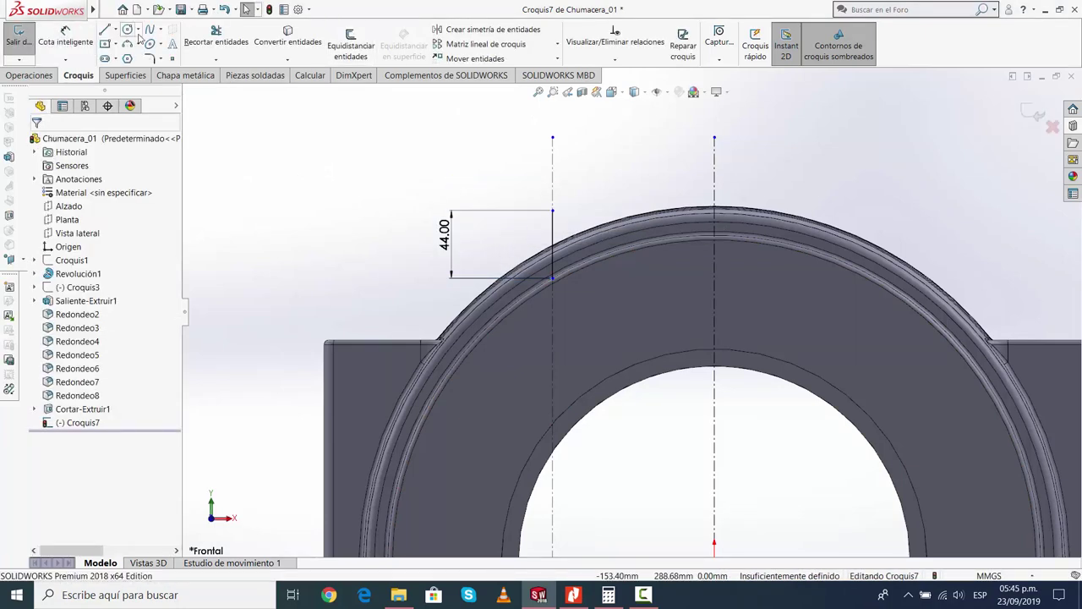
# Draw a horizontal construction line from the vertical line's top across the arch
pyautogui.click(113, 29)
pyautogui.click(139, 55)
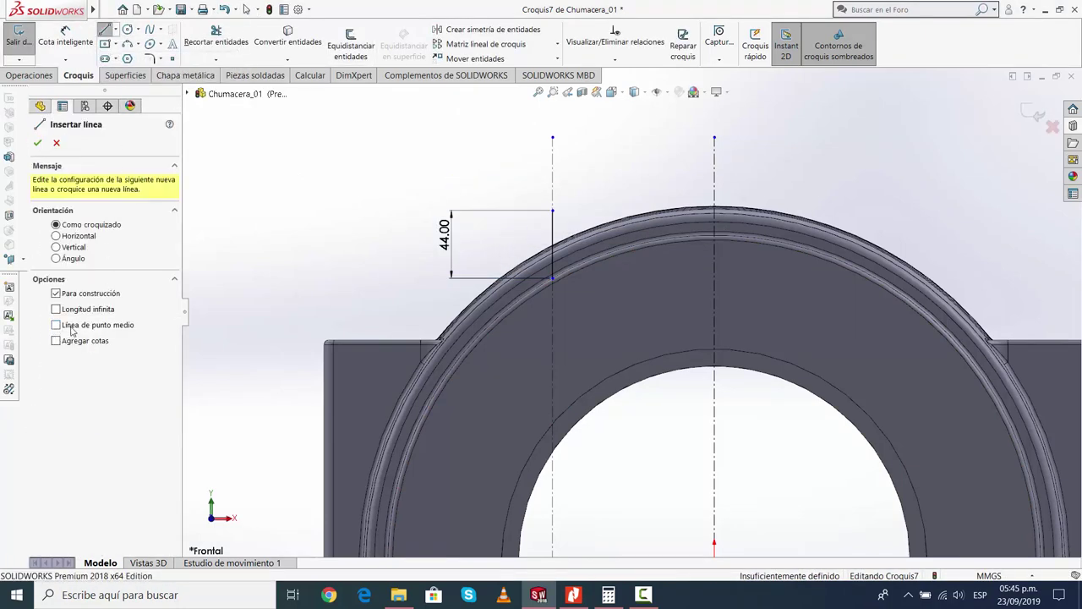
pyautogui.click(553, 210)
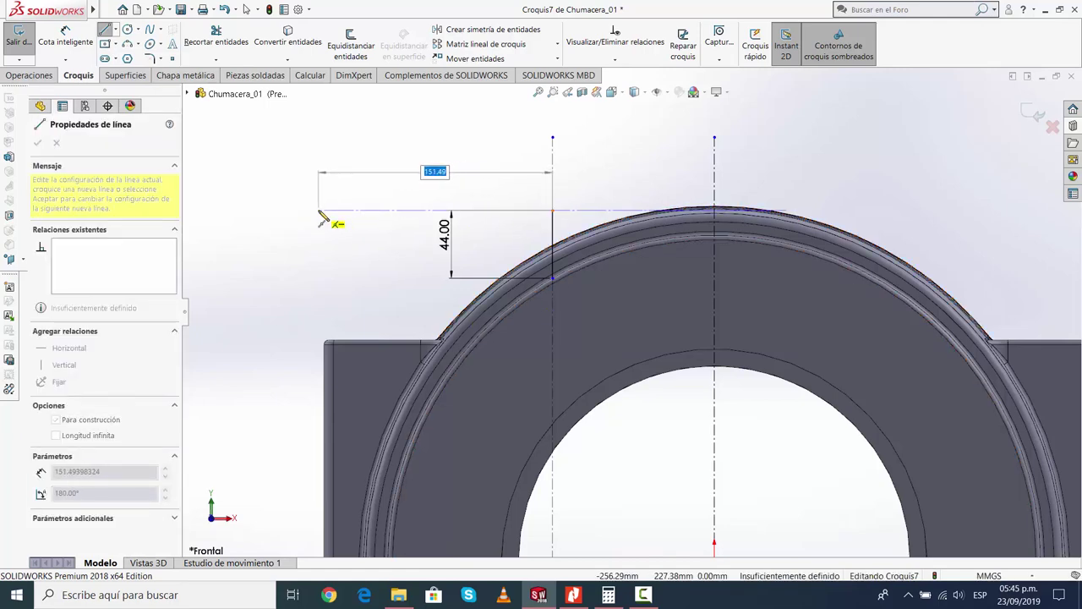
pyautogui.click(319, 211)
pyautogui.press('Escape')
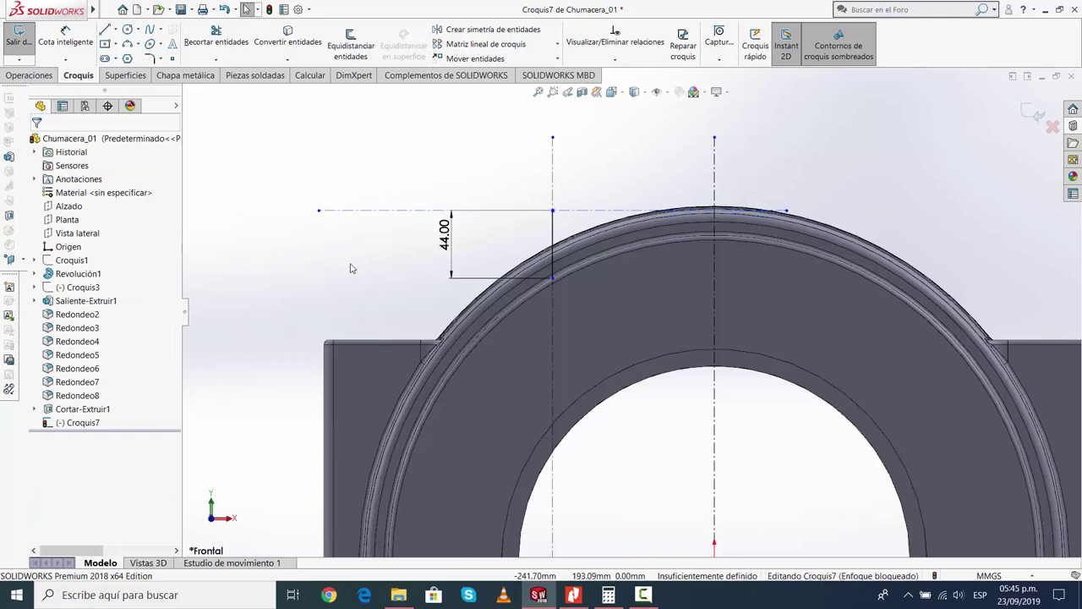
pyautogui.moveTo(444, 236); pyautogui.dragTo(467, 245)
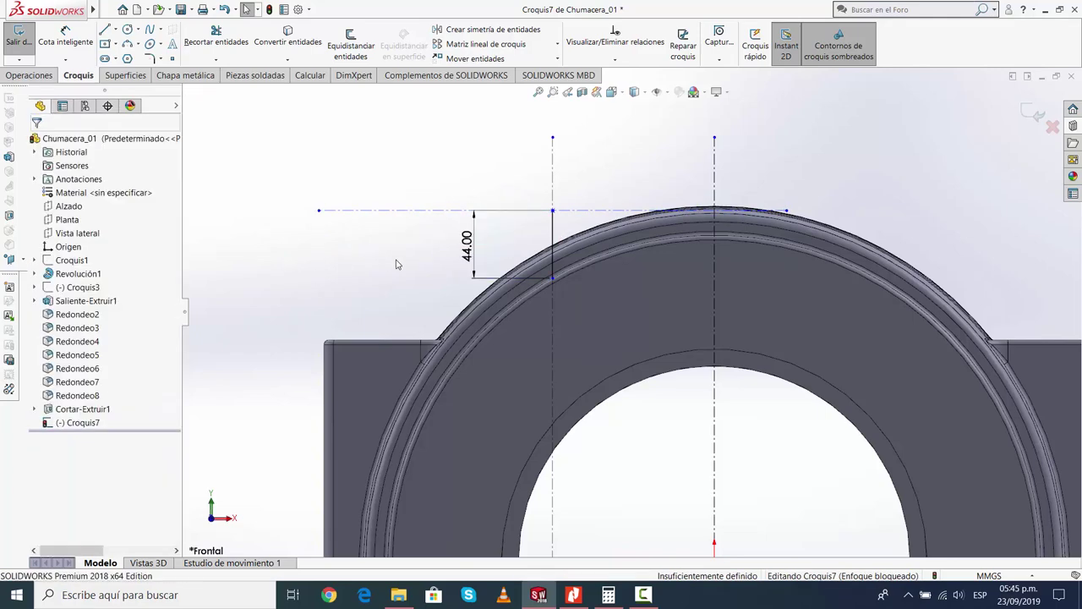
# Confirm the horizontal construction line's properties and exit the sketch
pyautogui.scroll(2, 594, 248)
pyautogui.scroll(-4, 593, 248)
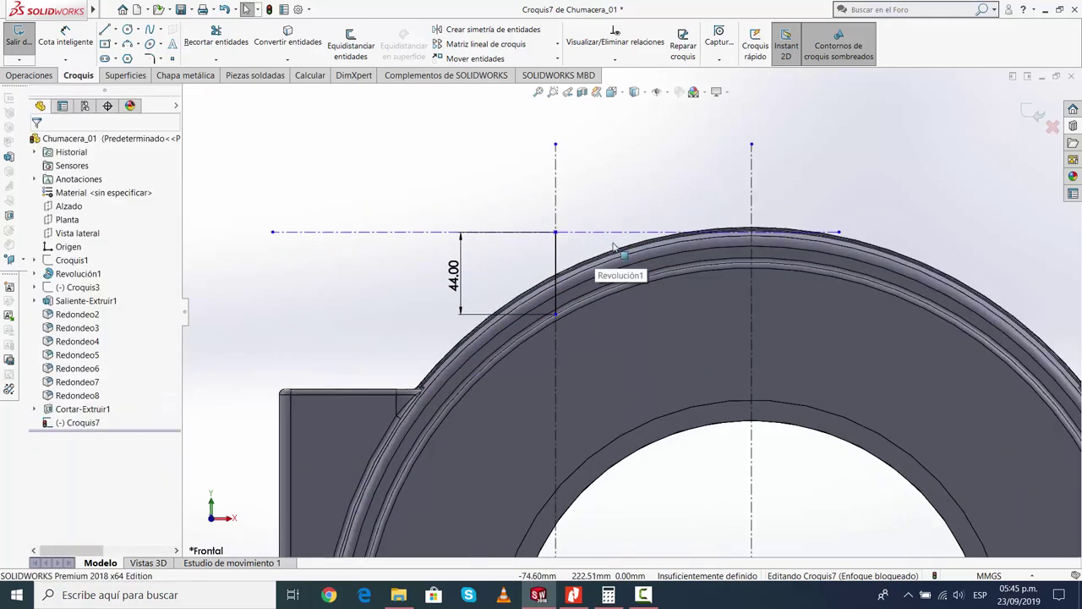
pyautogui.scroll(3, 622, 254)
pyautogui.scroll(-1, 634, 287)
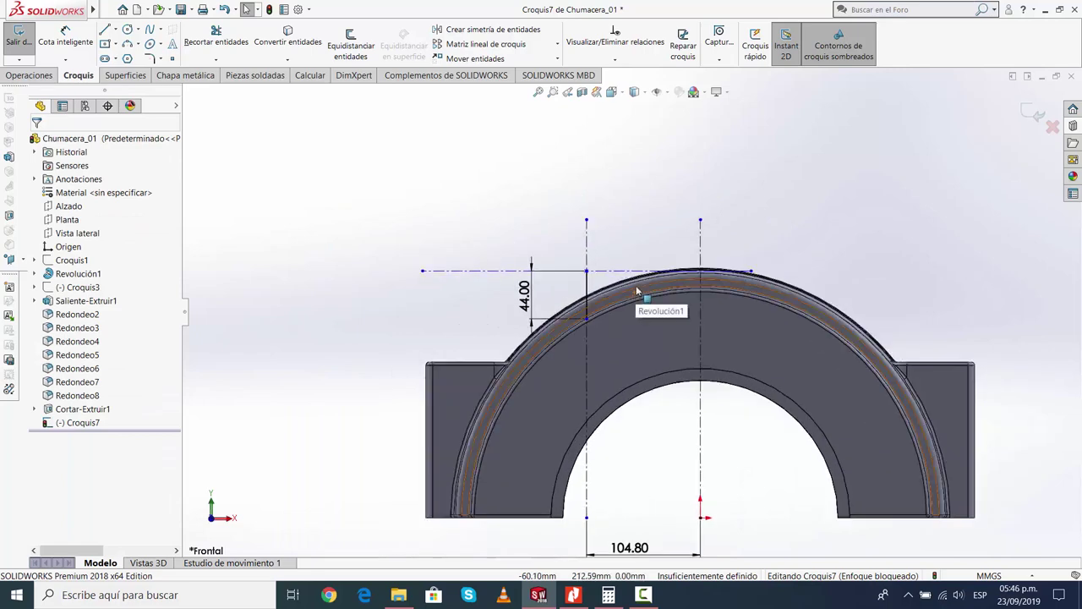
pyautogui.click(497, 271)
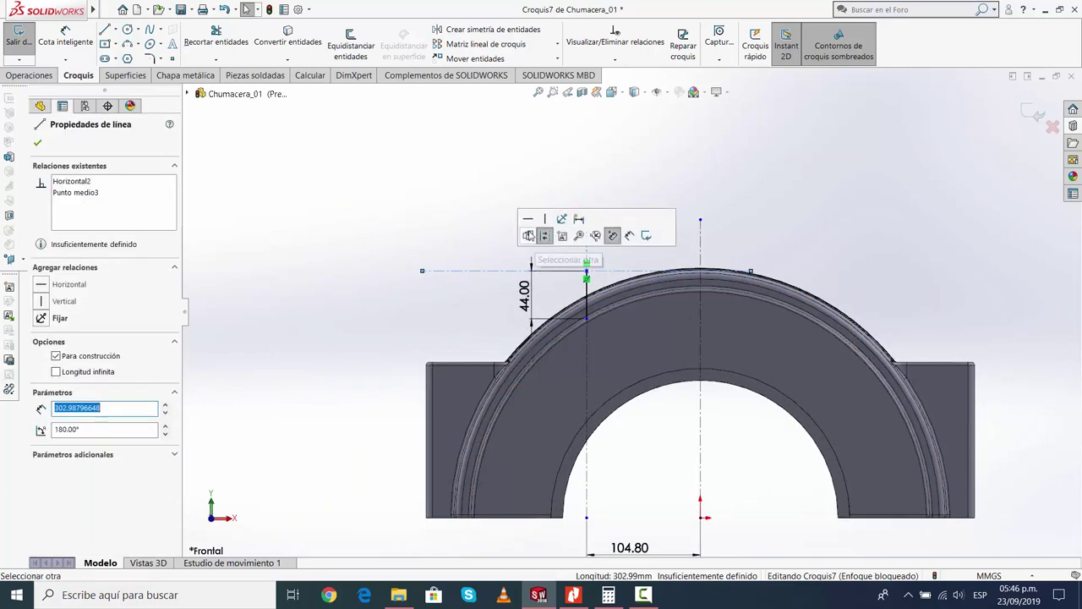
pyautogui.click(38, 144)
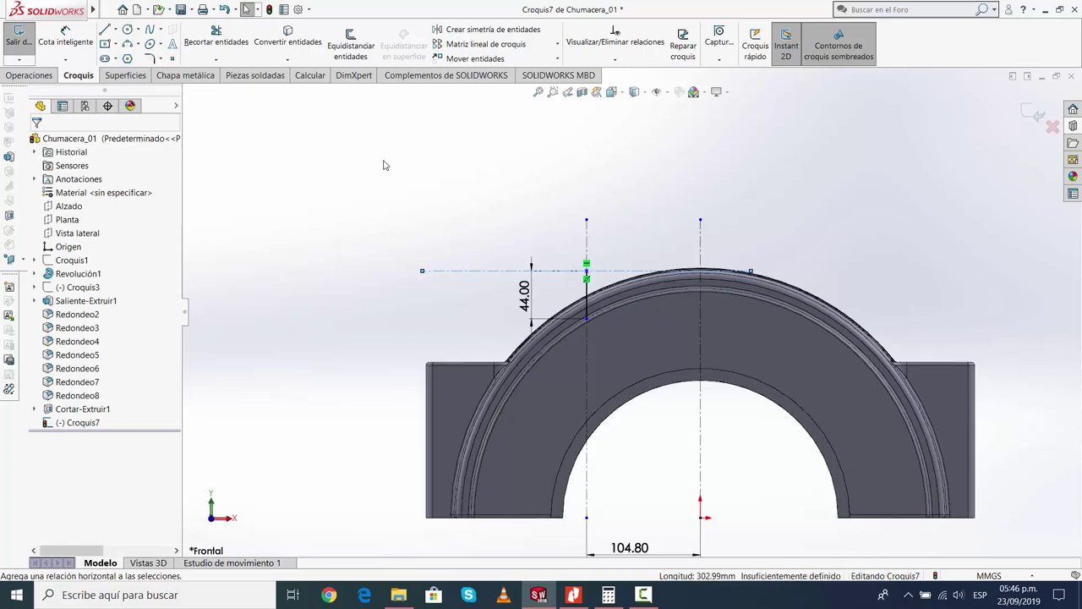
pyautogui.click(1033, 113)
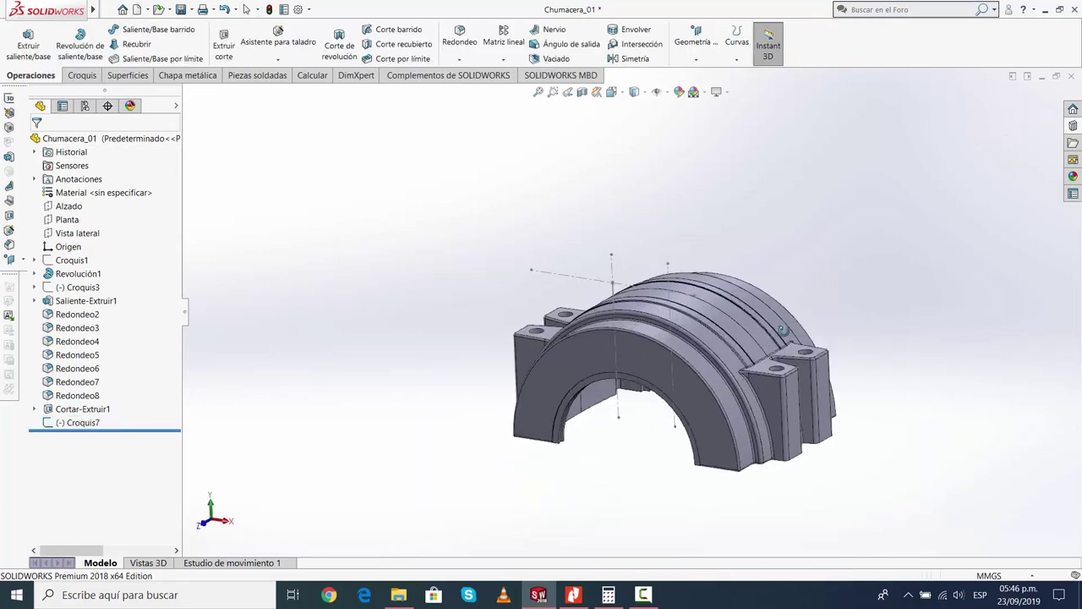
# Create reference plane Plano1 parallel to Planta, passing through Línea4 of Croquis7
pyautogui.moveTo(782, 330); pyautogui.dragTo(882, 340, button='middle')
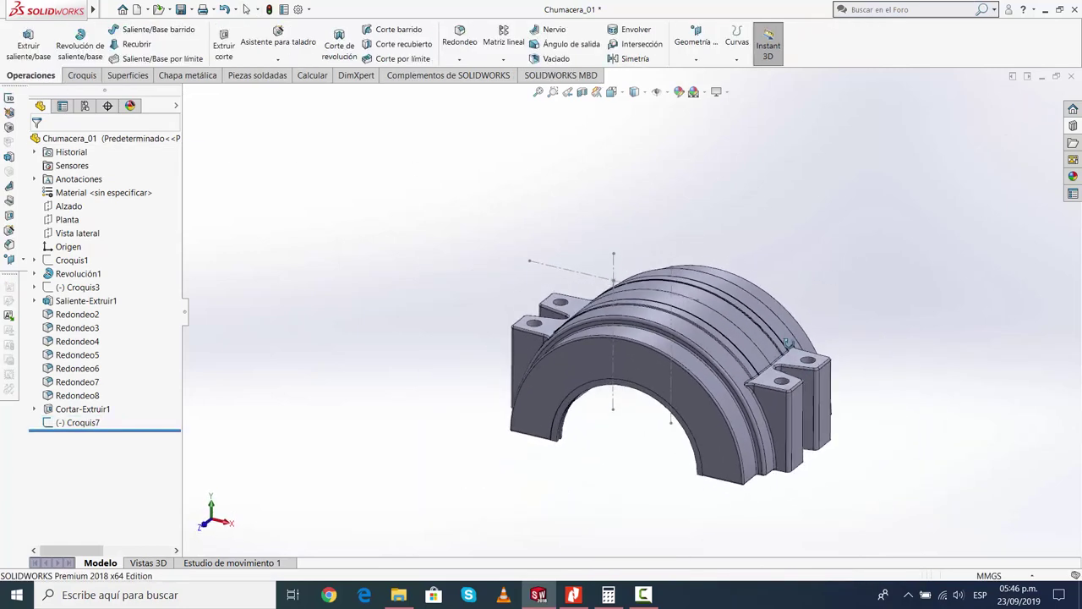
pyautogui.click(66, 219)
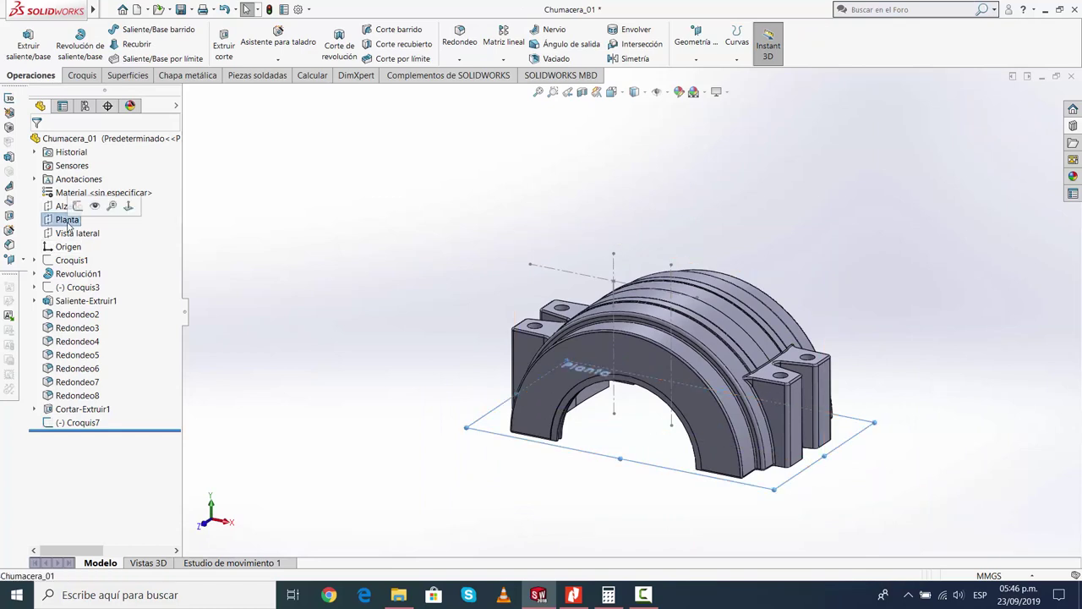
pyautogui.click(698, 66)
pyautogui.click(715, 81)
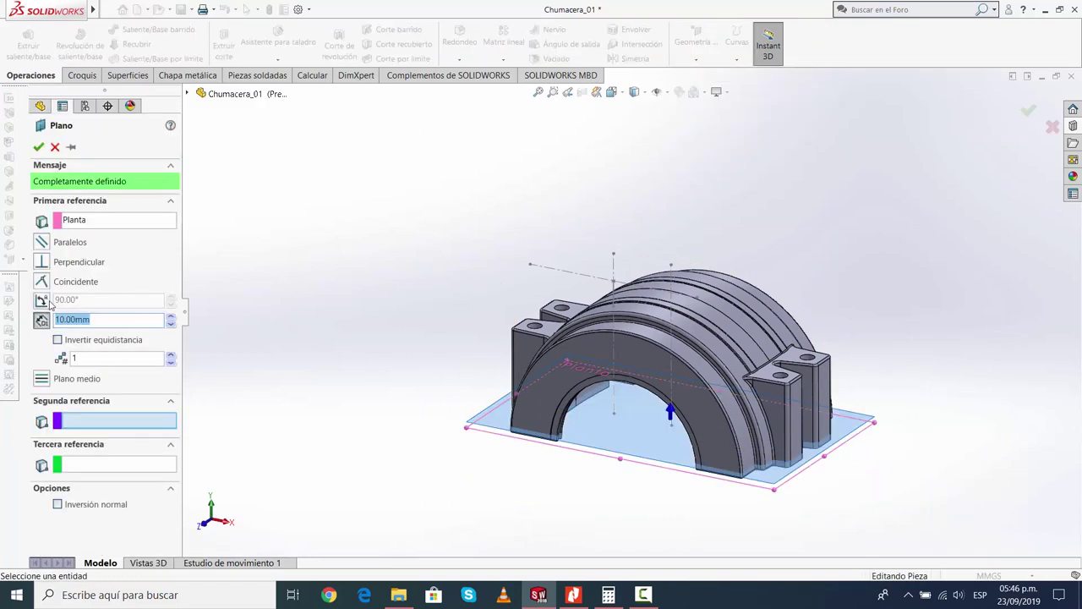
pyautogui.click(104, 423)
pyautogui.click(561, 276)
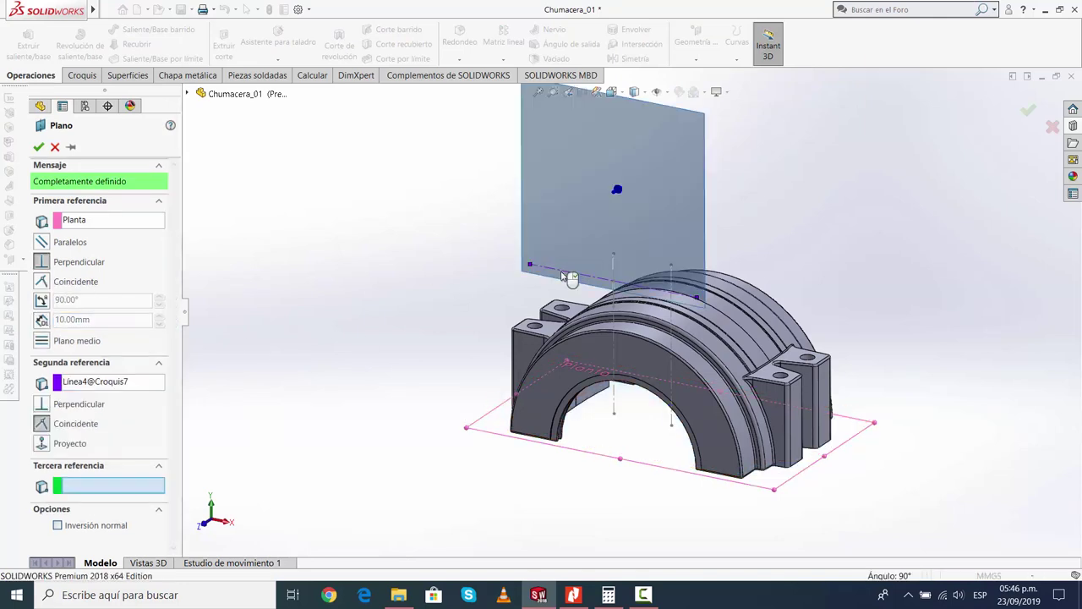
pyautogui.click(44, 242)
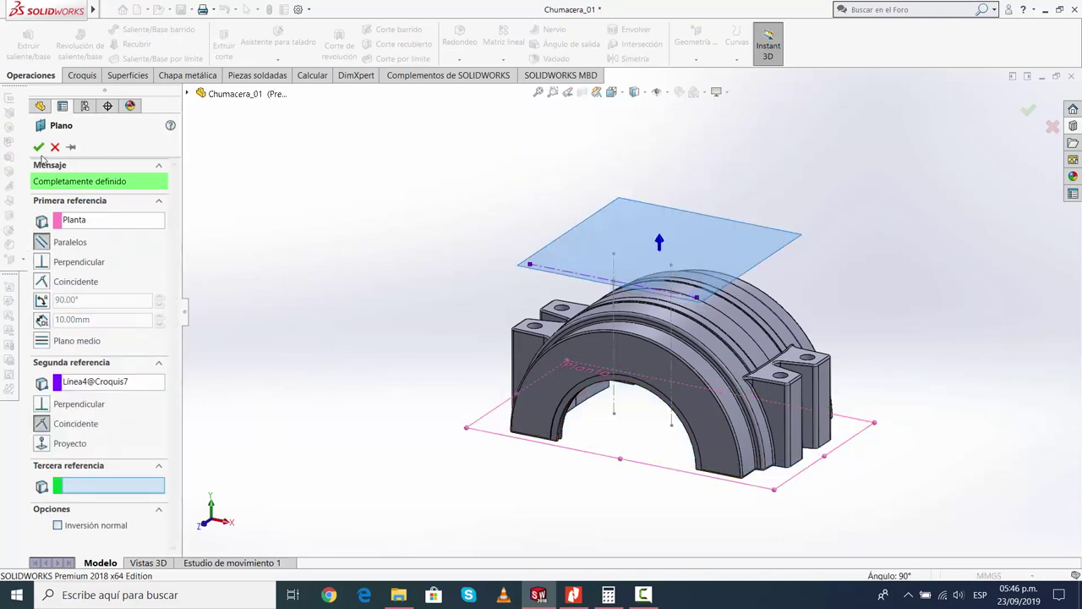
pyautogui.click(47, 283)
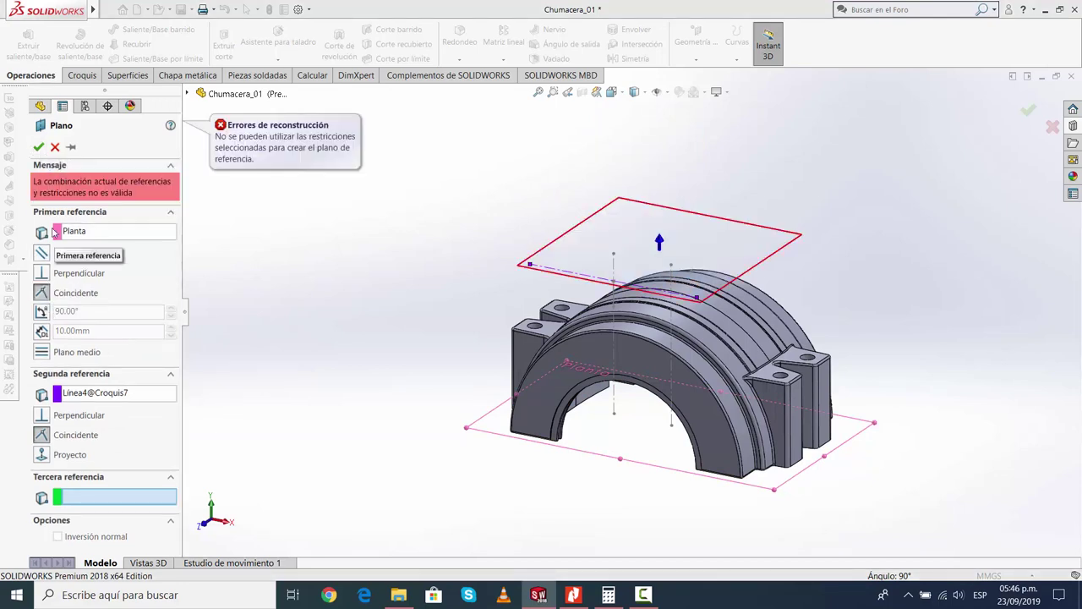
pyautogui.click(43, 245)
pyautogui.click(38, 147)
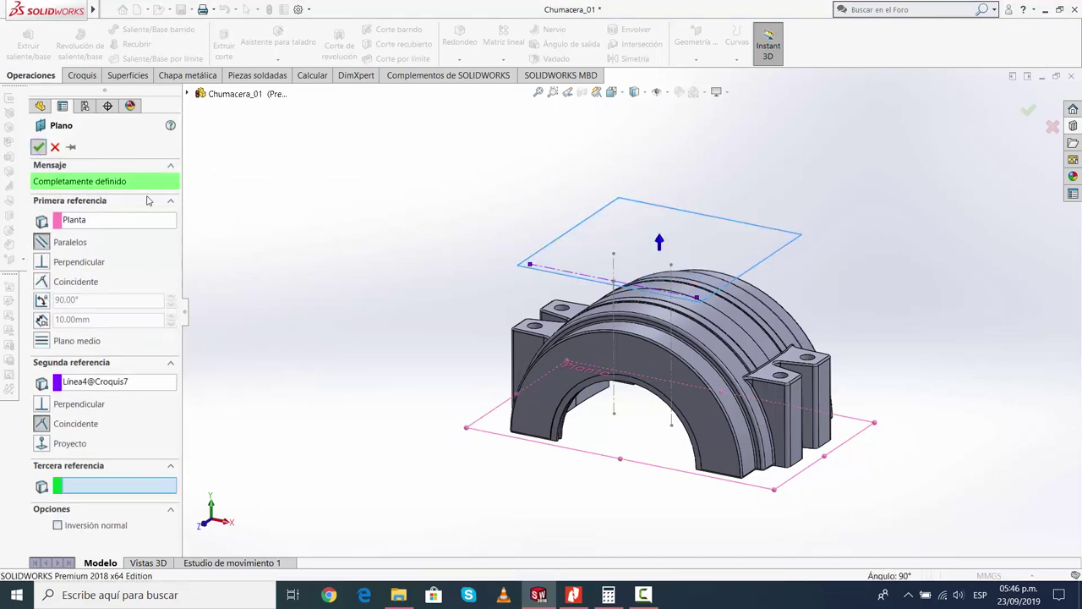
# Drag Plano1's handles so the plane extends well beyond the housing
pyautogui.click(324, 322)
pyautogui.scroll(1, 363, 299)
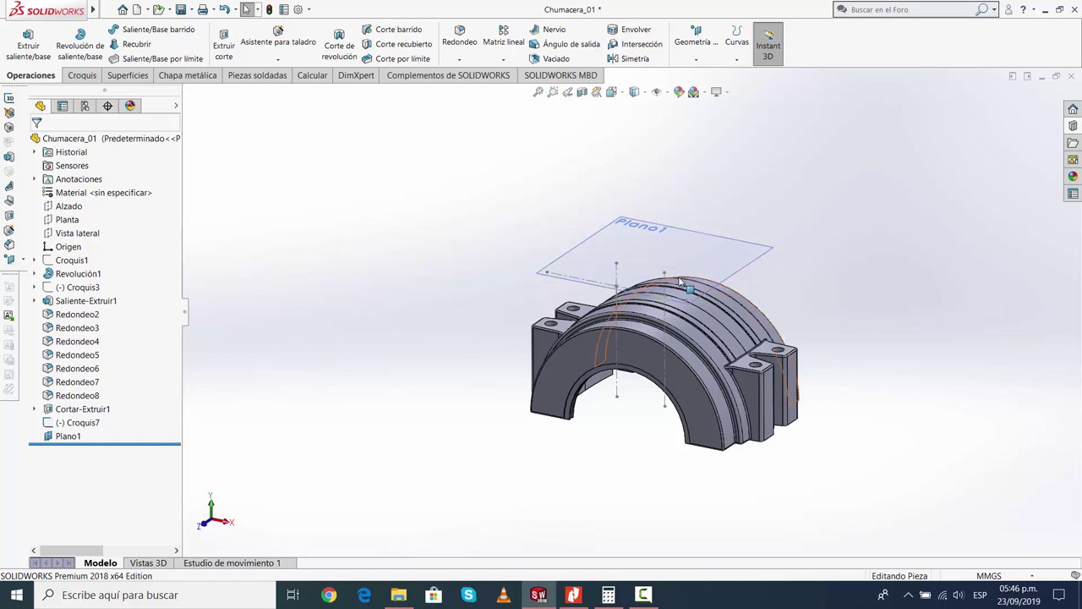
pyautogui.click(681, 282)
pyautogui.moveTo(698, 327); pyautogui.dragTo(741, 434)
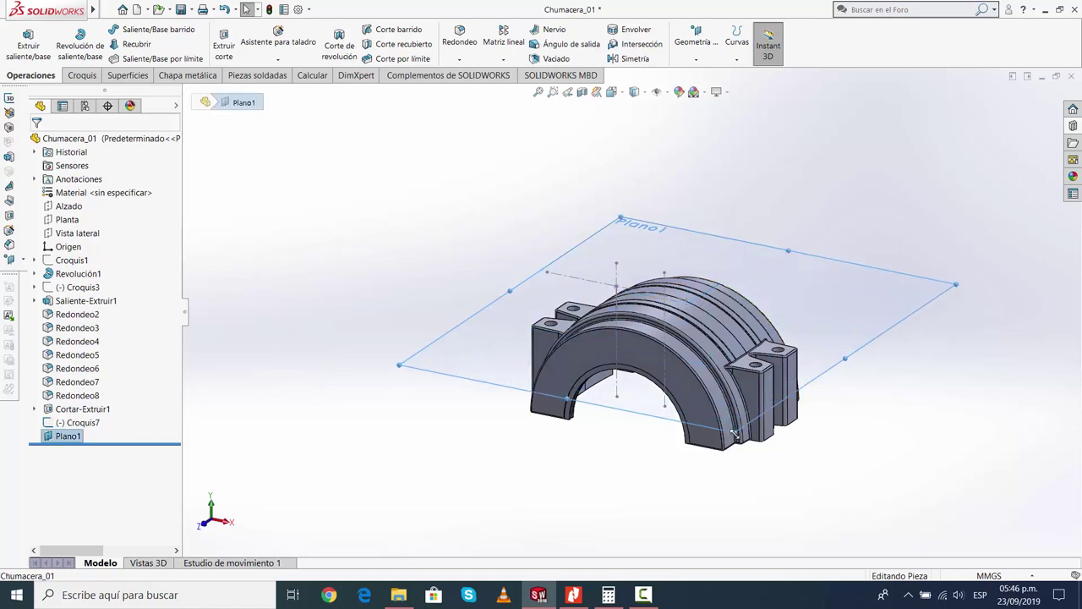
pyautogui.click(809, 222)
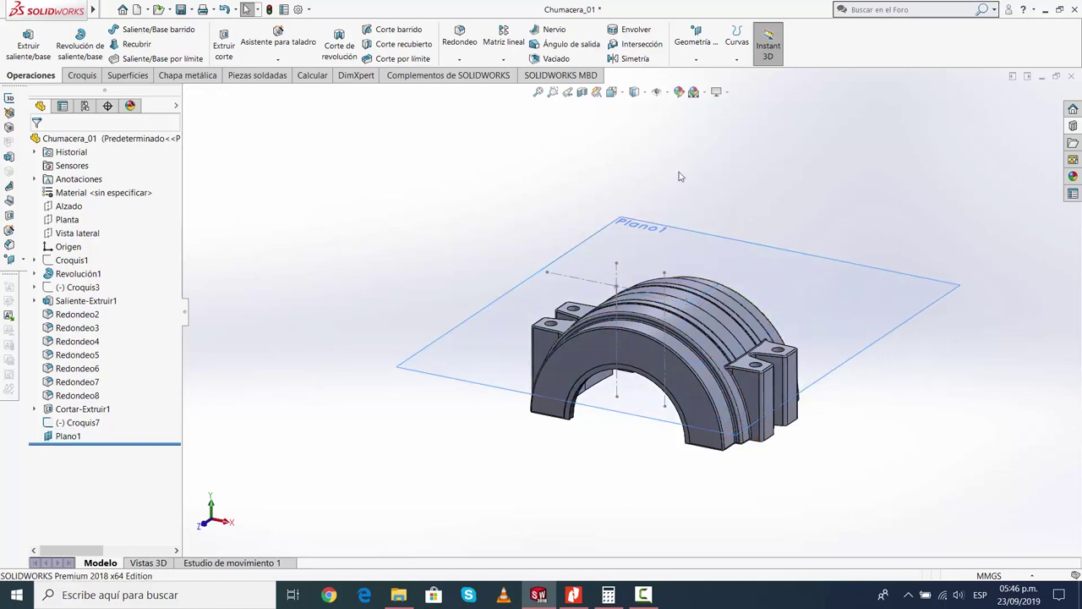
pyautogui.click(651, 602)
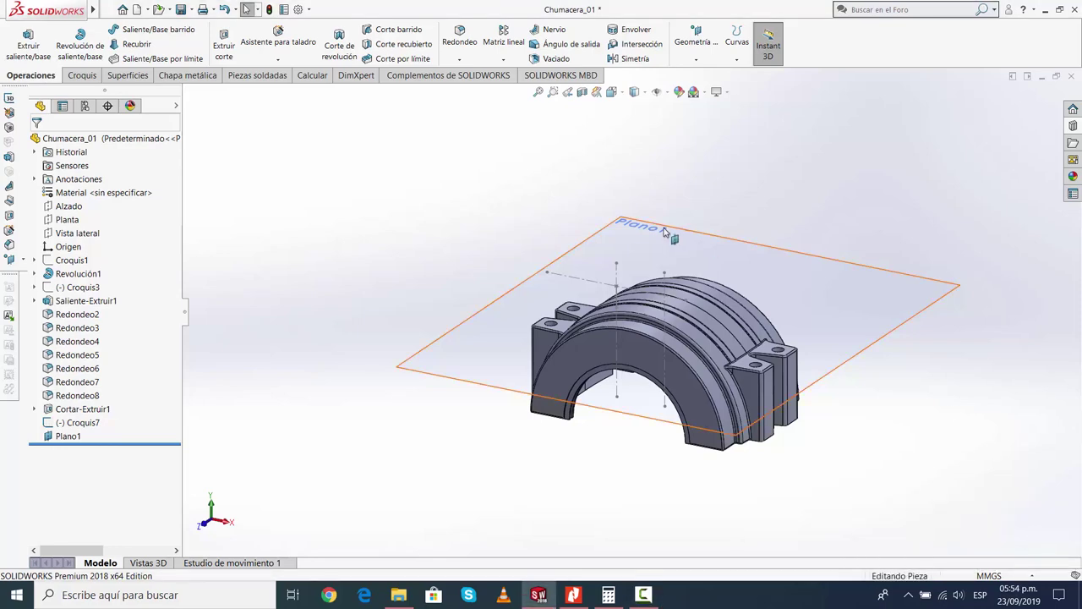
# Start a new sketch on Plano1, viewed normal to the plane
pyautogui.click(650, 244)
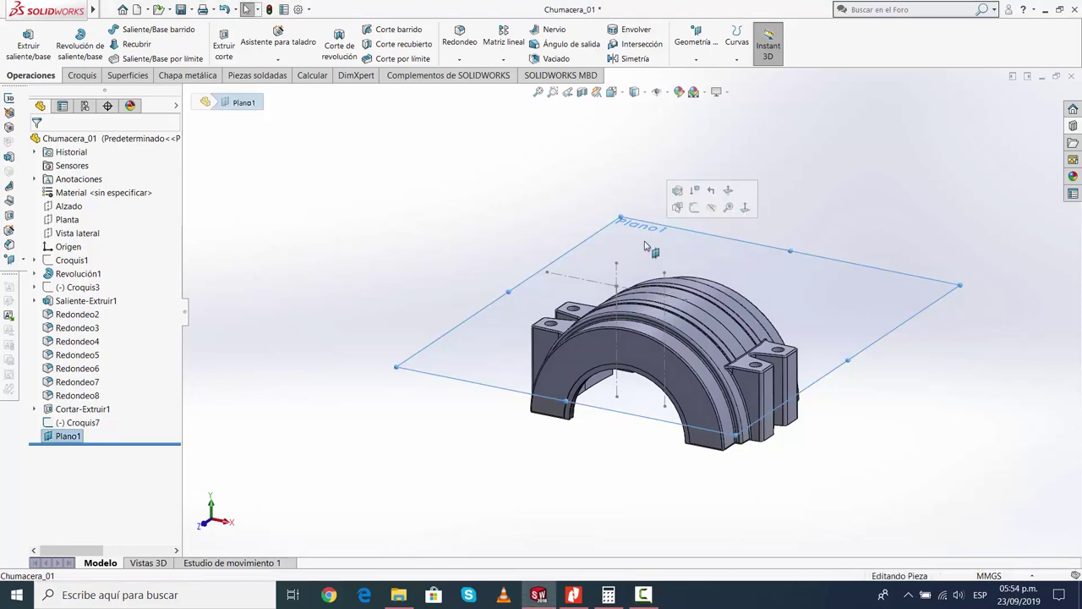
pyautogui.click(743, 208)
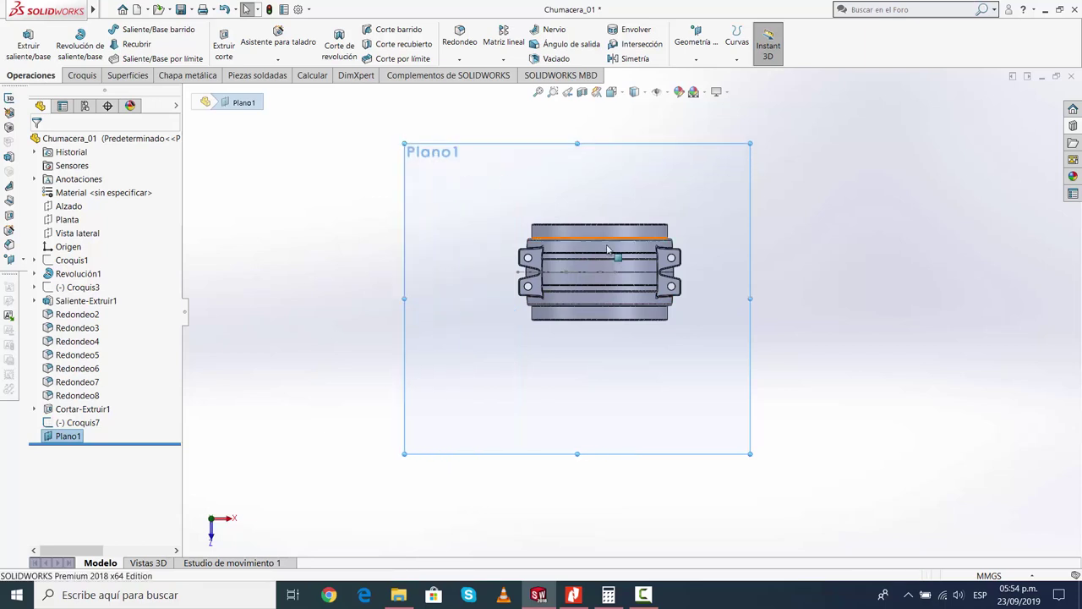
pyautogui.press('f')
pyautogui.click(79, 75)
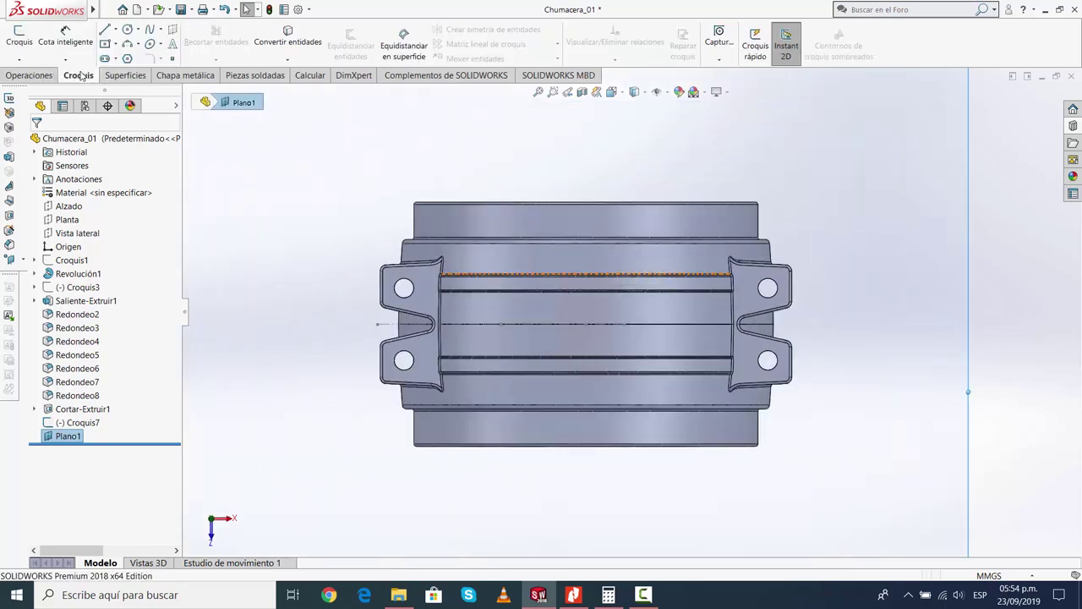
pyautogui.click(19, 36)
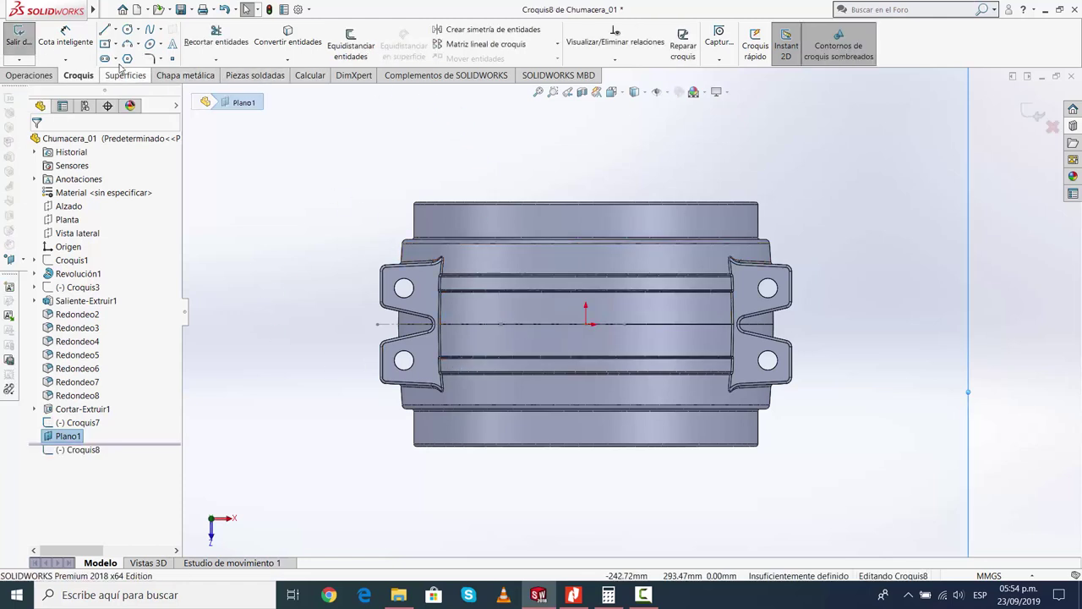
# Draw a horizontal and a vertical construction line starting at the origin
pyautogui.click(116, 32)
pyautogui.click(127, 53)
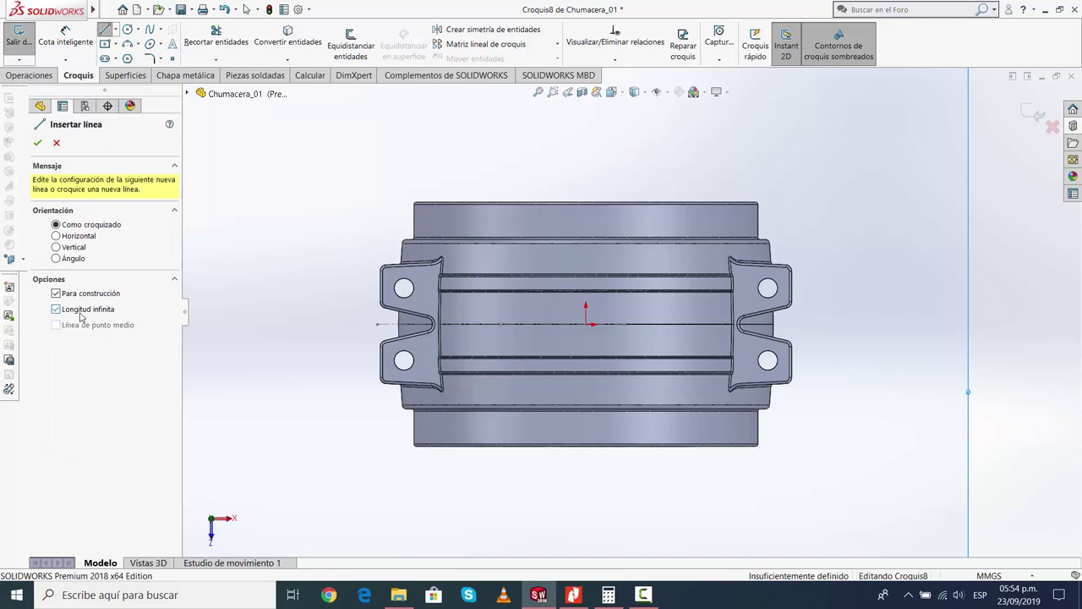
pyautogui.click(589, 324)
pyautogui.click(853, 327)
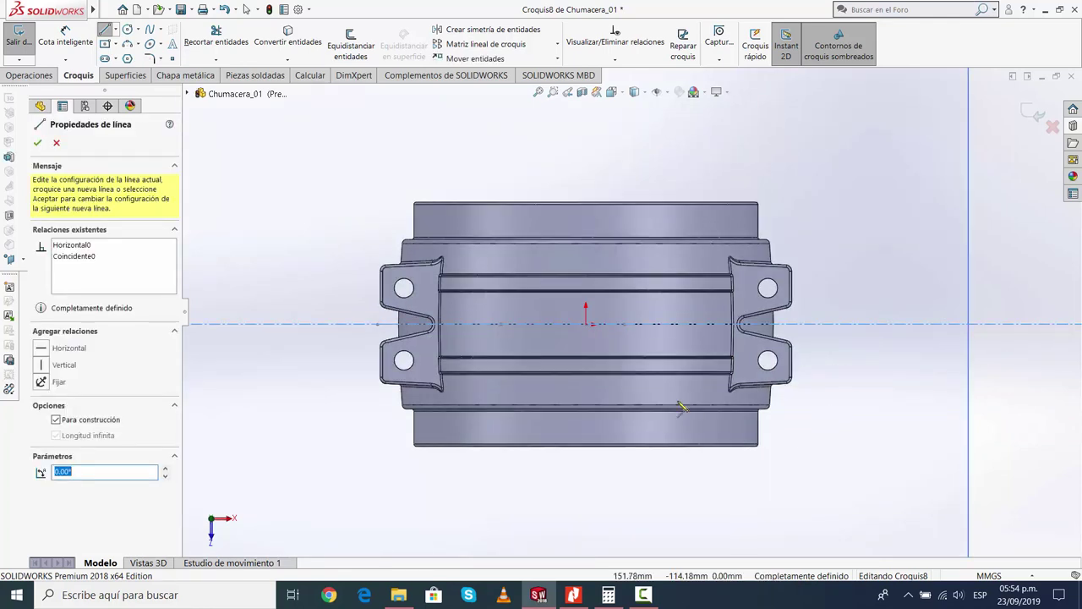
pyautogui.press('Escape')
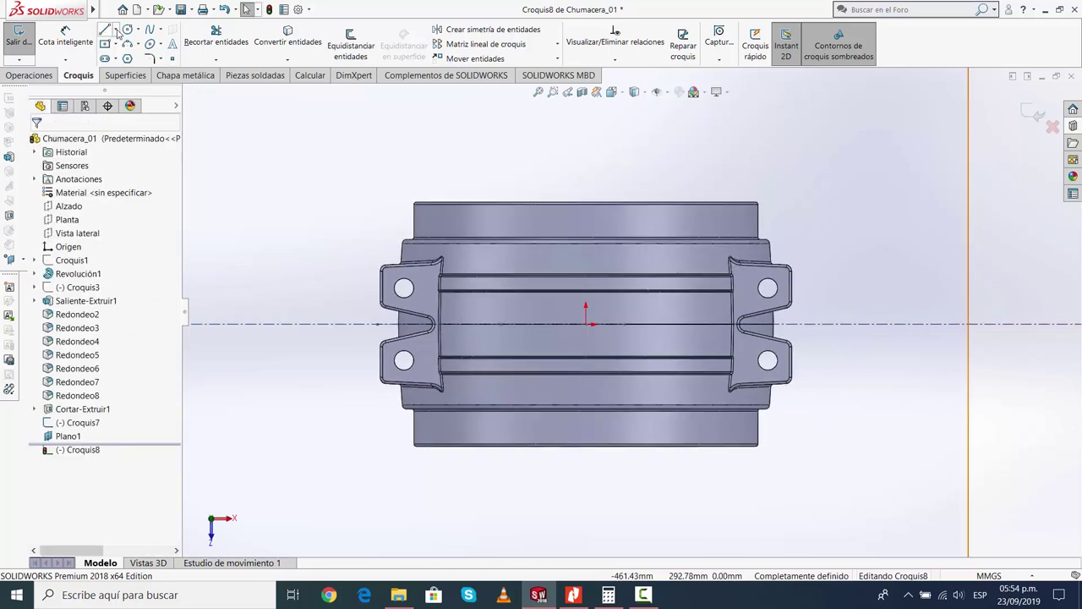
pyautogui.click(117, 30)
pyautogui.click(86, 60)
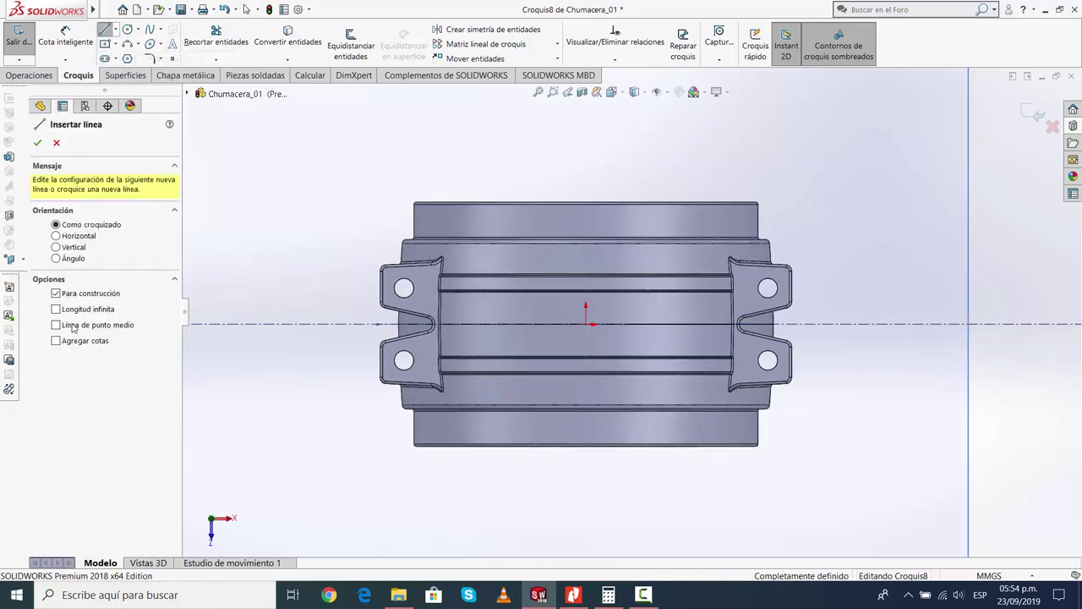
pyautogui.click(590, 325)
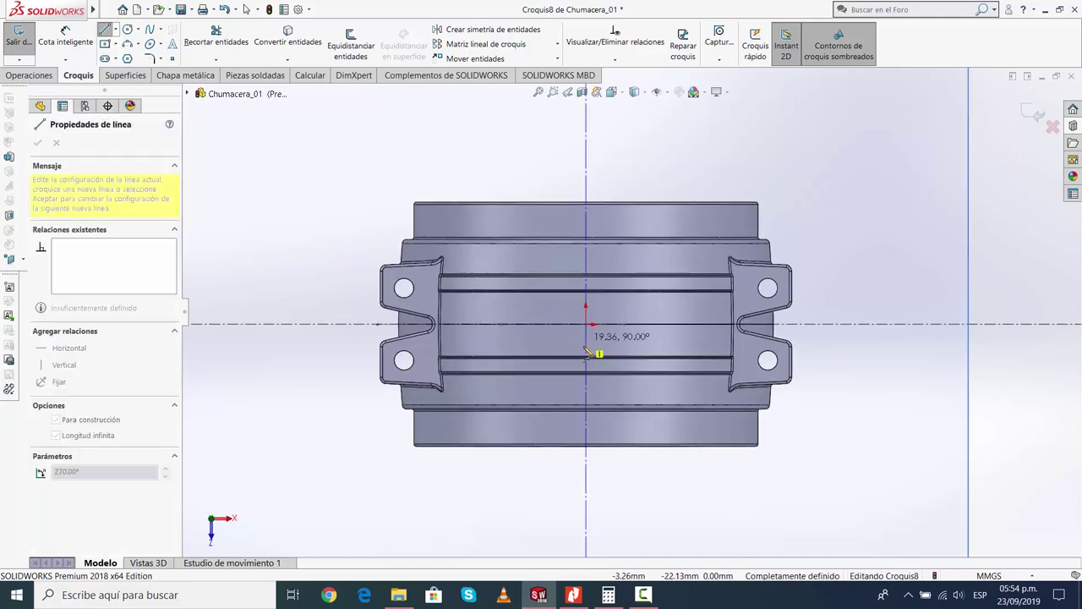
pyautogui.click(594, 352)
pyautogui.press('Escape')
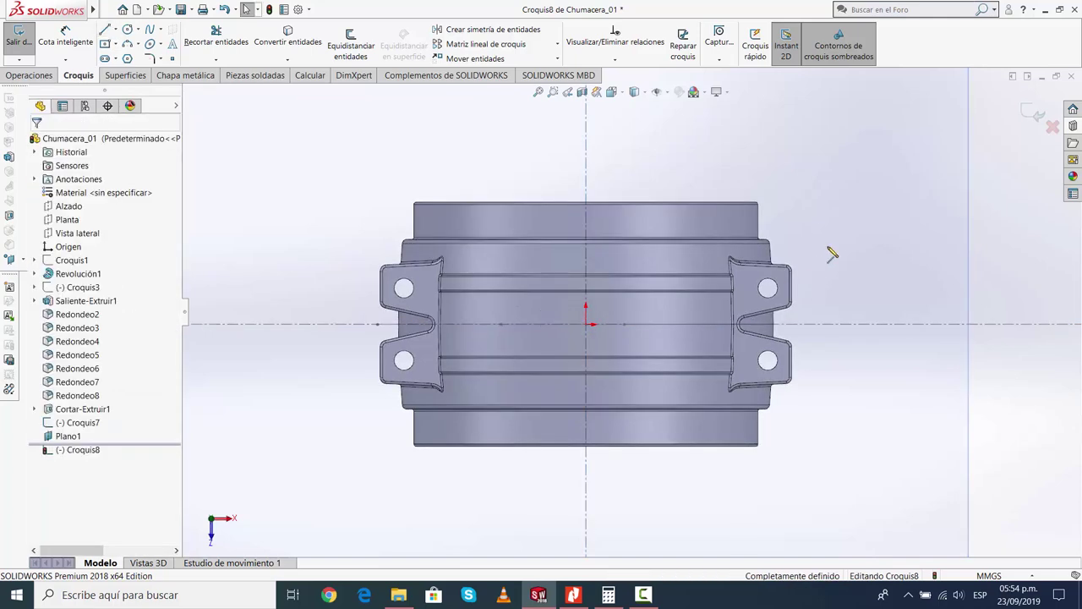
pyautogui.hotkey('ctrl', '8')
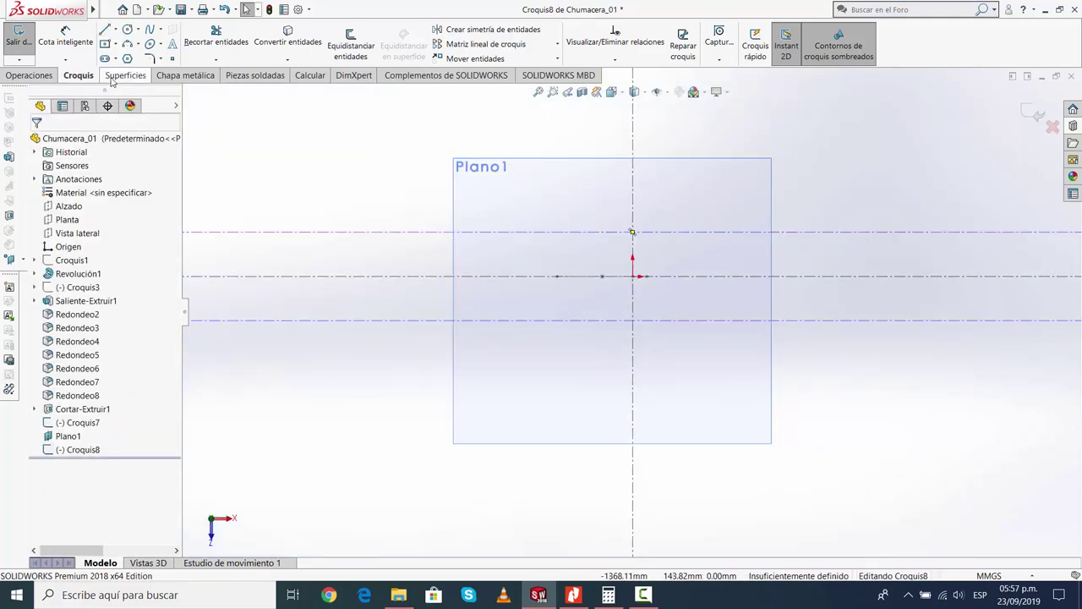
# Insert the chumacera superior_2 image into Croquis8 as a sketch picture
pyautogui.click(204, 9)
pyautogui.moveTo(293, 327)
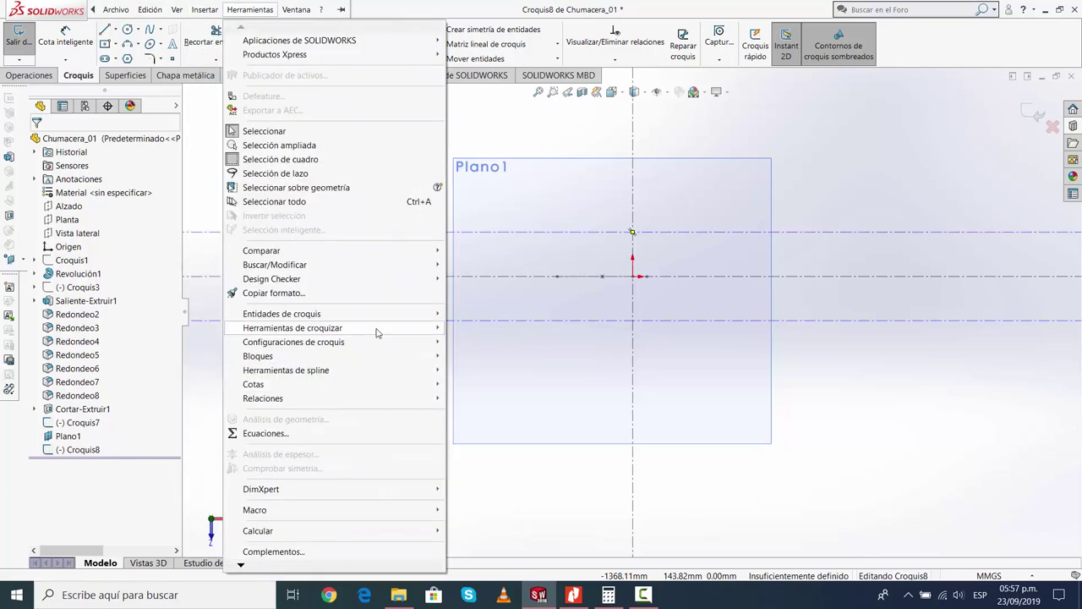
pyautogui.click(499, 531)
pyautogui.click(485, 298)
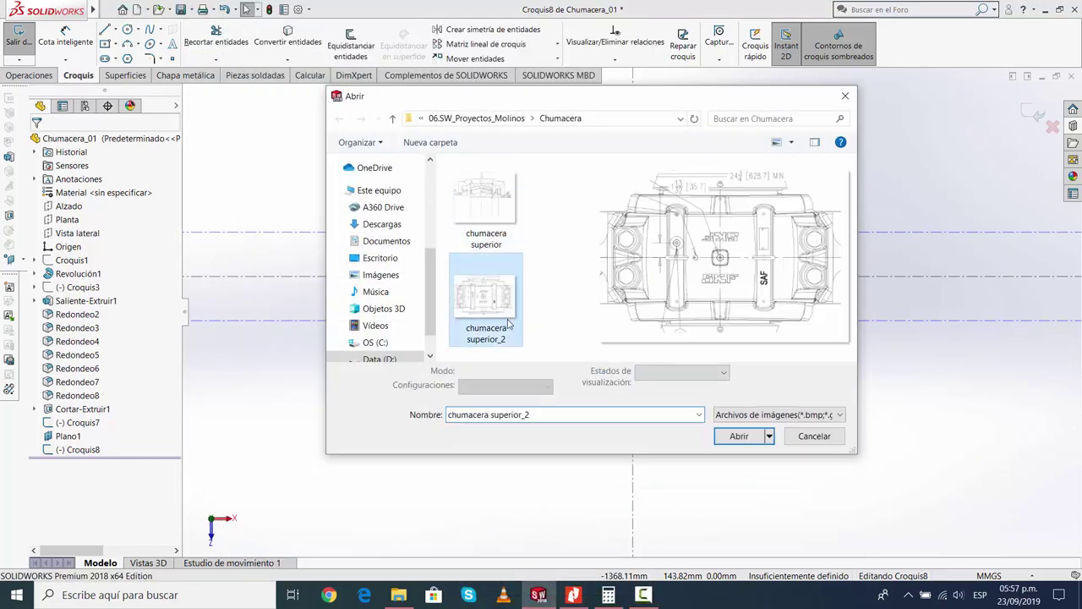
pyautogui.click(738, 436)
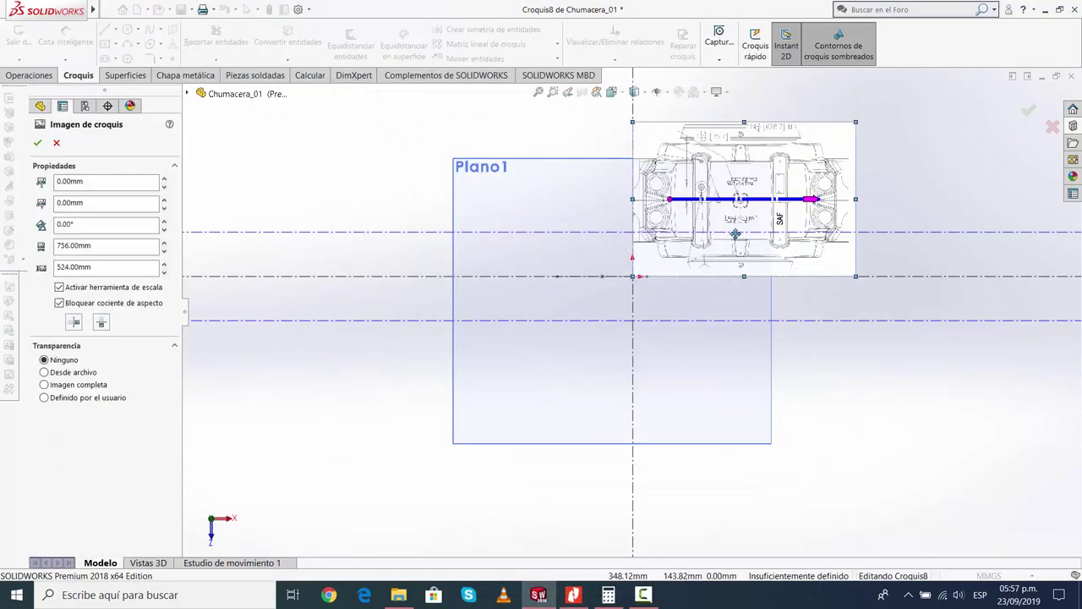
# Move the reference picture so it sits centred on the origin
pyautogui.moveTo(641, 295); pyautogui.dragTo(621, 313)
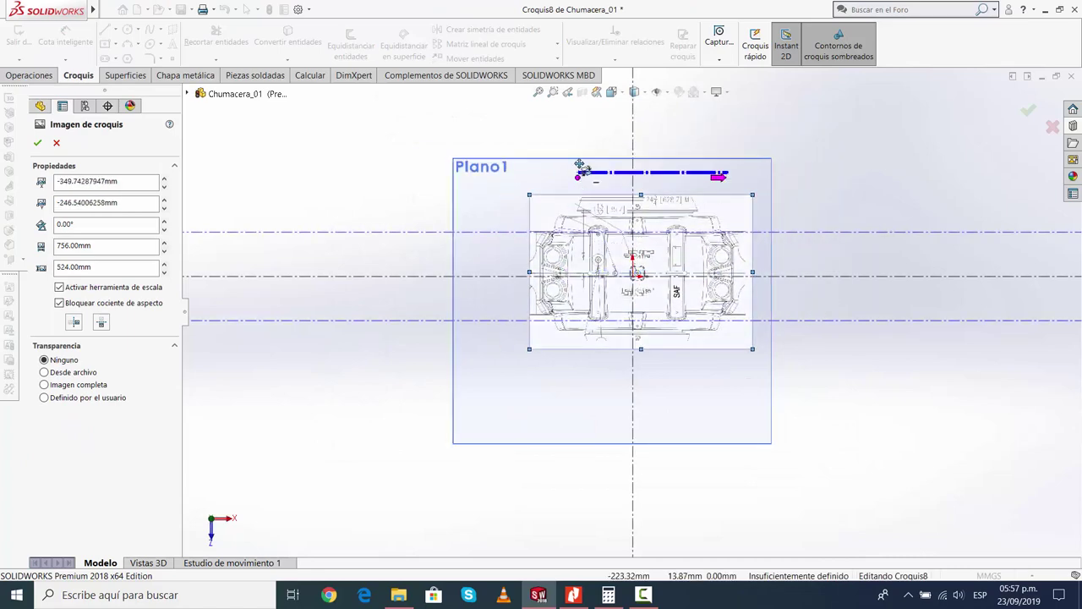
pyautogui.moveTo(592, 272); pyautogui.dragTo(632, 138)
pyautogui.scroll(-5, 643, 291)
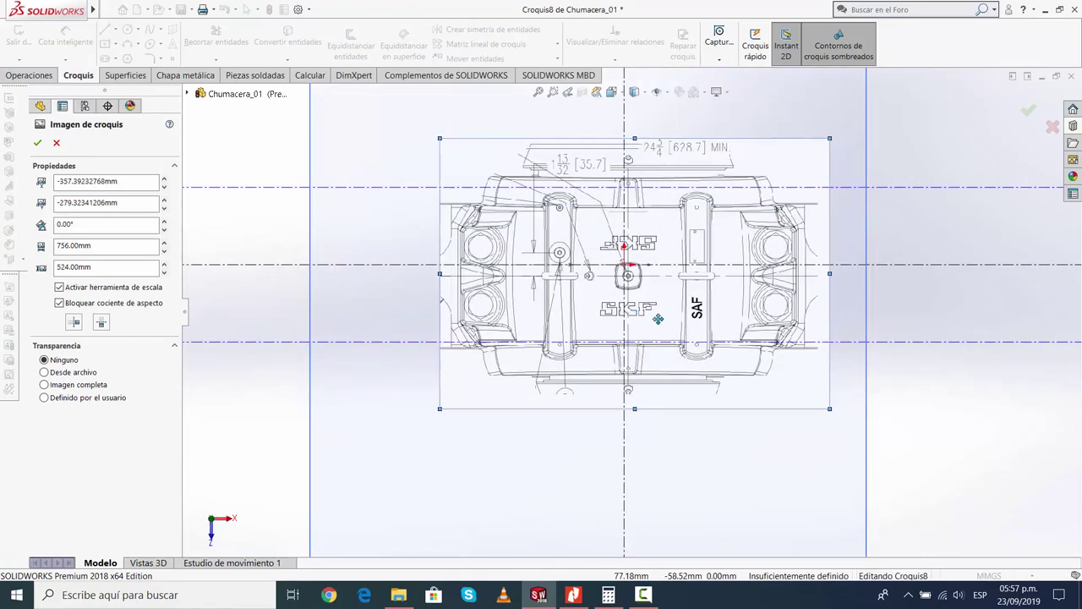
pyautogui.scroll(-2, 653, 298)
pyautogui.scroll(-1, 628, 278)
pyautogui.scroll(-1, 629, 316)
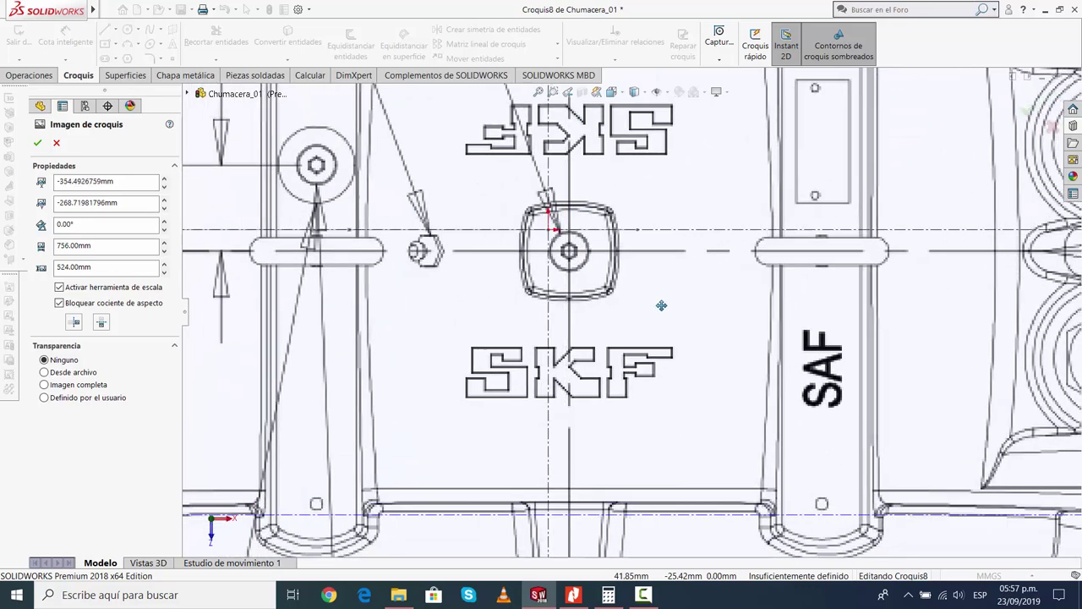
pyautogui.scroll(-1, 659, 302)
pyautogui.moveTo(642, 293); pyautogui.dragTo(637, 283)
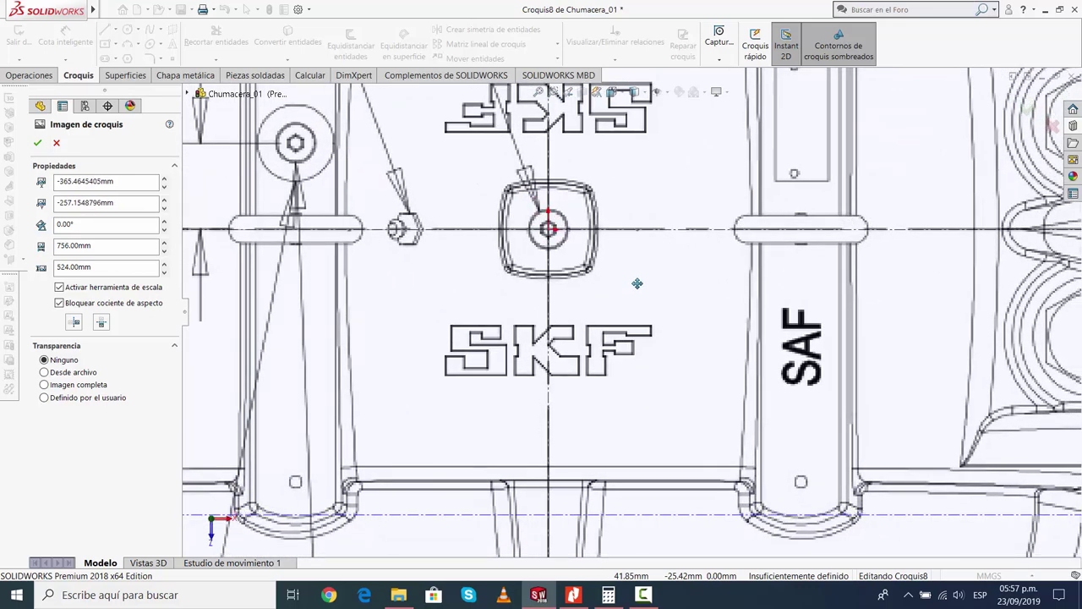
pyautogui.press('f')
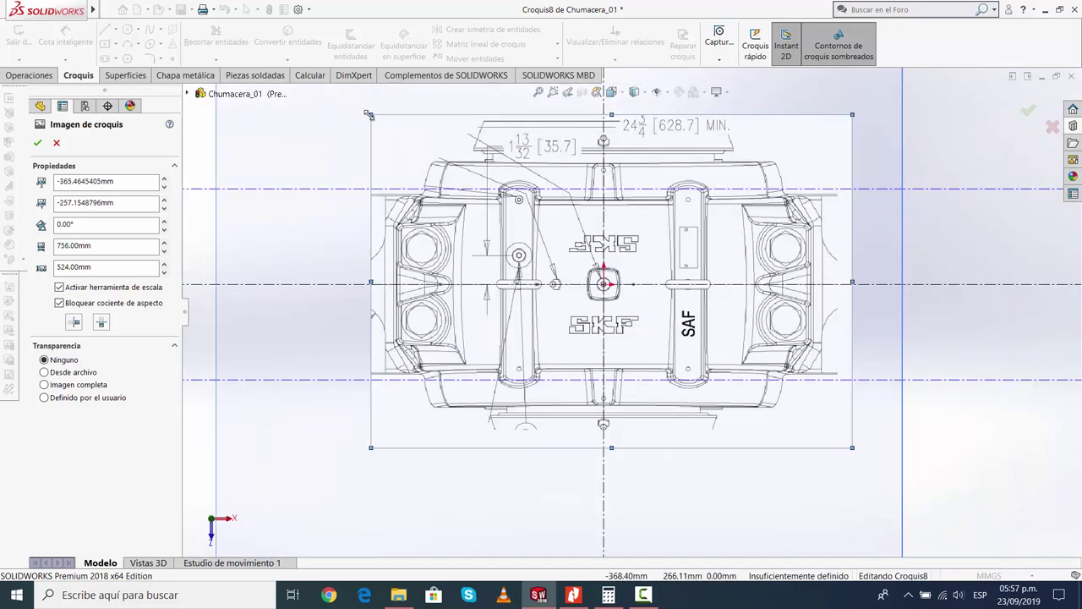
# Scale and fine-align the picture to 582.56 × 403.79 mm on the axes, then accept it
pyautogui.moveTo(369, 115)
pyautogui.mouseDown()
pyautogui.moveTo(395, 115)
pyautogui.moveTo(482, 191)
pyautogui.mouseUp()
pyautogui.moveTo(690, 327); pyautogui.dragTo(633, 290)
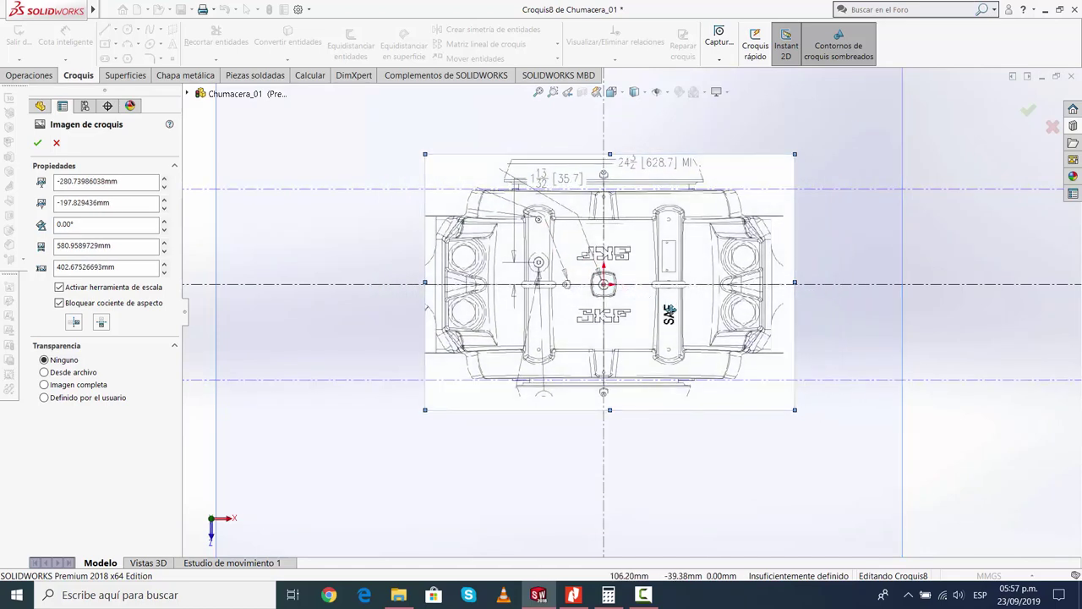
pyautogui.scroll(1, 632, 292)
pyautogui.scroll(-2, 632, 305)
pyautogui.scroll(-3, 632, 329)
pyautogui.scroll(3, 642, 338)
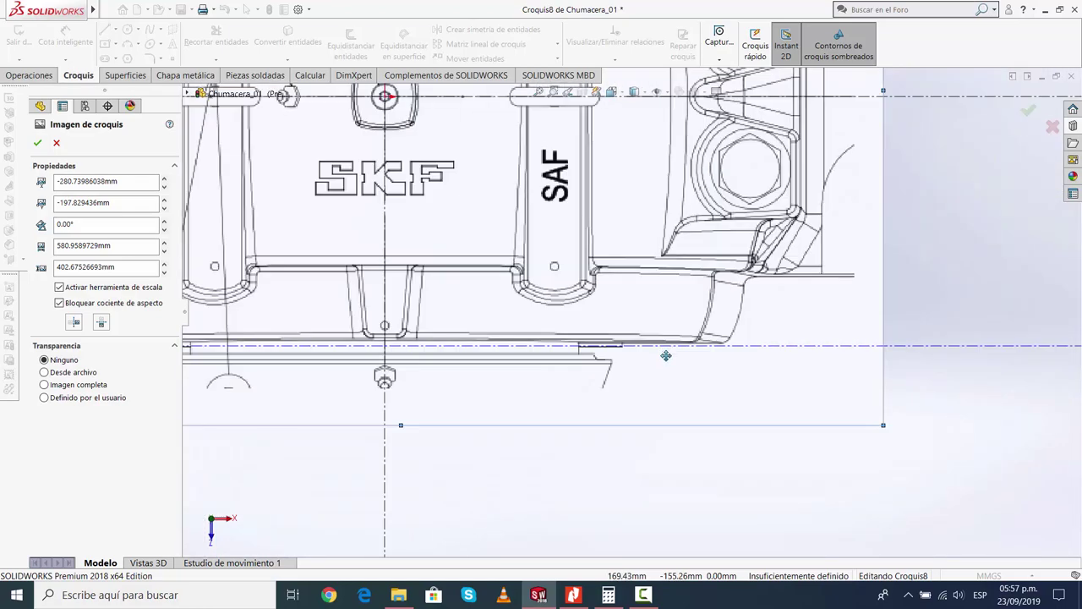
pyautogui.scroll(2, 668, 356)
pyautogui.moveTo(777, 378); pyautogui.dragTo(775, 375)
pyautogui.scroll(2, 635, 355)
pyautogui.scroll(-4, 546, 175)
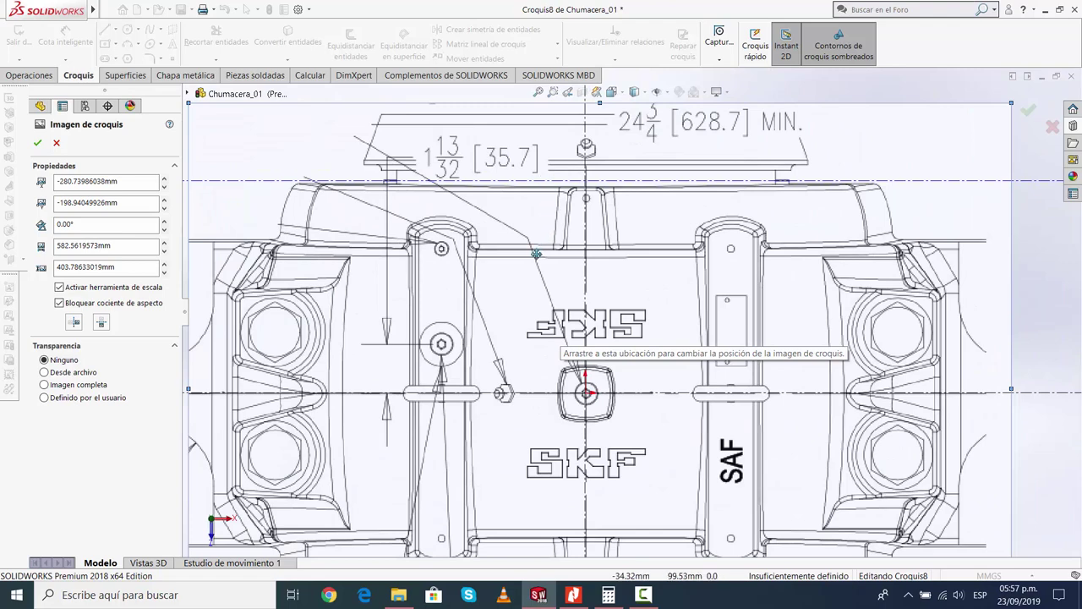
pyautogui.moveTo(546, 374); pyautogui.dragTo(545, 372)
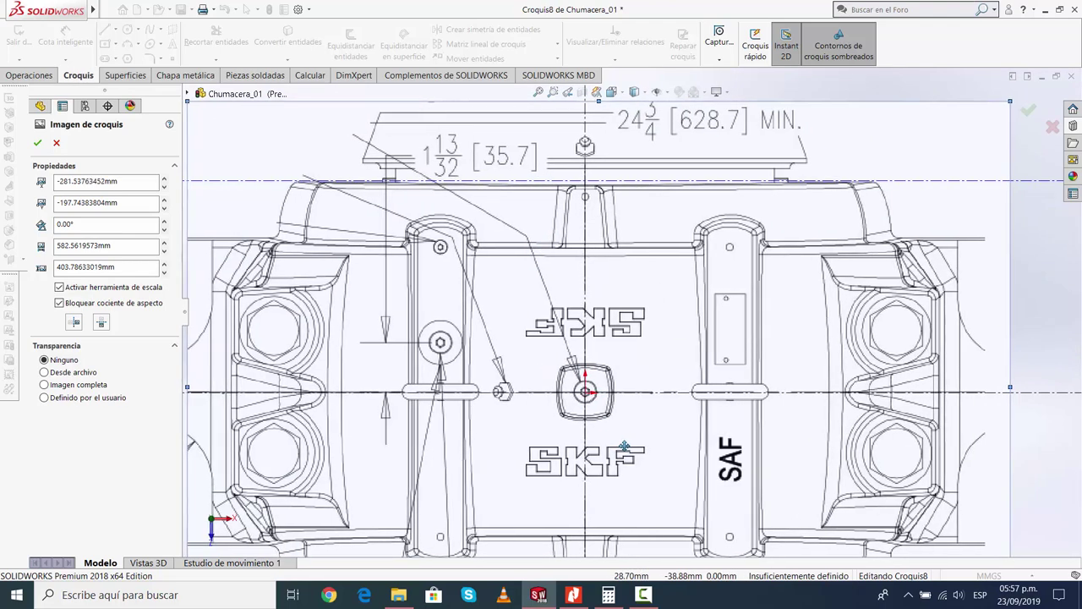
pyautogui.scroll(3, 642, 440)
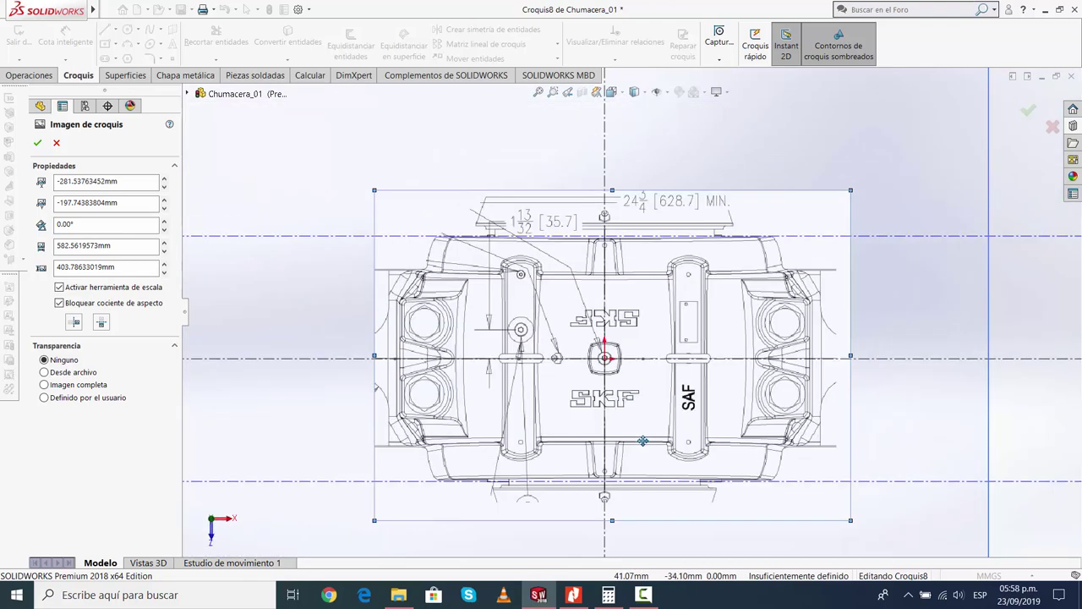
pyautogui.click(38, 143)
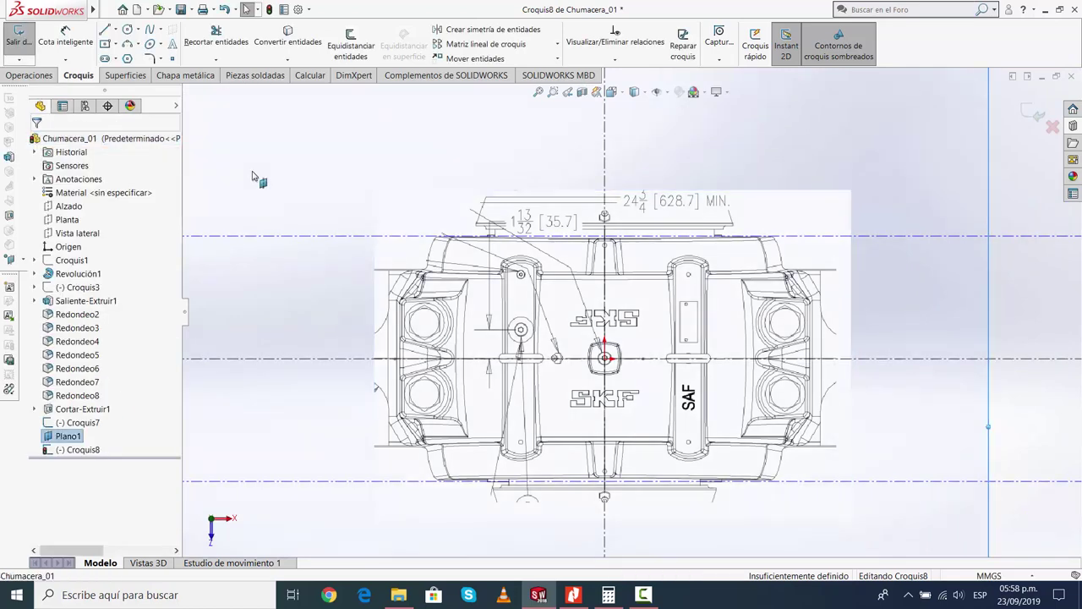
# Exit Croquis8 and start a new sketch, Croquis9, on Plano1
pyautogui.click(1036, 115)
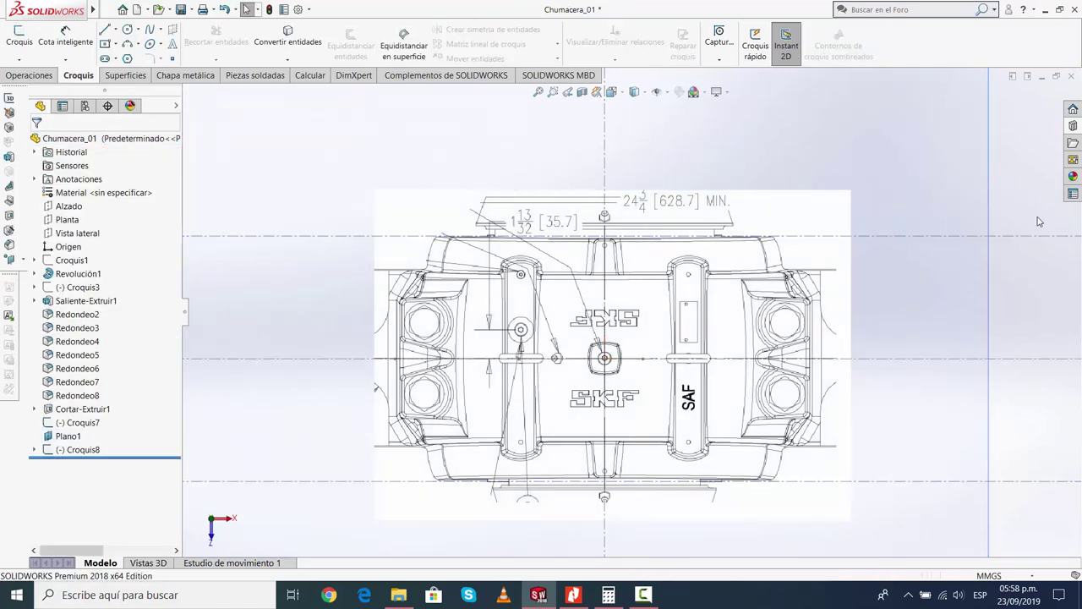
pyautogui.click(480, 248)
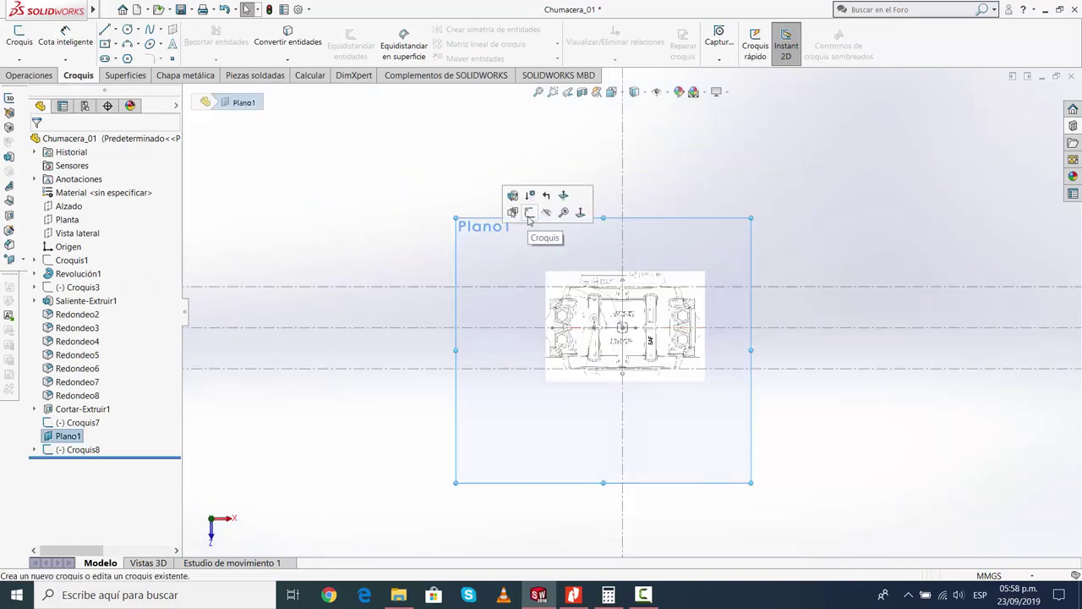
pyautogui.click(531, 218)
pyautogui.scroll(-3, 404, 295)
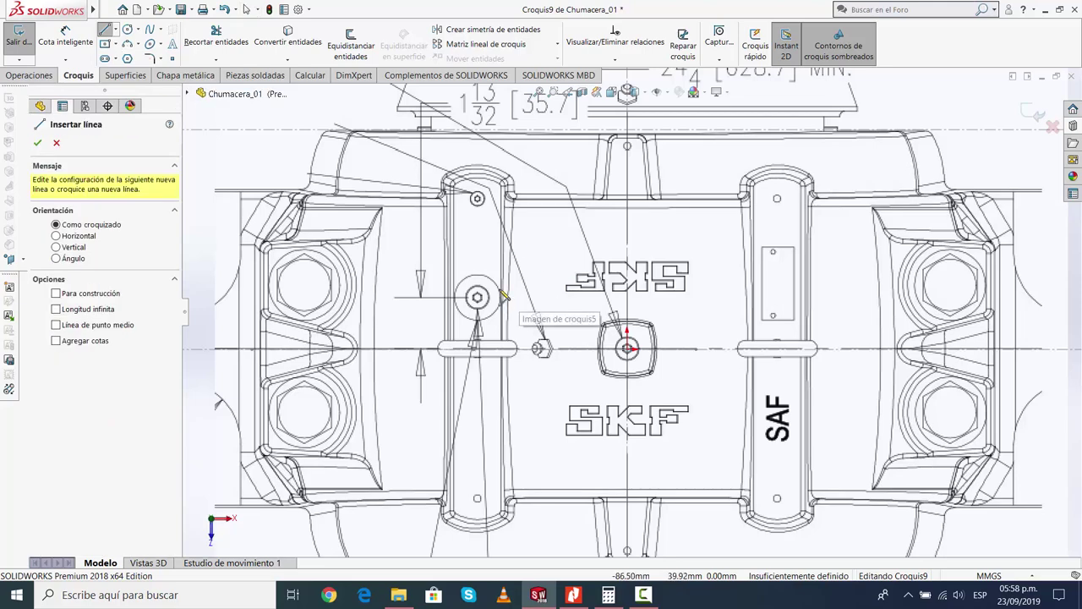
pyautogui.scroll(-3, 462, 266)
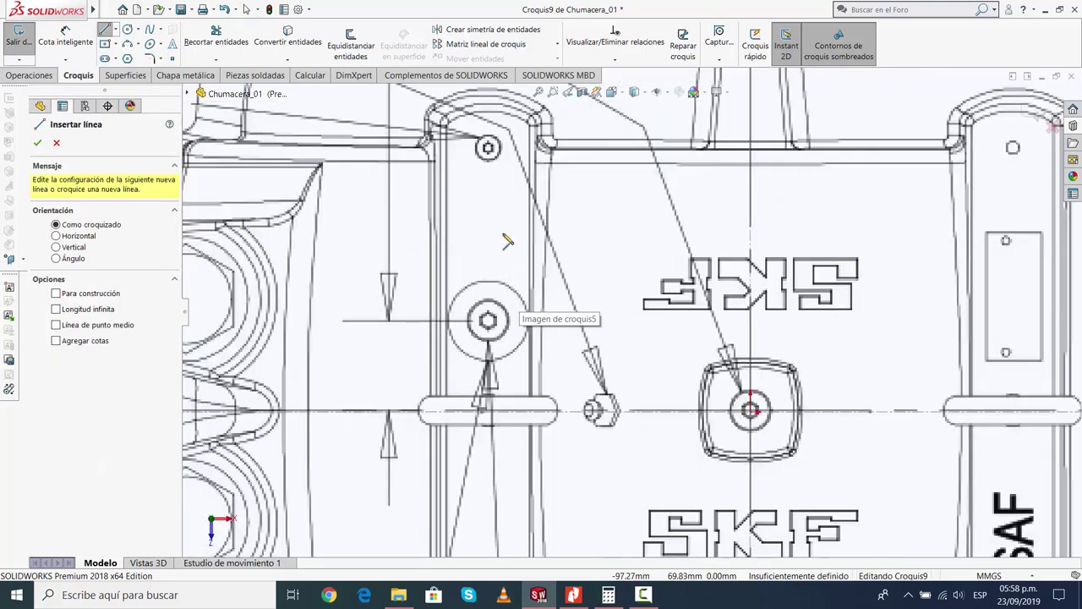
pyautogui.scroll(-3, 533, 380)
pyautogui.scroll(5, 375, 407)
pyautogui.scroll(-3, 605, 265)
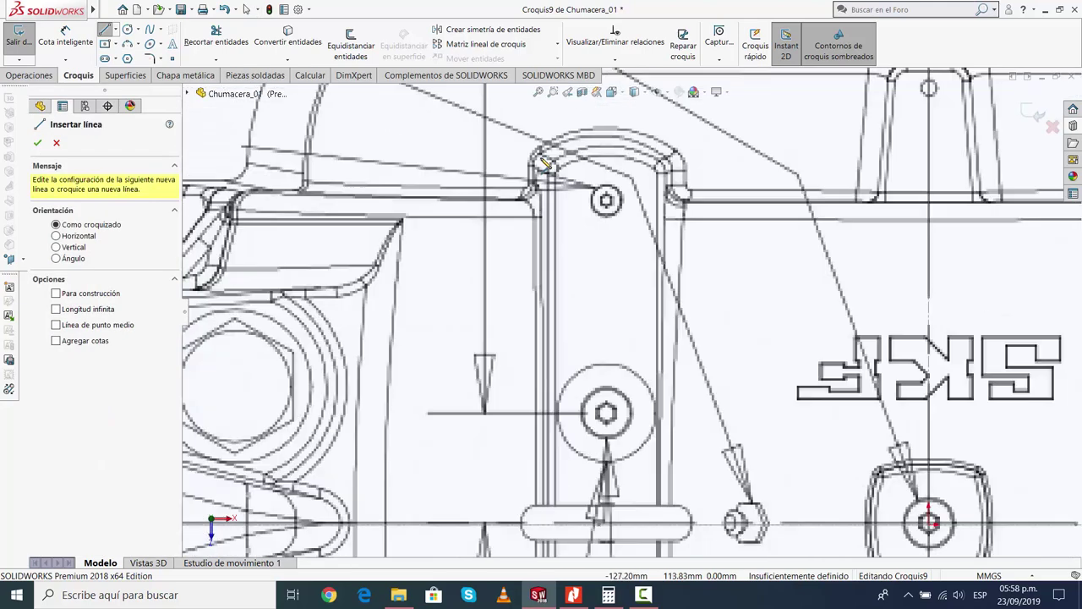
pyautogui.scroll(-3, 605, 264)
pyautogui.scroll(-1, 606, 265)
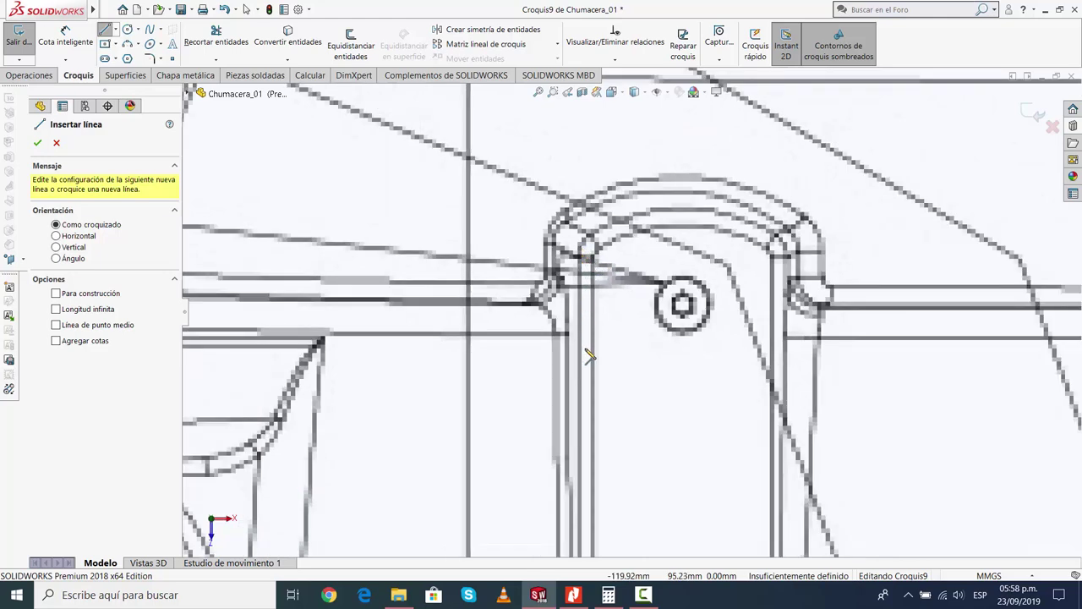
pyautogui.scroll(3, 722, 349)
pyautogui.scroll(-2, 474, 282)
pyautogui.scroll(-2, 474, 281)
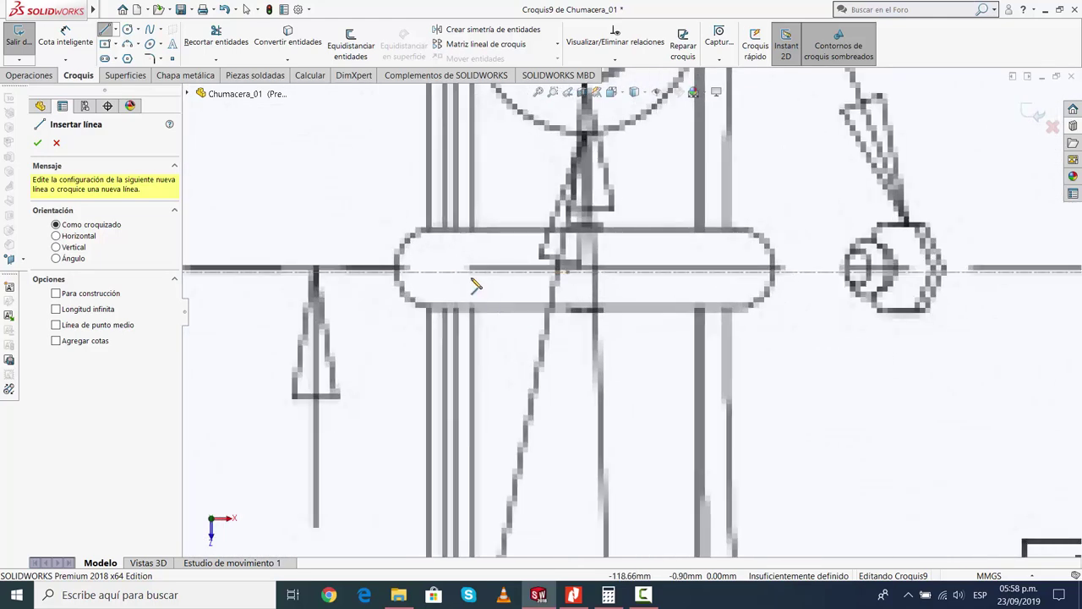
pyautogui.scroll(3, 524, 221)
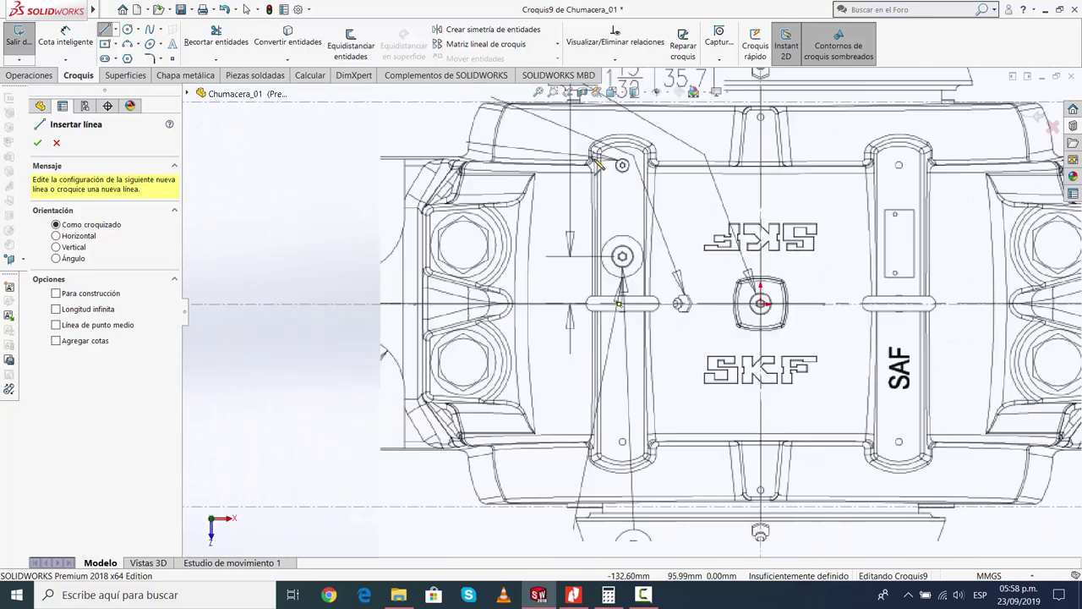
pyautogui.scroll(-2, 660, 385)
pyautogui.scroll(-2, 661, 385)
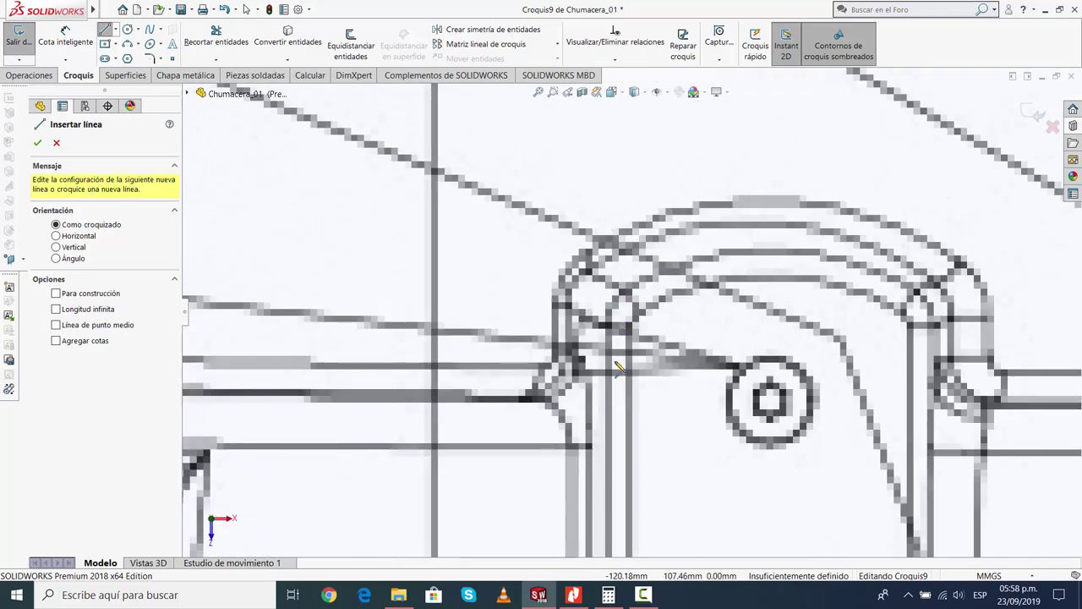
# Trace the boss's left vertical side with a line ending on the centreline
pyautogui.click(612, 328)
pyautogui.scroll(3, 626, 381)
pyautogui.scroll(-2, 583, 321)
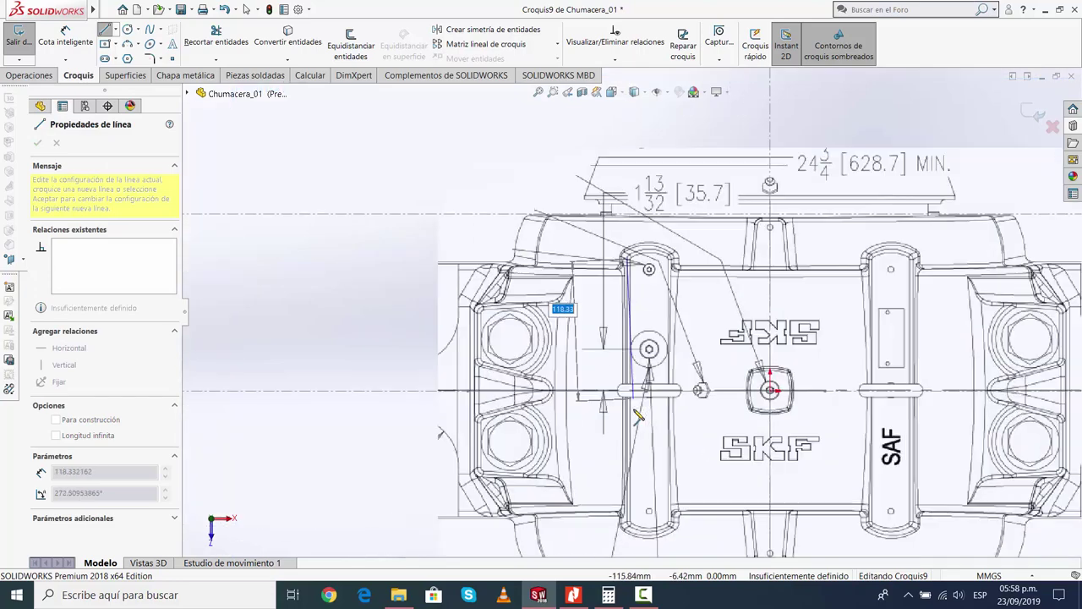
pyautogui.scroll(-3, 622, 336)
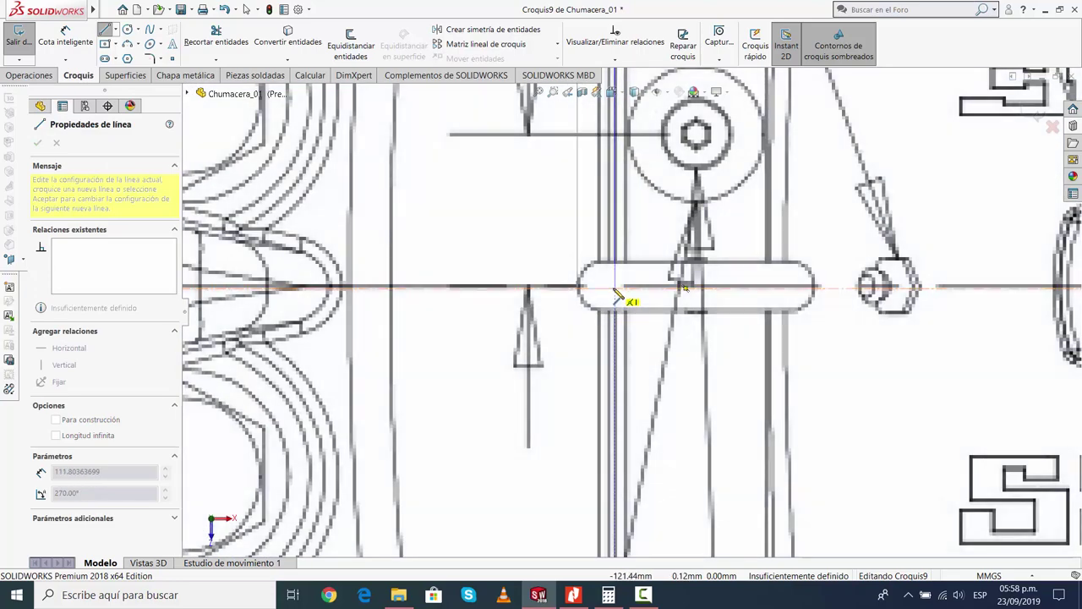
pyautogui.click(618, 294)
pyautogui.scroll(3, 592, 350)
pyautogui.press('Escape')
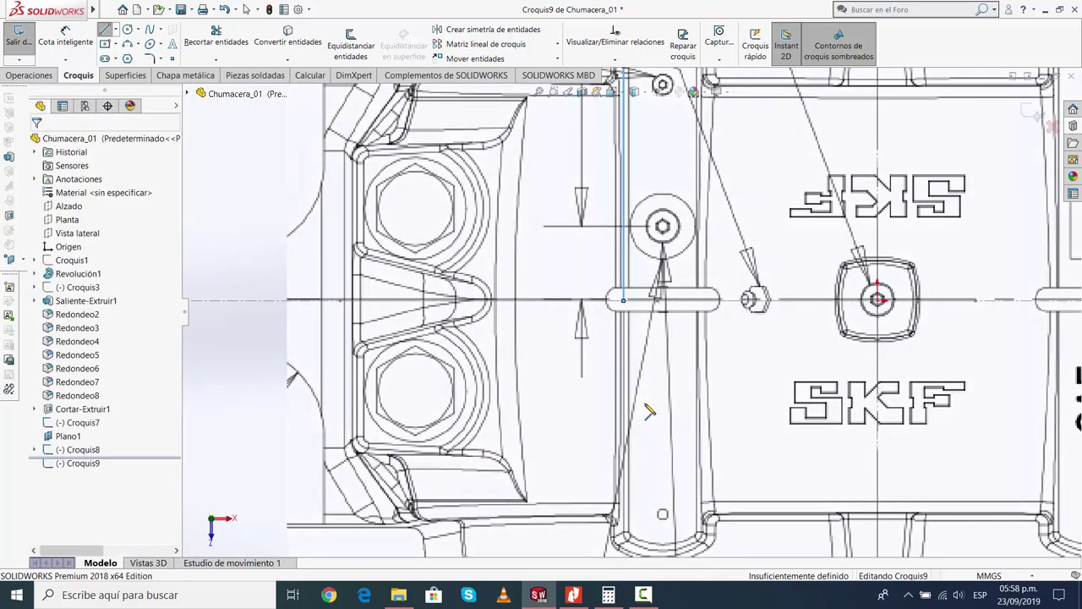
# Add an infinite horizontal construction line through the bearing centre
pyautogui.click(115, 30)
pyautogui.click(148, 57)
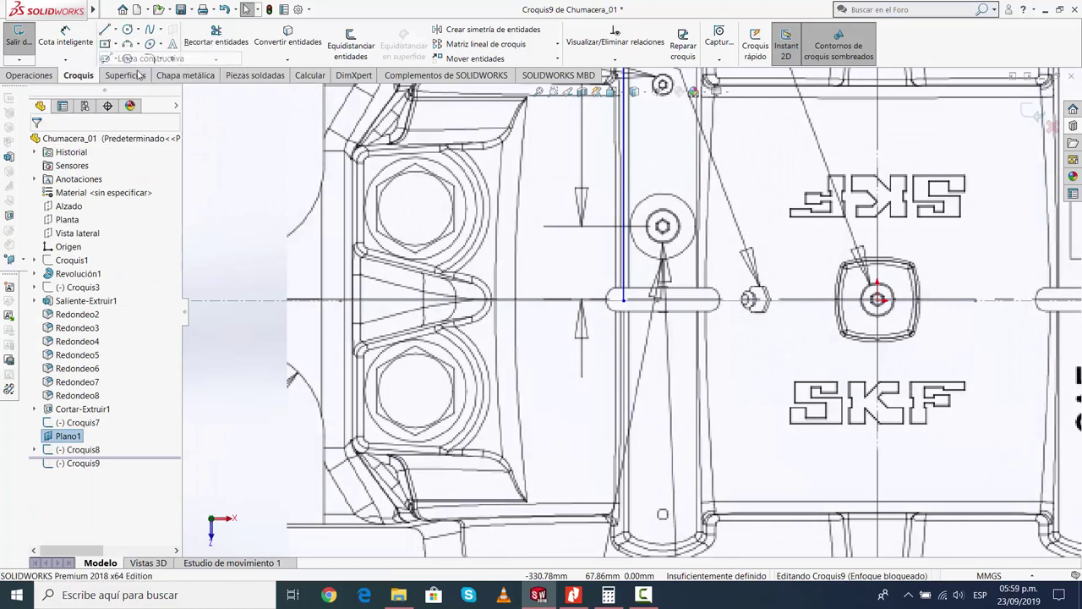
pyautogui.click(879, 299)
pyautogui.press('Escape')
pyautogui.scroll(2, 727, 305)
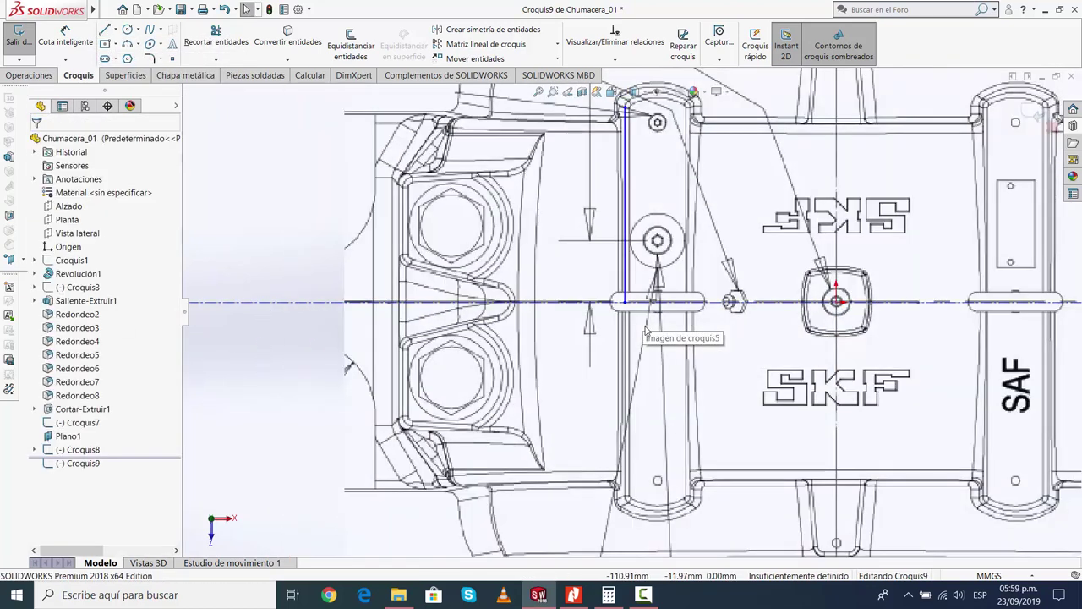
pyautogui.scroll(2, 651, 254)
pyautogui.scroll(-5, 645, 175)
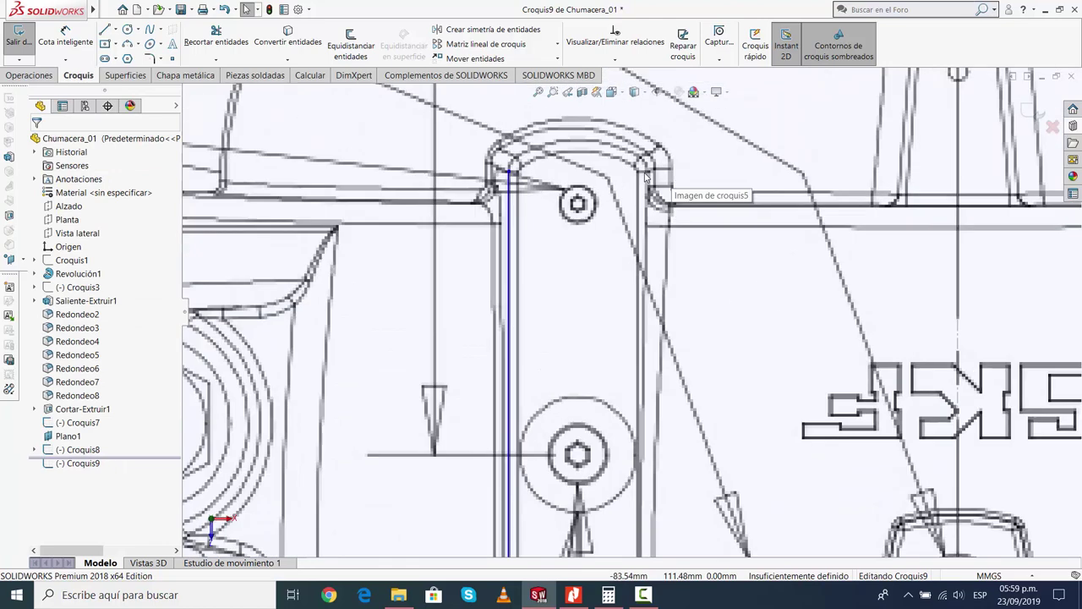
# Trace the boss's right vertical side from its upper corner down to the centreline
pyautogui.click(104, 29)
pyautogui.scroll(-2, 360, 200)
pyautogui.scroll(-2, 359, 200)
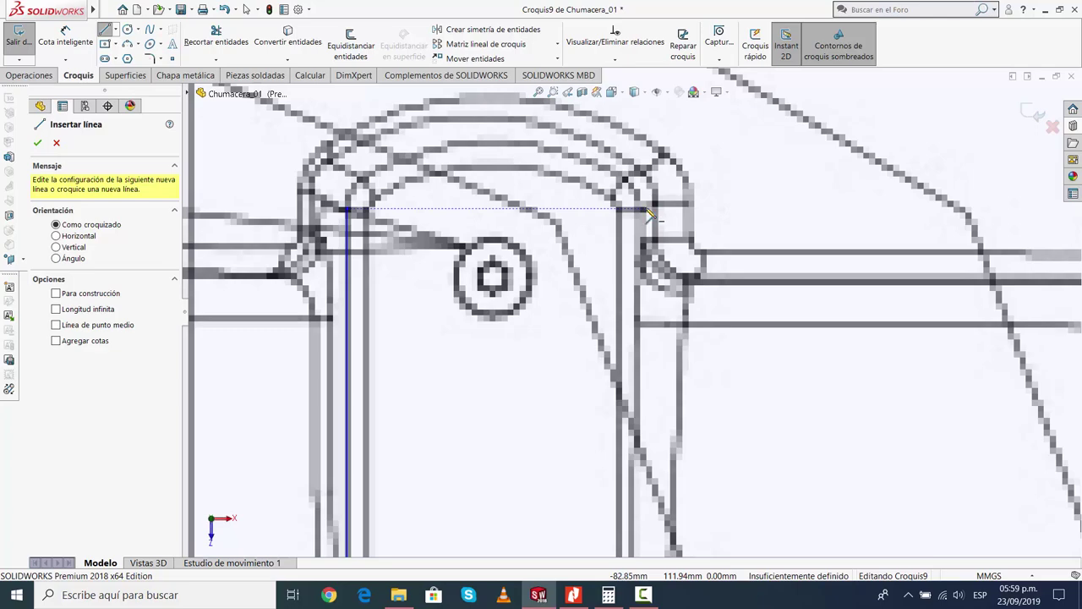
pyautogui.click(646, 212)
pyautogui.scroll(3, 644, 215)
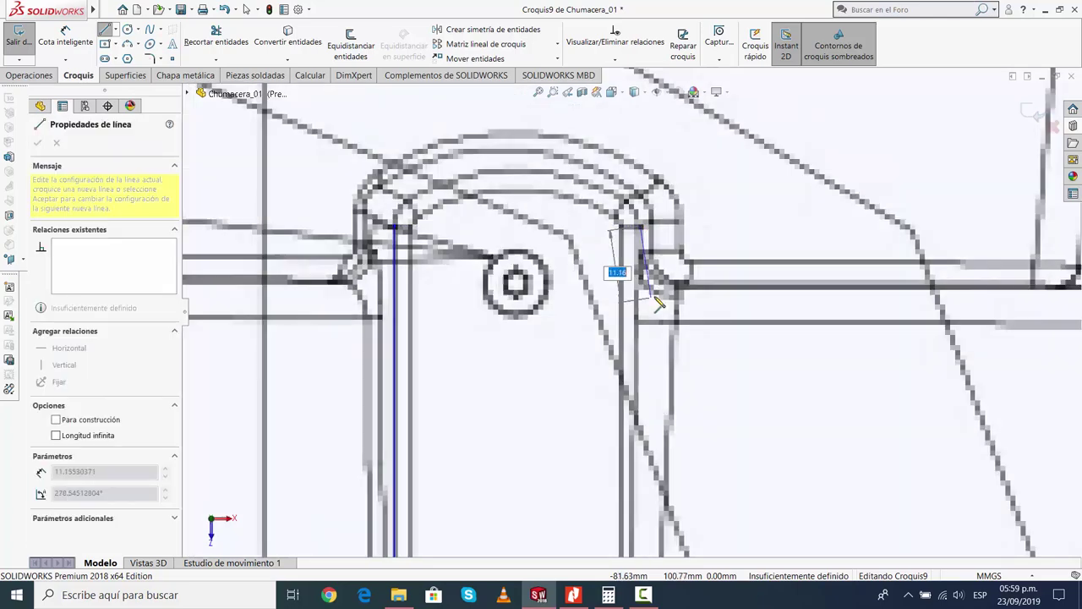
pyautogui.scroll(3, 618, 279)
pyautogui.scroll(2, 613, 338)
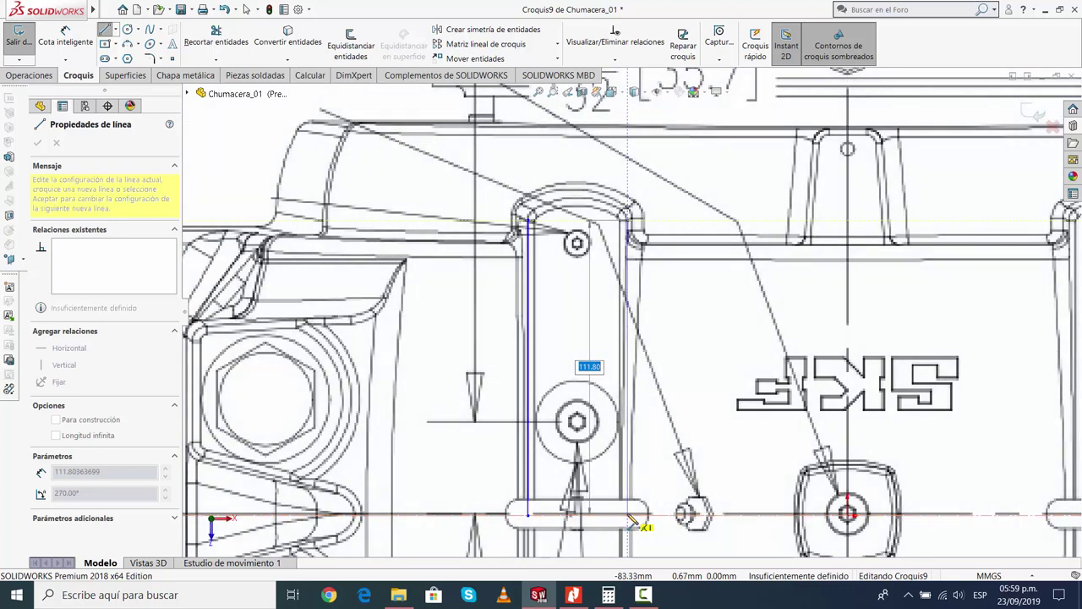
pyautogui.click(629, 520)
pyautogui.press('Escape')
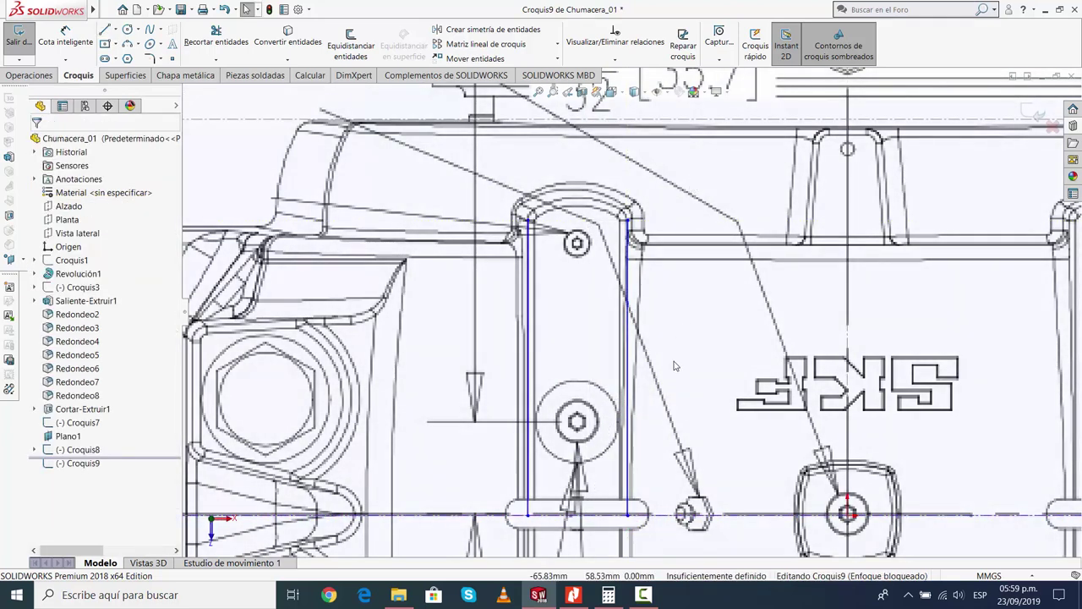
pyautogui.scroll(-5, 602, 207)
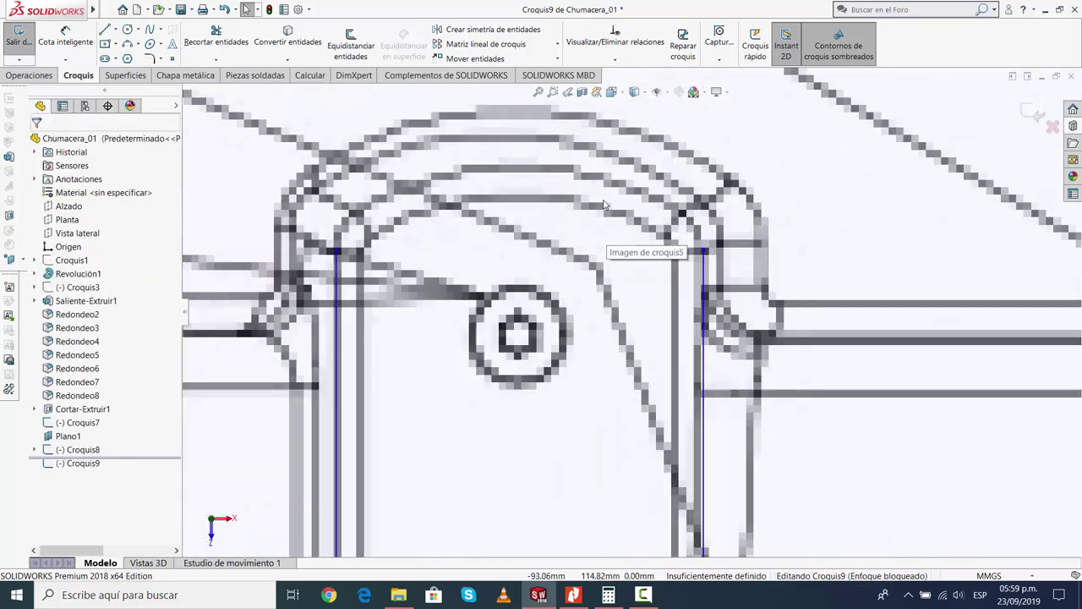
pyautogui.click(127, 42)
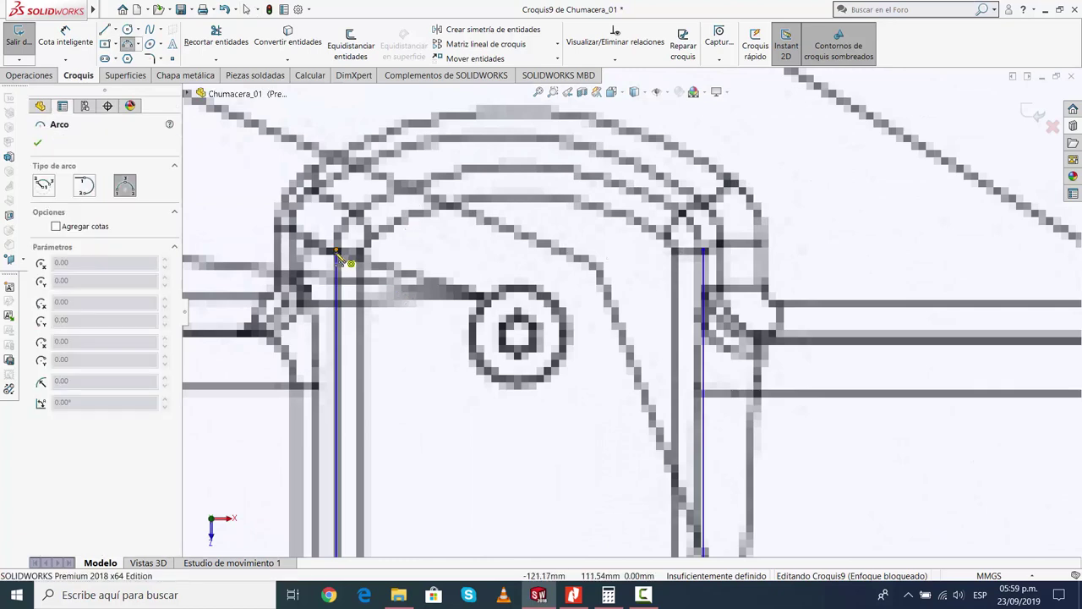
# Draw a three-point arc joining the tops of the two vertical lines to cap the boss
pyautogui.click(337, 251)
pyautogui.click(704, 250)
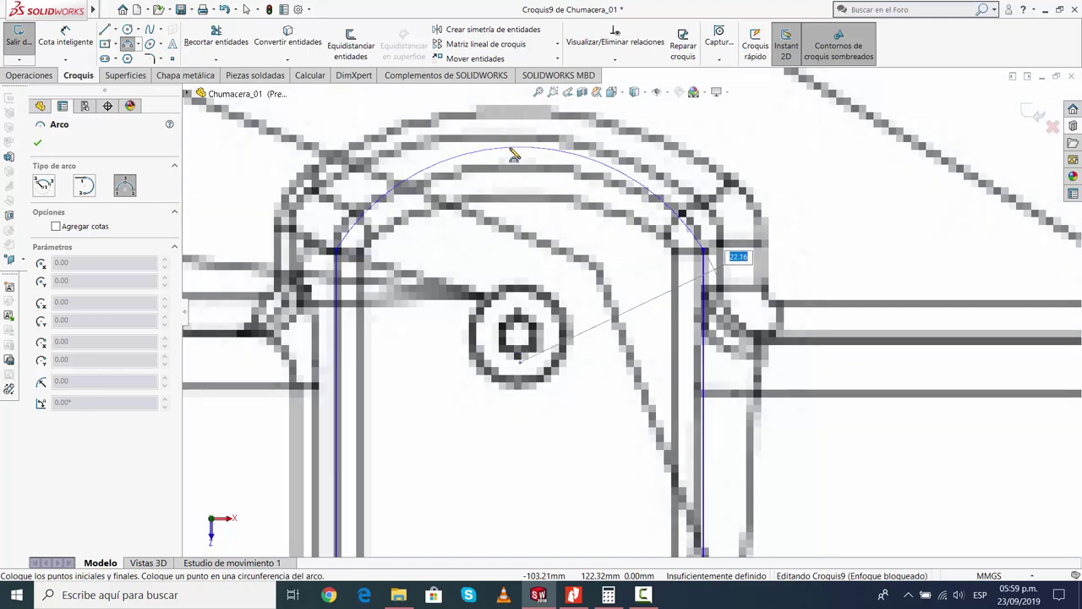
pyautogui.click(516, 158)
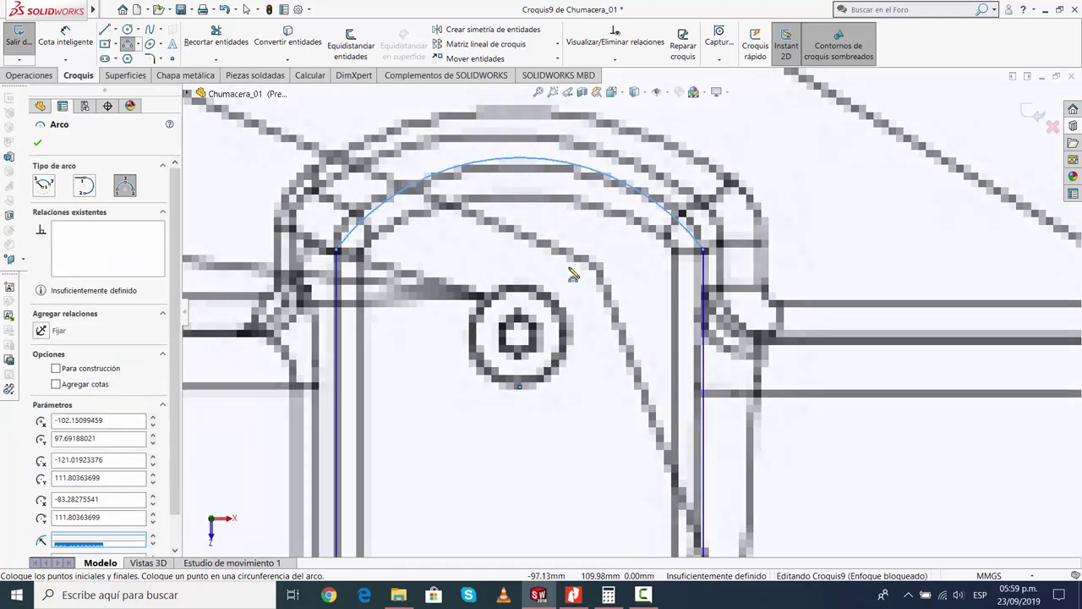
pyautogui.press('Escape')
pyautogui.scroll(2, 592, 338)
pyautogui.scroll(3, 616, 371)
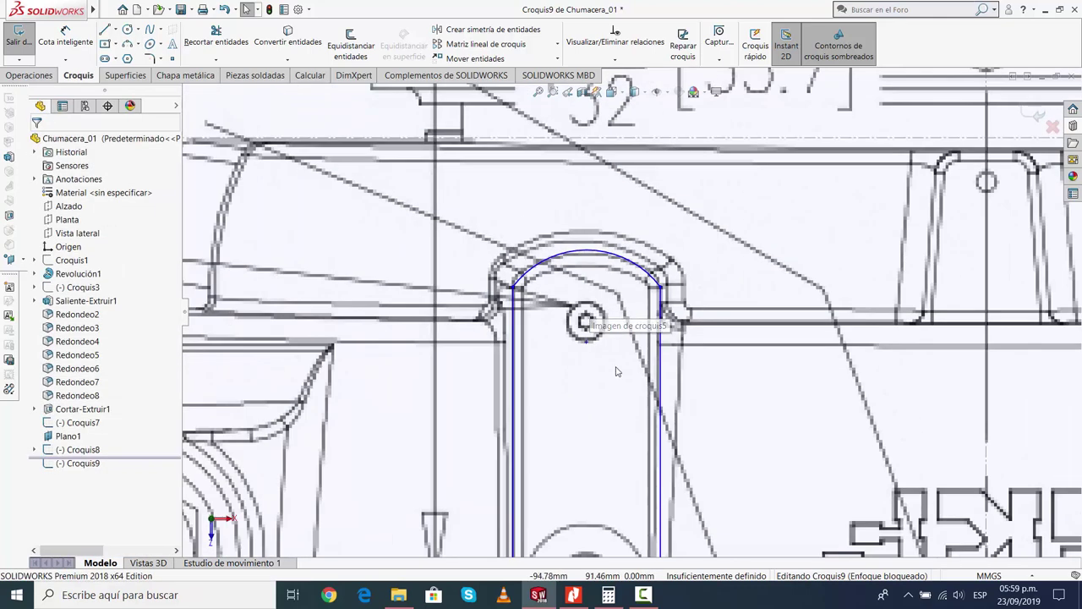
pyautogui.scroll(4, 615, 370)
pyautogui.scroll(-2, 657, 402)
pyautogui.scroll(-2, 634, 306)
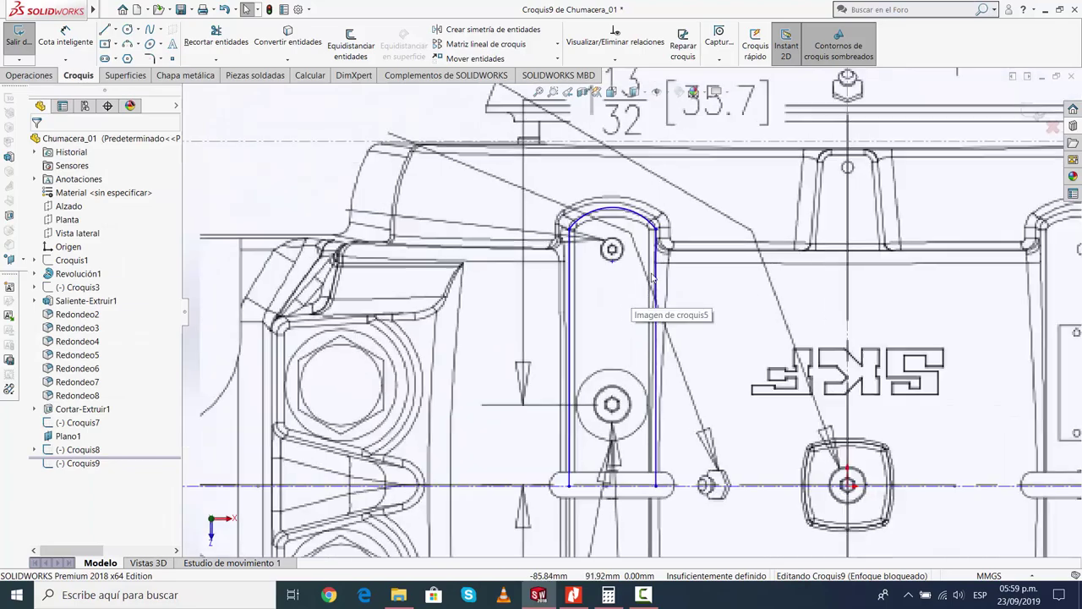
pyautogui.scroll(-2, 651, 330)
pyautogui.scroll(-1, 663, 355)
pyautogui.scroll(4, 675, 385)
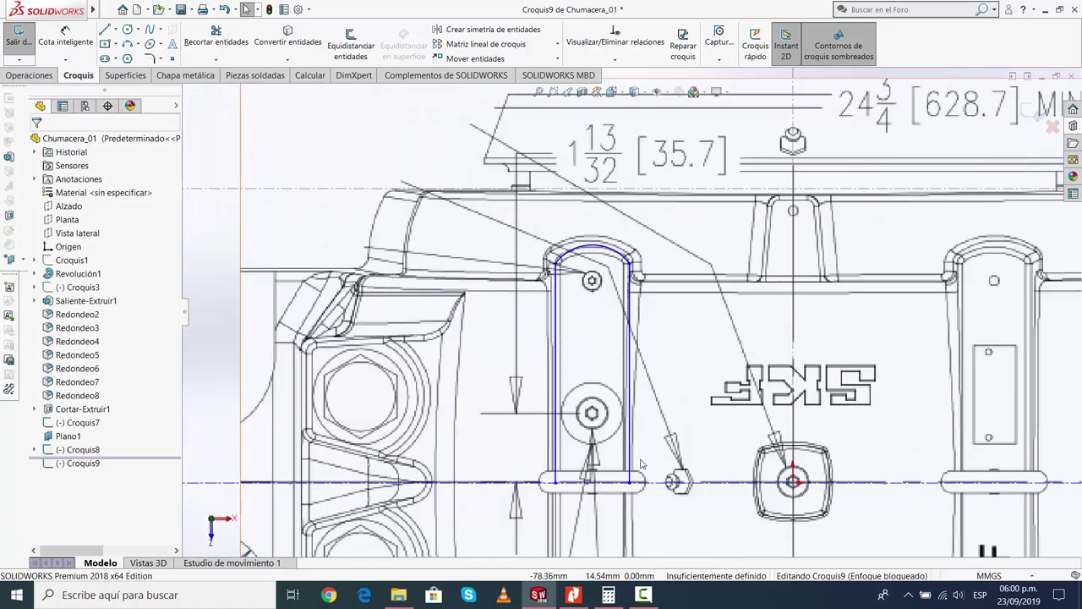
pyautogui.scroll(4, 668, 398)
pyautogui.scroll(-2, 640, 446)
pyautogui.scroll(-5, 591, 406)
pyautogui.scroll(3, 582, 390)
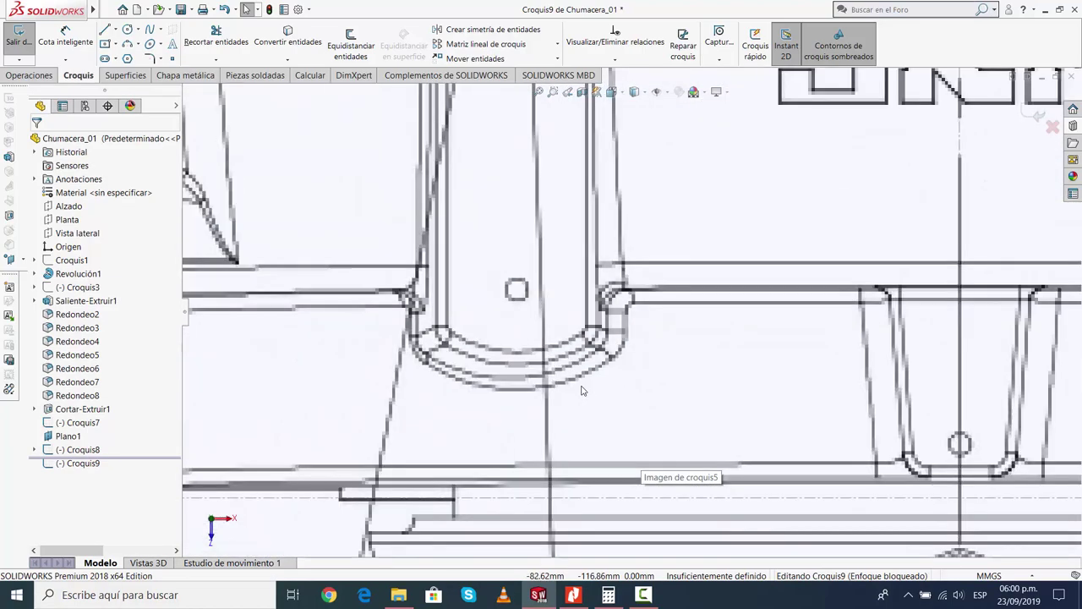
pyautogui.scroll(2, 580, 388)
pyautogui.scroll(2, 592, 385)
pyautogui.scroll(2, 601, 381)
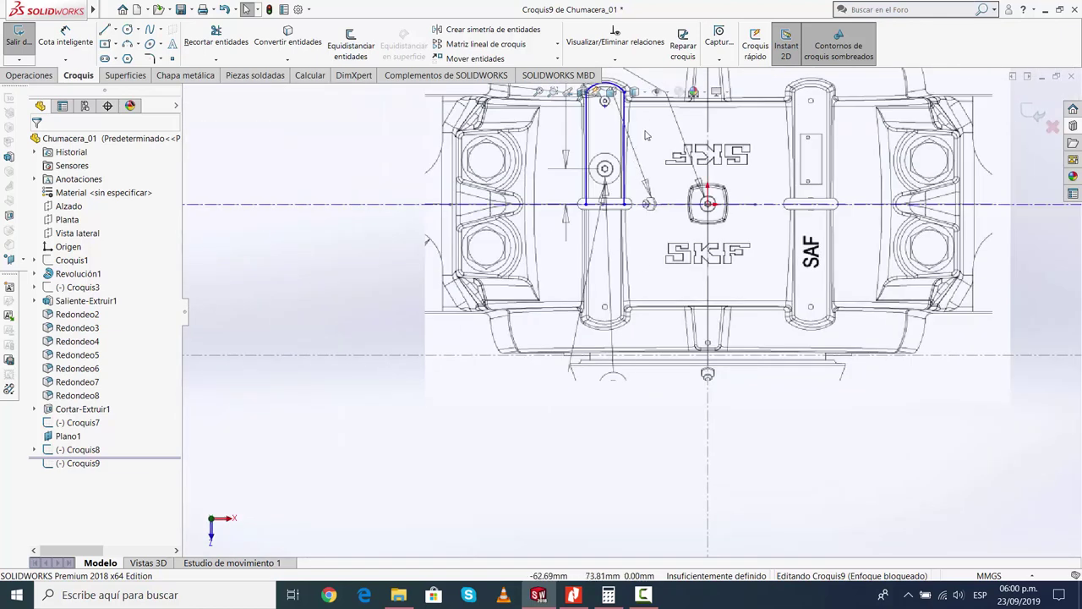
pyautogui.scroll(2, 600, 381)
pyautogui.scroll(-3, 622, 136)
pyautogui.scroll(-2, 623, 186)
pyautogui.scroll(-1, 634, 228)
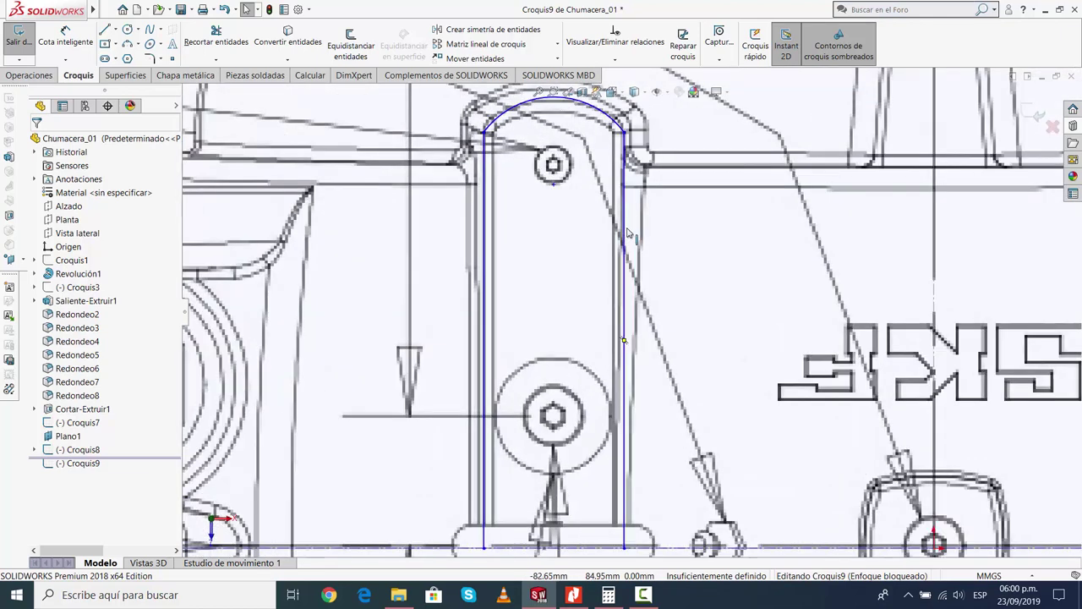
# Delete the straight right side and draw a near-straight arc from the top arc's end to the base line
pyautogui.click(627, 245)
pyautogui.press('Delete')
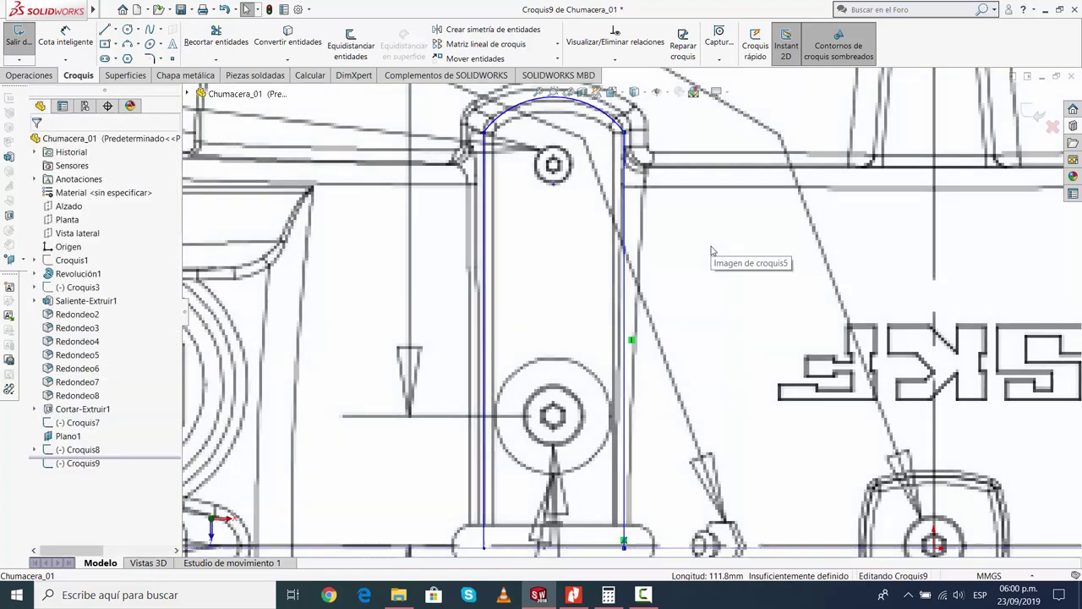
pyautogui.click(127, 45)
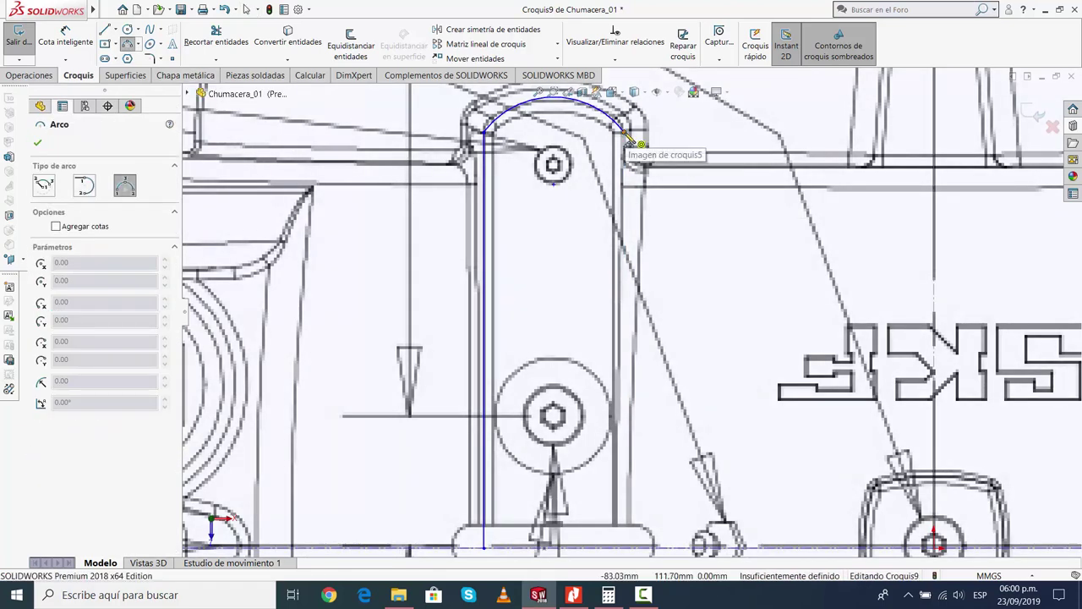
pyautogui.click(627, 137)
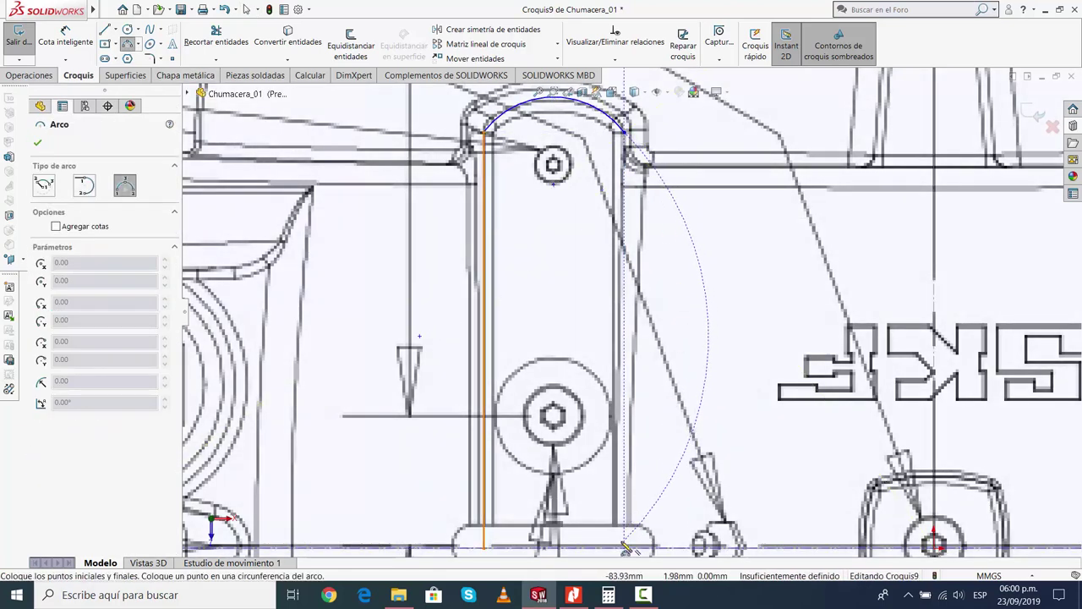
pyautogui.click(621, 548)
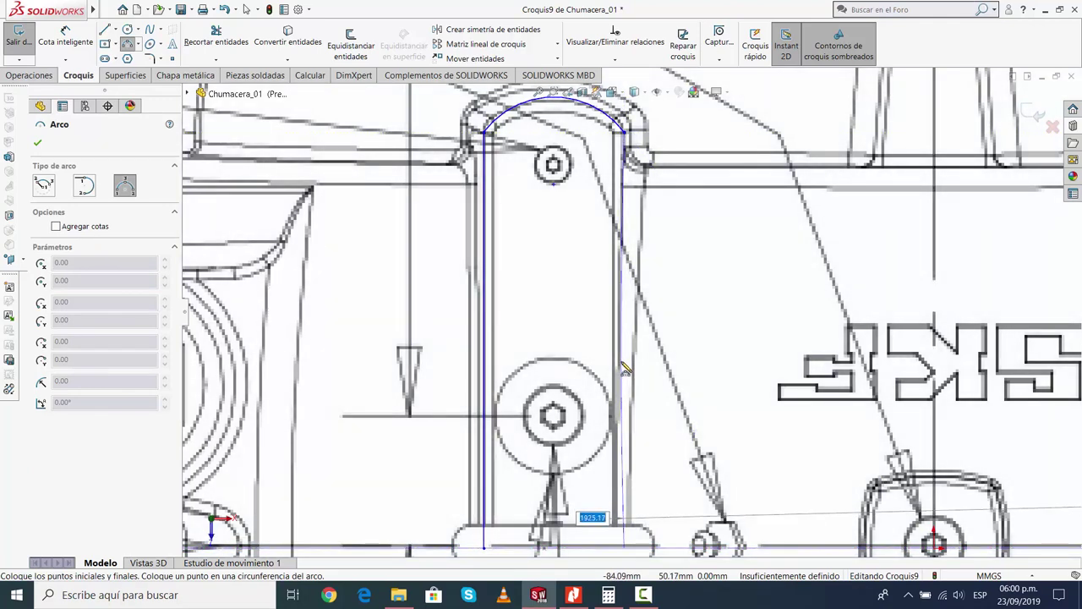
pyautogui.click(623, 370)
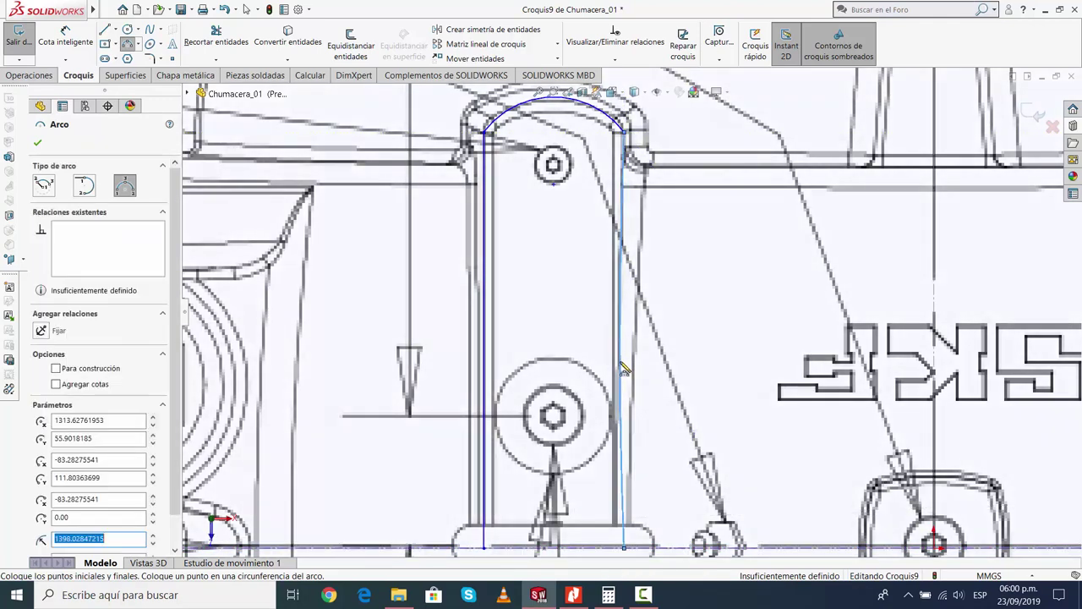
pyautogui.press('Escape')
pyautogui.scroll(5, 404, 243)
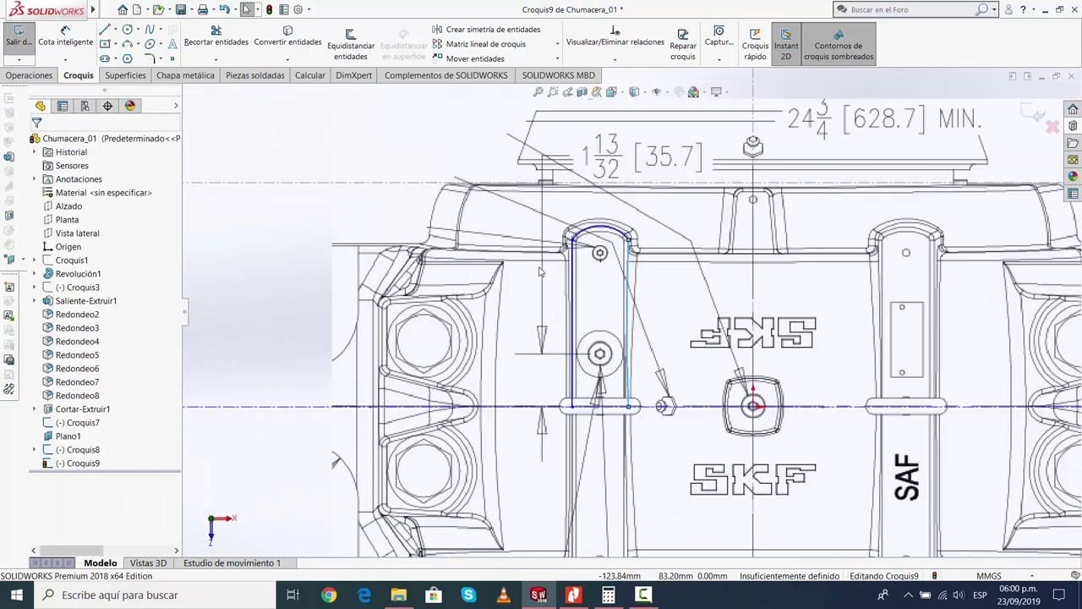
pyautogui.scroll(-2, 592, 287)
pyautogui.scroll(-2, 639, 306)
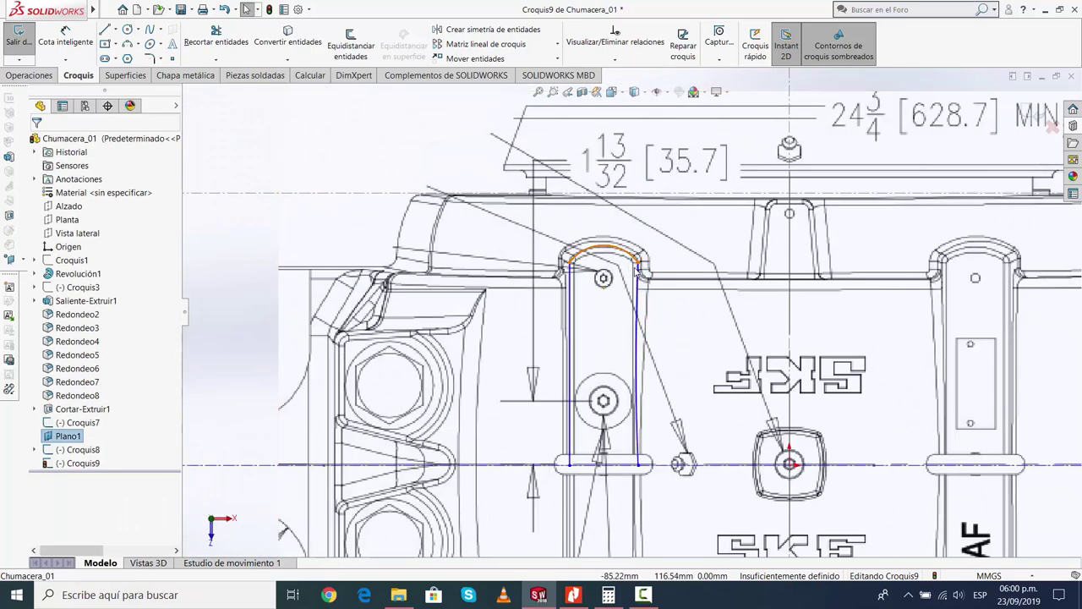
pyautogui.scroll(-3, 622, 294)
pyautogui.scroll(-2, 597, 281)
pyautogui.scroll(-3, 597, 277)
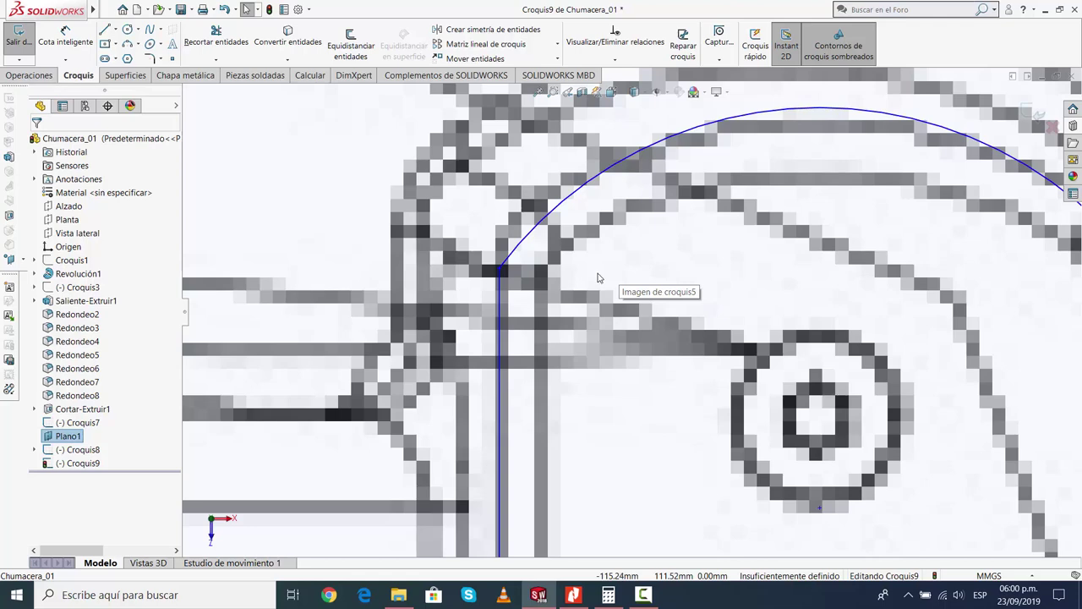
# Add a Tangent relation between the slot's top arc and its left side line
pyautogui.click(521, 262)
pyautogui.keyDown('ctrl'); pyautogui.click(501, 317); pyautogui.keyUp('ctrl')
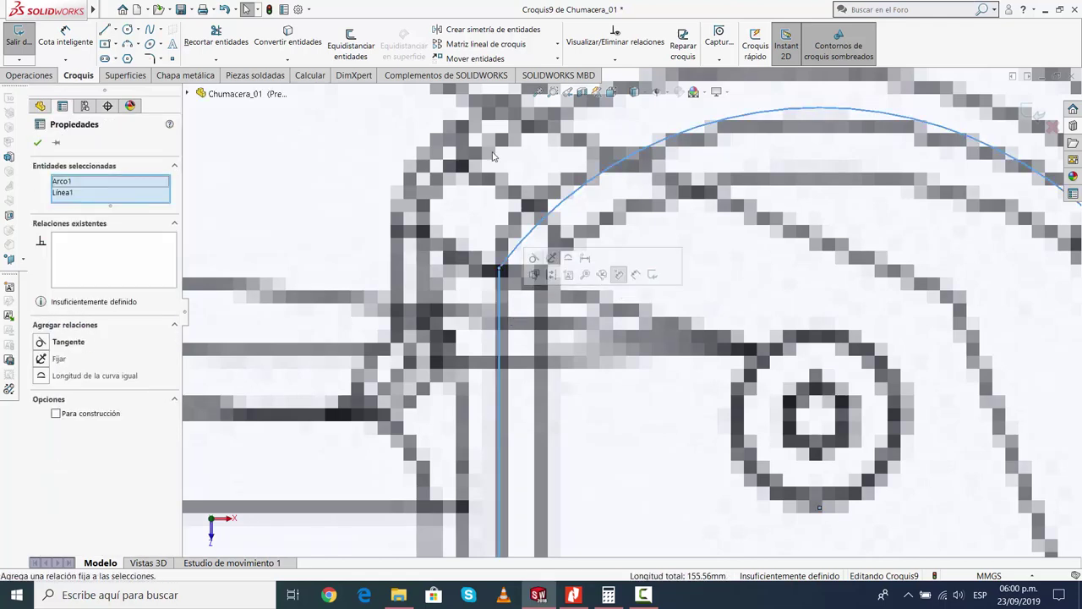
pyautogui.click(72, 344)
pyautogui.scroll(2, 660, 381)
pyautogui.scroll(3, 677, 391)
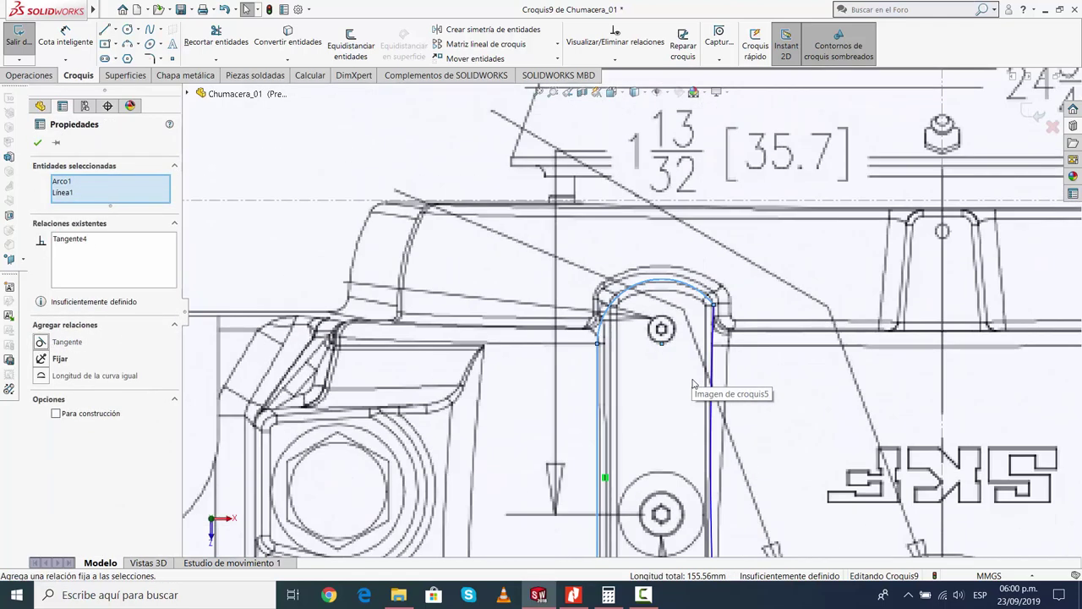
pyautogui.scroll(2, 684, 398)
pyautogui.scroll(-3, 683, 398)
pyautogui.scroll(-1, 652, 374)
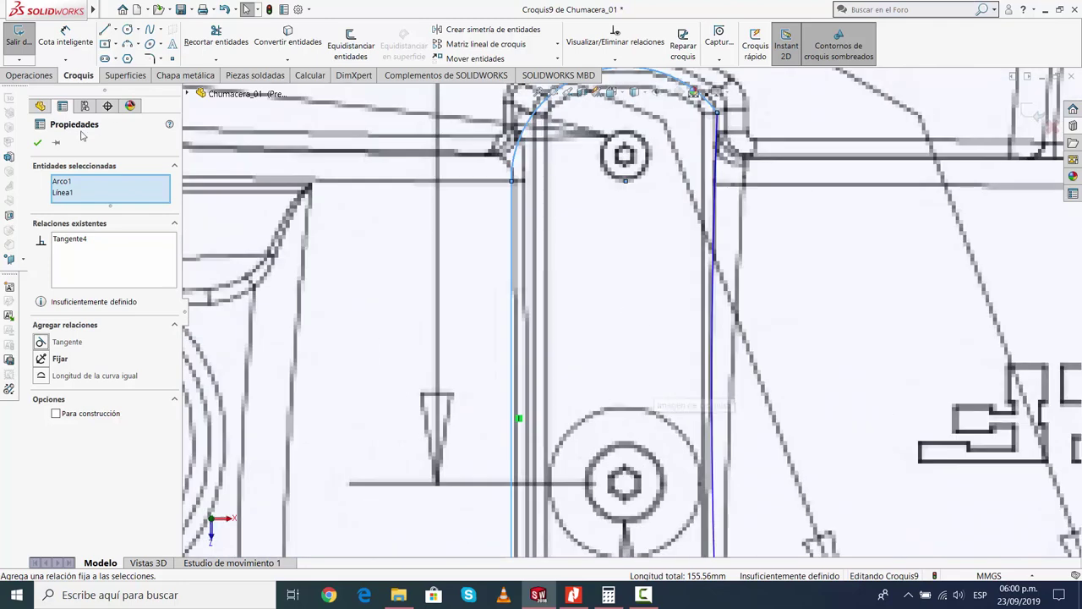
pyautogui.click(38, 142)
# Drag the arc's left end and the arc so they follow the boss's rounded end
pyautogui.scroll(-1, 595, 231)
pyautogui.scroll(-2, 595, 231)
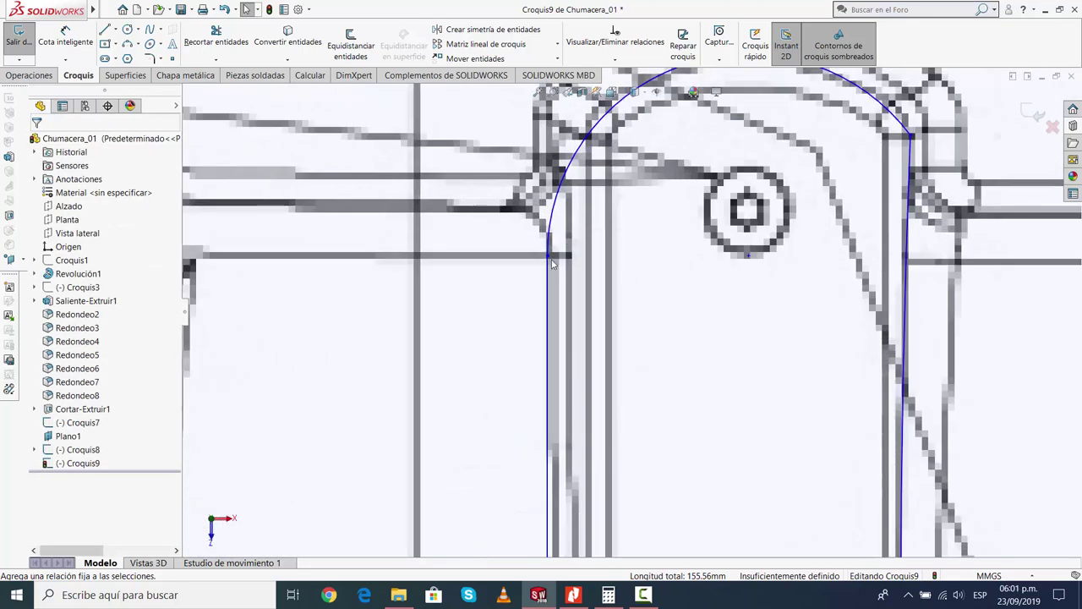
pyautogui.moveTo(551, 258); pyautogui.dragTo(577, 258)
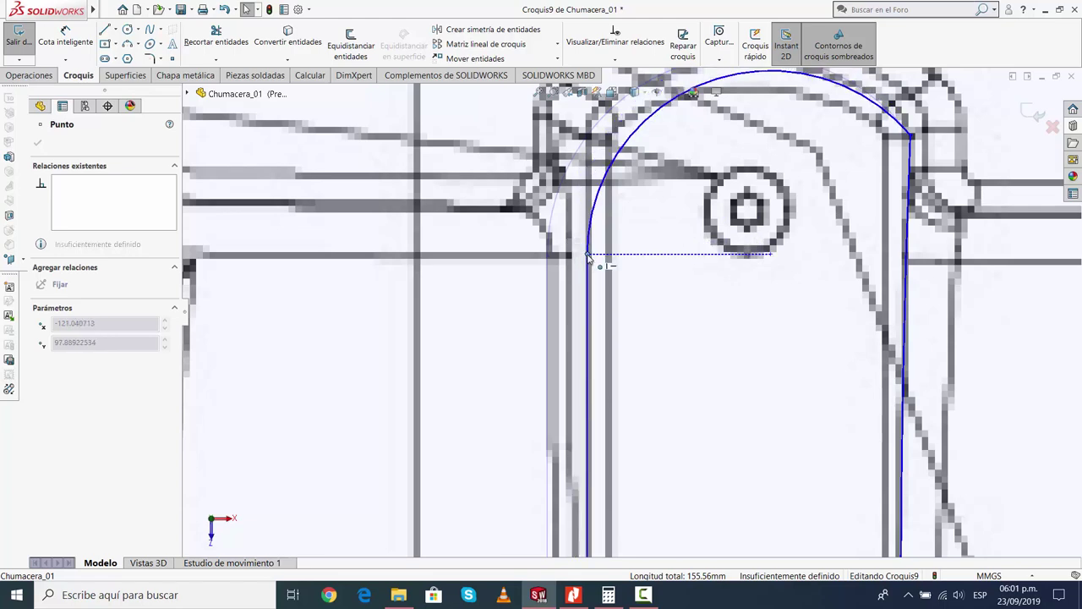
pyautogui.moveTo(577, 258); pyautogui.dragTo(591, 258)
pyautogui.scroll(3, 630, 308)
pyautogui.click(642, 198)
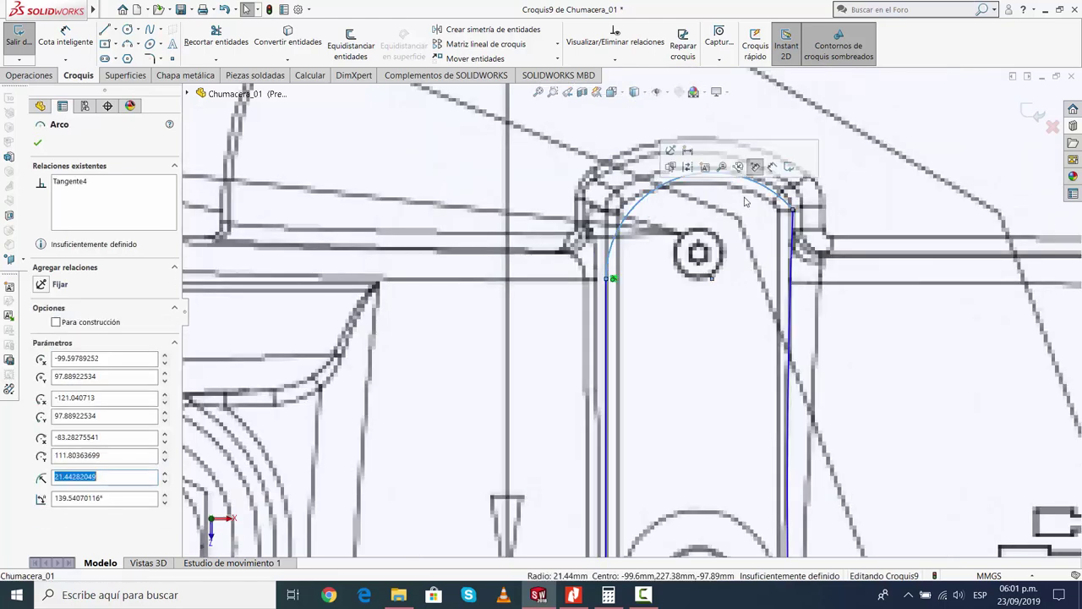
pyautogui.scroll(-3, 708, 197)
pyautogui.scroll(2, 611, 236)
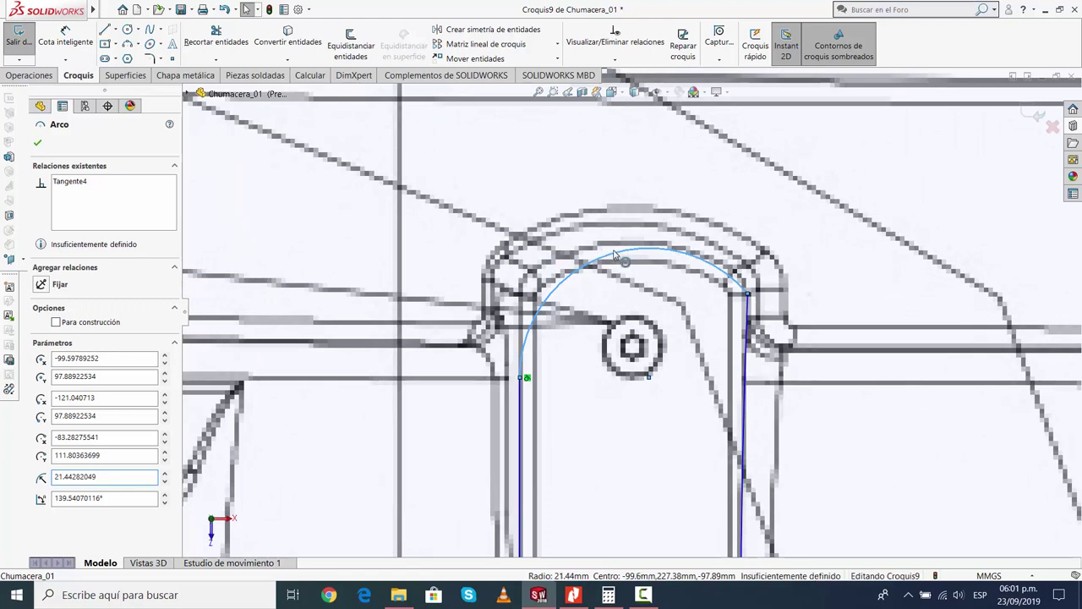
pyautogui.moveTo(610, 236); pyautogui.dragTo(608, 253)
pyautogui.scroll(2, 630, 315)
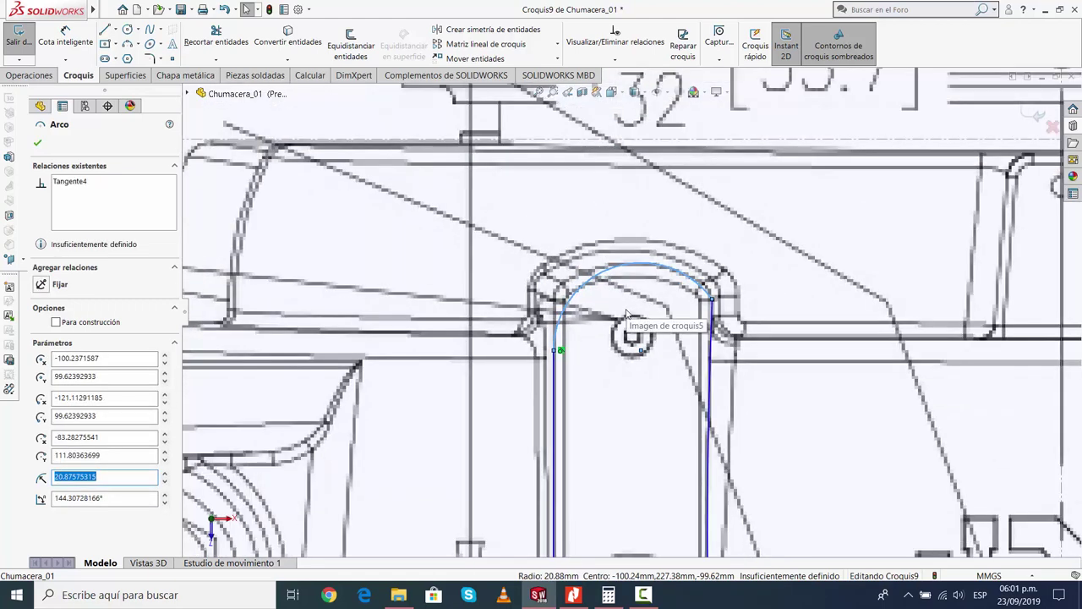
pyautogui.scroll(1, 630, 315)
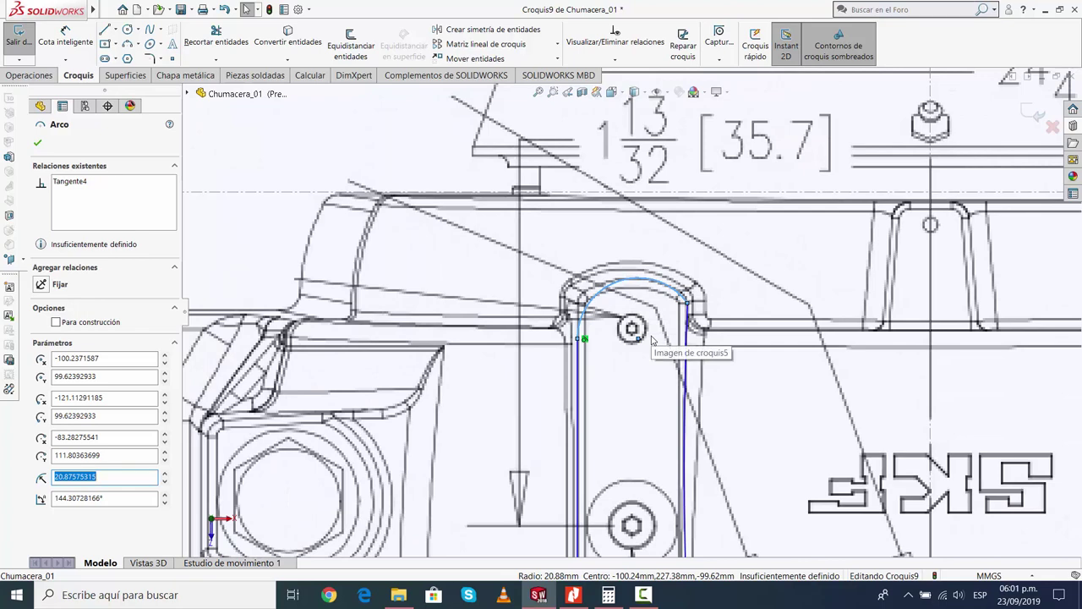
# Reselect the top arc and left line to verify their relations, then clear the selection
pyautogui.click(652, 339)
pyautogui.click(634, 280)
pyautogui.keyDown('ctrl'); pyautogui.click(578, 380); pyautogui.keyUp('ctrl')
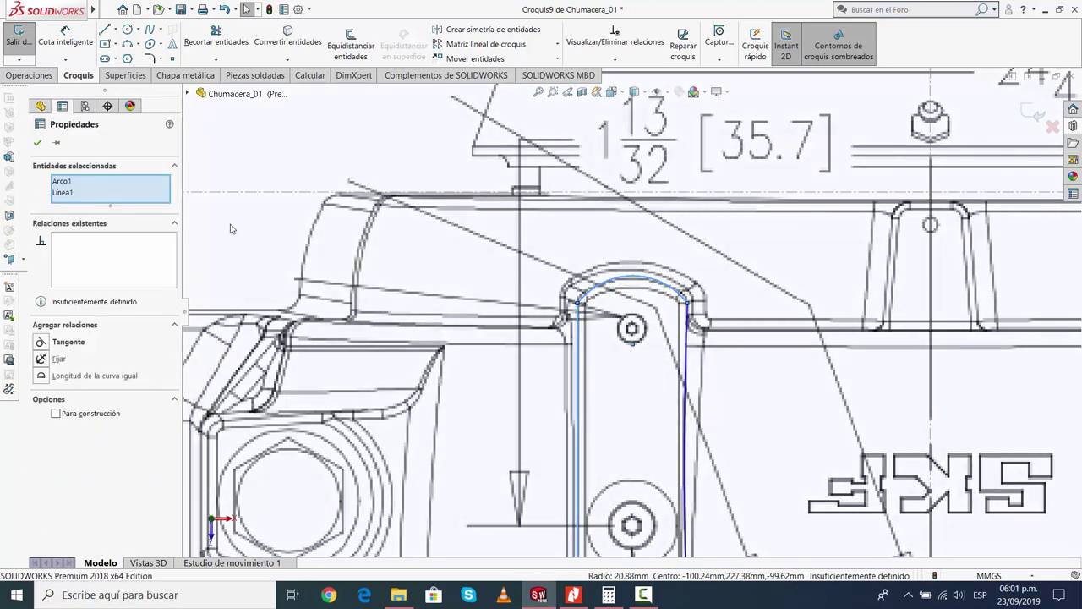
pyautogui.click(245, 173)
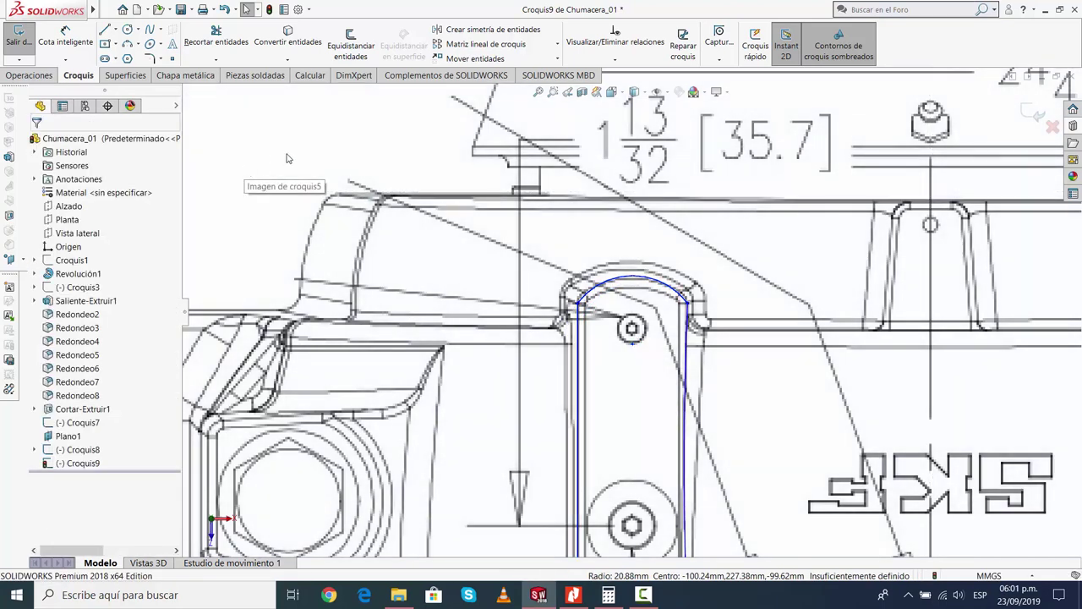
pyautogui.scroll(-2, 651, 296)
pyautogui.scroll(-1, 659, 338)
pyautogui.scroll(2, 663, 370)
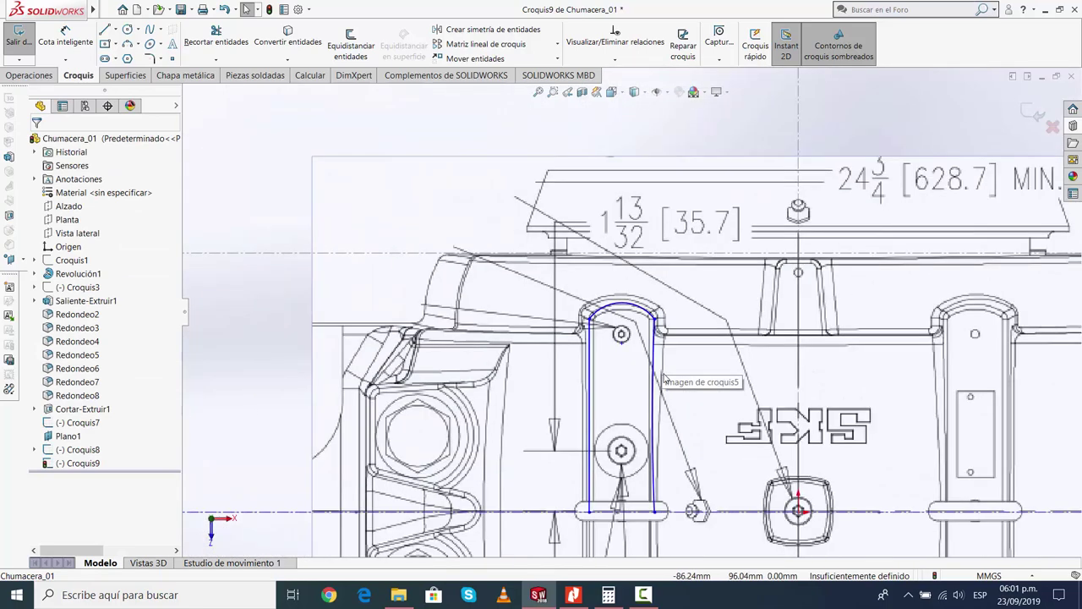
pyautogui.scroll(1, 663, 376)
pyautogui.scroll(2, 660, 398)
pyautogui.scroll(1, 658, 425)
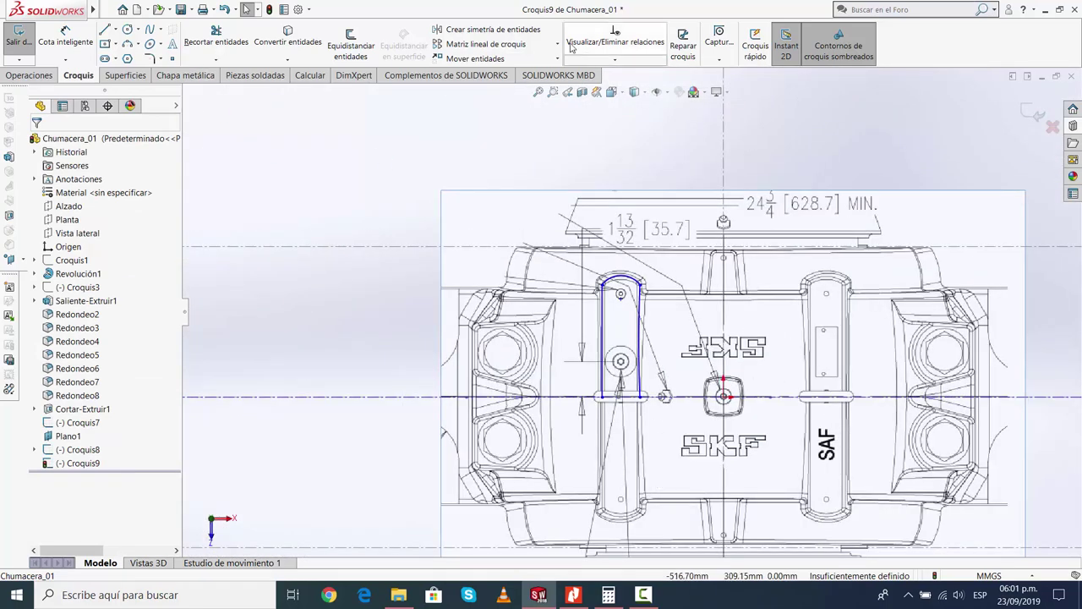
# Mirror the slot's arcs and left line about the horizontal centreline to complete the slot outline
pyautogui.click(486, 28)
pyautogui.scroll(-3, 625, 394)
pyautogui.click(681, 330)
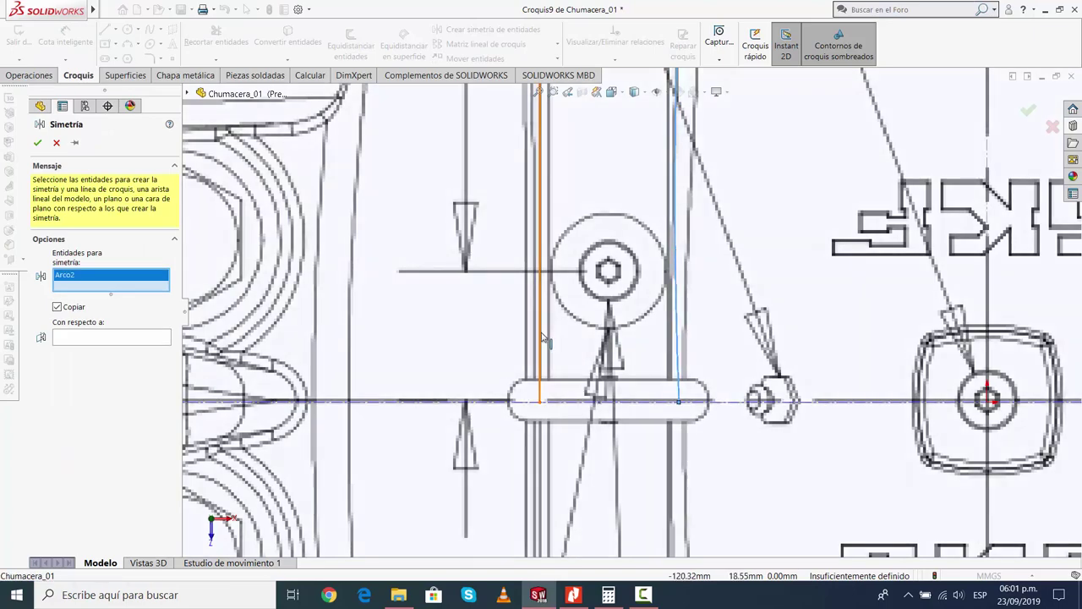
pyautogui.click(540, 339)
pyautogui.scroll(3, 629, 320)
pyautogui.click(632, 146)
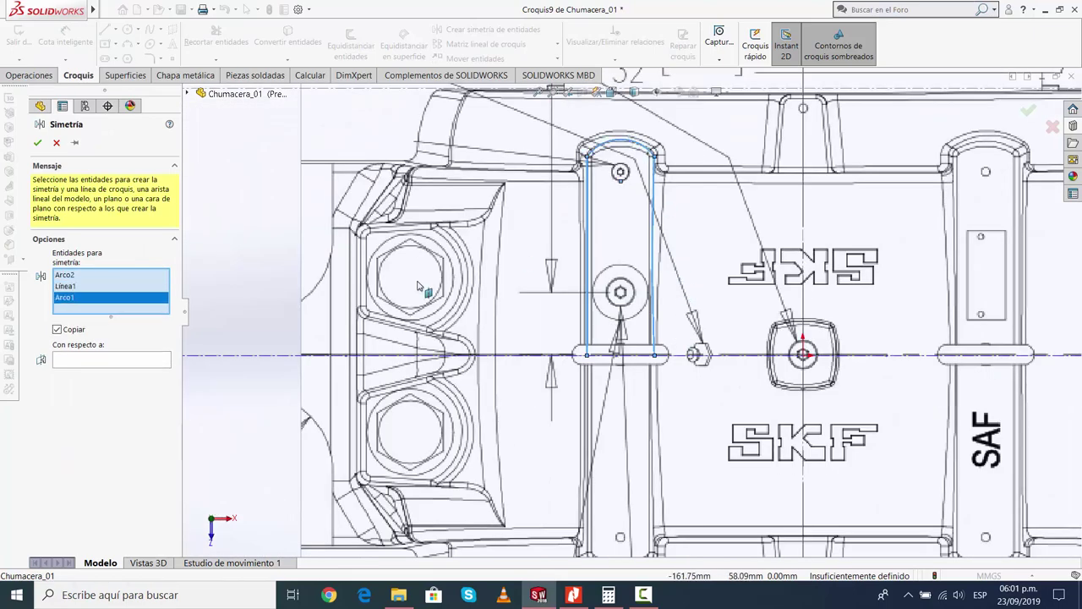
pyautogui.click(91, 364)
pyautogui.click(507, 355)
pyautogui.scroll(-3, 615, 421)
pyautogui.scroll(-3, 616, 421)
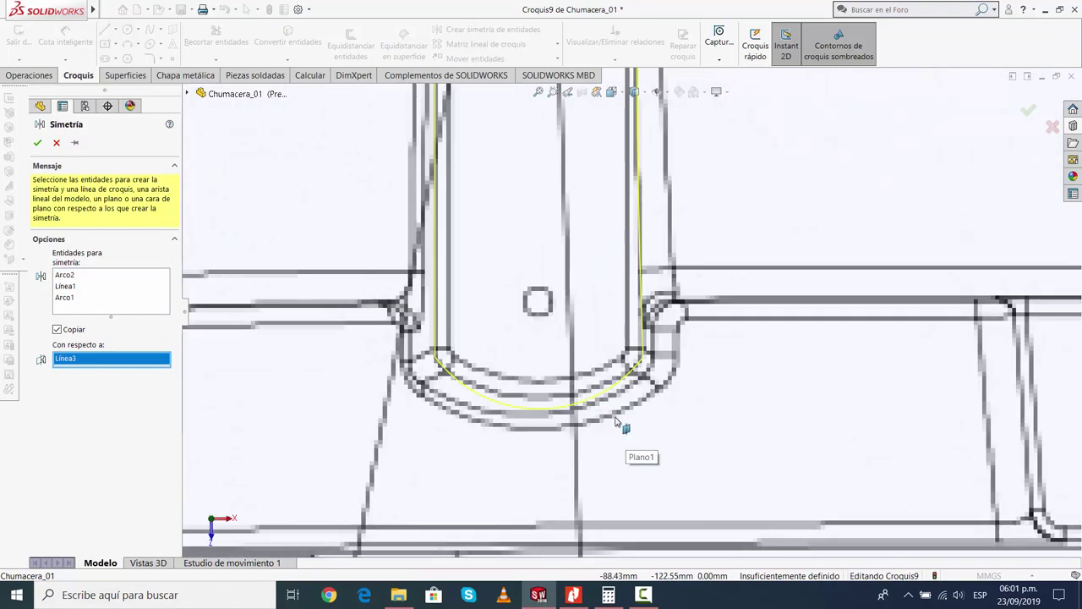
pyautogui.scroll(3, 615, 422)
pyautogui.scroll(3, 618, 425)
pyautogui.scroll(3, 668, 389)
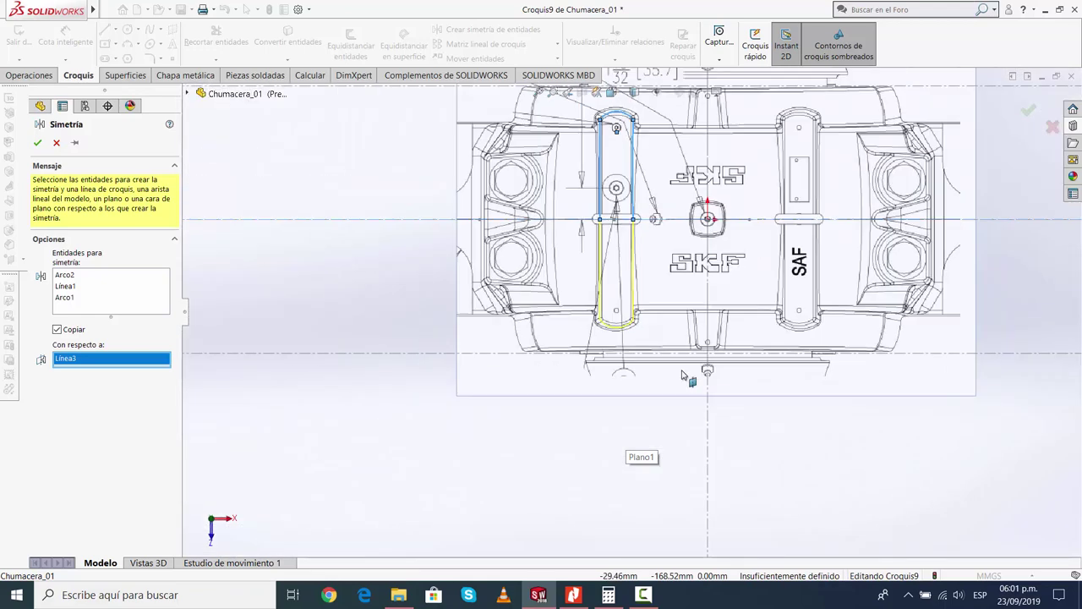
pyautogui.click(38, 142)
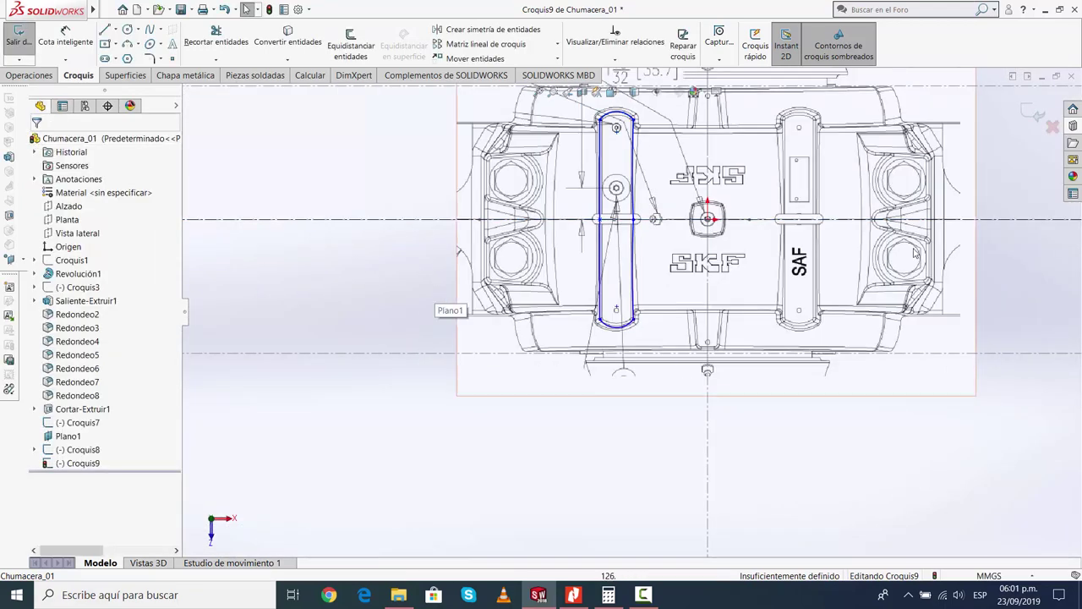
pyautogui.click(710, 478)
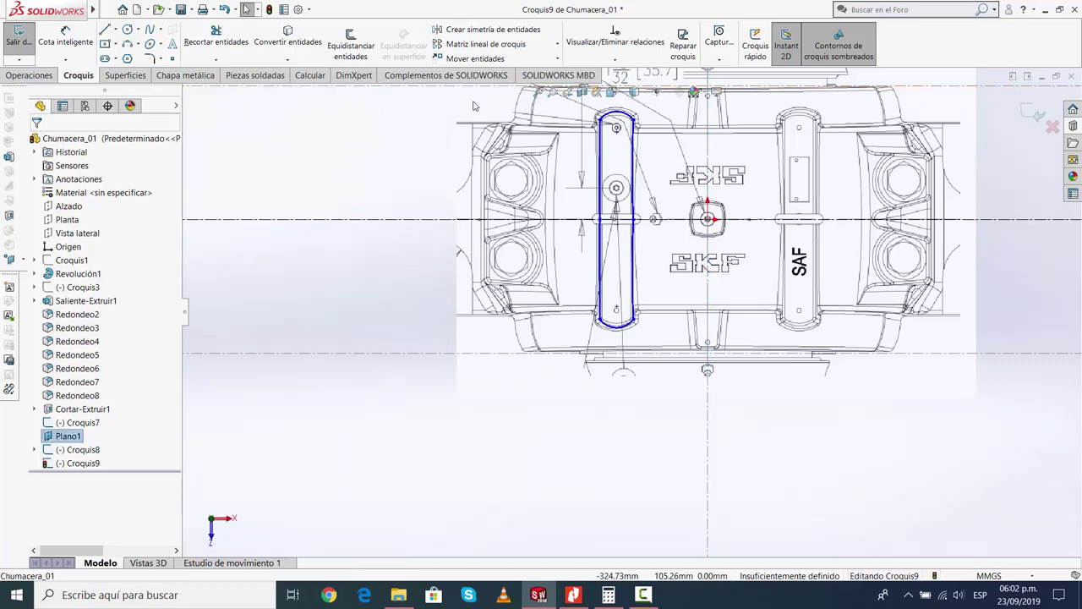
# Draw a vertical construction centreline through the origin
pyautogui.click(486, 30)
pyautogui.click(626, 196)
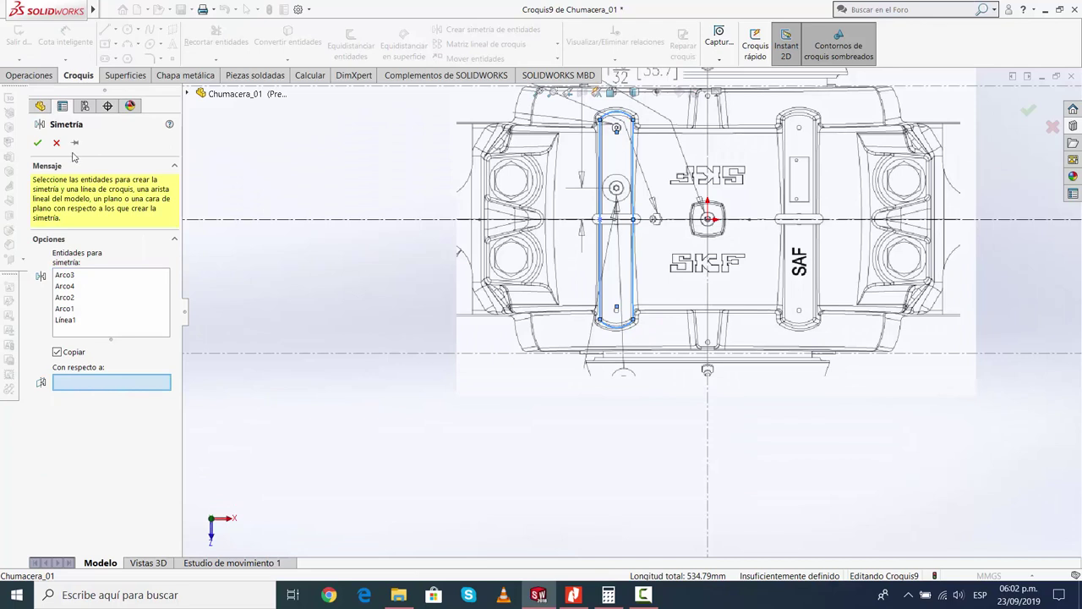
pyautogui.click(40, 105)
pyautogui.click(116, 32)
pyautogui.click(140, 58)
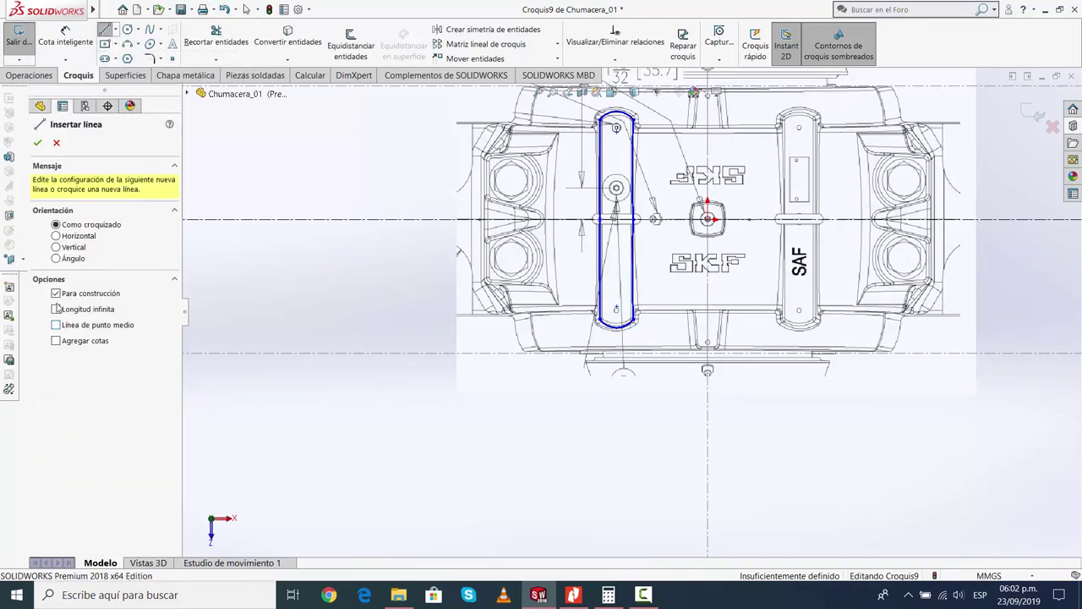
pyautogui.click(708, 220)
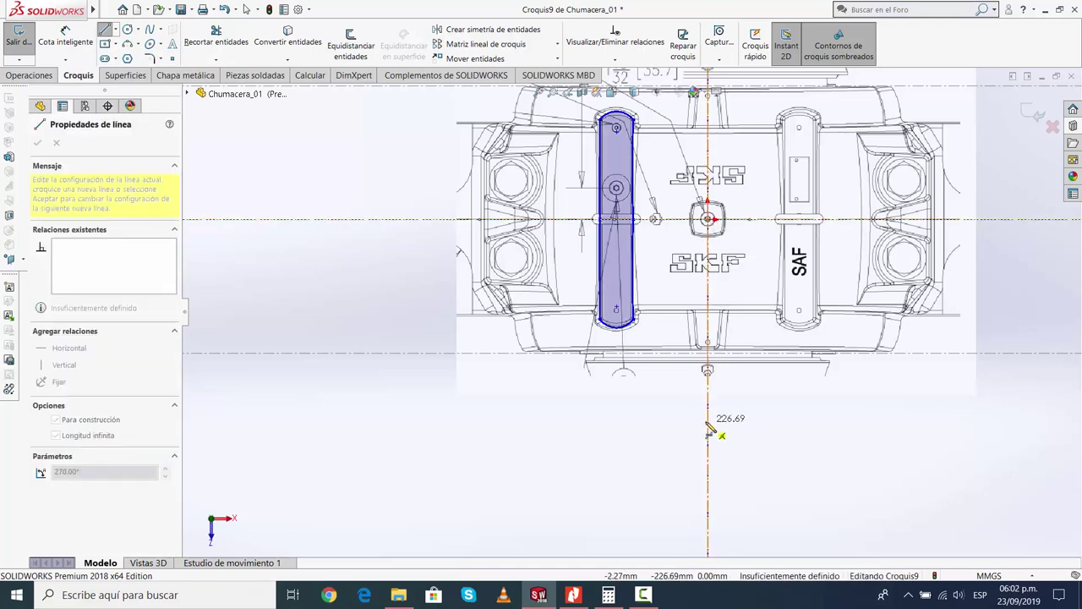
pyautogui.click(708, 416)
pyautogui.press('Escape')
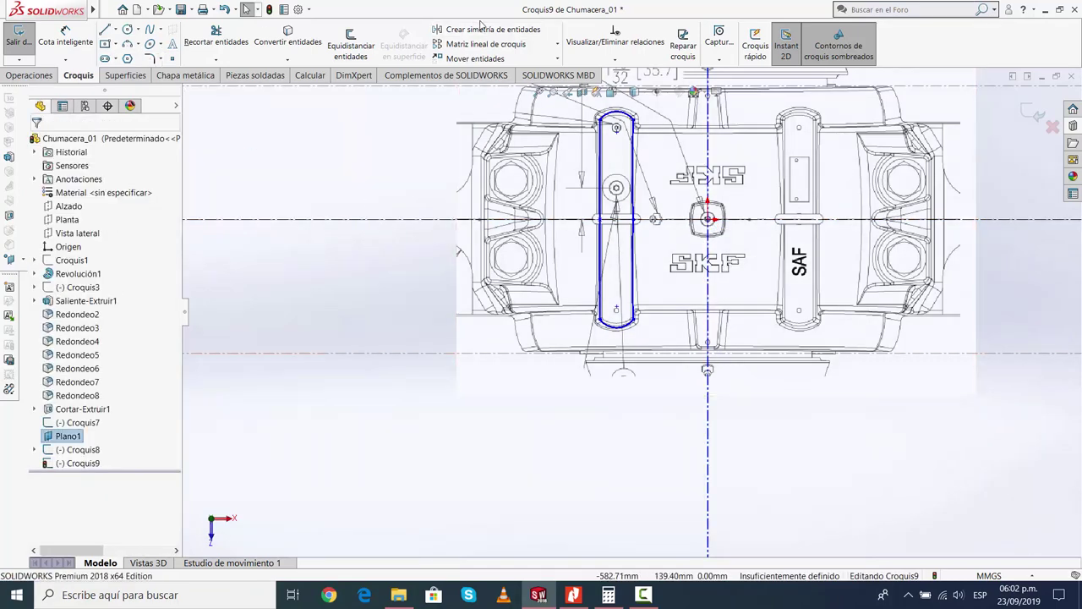
# Mirror the left slot across the vertical centreline onto the right boss
pyautogui.click(486, 29)
pyautogui.click(623, 266)
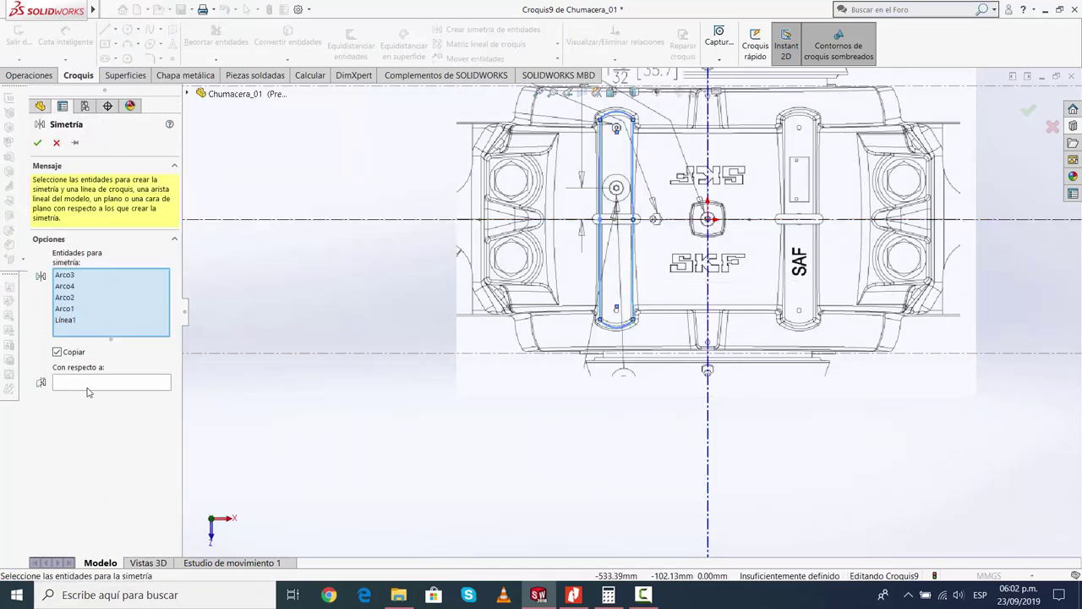
pyautogui.click(88, 391)
pyautogui.click(710, 444)
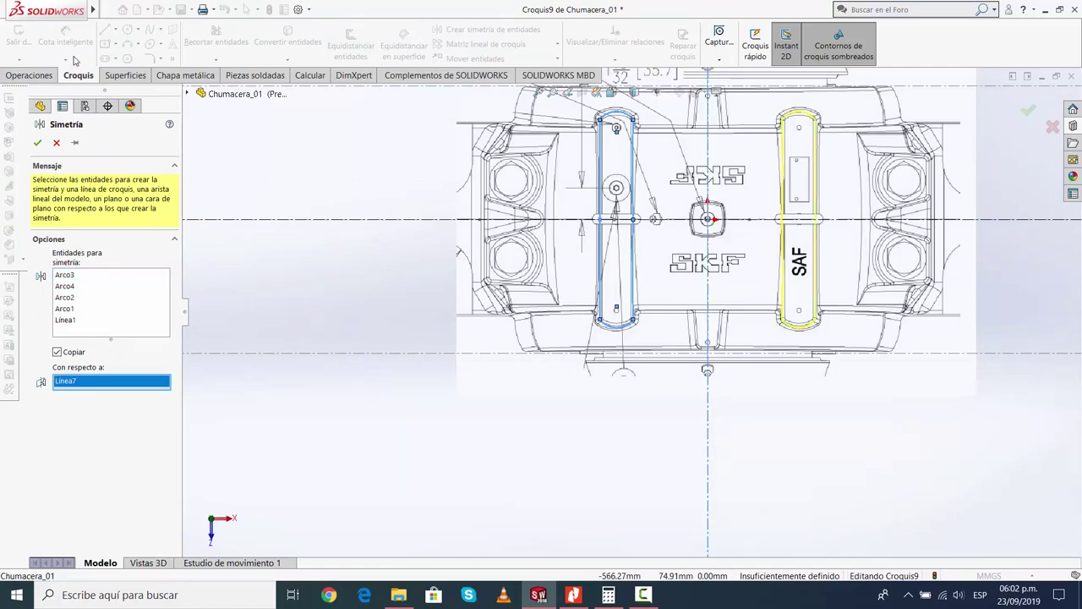
pyautogui.click(37, 142)
pyautogui.scroll(-2, 722, 234)
pyautogui.scroll(1, 723, 234)
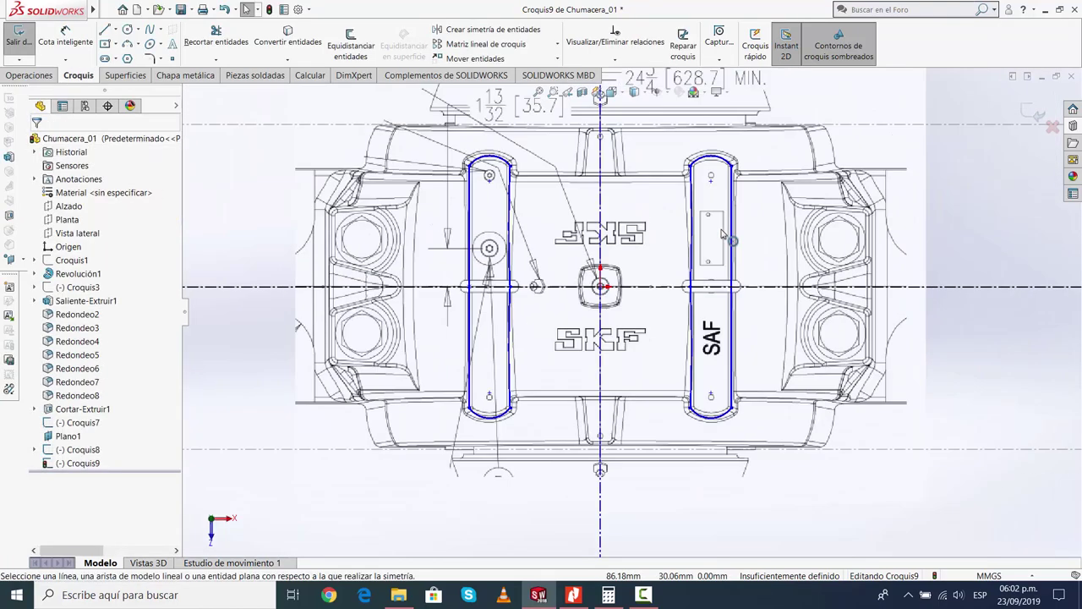
pyautogui.scroll(1, 723, 234)
# Exit the sketch and switch to a trimetric view of the part
pyautogui.click(1035, 114)
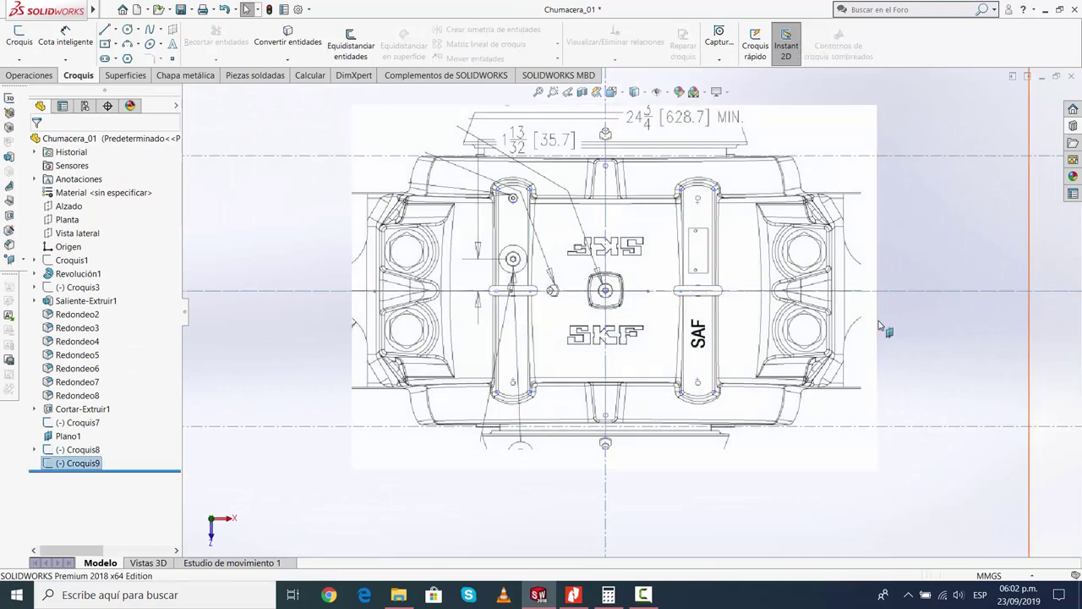
pyautogui.click(213, 442)
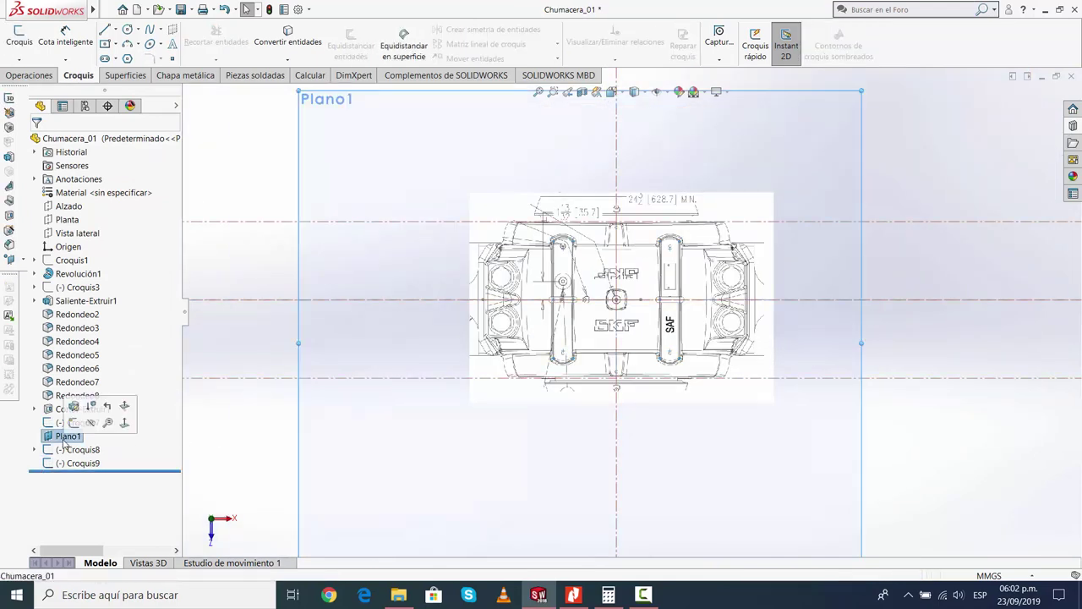
pyautogui.click(634, 91)
pyautogui.click(677, 123)
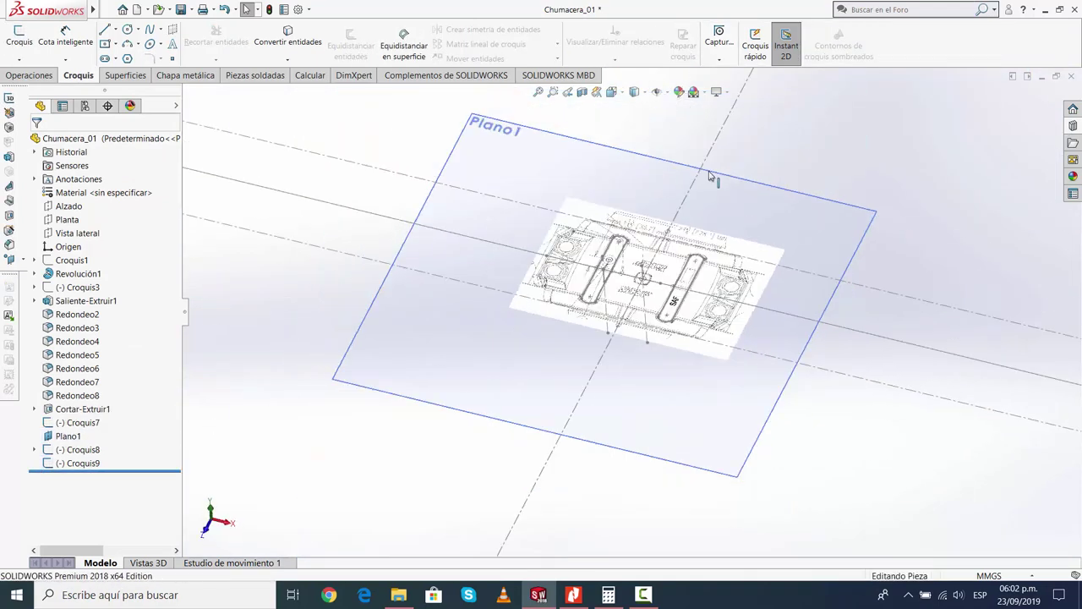
# Show the Revolución1 body and hide the Croquis8 reference picture
pyautogui.click(89, 275)
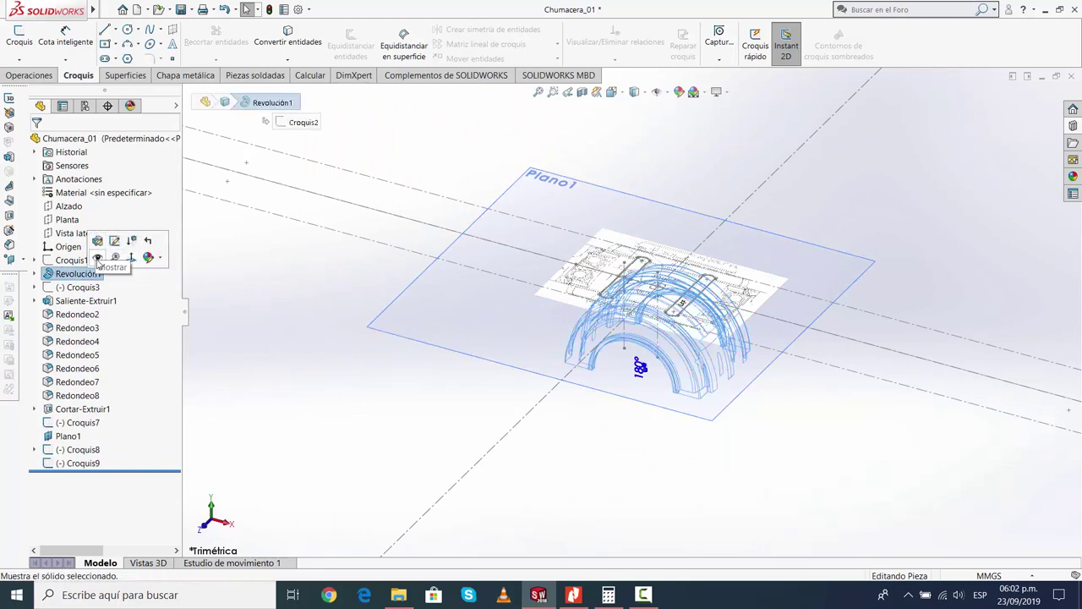
pyautogui.click(127, 252)
pyautogui.click(356, 420)
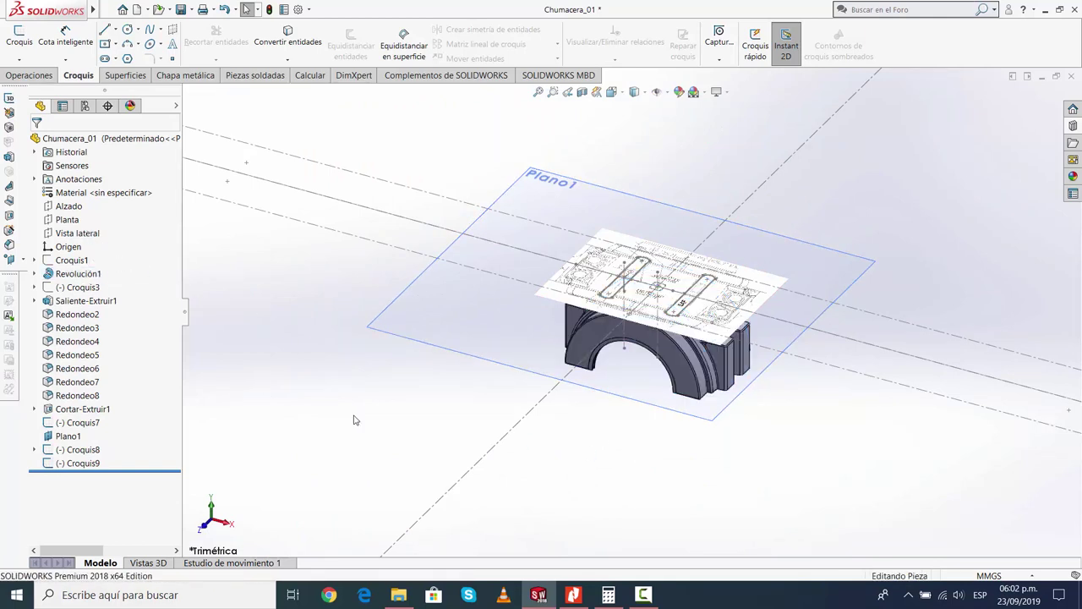
pyautogui.click(80, 451)
pyautogui.click(120, 427)
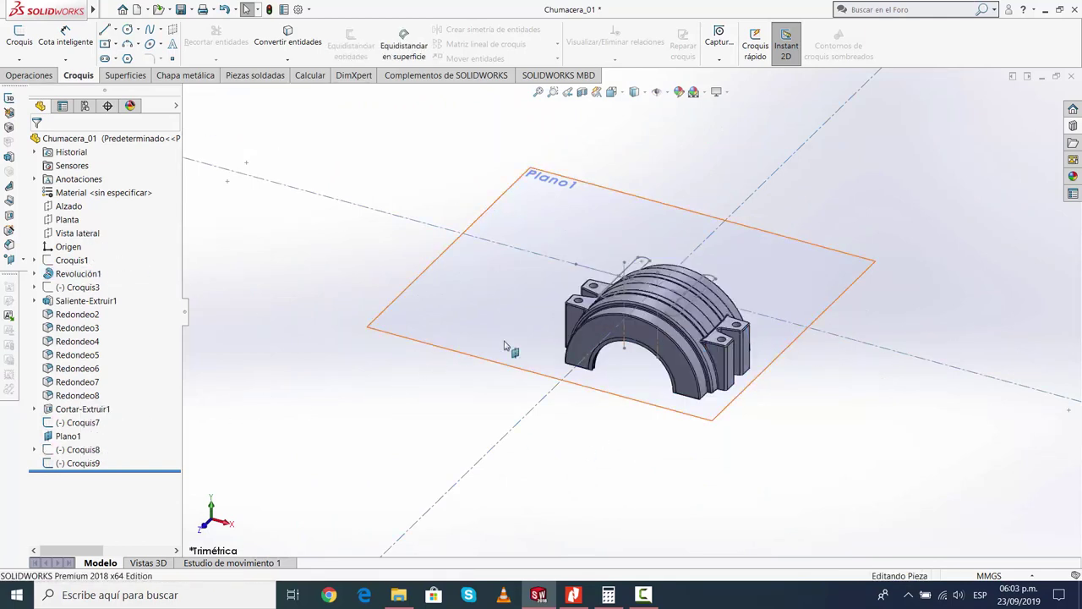
# Start an Extruded Boss/Base from the two-slot sketch Croquis9
pyautogui.click(30, 75)
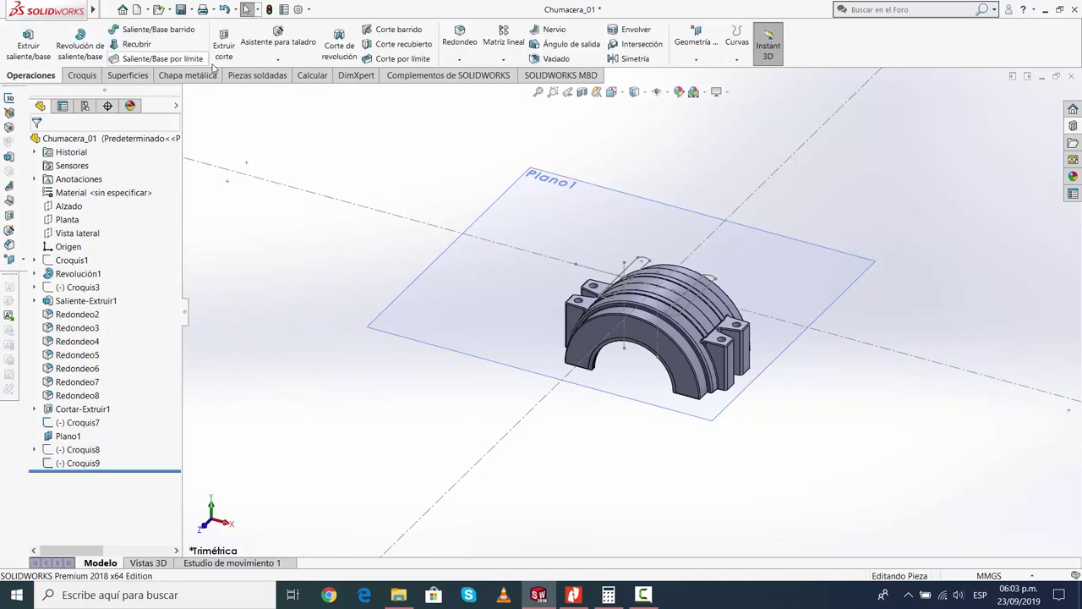
pyautogui.click(95, 465)
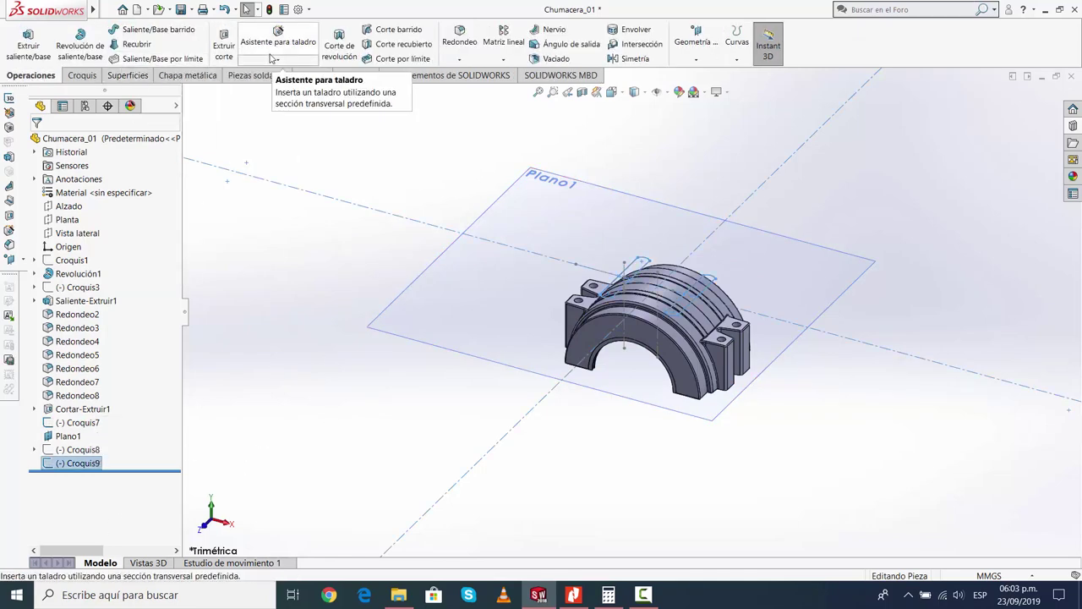
pyautogui.click(28, 41)
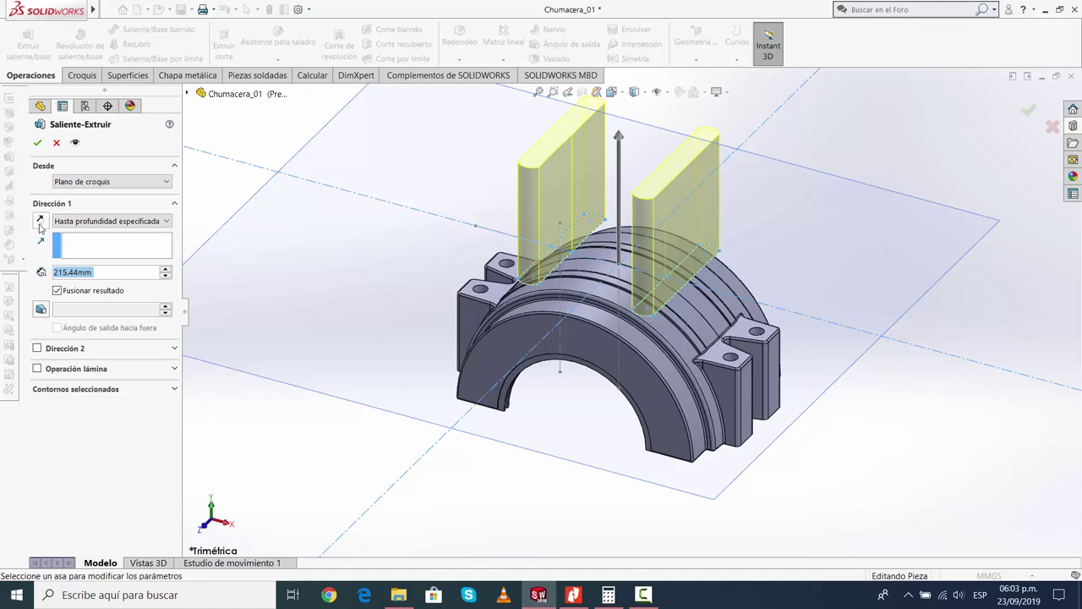
# Reverse the extrusion and set it Up To Surface, ending on the housing's curved face
pyautogui.click(40, 222)
pyautogui.click(110, 221)
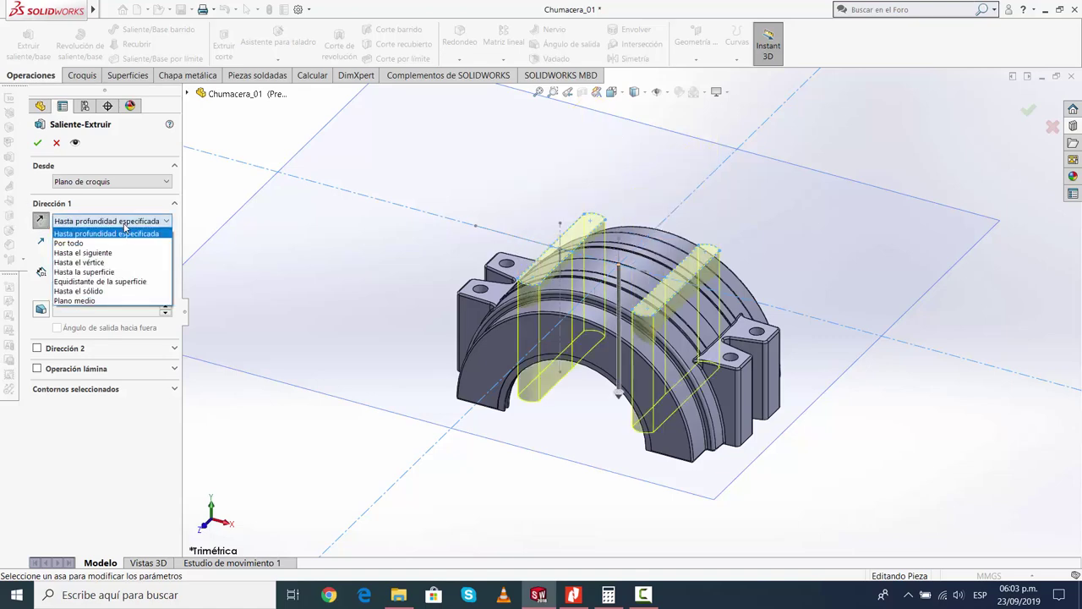
pyautogui.click(102, 269)
pyautogui.scroll(2, 526, 337)
pyautogui.moveTo(585, 354); pyautogui.dragTo(632, 278, button='middle')
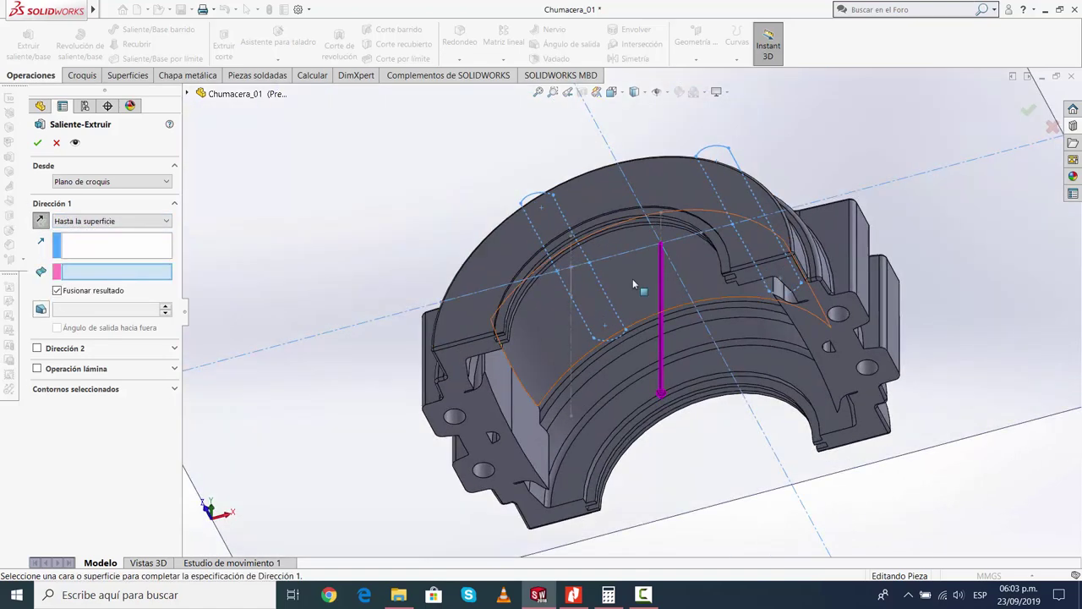
pyautogui.click(633, 278)
pyautogui.scroll(-3, 648, 292)
pyautogui.moveTo(648, 366)
pyautogui.mouseDown(button='middle')
pyautogui.moveTo(744, 437)
pyautogui.moveTo(677, 437)
pyautogui.moveTo(648, 459)
pyautogui.moveTo(654, 556)
pyautogui.moveTo(701, 375)
pyautogui.moveTo(821, 370)
pyautogui.moveTo(671, 355)
pyautogui.moveTo(705, 353)
pyautogui.moveTo(740, 410)
pyautogui.mouseUp(button='middle')
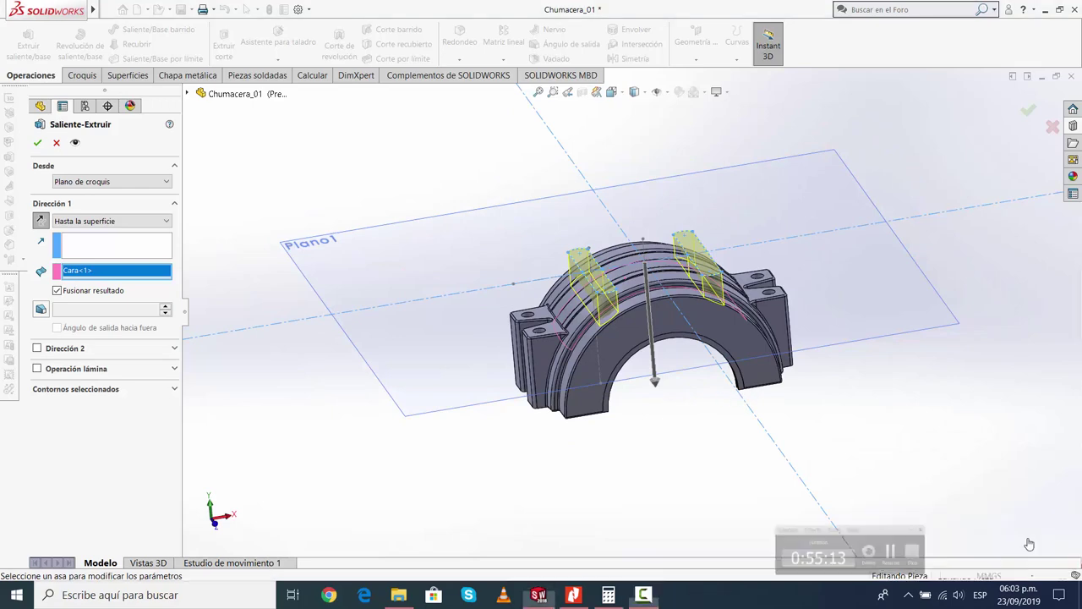
pyautogui.scroll(-5, 673, 282)
# Add a 5° outward draft to the bosses and accept the extrusion
pyautogui.click(40, 309)
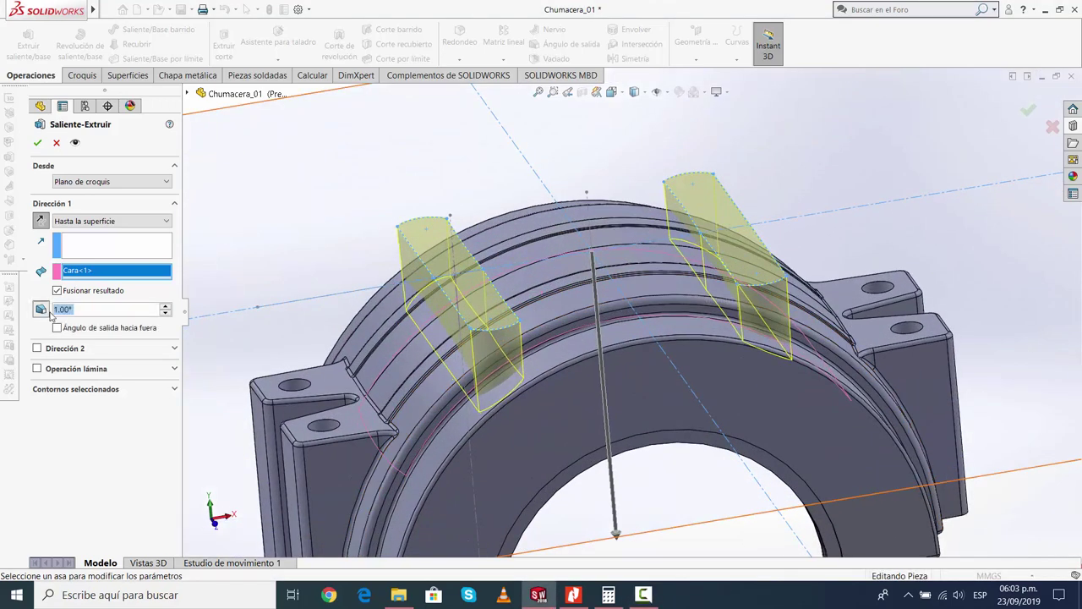
pyautogui.moveTo(456, 355); pyautogui.dragTo(583, 387, button='middle')
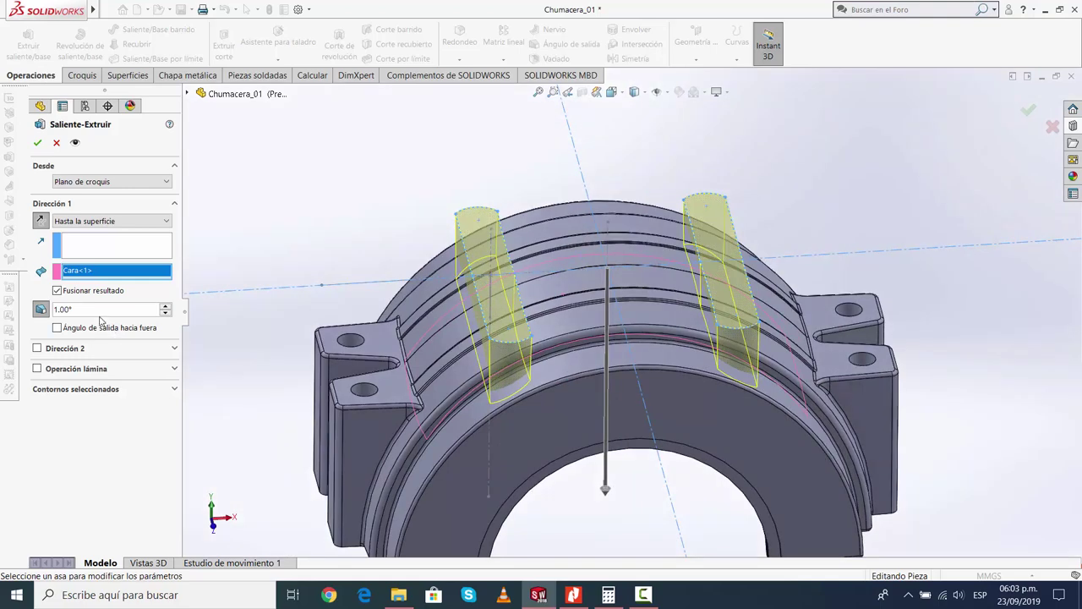
pyautogui.write('2')
pyautogui.press('Return')
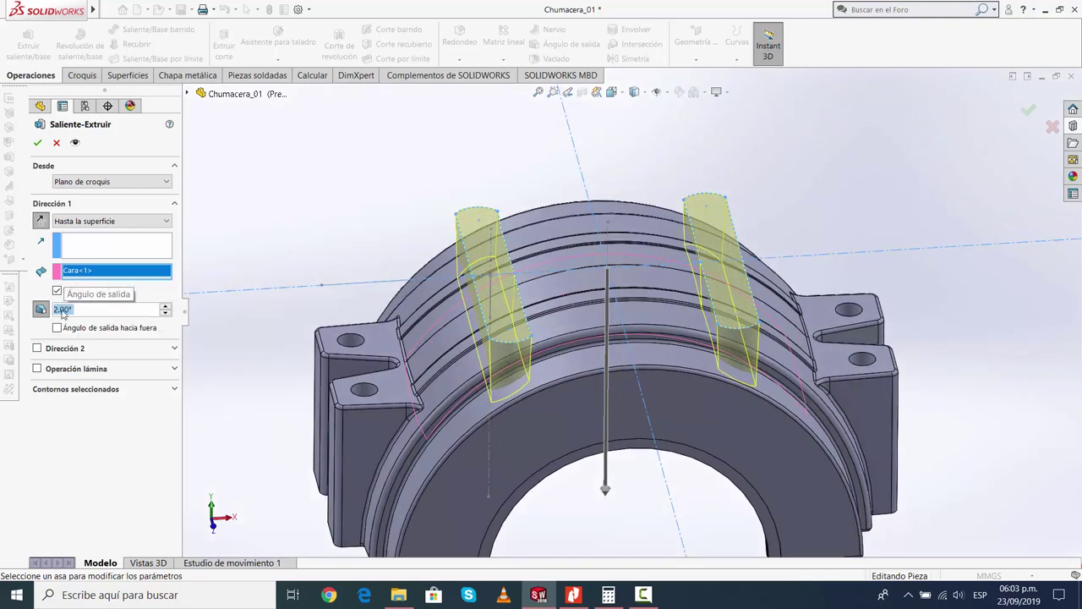
pyautogui.click(57, 328)
pyautogui.scroll(-2, 558, 335)
pyautogui.scroll(-4, 559, 335)
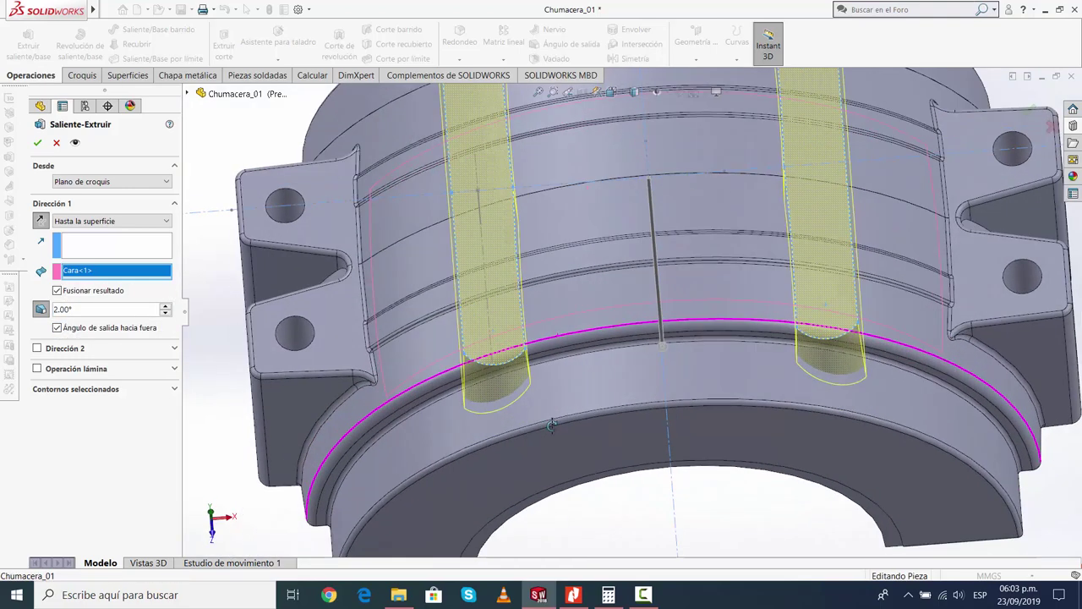
pyautogui.write('5')
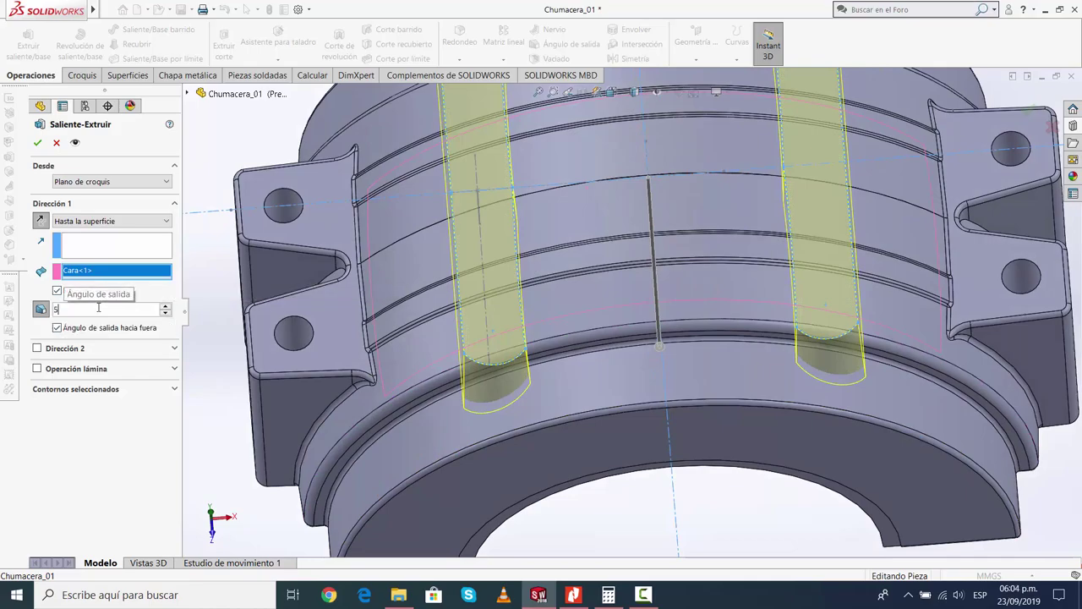
pyautogui.press('Return')
pyautogui.scroll(2, 606, 300)
pyautogui.scroll(2, 607, 300)
pyautogui.moveTo(607, 300)
pyautogui.mouseDown(button='middle')
pyautogui.moveTo(585, 221)
pyautogui.moveTo(592, 279)
pyautogui.mouseUp(button='middle')
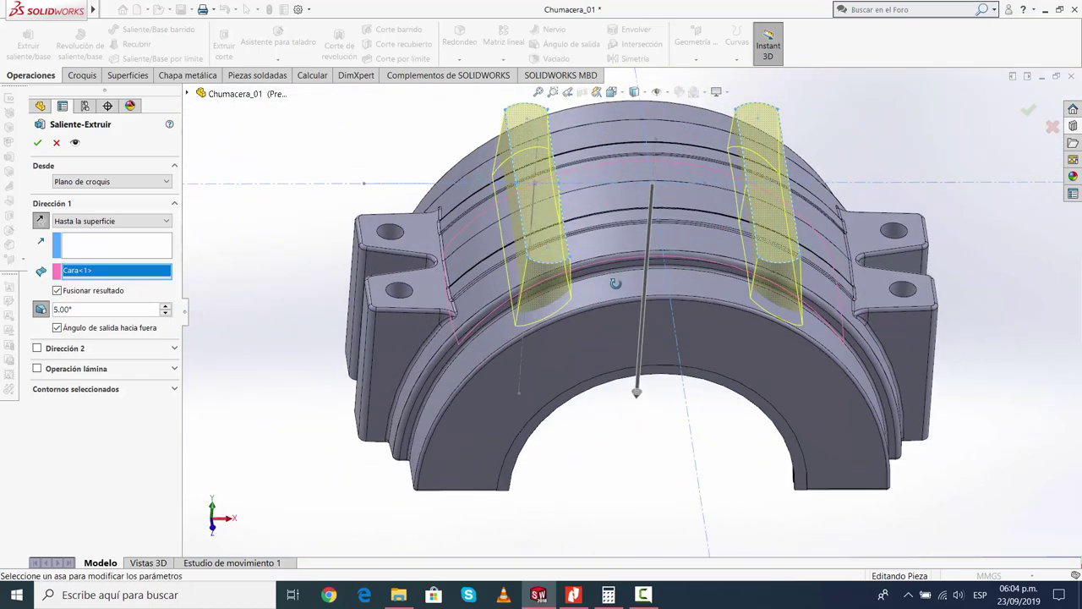
pyautogui.click(35, 141)
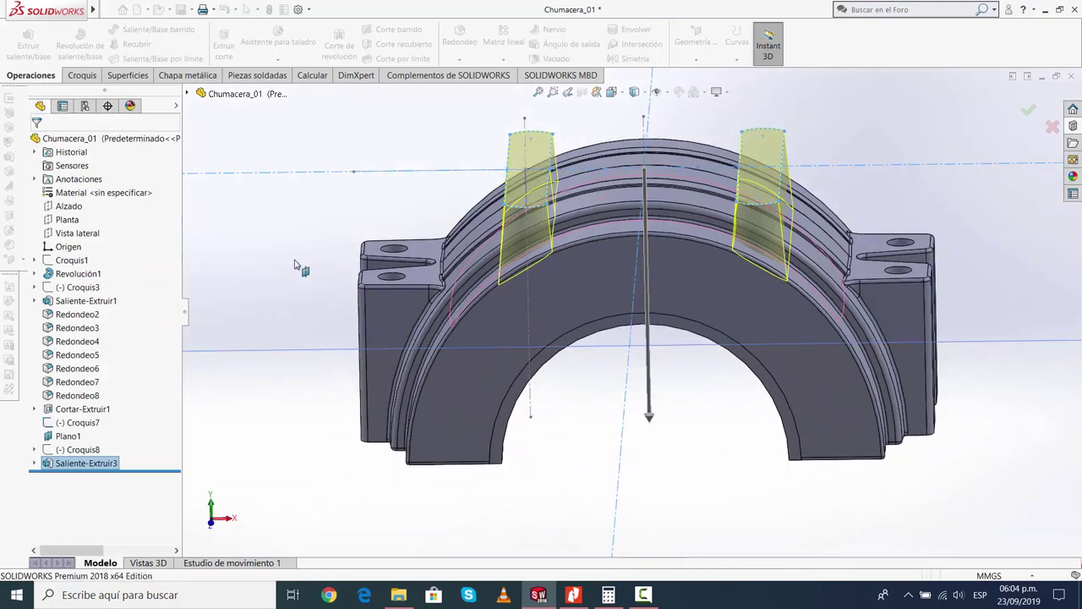
# Review Saliente-Extruir3 without changes, then hide the Plano1 reference plane
pyautogui.click(92, 479)
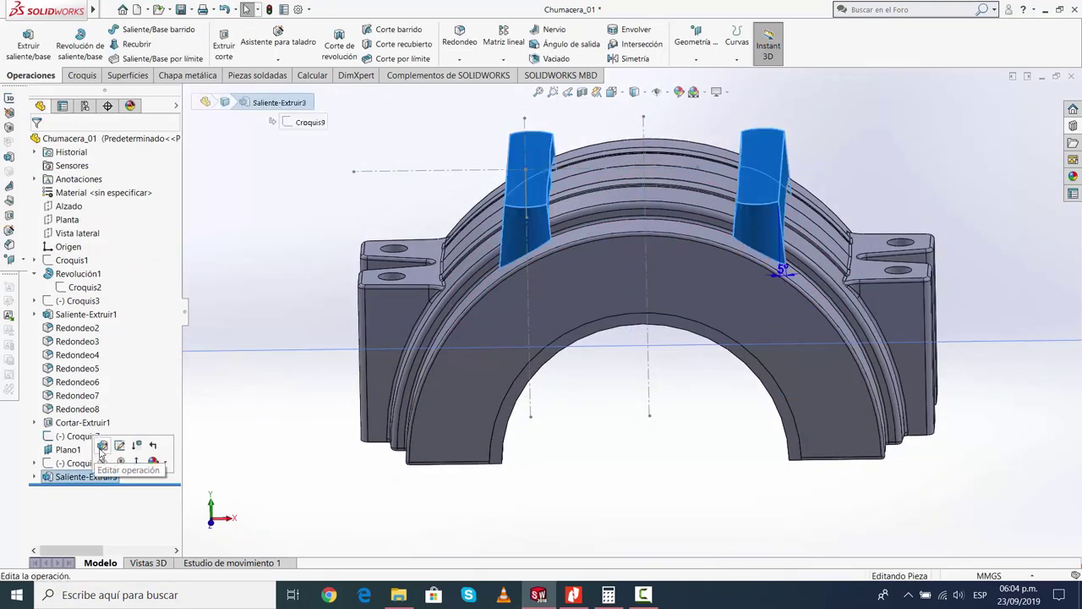
pyautogui.click(103, 446)
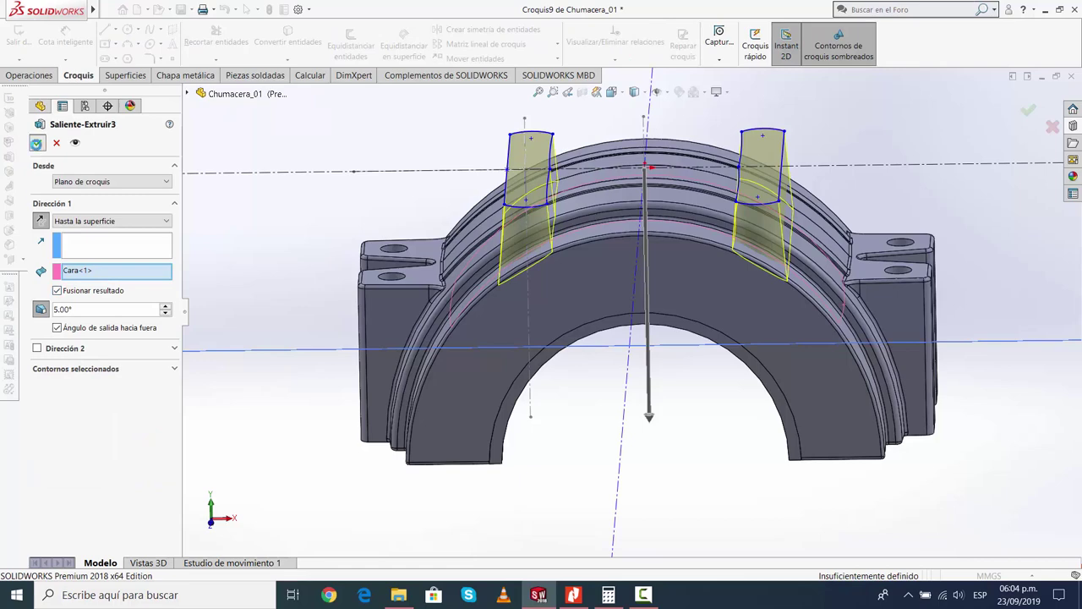
pyautogui.press('Return')
pyautogui.click(75, 450)
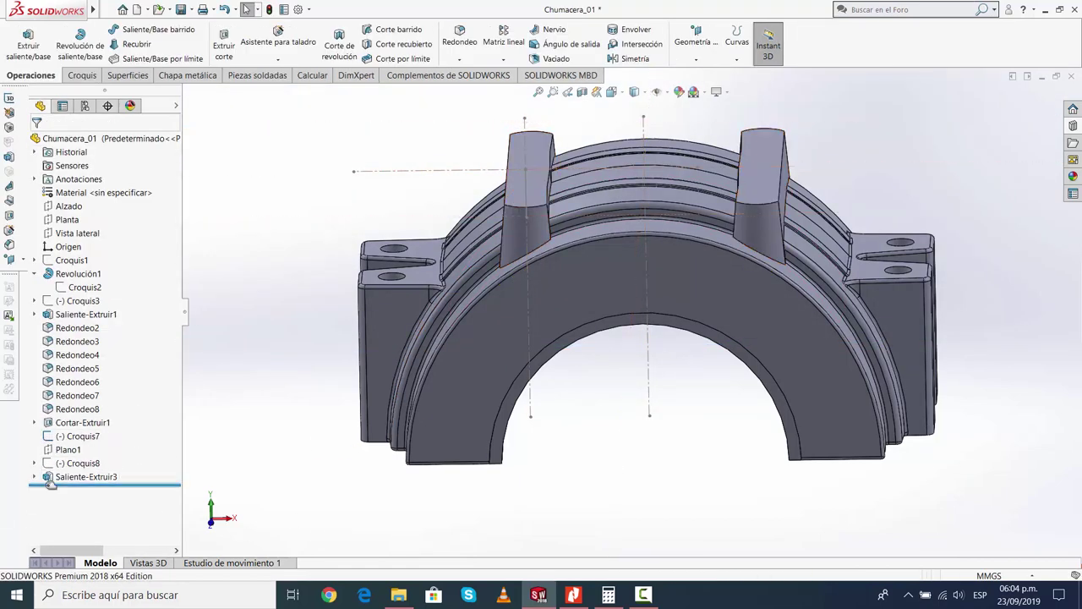
# Check the Croquis9 and Croquis8 sketches, then orbit to view the bosses from above
pyautogui.click(90, 492)
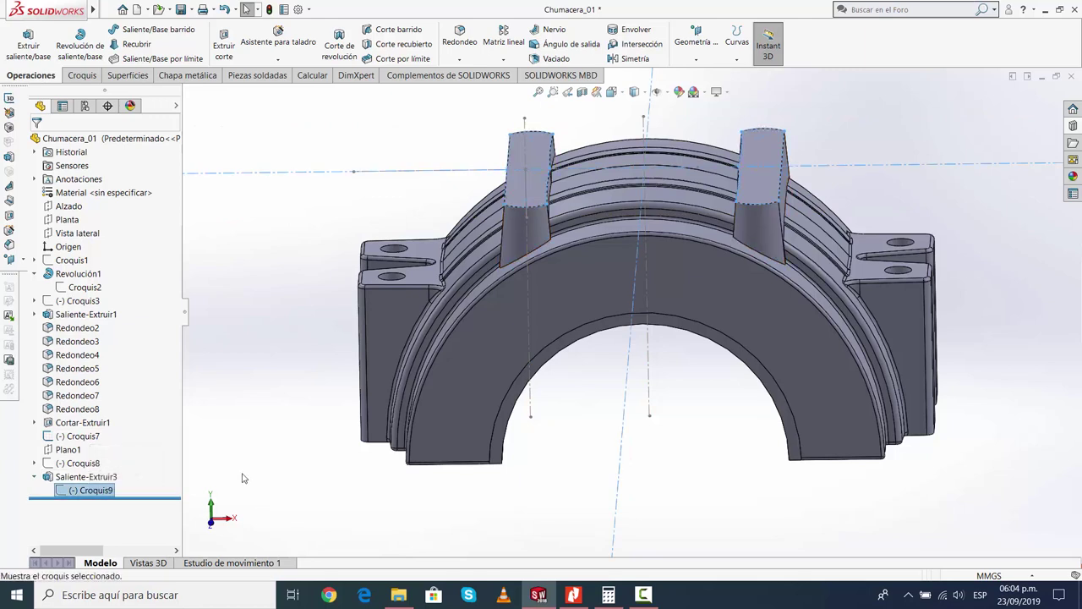
pyautogui.click(78, 461)
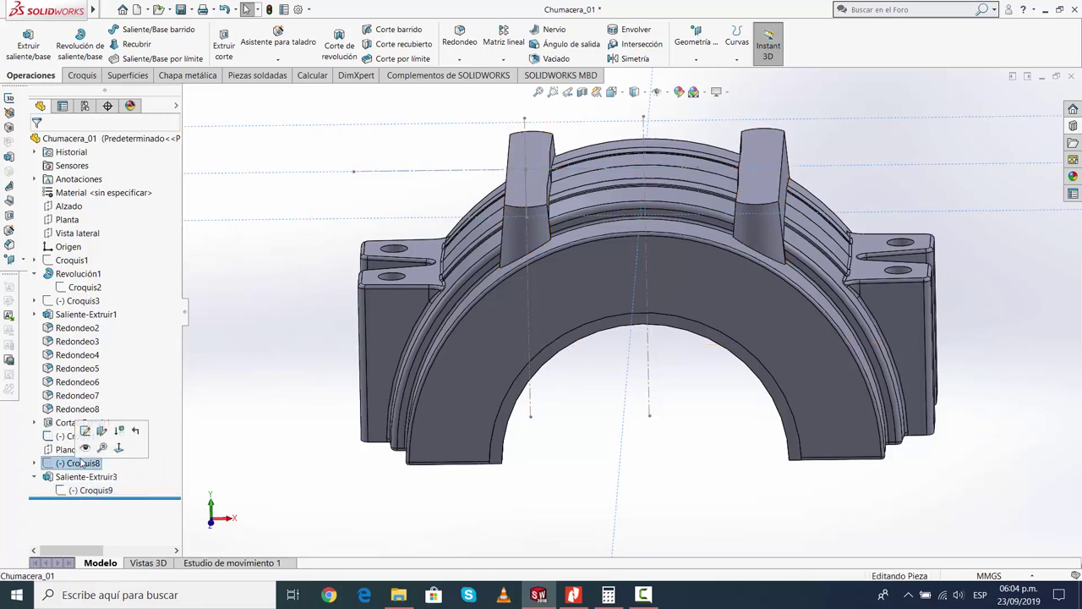
pyautogui.click(240, 488)
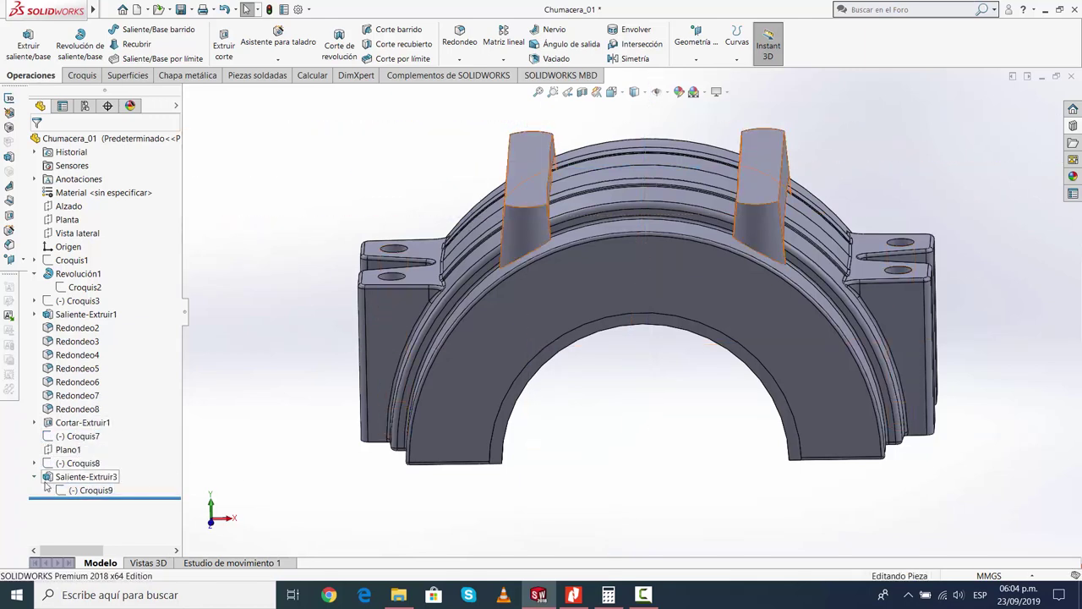
pyautogui.moveTo(616, 485)
pyautogui.mouseDown(button='middle')
pyautogui.moveTo(595, 441)
pyautogui.moveTo(640, 458)
pyautogui.moveTo(724, 459)
pyautogui.moveTo(582, 454)
pyautogui.moveTo(623, 466)
pyautogui.mouseUp(button='middle')
pyautogui.scroll(-3, 583, 203)
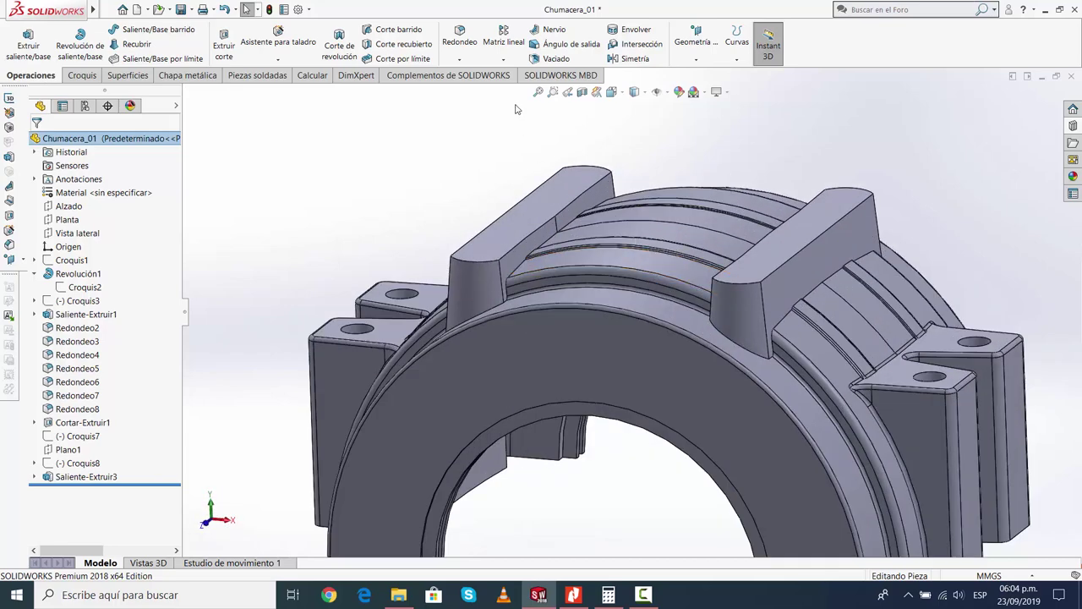
# Fillet the five faces of the first boss at 3 mm, letting FeatureXpert repair the error
pyautogui.click(459, 38)
pyautogui.scroll(-3, 508, 288)
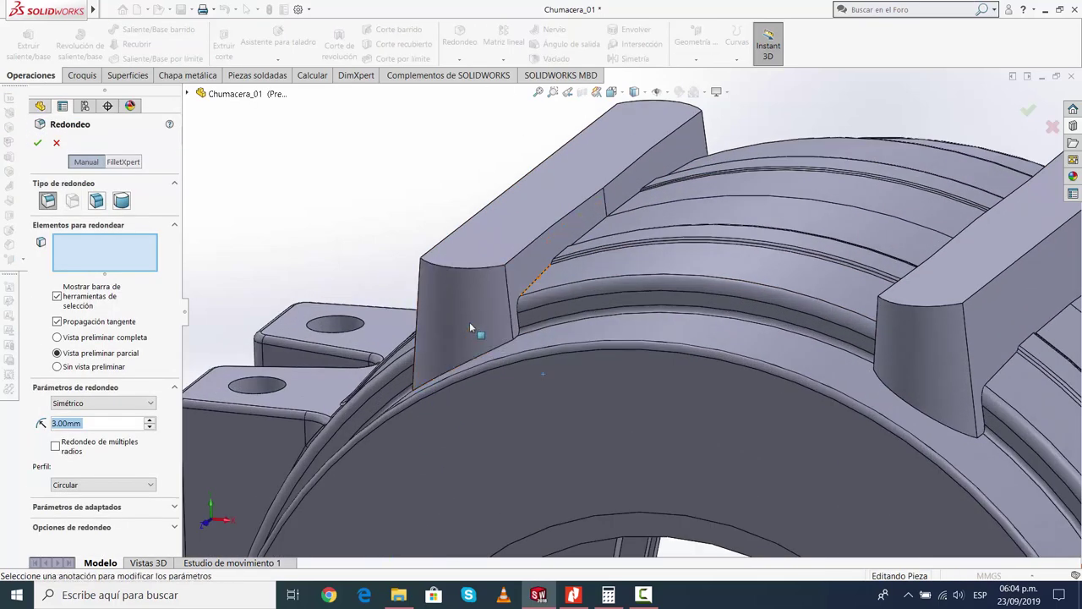
pyautogui.click(470, 321)
pyautogui.click(533, 259)
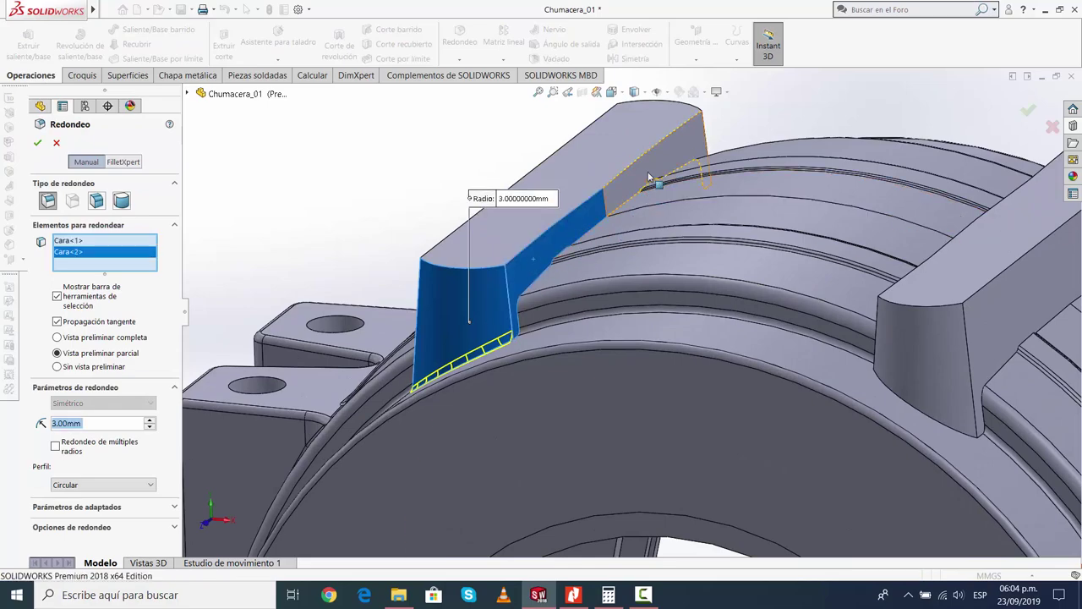
pyautogui.click(616, 295)
pyautogui.moveTo(616, 295)
pyautogui.mouseDown(button='middle')
pyautogui.moveTo(662, 279)
pyautogui.moveTo(531, 321)
pyautogui.moveTo(562, 313)
pyautogui.moveTo(664, 410)
pyautogui.moveTo(578, 418)
pyautogui.moveTo(772, 411)
pyautogui.moveTo(846, 353)
pyautogui.mouseUp(button='middle')
pyautogui.click(531, 320)
pyautogui.click(668, 415)
pyautogui.scroll(-3, 728, 319)
pyautogui.moveTo(728, 319); pyautogui.dragTo(729, 404, button='middle')
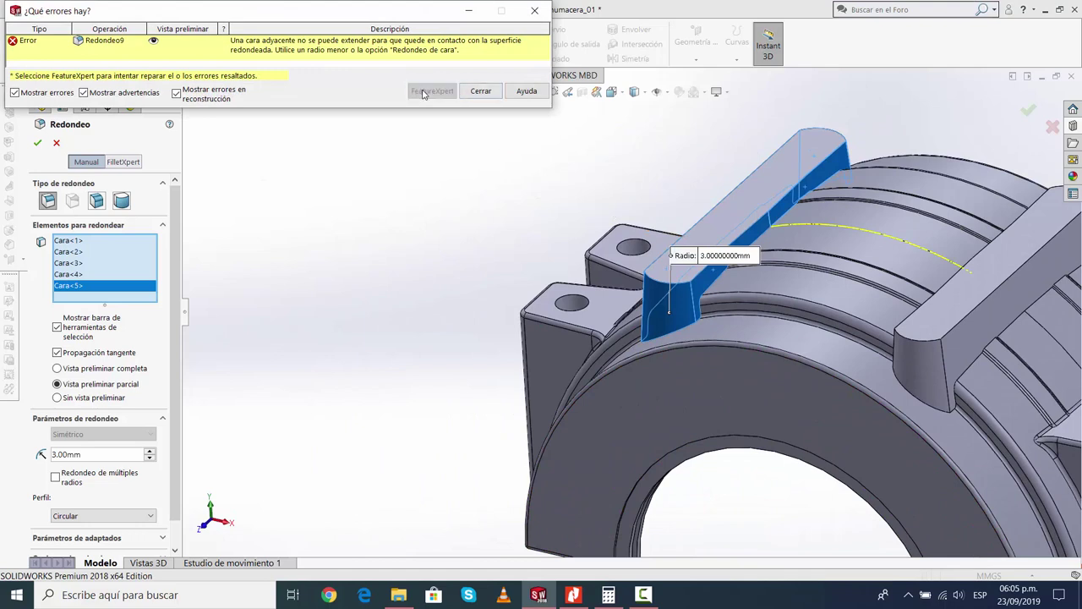
pyautogui.click(424, 91)
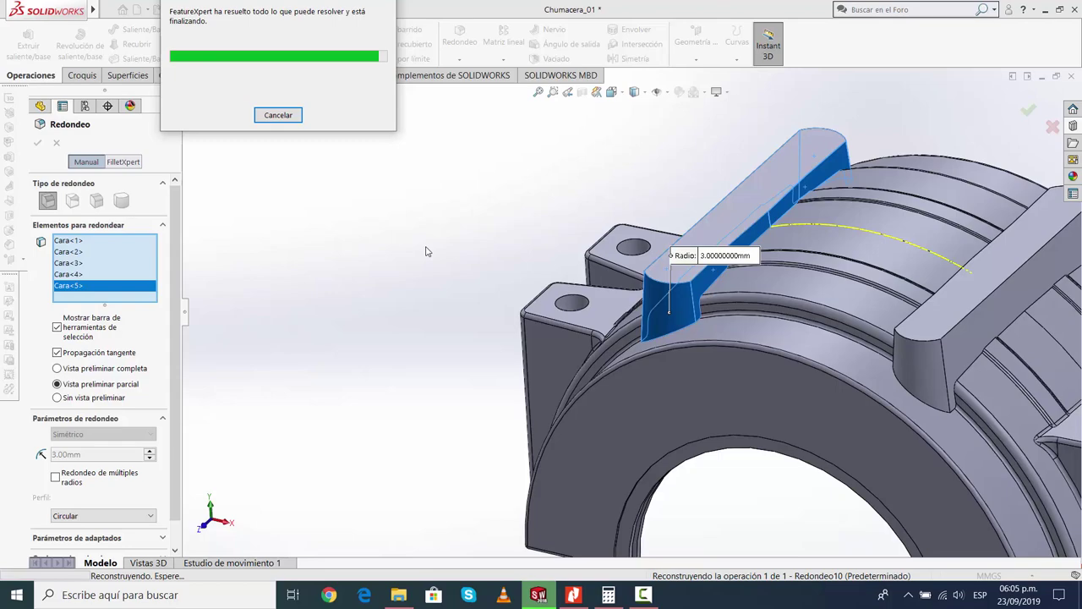
pyautogui.moveTo(538, 337)
pyautogui.mouseDown(button='middle')
pyautogui.moveTo(905, 309)
pyautogui.moveTo(815, 280)
pyautogui.moveTo(756, 279)
pyautogui.moveTo(804, 303)
pyautogui.moveTo(777, 338)
pyautogui.mouseUp(button='middle')
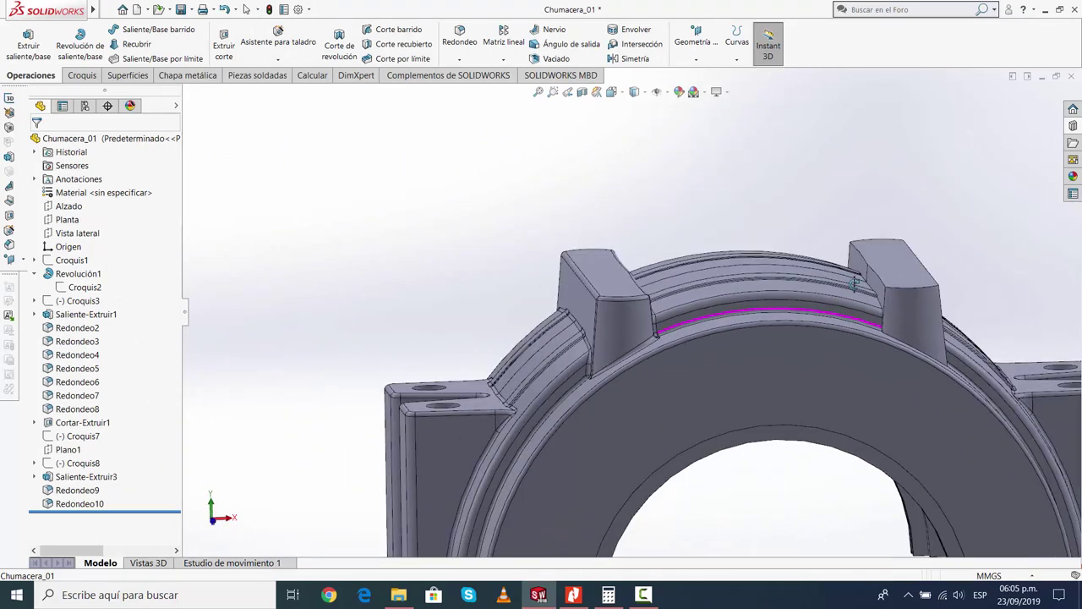
# Pick the second boss's five faces for a 3 mm fillet and have FeatureXpert repair it
pyautogui.click(461, 37)
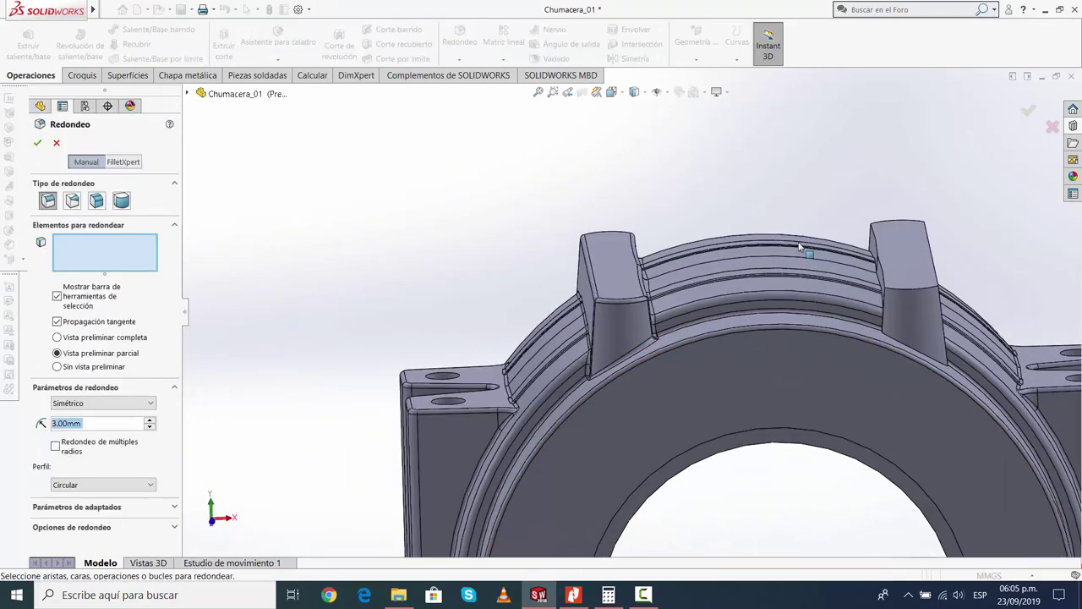
pyautogui.click(924, 310)
pyautogui.moveTo(924, 310); pyautogui.dragTo(782, 290, button='middle')
pyautogui.click(781, 290)
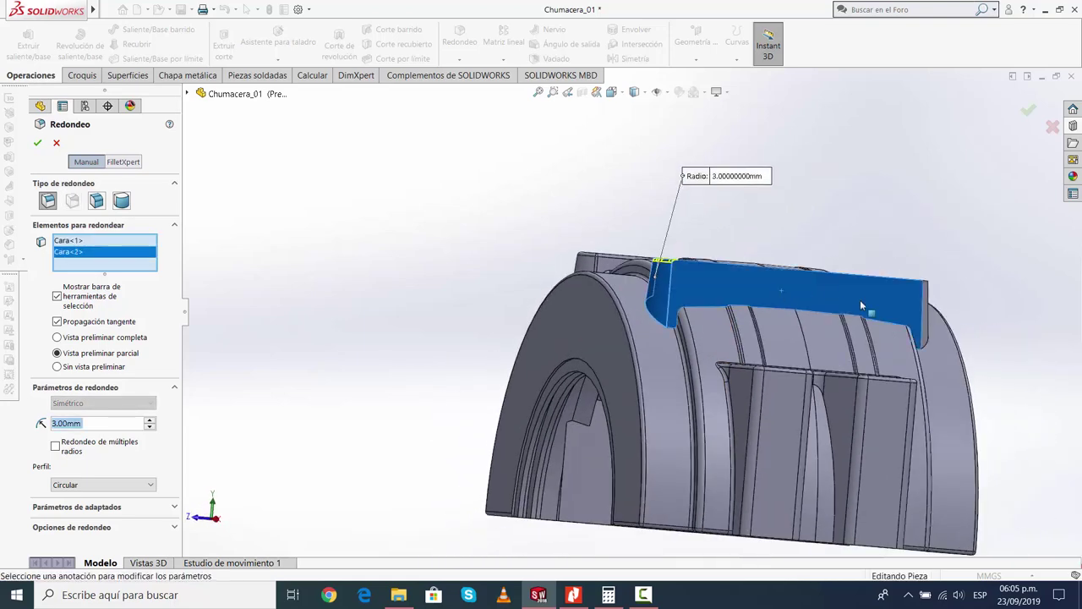
pyautogui.moveTo(860, 299)
pyautogui.mouseDown(button='middle')
pyautogui.moveTo(592, 320)
pyautogui.moveTo(658, 291)
pyautogui.moveTo(855, 294)
pyautogui.moveTo(546, 337)
pyautogui.mouseUp(button='middle')
pyautogui.click(574, 318)
pyautogui.click(608, 311)
pyautogui.click(657, 292)
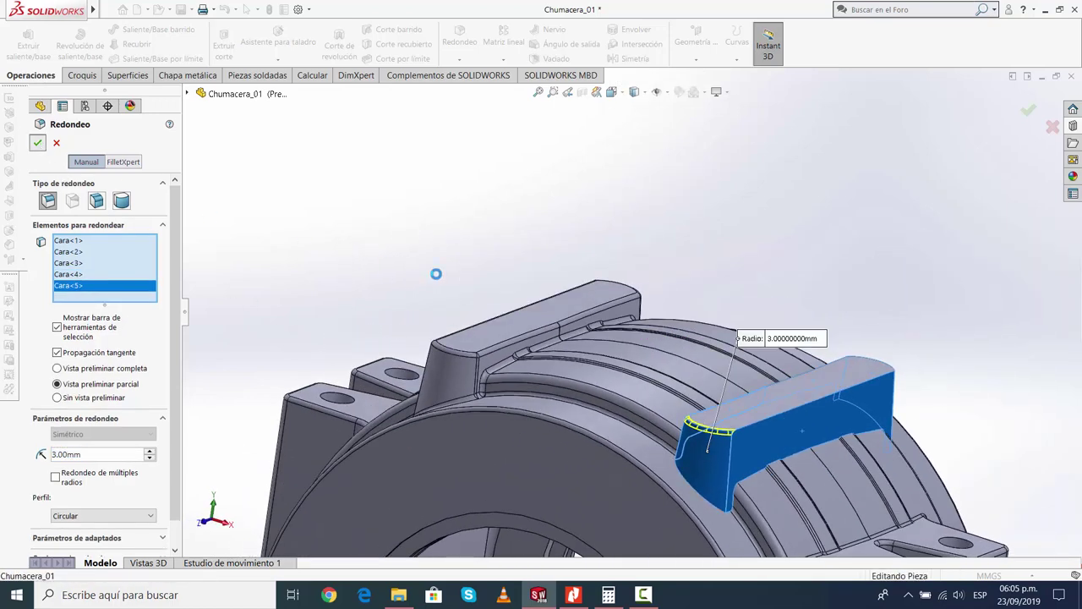
pyautogui.click(431, 92)
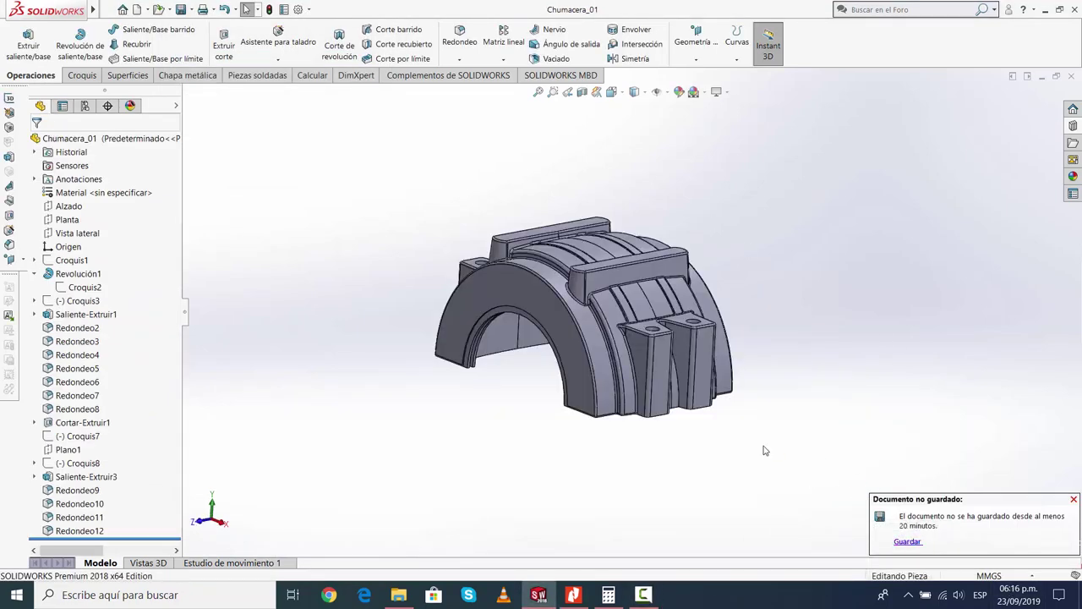
# Start a new sketch (Croquis10) on the housing's flat end face, viewed normal to it
pyautogui.moveTo(723, 442)
pyautogui.mouseDown(button='middle')
pyautogui.moveTo(552, 399)
pyautogui.moveTo(671, 451)
pyautogui.moveTo(601, 406)
pyautogui.moveTo(674, 451)
pyautogui.moveTo(633, 471)
pyautogui.moveTo(636, 503)
pyautogui.moveTo(662, 529)
pyautogui.mouseUp(button='middle')
pyautogui.scroll(1, 608, 356)
pyautogui.scroll(2, 608, 356)
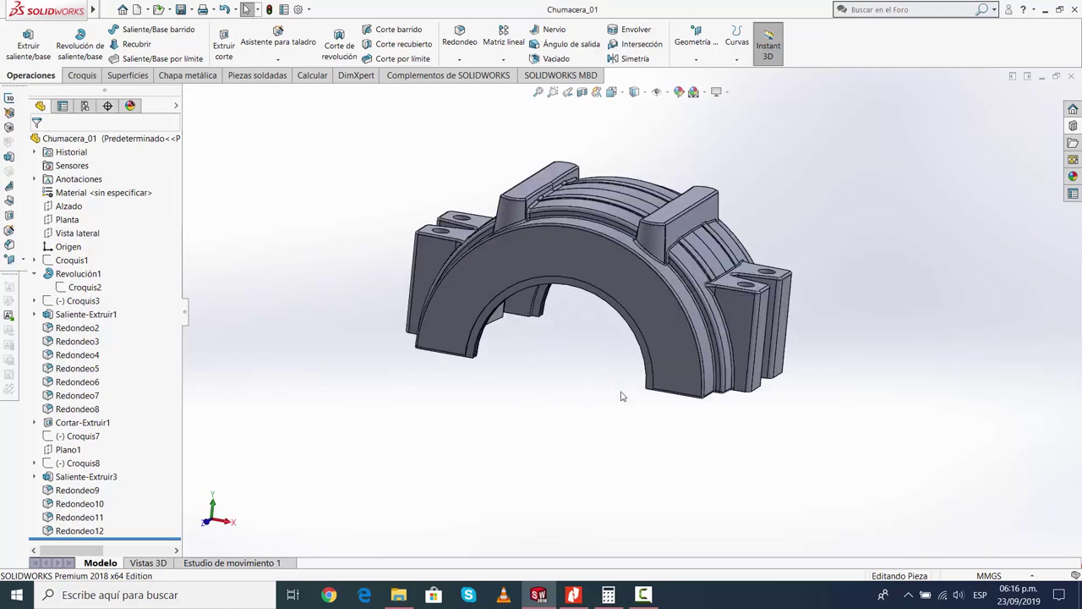
pyautogui.moveTo(622, 395); pyautogui.dragTo(668, 321, button='middle')
pyautogui.click(784, 274)
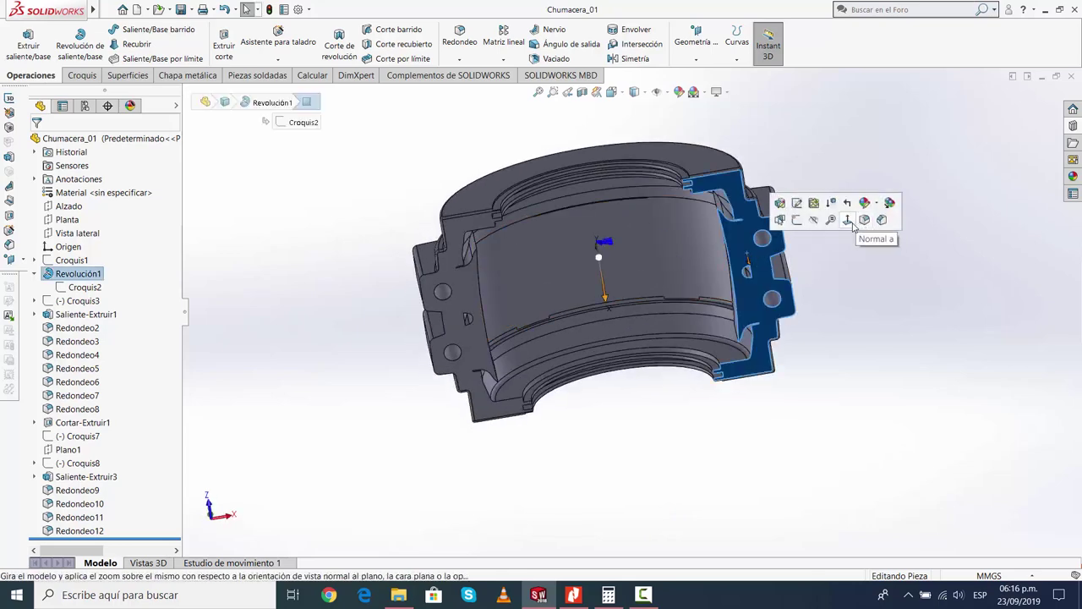
pyautogui.click(848, 220)
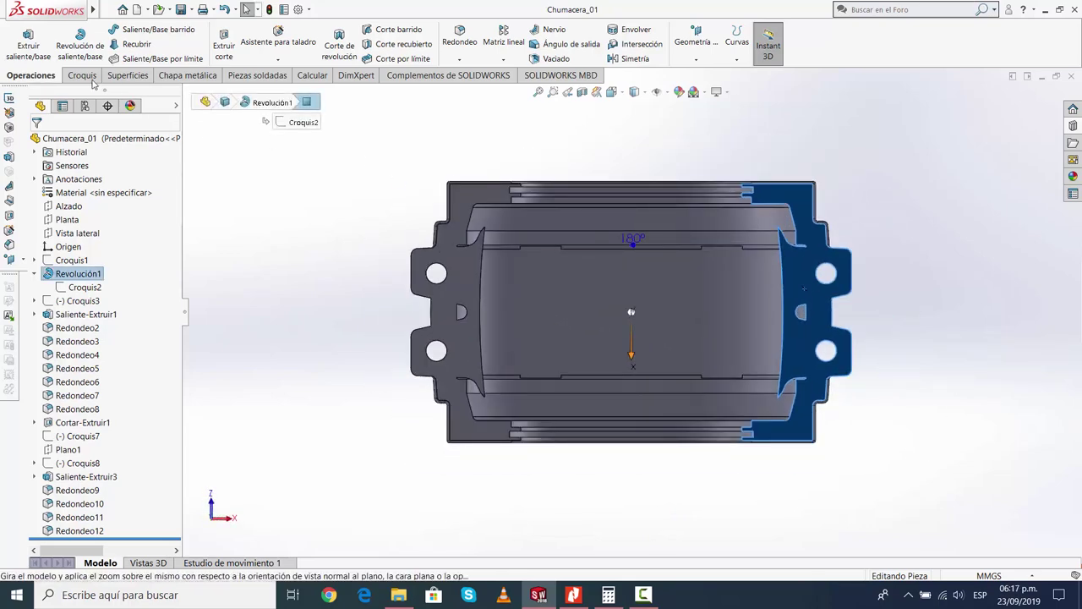
pyautogui.click(93, 78)
pyautogui.click(19, 38)
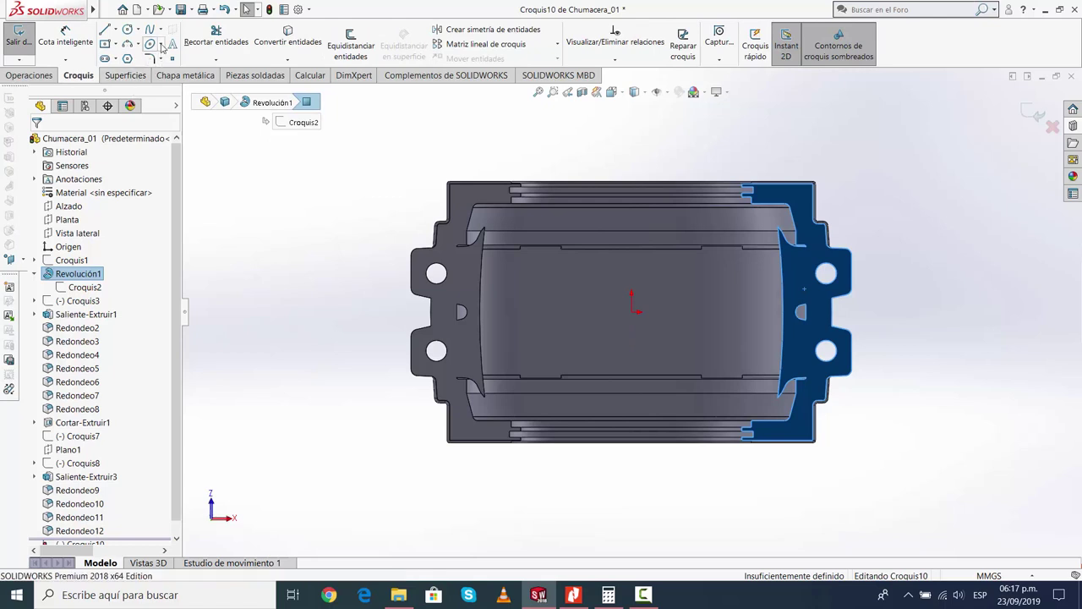
# Draw infinite-length horizontal and vertical construction lines through the origin
pyautogui.click(115, 32)
pyautogui.click(127, 56)
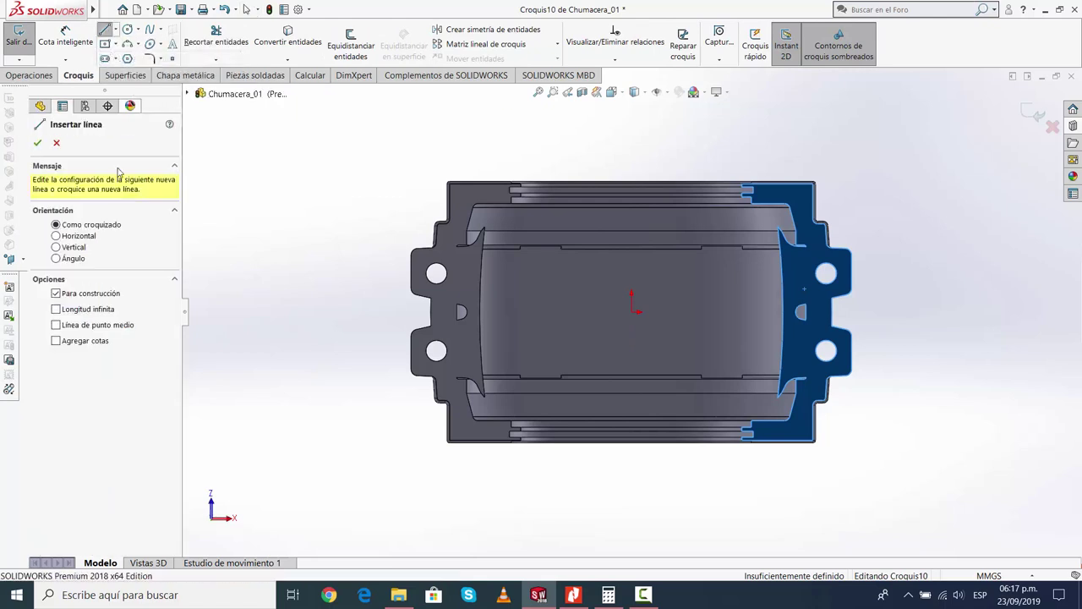
pyautogui.click(56, 309)
pyautogui.click(632, 312)
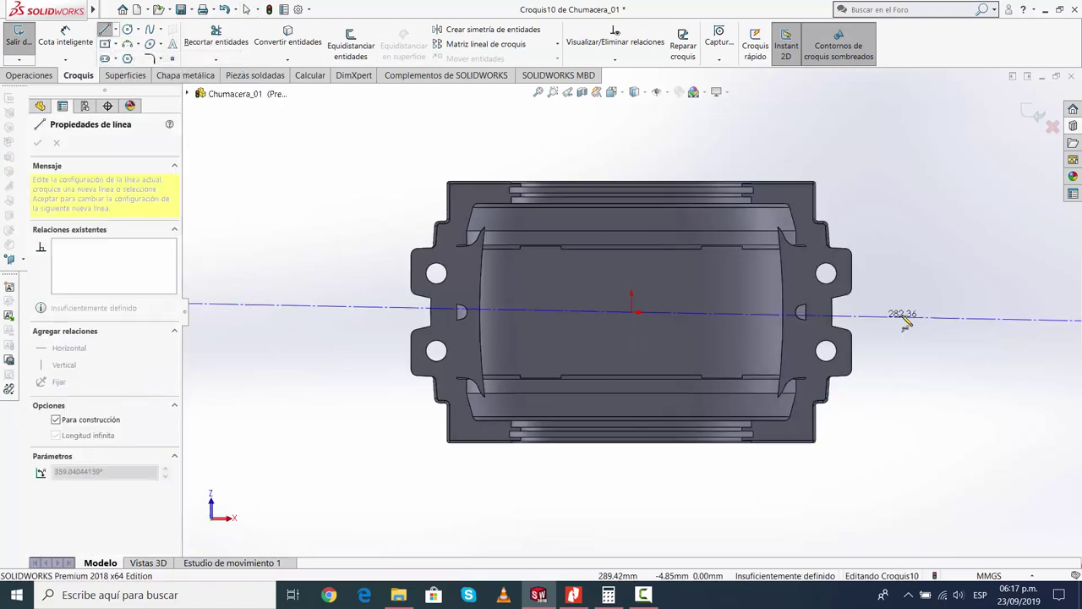
pyautogui.click(921, 313)
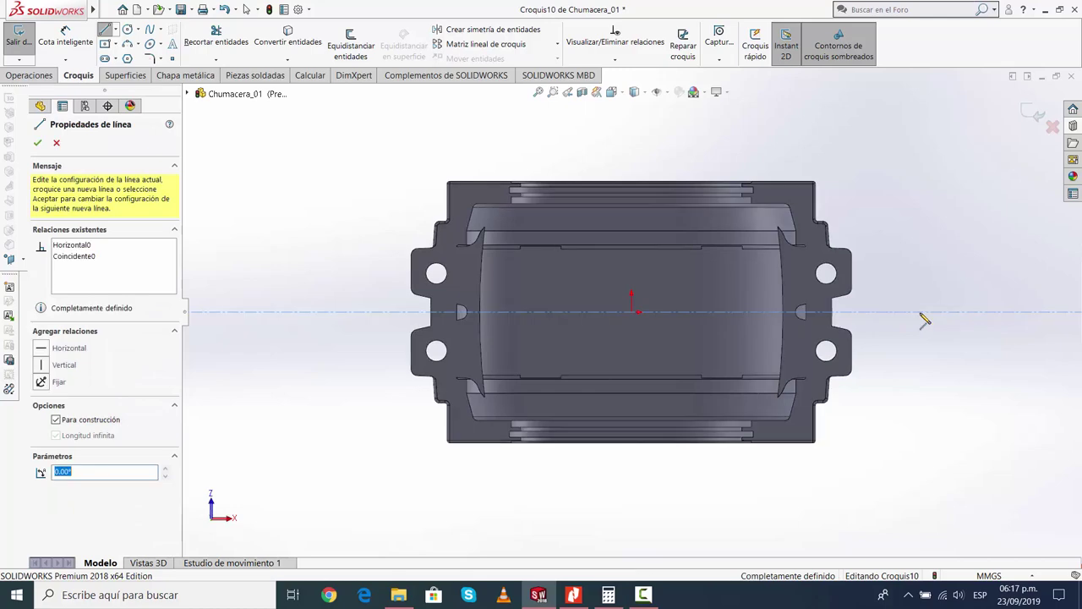
pyautogui.click(640, 316)
pyautogui.click(651, 484)
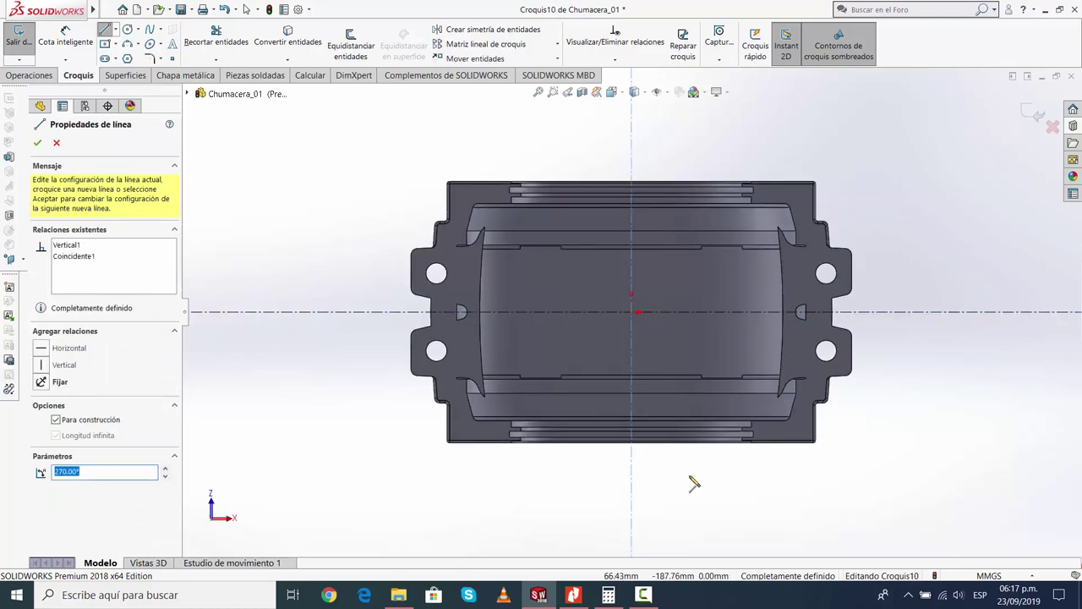
pyautogui.press('Escape')
# Start Convertir entidades to turn model edges into sketch lines
pyautogui.keyDown('ctrl'); pyautogui.moveTo(764, 249); pyautogui.dragTo(737, 262, button='middle'); pyautogui.keyUp('ctrl')
pyautogui.scroll(-1, 737, 262)
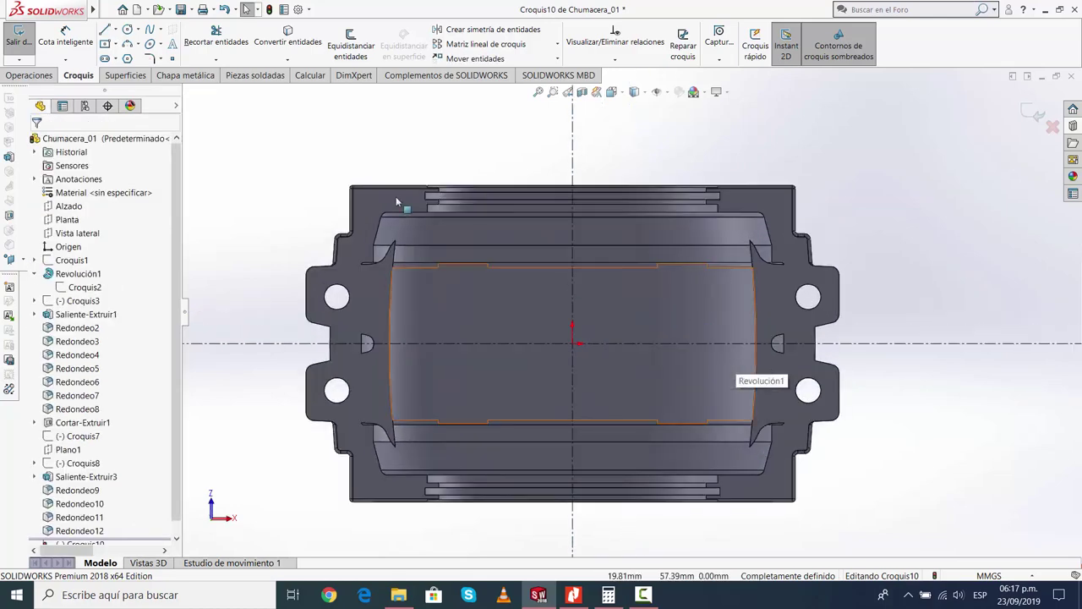
pyautogui.click(287, 60)
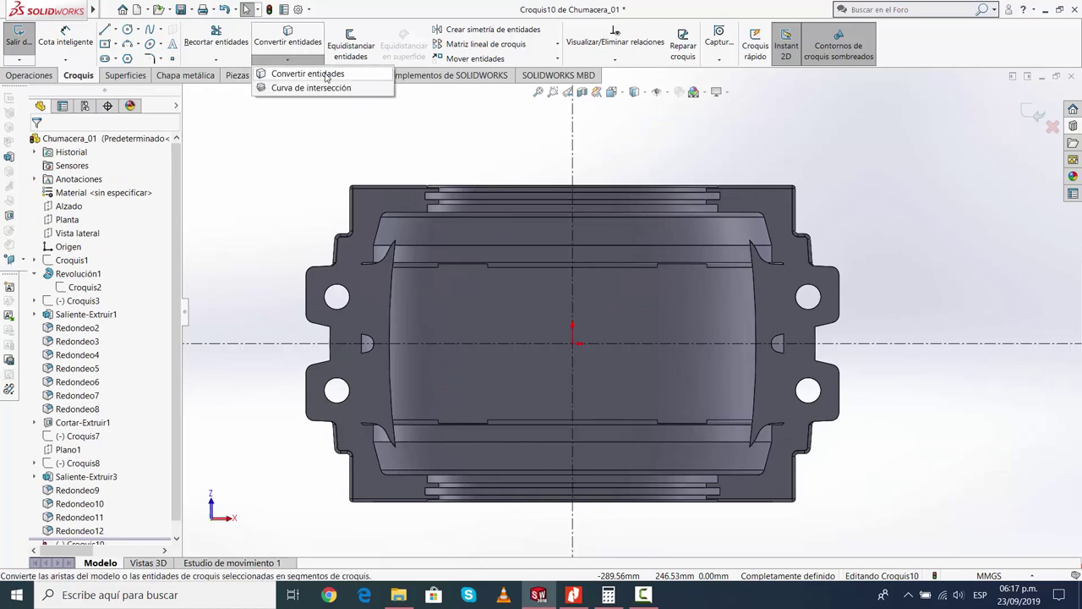
pyautogui.click(326, 77)
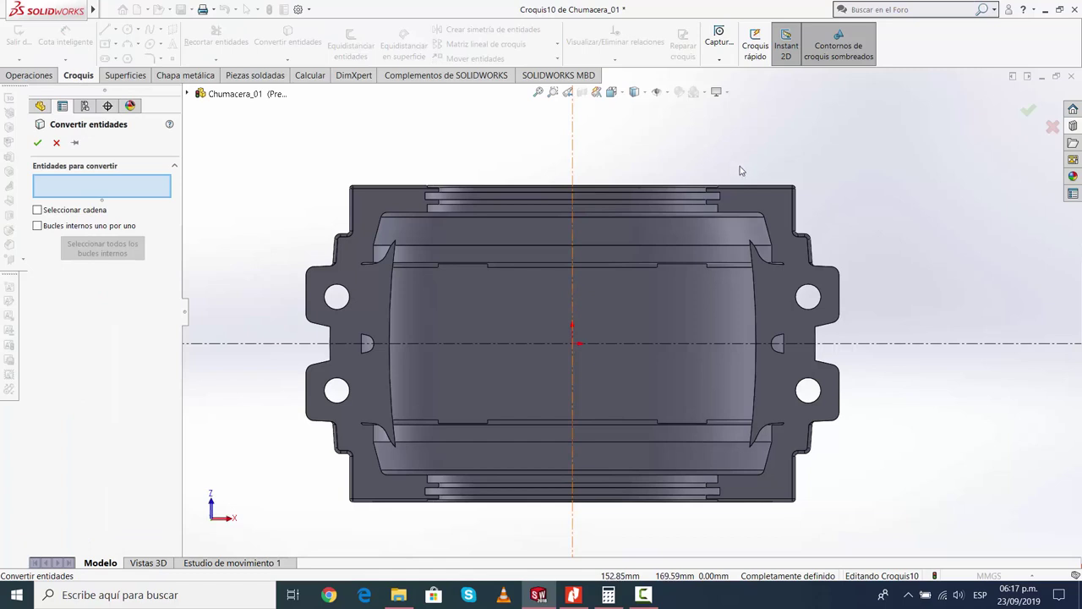
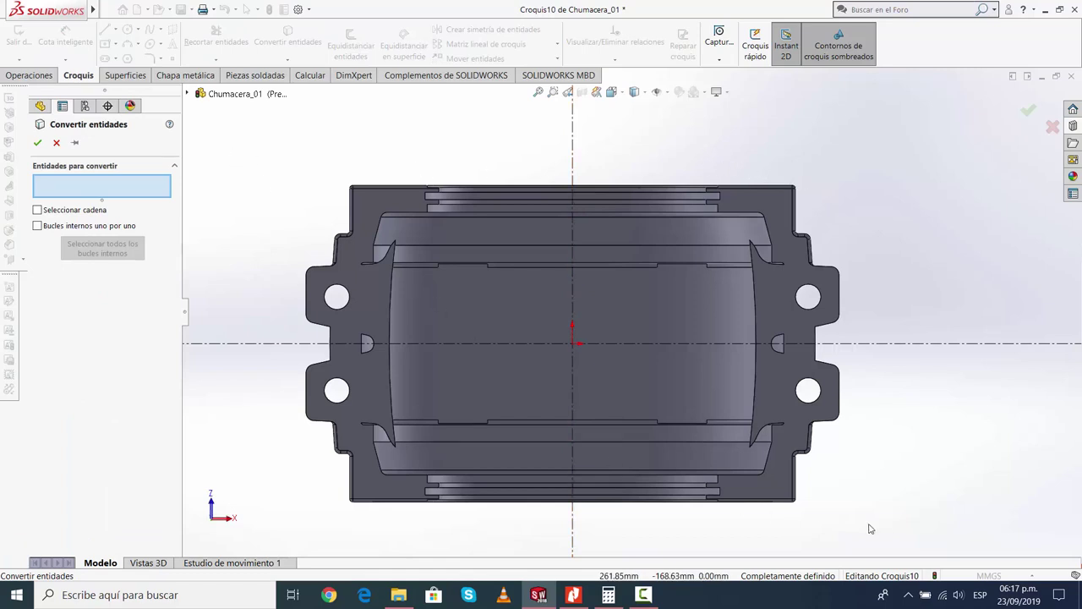
# Pick the upper vertical edge, the flange step edges and the step fillets for Convertir entidades
pyautogui.scroll(-2, 830, 260)
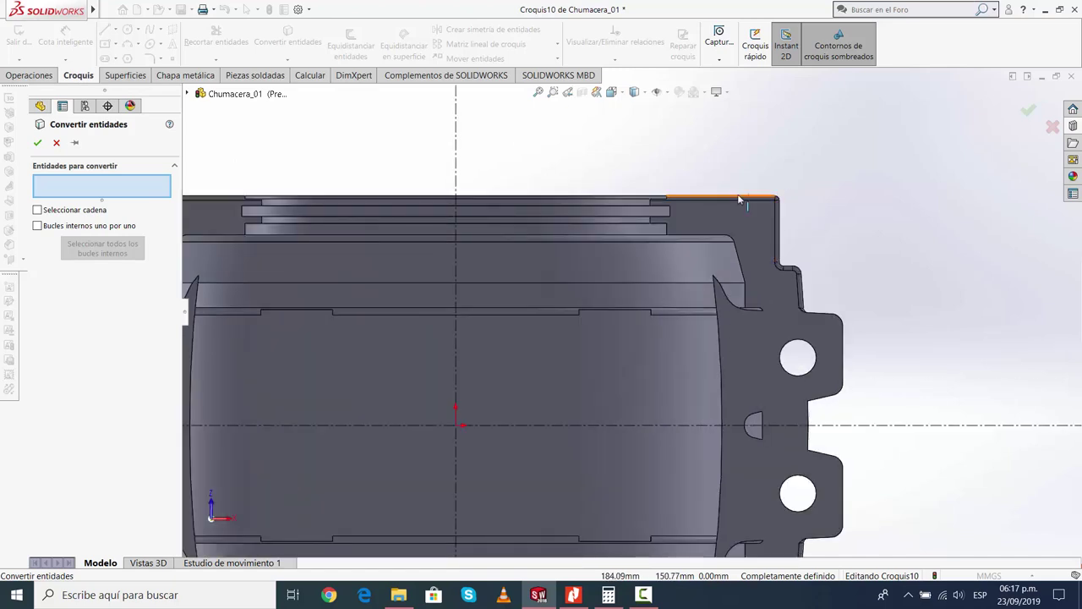
pyautogui.scroll(-3, 806, 272)
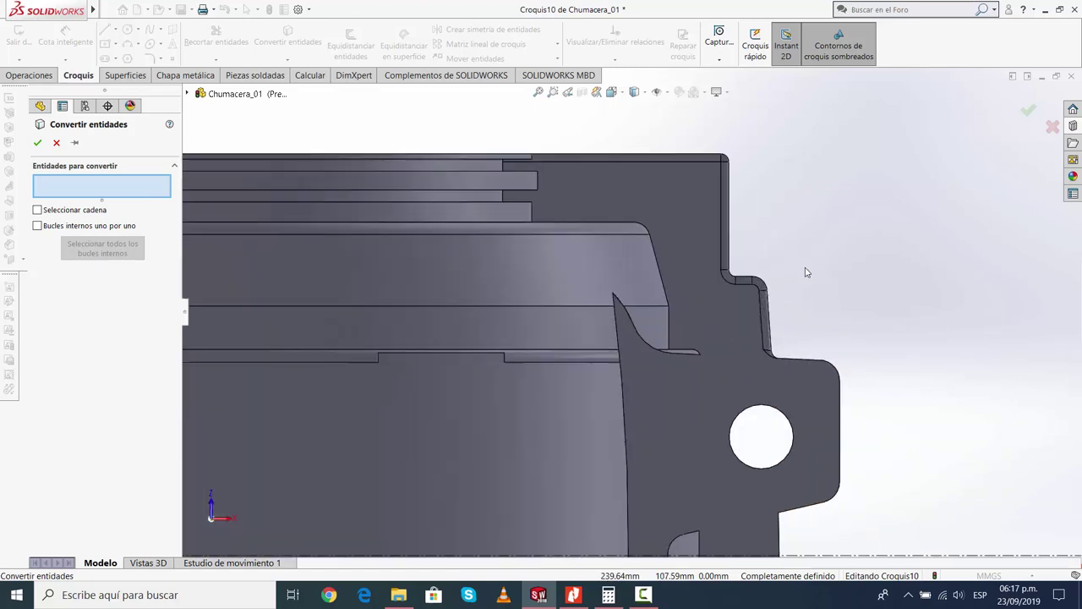
pyautogui.click(732, 248)
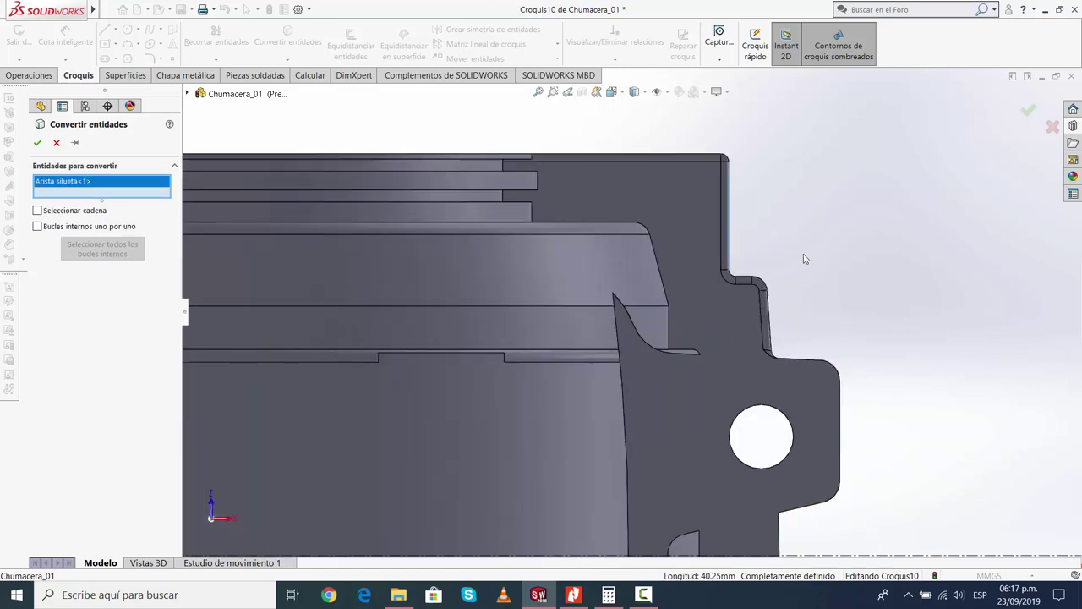
pyautogui.scroll(-5, 761, 275)
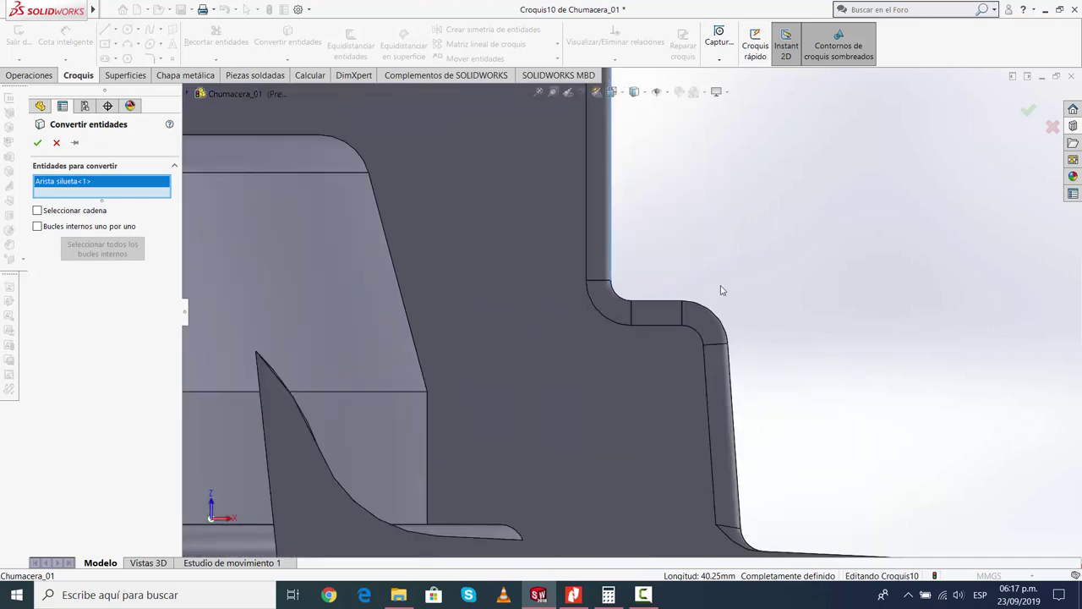
pyautogui.click(620, 300)
pyautogui.click(659, 300)
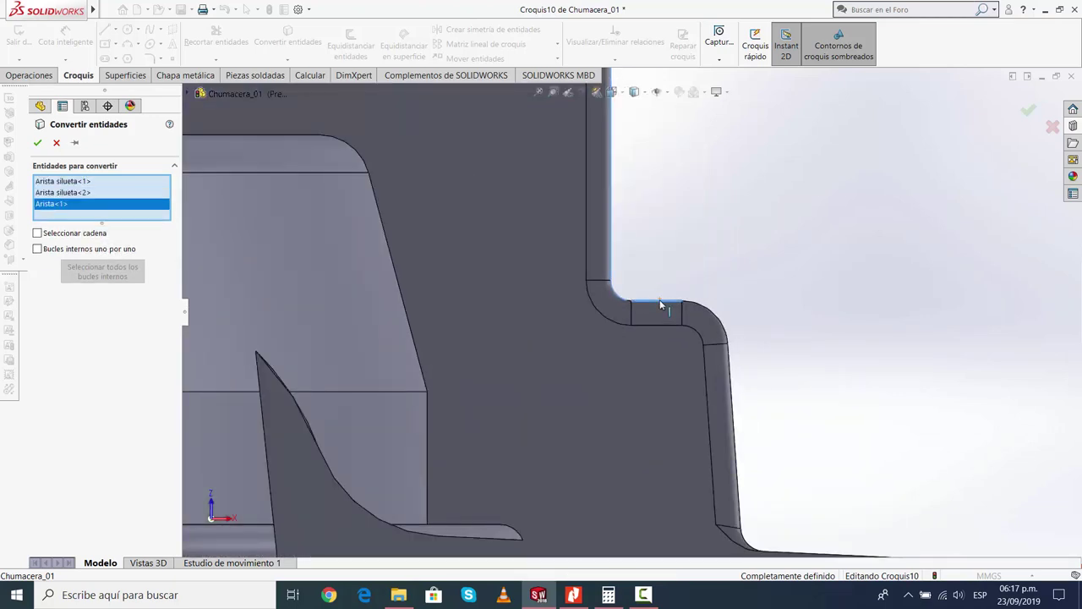
pyautogui.click(710, 314)
pyautogui.scroll(-3, 677, 306)
pyautogui.scroll(-3, 637, 300)
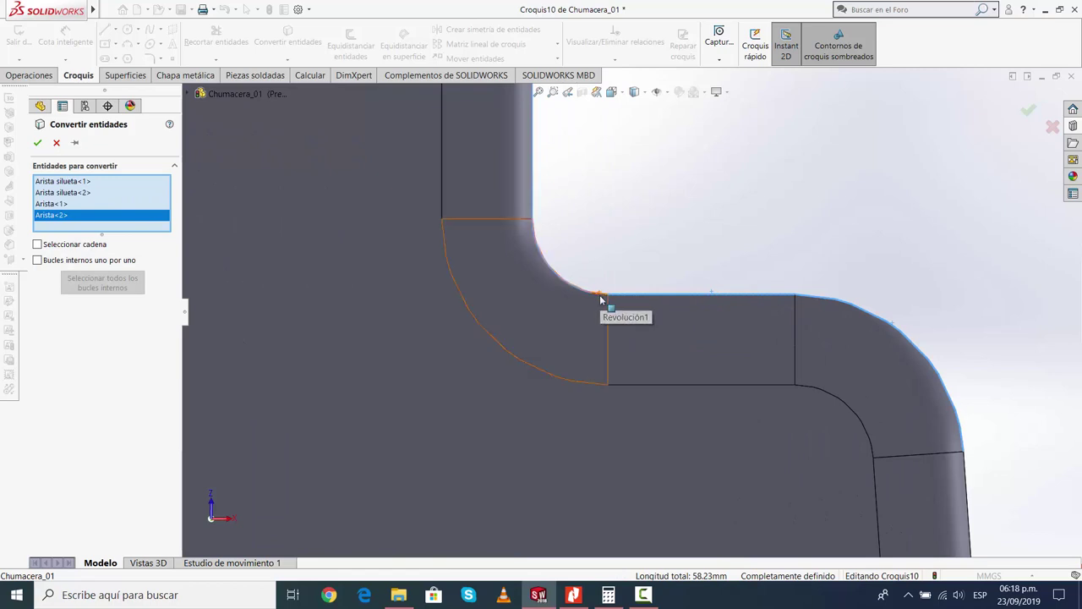
pyautogui.click(594, 297)
pyautogui.scroll(3, 618, 304)
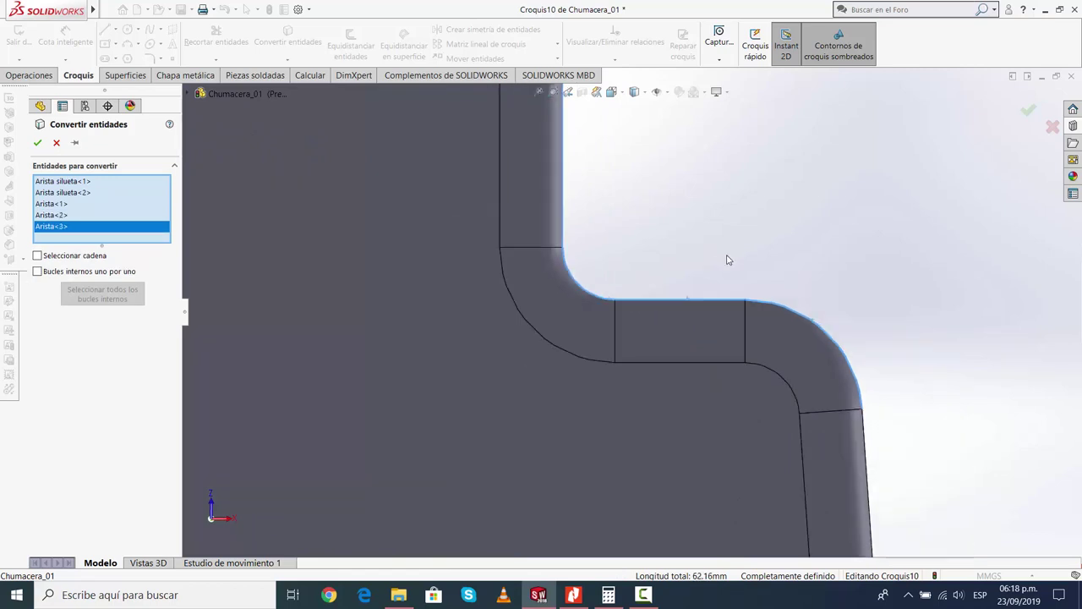
# Remove the redundant silhouette edge from the conversion selection list
pyautogui.click(52, 216)
pyautogui.click(54, 207)
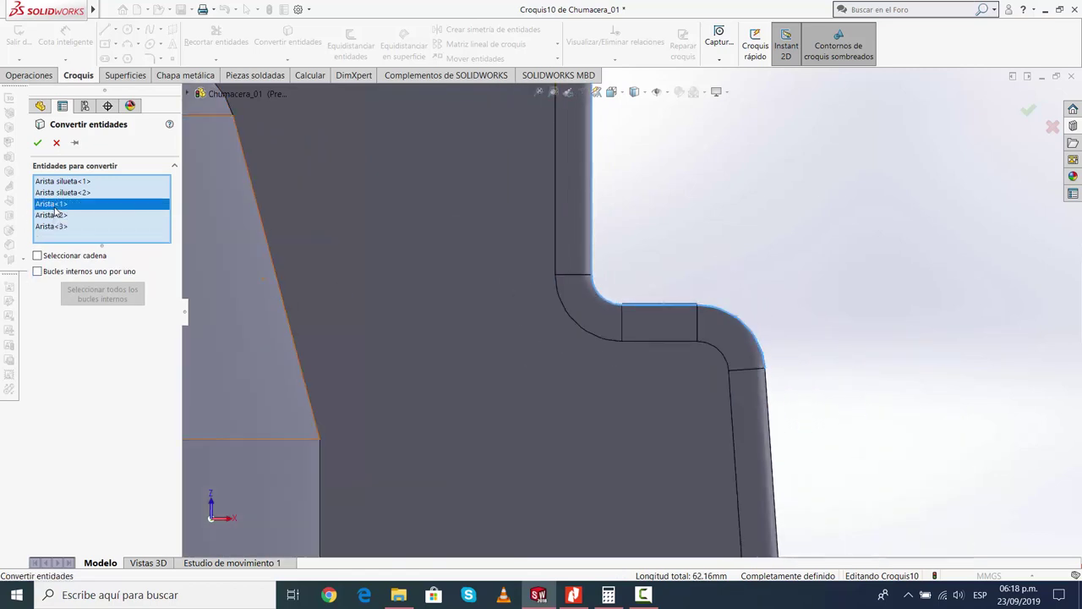
pyautogui.click(59, 193)
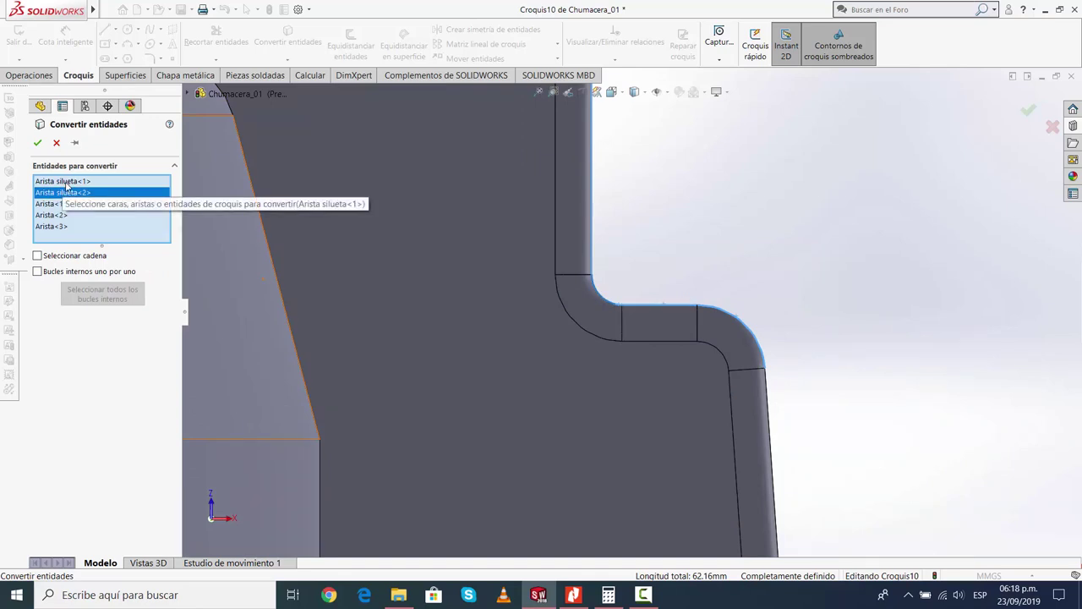
pyautogui.press('Delete')
pyautogui.click(65, 182)
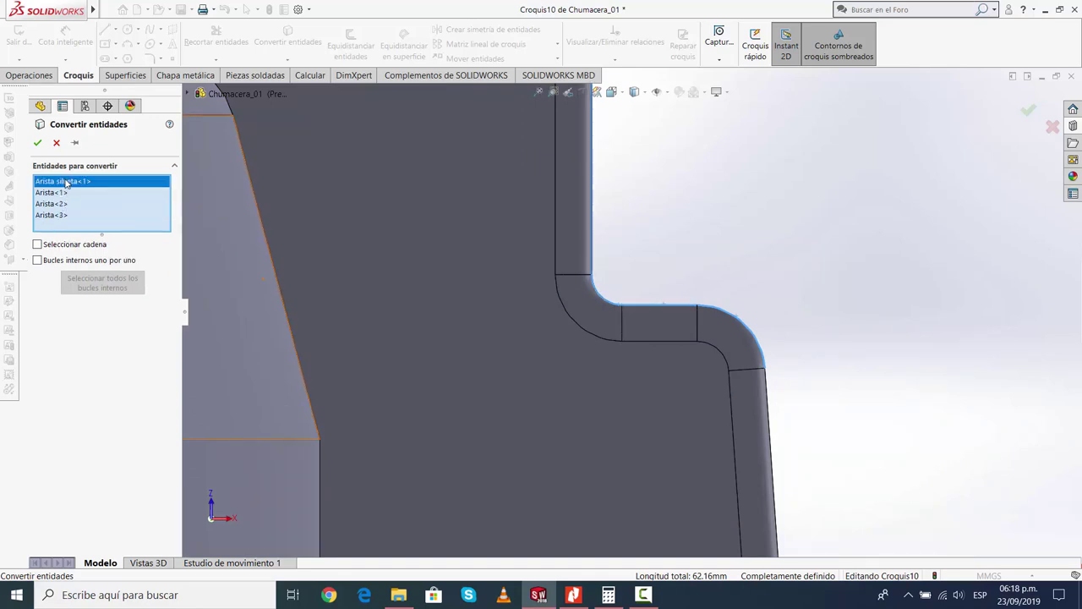
# Add the right vertical edge, curved edge, and the lobe's top, corner, side, fillet and sloped edges
pyautogui.scroll(-2, 708, 391)
pyautogui.scroll(-3, 709, 391)
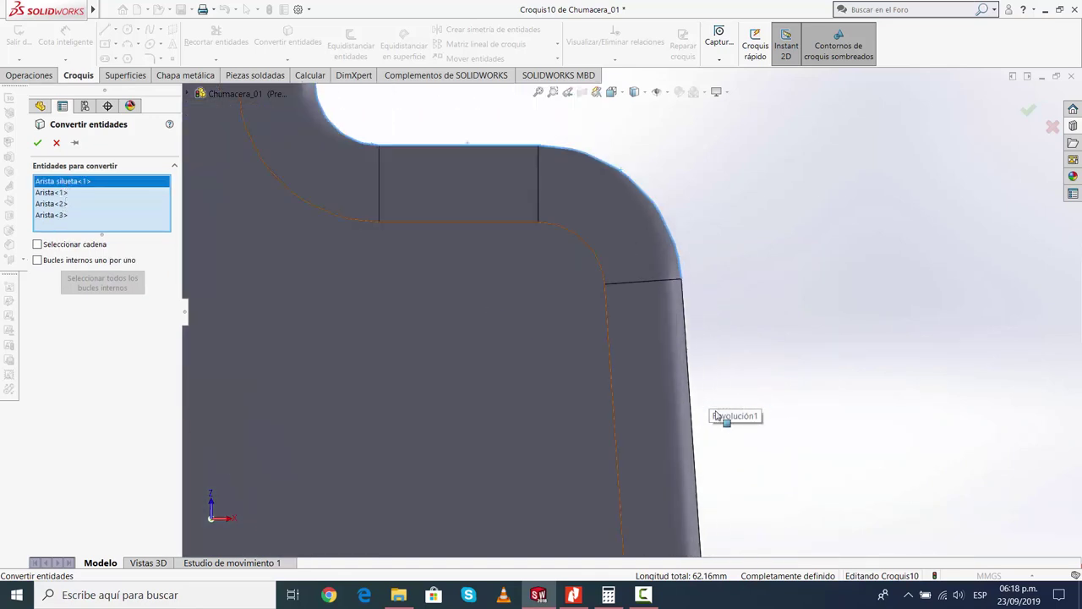
pyautogui.click(687, 334)
pyautogui.scroll(3, 652, 447)
pyautogui.scroll(-2, 657, 394)
pyautogui.scroll(-3, 443, 218)
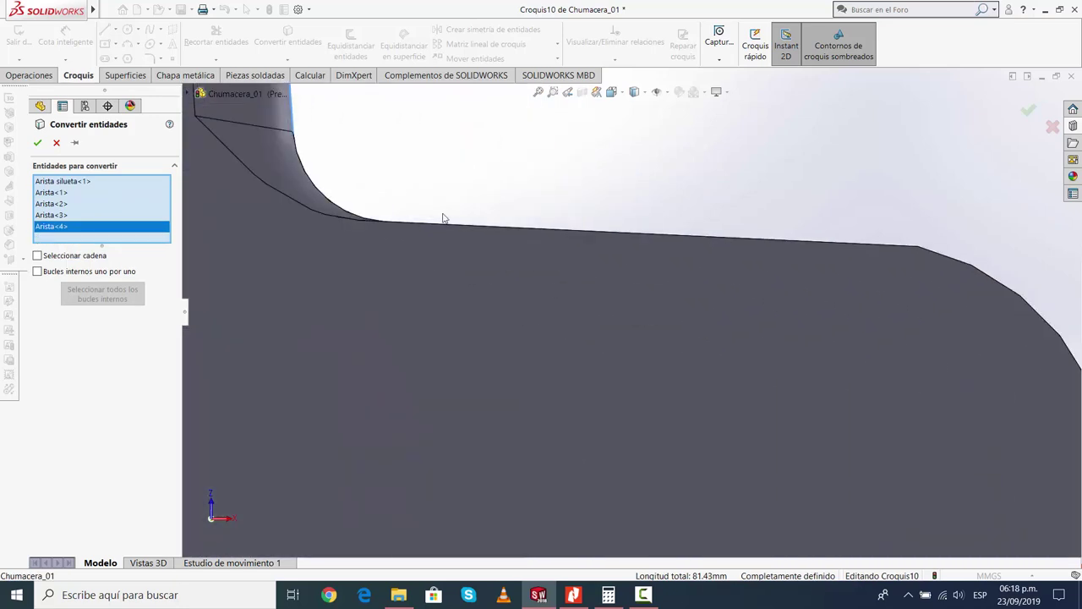
pyautogui.click(313, 185)
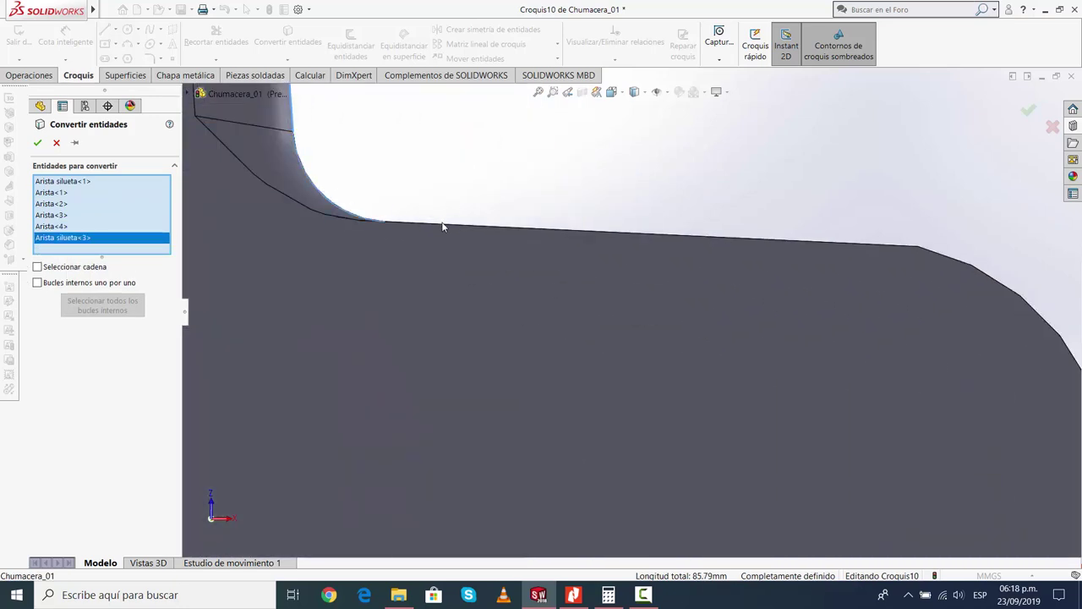
pyautogui.scroll(-2, 423, 216)
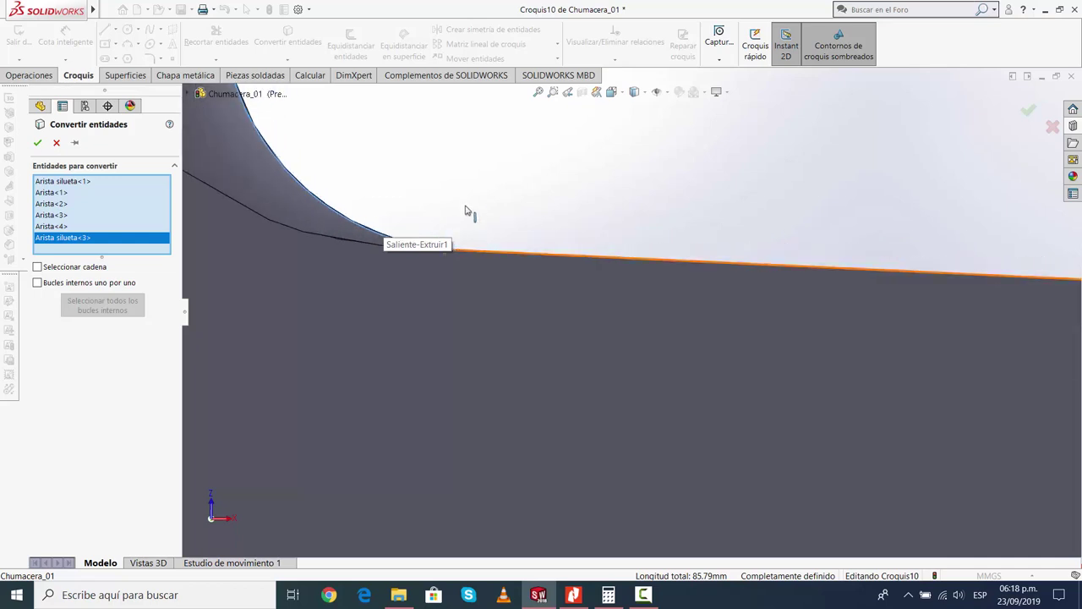
pyautogui.click(532, 257)
pyautogui.scroll(1, 575, 244)
pyautogui.scroll(1, 672, 249)
pyautogui.scroll(1, 755, 330)
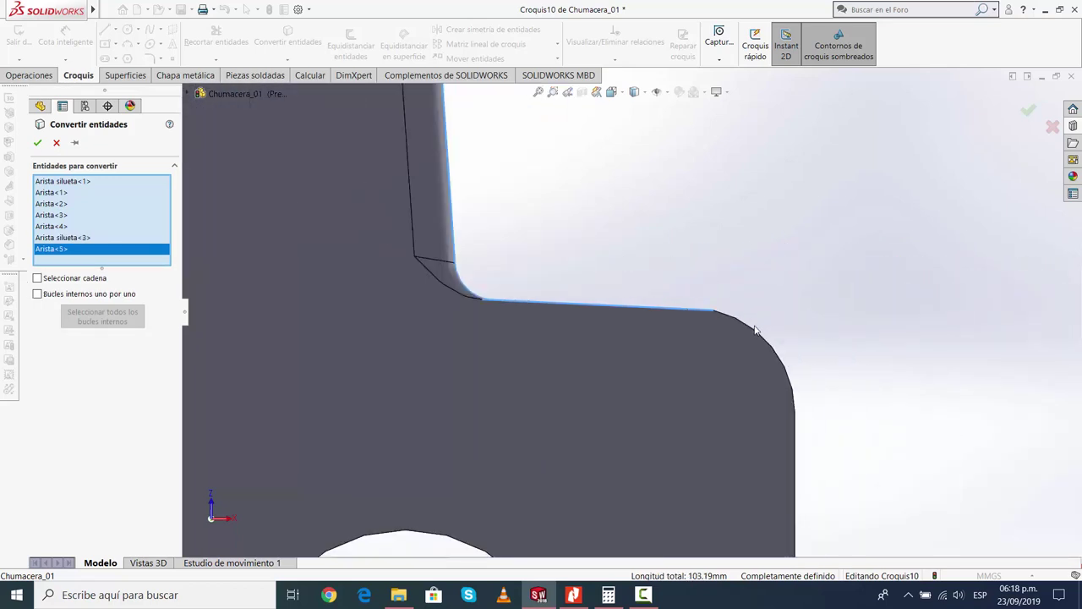
pyautogui.click(755, 330)
pyautogui.scroll(2, 764, 338)
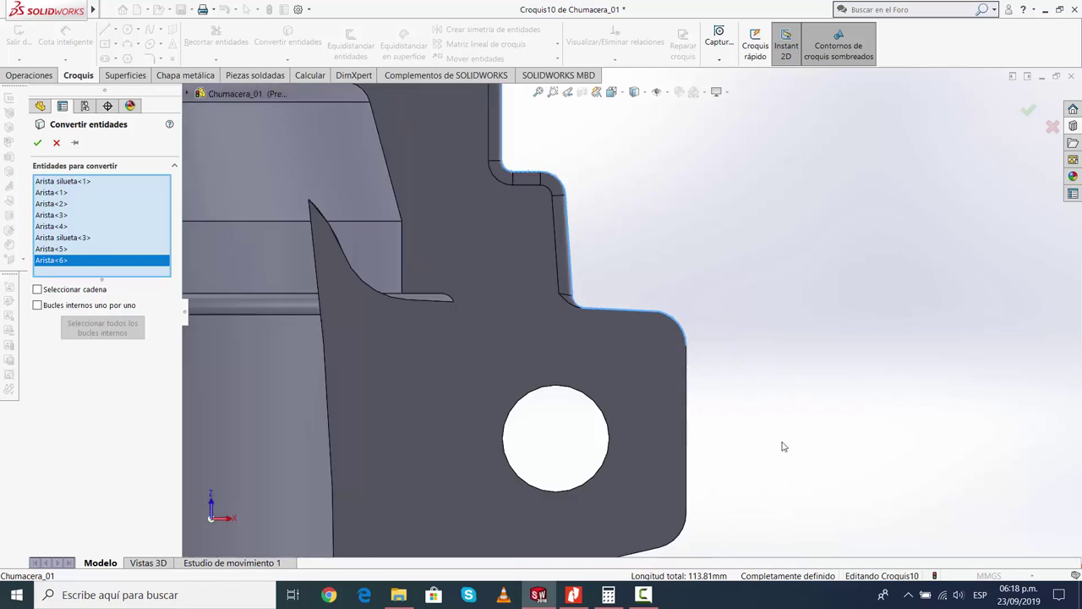
pyautogui.click(688, 429)
pyautogui.scroll(3, 507, 211)
pyautogui.scroll(-5, 590, 353)
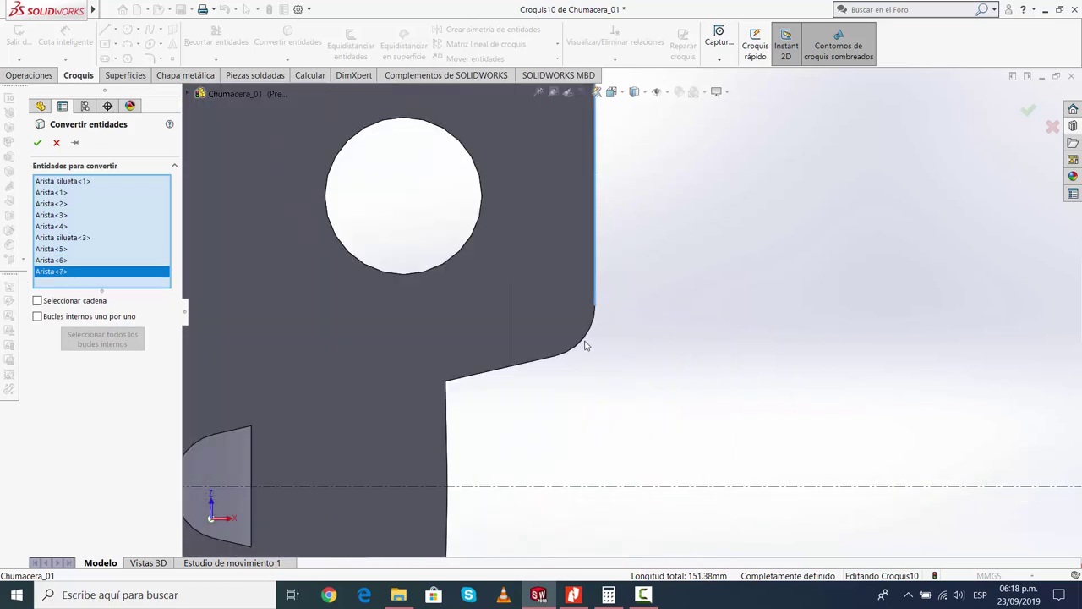
pyautogui.click(585, 342)
pyautogui.click(549, 365)
pyautogui.click(448, 443)
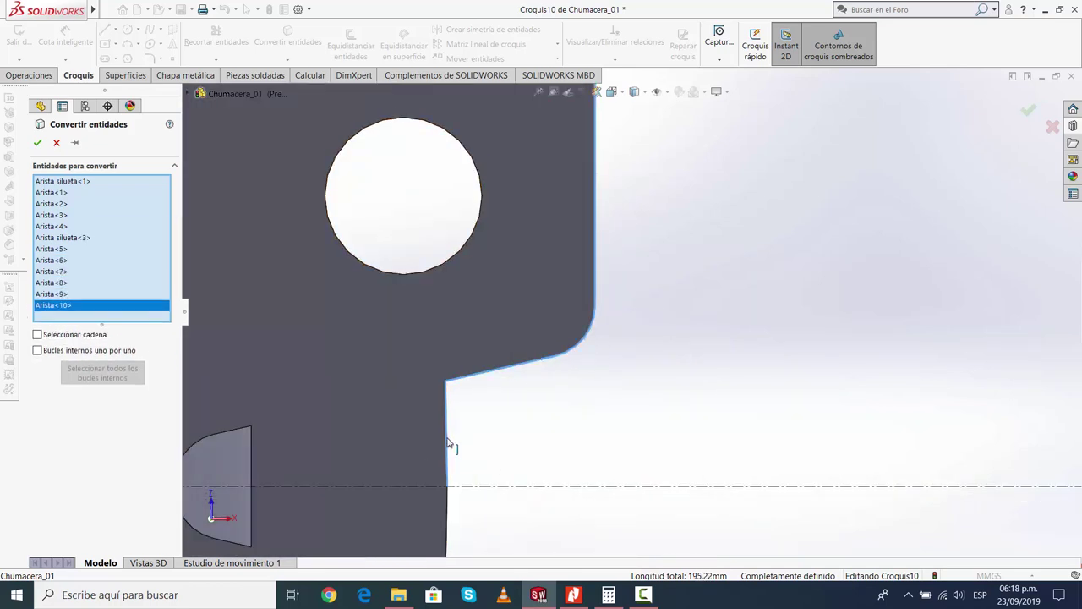
# Add the top-right corner fillet and confirm the conversion into Croquis10
pyautogui.scroll(5, 517, 463)
pyautogui.scroll(1, 517, 463)
pyautogui.scroll(2, 517, 462)
pyautogui.scroll(-1, 547, 177)
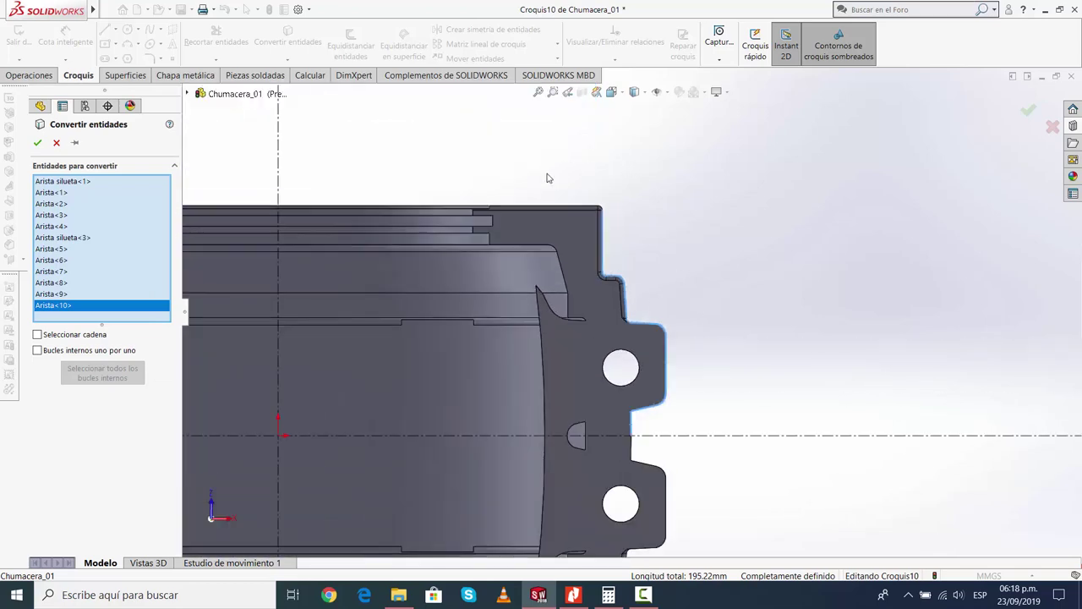
pyautogui.scroll(-1, 547, 177)
pyautogui.scroll(-1, 634, 266)
pyautogui.scroll(-1, 625, 287)
pyautogui.click(621, 306)
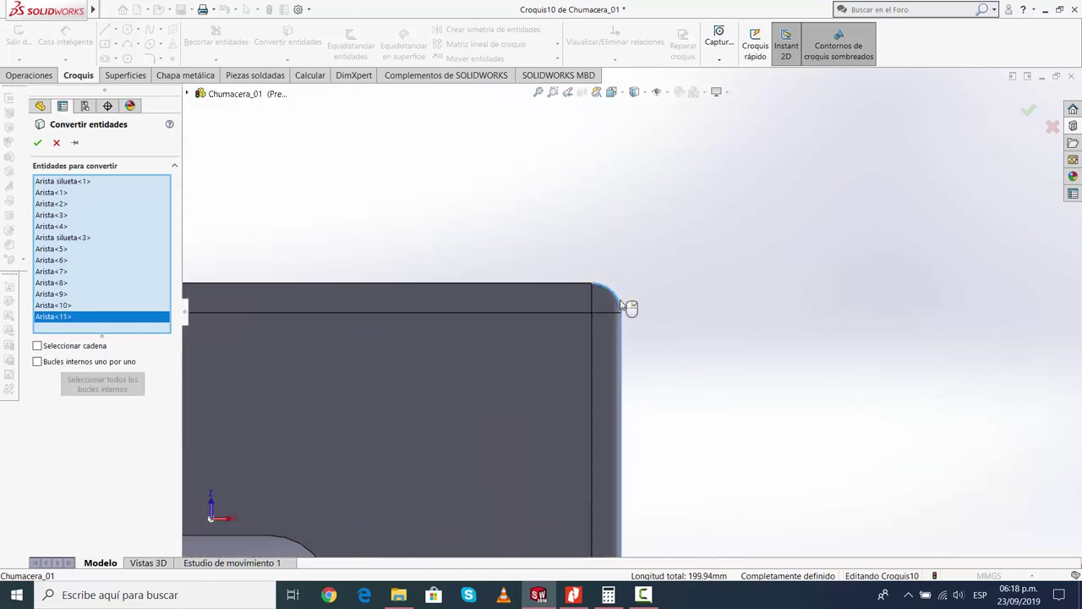
pyautogui.scroll(2, 701, 339)
pyautogui.scroll(1, 707, 347)
pyautogui.scroll(1, 708, 357)
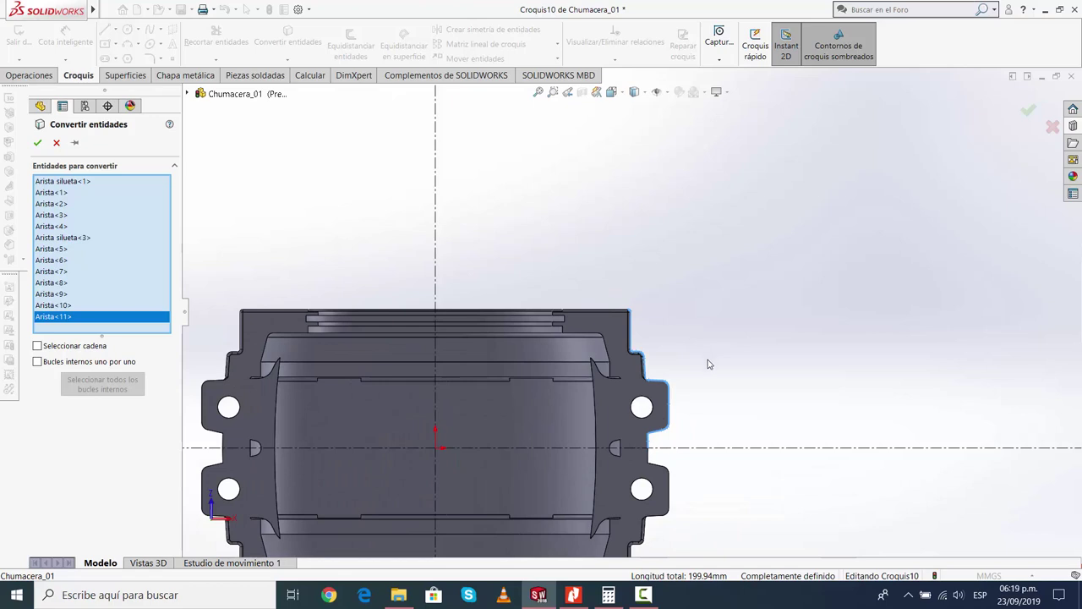
pyautogui.click(39, 143)
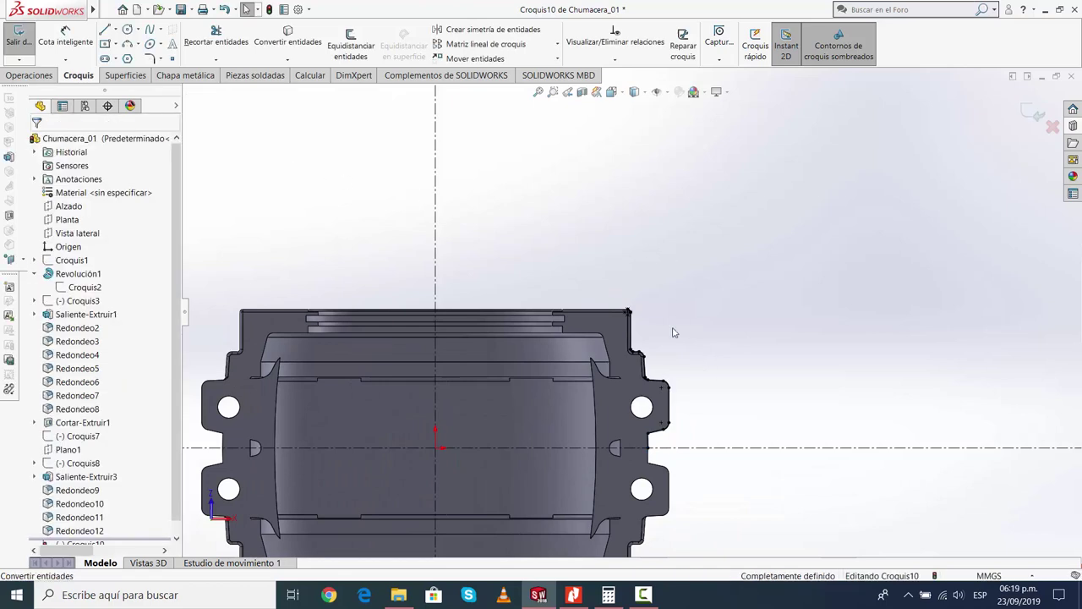
# Begin a straight line at the part's top-right corner, then end the Line tool
pyautogui.scroll(-2, 643, 333)
pyautogui.scroll(-2, 574, 334)
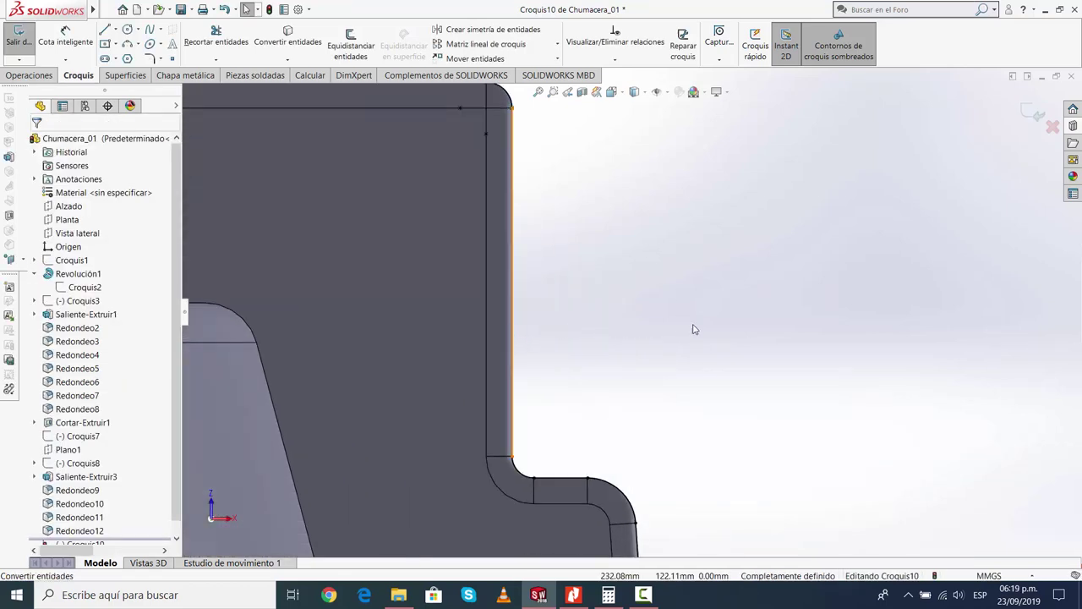
pyautogui.scroll(2, 693, 329)
pyautogui.scroll(1, 692, 329)
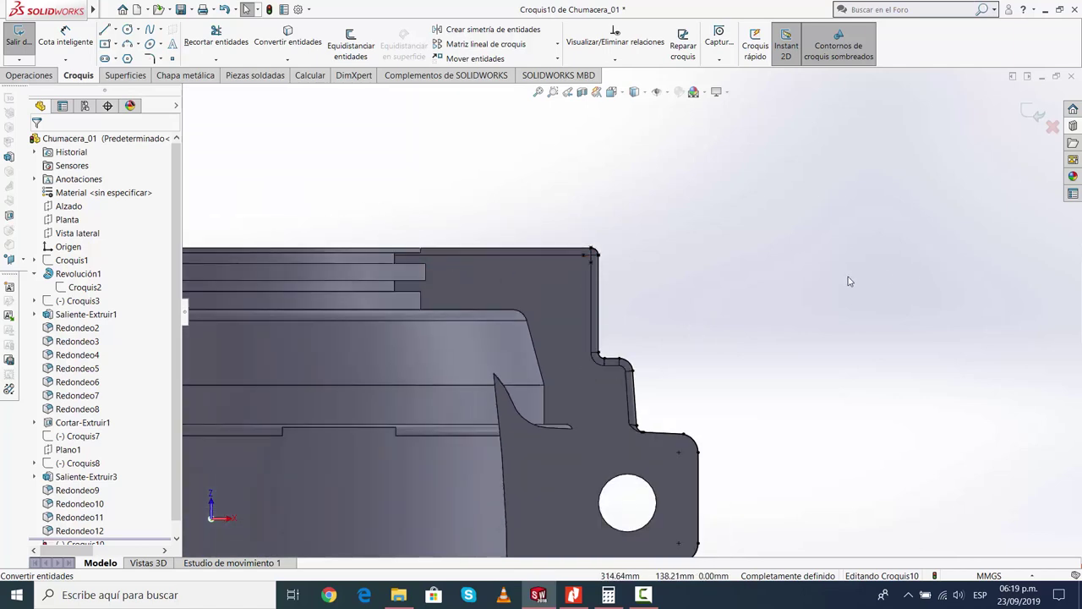
pyautogui.scroll(2, 630, 314)
pyautogui.click(115, 30)
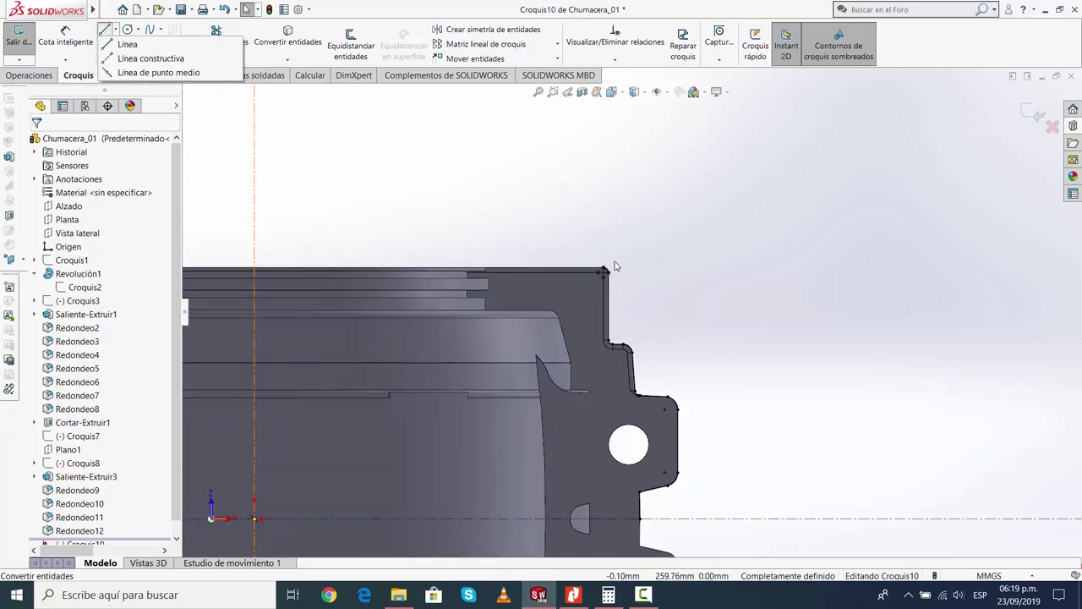
pyautogui.click(115, 44)
pyautogui.scroll(3, 591, 211)
pyautogui.scroll(-3, 621, 254)
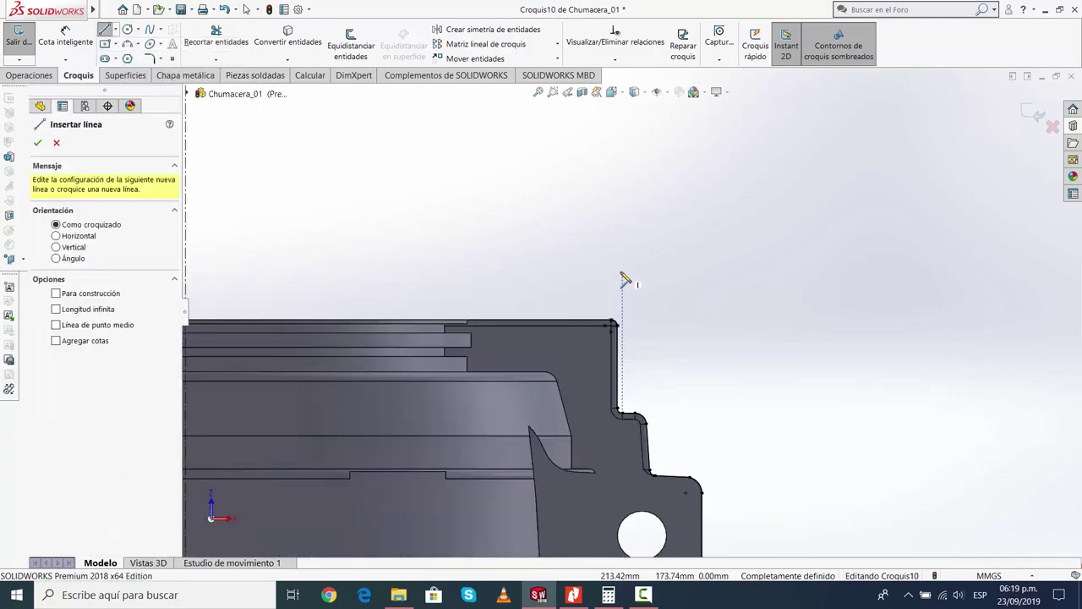
pyautogui.scroll(-2, 638, 321)
pyautogui.click(607, 374)
pyautogui.scroll(3, 702, 305)
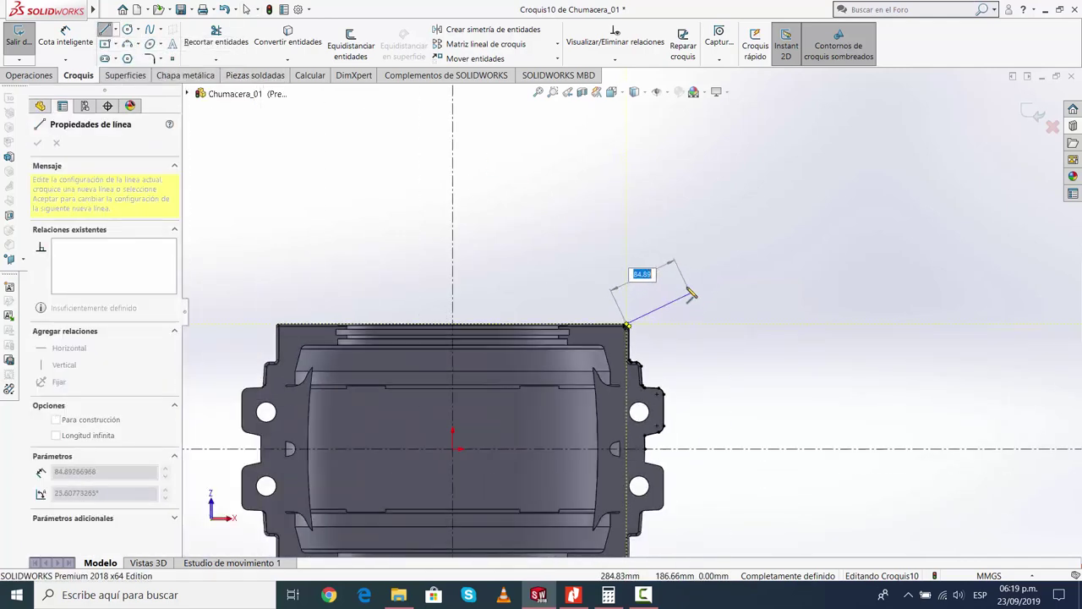
pyautogui.scroll(-3, 615, 292)
pyautogui.scroll(-2, 498, 338)
pyautogui.scroll(-2, 508, 360)
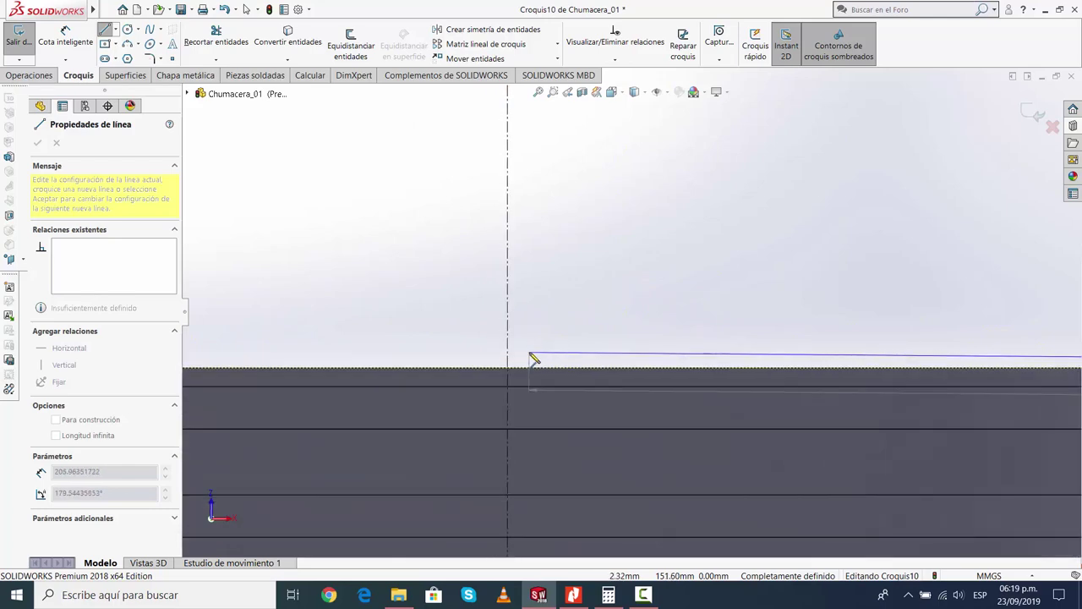
pyautogui.scroll(2, 583, 296)
pyautogui.scroll(2, 766, 224)
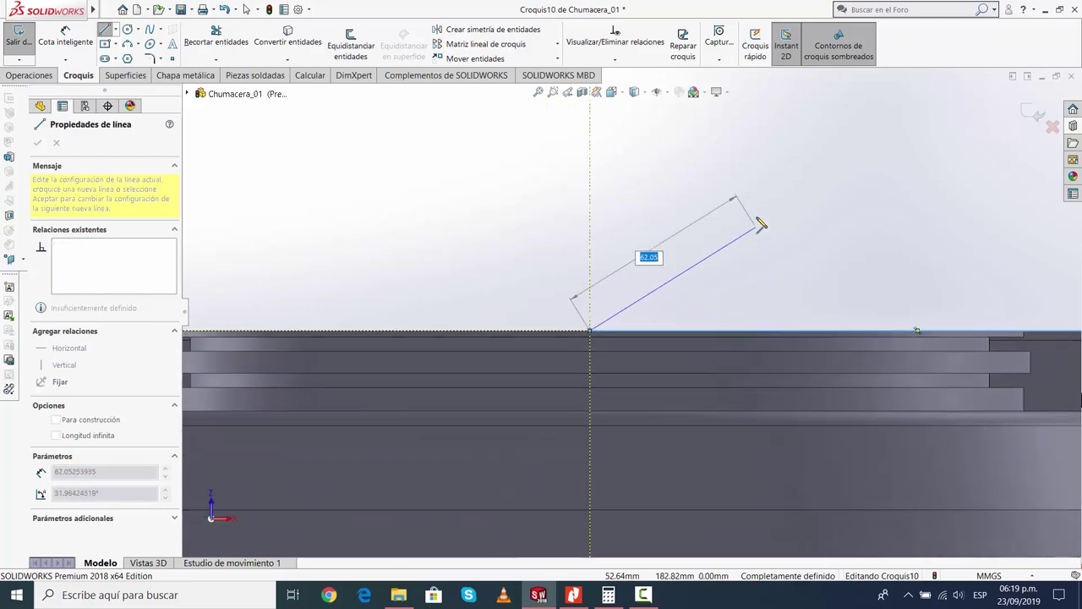
pyautogui.scroll(2, 761, 215)
pyautogui.scroll(1, 774, 237)
pyautogui.press('Escape')
# Try deleting the top edge and corner fillet, refused because they lie outside the active sketch
pyautogui.scroll(-2, 702, 296)
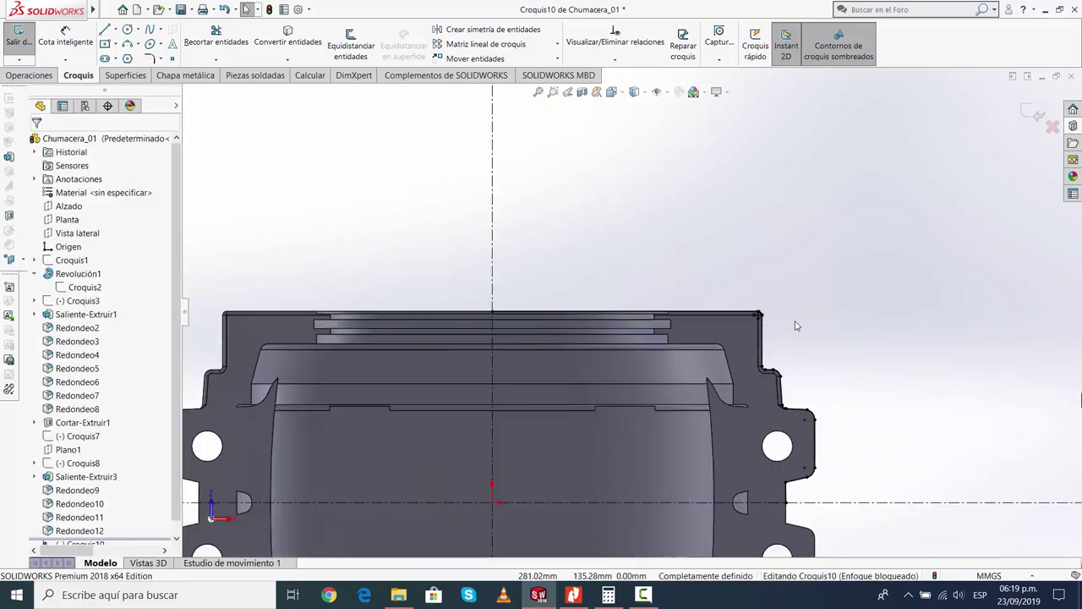
pyautogui.scroll(-3, 687, 305)
pyautogui.click(530, 244)
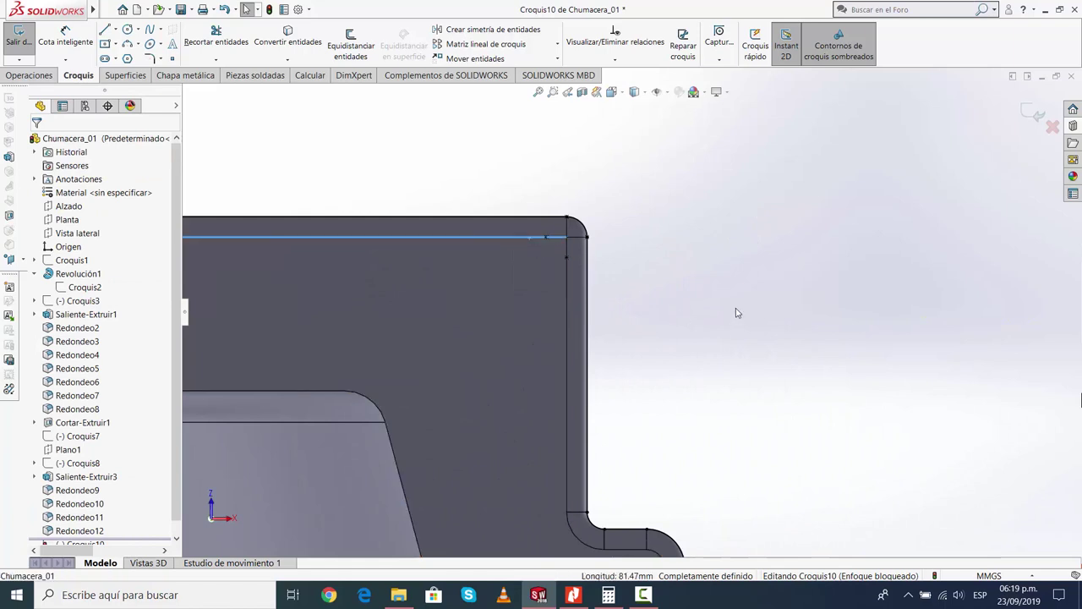
pyautogui.press('Delete')
pyautogui.click(575, 228)
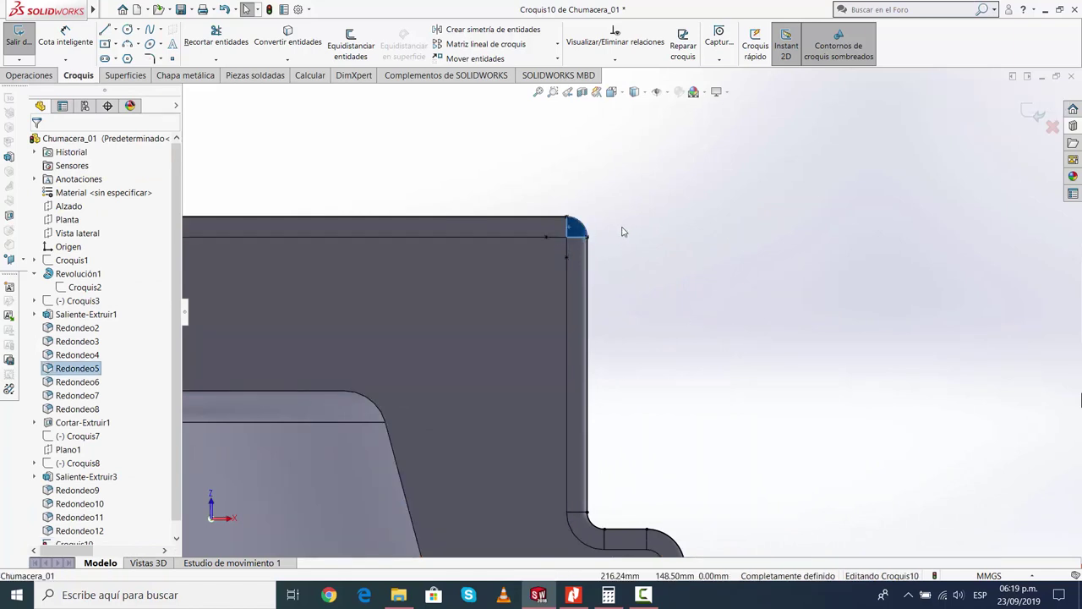
pyautogui.press('Delete')
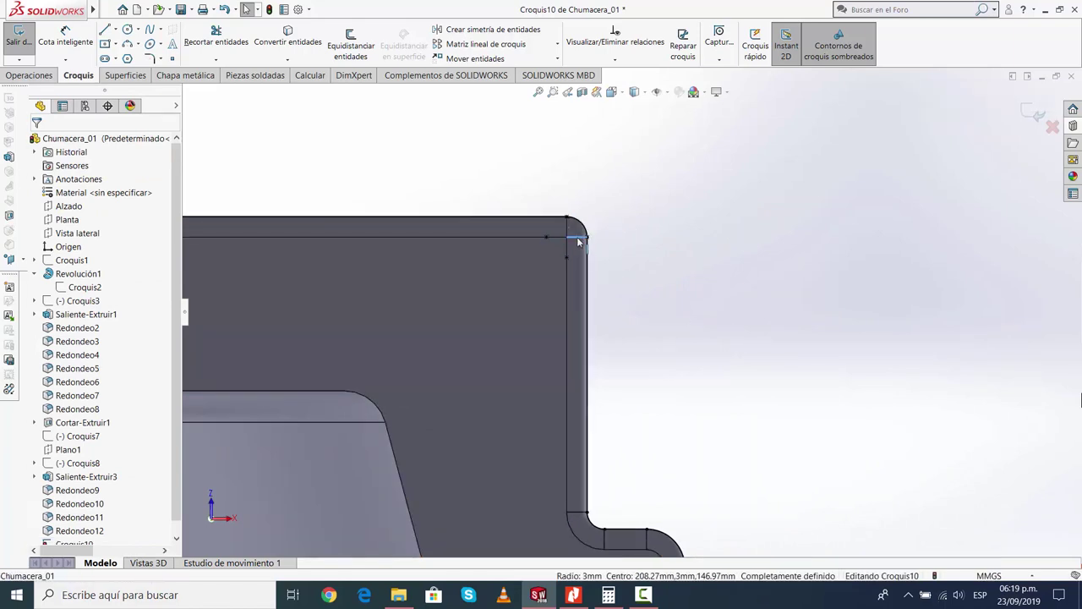
pyautogui.click(570, 275)
pyautogui.scroll(2, 636, 317)
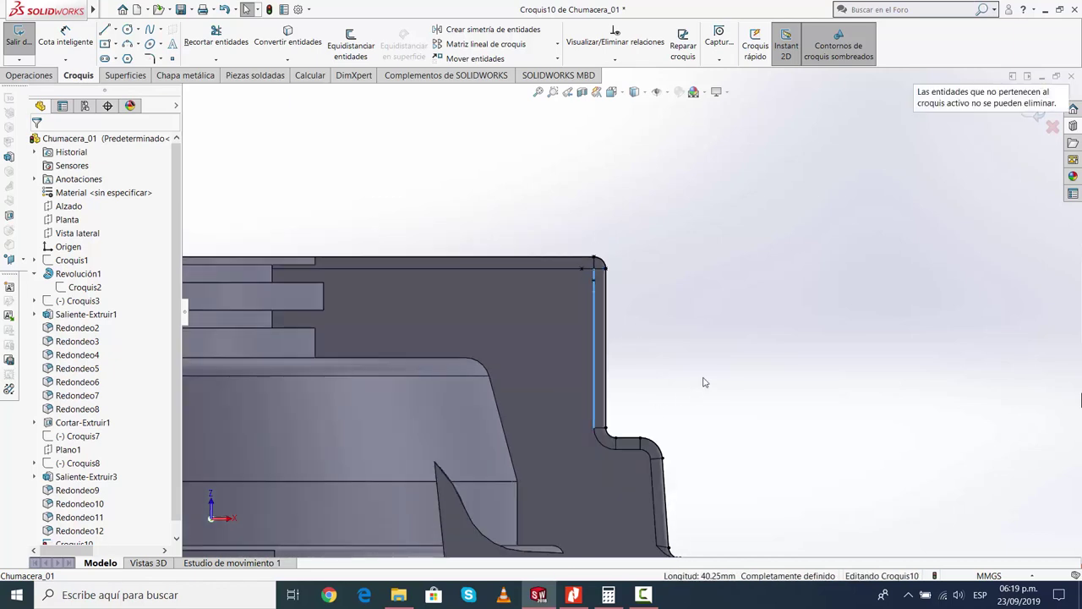
pyautogui.scroll(2, 711, 372)
pyautogui.scroll(2, 714, 338)
# Select the right-side top edge, corner arcs, fillets, sloped edge and flange edges for Simetría
pyautogui.click(436, 29)
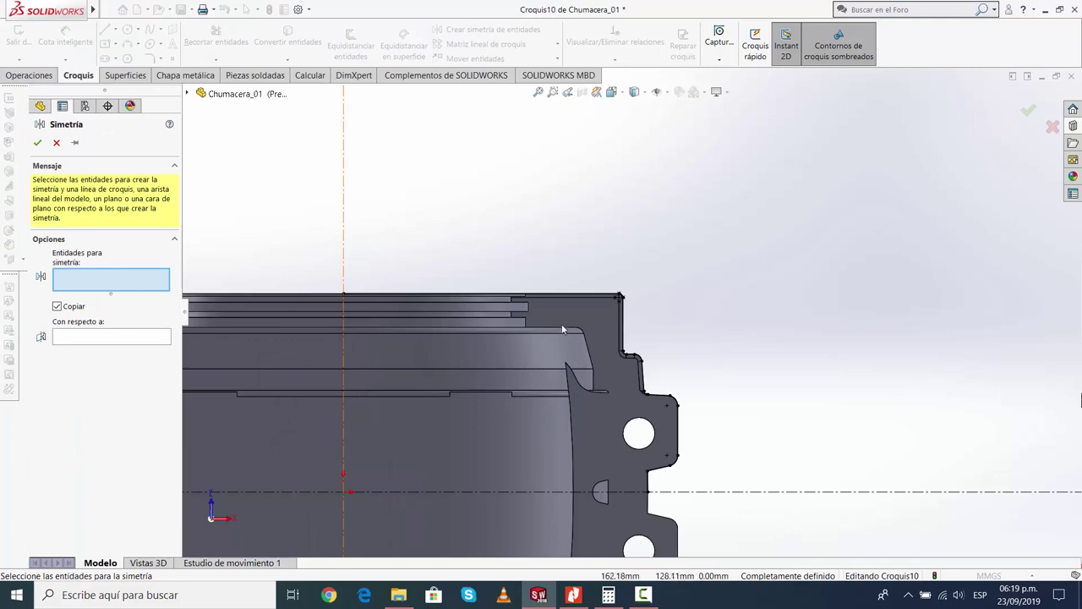
pyautogui.click(604, 295)
pyautogui.scroll(-2, 630, 301)
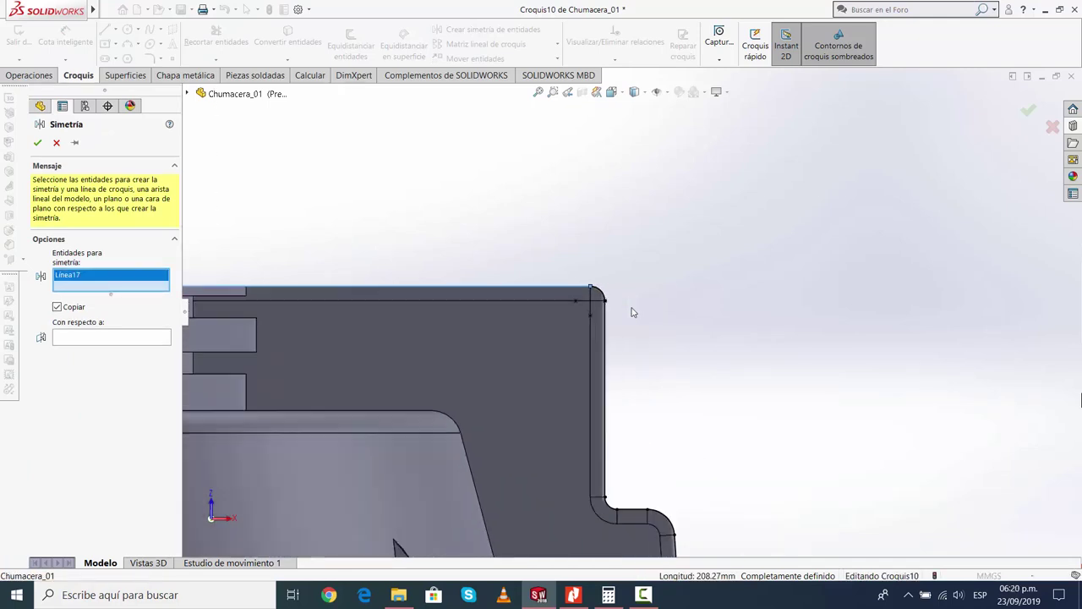
pyautogui.scroll(-1, 592, 294)
pyautogui.click(591, 292)
pyautogui.scroll(2, 630, 338)
pyautogui.scroll(1, 645, 350)
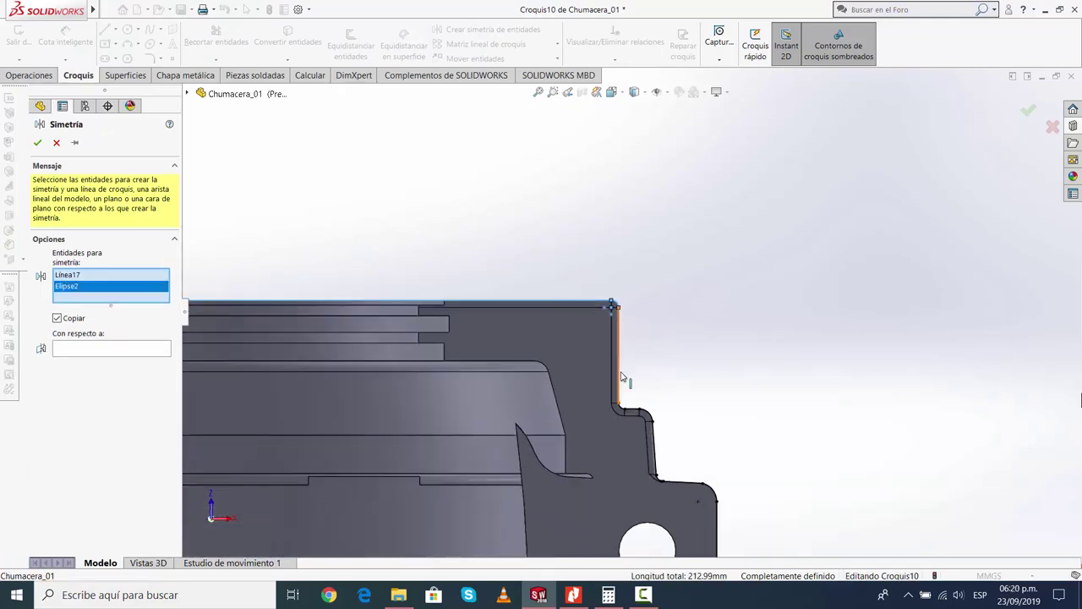
pyautogui.click(624, 377)
pyautogui.scroll(2, 642, 398)
pyautogui.scroll(-3, 639, 416)
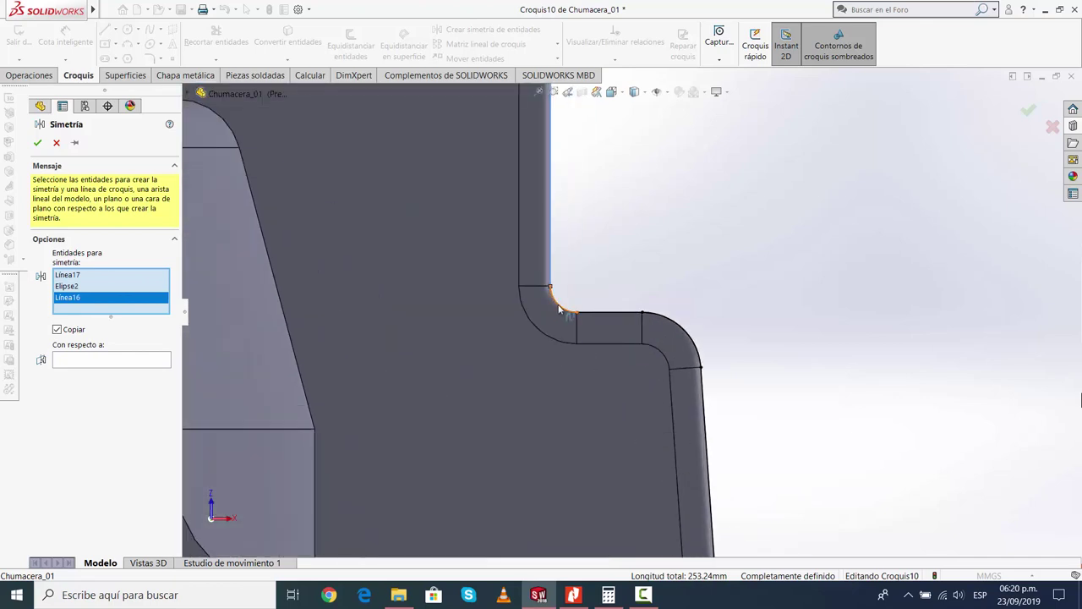
pyautogui.click(559, 309)
pyautogui.click(609, 313)
pyautogui.click(687, 337)
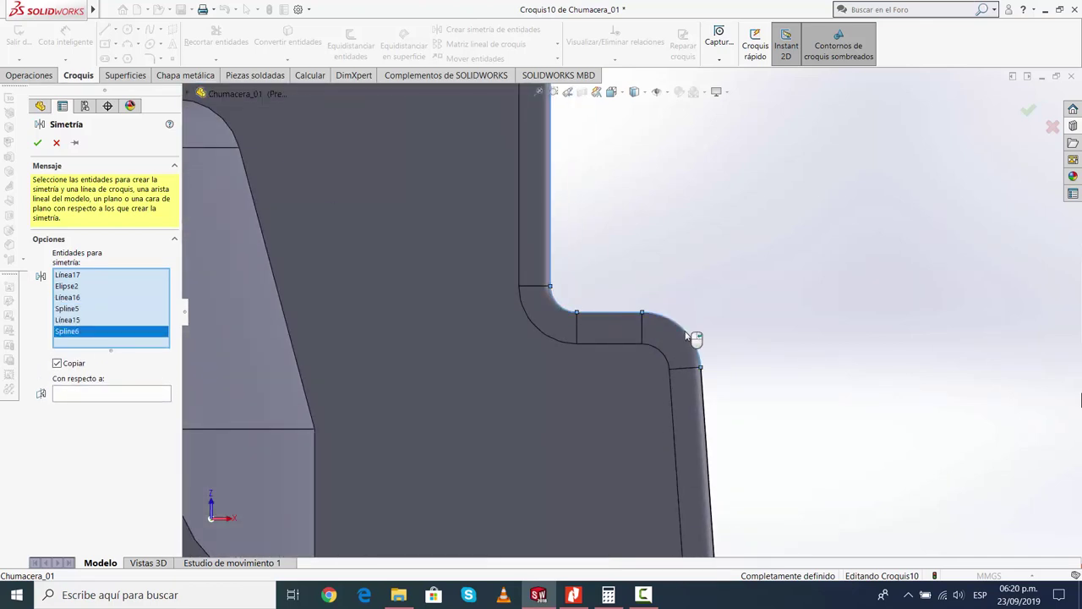
pyautogui.click(704, 406)
pyautogui.scroll(2, 701, 410)
pyautogui.scroll(-2, 680, 428)
pyautogui.scroll(-2, 642, 395)
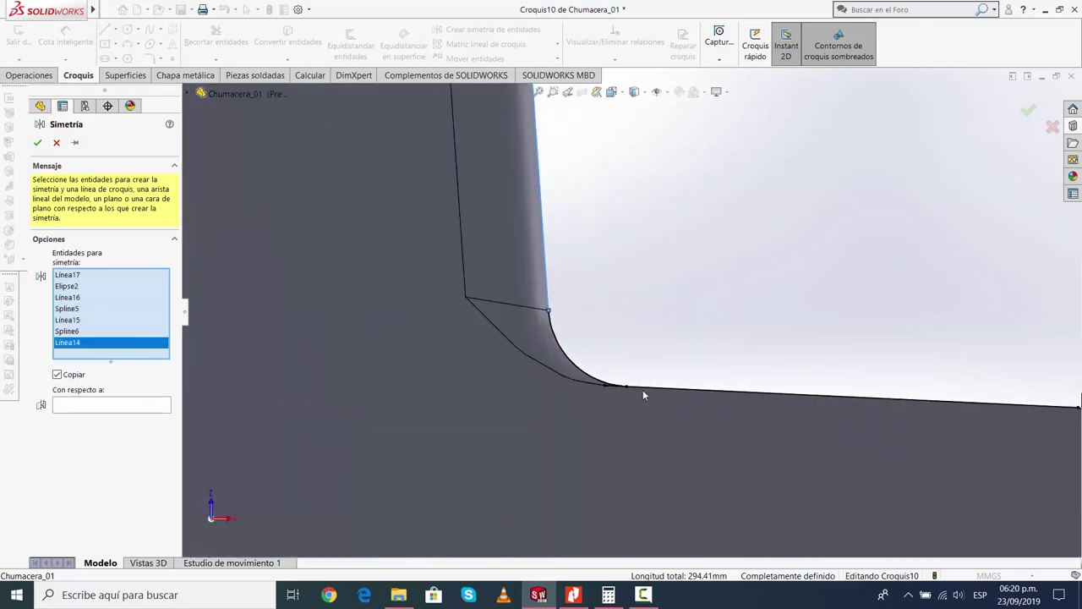
pyautogui.click(596, 382)
pyautogui.click(708, 394)
pyautogui.scroll(2, 708, 394)
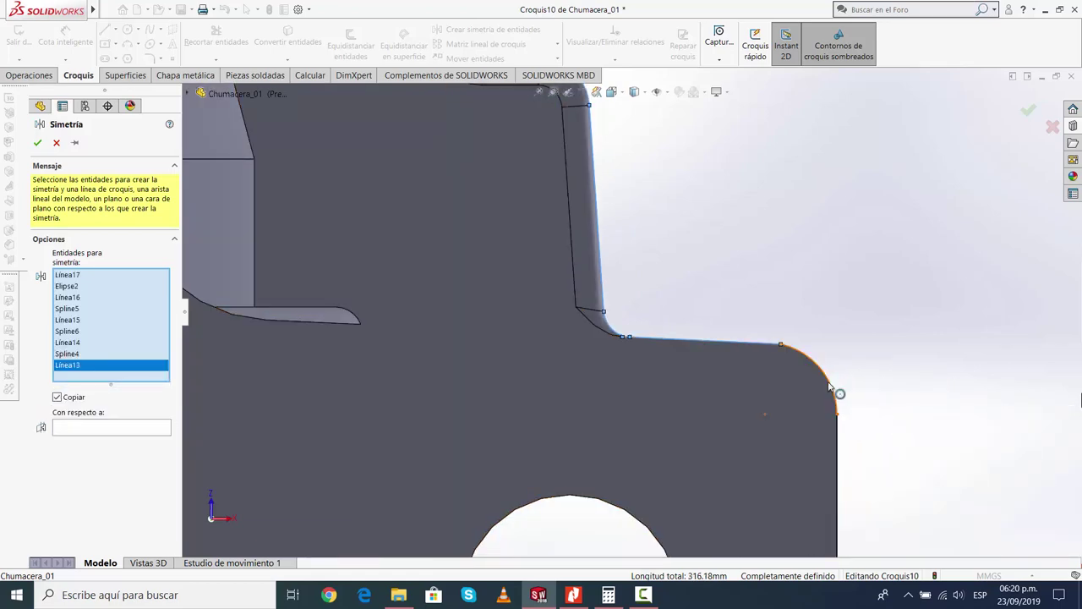
pyautogui.click(830, 389)
pyautogui.scroll(2, 879, 434)
pyautogui.scroll(2, 778, 415)
pyautogui.scroll(1, 778, 415)
pyautogui.scroll(-3, 668, 372)
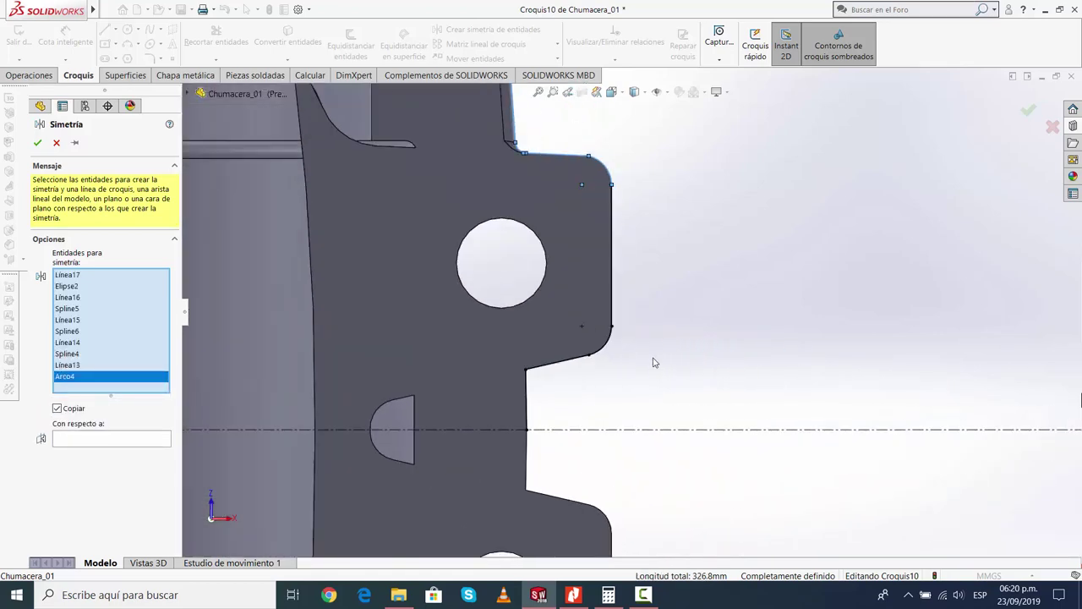
pyautogui.click(612, 275)
pyautogui.click(606, 352)
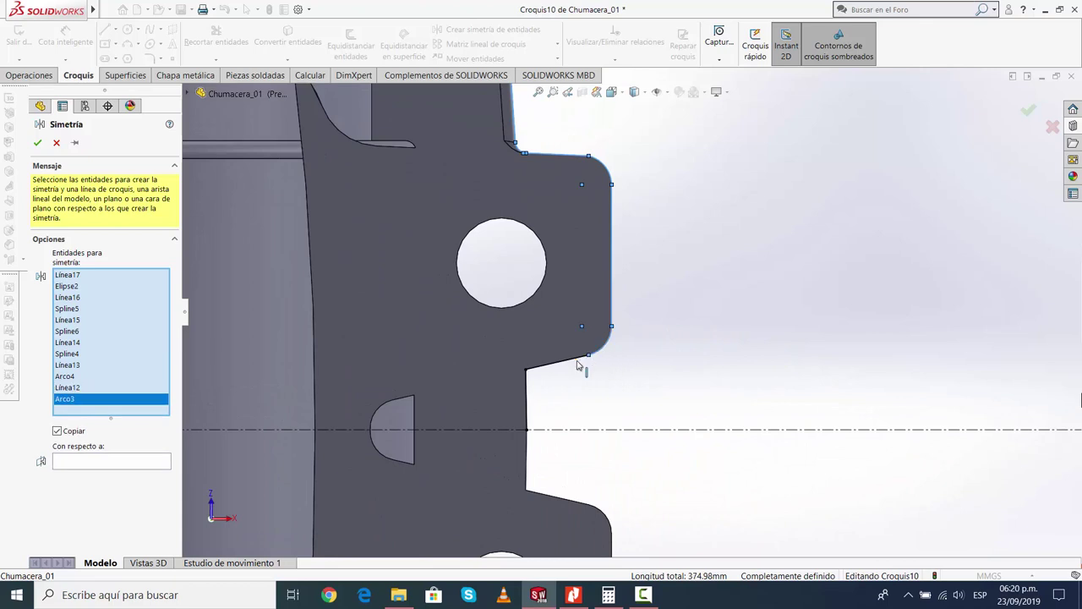
pyautogui.click(558, 361)
pyautogui.click(526, 406)
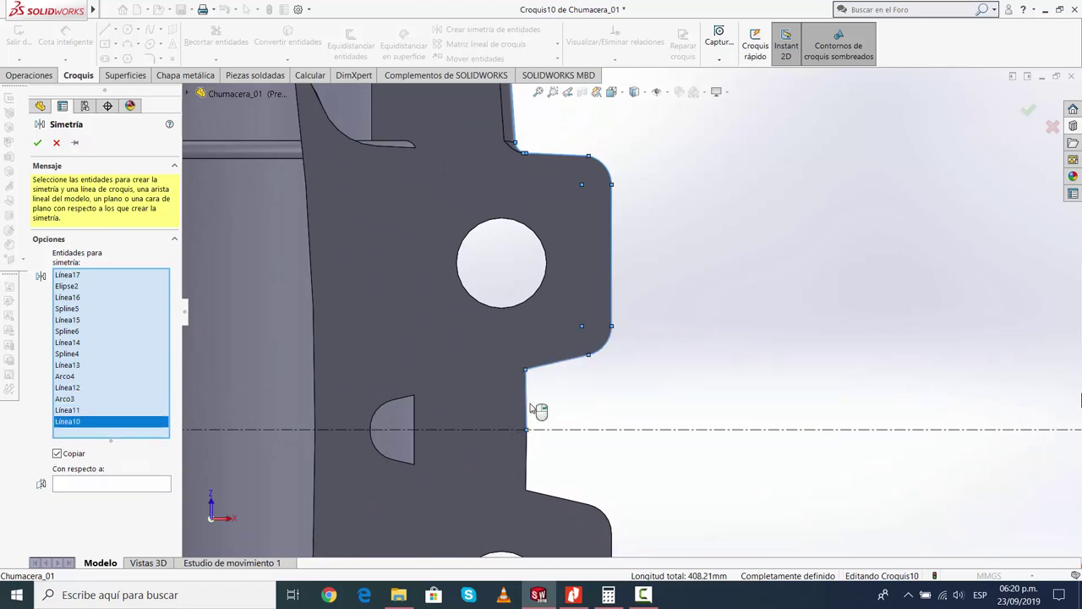
# Mirror the selection about the horizontal centreline Línea1 and confirm
pyautogui.click(112, 488)
pyautogui.scroll(2, 901, 466)
pyautogui.scroll(2, 895, 456)
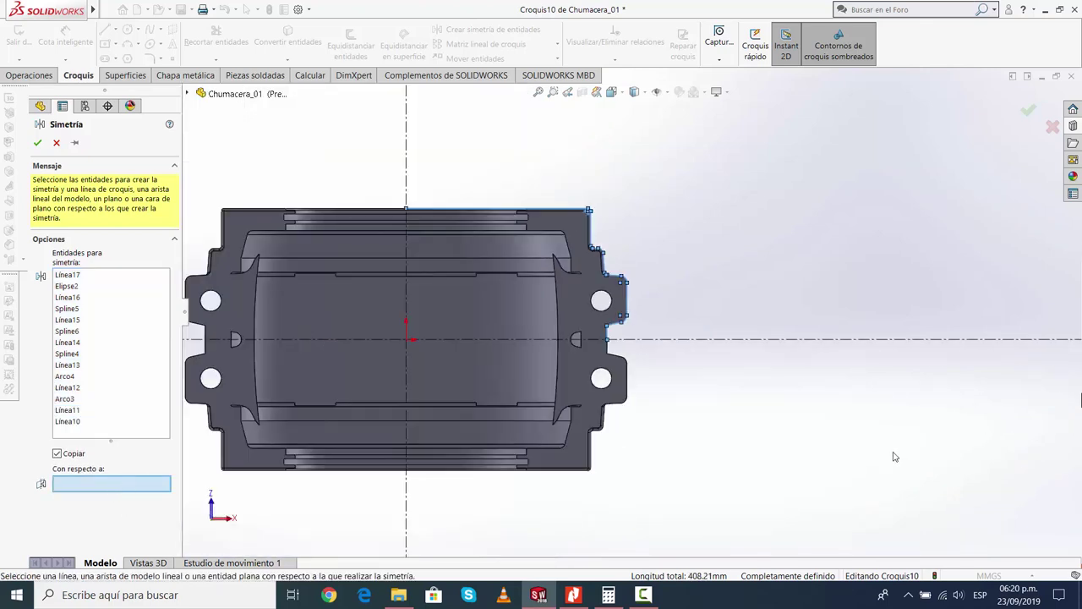
pyautogui.click(752, 340)
pyautogui.click(37, 143)
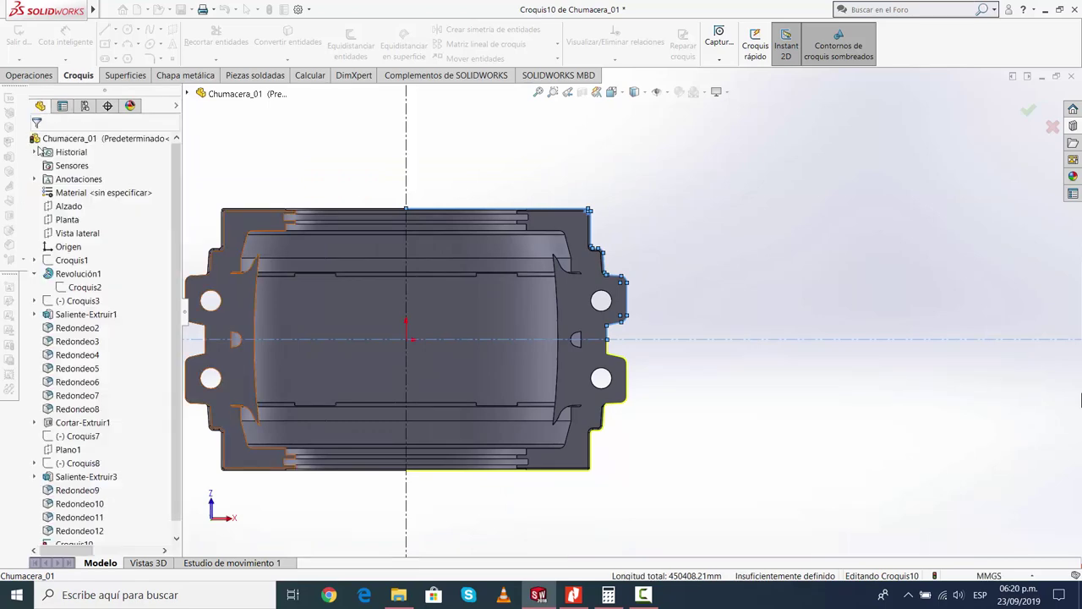
pyautogui.scroll(-3, 669, 273)
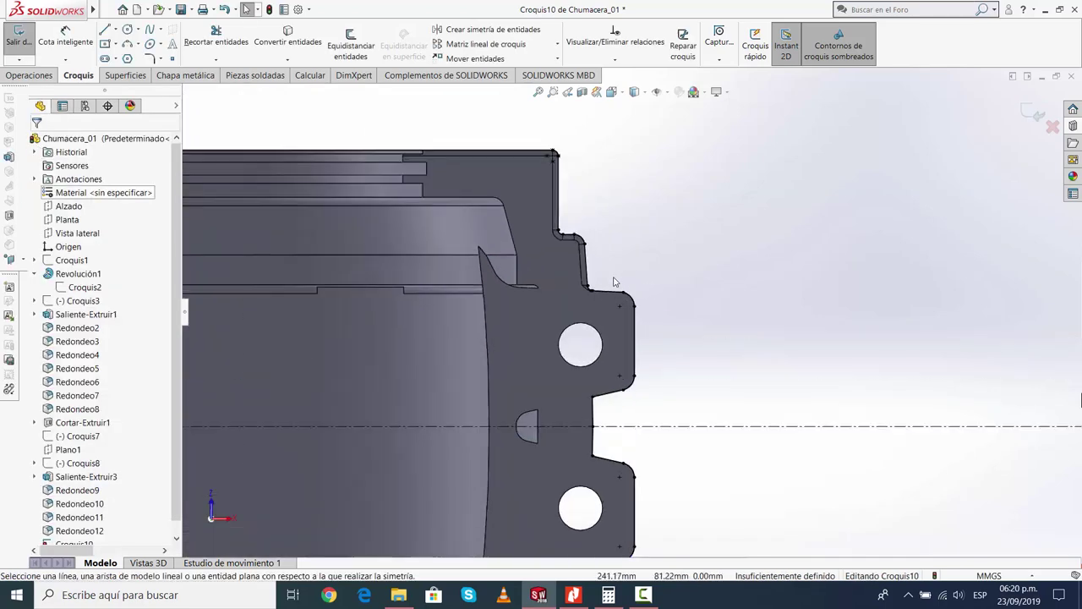
pyautogui.scroll(-3, 567, 340)
pyautogui.scroll(-3, 632, 301)
pyautogui.scroll(-3, 620, 248)
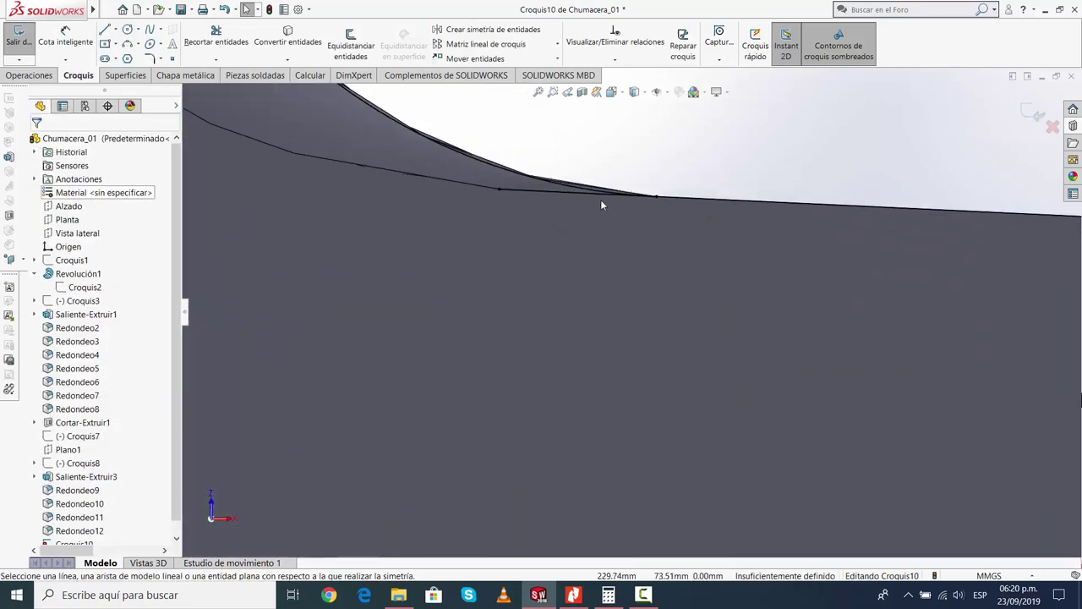
# Power-trim the excess vertical line at the lower-right corner back to the curved edge
pyautogui.click(223, 34)
pyautogui.scroll(2, 549, 215)
pyautogui.scroll(2, 617, 266)
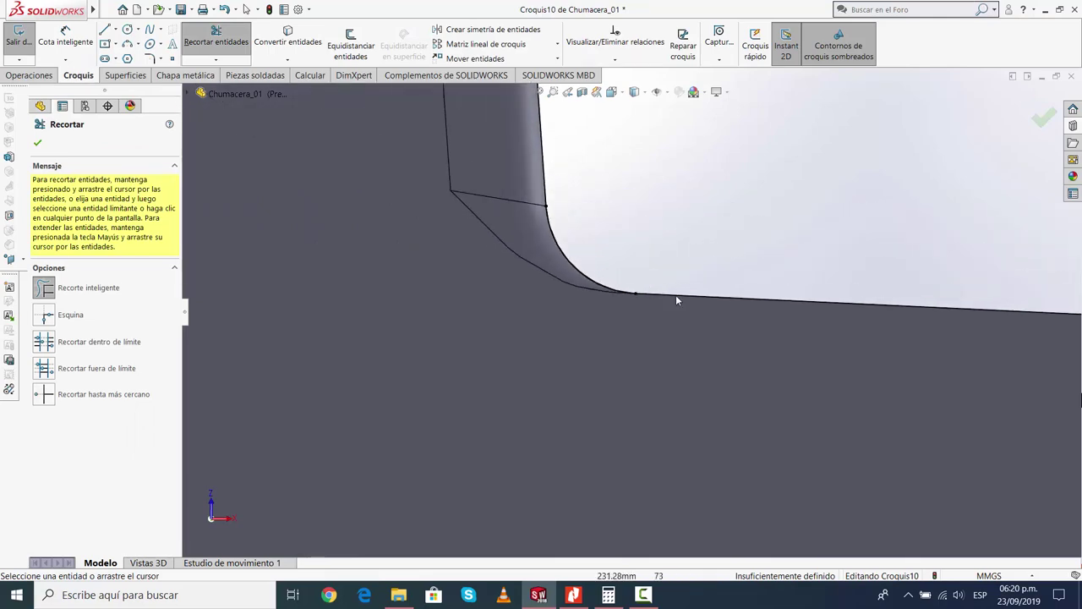
pyautogui.scroll(3, 685, 330)
pyautogui.scroll(2, 676, 393)
pyautogui.scroll(3, 663, 414)
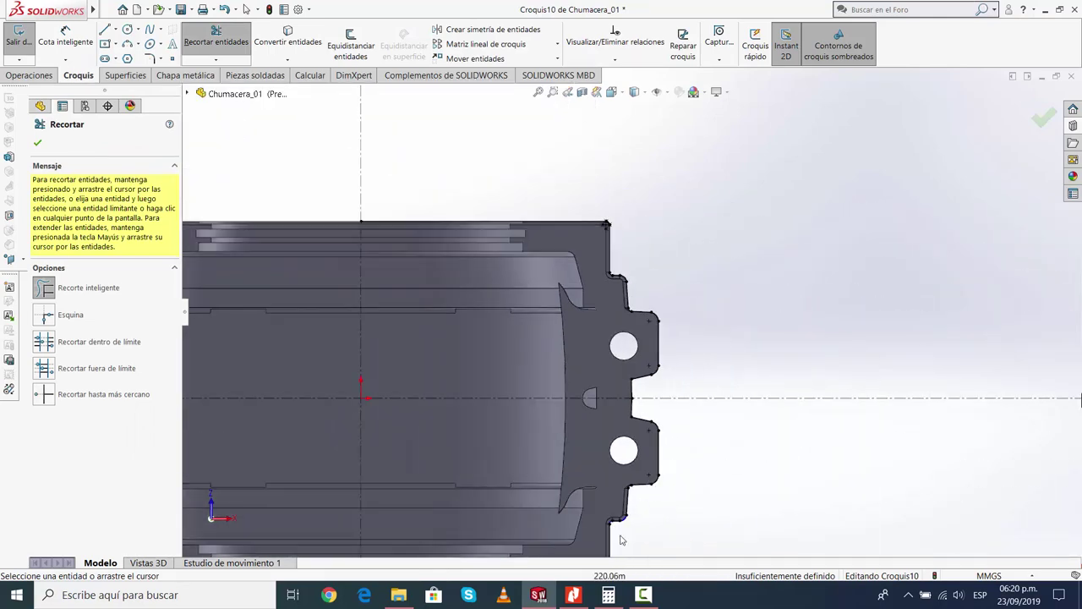
pyautogui.scroll(-4, 655, 355)
pyautogui.scroll(-4, 639, 294)
pyautogui.scroll(-1, 637, 286)
pyautogui.scroll(-2, 637, 292)
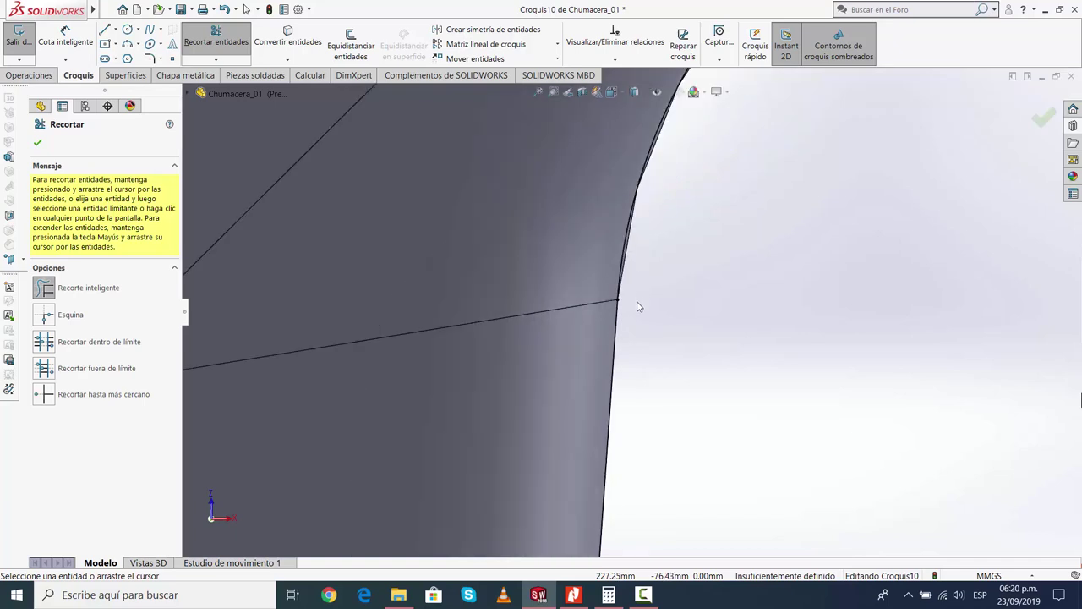
pyautogui.scroll(2, 638, 306)
pyautogui.scroll(2, 640, 300)
pyautogui.click(627, 356)
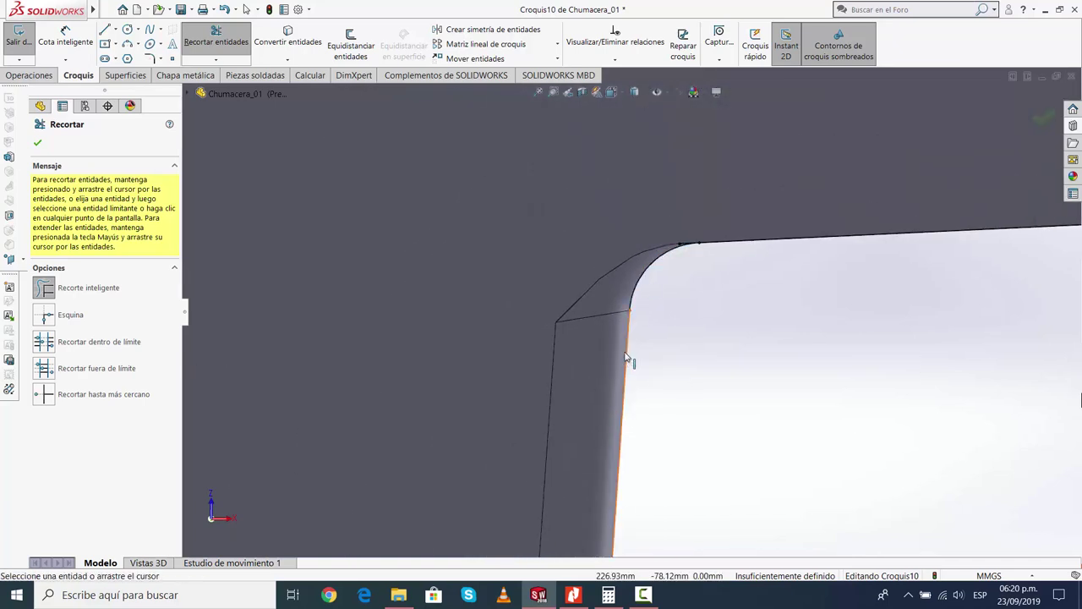
pyautogui.scroll(2, 727, 360)
pyautogui.scroll(2, 726, 361)
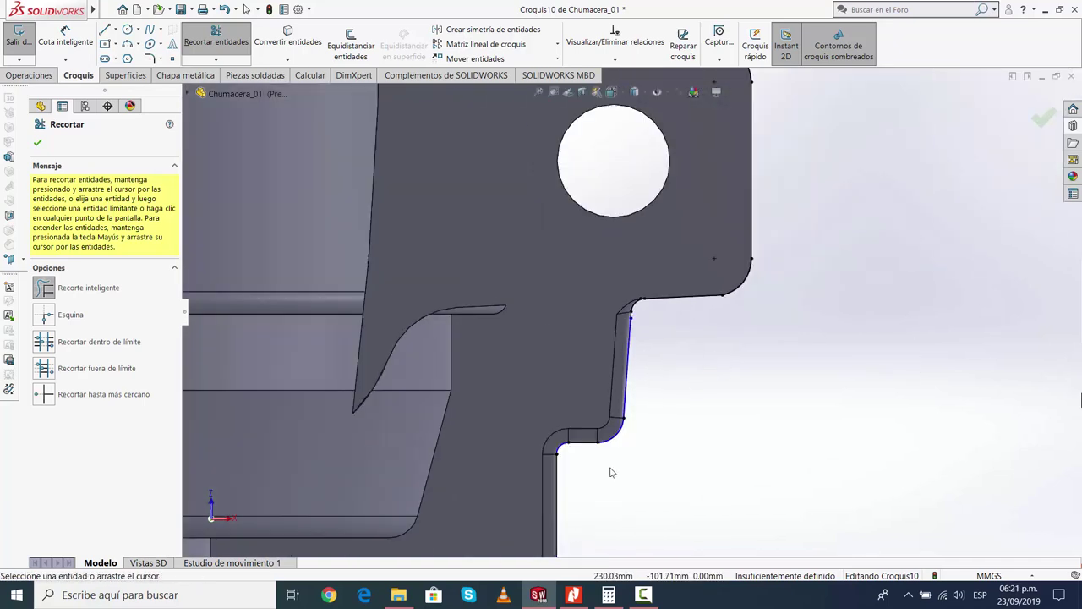
pyautogui.scroll(3, 612, 472)
pyautogui.scroll(3, 630, 464)
pyautogui.scroll(-3, 629, 397)
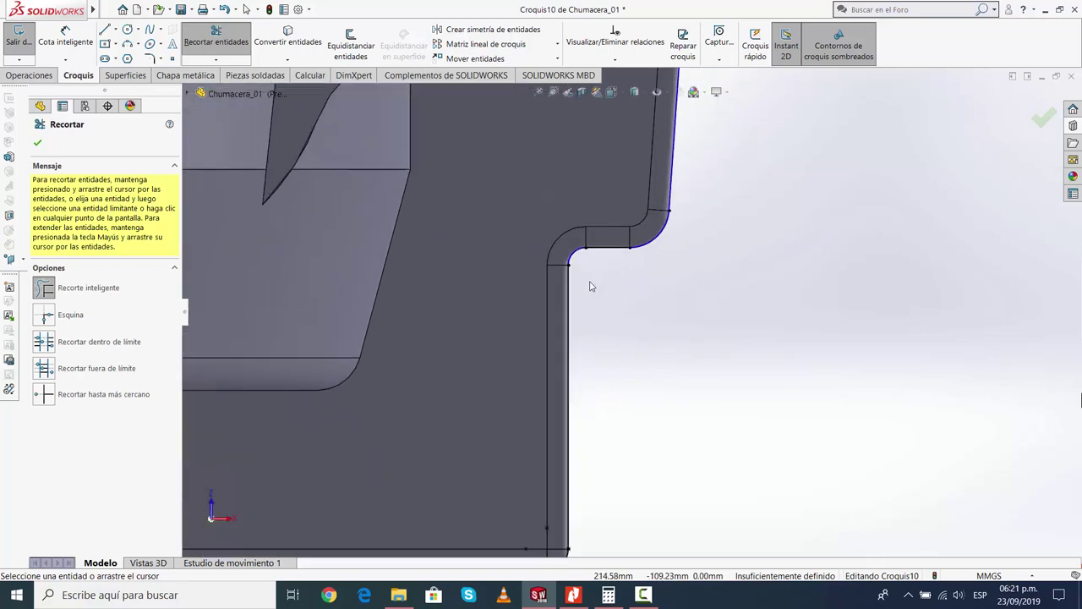
pyautogui.scroll(-2, 568, 256)
pyautogui.scroll(-2, 623, 316)
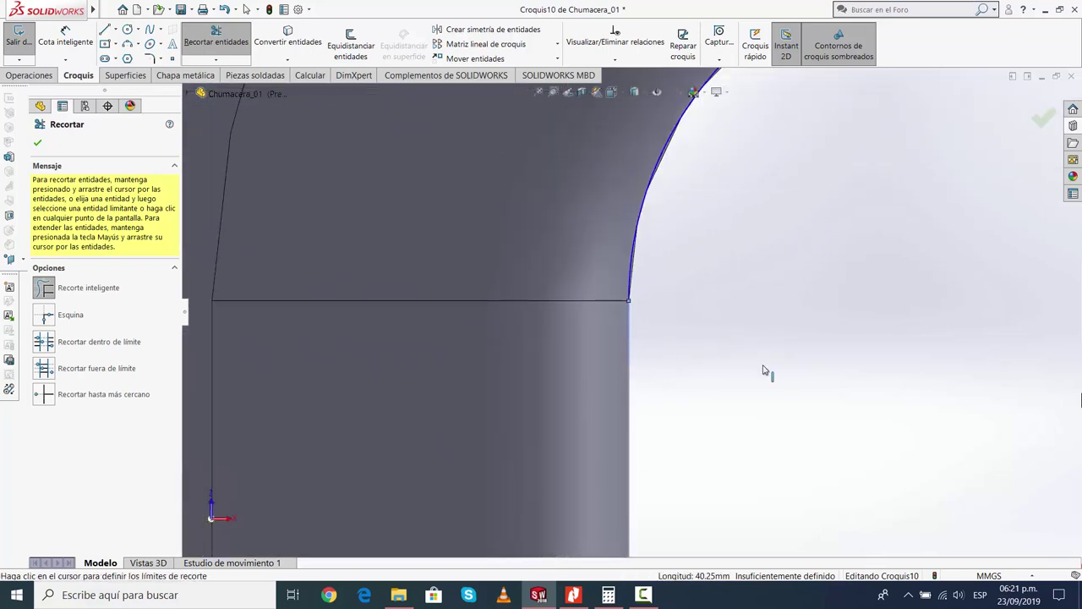
pyautogui.click(762, 370)
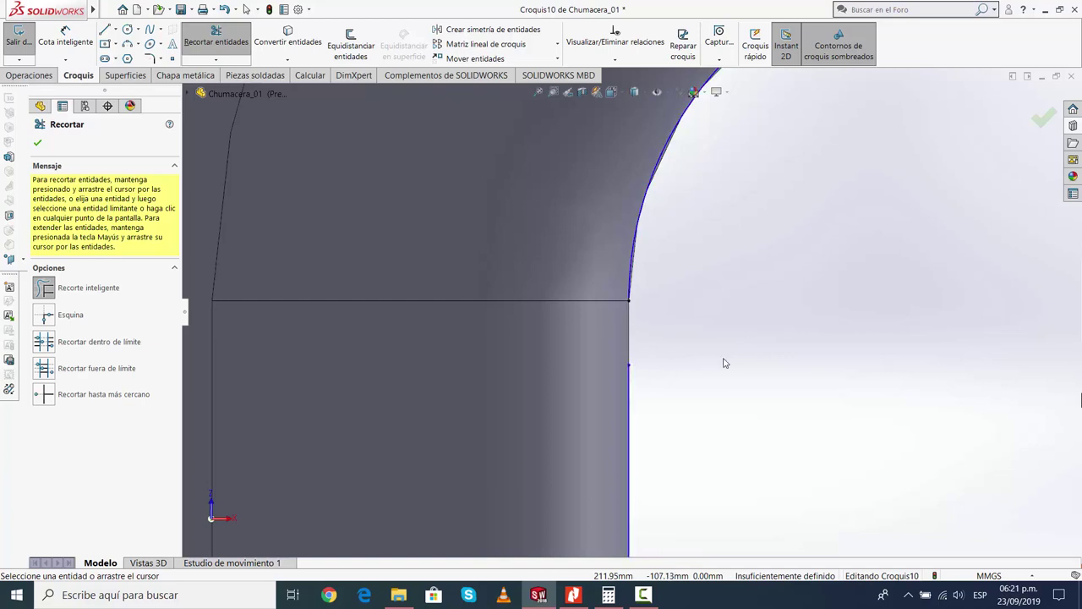
pyautogui.press('Escape')
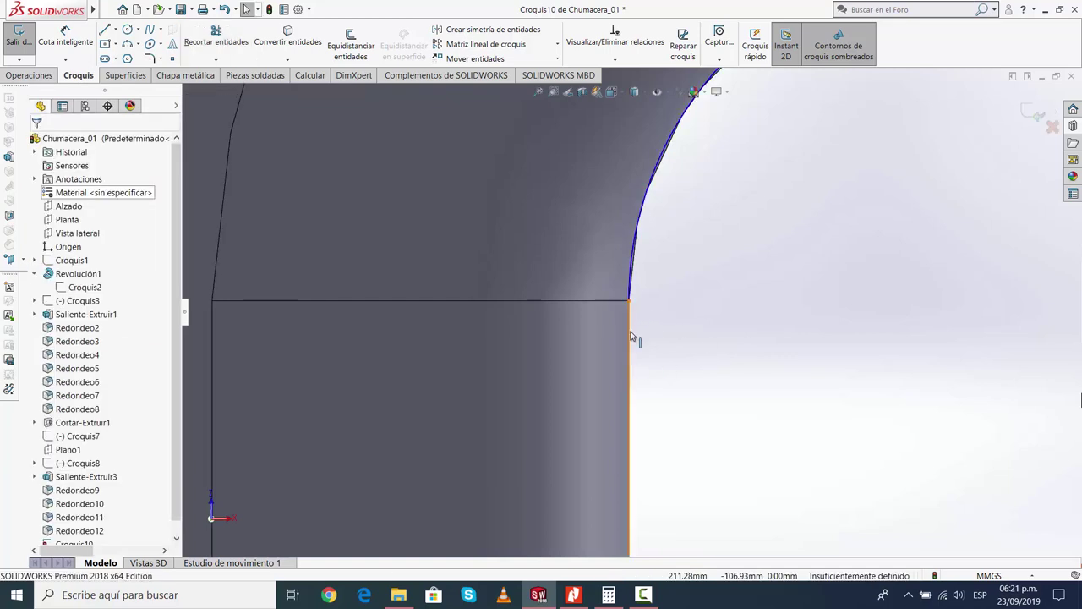
# Draw a vertical line about 54.25 mm long closing the right flange notch
pyautogui.click(630, 336)
pyautogui.click(782, 362)
pyautogui.scroll(2, 782, 362)
pyautogui.scroll(2, 786, 355)
pyautogui.scroll(2, 794, 346)
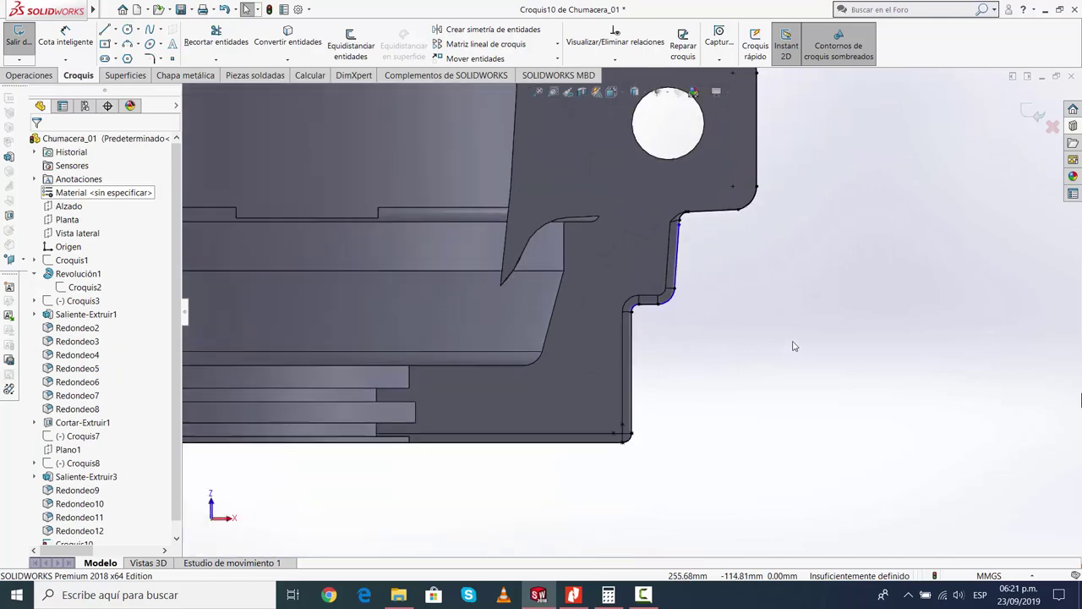
pyautogui.scroll(2, 793, 342)
pyautogui.scroll(2, 761, 317)
pyautogui.scroll(1, 736, 317)
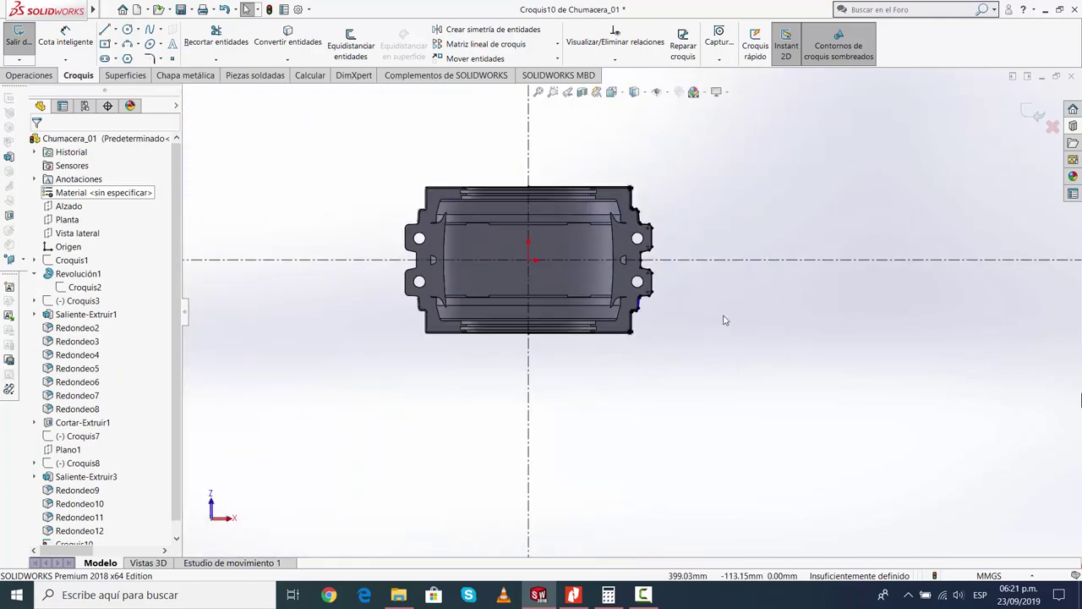
pyautogui.scroll(1, 724, 319)
pyautogui.scroll(1, 723, 320)
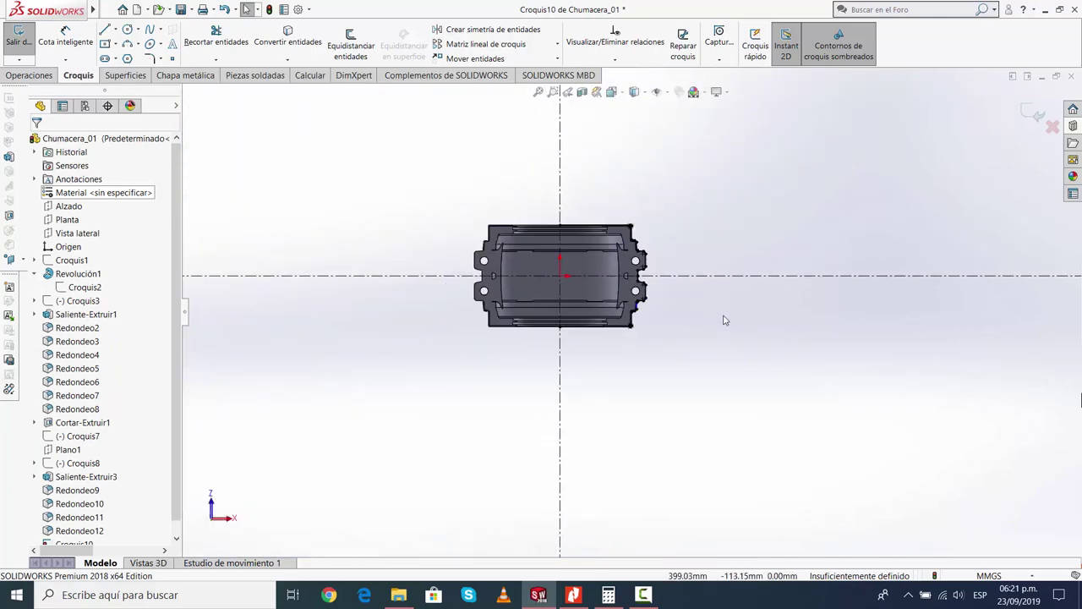
pyautogui.scroll(-1, 657, 262)
pyautogui.scroll(-4, 643, 291)
pyautogui.scroll(-5, 637, 301)
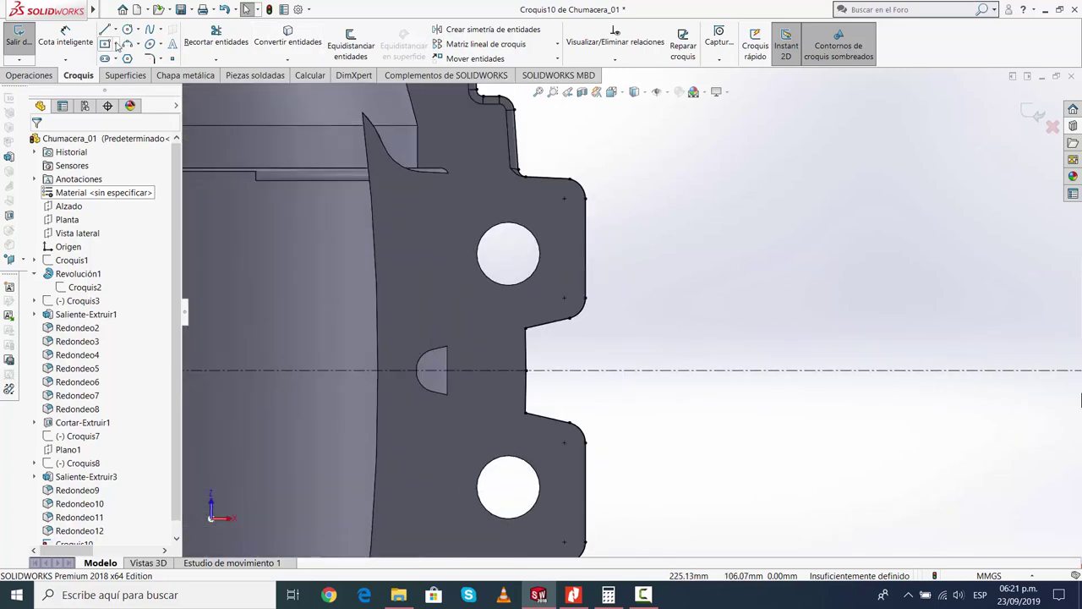
pyautogui.click(105, 30)
pyautogui.scroll(-3, 592, 313)
pyautogui.click(595, 288)
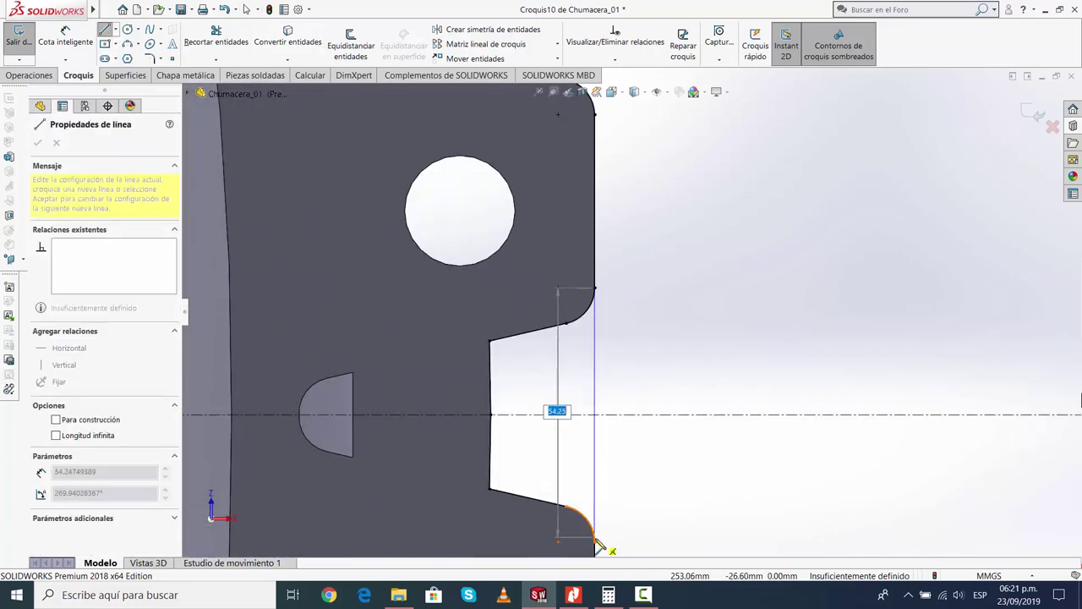
pyautogui.click(595, 548)
pyautogui.press('Escape')
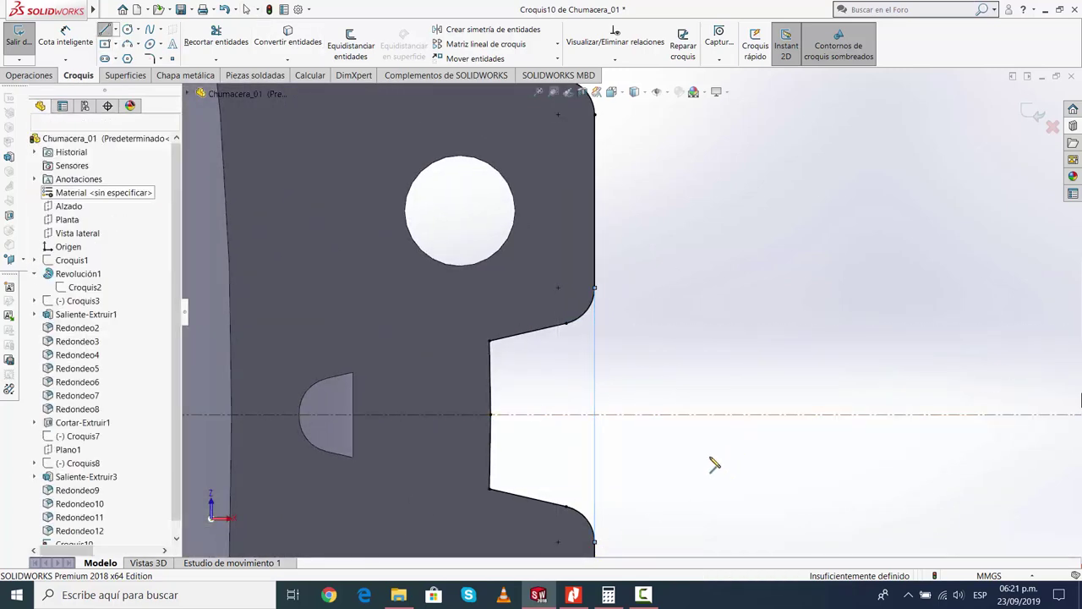
# Select the notch's fillet arcs with their adjoining lines to check relations, then fit the view
pyautogui.click(586, 320)
pyautogui.keyDown('ctrl'); pyautogui.click(529, 332); pyautogui.keyUp('ctrl')
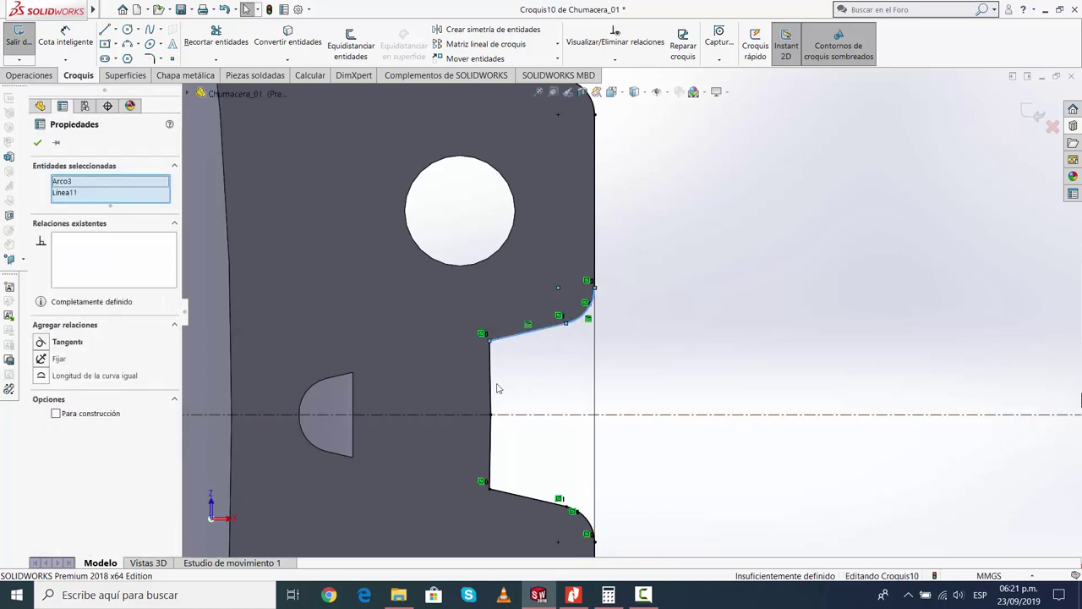
pyautogui.keyDown('ctrl'); pyautogui.click(492, 380); pyautogui.keyUp('ctrl')
pyautogui.press('Escape')
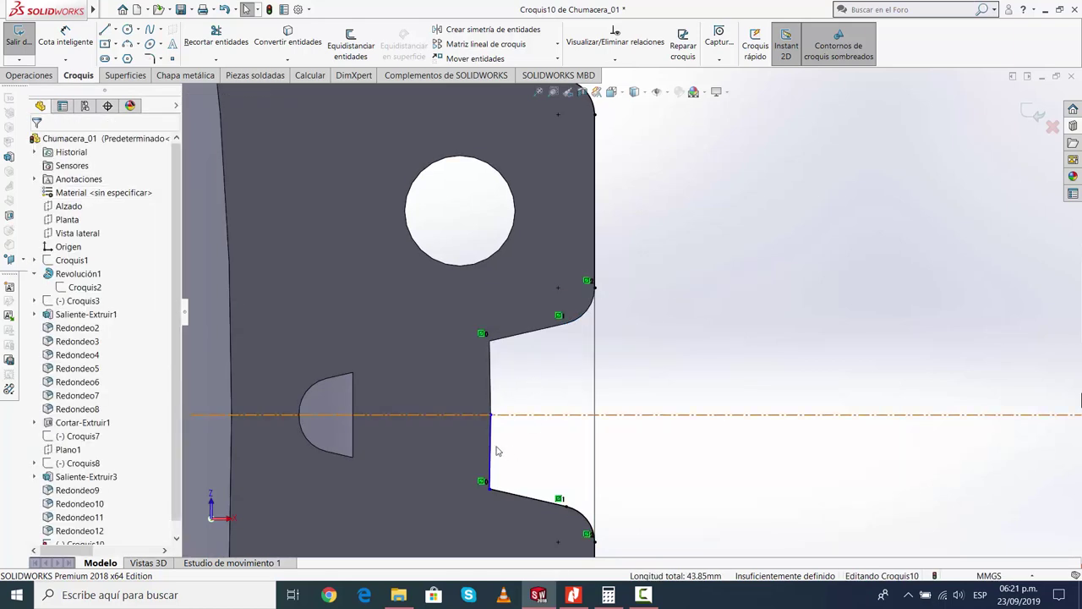
pyautogui.click(495, 448)
pyautogui.keyDown('ctrl'); pyautogui.click(568, 504); pyautogui.keyUp('ctrl')
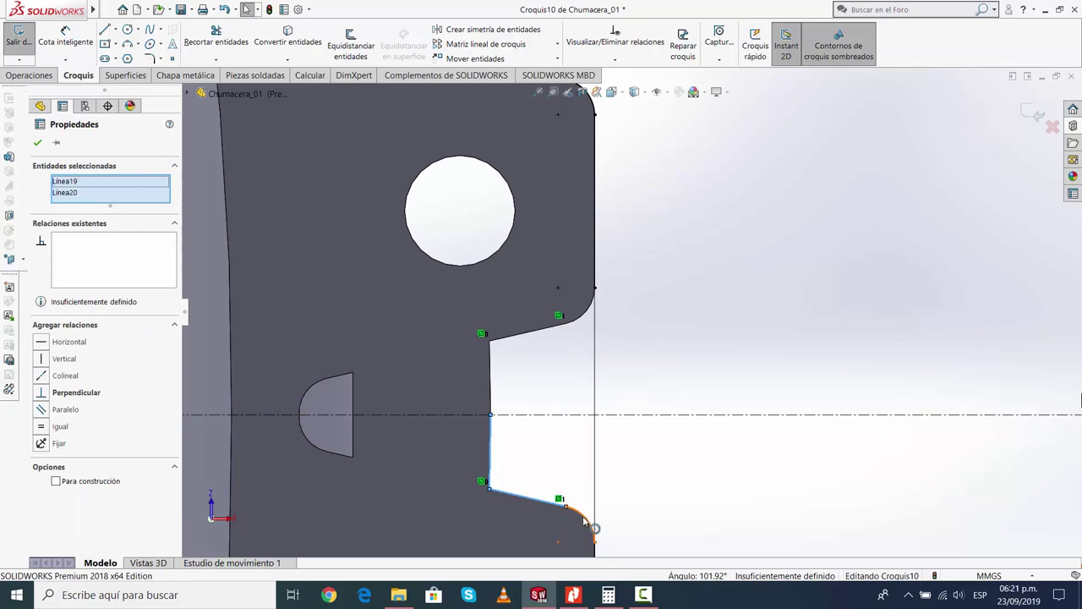
pyautogui.keyDown('ctrl'); pyautogui.click(583, 520); pyautogui.keyUp('ctrl')
pyautogui.press('Escape')
pyautogui.press('f')
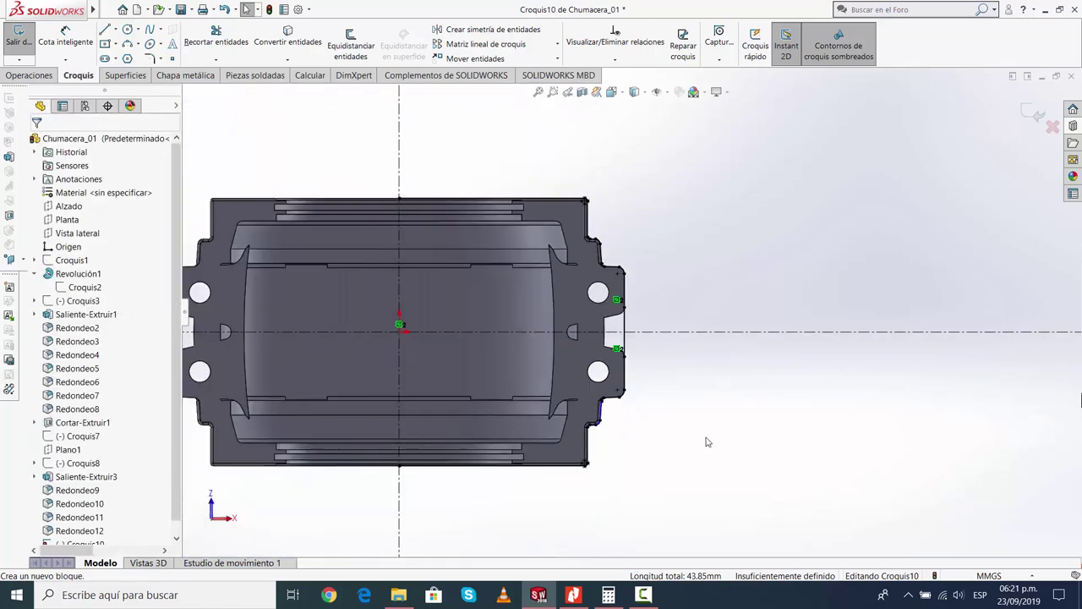
# Mirror the right half of the outline onto the left across centerline Línea2
pyautogui.click(484, 32)
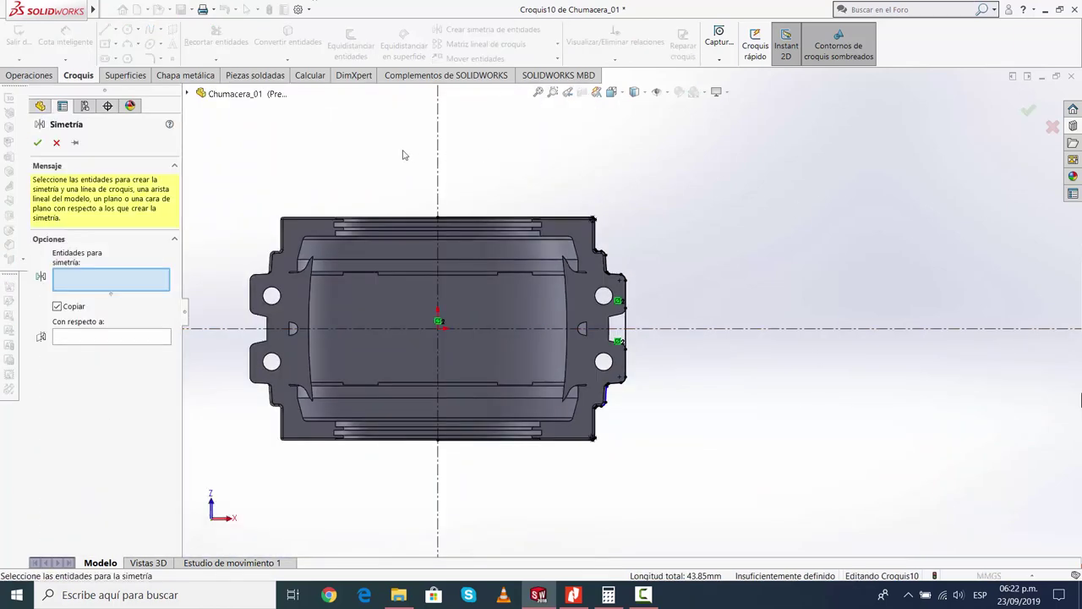
pyautogui.moveTo(405, 152)
pyautogui.mouseDown()
pyautogui.moveTo(699, 476)
pyautogui.moveTo(716, 481)
pyautogui.mouseUp()
pyautogui.click(110, 552)
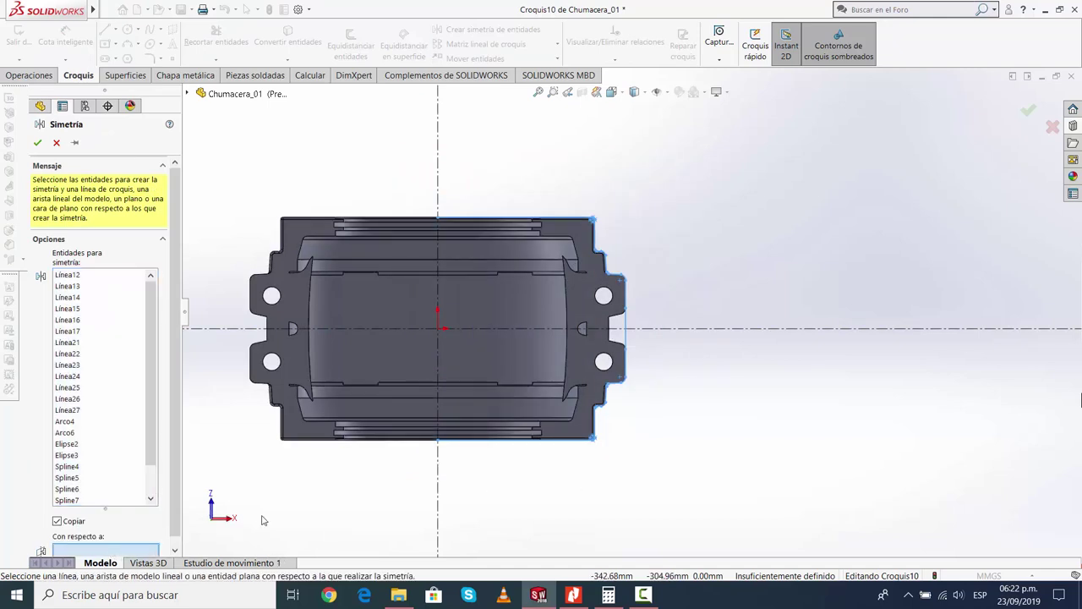
pyautogui.click(438, 494)
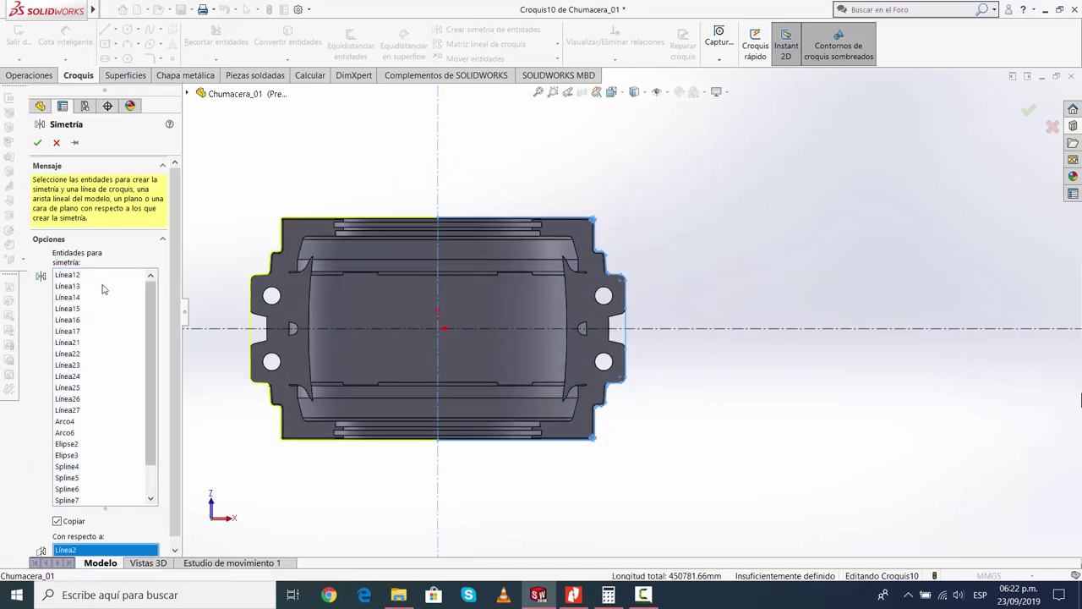
pyautogui.click(38, 144)
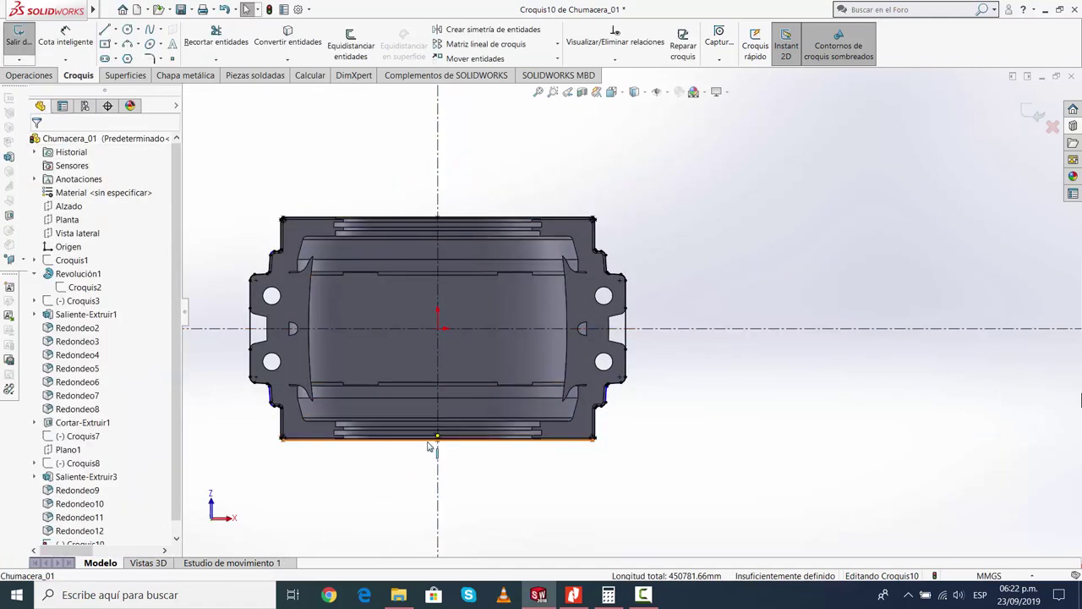
# Zoom in and inspect the mirrored notch line on the left side
pyautogui.scroll(-5, 267, 418)
pyautogui.scroll(-4, 407, 354)
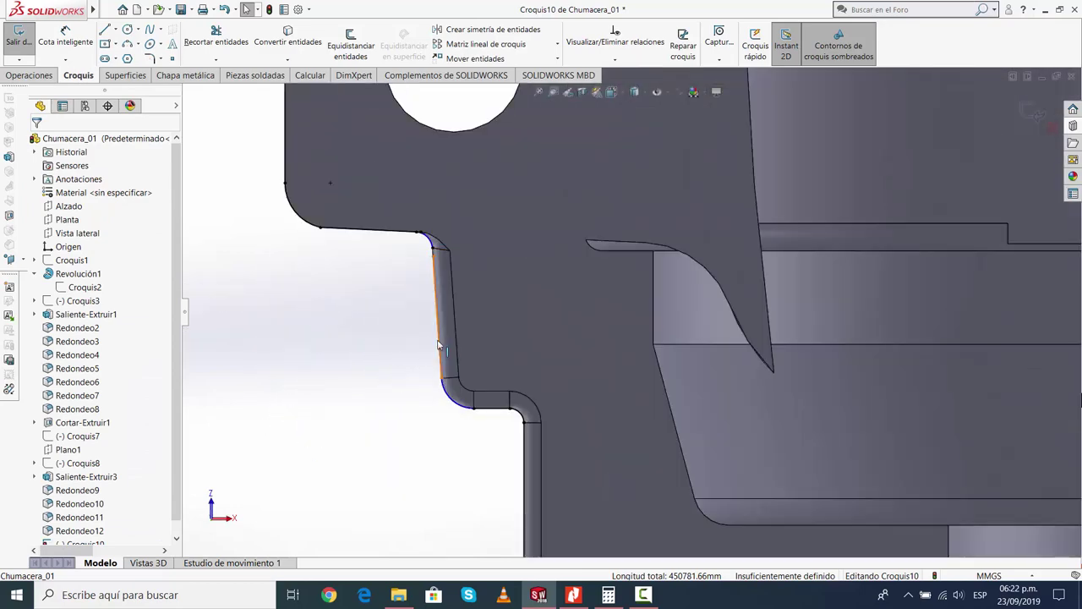
pyautogui.click(438, 344)
pyautogui.click(408, 385)
pyautogui.scroll(-3, 427, 228)
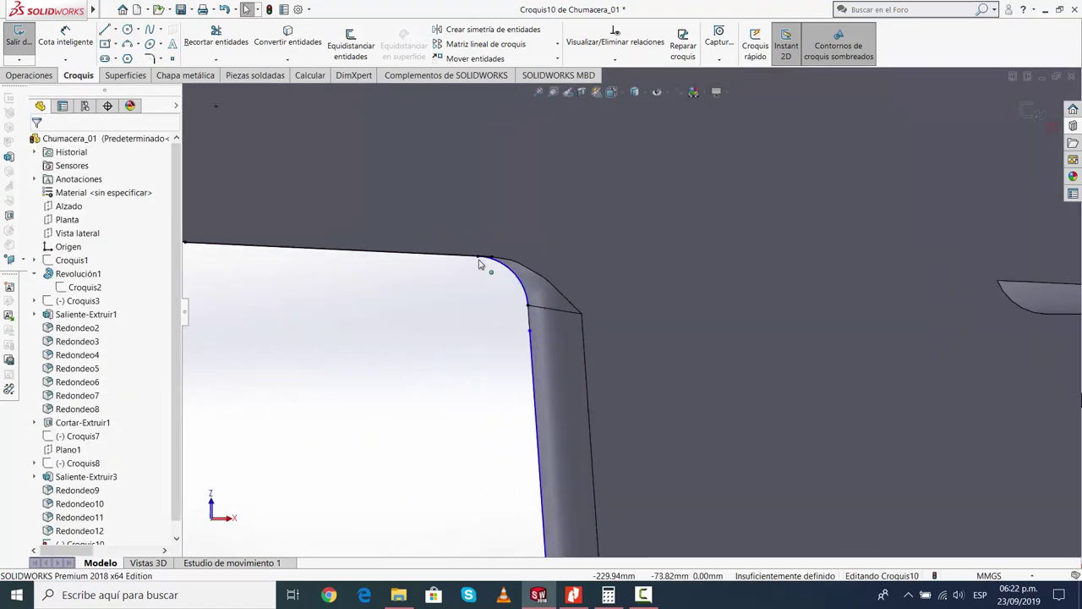
pyautogui.scroll(-3, 517, 265)
pyautogui.scroll(-2, 546, 287)
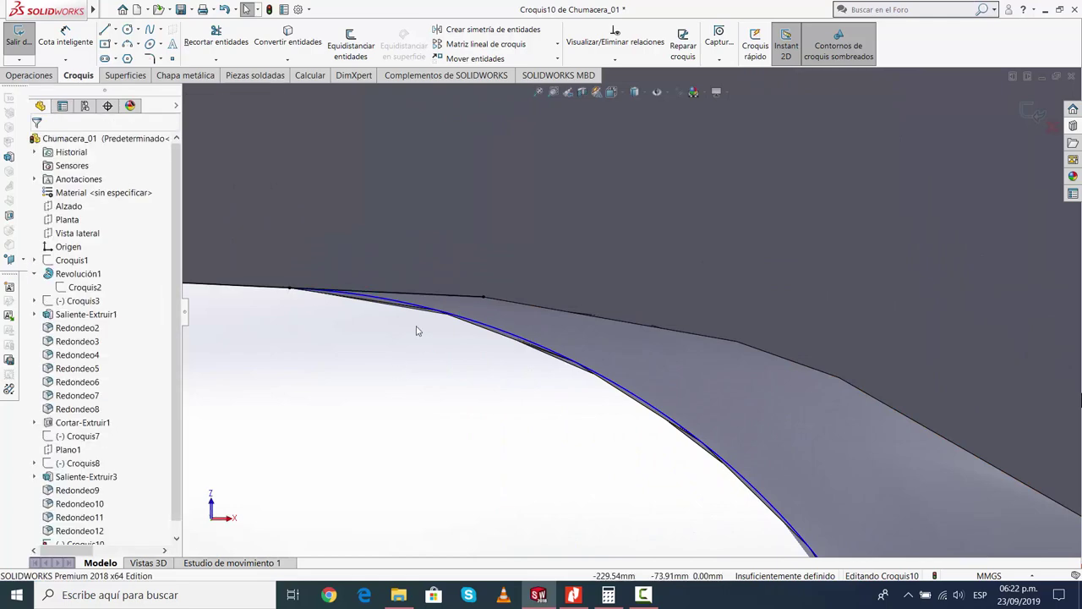
# Examine the mirrored notch corners in Recortar, then exit without trimming anything
pyautogui.press('t')
pyautogui.scroll(2, 439, 300)
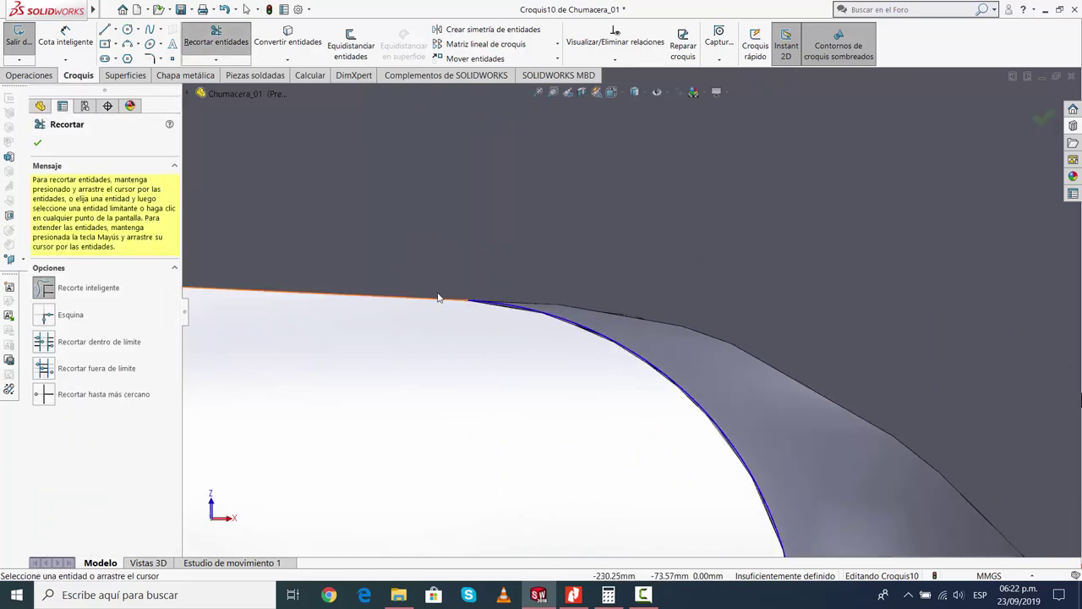
pyautogui.scroll(2, 508, 306)
pyautogui.scroll(2, 584, 313)
pyautogui.scroll(2, 637, 317)
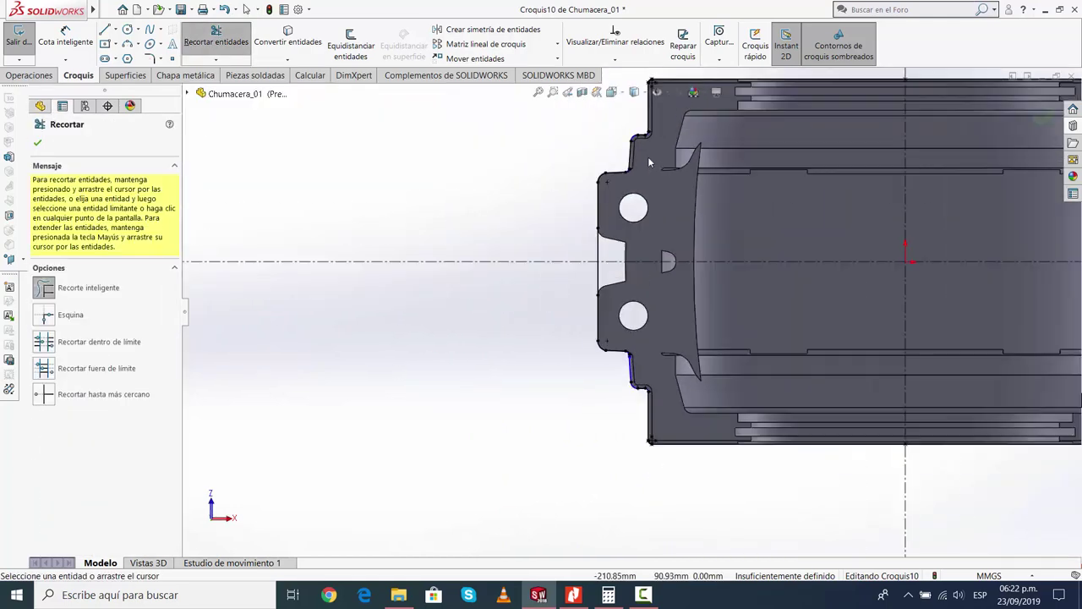
pyautogui.scroll(-1, 636, 317)
pyautogui.scroll(-3, 618, 314)
pyautogui.scroll(-2, 597, 312)
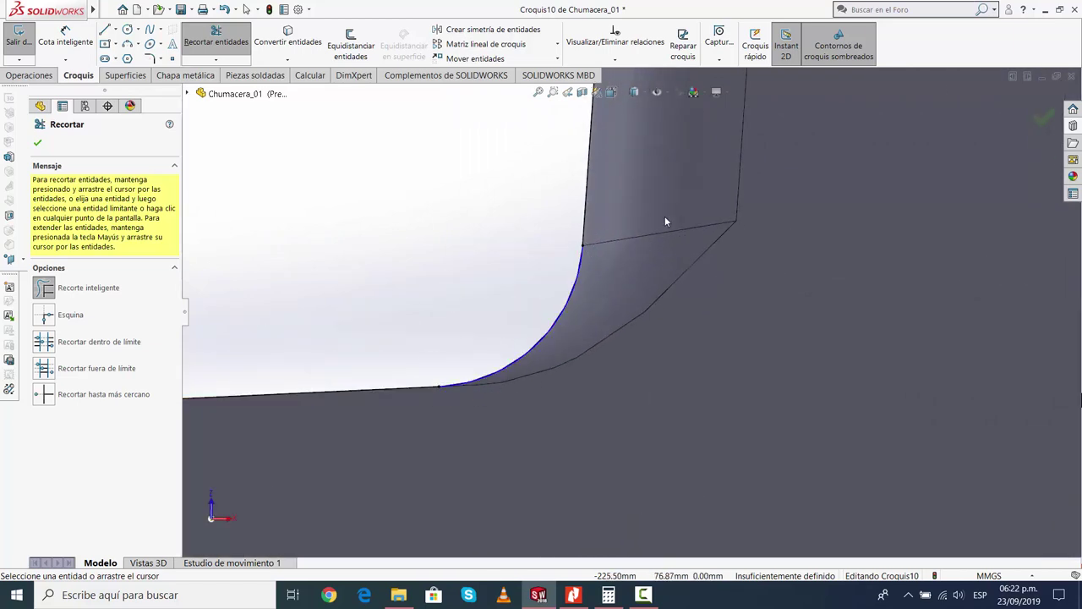
pyautogui.scroll(2, 582, 272)
pyautogui.scroll(2, 697, 323)
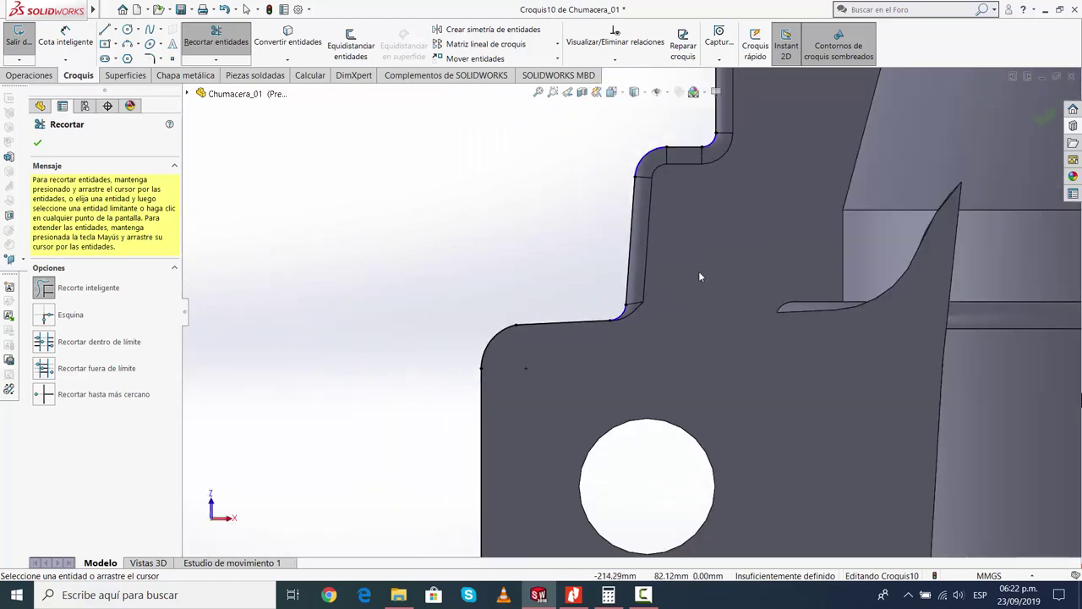
pyautogui.scroll(2, 699, 270)
pyautogui.scroll(-2, 651, 269)
pyautogui.scroll(-2, 642, 292)
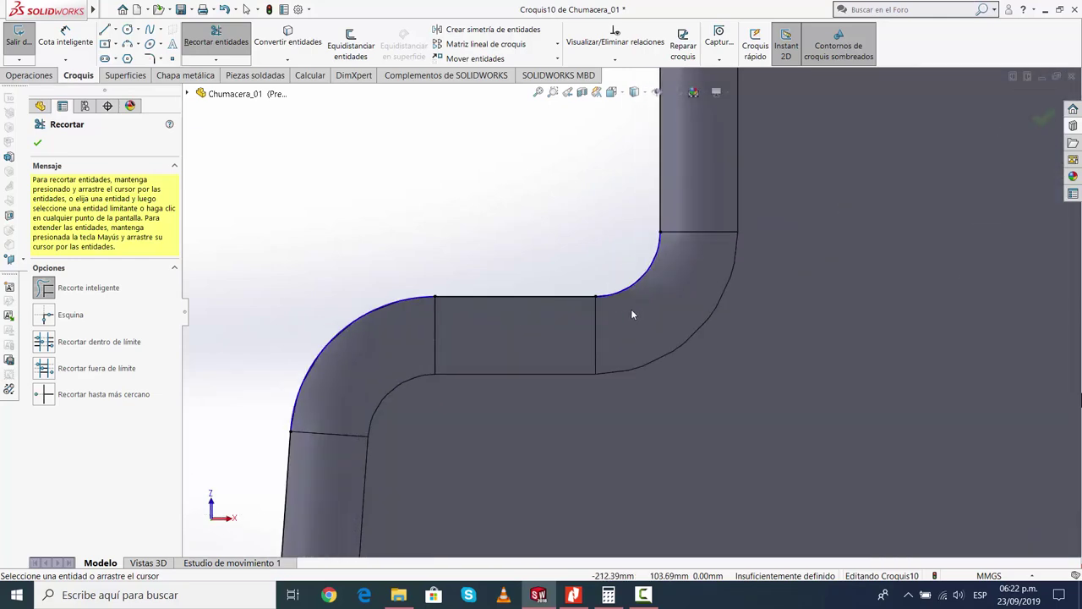
pyautogui.press('Escape')
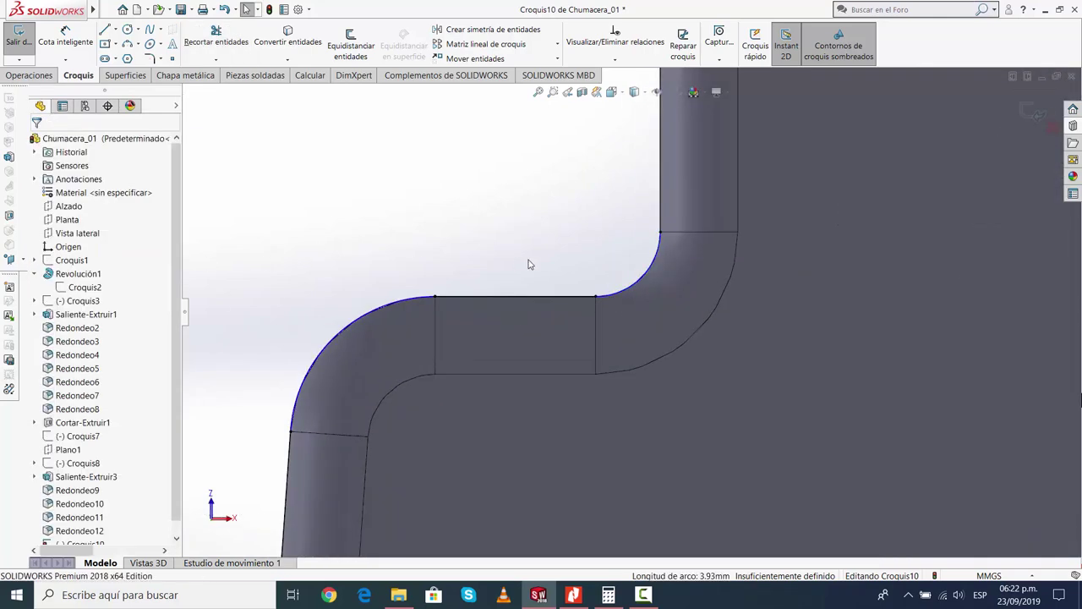
# Check a line at the notch corner and zoom back out over the part
pyautogui.click(543, 303)
pyautogui.click(468, 245)
pyautogui.scroll(3, 772, 290)
pyautogui.scroll(3, 802, 295)
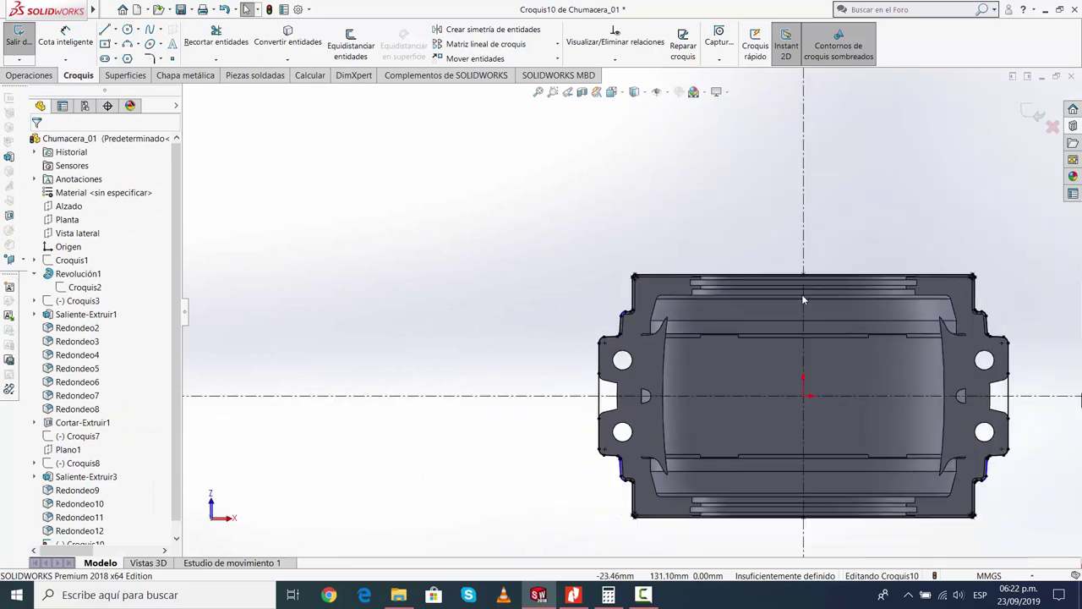
pyautogui.scroll(2, 813, 359)
pyautogui.scroll(-2, 813, 358)
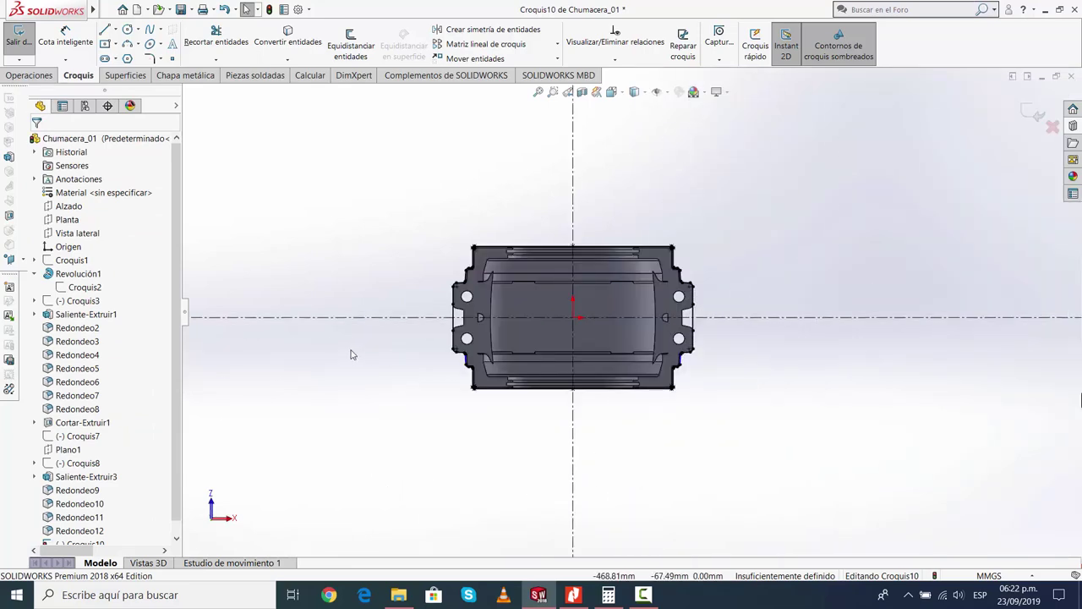
# Hide the Revolución1 solid so only the sketch outline is visible
pyautogui.click(78, 273)
pyautogui.click(110, 255)
pyautogui.scroll(-2, 699, 379)
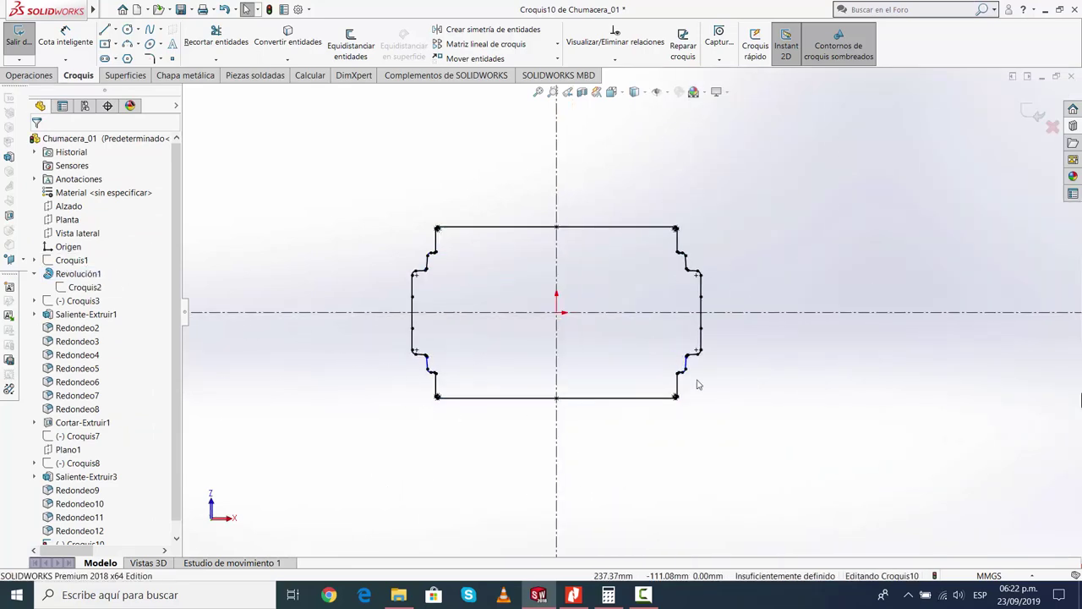
pyautogui.scroll(-2, 684, 363)
pyautogui.scroll(-3, 608, 297)
pyautogui.scroll(-2, 531, 303)
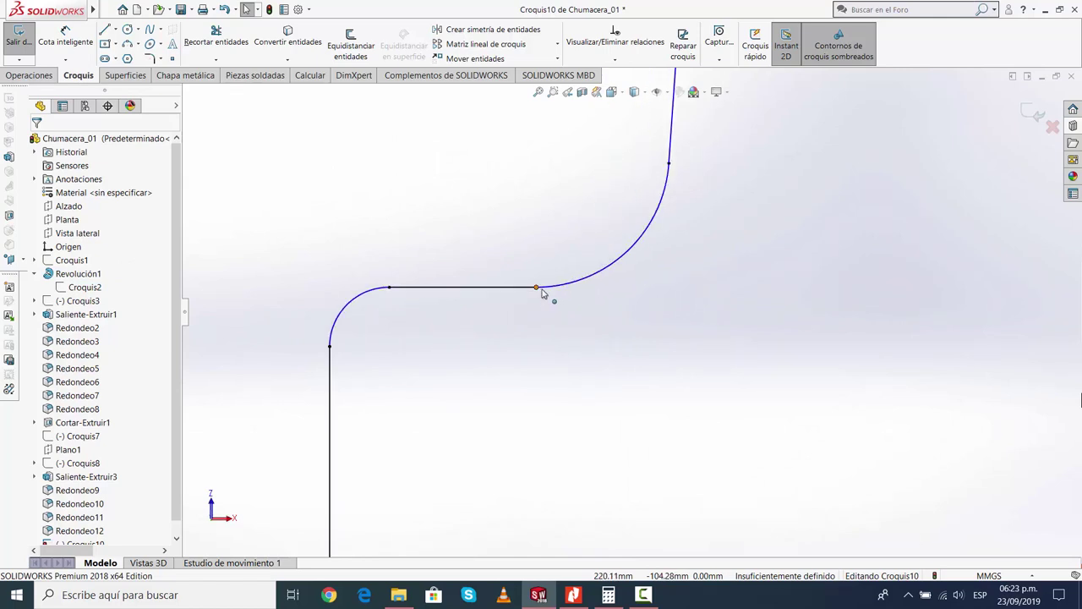
pyautogui.scroll(2, 689, 220)
pyautogui.scroll(-1, 643, 263)
pyautogui.scroll(-3, 598, 291)
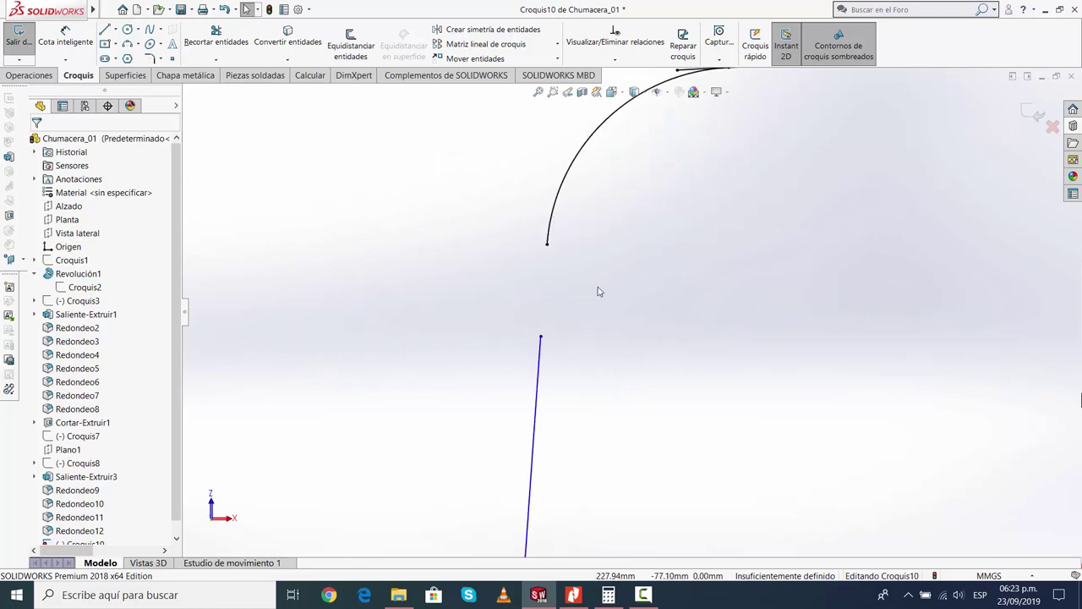
# Start Recortar entidades, then cancel it without trimming
pyautogui.click(215, 59)
pyautogui.click(222, 74)
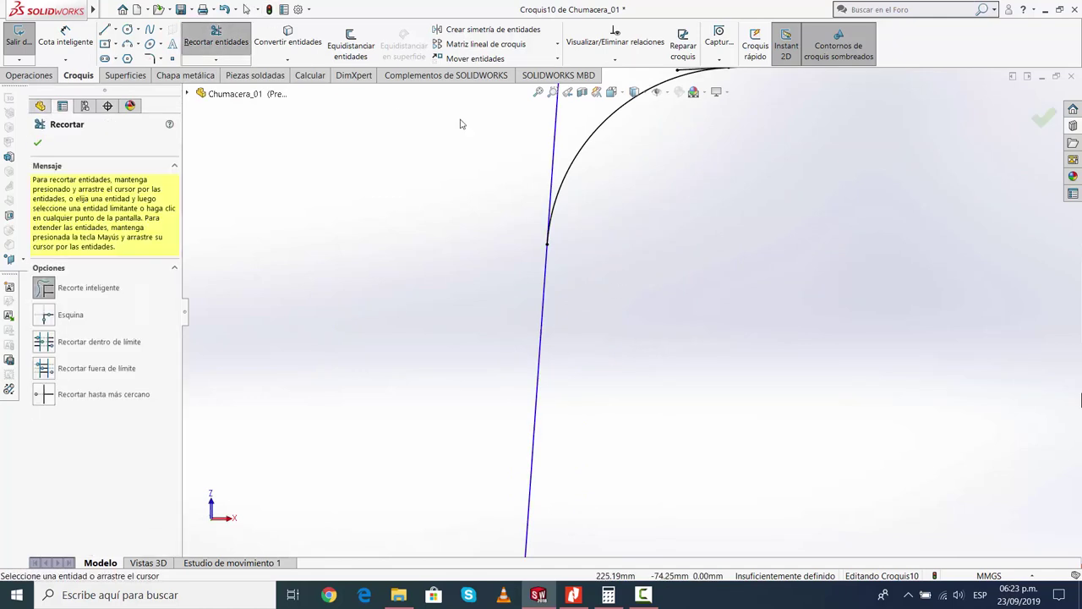
pyautogui.scroll(3, 592, 254)
pyautogui.scroll(3, 694, 333)
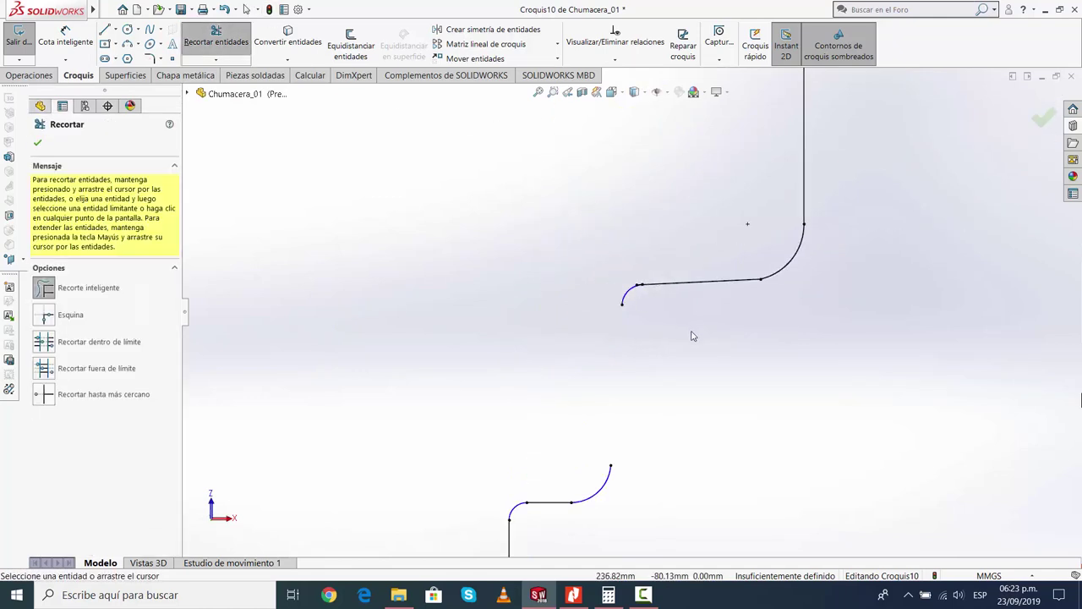
pyautogui.press('Escape')
# Drag the lower line's endpoint onto the corner arc's end to join them
pyautogui.scroll(-3, 666, 315)
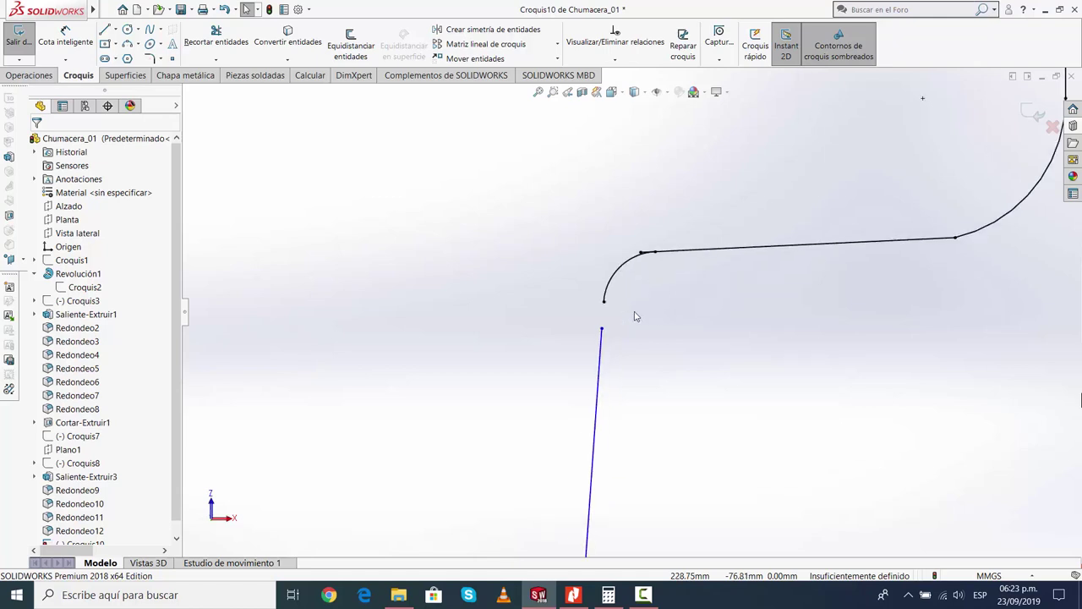
pyautogui.scroll(-3, 633, 314)
pyautogui.moveTo(563, 323); pyautogui.dragTo(567, 254)
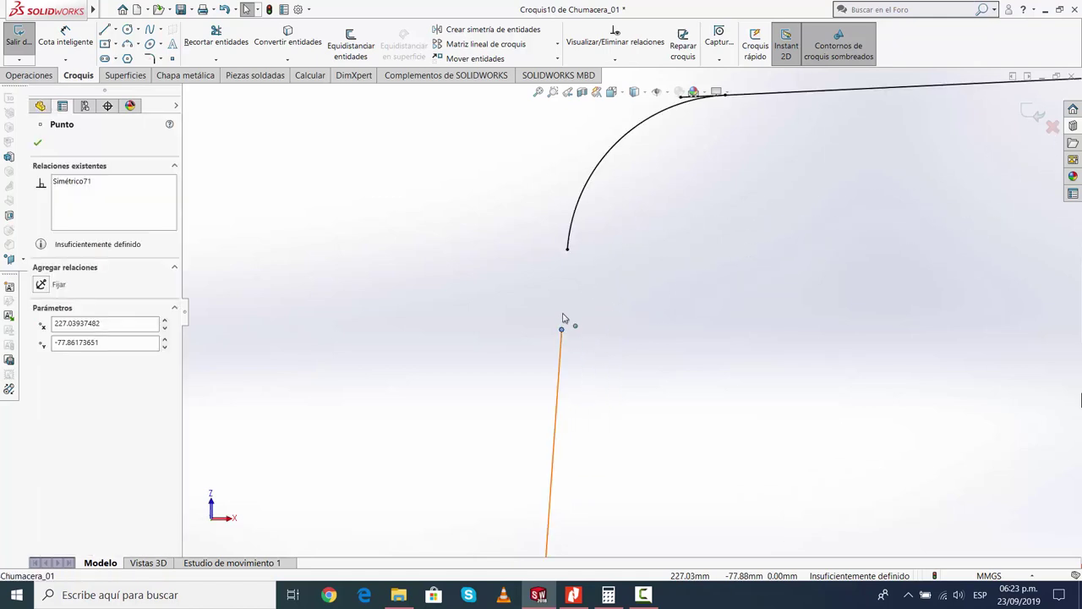
pyautogui.click(621, 293)
# Inspect relations between a rounded corner curve and its adjoining horizontal and vertical edges
pyautogui.scroll(3, 789, 316)
pyautogui.scroll(3, 768, 307)
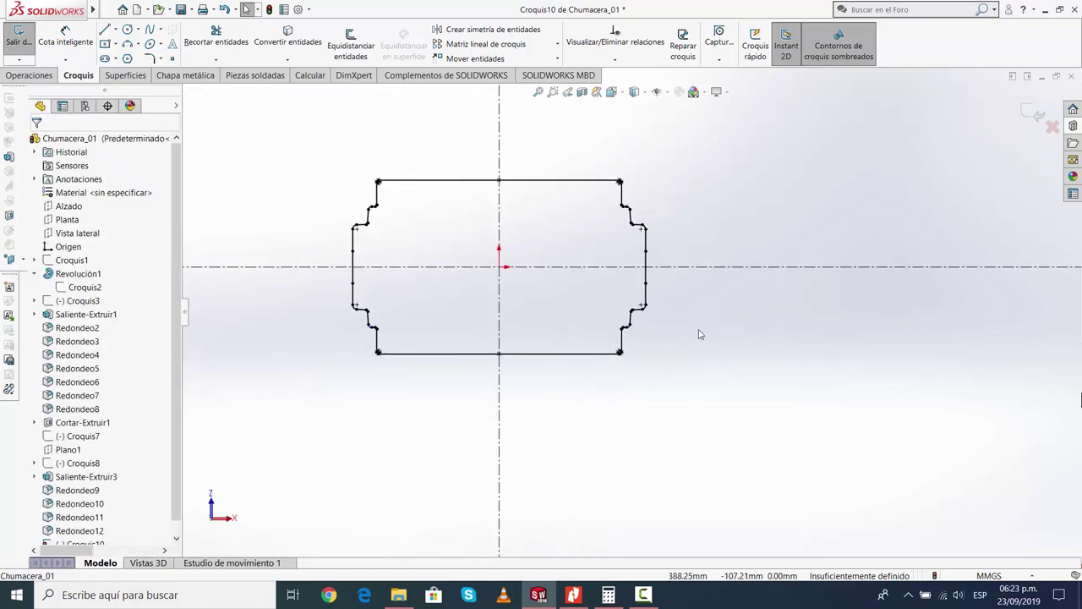
pyautogui.scroll(-3, 403, 357)
pyautogui.scroll(-3, 485, 292)
pyautogui.scroll(-2, 409, 340)
pyautogui.scroll(-1, 554, 307)
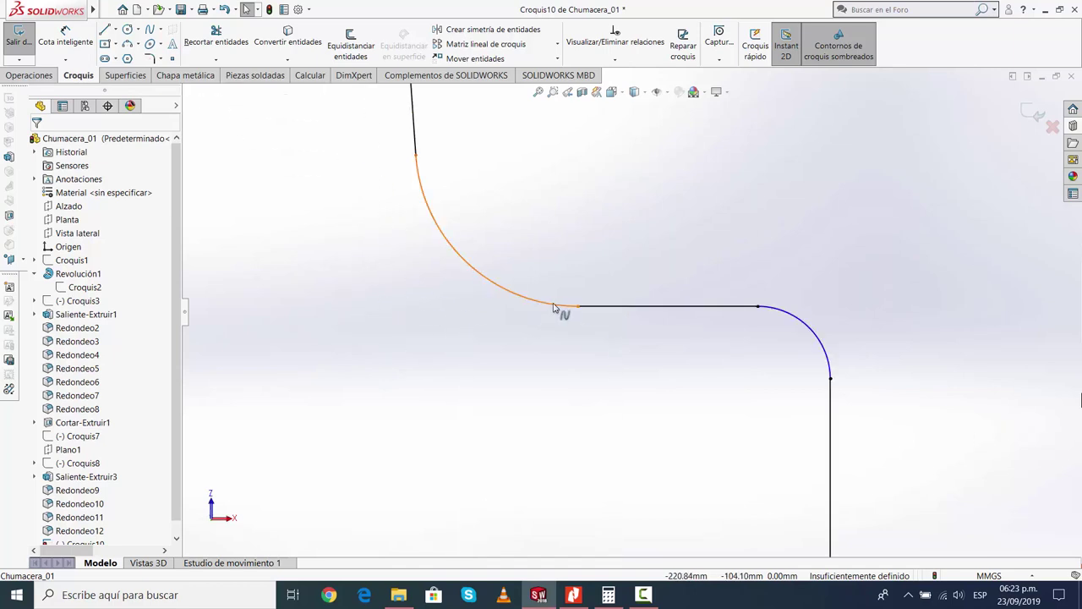
pyautogui.click(554, 308)
pyautogui.keyDown('ctrl'); pyautogui.click(623, 310); pyautogui.keyUp('ctrl')
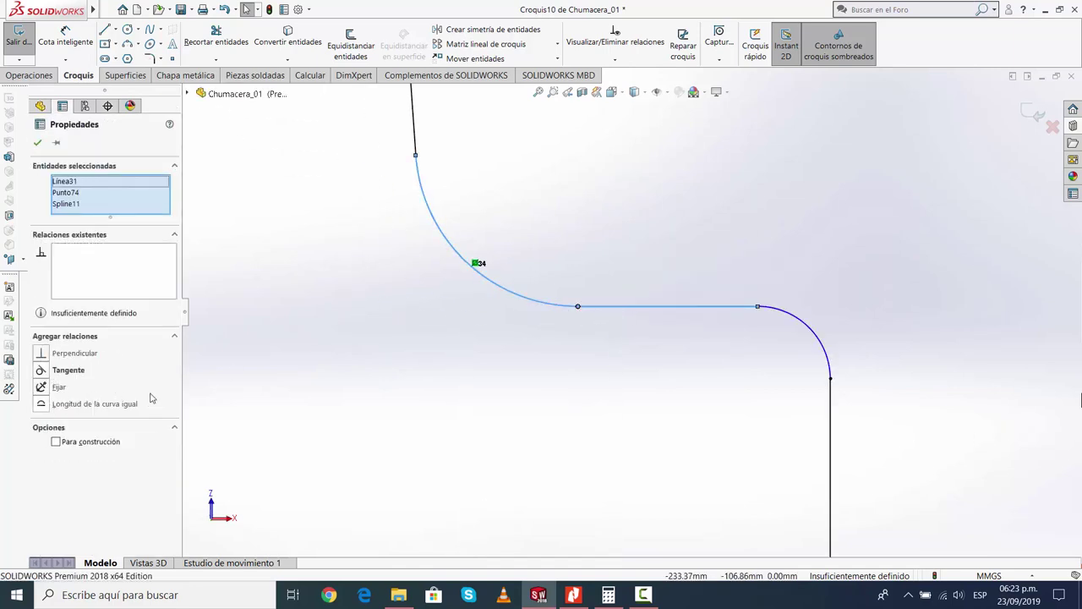
pyautogui.click(455, 291)
pyautogui.scroll(2, 645, 367)
pyautogui.scroll(2, 646, 377)
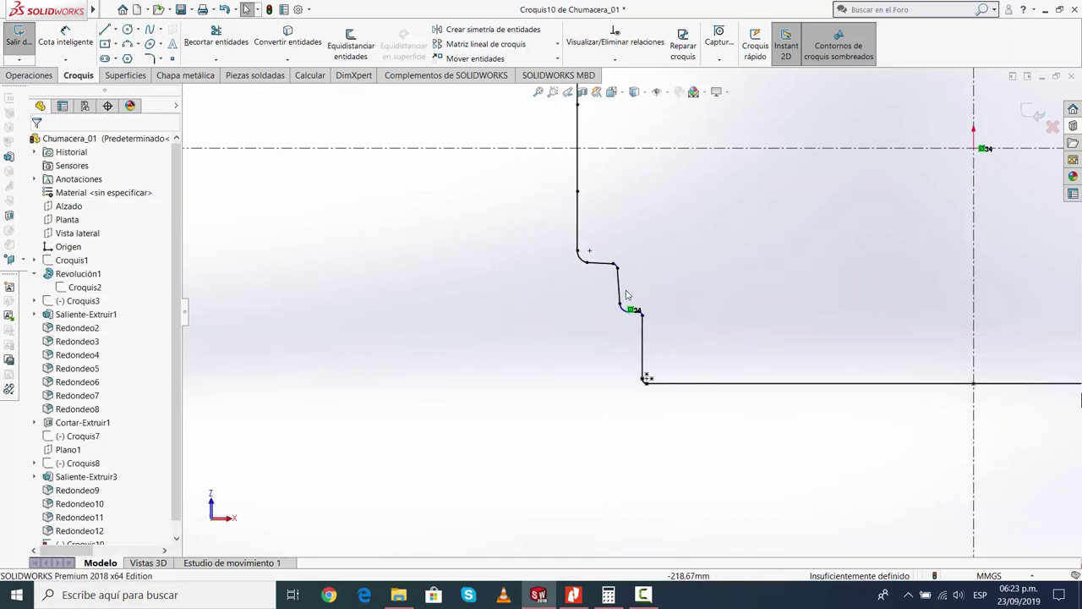
pyautogui.scroll(-3, 683, 364)
pyautogui.scroll(-1, 633, 285)
pyautogui.click(632, 284)
pyautogui.keyDown('ctrl'); pyautogui.click(575, 269); pyautogui.keyUp('ctrl')
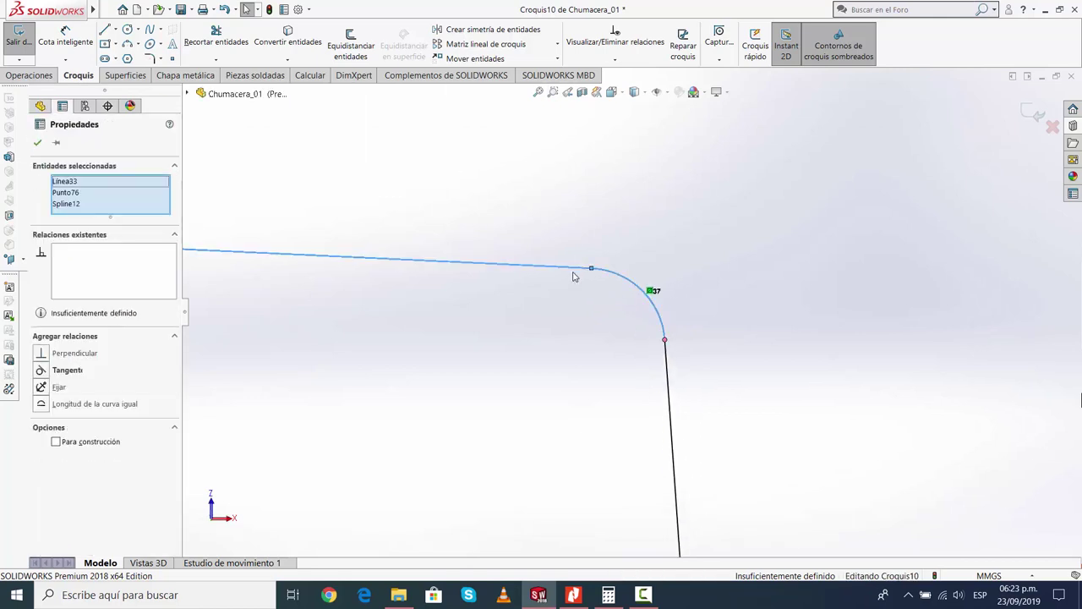
pyautogui.click(689, 318)
pyautogui.click(662, 323)
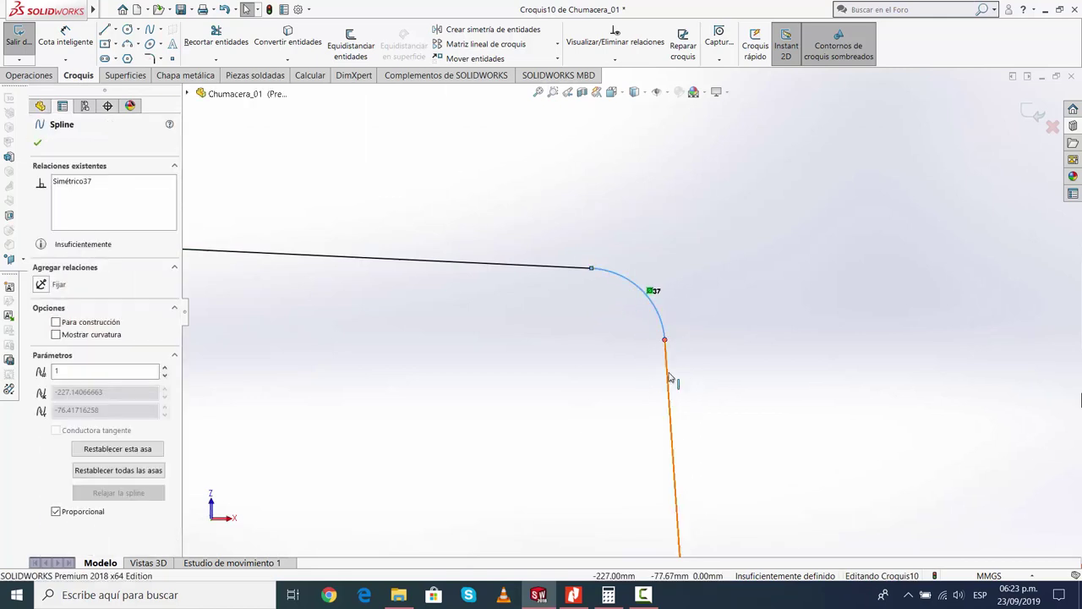
pyautogui.keyDown('ctrl'); pyautogui.click(668, 374); pyautogui.keyUp('ctrl')
pyautogui.click(713, 355)
# Check relations of the upper corner curves against their neighbouring straight edges
pyautogui.scroll(3, 691, 229)
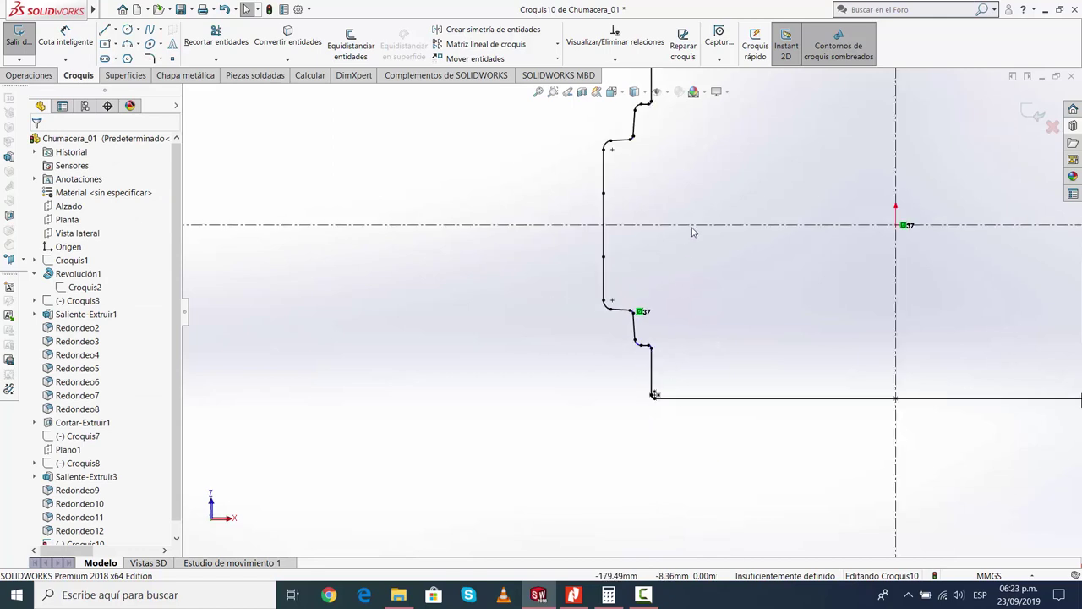
pyautogui.scroll(-3, 568, 287)
pyautogui.click(558, 291)
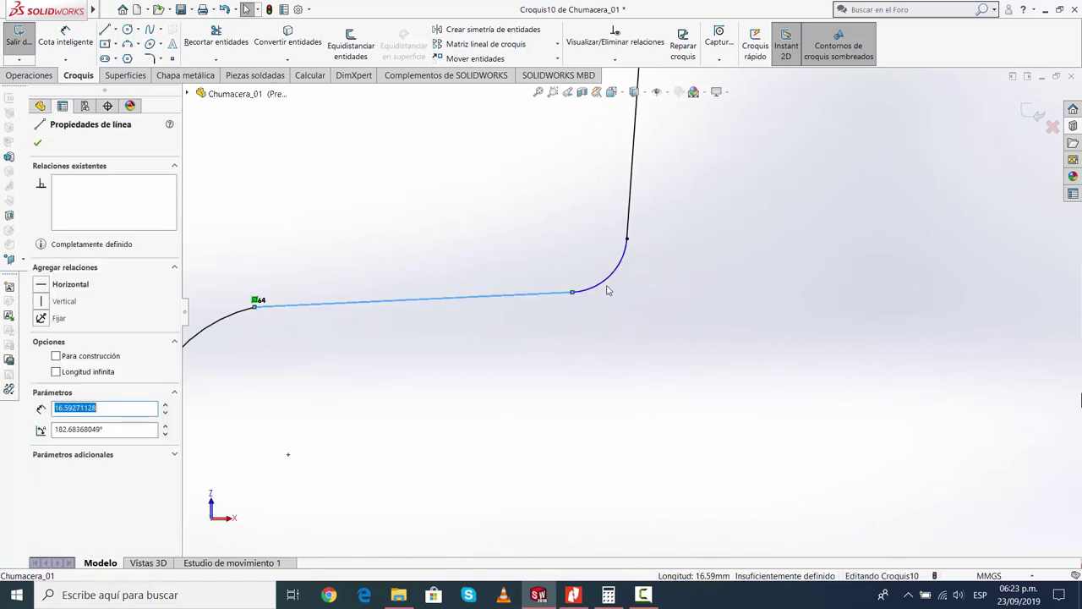
pyautogui.keyDown('ctrl'); pyautogui.click(608, 281); pyautogui.keyUp('ctrl')
pyautogui.scroll(2, 710, 296)
pyautogui.click(720, 212)
pyautogui.scroll(2, 739, 228)
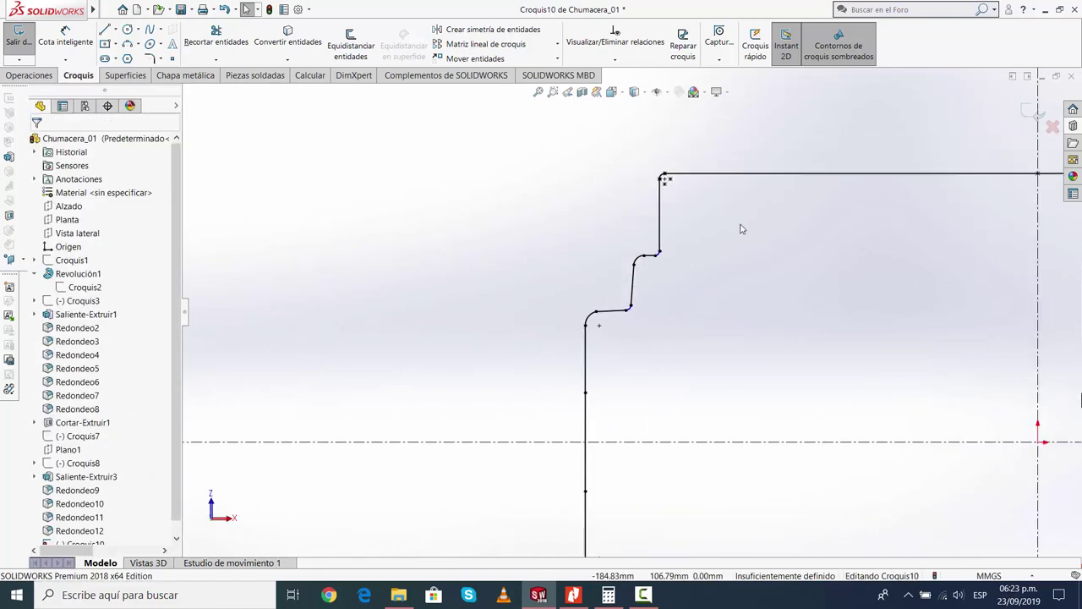
pyautogui.scroll(3, 761, 271)
pyautogui.scroll(-2, 846, 305)
pyautogui.scroll(-5, 910, 322)
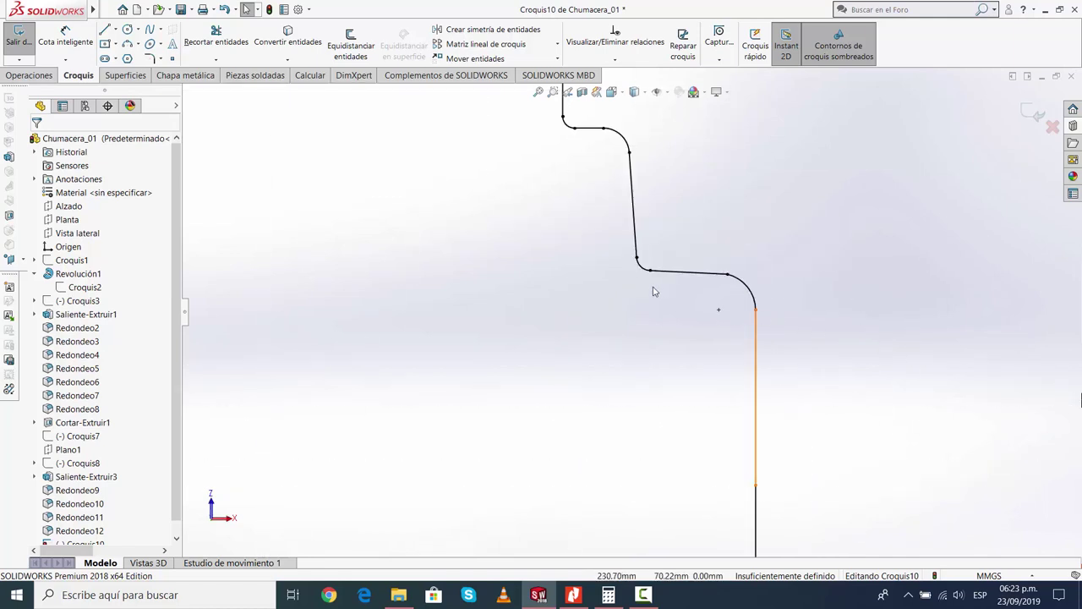
pyautogui.scroll(-2, 653, 292)
pyautogui.scroll(2, 603, 181)
pyautogui.scroll(-3, 609, 254)
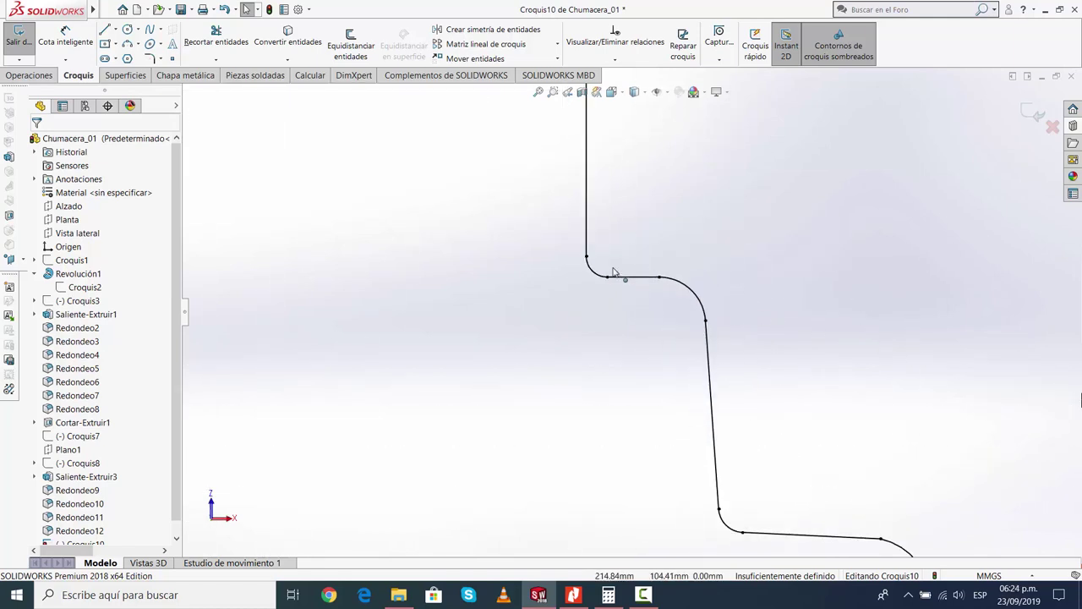
pyautogui.scroll(-3, 614, 271)
pyautogui.click(589, 307)
pyautogui.keyDown('ctrl'); pyautogui.click(648, 314); pyautogui.keyUp('ctrl')
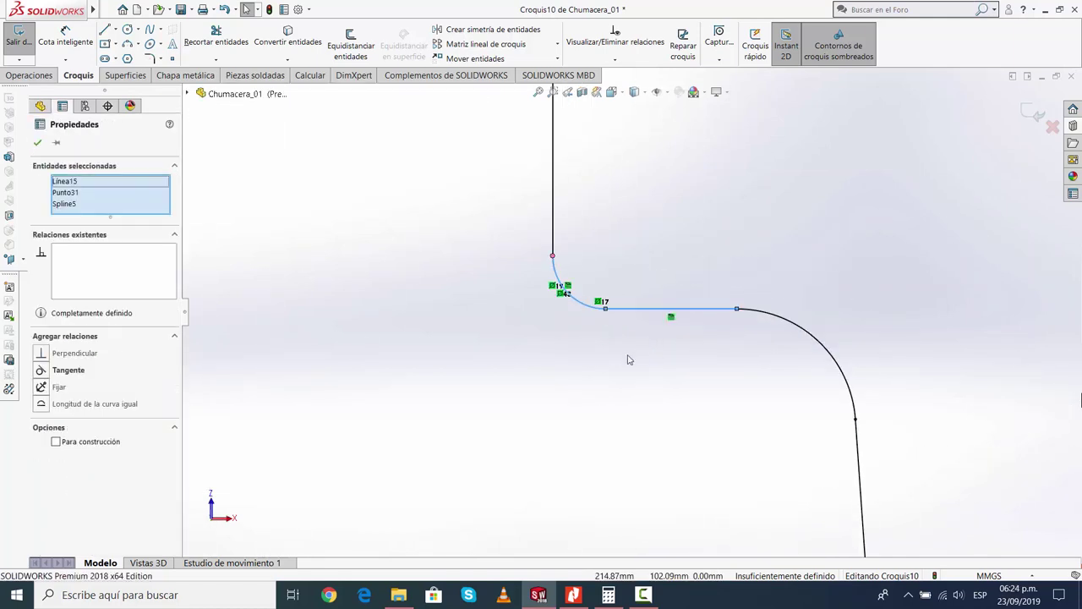
pyautogui.click(615, 358)
# Fit the whole profile in view and bring up the Operaciones feature commands
pyautogui.scroll(2, 643, 304)
pyautogui.scroll(2, 616, 302)
pyautogui.scroll(3, 532, 379)
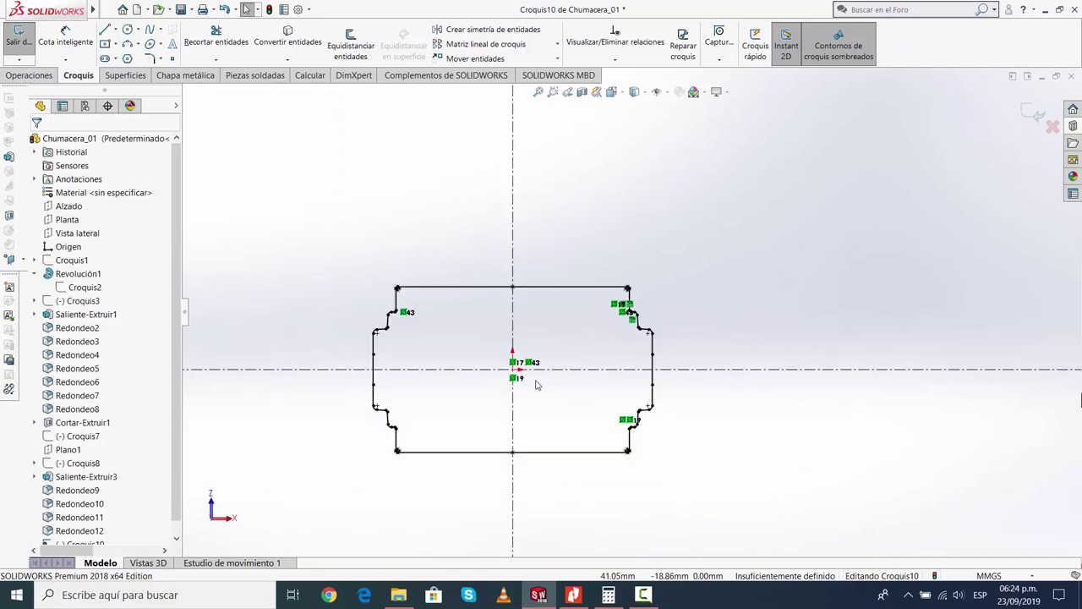
pyautogui.scroll(-1, 532, 372)
pyautogui.scroll(5, 609, 277)
pyautogui.press('f')
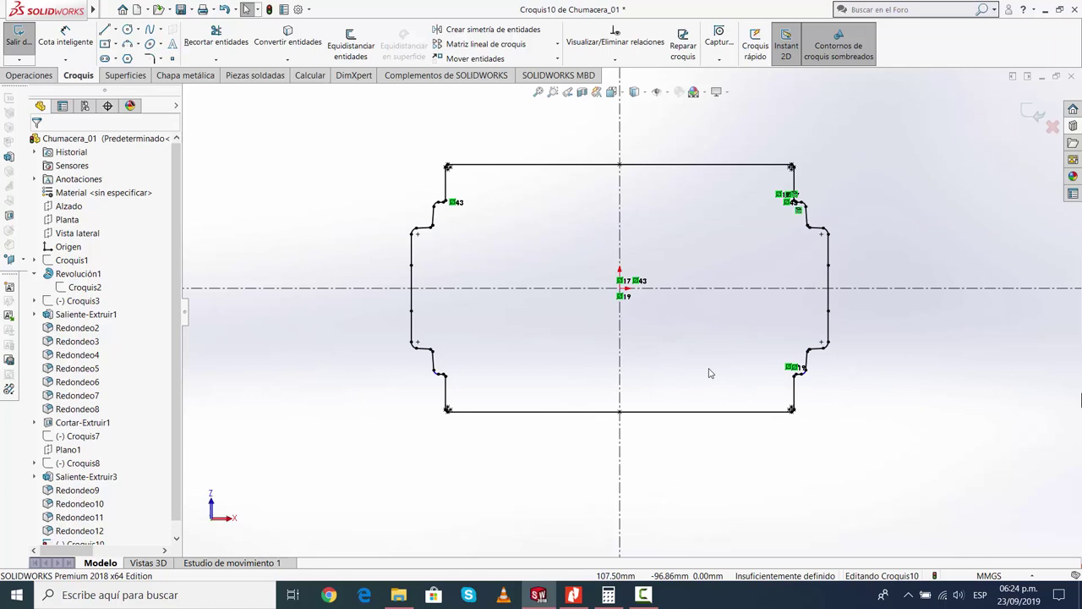
pyautogui.scroll(2, 710, 373)
pyautogui.scroll(-1, 709, 365)
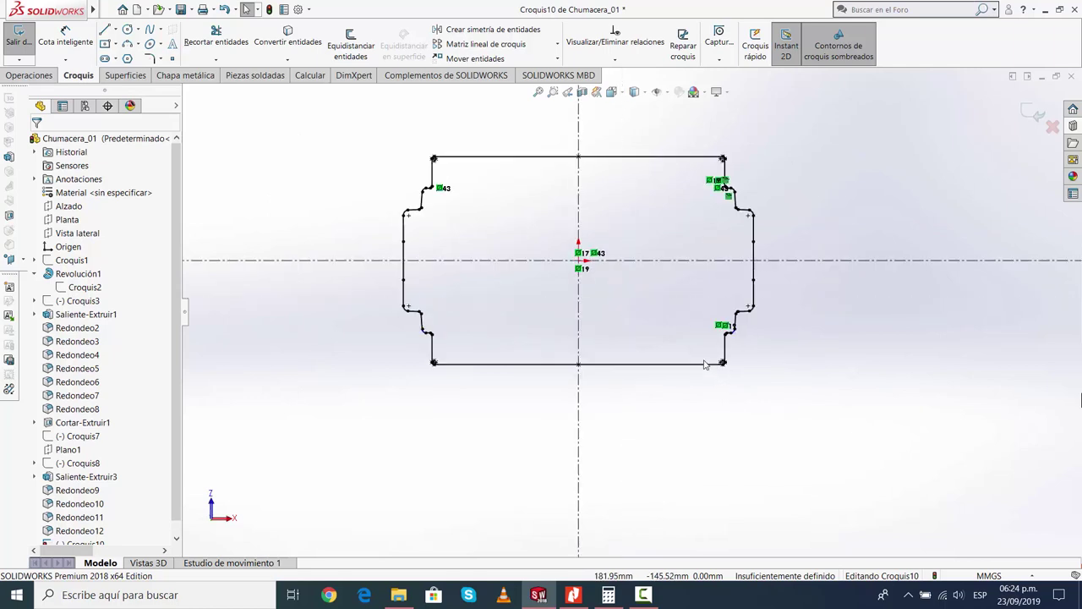
pyautogui.scroll(-1, 122, 442)
pyautogui.click(29, 76)
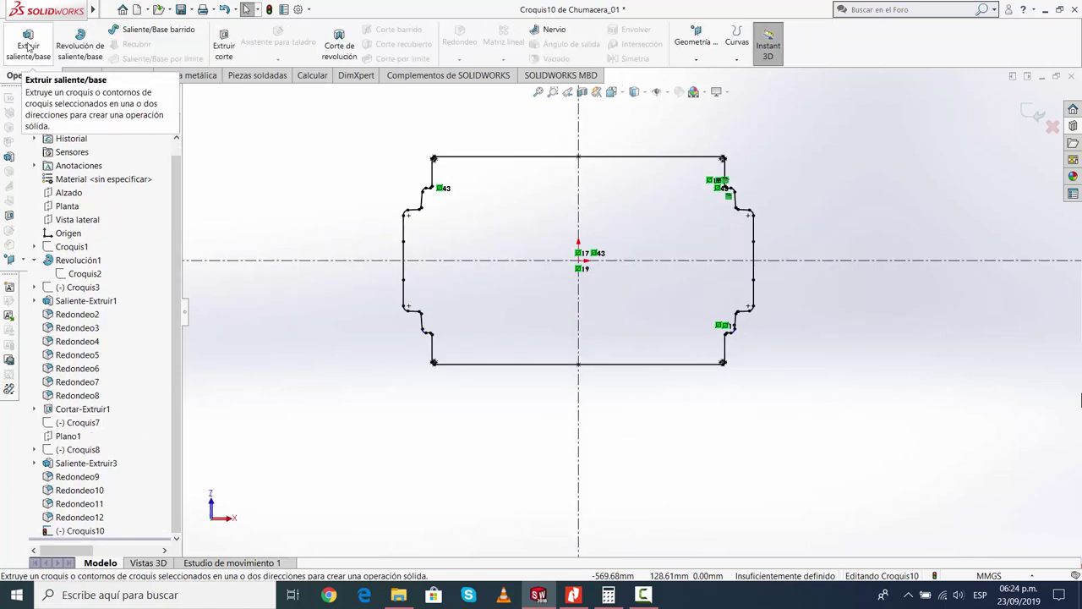
pyautogui.click(28, 42)
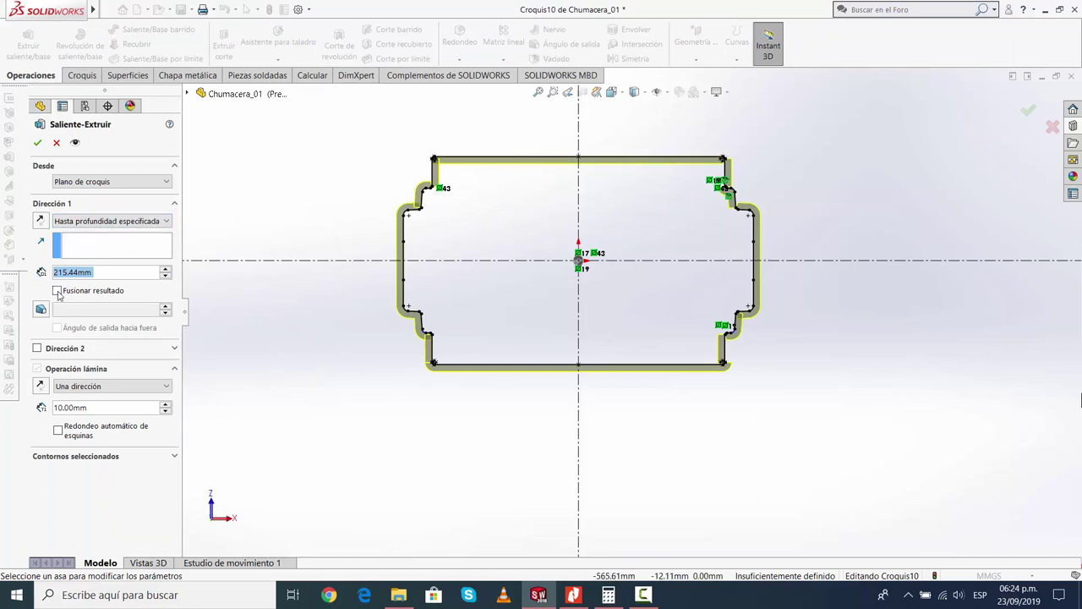
pyautogui.click(611, 91)
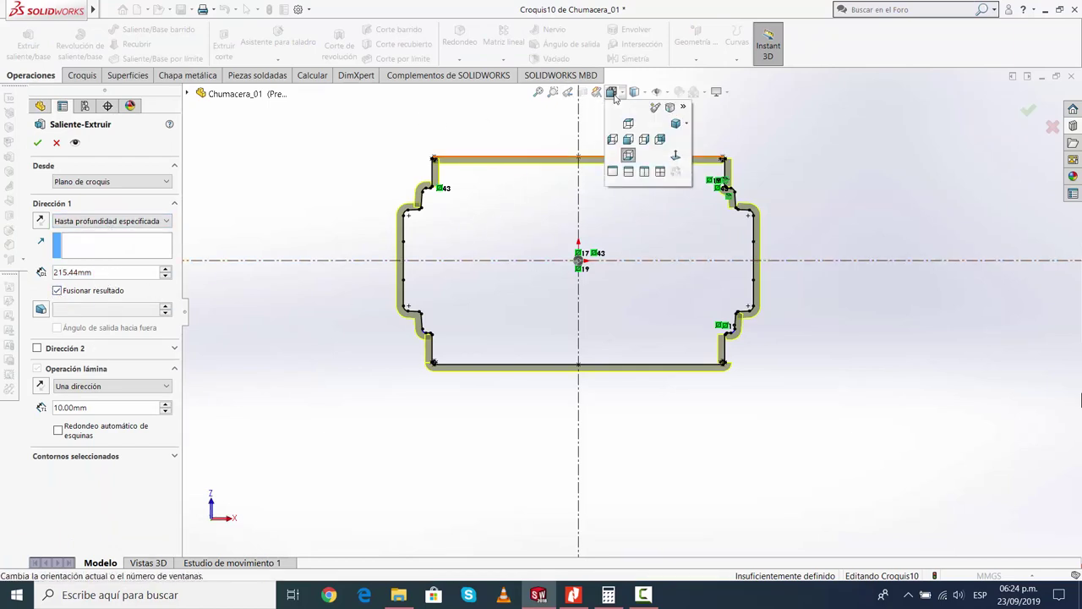
pyautogui.click(682, 147)
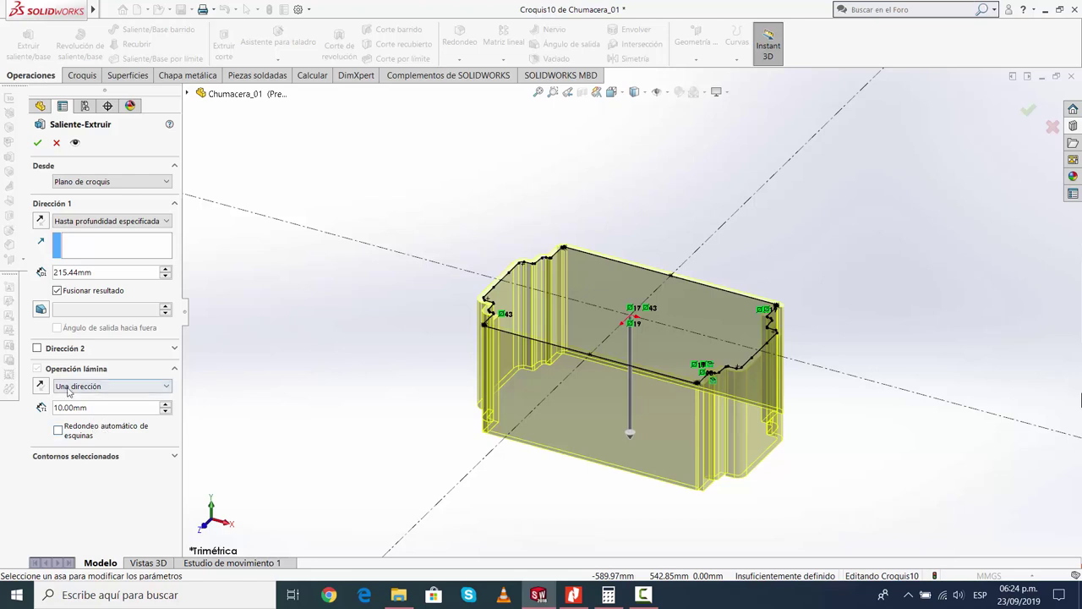
pyautogui.click(40, 386)
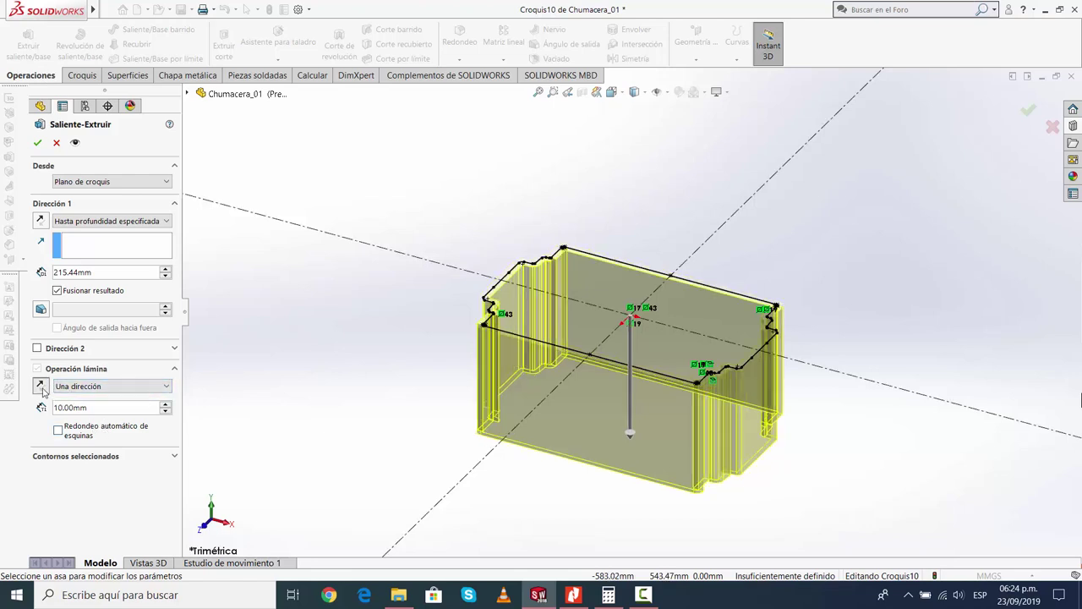
pyautogui.click(41, 387)
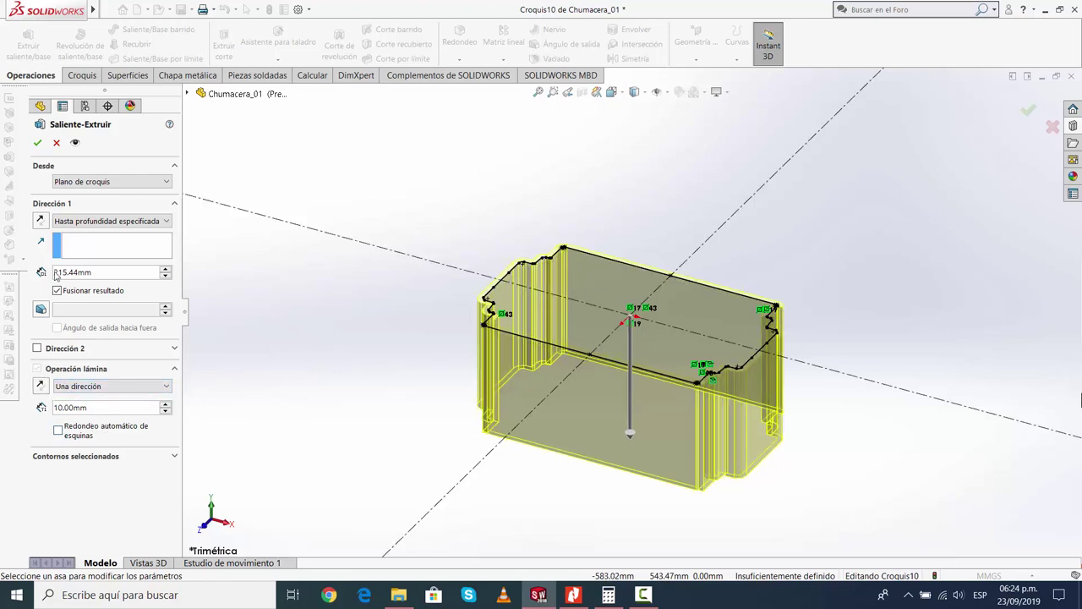
pyautogui.click(57, 142)
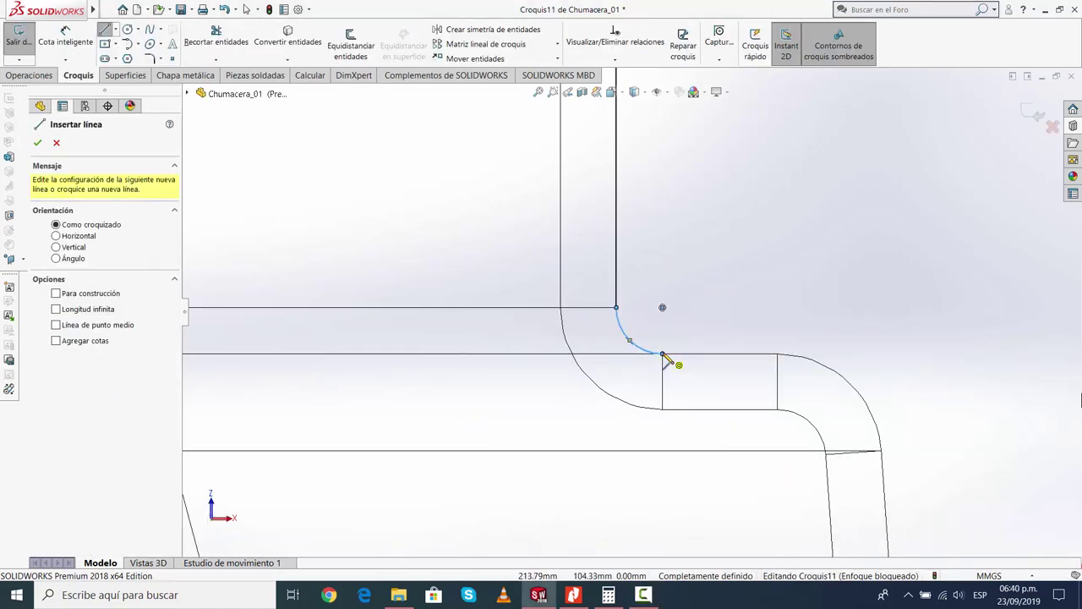
# Draw a short horizontal line and a tangent arc down to the lower edge
pyautogui.click(664, 355)
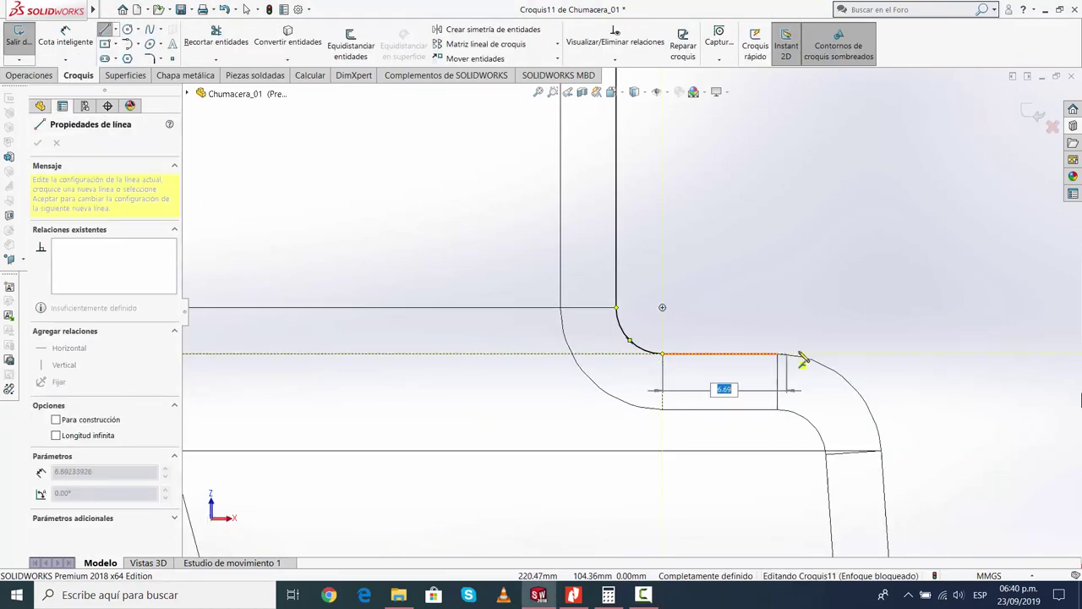
pyautogui.click(777, 353)
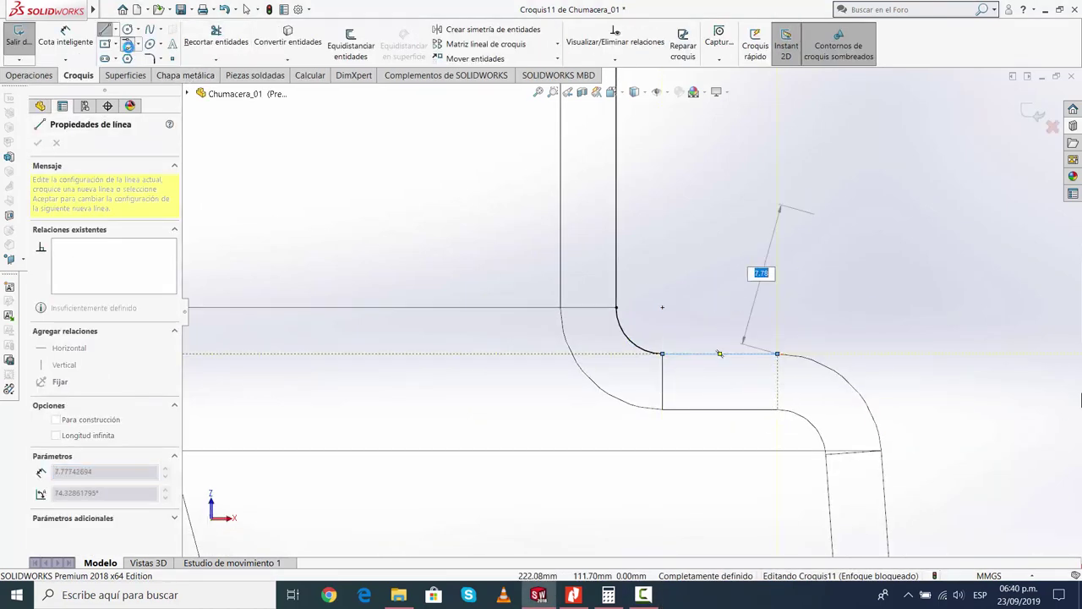
pyautogui.click(127, 44)
pyautogui.click(791, 356)
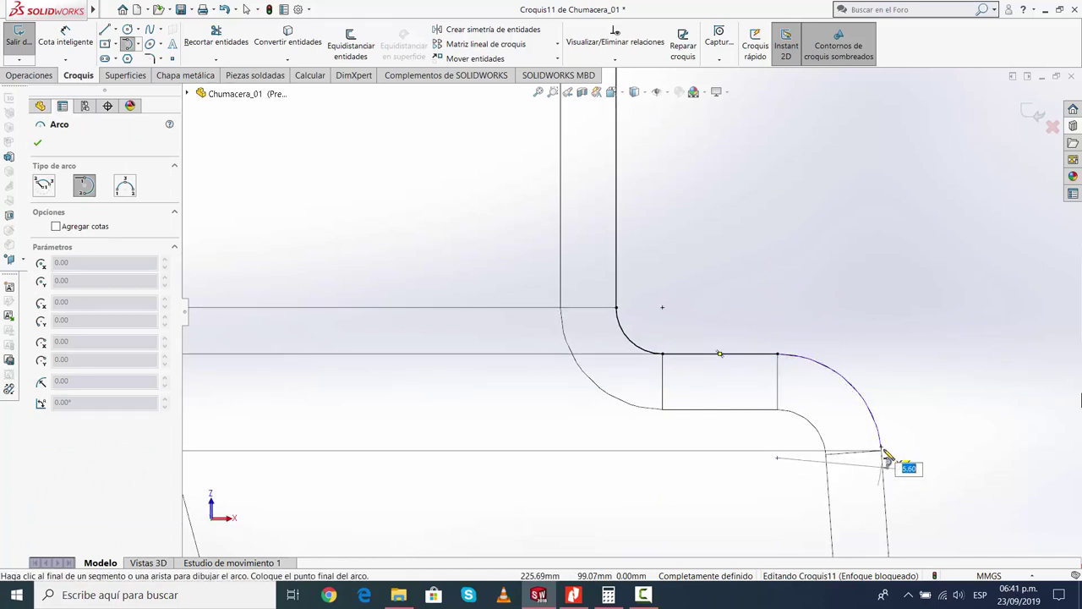
pyautogui.click(881, 451)
# Draw a line down to the existing endpoint, then a tangent fillet arc onto the bottom edge
pyautogui.press('l')
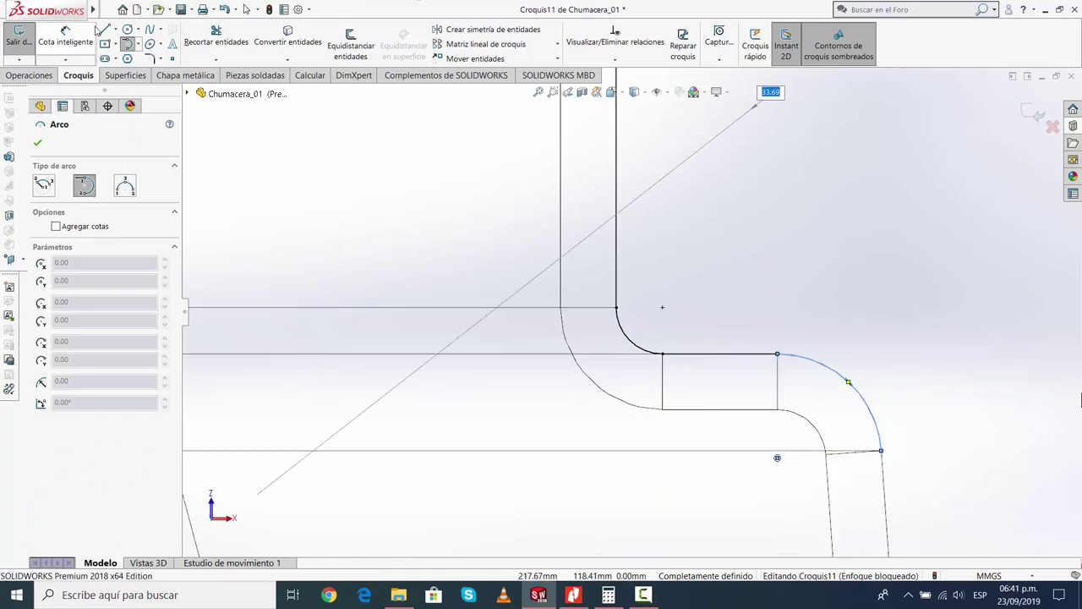
pyautogui.scroll(3, 831, 418)
pyautogui.scroll(-5, 831, 418)
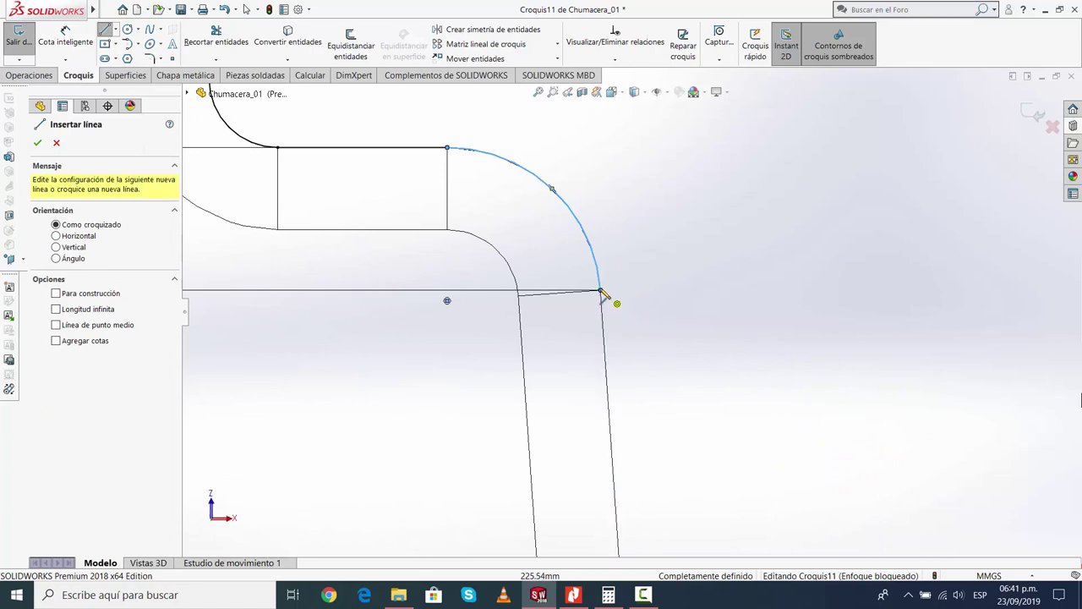
pyautogui.click(600, 292)
pyautogui.moveTo(652, 459); pyautogui.dragTo(641, 432, button='middle')
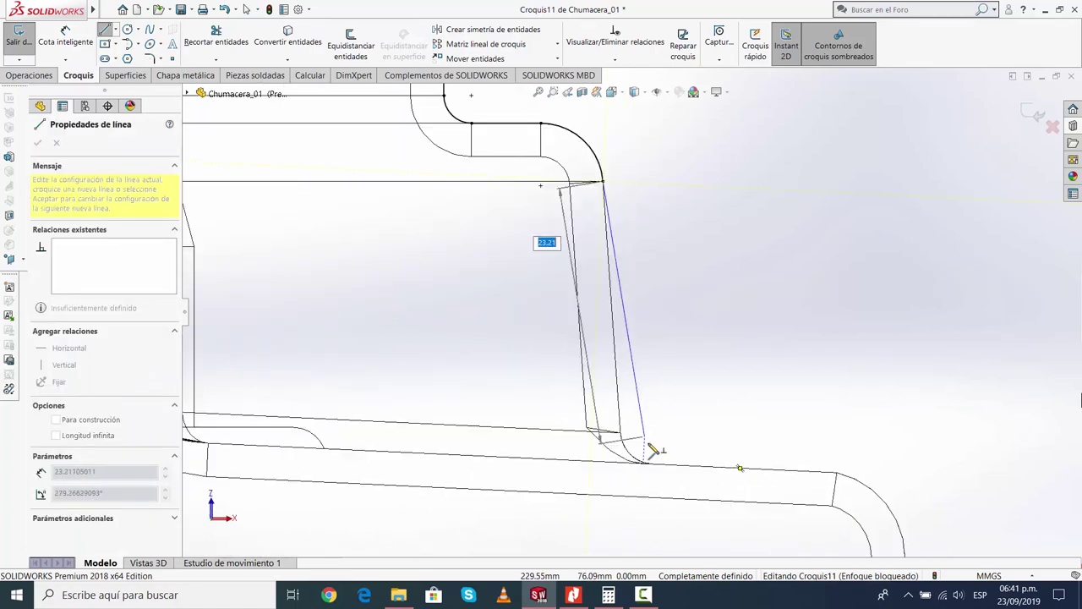
pyautogui.scroll(-2, 626, 419)
pyautogui.scroll(-2, 609, 401)
pyautogui.scroll(-1, 596, 396)
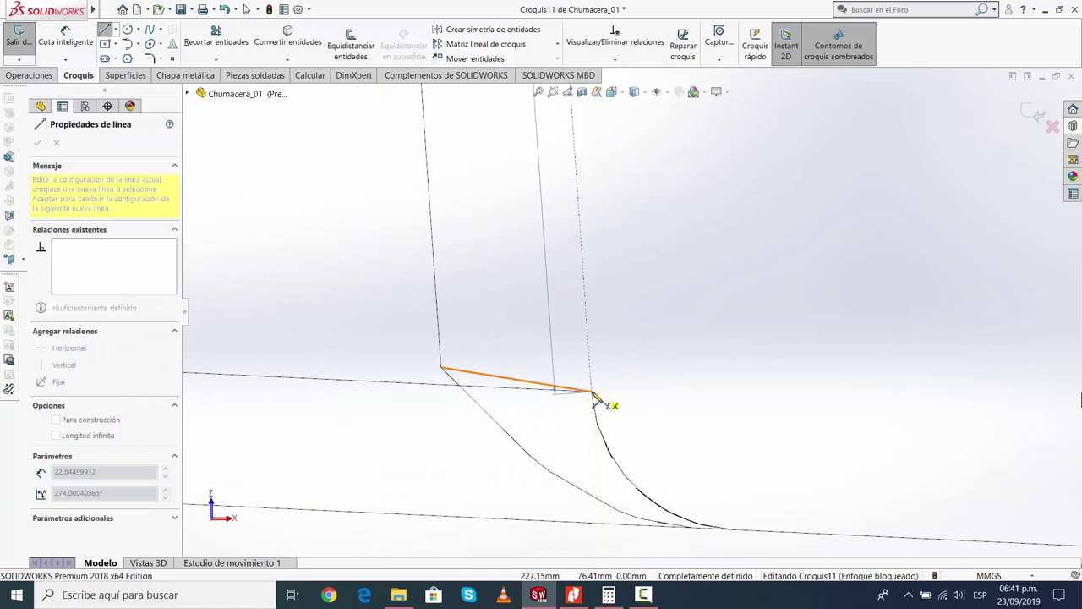
pyautogui.click(592, 390)
pyautogui.click(127, 43)
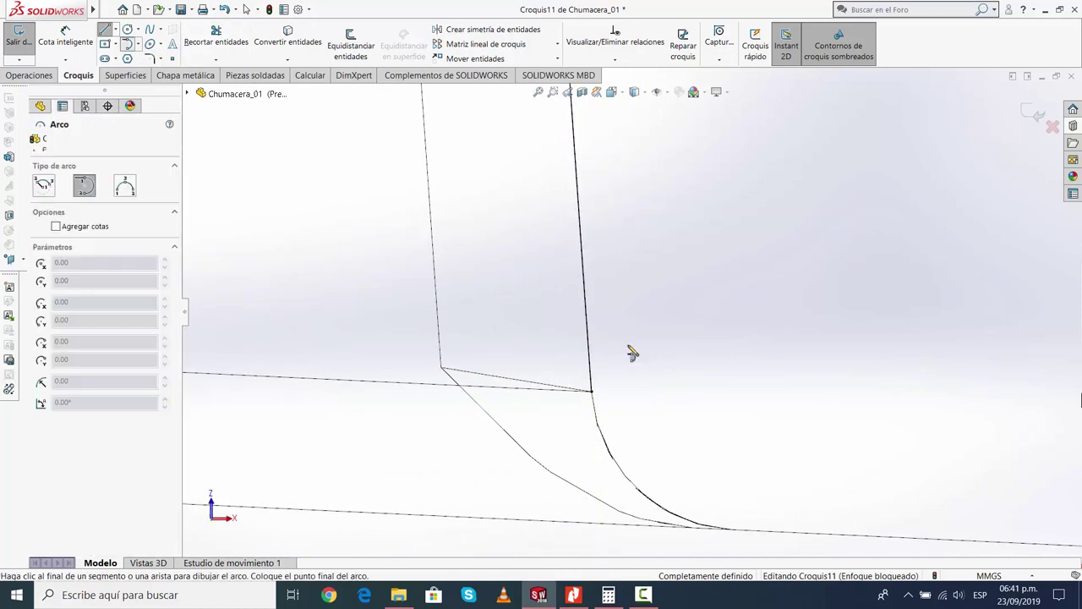
pyautogui.click(593, 392)
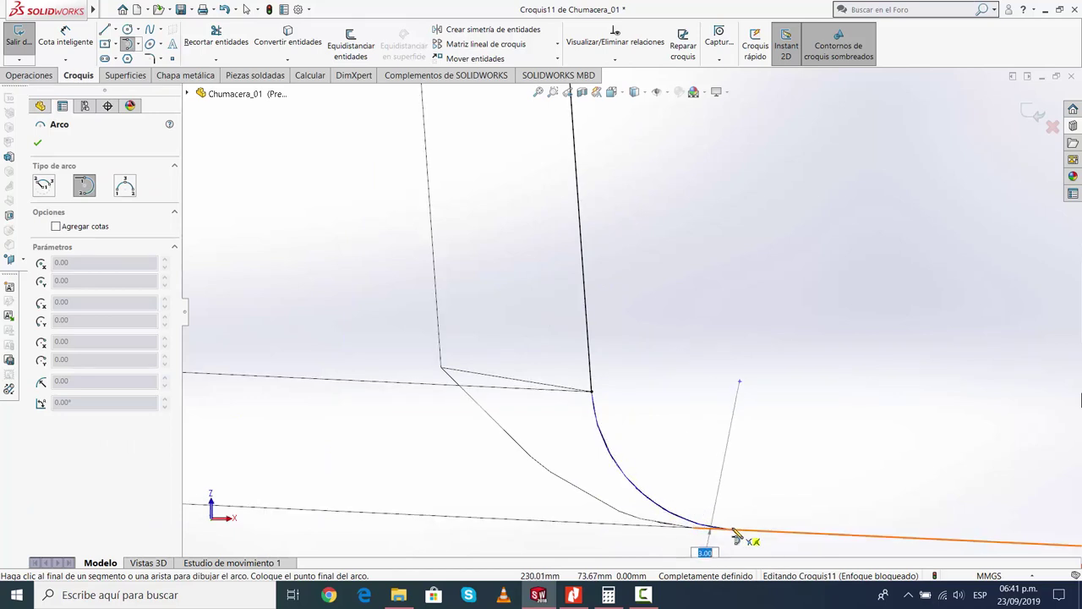
pyautogui.click(732, 530)
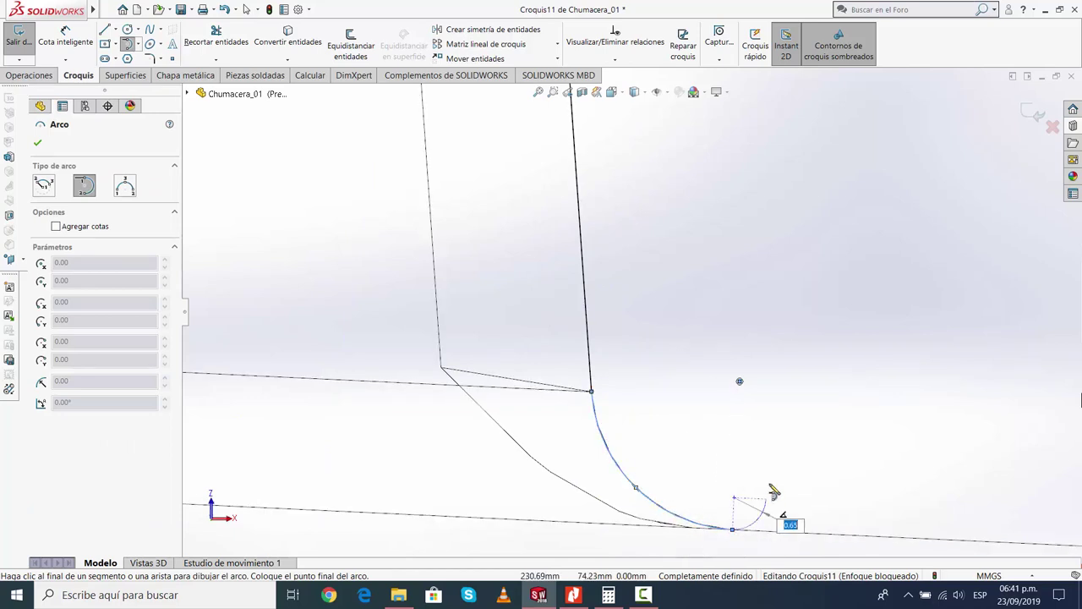
# Trace the edge line to the next fillet and a tangent arc around the corner fillet
pyautogui.click(104, 30)
pyautogui.scroll(3, 631, 310)
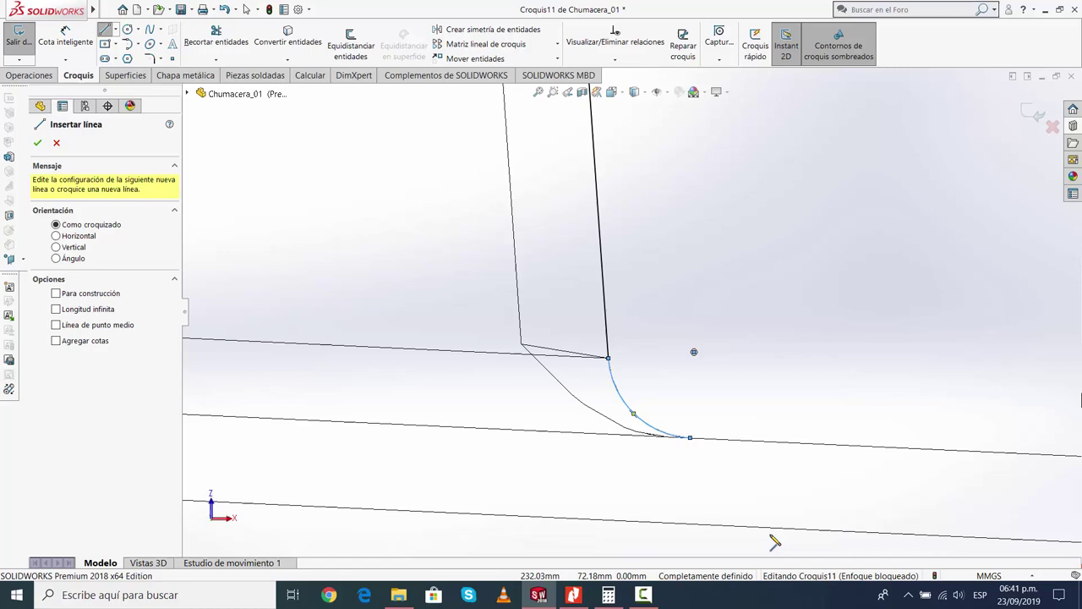
pyautogui.click(690, 438)
pyautogui.scroll(-2, 744, 423)
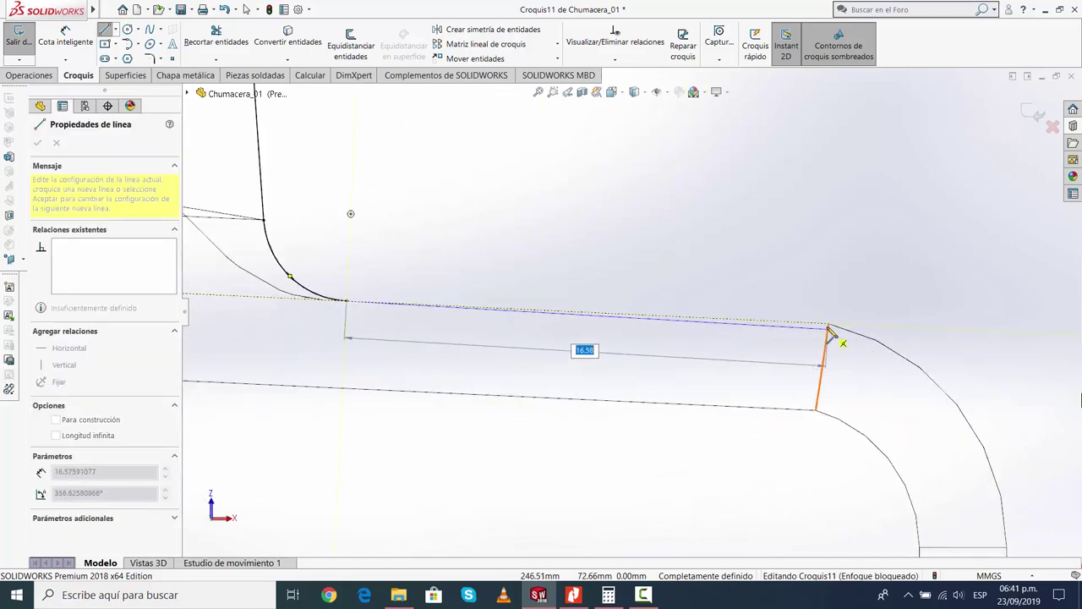
pyautogui.click(830, 327)
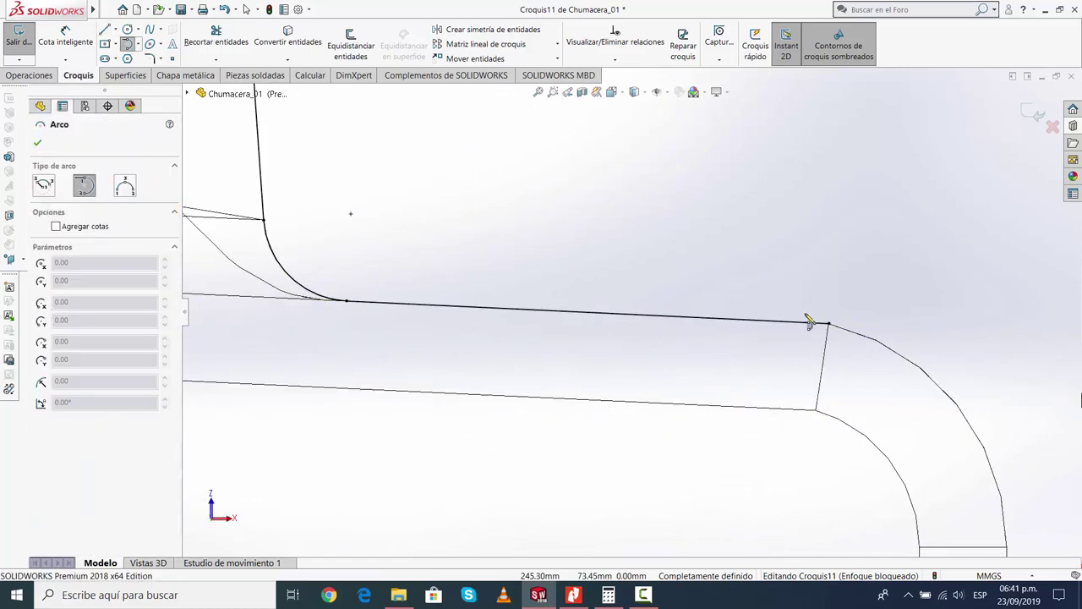
pyautogui.click(830, 325)
pyautogui.scroll(-4, 986, 479)
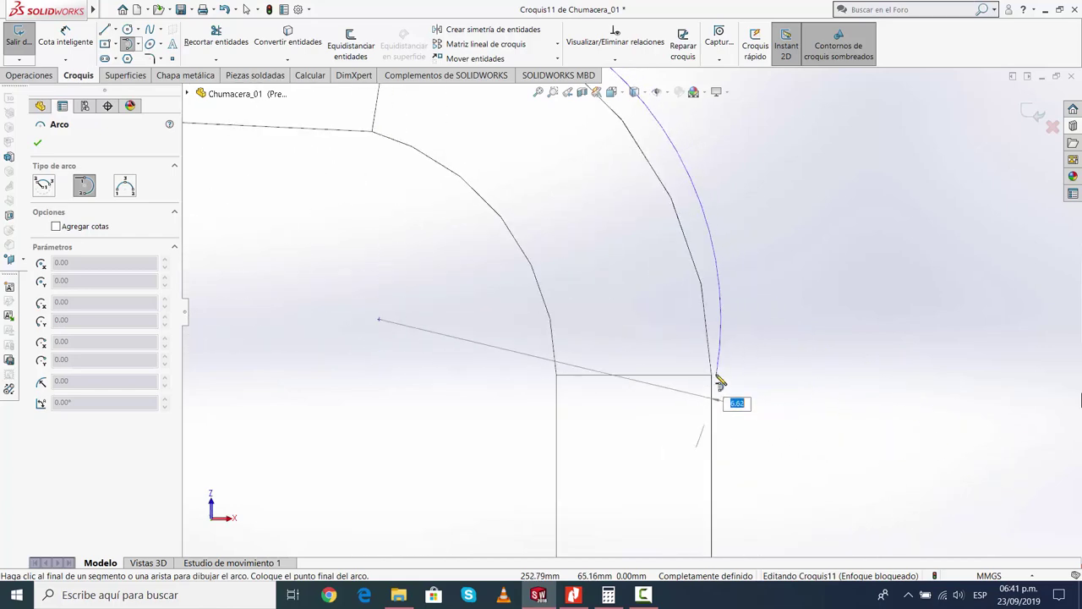
pyautogui.scroll(3, 761, 404)
pyautogui.scroll(2, 761, 404)
pyautogui.click(566, 219)
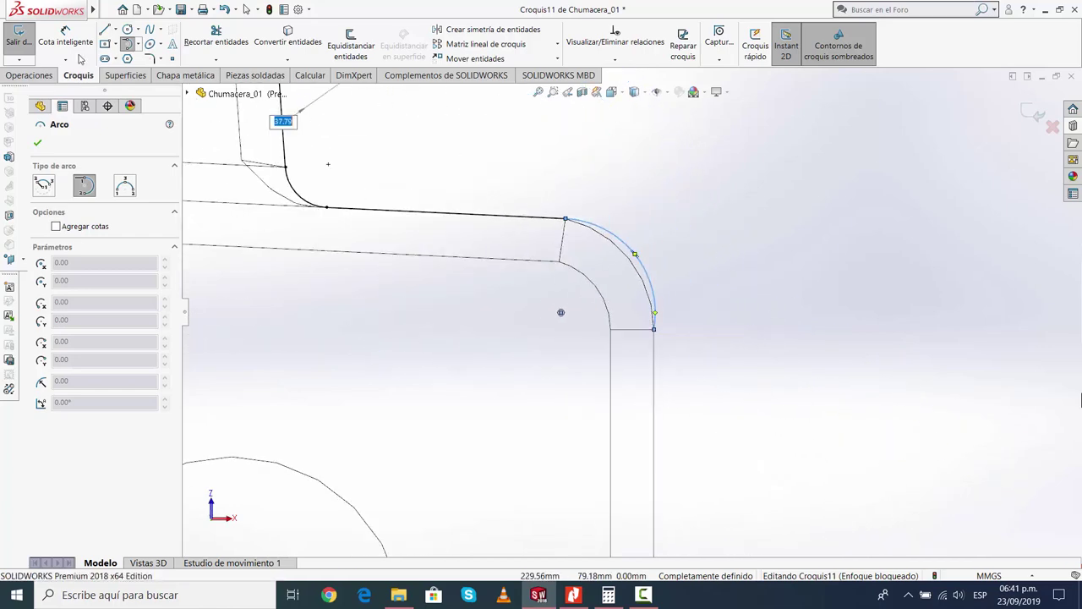
# Draw the long vertical line down the right side from the corner arc's end
pyautogui.click(108, 29)
pyautogui.click(653, 329)
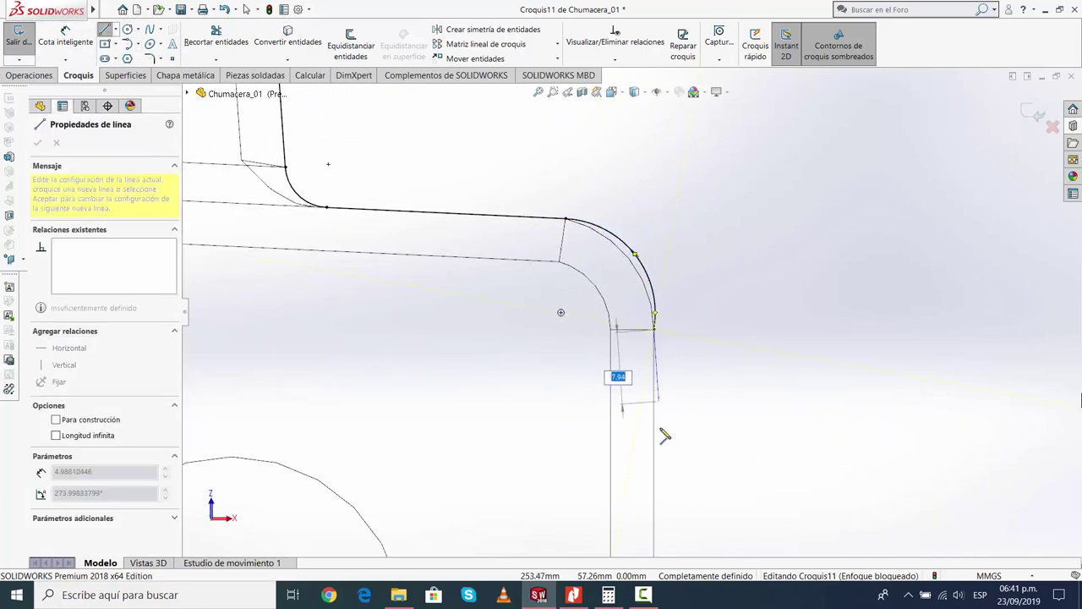
pyautogui.scroll(-5, 657, 455)
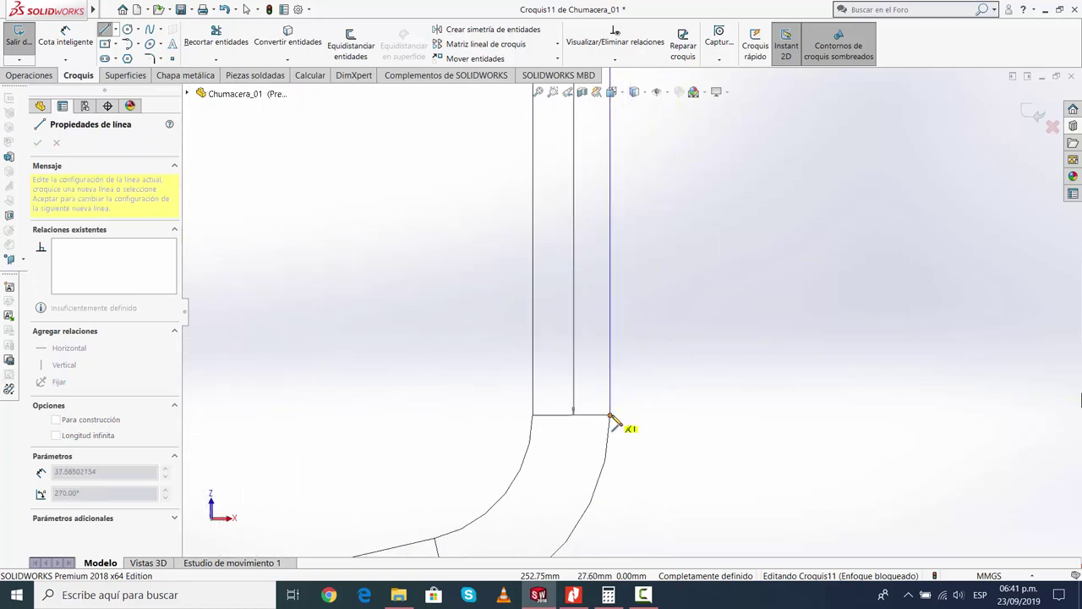
pyautogui.scroll(2, 626, 429)
pyautogui.scroll(3, 656, 447)
pyautogui.scroll(-3, 640, 439)
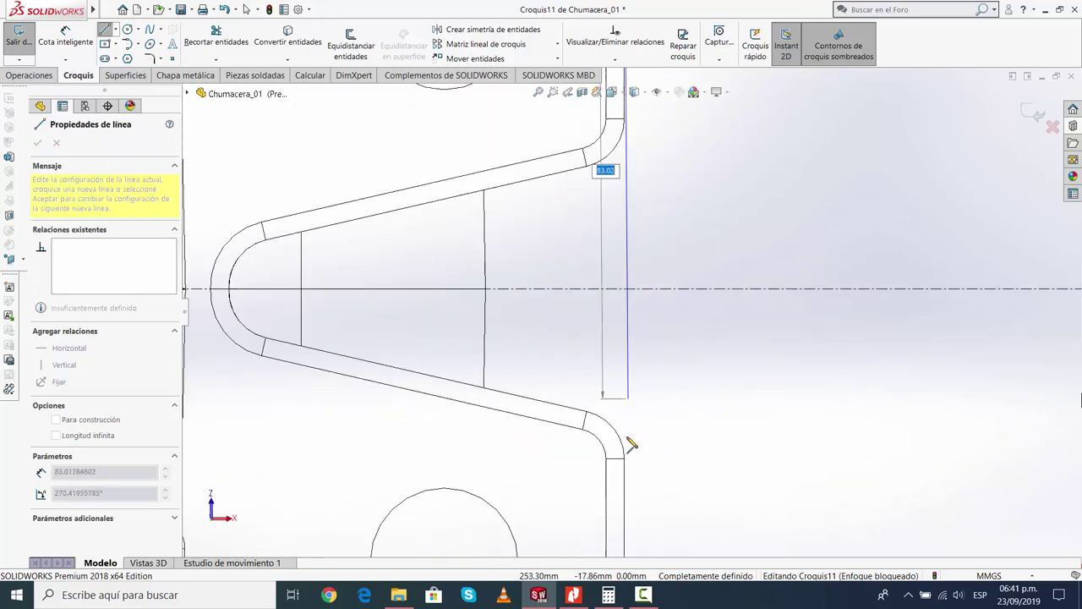
pyautogui.scroll(3, 701, 437)
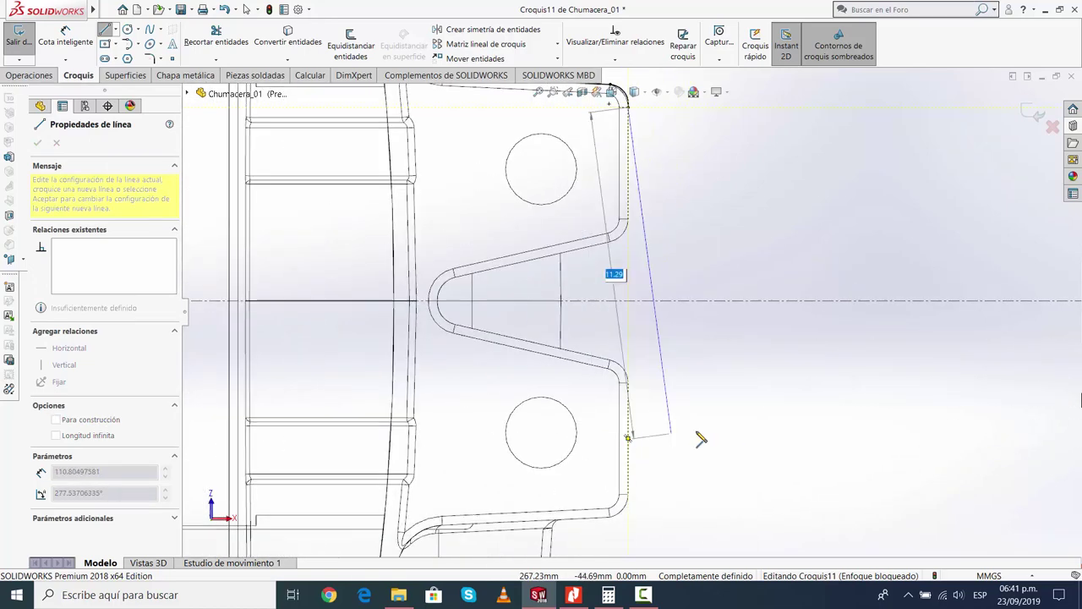
pyautogui.click(628, 494)
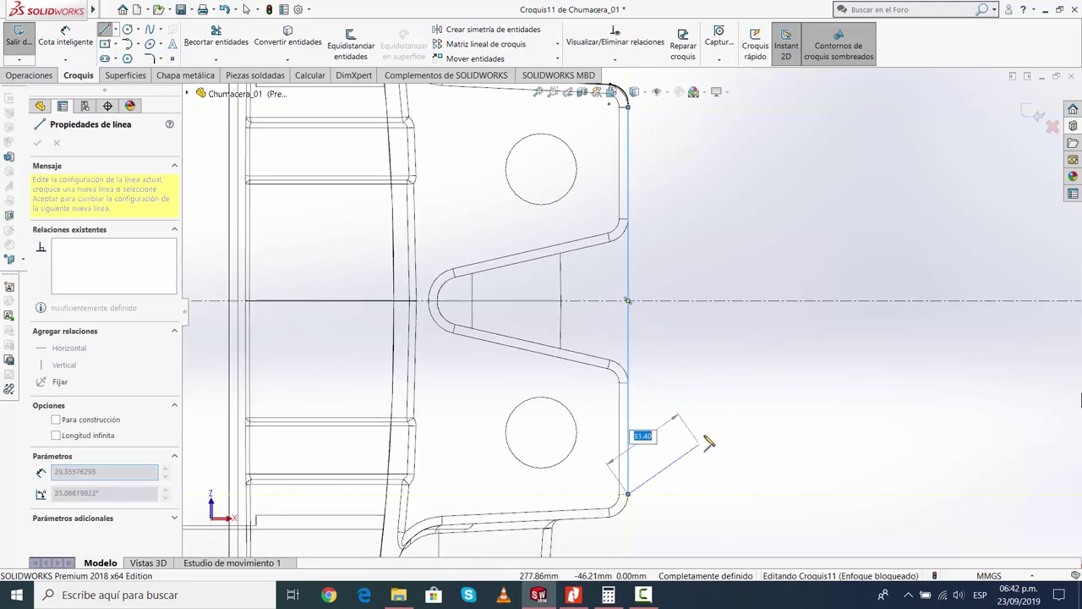
pyautogui.press('Escape')
pyautogui.scroll(-3, 630, 100)
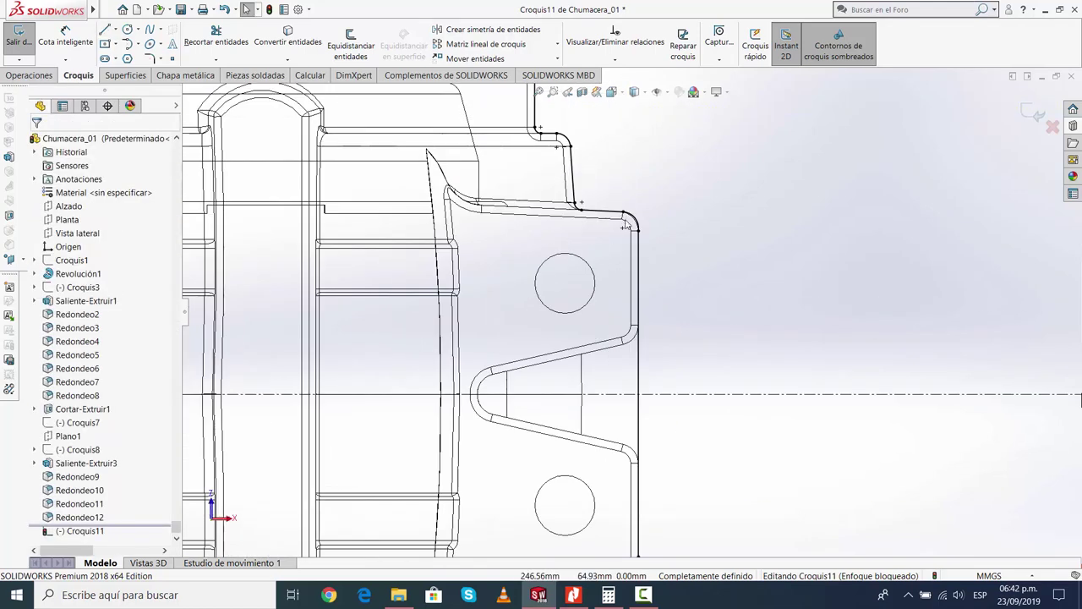
pyautogui.scroll(-3, 633, 234)
pyautogui.scroll(-2, 584, 302)
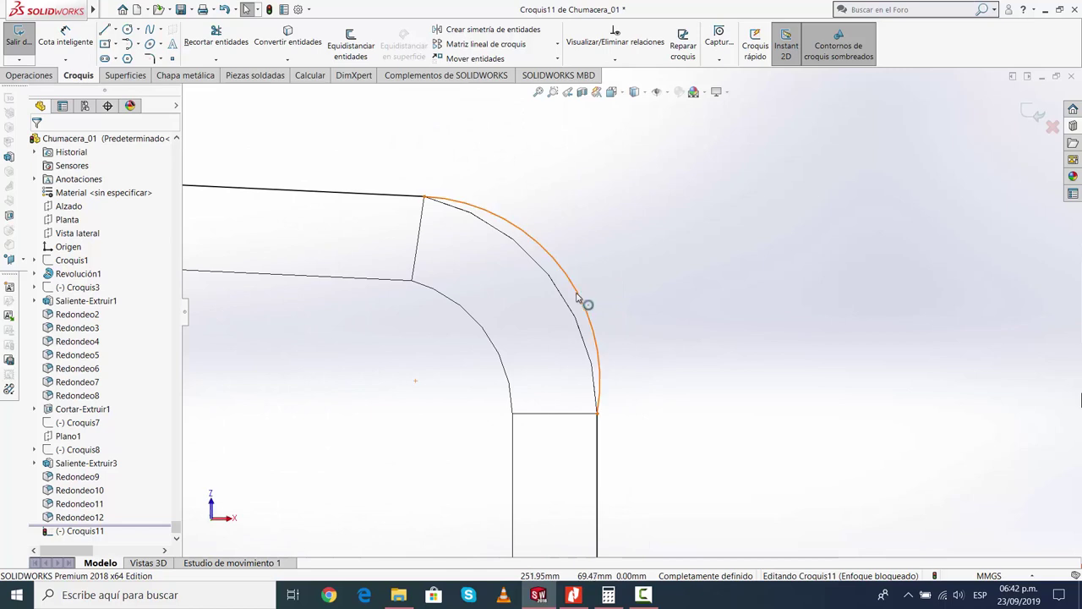
# Make the top-right corner arc tangent to the vertical edge line
pyautogui.click(596, 347)
pyautogui.keyDown('ctrl'); pyautogui.click(598, 450); pyautogui.keyUp('ctrl')
pyautogui.click(632, 398)
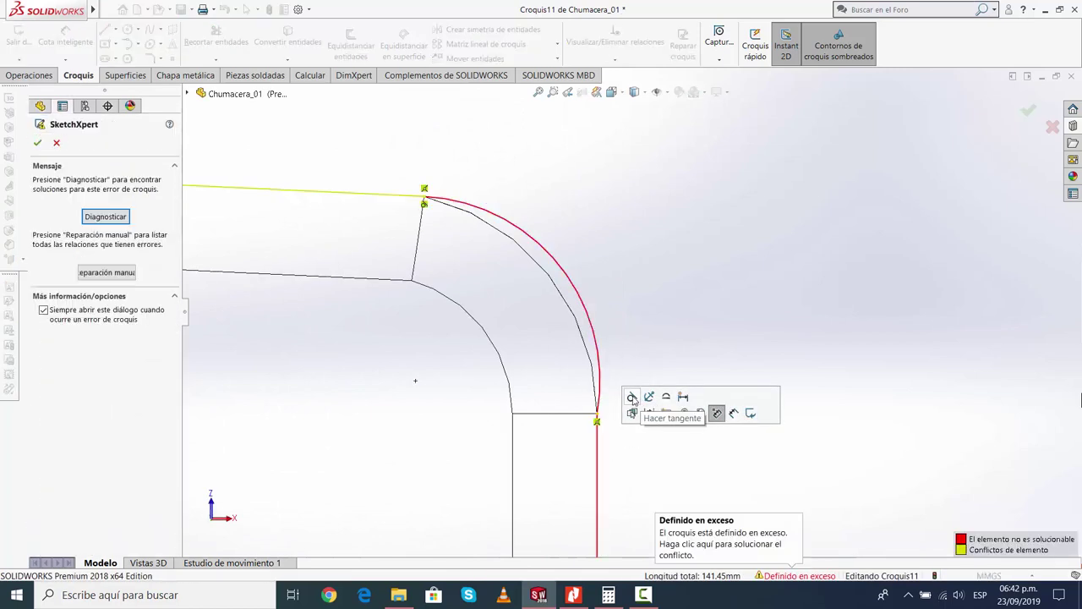
# Use SketchXpert to diagnose the over-definition and remove the conflicting Tangente19 relation
pyautogui.click(106, 217)
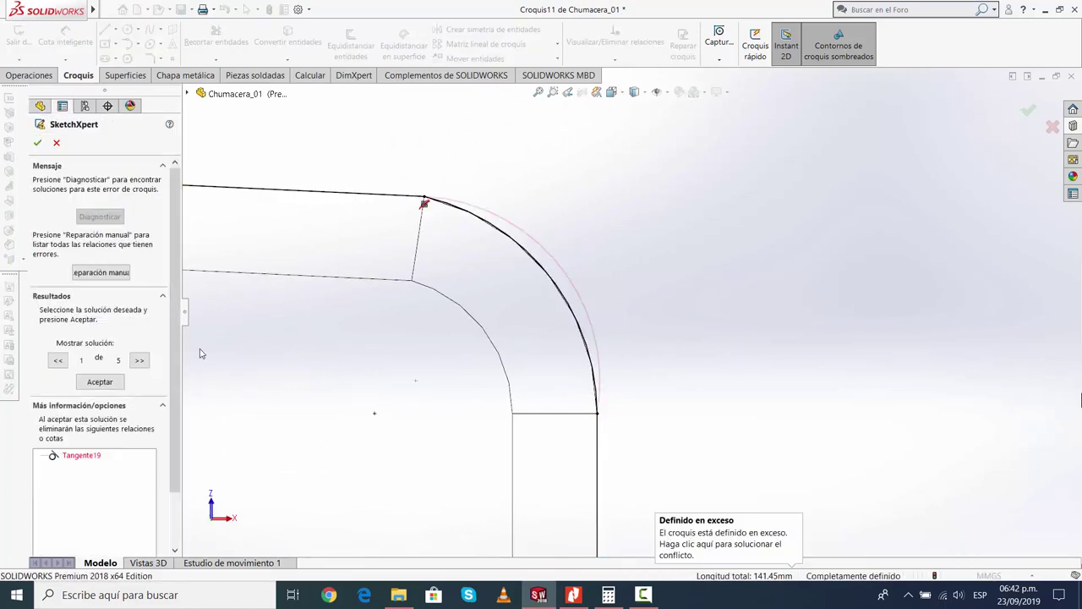
pyautogui.click(99, 460)
pyautogui.click(100, 382)
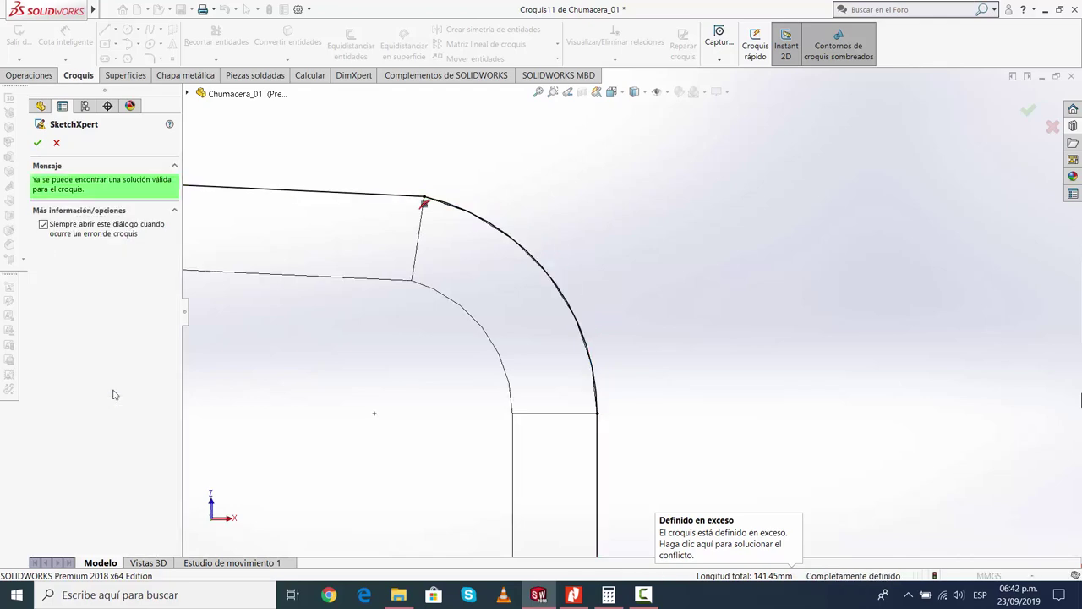
pyautogui.click(38, 143)
# Draw a tangent arc around the lower fillet corner from the vertical line's end
pyautogui.scroll(3, 662, 425)
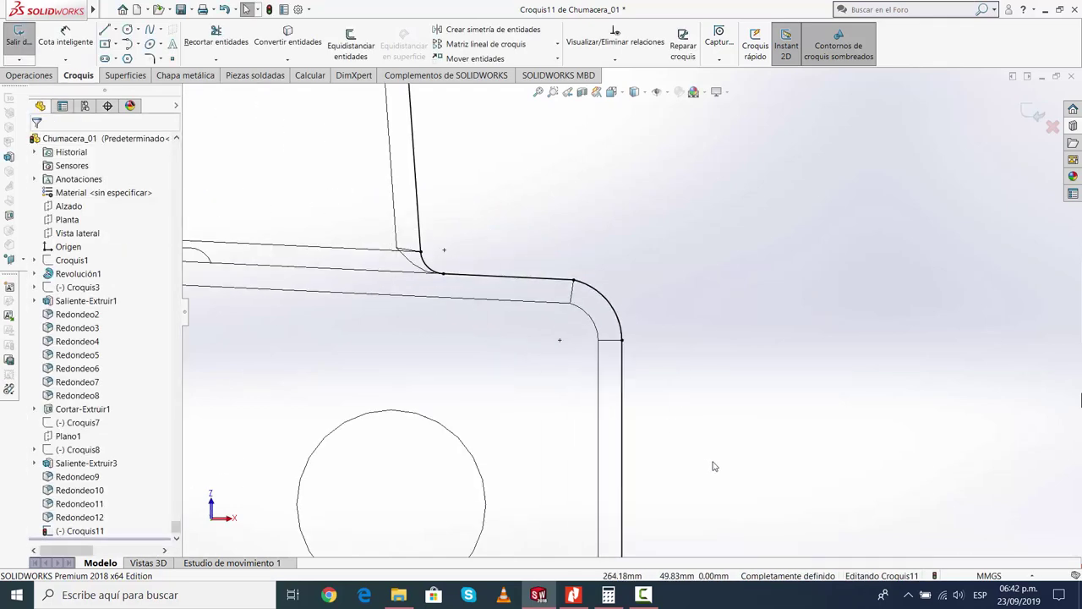
pyautogui.scroll(3, 713, 464)
pyautogui.scroll(-2, 713, 463)
pyautogui.scroll(3, 677, 423)
pyautogui.scroll(-4, 635, 381)
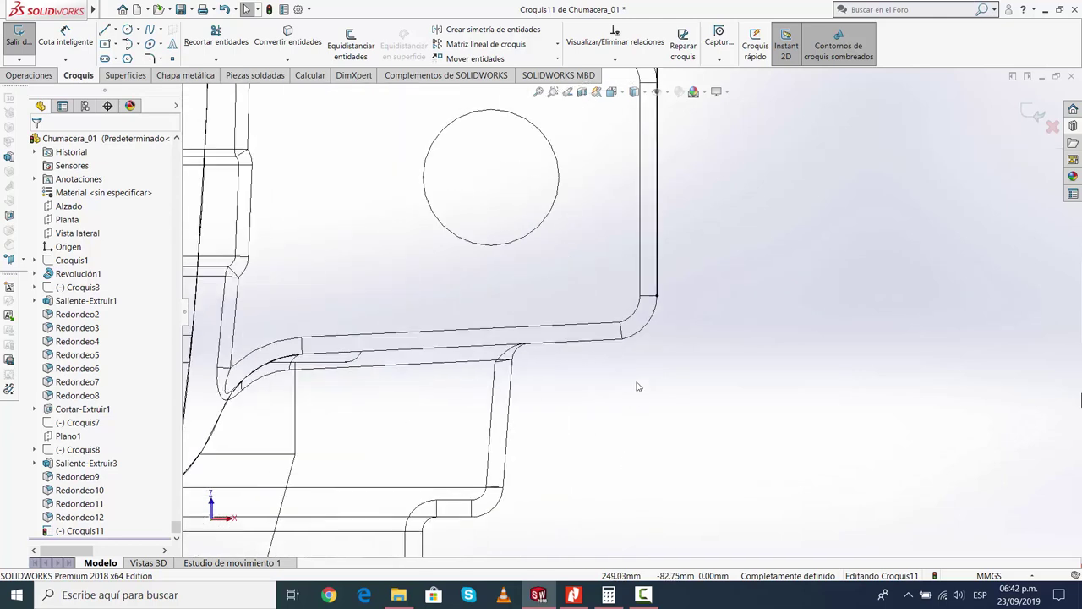
pyautogui.scroll(-2, 698, 344)
pyautogui.scroll(-2, 708, 319)
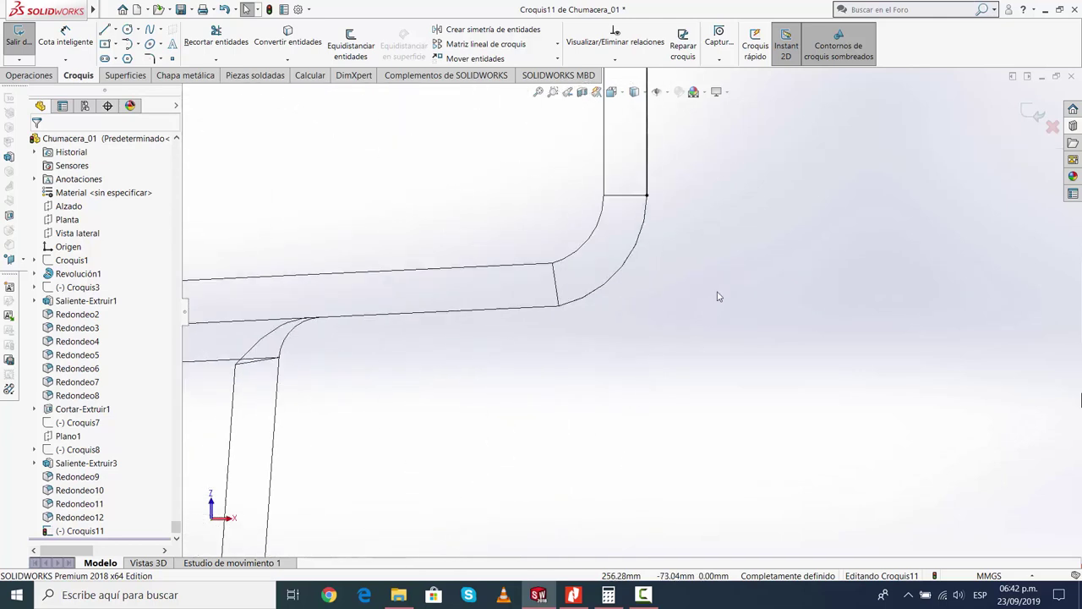
pyautogui.click(127, 43)
pyautogui.click(647, 195)
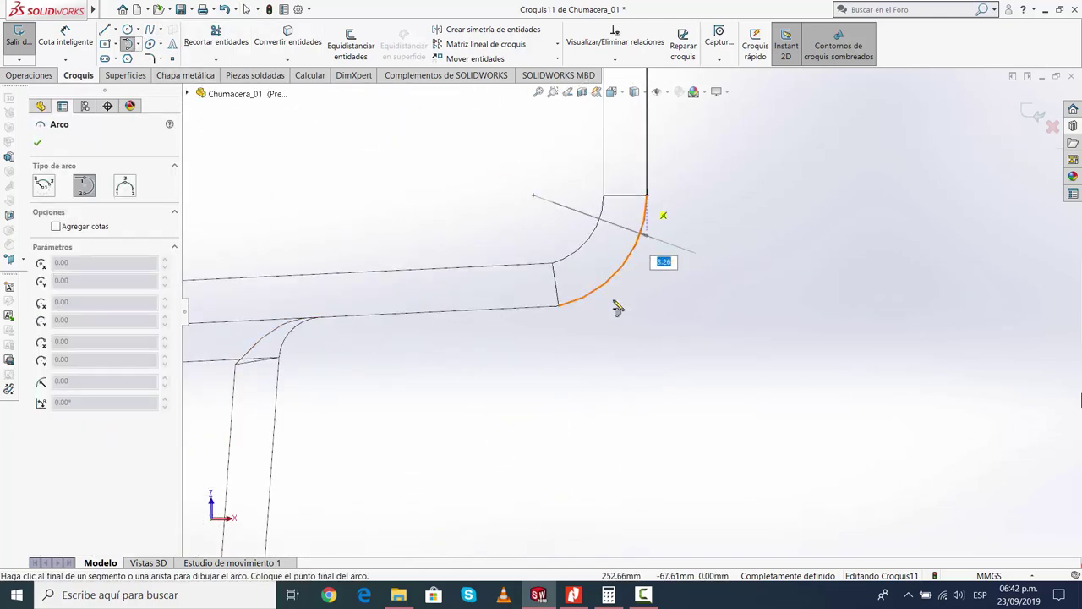
pyautogui.click(558, 305)
# Start a straight line from the lower fillet arc's end, then stop drawing
pyautogui.click(104, 30)
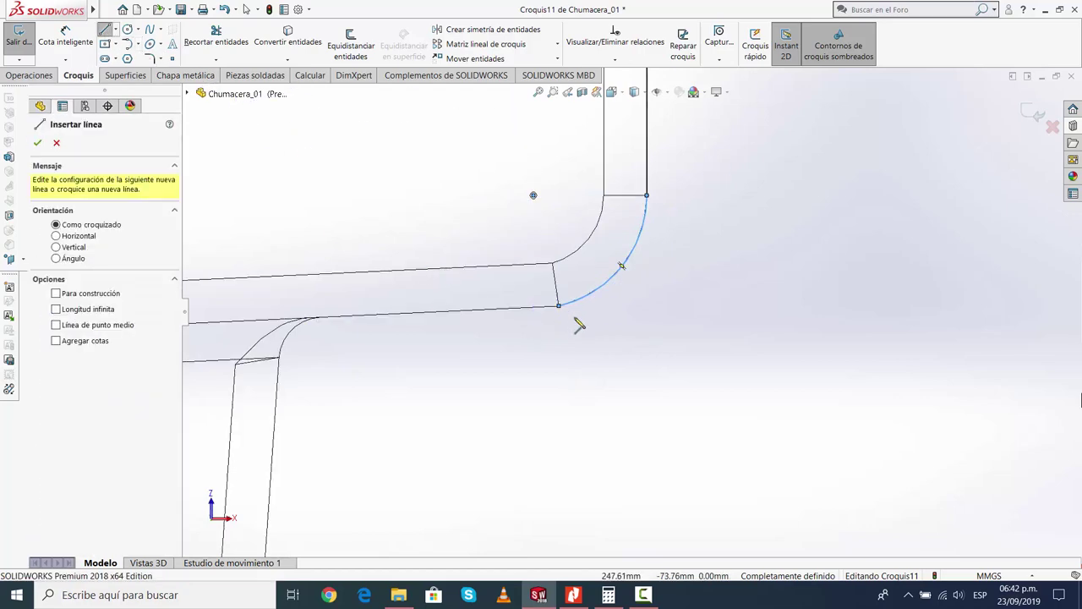
pyautogui.click(558, 306)
pyautogui.scroll(3, 580, 411)
pyautogui.scroll(1, 592, 336)
pyautogui.scroll(-3, 592, 337)
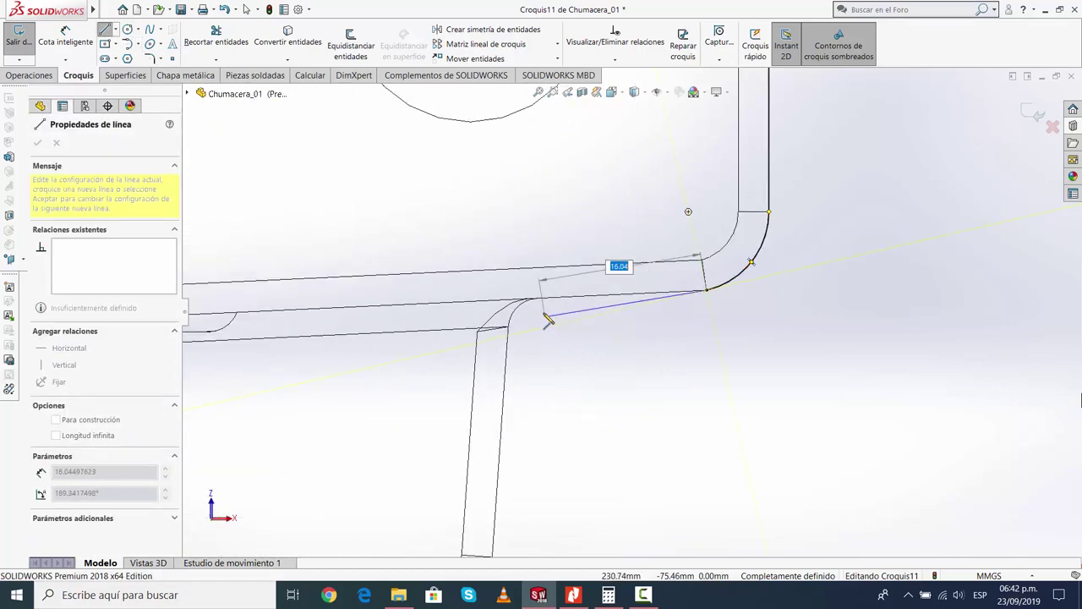
pyautogui.scroll(-1, 551, 314)
pyautogui.scroll(1, 599, 326)
pyautogui.scroll(2, 749, 411)
pyautogui.scroll(3, 779, 399)
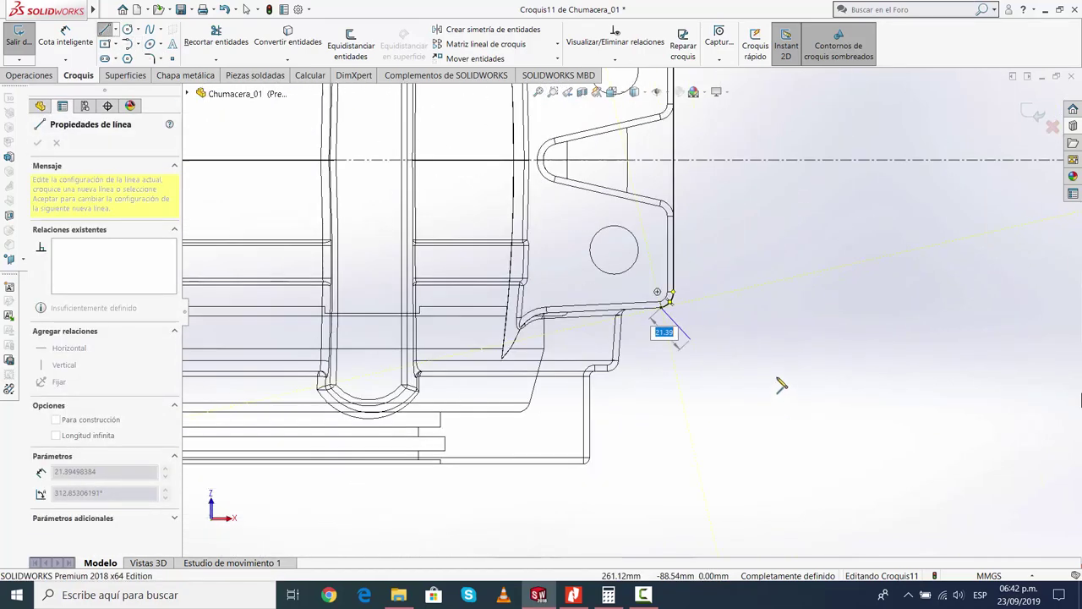
pyautogui.press('Escape')
# Inspect the fillet arc's radius and the vertical line's properties
pyautogui.click(664, 298)
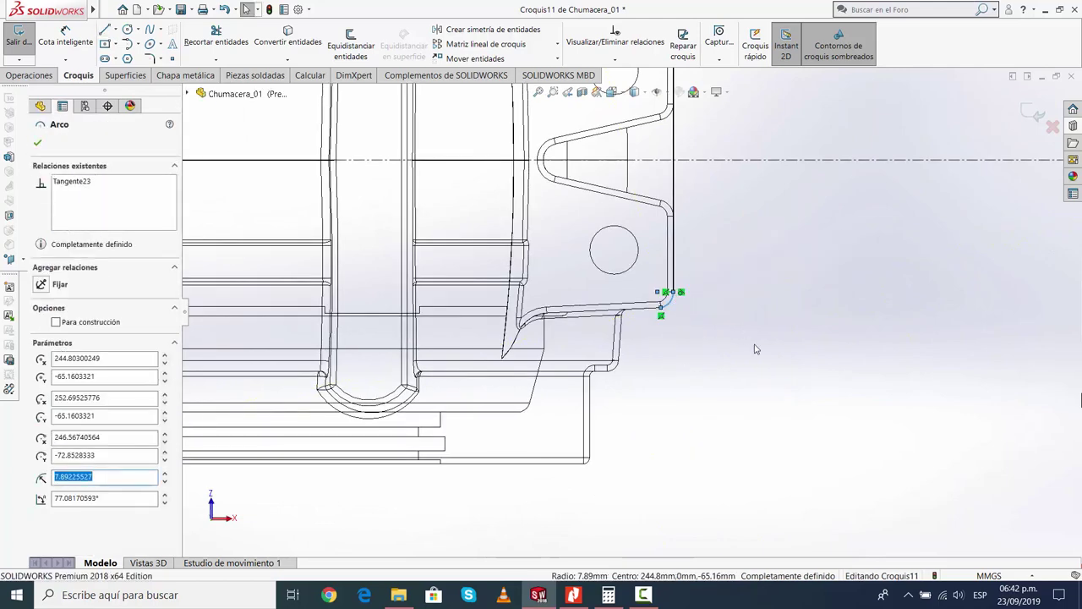
pyautogui.click(687, 262)
pyautogui.click(674, 271)
pyautogui.press('Escape')
pyautogui.scroll(2, 668, 253)
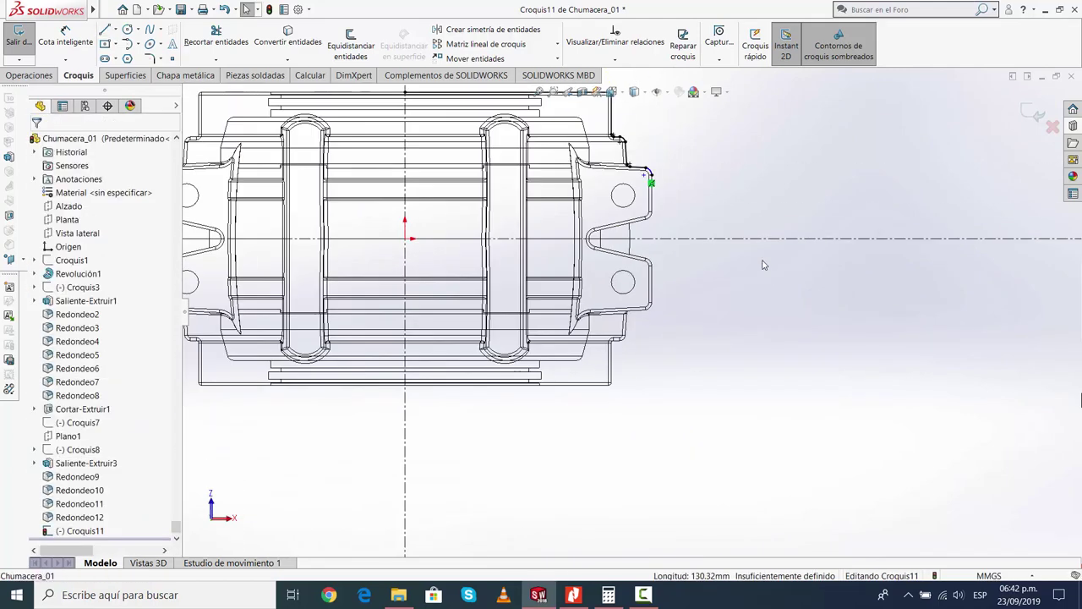
pyautogui.scroll(-3, 663, 203)
pyautogui.scroll(-2, 650, 232)
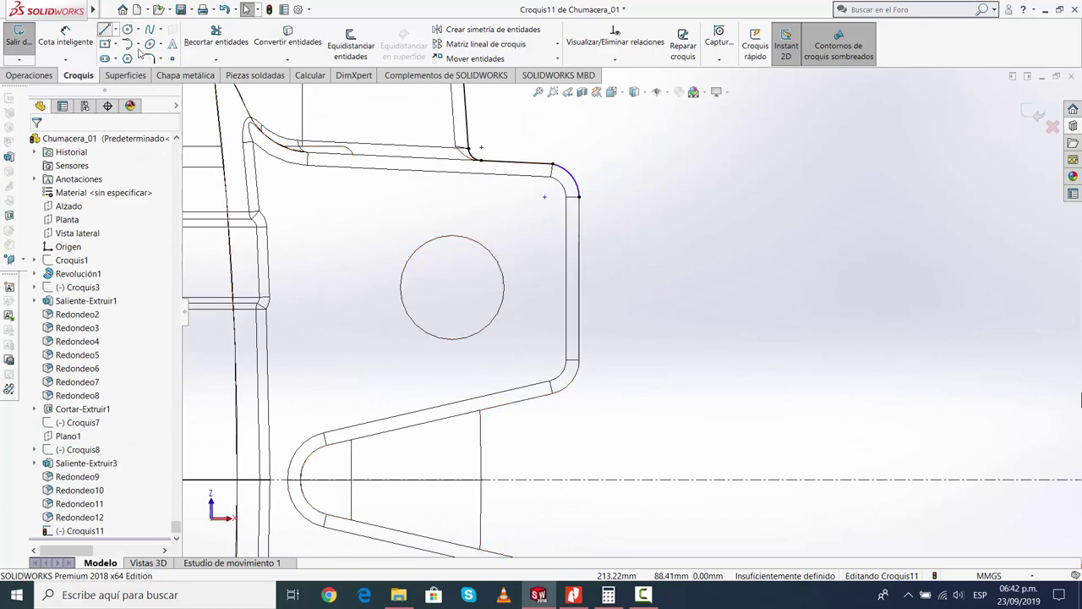
# Draw a vertical line of about 63.47 mm from the upper fillet down to the centreline
pyautogui.press('l')
pyautogui.click(578, 196)
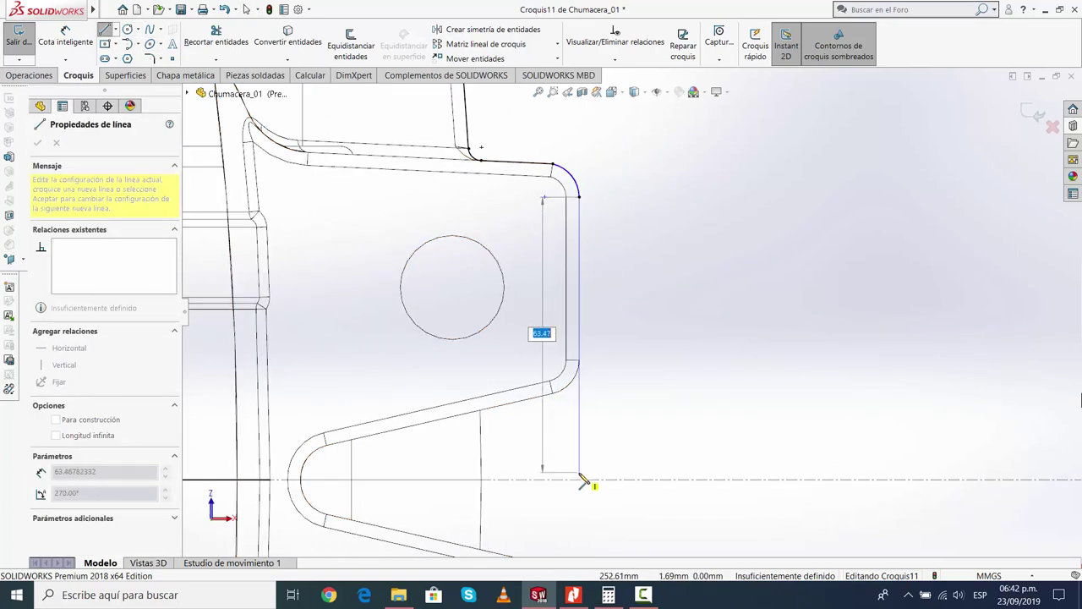
pyautogui.click(579, 480)
pyautogui.press('Escape')
pyautogui.scroll(2, 719, 376)
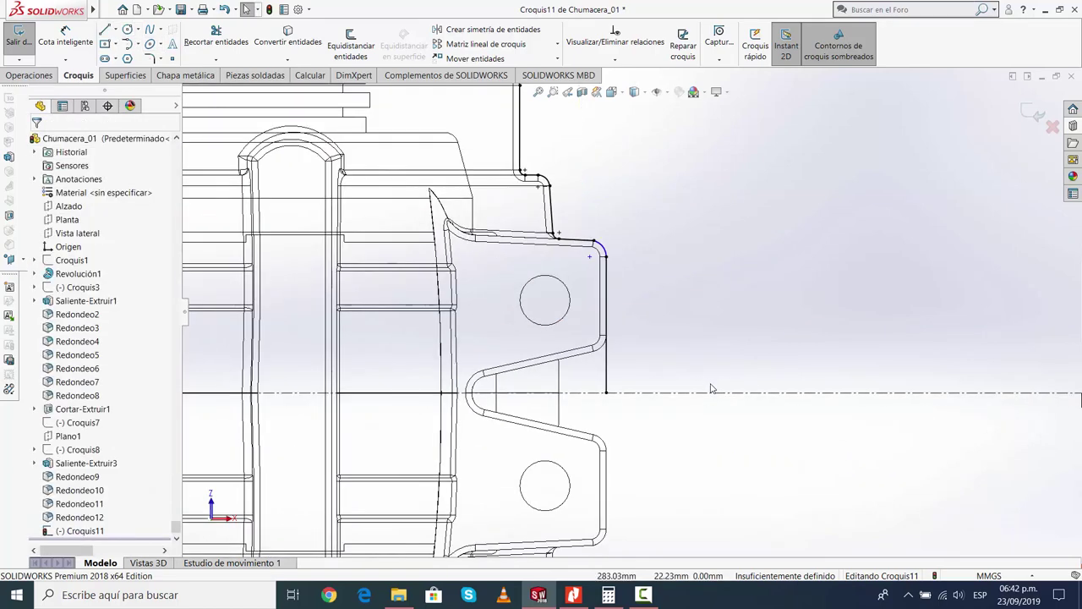
pyautogui.scroll(-2, 643, 304)
pyautogui.scroll(-2, 612, 273)
pyautogui.scroll(-3, 612, 273)
# Add a tangent relation between Arco5 and Línea11, then undo it and zoom out to the contour
pyautogui.scroll(-2, 573, 249)
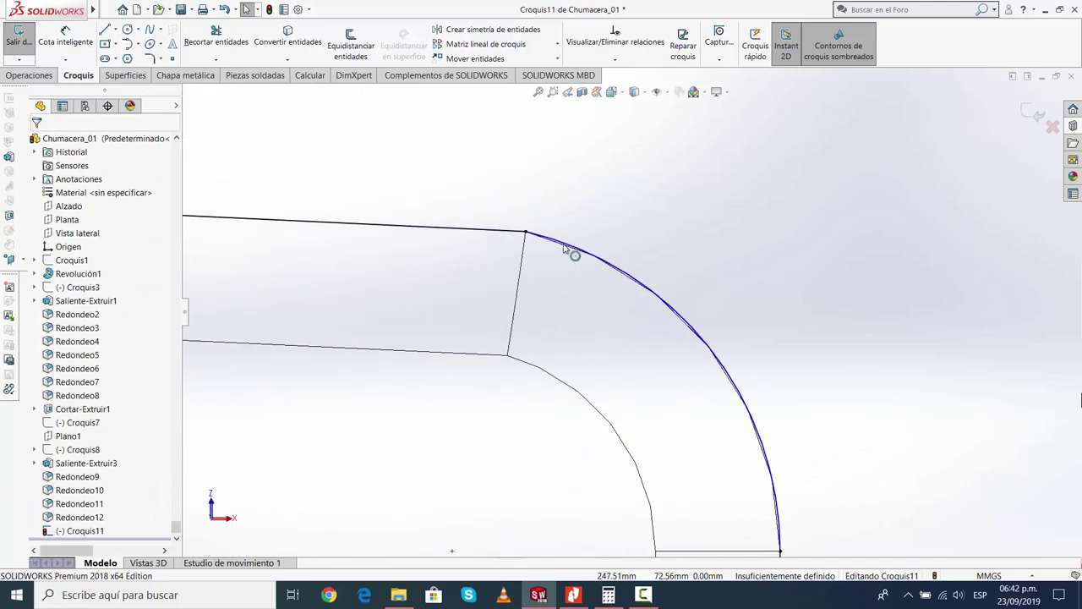
pyautogui.click(578, 256)
pyautogui.keyDown('ctrl'); pyautogui.click(515, 236); pyautogui.keyUp('ctrl')
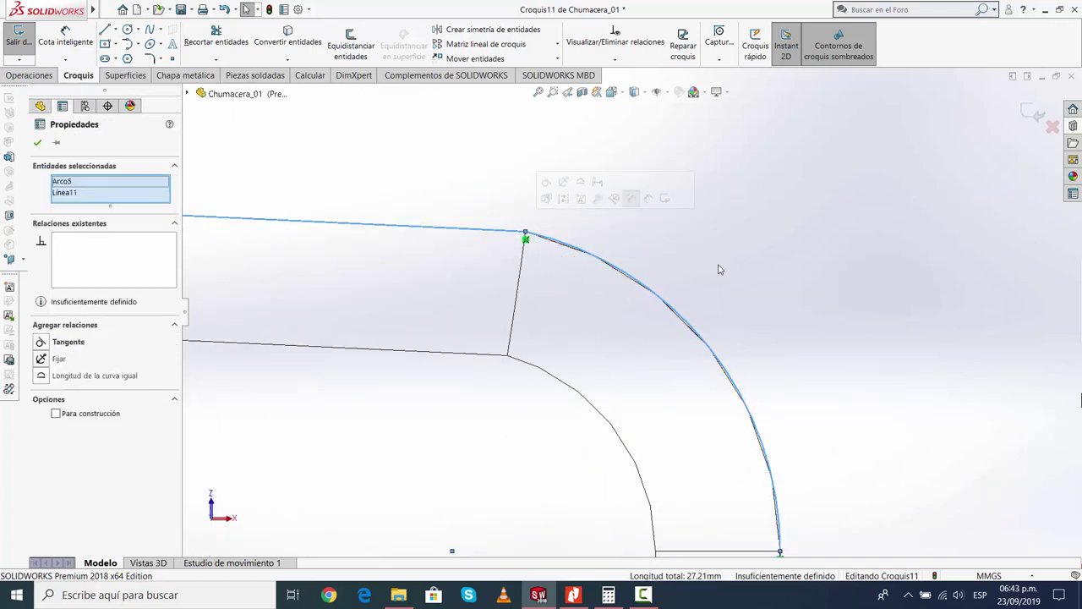
pyautogui.click(54, 342)
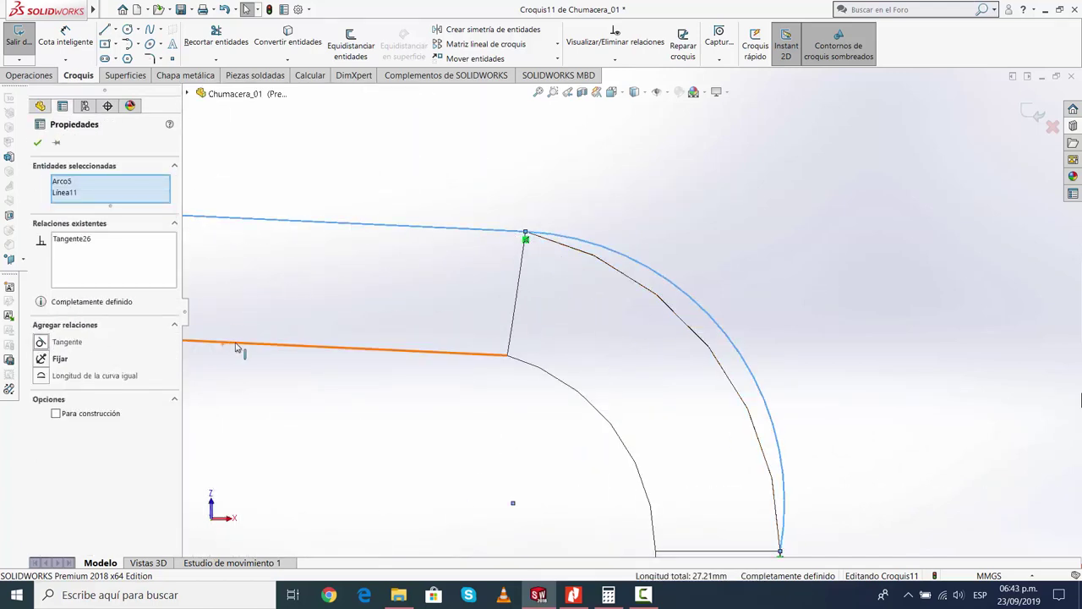
pyautogui.press('Escape')
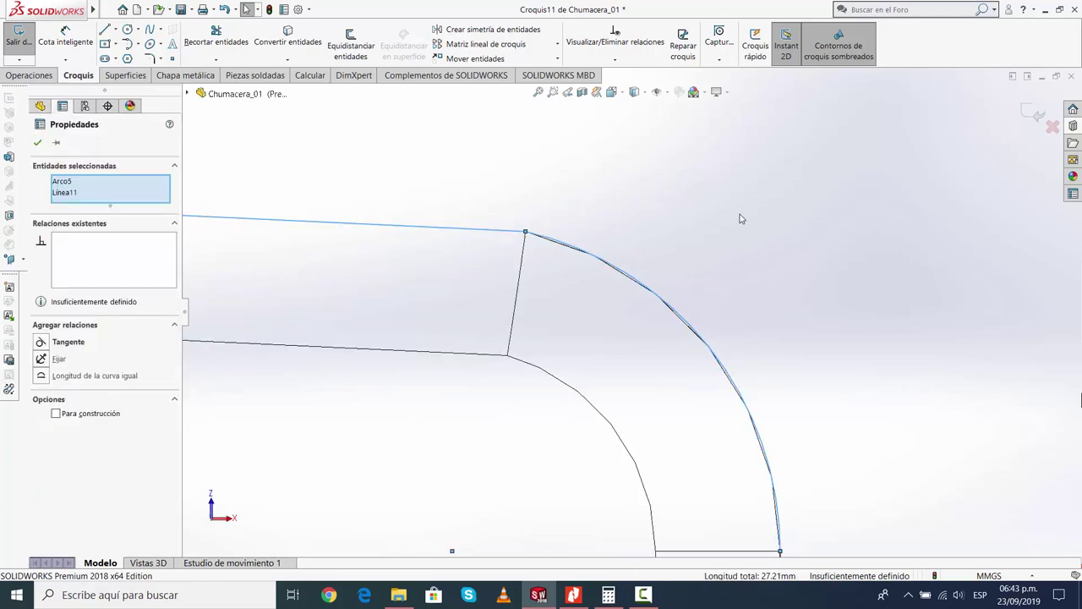
pyautogui.scroll(2, 756, 271)
pyautogui.scroll(2, 760, 277)
pyautogui.scroll(2, 759, 277)
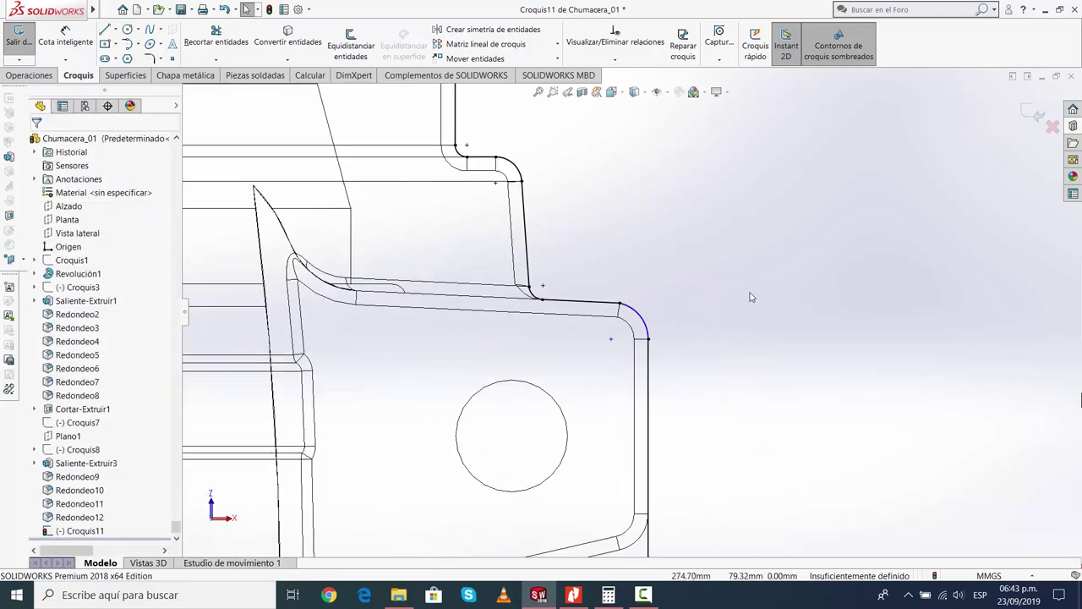
pyautogui.scroll(2, 752, 297)
pyautogui.scroll(2, 692, 331)
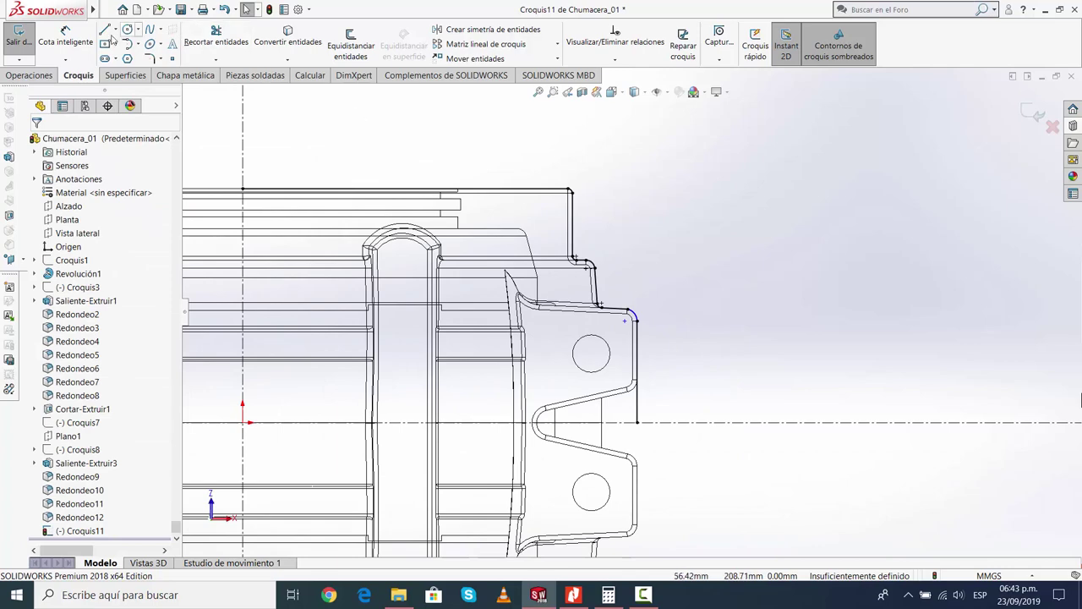
# Mirror the right-side contour and Línea3 about the horizontal centreline Línea1
pyautogui.click(486, 29)
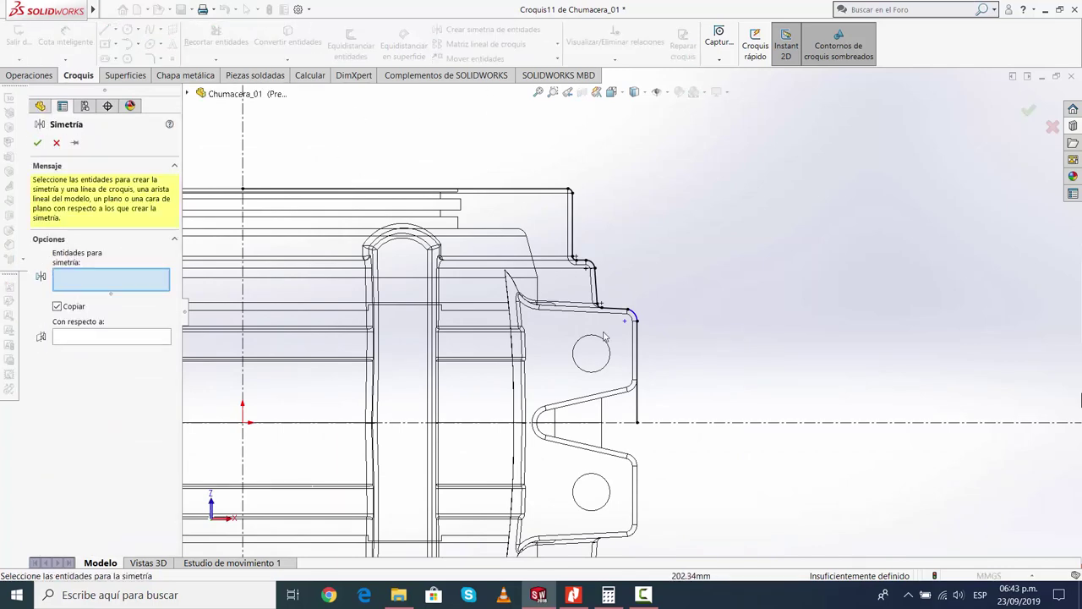
pyautogui.moveTo(749, 423); pyautogui.dragTo(513, 198)
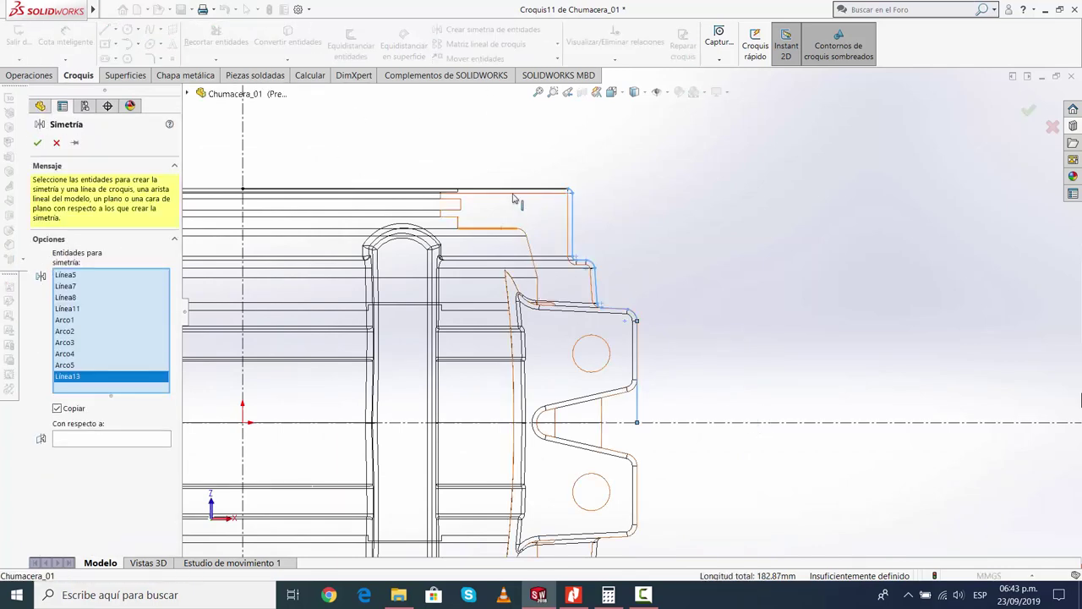
pyautogui.click(513, 191)
pyautogui.rightClick(734, 347)
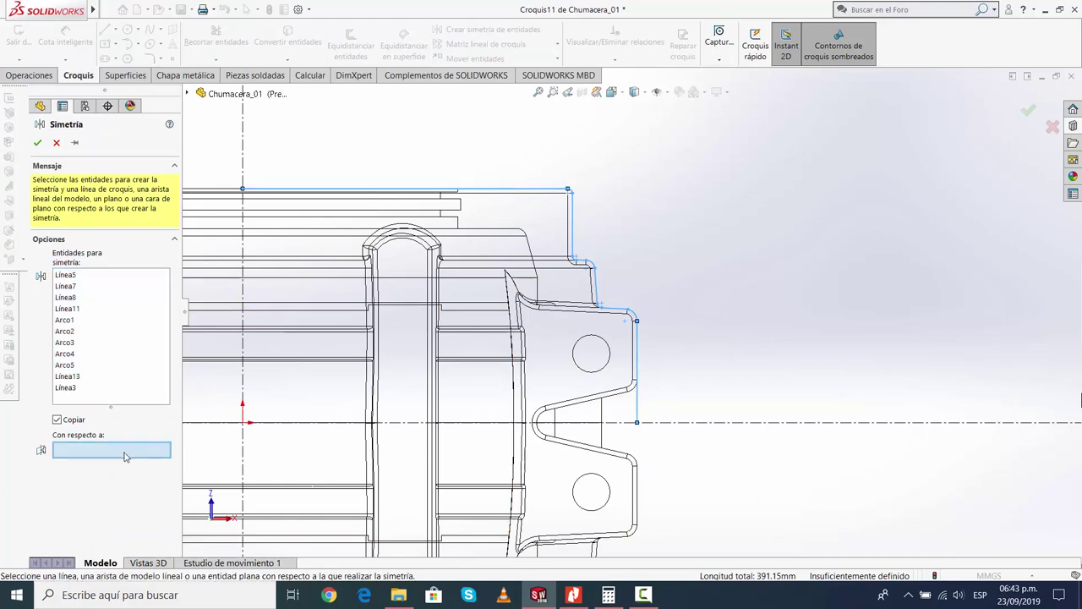
pyautogui.click(755, 422)
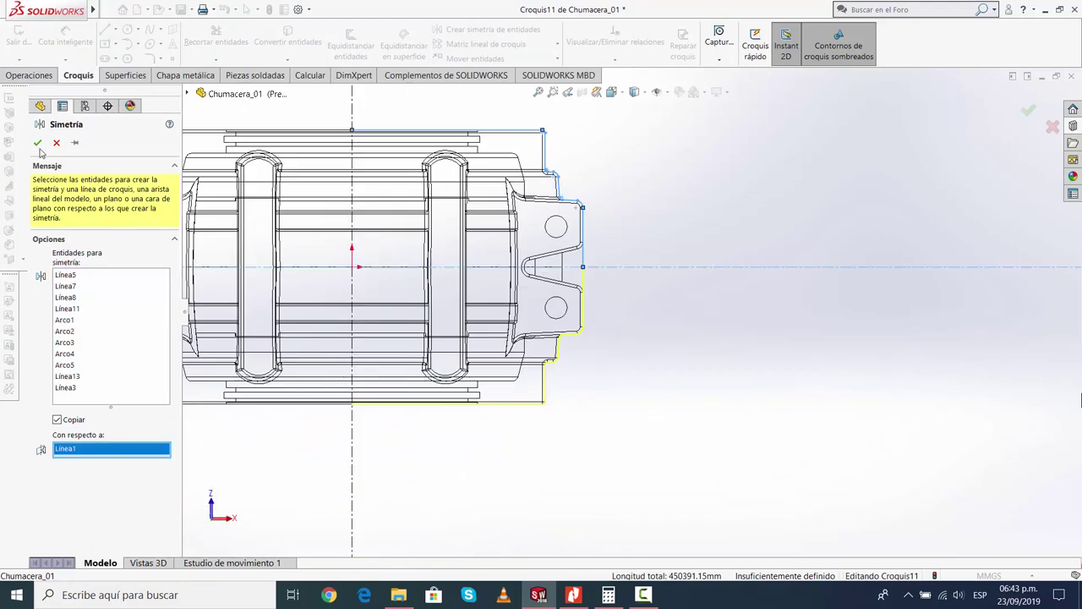
pyautogui.click(37, 143)
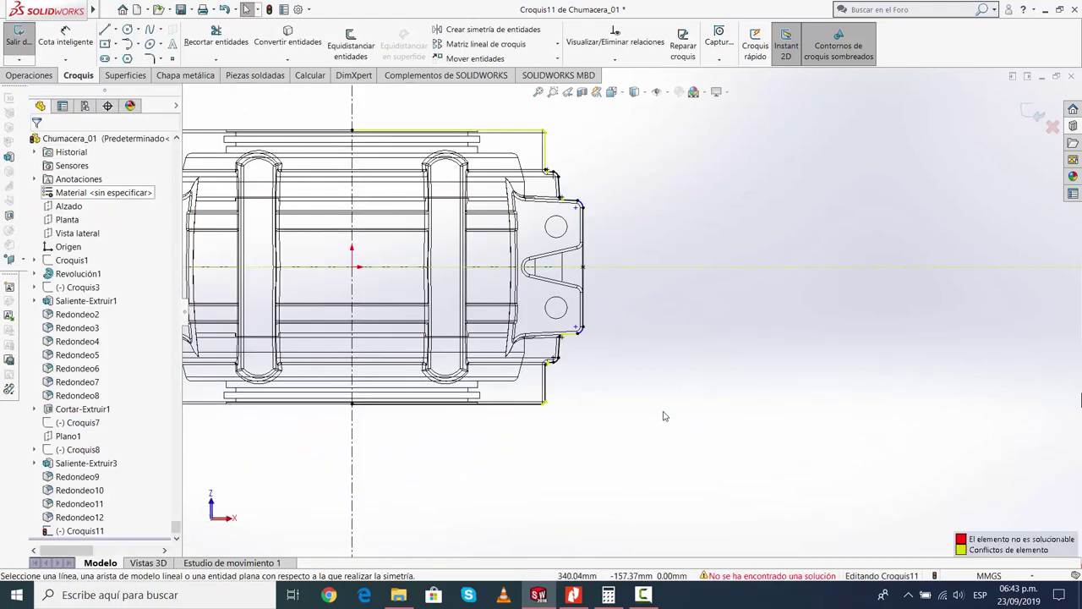
# Diagnose the mirror conflict in SketchXpert and browse the proposed solutions without applying one
pyautogui.click(744, 576)
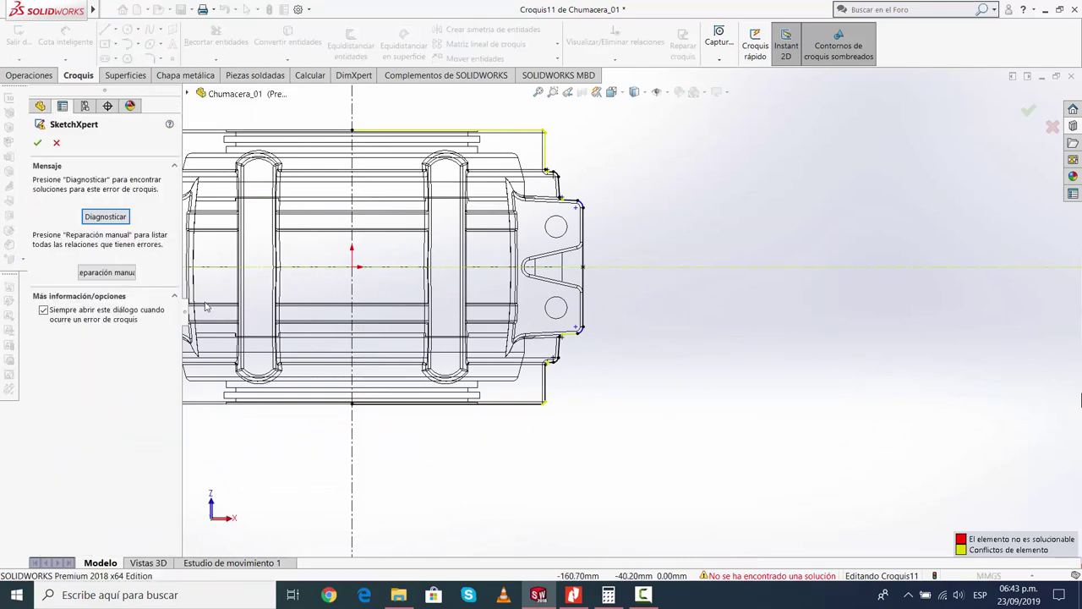
pyautogui.press('Return')
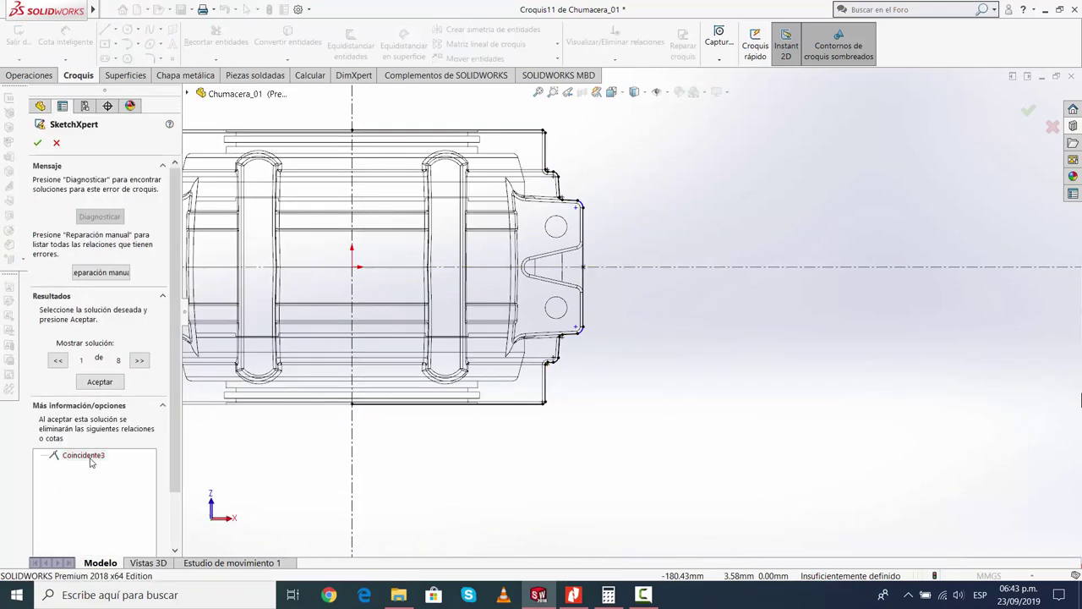
pyautogui.click(140, 360)
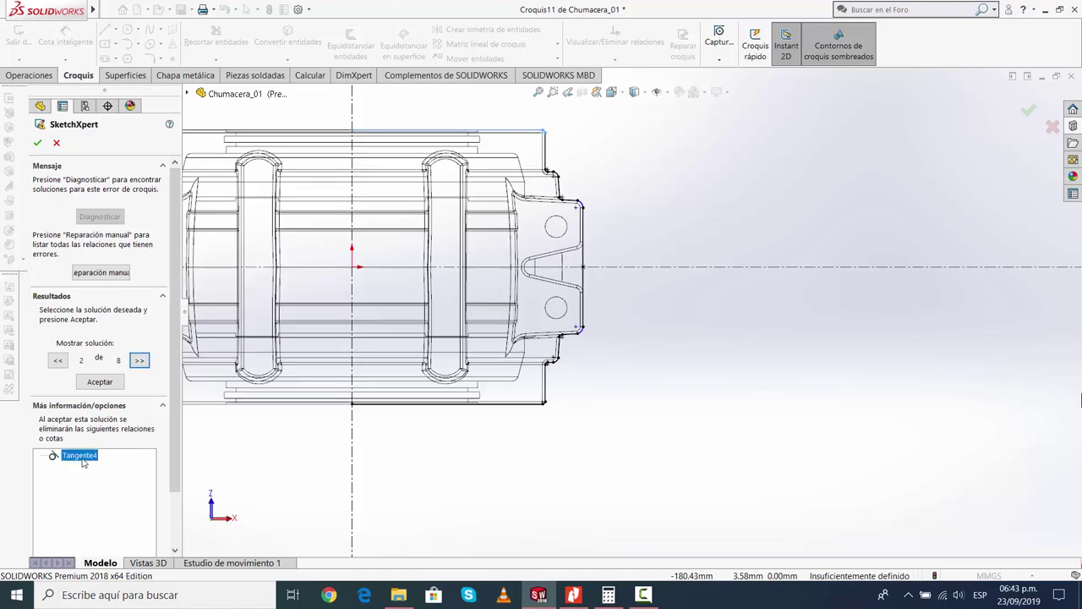
pyautogui.click(138, 361)
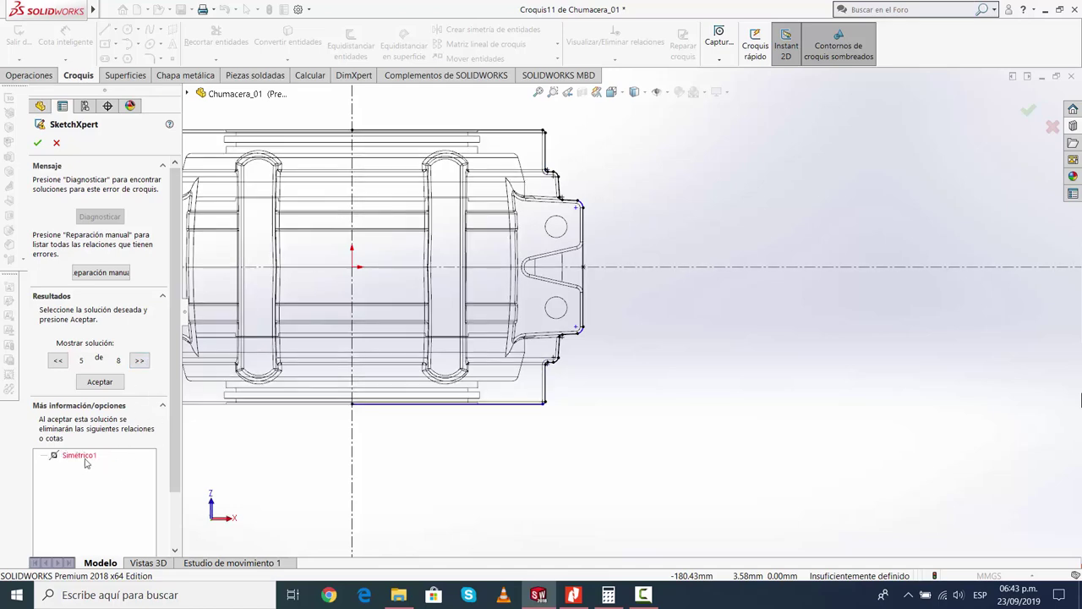
pyautogui.click(140, 361)
pyautogui.click(139, 361)
pyautogui.click(140, 362)
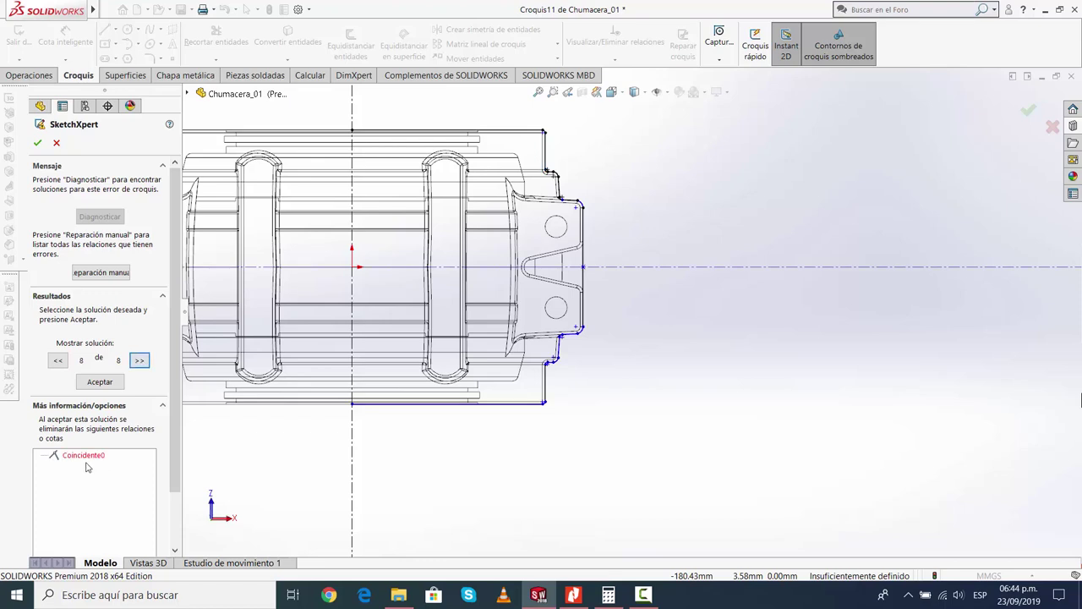
pyautogui.click(84, 456)
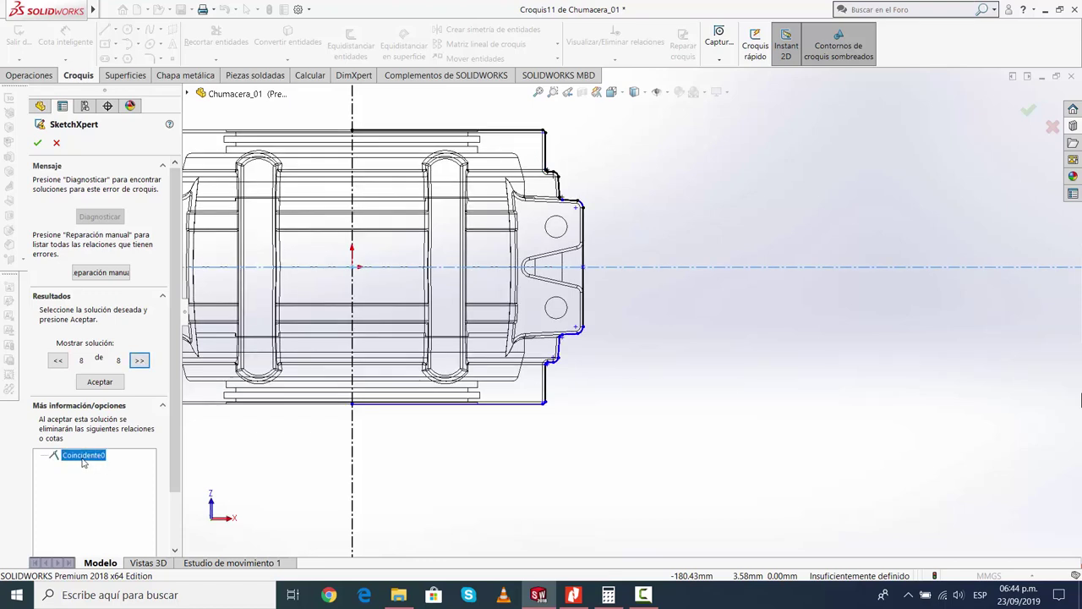
pyautogui.click(139, 361)
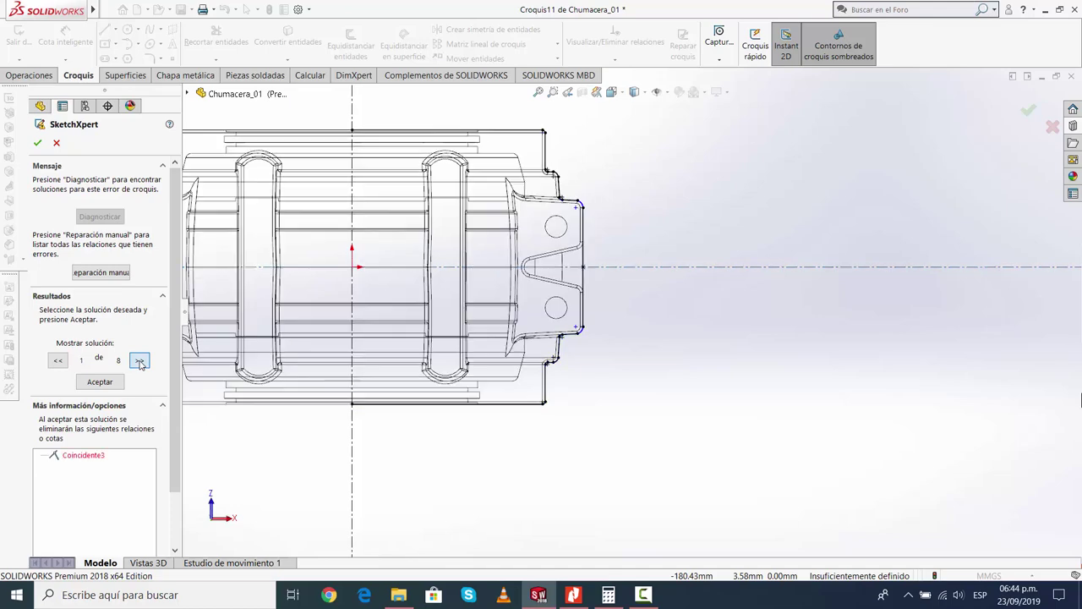
pyautogui.click(95, 457)
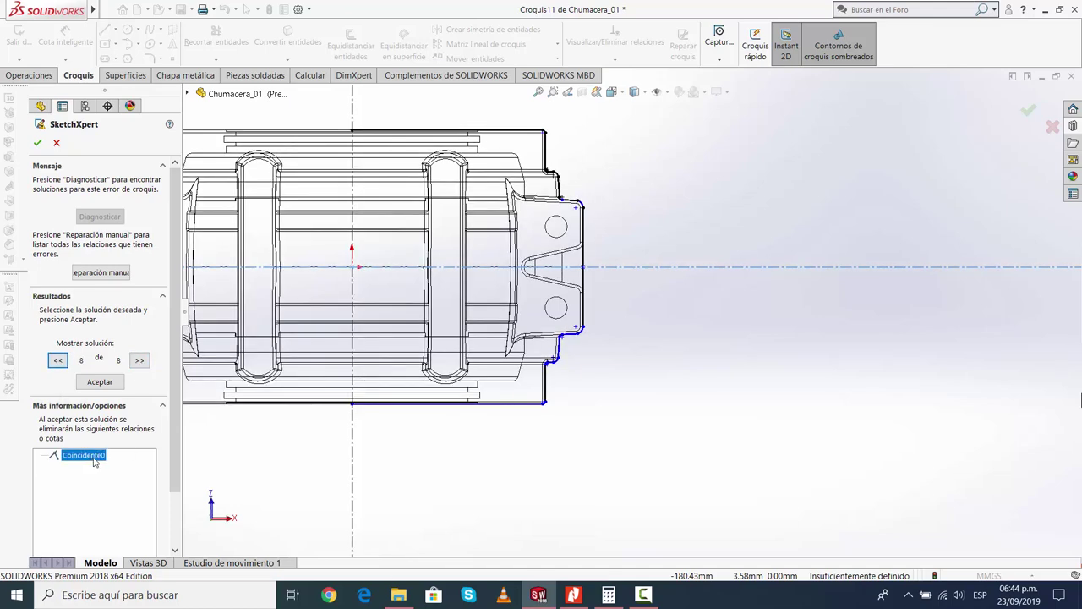
pyautogui.click(140, 360)
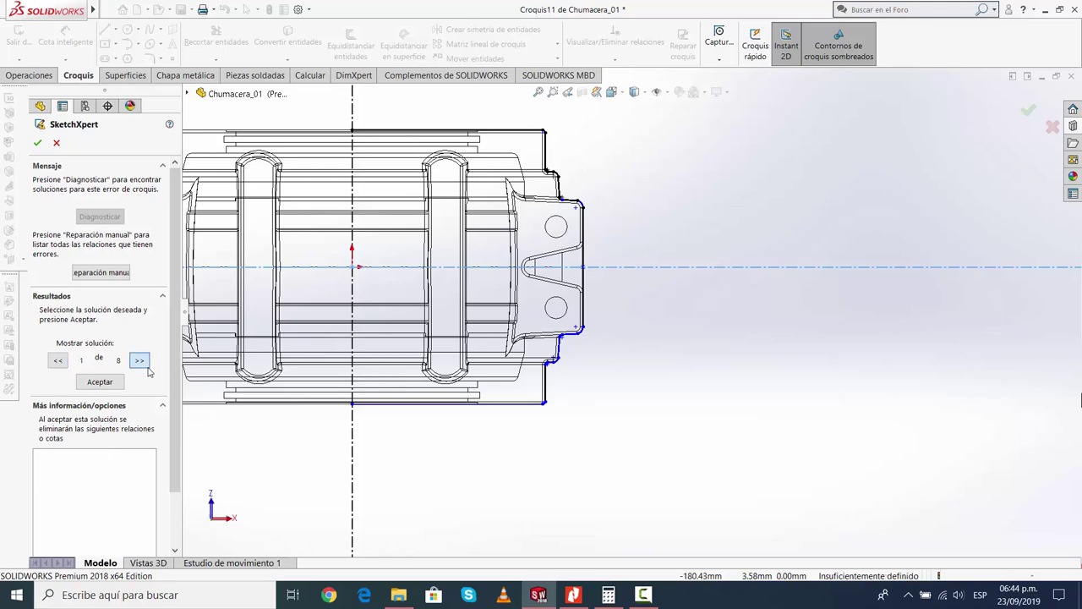
pyautogui.click(100, 381)
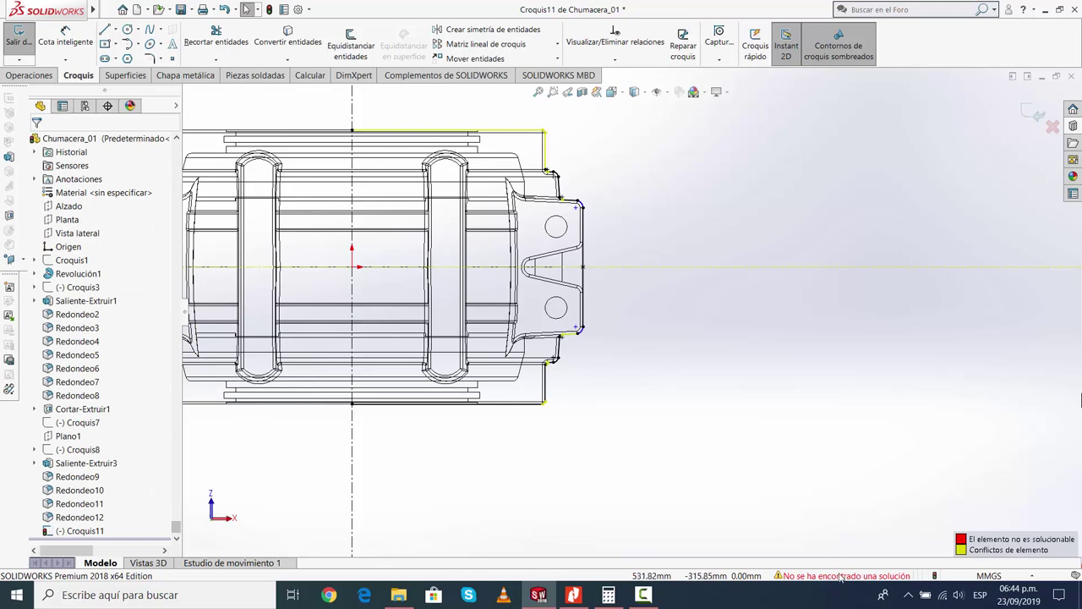
# Rediagnose and accept the solution removing Coincidente3, then close SketchXpert
pyautogui.click(842, 578)
pyautogui.click(106, 216)
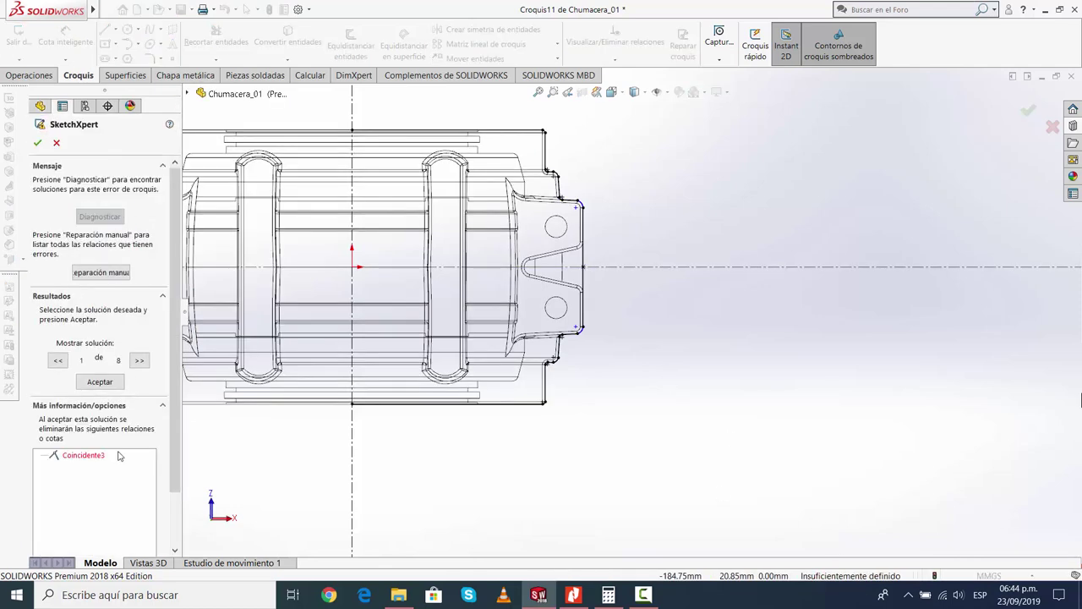
pyautogui.click(85, 456)
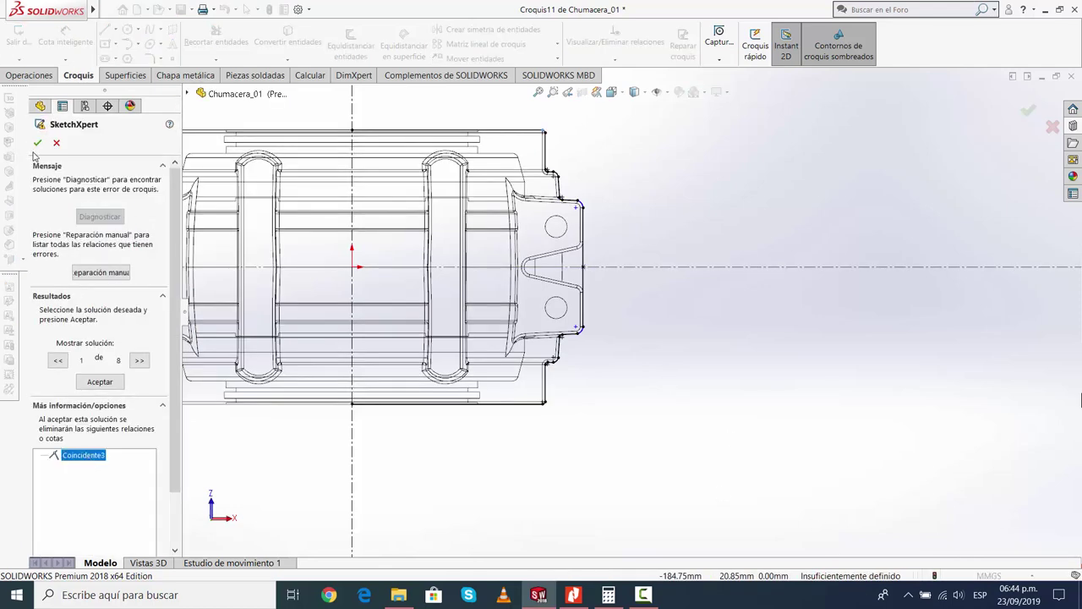
pyautogui.click(100, 381)
pyautogui.click(37, 143)
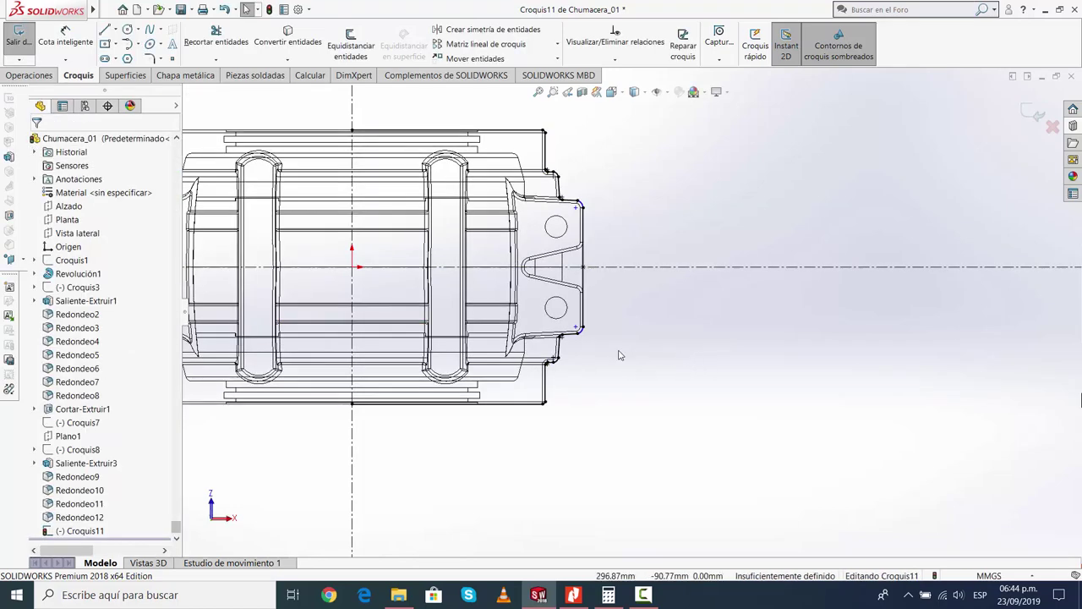
# Start Simetría and select the right-half outline lines and arcs, from the bottom edge up to Línea13
pyautogui.scroll(-5, 592, 346)
pyautogui.scroll(-3, 581, 334)
pyautogui.scroll(3, 600, 380)
pyautogui.scroll(2, 643, 398)
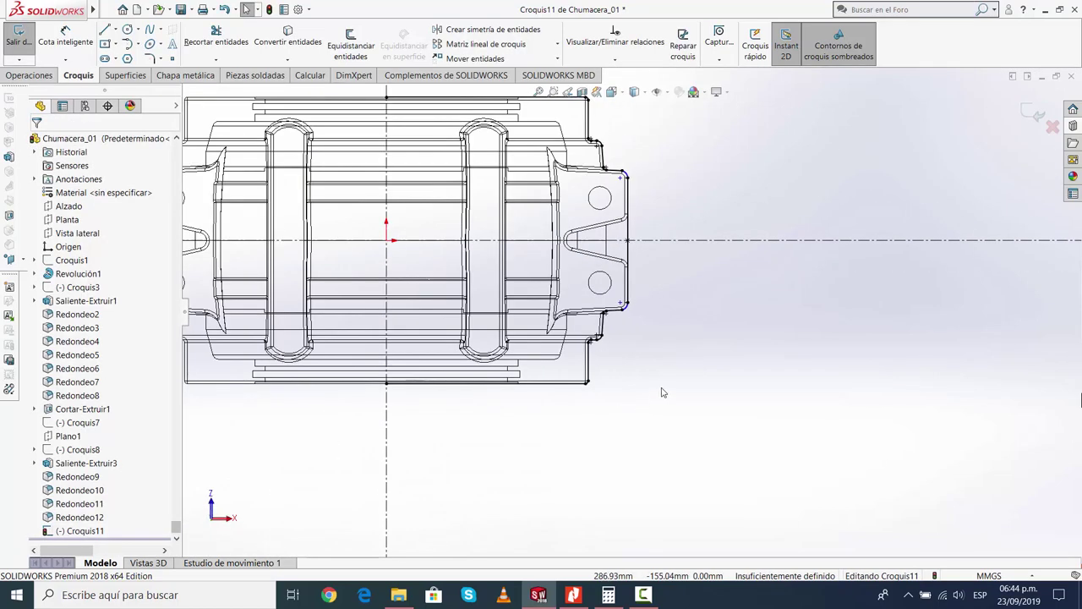
pyautogui.scroll(-1, 662, 338)
pyautogui.scroll(2, 647, 296)
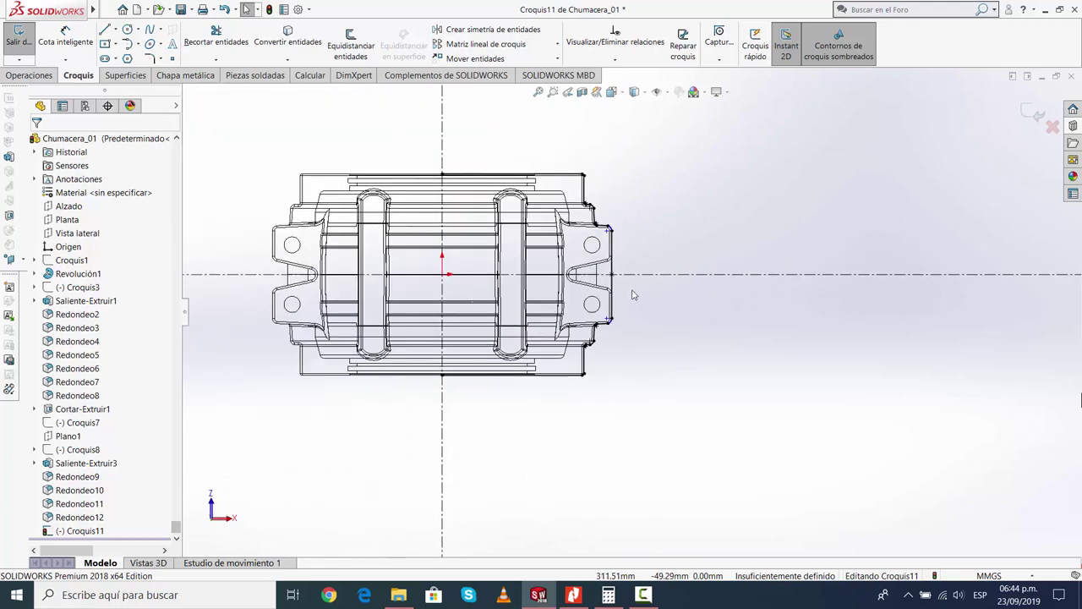
pyautogui.click(510, 32)
pyautogui.scroll(-4, 592, 381)
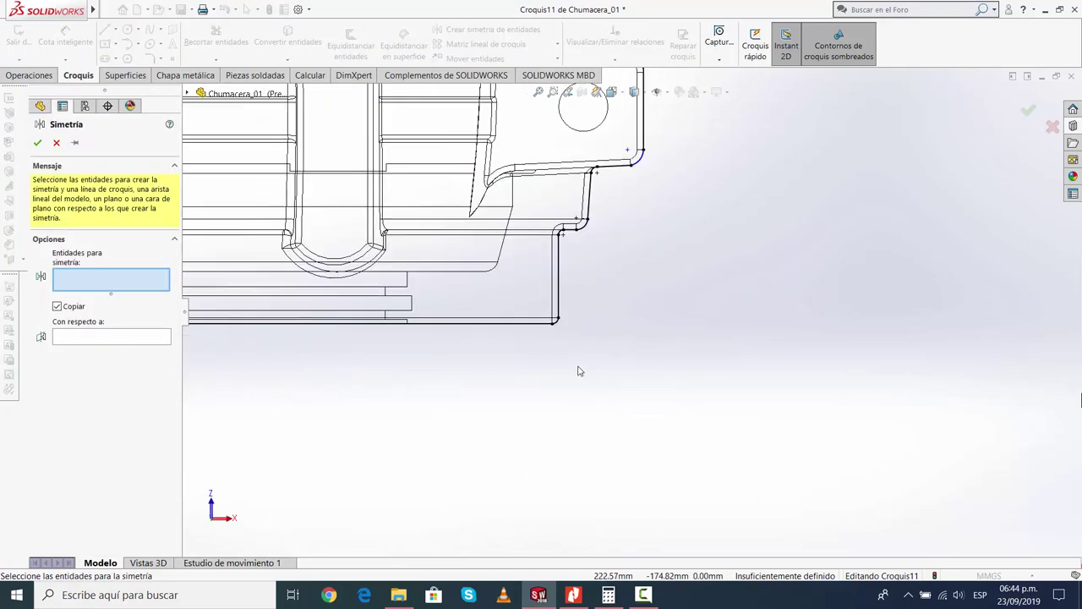
pyautogui.scroll(1, 533, 321)
pyautogui.click(529, 310)
pyautogui.click(555, 306)
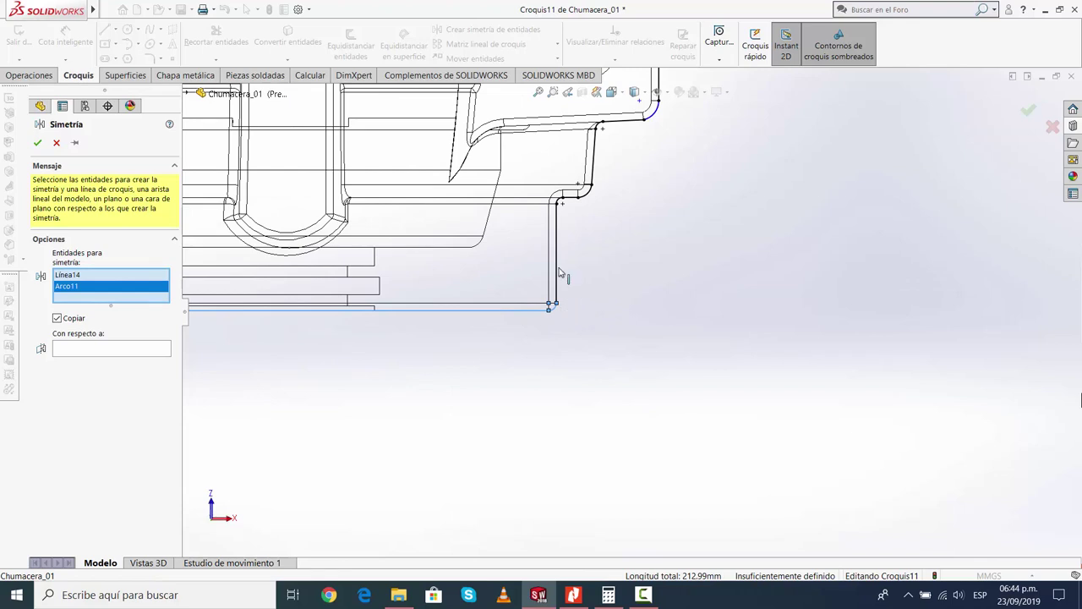
pyautogui.click(557, 273)
pyautogui.click(560, 200)
pyautogui.click(576, 201)
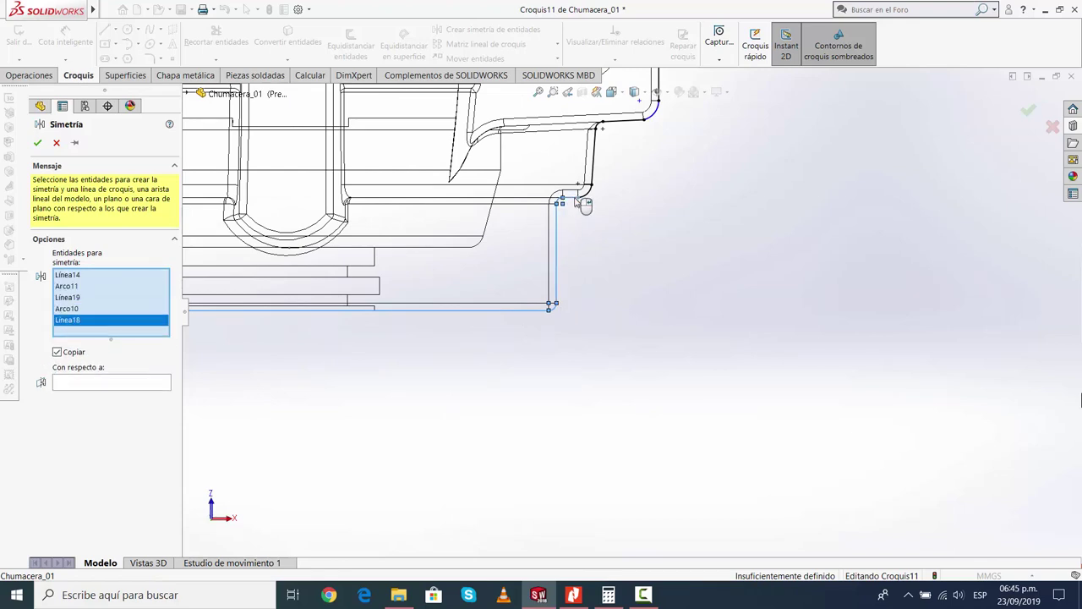
pyautogui.click(586, 191)
pyautogui.click(594, 161)
pyautogui.click(605, 125)
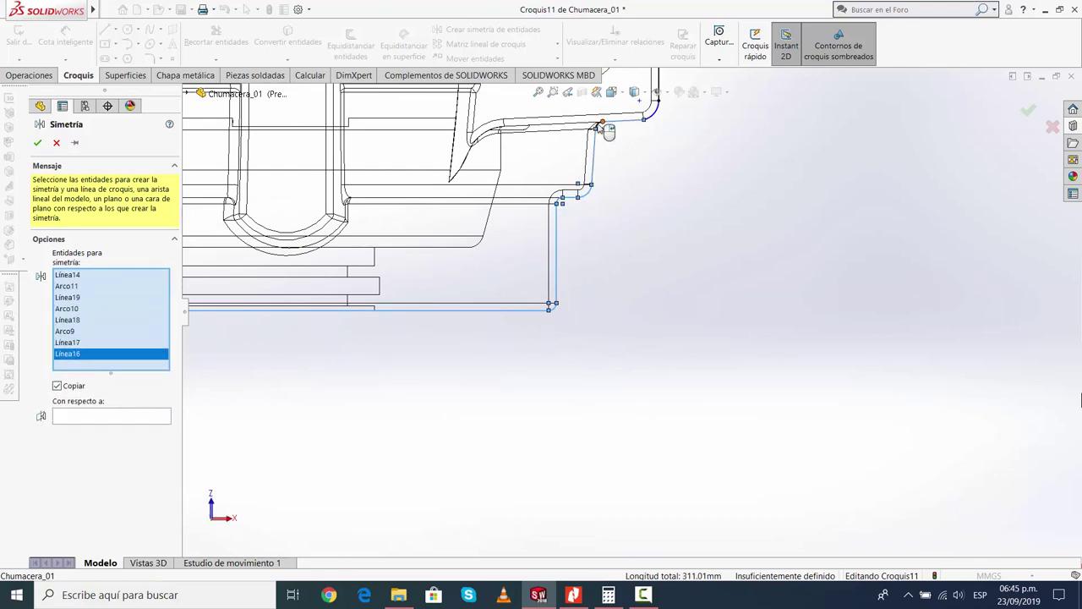
pyautogui.click(640, 126)
pyautogui.click(652, 108)
pyautogui.scroll(2, 676, 159)
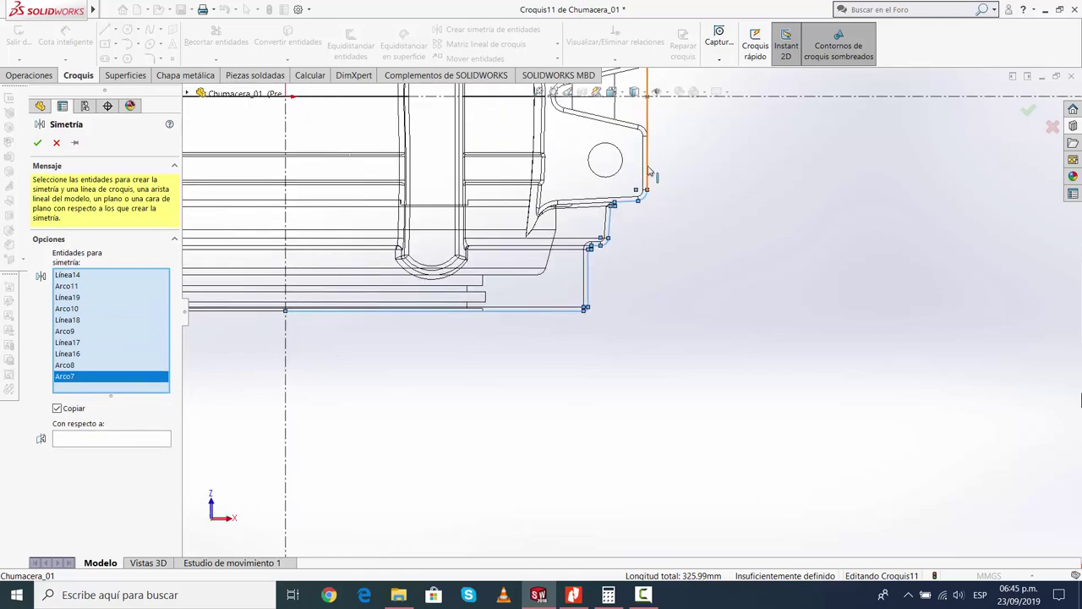
pyautogui.click(649, 172)
# Add the remaining outline entities, including Línea8, Arco3, Línea7, Arco2, Línea5, Arco1 and Línea3
pyautogui.scroll(1, 649, 173)
pyautogui.scroll(2, 651, 177)
pyautogui.scroll(-4, 655, 229)
pyautogui.scroll(-2, 656, 243)
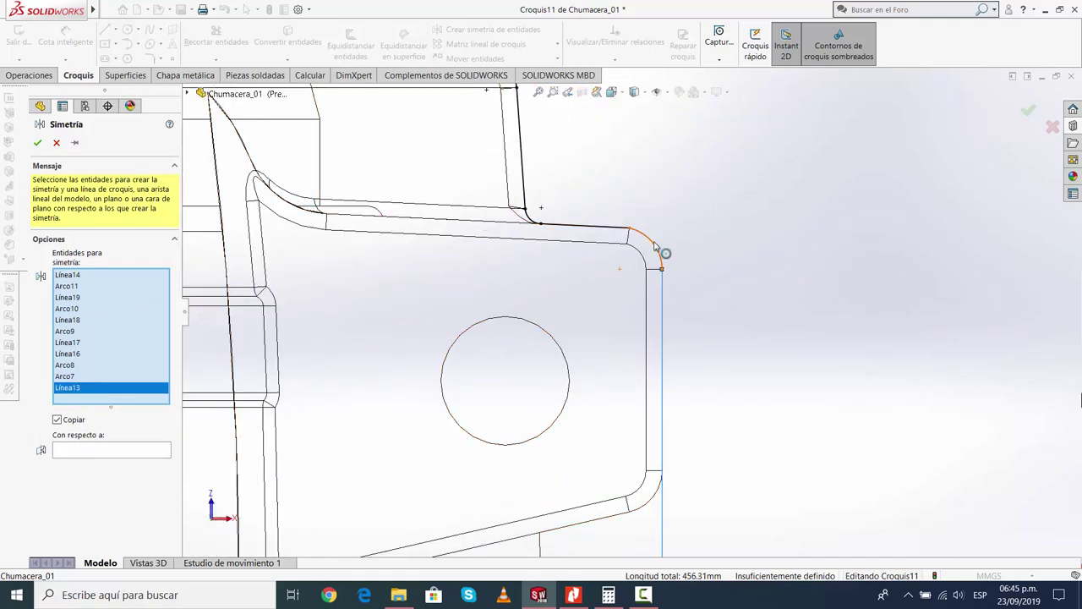
pyautogui.click(655, 245)
pyautogui.click(592, 226)
pyautogui.click(532, 216)
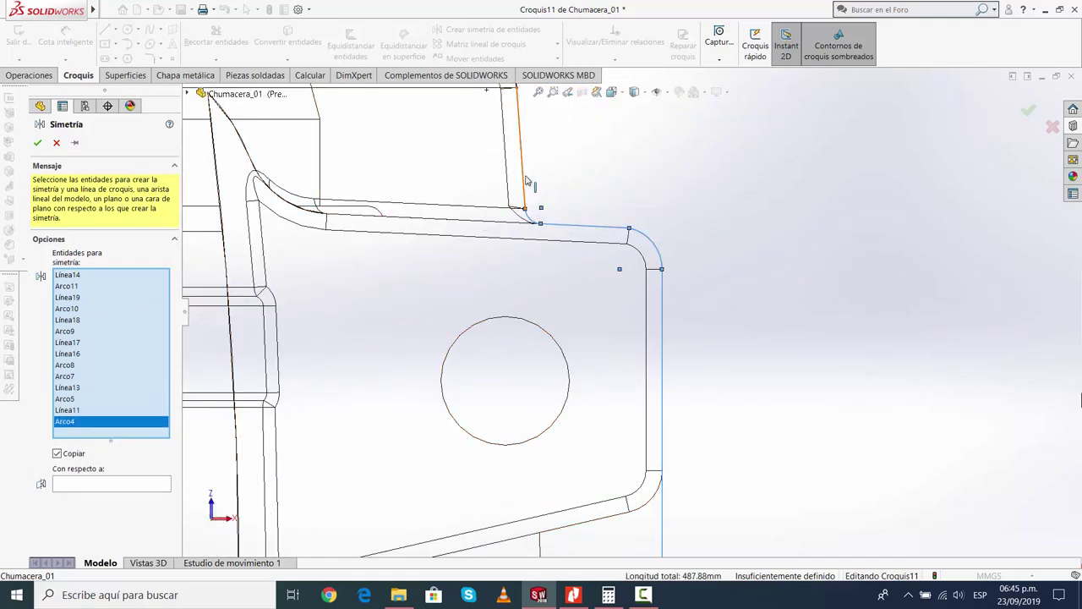
pyautogui.click(526, 180)
pyautogui.scroll(2, 526, 182)
pyautogui.scroll(-3, 554, 249)
pyautogui.click(556, 252)
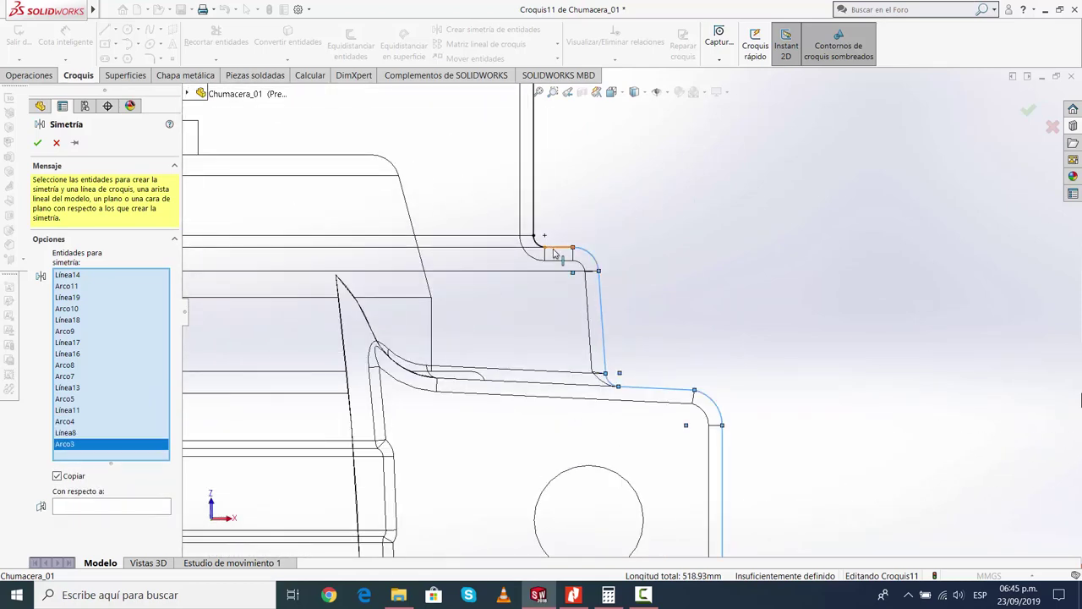
pyautogui.click(556, 252)
pyautogui.click(538, 251)
pyautogui.click(534, 195)
pyautogui.scroll(2, 596, 237)
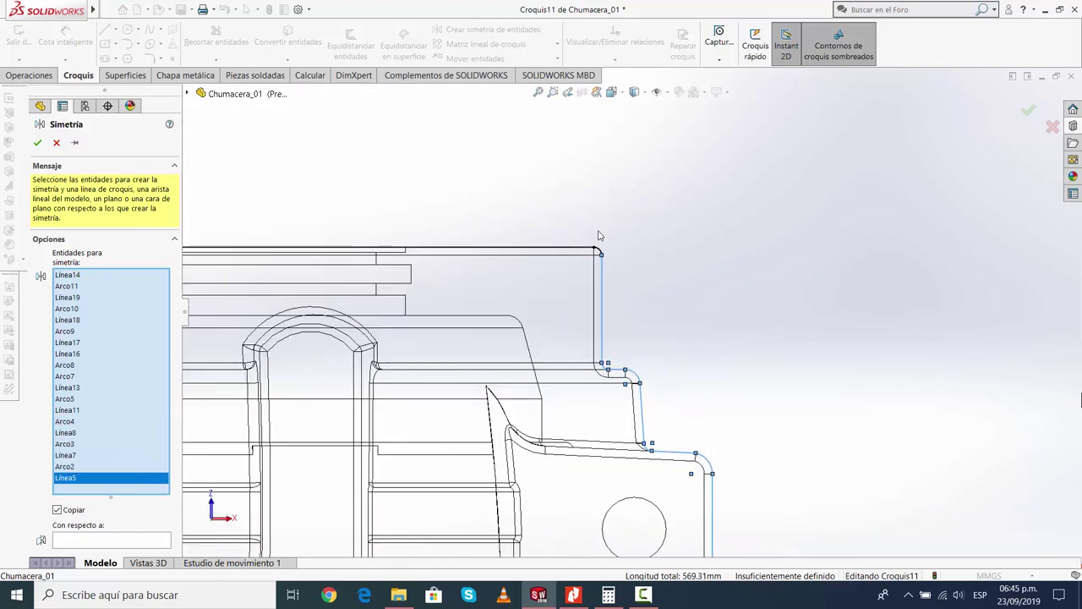
pyautogui.scroll(1, 598, 235)
pyautogui.click(609, 290)
pyautogui.click(592, 285)
pyautogui.scroll(3, 719, 313)
pyautogui.scroll(3, 735, 435)
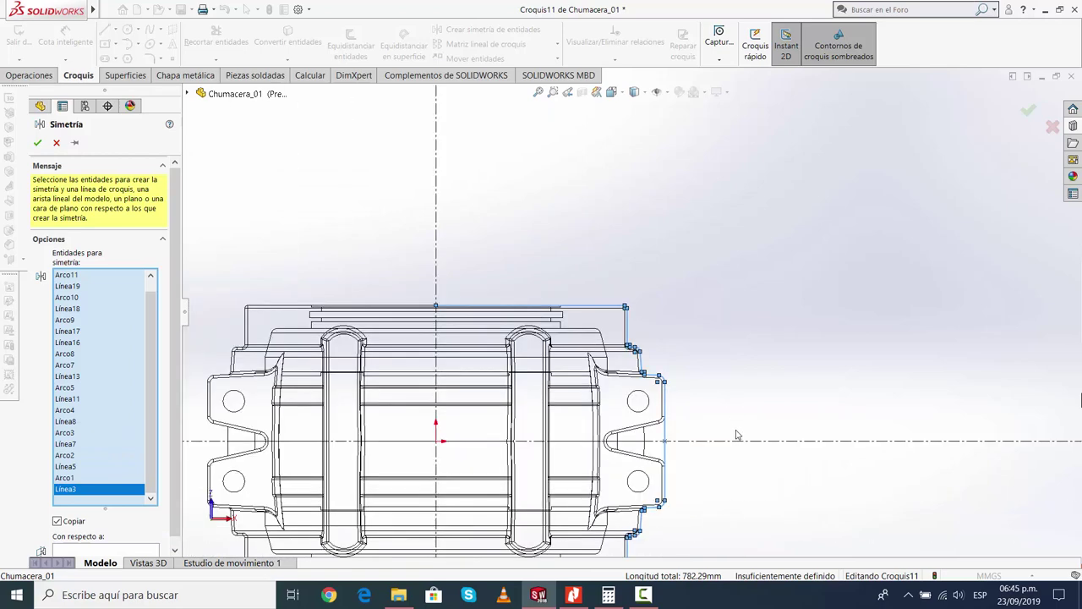
pyautogui.scroll(2, 735, 435)
# Mirror the selected entities about Línea2, the vertical centre line
pyautogui.rightClick(517, 228)
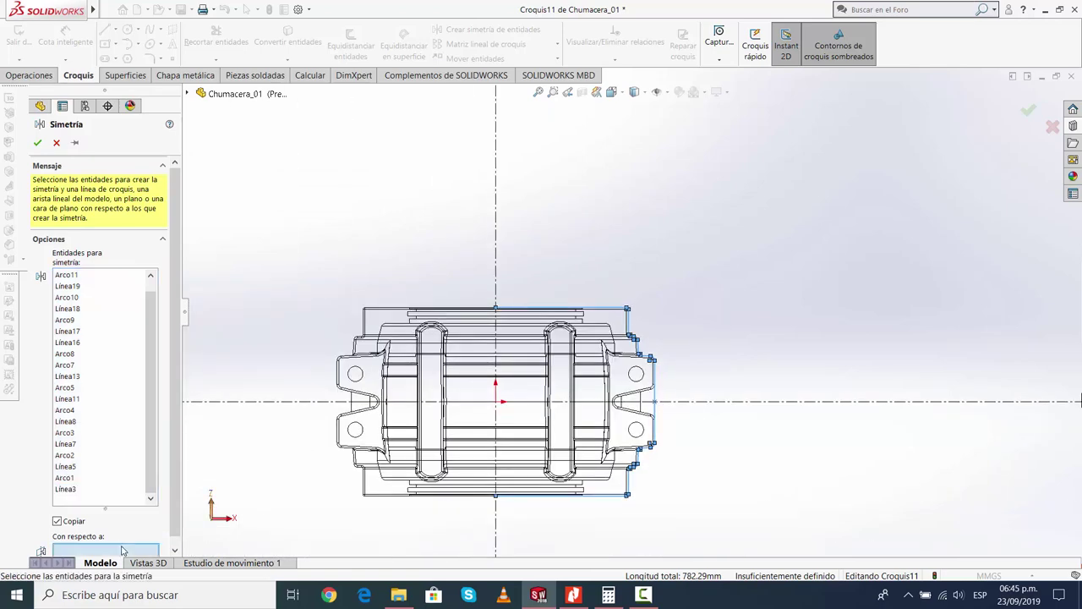
pyautogui.click(497, 252)
pyautogui.click(39, 143)
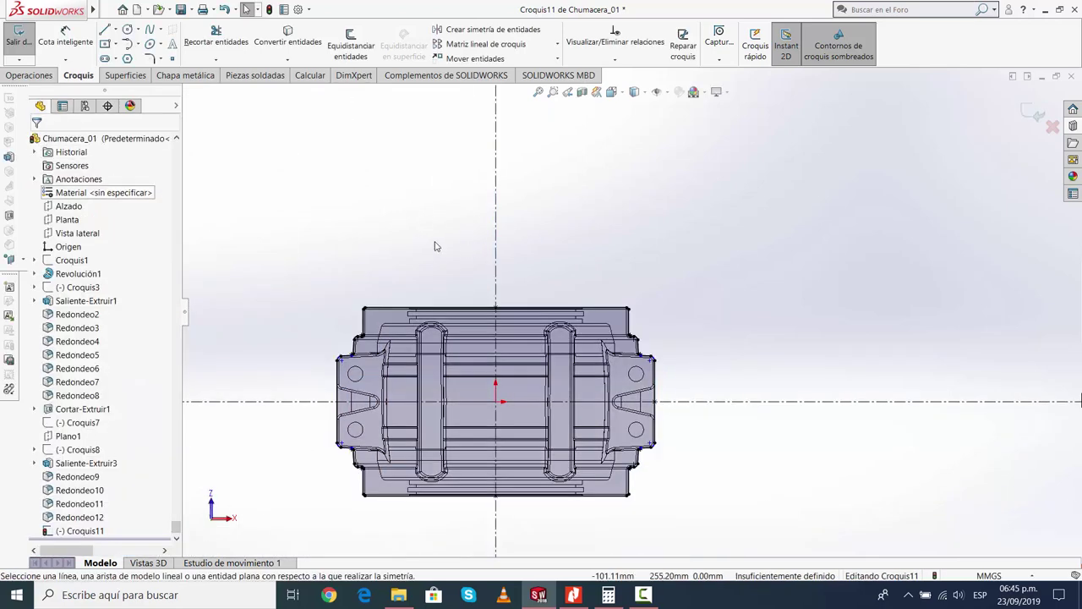
# Start a boss extrusion of the mirrored sketch and view it in Trimétrica orientation
pyautogui.scroll(3, 711, 287)
pyautogui.scroll(-1, 710, 290)
pyautogui.scroll(2, 651, 320)
pyautogui.scroll(-2, 638, 315)
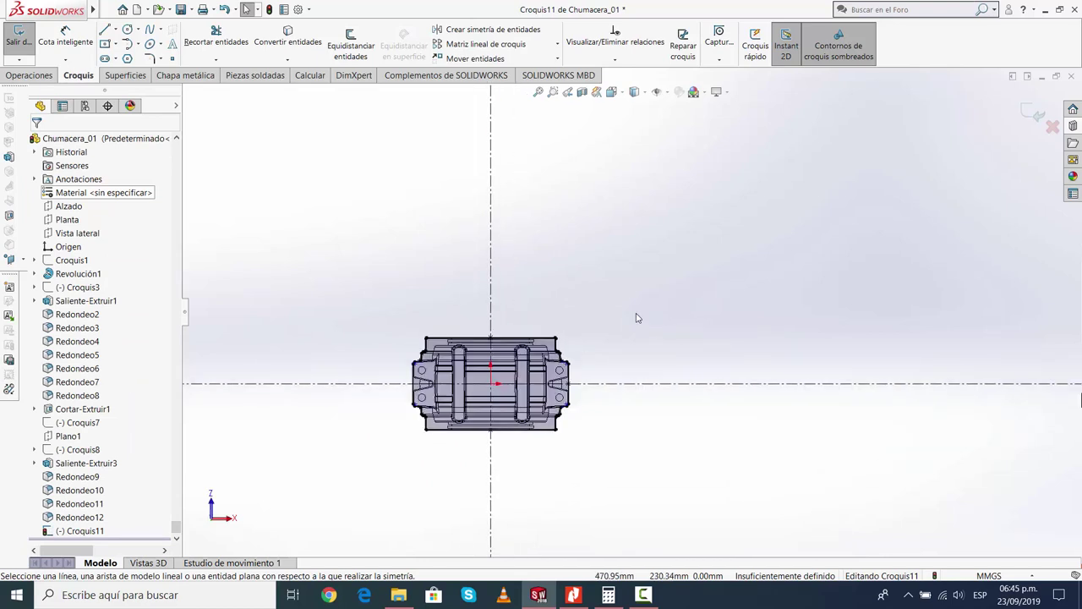
pyautogui.scroll(3, 634, 317)
pyautogui.click(32, 76)
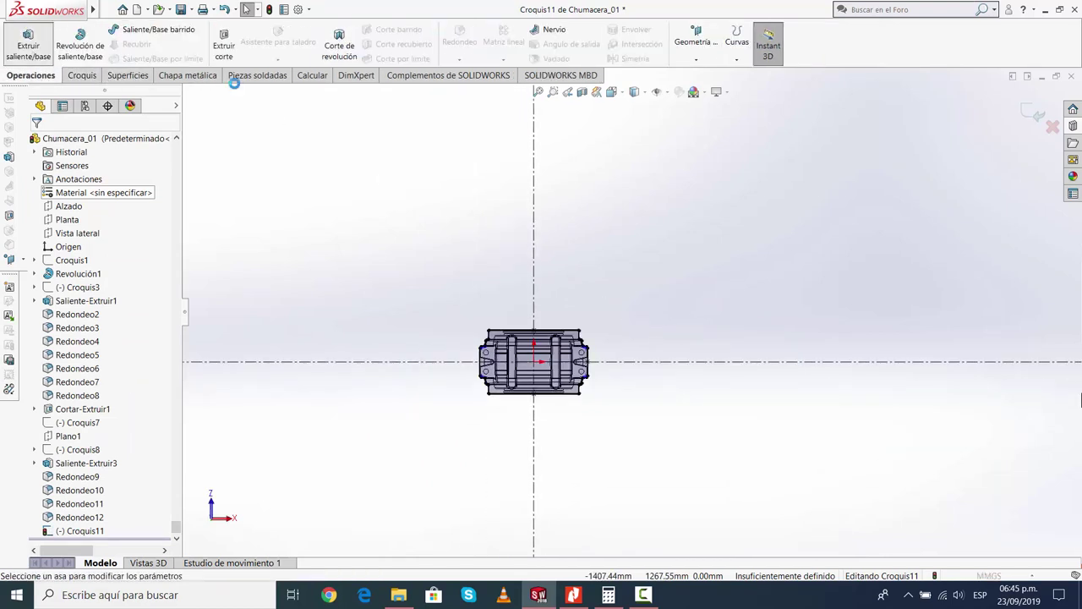
pyautogui.click(28, 42)
pyautogui.click(623, 95)
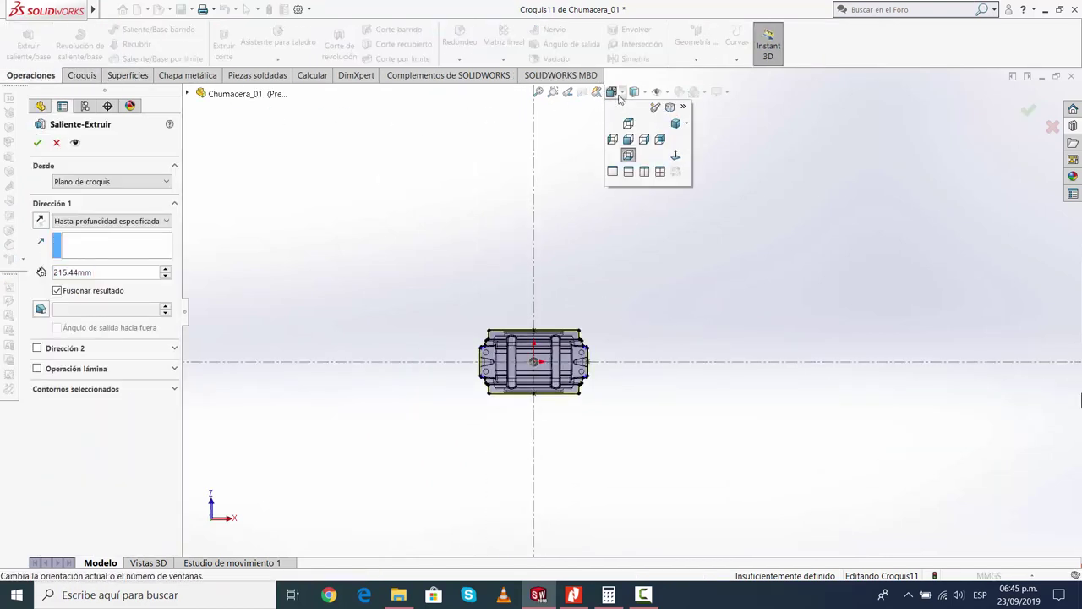
pyautogui.click(680, 128)
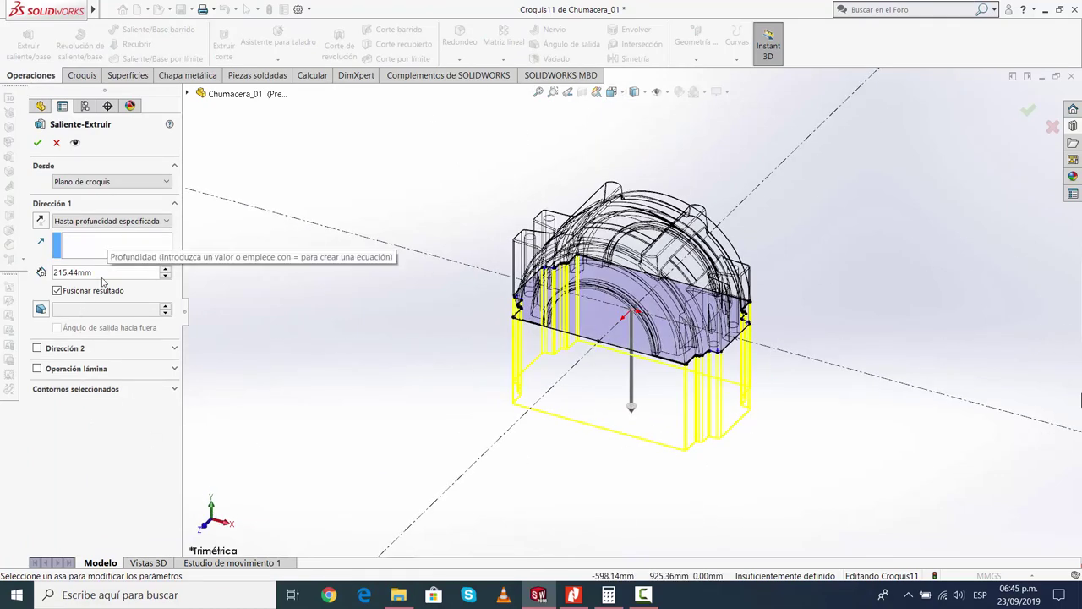
# Set the extrusion depth to 9.5 in (241.30 mm) and confirm Saliente-Extruir5
pyautogui.click(644, 598)
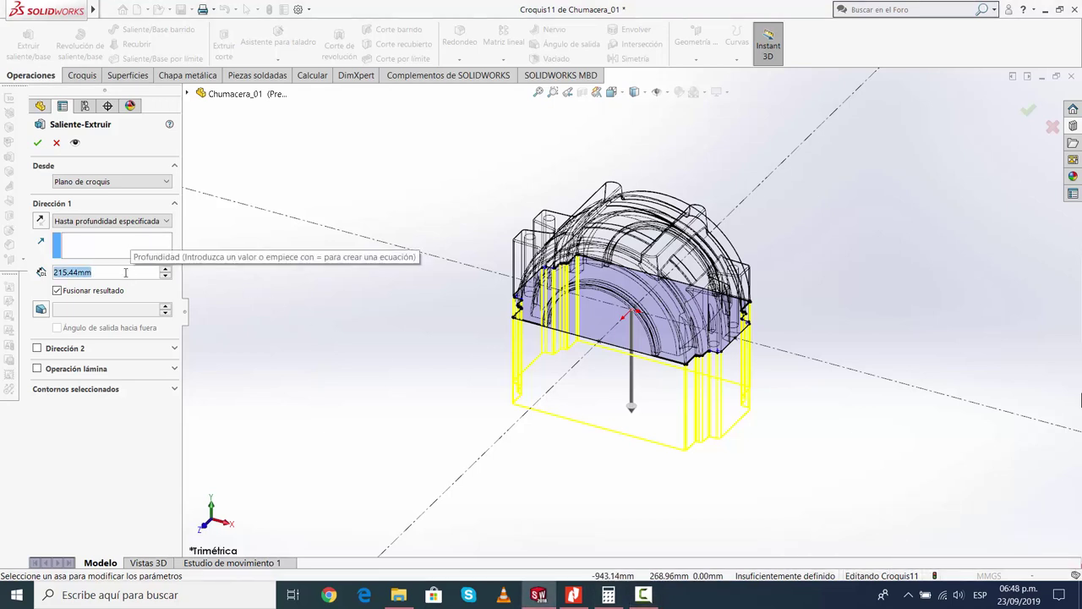
pyautogui.write('9.5')
pyautogui.moveTo(110, 288)
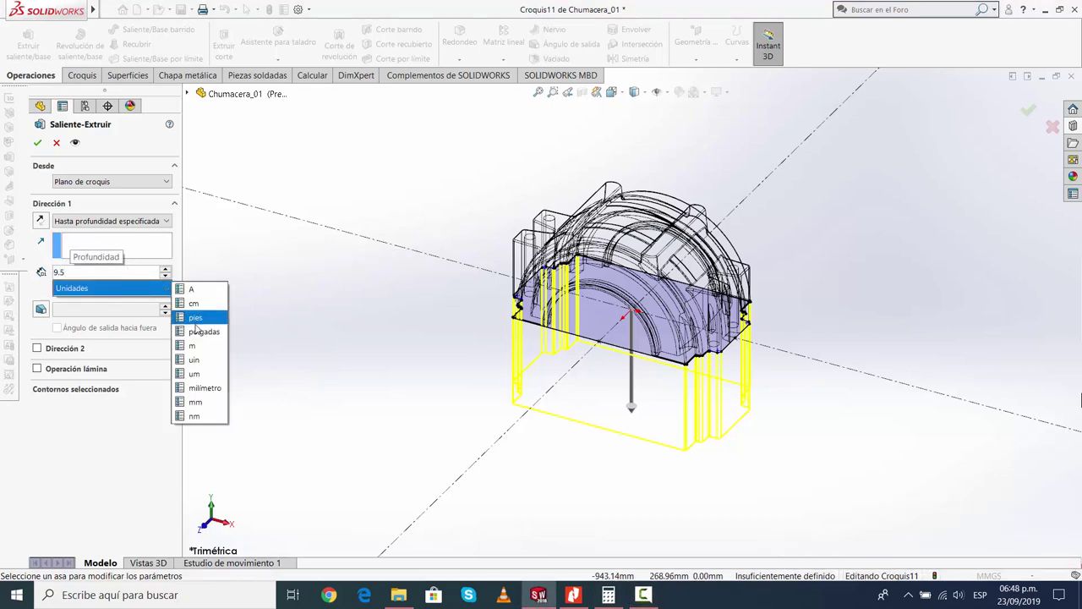
pyautogui.click(199, 395)
pyautogui.press('Return')
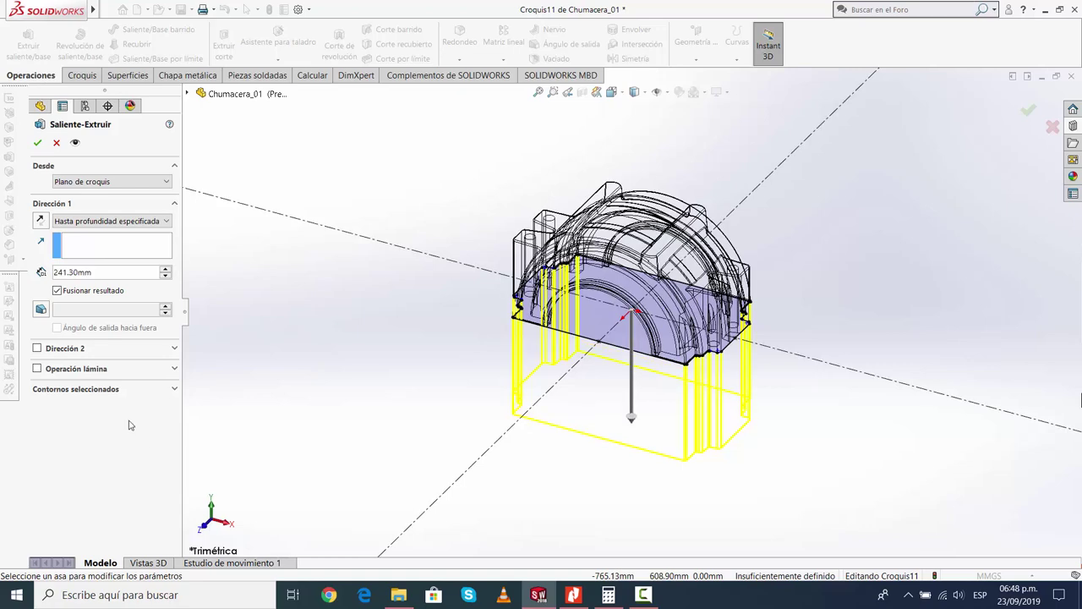
pyautogui.click(38, 144)
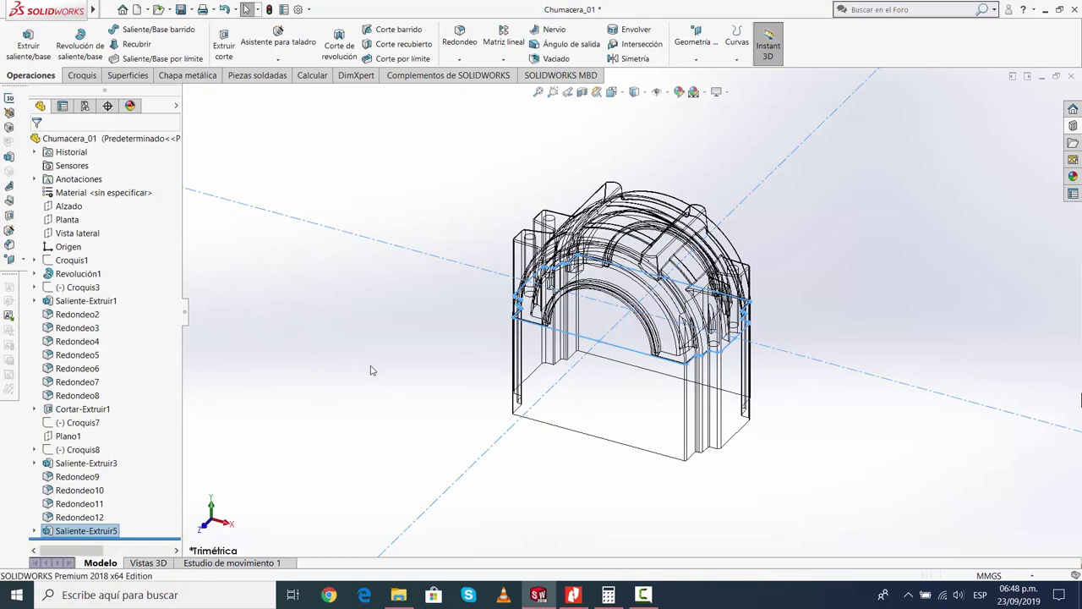
# Switch the display style to Sombreado con aristas
pyautogui.click(89, 274)
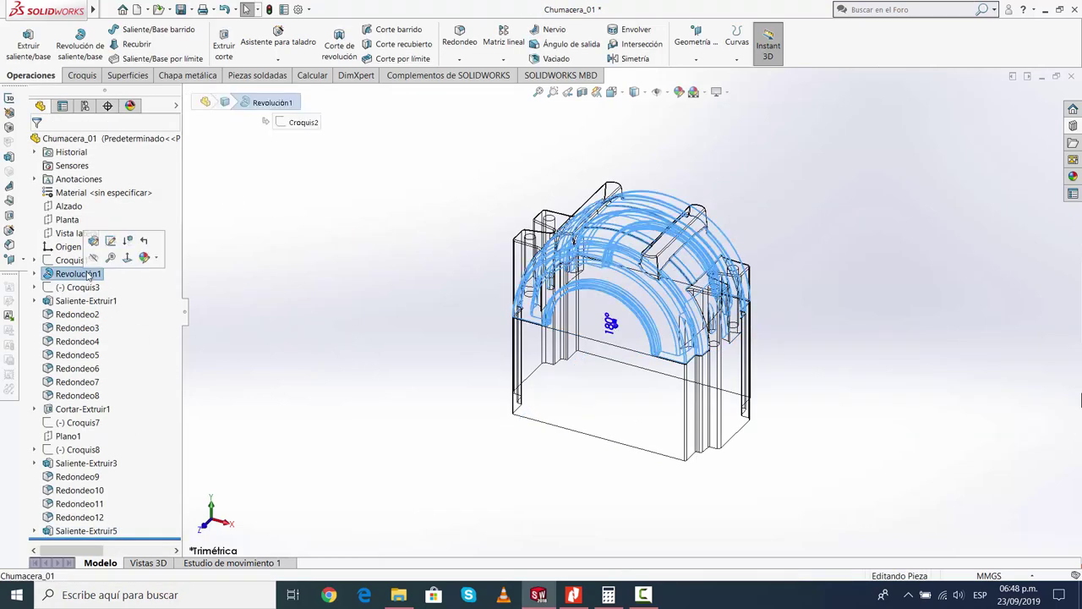
pyautogui.click(264, 295)
pyautogui.click(638, 96)
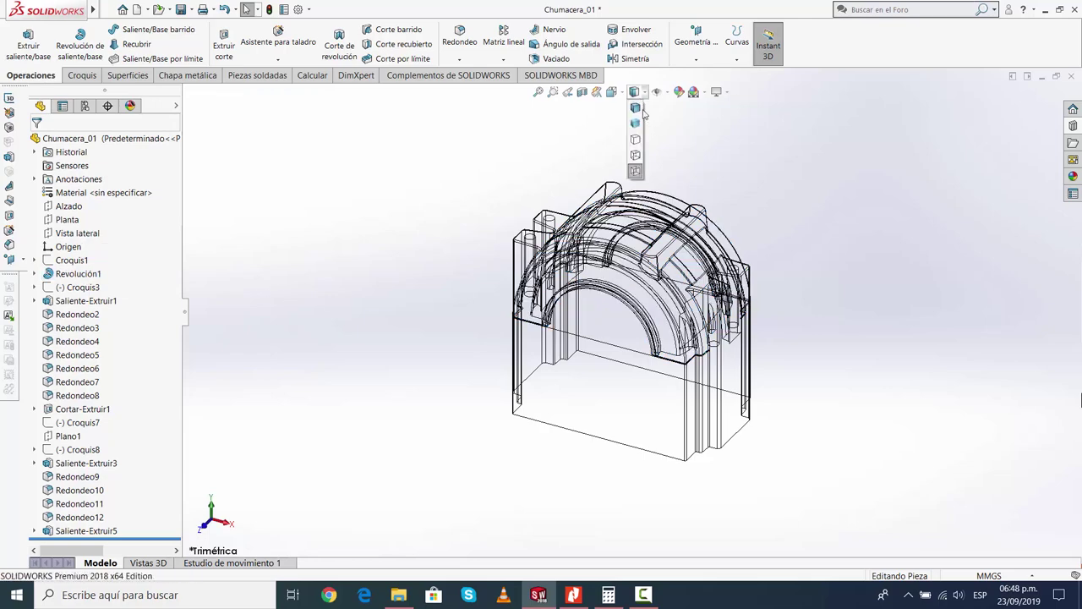
pyautogui.click(641, 110)
# Orbit the part and turn the view normal to the extruded block's bottom face
pyautogui.scroll(-2, 712, 383)
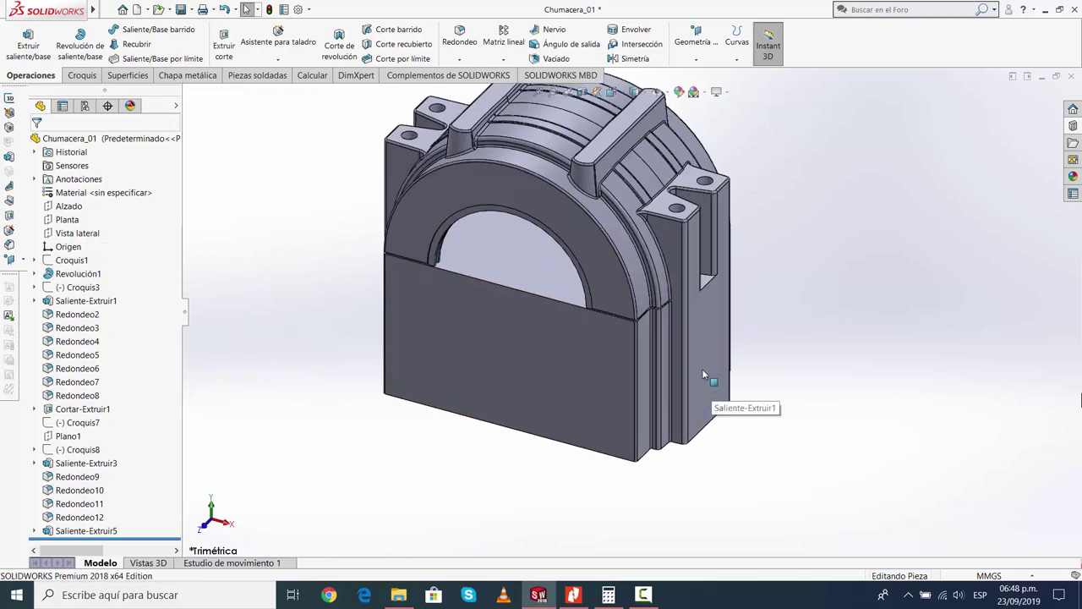
pyautogui.scroll(2, 700, 364)
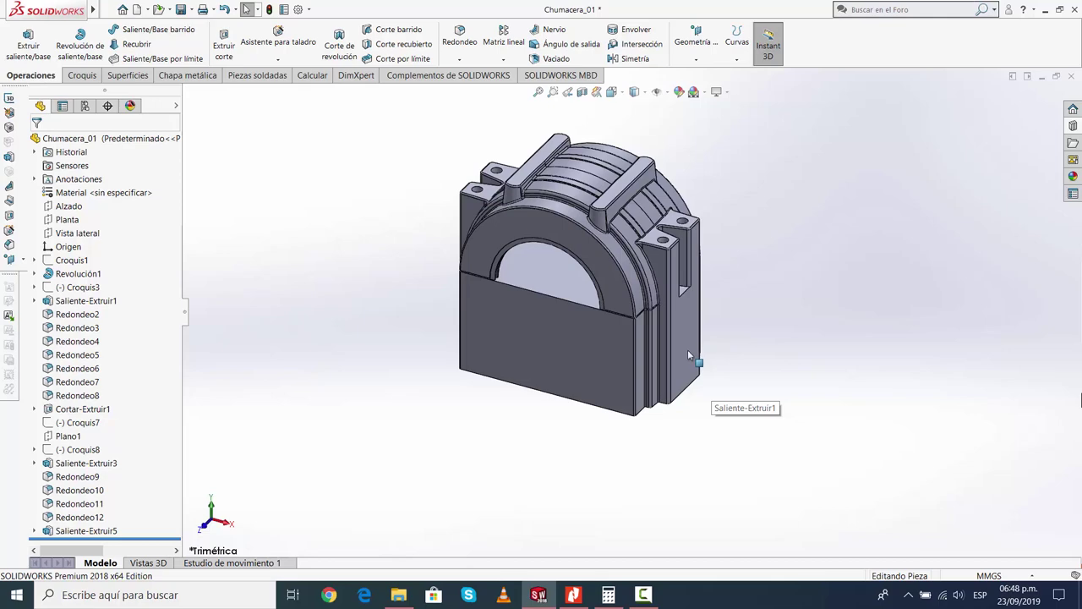
pyautogui.moveTo(675, 318)
pyautogui.mouseDown(button='middle')
pyautogui.moveTo(606, 259)
pyautogui.moveTo(705, 297)
pyautogui.moveTo(773, 356)
pyautogui.moveTo(658, 302)
pyautogui.moveTo(592, 311)
pyautogui.moveTo(618, 322)
pyautogui.mouseUp(button='middle')
pyautogui.click(647, 596)
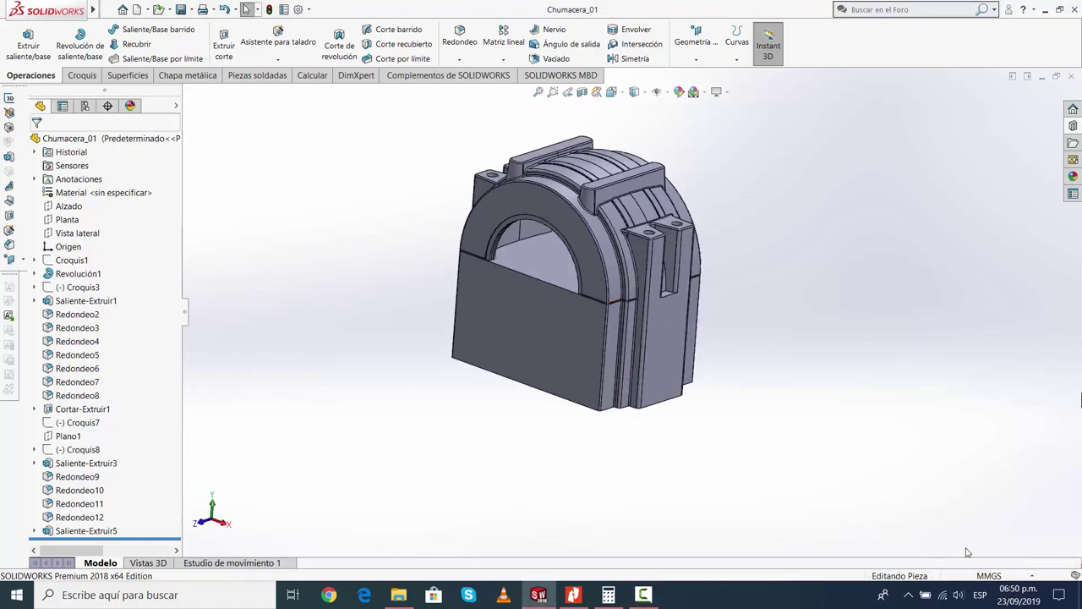
pyautogui.moveTo(696, 443)
pyautogui.mouseDown(button='middle')
pyautogui.moveTo(644, 437)
pyautogui.moveTo(679, 456)
pyautogui.mouseUp(button='middle')
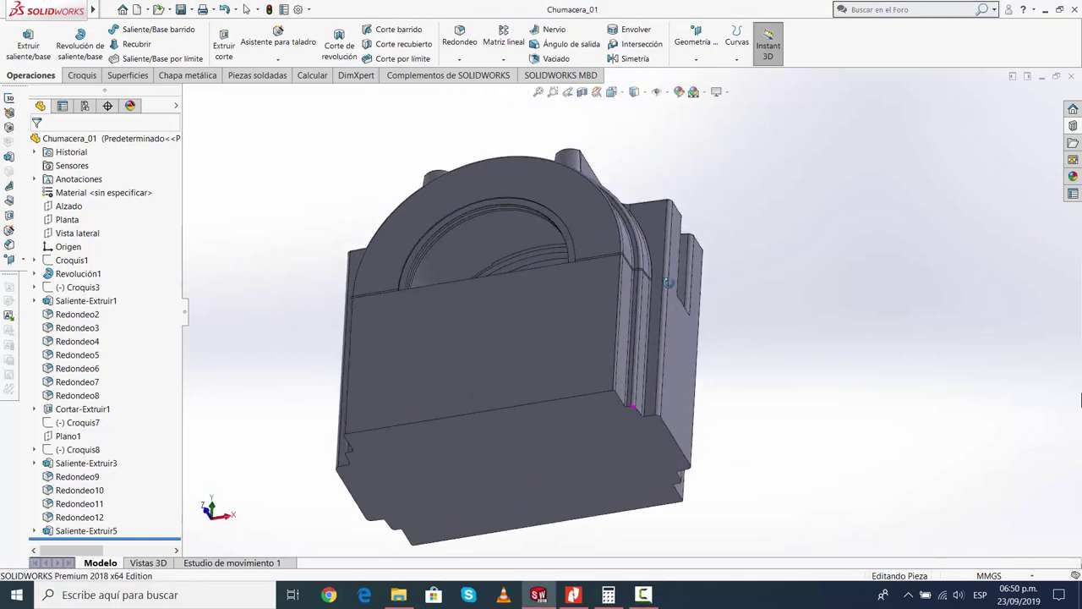
pyautogui.click(679, 457)
pyautogui.click(693, 435)
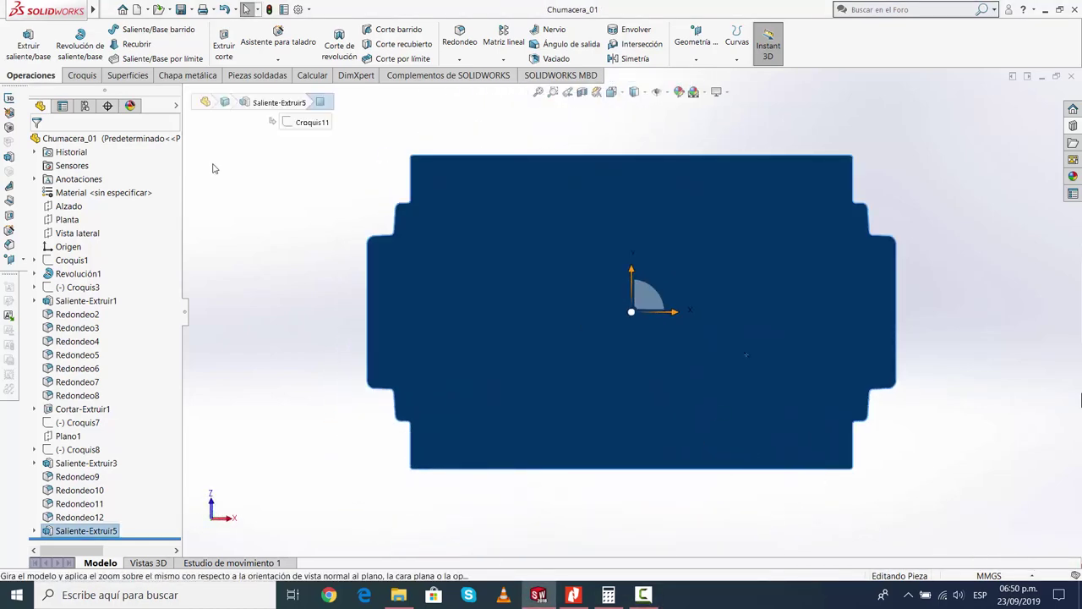
# Start a sketch on the bottom face with an infinite horizontal construction line through the origin
pyautogui.click(82, 76)
pyautogui.click(18, 38)
pyautogui.click(116, 29)
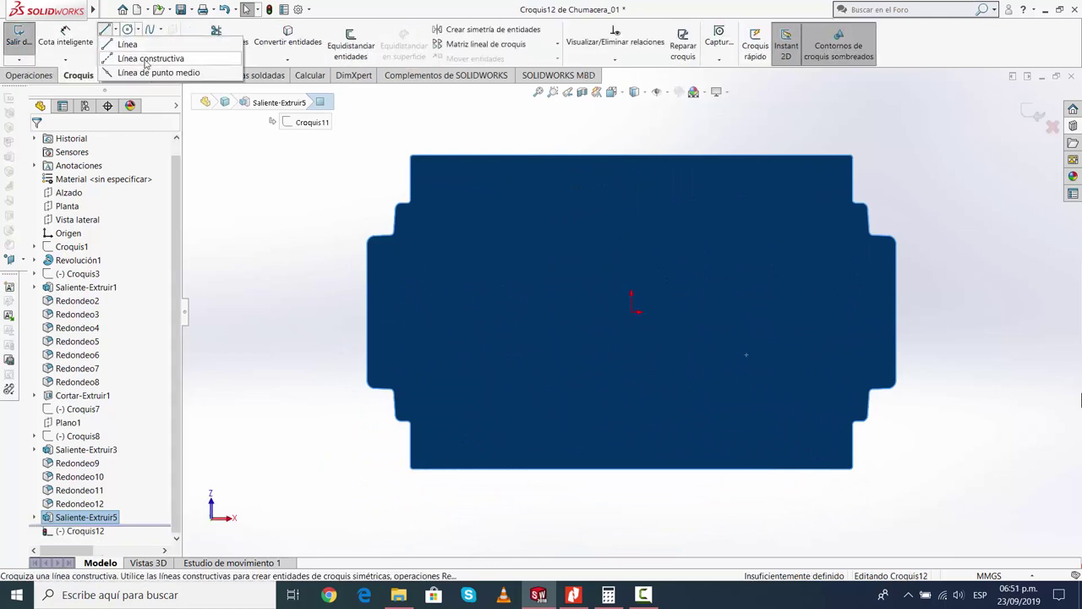
pyautogui.click(147, 59)
pyautogui.click(81, 309)
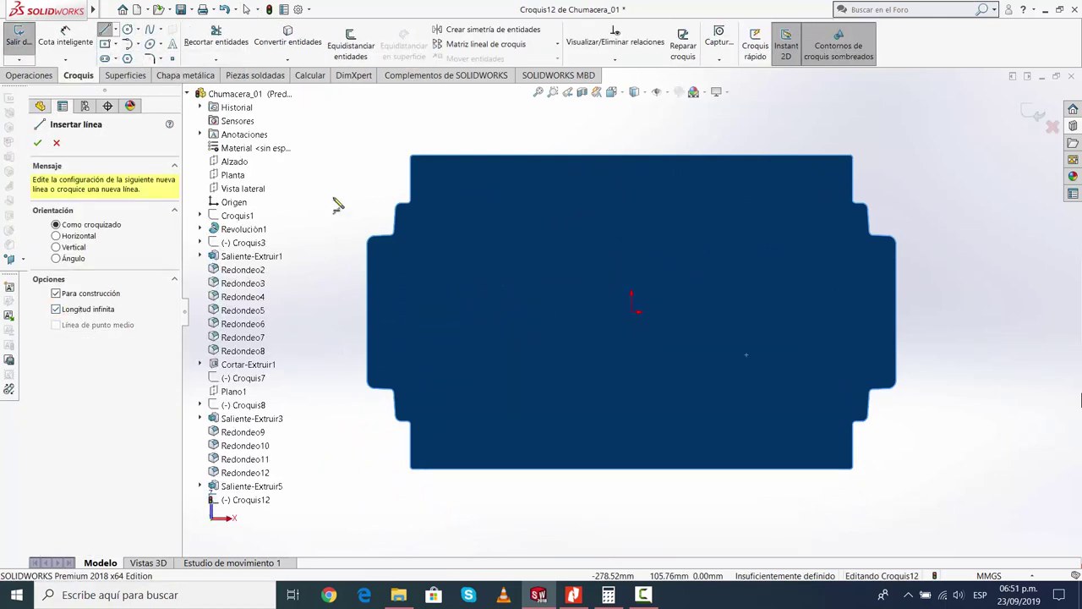
pyautogui.click(189, 94)
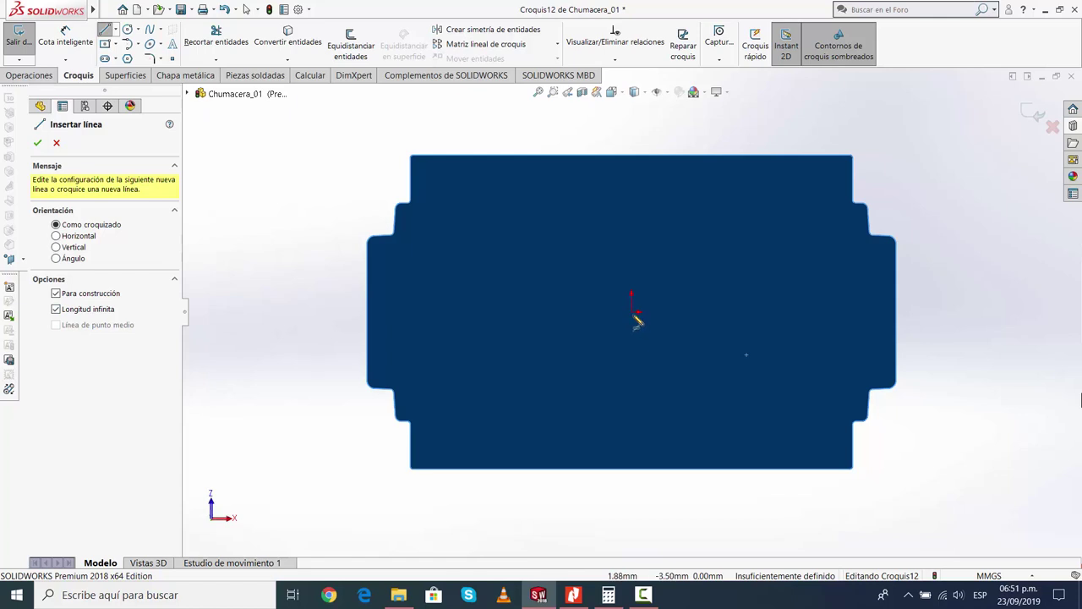
pyautogui.click(638, 312)
pyautogui.click(976, 312)
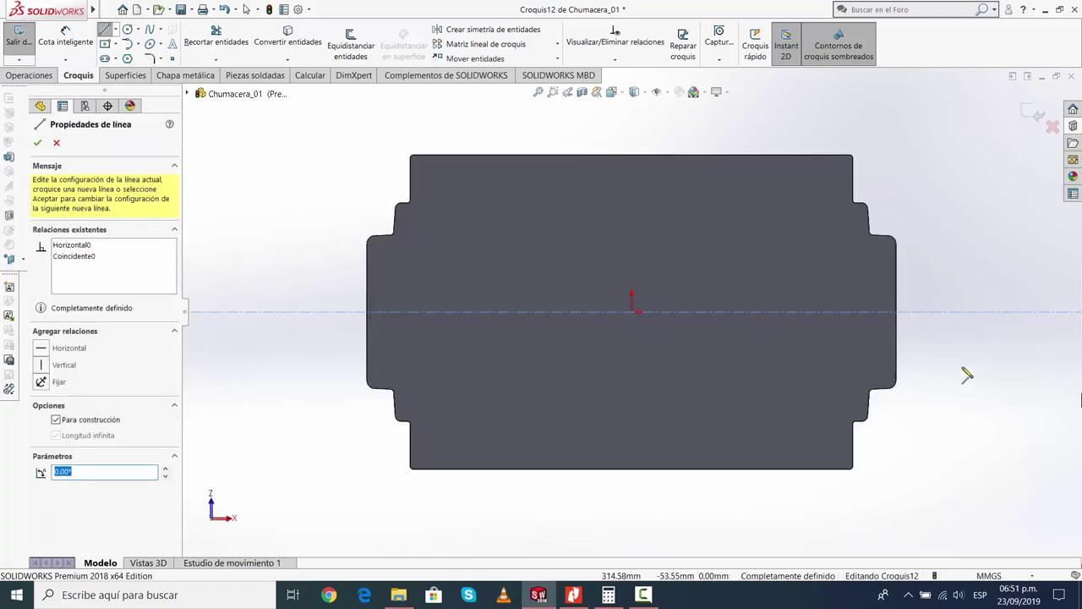
pyautogui.press('Escape')
# Draw a short vertical construction line from the origin, then delete the old construction line
pyautogui.click(119, 30)
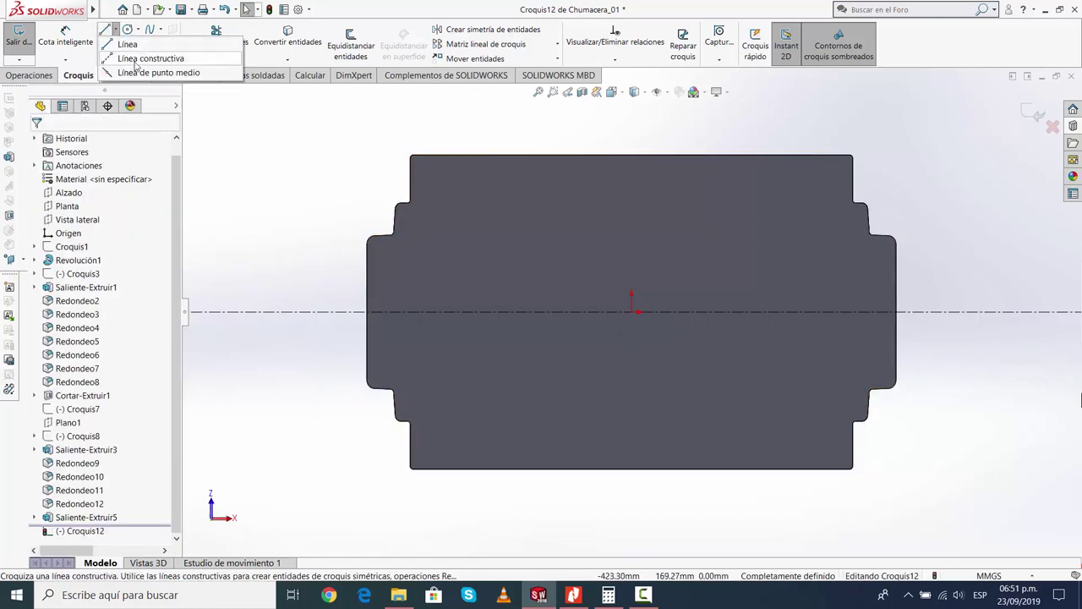
pyautogui.click(146, 54)
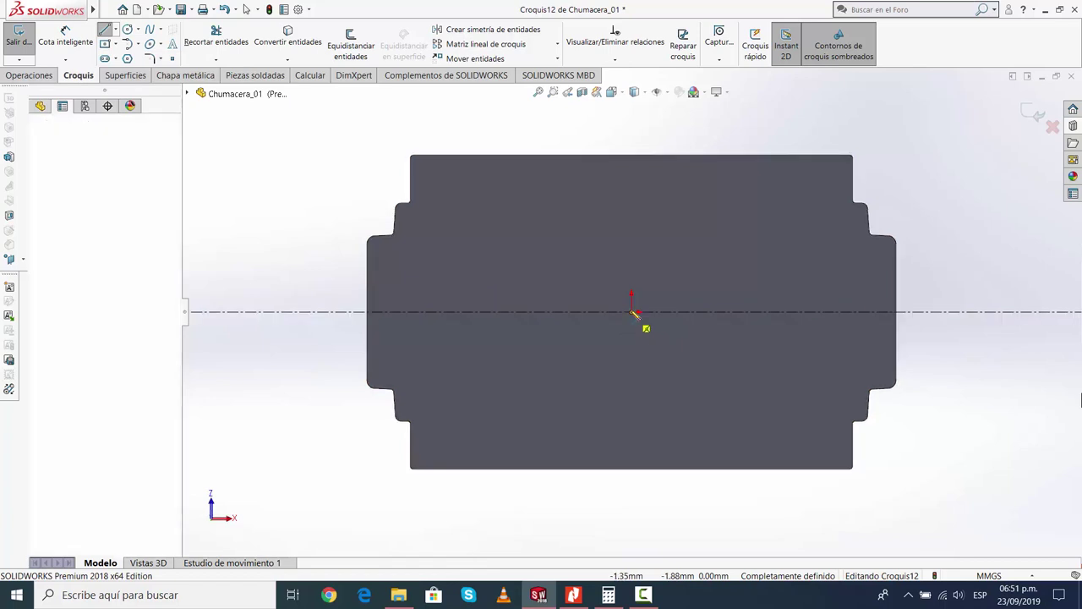
pyautogui.click(632, 312)
pyautogui.click(631, 265)
pyautogui.press('Escape')
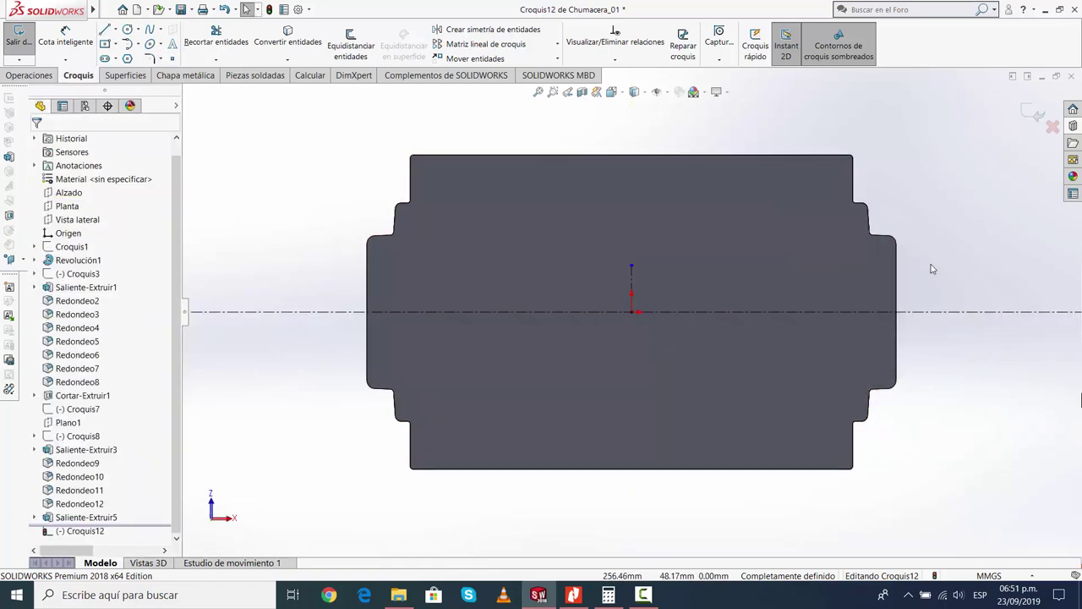
pyautogui.click(631, 279)
pyautogui.press('Delete')
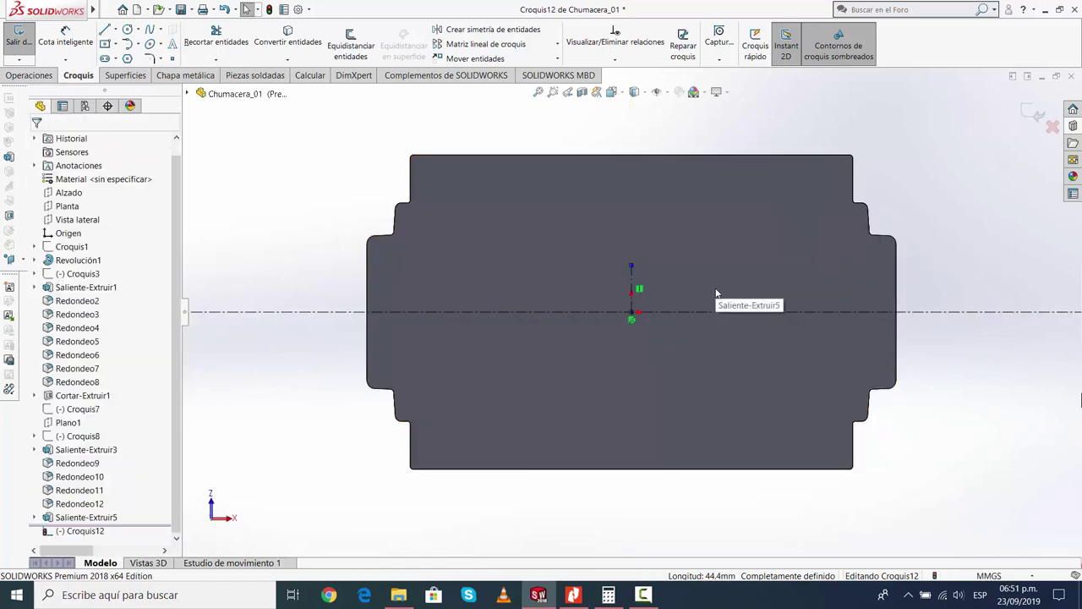
# Draw a vertical midpoint centerline anchored at the origin, extending beyond the part
pyautogui.click(117, 30)
pyautogui.click(148, 59)
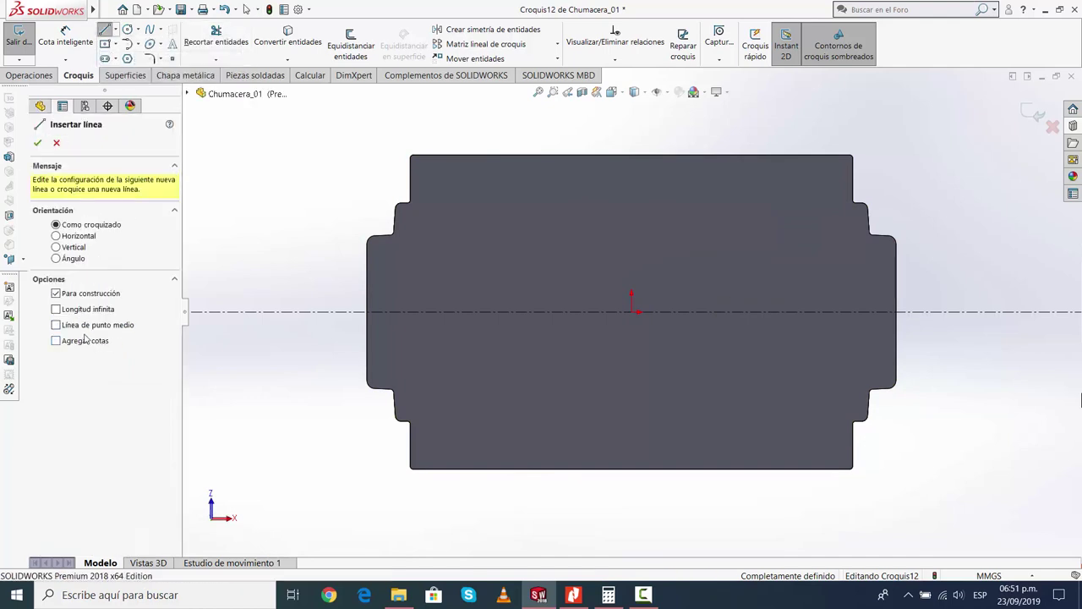
pyautogui.click(56, 325)
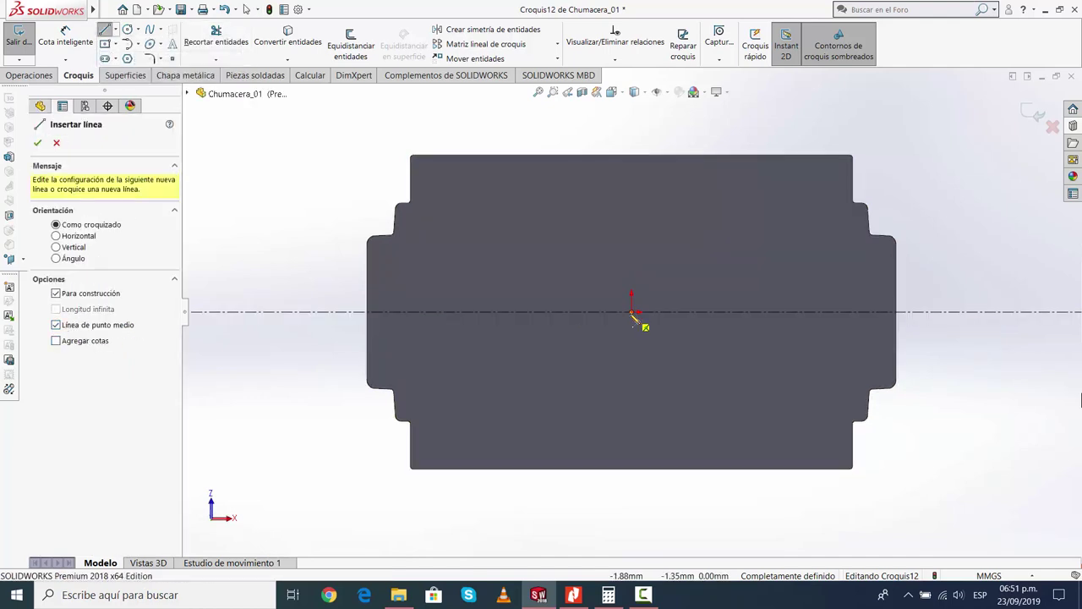
pyautogui.click(631, 311)
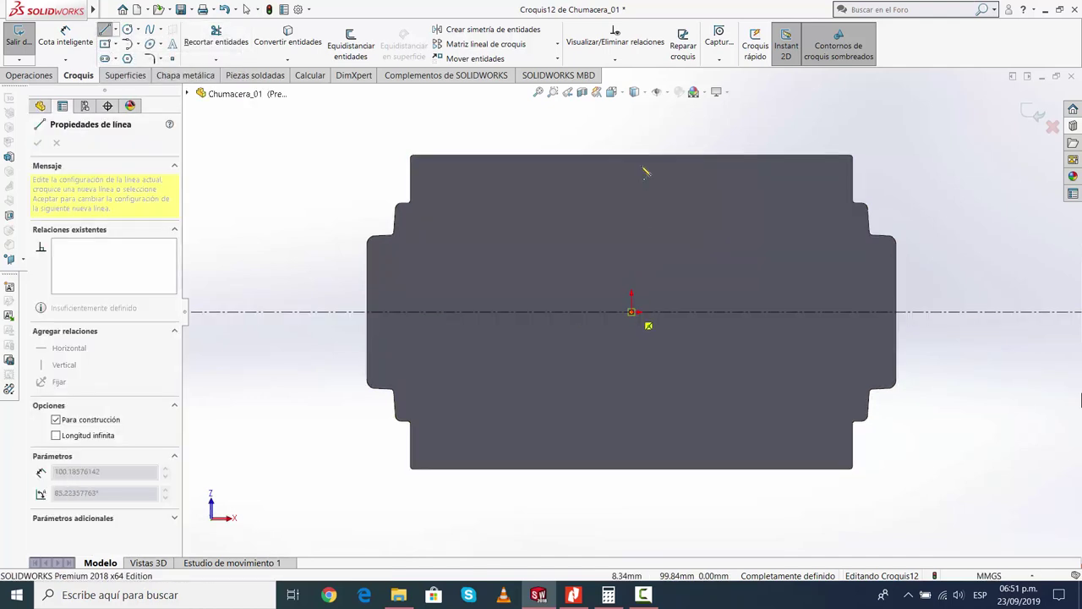
pyautogui.click(632, 116)
pyautogui.press('Escape')
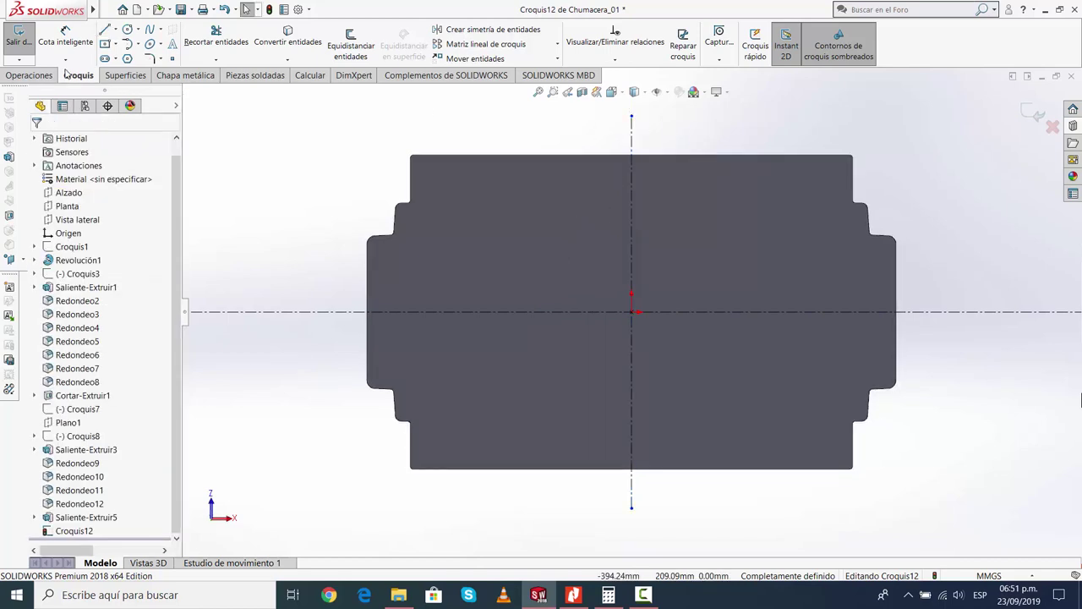
# Sketch the top edge, chamfer diagonal and right side down to the horizontal axis
pyautogui.press('l')
pyautogui.press('z')
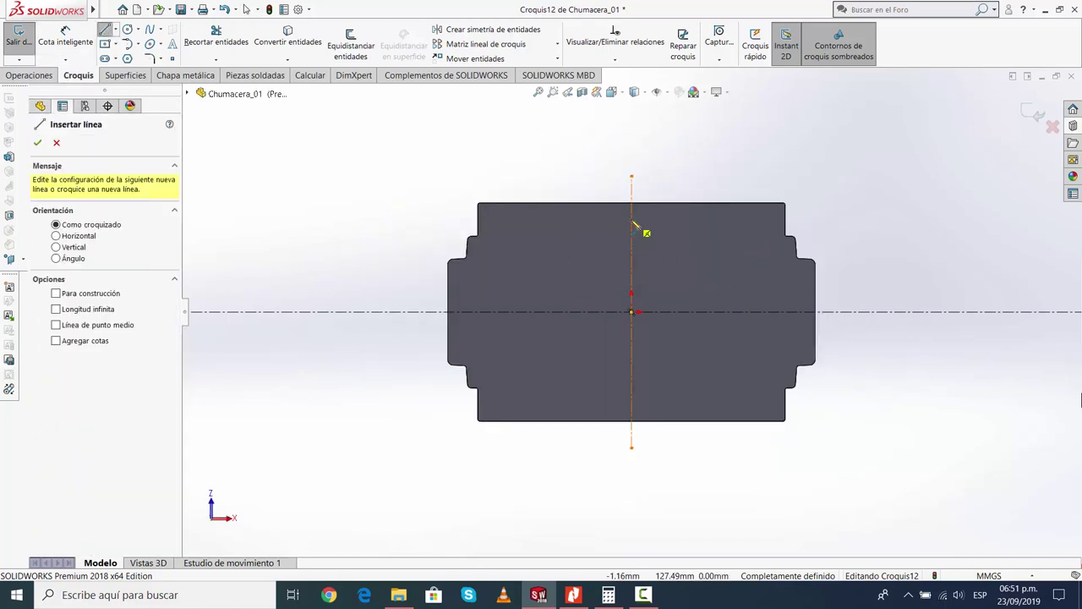
pyautogui.click(632, 219)
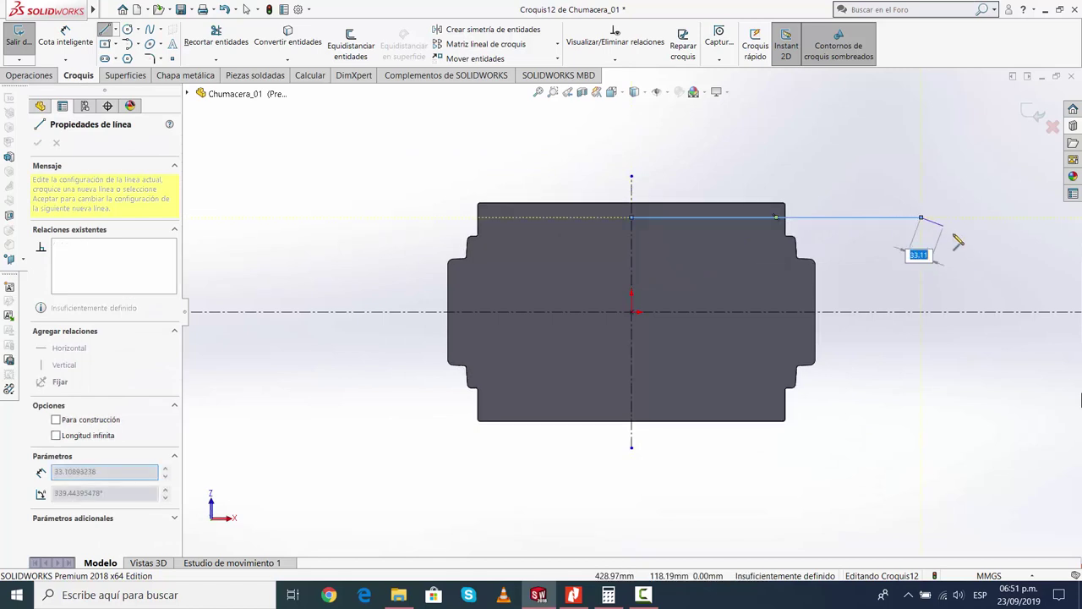
pyautogui.scroll(-5, 928, 241)
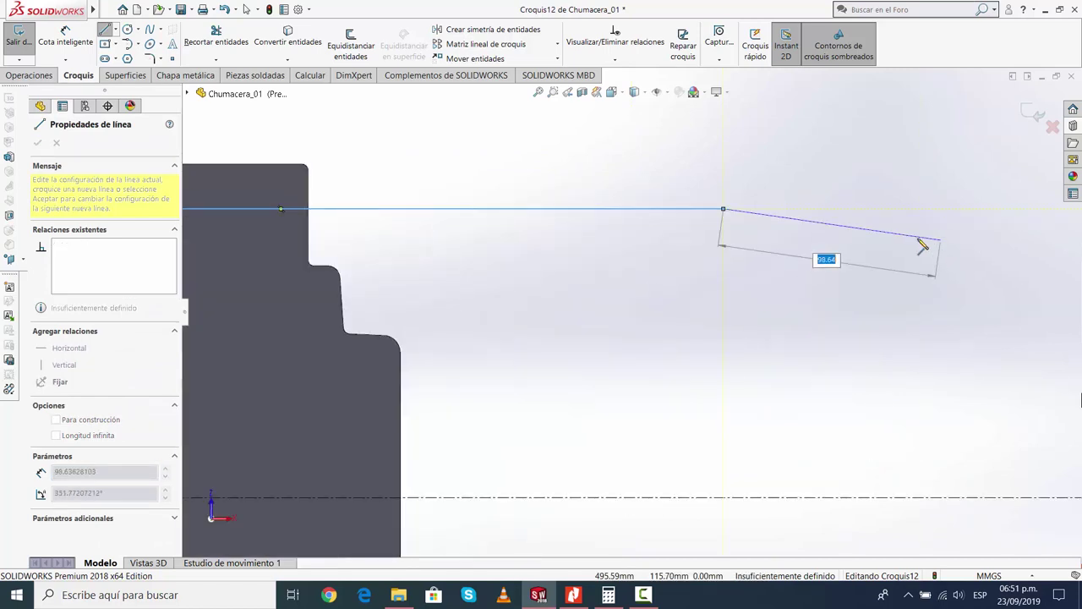
pyautogui.click(781, 251)
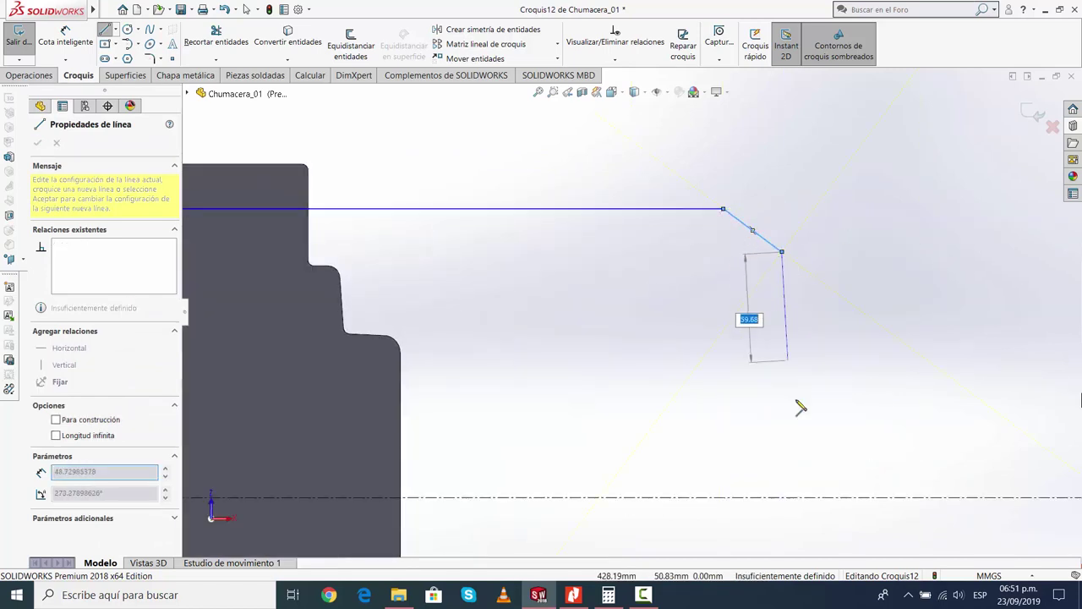
pyautogui.click(778, 498)
pyautogui.press('Escape')
pyautogui.scroll(3, 810, 422)
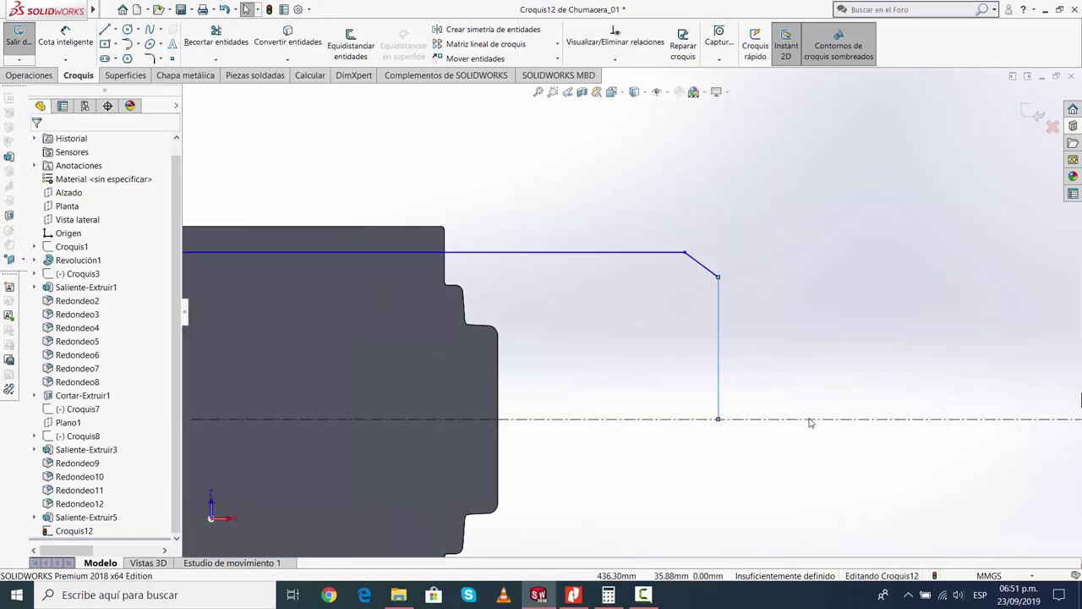
pyautogui.scroll(2, 761, 429)
pyautogui.scroll(2, 719, 430)
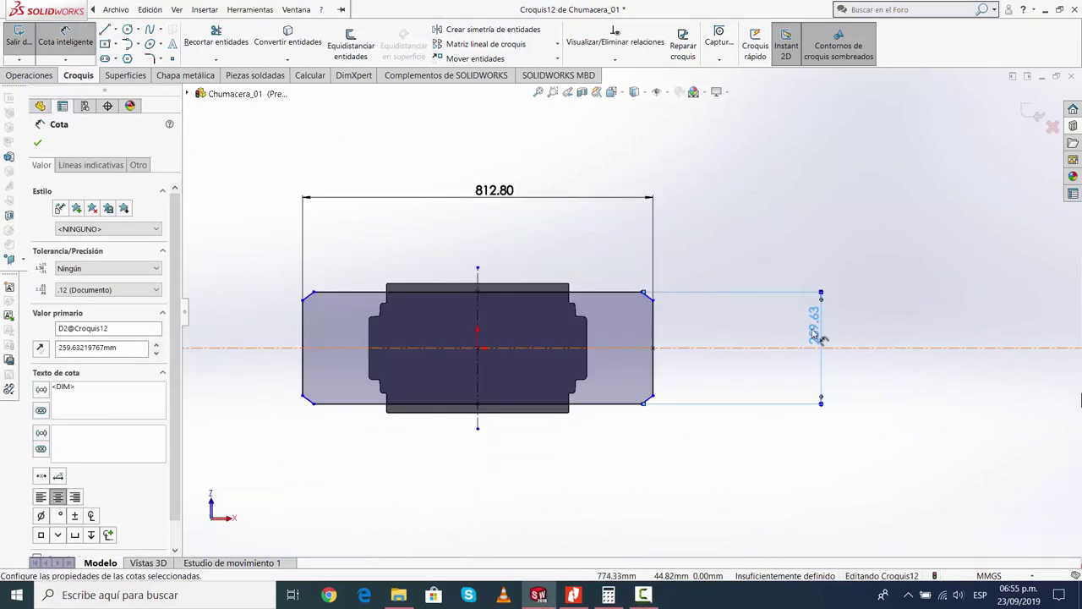
# Enter 222.1 for the plate height, undo a trial corner drag, and reposition the height dimension
pyautogui.click(814, 334)
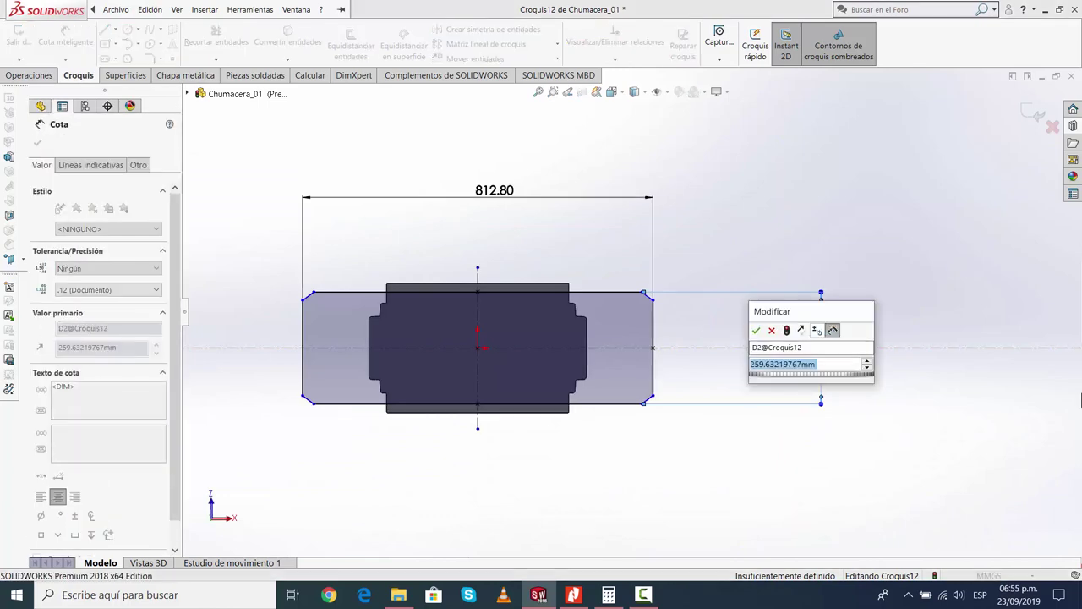
pyautogui.write('222.1')
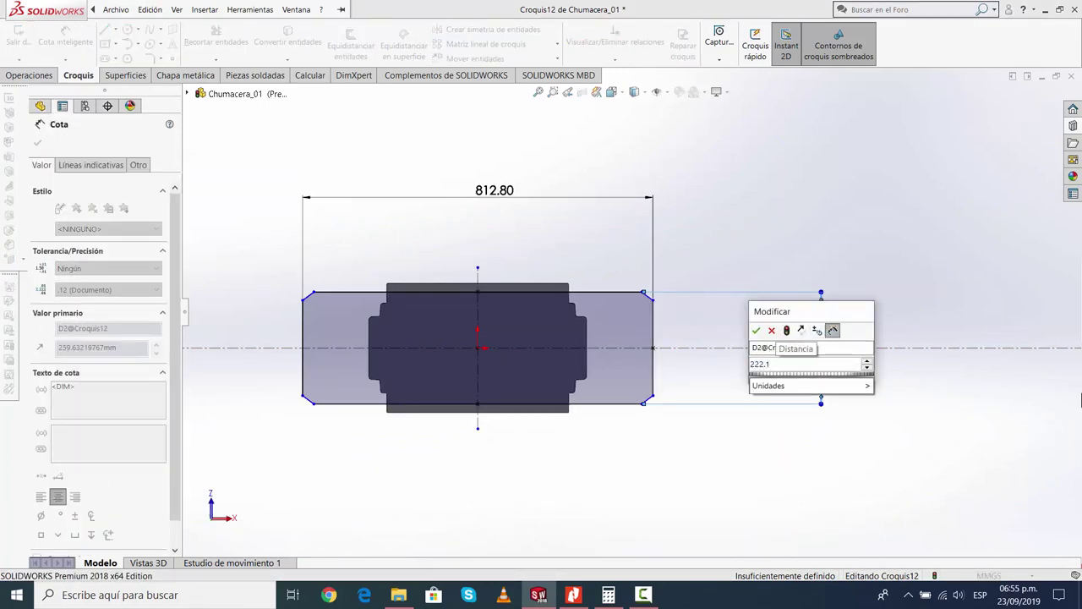
pyautogui.press('Return')
pyautogui.press('Escape')
pyautogui.scroll(3, 668, 317)
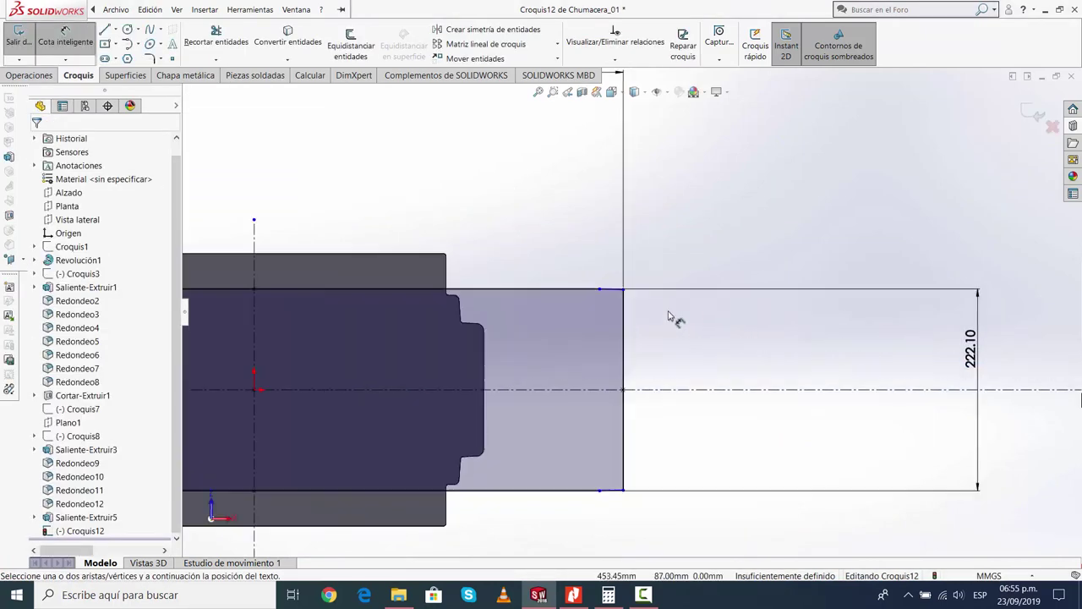
pyautogui.scroll(2, 660, 321)
pyautogui.moveTo(612, 285)
pyautogui.mouseDown()
pyautogui.moveTo(598, 321)
pyautogui.moveTo(602, 273)
pyautogui.moveTo(584, 274)
pyautogui.moveTo(582, 307)
pyautogui.mouseUp()
pyautogui.scroll(-4, 608, 317)
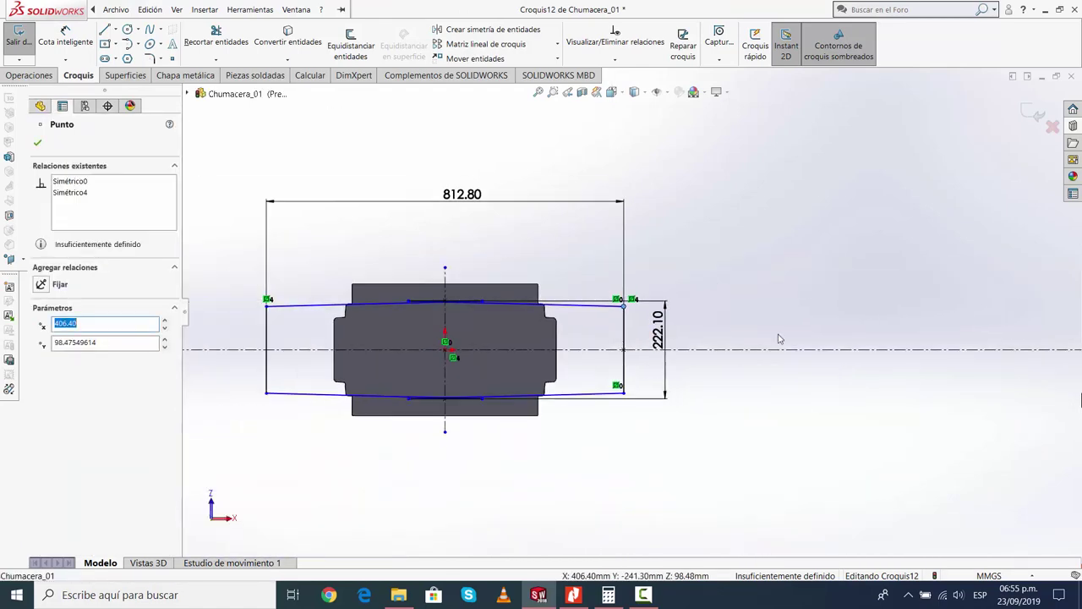
pyautogui.hotkey('ctrl', 'z')
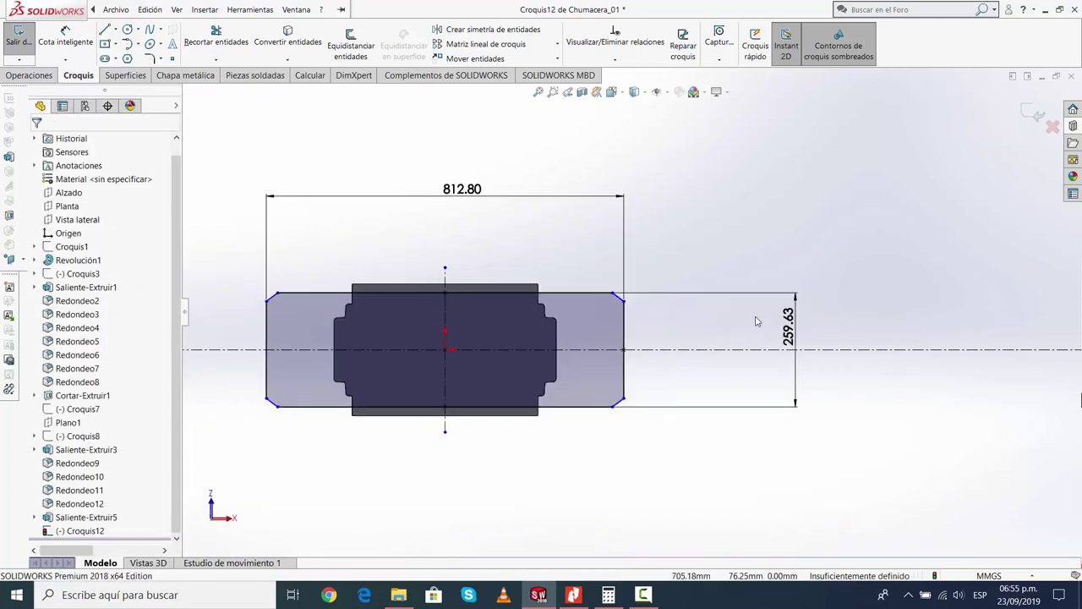
pyautogui.moveTo(786, 323); pyautogui.dragTo(604, 326)
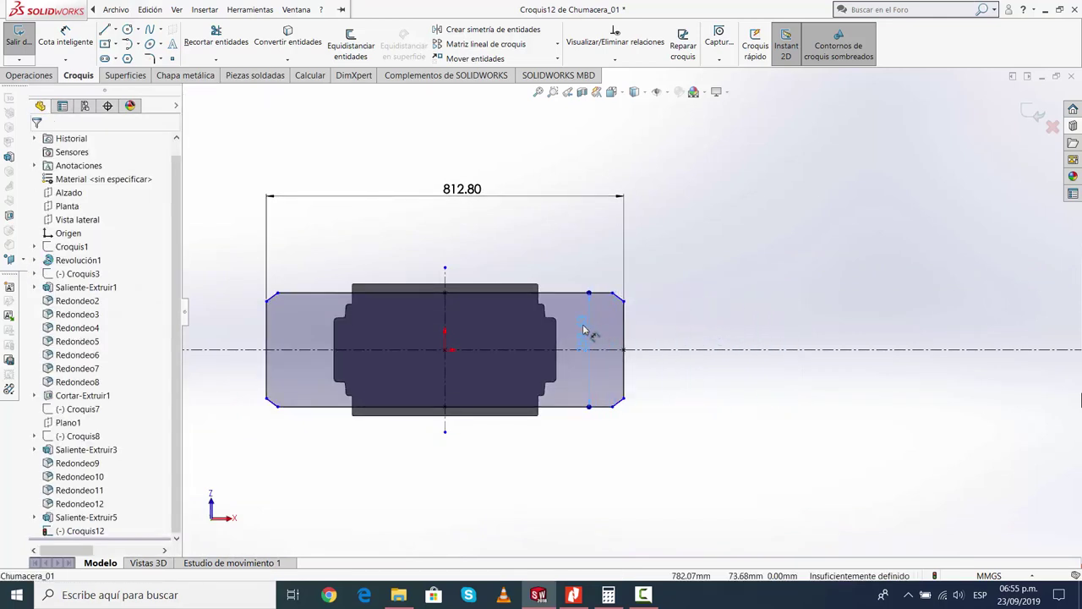
# Add a 45° angle dimension between the top edge and the chamfer line
pyautogui.scroll(3, 642, 309)
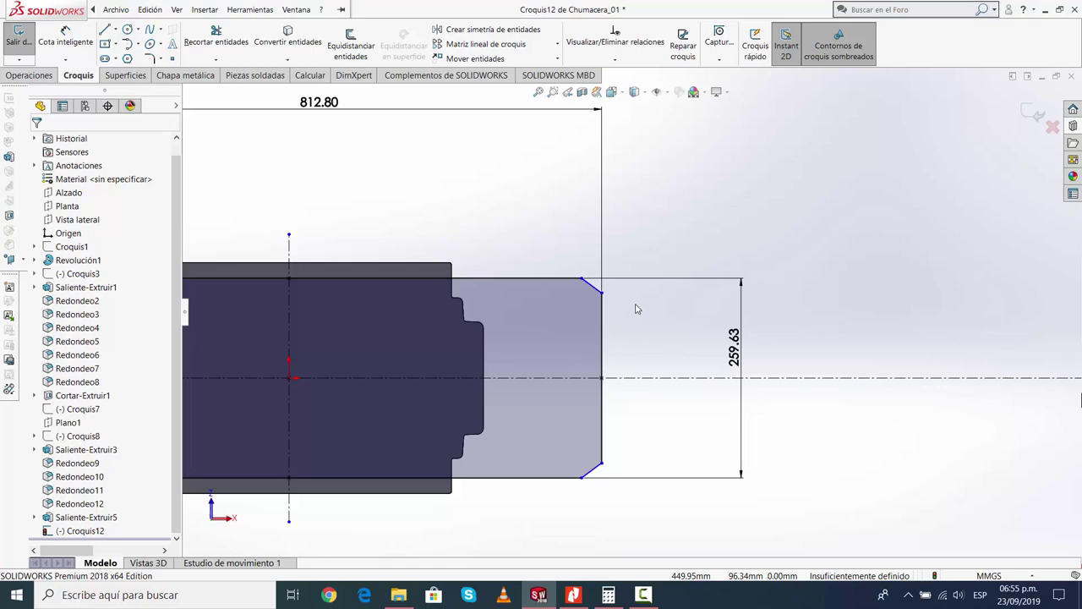
pyautogui.scroll(2, 640, 270)
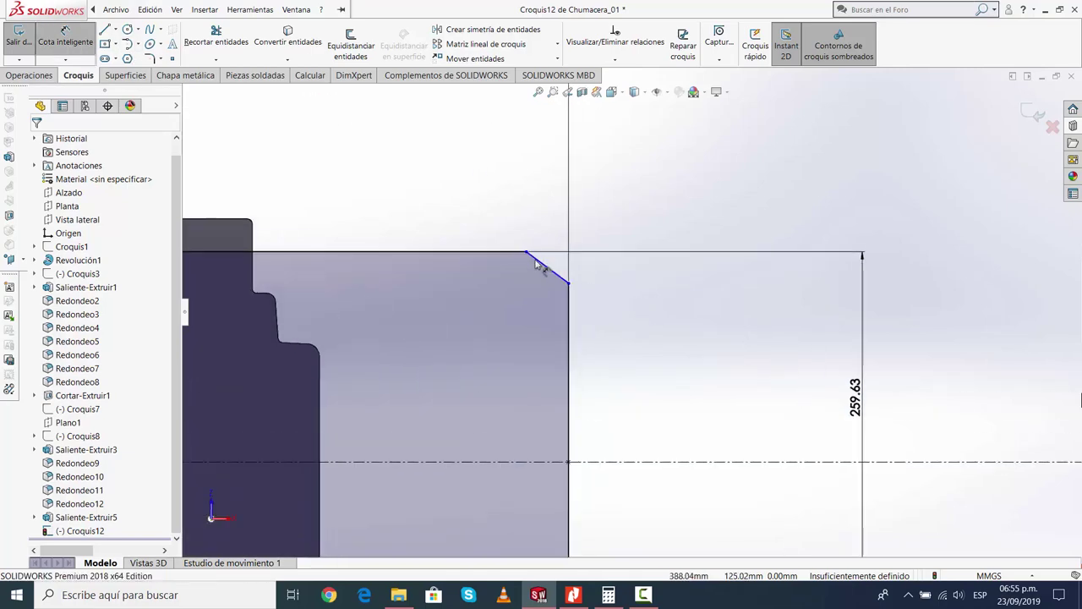
pyautogui.click(520, 255)
pyautogui.click(549, 269)
pyautogui.click(628, 277)
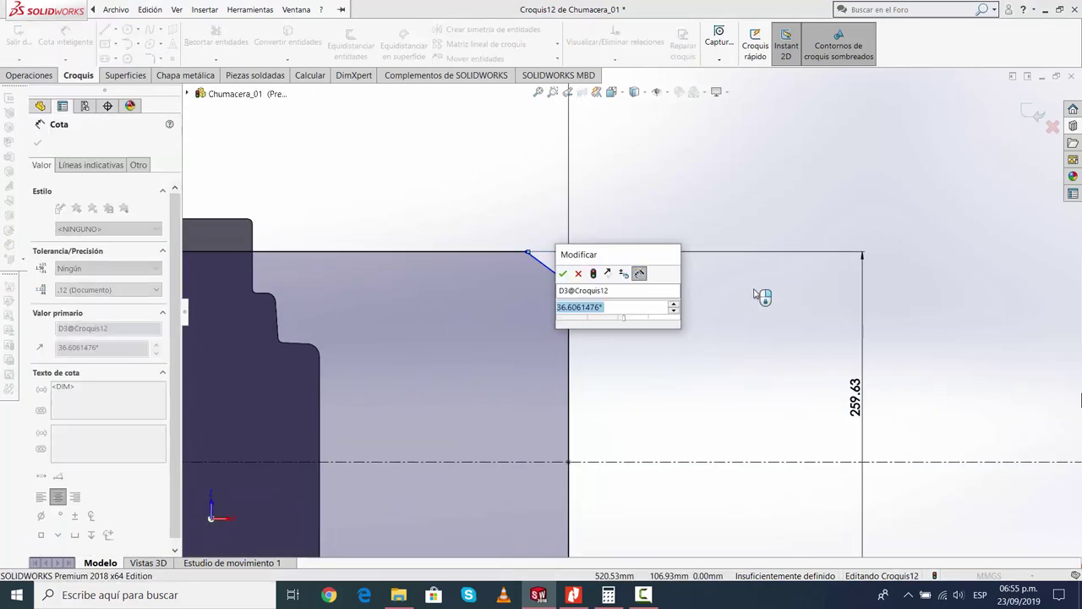
pyautogui.write('45')
pyautogui.press('Return')
pyautogui.press('Escape')
# Correct the plate height dimension to 222.1 mm
pyautogui.scroll(-5, 736, 347)
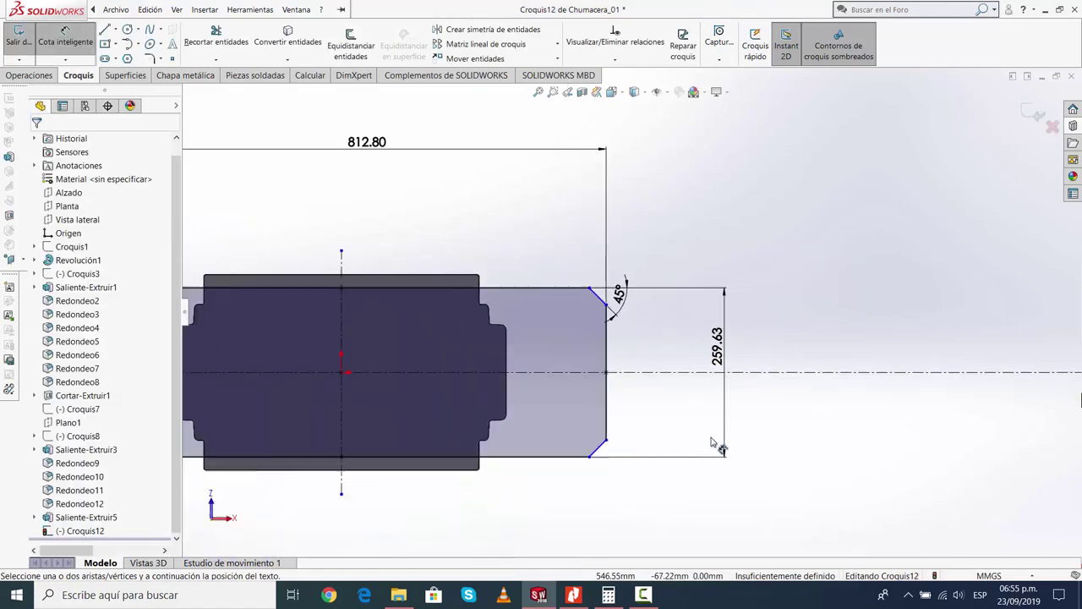
pyautogui.click(718, 336)
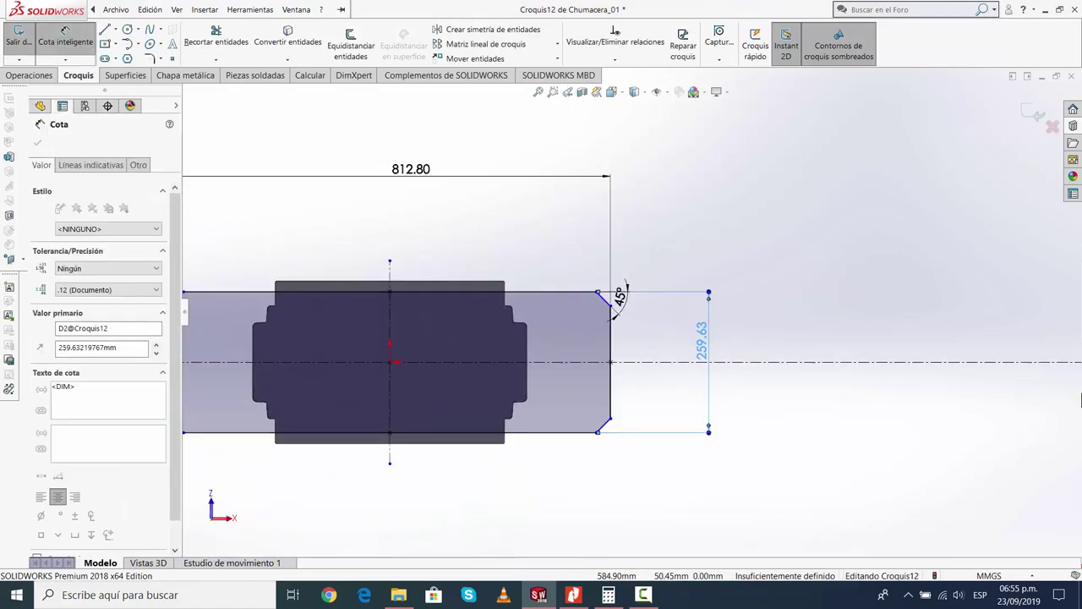
pyautogui.write('222.1')
pyautogui.press('Return')
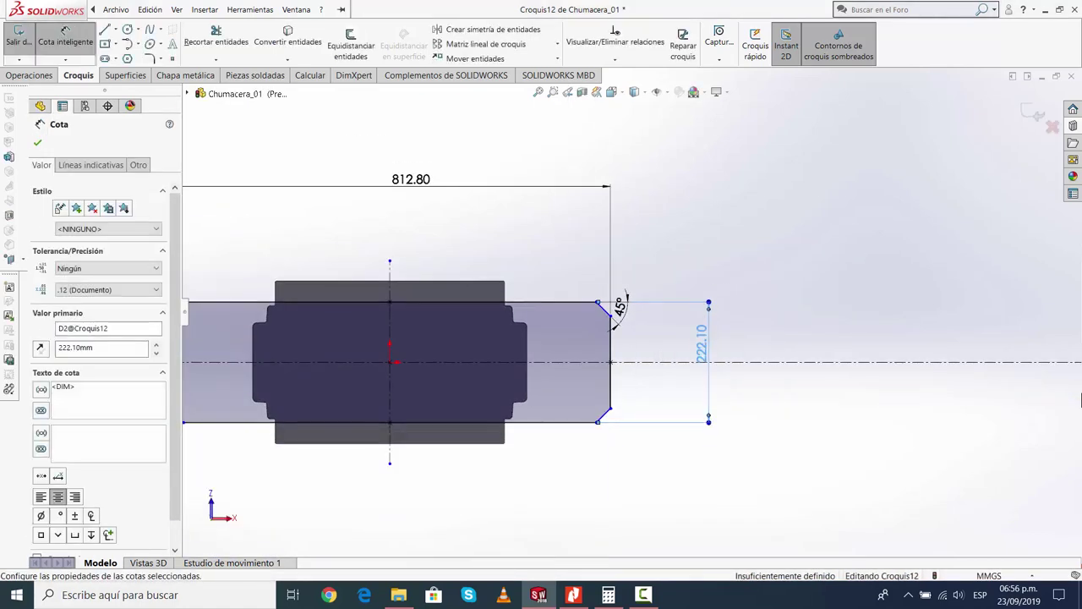
pyautogui.press('Escape')
pyautogui.click(644, 595)
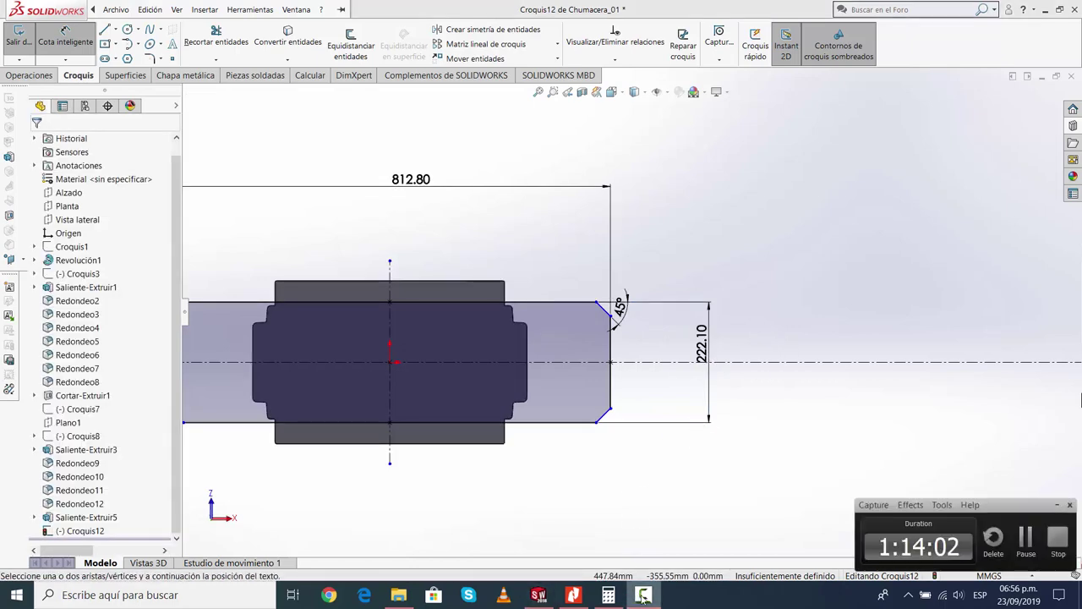
pyautogui.click(644, 596)
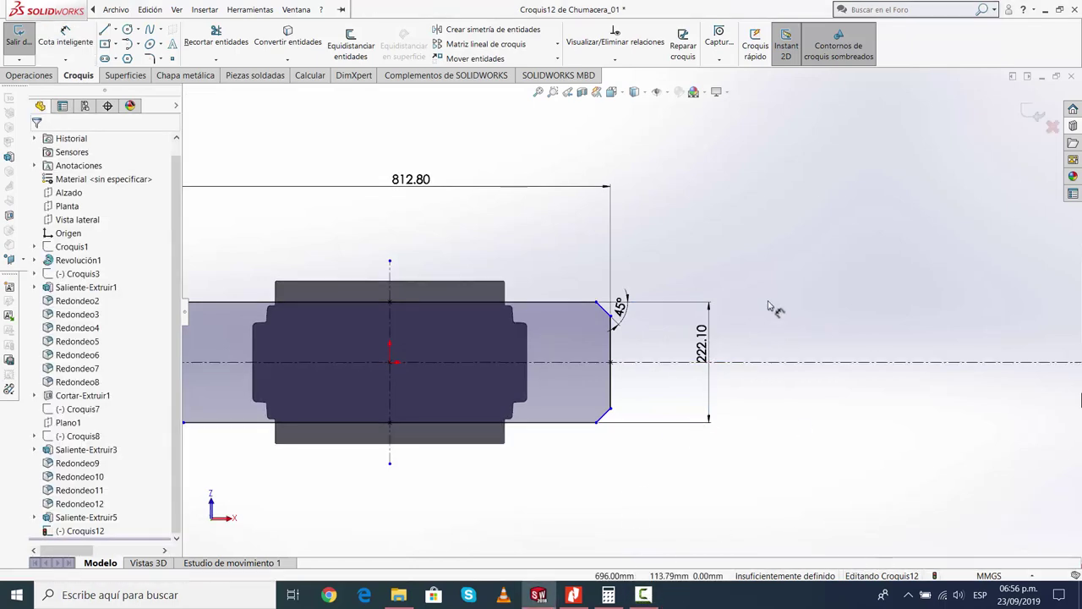
pyautogui.scroll(2, 667, 330)
pyautogui.scroll(-1, 550, 351)
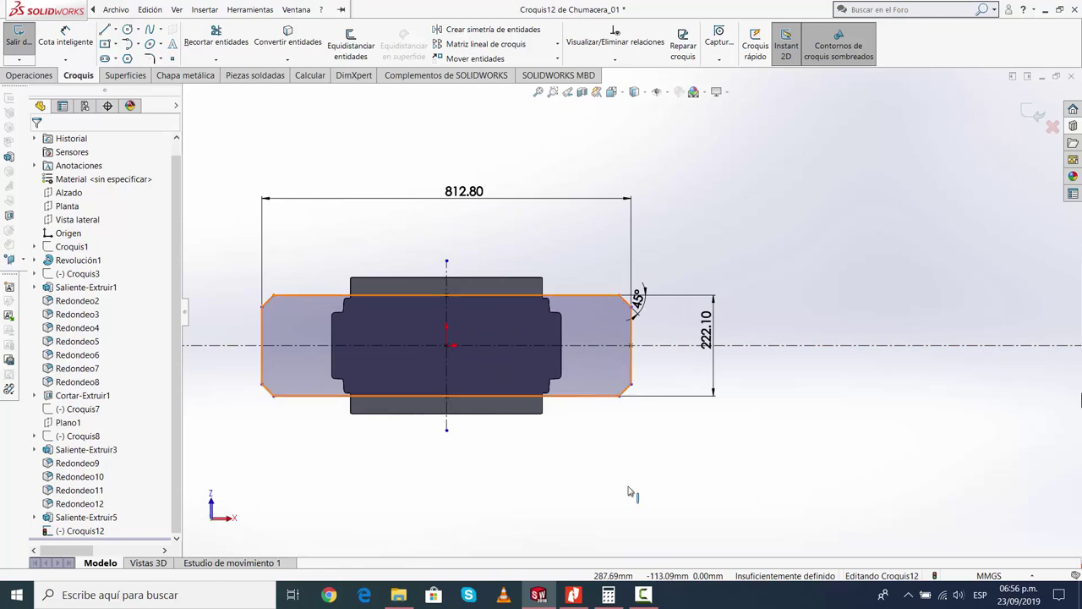
# Draw a straight slot near the right end of the plate, above the horizontal centre line
pyautogui.click(646, 597)
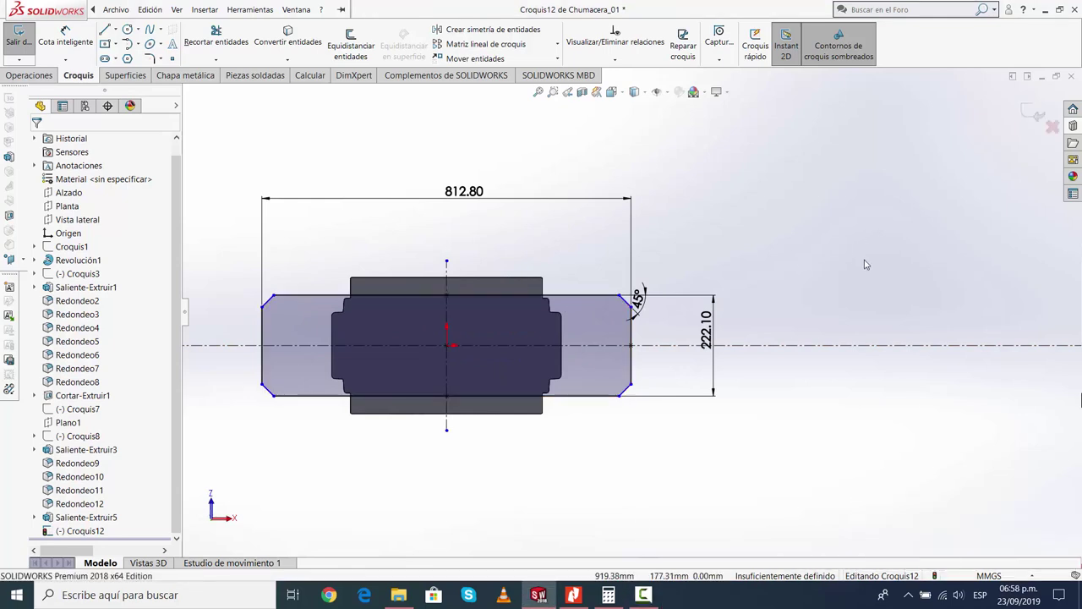
pyautogui.click(107, 60)
pyautogui.scroll(-3, 593, 321)
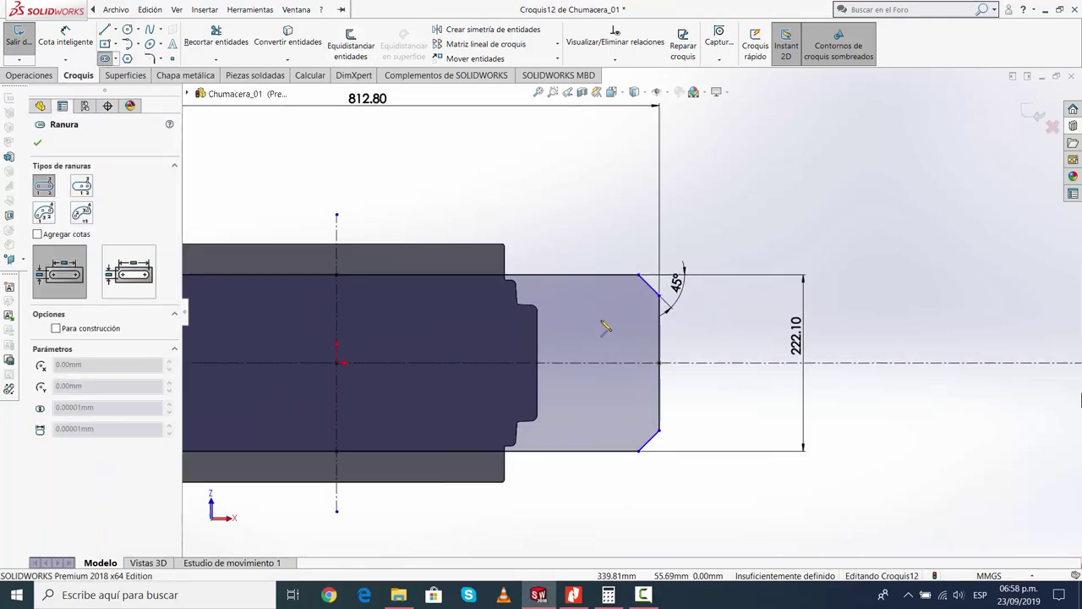
pyautogui.scroll(-2, 592, 321)
pyautogui.click(542, 303)
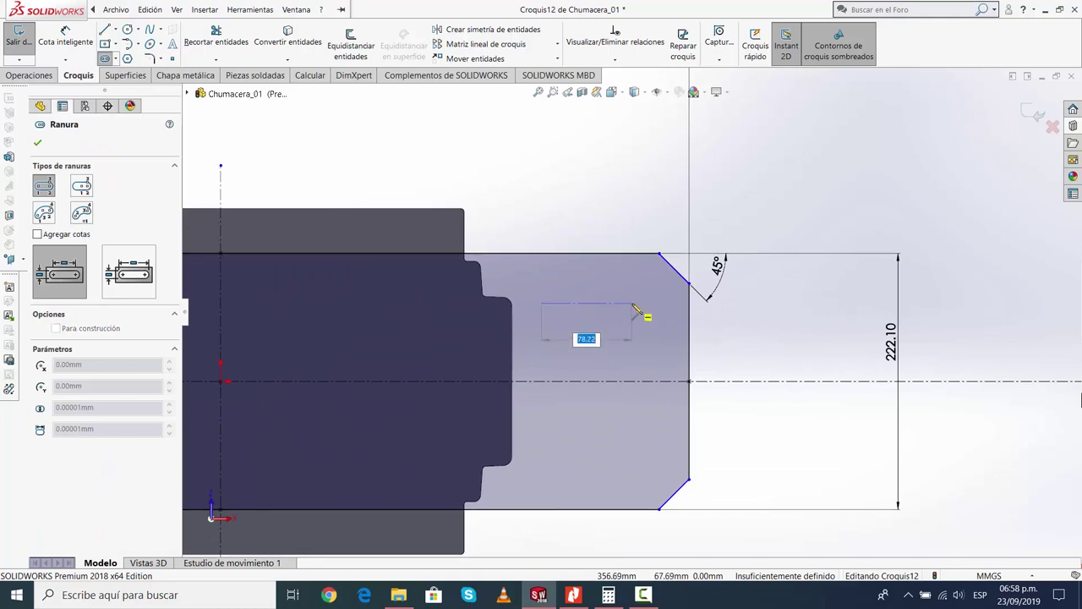
pyautogui.click(633, 302)
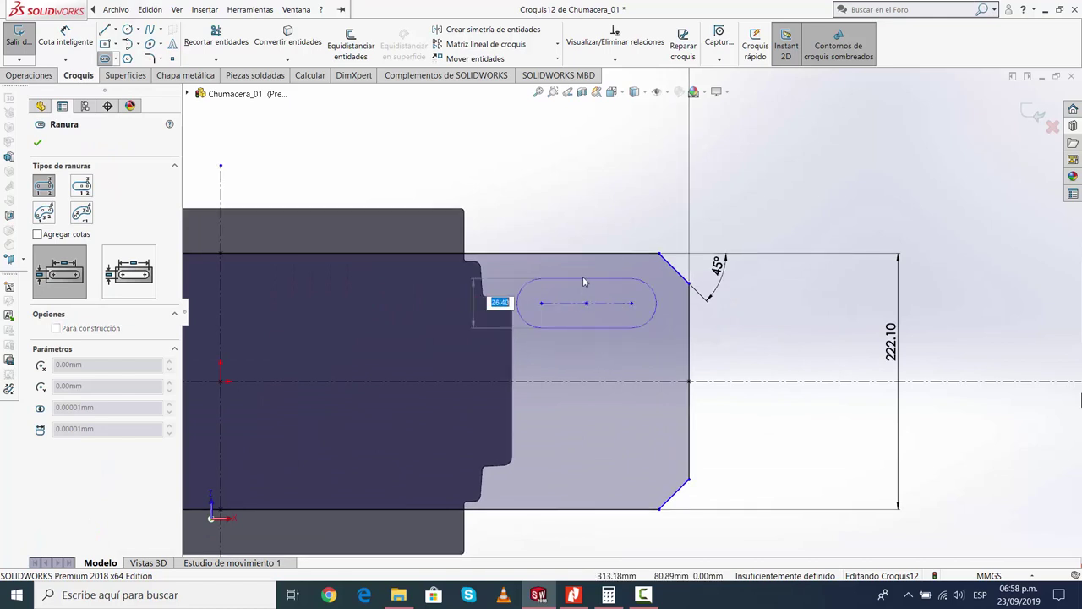
pyautogui.click(584, 283)
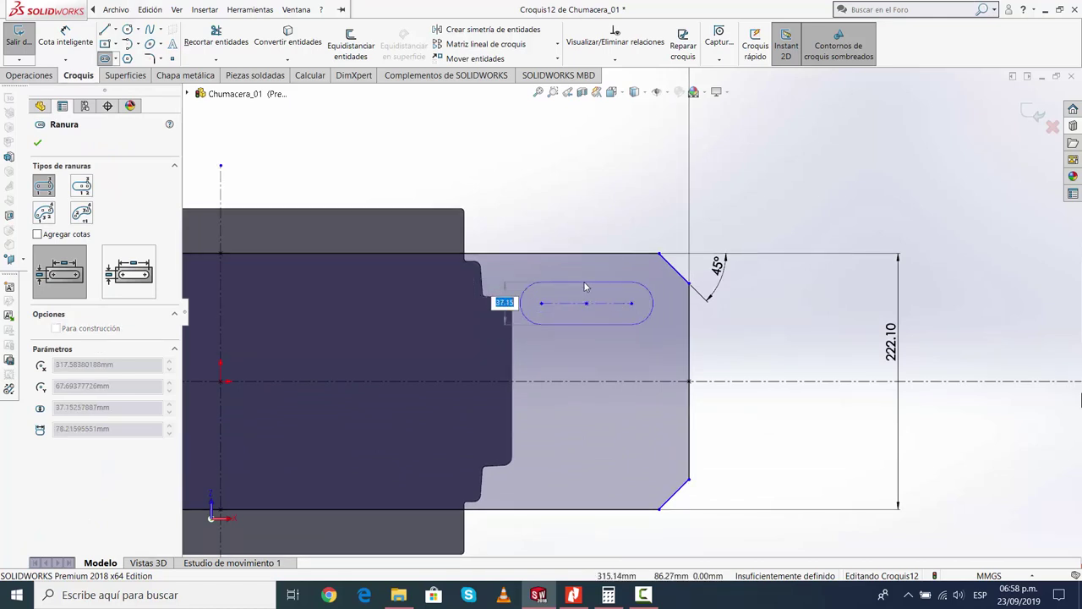
pyautogui.press('Escape')
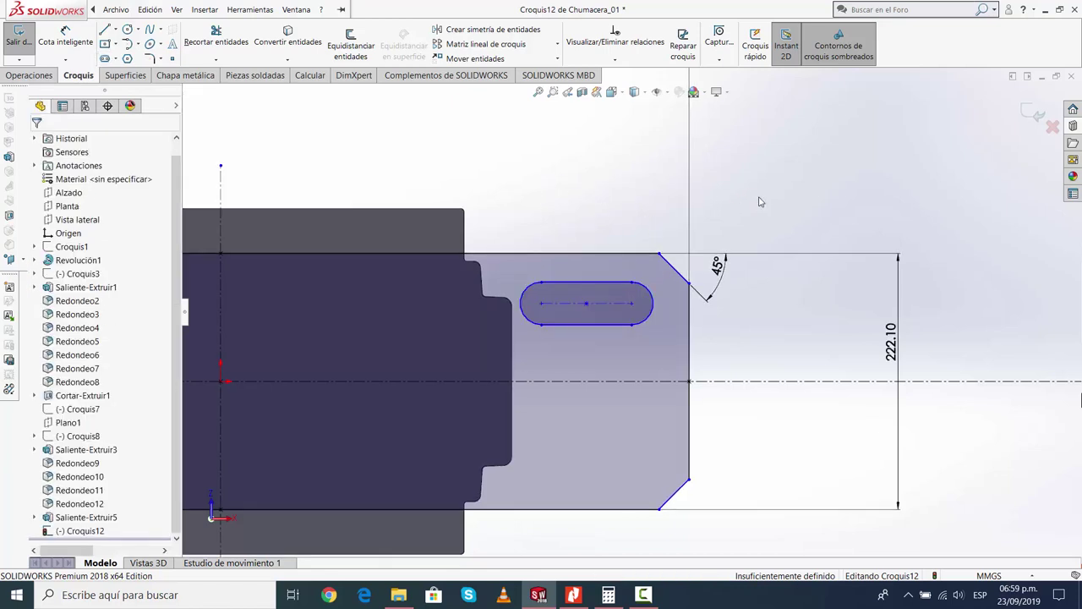
pyautogui.press('z')
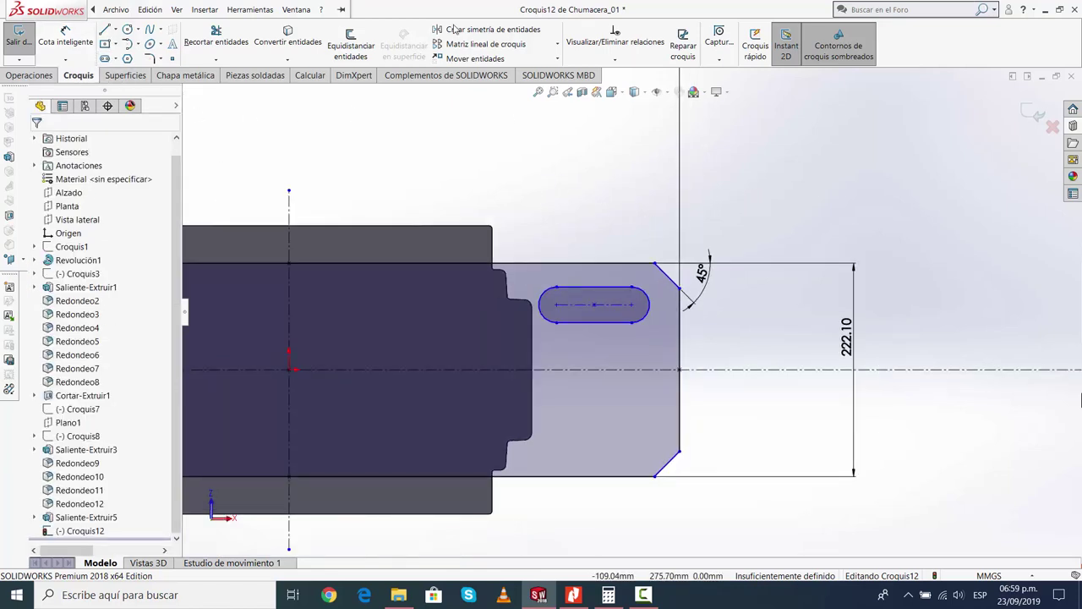
# Mirror the slot about the horizontal centre line with Crear simetría de entidades
pyautogui.click(454, 28)
pyautogui.click(627, 318)
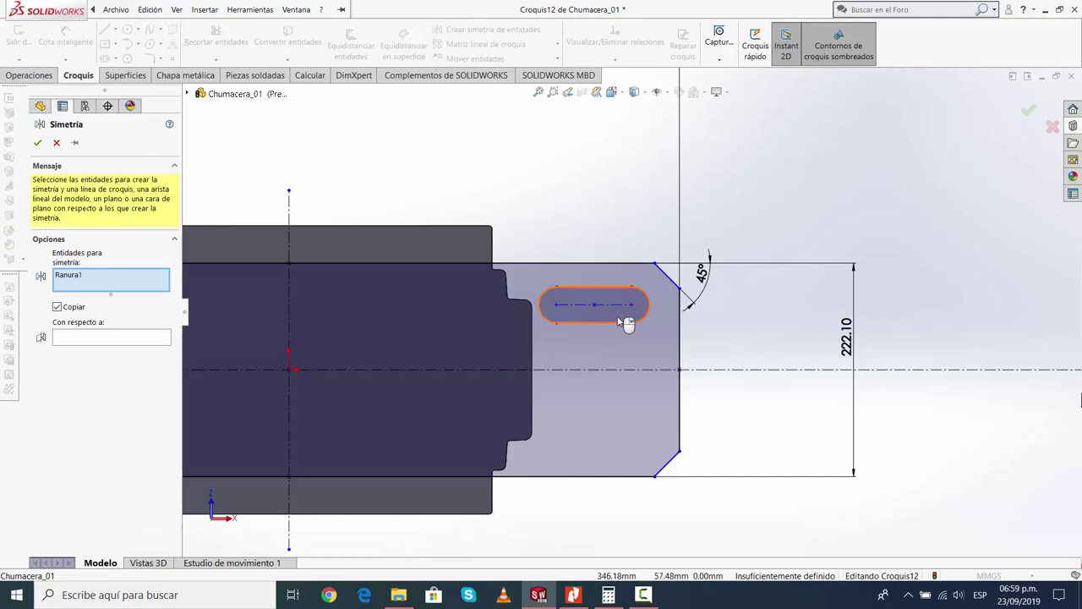
pyautogui.click(801, 371)
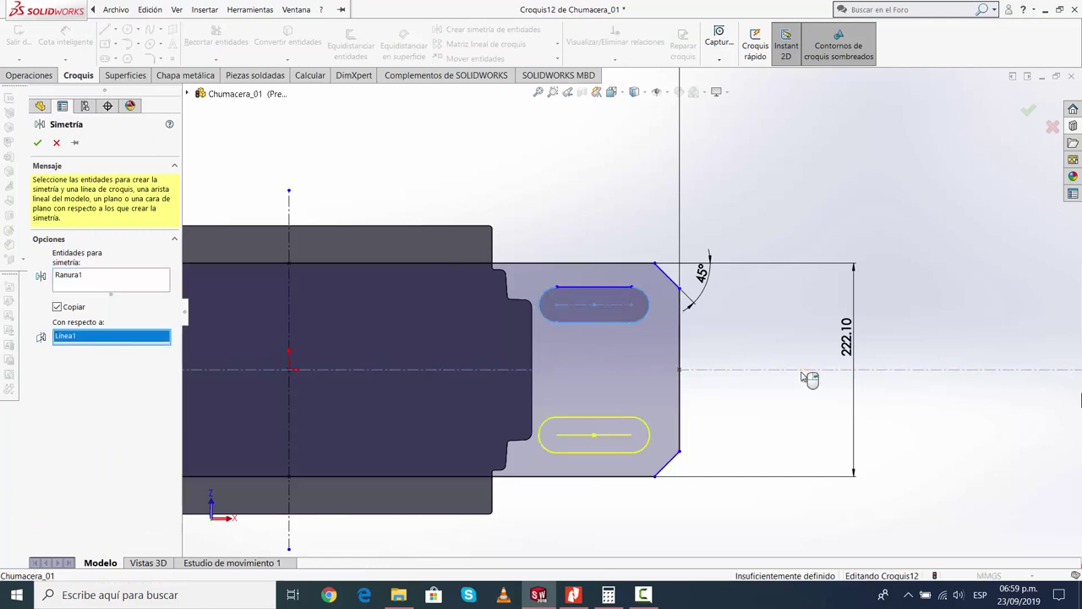
pyautogui.click(37, 142)
# Mirror both right-end slots about the vertical centre line onto the left end
pyautogui.click(486, 30)
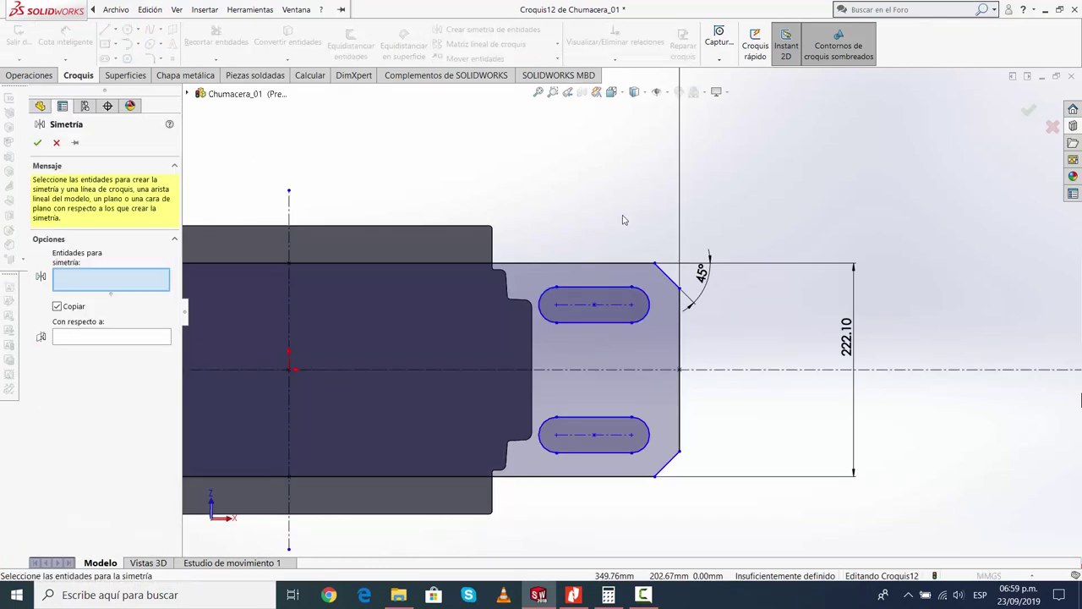
pyautogui.press('z')
pyautogui.click(623, 317)
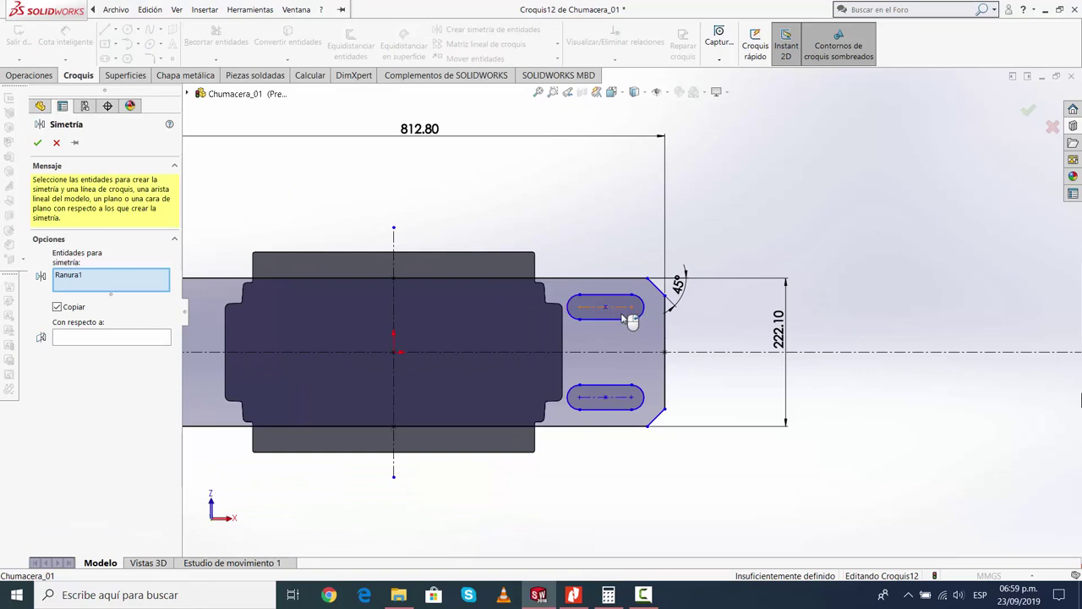
pyautogui.click(630, 410)
pyautogui.click(109, 347)
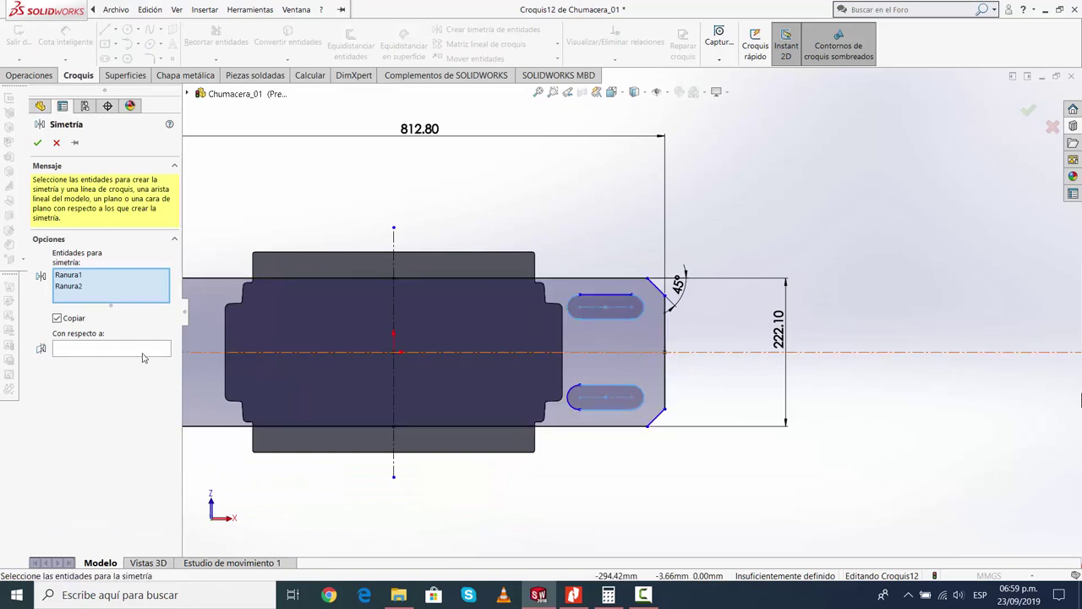
pyautogui.click(392, 246)
pyautogui.click(38, 144)
pyautogui.press('f')
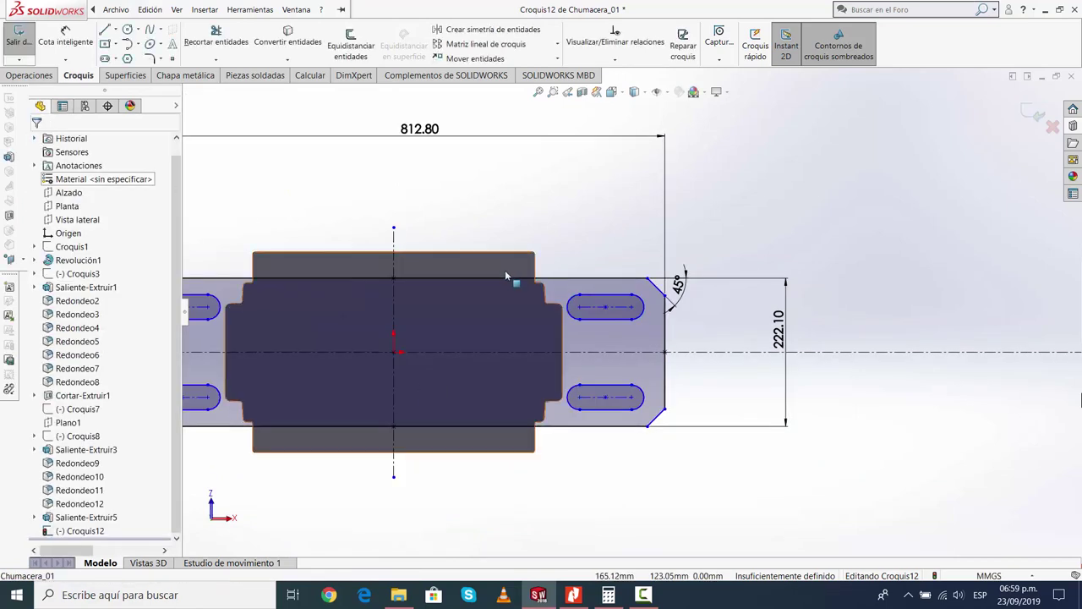
pyautogui.click(648, 597)
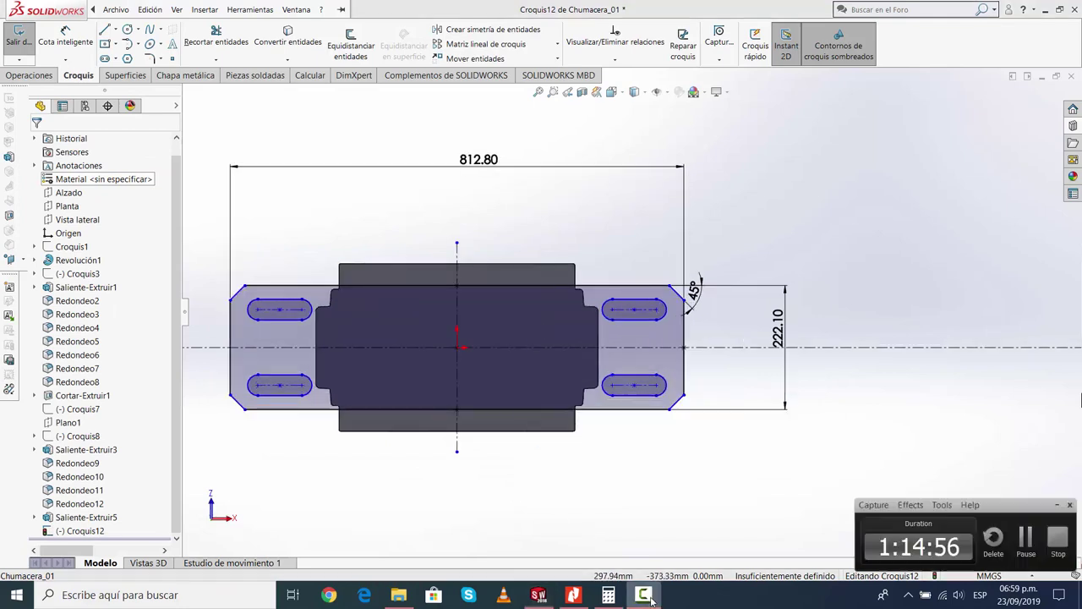
pyautogui.click(1056, 548)
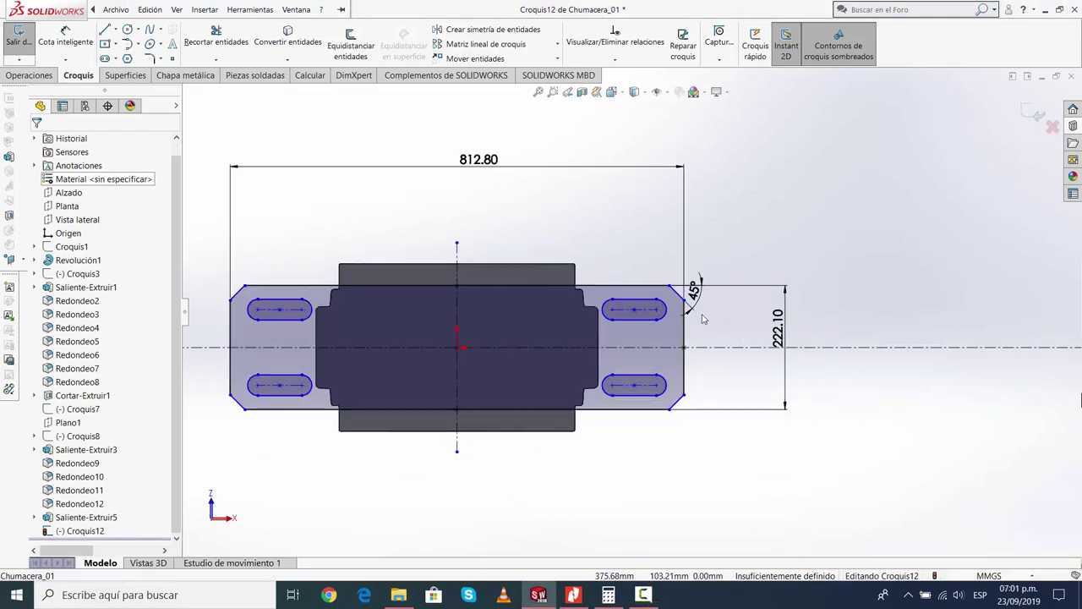
# Dimension the upper-right slot's width as 41.30 with Cota inteligente
pyautogui.click(65, 41)
pyautogui.scroll(-5, 675, 362)
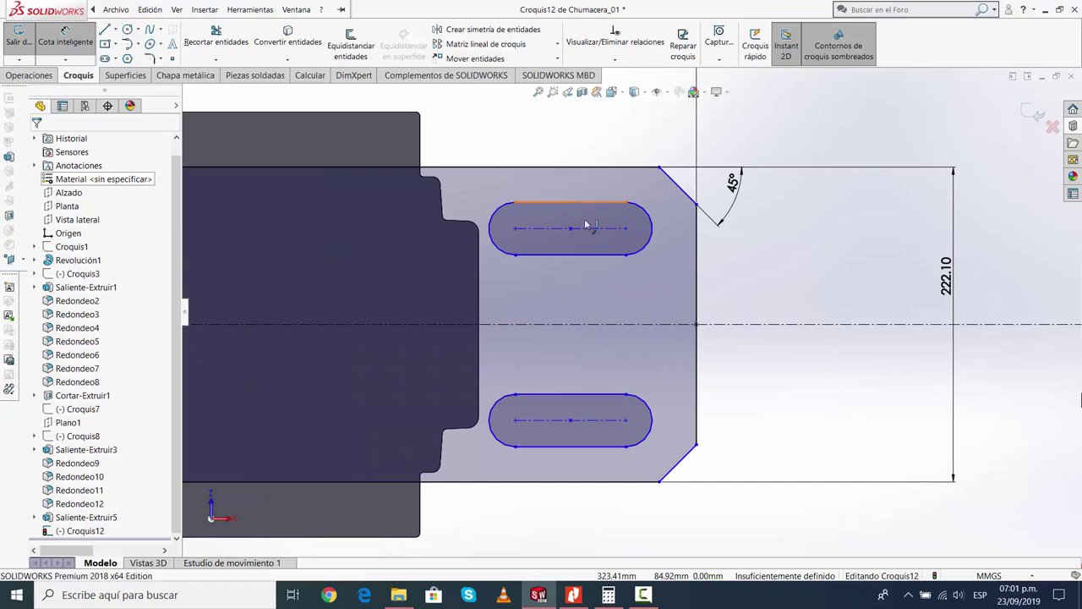
pyautogui.click(587, 204)
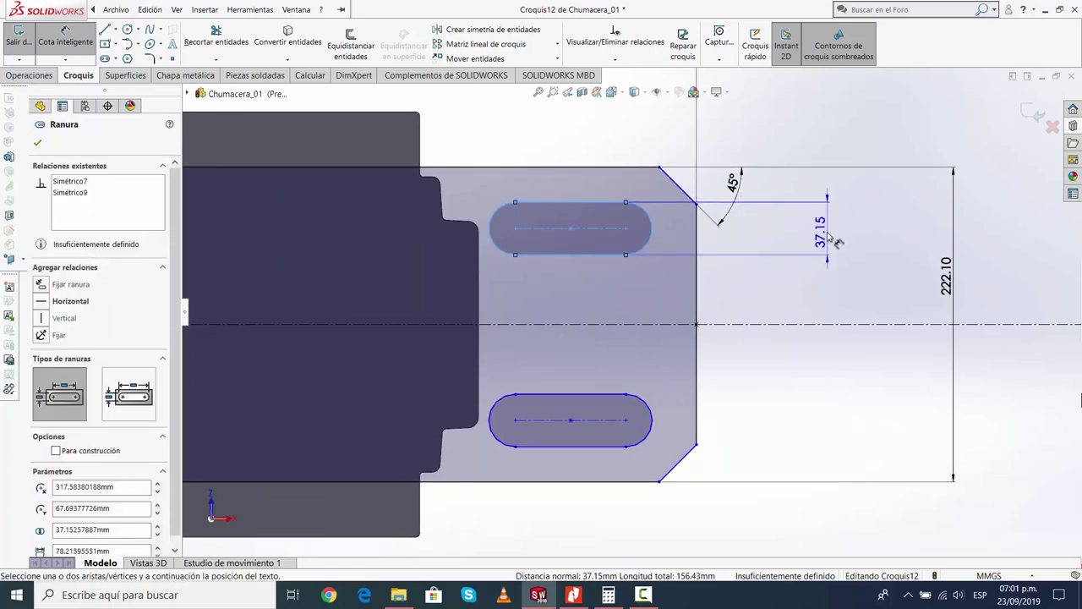
pyautogui.click(833, 239)
pyautogui.write('41.')
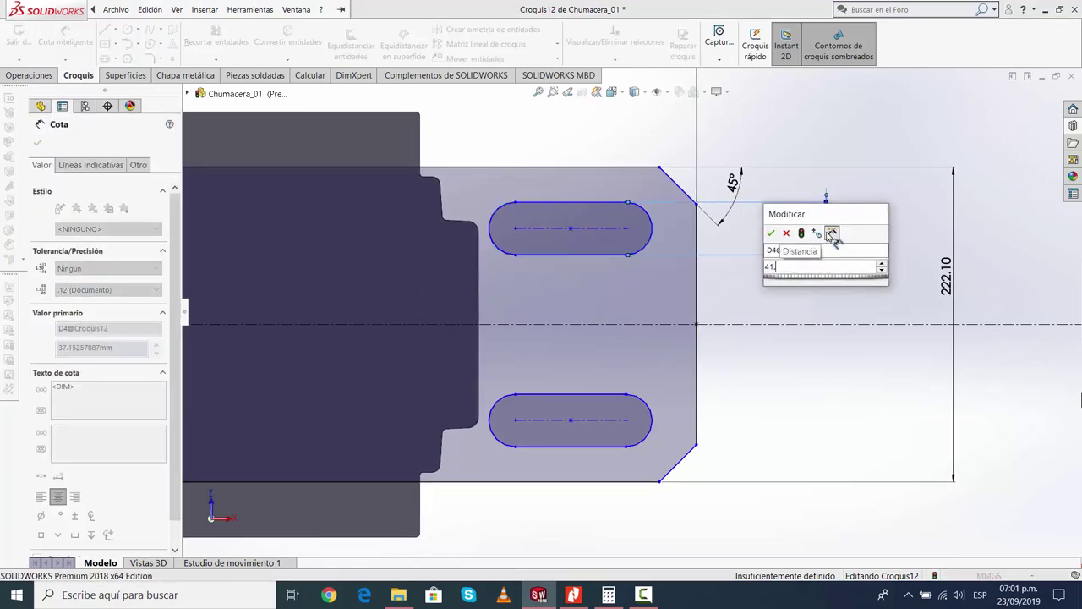
pyautogui.write('3')
pyautogui.press('Return')
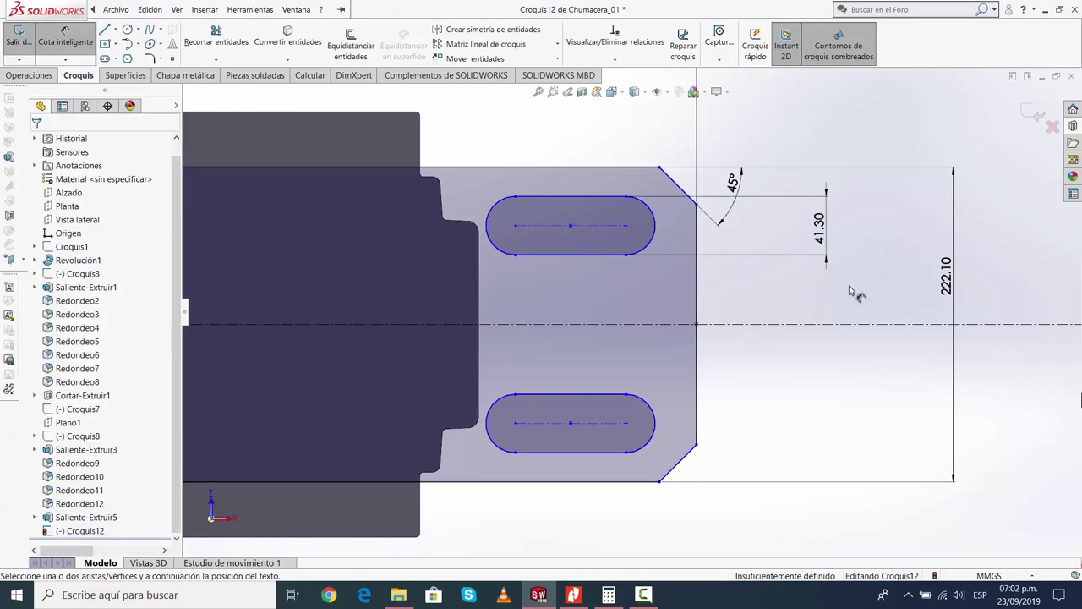
# Dimension the slot's centre line 66.70 from the horizontal centre axis
pyautogui.click(609, 225)
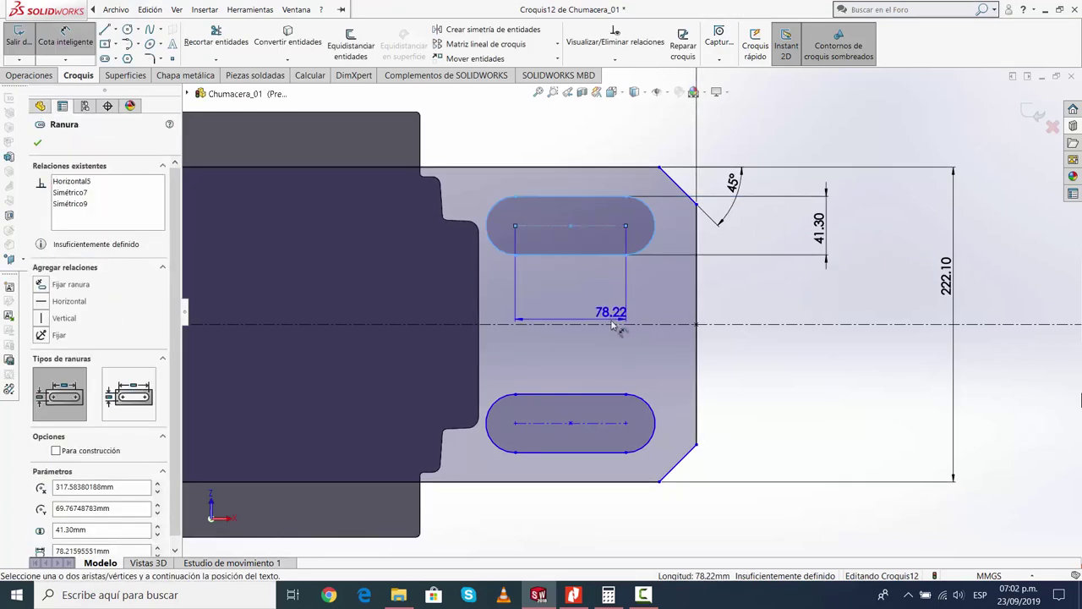
pyautogui.click(608, 324)
pyautogui.click(611, 291)
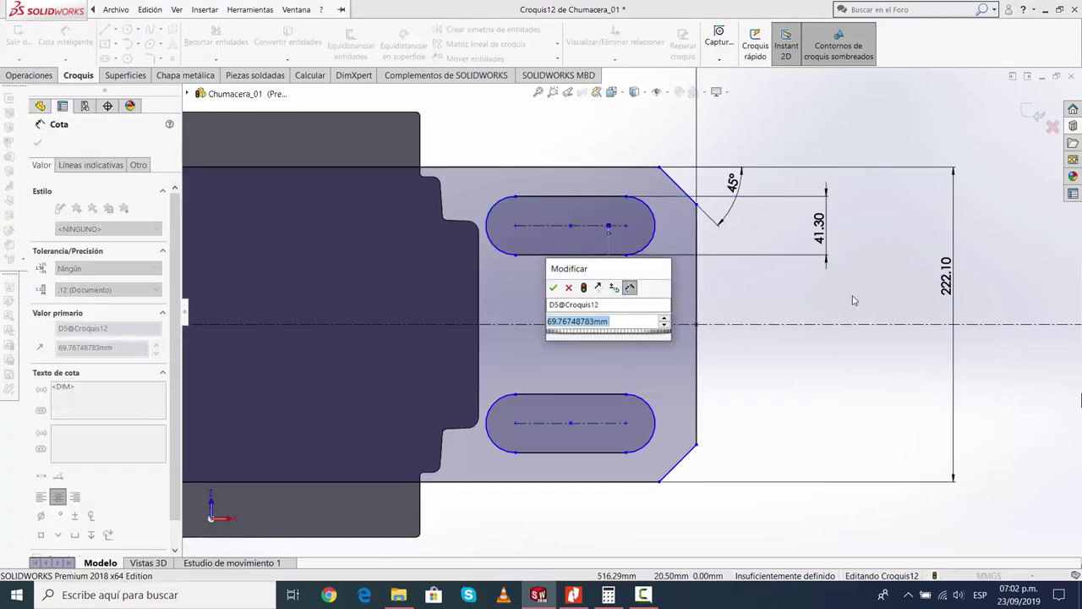
pyautogui.write('66.7')
pyautogui.press('Return')
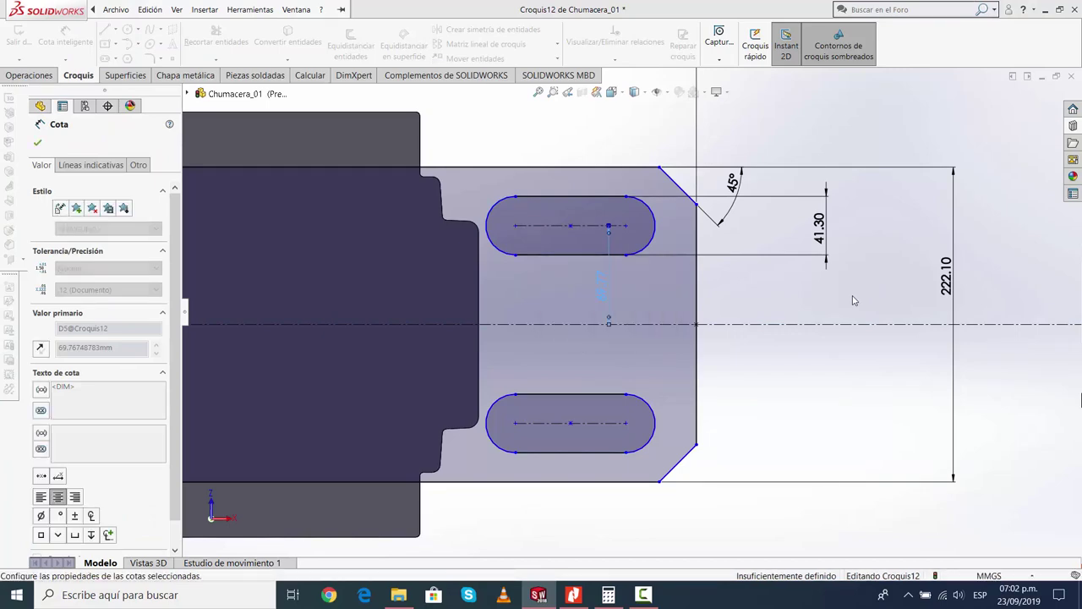
# Dimension the outer ends of the right and left slots 708.00 apart
pyautogui.scroll(-3, 837, 309)
pyautogui.scroll(-1, 652, 302)
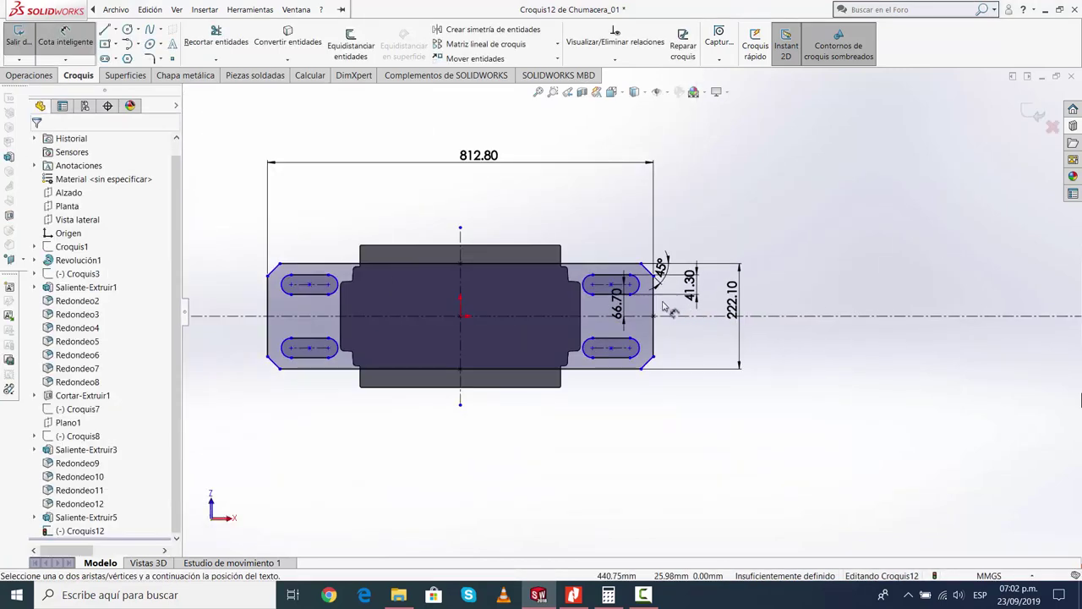
pyautogui.scroll(4, 623, 295)
pyautogui.click(605, 283)
pyautogui.scroll(-2, 611, 284)
pyautogui.scroll(-2, 616, 285)
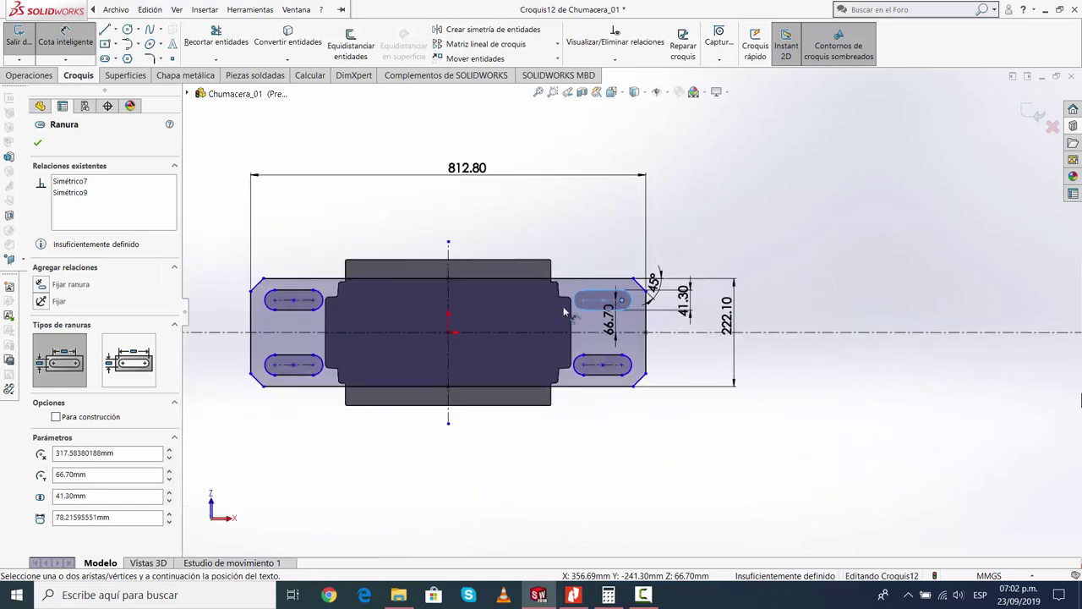
pyautogui.scroll(3, 304, 309)
pyautogui.click(310, 304)
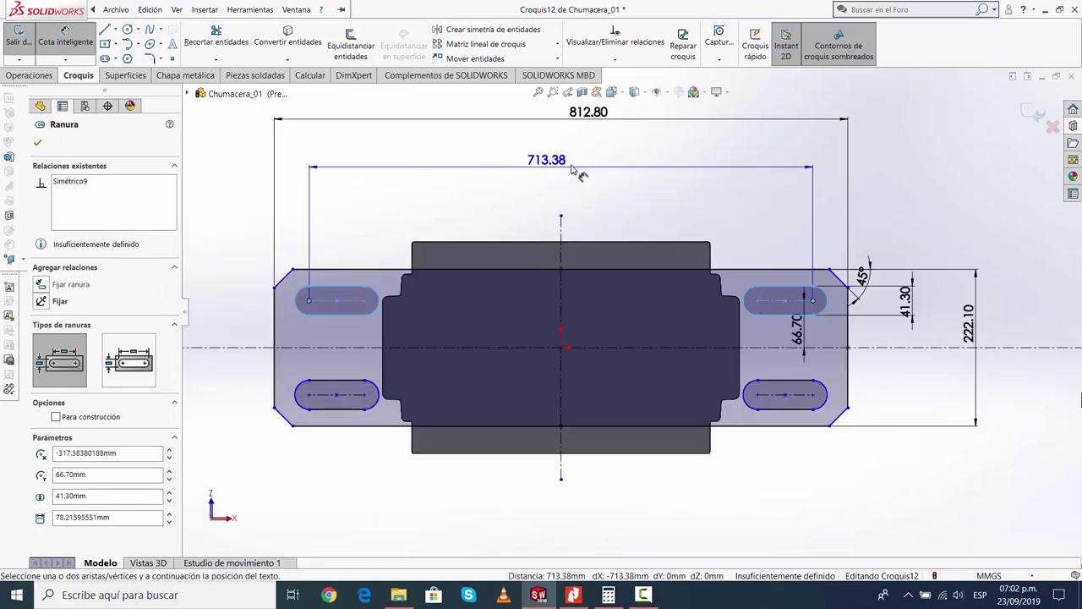
pyautogui.click(721, 180)
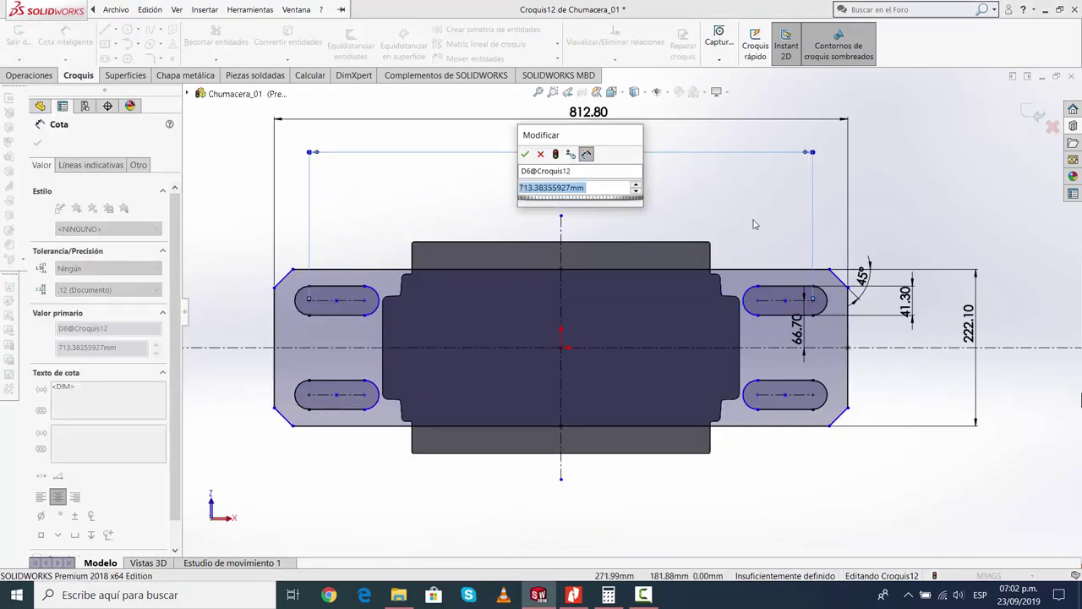
pyautogui.write('708')
pyautogui.press('Return')
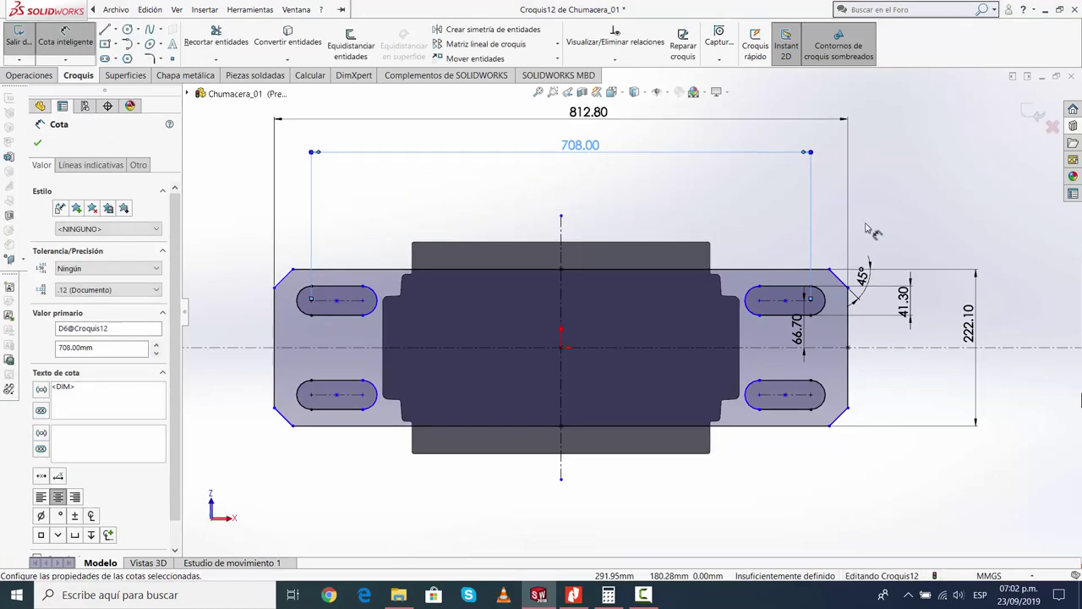
# Dimension the inner ends of the right and left slots 628.70 apart
pyautogui.click(765, 242)
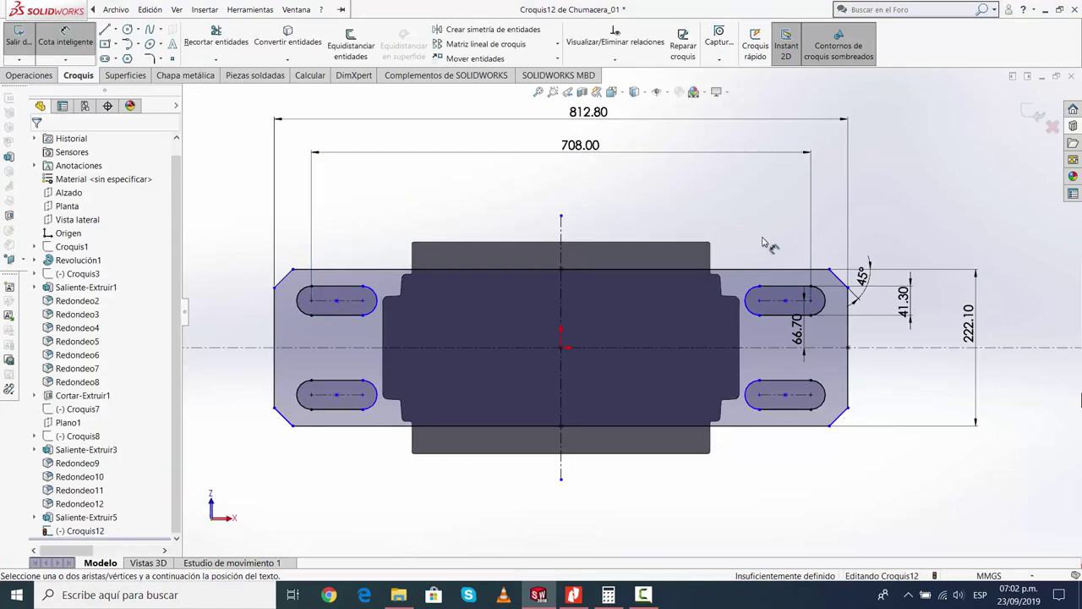
pyautogui.click(763, 303)
pyautogui.click(365, 303)
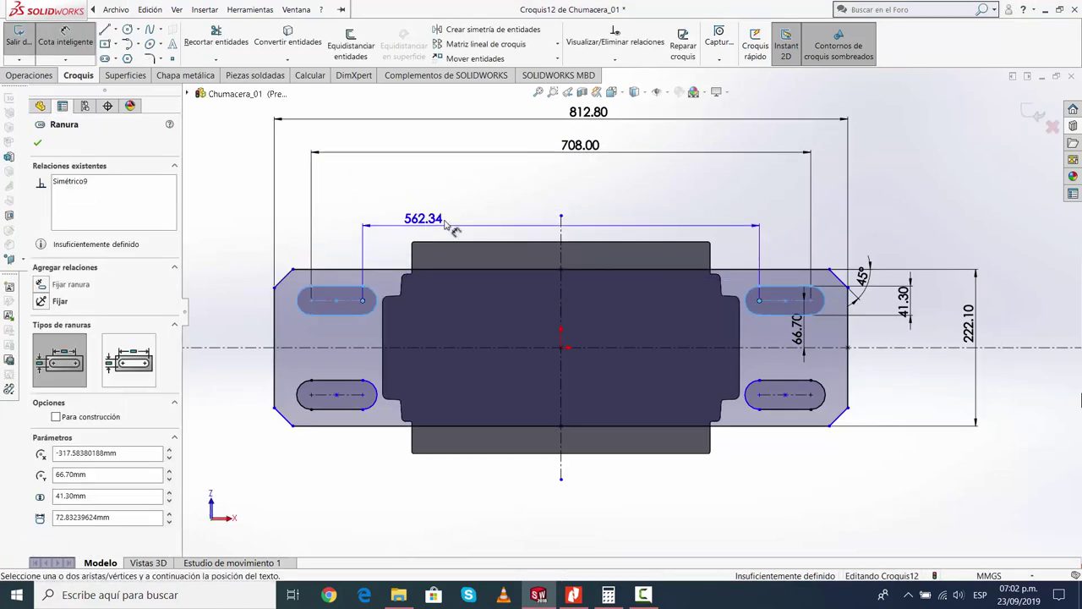
pyautogui.click(516, 179)
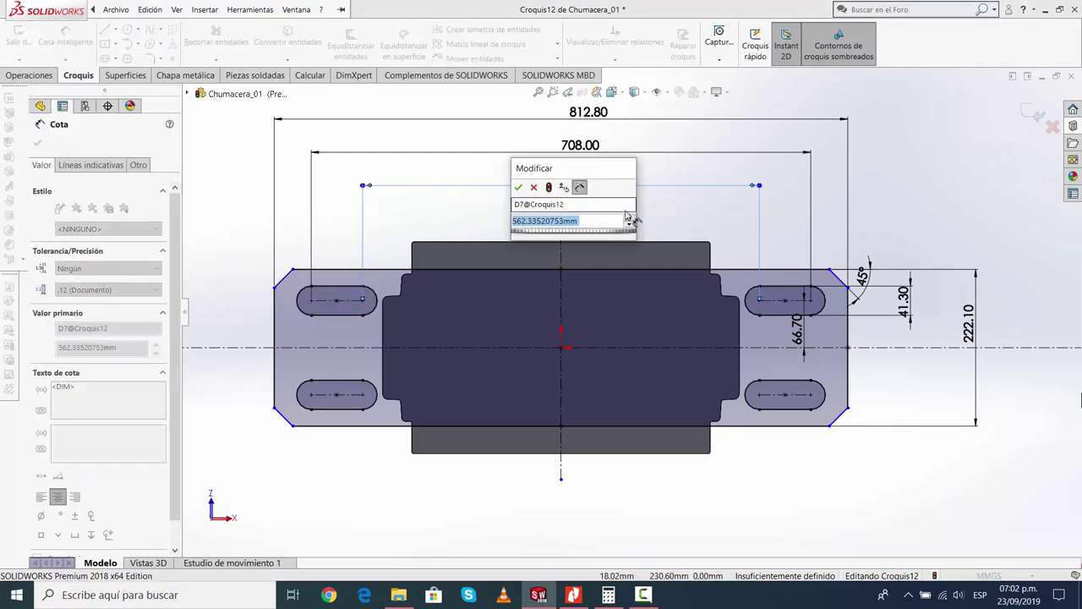
pyautogui.write('628.7')
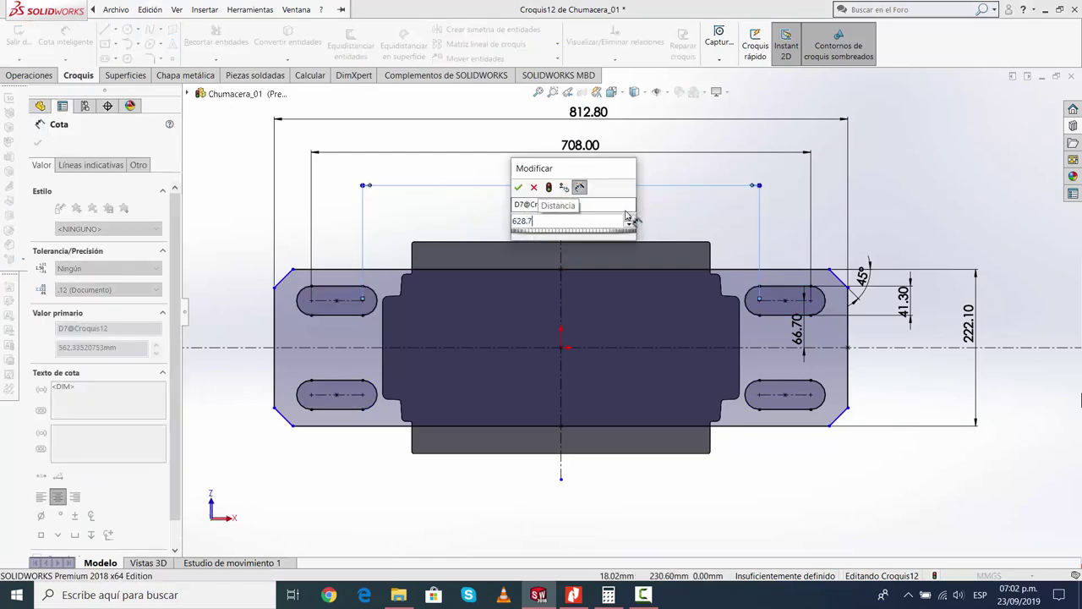
pyautogui.press('Return')
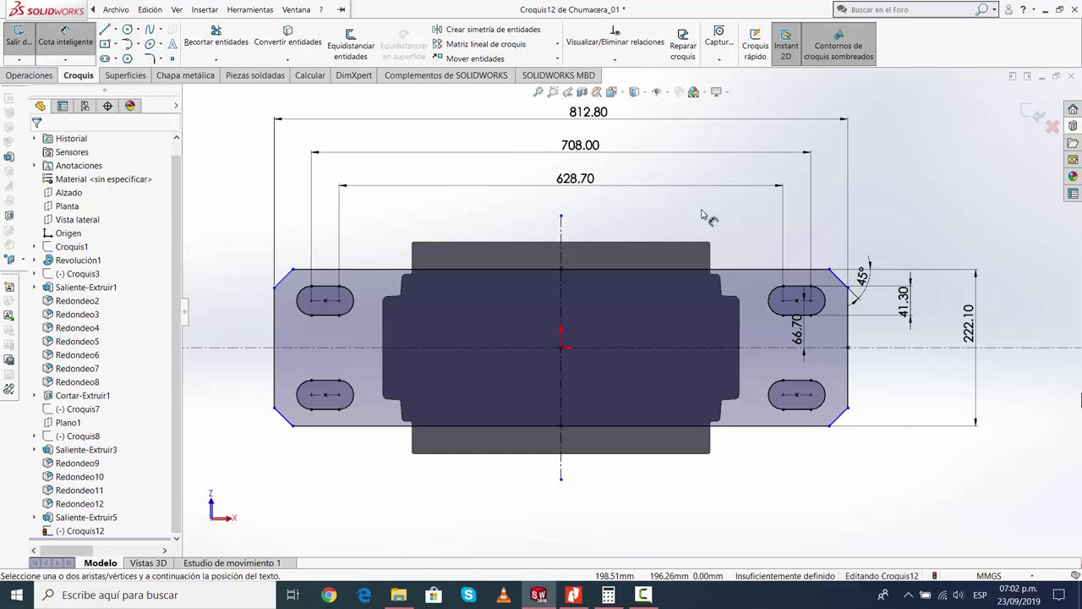
pyautogui.press('z')
pyautogui.press('Escape')
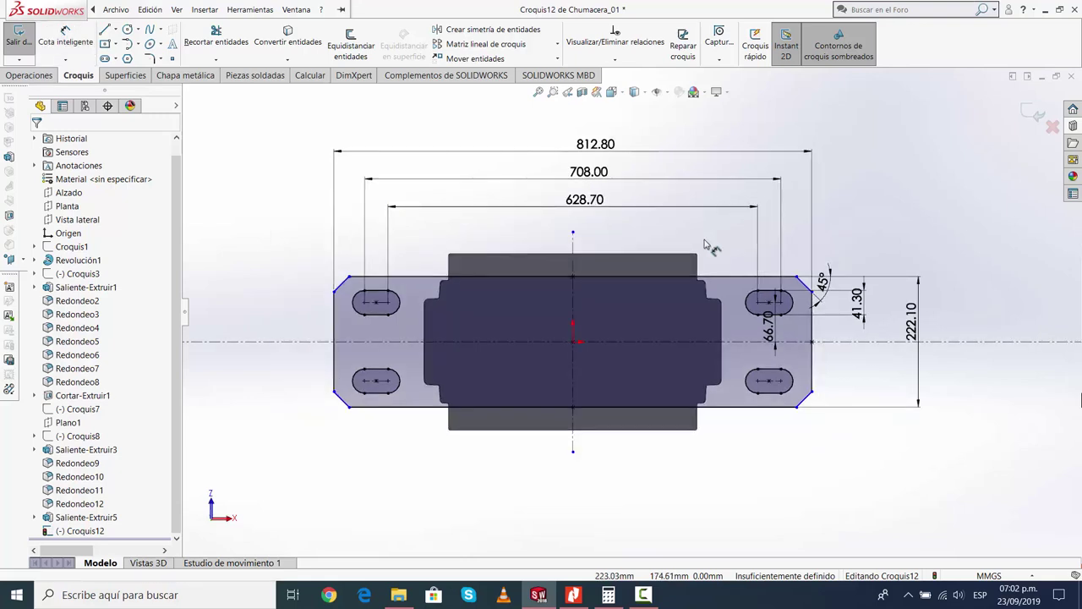
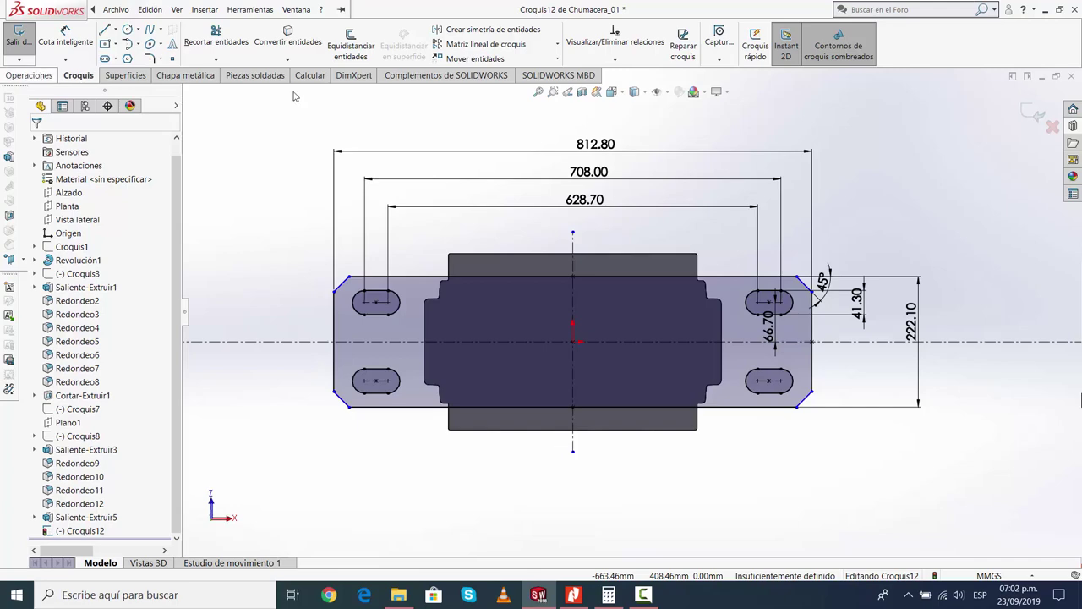
# In trimetric view, extrude the base-plate sketch upward (reversed) to a depth of 95.3 mm
pyautogui.click(634, 92)
pyautogui.click(645, 123)
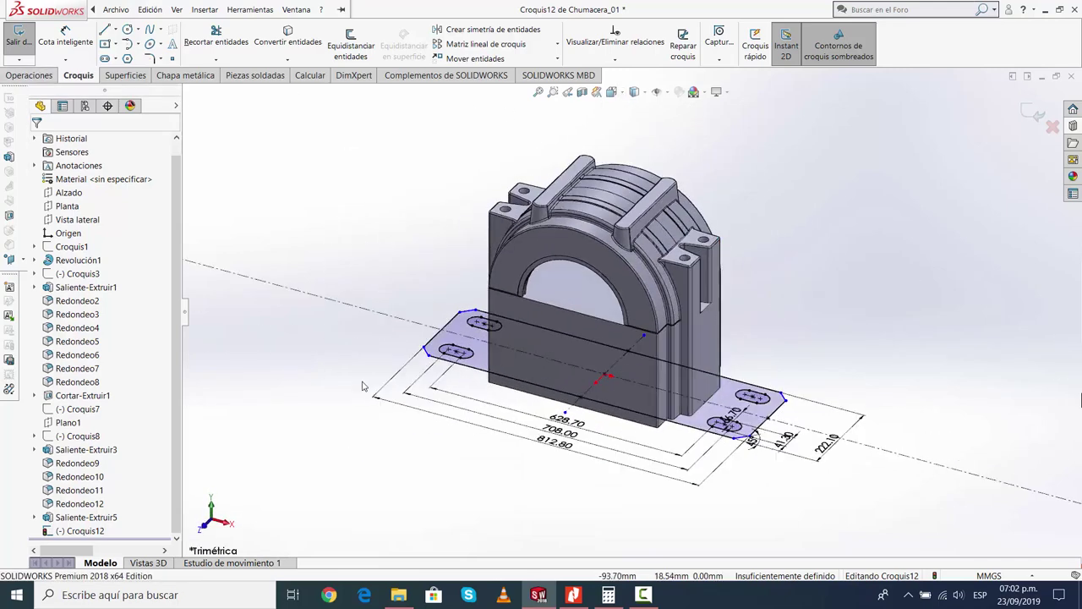
pyautogui.click(29, 75)
pyautogui.click(28, 42)
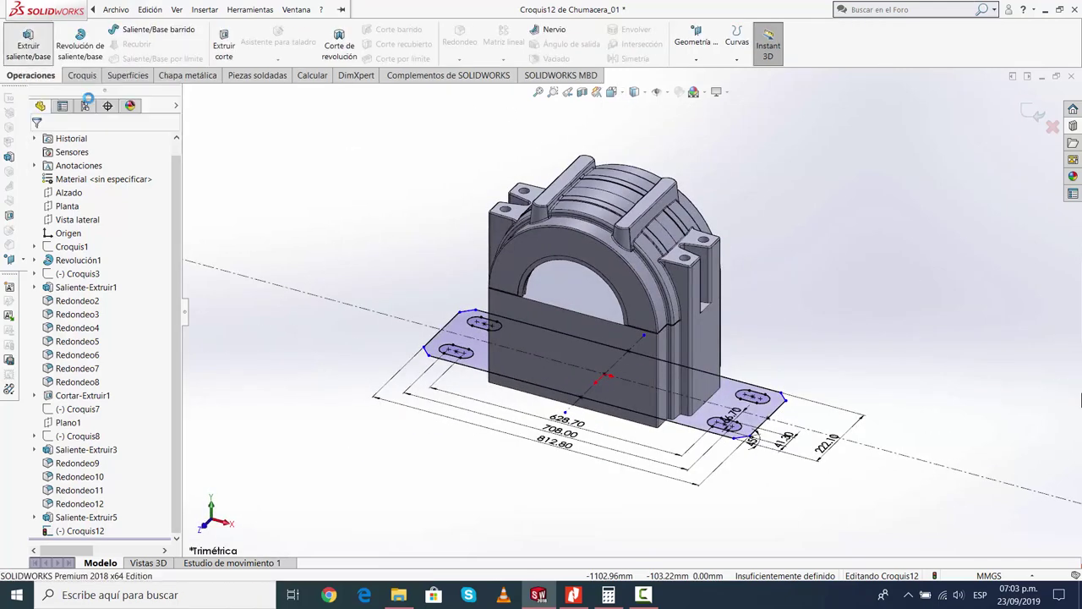
pyautogui.click(40, 221)
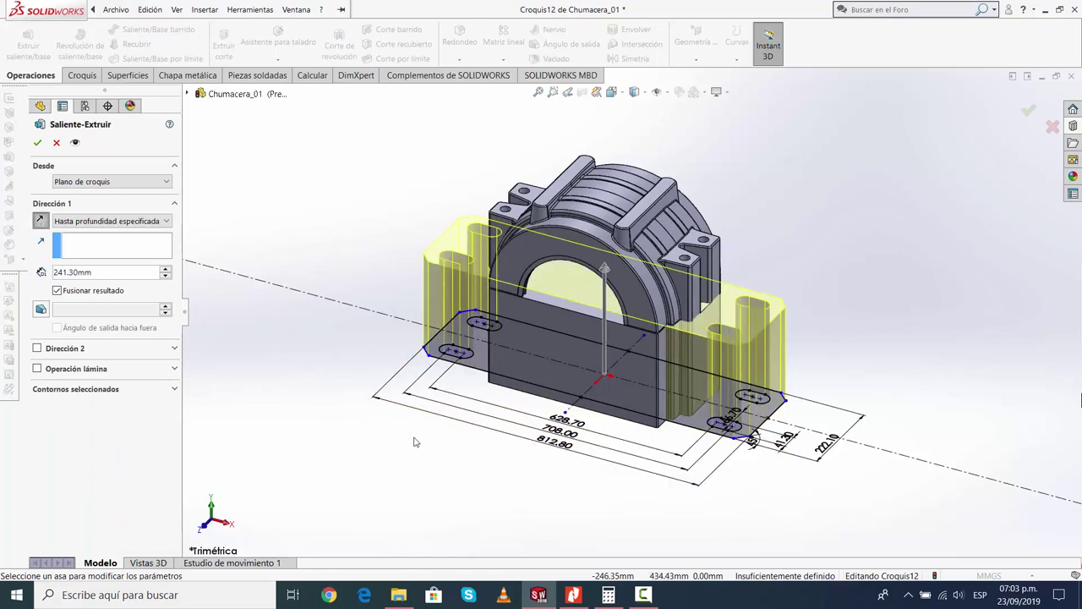
pyautogui.click(117, 274)
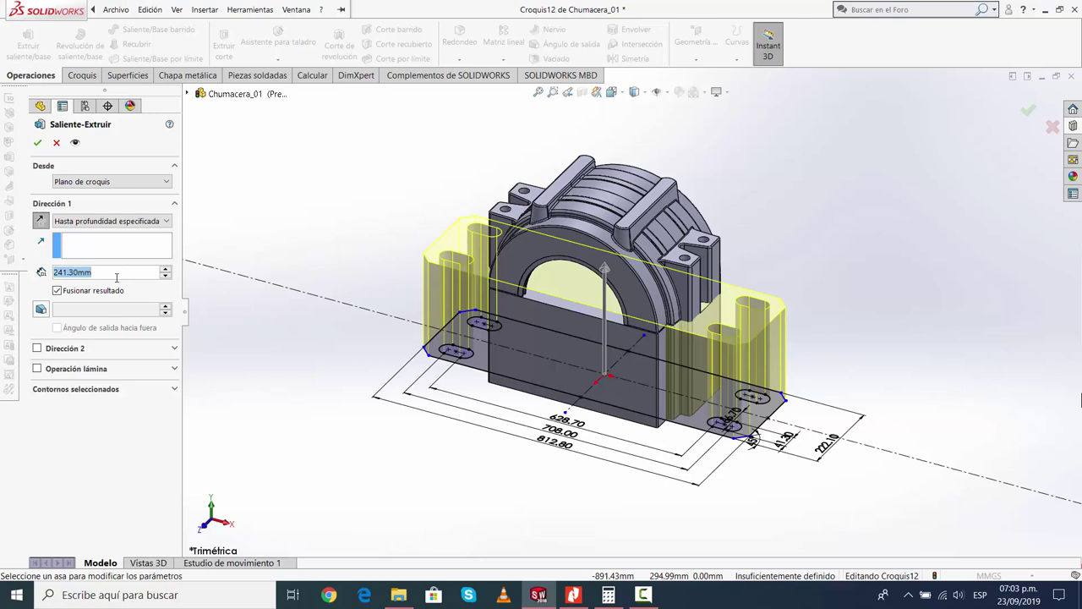
pyautogui.write('953')
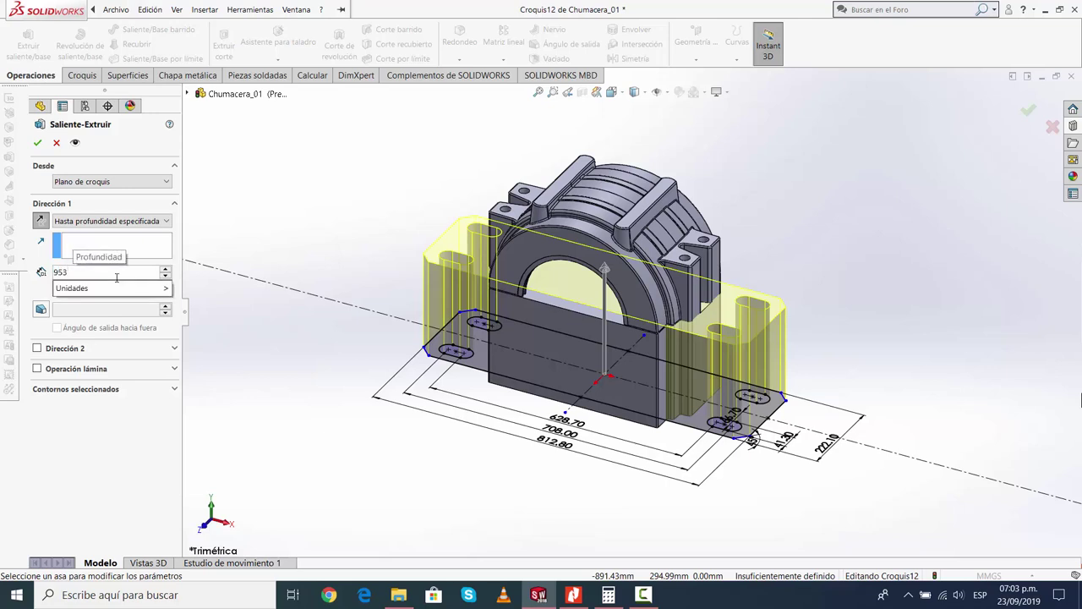
pyautogui.press('BackSpace')
pyautogui.write('.3')
pyautogui.press('Return')
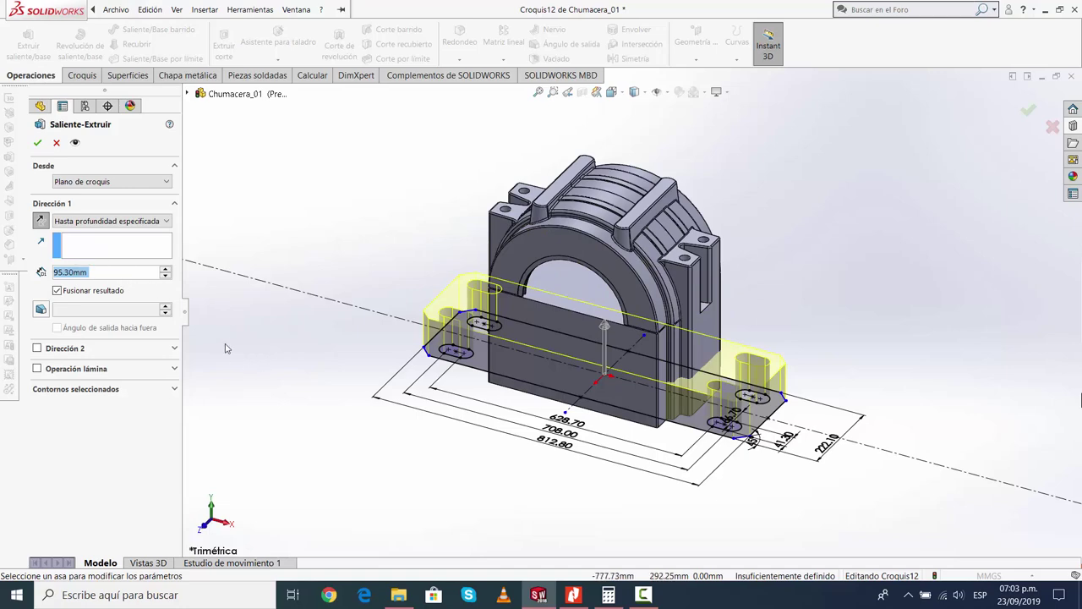
# Confirm the 95.3 mm base-plate extrusion and orbit the model
pyautogui.click(38, 144)
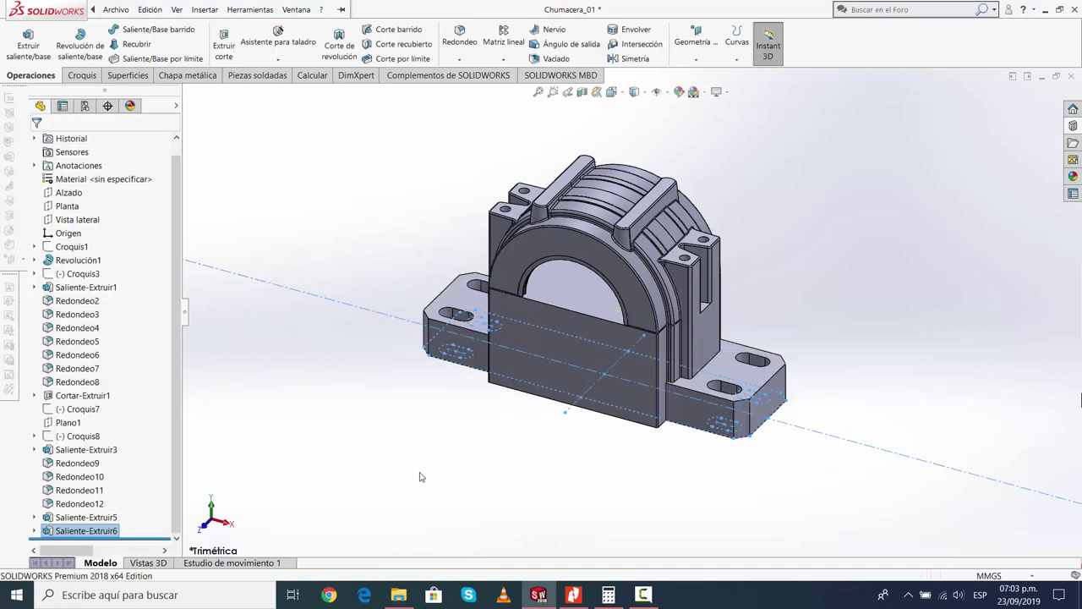
pyautogui.moveTo(692, 476)
pyautogui.mouseDown(button='middle')
pyautogui.moveTo(683, 449)
pyautogui.moveTo(735, 337)
pyautogui.moveTo(850, 339)
pyautogui.moveTo(640, 285)
pyautogui.moveTo(704, 427)
pyautogui.mouseUp(button='middle')
pyautogui.scroll(-2, 705, 427)
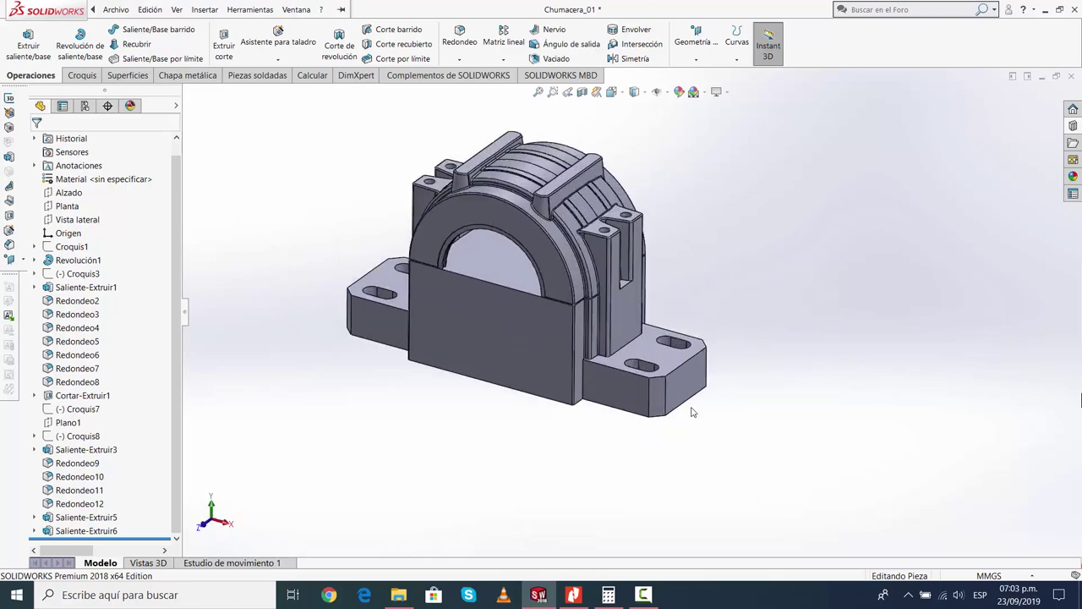
# Edit Saliente-Extruir5 to add a 2.5° outward draft
pyautogui.click(70, 518)
pyautogui.click(112, 482)
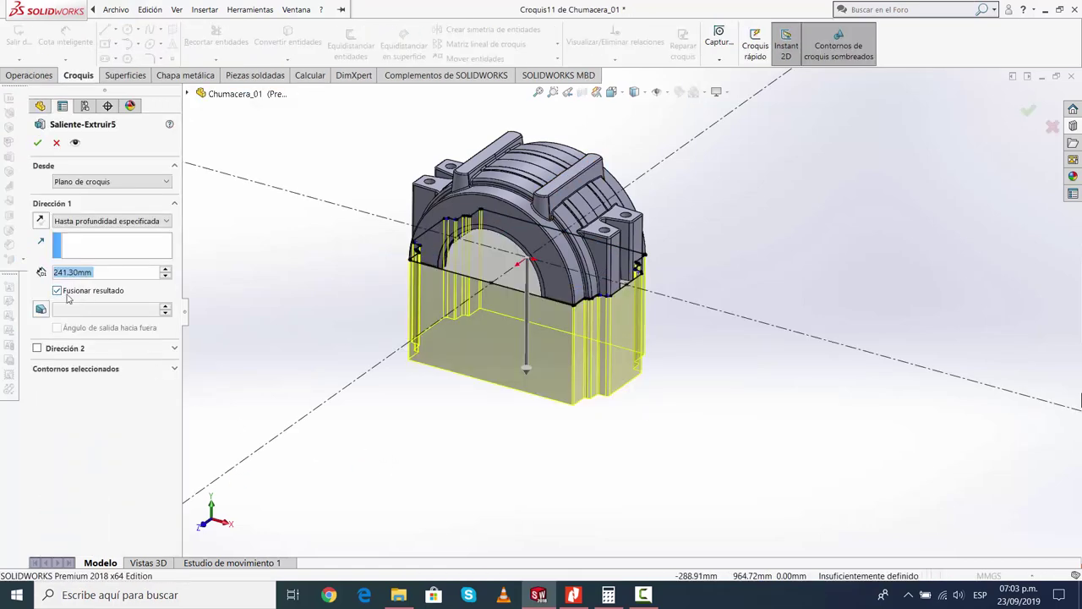
pyautogui.click(44, 310)
pyautogui.click(57, 328)
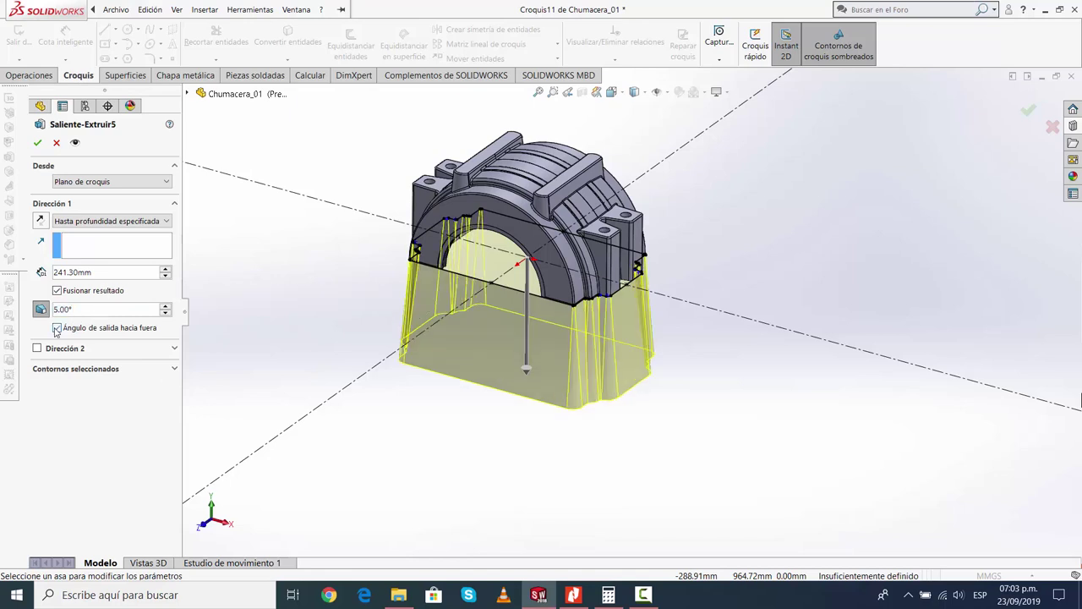
pyautogui.write('2.5')
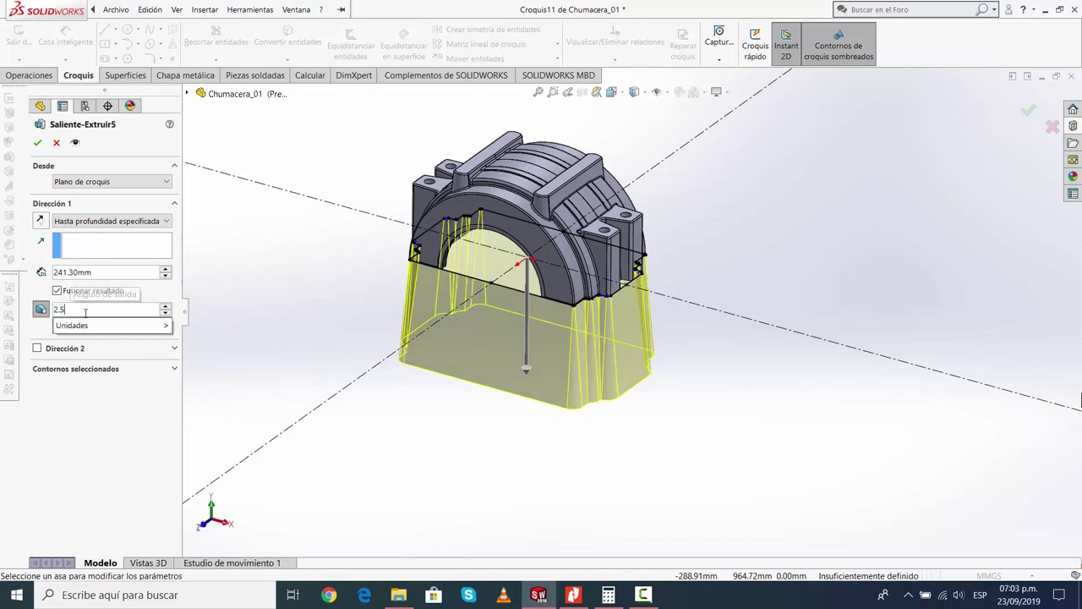
pyautogui.press('Return')
pyautogui.click(38, 142)
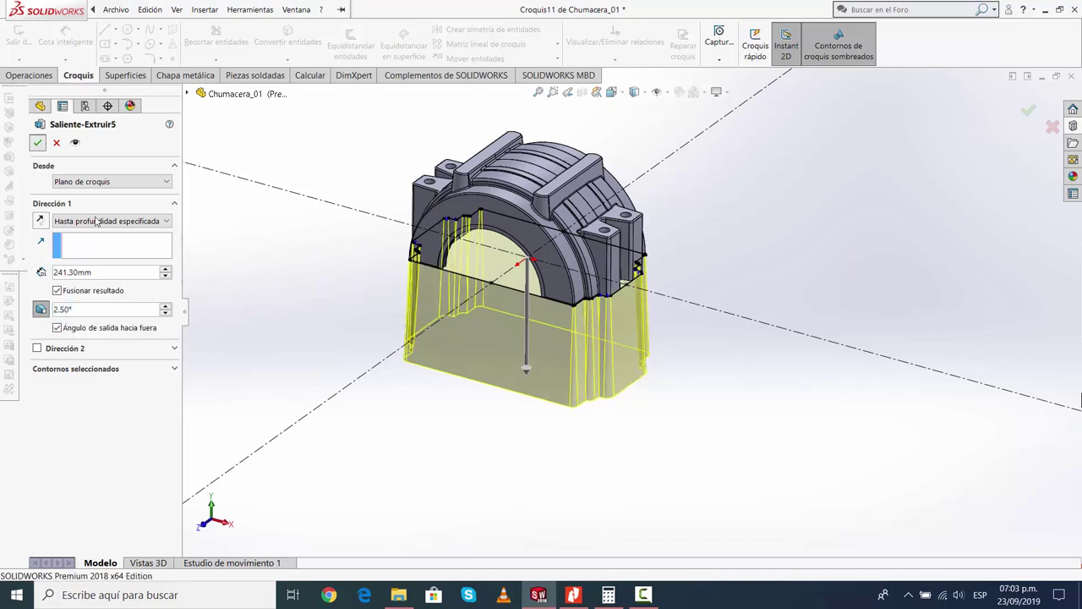
# Inspect the lower housing block and rebuild the model
pyautogui.scroll(-3, 504, 388)
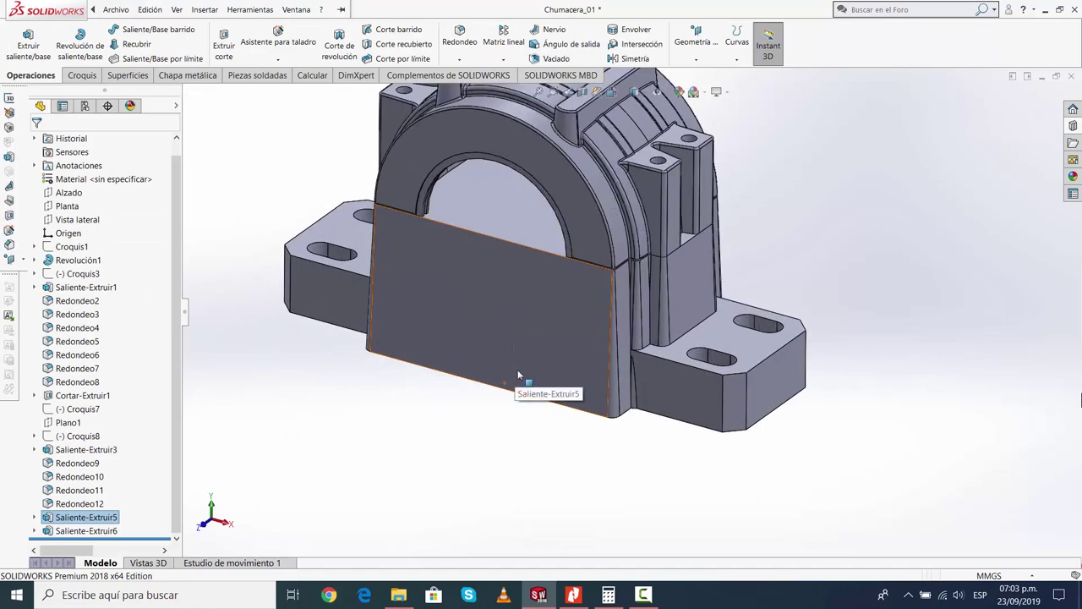
pyautogui.moveTo(512, 376)
pyautogui.mouseDown(button='middle')
pyautogui.moveTo(617, 336)
pyautogui.moveTo(573, 353)
pyautogui.mouseUp(button='middle')
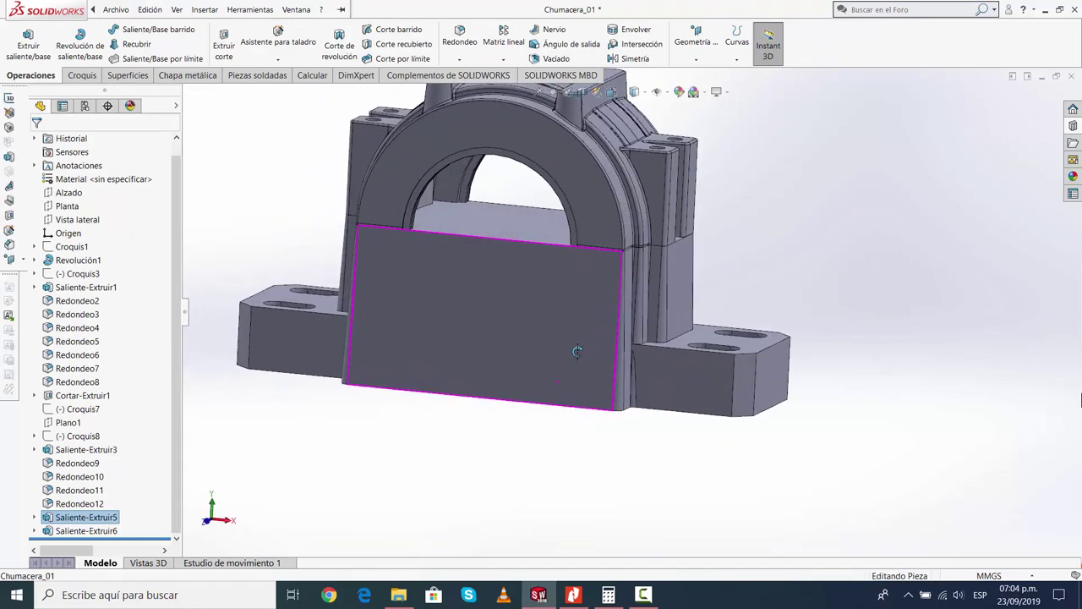
pyautogui.scroll(3, 563, 369)
pyautogui.click(149, 9)
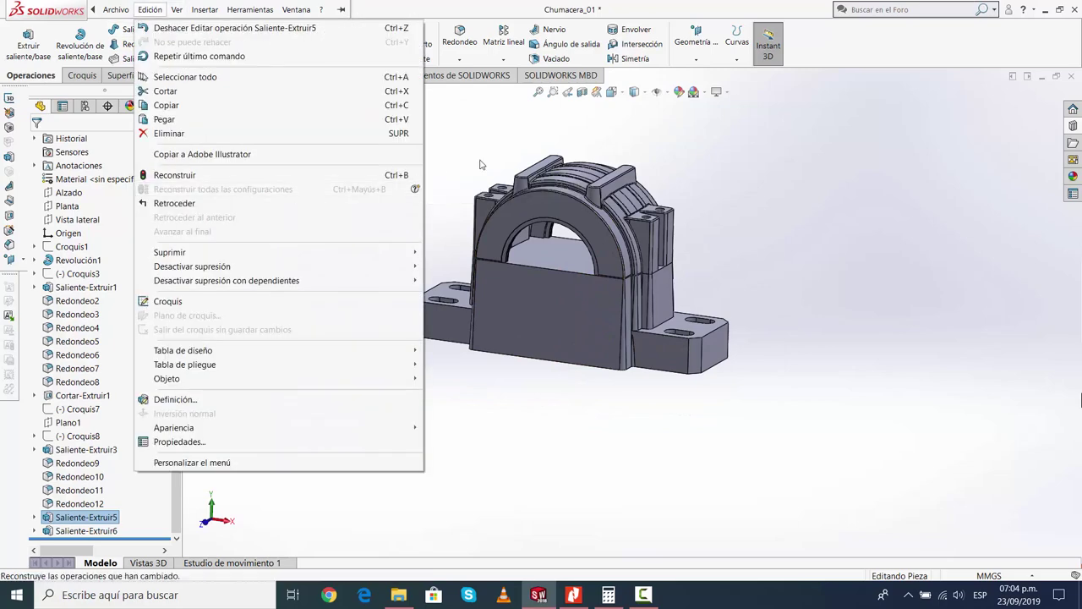
pyautogui.click(214, 56)
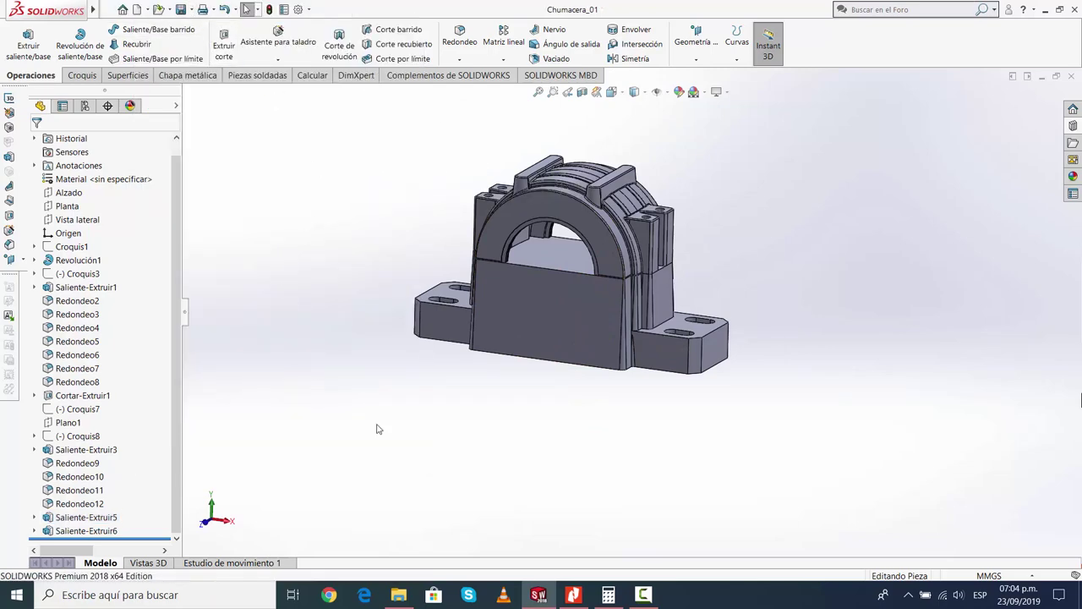
pyautogui.click(645, 602)
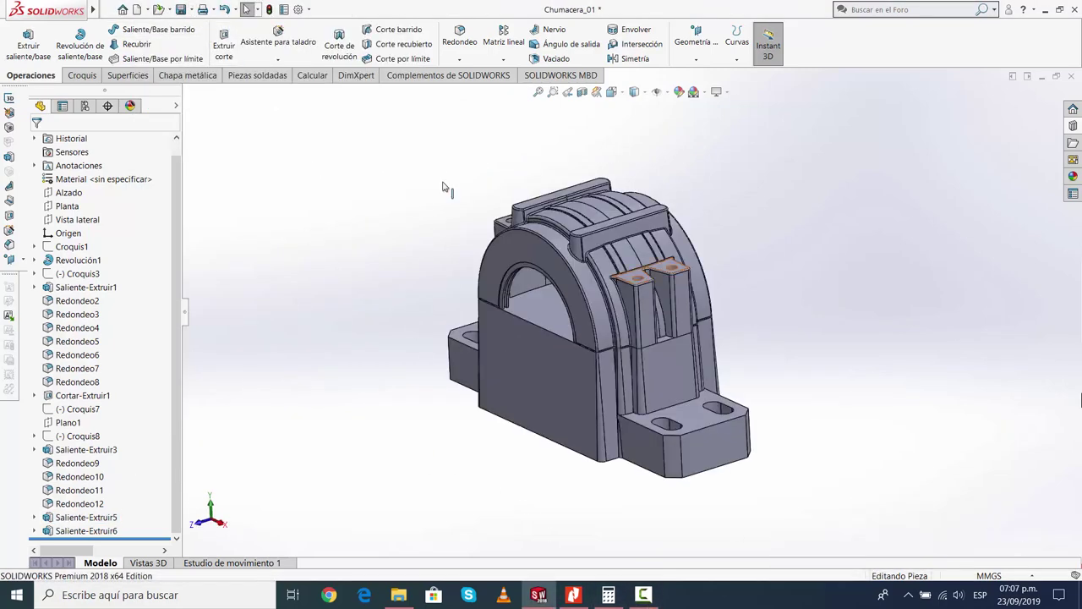
# Fillet the top faces of both mounting feet with a 3 mm radius
pyautogui.click(460, 38)
pyautogui.scroll(-5, 709, 433)
pyautogui.scroll(2, 709, 434)
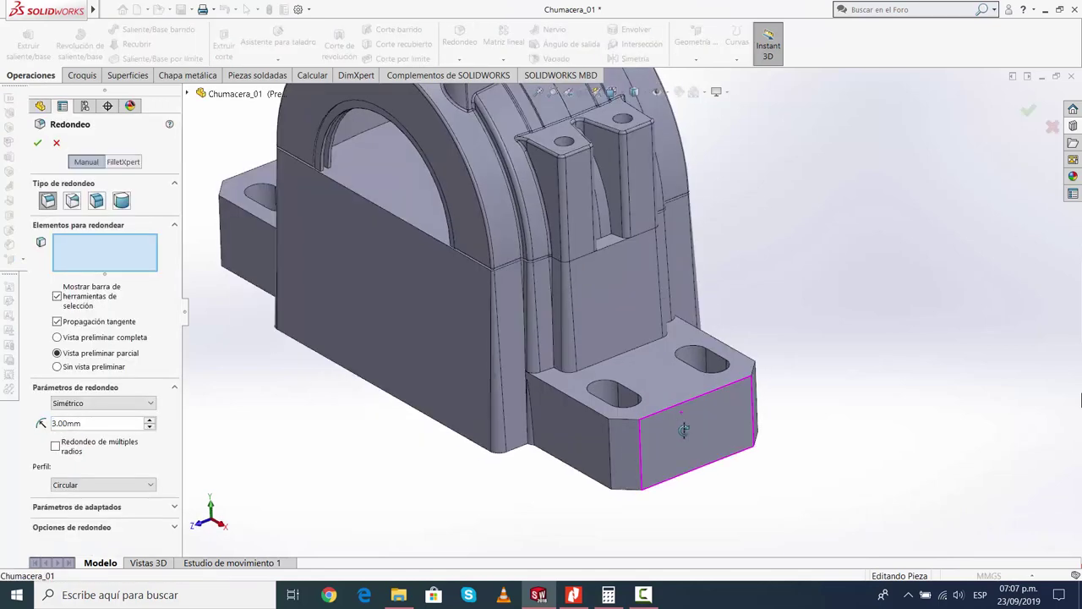
pyautogui.click(667, 374)
pyautogui.scroll(3, 561, 347)
pyautogui.moveTo(537, 279); pyautogui.dragTo(657, 377, button='middle')
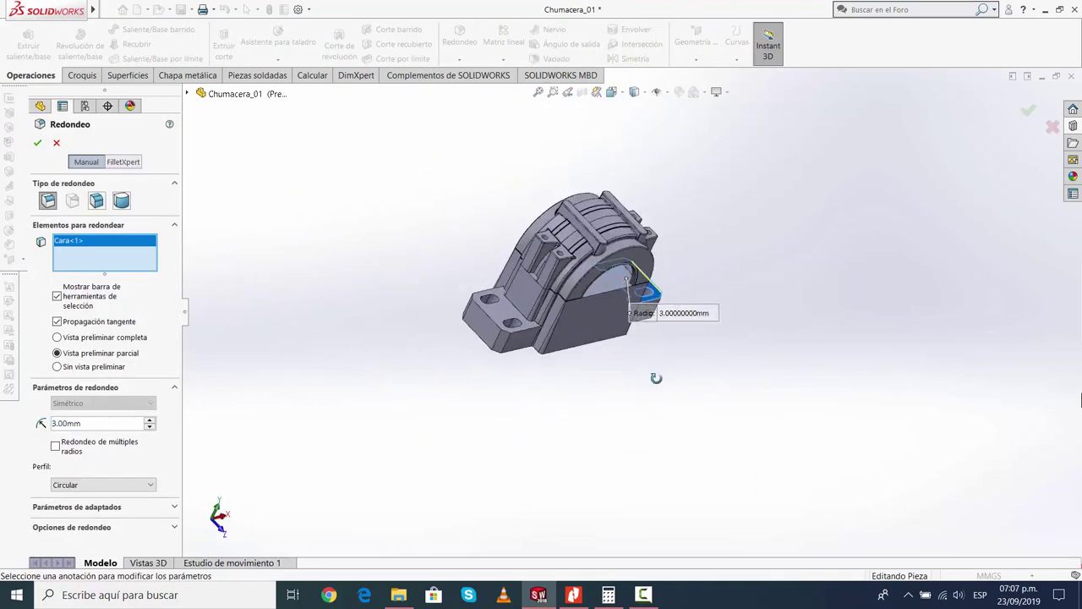
pyautogui.scroll(-4, 497, 316)
pyautogui.click(554, 300)
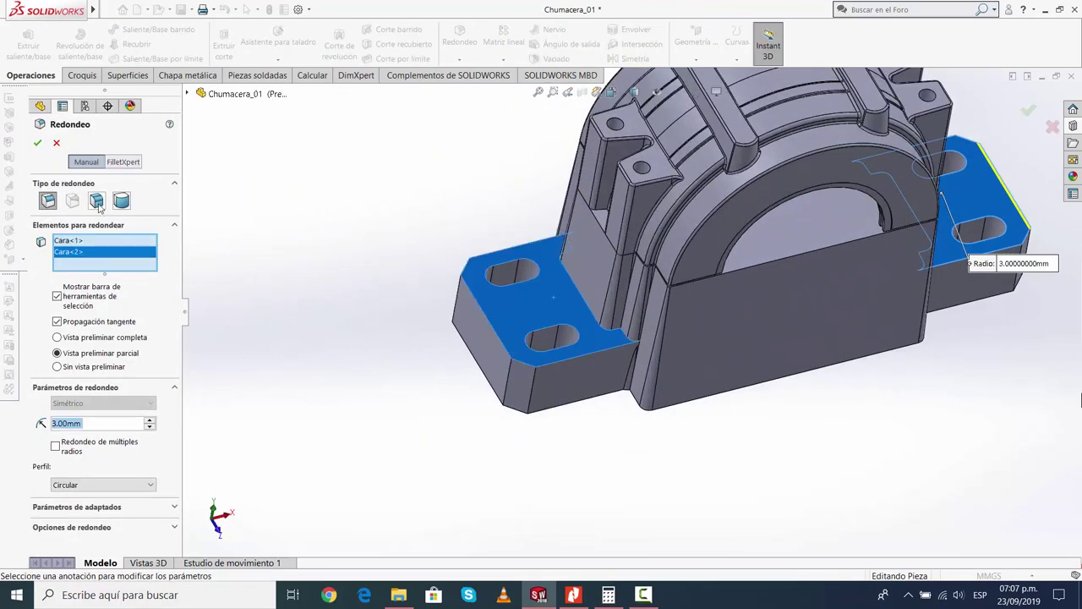
pyautogui.press('Return')
# Inspect the filleted feet and save the part Chumacera_01
pyautogui.scroll(3, 536, 418)
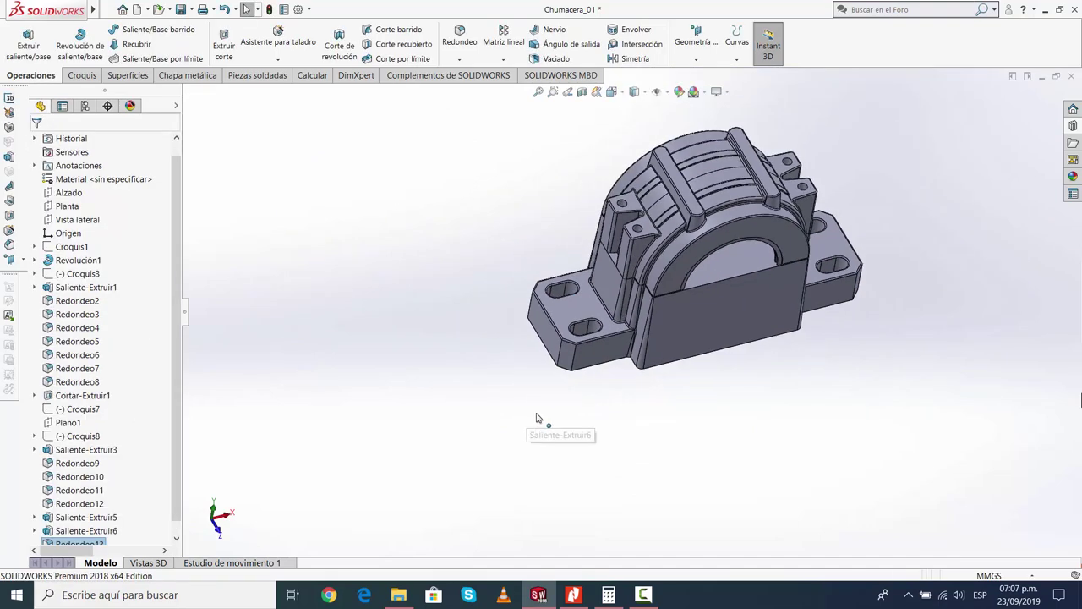
pyautogui.moveTo(536, 418); pyautogui.dragTo(640, 375, button='middle')
pyautogui.scroll(-4, 706, 344)
pyautogui.scroll(-3, 706, 344)
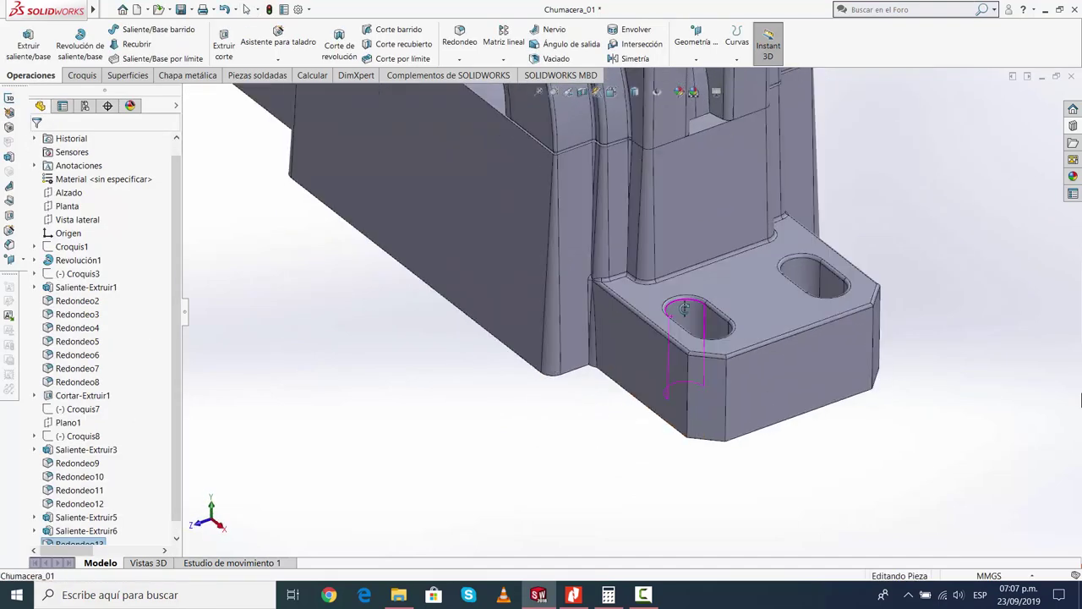
pyautogui.scroll(-2, 702, 321)
pyautogui.scroll(2, 701, 296)
pyautogui.moveTo(701, 296)
pyautogui.mouseDown(button='middle')
pyautogui.moveTo(727, 336)
pyautogui.moveTo(698, 232)
pyautogui.moveTo(670, 341)
pyautogui.mouseUp(button='middle')
pyautogui.scroll(2, 727, 337)
pyautogui.scroll(2, 670, 341)
pyautogui.scroll(1, 645, 300)
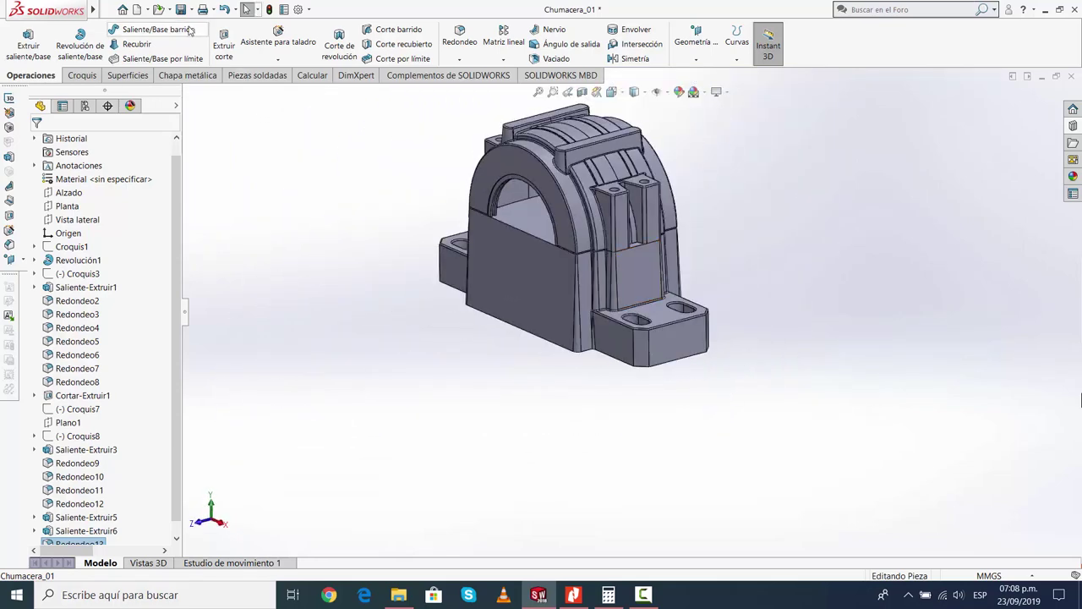
pyautogui.hotkey('ctrl', 's')
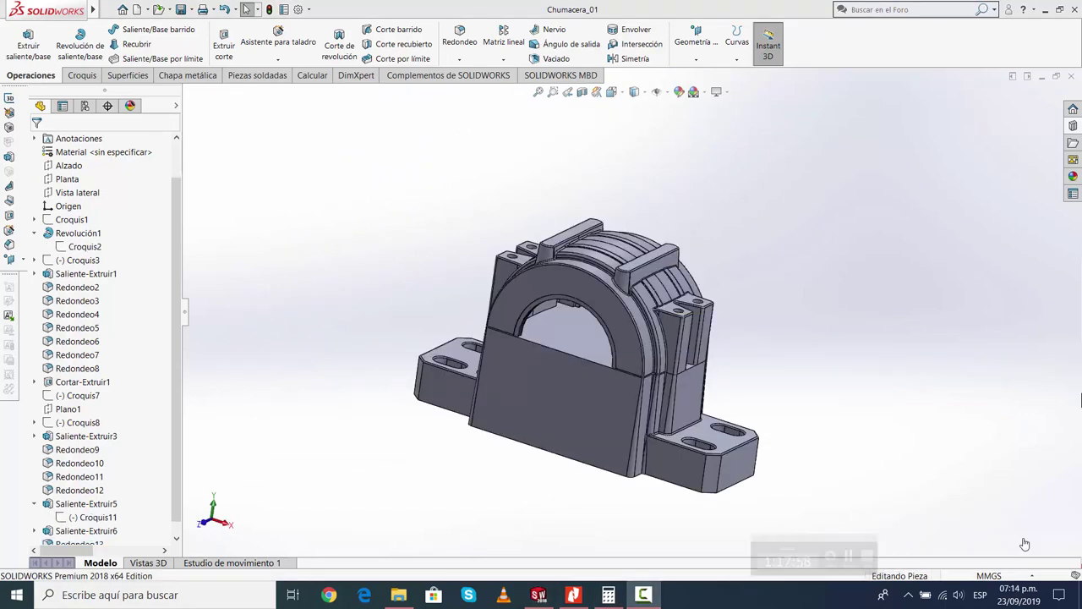
# Hide the Revolución1 solid body and open its profile sketch Croquis2
pyautogui.click(623, 95)
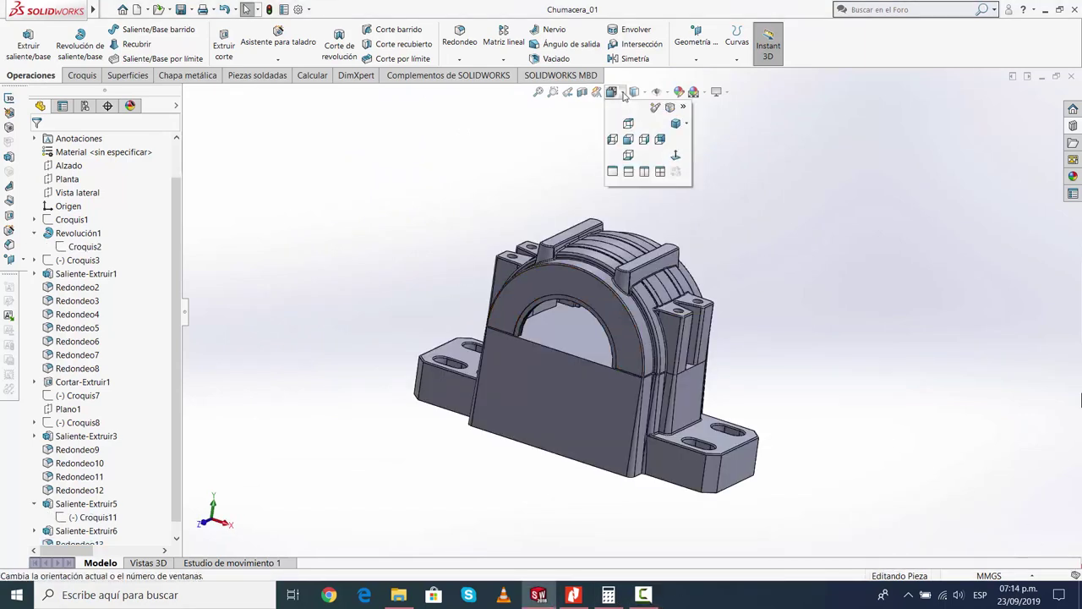
pyautogui.click(80, 233)
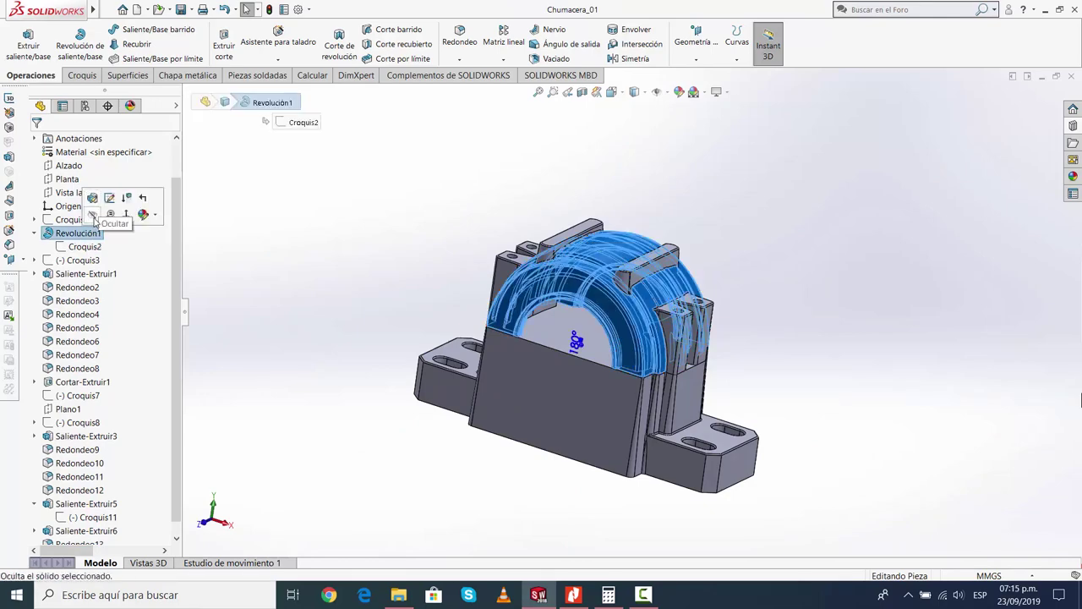
pyautogui.click(95, 196)
pyautogui.click(377, 328)
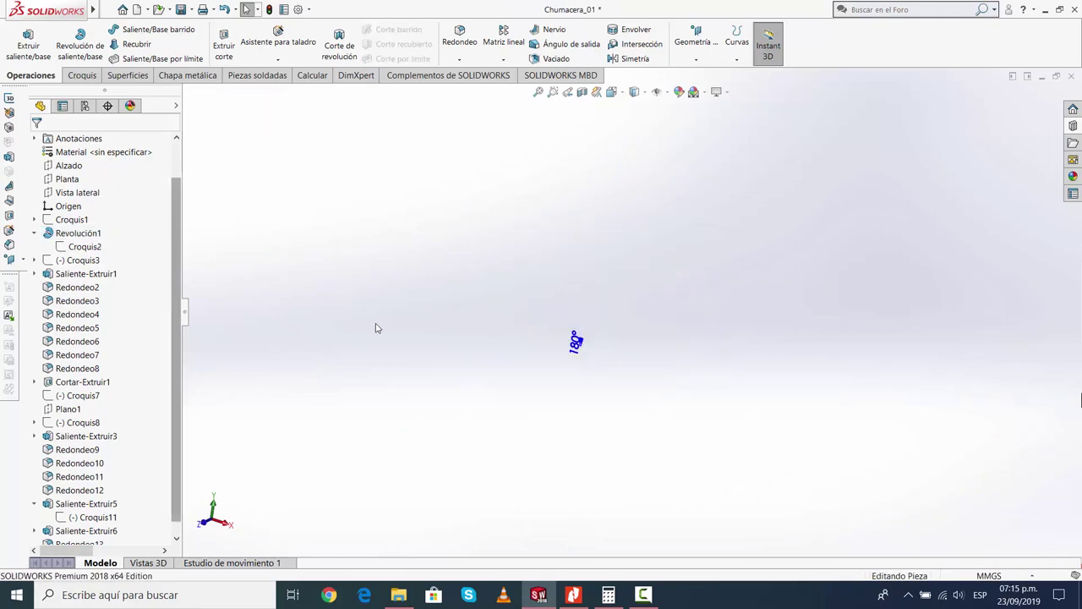
pyautogui.click(84, 246)
pyautogui.click(97, 210)
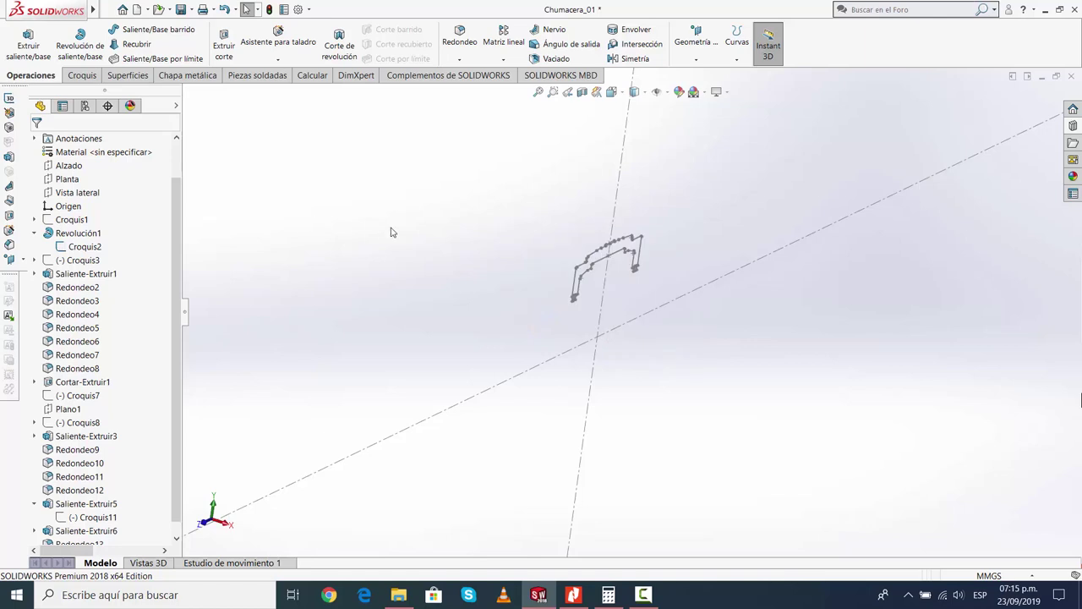
# Start a new sketch on the Vista lateral plane, viewed Normal To
pyautogui.click(74, 192)
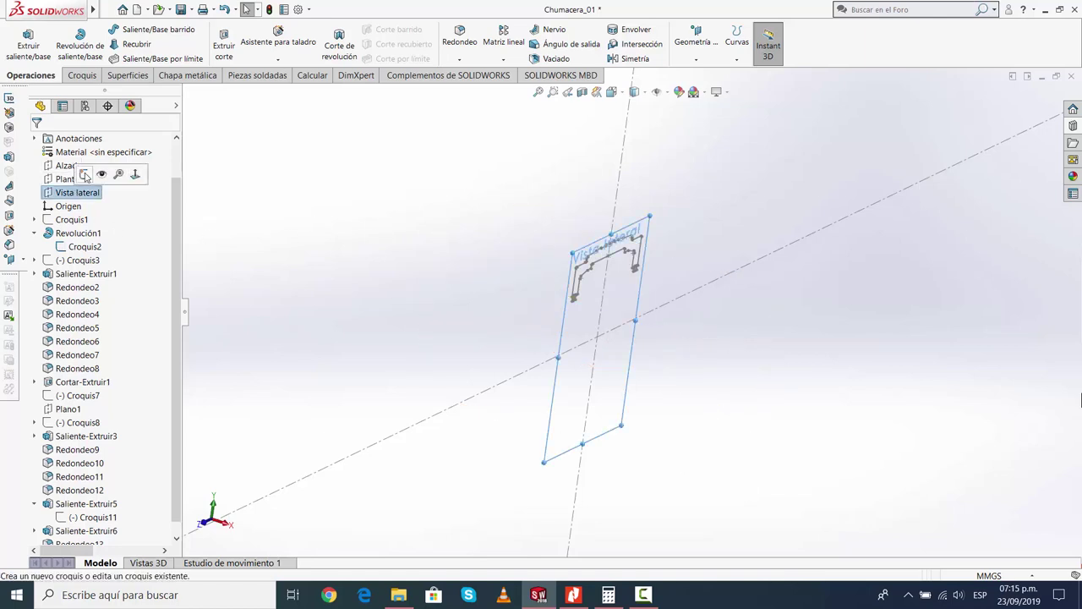
pyautogui.click(85, 175)
pyautogui.click(634, 91)
pyautogui.click(627, 135)
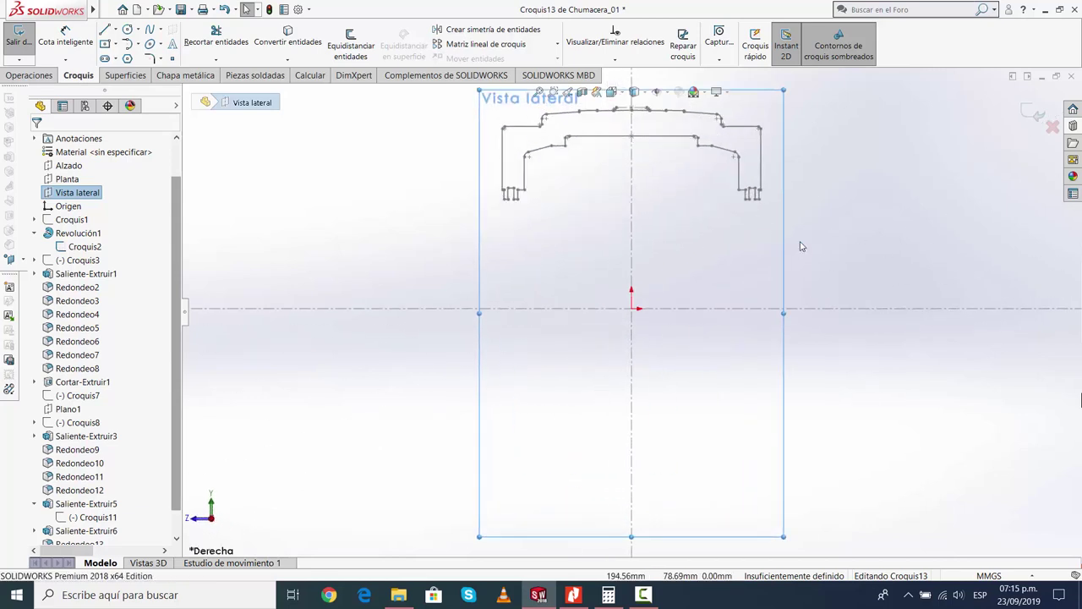
# Box-select the existing profile and start Convertir entidades
pyautogui.scroll(-2, 771, 224)
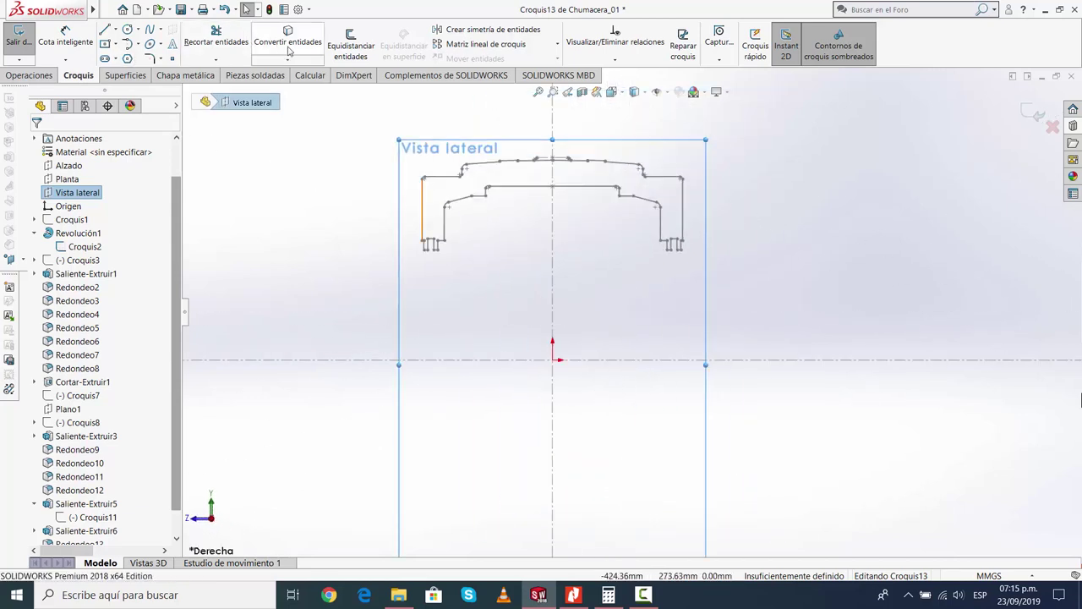
pyautogui.moveTo(384, 122); pyautogui.dragTo(741, 278)
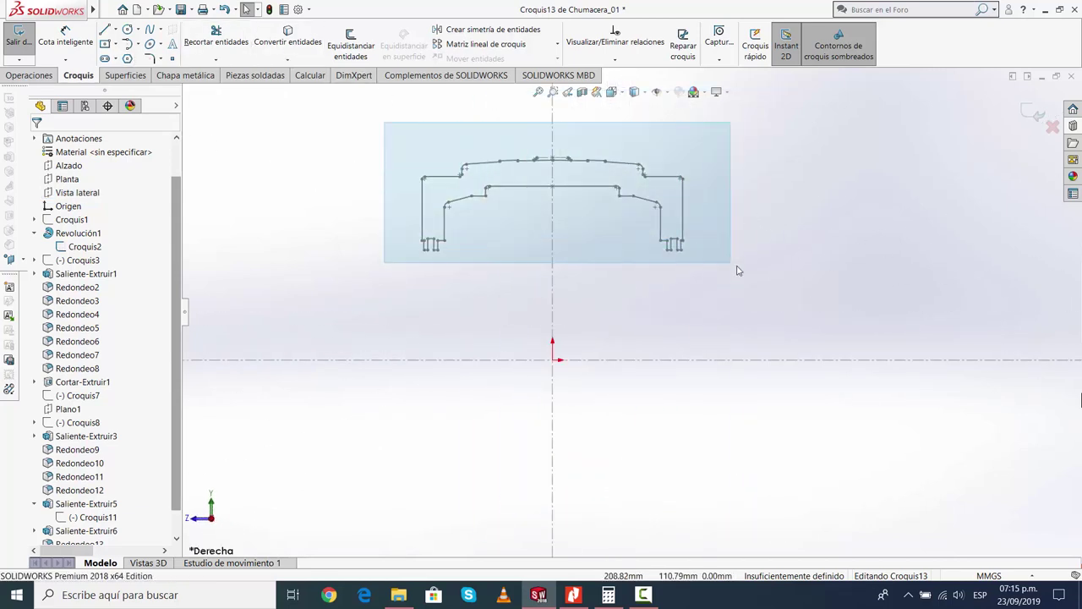
pyautogui.click(289, 59)
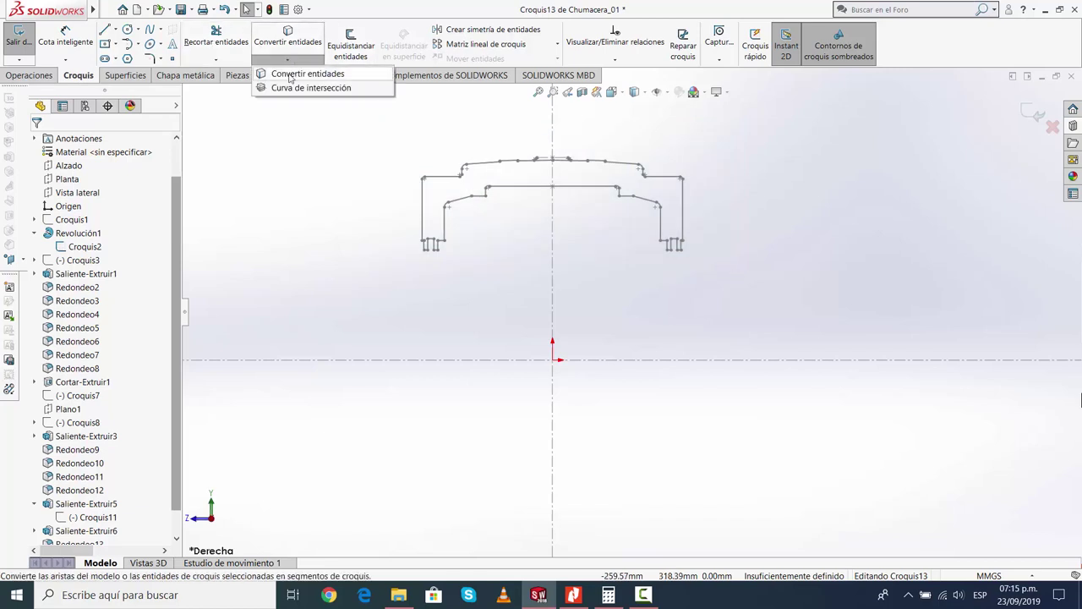
pyautogui.click(306, 73)
# Convert the left foot, notch edges, long left vertical edge, top edge and upper corner arcs
pyautogui.scroll(-2, 440, 153)
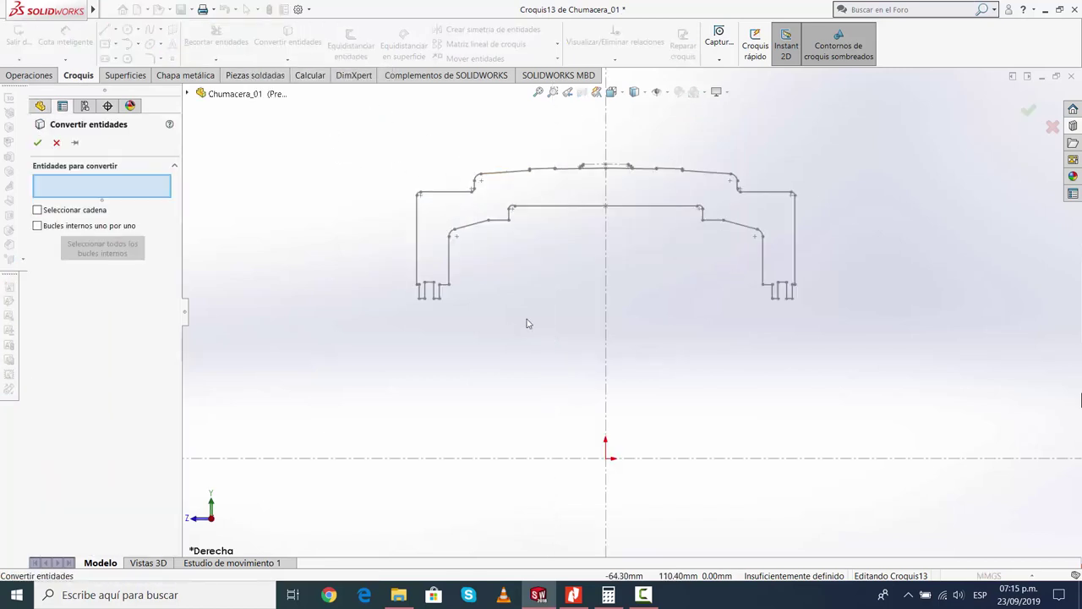
pyautogui.scroll(-2, 408, 203)
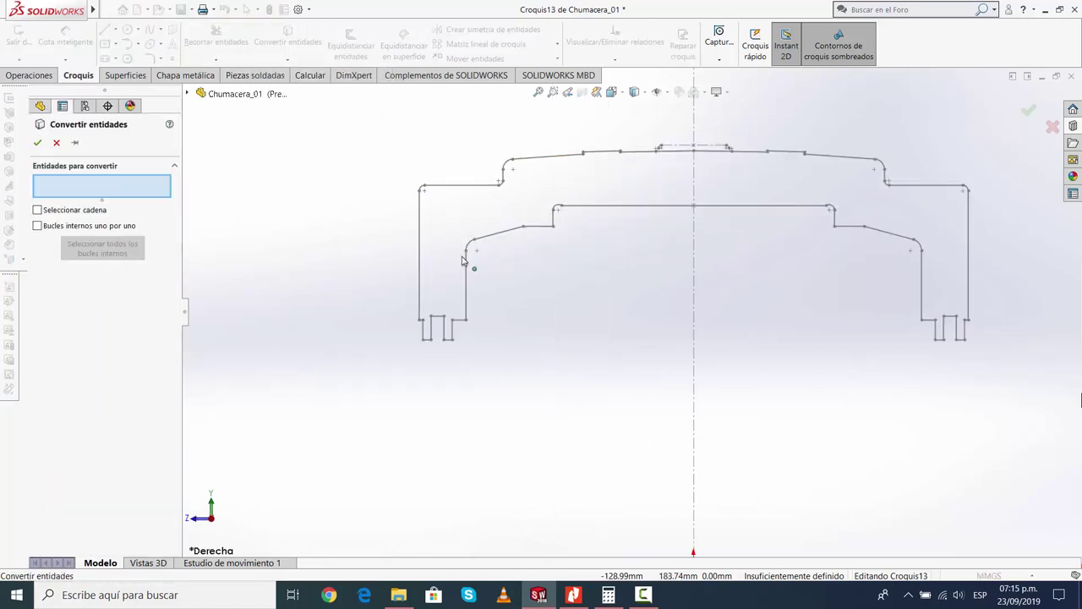
pyautogui.click(431, 335)
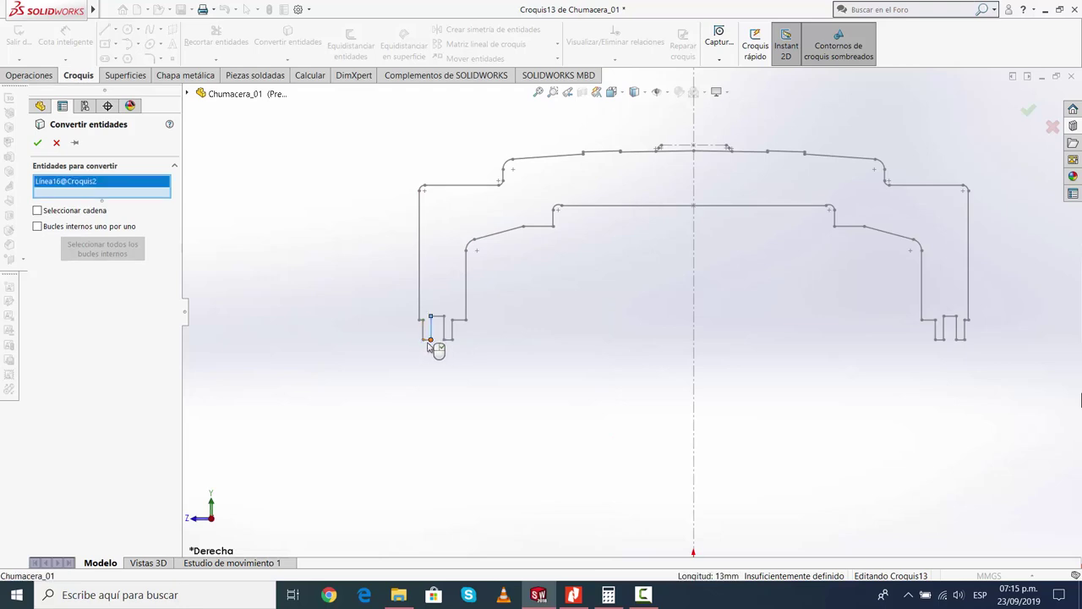
pyautogui.scroll(-2, 431, 343)
pyautogui.click(454, 338)
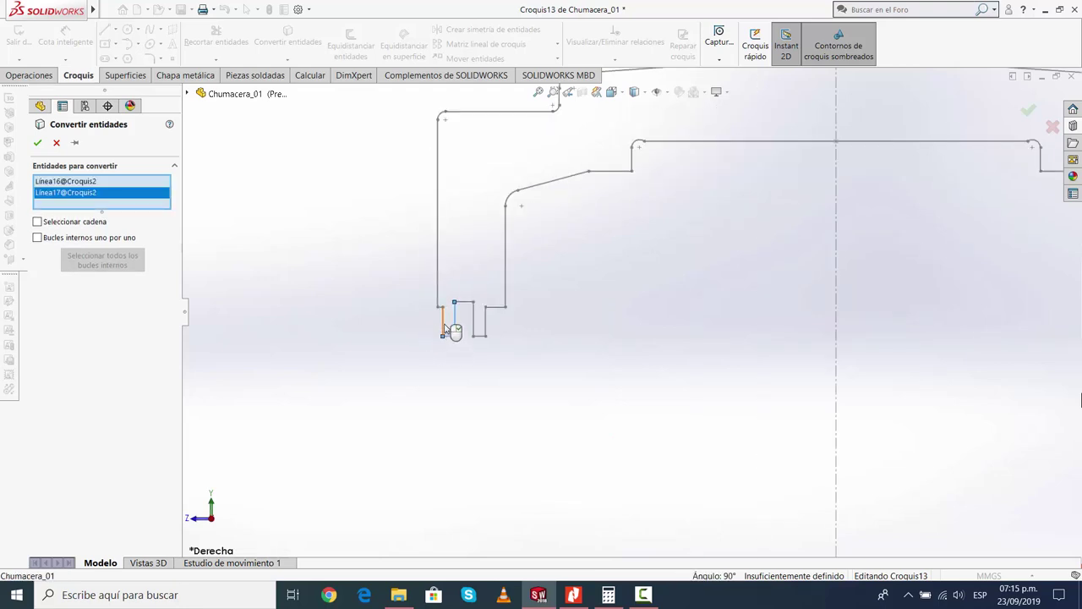
pyautogui.click(445, 320)
pyautogui.scroll(-2, 444, 320)
pyautogui.scroll(-2, 449, 321)
pyautogui.click(586, 291)
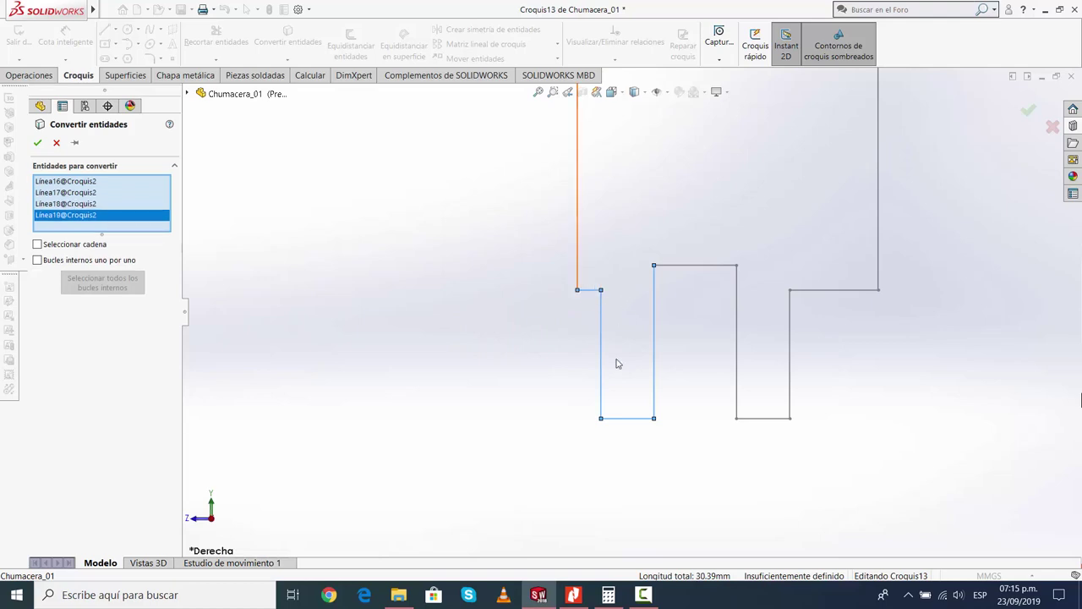
pyautogui.scroll(5, 616, 364)
pyautogui.click(618, 269)
pyautogui.scroll(-3, 640, 208)
pyautogui.scroll(-3, 630, 247)
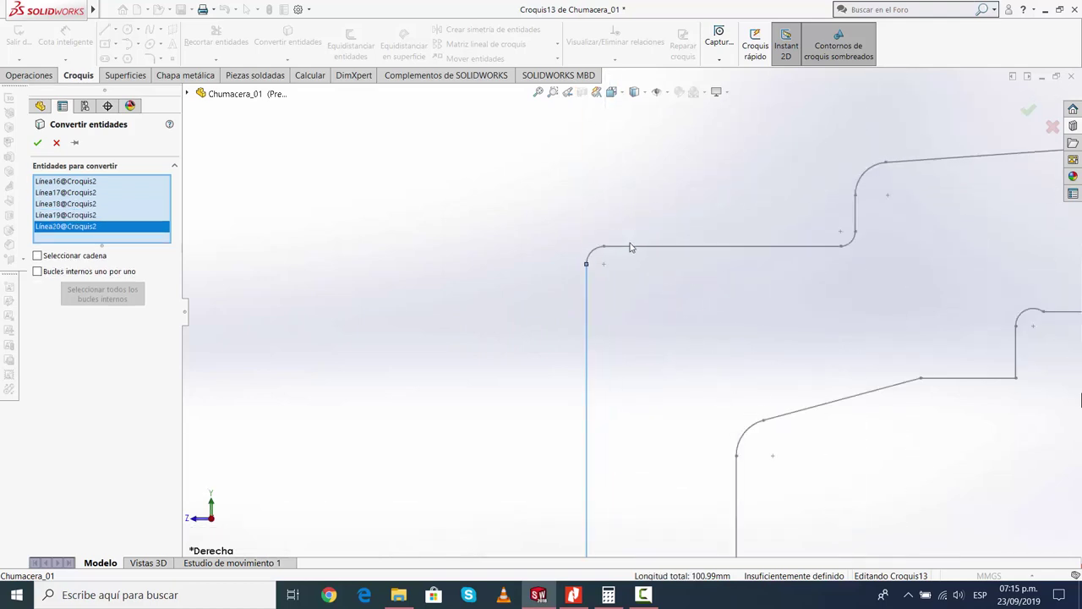
pyautogui.scroll(-1, 630, 247)
pyautogui.click(592, 251)
pyautogui.click(692, 246)
pyautogui.click(955, 252)
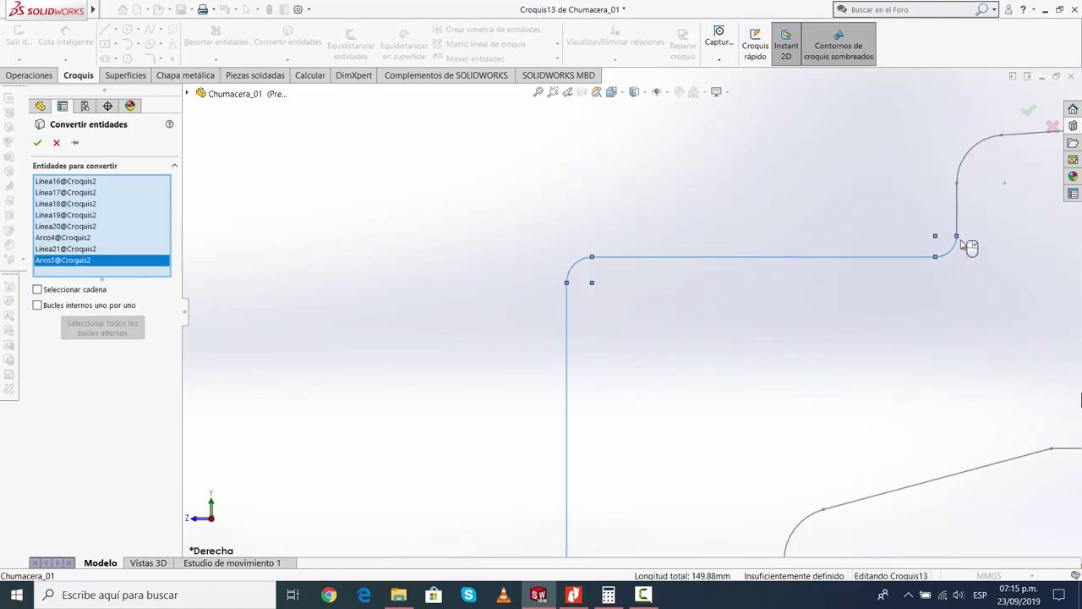
pyautogui.click(961, 203)
pyautogui.click(963, 164)
# Convert the remaining upper edge lines and the small vertical step line
pyautogui.scroll(2, 955, 244)
pyautogui.scroll(2, 846, 245)
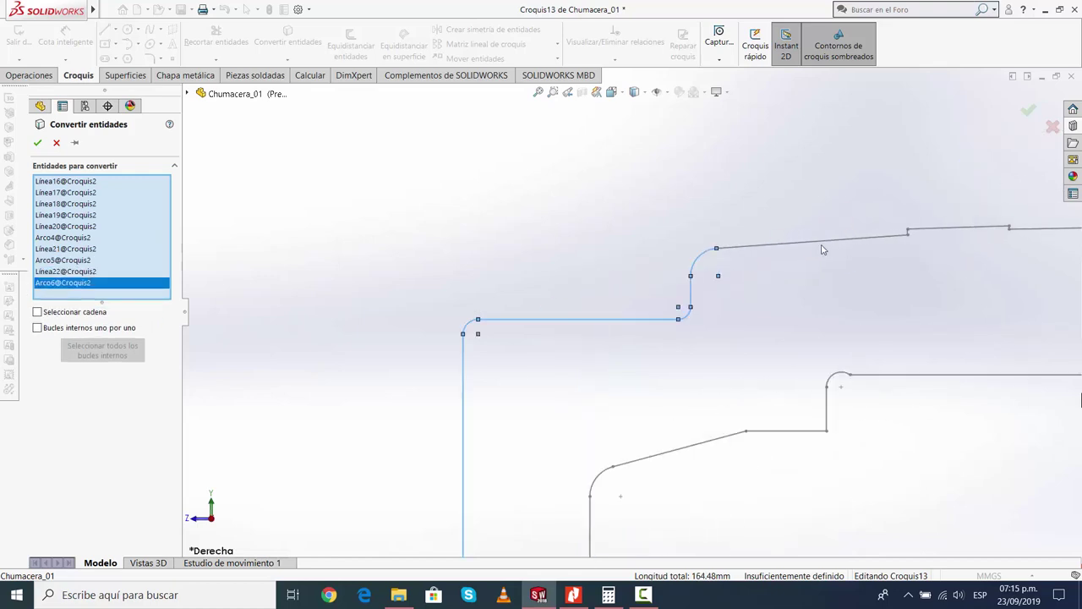
pyautogui.click(821, 247)
pyautogui.scroll(2, 940, 244)
pyautogui.scroll(-5, 696, 262)
pyautogui.click(531, 273)
pyautogui.click(677, 248)
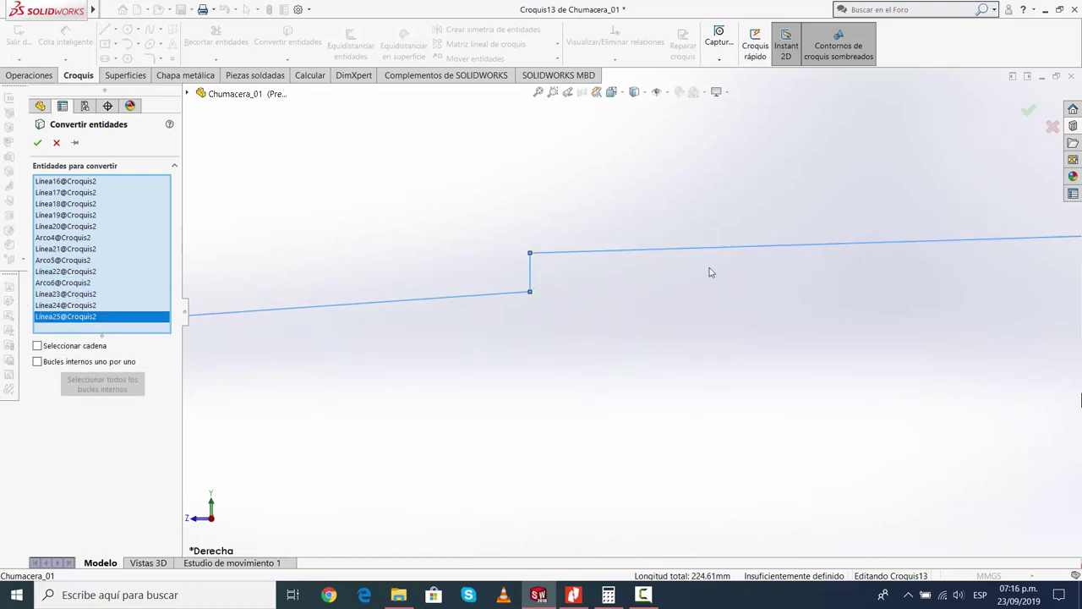
pyautogui.scroll(3, 710, 271)
pyautogui.scroll(-5, 653, 302)
pyautogui.click(640, 295)
pyautogui.click(676, 294)
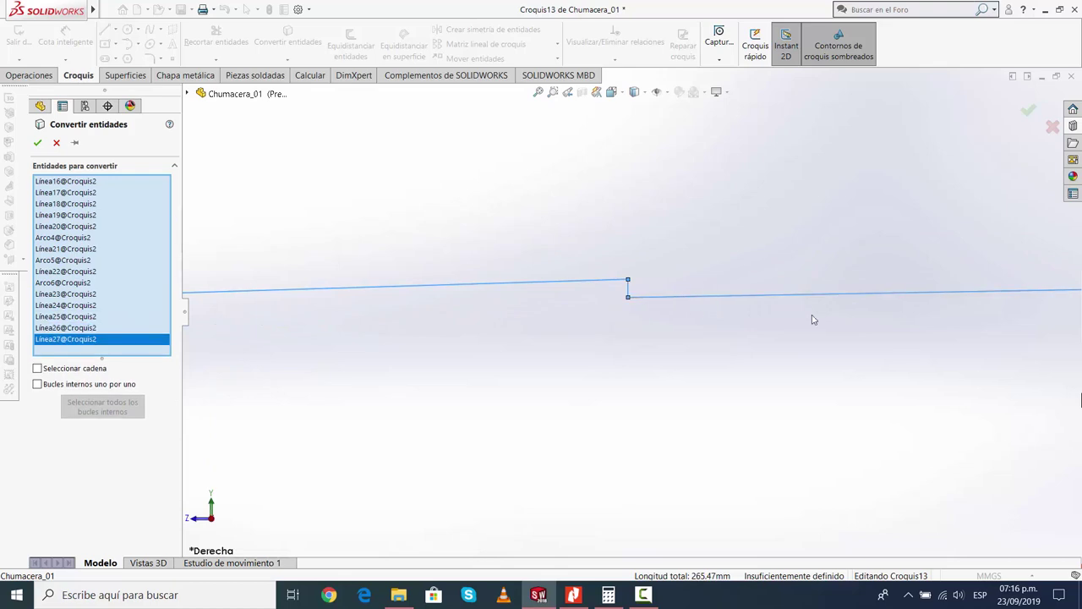
pyautogui.scroll(2, 925, 339)
pyautogui.scroll(2, 752, 350)
# Convert the left foot's top, side, bottom and step lines plus the inner vertical line
pyautogui.scroll(-5, 478, 393)
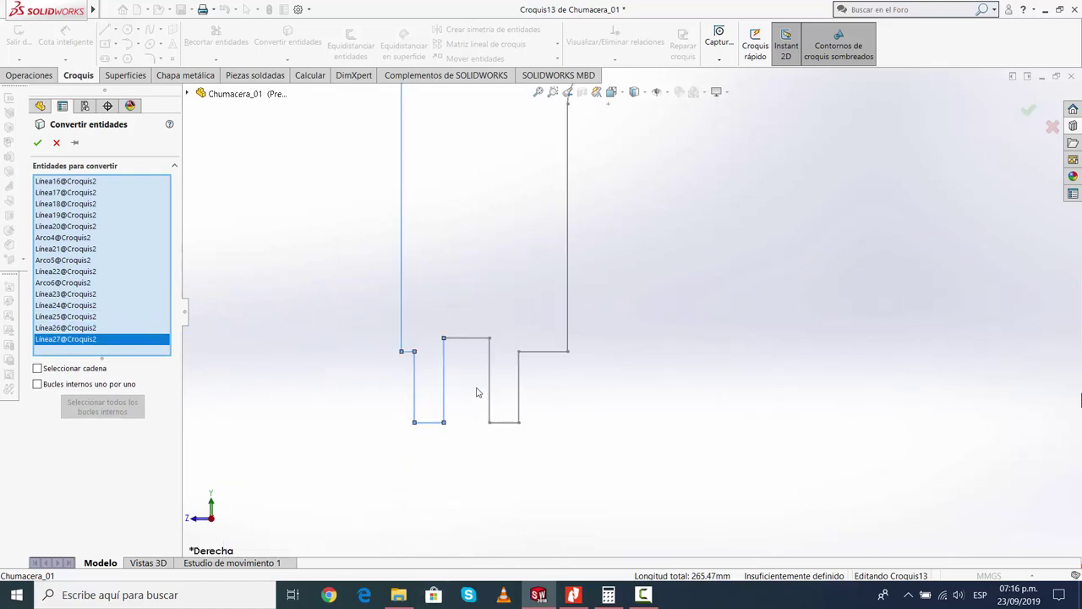
pyautogui.click(479, 339)
pyautogui.click(489, 396)
pyautogui.click(507, 422)
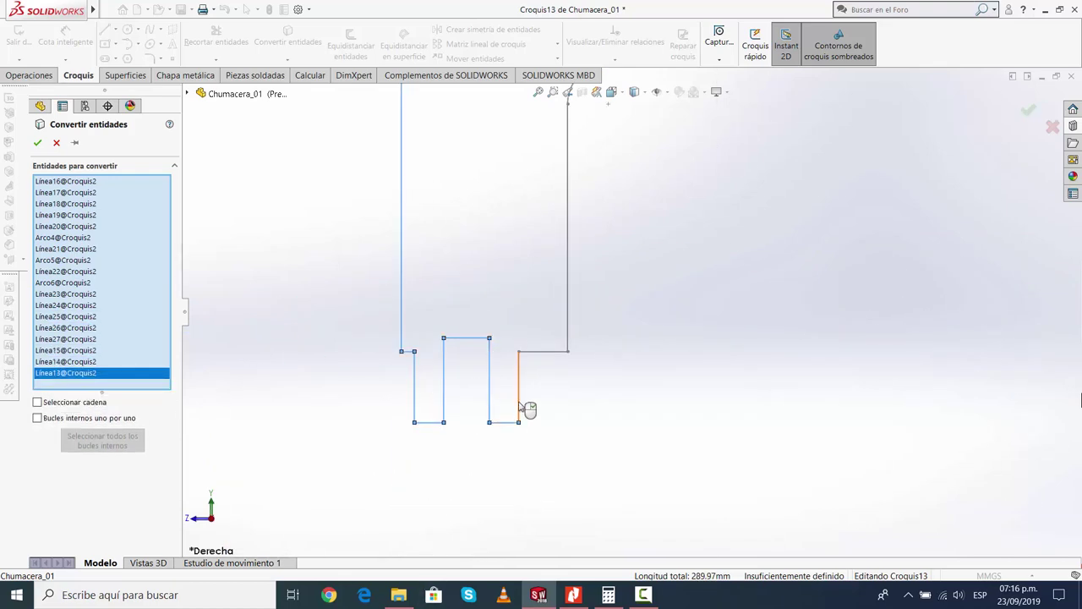
pyautogui.click(518, 406)
pyautogui.click(550, 351)
pyautogui.click(567, 343)
# Convert the inner corner arc, sloped line, inner top and vertical lines, and small inner arc
pyautogui.scroll(3, 603, 345)
pyautogui.scroll(-4, 510, 224)
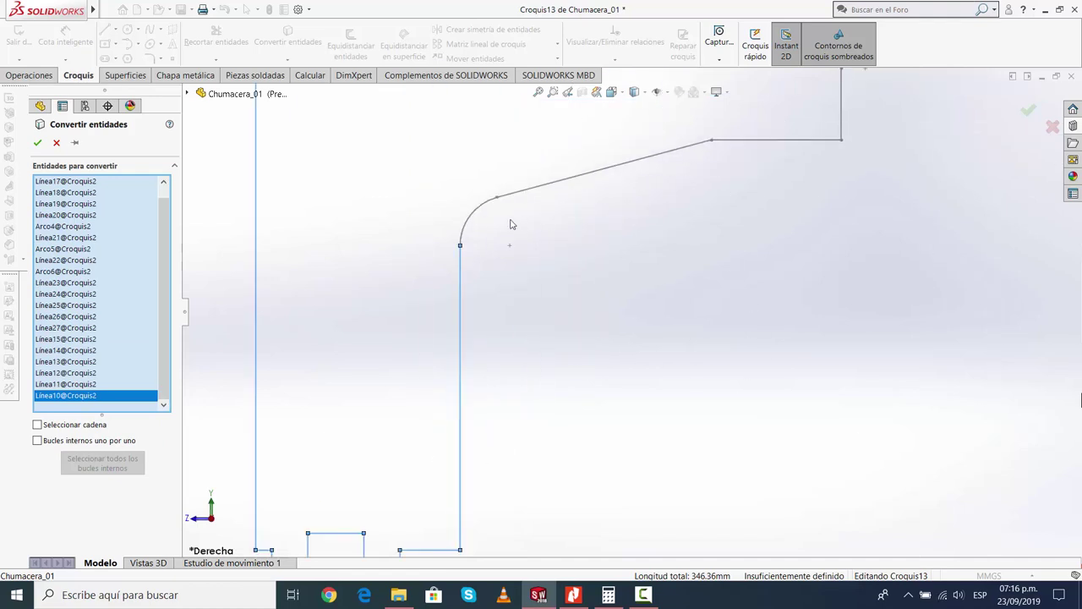
pyautogui.click(472, 215)
pyautogui.click(550, 184)
pyautogui.click(776, 140)
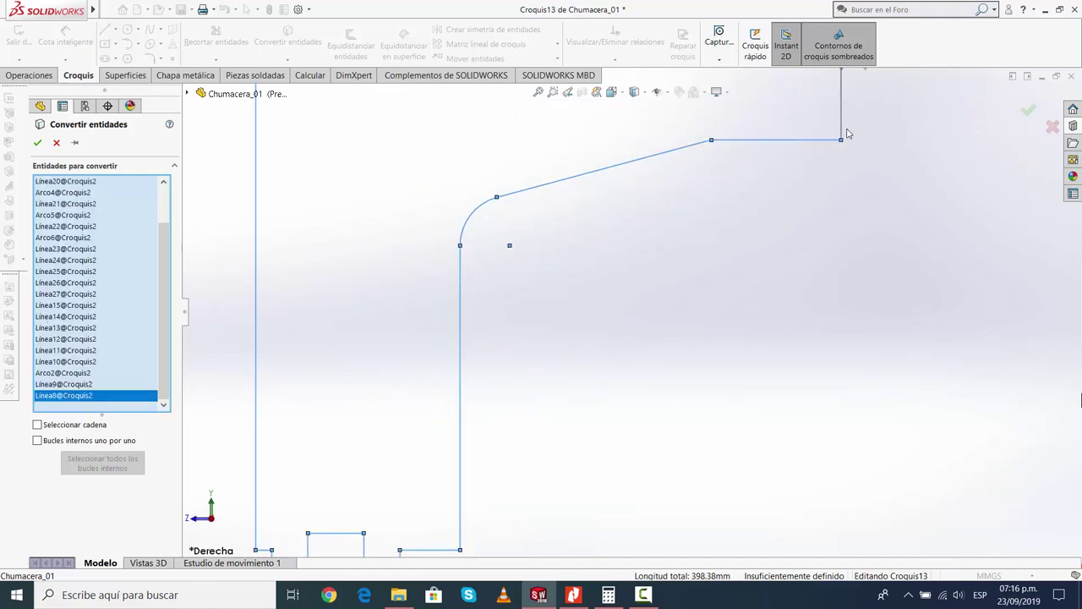
pyautogui.click(842, 126)
pyautogui.scroll(2, 887, 181)
pyautogui.scroll(-2, 742, 211)
pyautogui.click(718, 196)
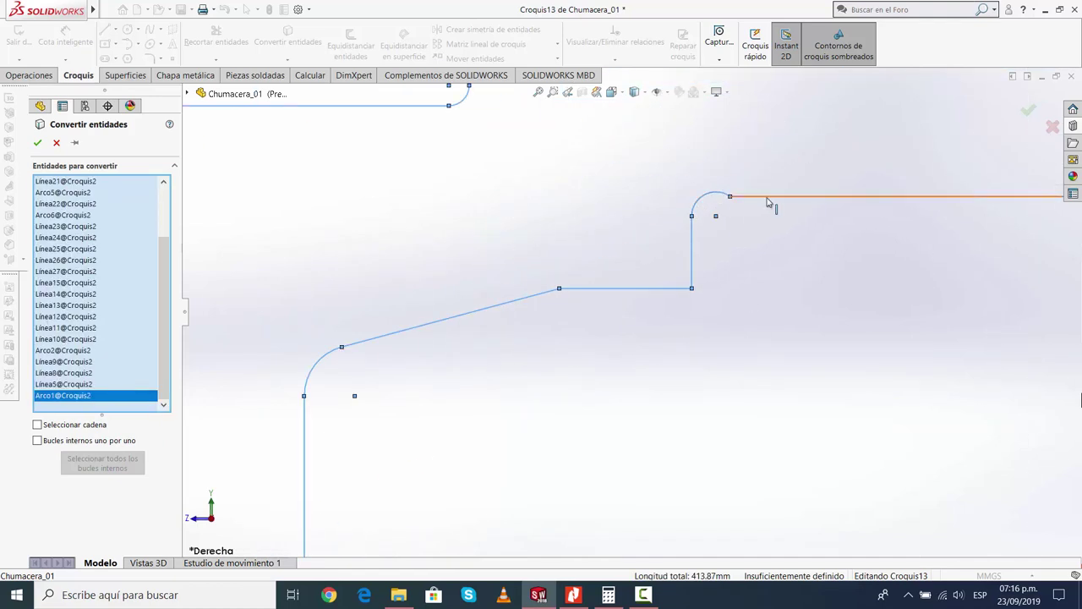
pyautogui.click(769, 203)
# Convert the right-side inner arc, vertical line, short bottom line, slanted line and next inner arc
pyautogui.scroll(2, 849, 322)
pyautogui.scroll(2, 849, 322)
pyautogui.scroll(2, 868, 319)
pyautogui.scroll(-5, 846, 322)
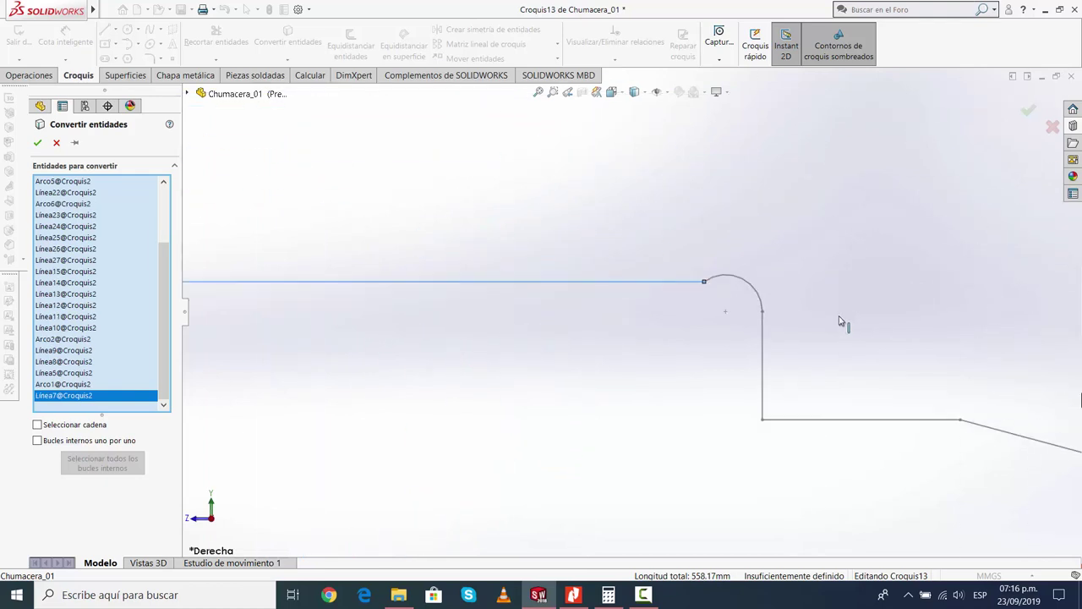
pyautogui.click(759, 294)
pyautogui.click(765, 384)
pyautogui.scroll(1, 768, 380)
pyautogui.scroll(2, 761, 372)
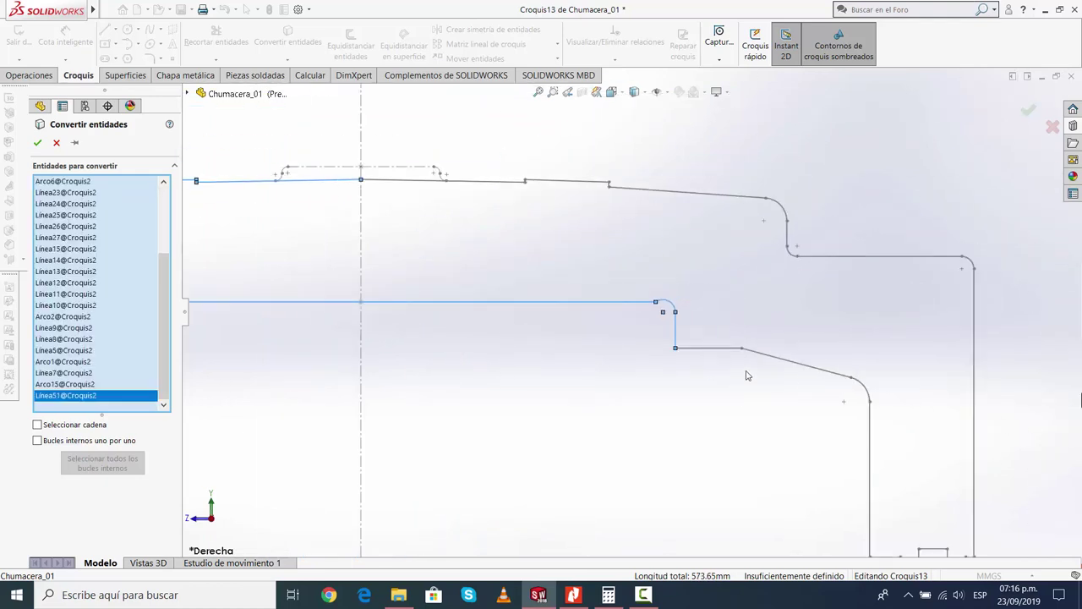
pyautogui.click(732, 348)
pyautogui.click(771, 362)
pyautogui.click(864, 387)
# Convert the right inner vertical line and all the right foot's bottom, notch and step edges
pyautogui.keyDown('ctrl'); pyautogui.moveTo(922, 543); pyautogui.dragTo(732, 393, button='middle'); pyautogui.keyUp('ctrl')
pyautogui.click(725, 389)
pyautogui.click(749, 454)
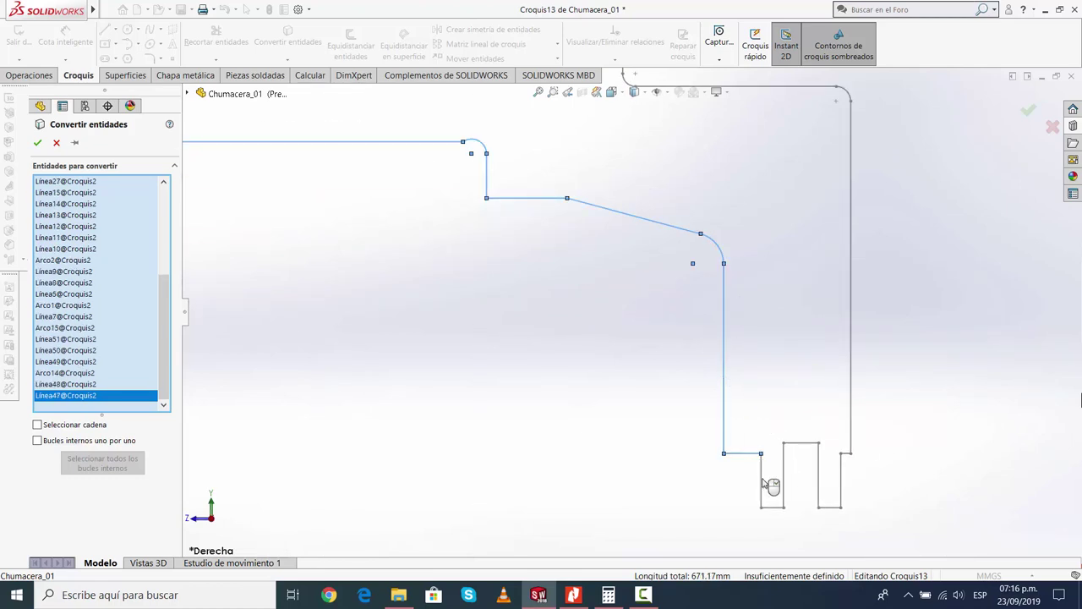
pyautogui.click(762, 486)
pyautogui.click(772, 507)
pyautogui.click(785, 467)
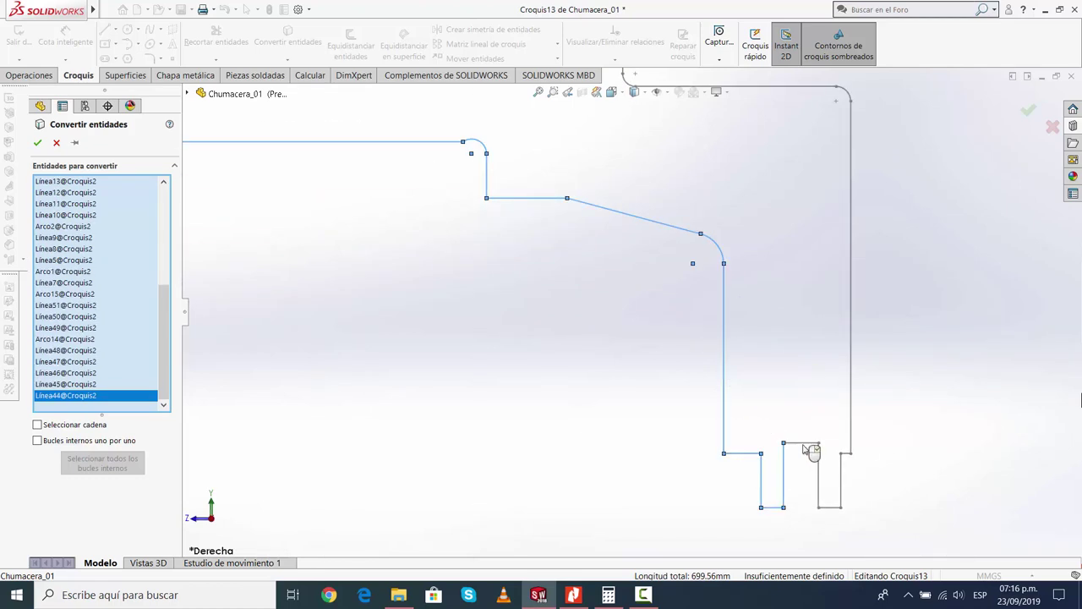
pyautogui.click(807, 443)
pyautogui.click(819, 475)
pyautogui.click(833, 507)
pyautogui.click(842, 487)
pyautogui.scroll(-3, 850, 457)
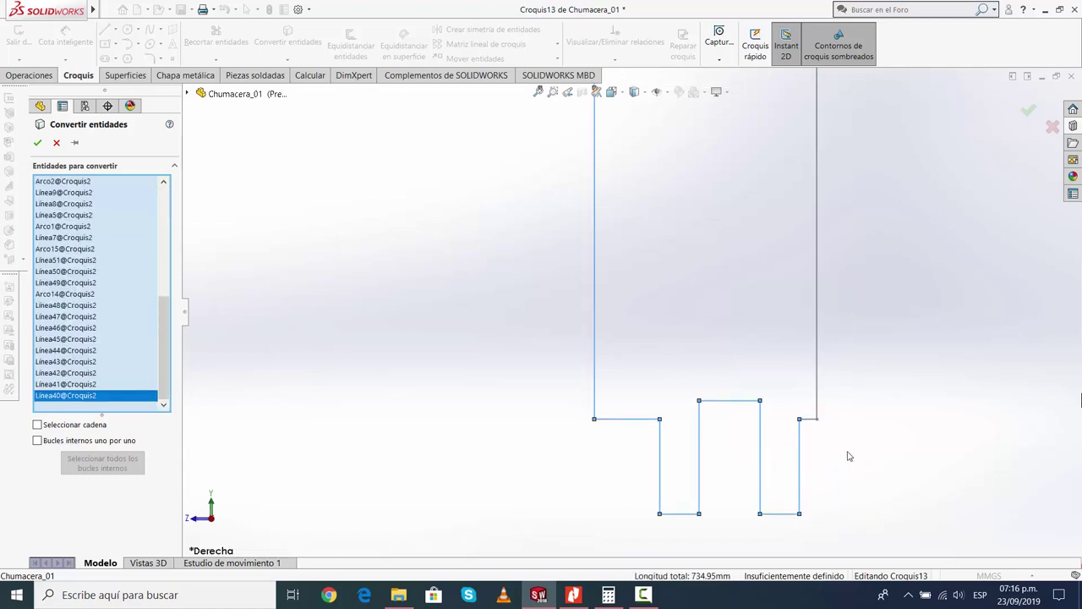
pyautogui.click(810, 420)
pyautogui.click(817, 396)
pyautogui.scroll(3, 761, 322)
pyautogui.scroll(-3, 741, 280)
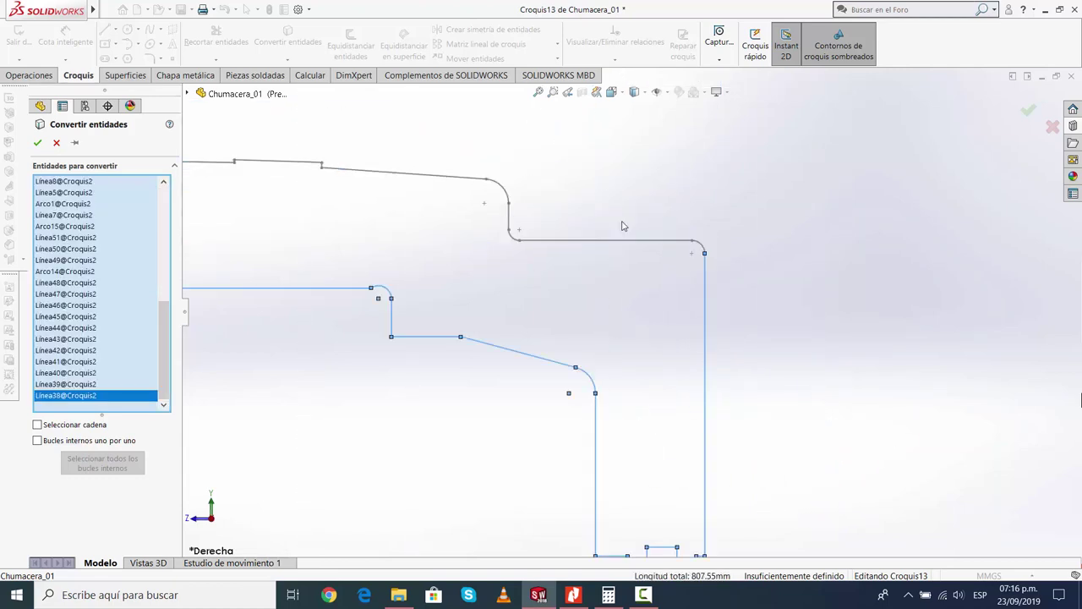
pyautogui.scroll(-3, 773, 271)
# Convert the outer corner arcs, fillet arcs and long top edges of the outline
pyautogui.click(772, 271)
pyautogui.click(708, 262)
pyautogui.scroll(2, 566, 297)
pyautogui.scroll(-3, 568, 306)
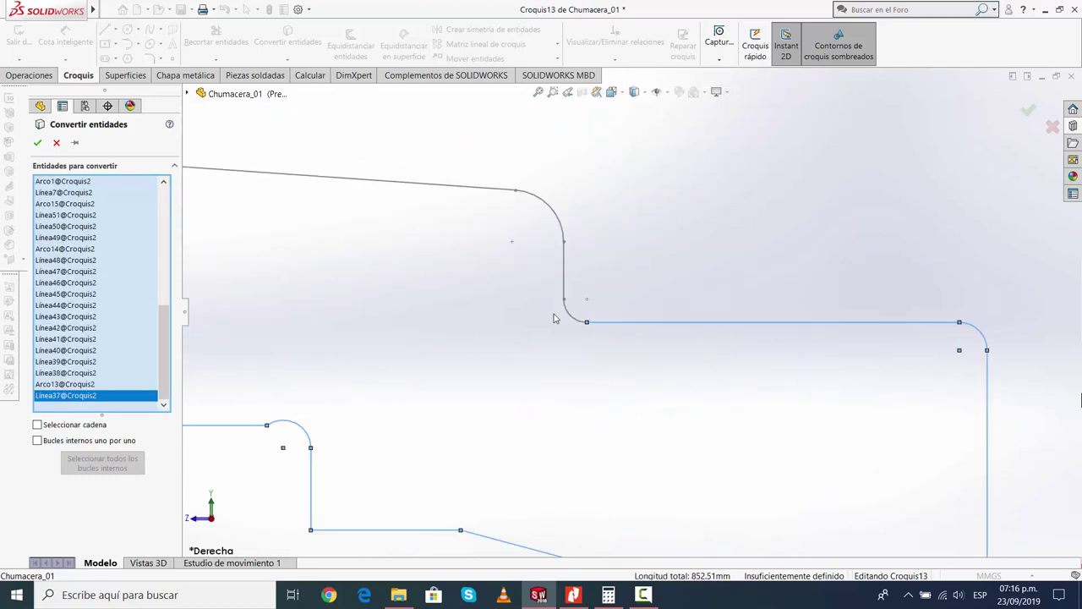
pyautogui.scroll(-2, 592, 315)
pyautogui.click(594, 316)
pyautogui.click(583, 258)
pyautogui.click(585, 168)
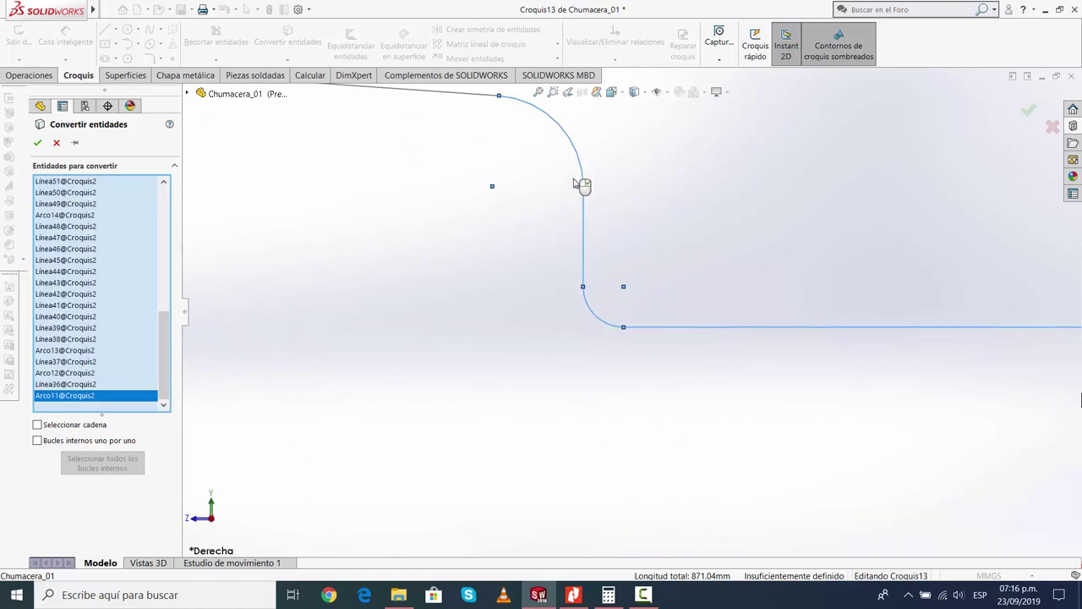
pyautogui.scroll(2, 552, 257)
pyautogui.click(492, 186)
pyautogui.scroll(2, 464, 256)
pyautogui.scroll(-4, 682, 263)
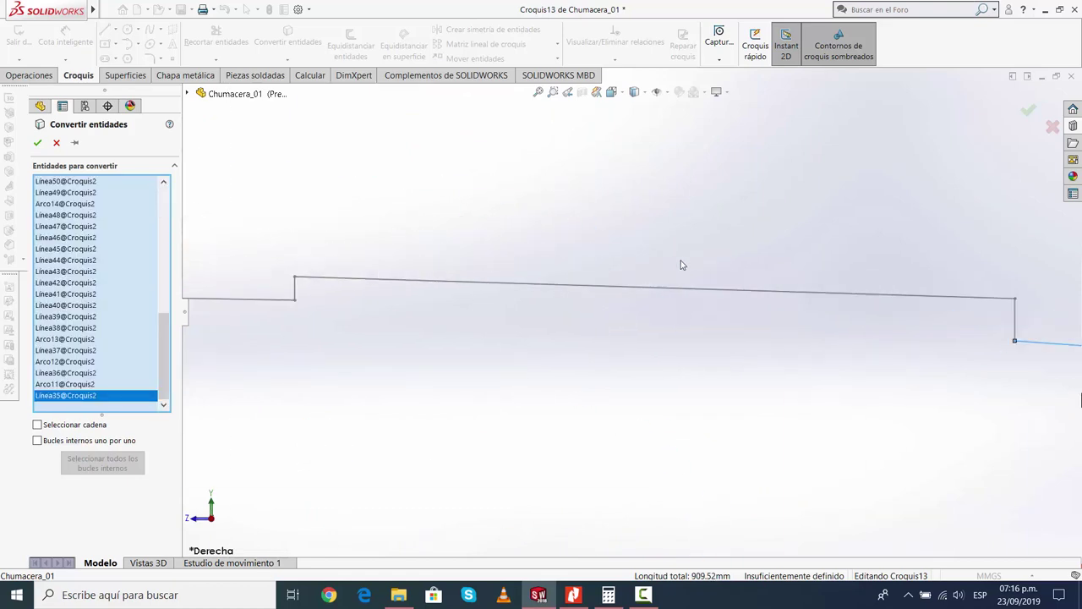
# Convert the short right vertical edge and the last outline edges, then finish the conversion
pyautogui.click(1015, 321)
pyautogui.scroll(-2, 438, 305)
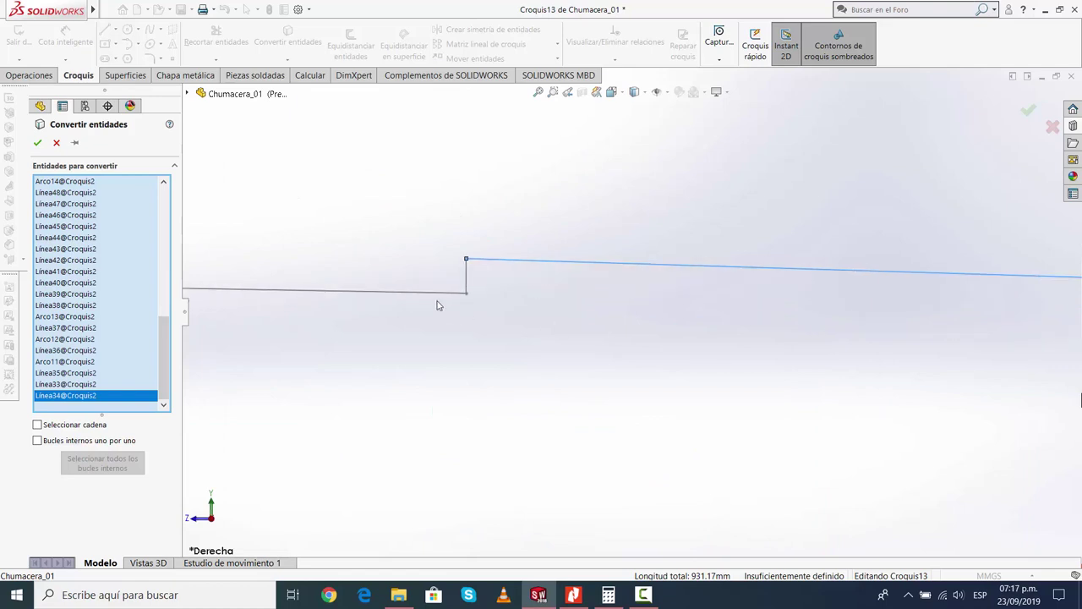
pyautogui.click(469, 283)
pyautogui.scroll(2, 491, 352)
pyautogui.scroll(1, 490, 353)
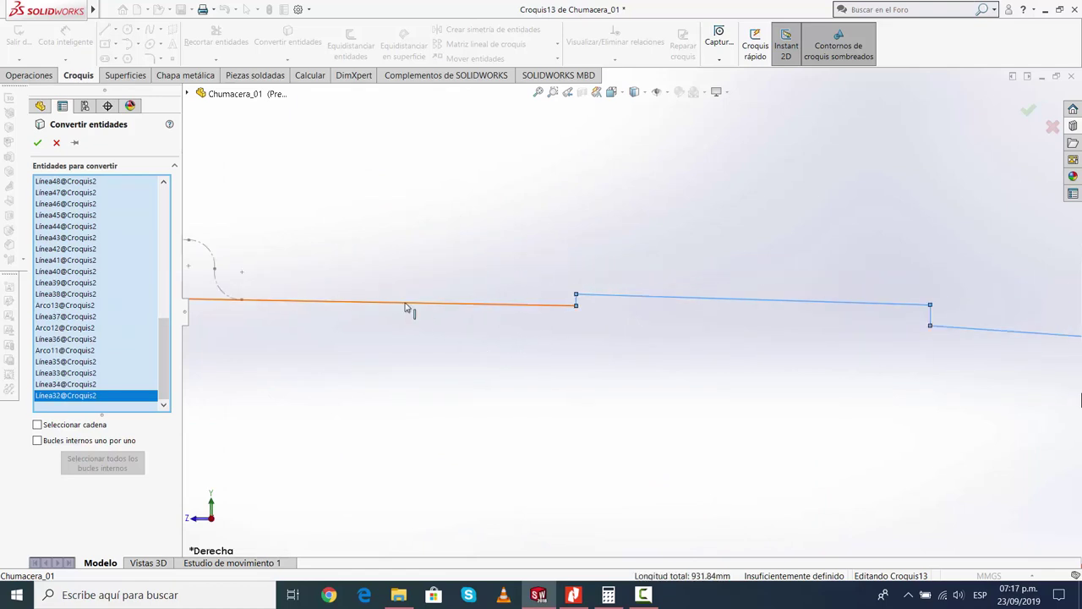
pyautogui.click(404, 299)
pyautogui.scroll(2, 628, 361)
pyautogui.scroll(2, 628, 361)
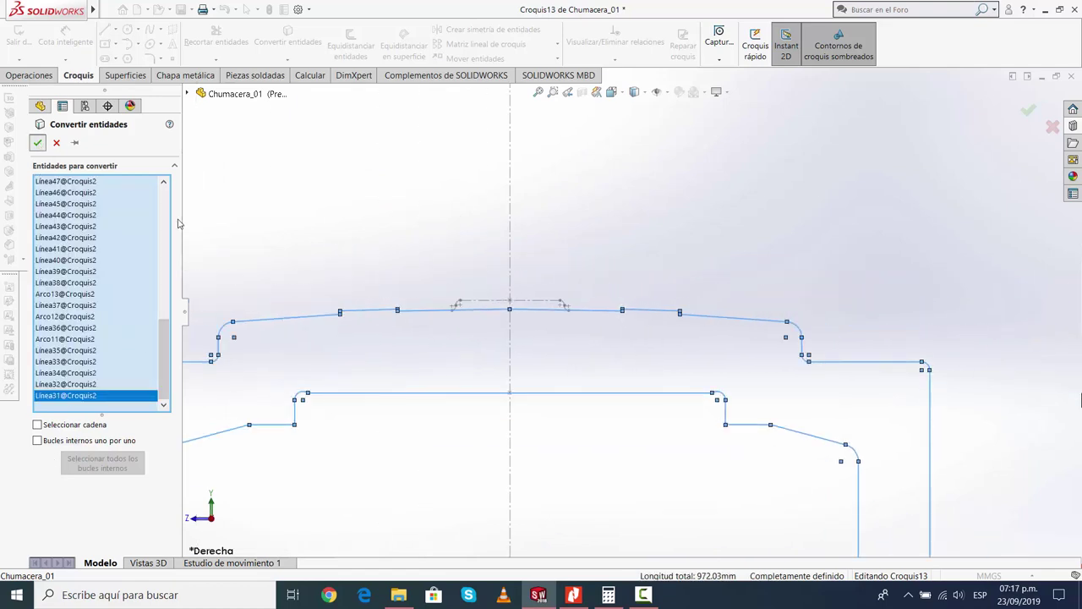
pyautogui.press('Return')
pyautogui.scroll(3, 618, 382)
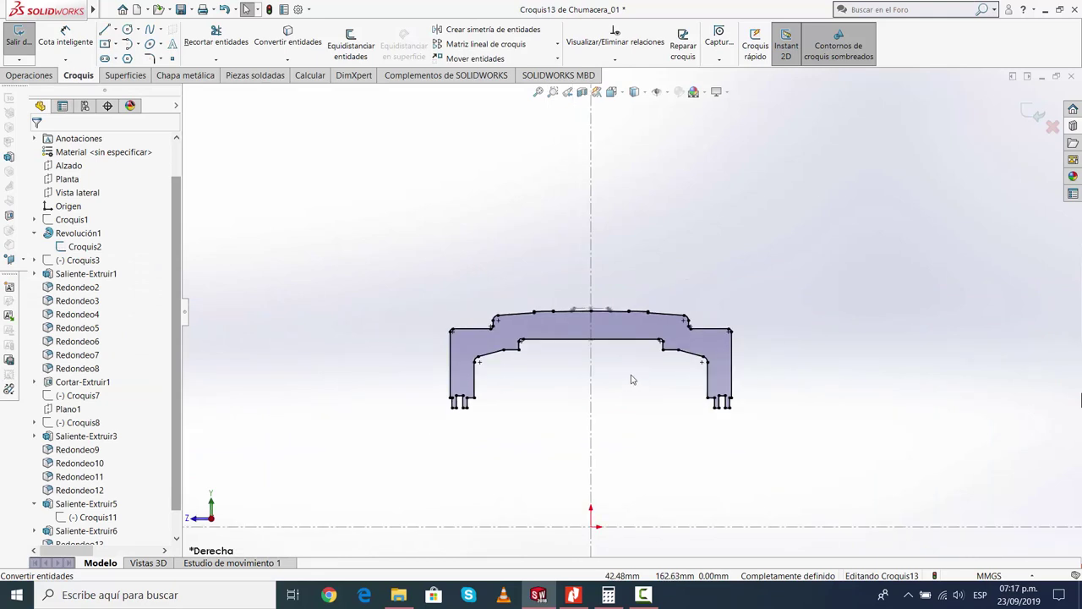
# Switch to the Trimétrica view and replace the revolved boss with a Corte de revolución
pyautogui.click(28, 76)
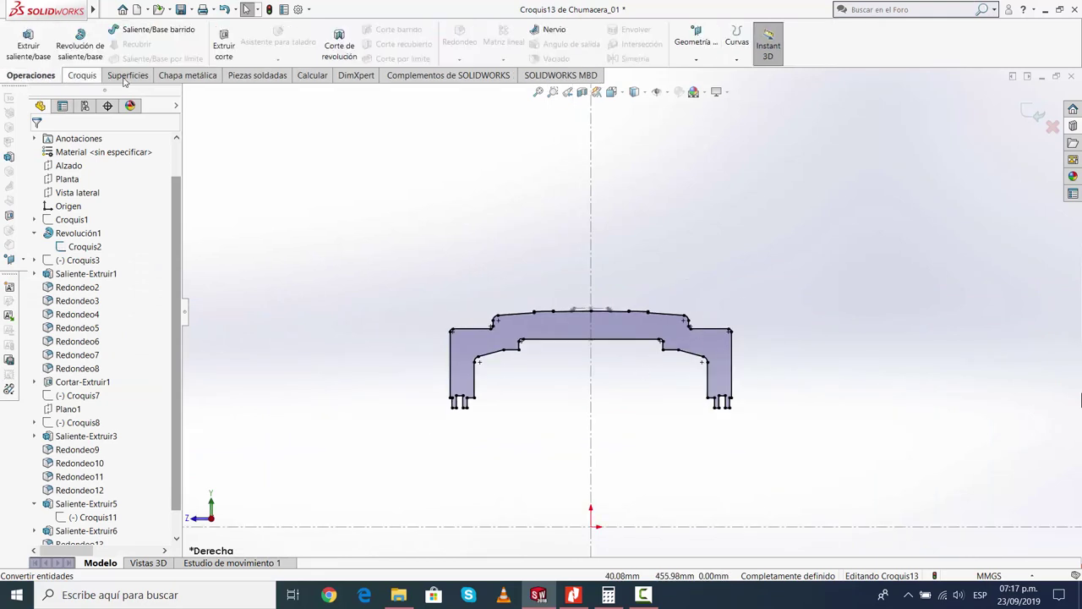
pyautogui.click(79, 38)
pyautogui.click(618, 94)
pyautogui.click(680, 125)
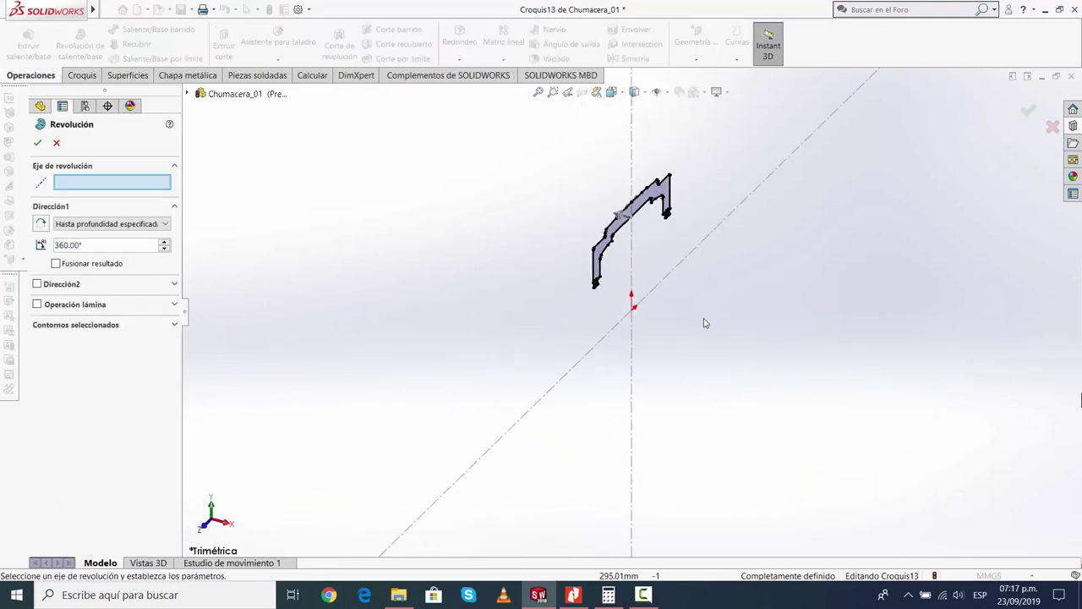
pyautogui.click(56, 143)
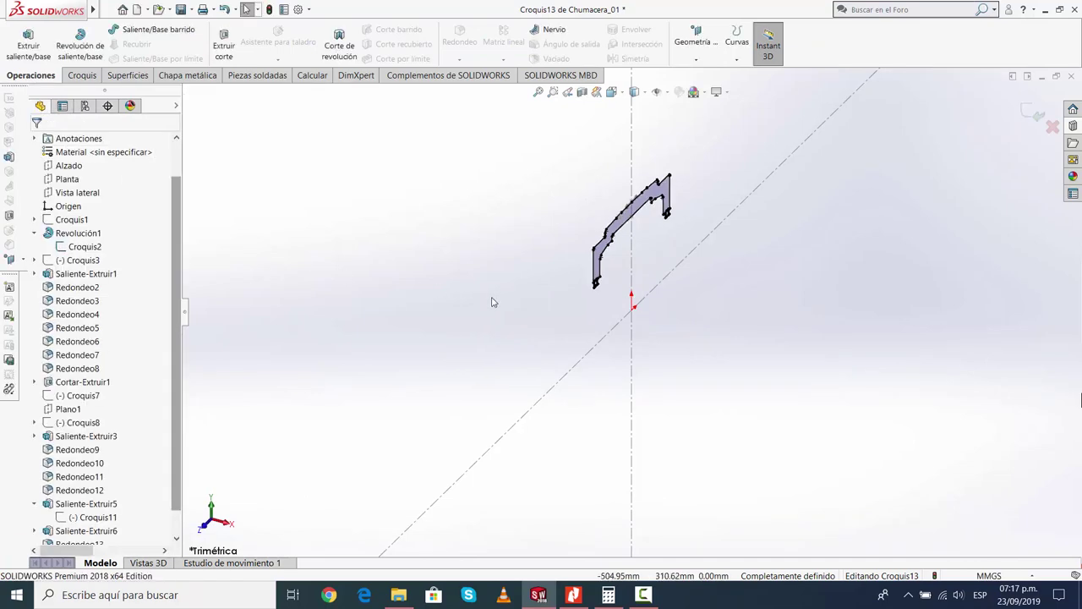
pyautogui.click(327, 52)
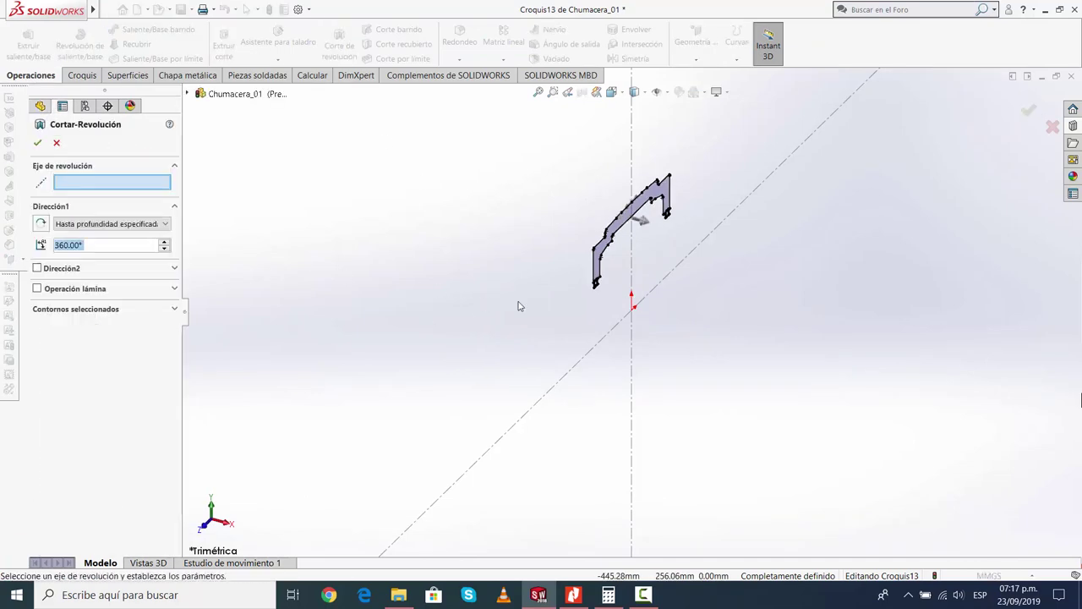
# Set the diagonal centerline Línea1 as the revolve axis with a 180° angle
pyautogui.click(84, 187)
pyautogui.click(518, 426)
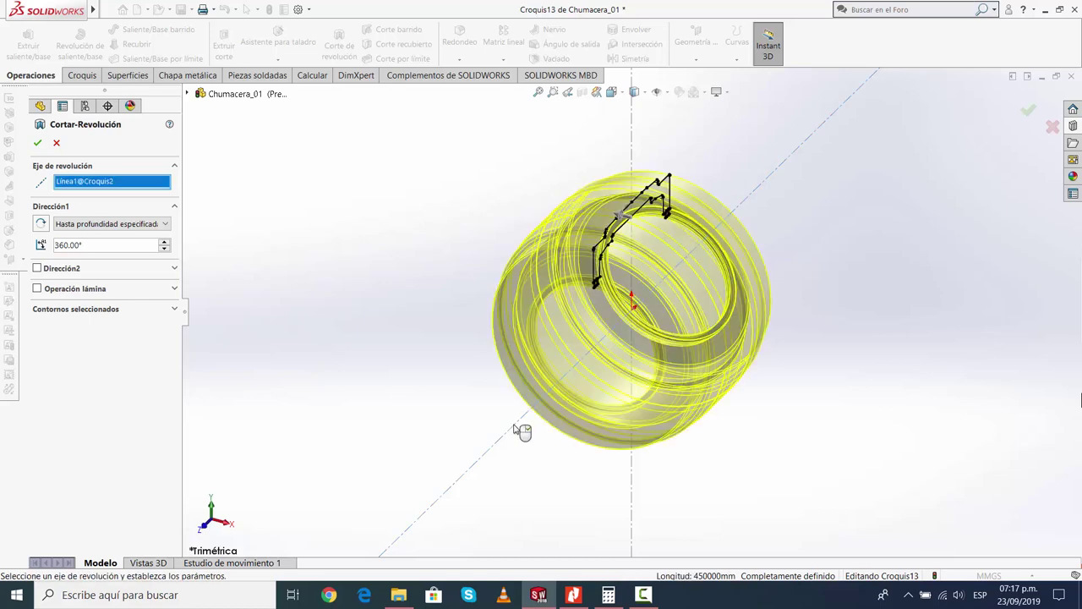
pyautogui.write('180')
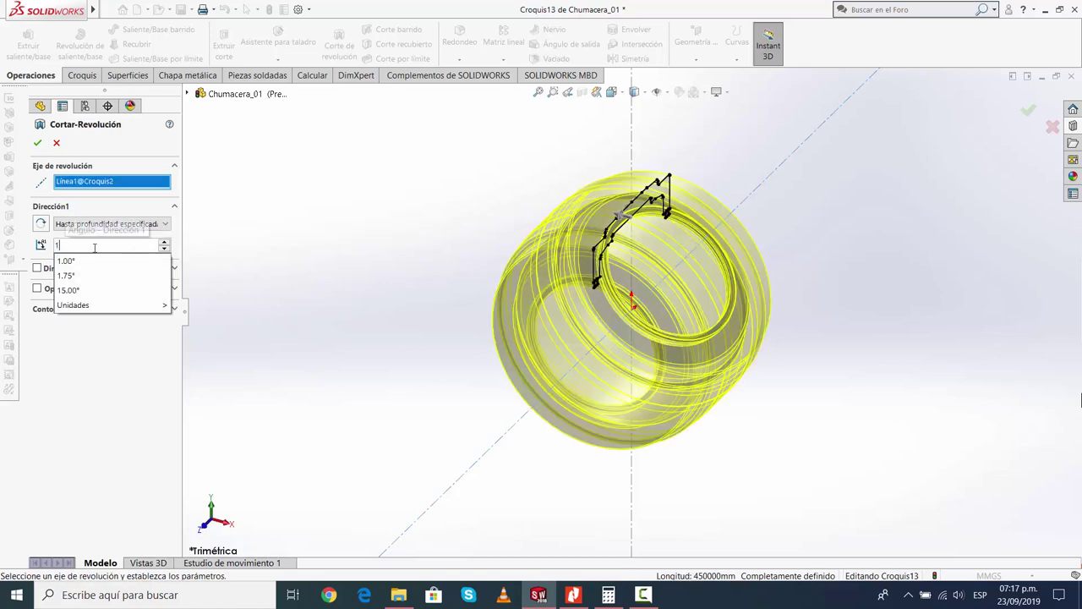
pyautogui.press('Return')
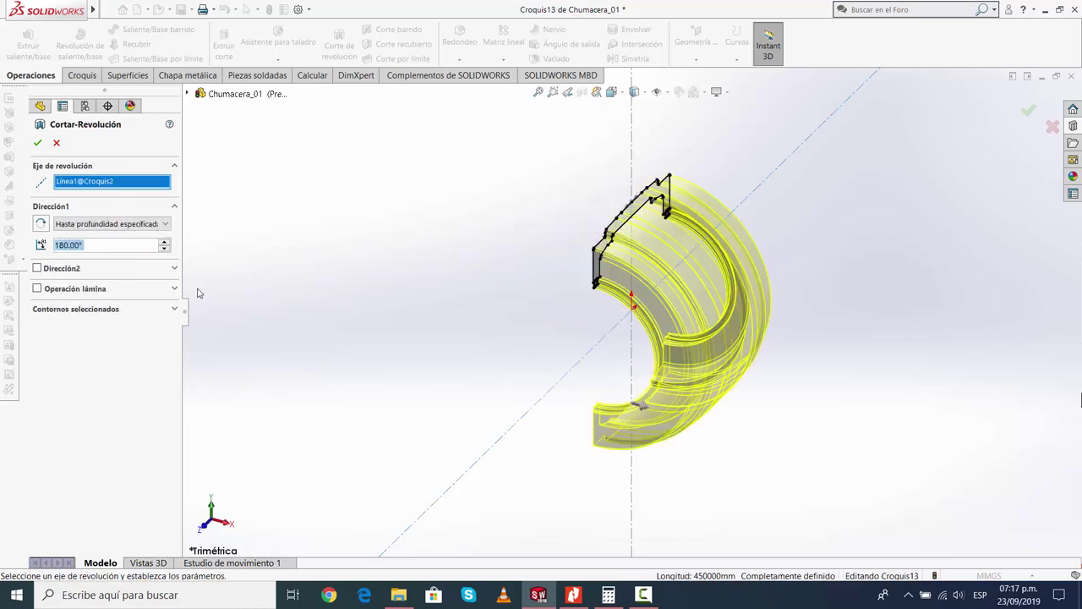
# Try Plano medio, revert to one direction at 360°, and attempt to confirm the cut
pyautogui.click(114, 224)
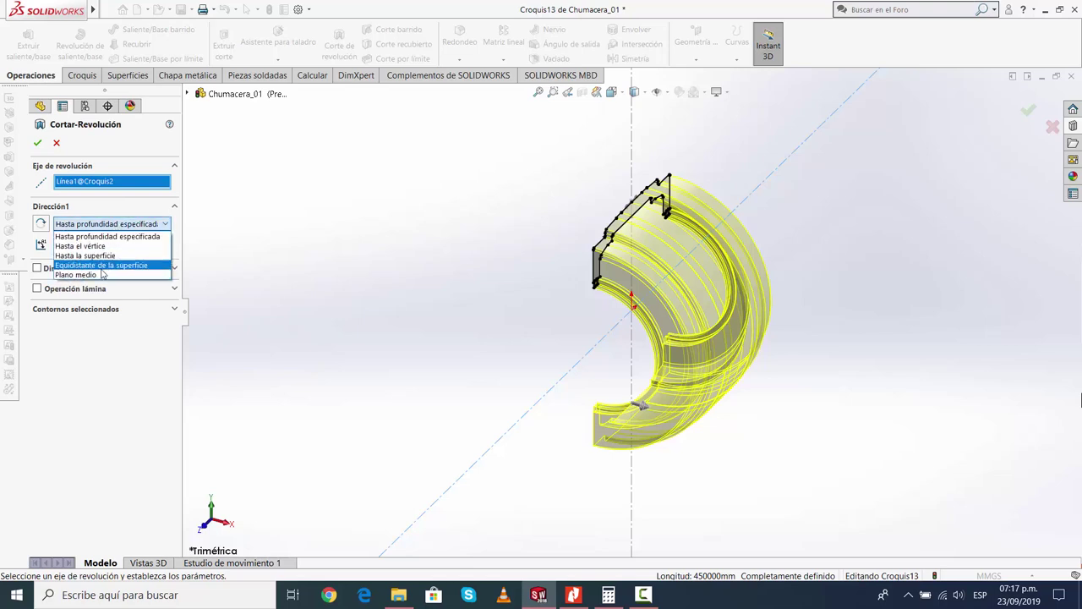
pyautogui.click(135, 273)
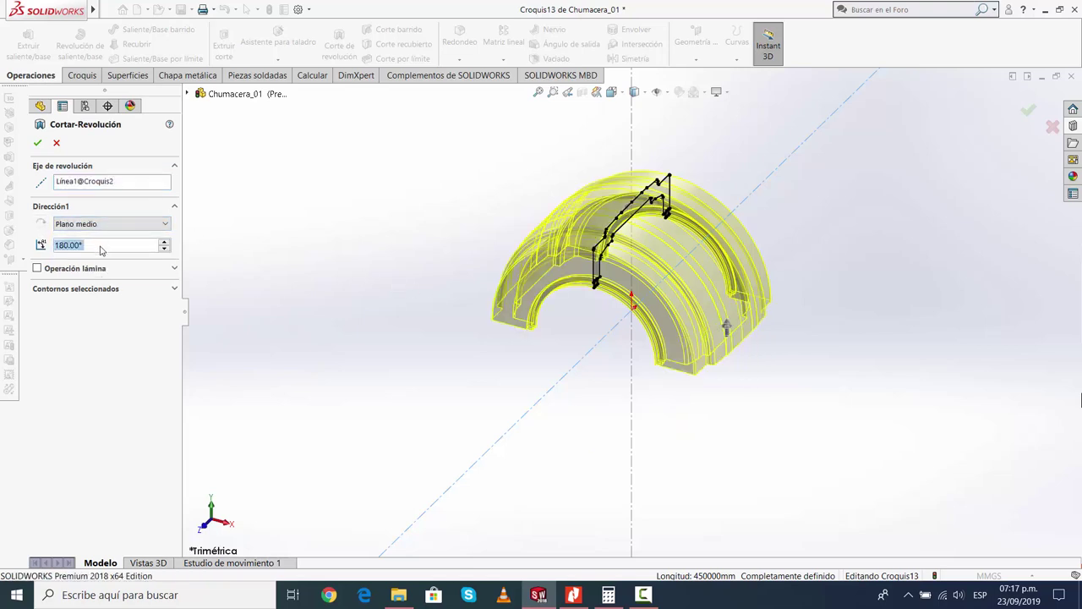
pyautogui.click(110, 224)
pyautogui.click(126, 235)
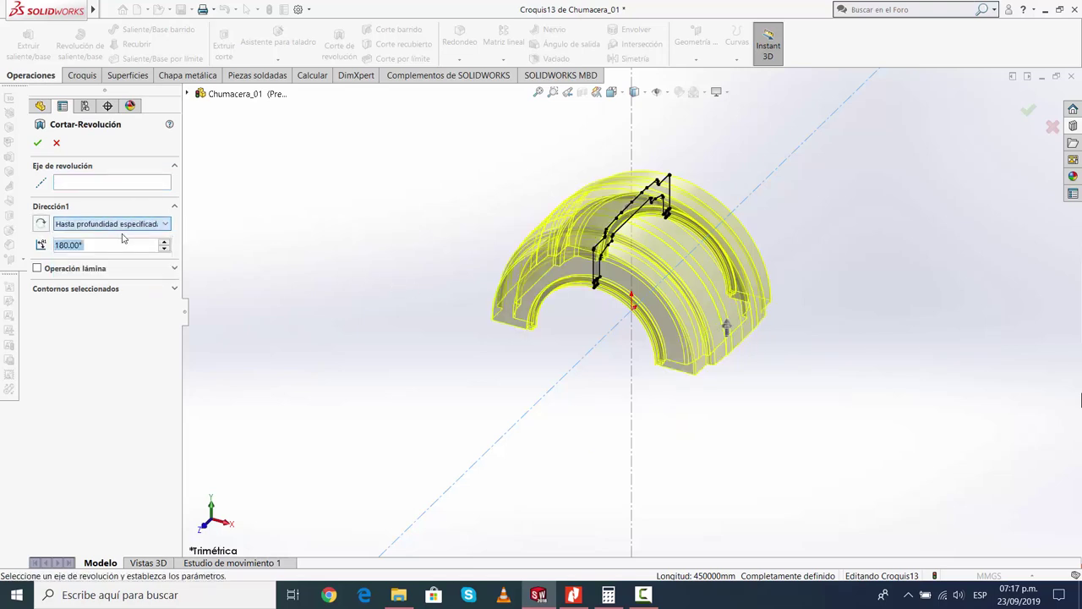
pyautogui.write('360')
pyautogui.press('Return')
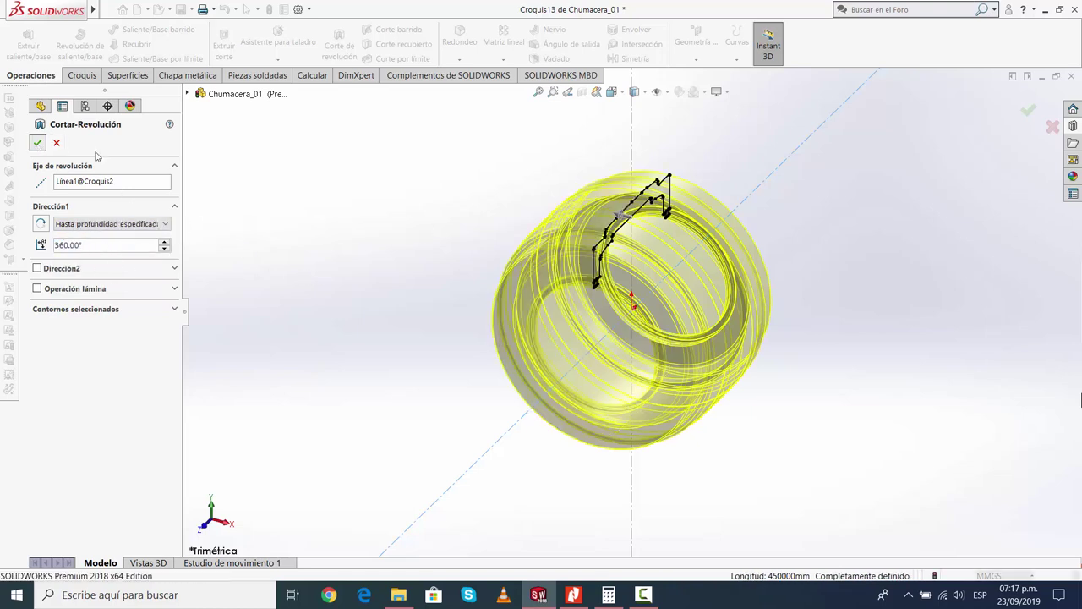
pyautogui.click(37, 142)
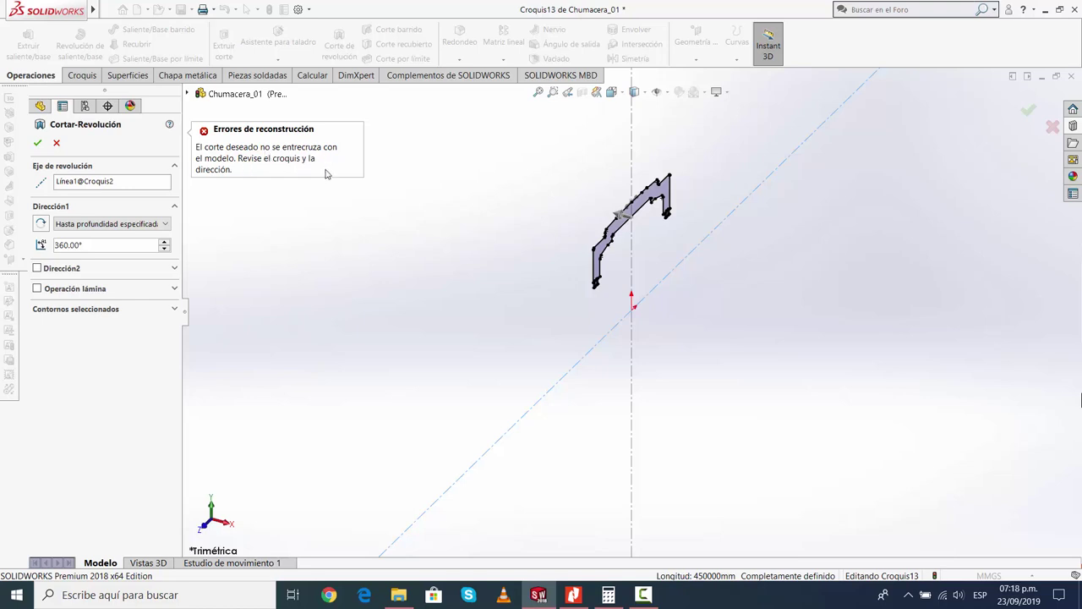
# Retry Plano medio at 280° then 180°, and cancel the failing revolved cut
pyautogui.click(101, 223)
pyautogui.click(119, 274)
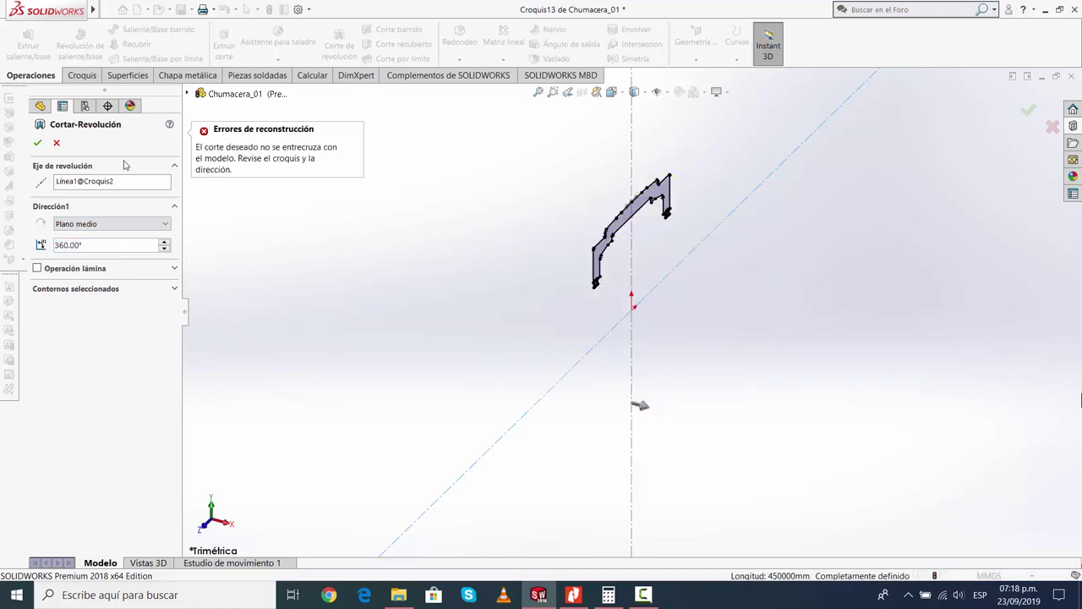
pyautogui.doubleClick(96, 246)
pyautogui.write('280')
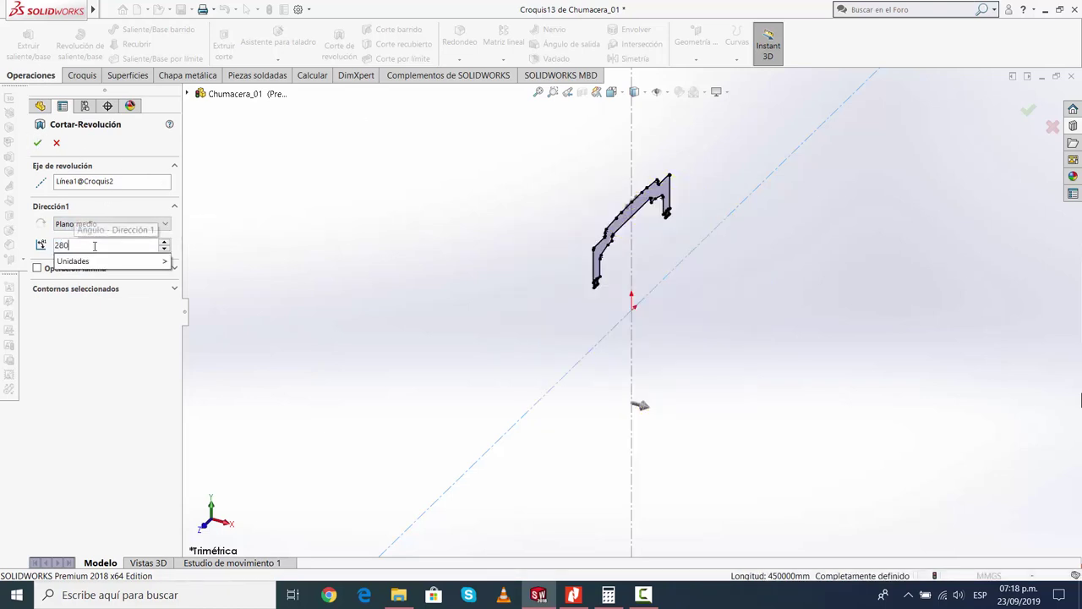
pyautogui.press('Return')
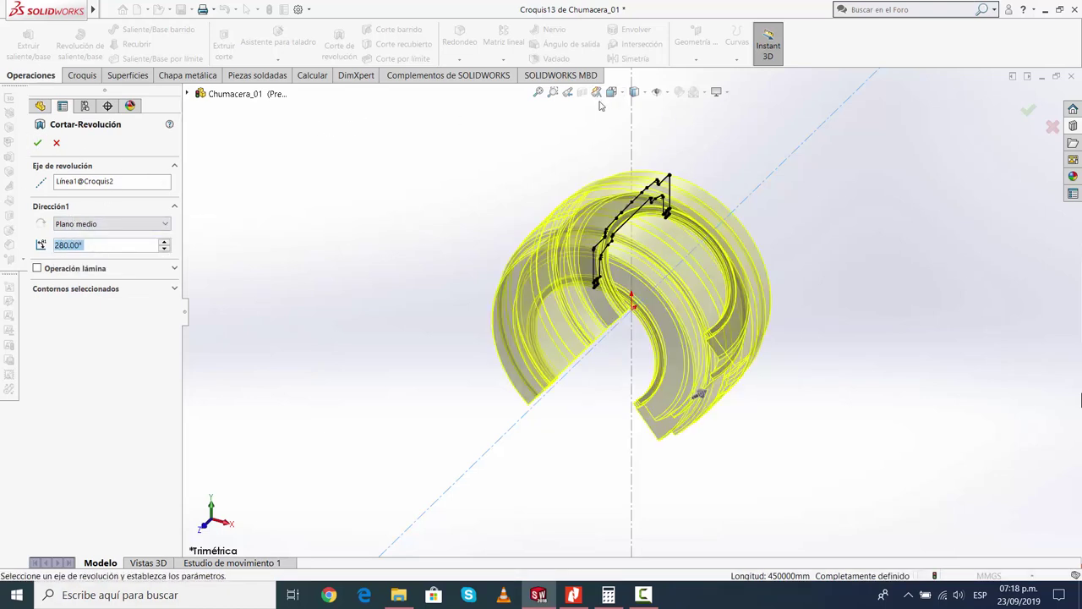
pyautogui.write('180')
pyautogui.press('Return')
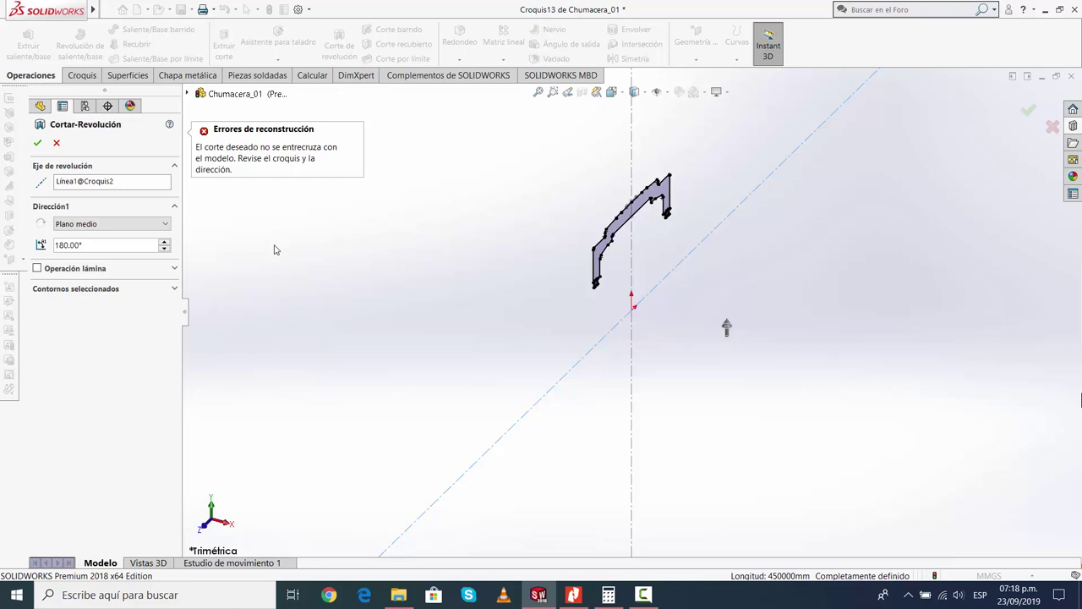
pyautogui.click(57, 143)
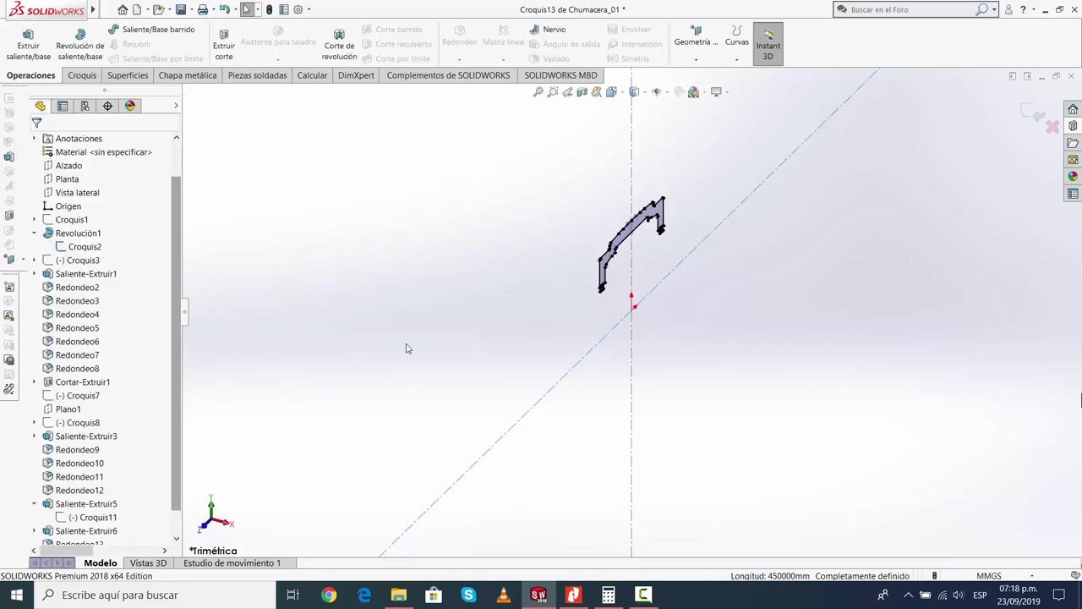
# In the Right view, draw a vertical line from the left foot's outer corner down to the centreline
pyautogui.click(612, 92)
pyautogui.click(681, 154)
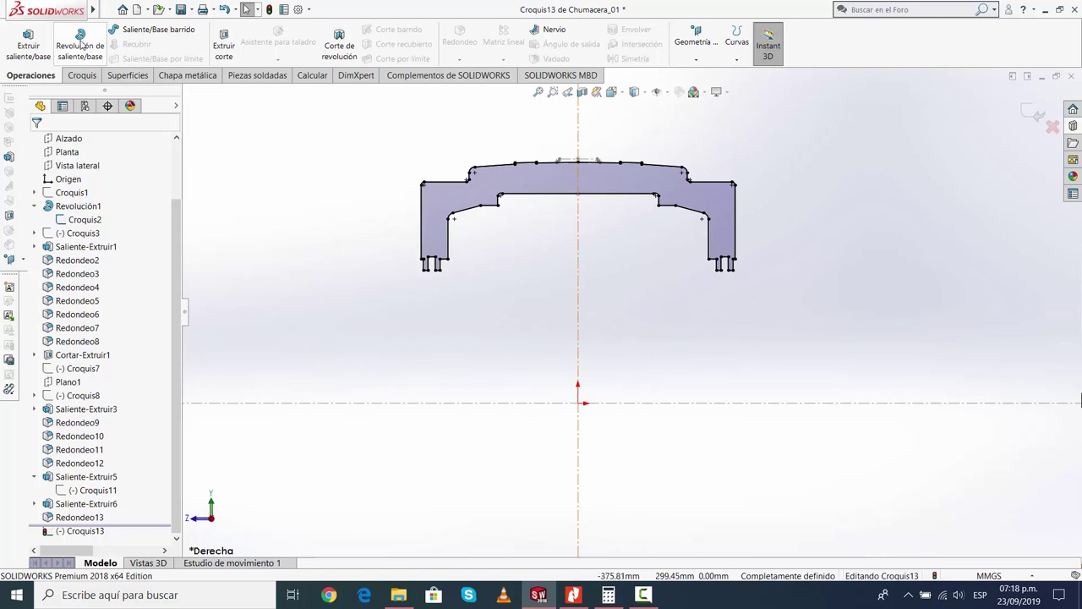
pyautogui.click(82, 76)
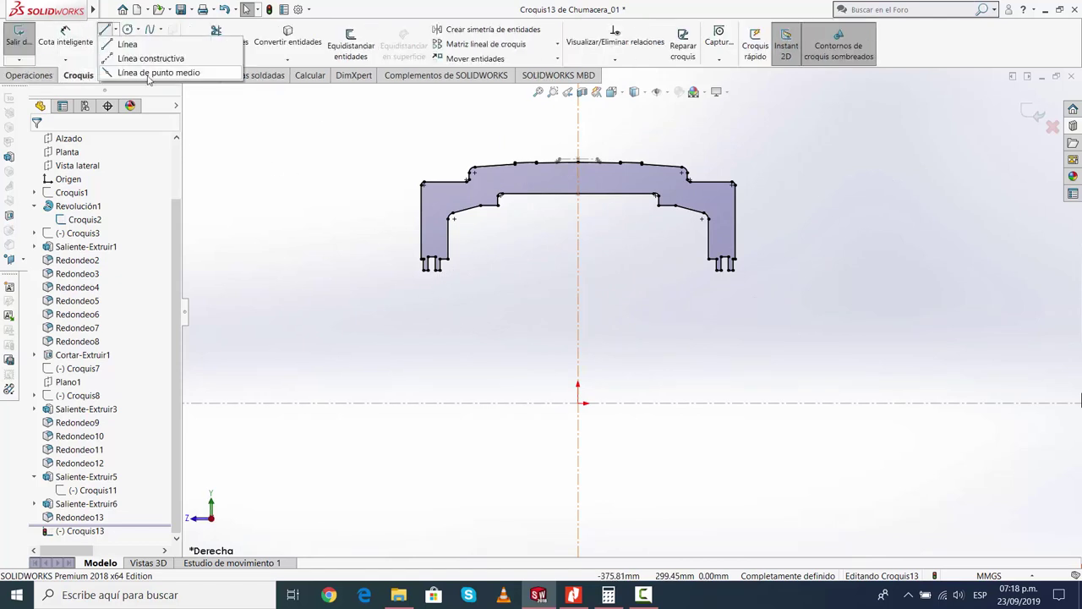
pyautogui.click(127, 44)
pyautogui.scroll(-3, 496, 341)
pyautogui.scroll(2, 496, 341)
pyautogui.click(645, 595)
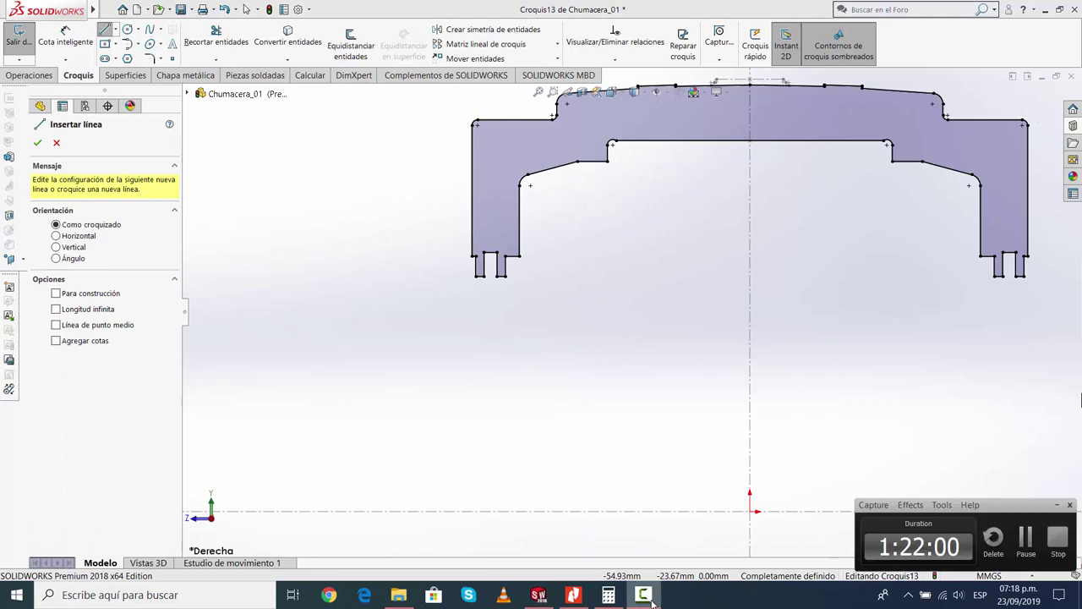
pyautogui.scroll(-3, 505, 277)
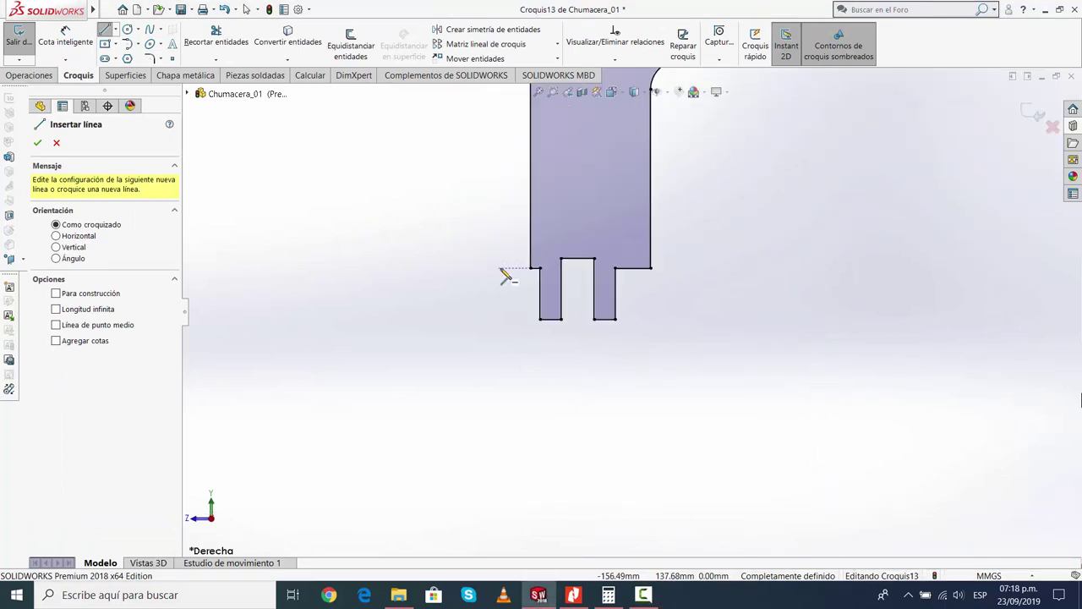
pyautogui.click(531, 268)
pyautogui.scroll(3, 561, 430)
pyautogui.scroll(2, 565, 430)
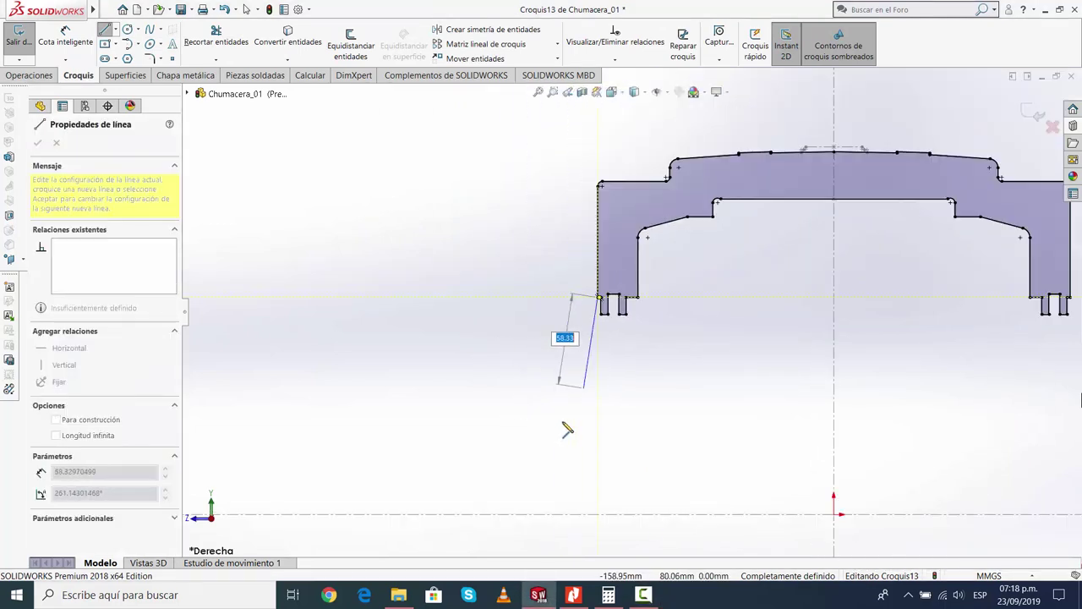
pyautogui.scroll(1, 567, 442)
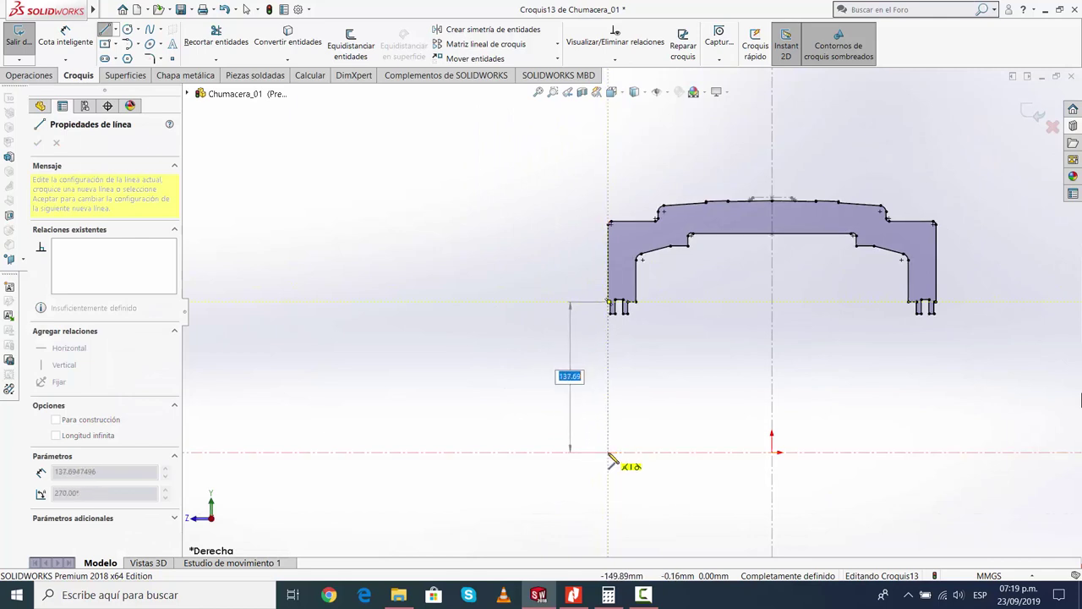
pyautogui.click(607, 452)
pyautogui.press('Escape')
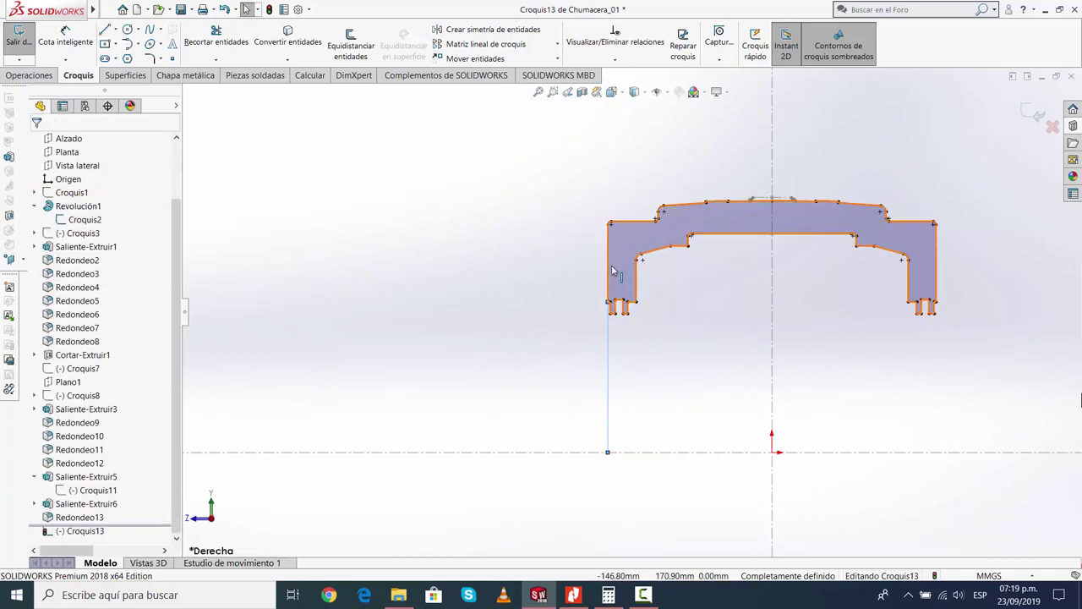
# Try deleting the left profile edge and the top corner arc's endpoint, dismissing the endpoint warnings
pyautogui.click(608, 264)
pyautogui.press('Delete')
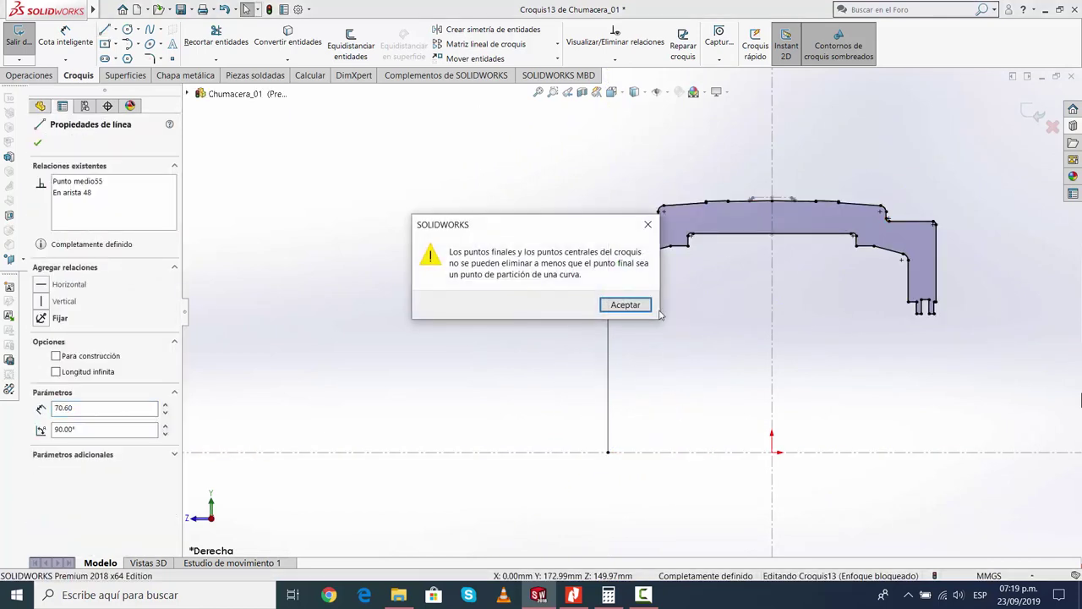
pyautogui.press('Return')
pyautogui.scroll(-3, 623, 264)
pyautogui.scroll(-2, 624, 264)
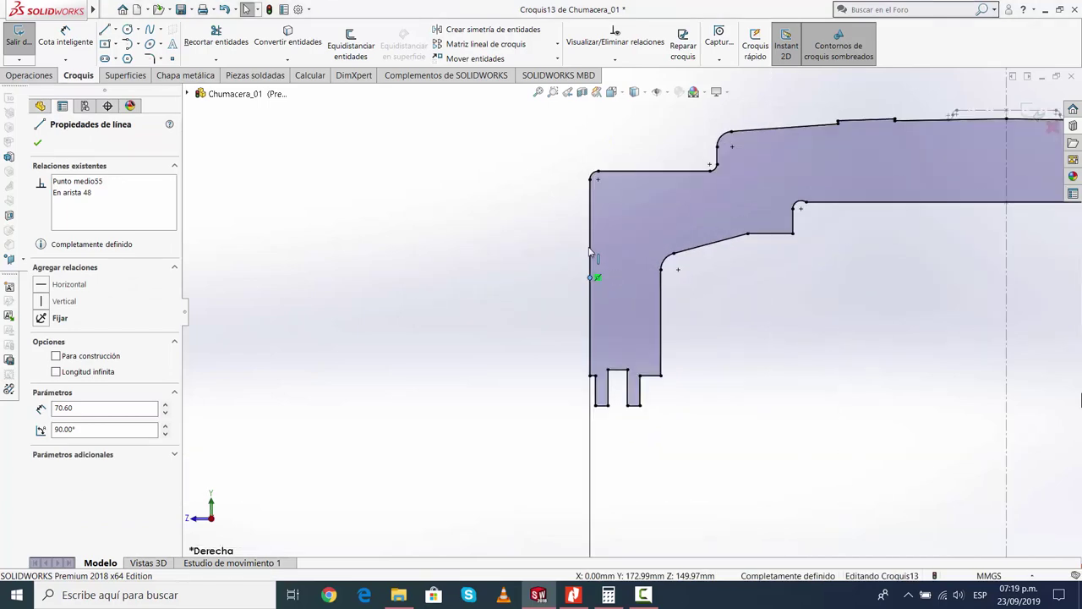
pyautogui.click(590, 253)
pyautogui.click(601, 244)
pyautogui.click(597, 175)
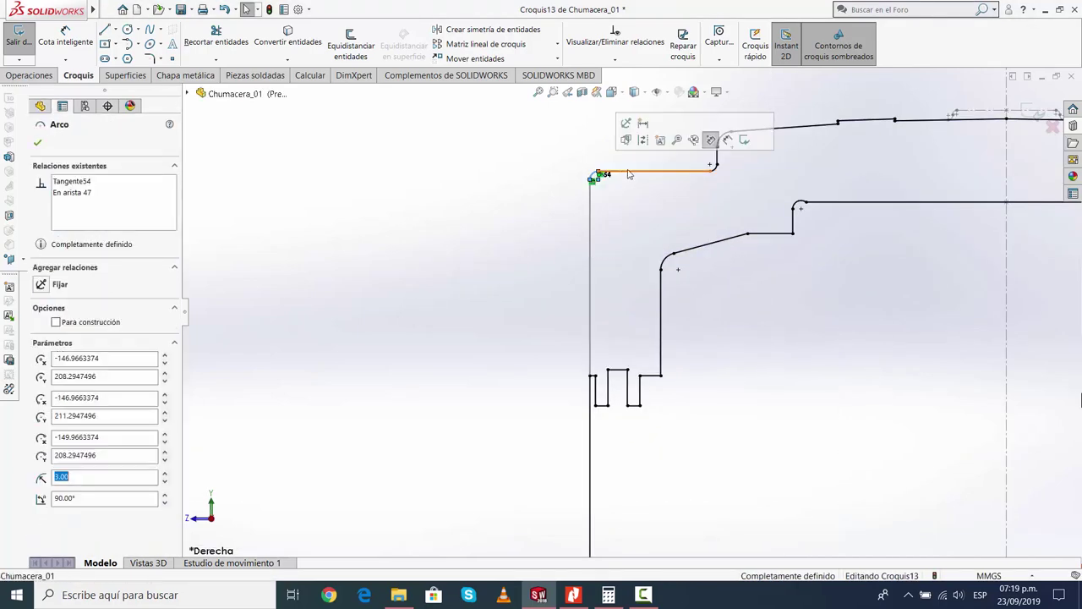
pyautogui.press('Escape')
pyautogui.click(717, 166)
pyautogui.press('Delete')
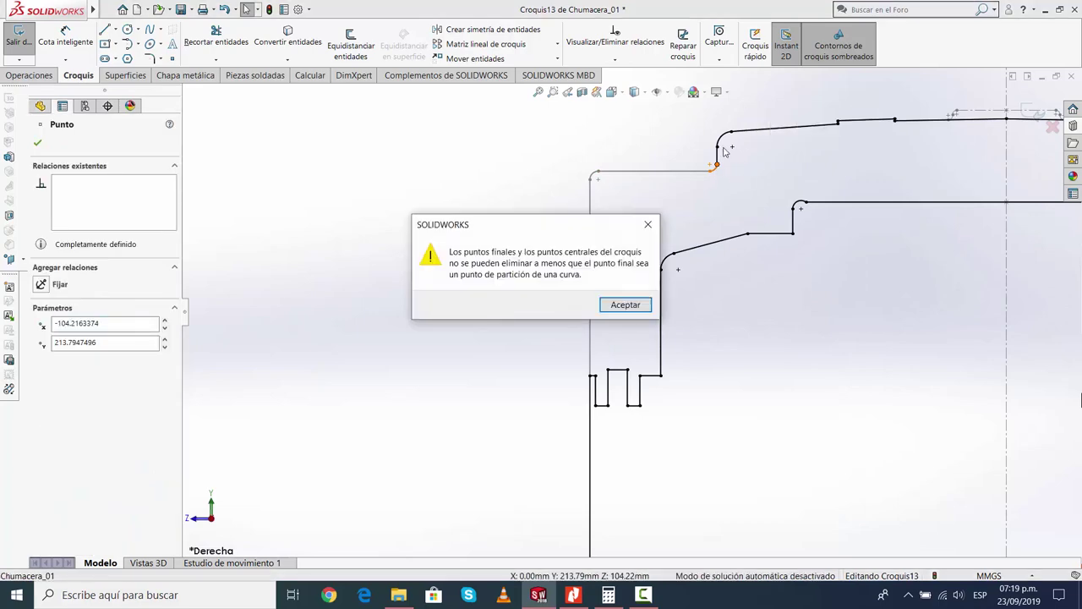
pyautogui.press('Return')
pyautogui.press('Escape')
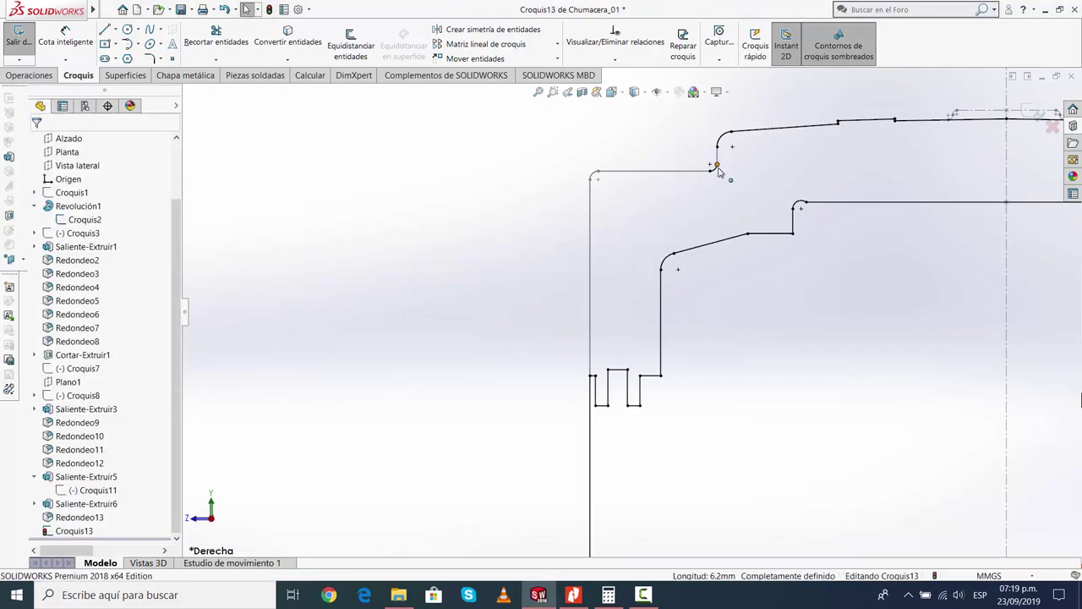
pyautogui.click(718, 169)
pyautogui.press('Escape')
pyautogui.click(722, 138)
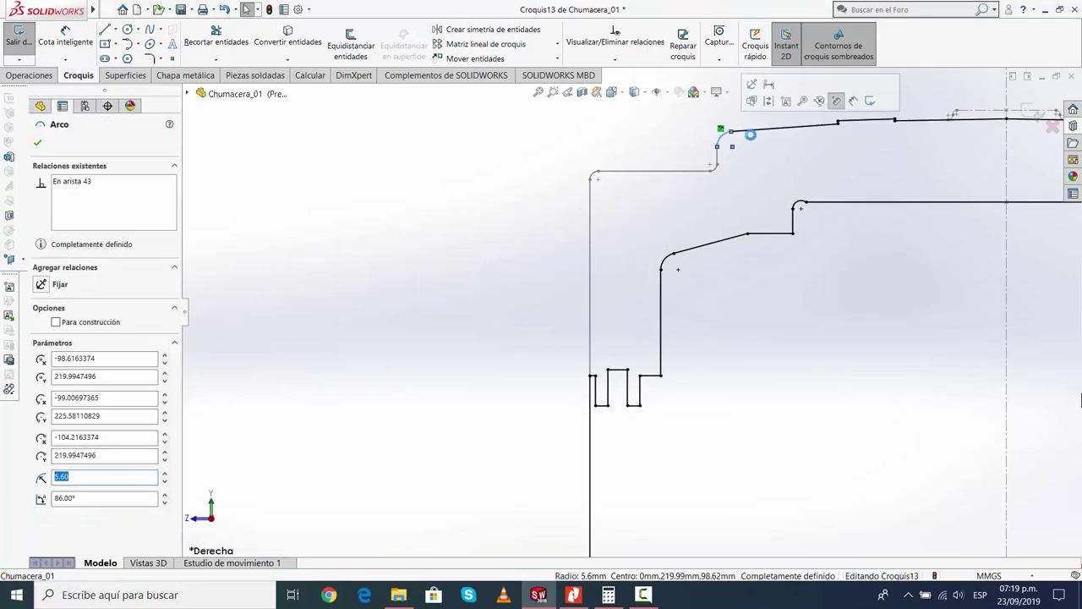
pyautogui.press('Escape')
# Box-select the upper contour entities and the right vertical line to inspect the sketch
pyautogui.scroll(2, 643, 200)
pyautogui.scroll(-5, 642, 200)
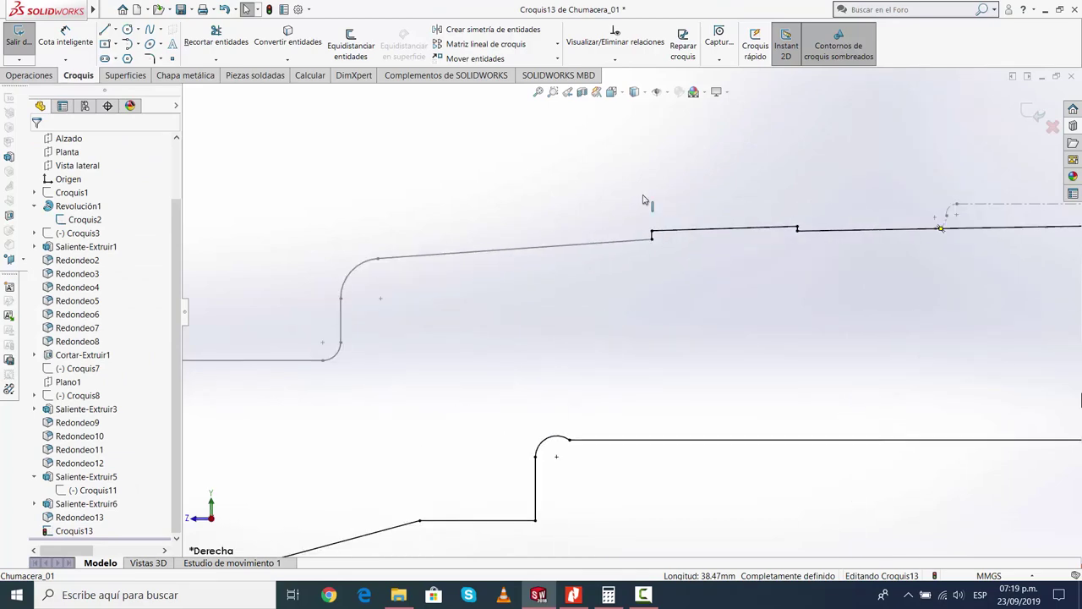
pyautogui.moveTo(642, 200); pyautogui.dragTo(925, 290)
pyautogui.scroll(2, 913, 286)
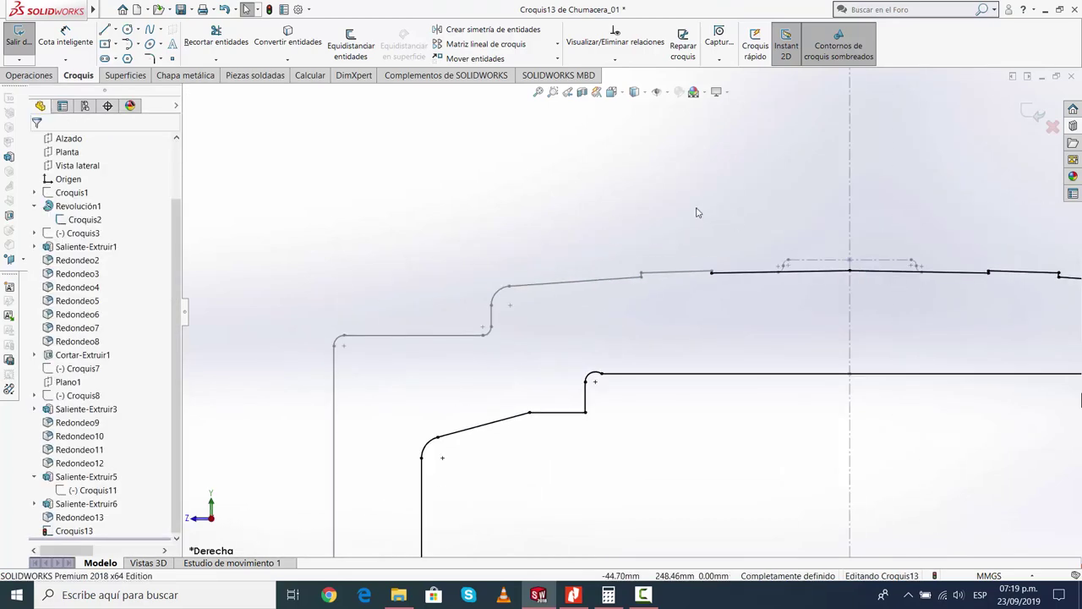
pyautogui.moveTo(697, 212); pyautogui.dragTo(1073, 311)
pyautogui.click(1003, 338)
pyautogui.keyDown('ctrl'); pyautogui.moveTo(1003, 338); pyautogui.dragTo(913, 334, button='middle'); pyautogui.keyUp('ctrl')
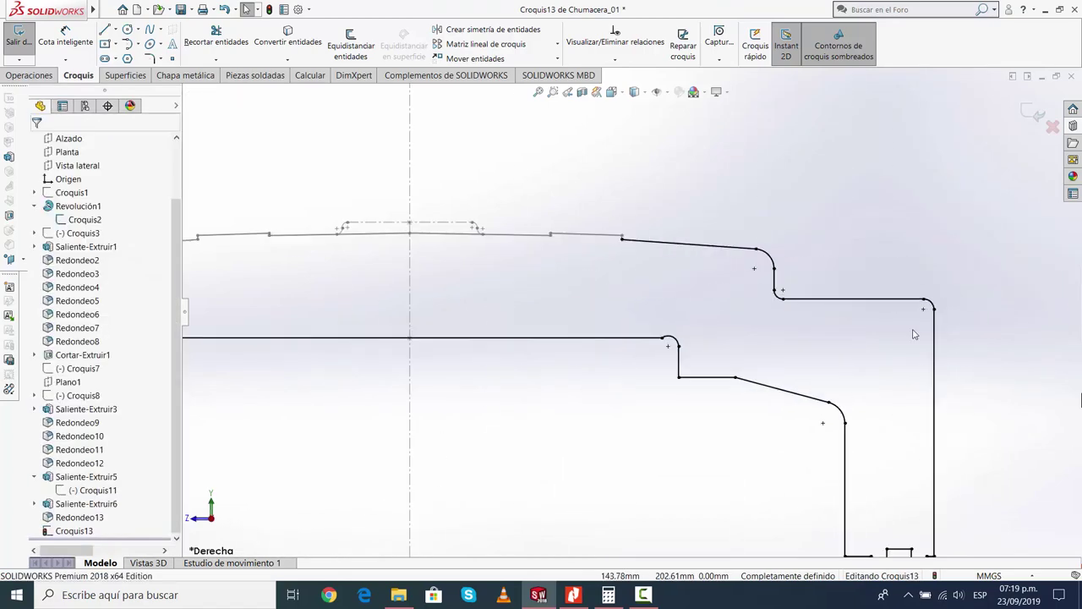
pyautogui.scroll(-3, 967, 330)
pyautogui.moveTo(345, 125); pyautogui.dragTo(1008, 306)
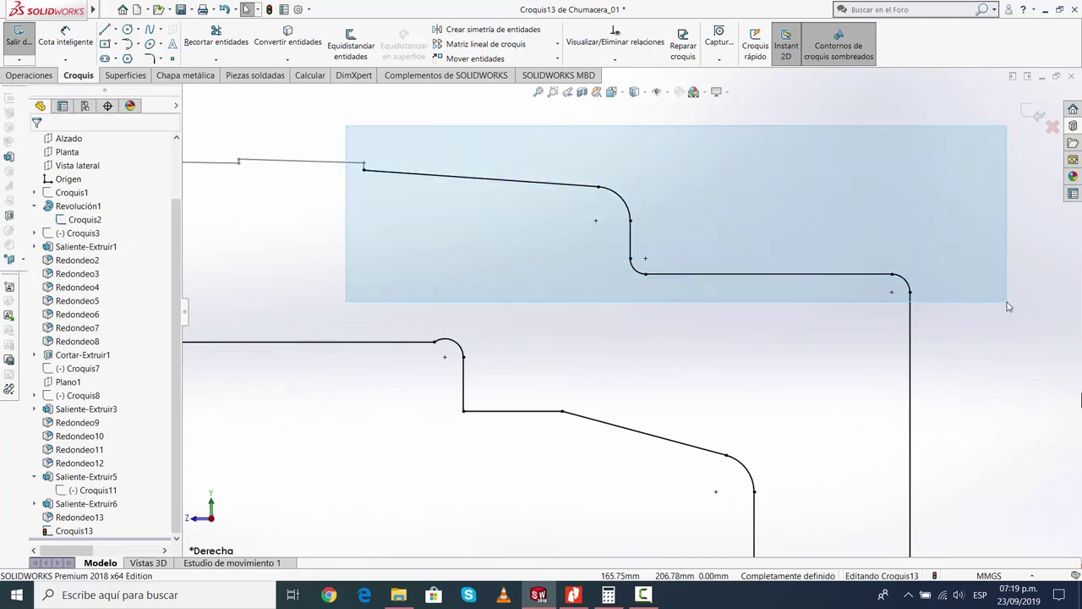
pyautogui.scroll(3, 885, 421)
pyautogui.scroll(1, 885, 420)
pyautogui.click(725, 398)
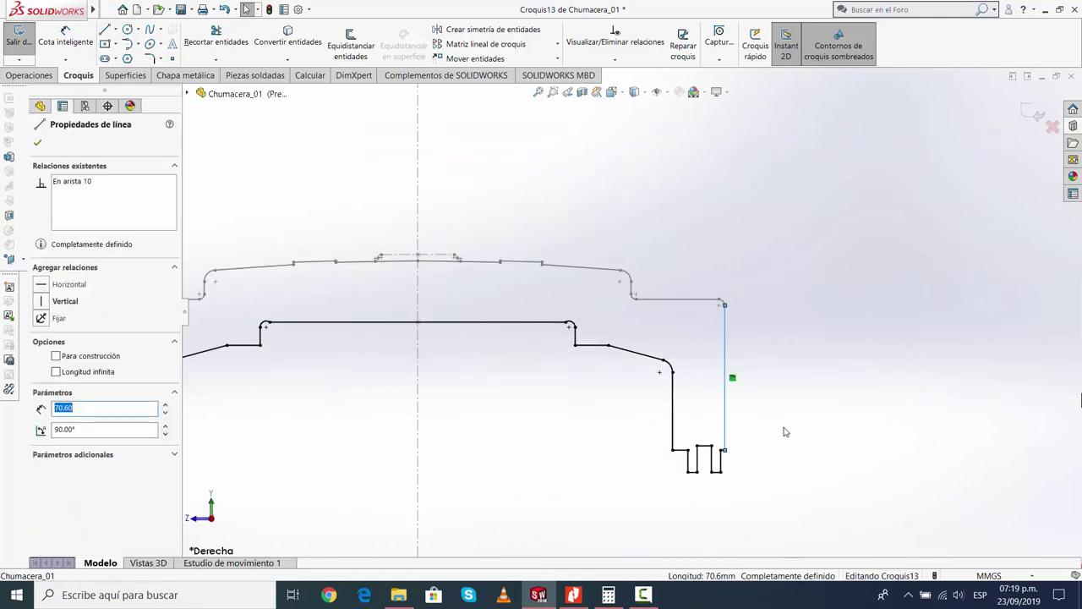
pyautogui.click(784, 432)
pyautogui.scroll(2, 773, 440)
pyautogui.scroll(2, 560, 434)
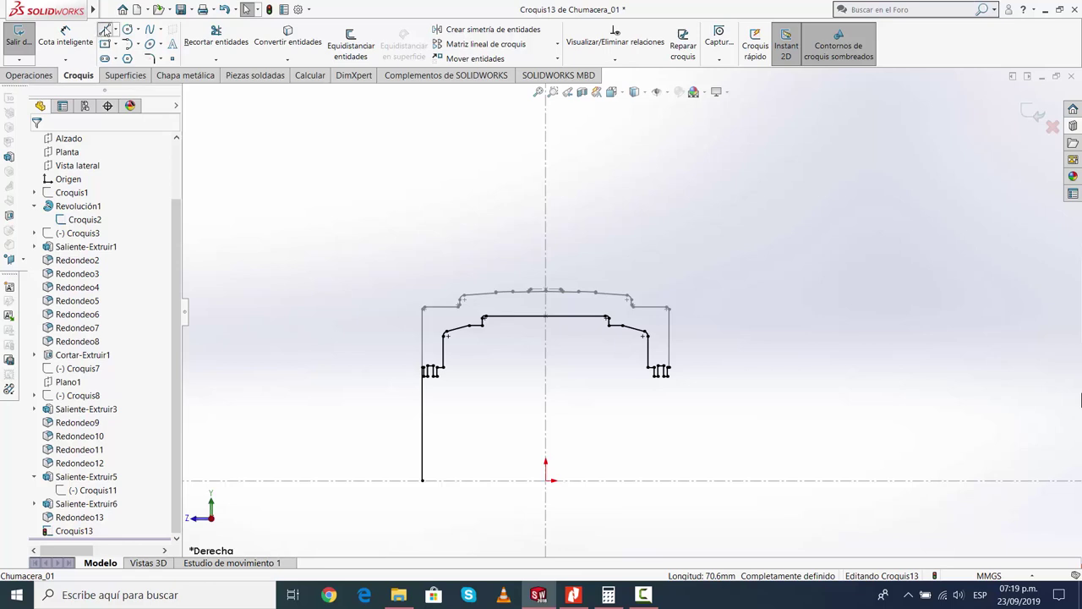
# Draw a vertical from the right tooth end to the centreline and a bottom line back to the left line
pyautogui.click(106, 31)
pyautogui.scroll(2, 684, 401)
pyautogui.scroll(2, 662, 295)
pyautogui.click(649, 275)
pyautogui.scroll(-3, 651, 381)
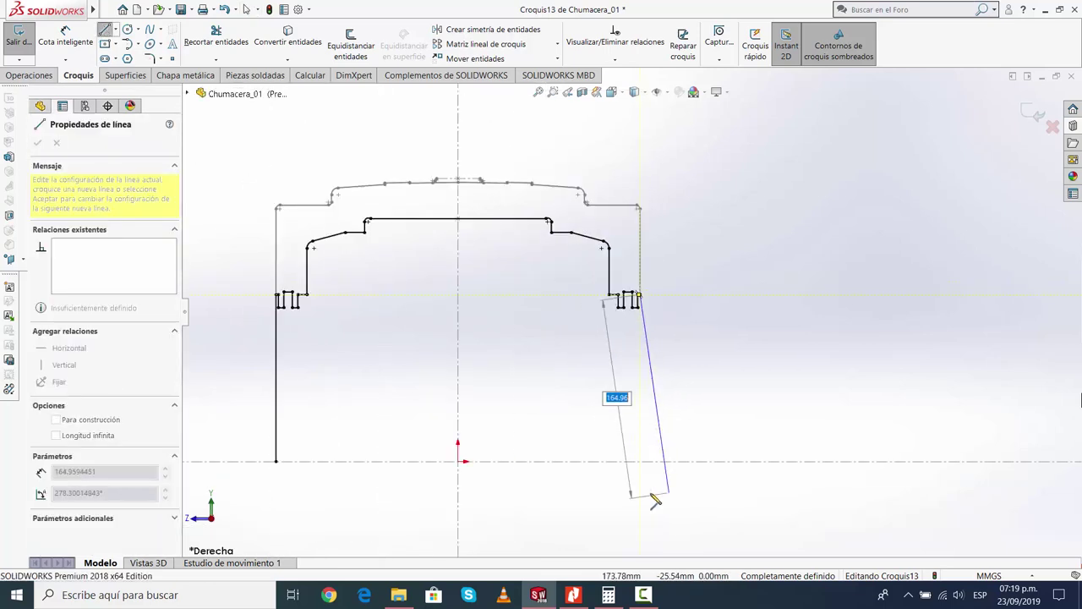
pyautogui.click(640, 461)
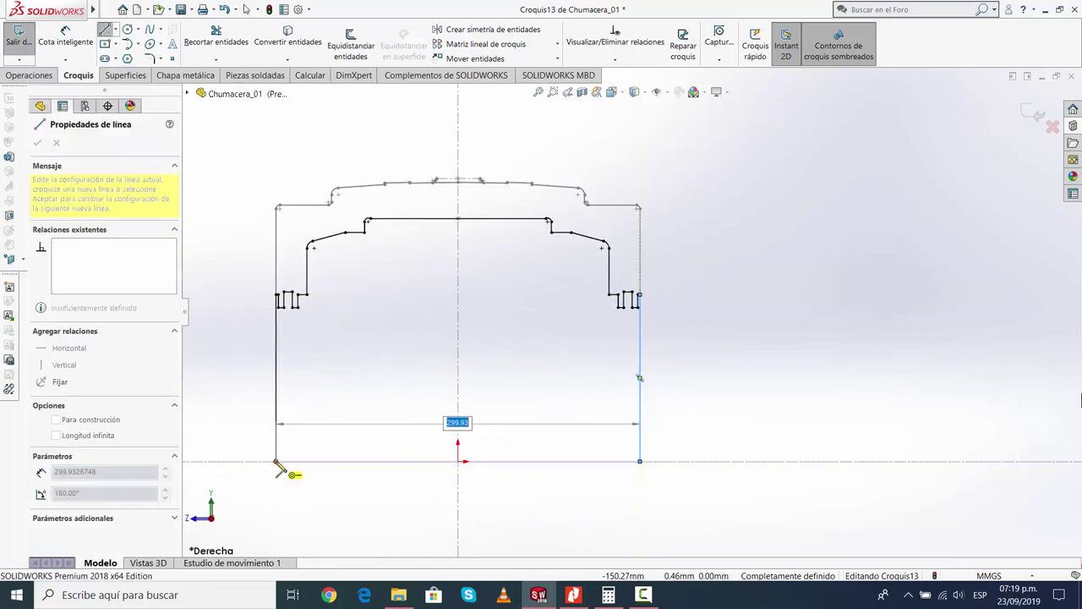
pyautogui.click(278, 461)
pyautogui.press('Escape')
pyautogui.scroll(-1, 744, 347)
pyautogui.scroll(-1, 720, 331)
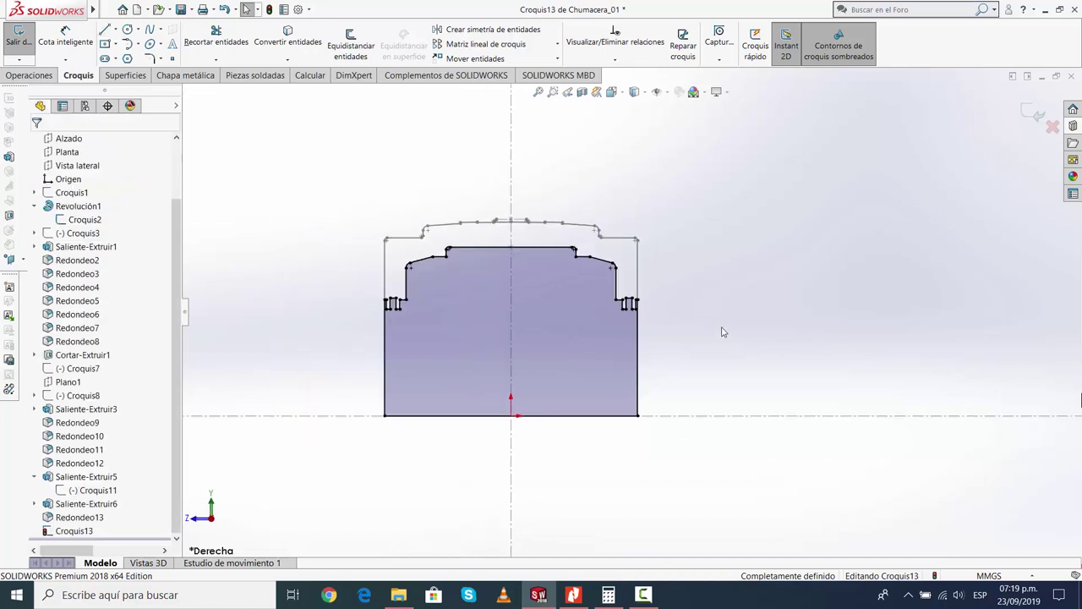
pyautogui.scroll(-1, 719, 331)
pyautogui.scroll(-1, 712, 331)
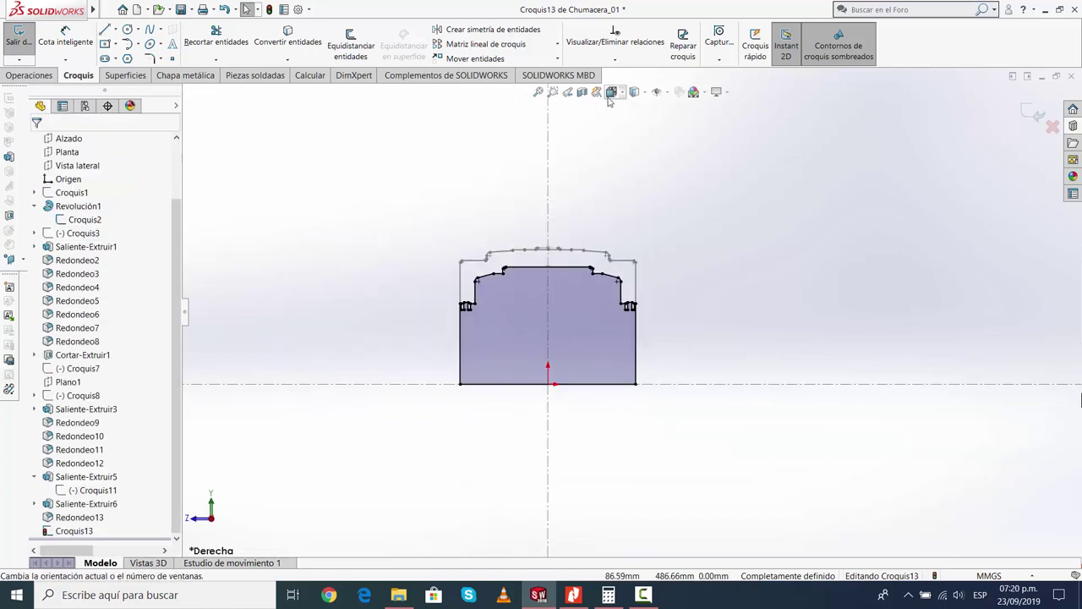
# Attempt a revolved cut around Línea1@Croquis2, cancel it after the non-intersection error, and exit the sketch
pyautogui.click(29, 74)
pyautogui.click(339, 44)
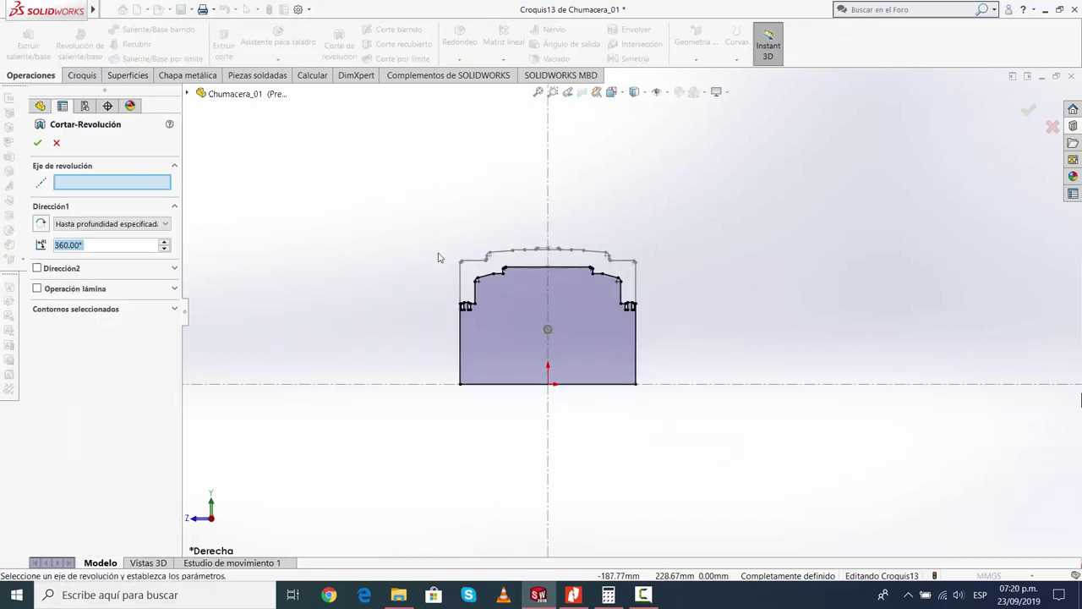
pyautogui.click(611, 92)
pyautogui.click(679, 124)
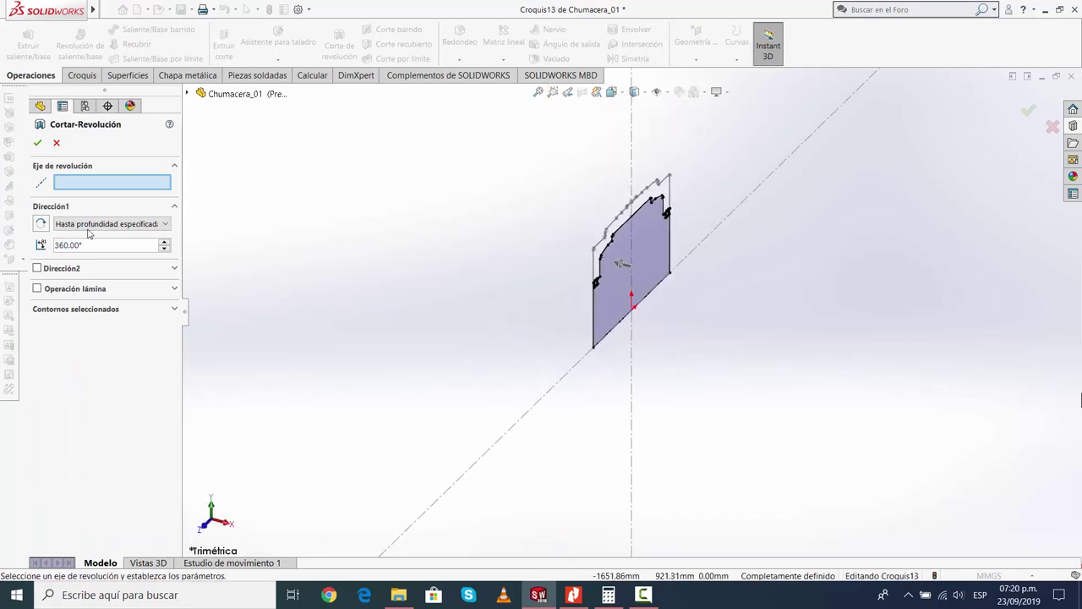
pyautogui.click(471, 474)
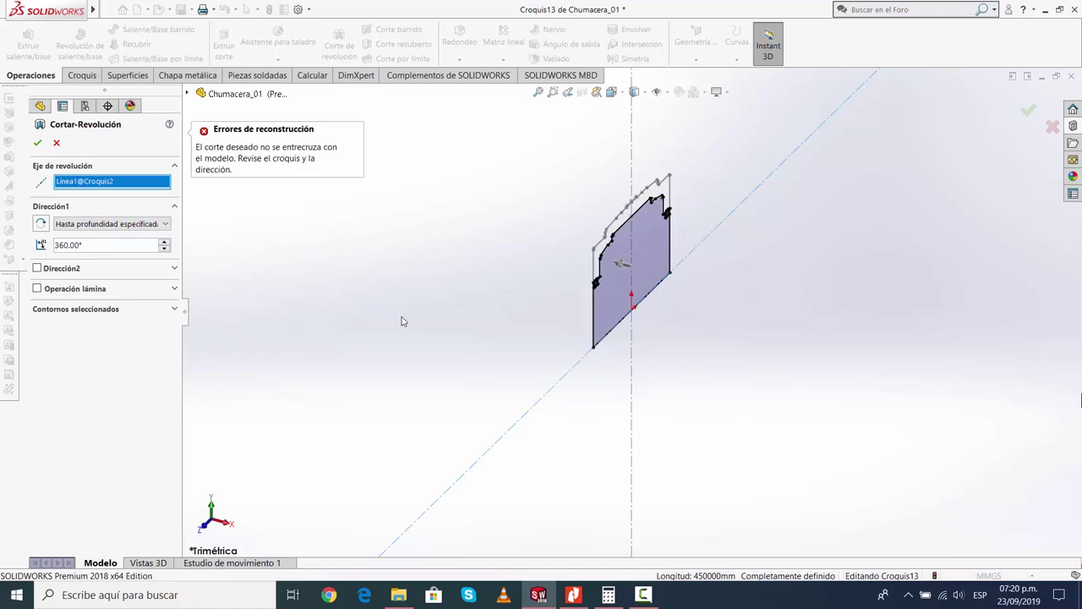
pyautogui.click(57, 142)
pyautogui.click(1038, 110)
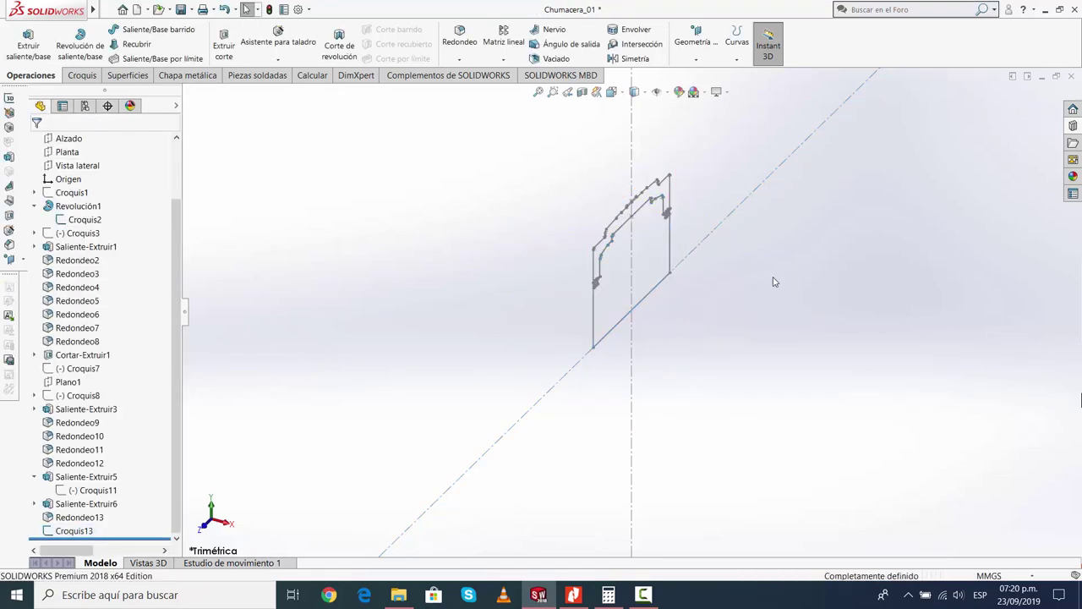
# Show the Revolución1 body shaded again and reopen the groove sketch Croquis13
pyautogui.click(75, 205)
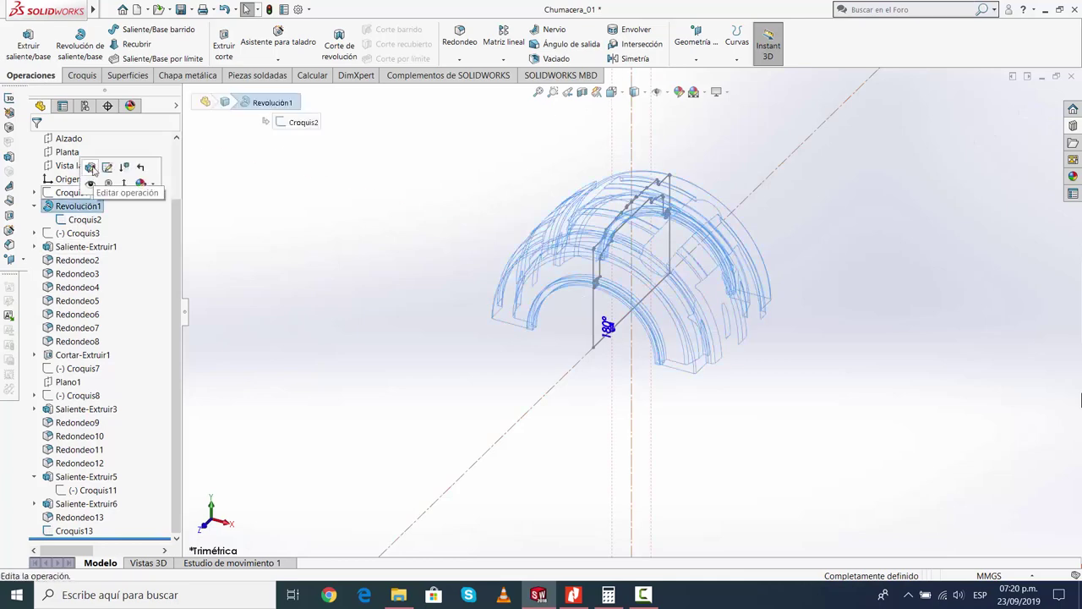
pyautogui.click(91, 168)
pyautogui.click(57, 142)
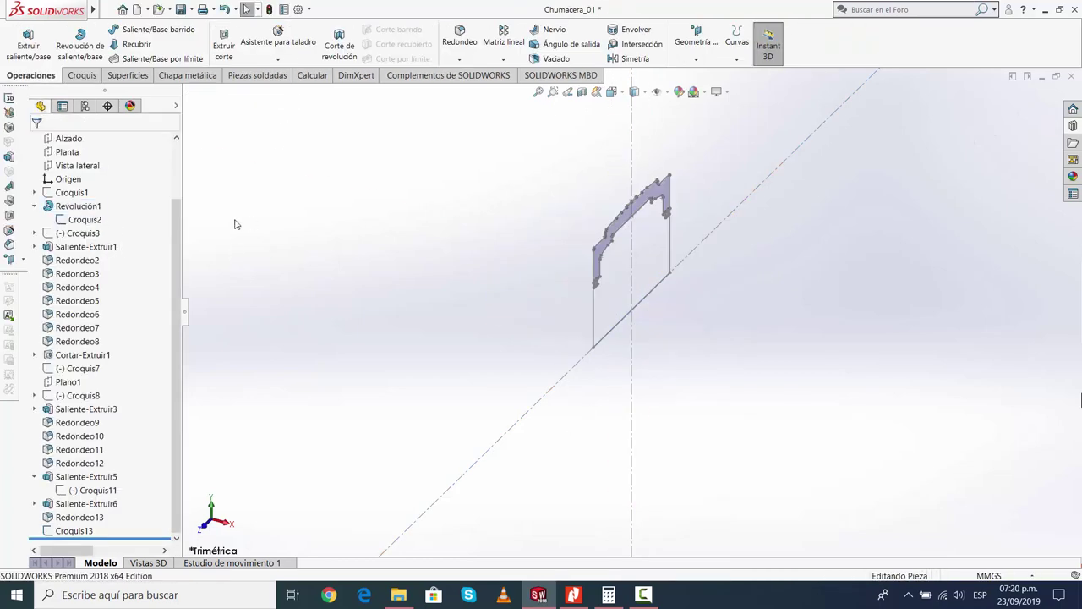
pyautogui.click(91, 206)
pyautogui.click(104, 192)
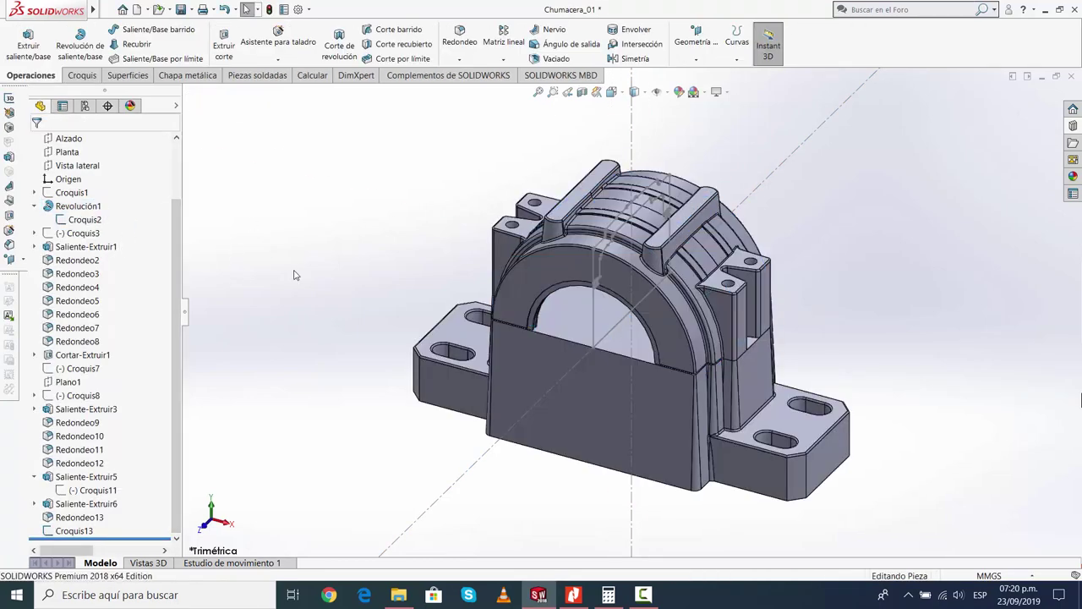
pyautogui.click(85, 531)
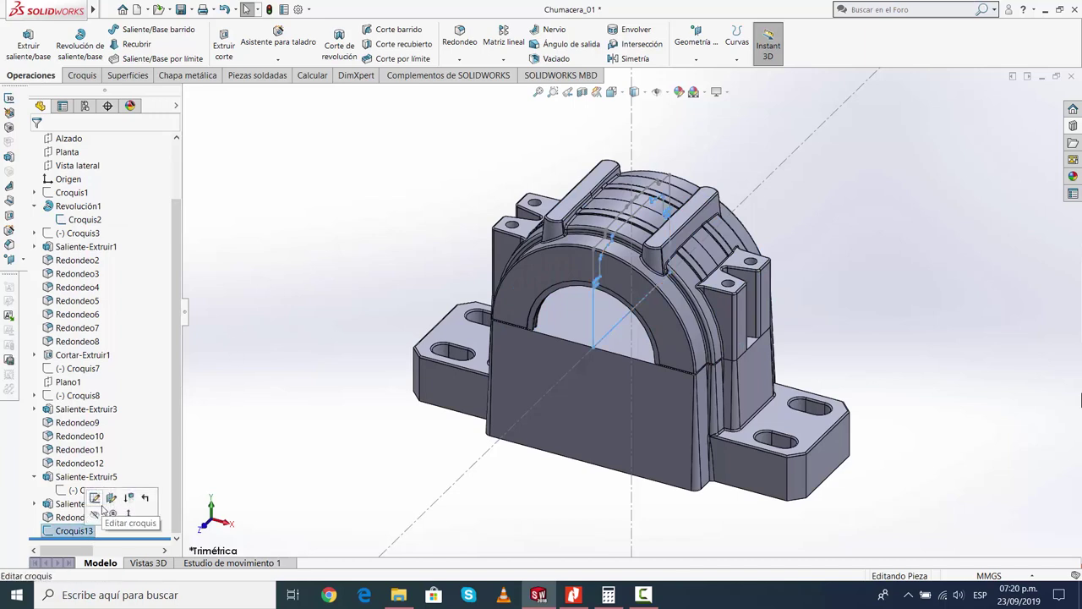
pyautogui.click(94, 498)
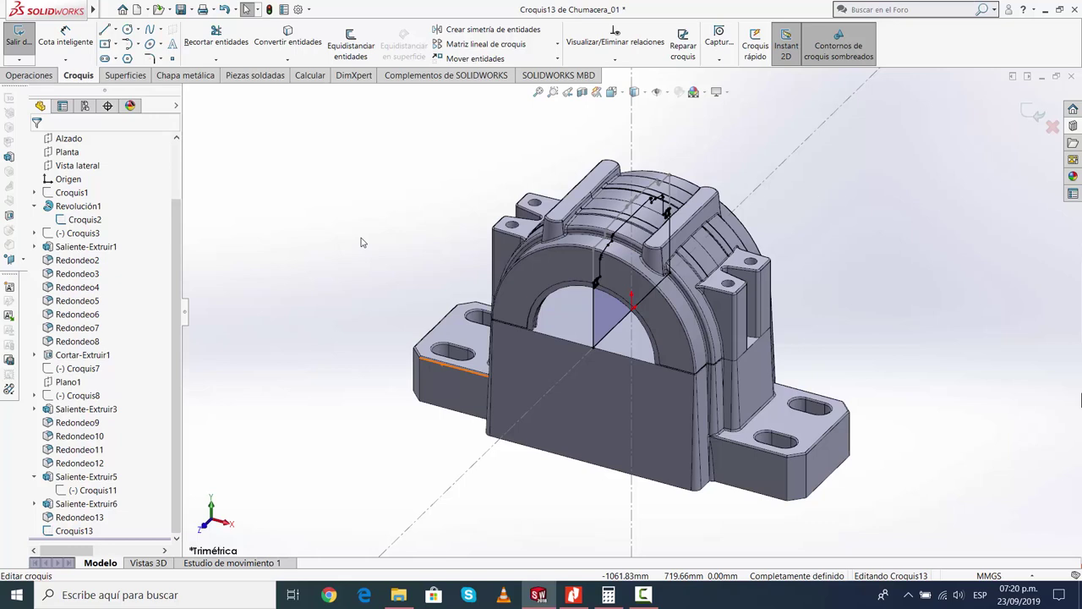
# Revolve-cut Croquis13 a blind 360° around Línea1@Croquis2, checking the preview from two sides
pyautogui.click(57, 76)
pyautogui.click(339, 42)
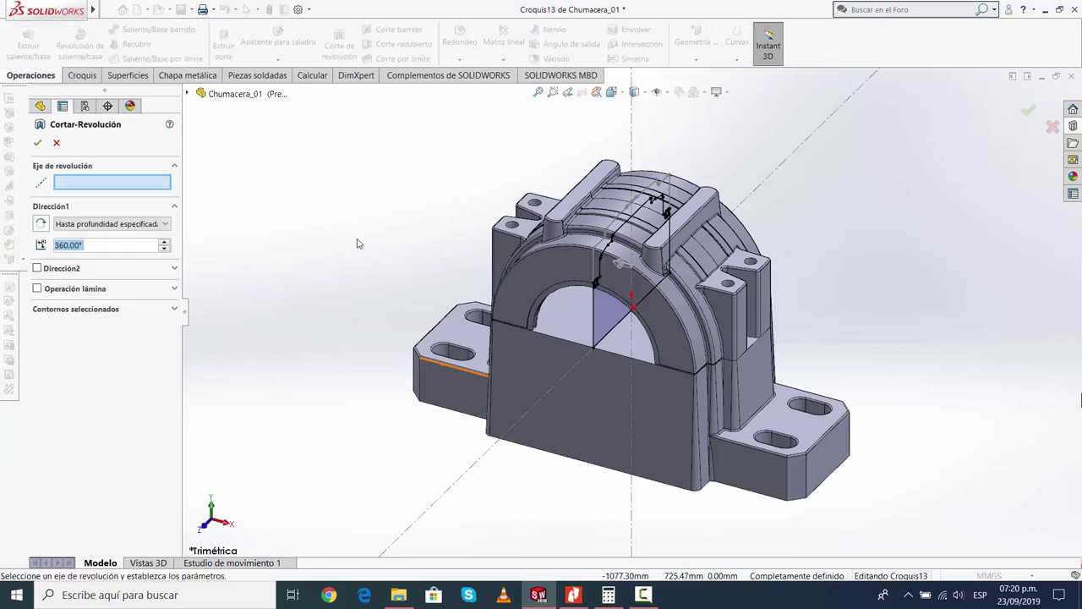
pyautogui.click(445, 498)
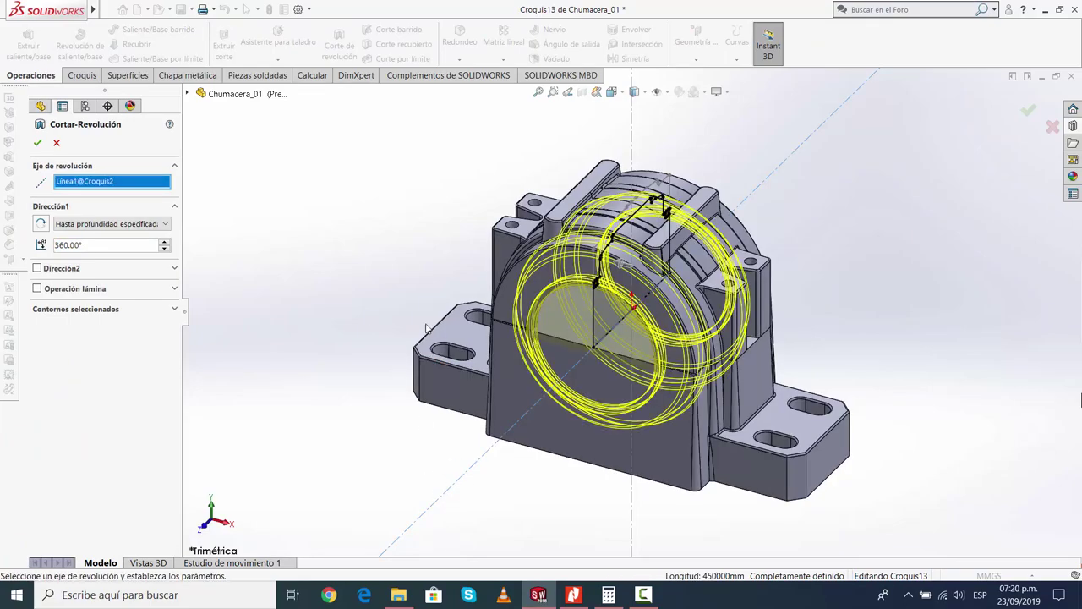
pyautogui.moveTo(427, 328); pyautogui.dragTo(626, 339, button='middle')
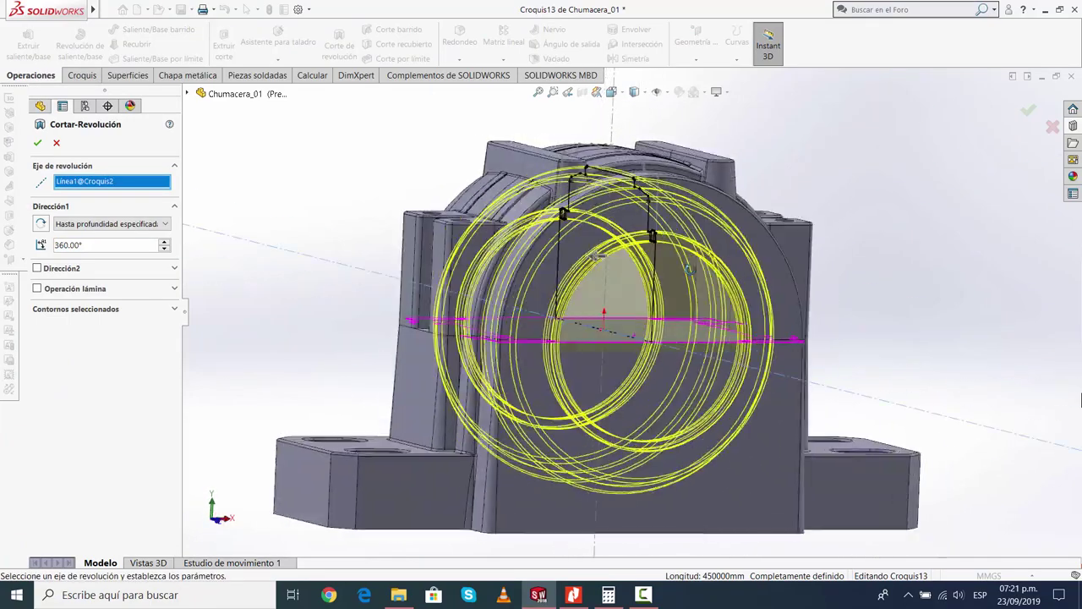
pyautogui.moveTo(690, 269)
pyautogui.mouseDown(button='middle')
pyautogui.moveTo(617, 290)
pyautogui.moveTo(65, 318)
pyautogui.mouseUp(button='middle')
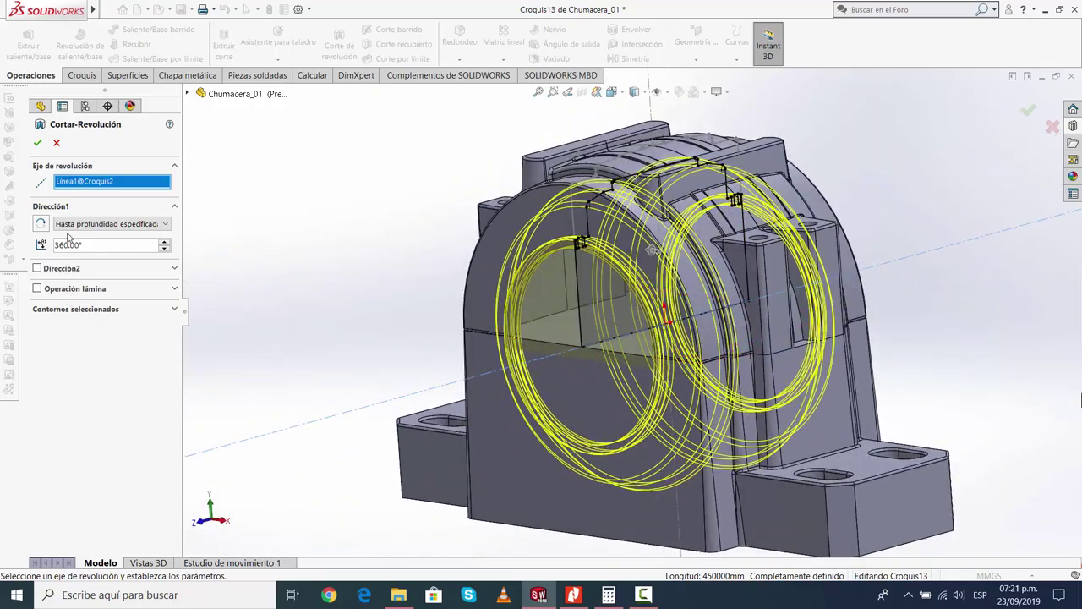
pyautogui.click(37, 142)
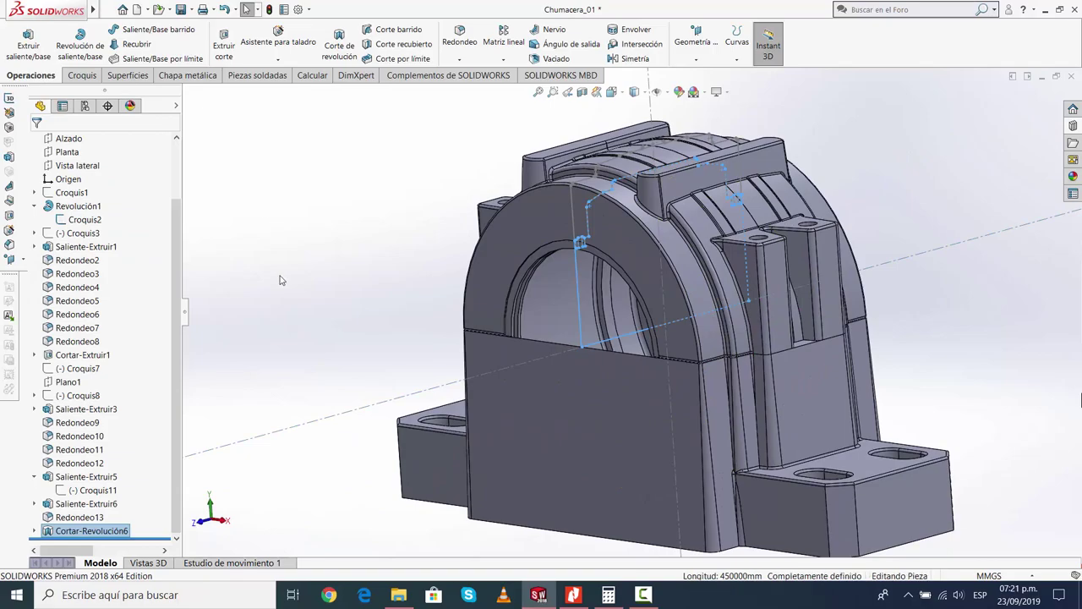
# Zoom and orbit around the housing to inspect the new grooves near the arch
pyautogui.scroll(3, 382, 296)
pyautogui.scroll(-5, 600, 321)
pyautogui.moveTo(600, 321)
pyautogui.mouseDown(button='middle')
pyautogui.moveTo(668, 230)
pyautogui.moveTo(938, 248)
pyautogui.moveTo(971, 283)
pyautogui.moveTo(712, 238)
pyautogui.moveTo(640, 344)
pyautogui.mouseUp(button='middle')
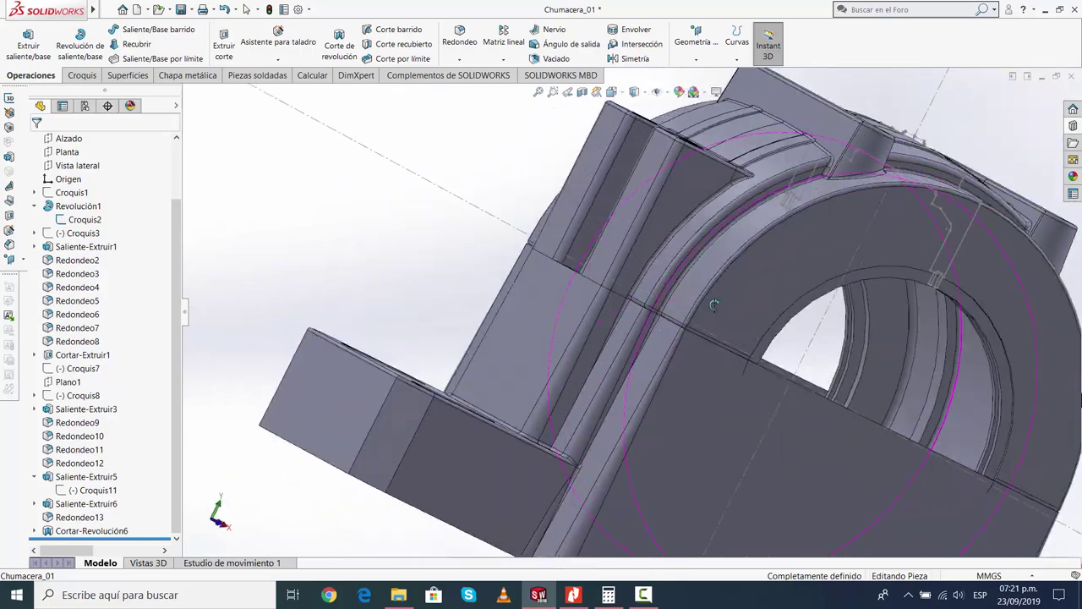
pyautogui.scroll(5, 676, 343)
pyautogui.scroll(-5, 669, 338)
pyautogui.scroll(-2, 557, 300)
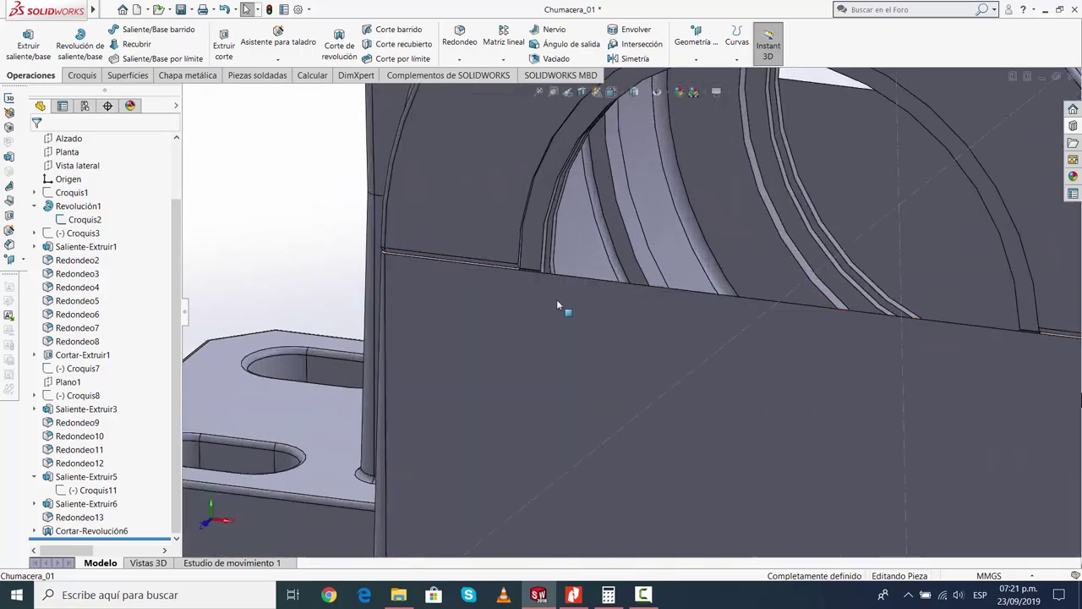
pyautogui.scroll(-2, 561, 263)
pyautogui.moveTo(561, 263)
pyautogui.mouseDown(button='middle')
pyautogui.moveTo(577, 310)
pyautogui.moveTo(513, 346)
pyautogui.moveTo(521, 387)
pyautogui.moveTo(551, 367)
pyautogui.mouseUp(button='middle')
pyautogui.scroll(2, 572, 363)
pyautogui.scroll(3, 589, 355)
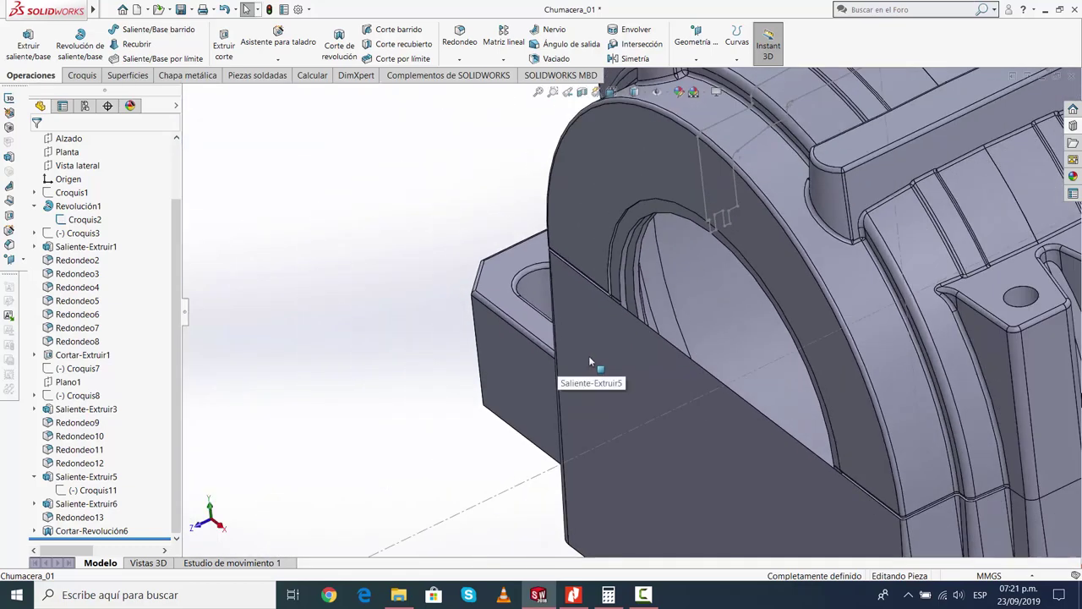
pyautogui.scroll(2, 623, 362)
# Expand Cortar-Revolución6 in the tree and select its sketch Croquis13
pyautogui.click(92, 530)
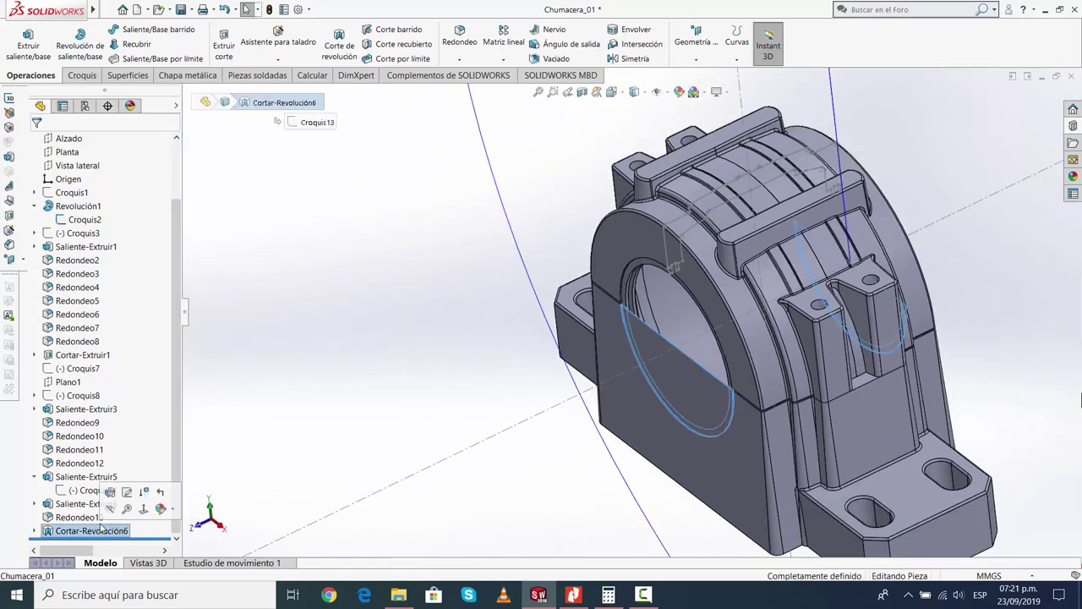
pyautogui.click(34, 530)
pyautogui.click(84, 530)
# Edit Croquis13 and view it straight from the Right orientation
pyautogui.click(93, 495)
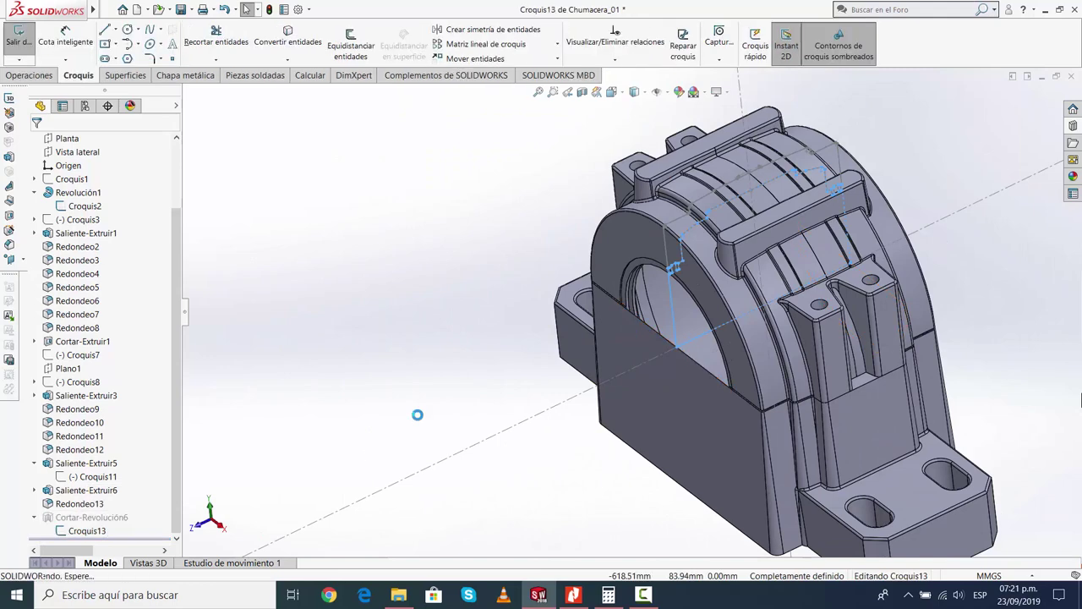
pyautogui.click(623, 98)
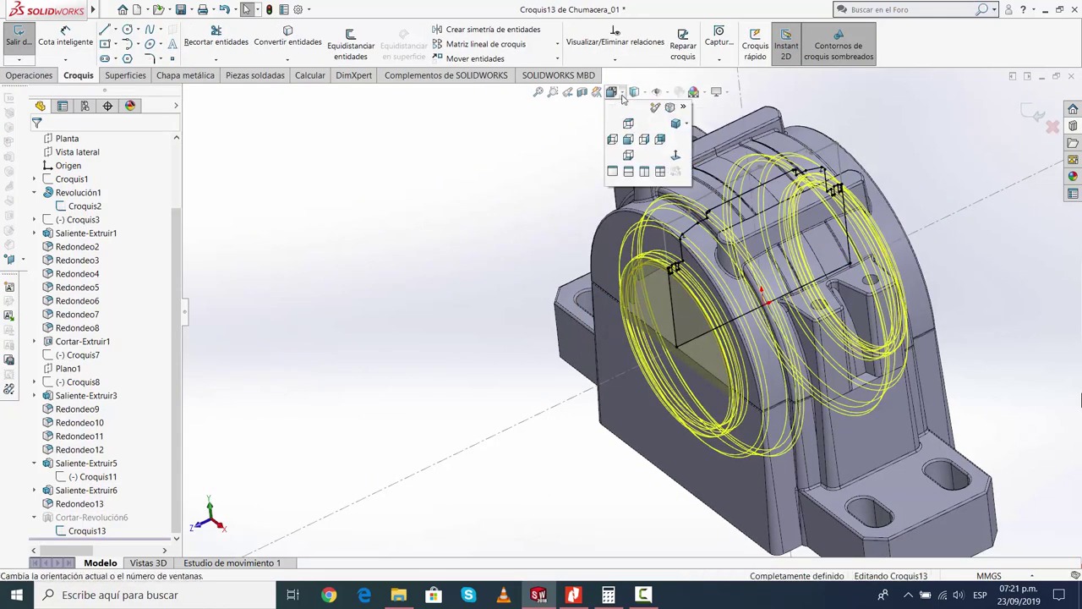
pyautogui.click(677, 156)
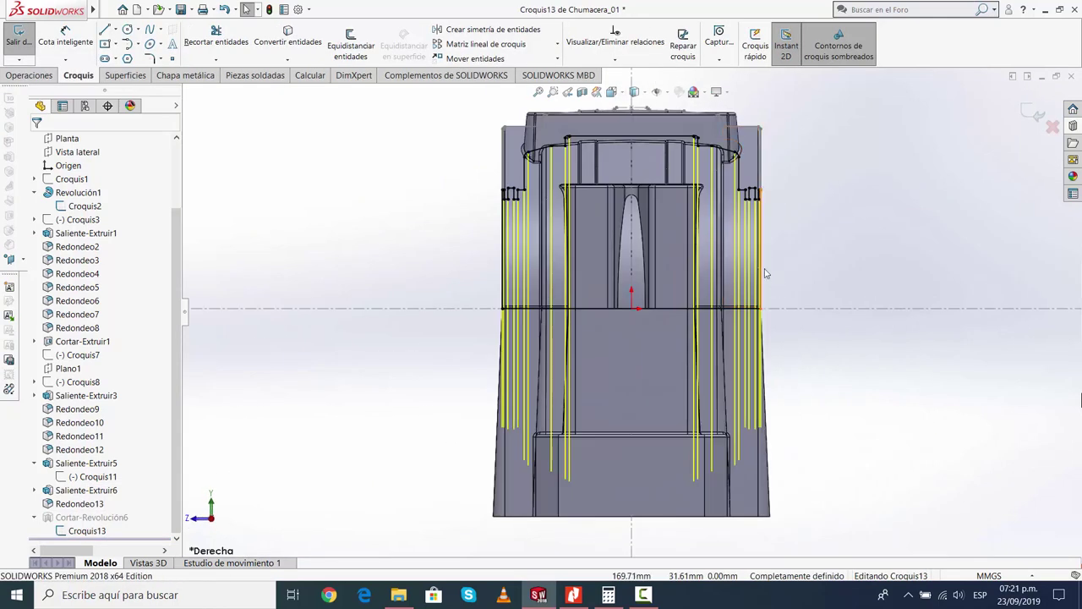
pyautogui.click(78, 192)
pyautogui.click(346, 229)
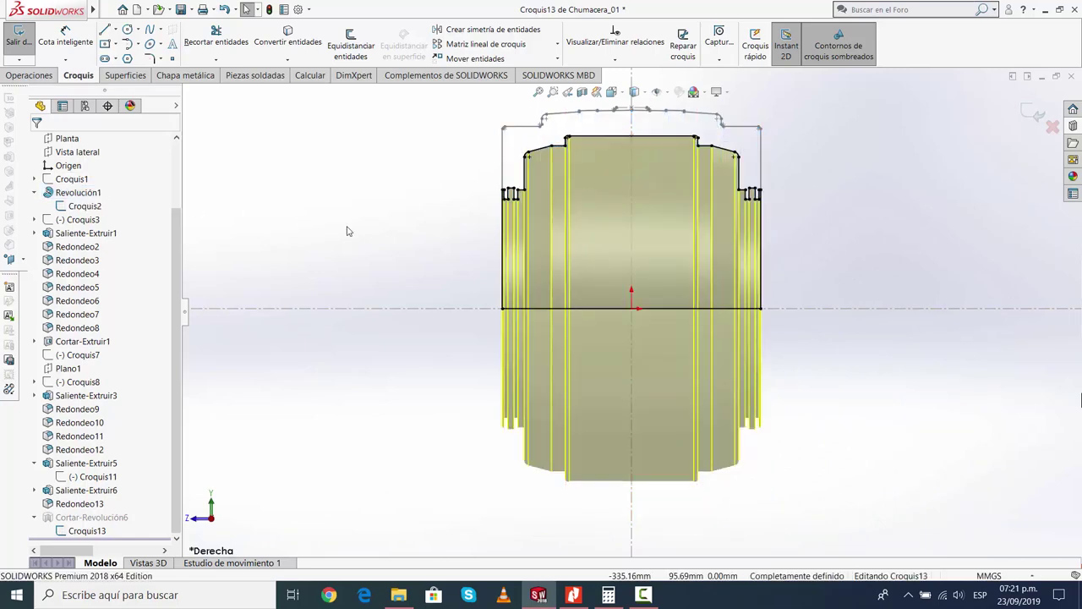
pyautogui.scroll(-3, 508, 199)
pyautogui.scroll(-3, 524, 220)
pyautogui.scroll(2, 535, 274)
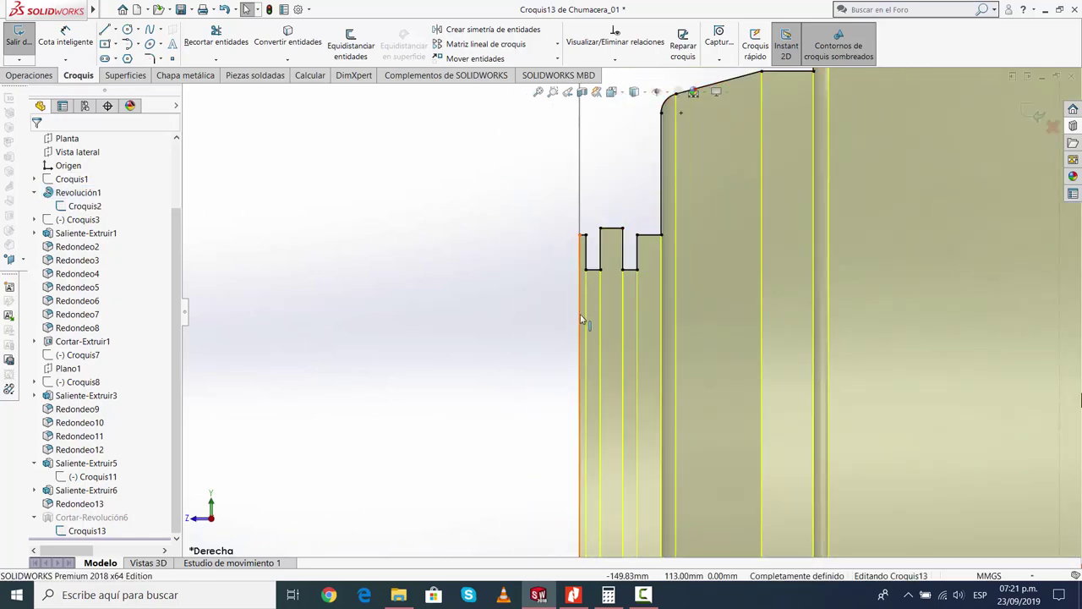
pyautogui.click(580, 338)
pyautogui.press('Escape')
pyautogui.scroll(5, 880, 347)
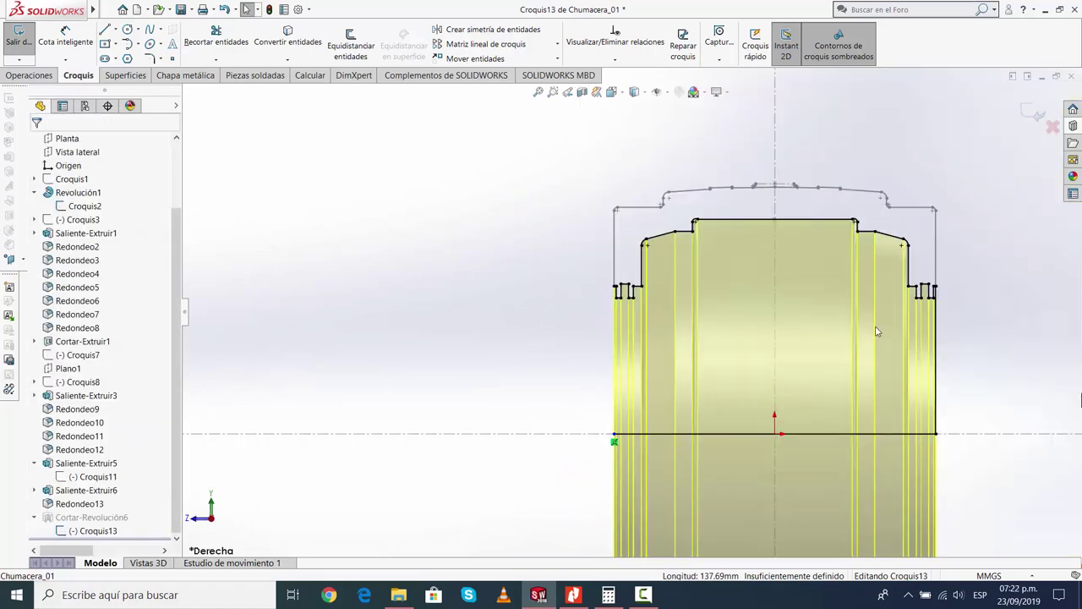
# Delete the right vertical line and the bottom horizontal line of the sketch
pyautogui.click(853, 379)
pyautogui.press('Delete')
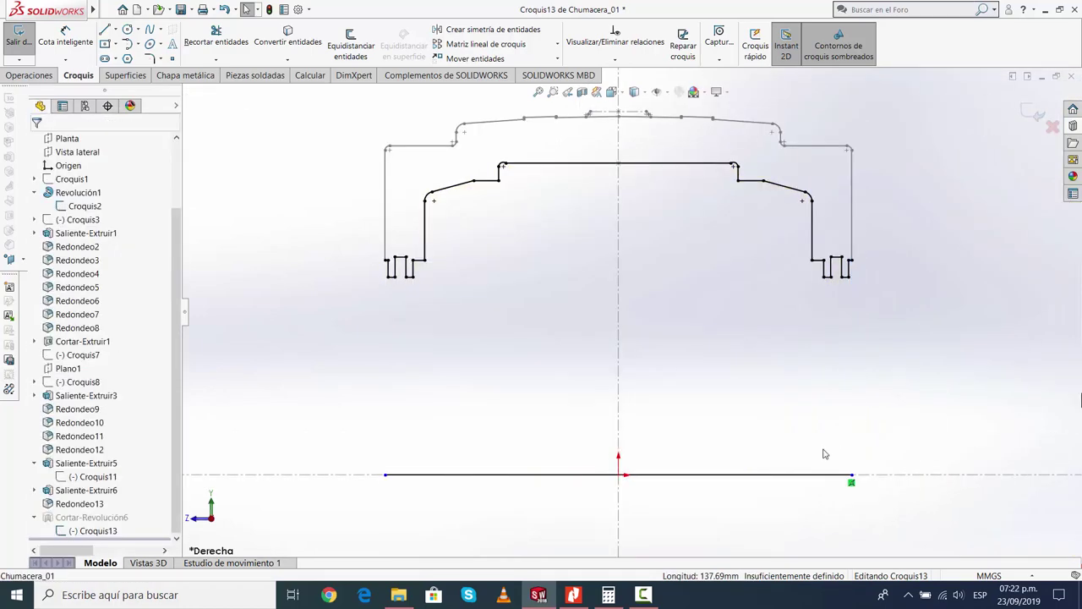
pyautogui.click(845, 474)
pyautogui.press('Delete')
# Draw a short left horizontal, a vertical down to the centreline, and a bottom line along it rightward
pyautogui.click(104, 29)
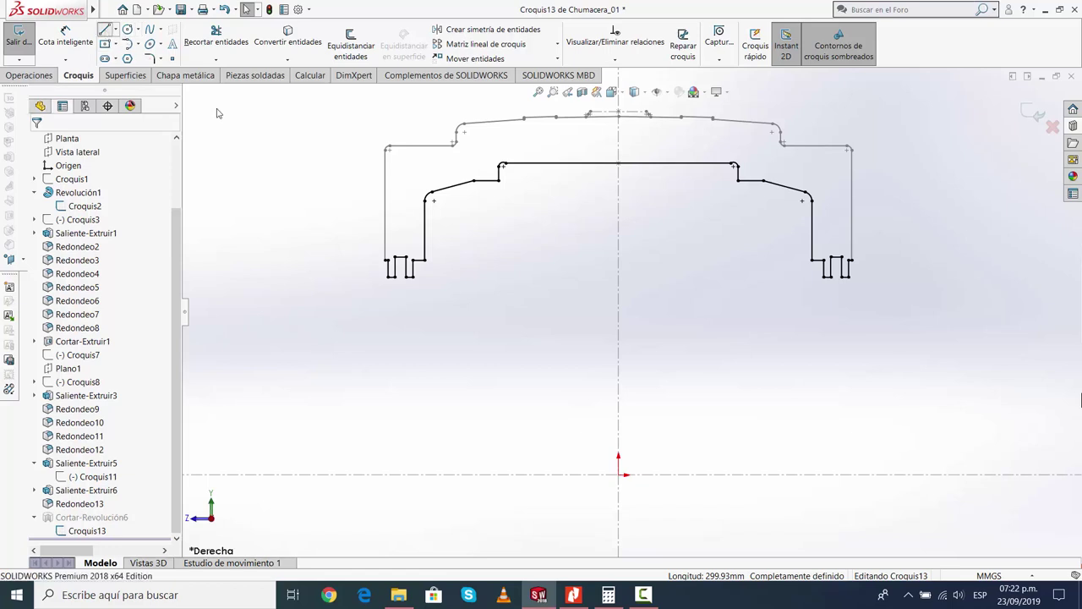
pyautogui.scroll(-4, 381, 279)
pyautogui.click(391, 196)
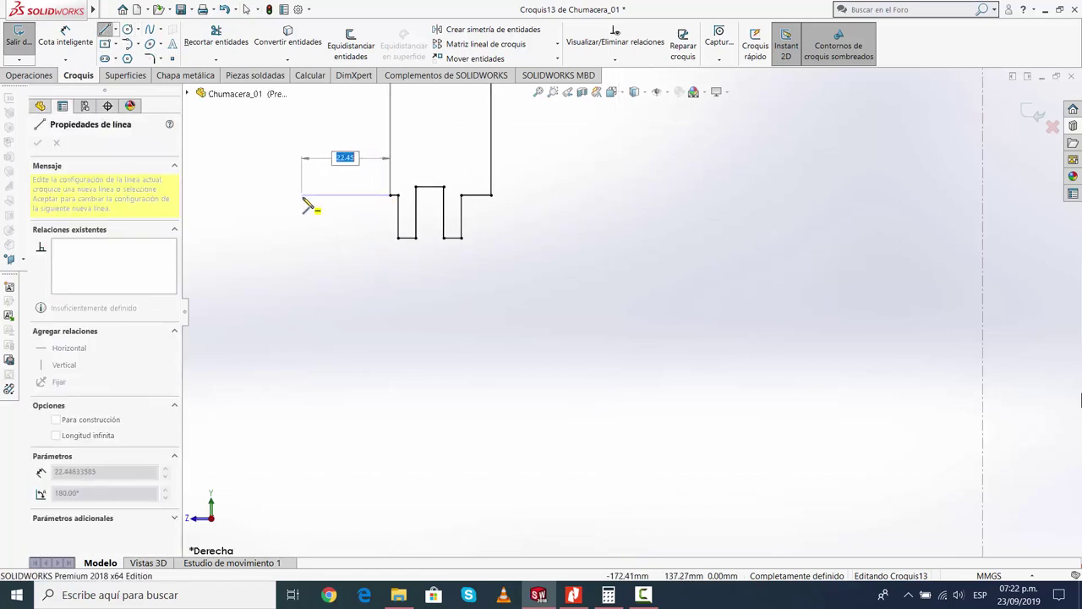
pyautogui.click(328, 201)
pyautogui.scroll(5, 380, 330)
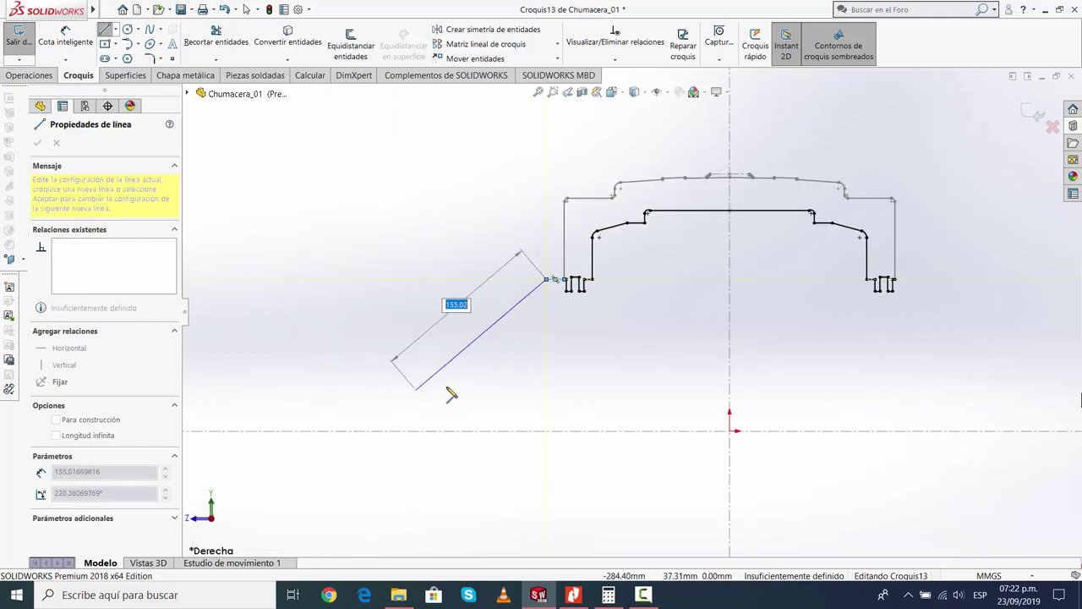
pyautogui.click(546, 432)
pyautogui.scroll(-3, 888, 431)
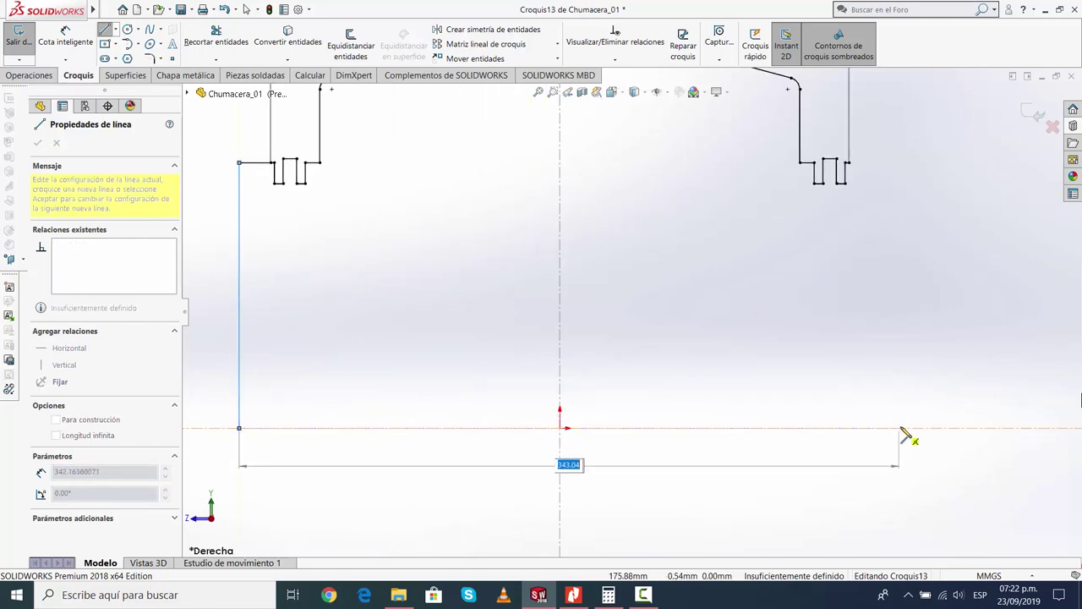
pyautogui.click(864, 428)
pyautogui.scroll(-4, 892, 177)
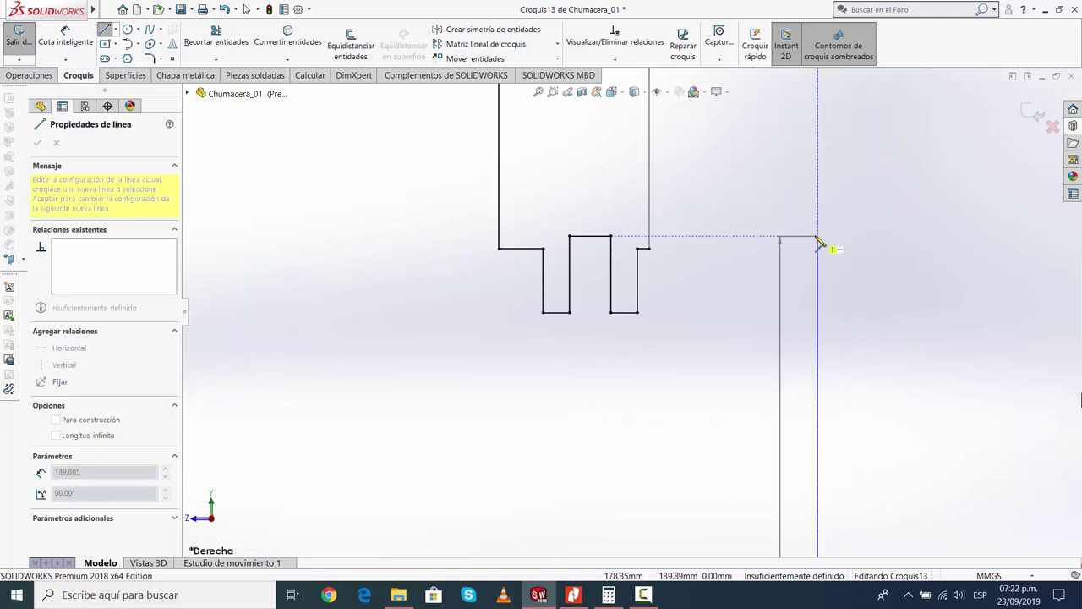
pyautogui.press('Escape')
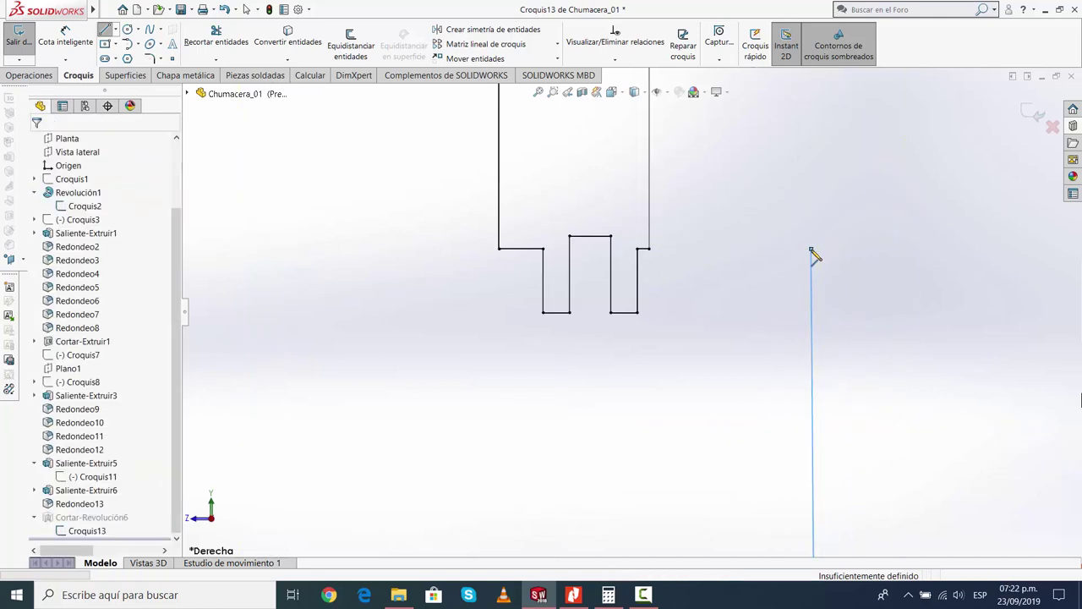
# Draw a right vertical up to the groove level and a horizontal back to the groove corner, closing the profile
pyautogui.press('z')
pyautogui.scroll(3, 626, 316)
pyautogui.press('l')
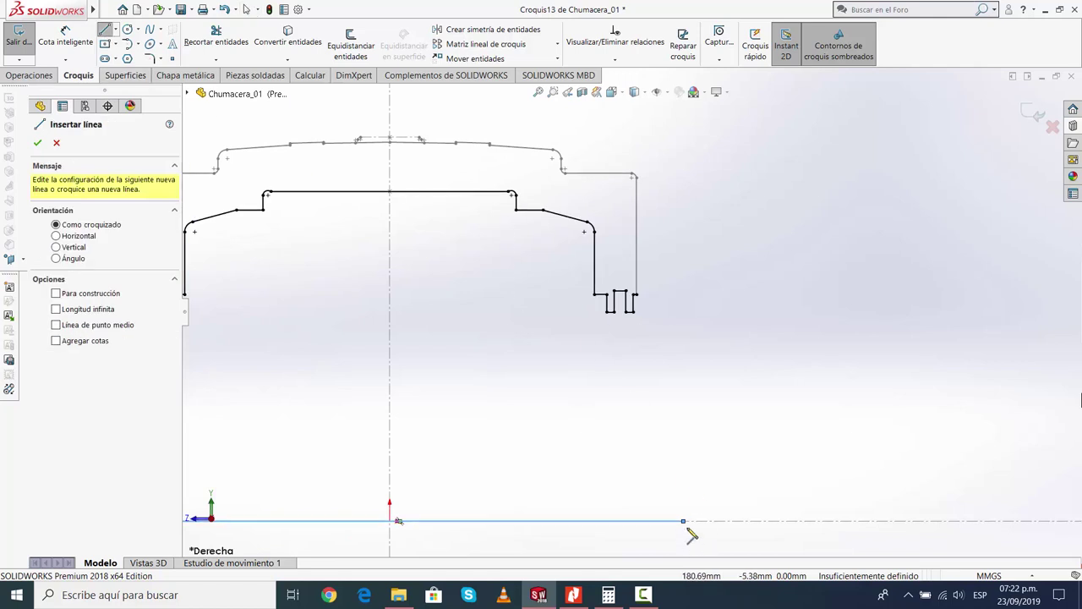
pyautogui.click(687, 521)
pyautogui.scroll(-3, 686, 490)
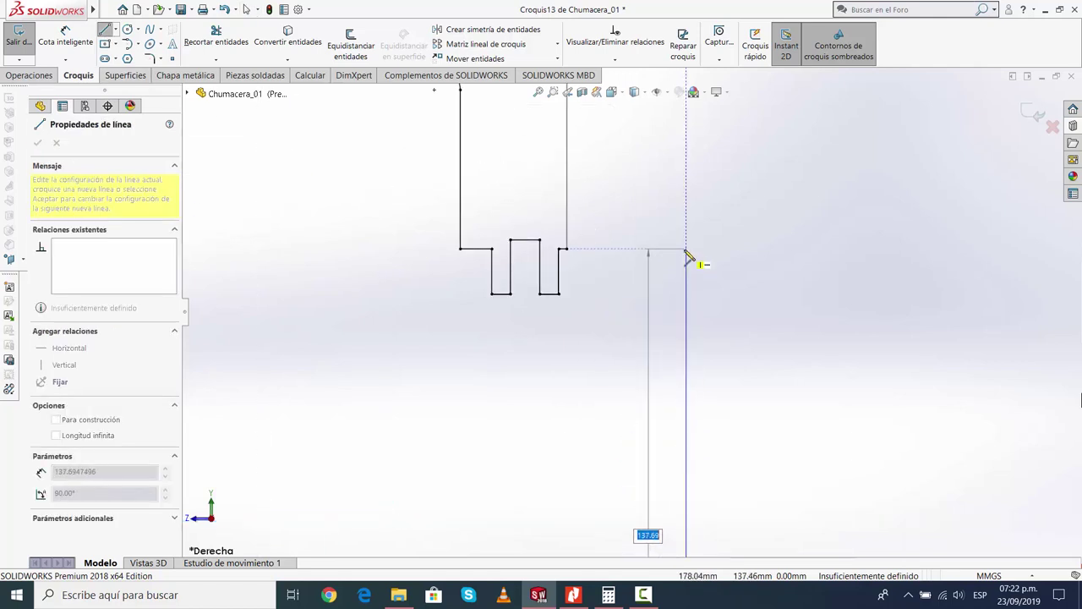
pyautogui.click(686, 248)
pyautogui.click(566, 249)
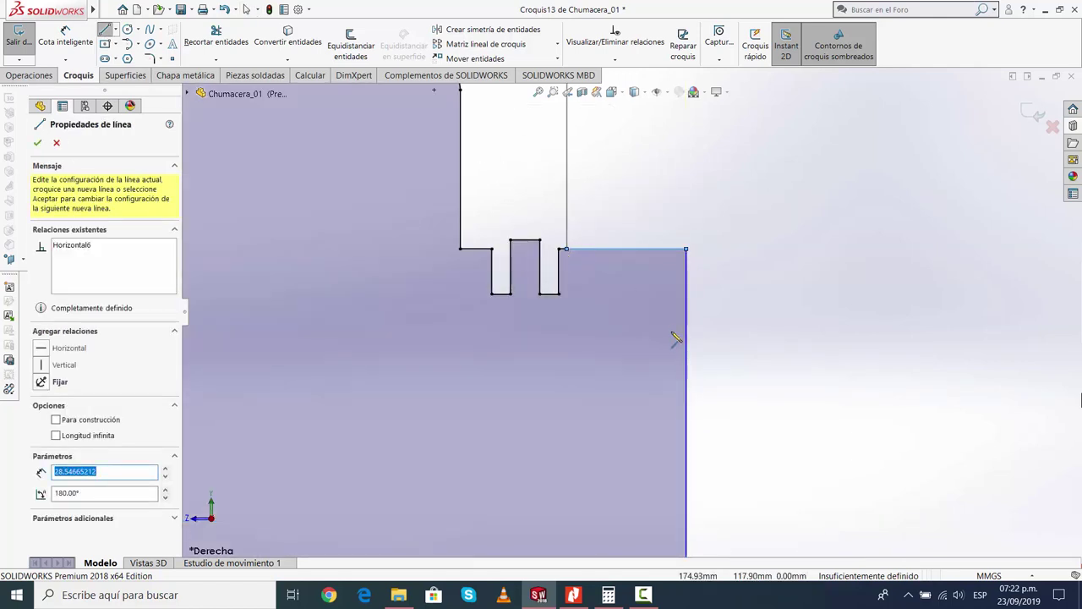
pyautogui.press('Escape')
pyautogui.scroll(5, 687, 280)
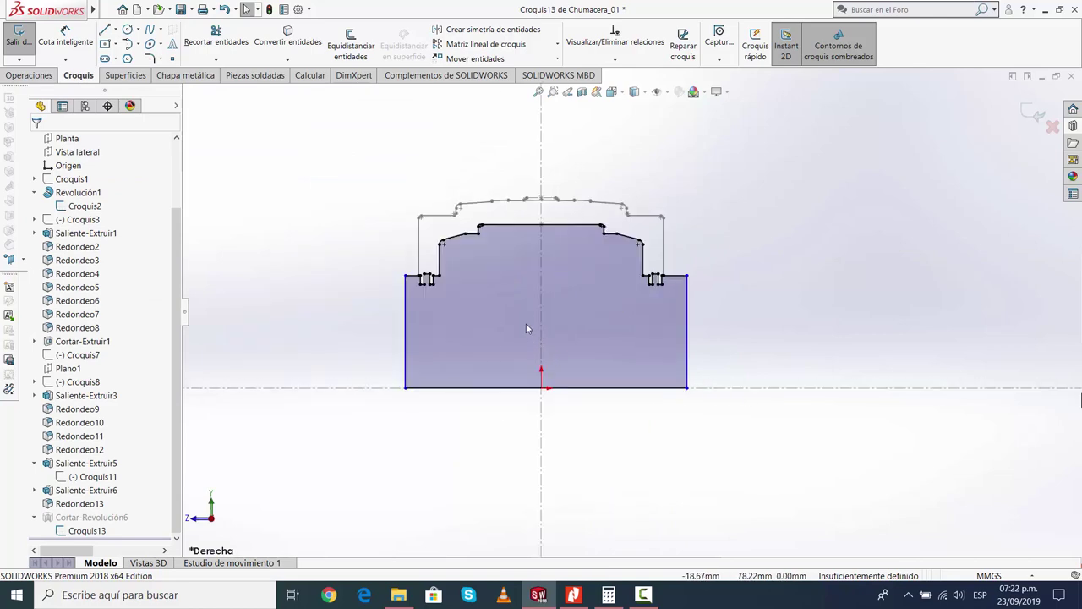
# Switch to the trimetric view and finish the groove sketch to rebuild the revolve cut
pyautogui.click(612, 91)
pyautogui.click(662, 145)
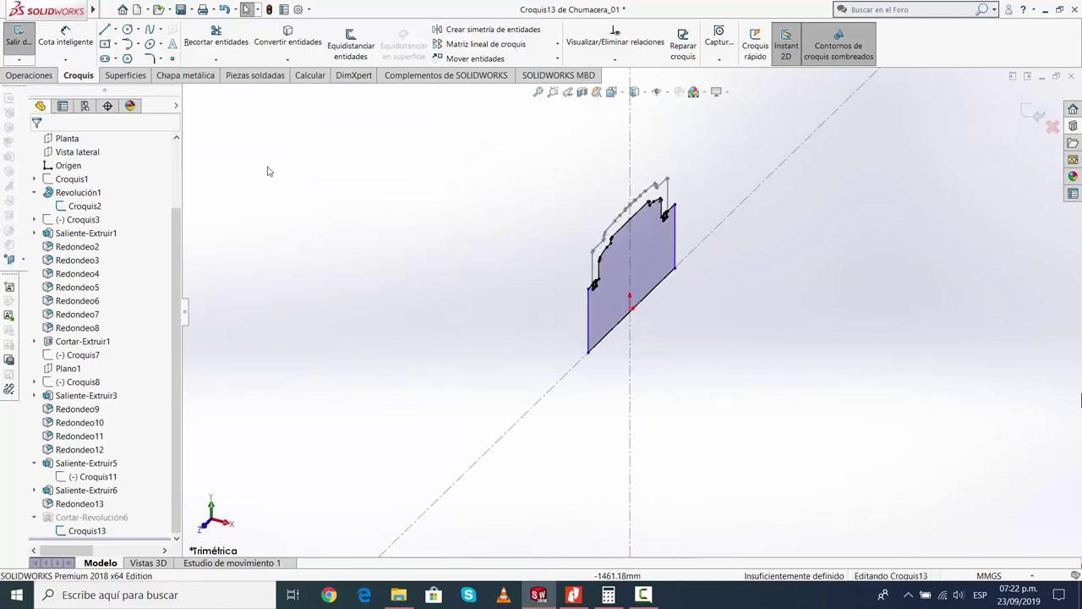
pyautogui.click(77, 192)
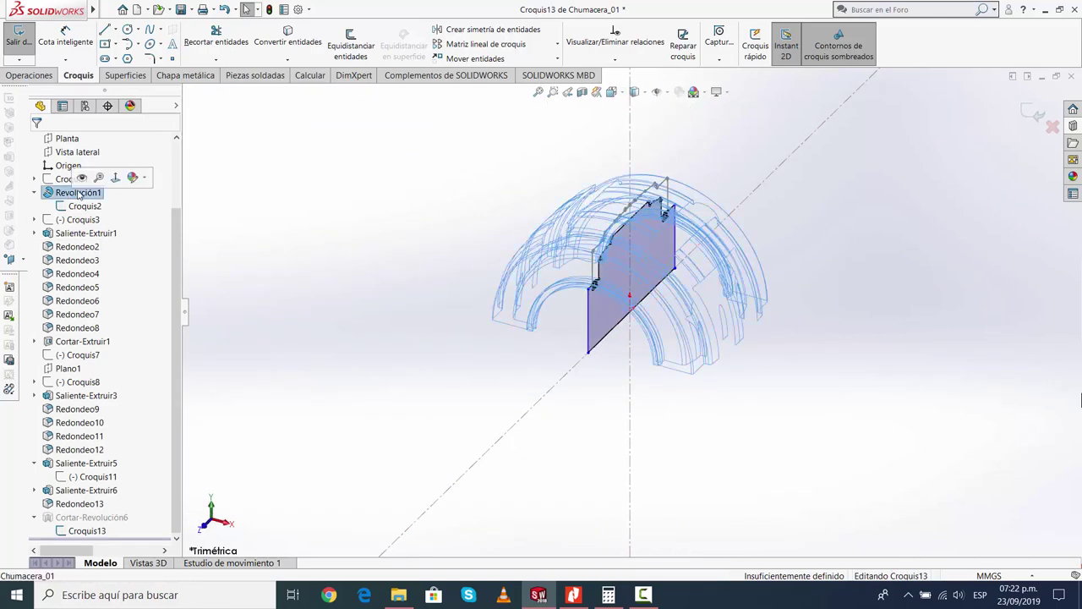
pyautogui.click(309, 205)
pyautogui.click(29, 75)
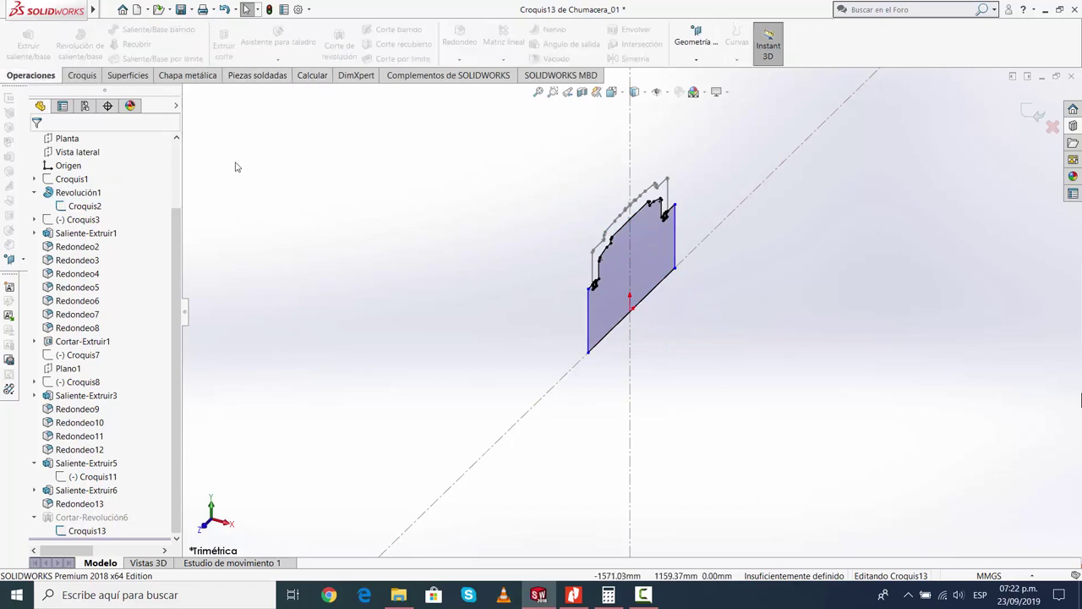
pyautogui.click(1030, 112)
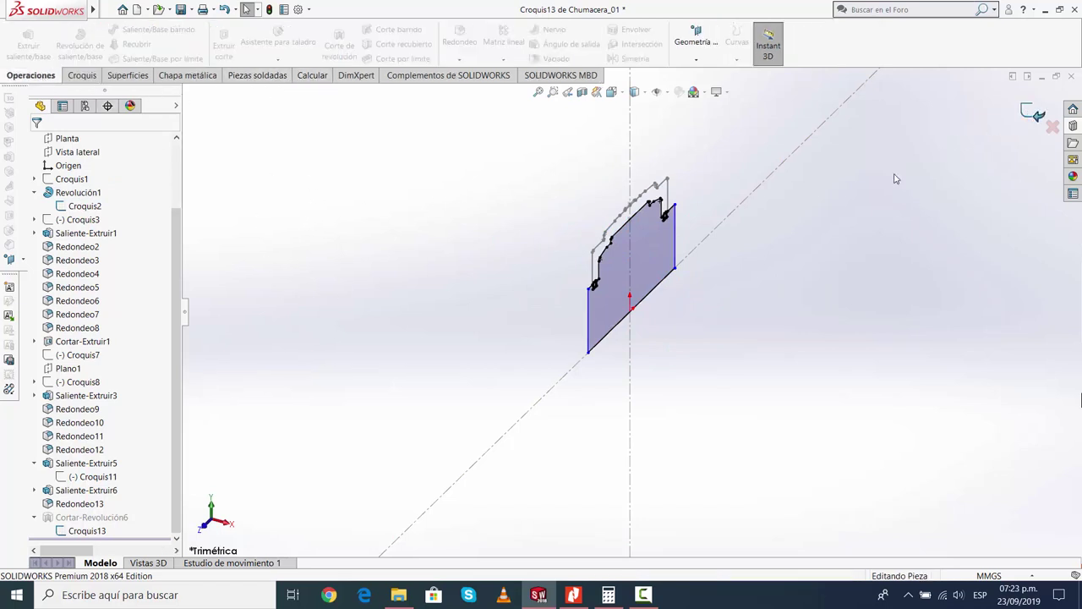
# Show the hidden Revolución1 solid and zoom and orbit into the bore's groove rings
pyautogui.click(78, 192)
pyautogui.click(118, 160)
pyautogui.click(337, 347)
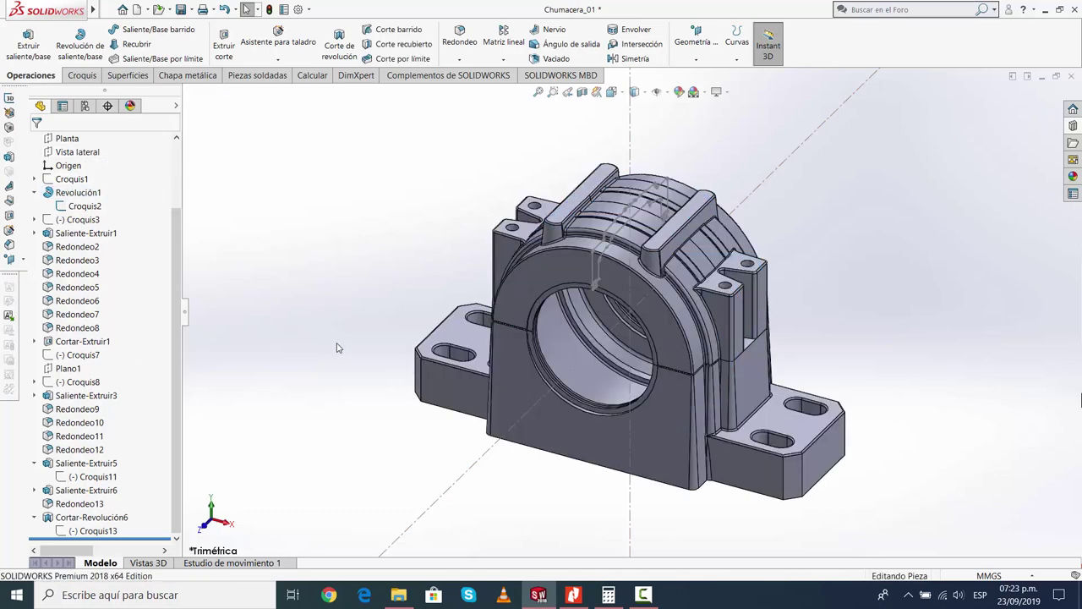
pyautogui.scroll(-3, 596, 372)
pyautogui.scroll(-3, 586, 362)
pyautogui.scroll(-2, 563, 341)
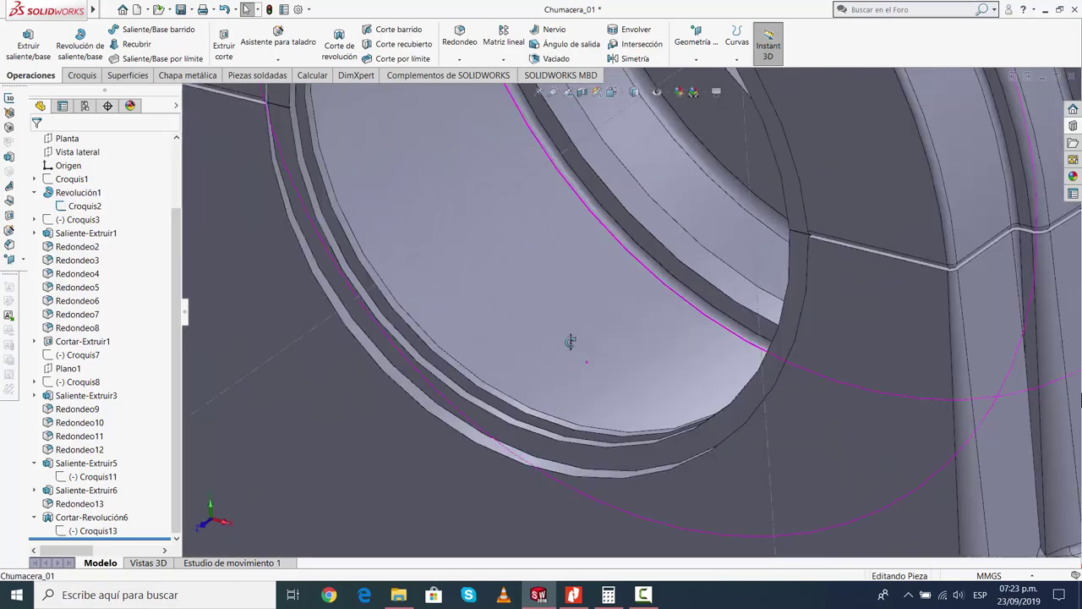
pyautogui.scroll(-2, 534, 352)
pyautogui.scroll(10, 533, 352)
pyautogui.scroll(-5, 536, 252)
pyautogui.scroll(-3, 535, 252)
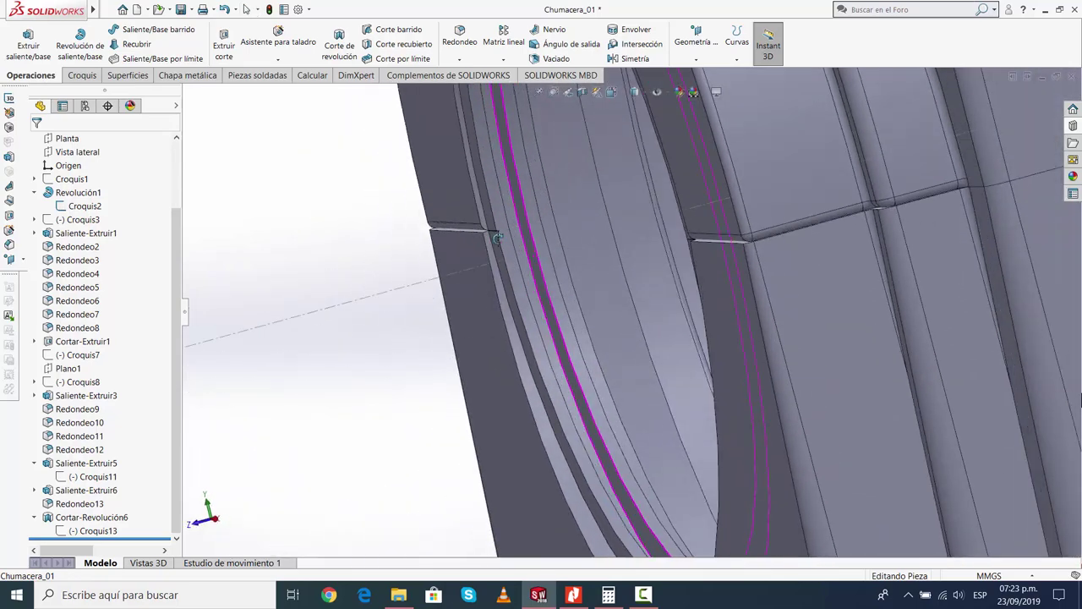
pyautogui.moveTo(535, 252); pyautogui.dragTo(522, 258, button='middle')
pyautogui.scroll(3, 522, 256)
pyautogui.scroll(7, 522, 257)
pyautogui.moveTo(566, 297)
pyautogui.mouseDown(button='middle')
pyautogui.moveTo(795, 380)
pyautogui.moveTo(754, 256)
pyautogui.moveTo(662, 285)
pyautogui.moveTo(686, 322)
pyautogui.mouseUp(button='middle')
# Highlight the Croquis13 and Croquis2 sketches on the model to check the groove profiles
pyautogui.click(98, 530)
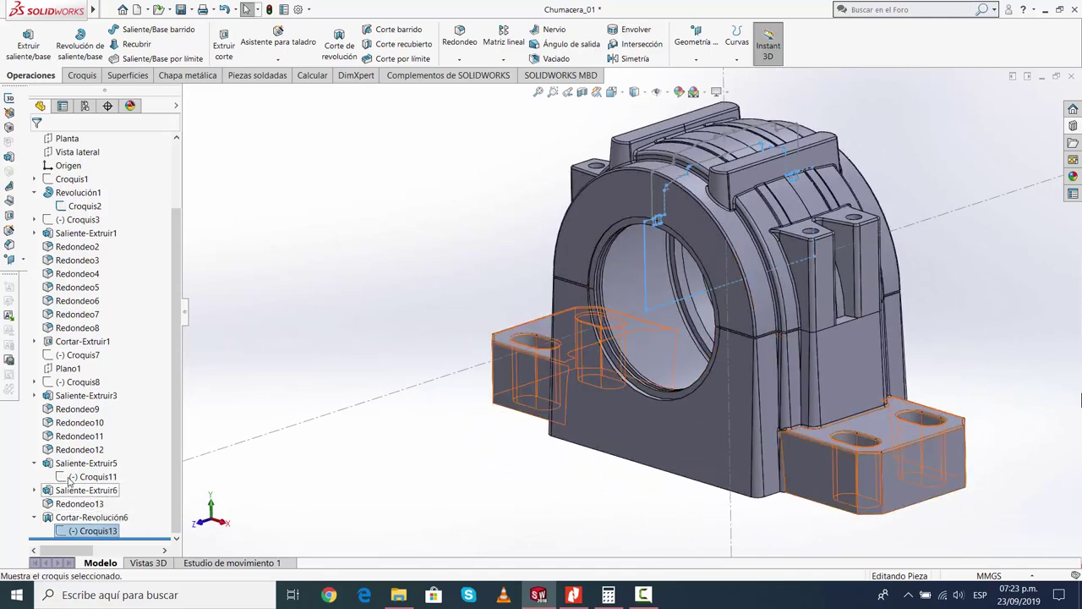
pyautogui.click(90, 210)
pyautogui.click(345, 299)
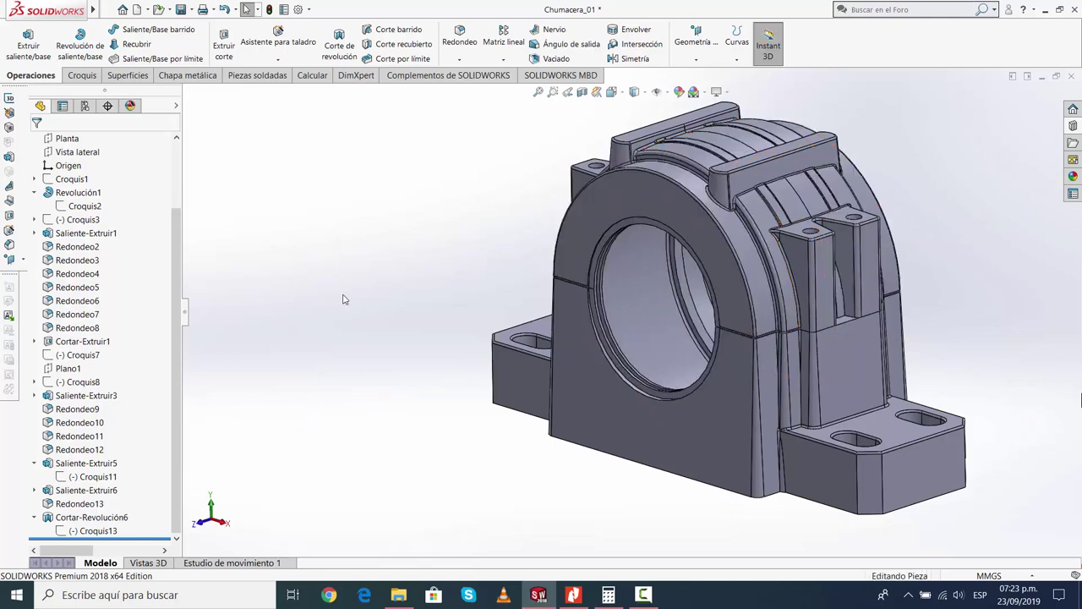
pyautogui.scroll(2, 633, 313)
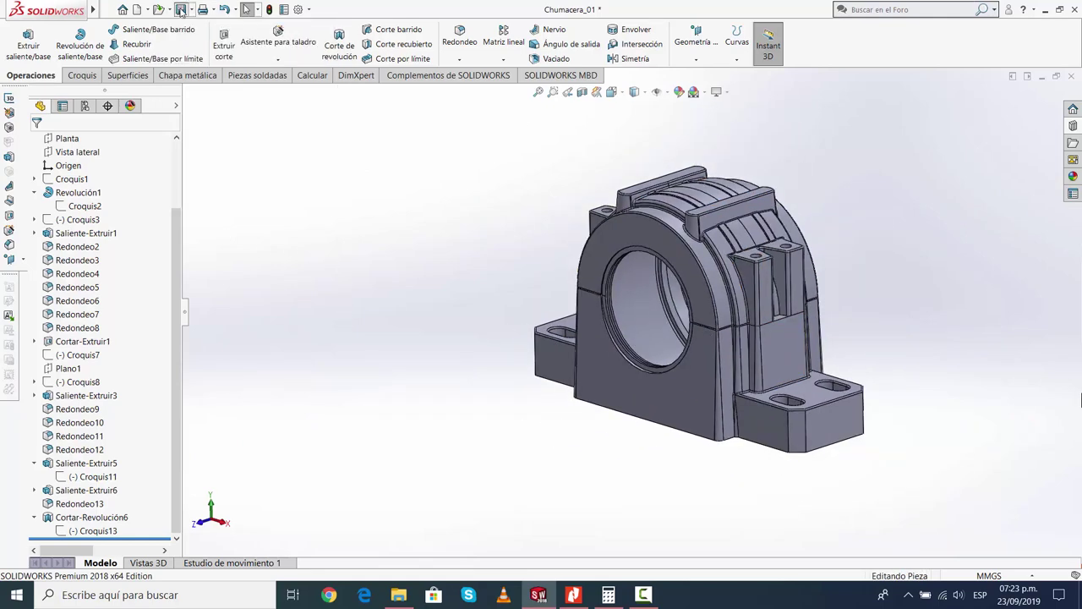
# Browse the Hierro and Acero material categories and select Fundición gris, closing without assigning it
pyautogui.click(656, 598)
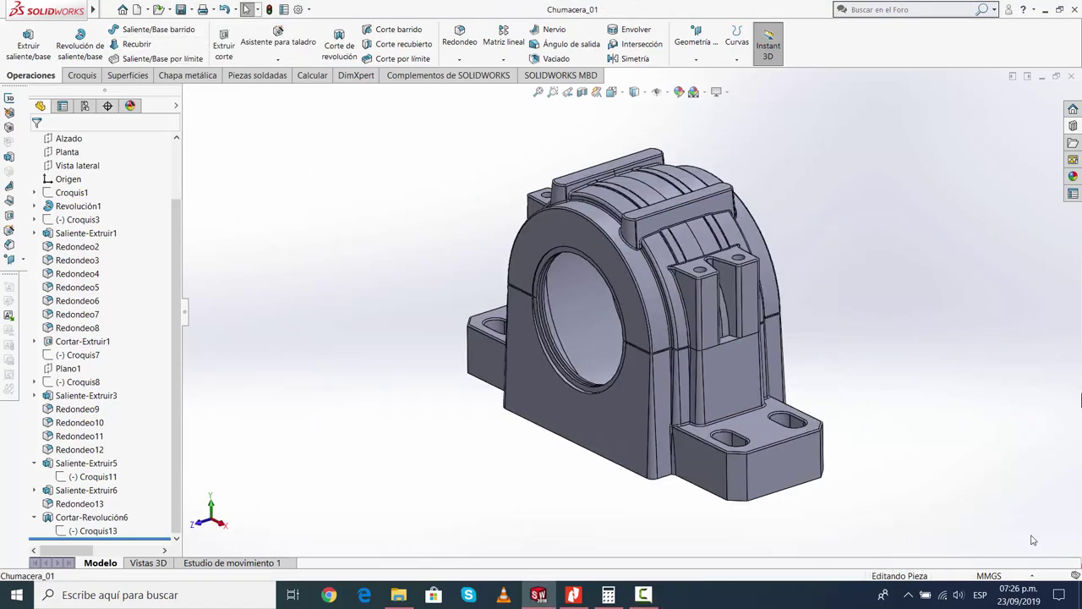
pyautogui.rightClick(99, 195)
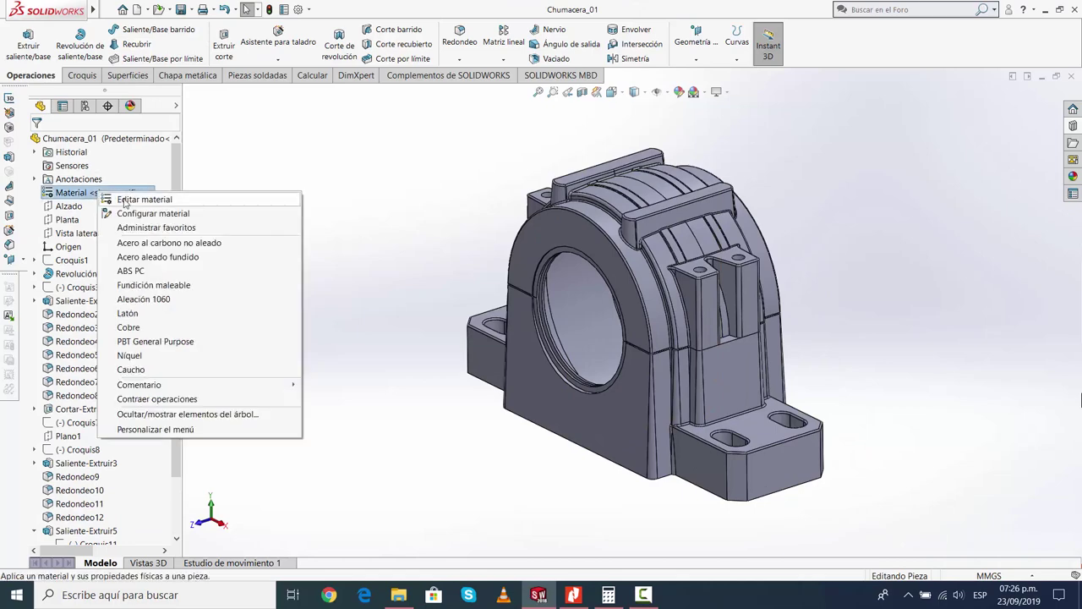
pyautogui.click(315, 201)
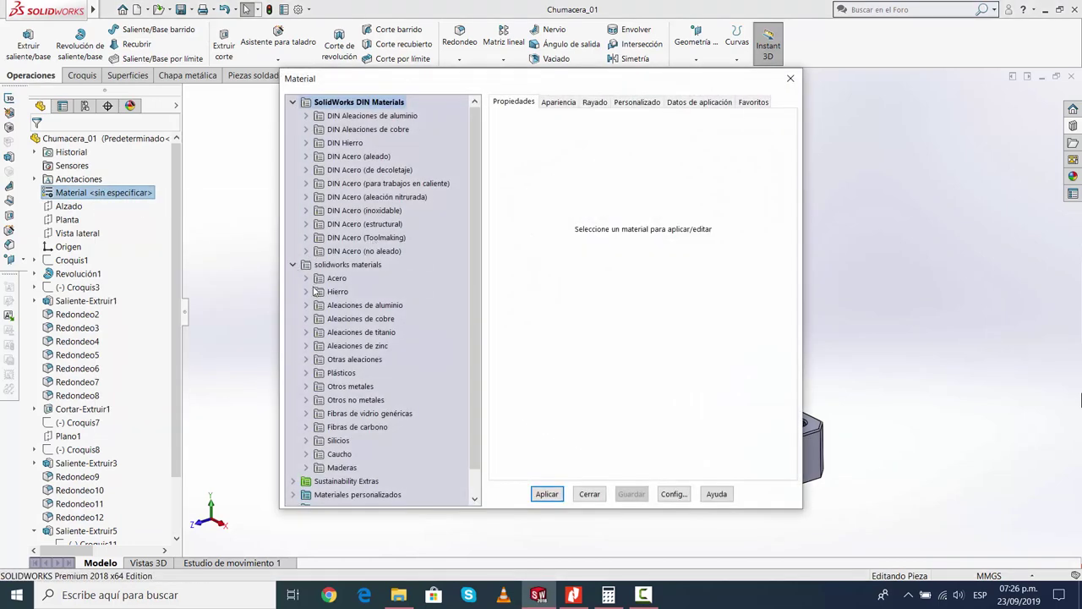
pyautogui.click(307, 291)
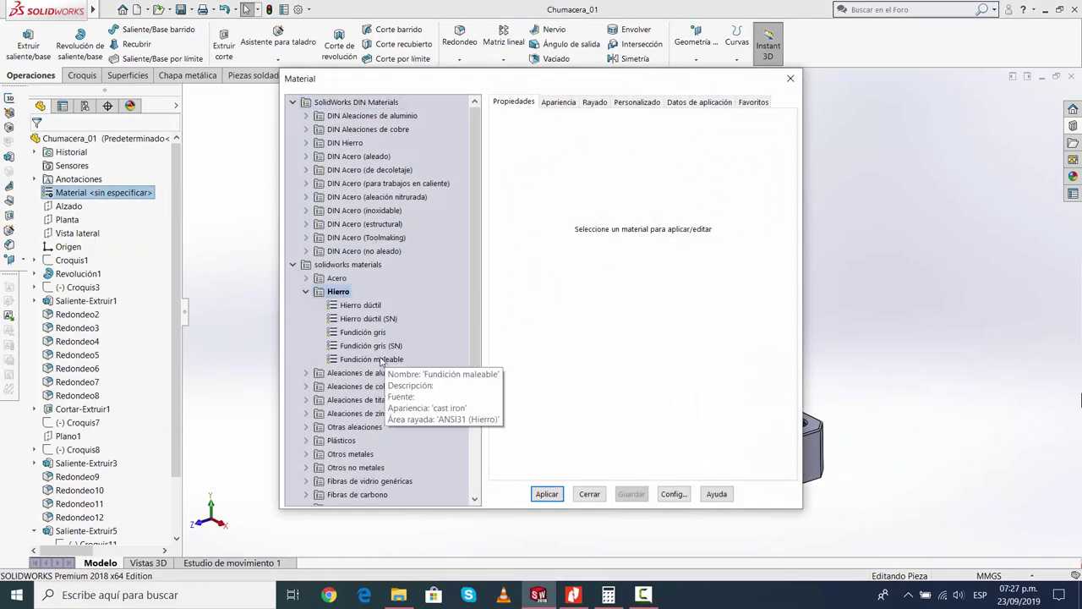
pyautogui.click(312, 291)
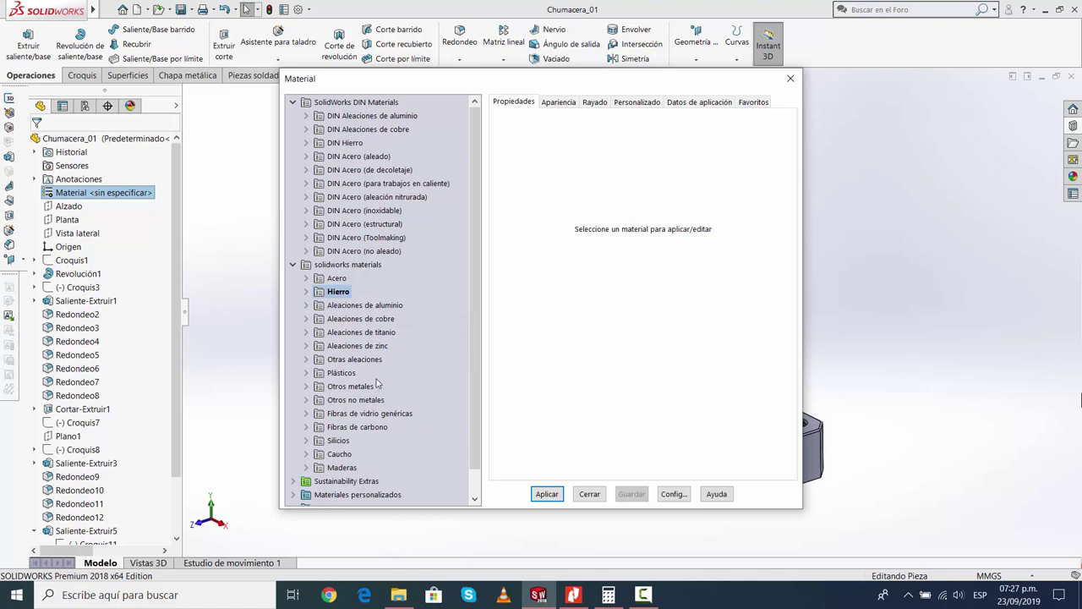
pyautogui.doubleClick(311, 283)
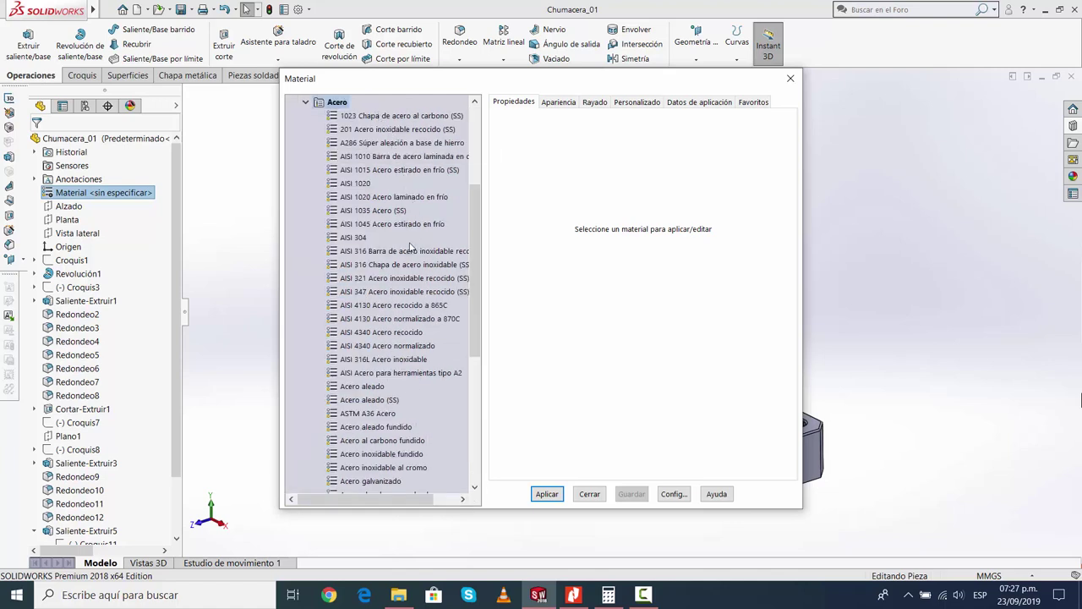
pyautogui.scroll(-1, 418, 316)
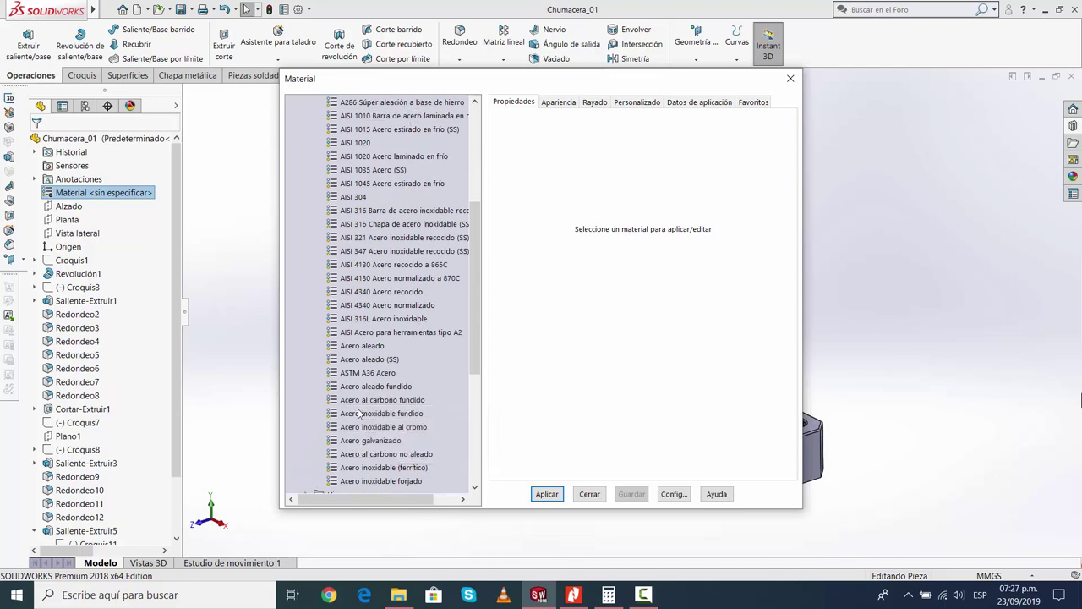
pyautogui.moveTo(381, 414)
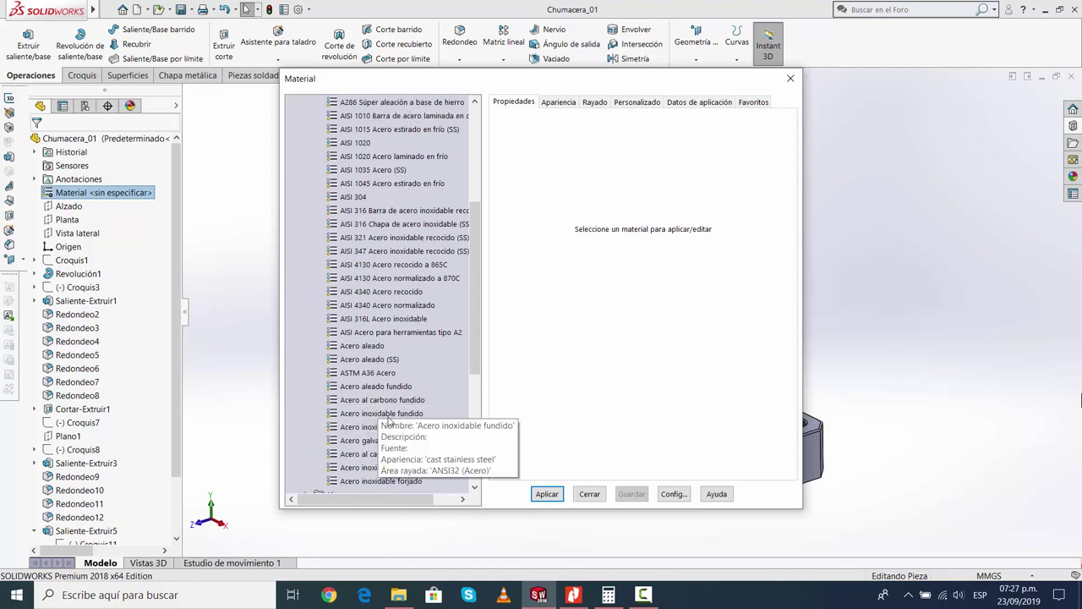
pyautogui.scroll(3, 374, 163)
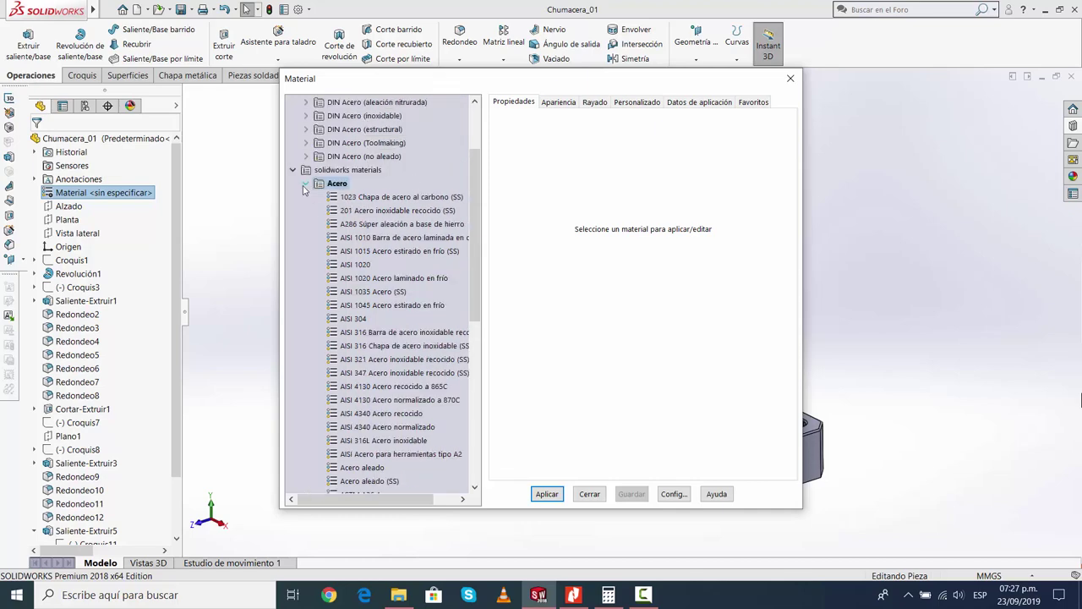
pyautogui.click(305, 184)
pyautogui.click(306, 264)
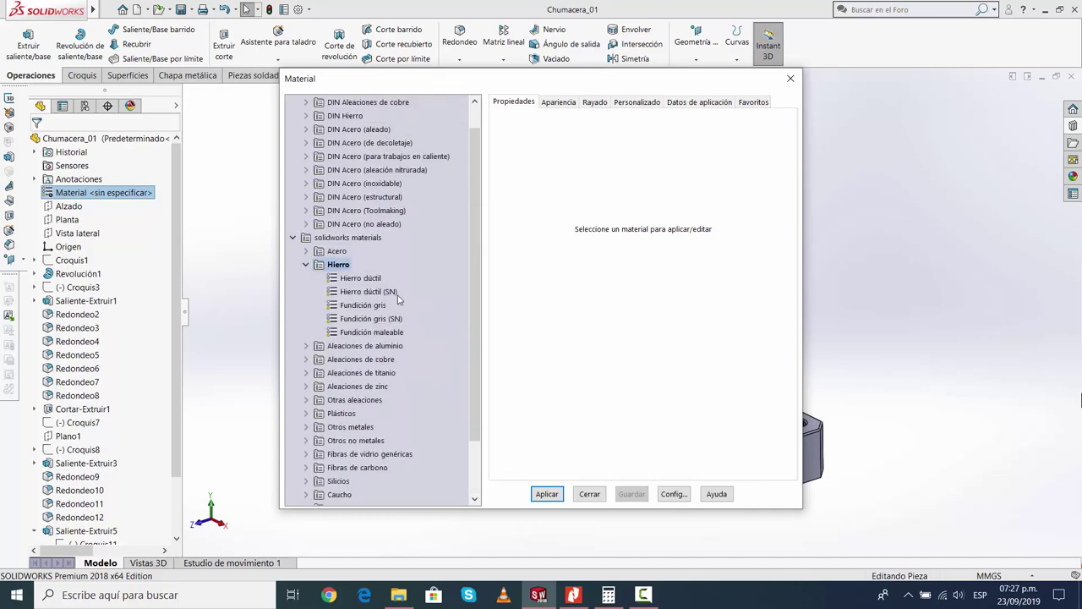
pyautogui.click(382, 307)
pyautogui.click(585, 497)
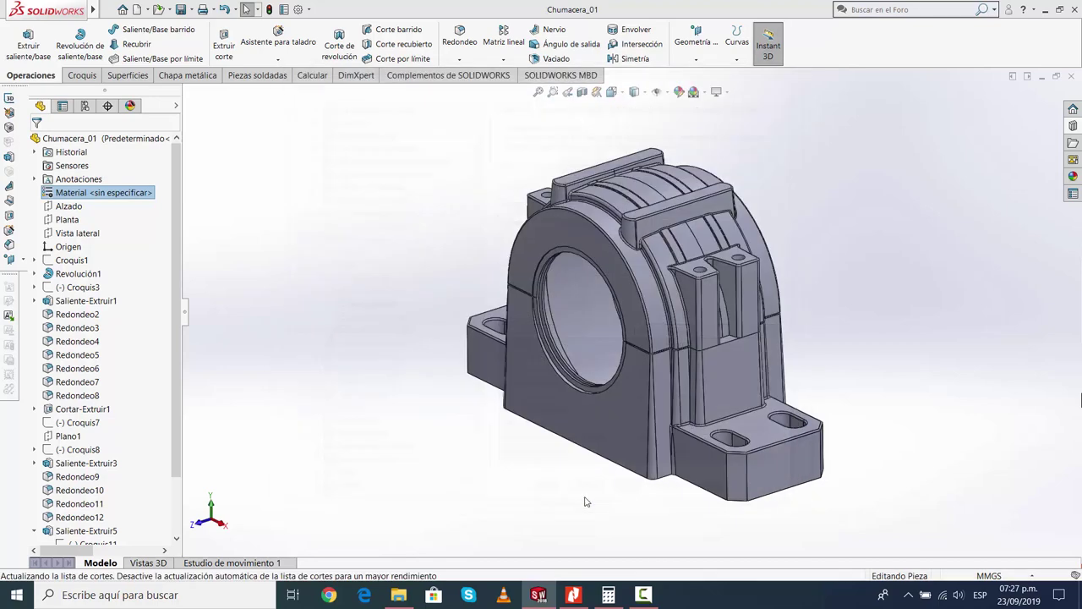
# Apply Fundición gris from the Hierro category to the part and close the material editor
pyautogui.rightClick(84, 191)
pyautogui.click(170, 206)
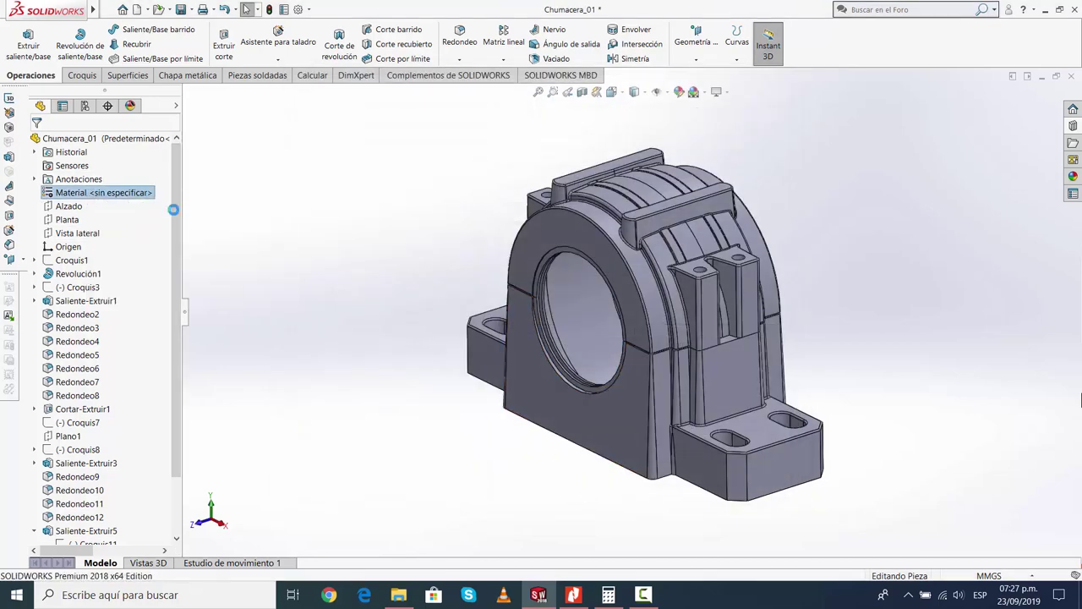
pyautogui.click(312, 291)
pyautogui.click(362, 331)
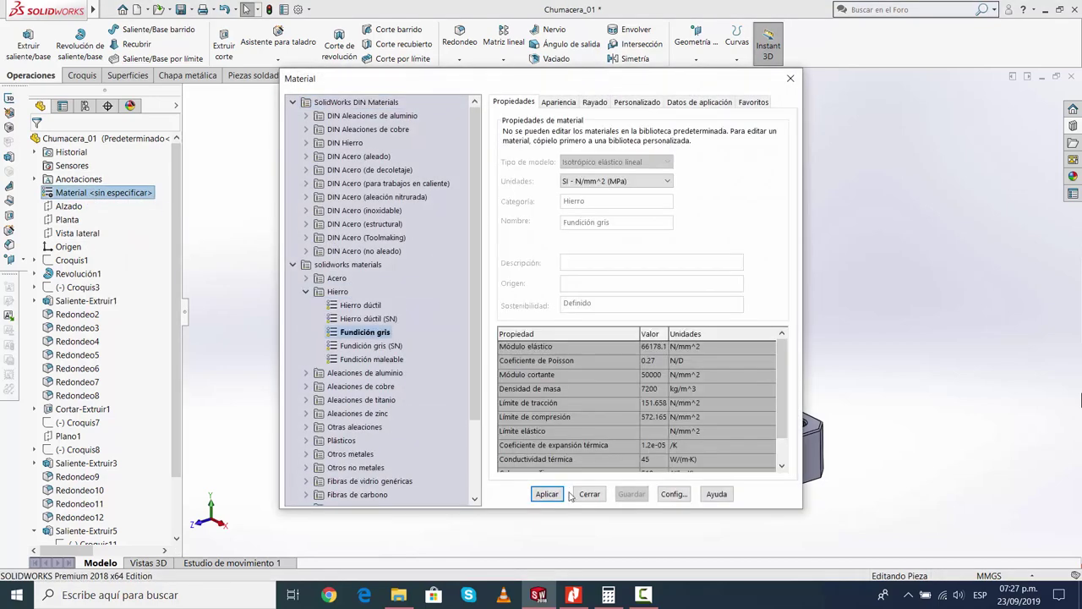
pyautogui.click(546, 494)
pyautogui.click(590, 494)
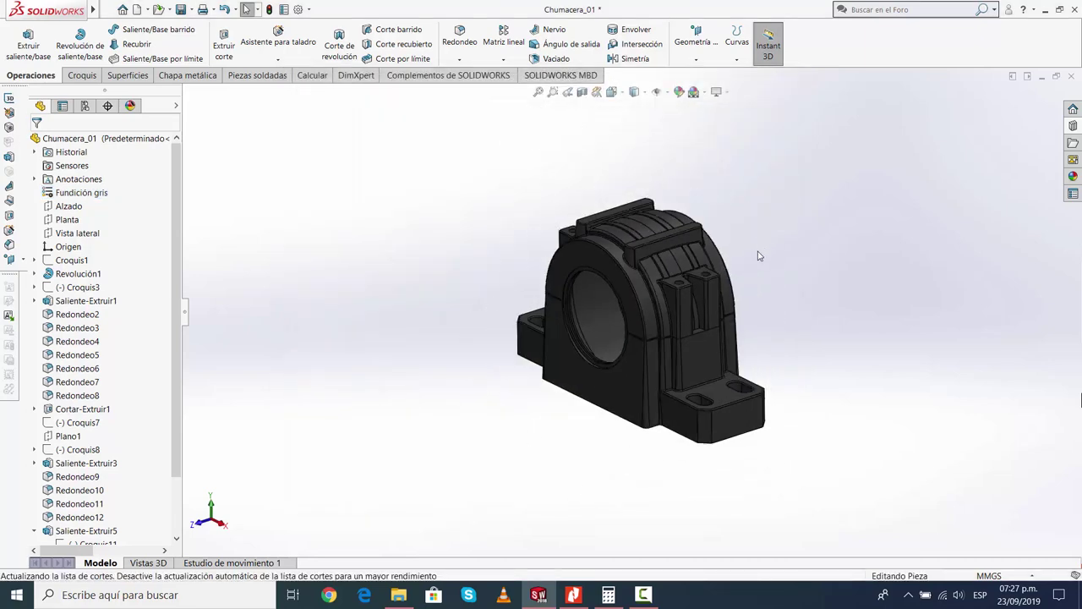
# Replace the cast iron appearance with a plain pale yellow colour and accept it
pyautogui.click(129, 106)
pyautogui.doubleClick(70, 177)
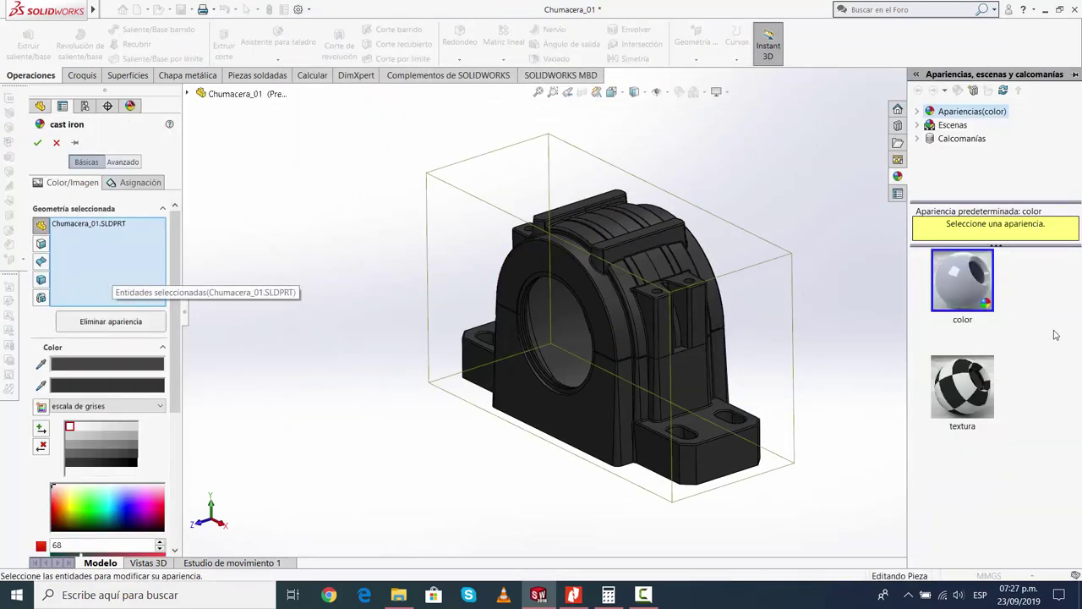
pyautogui.click(981, 280)
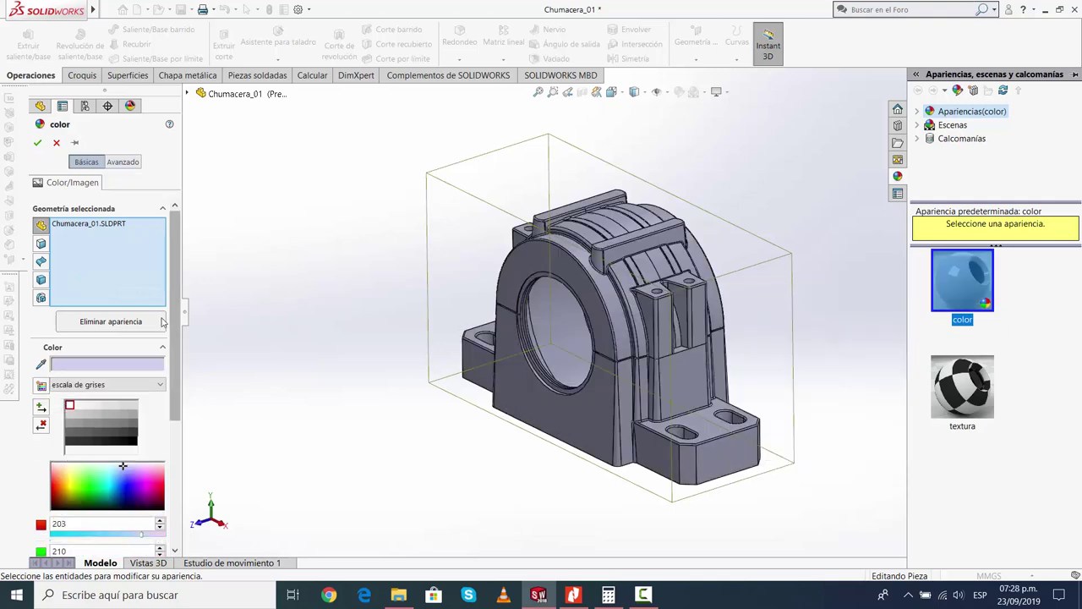
pyautogui.scroll(-3, 122, 372)
pyautogui.click(70, 360)
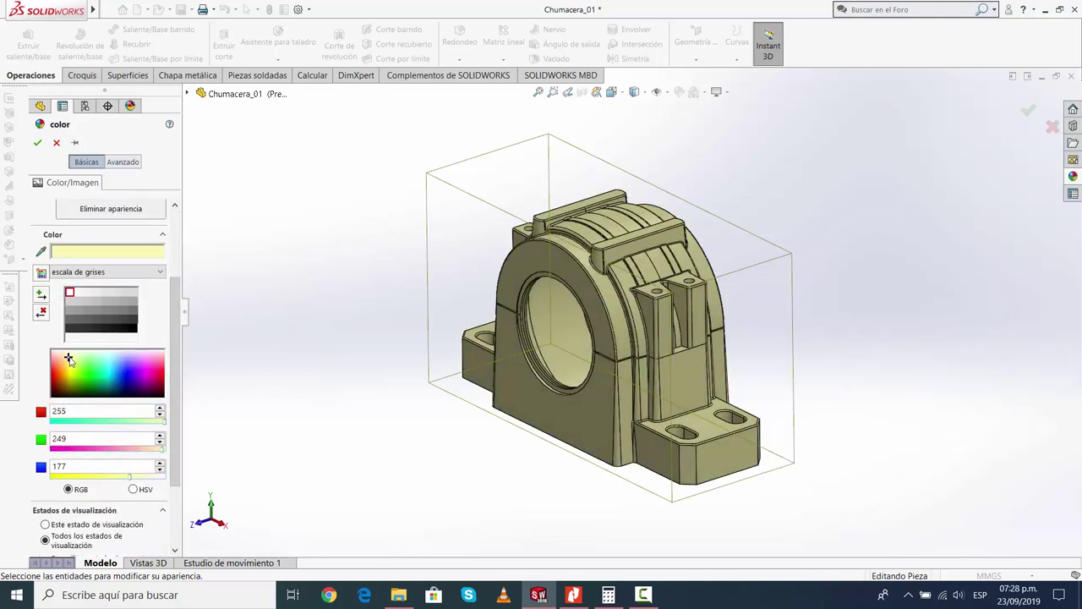
pyautogui.doubleClick(91, 288)
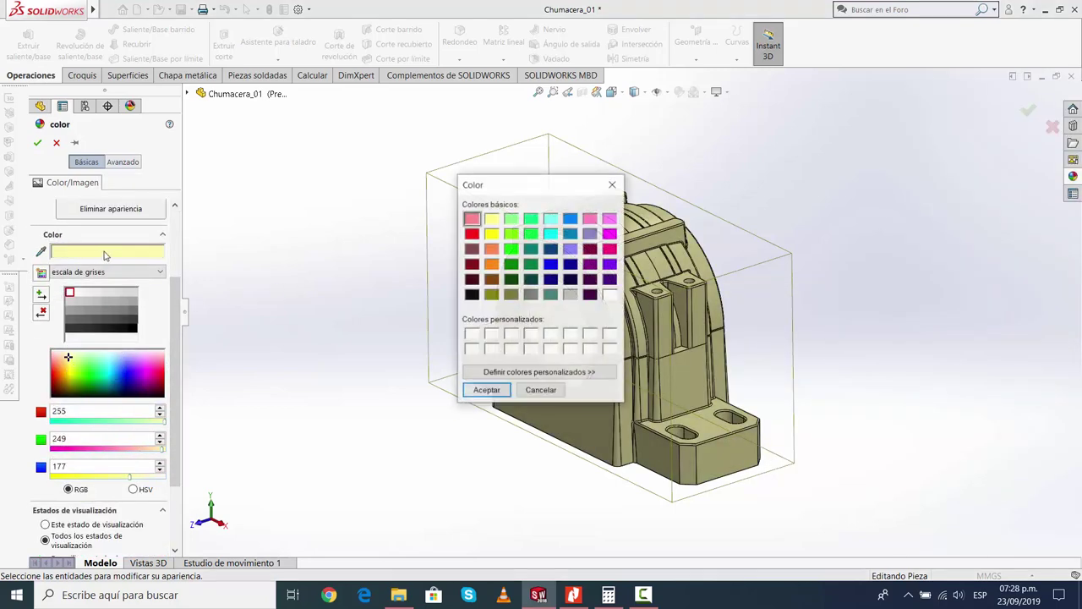
pyautogui.click(491, 390)
pyautogui.click(38, 144)
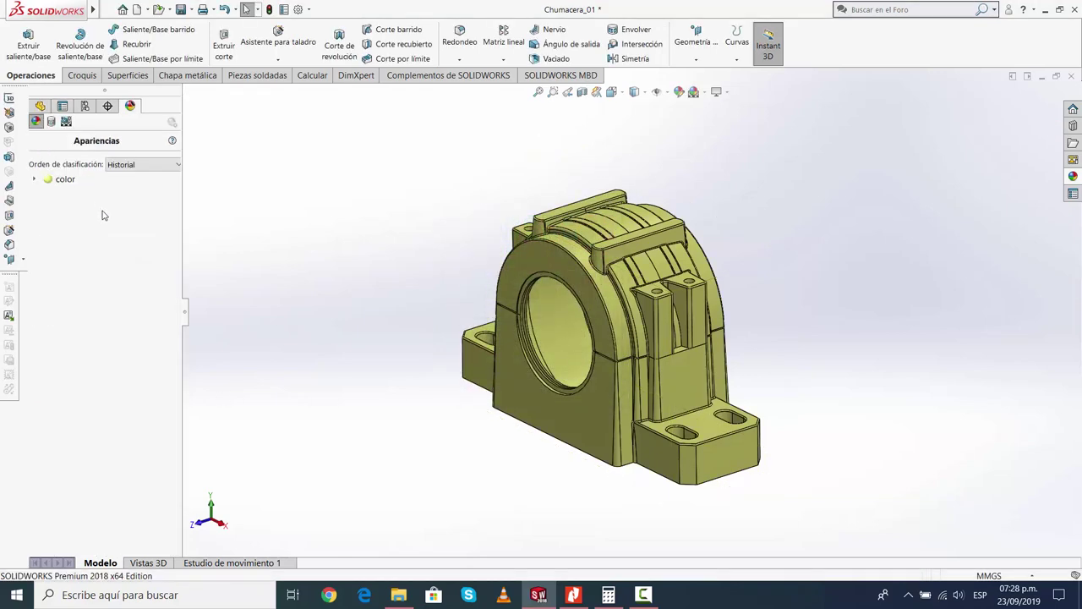
# Save Chumacera_01 and orbit the housing to view it from both sides
pyautogui.click(40, 106)
pyautogui.moveTo(624, 415)
pyautogui.mouseDown(button='middle')
pyautogui.moveTo(652, 367)
pyautogui.moveTo(752, 443)
pyautogui.moveTo(778, 174)
pyautogui.moveTo(643, 318)
pyautogui.moveTo(688, 447)
pyautogui.mouseUp(button='middle')
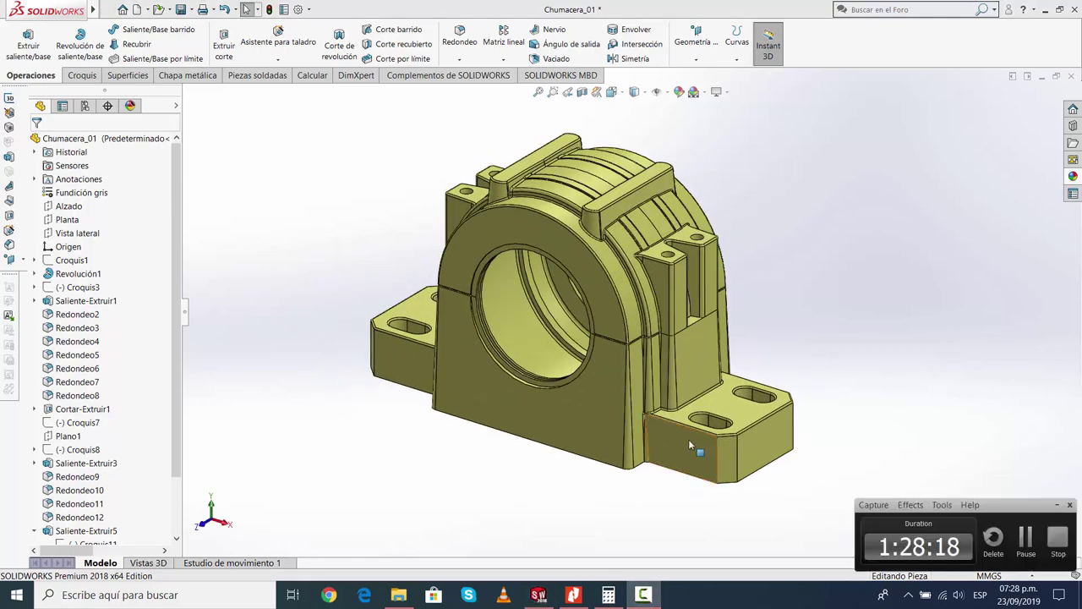
pyautogui.click(181, 11)
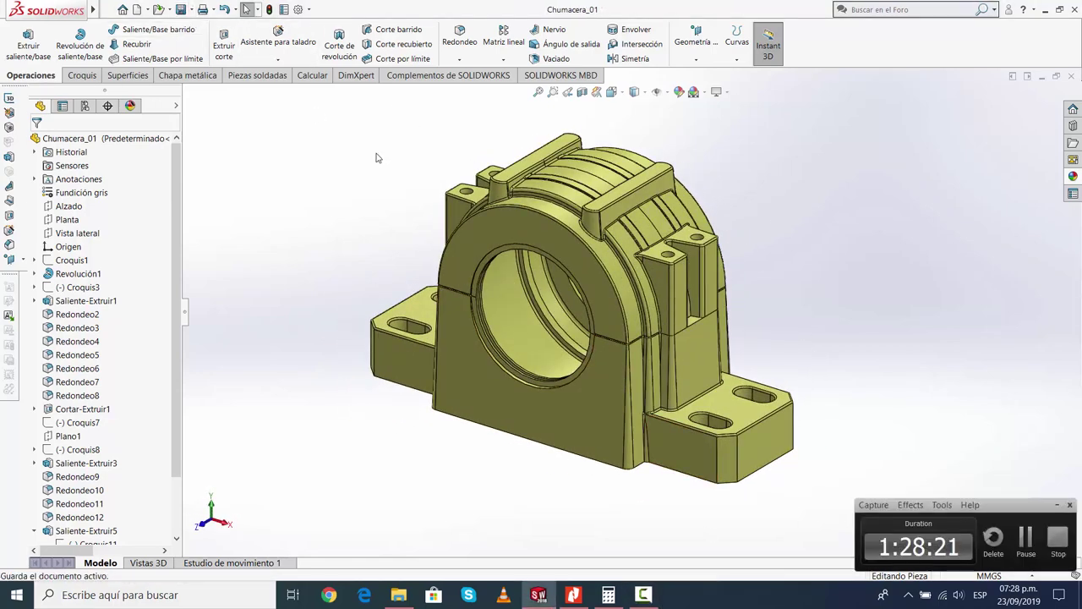
pyautogui.moveTo(733, 257)
pyautogui.mouseDown(button='middle')
pyautogui.moveTo(597, 235)
pyautogui.moveTo(756, 321)
pyautogui.moveTo(756, 374)
pyautogui.moveTo(705, 284)
pyautogui.moveTo(623, 313)
pyautogui.moveTo(580, 312)
pyautogui.moveTo(719, 306)
pyautogui.mouseUp(button='middle')
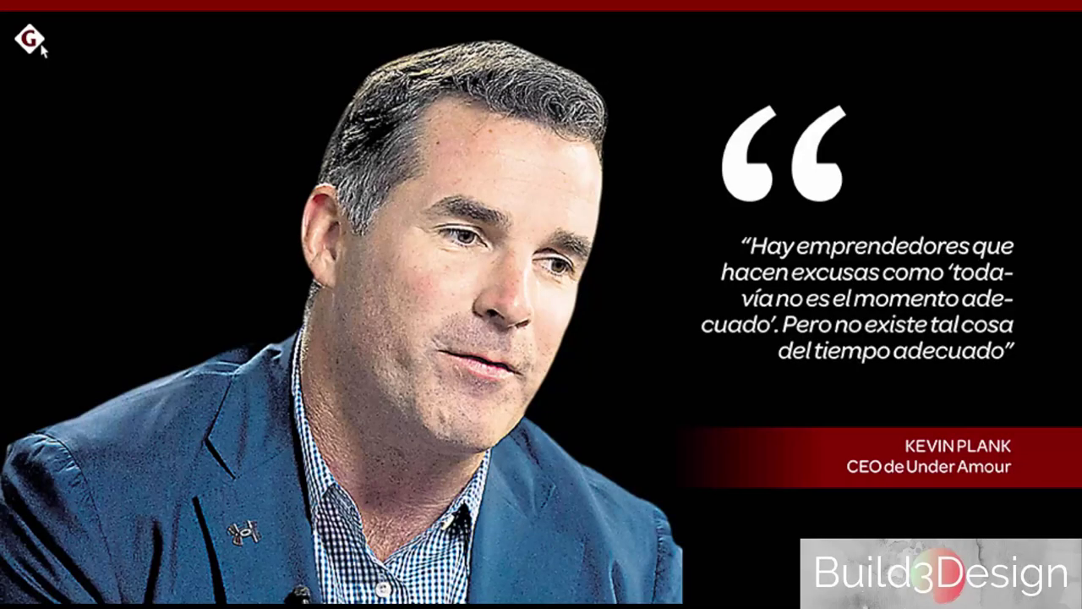